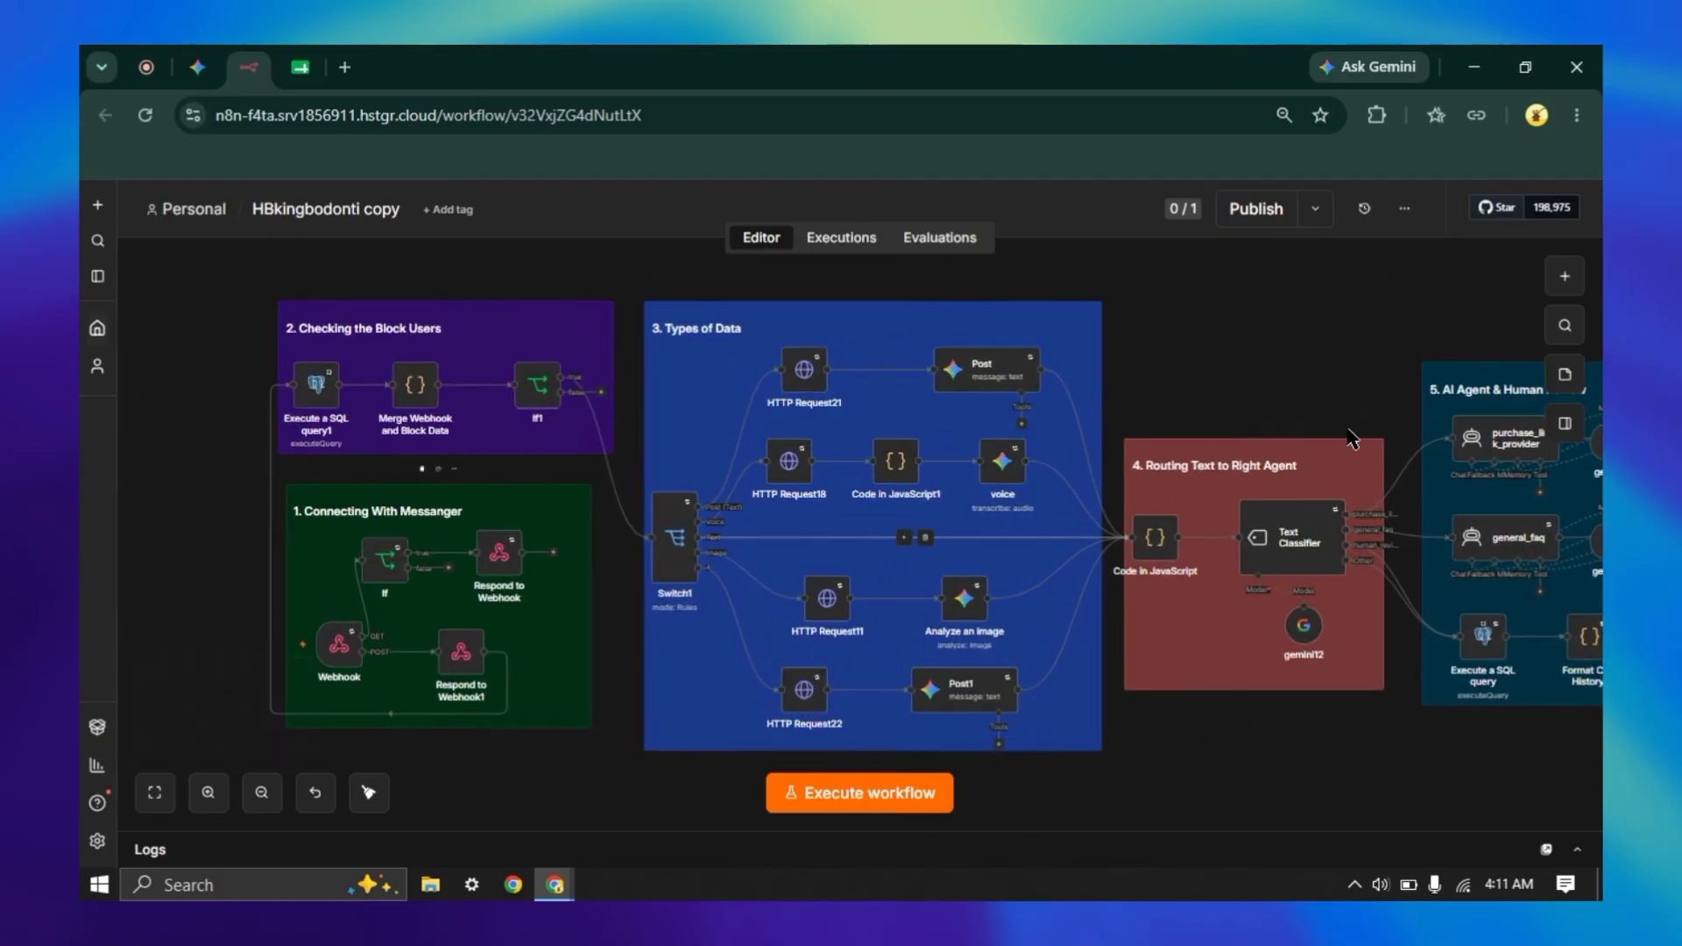
- Search the nodes panel for 'webhook' and add a Webhook trigger node (Webhook1)
click(1565, 277)
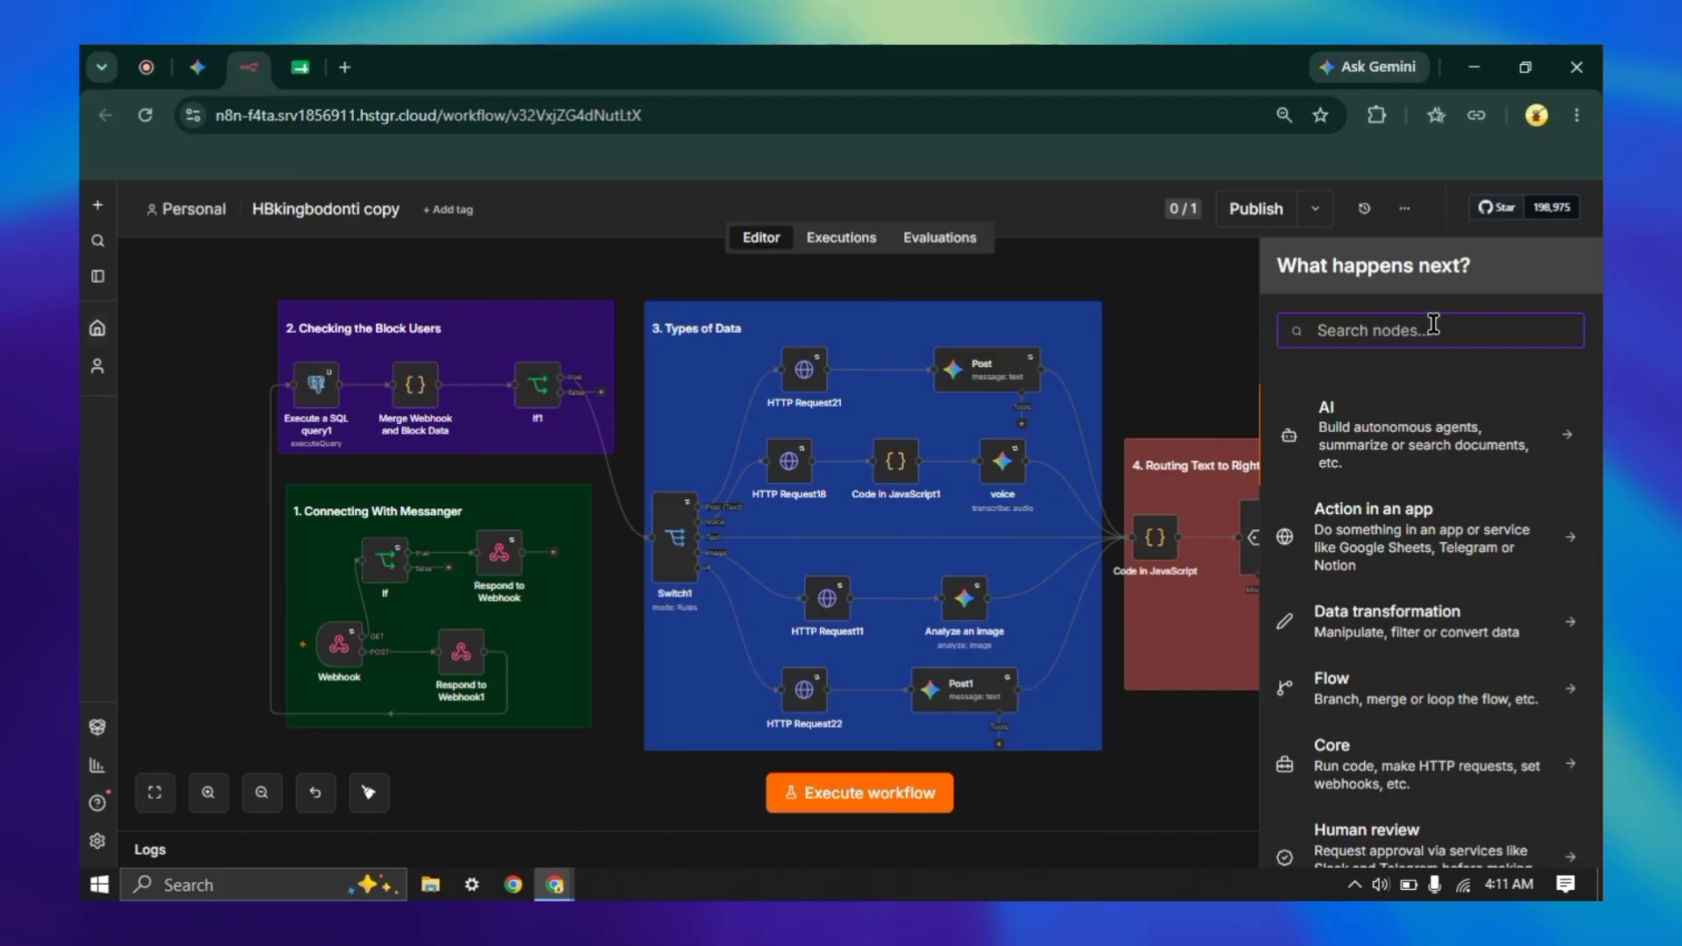
text(webhook)
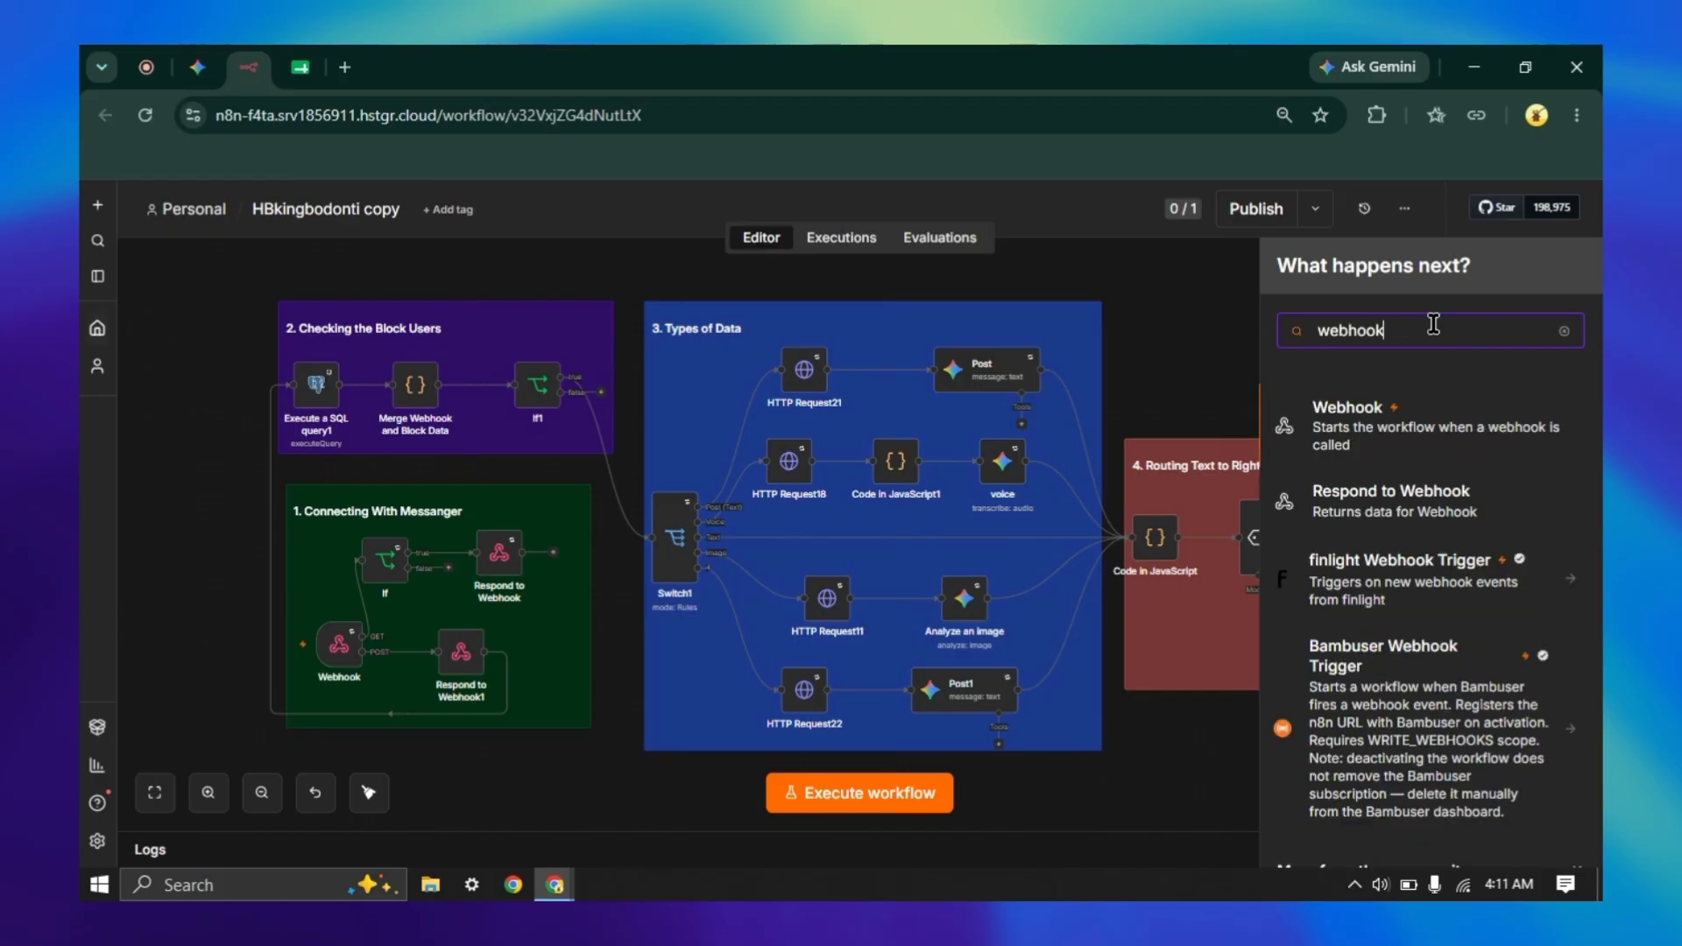
click(1424, 426)
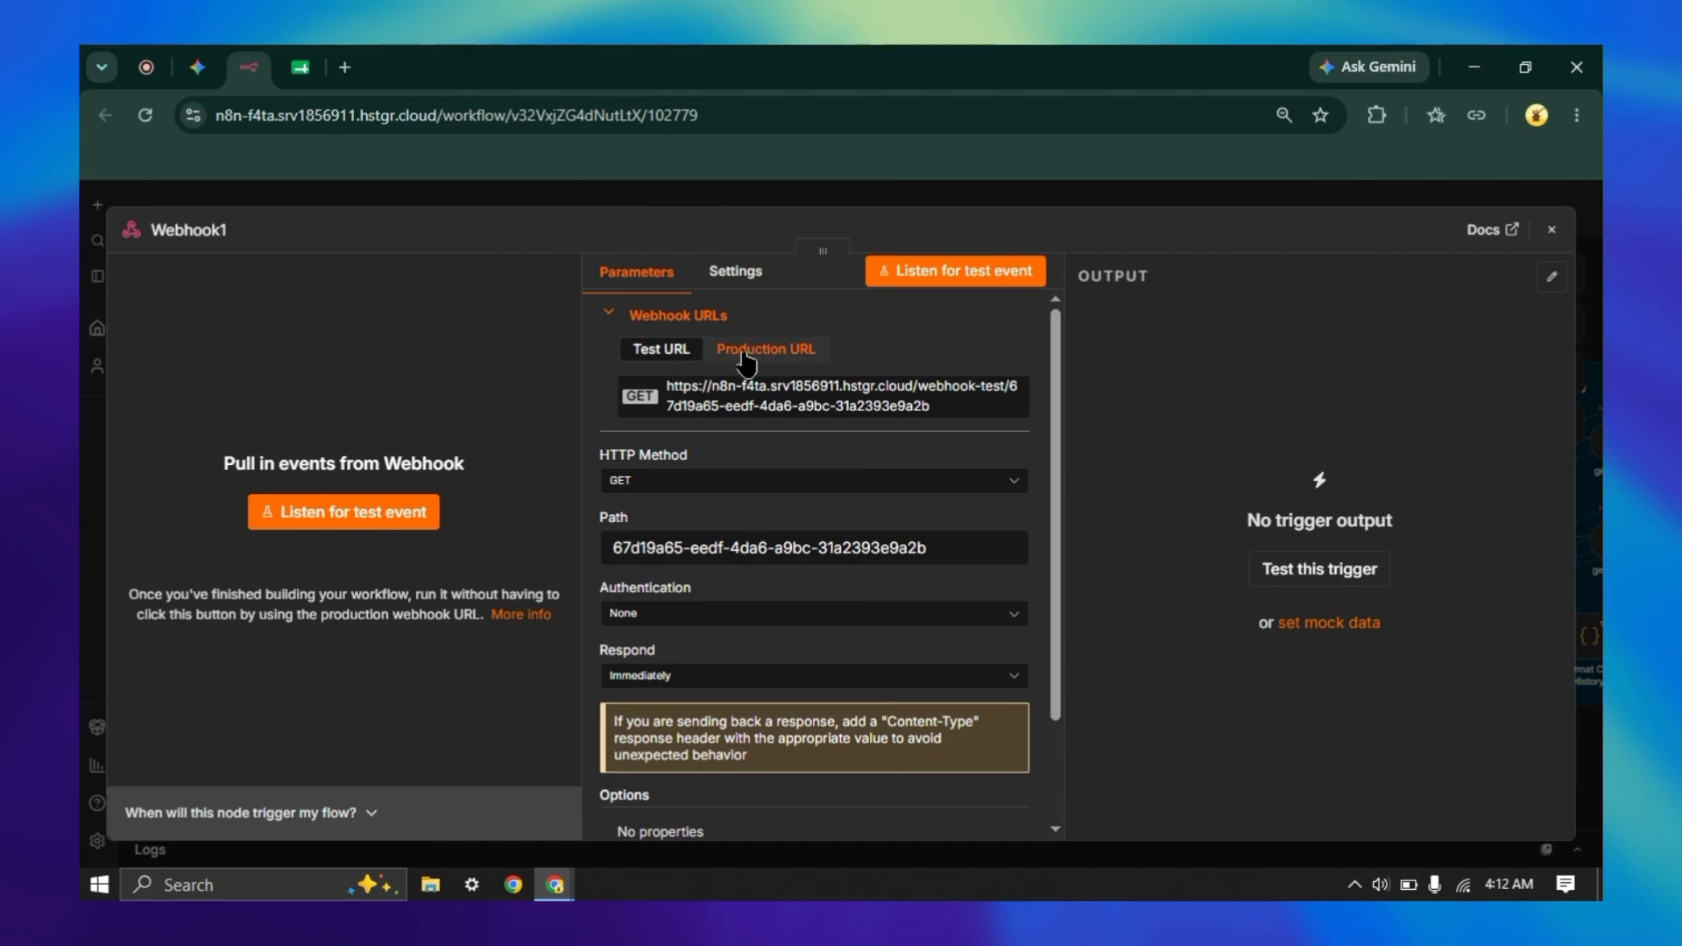
- Reopen the Webhook1 node and copy its test webhook URL
click(867, 200)
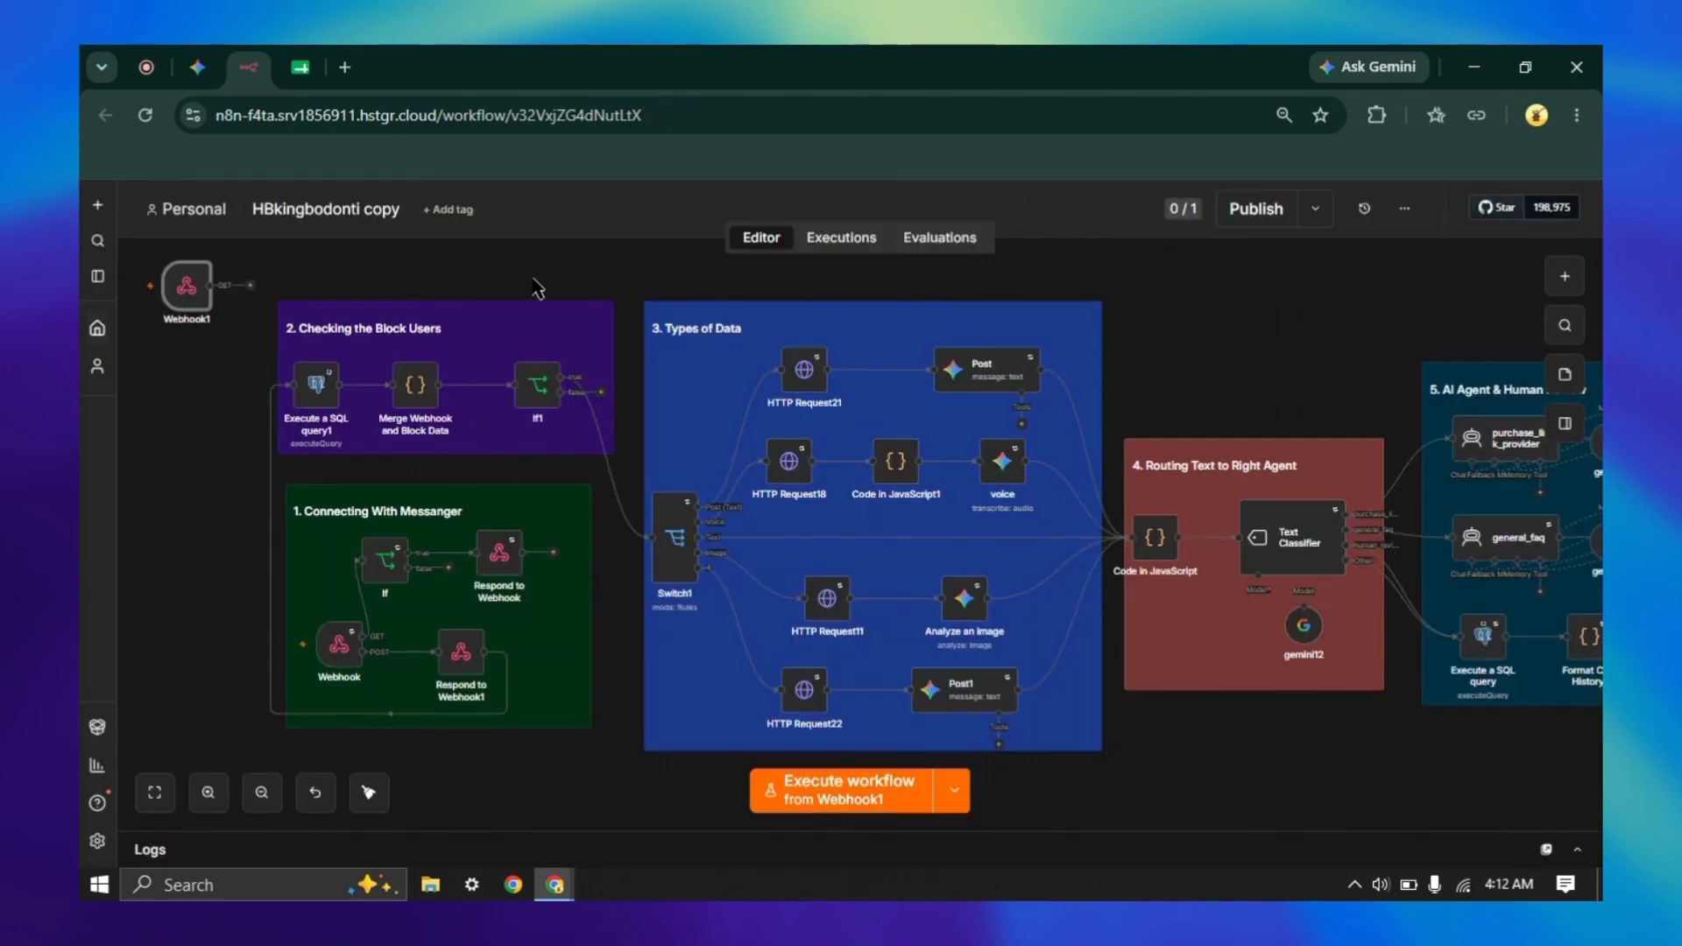
double_click(188, 290)
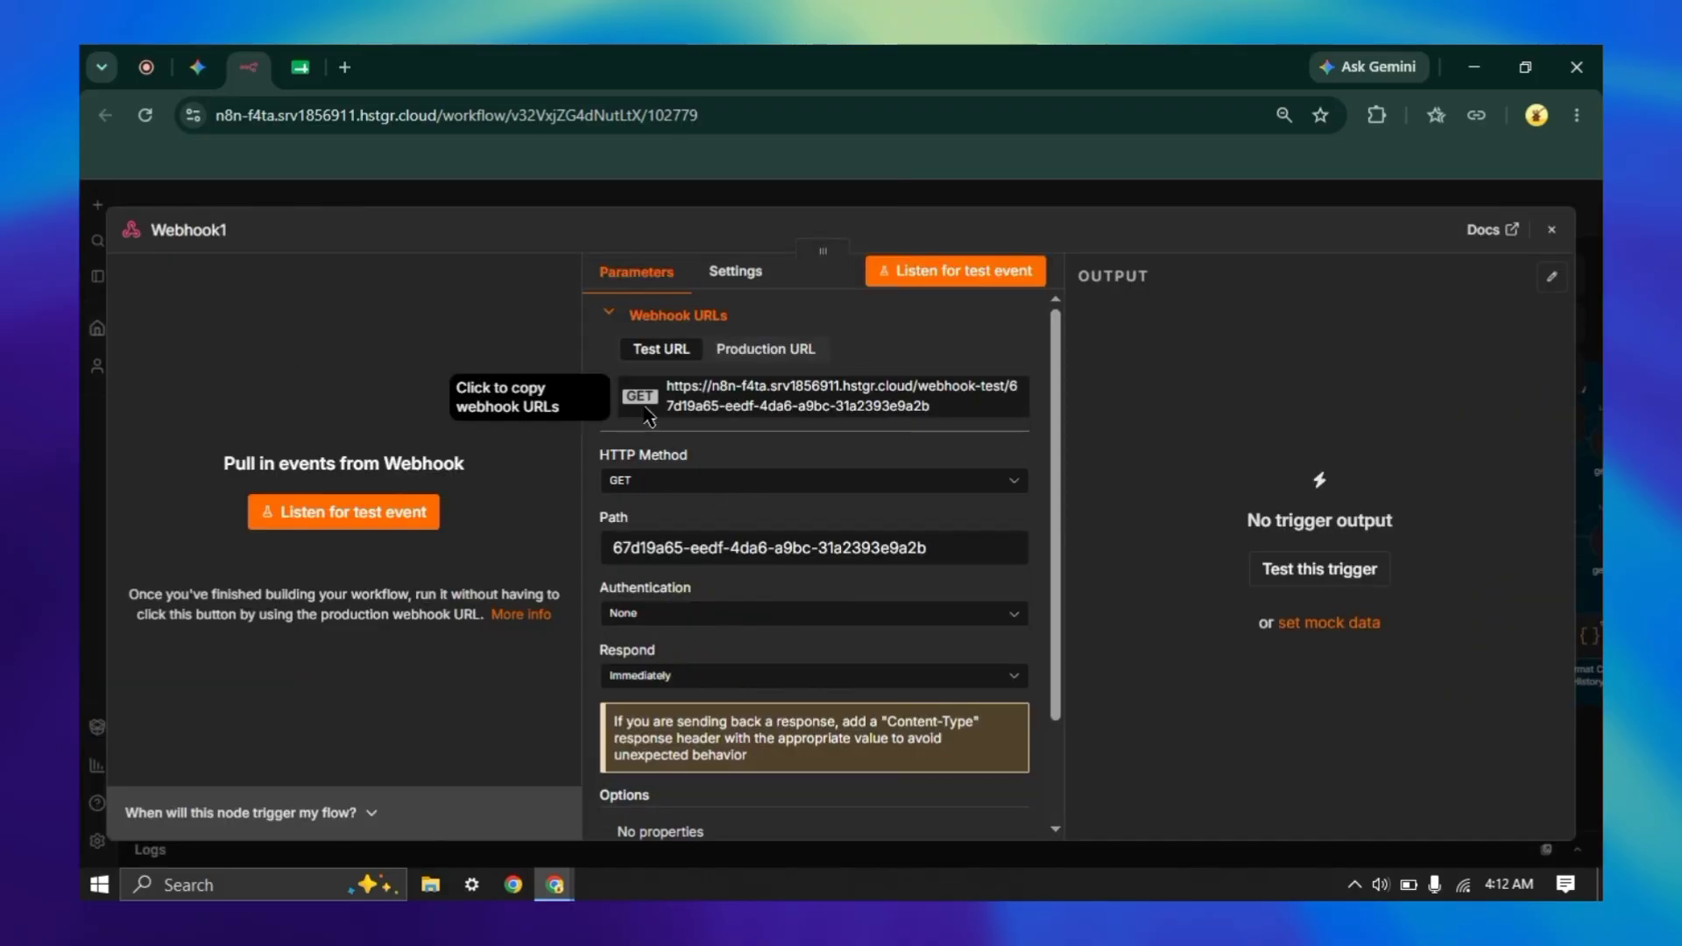
click(773, 417)
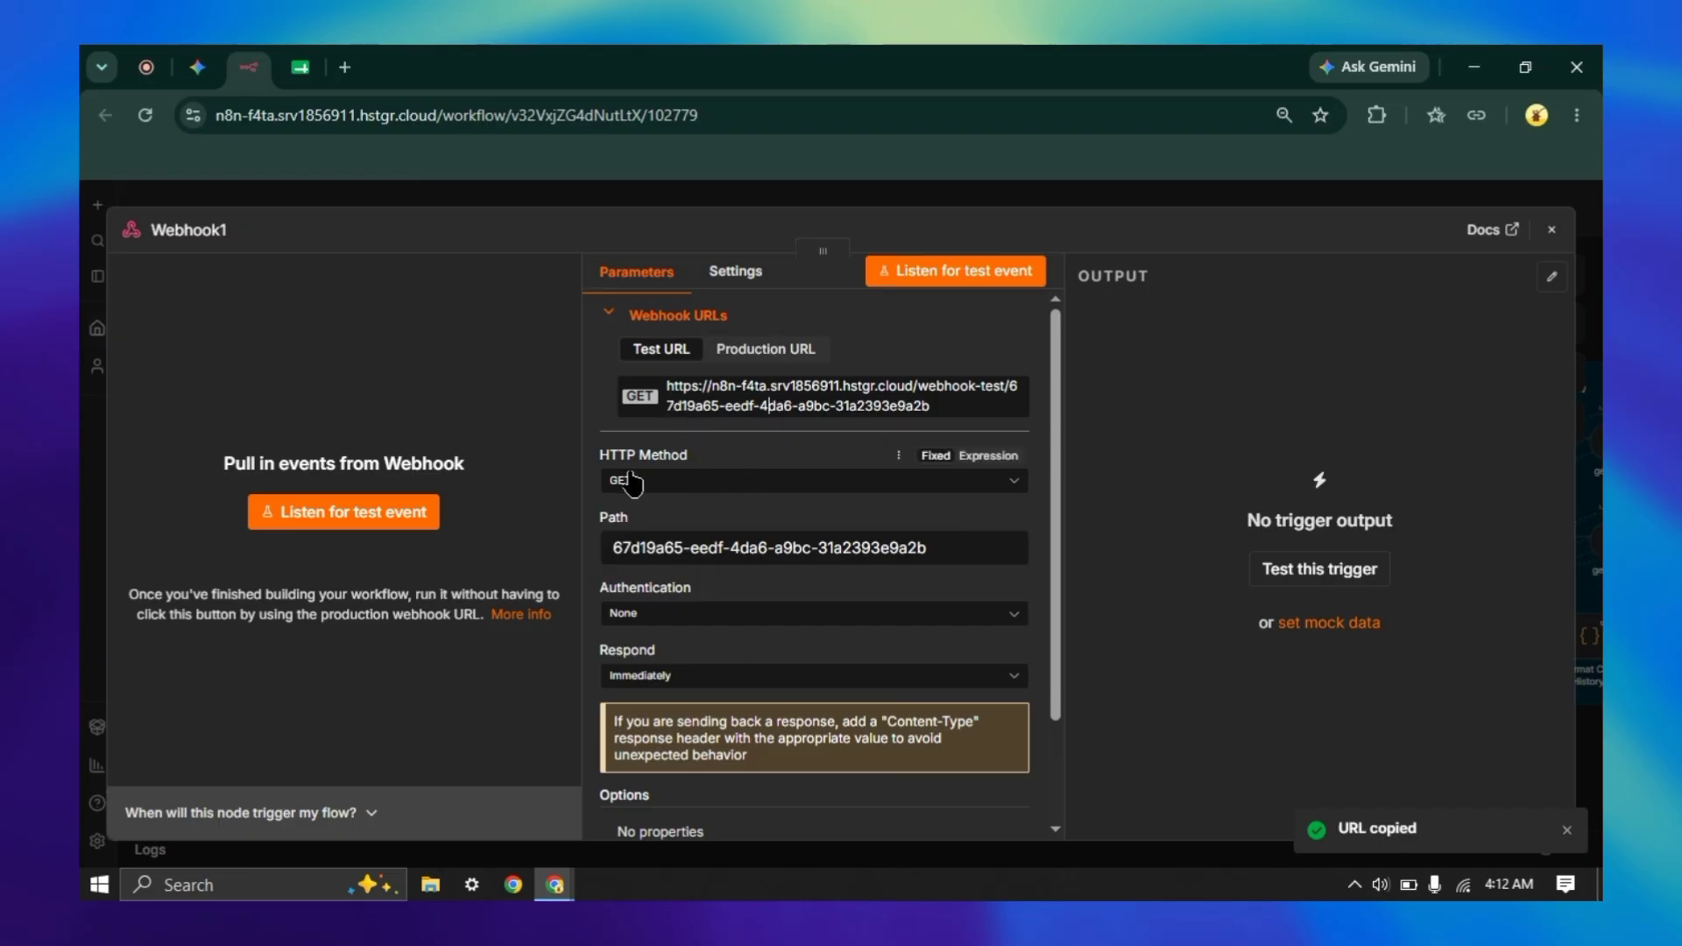
- Change Webhook1's HTTP method from GET to POST
click(679, 481)
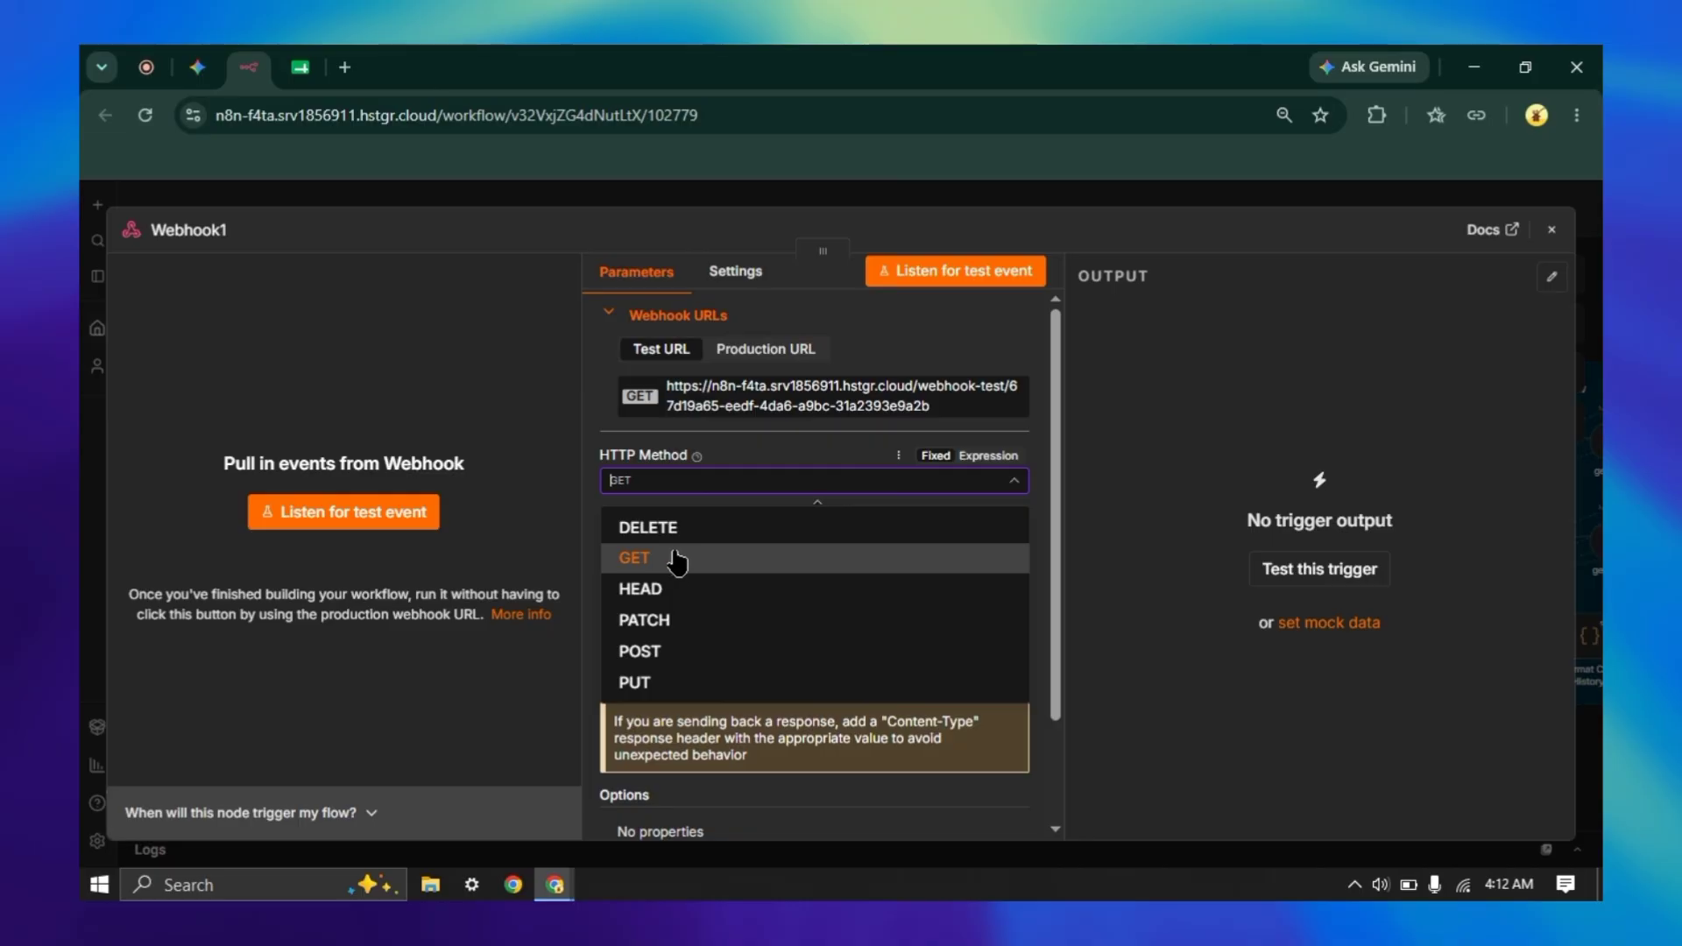
click(693, 655)
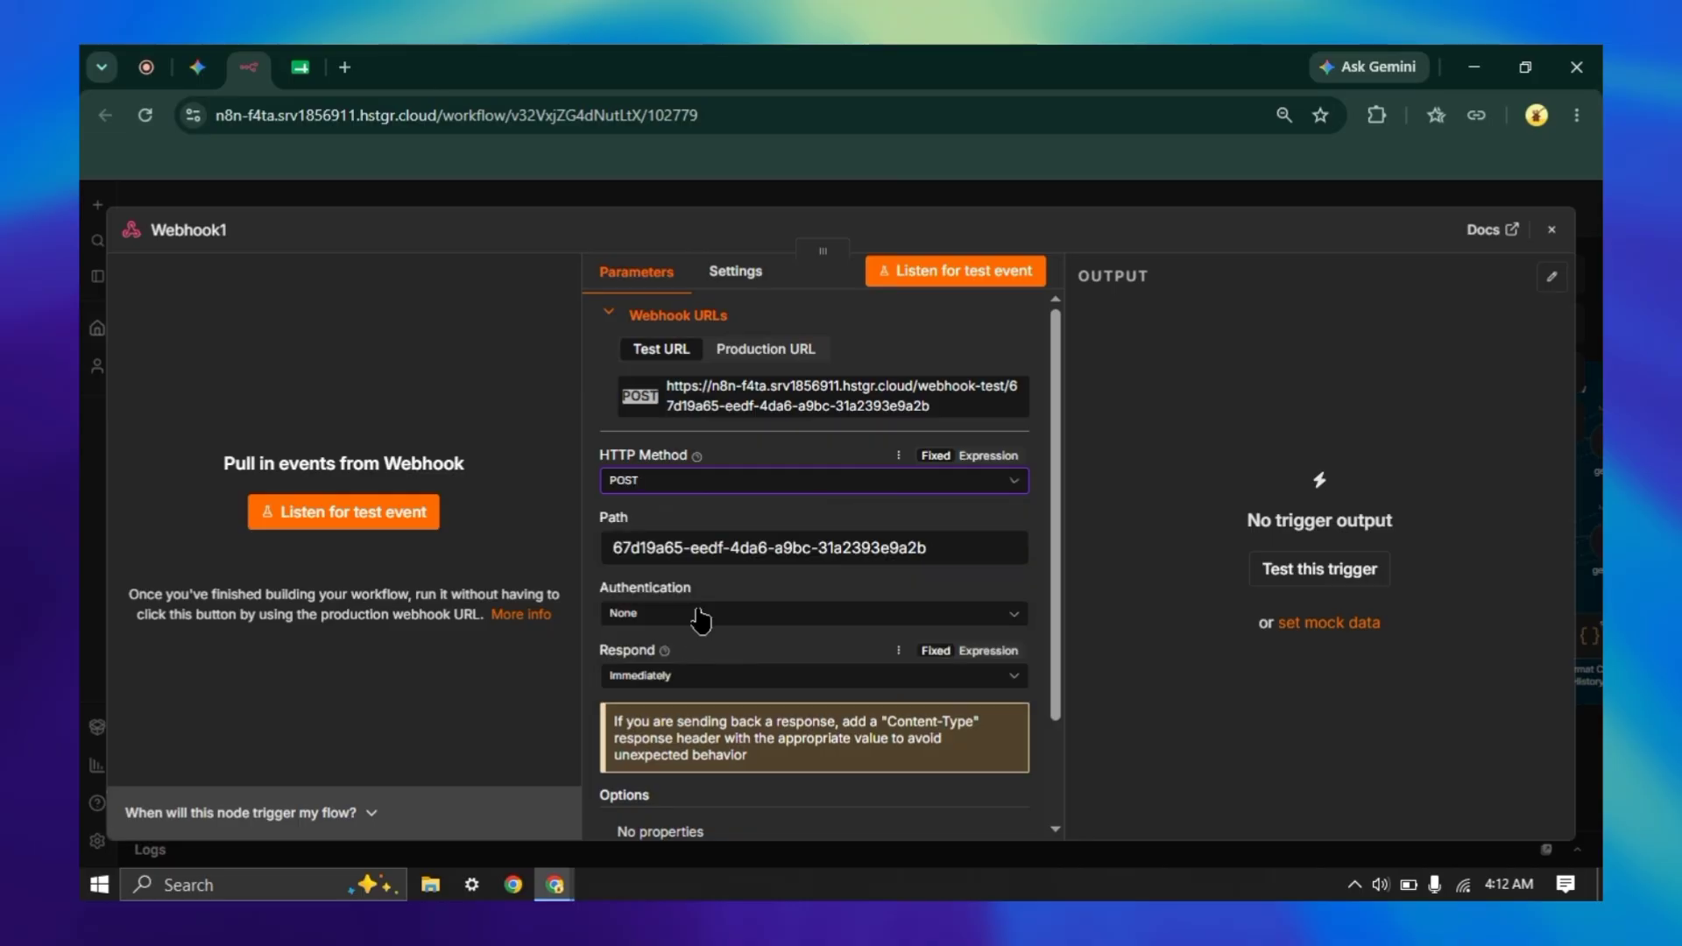
click(641, 485)
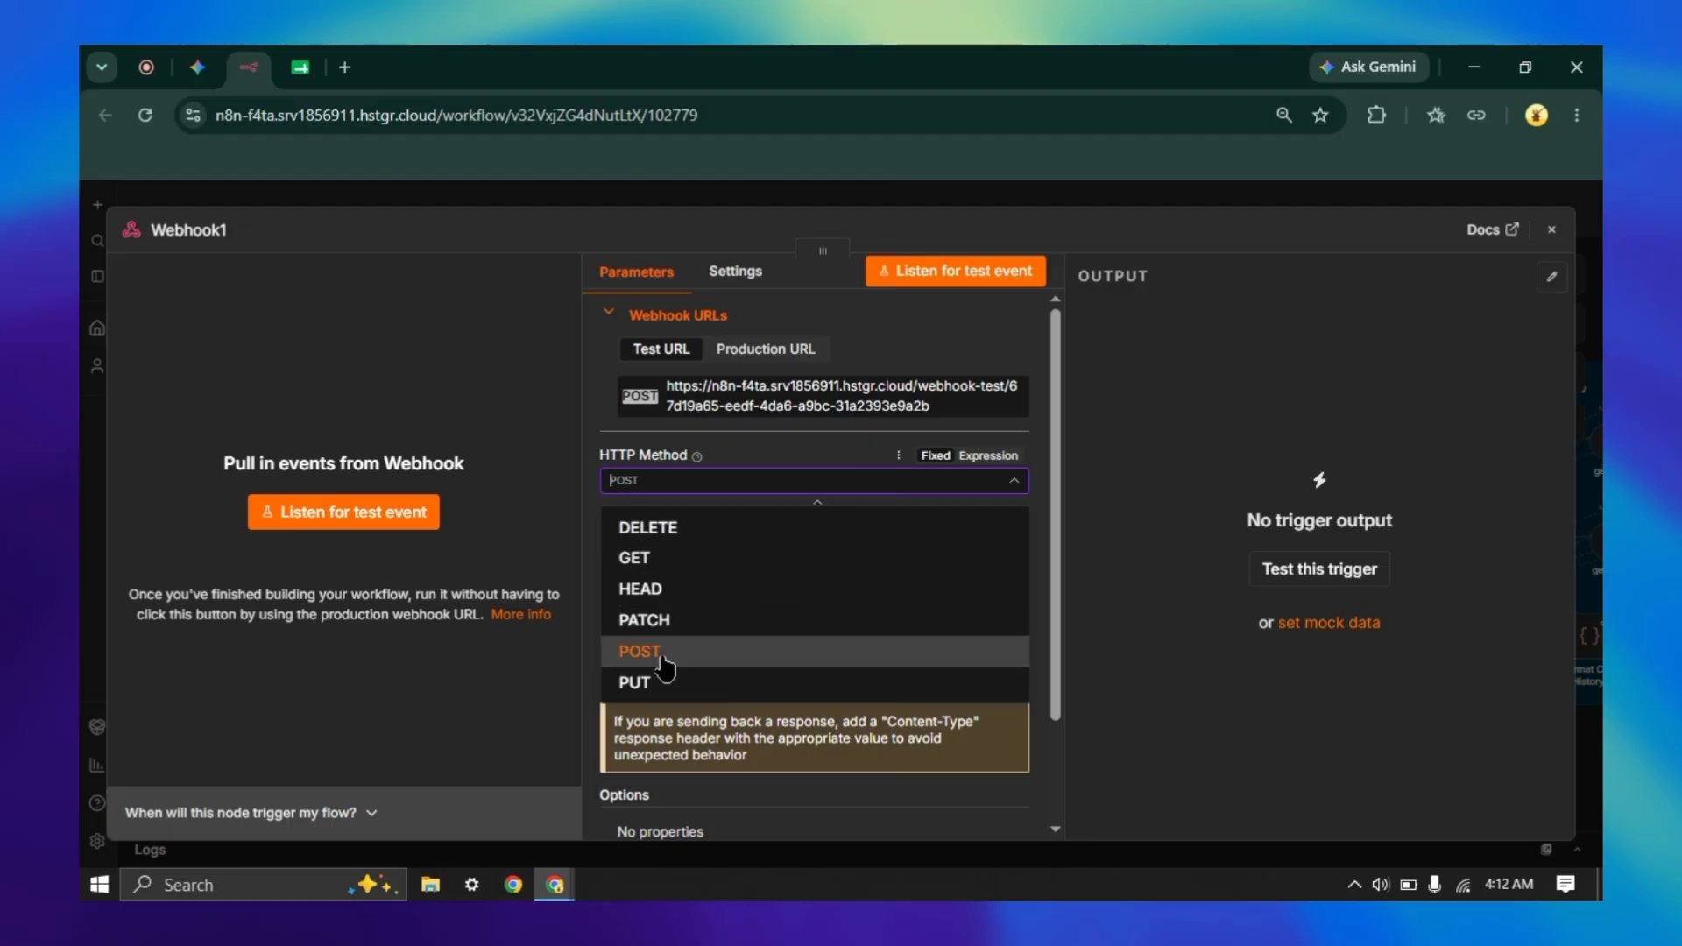
click(746, 282)
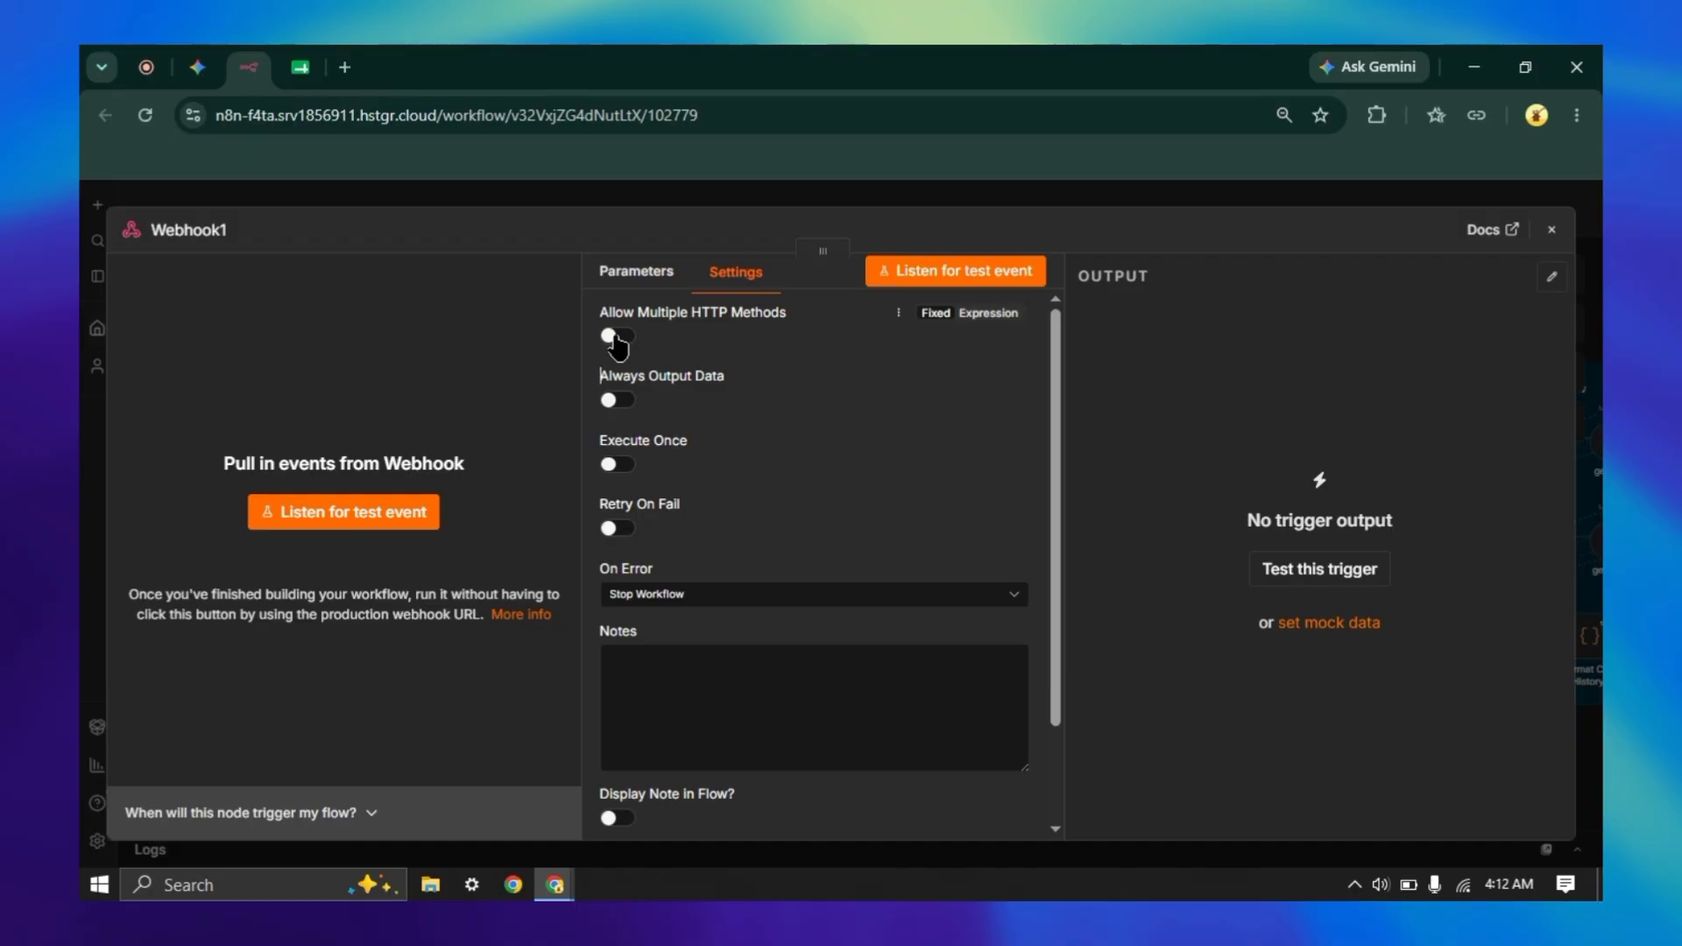
- Enable Allow Multiple HTTP Methods and select both GET and POST as accepted methods
click(617, 336)
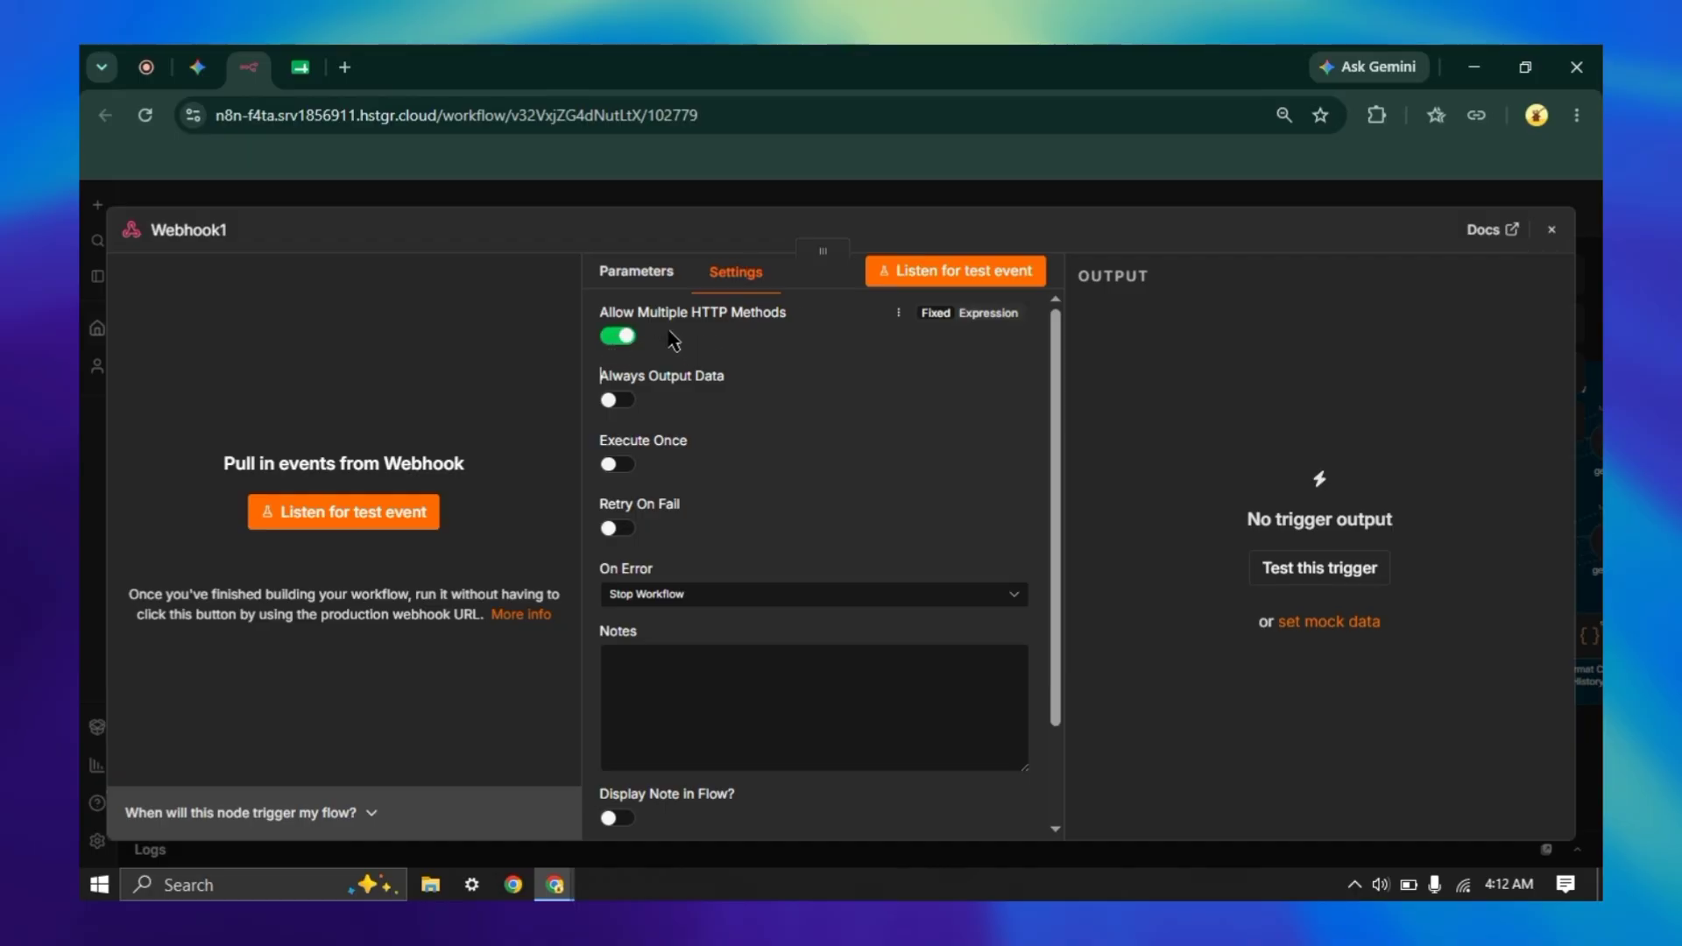
click(649, 272)
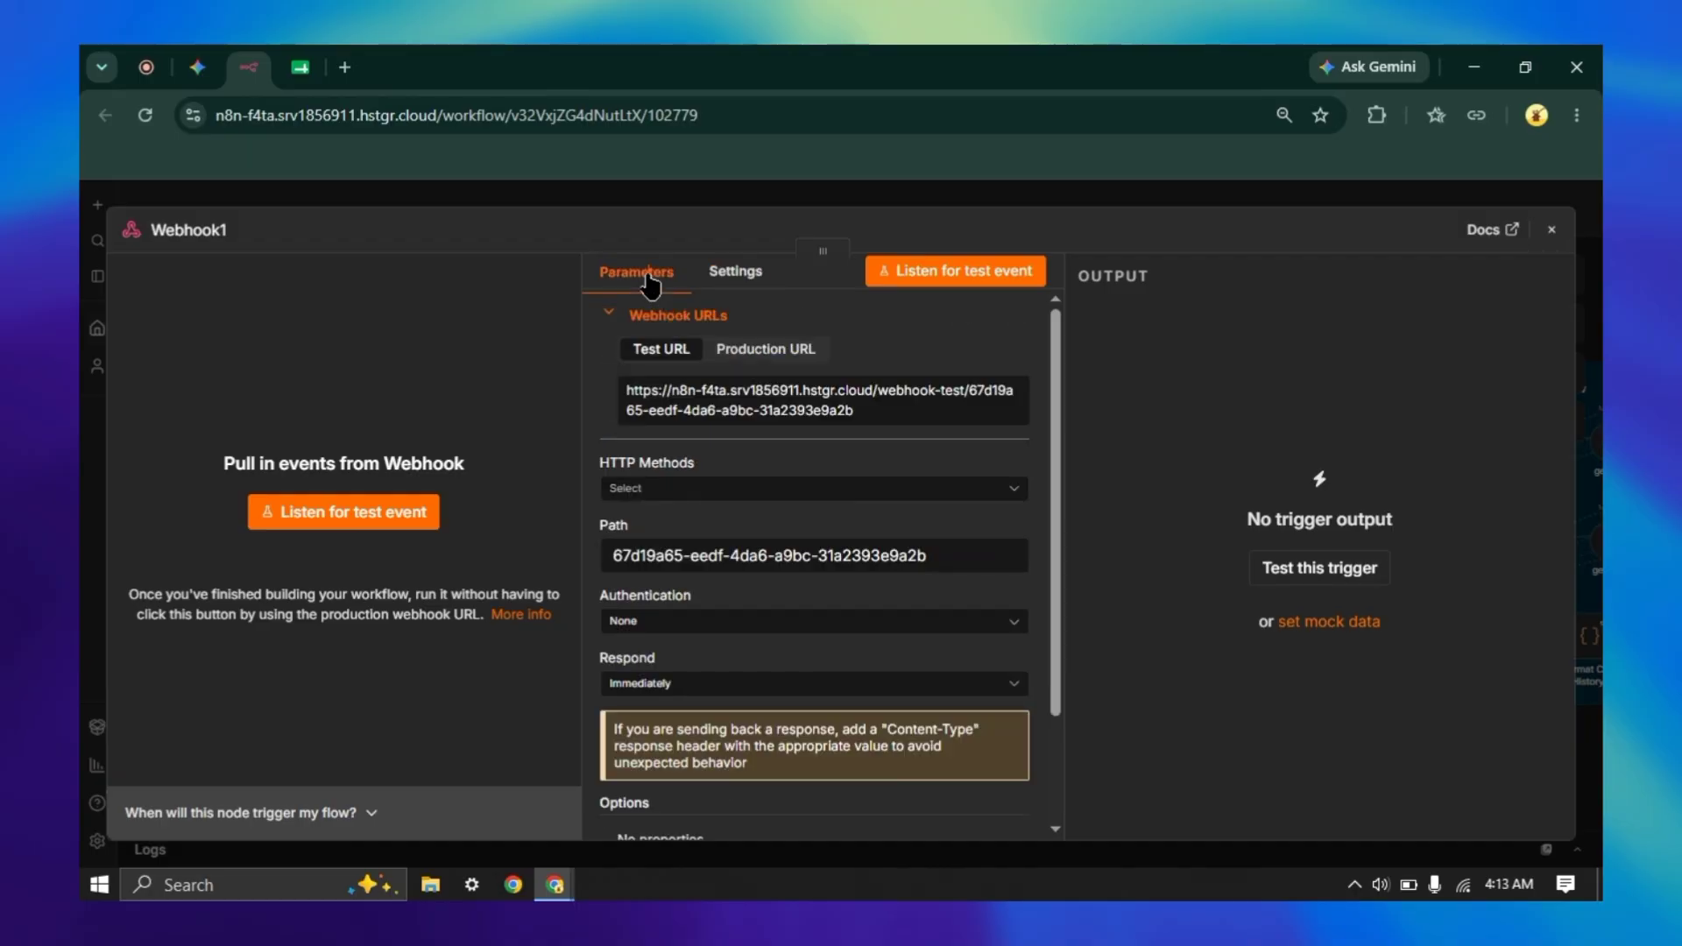
scroll(768, 456, down, 1)
click(739, 450)
click(699, 424)
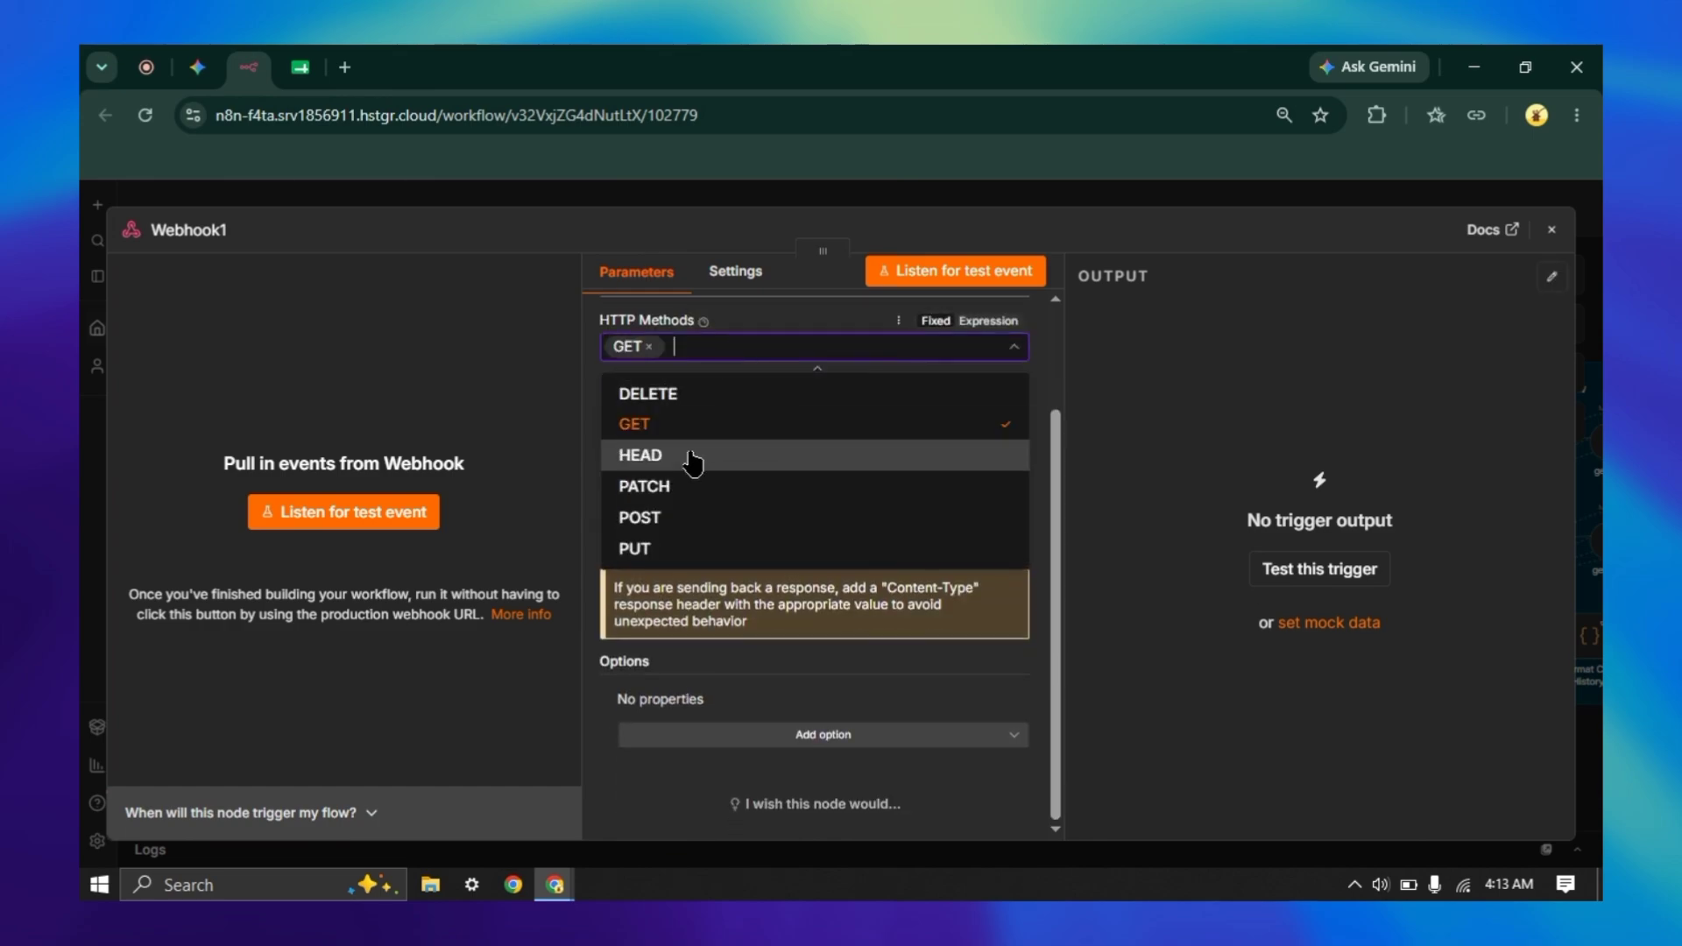
click(674, 526)
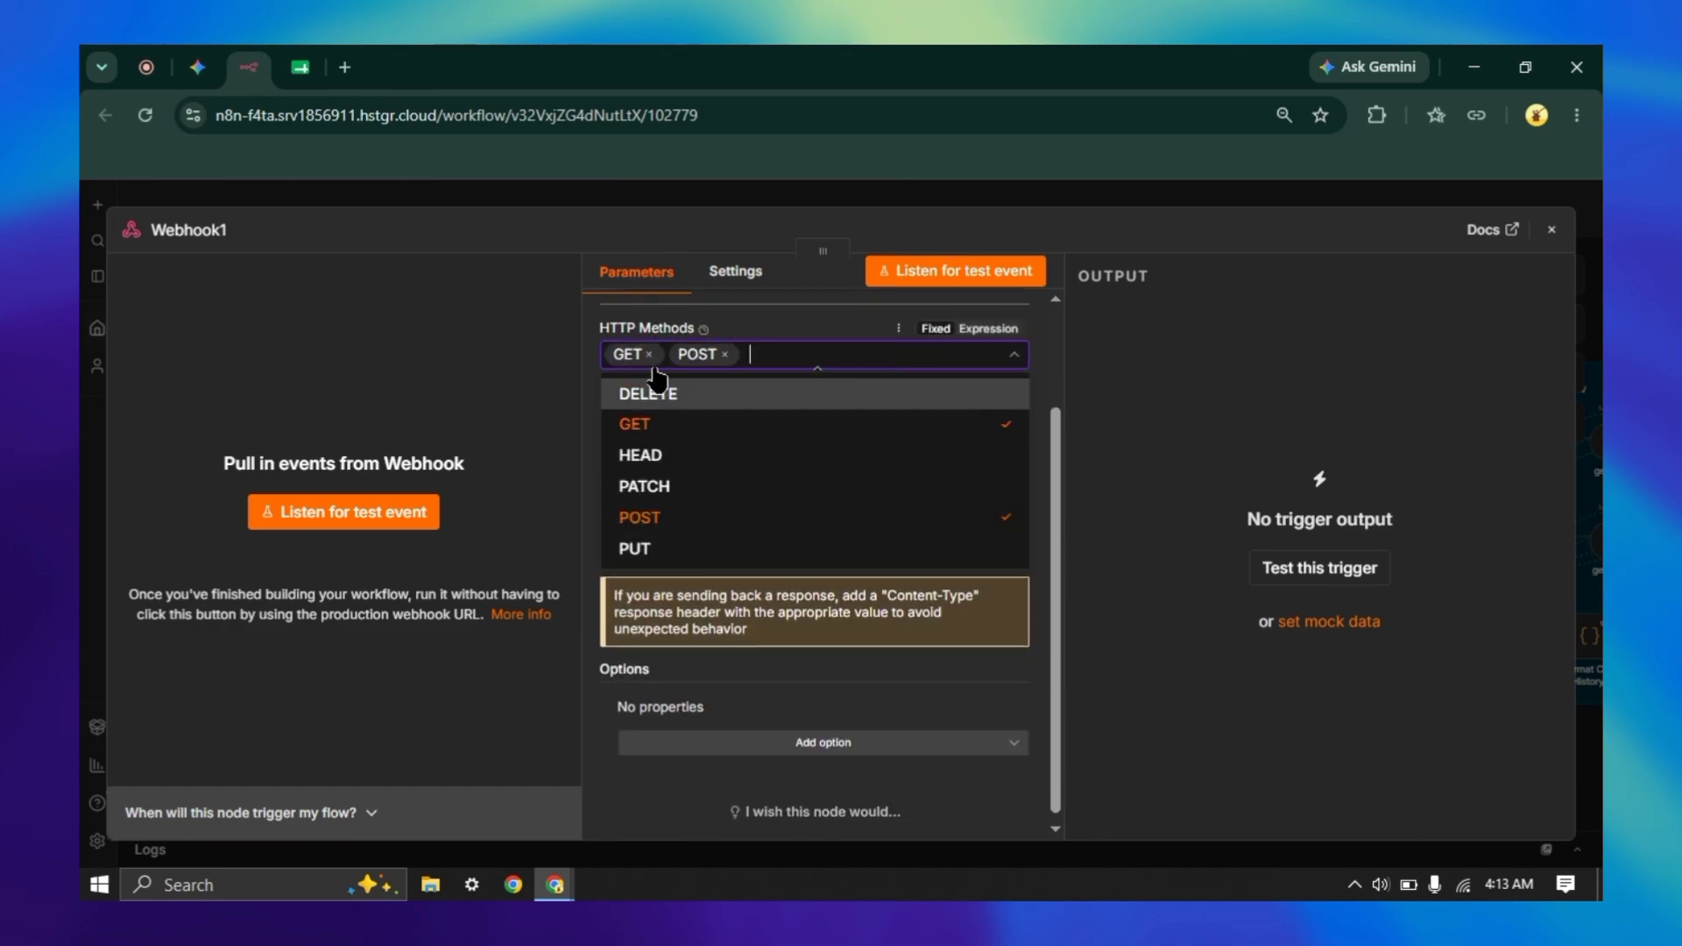
click(787, 326)
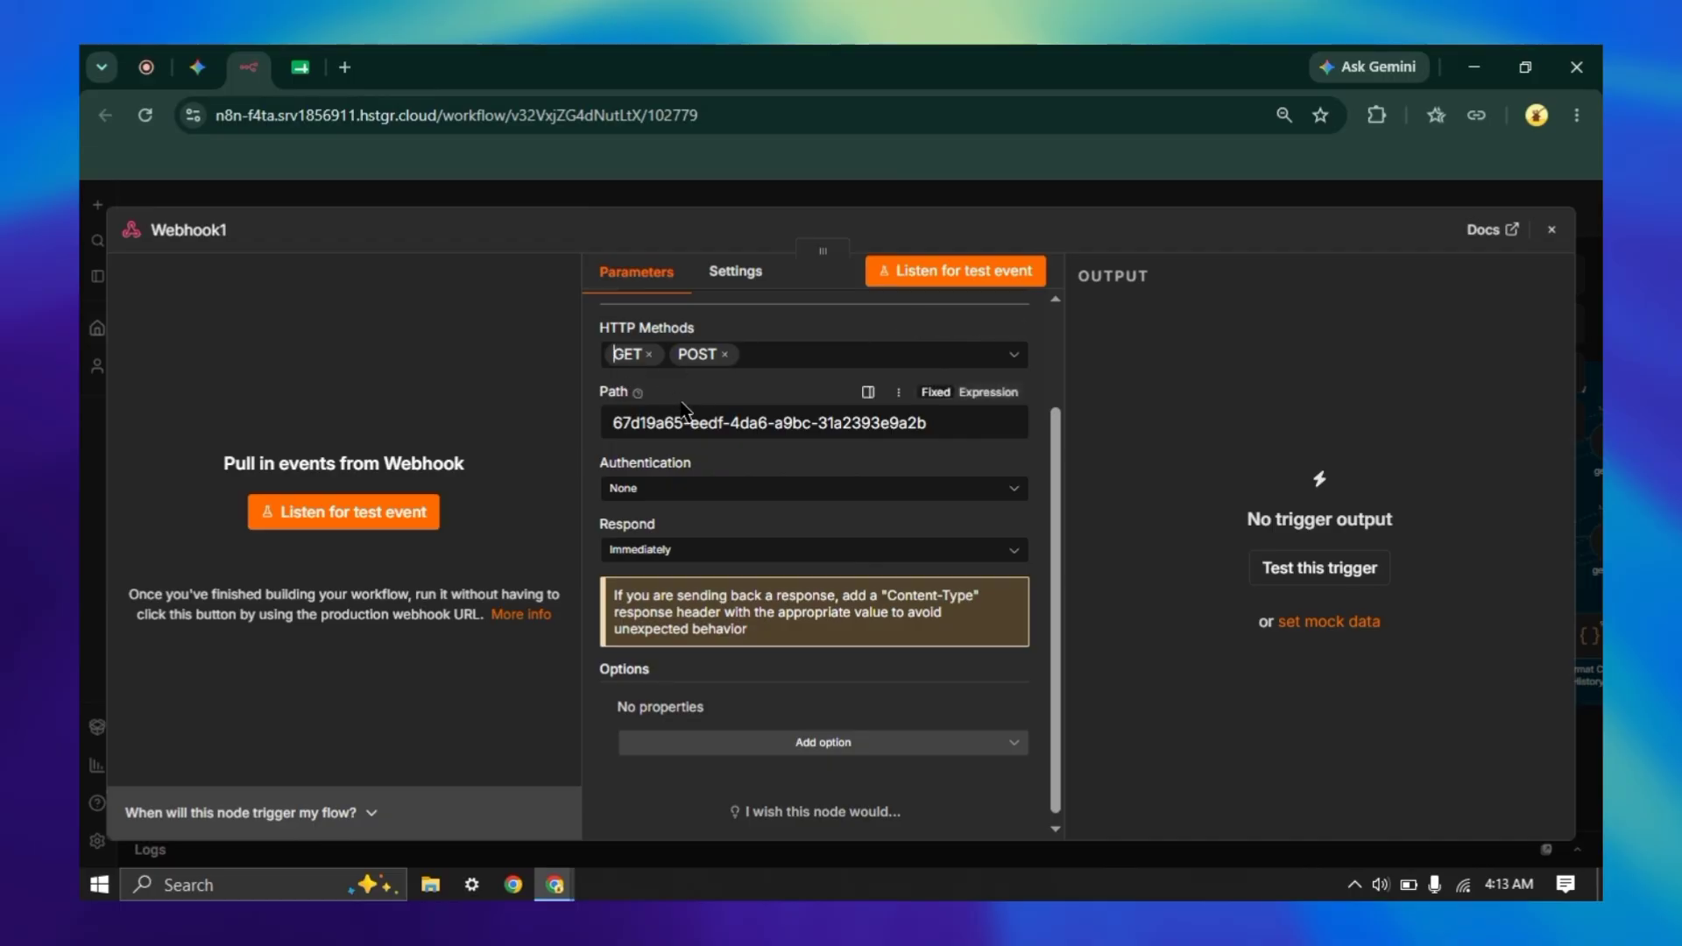
scroll(789, 491, up, 2)
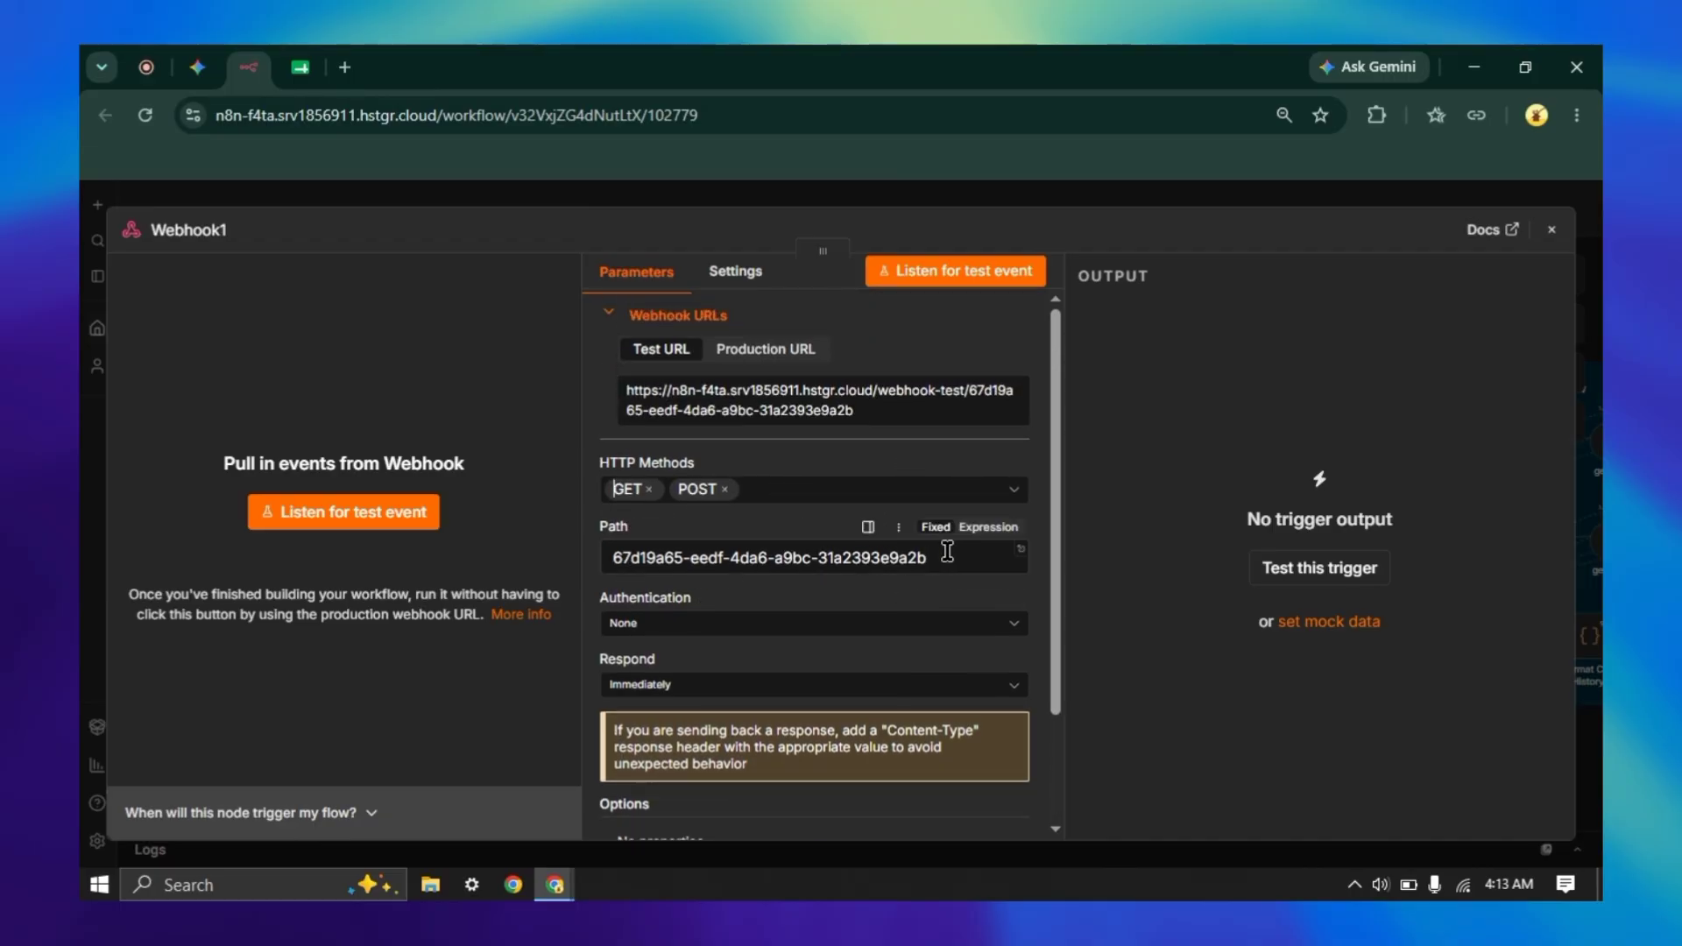
- Replace the webhook's Path value with 'youyubemessanger'
drag(947, 554, 489, 561)
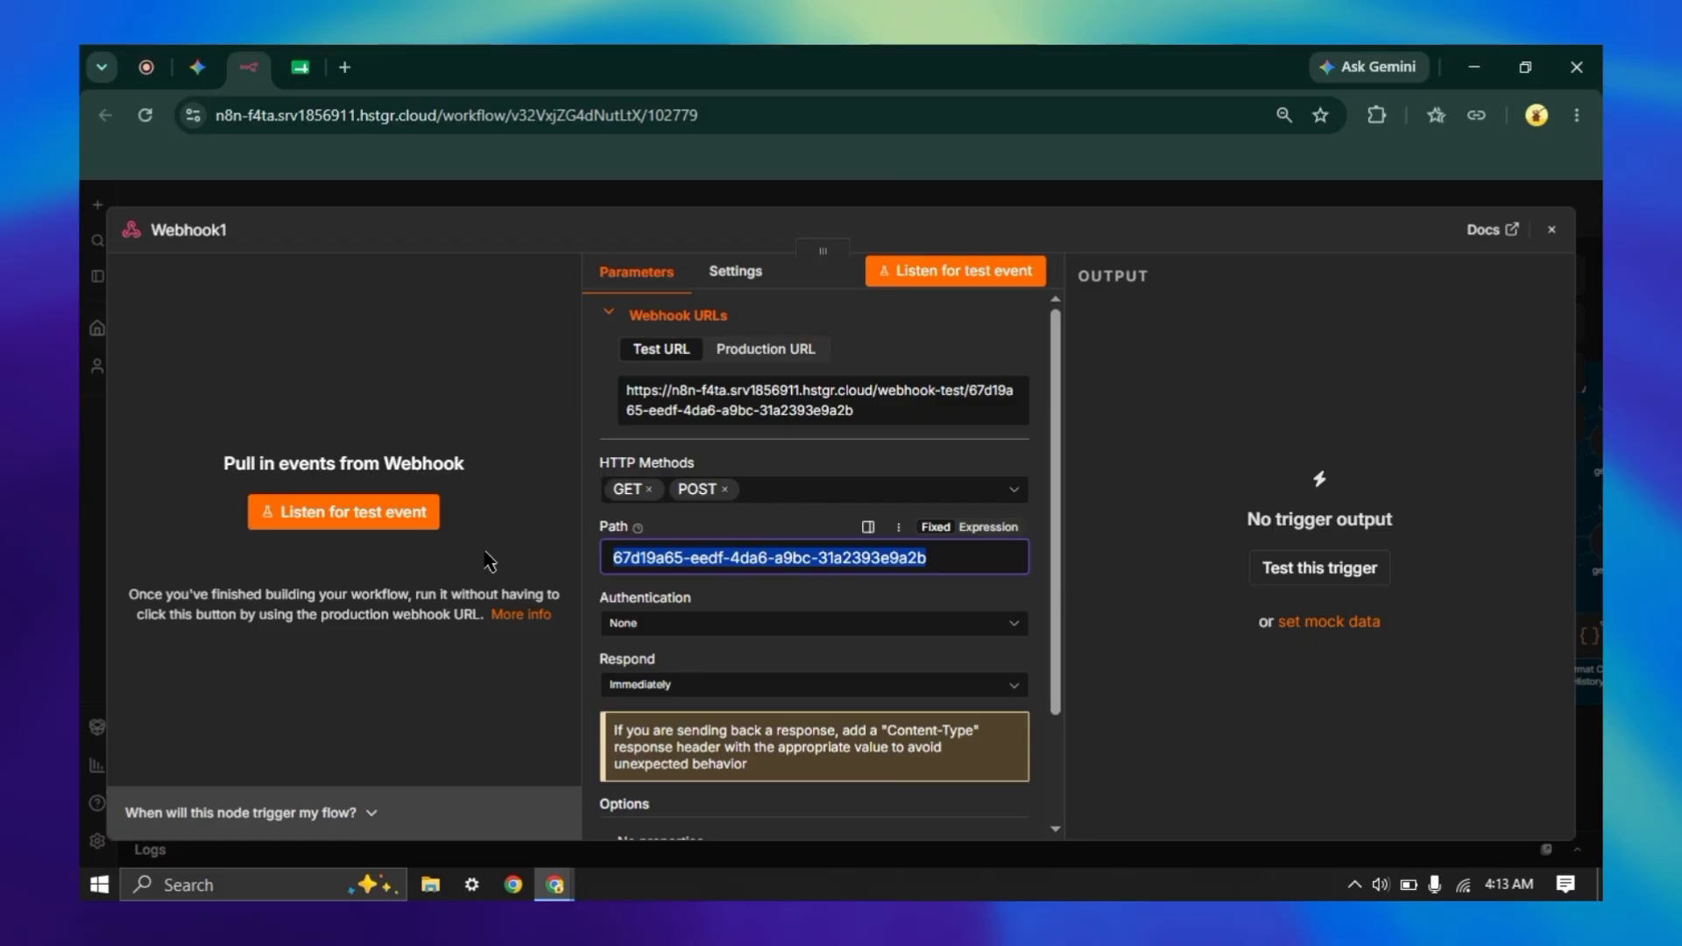
key(BackSpace)
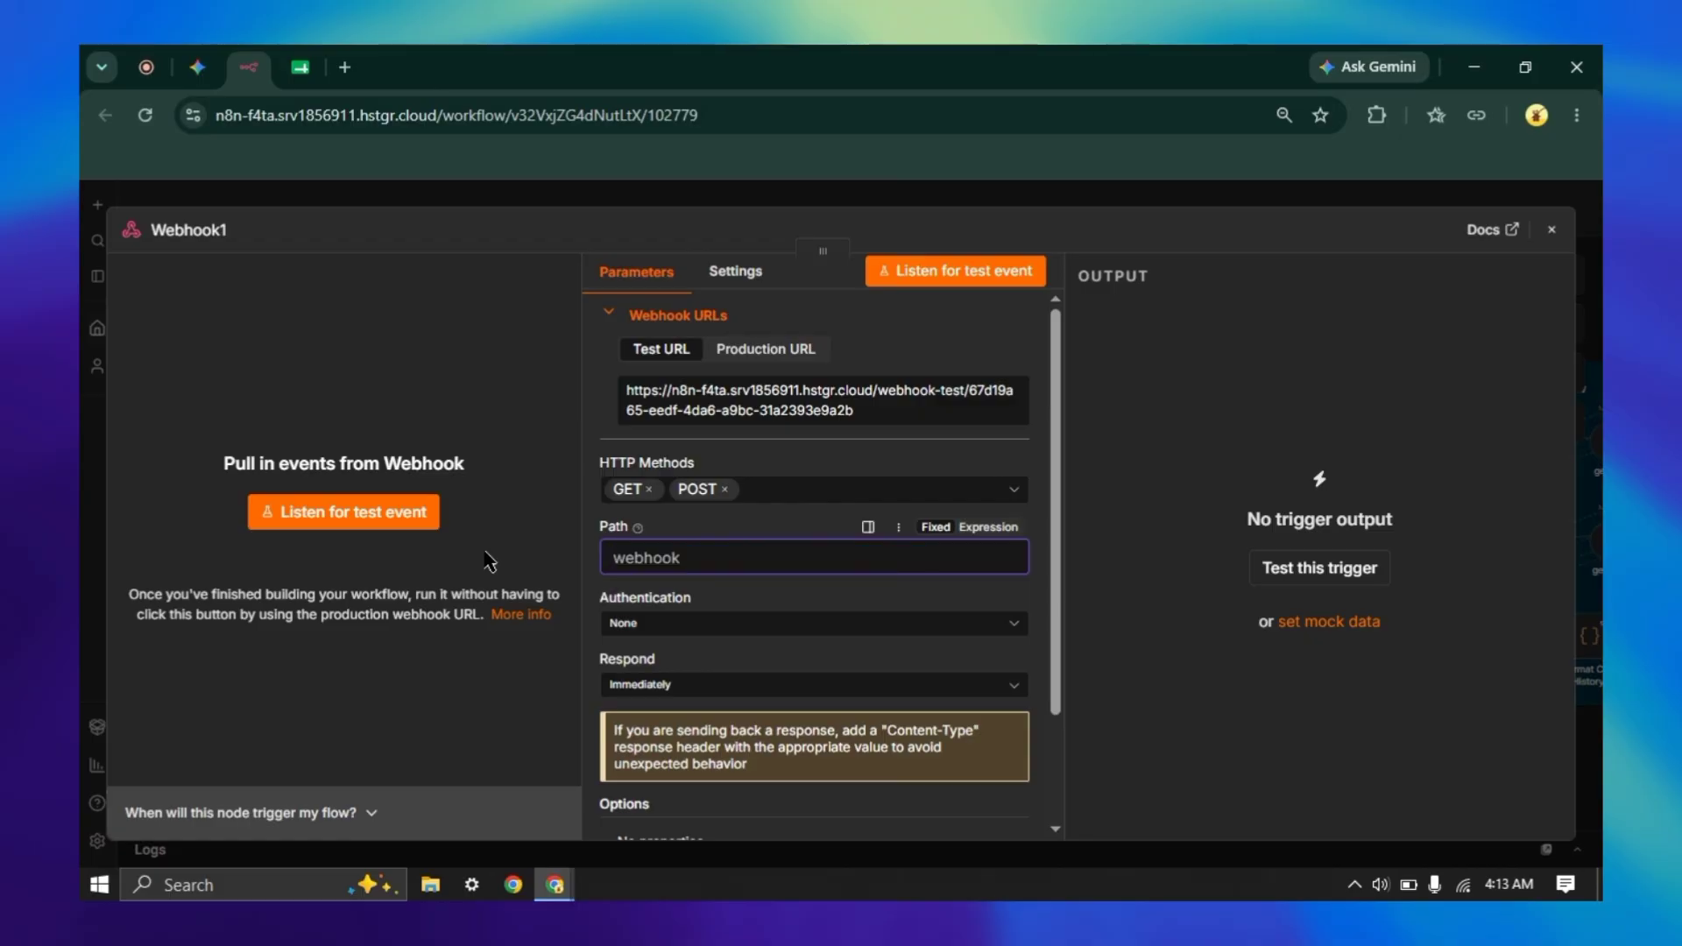
text(ye)
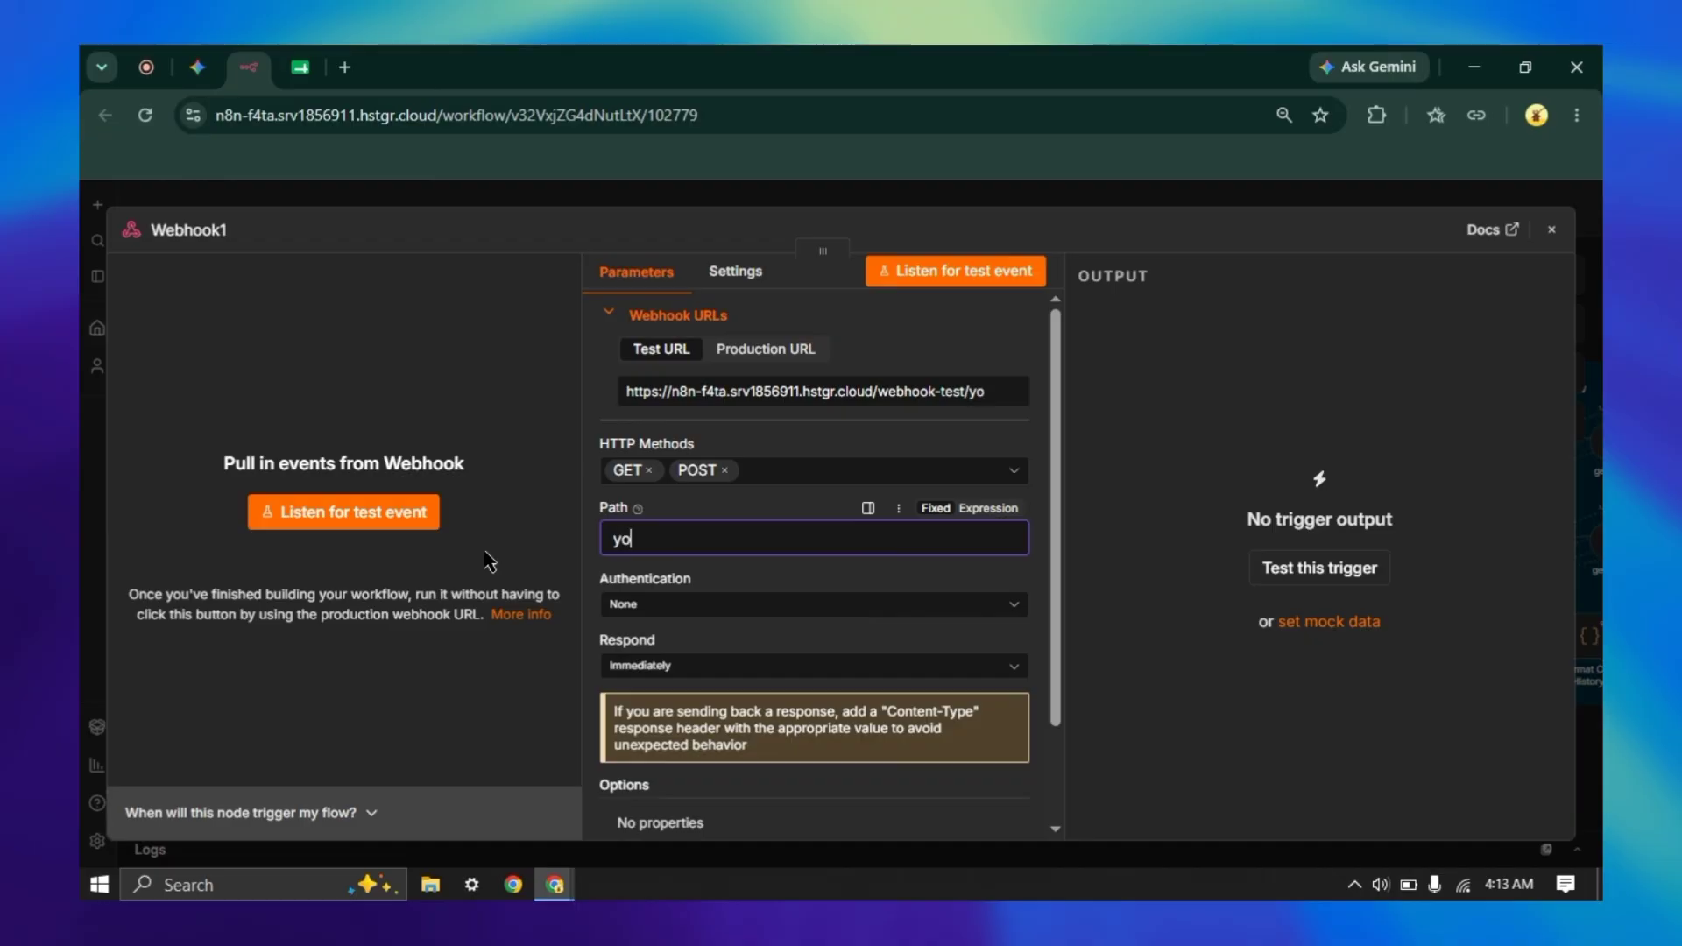
text(uyubeme)
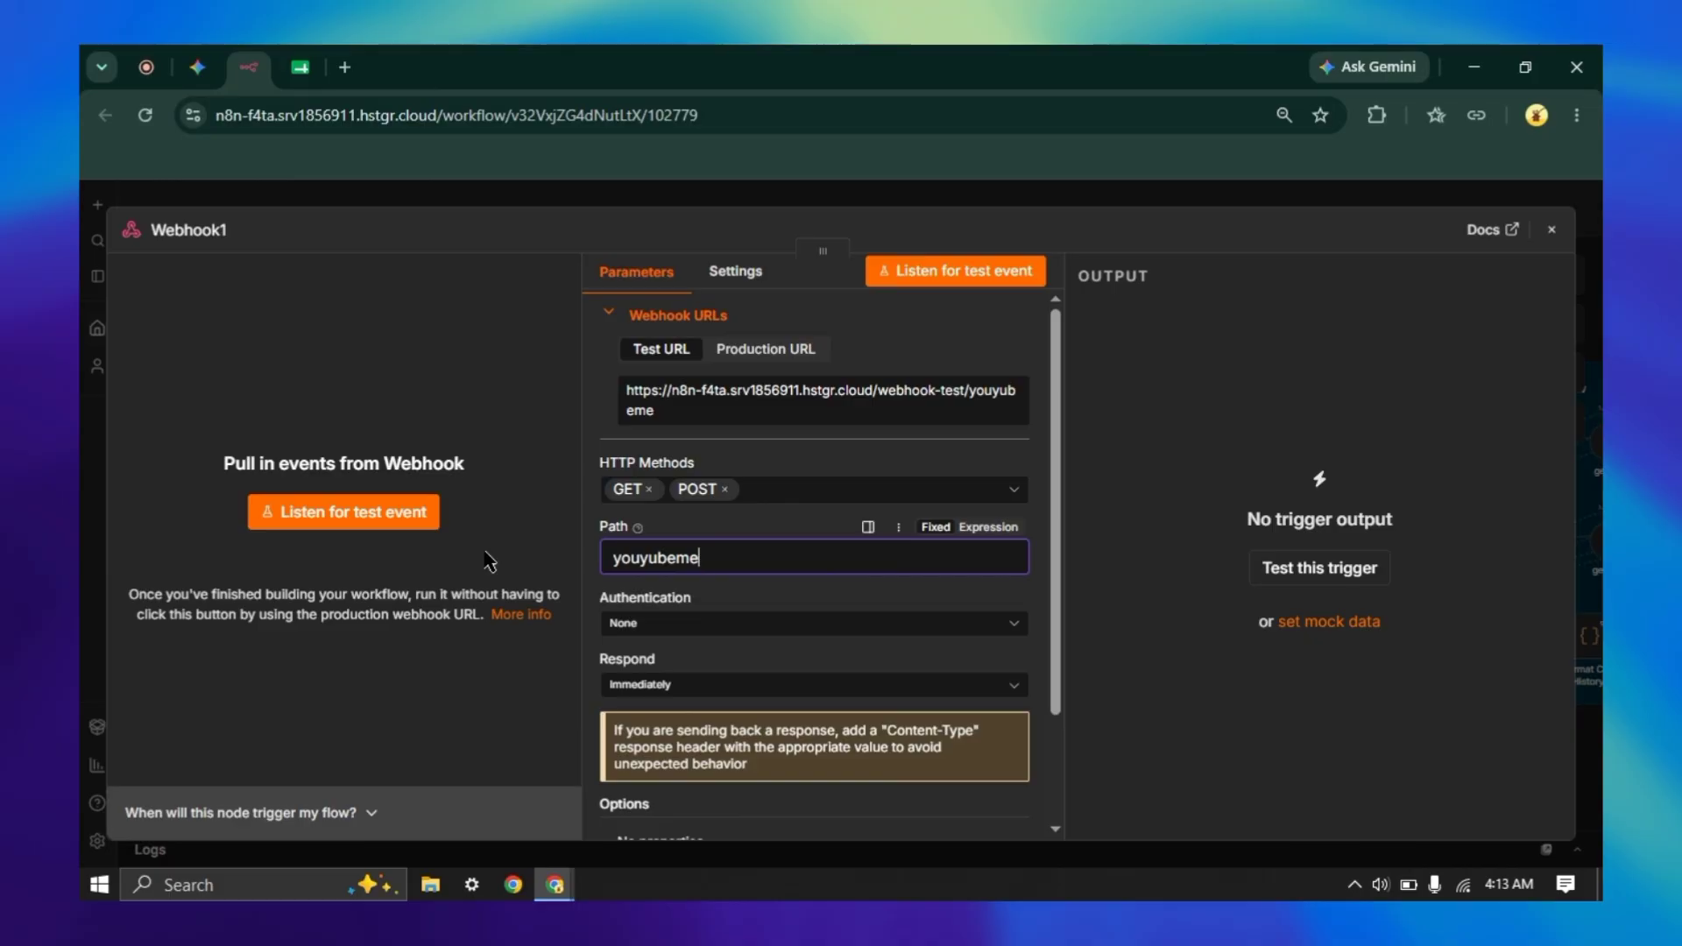
text(ssanger)
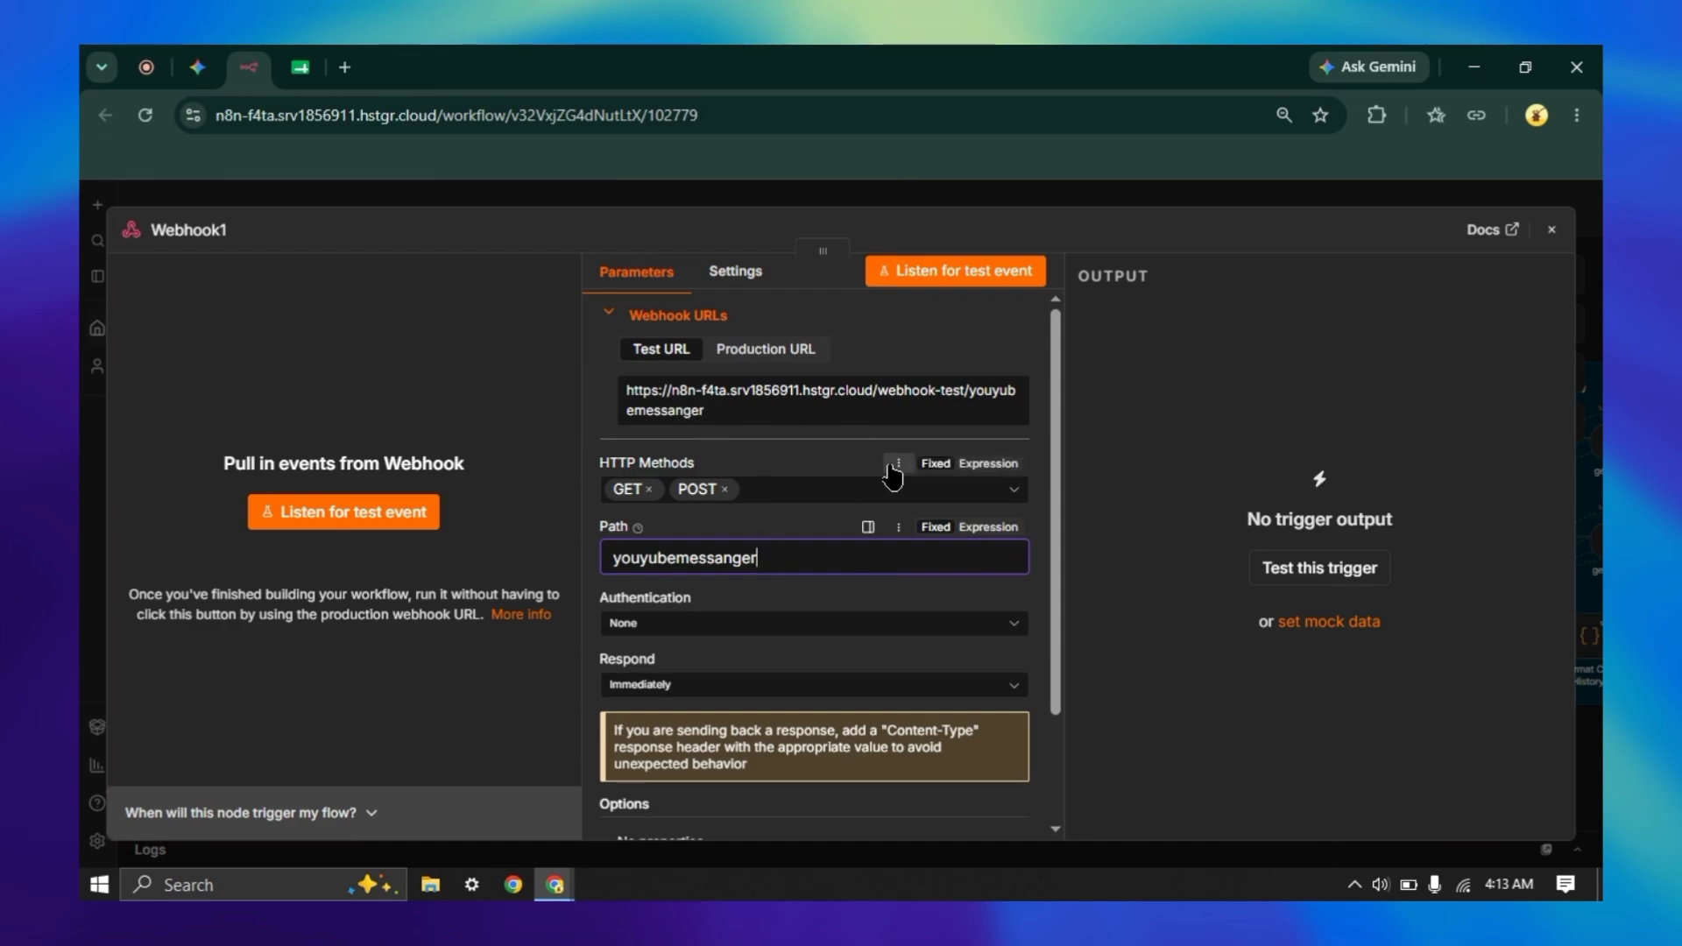
scroll(841, 473, down, 2)
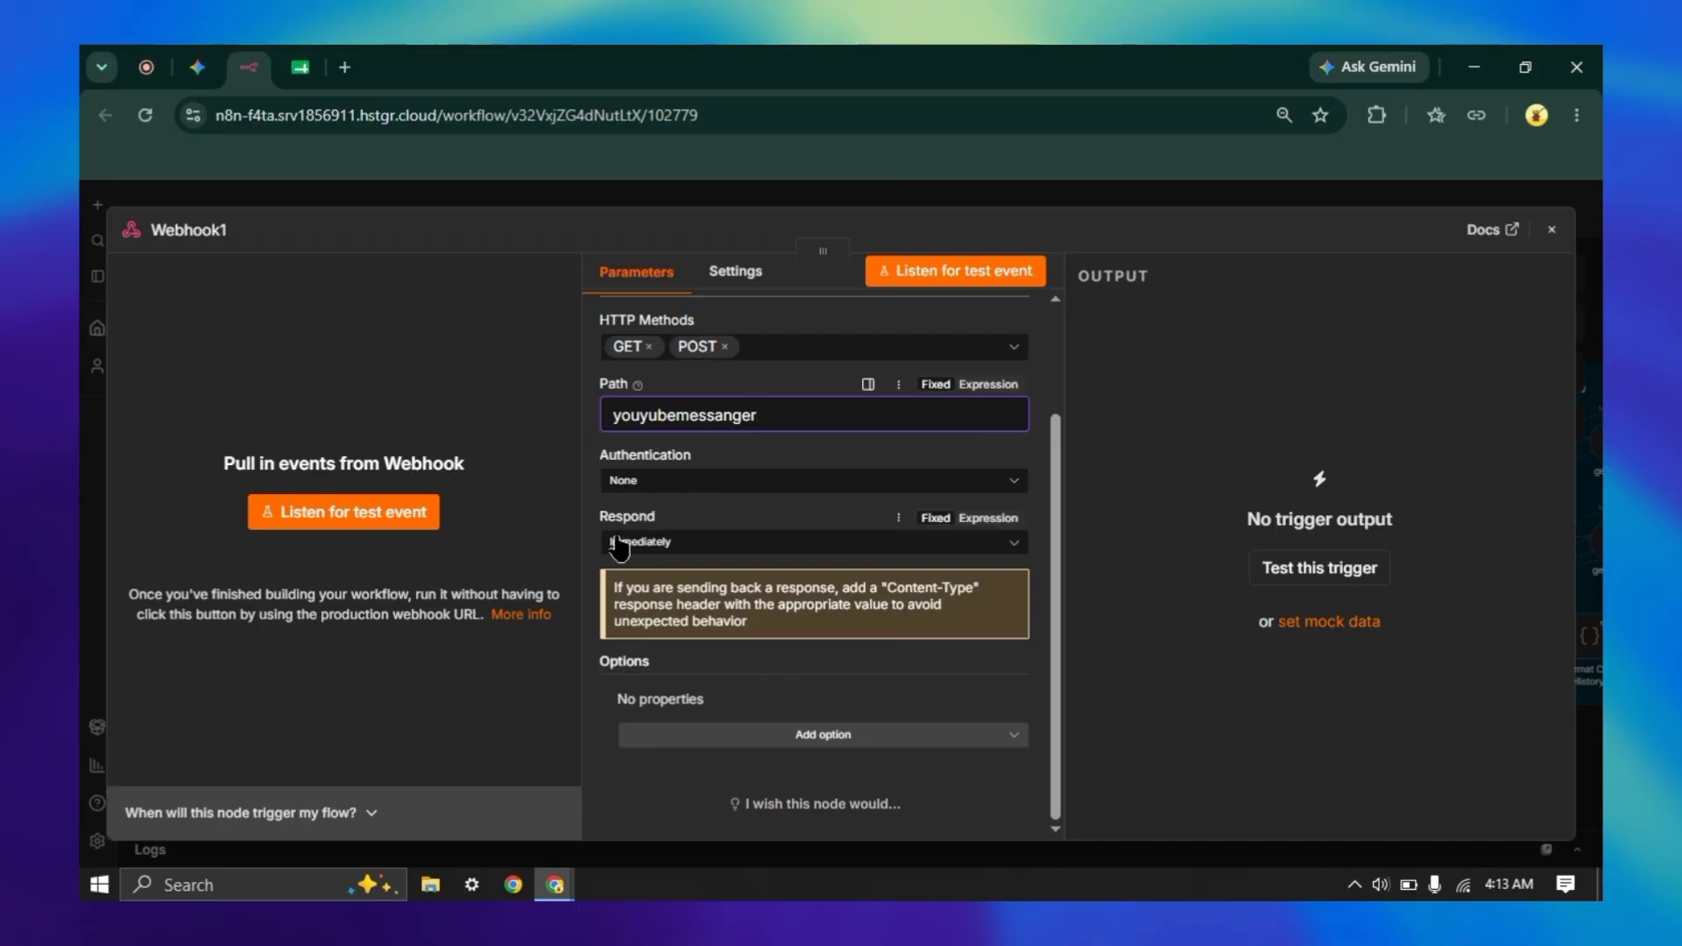
- Set Respond to "Using 'Respond to Webhook' Node" and copy the test webhook URL
click(662, 543)
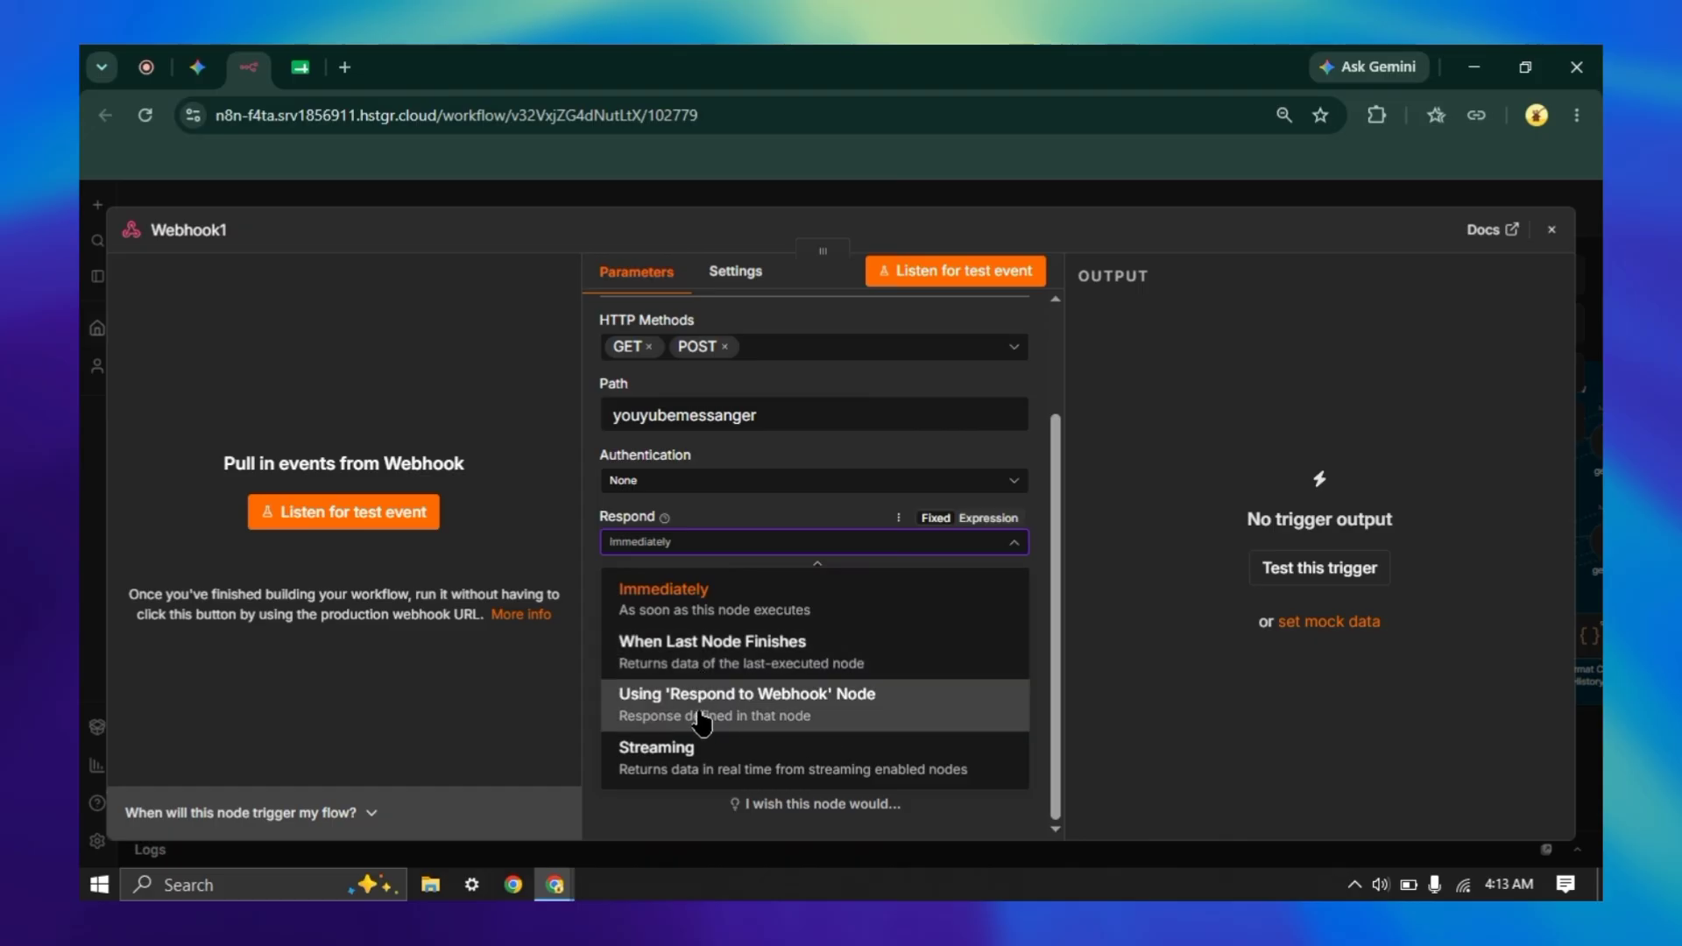
click(780, 716)
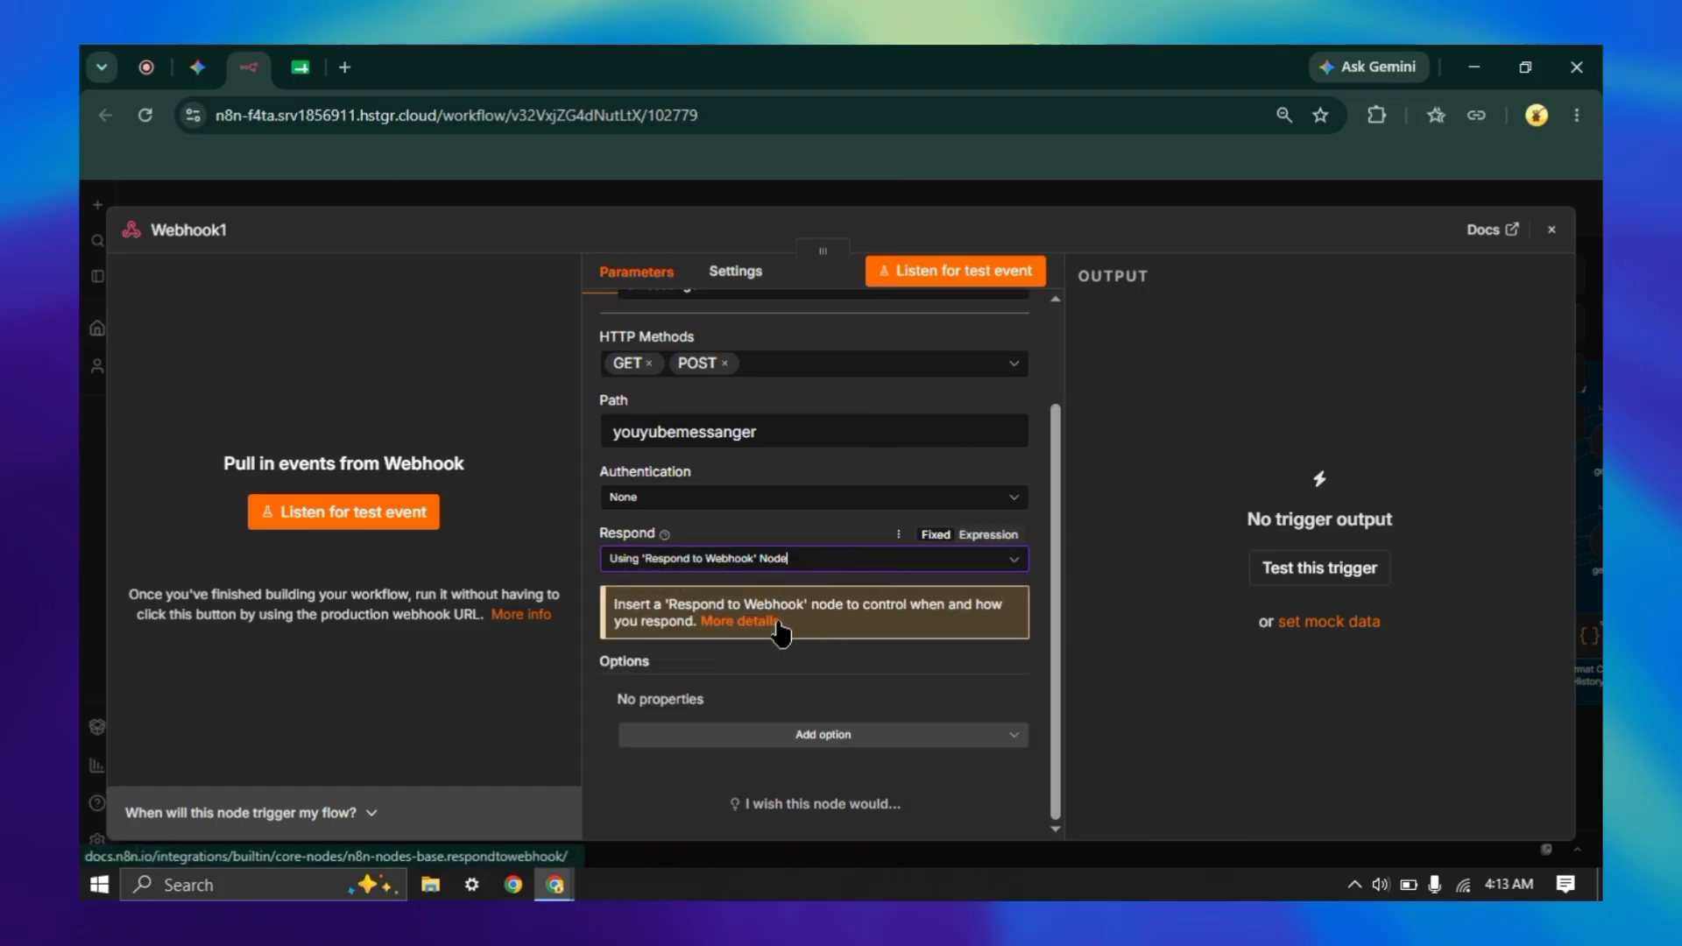
scroll(771, 666, up, 2)
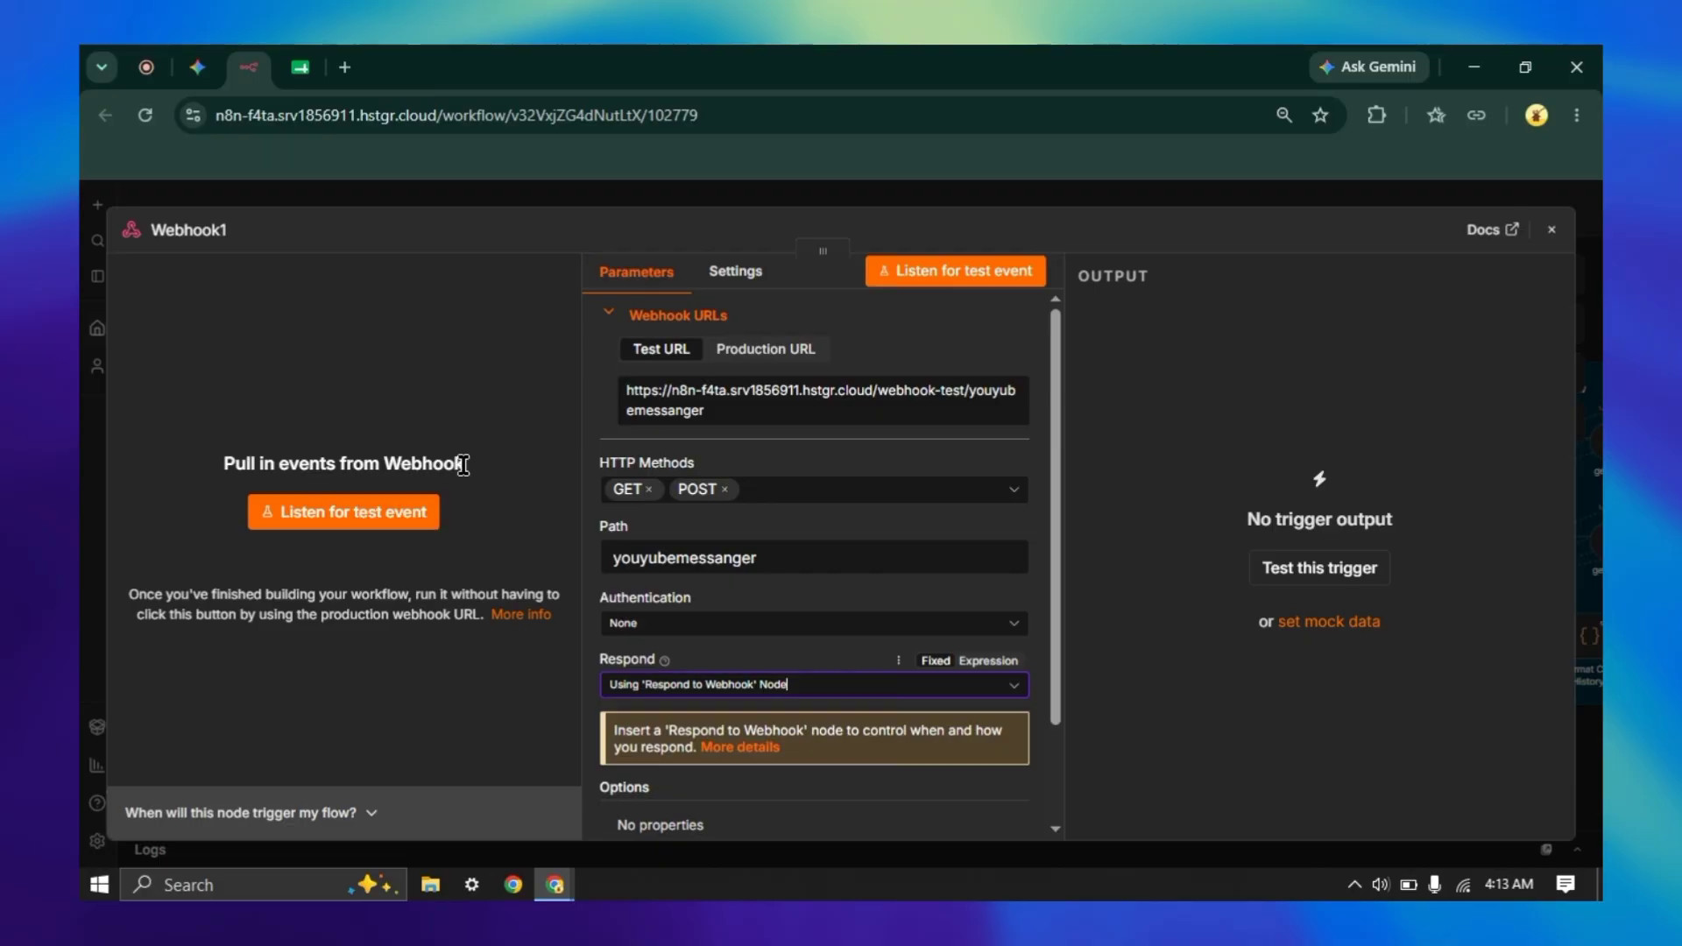
click(666, 415)
click(344, 67)
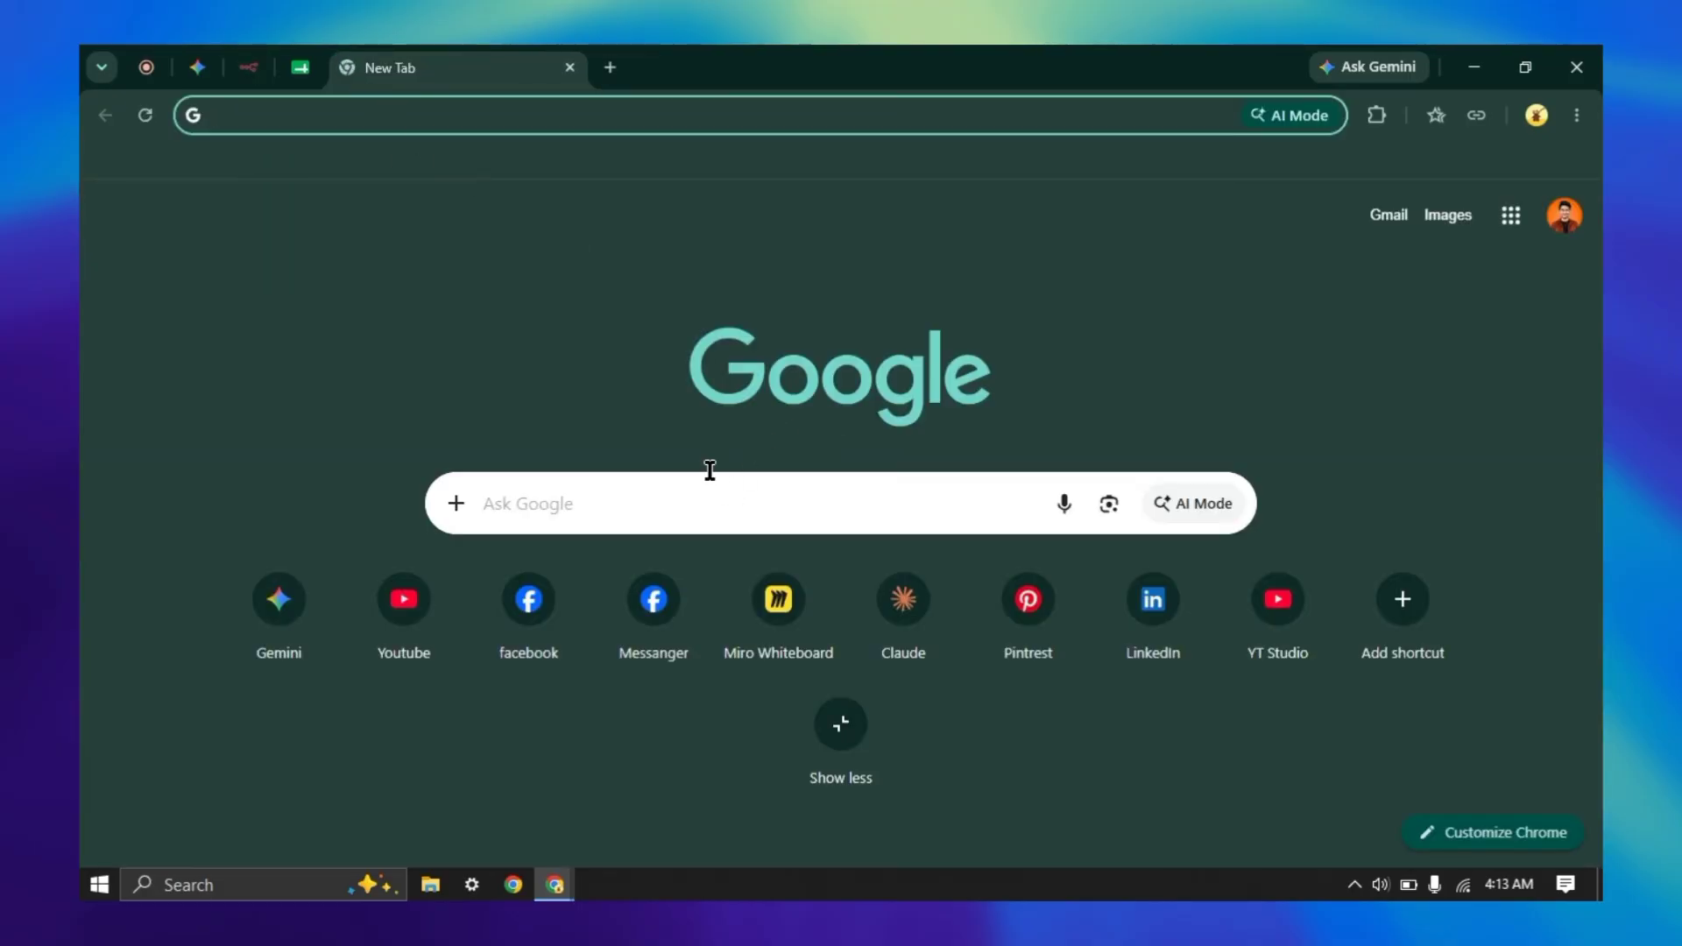
- Search Google for 'meta developer' and open developers.facebook.com
click(642, 489)
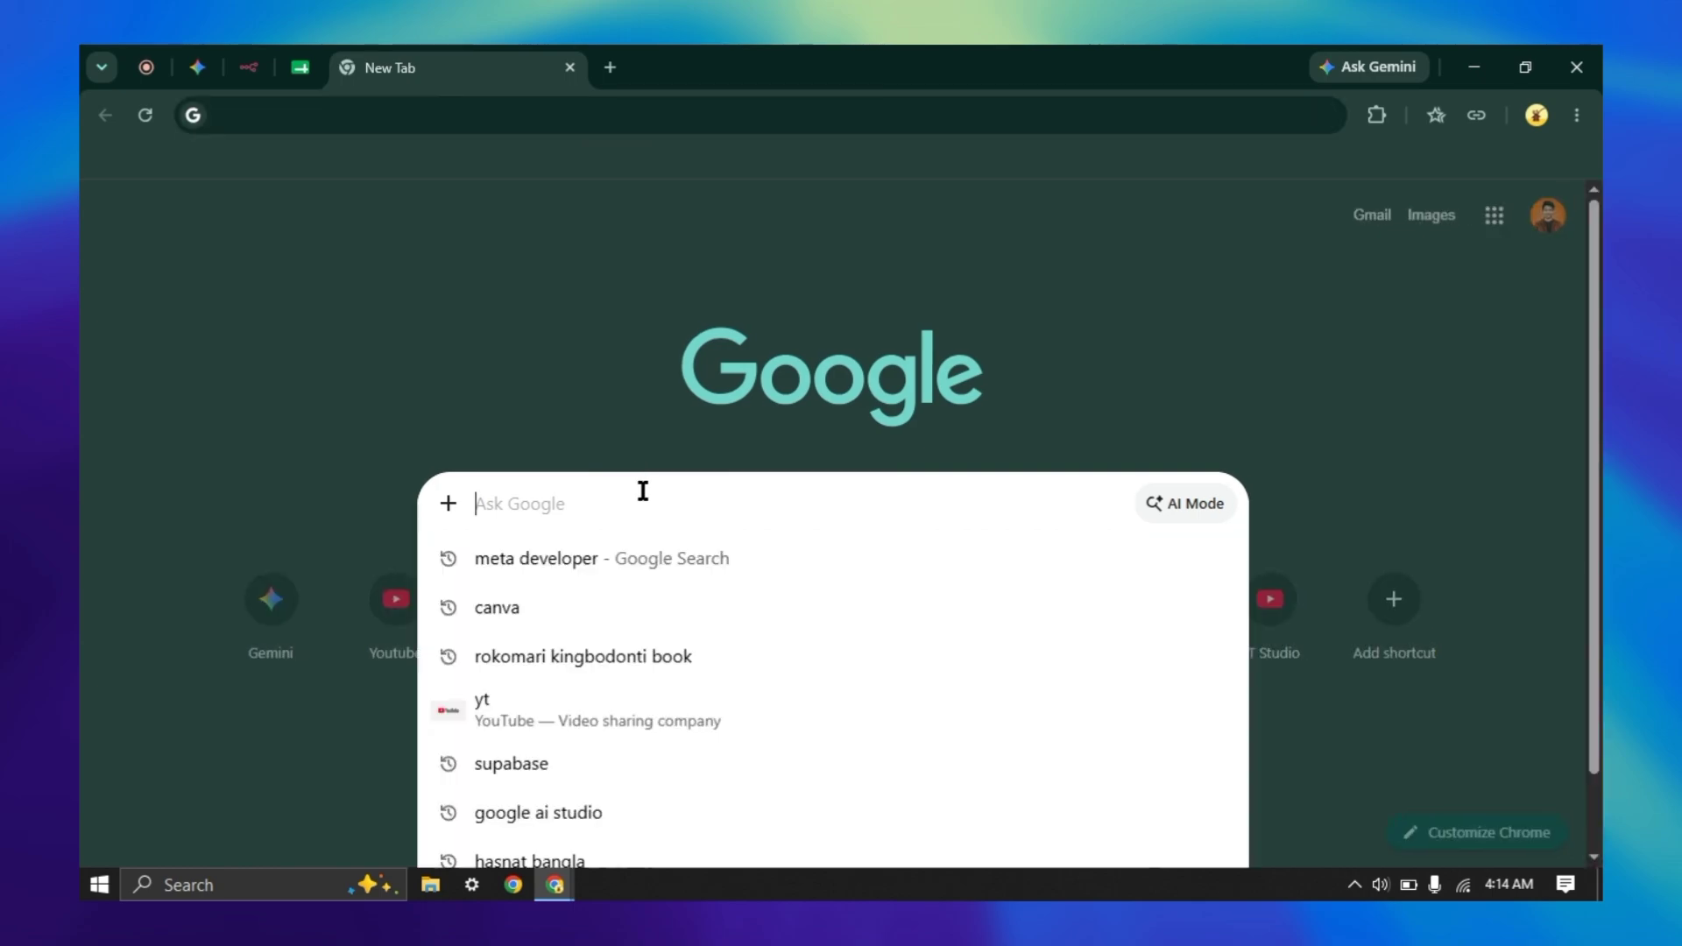
text(meta de)
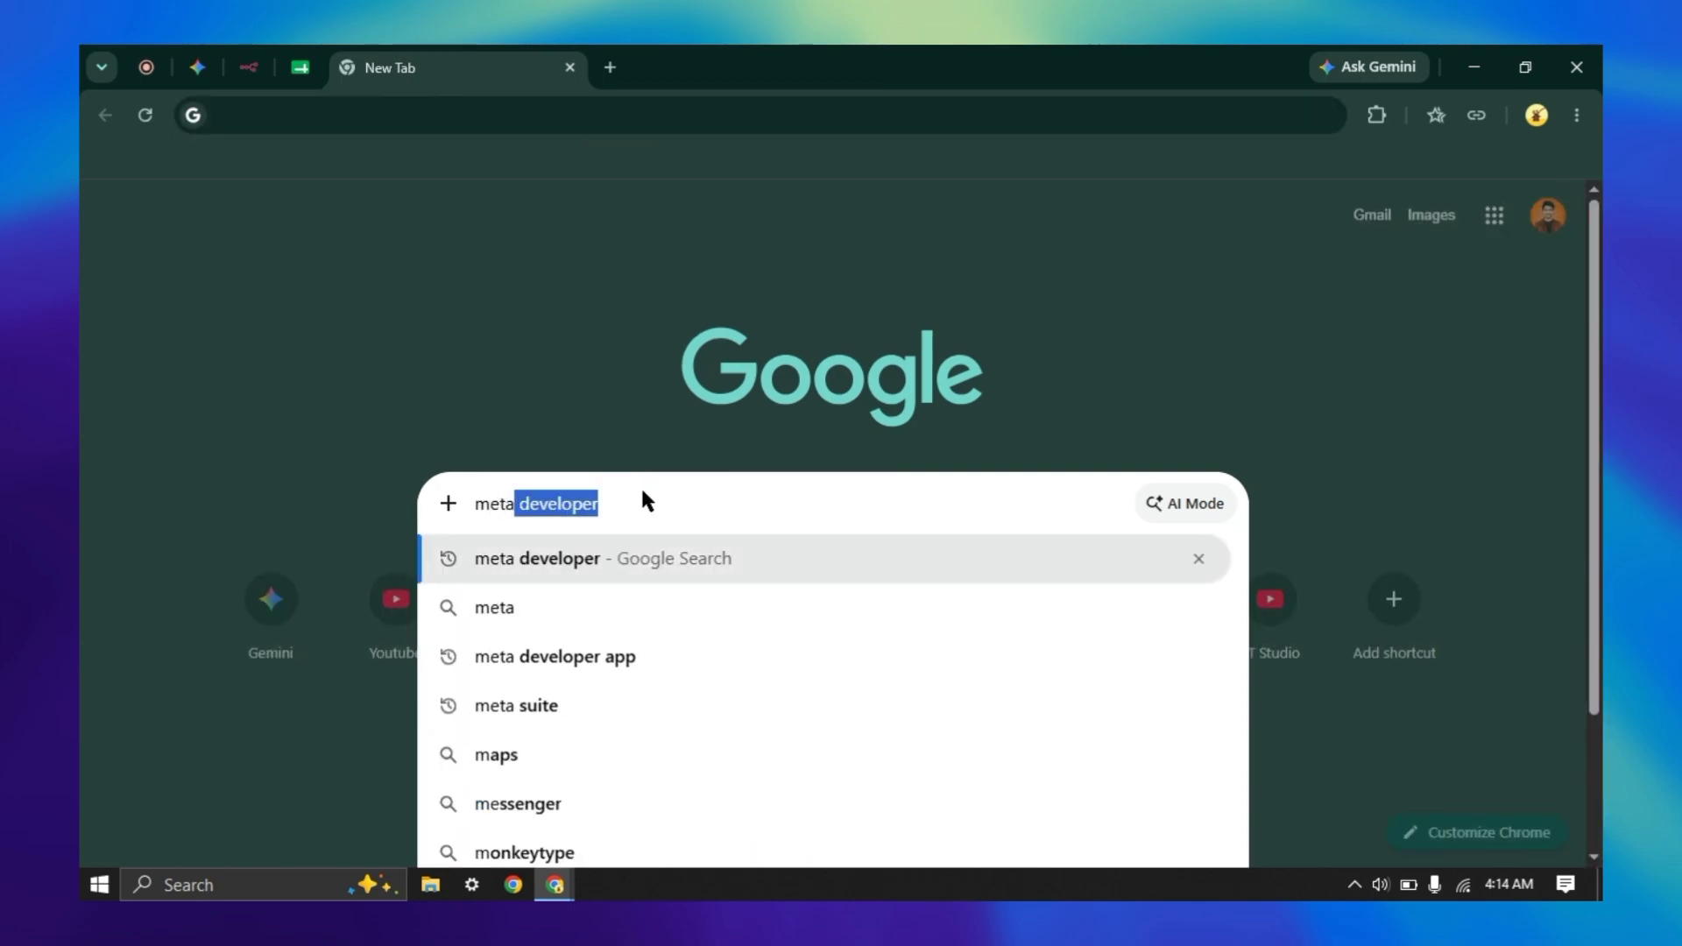
text(lo)
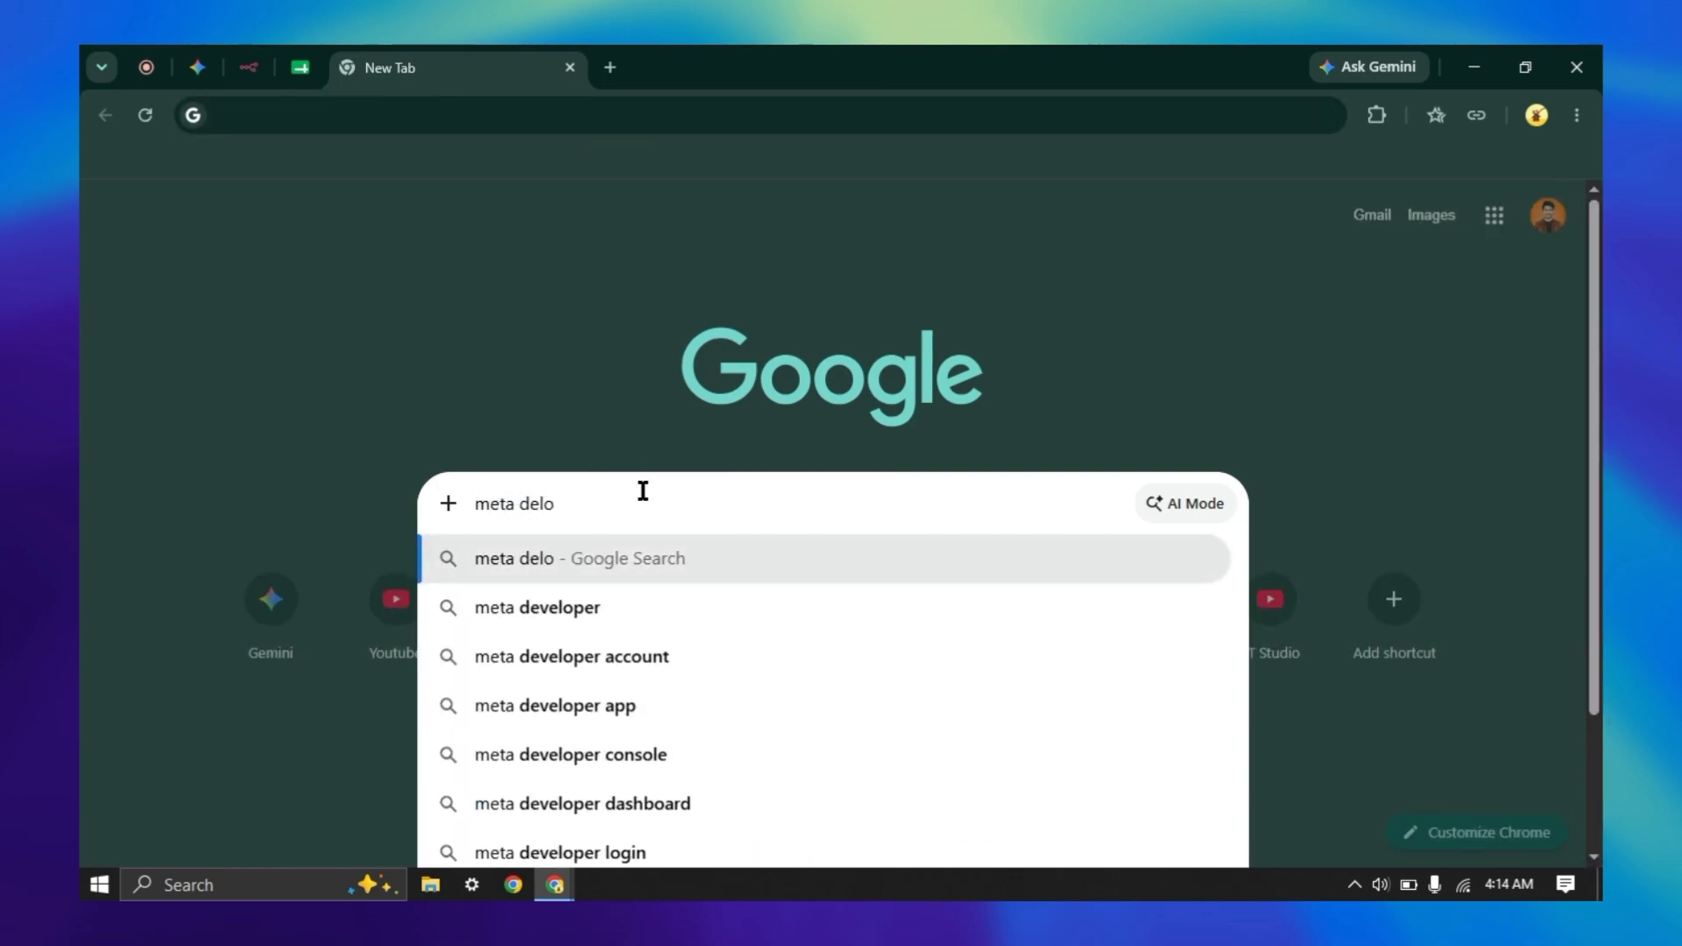
click(666, 604)
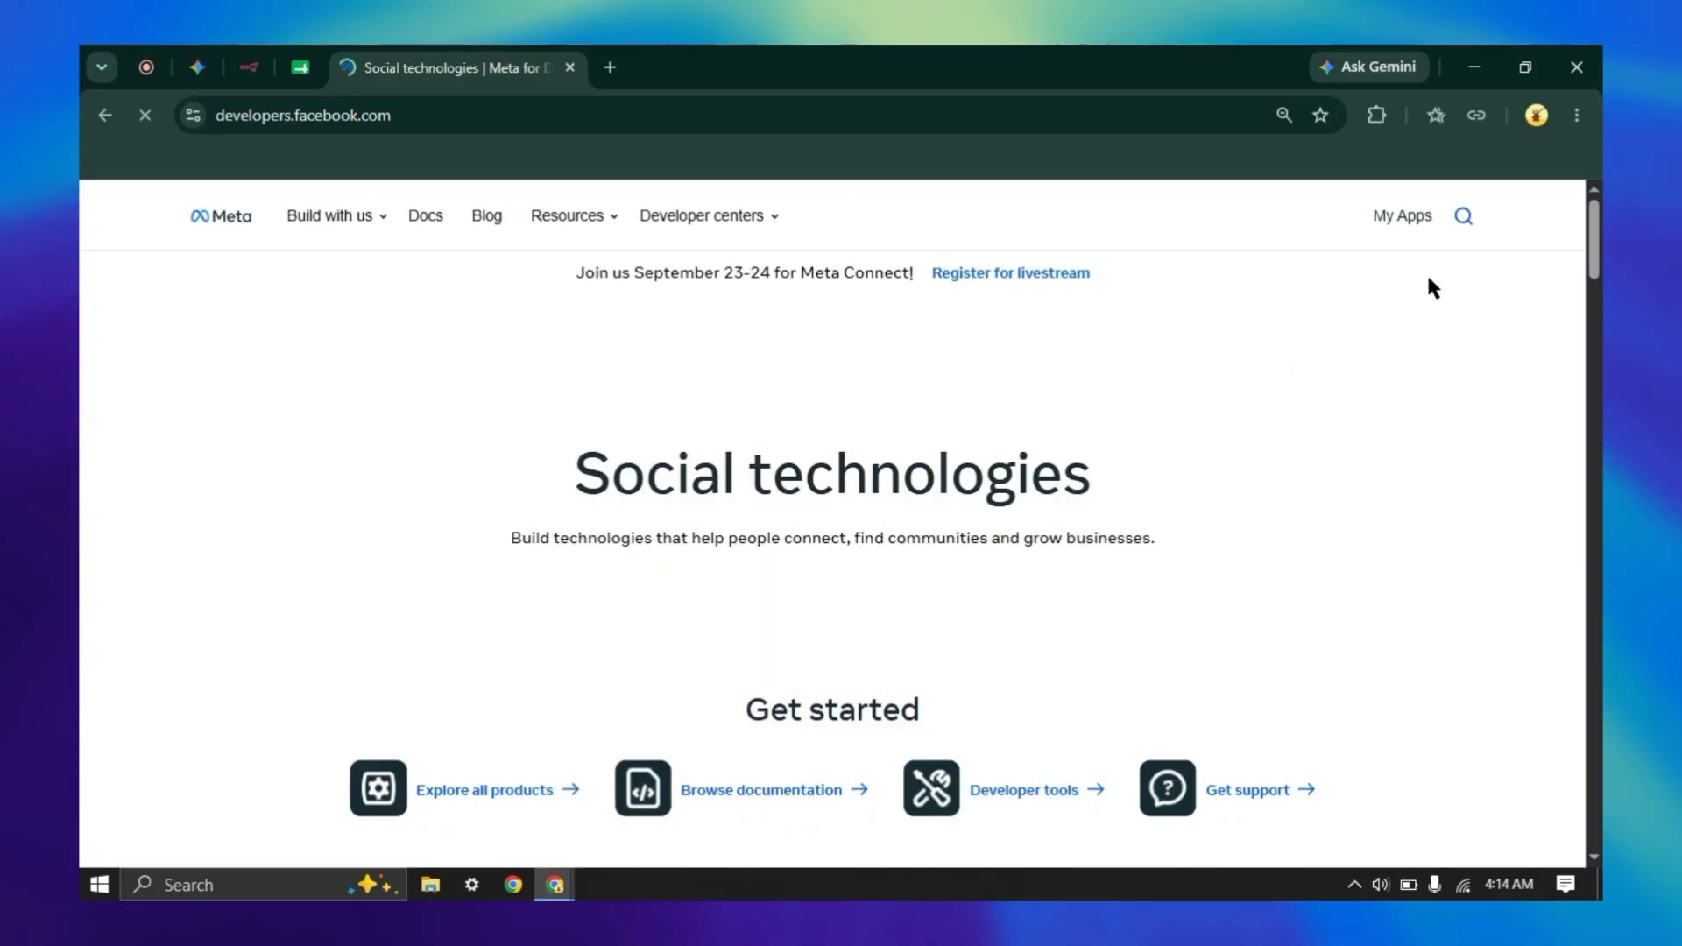
- Create a new app from My Apps named 'youtubemessanger' and continue to use cases
click(1400, 227)
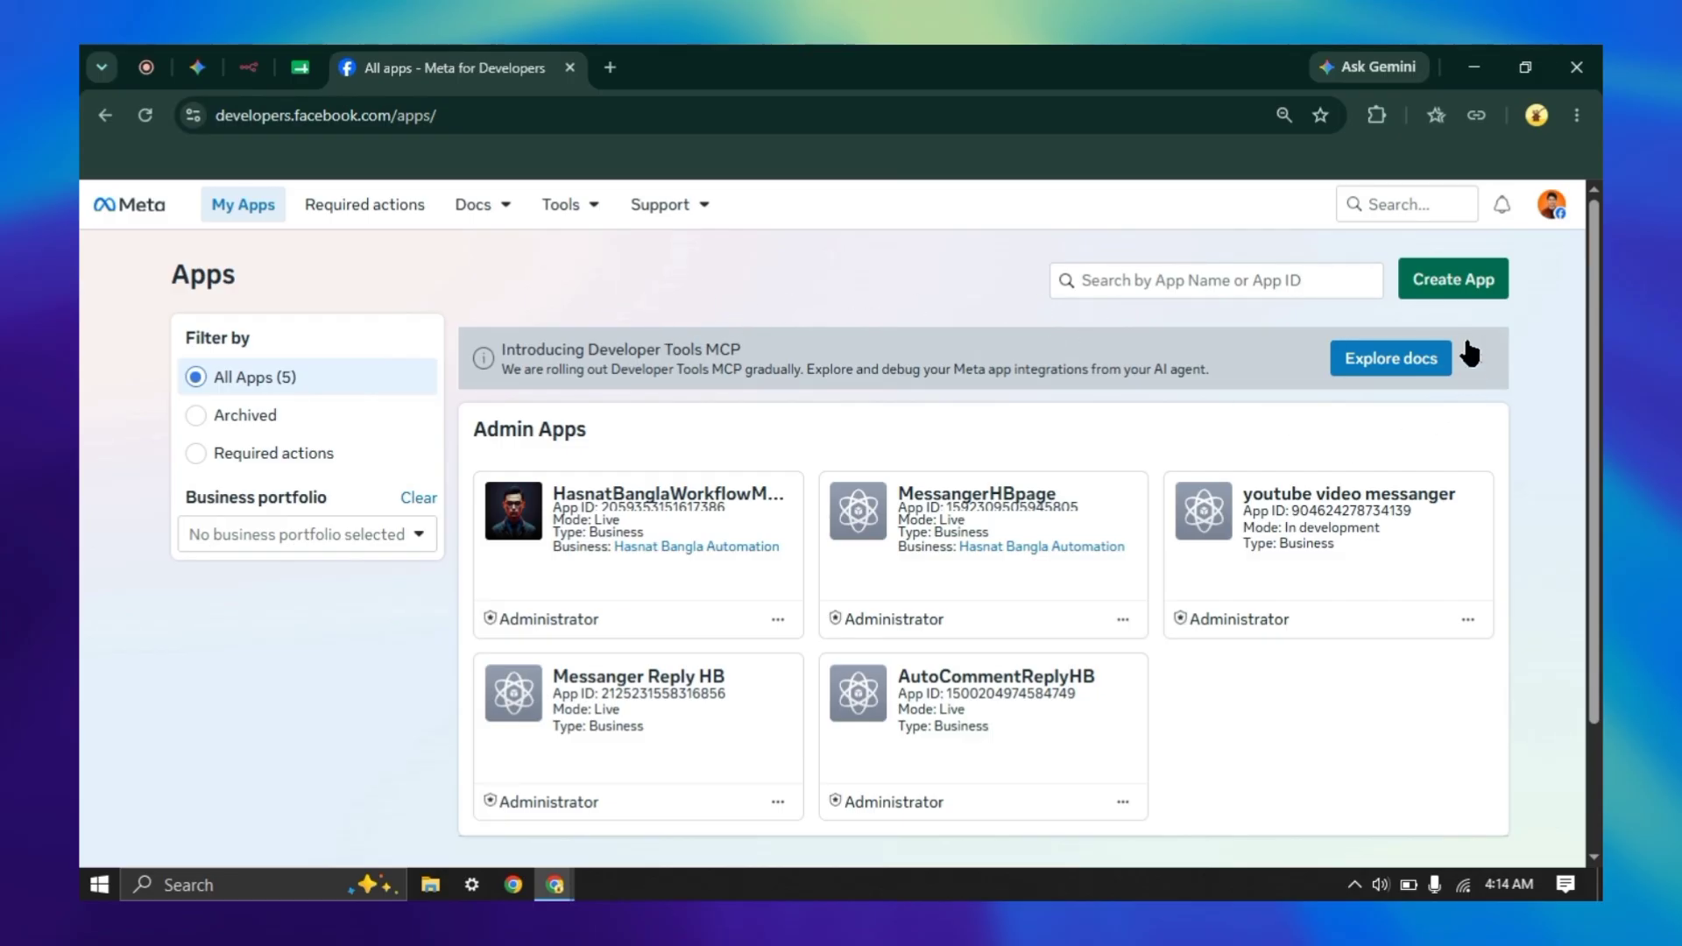
click(1454, 294)
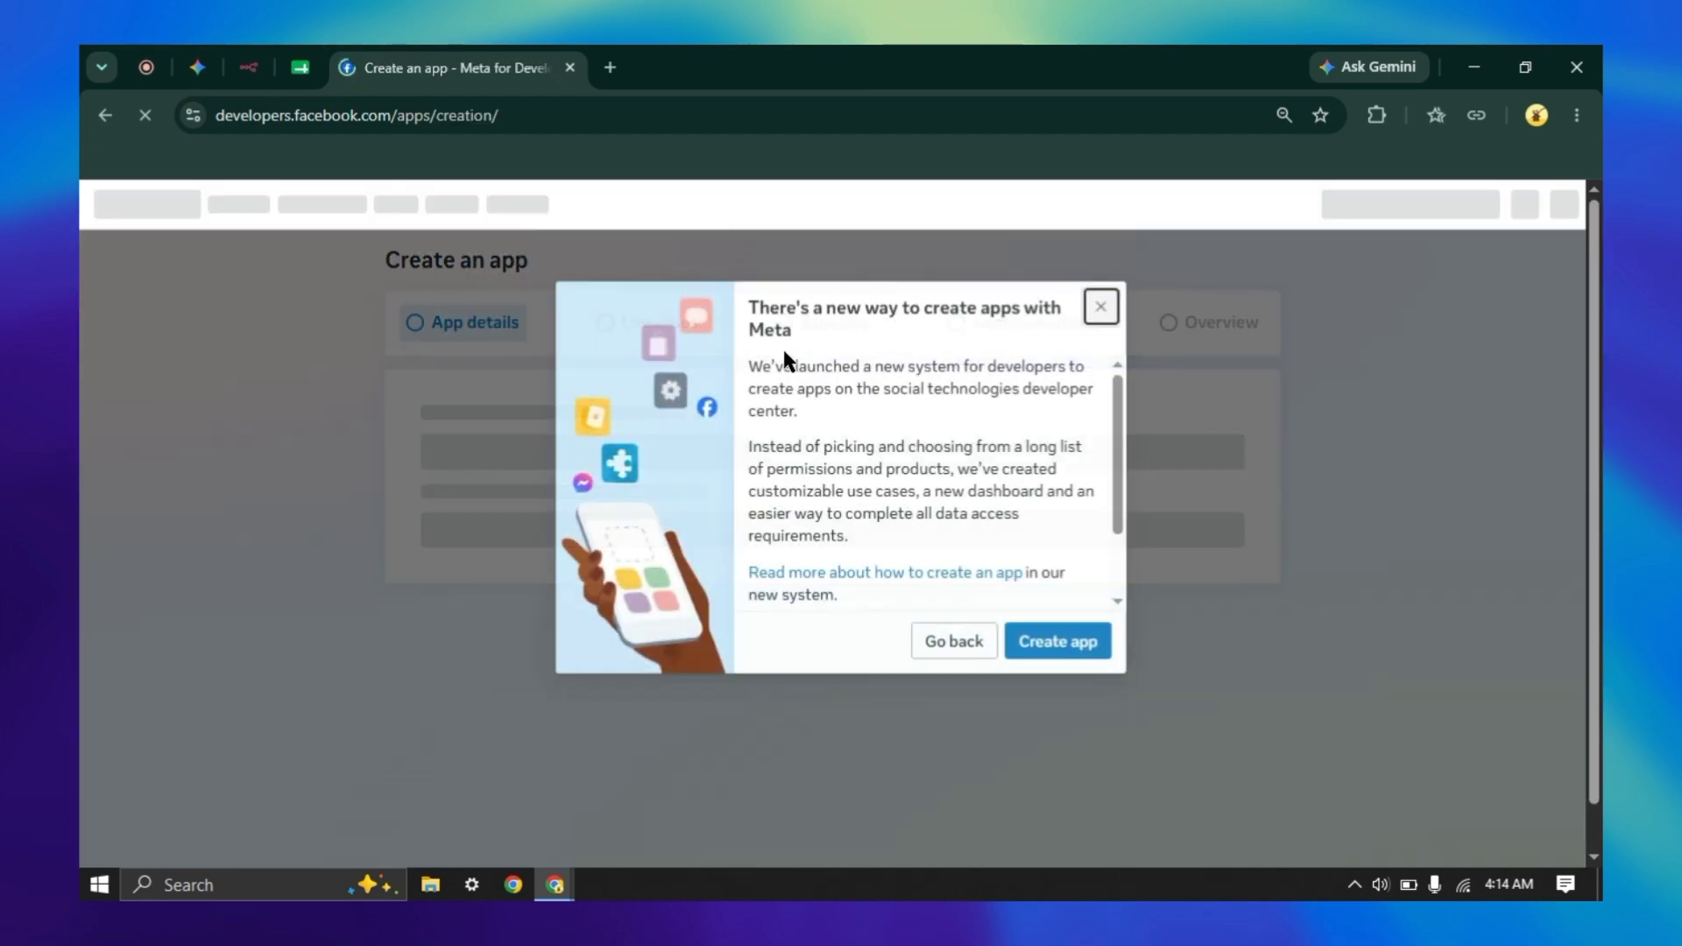
click(1065, 642)
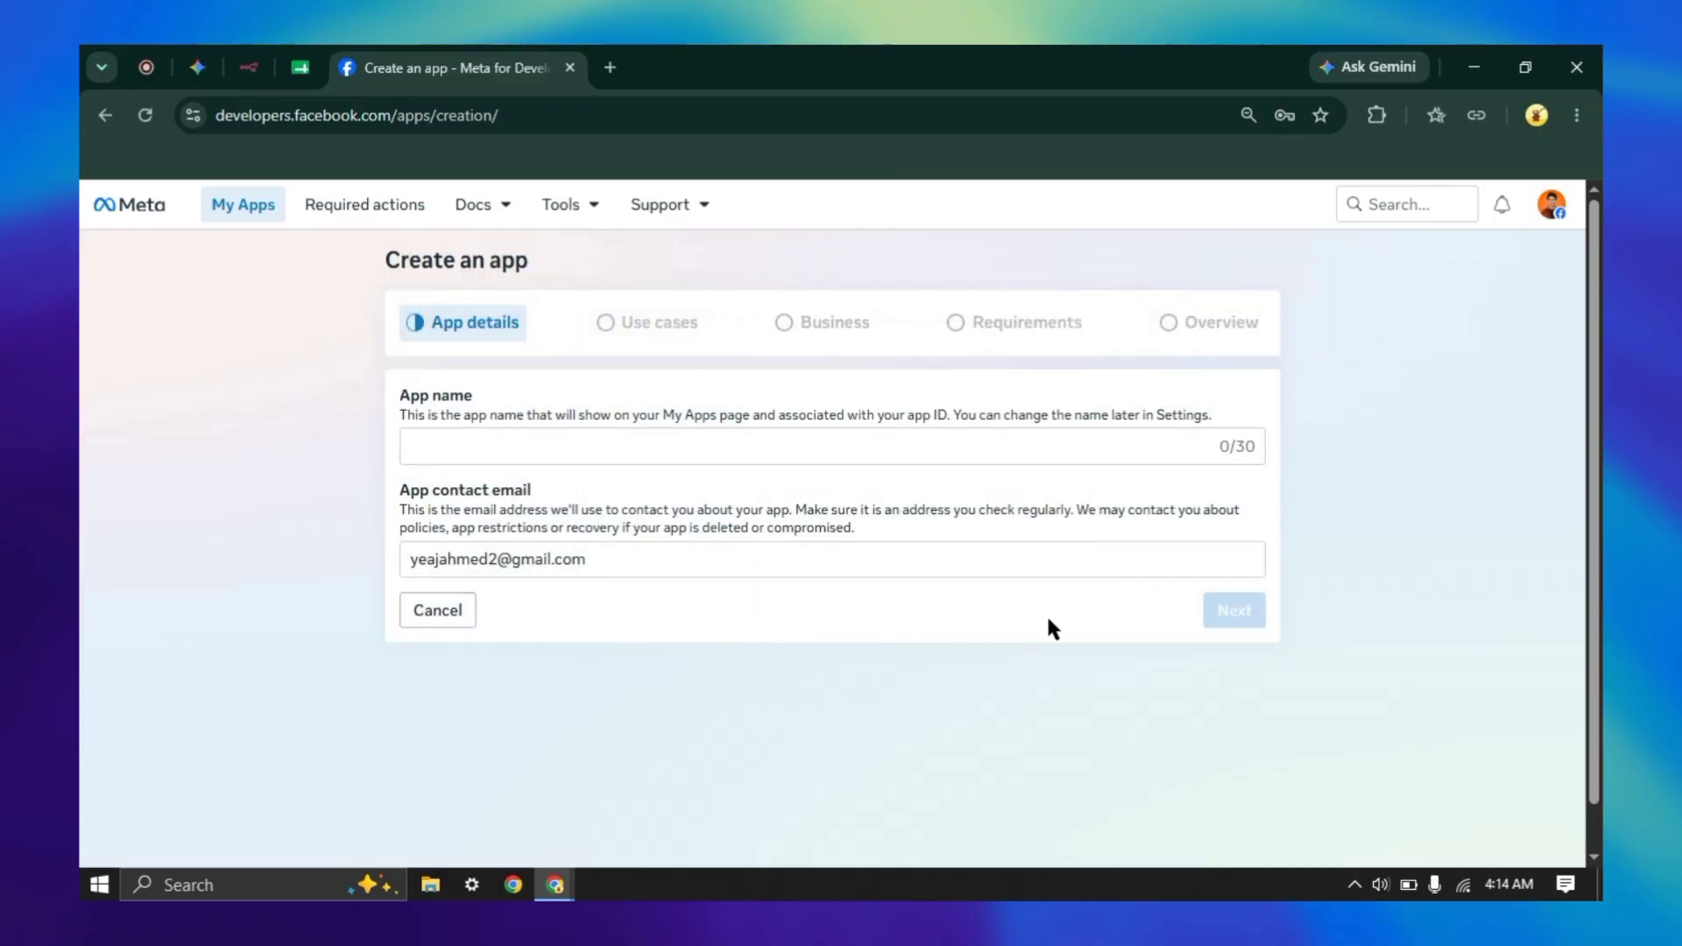
click(723, 448)
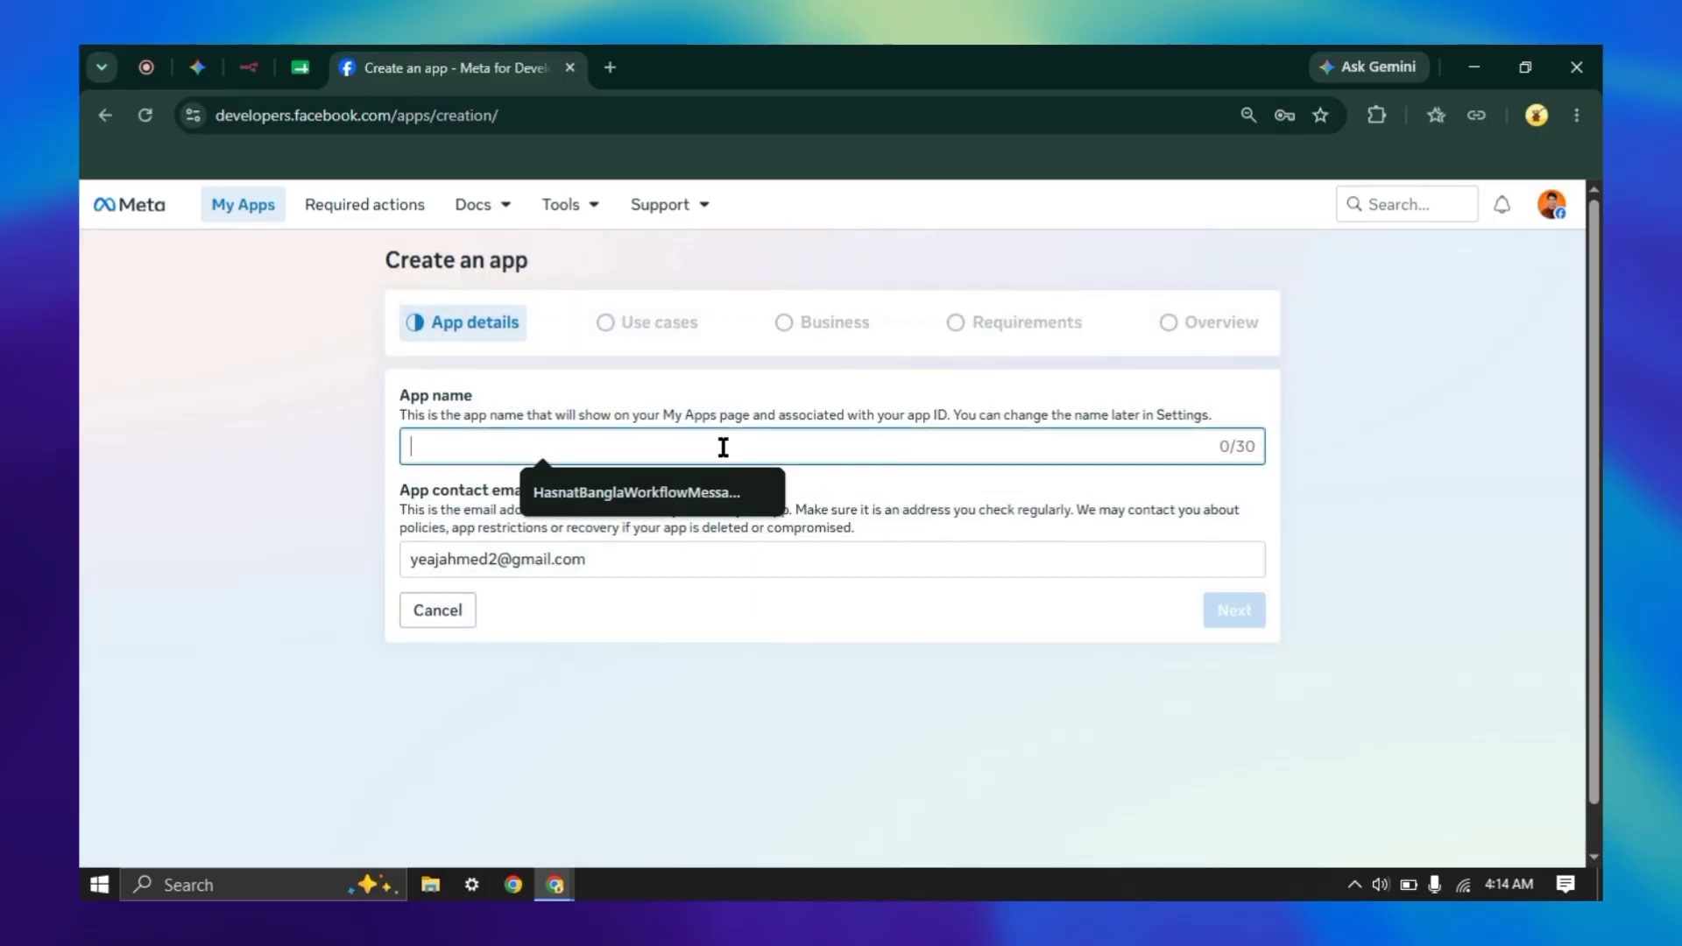
click(761, 493)
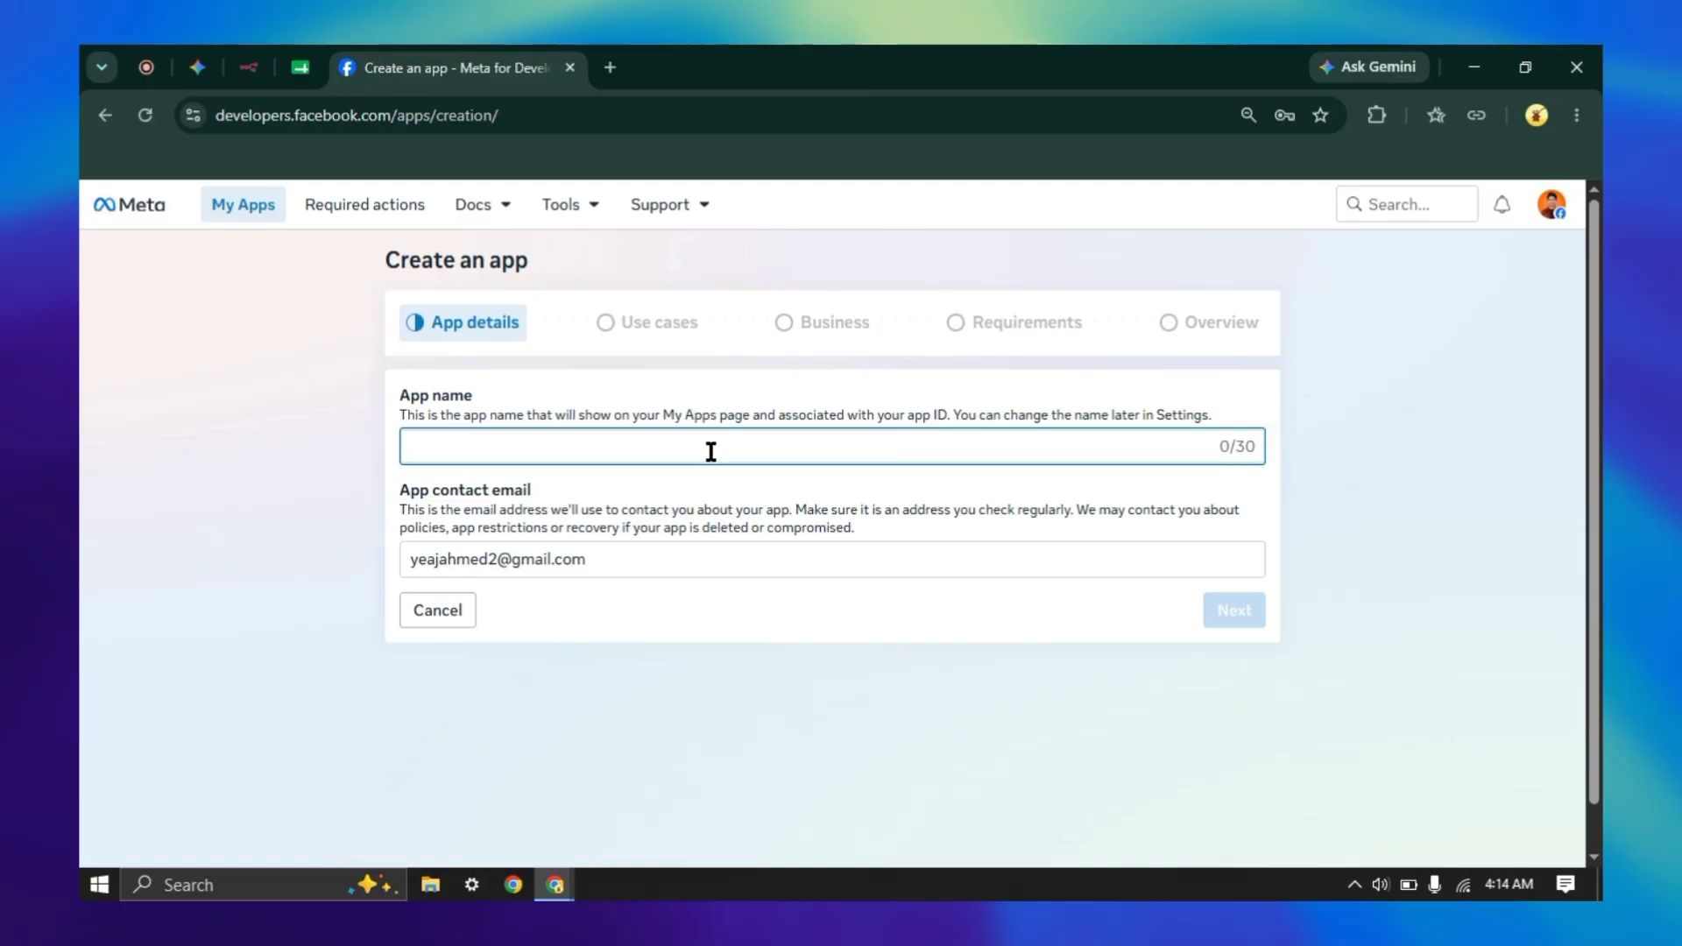
text(youtubemessanger)
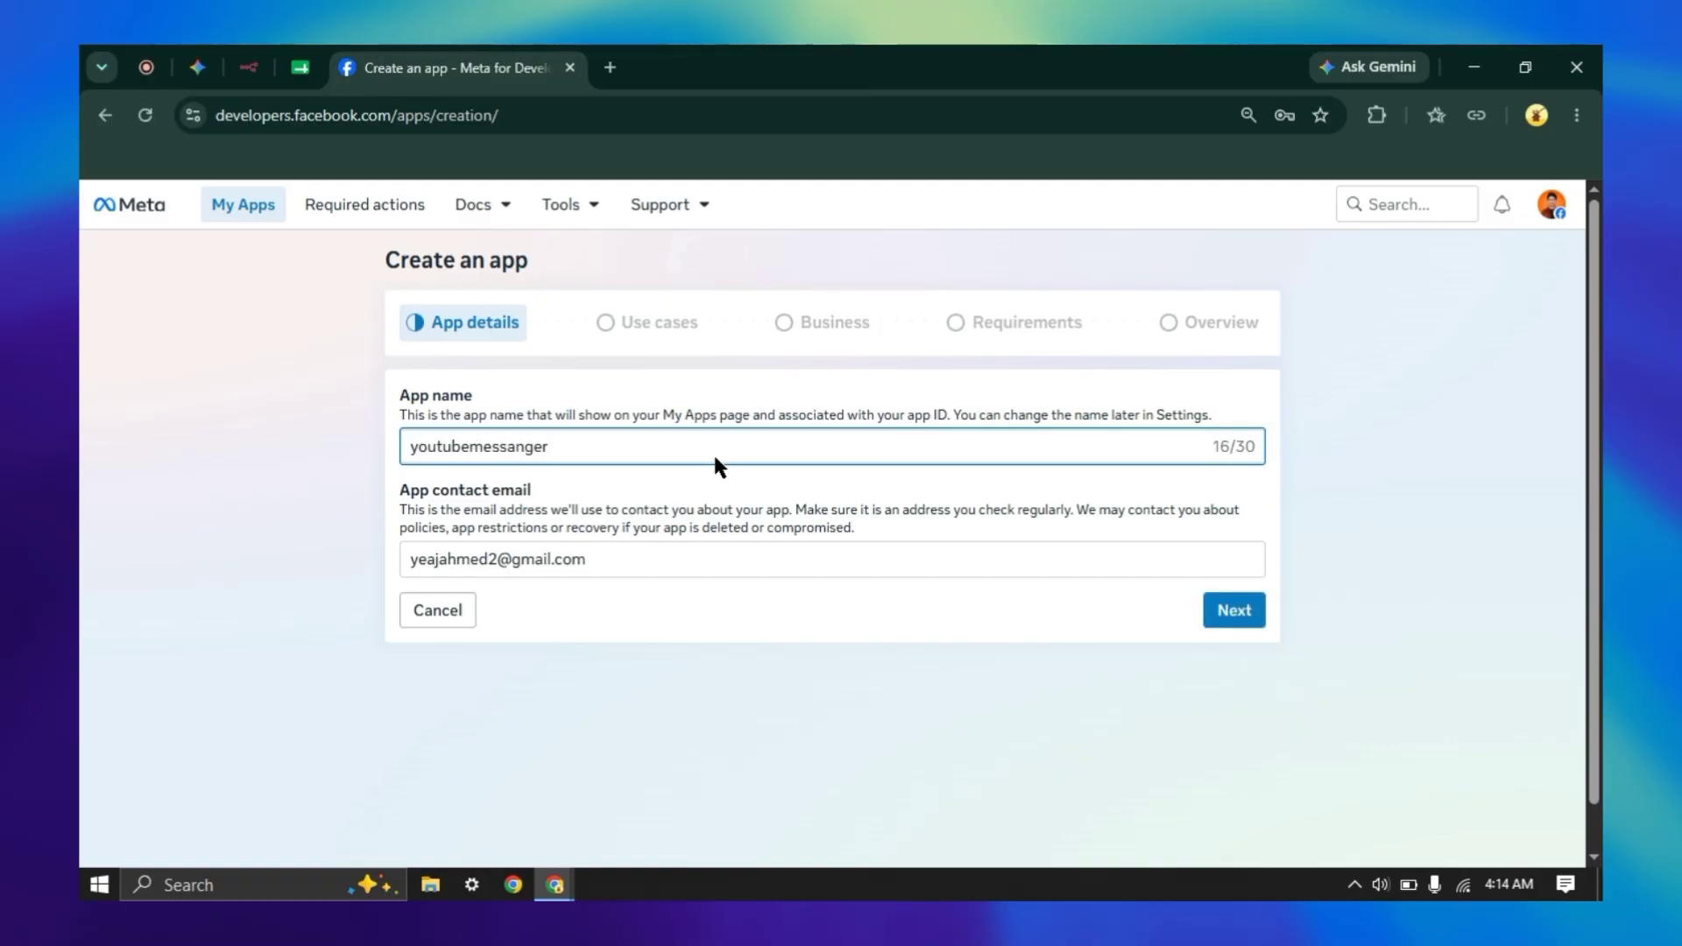
click(1210, 624)
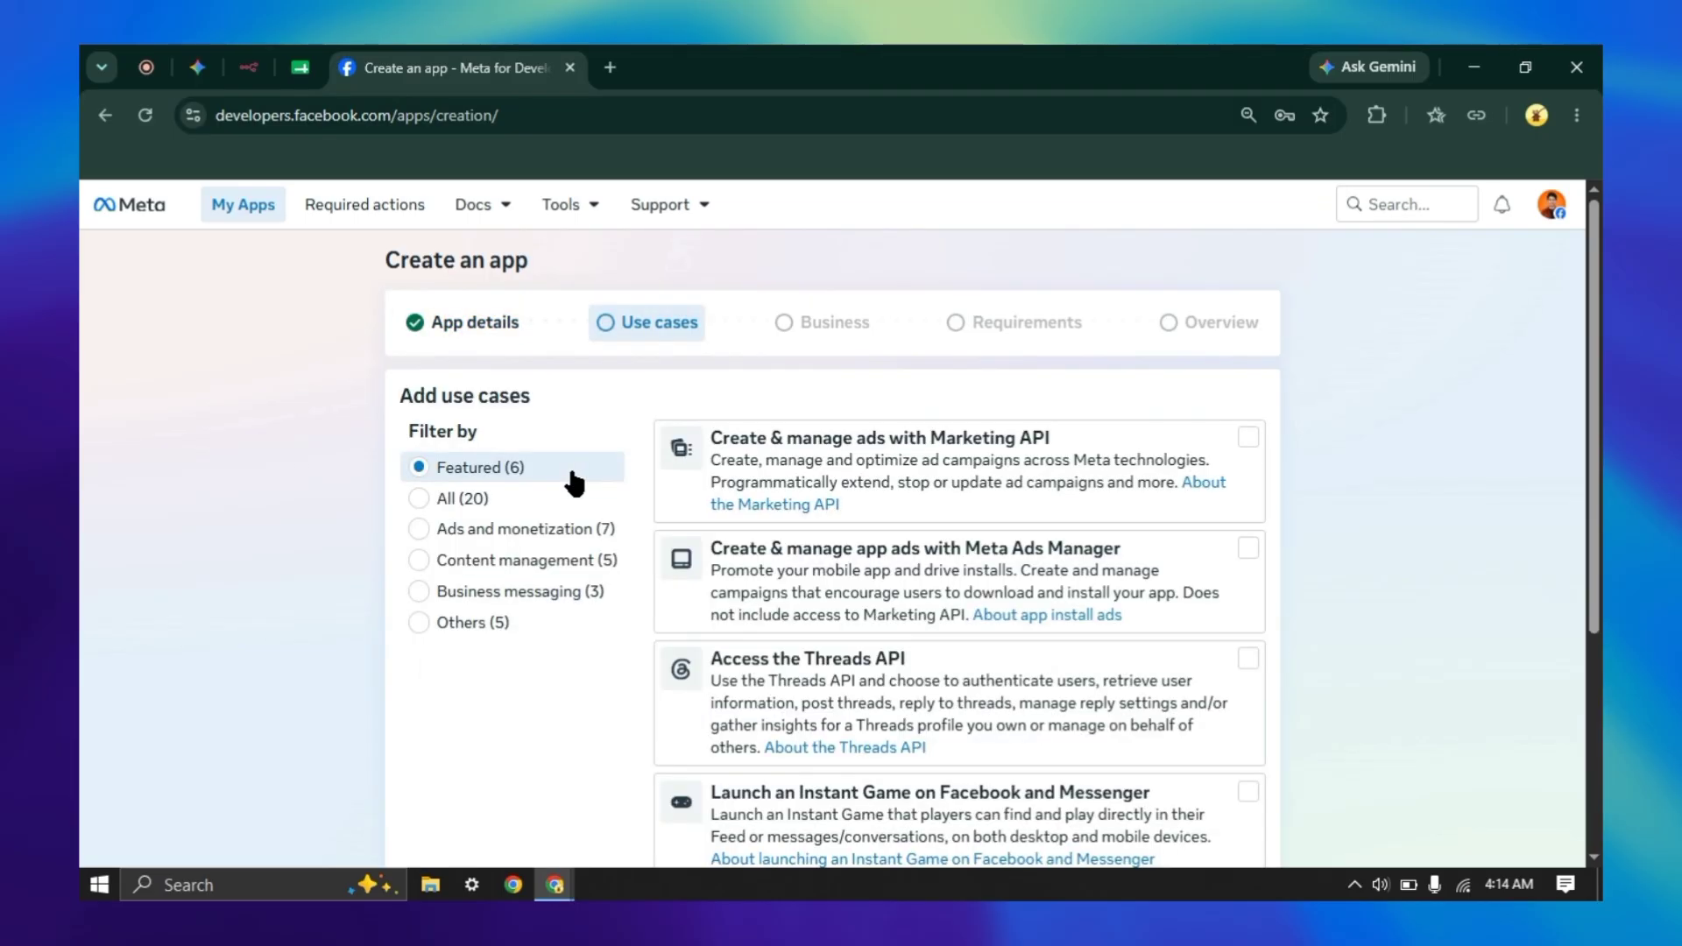
- Filter use cases by Others, select the Other use case, and continue
scroll(701, 500, down, 4)
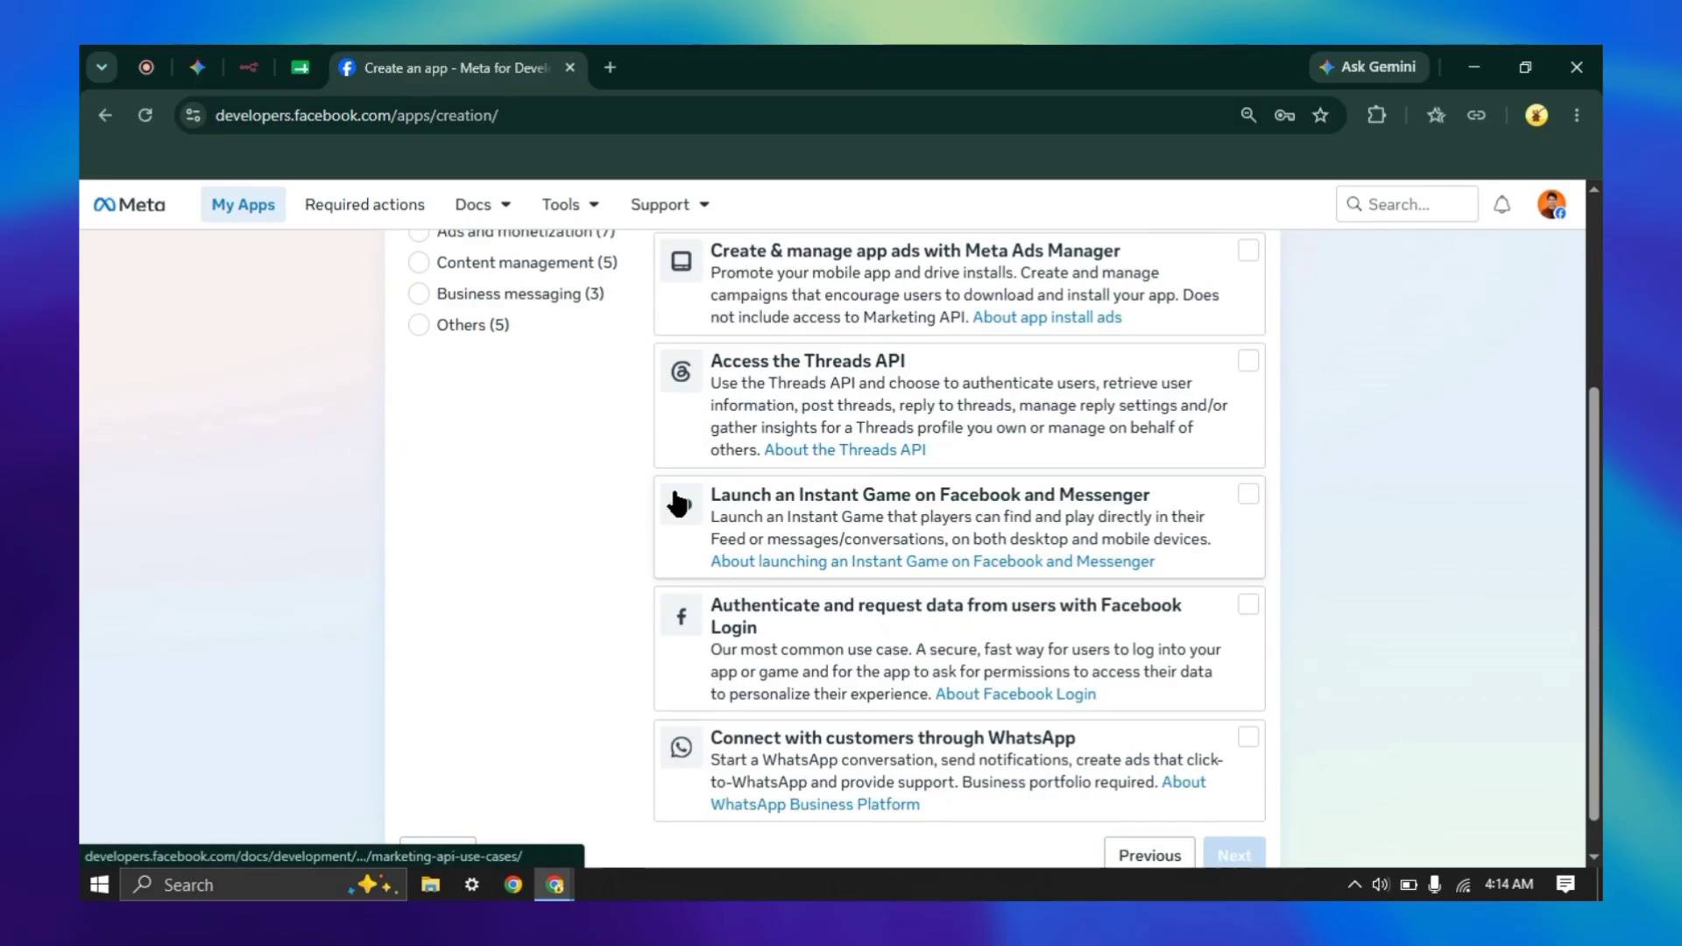
click(519, 330)
scroll(920, 613, down, 1)
click(953, 732)
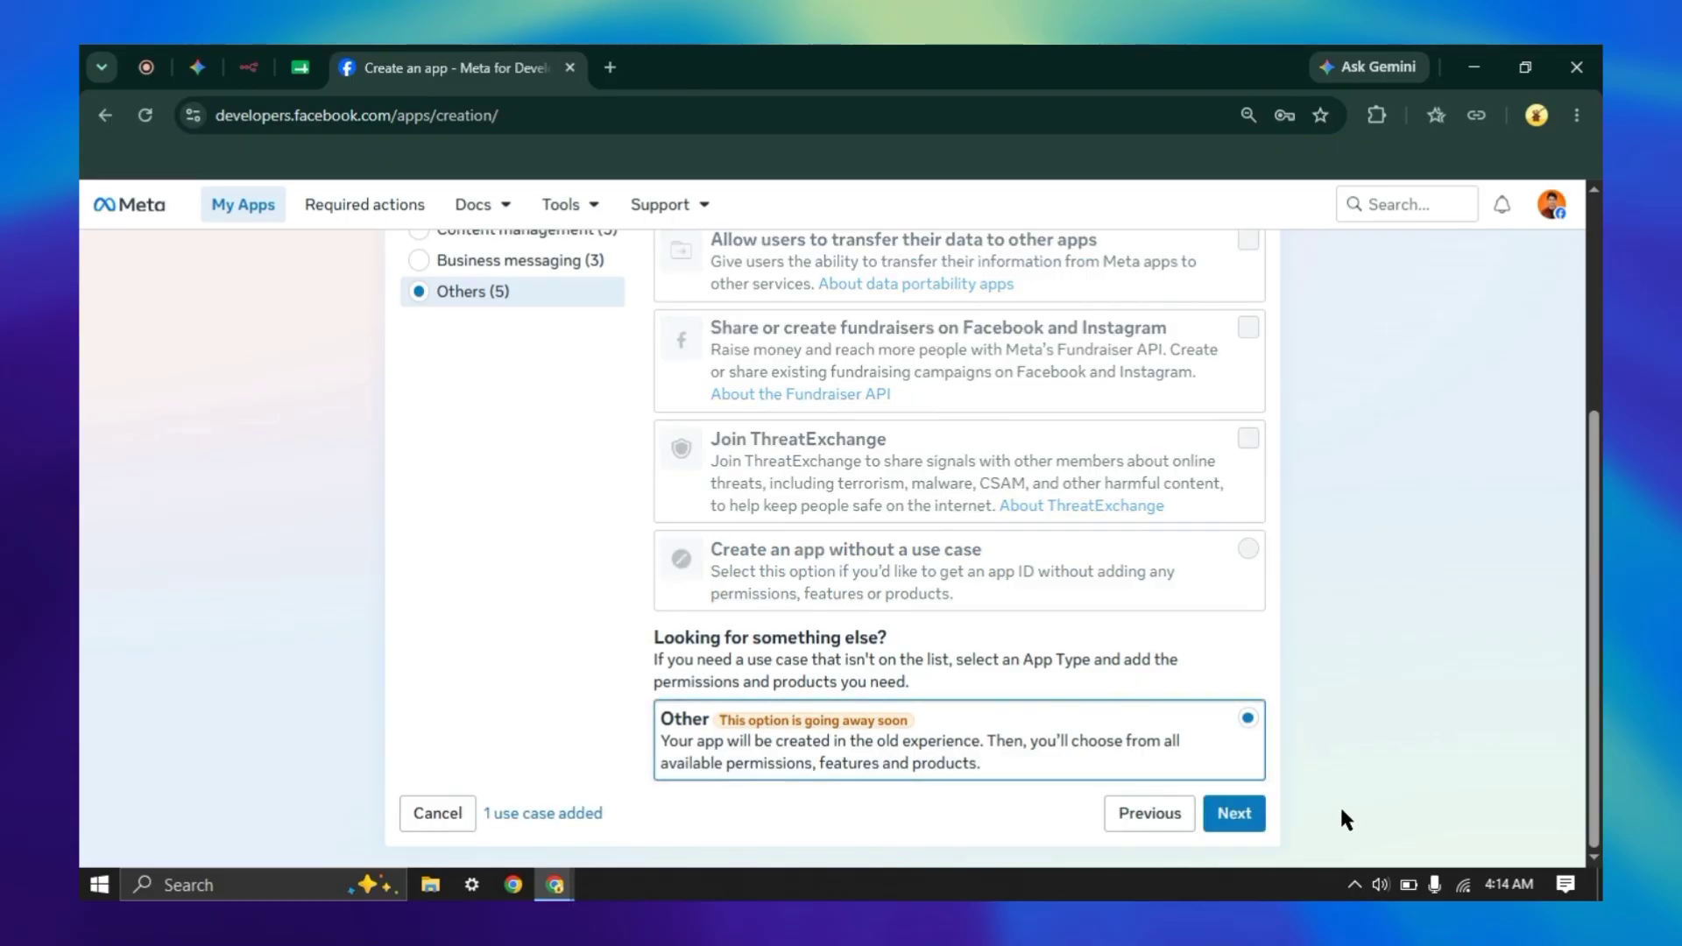
click(1244, 815)
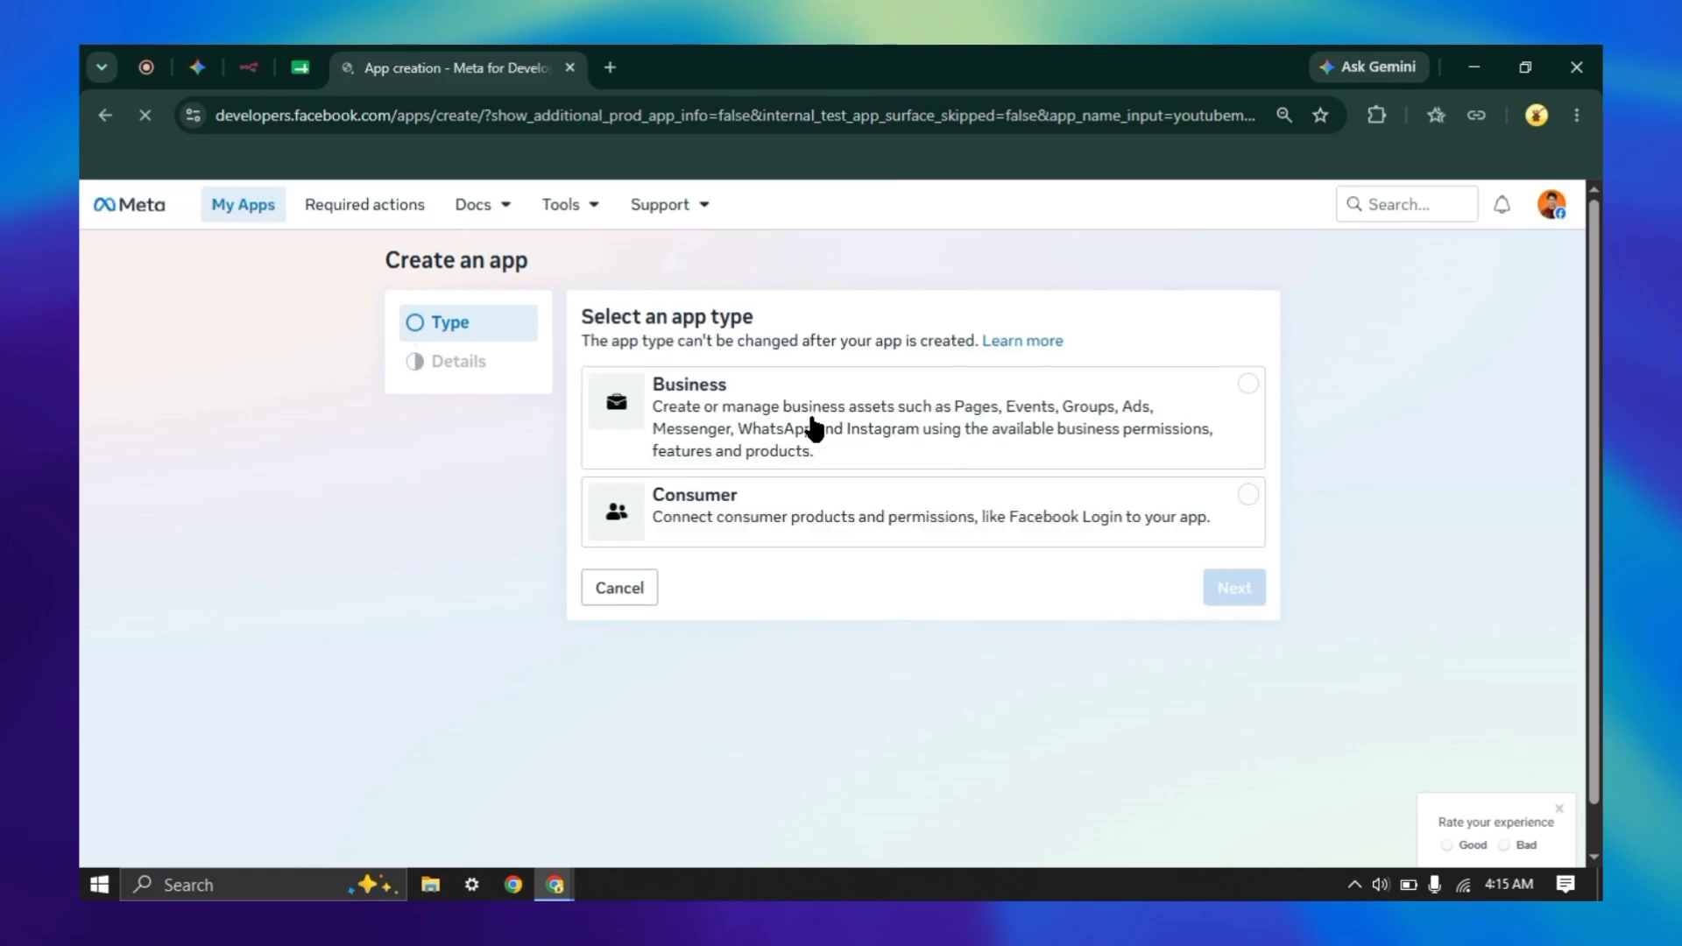
- Choose the Business app type, create the app, and confirm with the account password
click(771, 449)
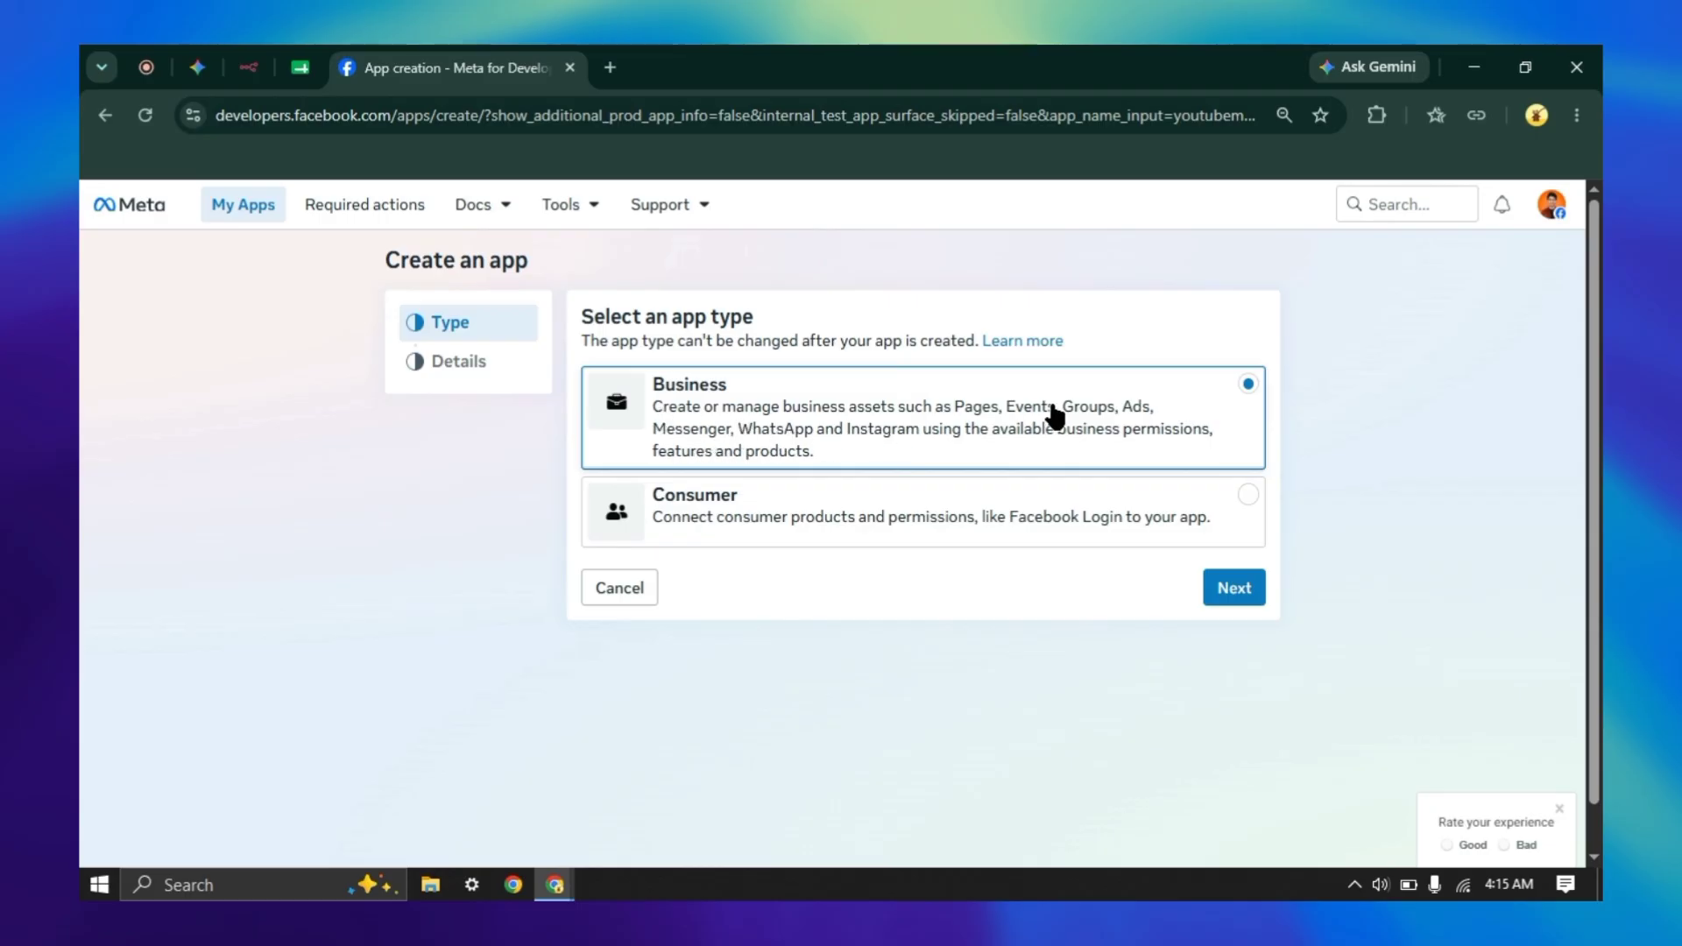
click(1228, 588)
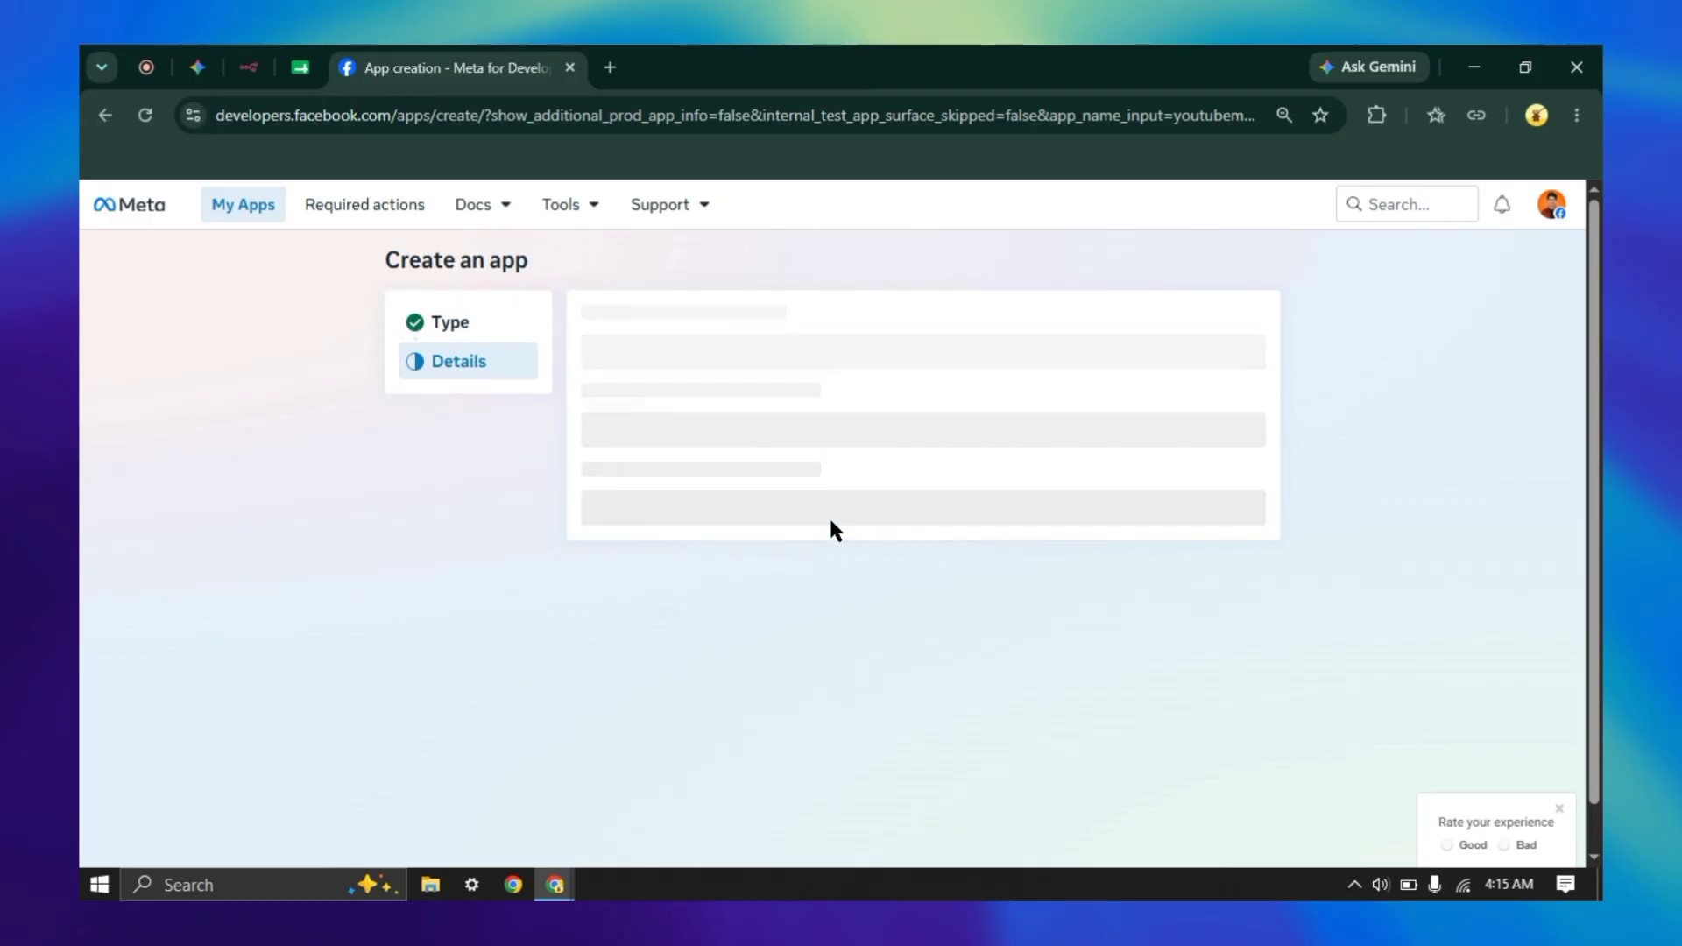
scroll(963, 547, down, 1)
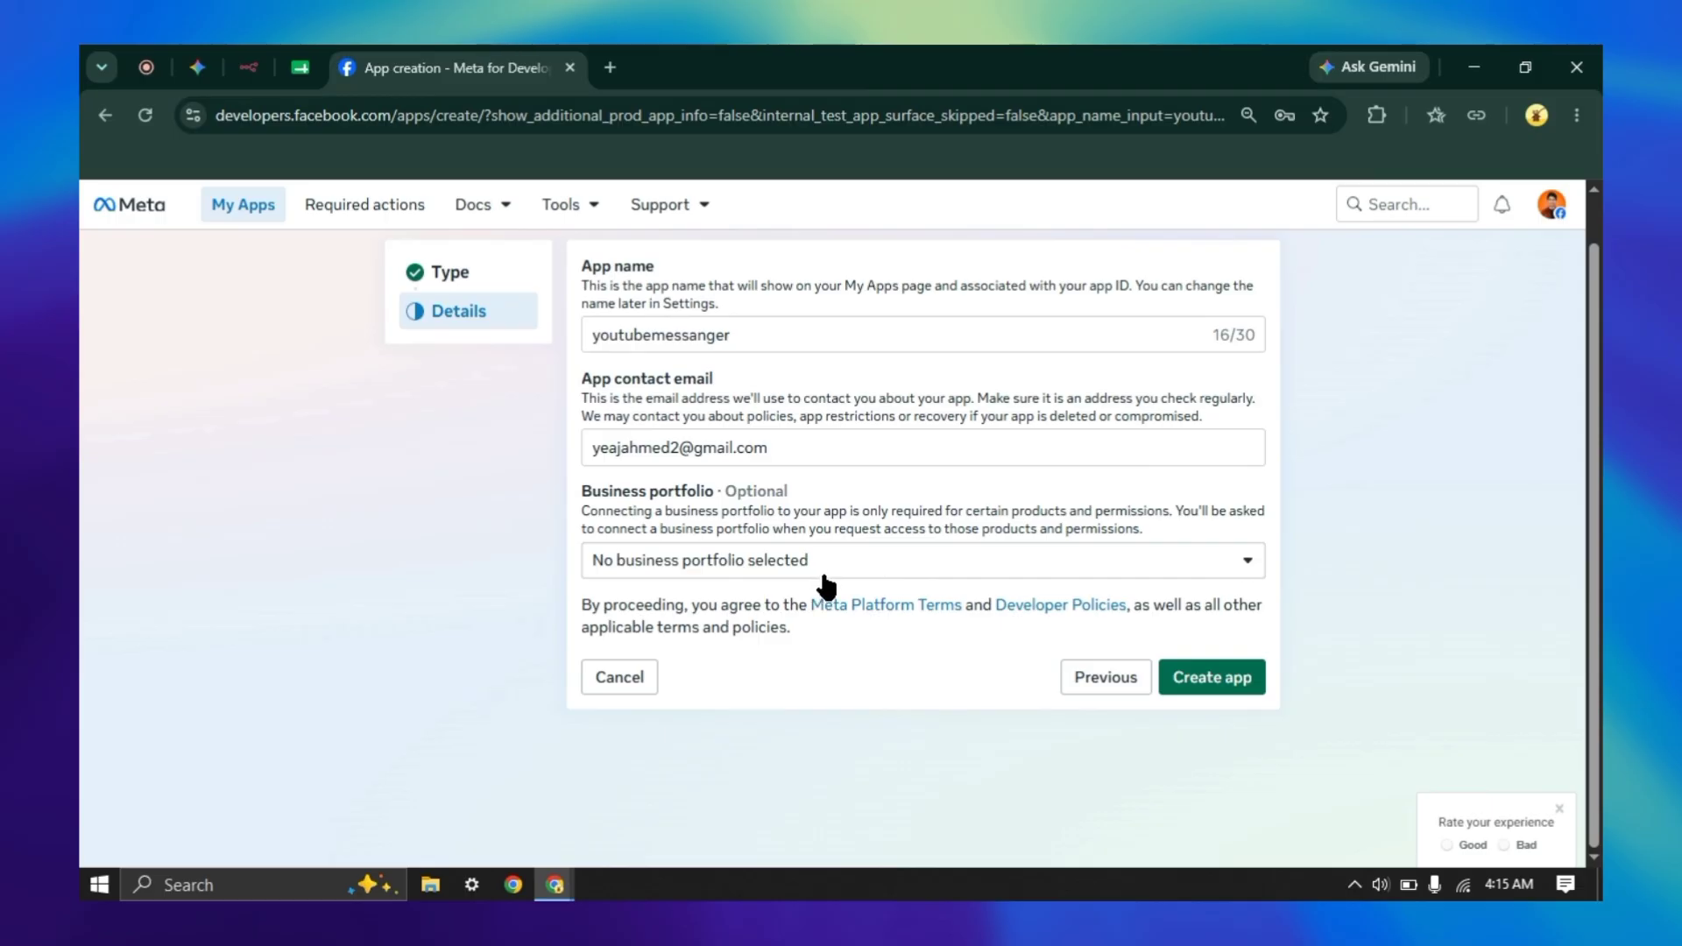
click(1193, 668)
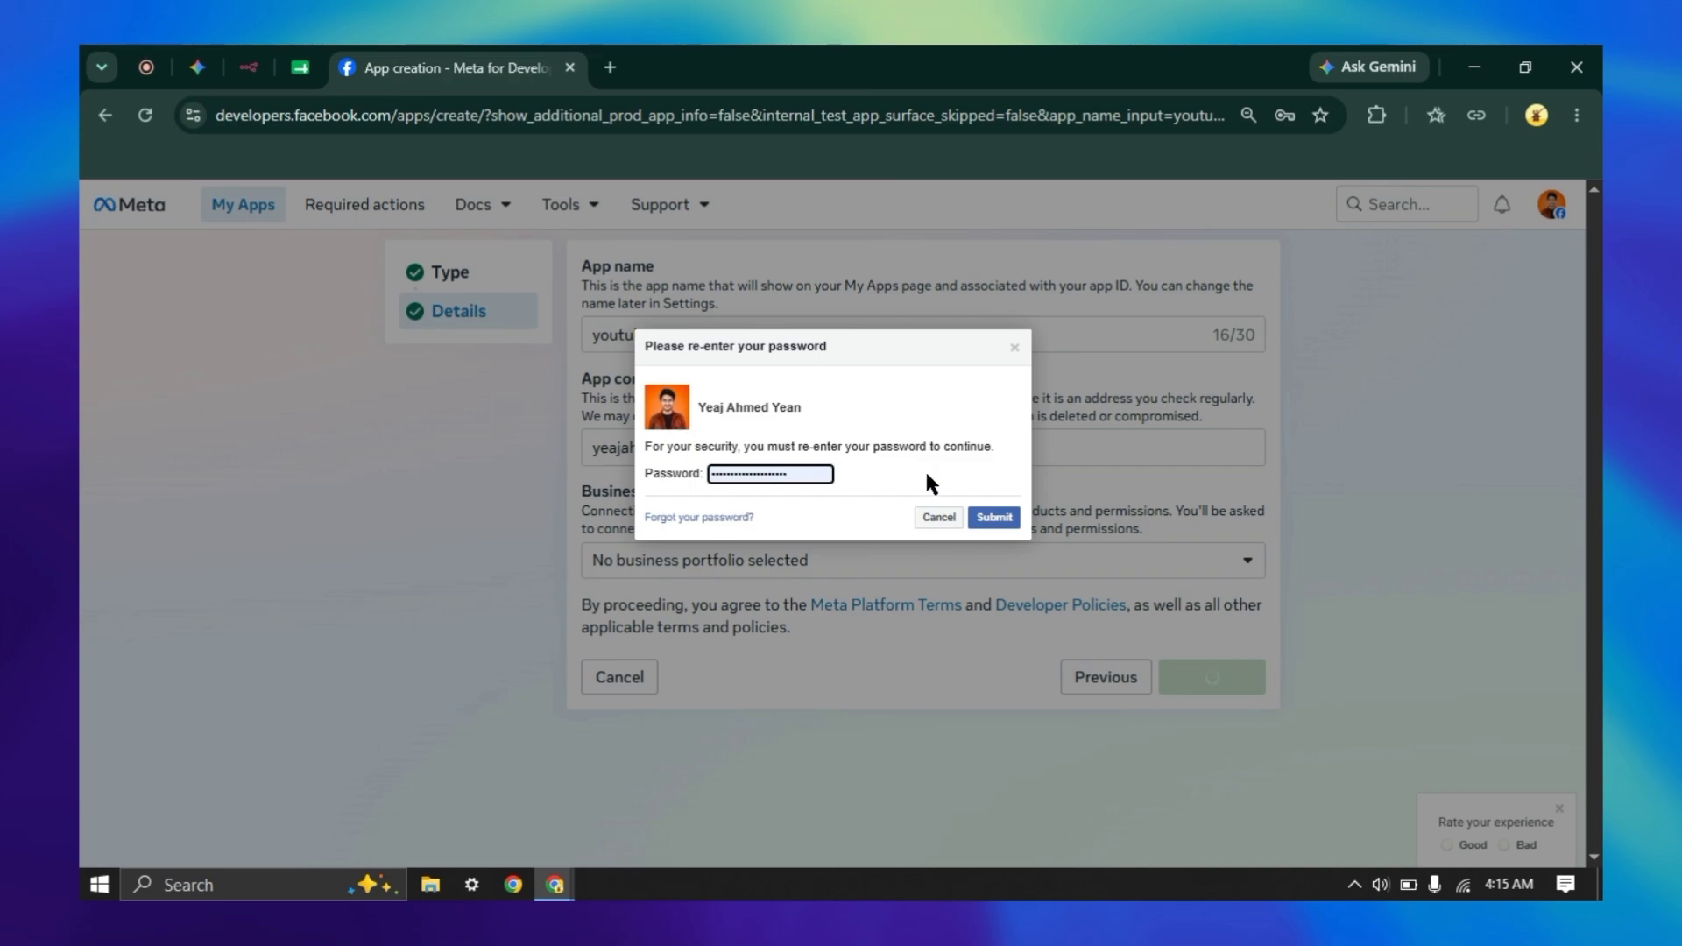
click(1011, 519)
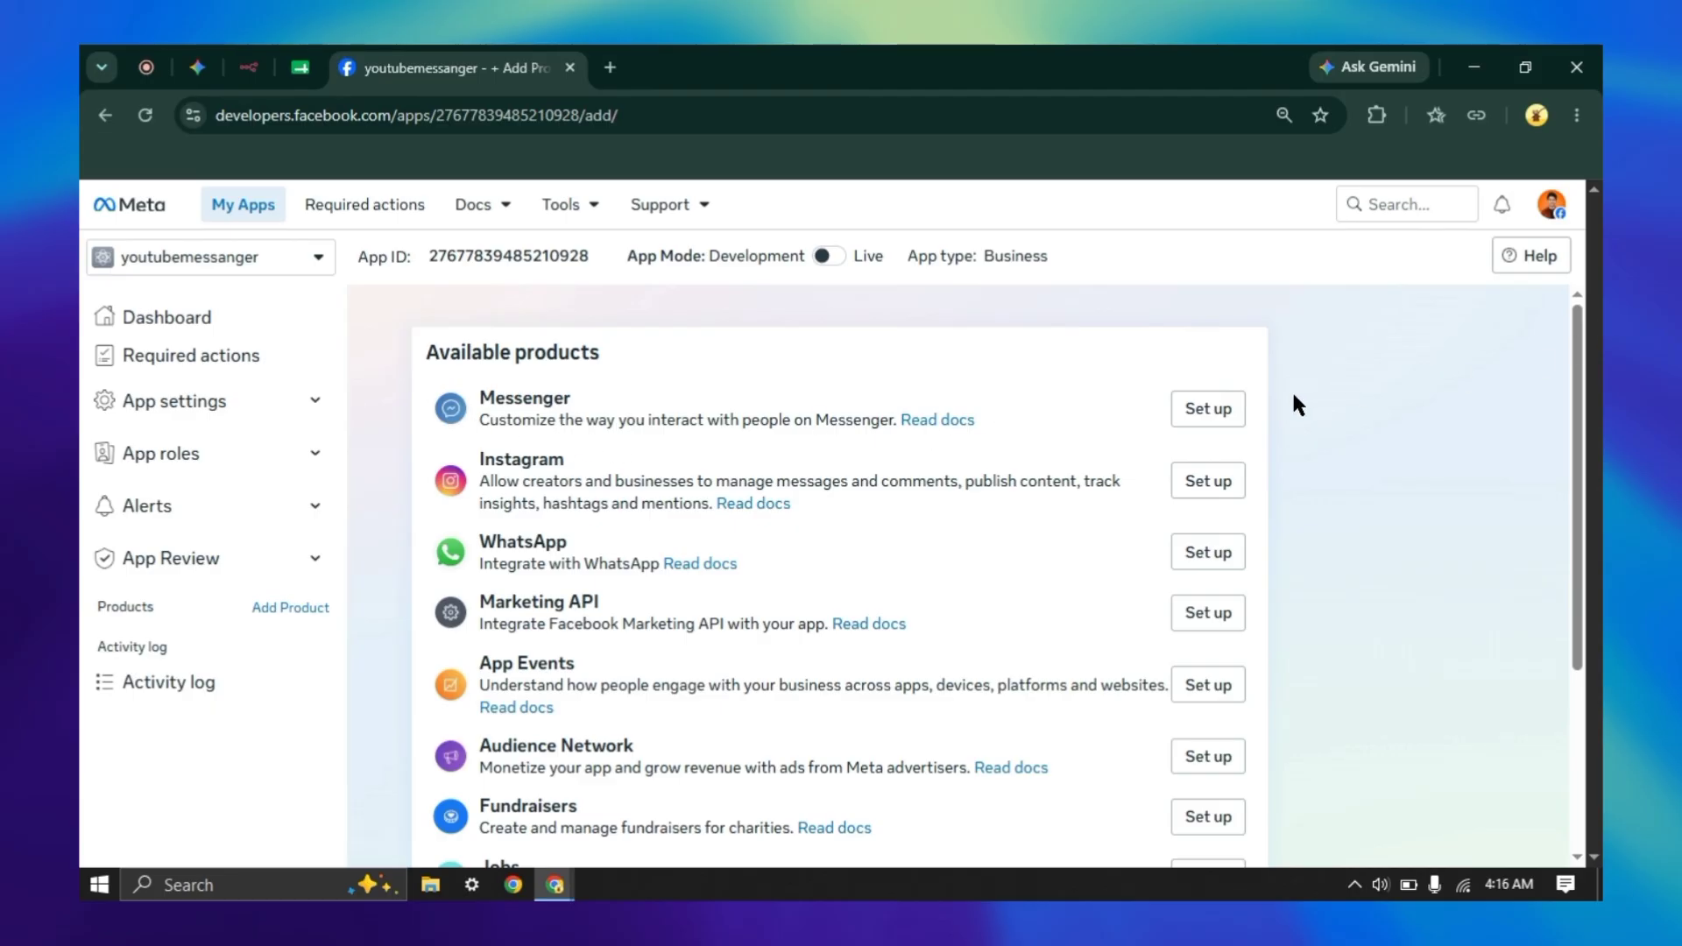
- Start Messenger setup and paste the n8n webhook test URL into Callback URL
click(1209, 408)
click(248, 68)
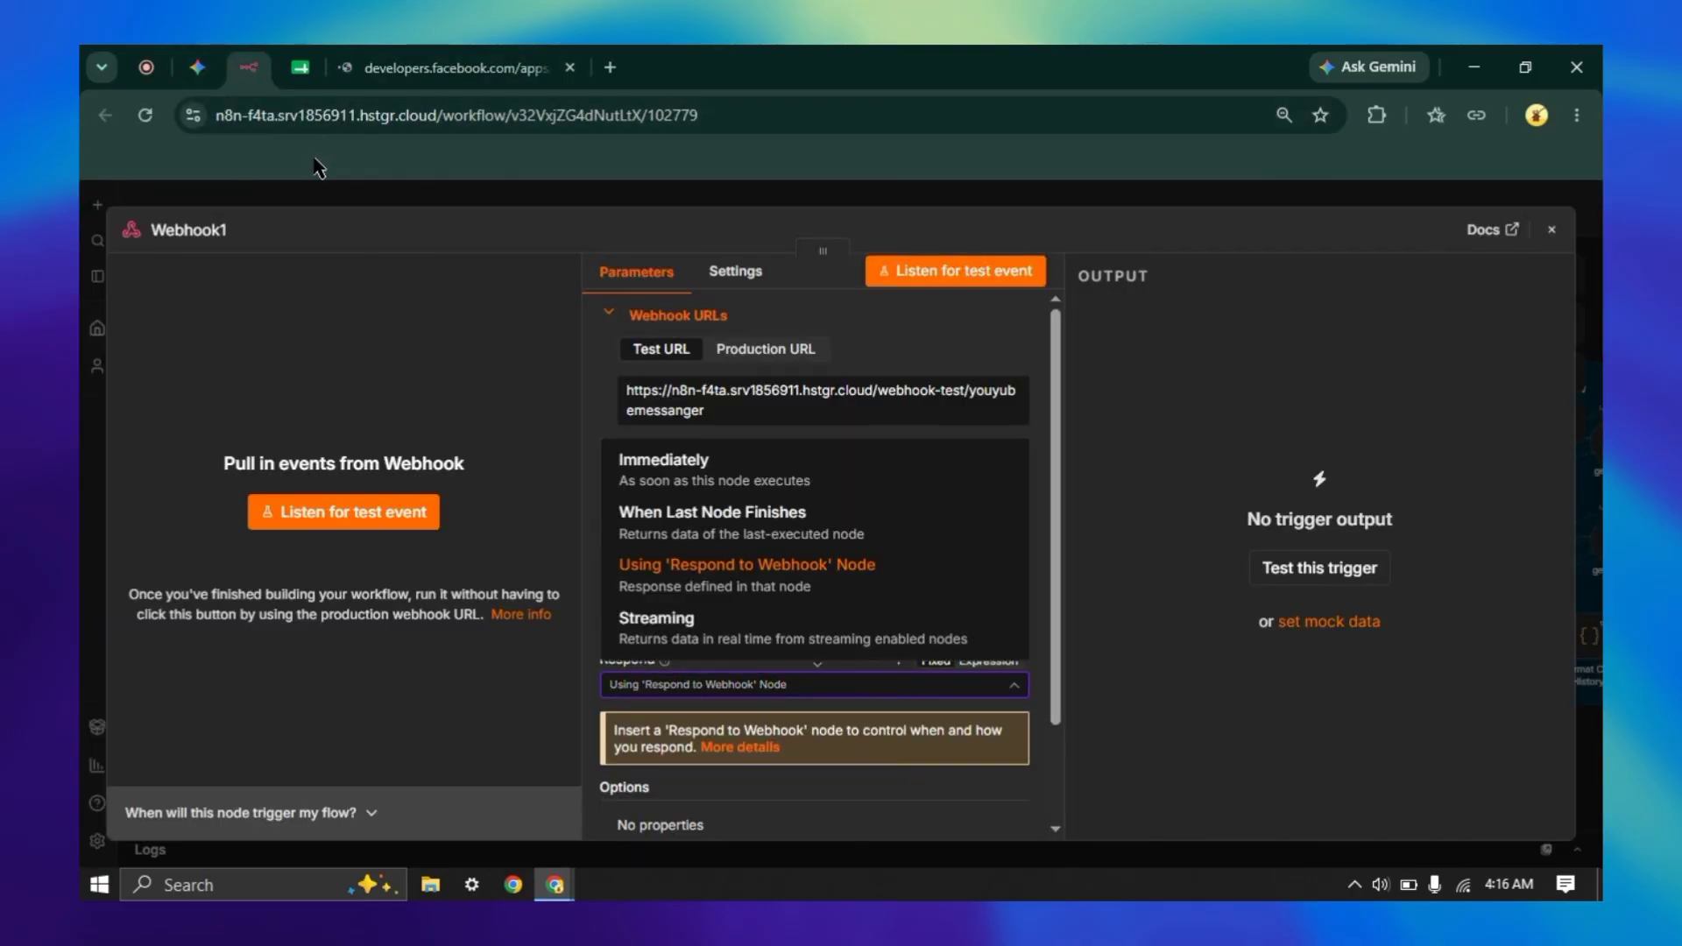
click(689, 392)
click(418, 70)
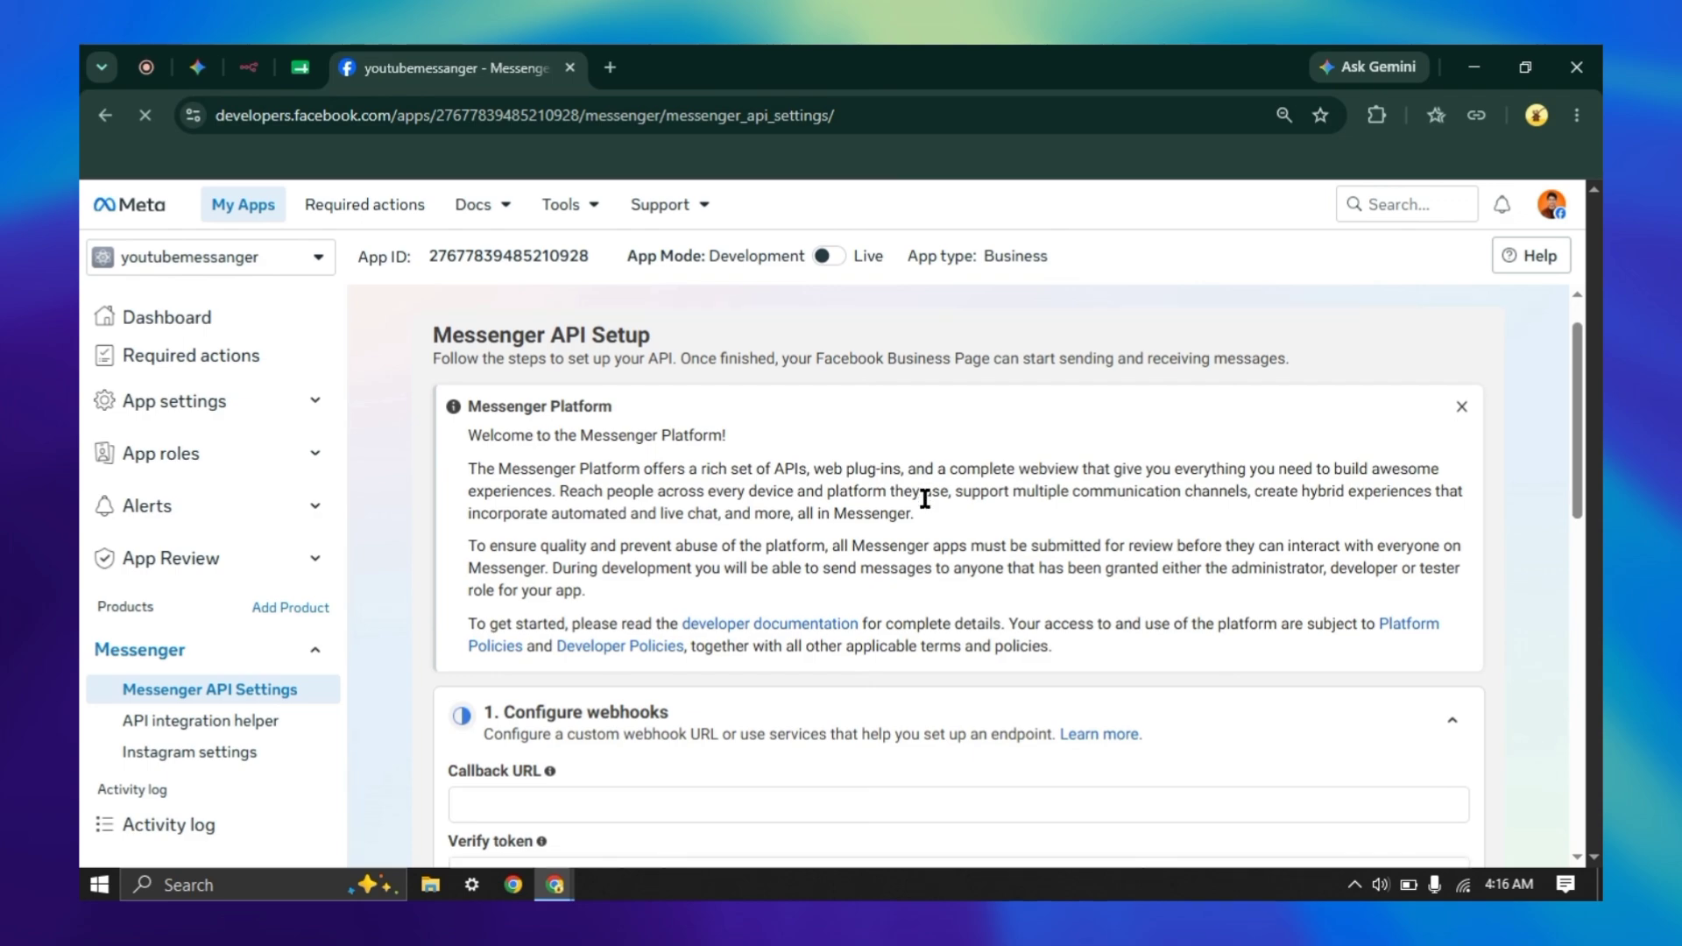
scroll(922, 491, down, 3)
scroll(478, 455, down, 2)
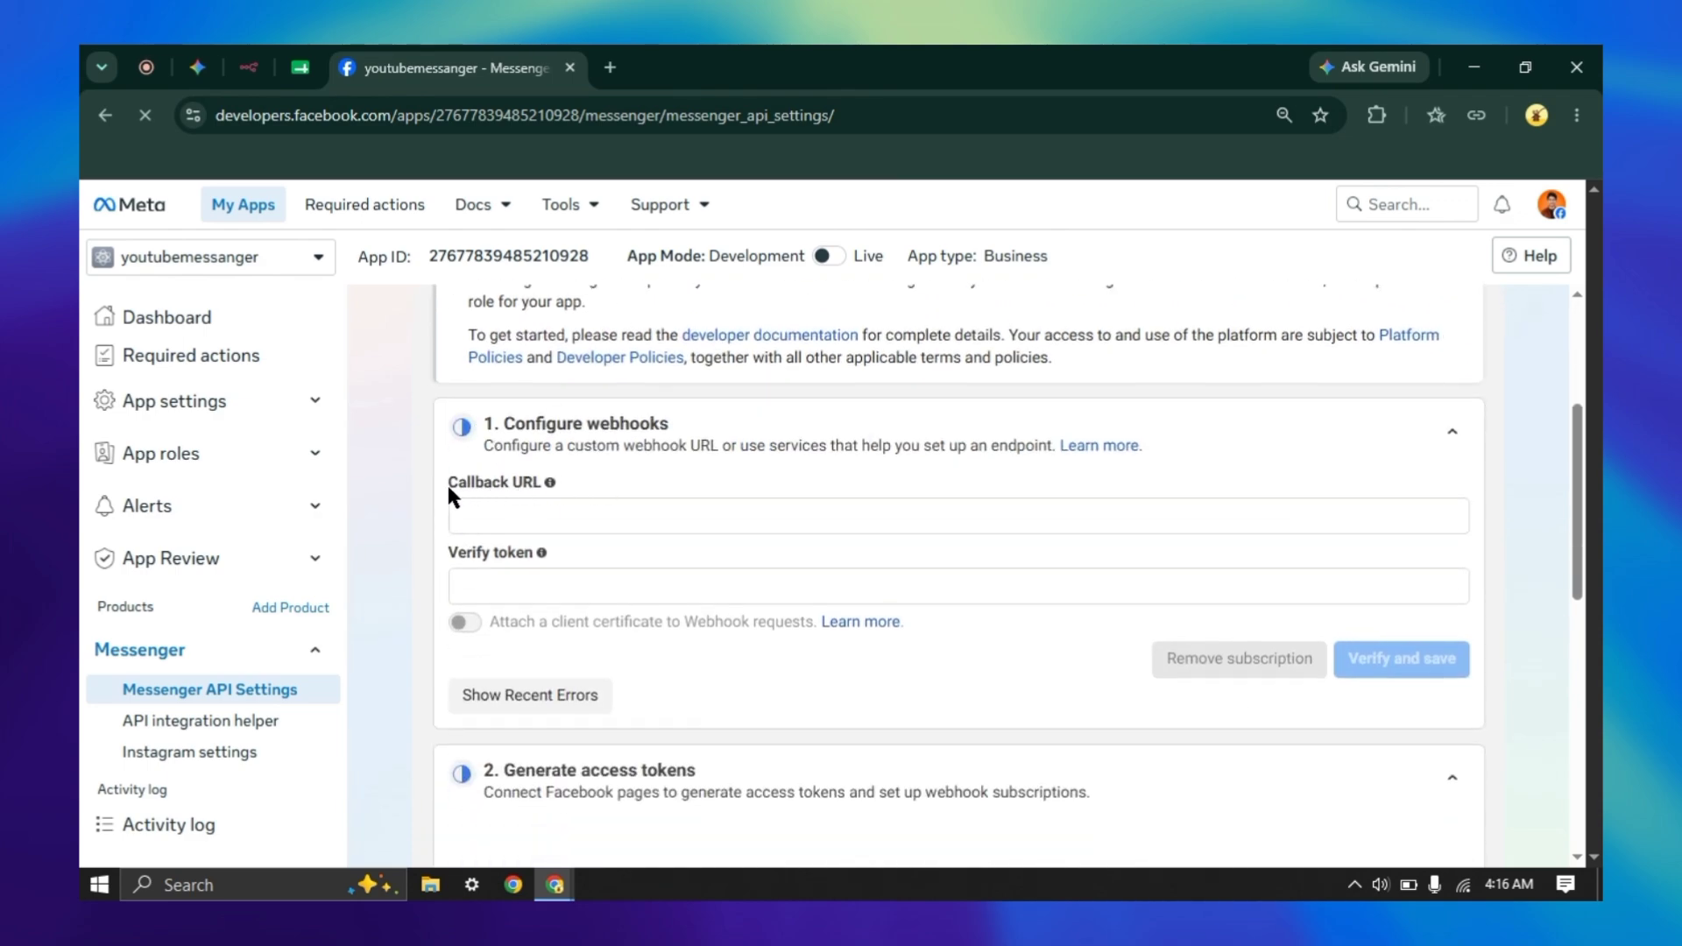
click(484, 506)
right_click(549, 510)
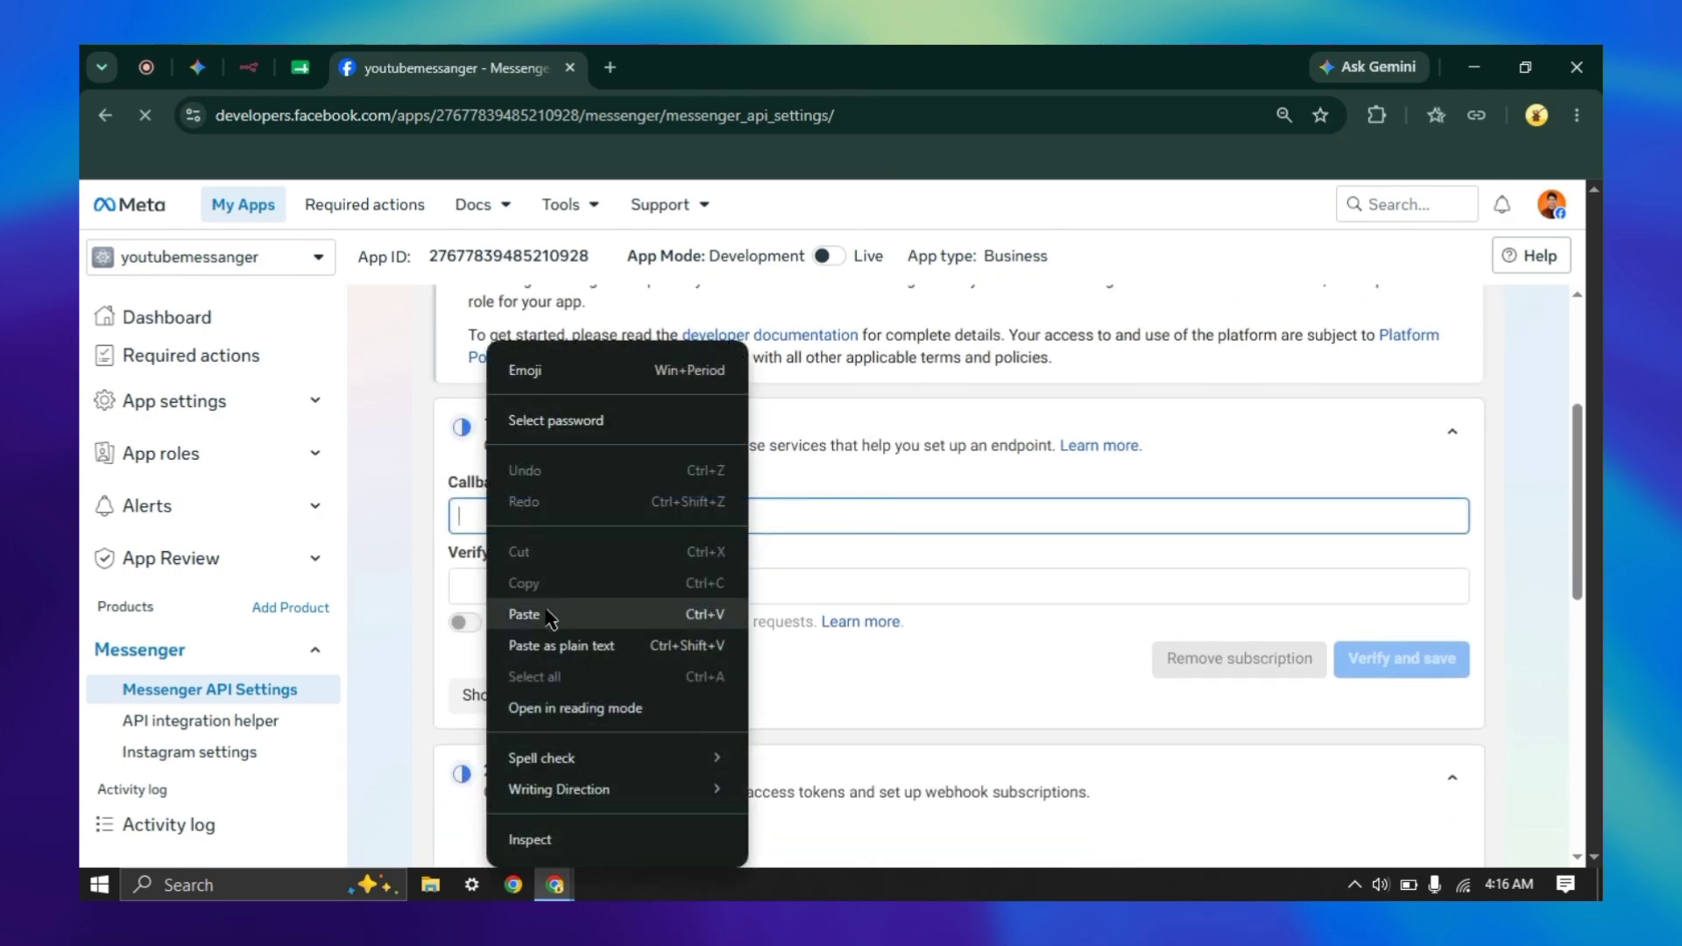
click(552, 616)
click(526, 584)
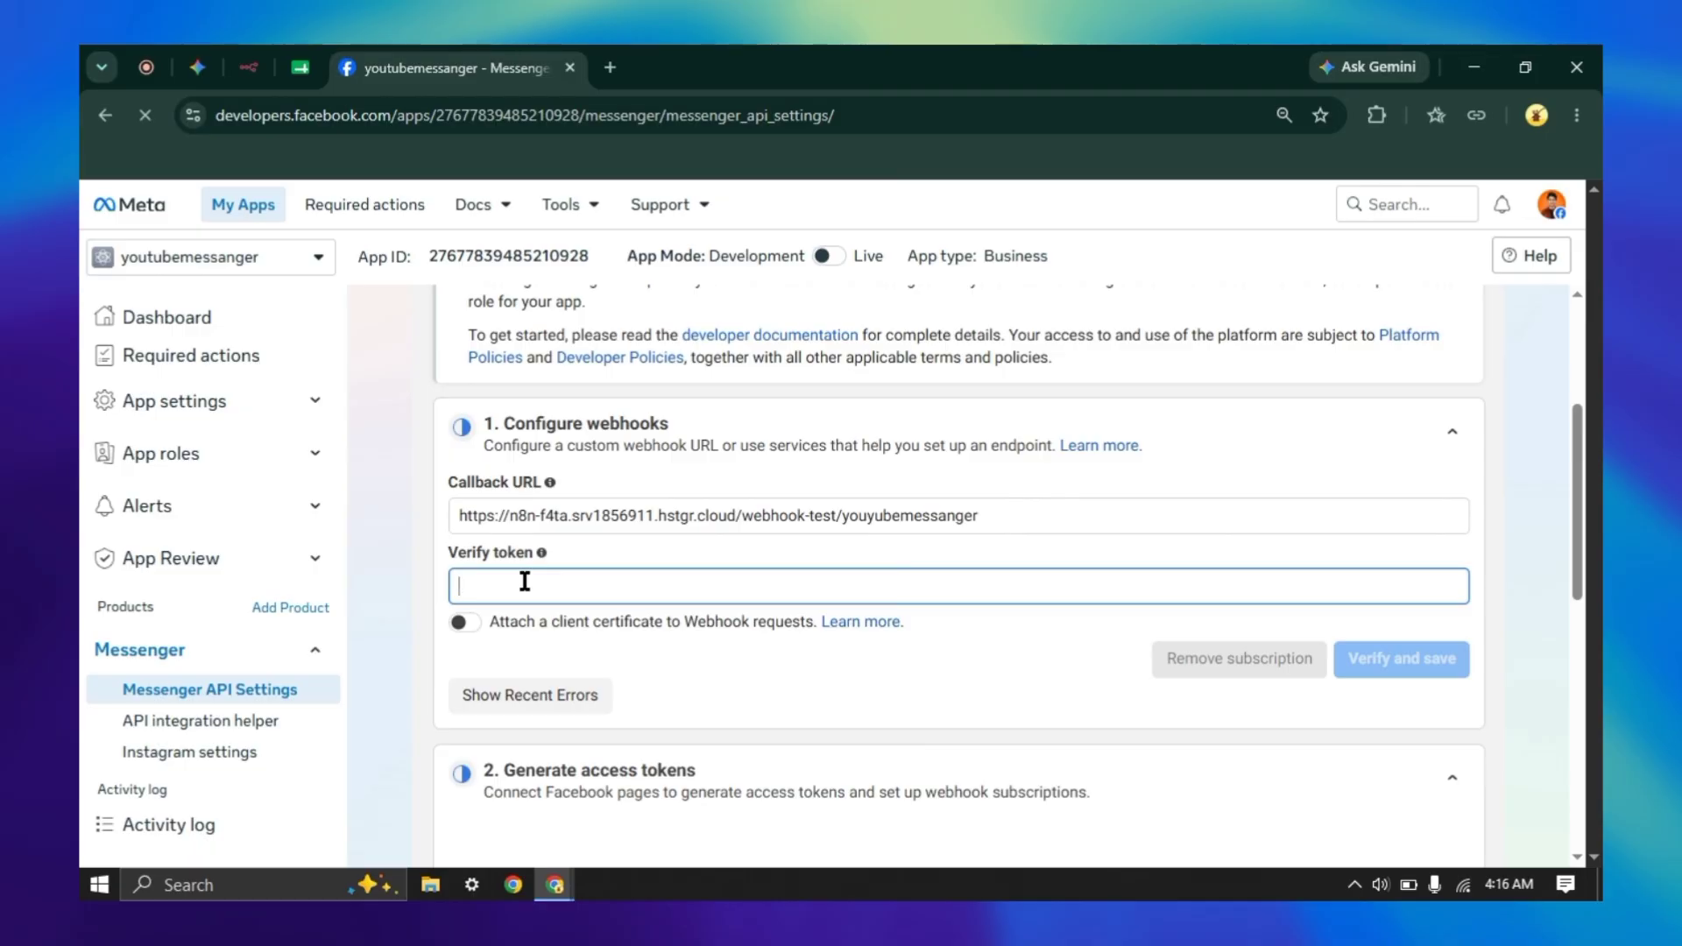
drag(1016, 518, 845, 516)
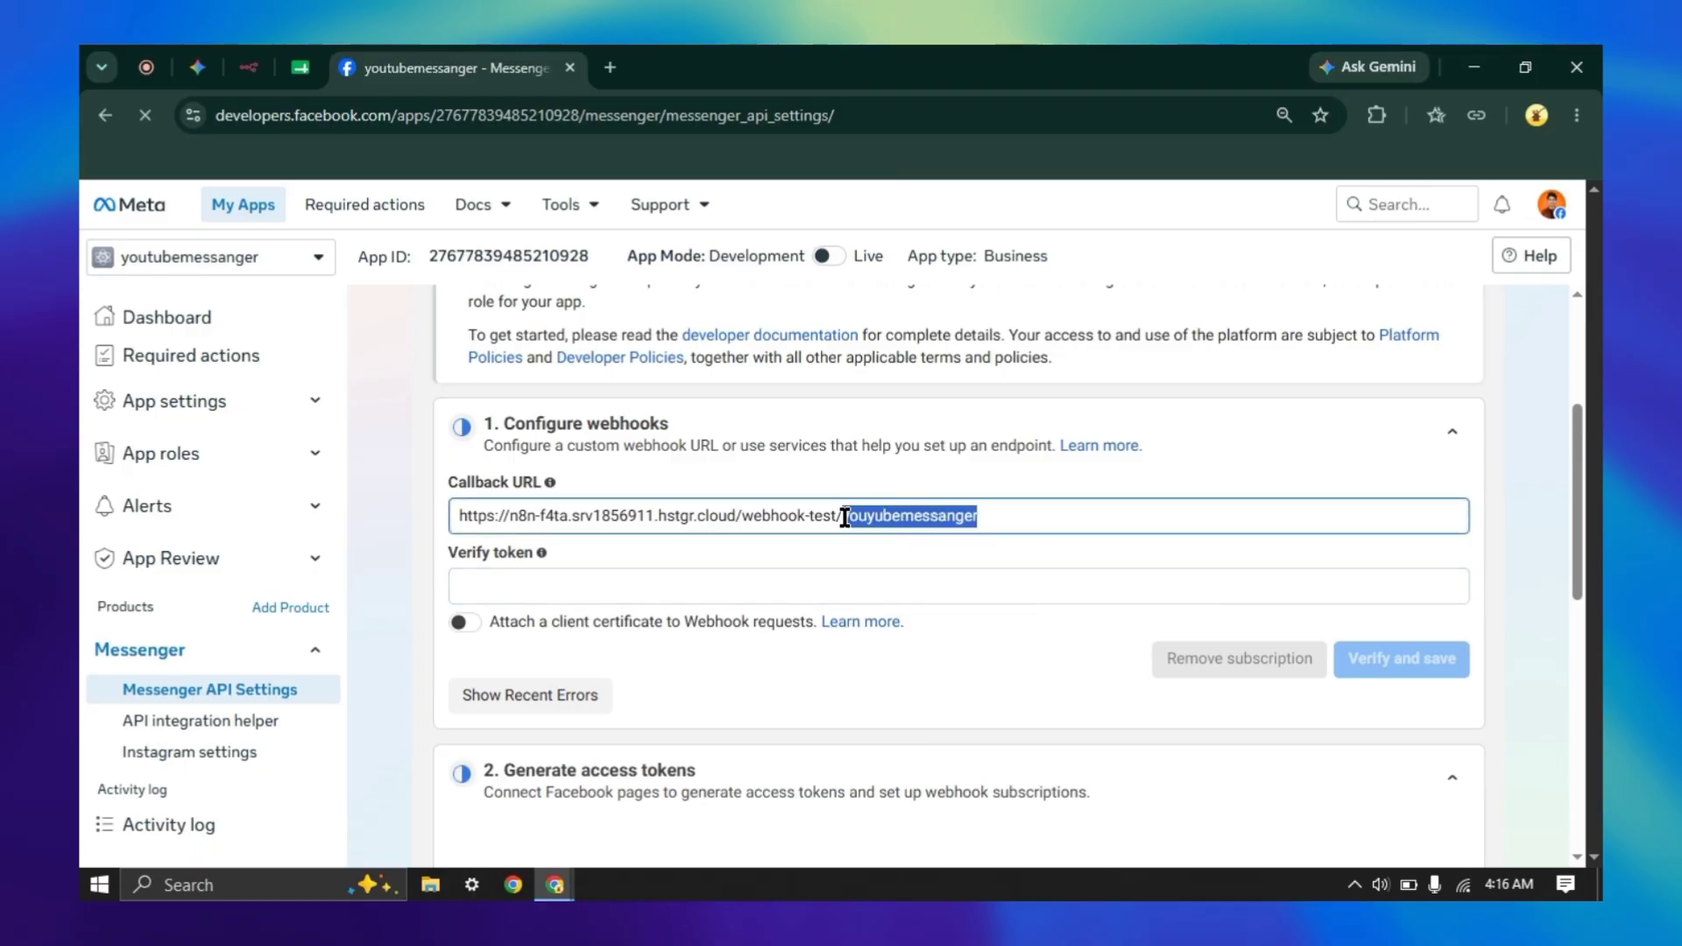
right_click(846, 517)
click(911, 338)
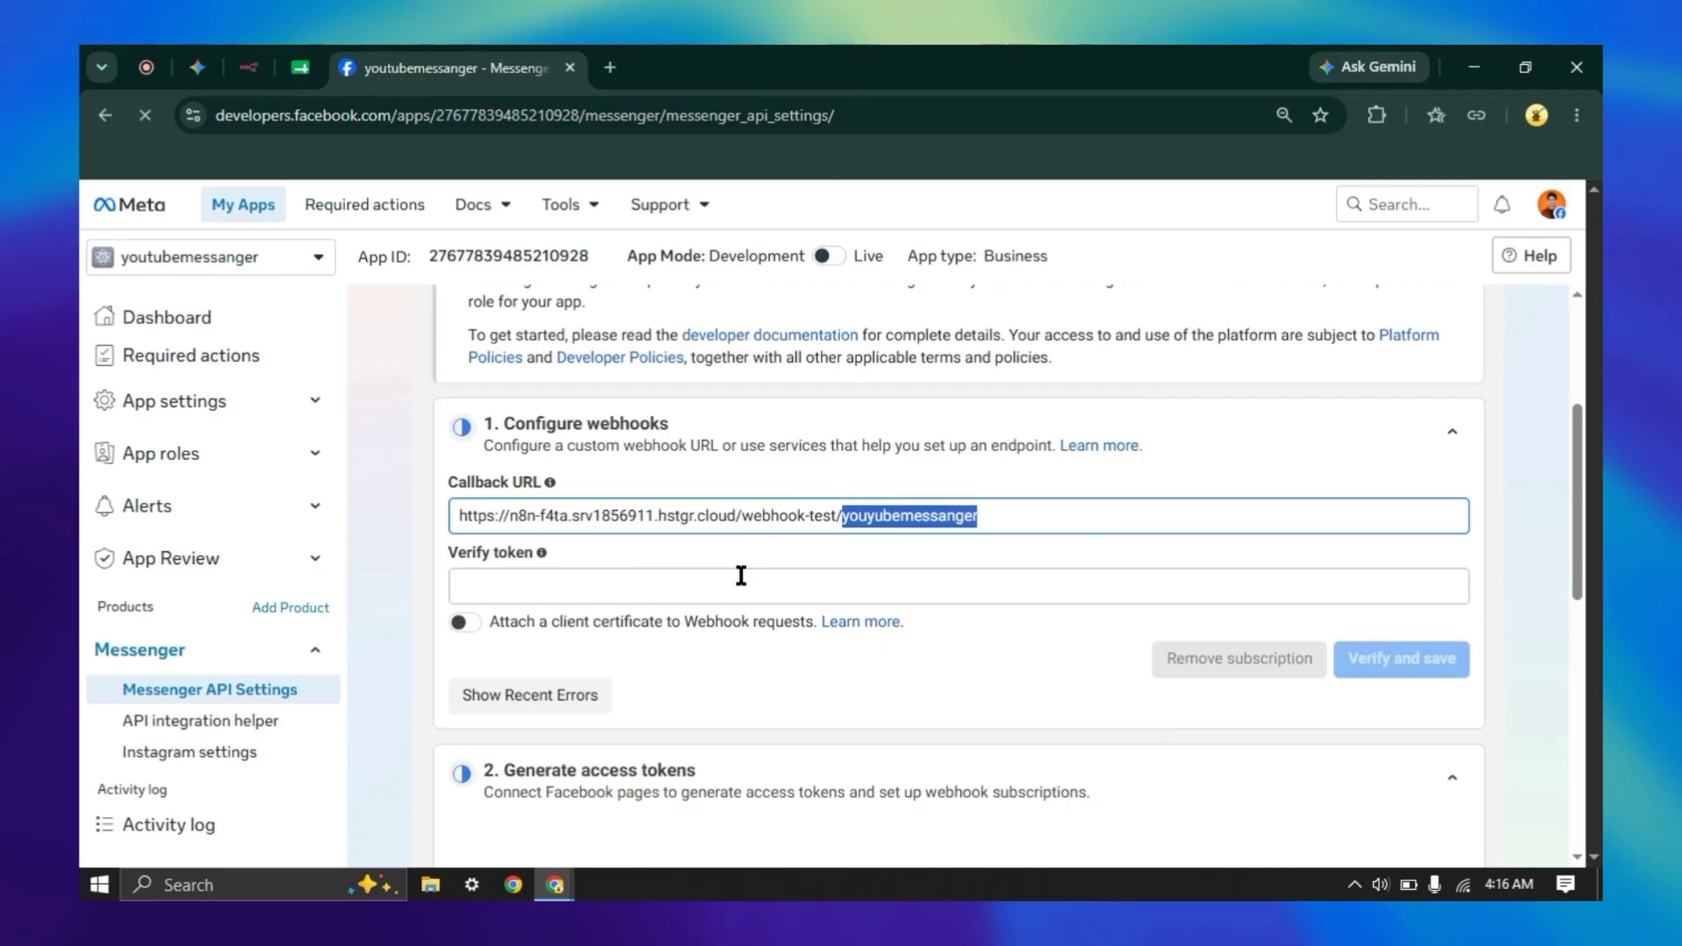
right_click(741, 575)
click(762, 326)
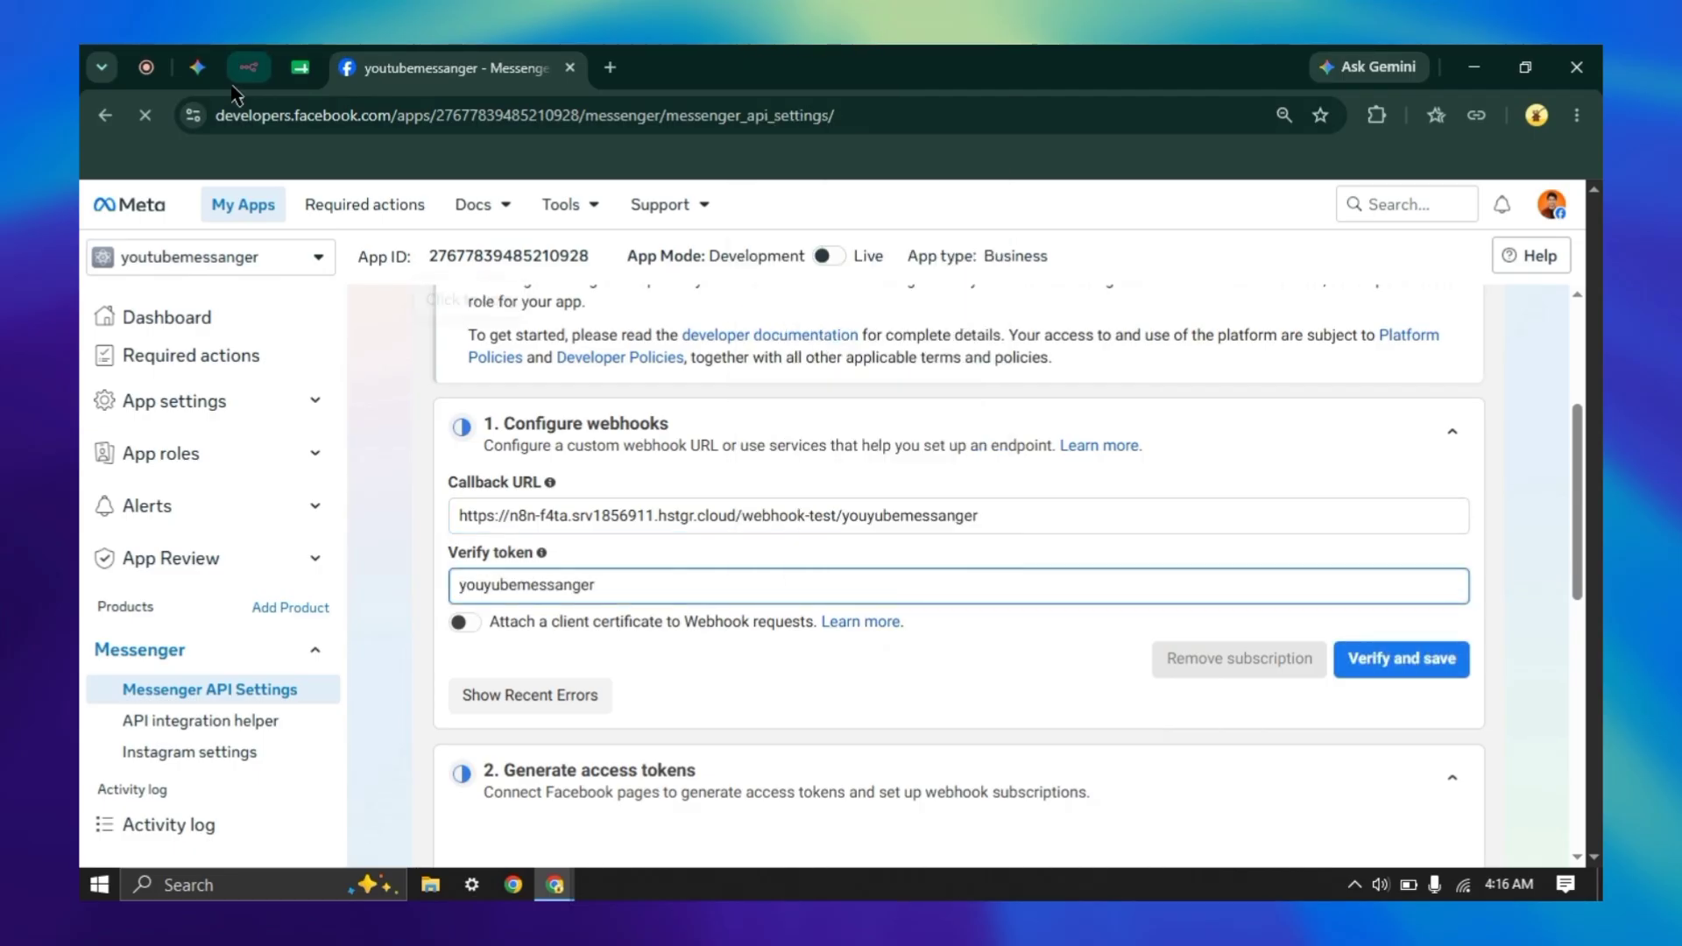
- Run a Webhook1 test through Meta's Verify and save; it fails, needing a Respond to Webhook node
click(248, 70)
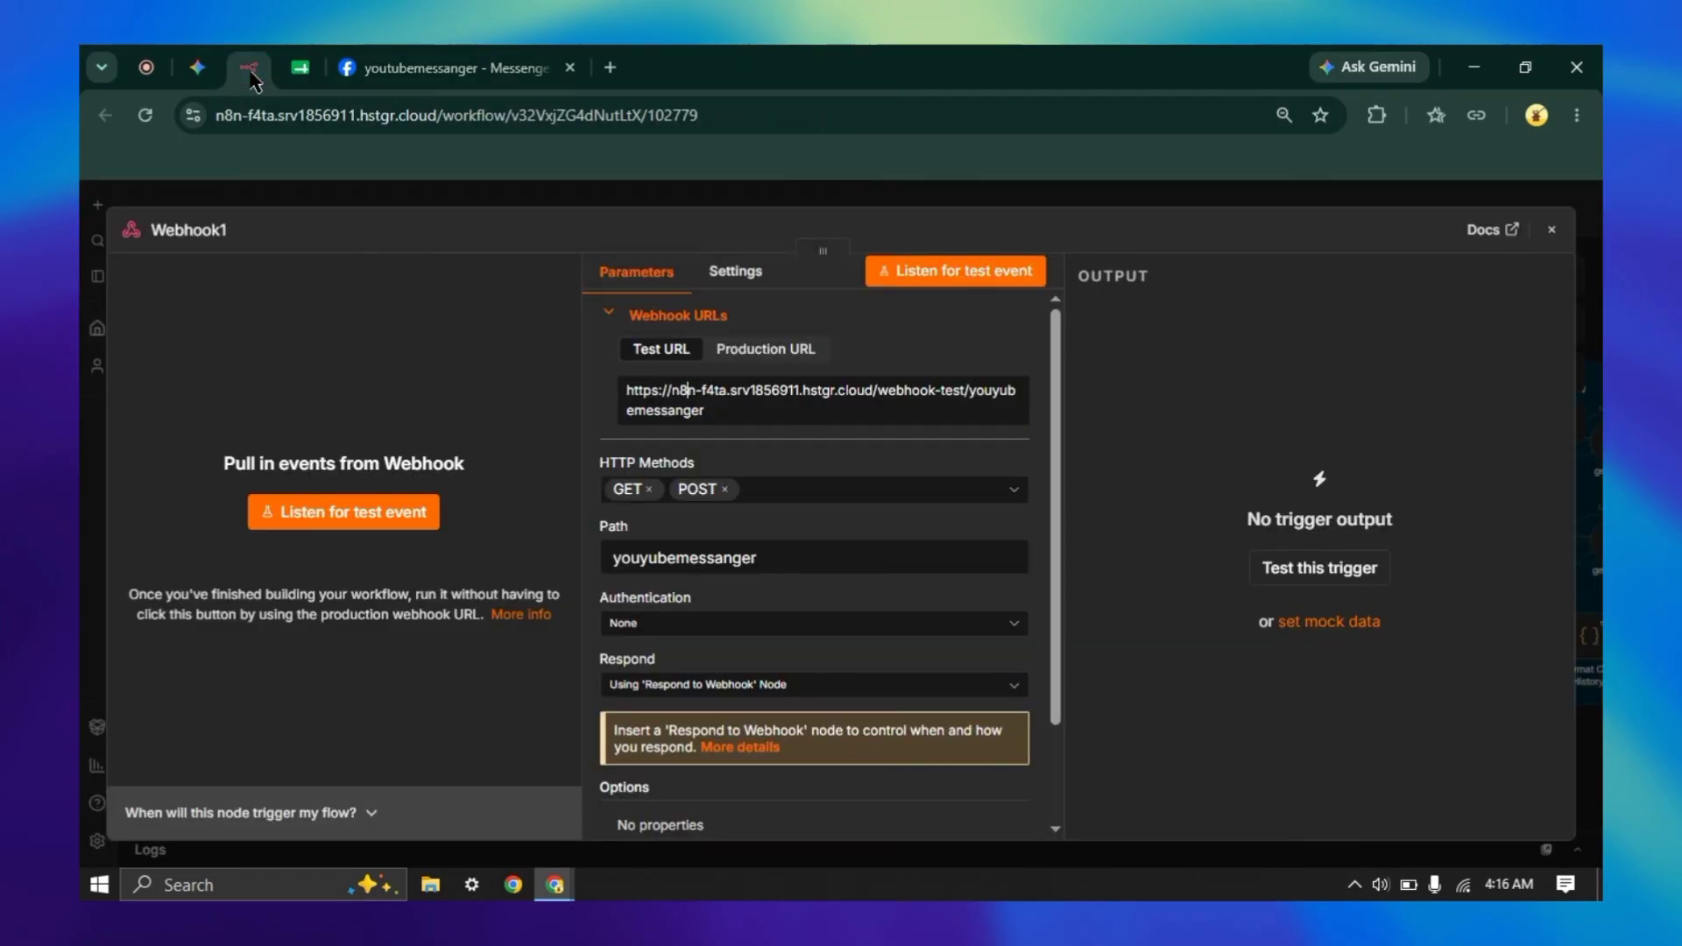
click(354, 525)
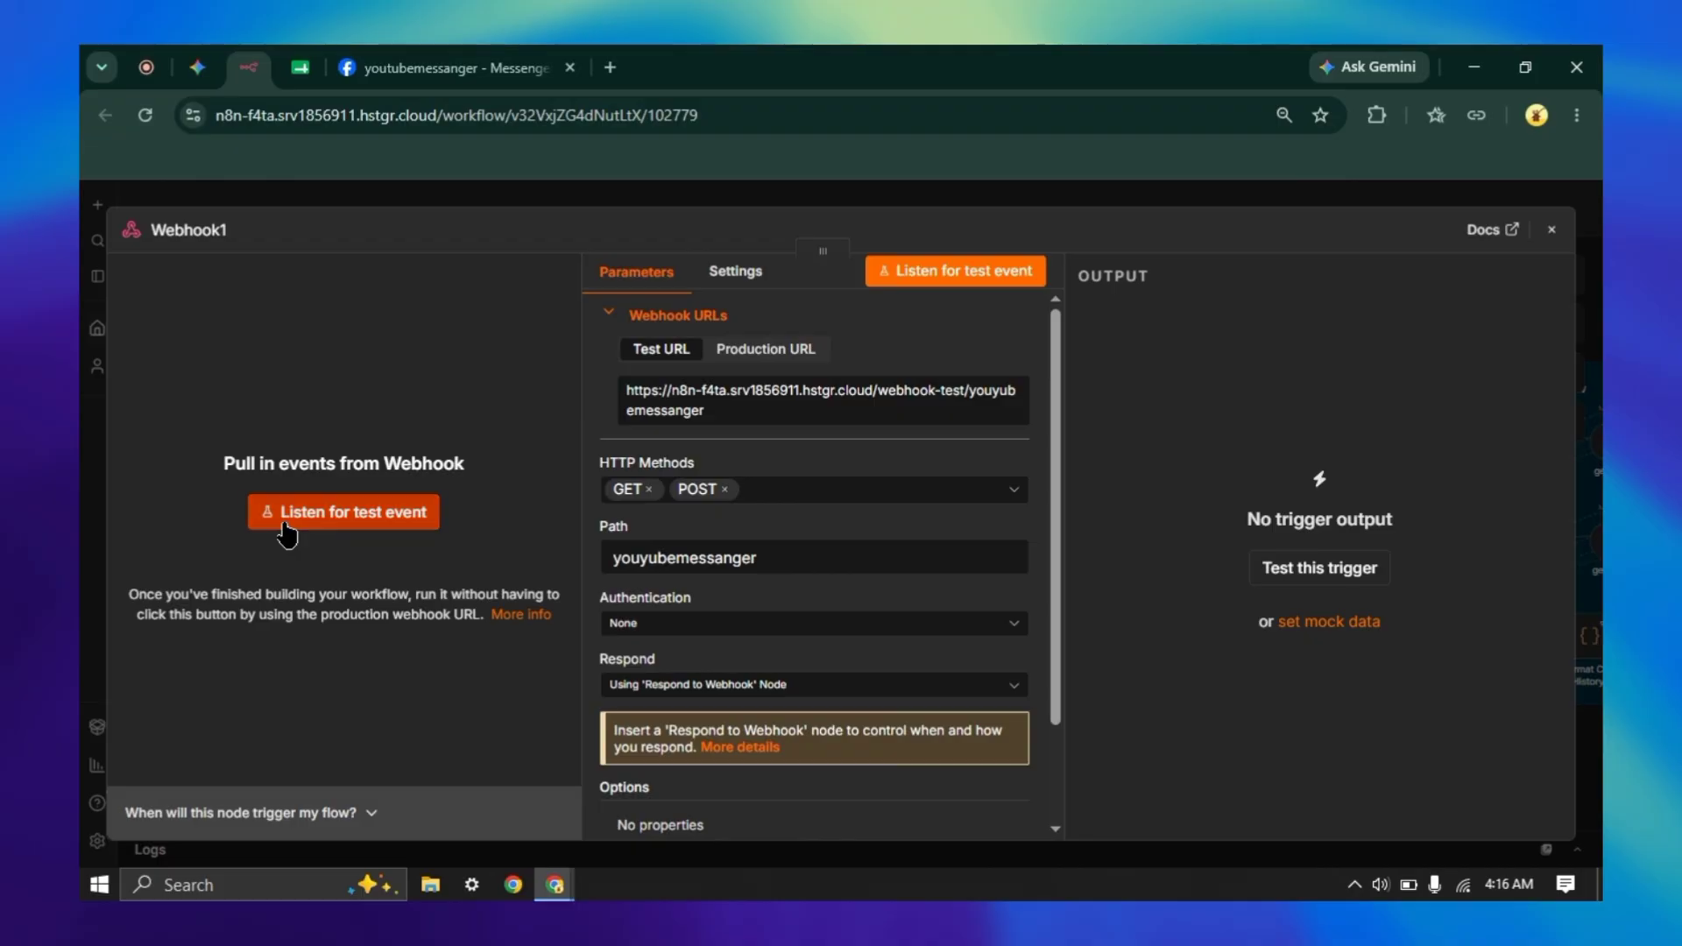
click(456, 68)
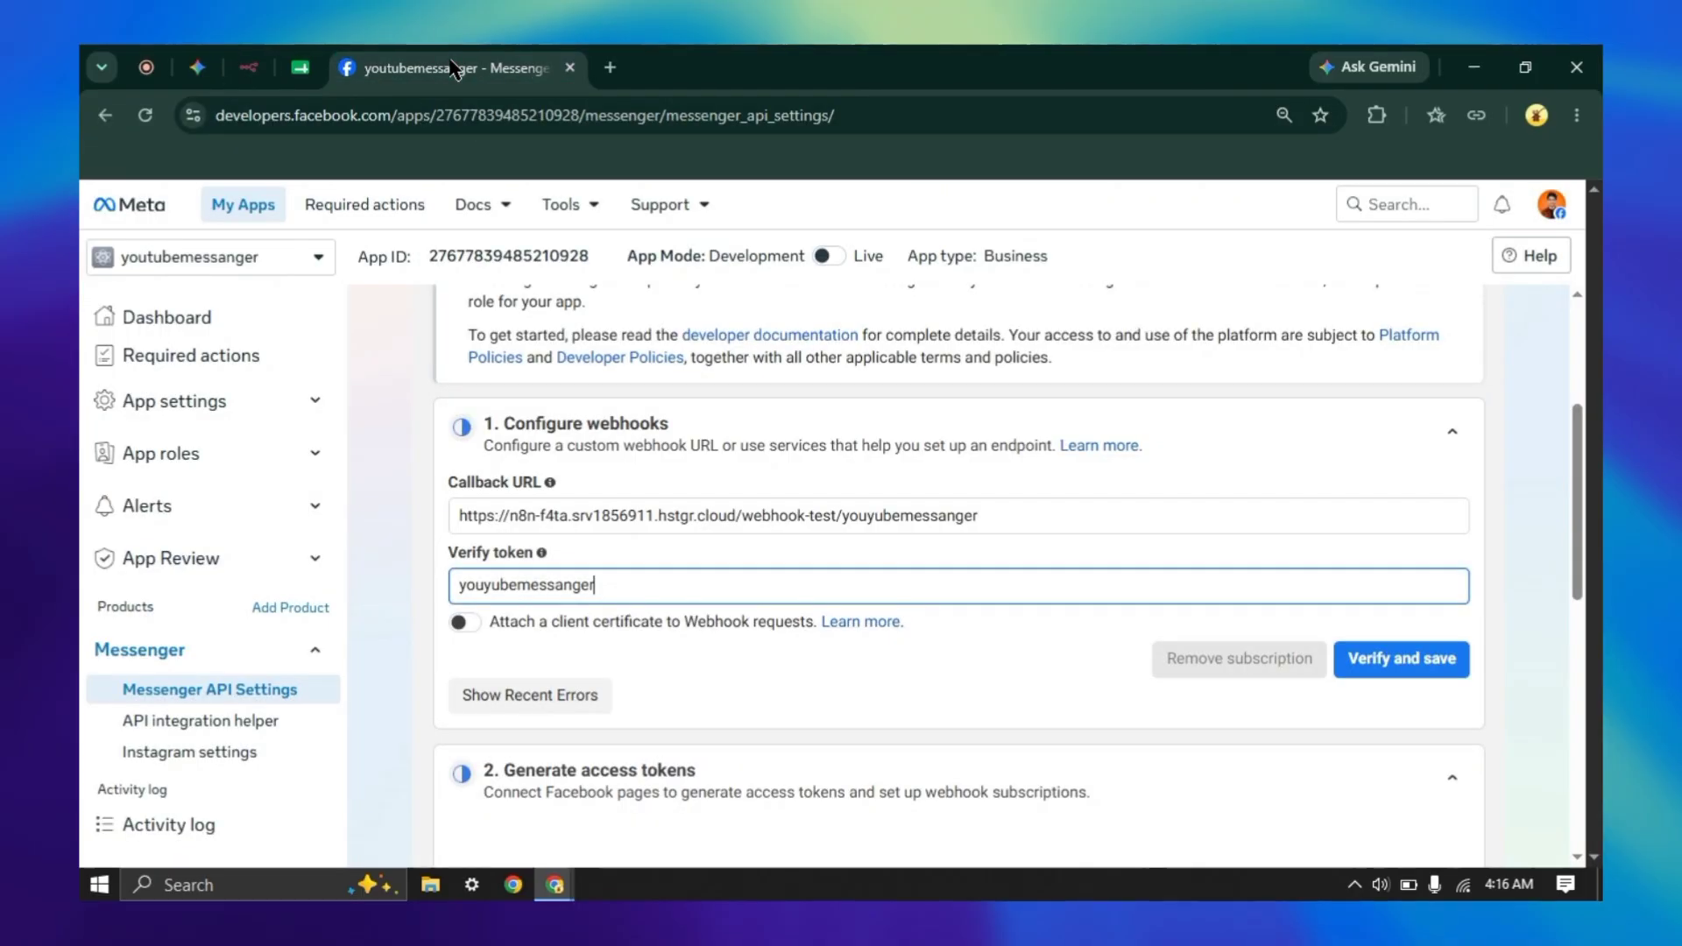
click(1402, 663)
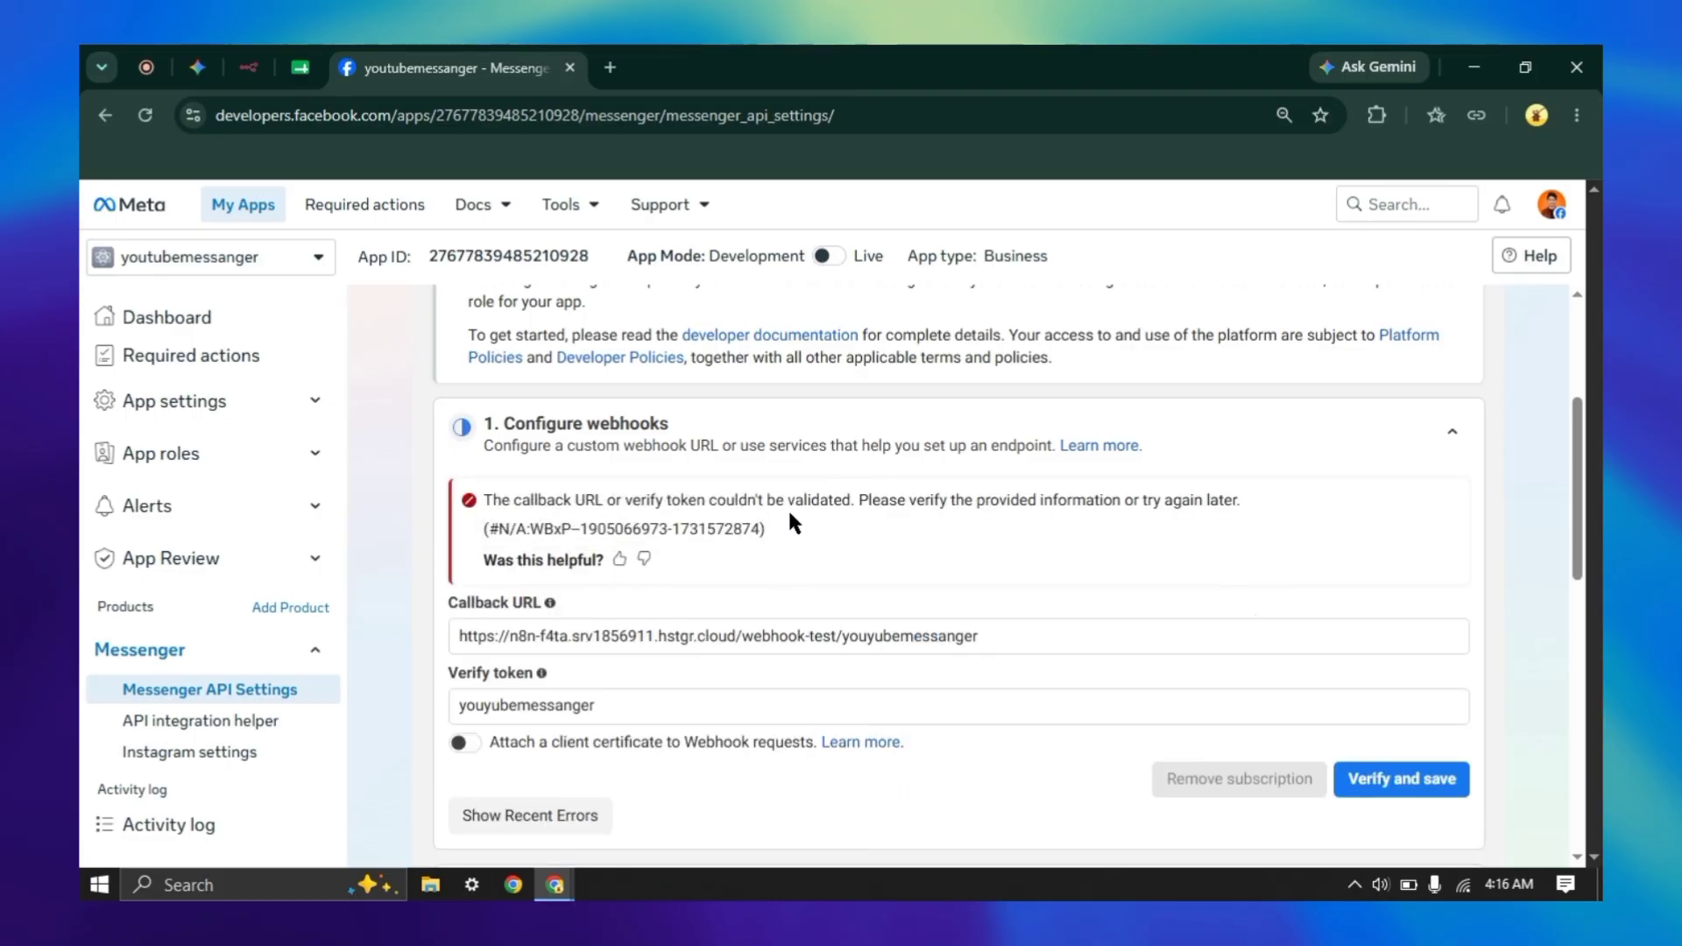
click(249, 67)
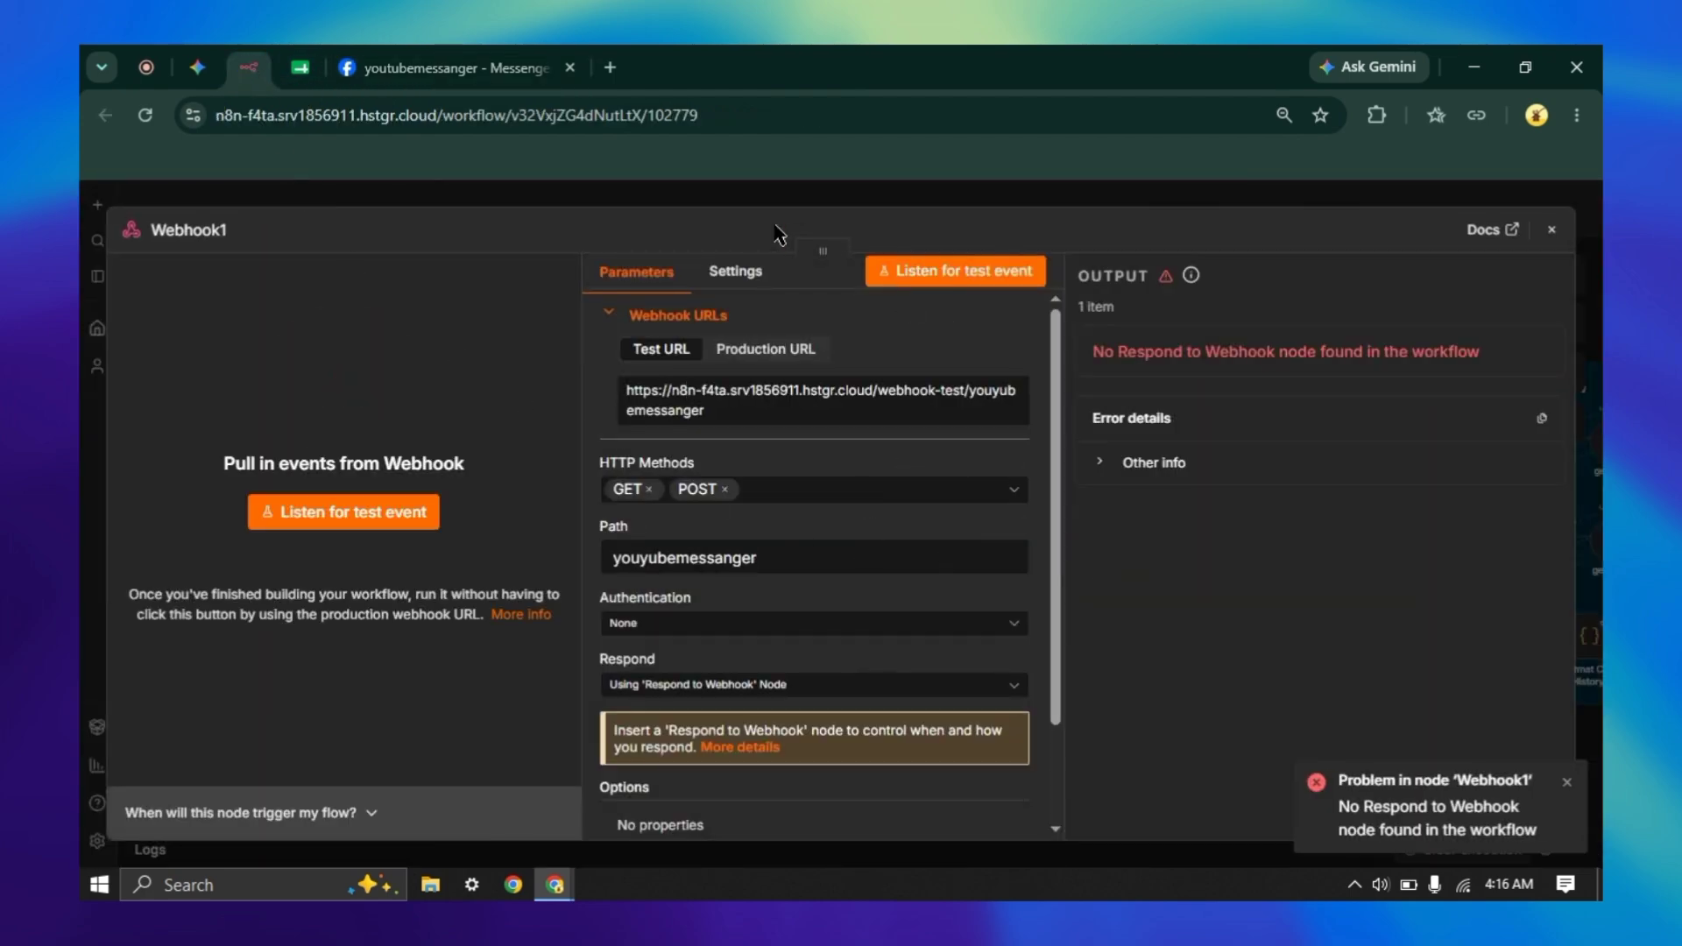
click(738, 208)
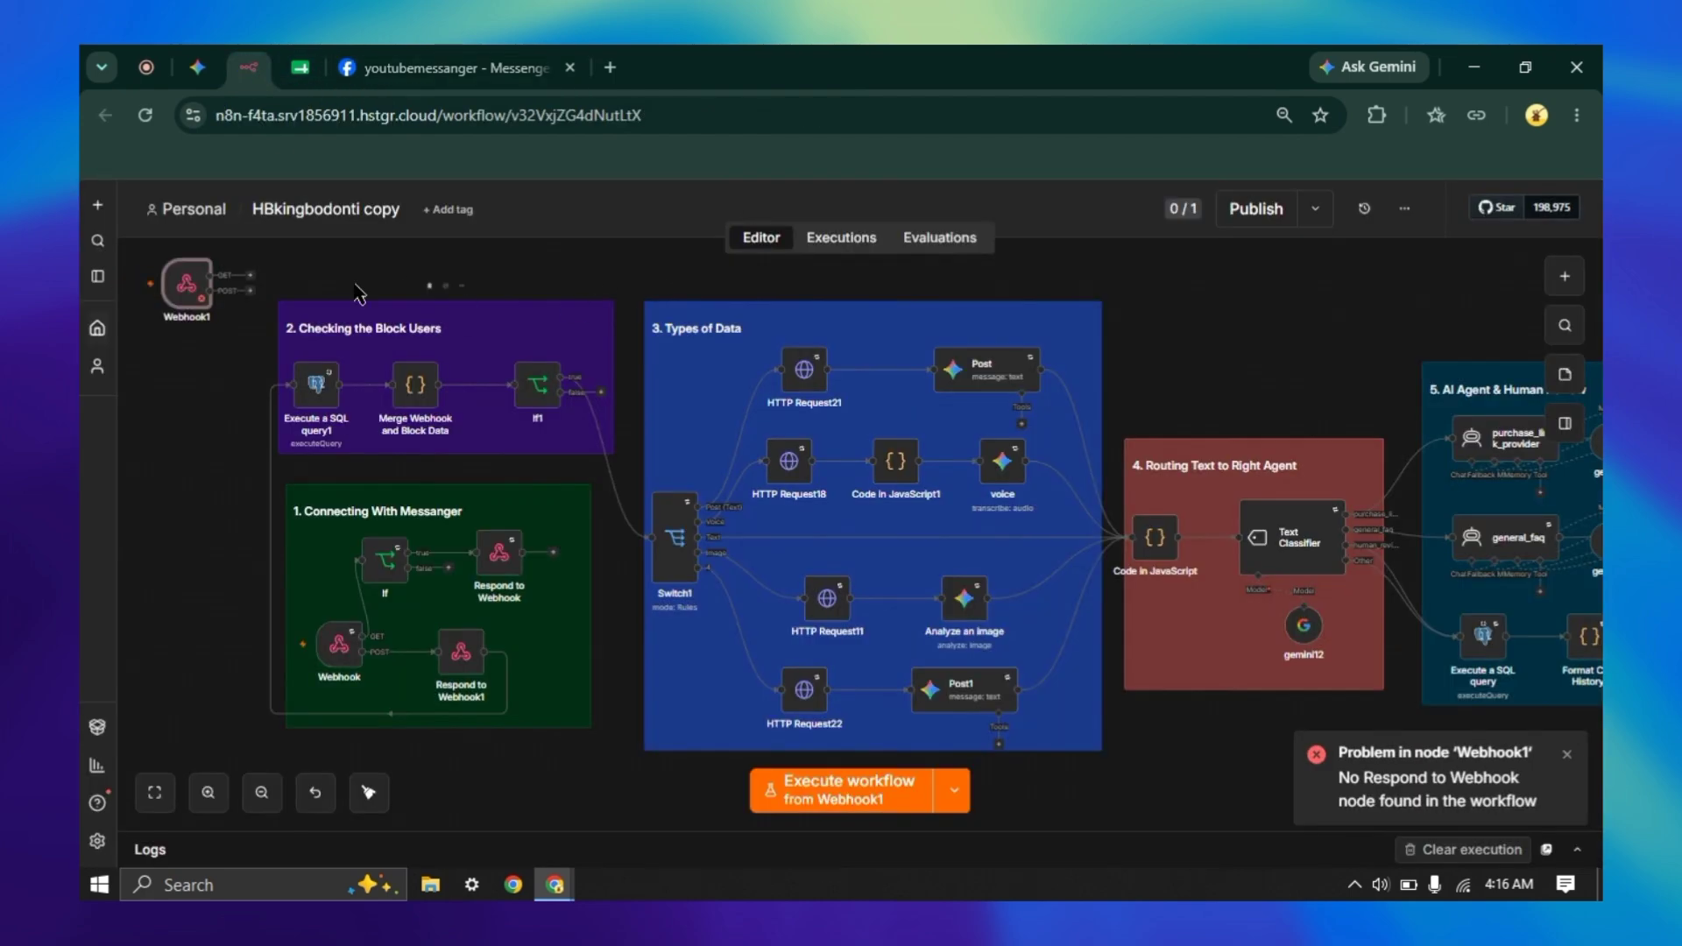
- Review Webhook1's settings, then move it below the '1. Connecting With Messanger' group
double_click(198, 294)
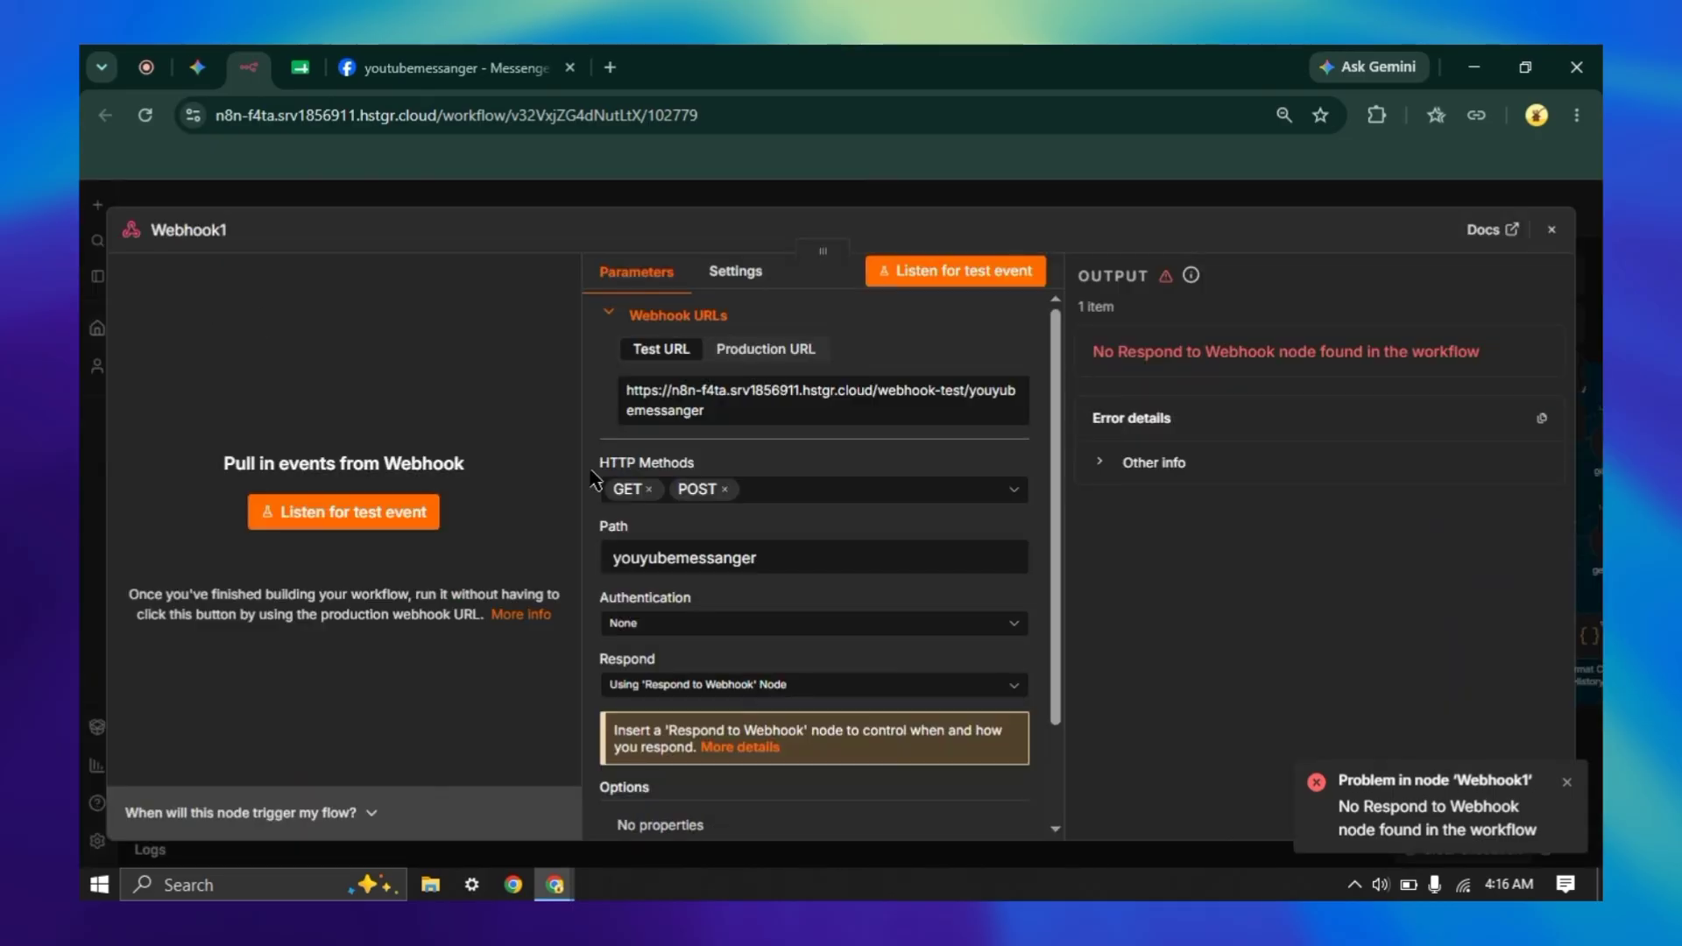
scroll(695, 552, down, 2)
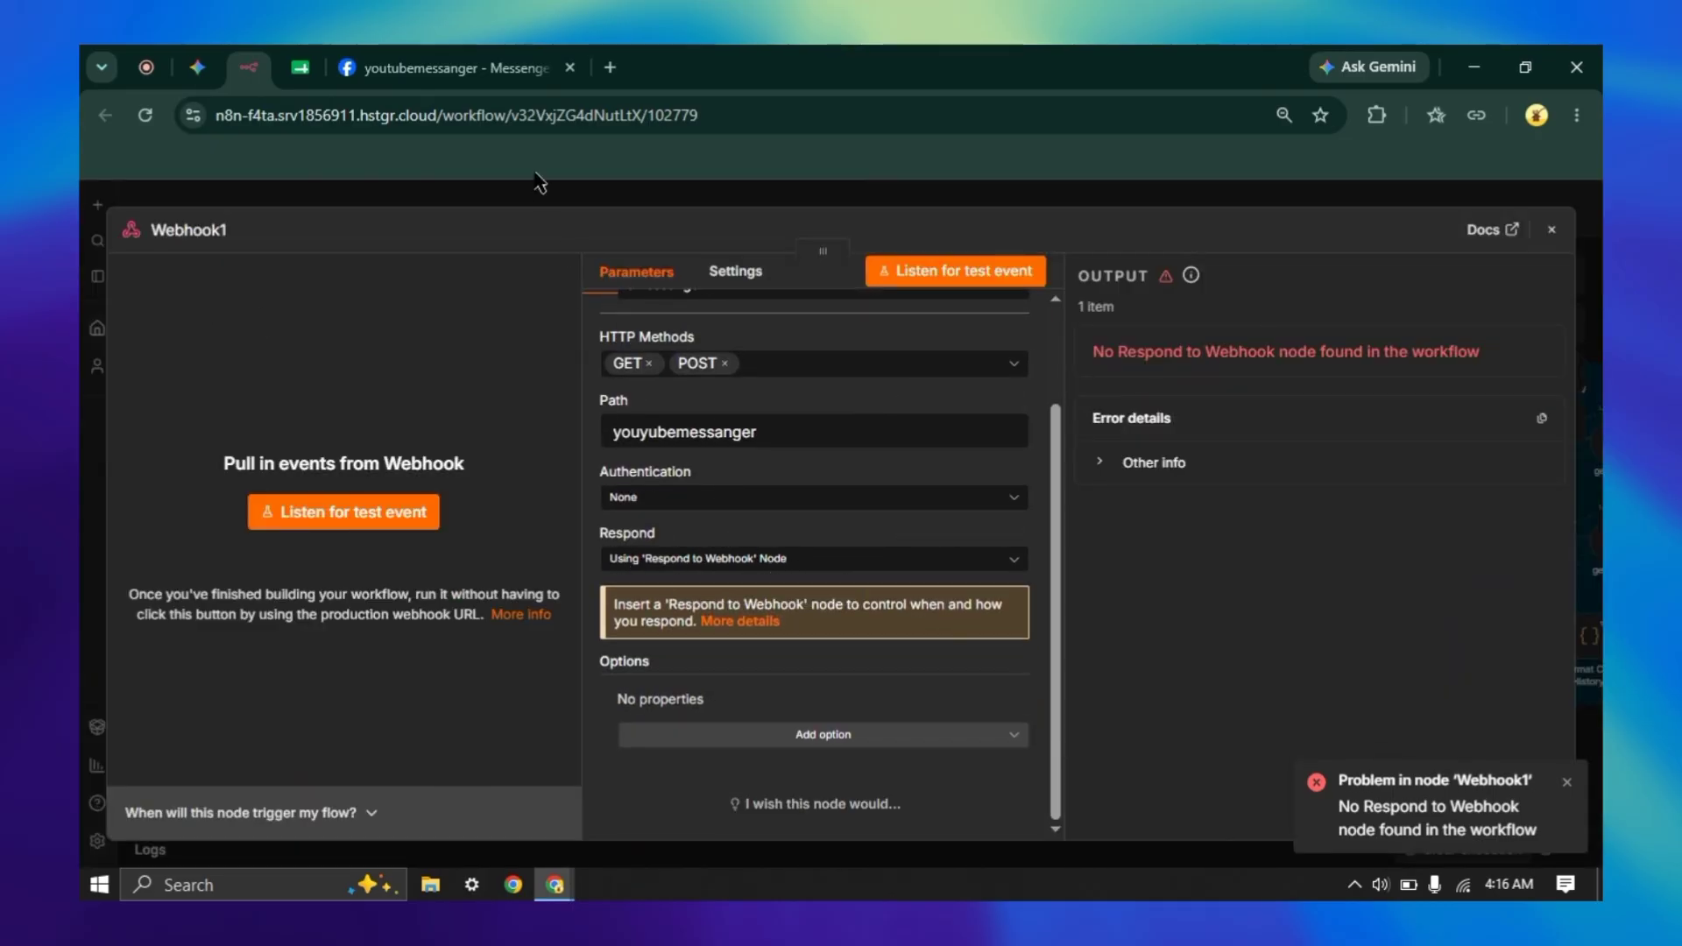
click(545, 201)
scroll(194, 271, down, 2)
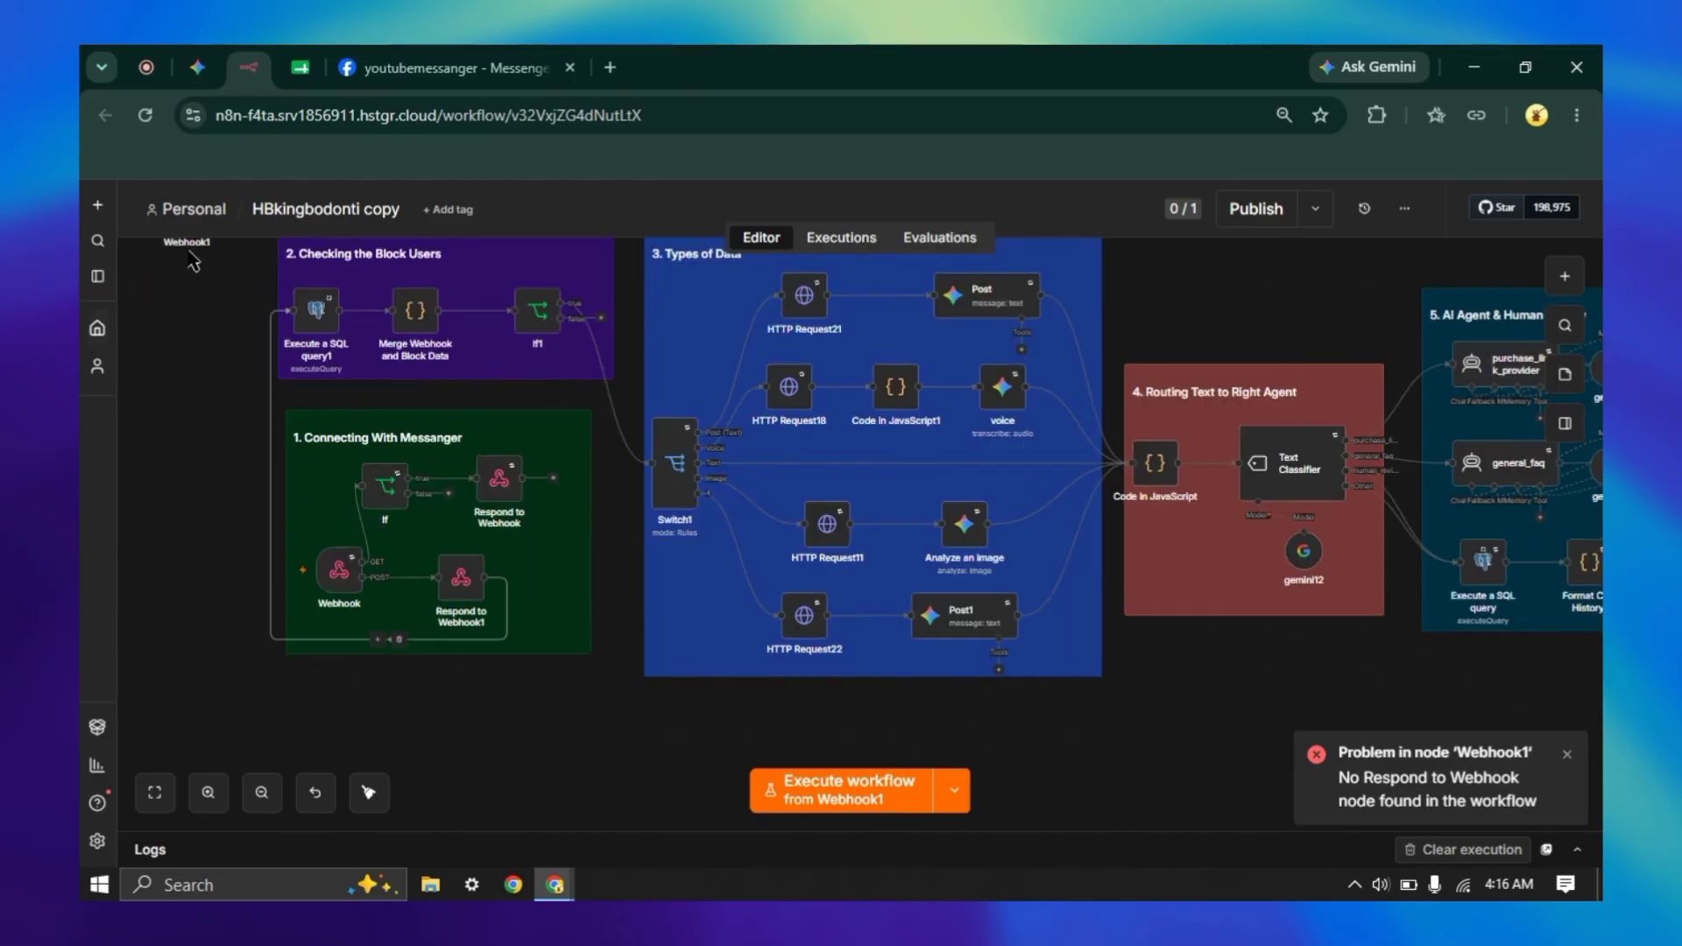
scroll(222, 332, up, 1)
drag(194, 296, 224, 578)
scroll(237, 420, down, 1)
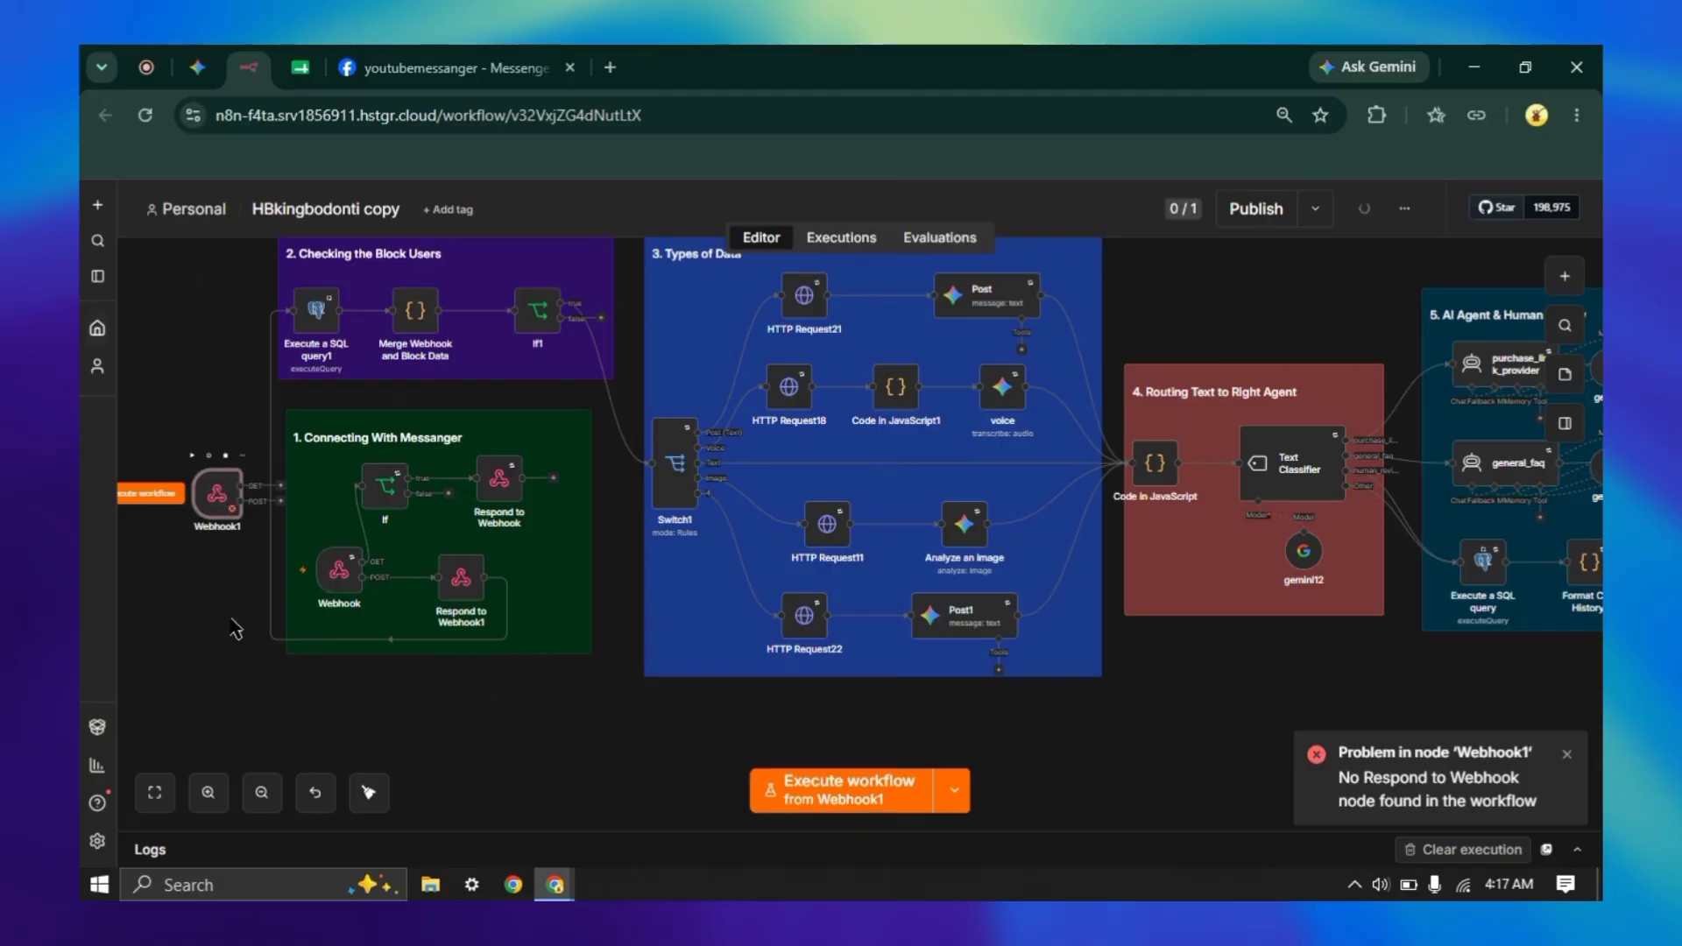
drag(219, 504, 293, 729)
scroll(384, 699, down, 1)
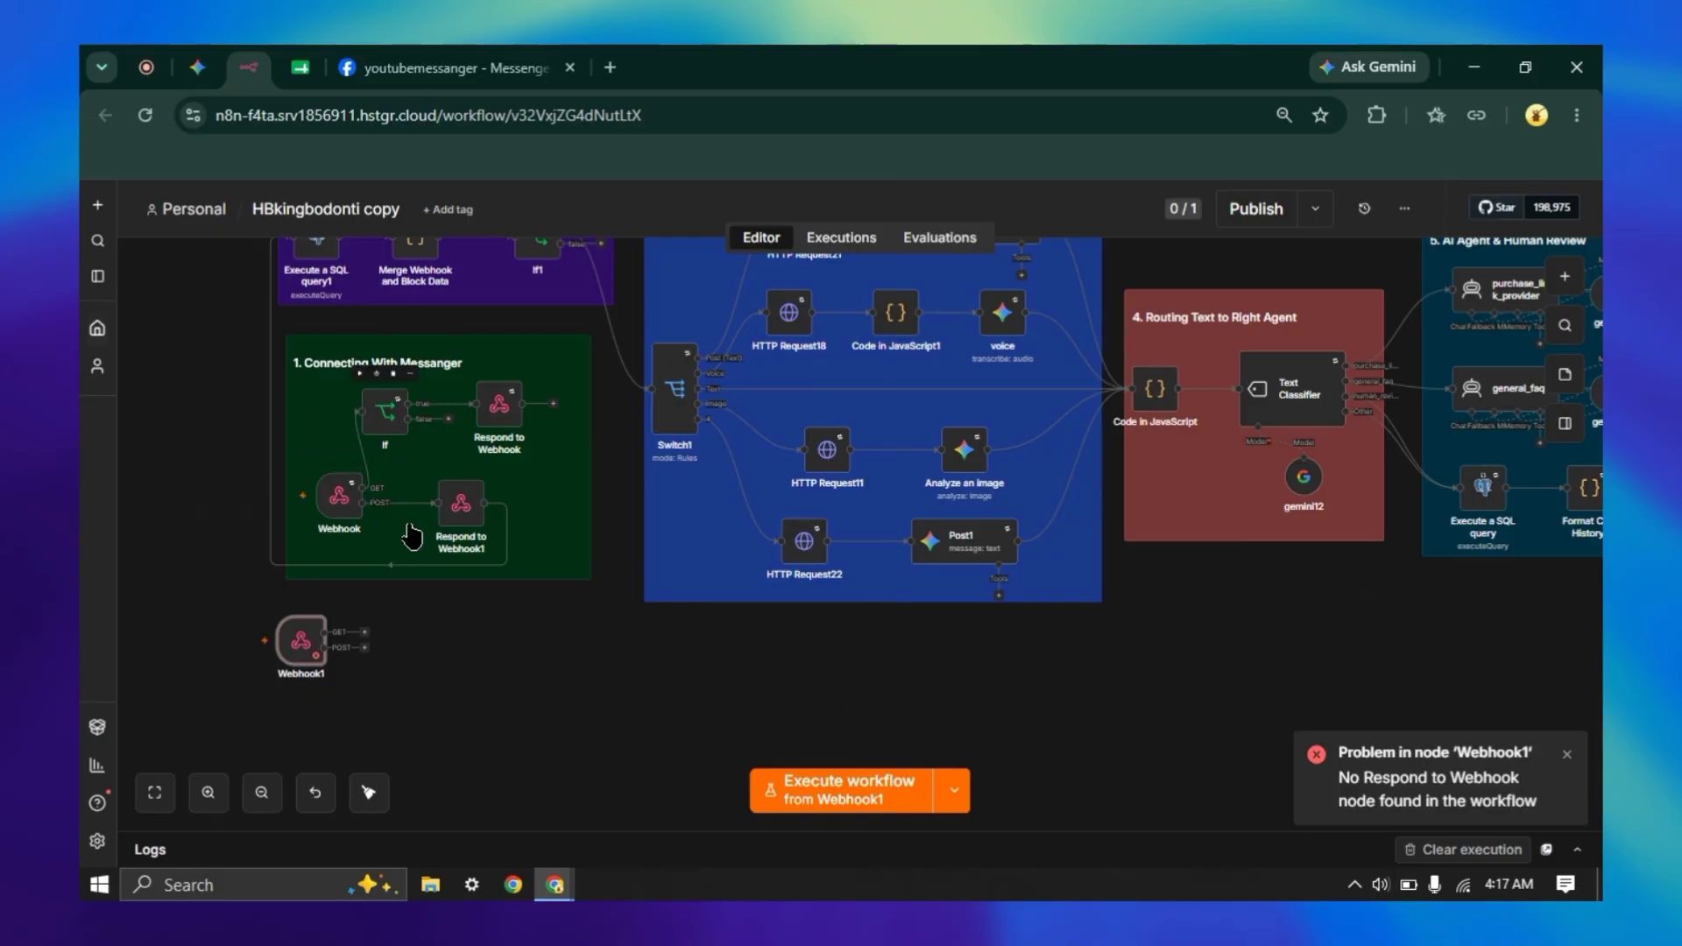
- Add an If node (If2) after Webhook1
click(1568, 286)
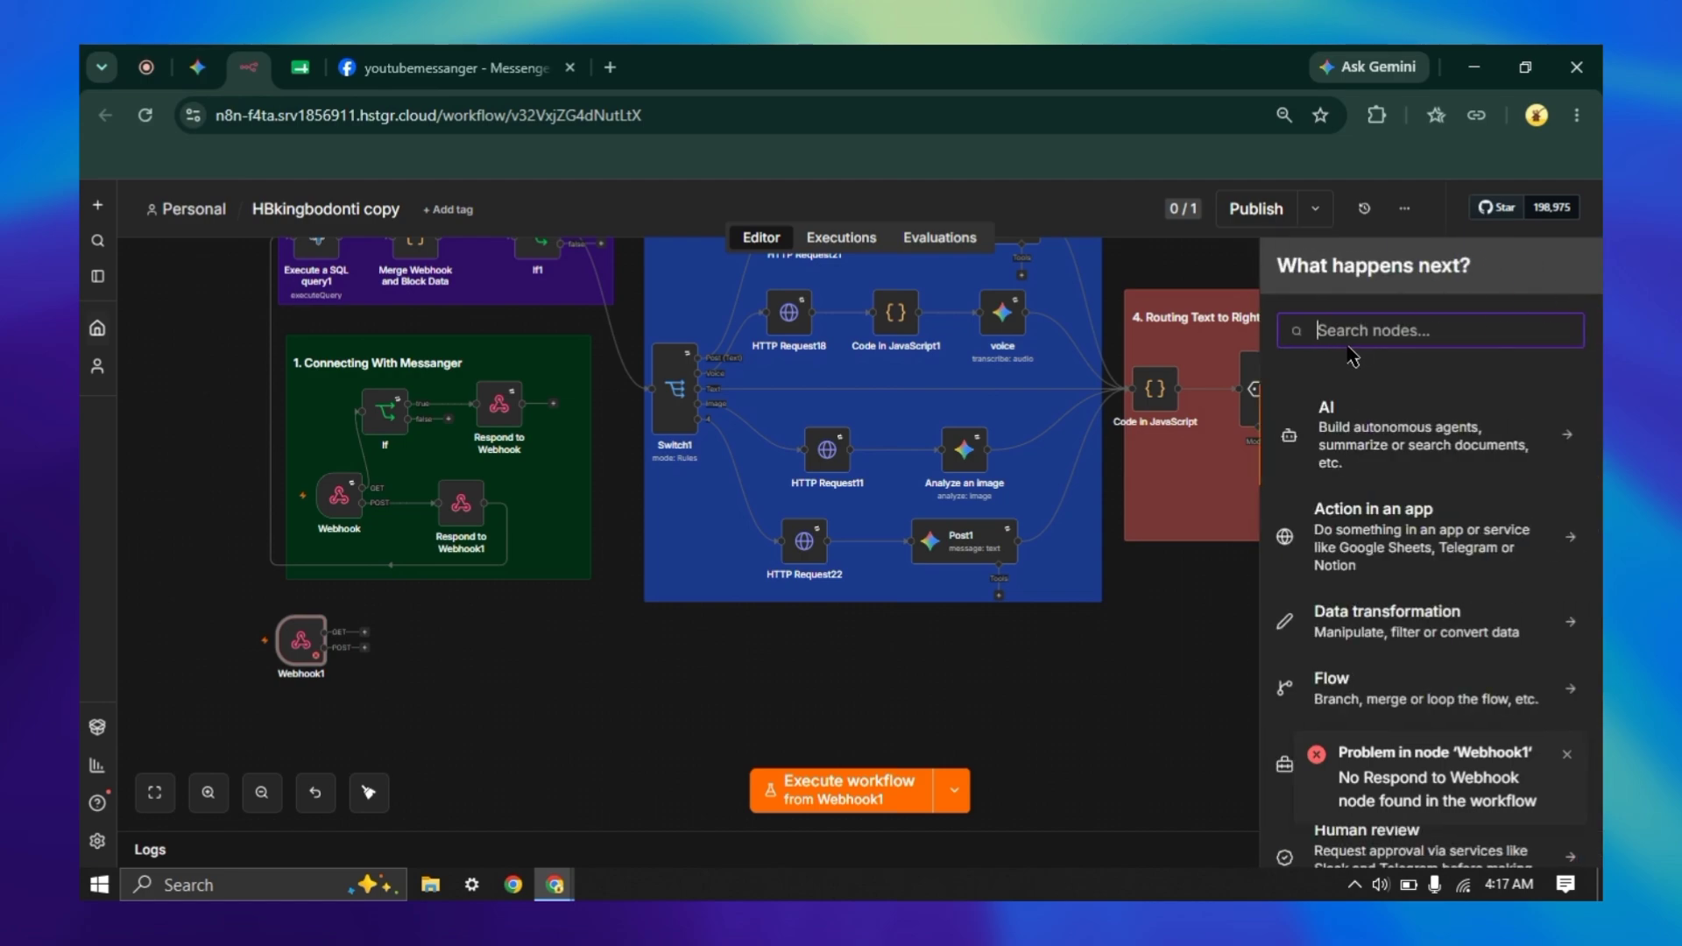
text(if)
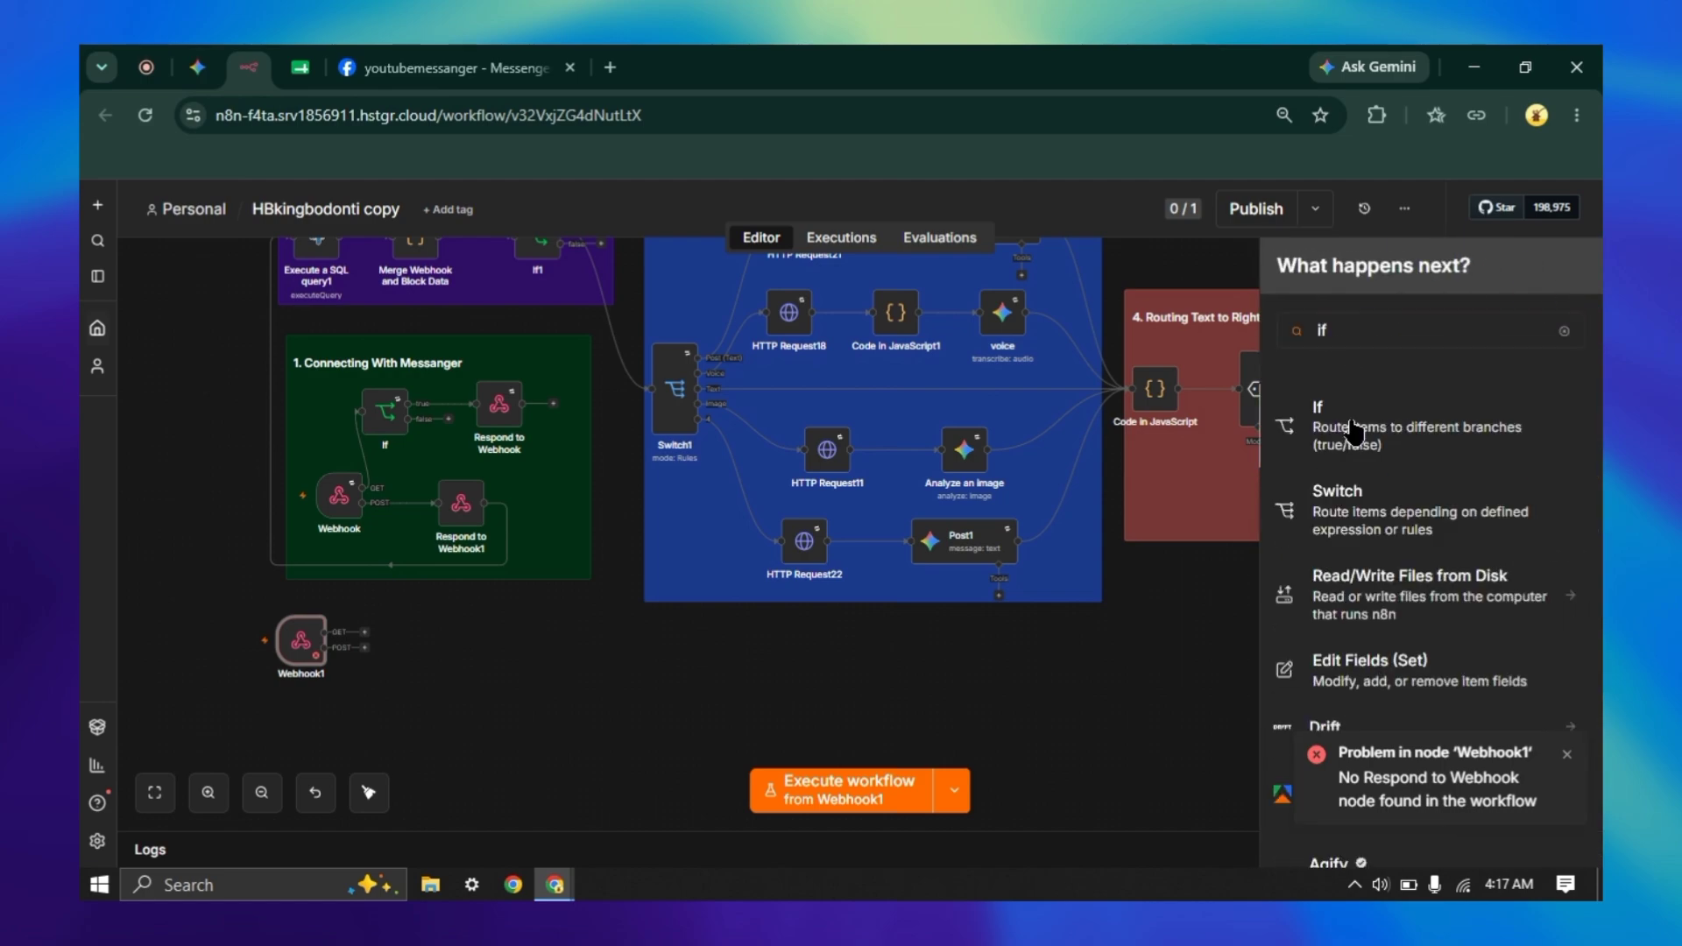
click(1338, 429)
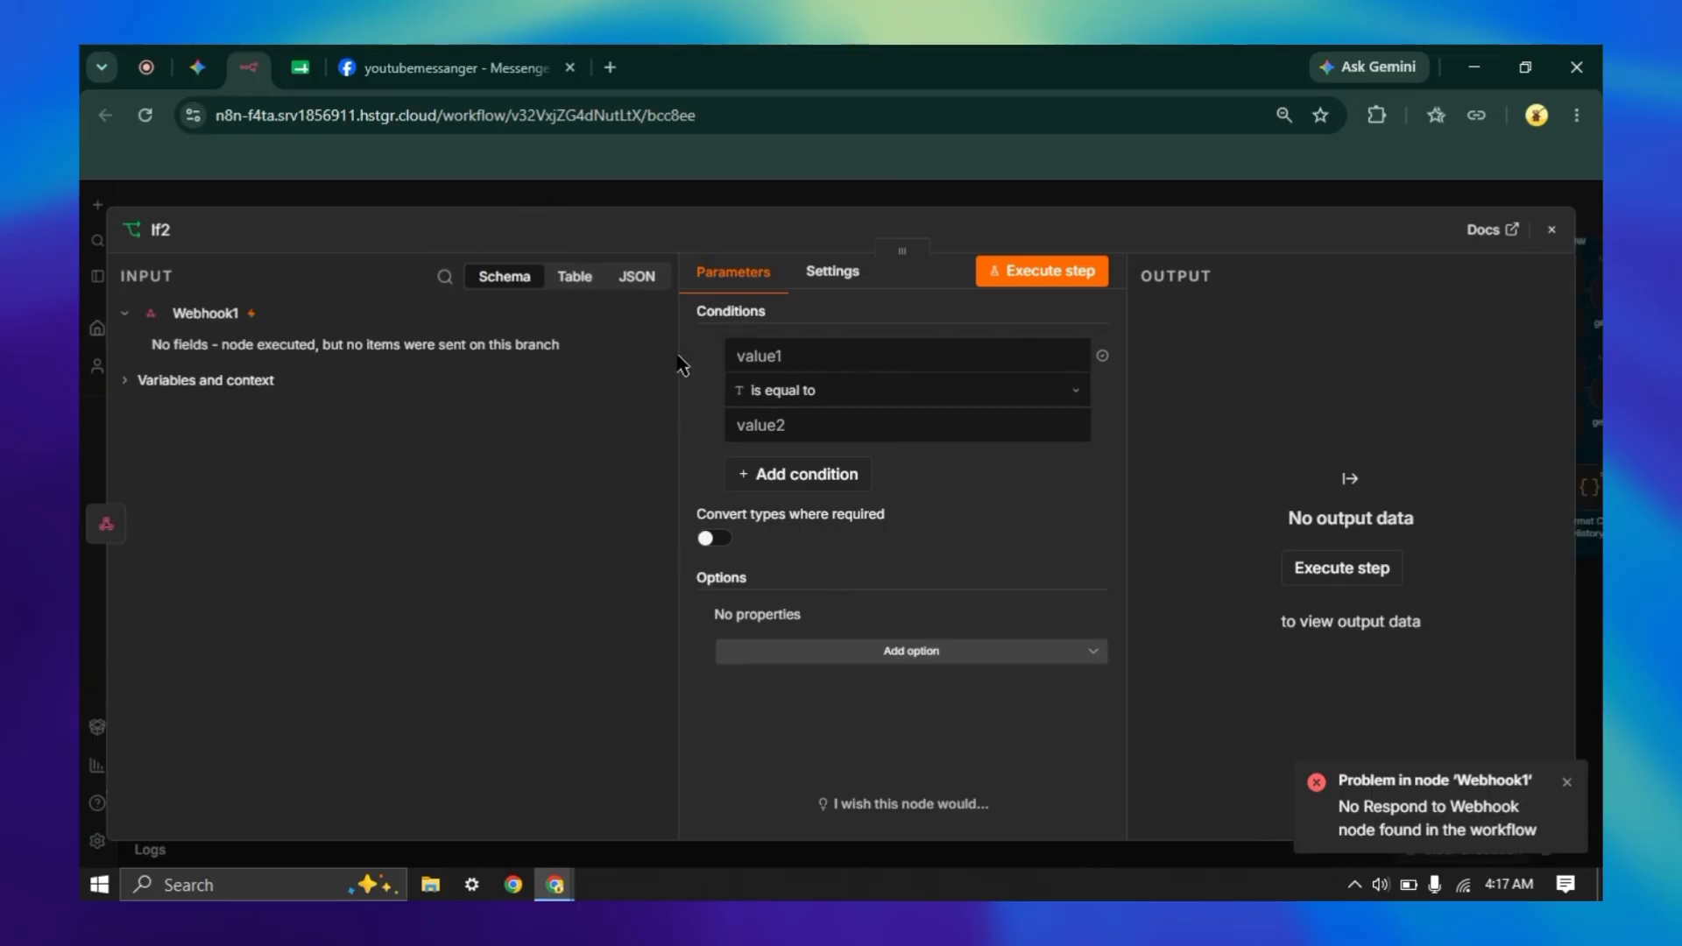
click(482, 203)
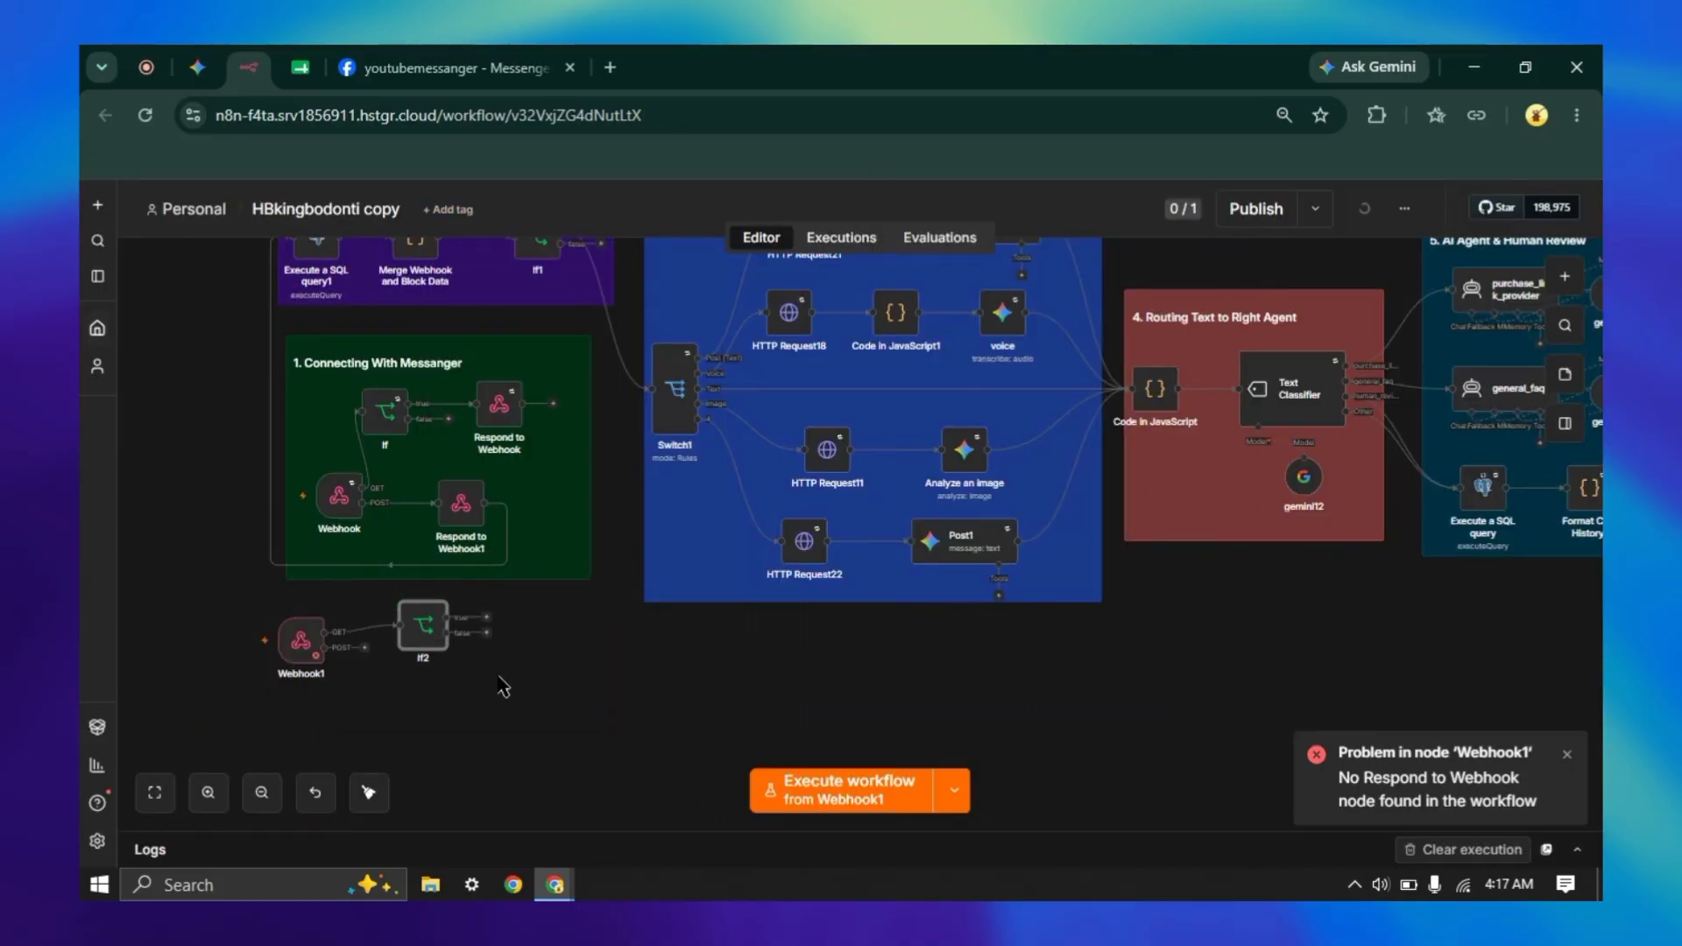
scroll(499, 682, up, 3)
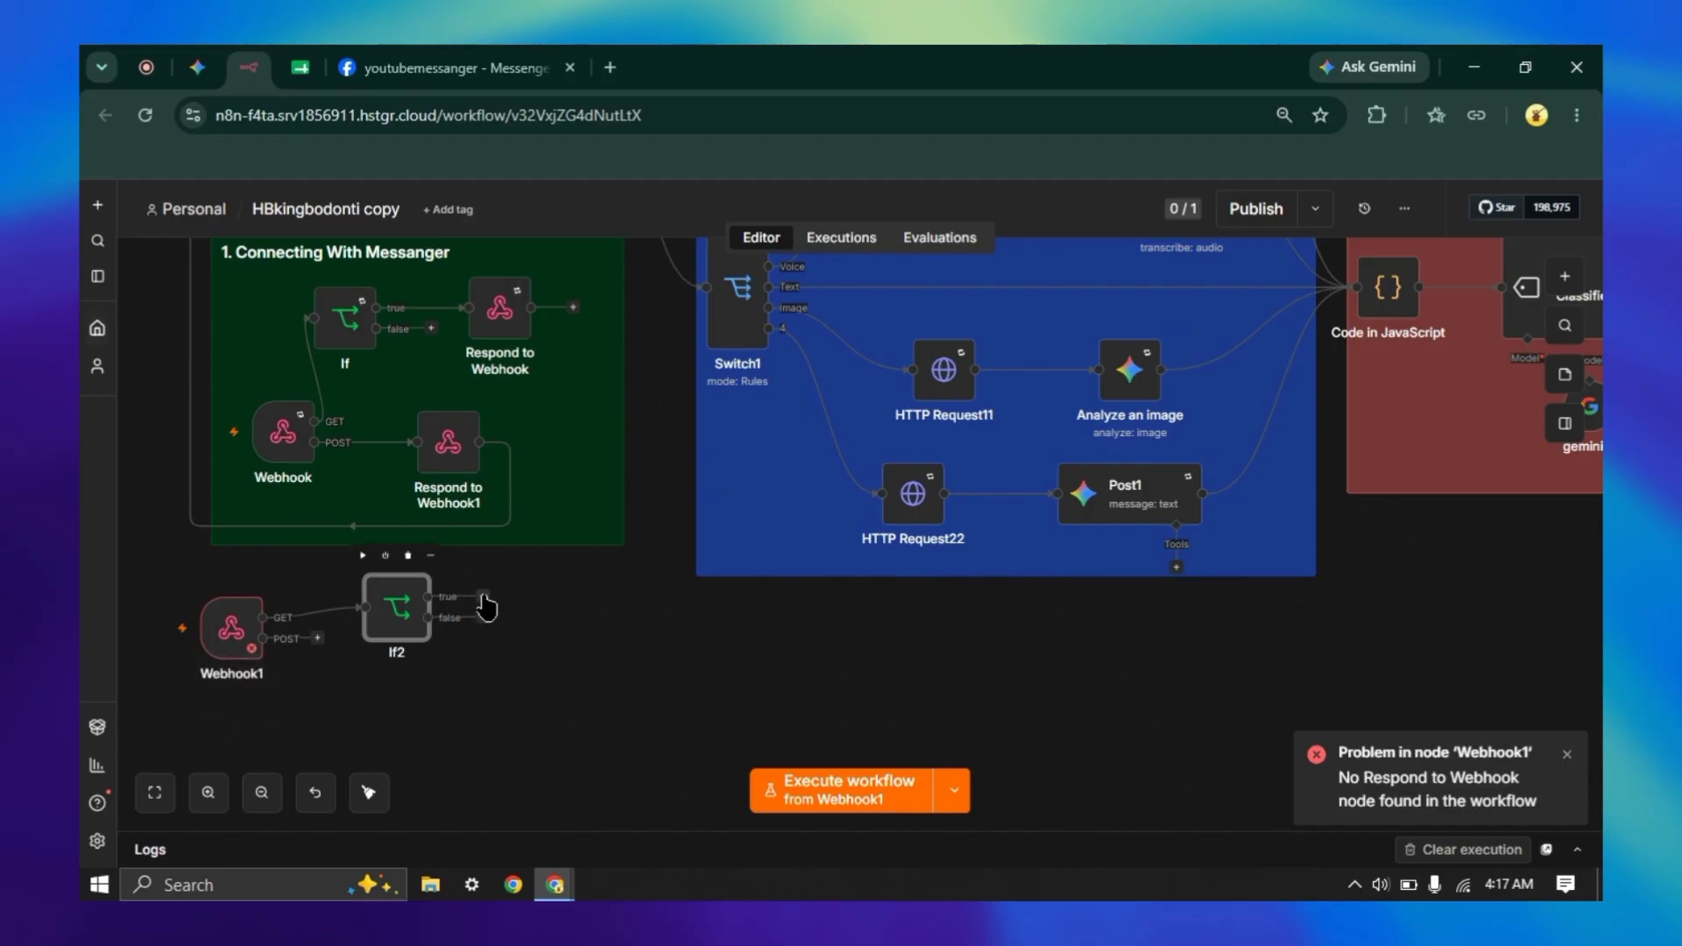
- Attach a Respond to Webhook node (Respond to Webhook2) to If2's true branch
click(484, 599)
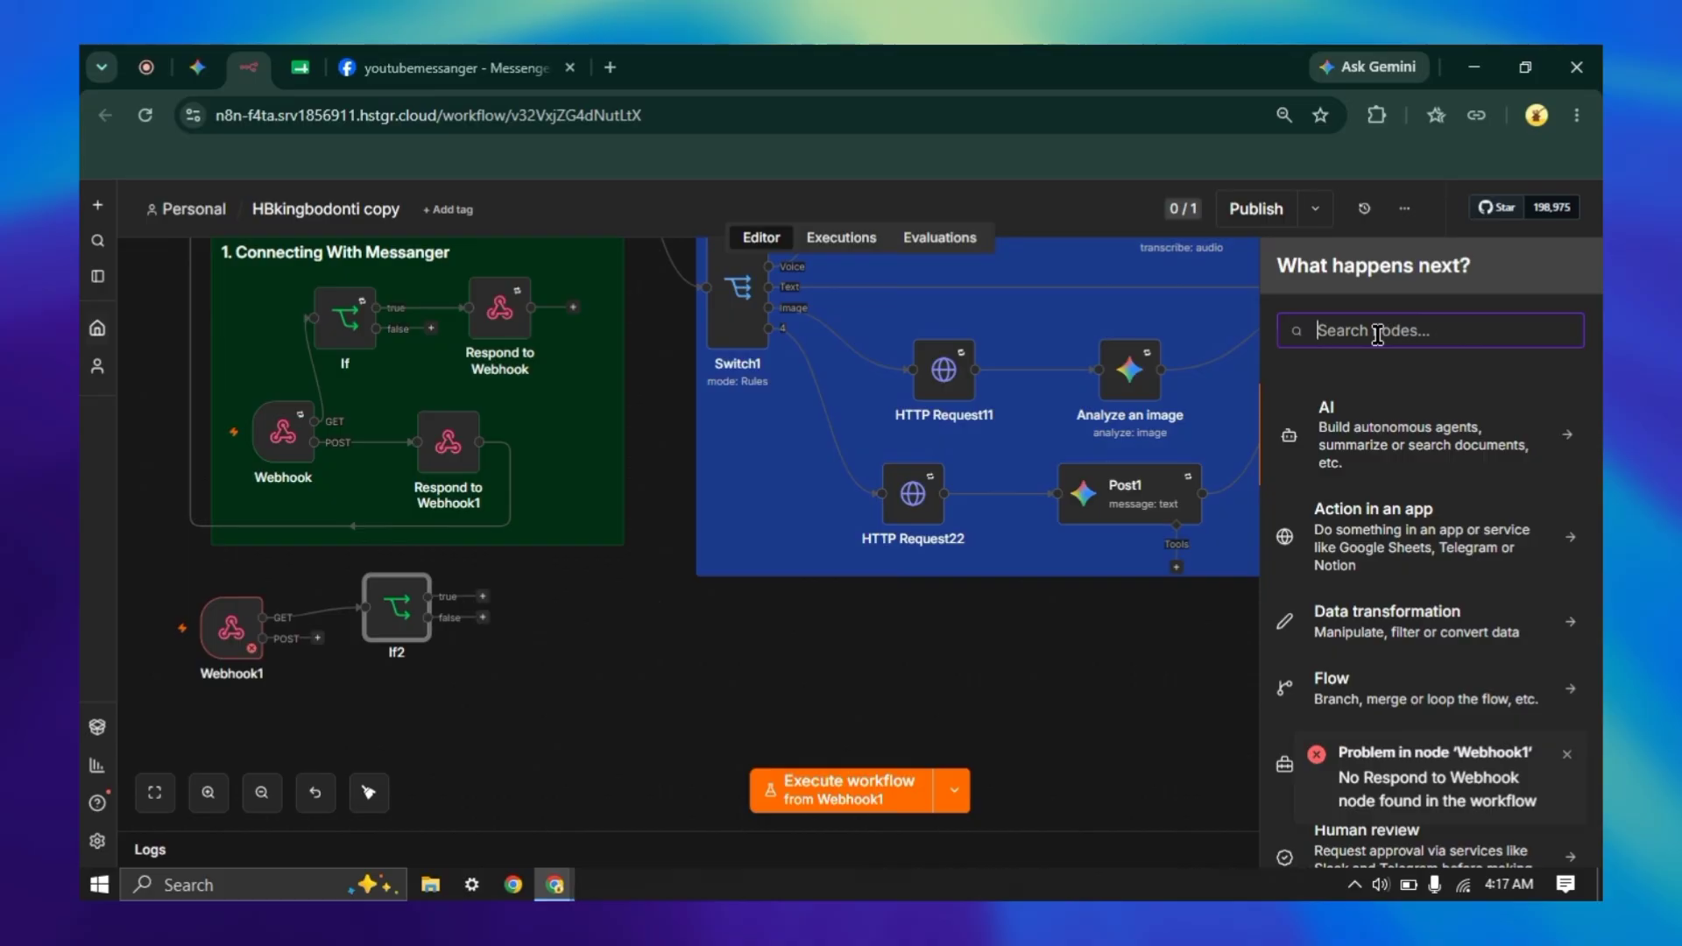
text(respond)
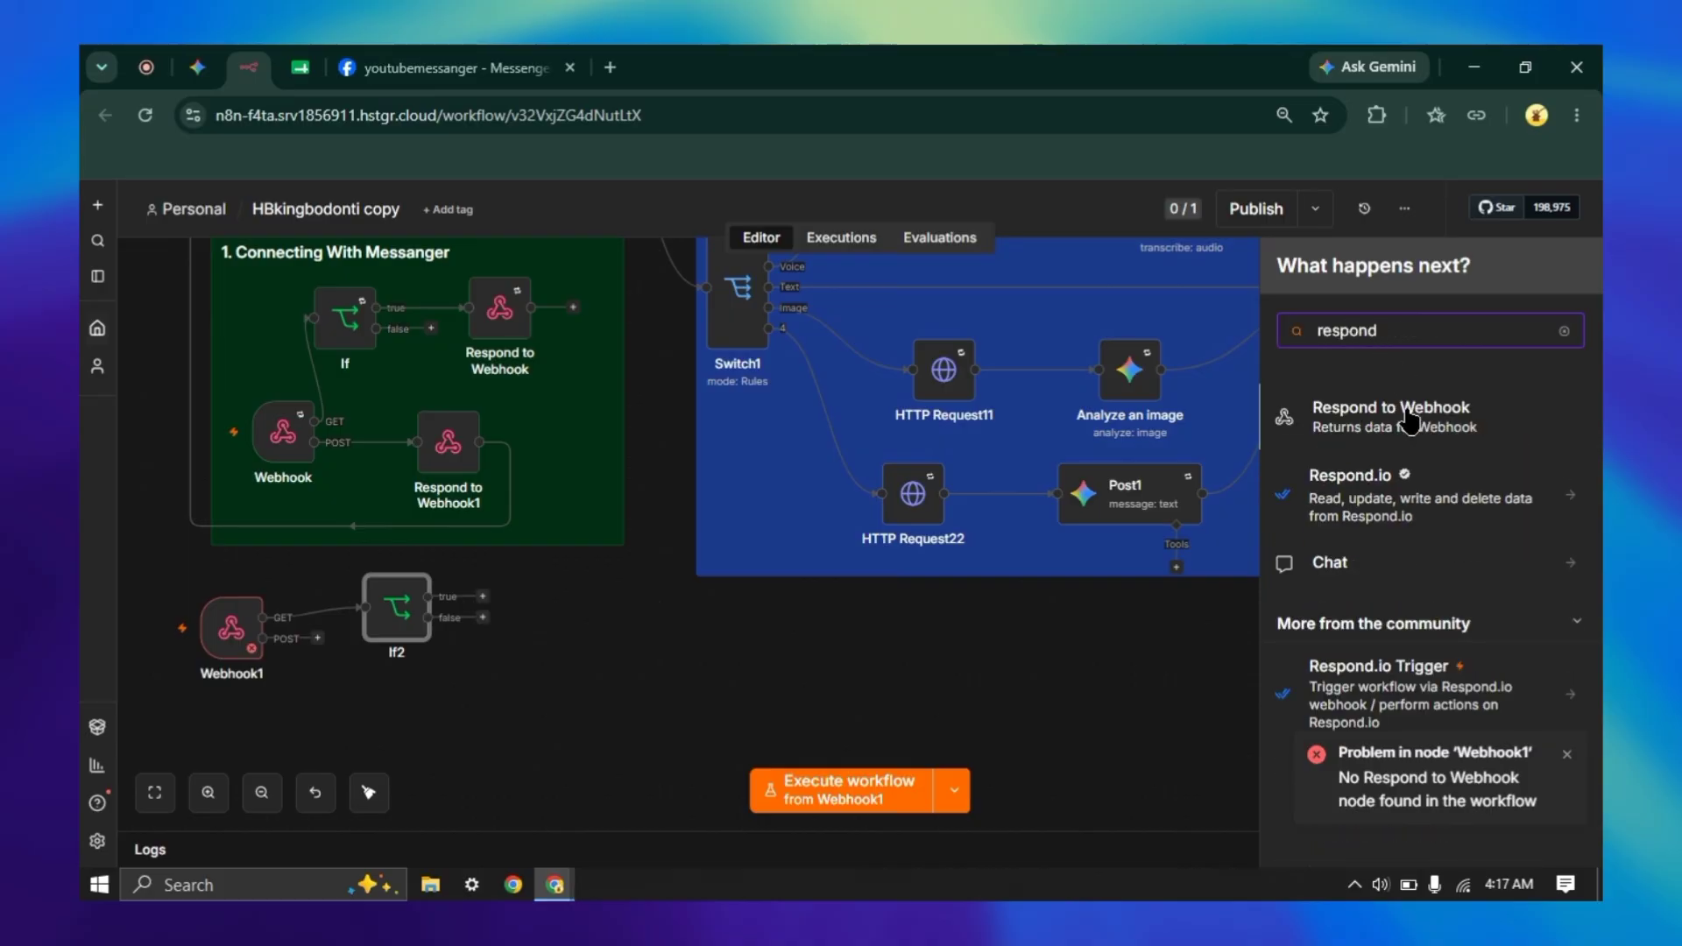
click(1409, 420)
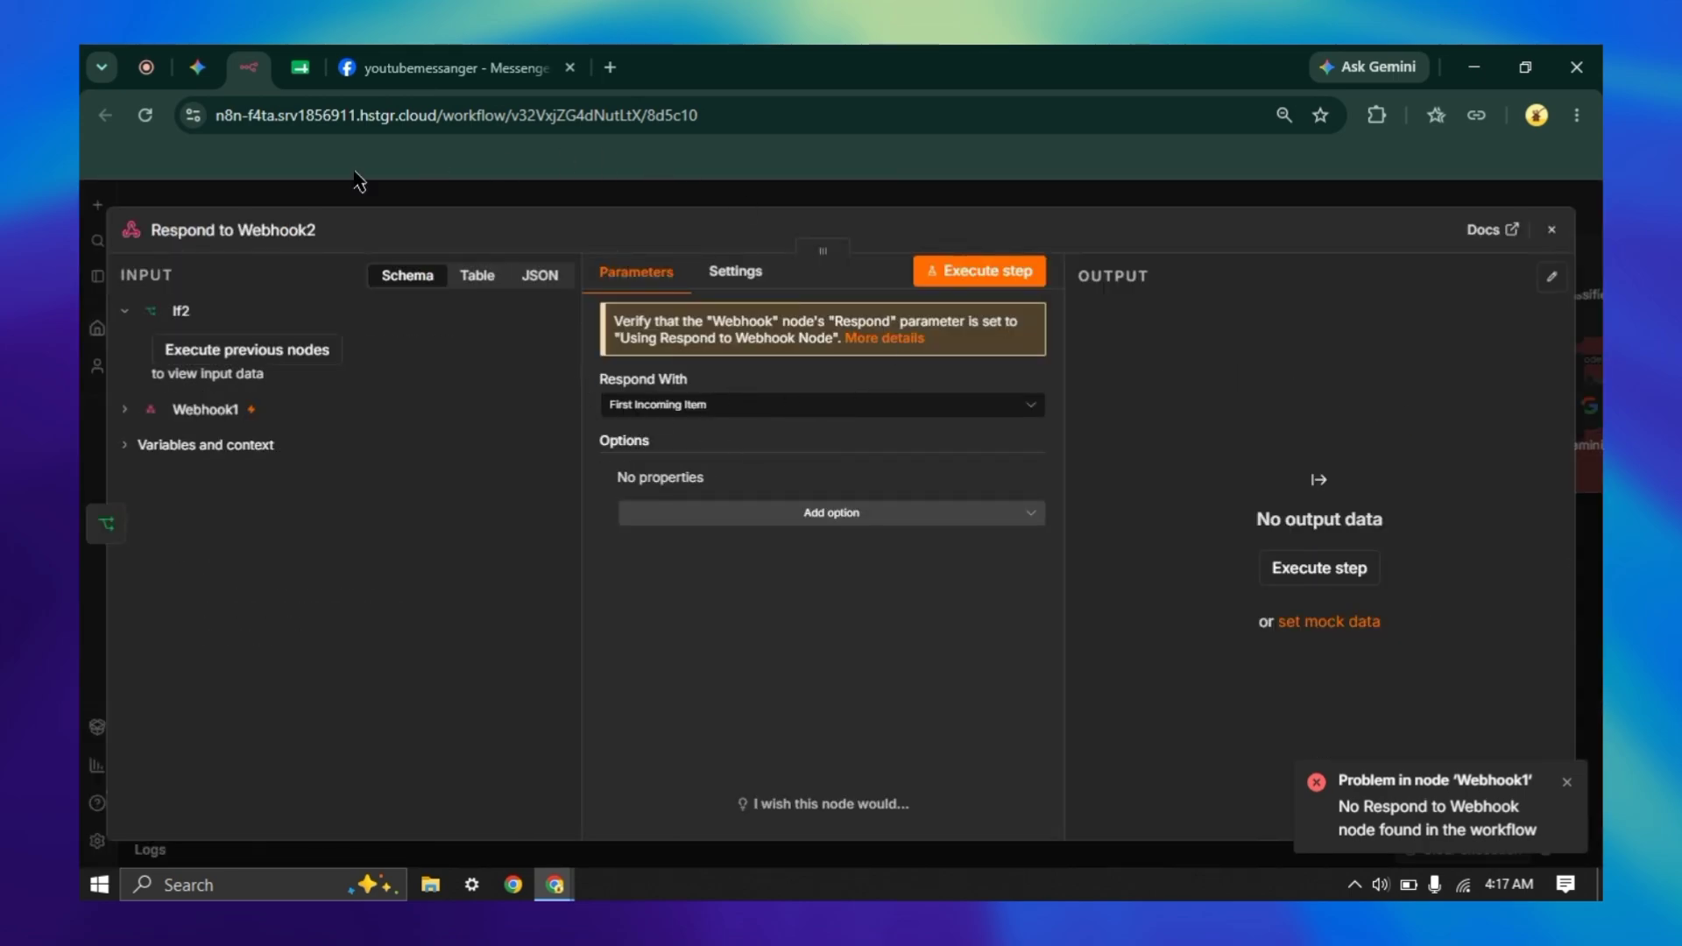
click(497, 204)
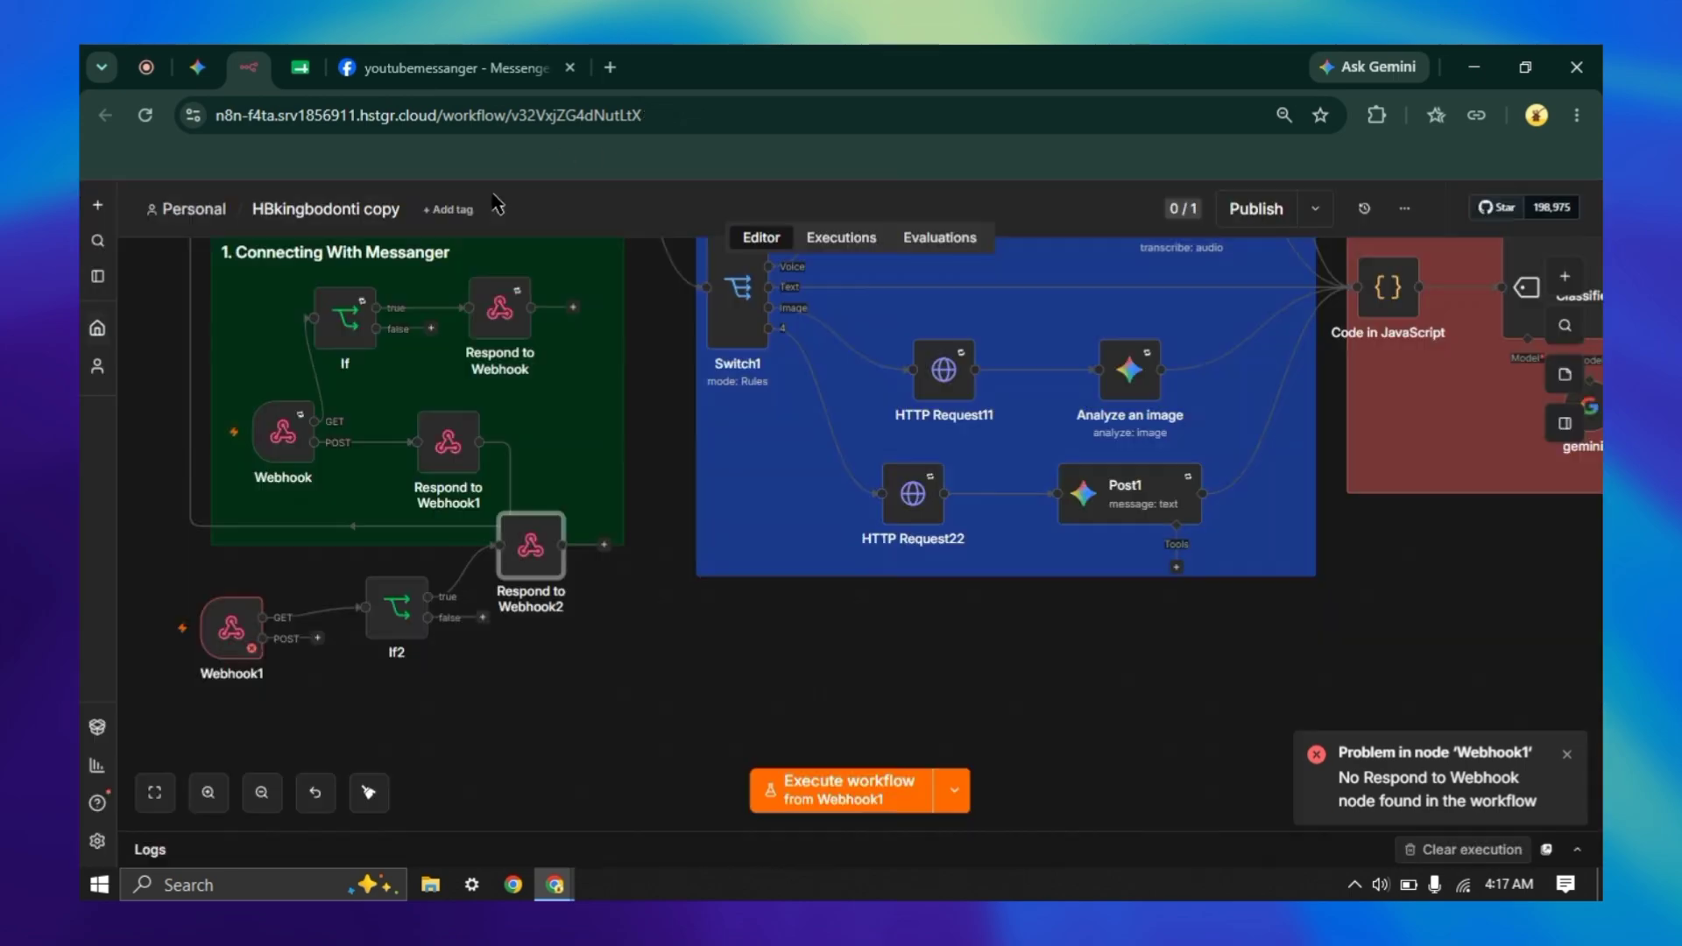
drag(768, 645, 1093, 644)
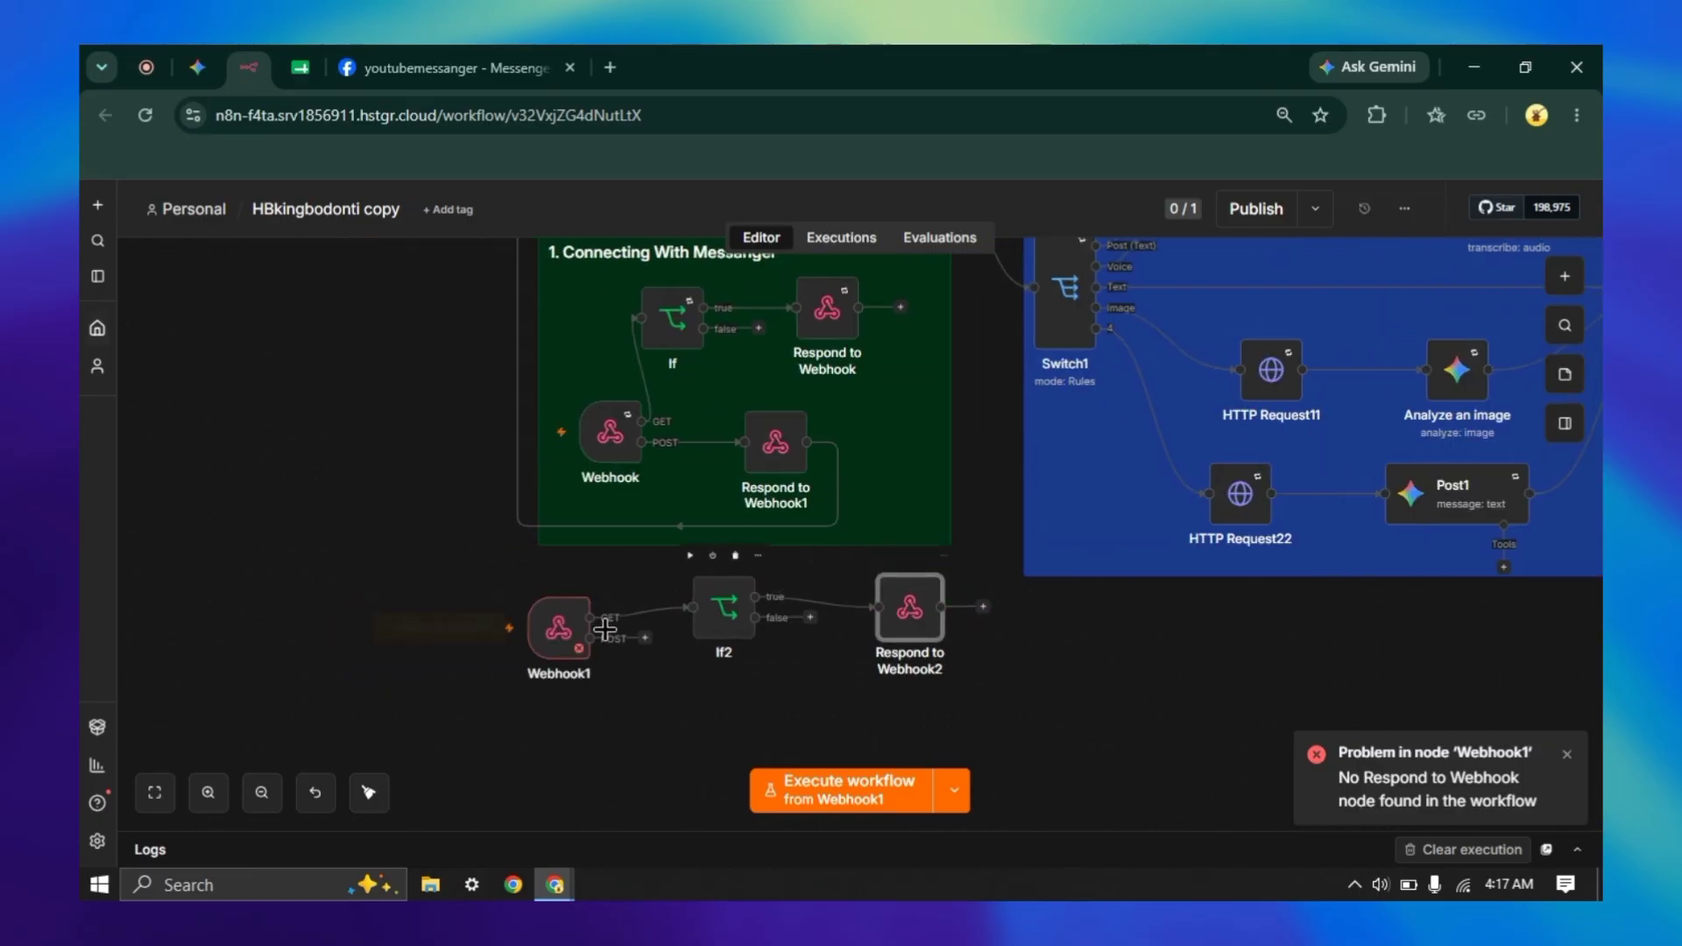
- Listen on Webhook1 and trigger it with Meta's Verify and save, running one item through If2
mouse_move(473, 635)
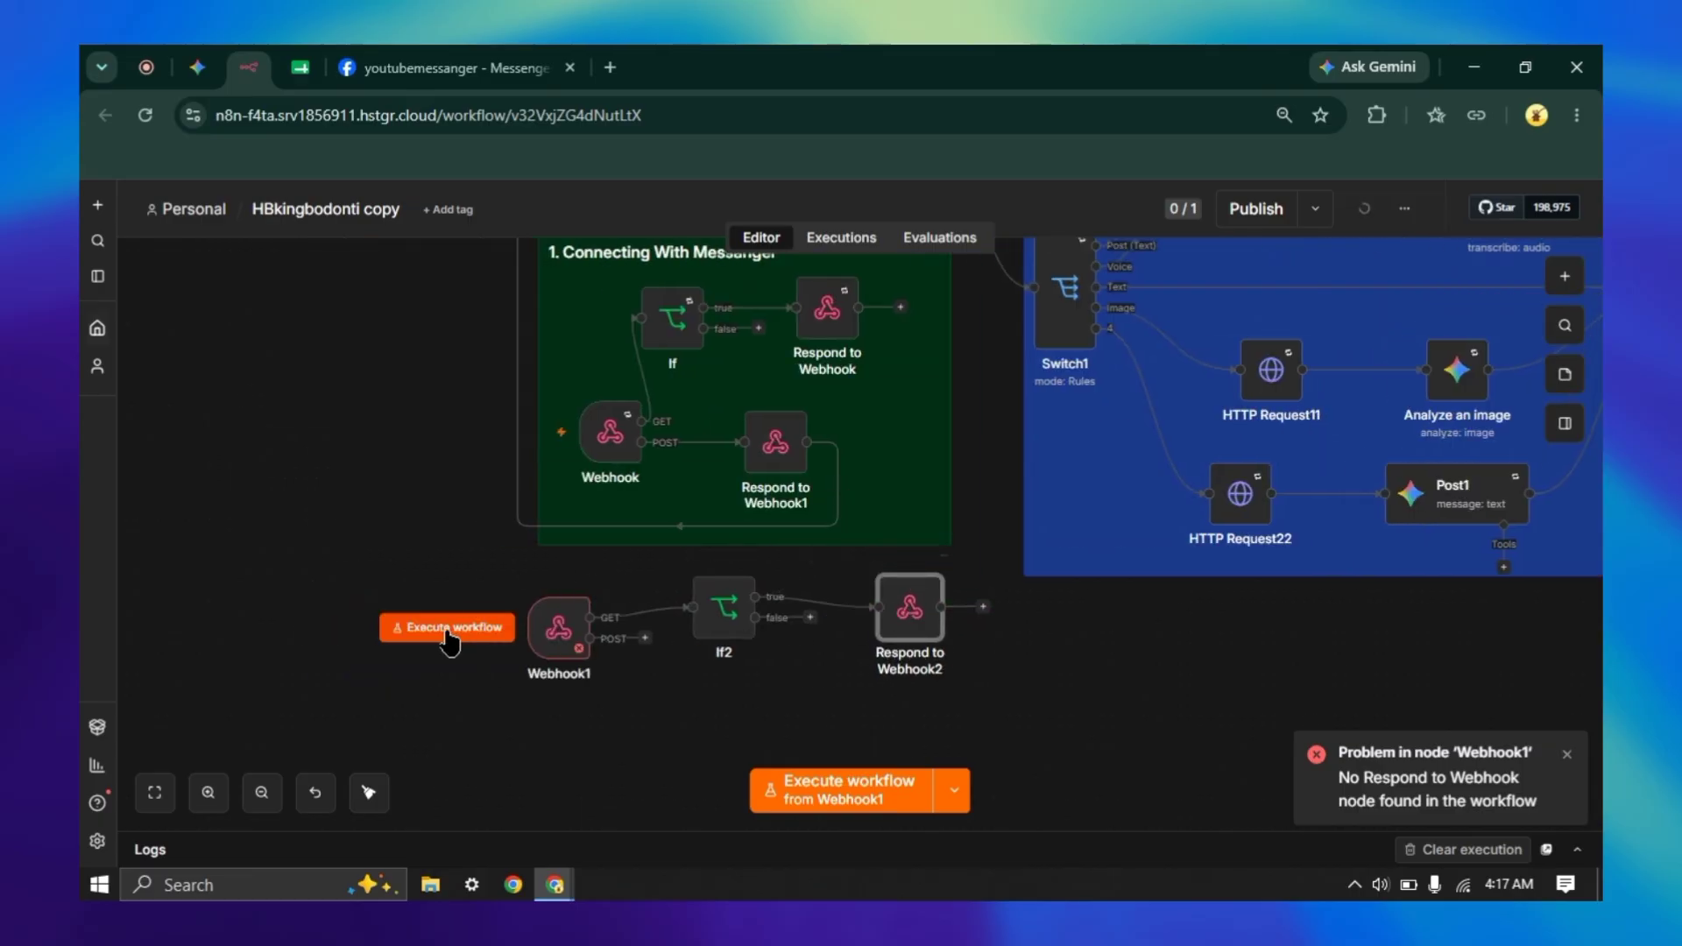
click(450, 638)
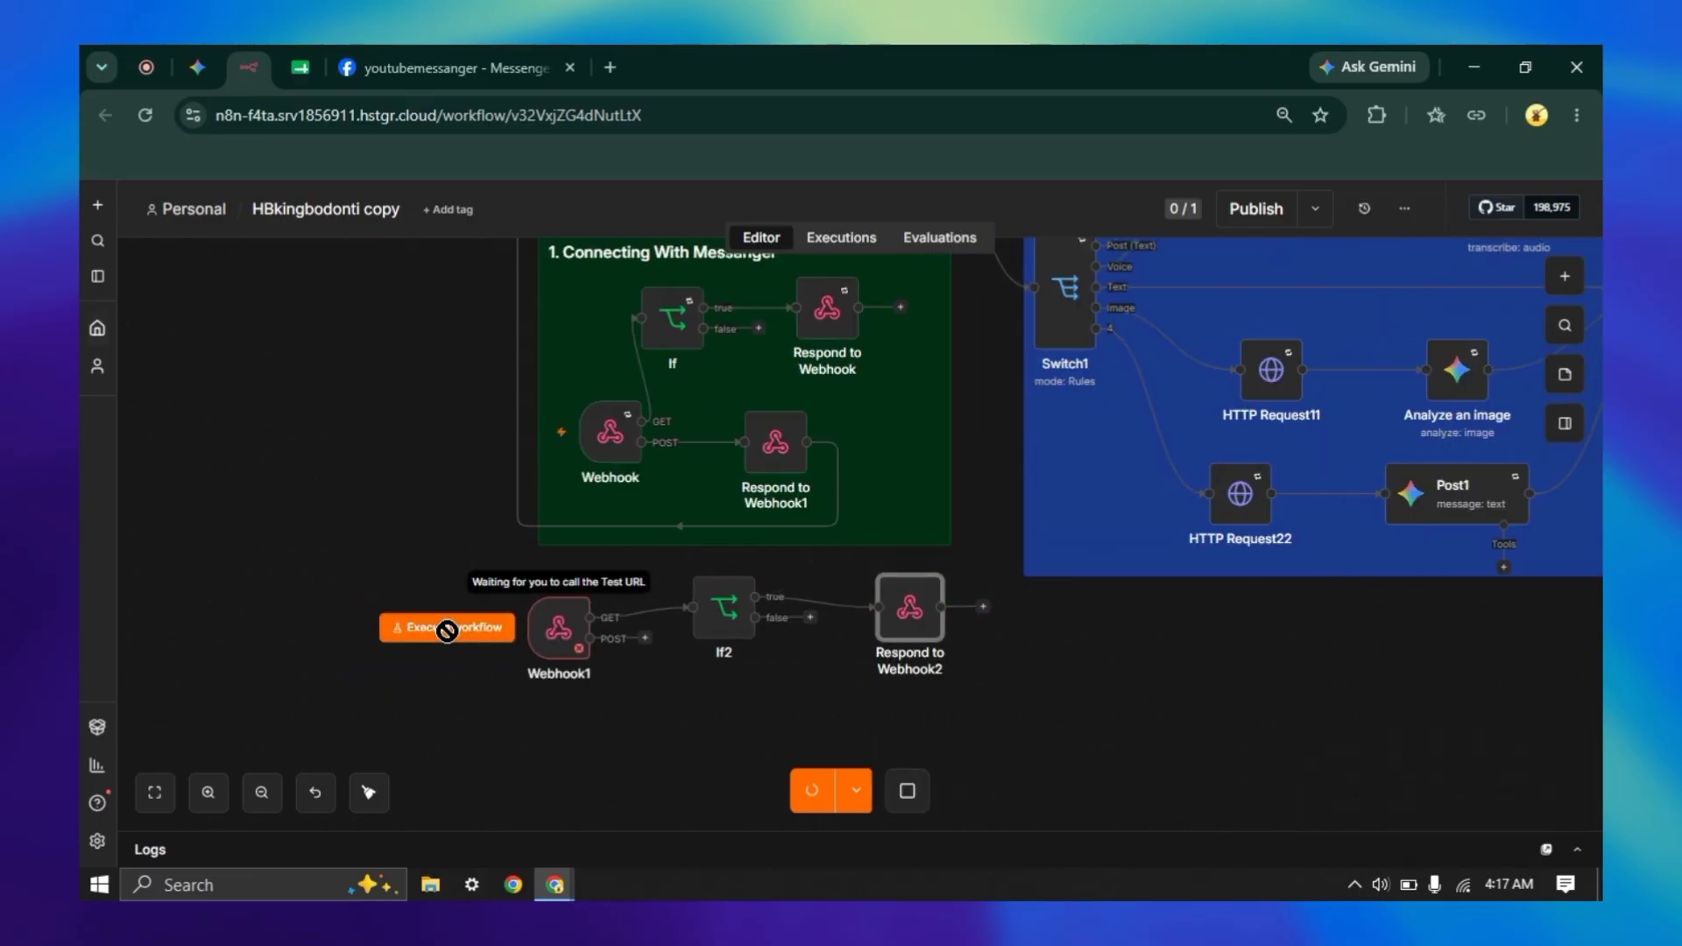
click(434, 70)
scroll(1364, 530, down, 2)
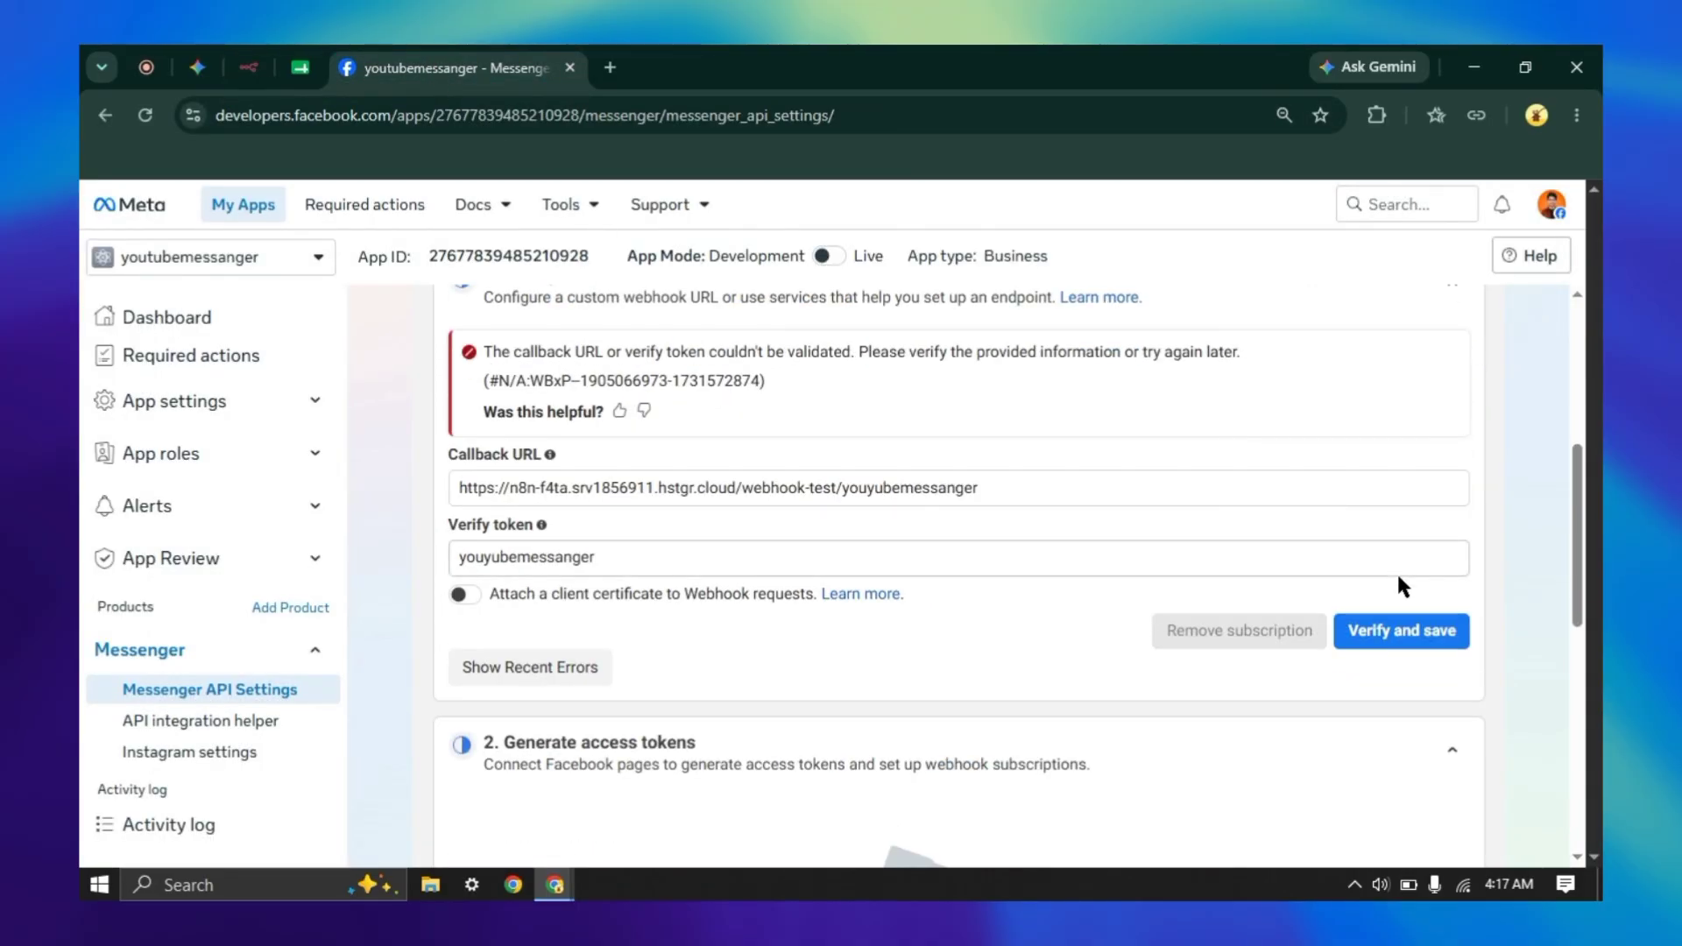
click(1402, 628)
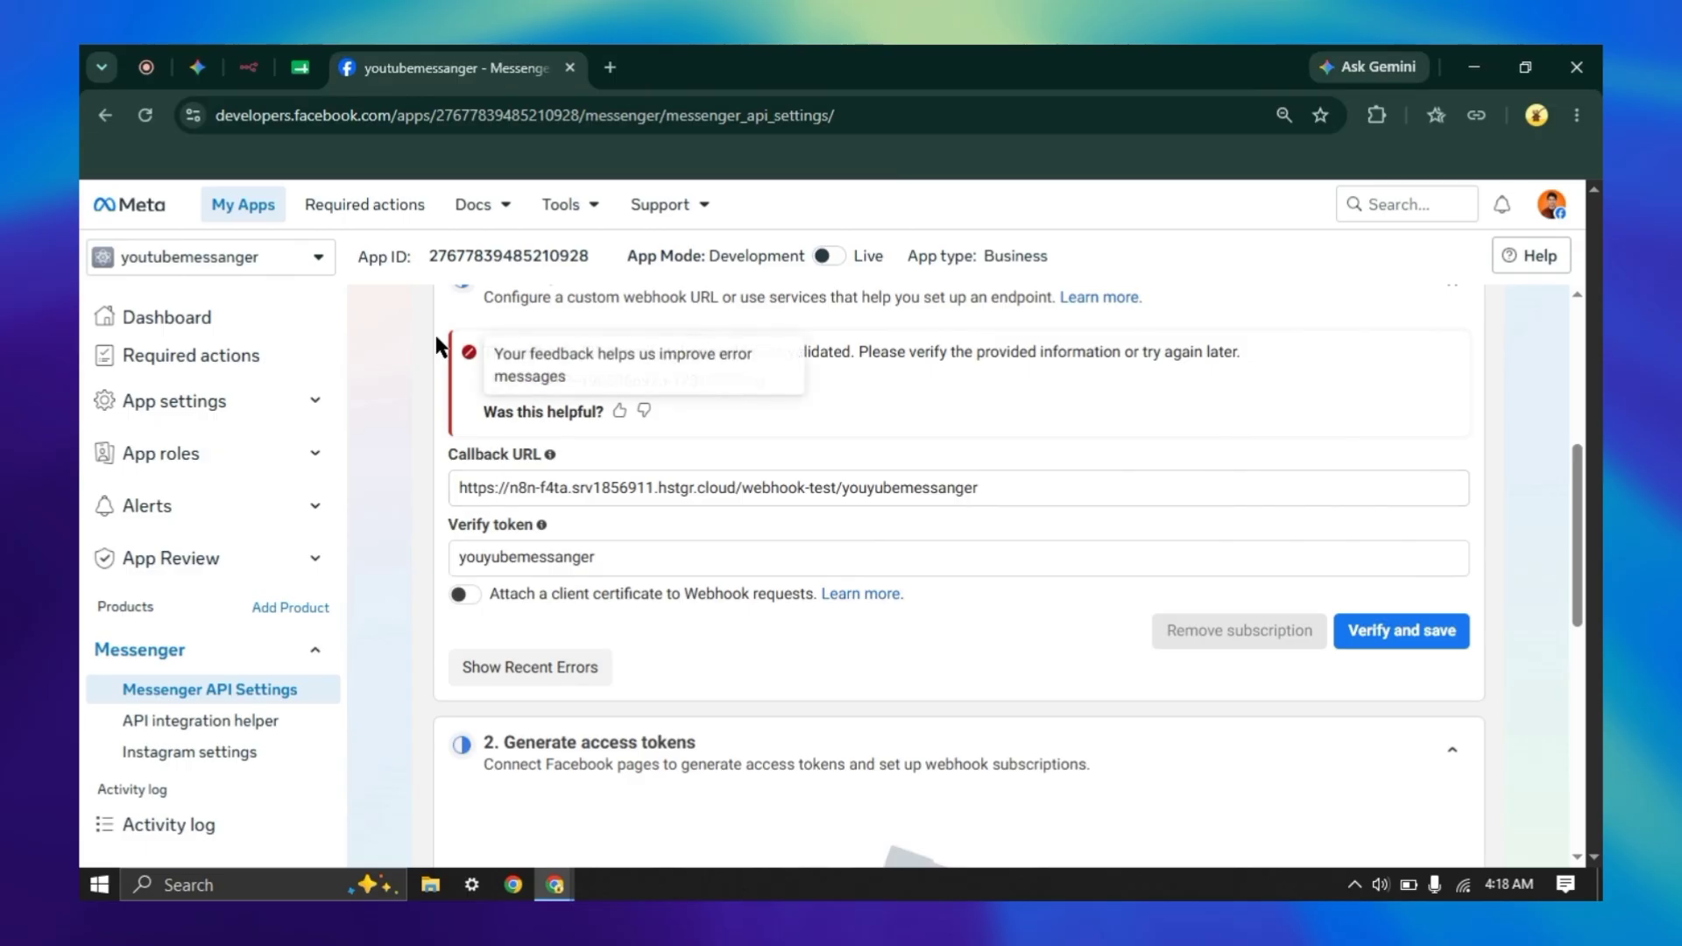
click(250, 70)
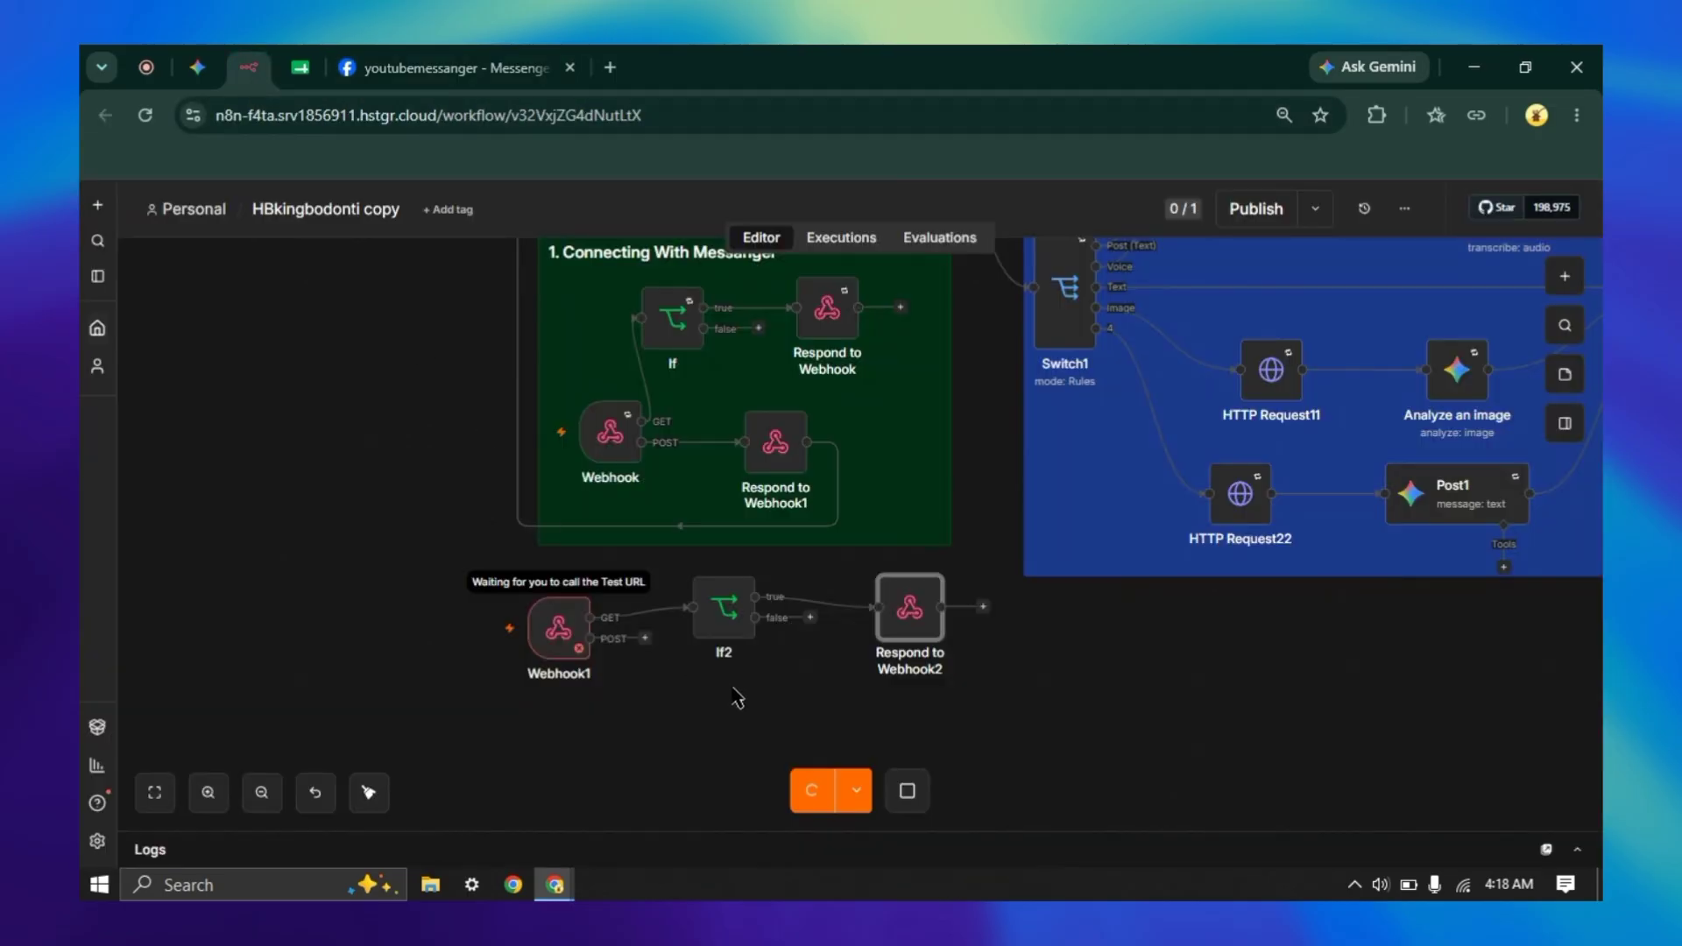
drag(743, 702, 685, 690)
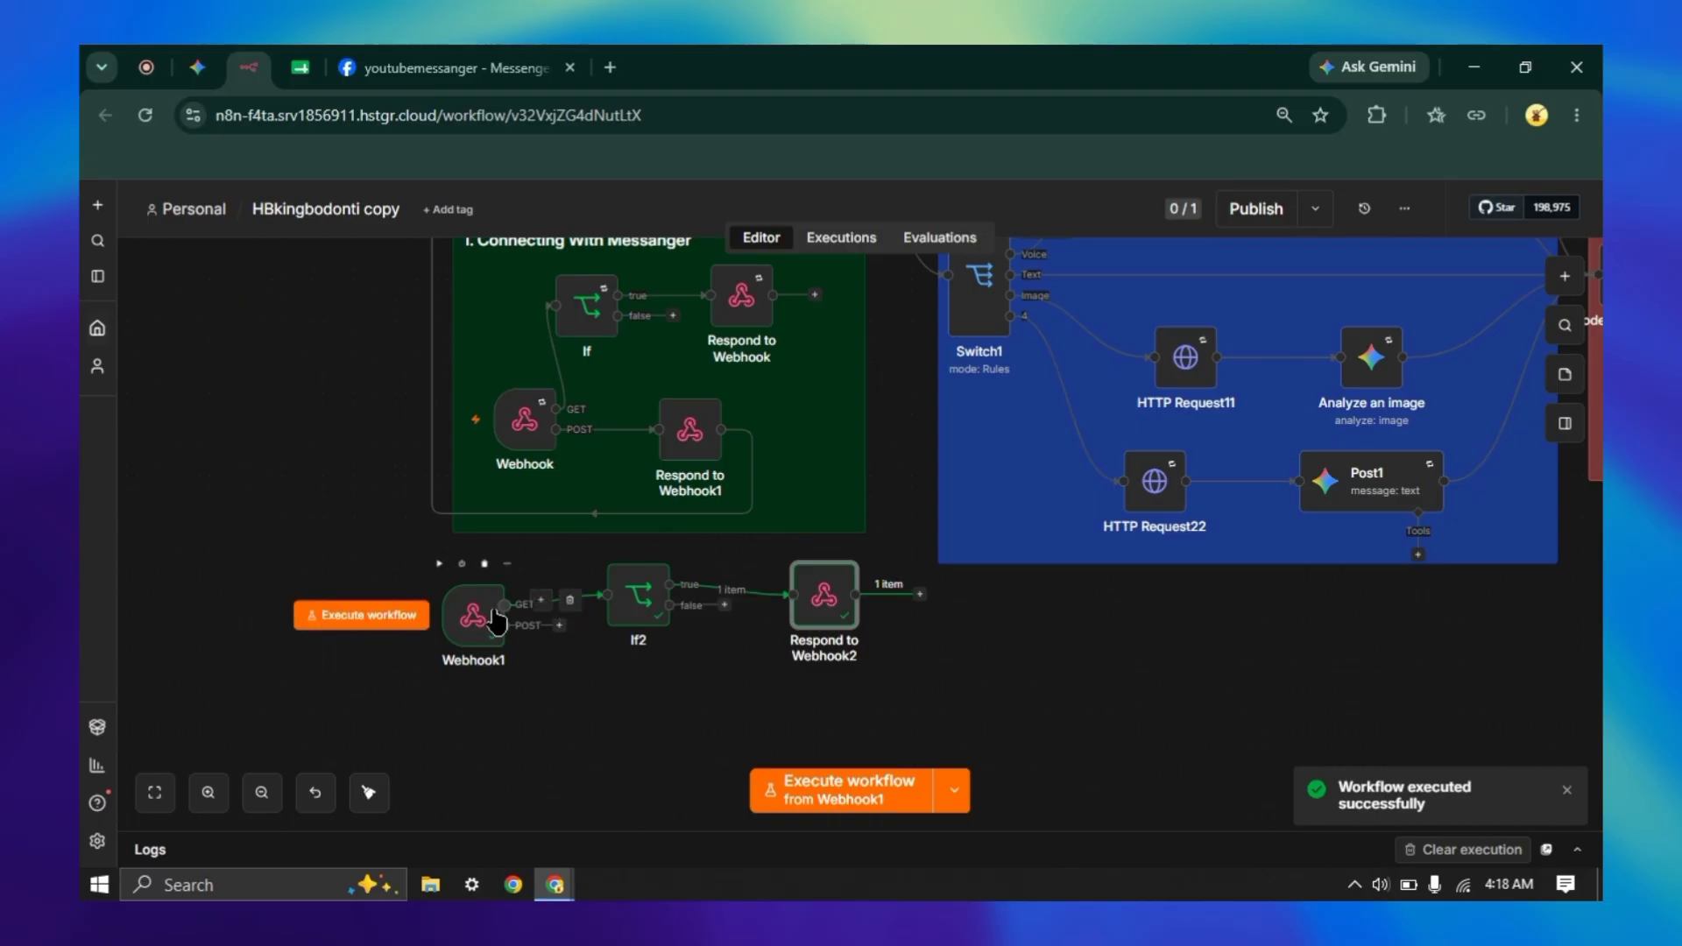
- Make If2's first condition check that hub.mode equals subscribe
double_click(649, 603)
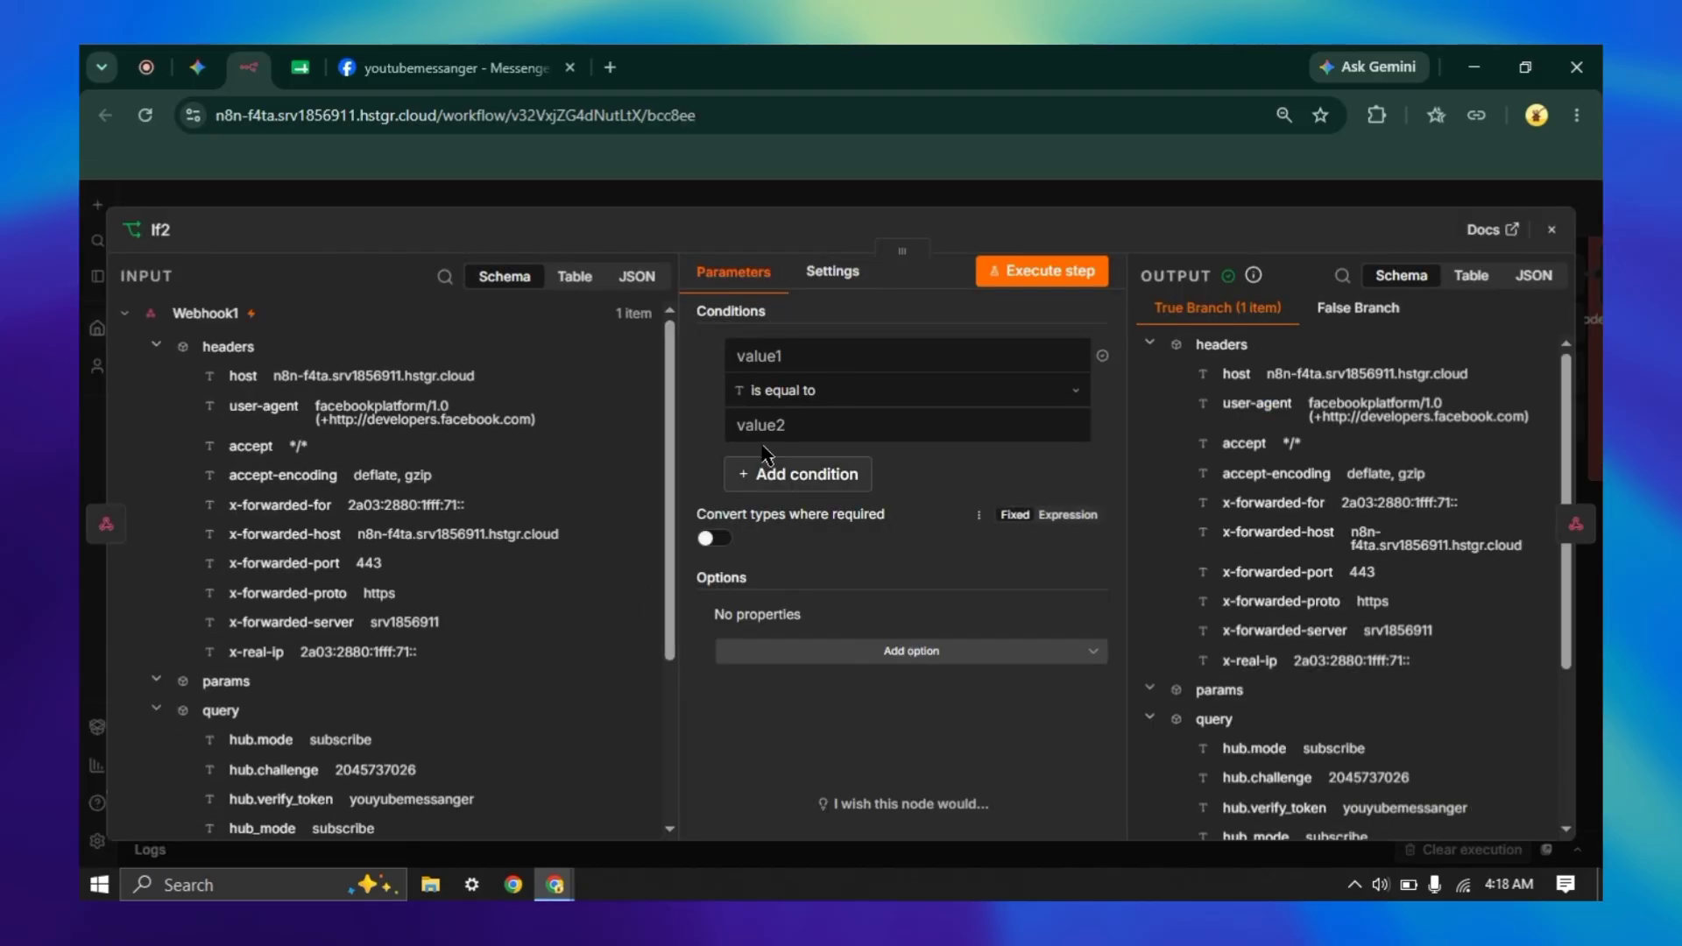
click(746, 364)
scroll(562, 433, down, 3)
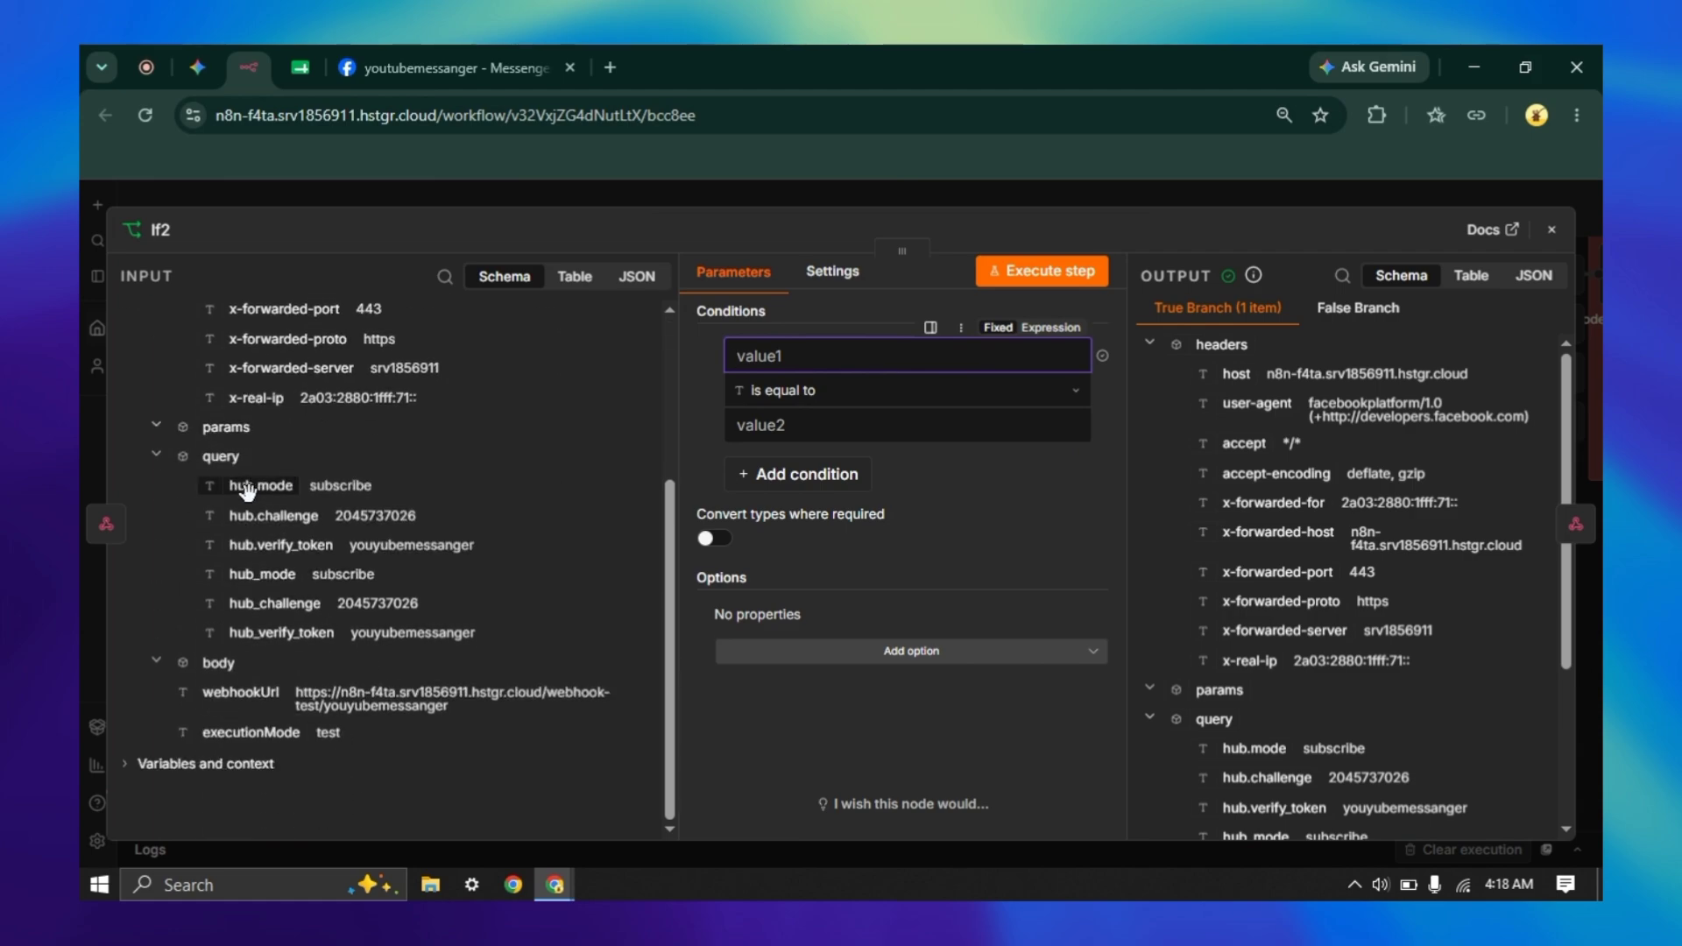
drag(246, 488, 798, 352)
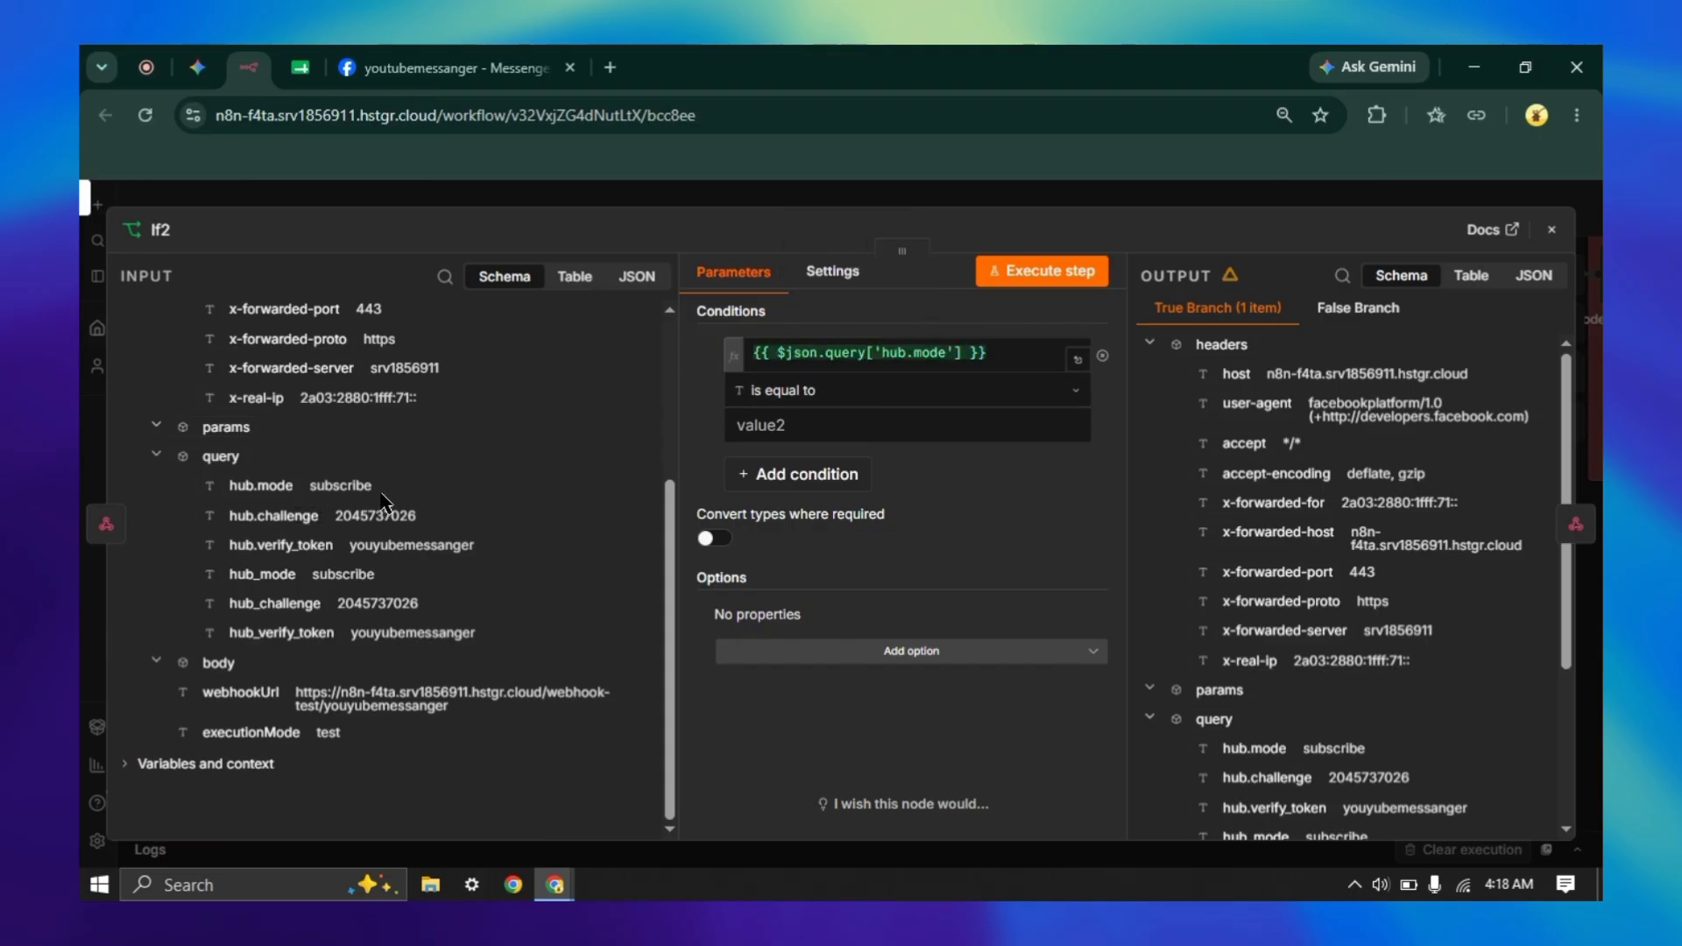
drag(382, 489, 309, 489)
drag(763, 418, 766, 416)
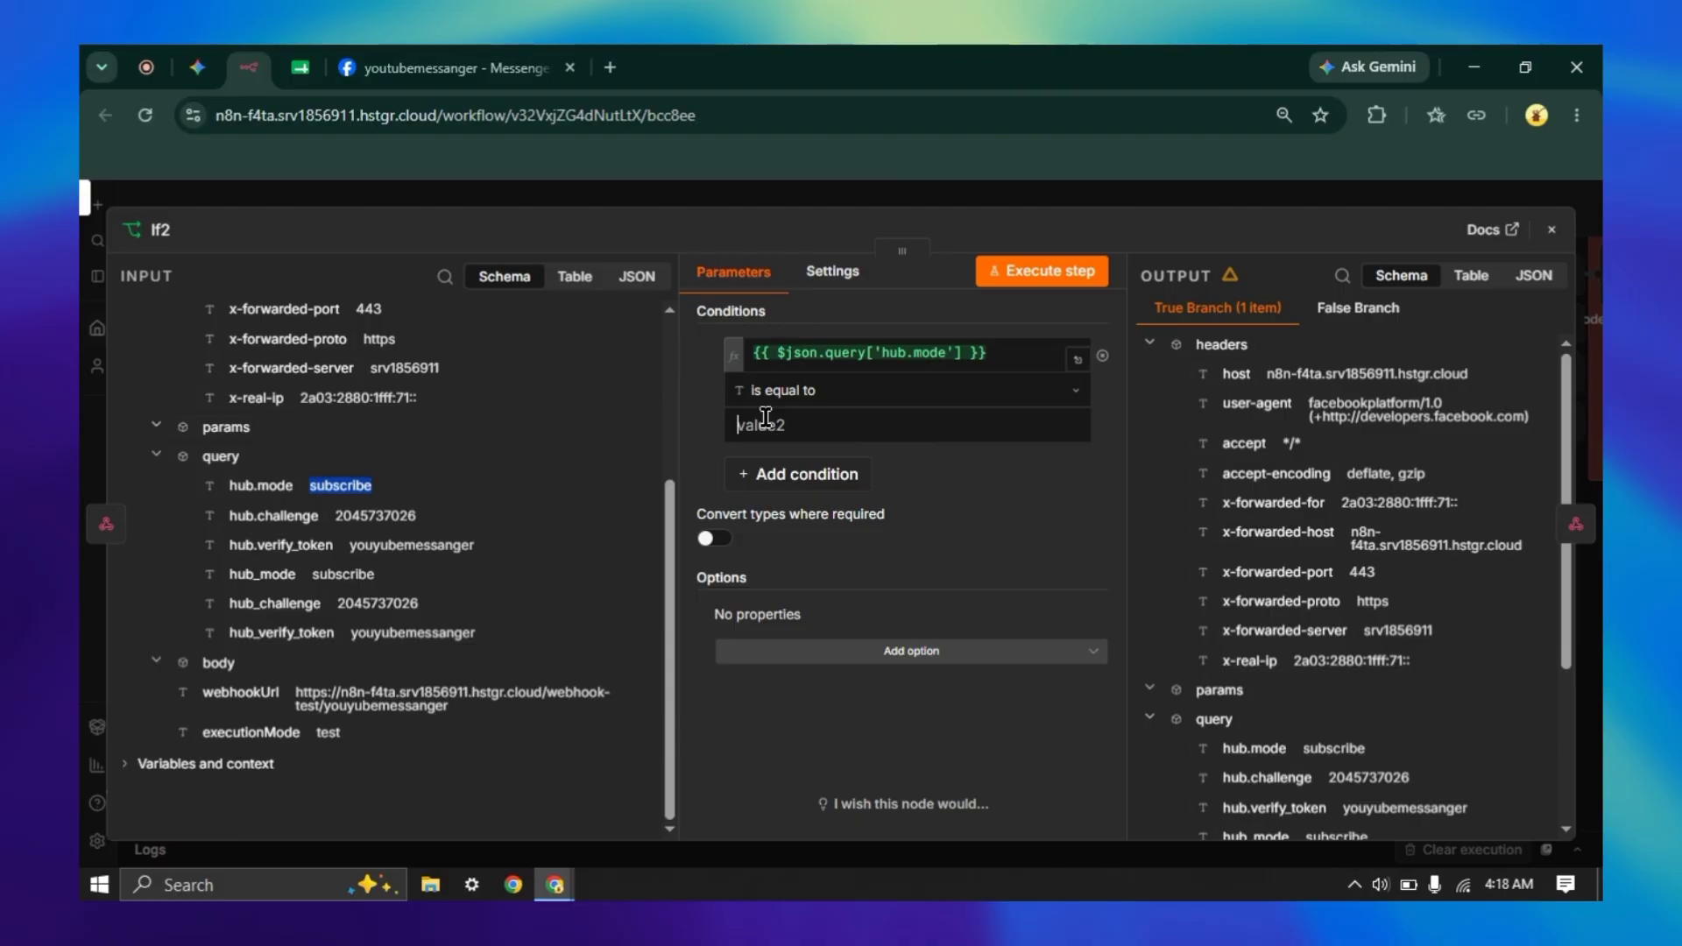
- Add a second If2 condition requiring hub.verify_token to equal the verify token, and test it
click(789, 478)
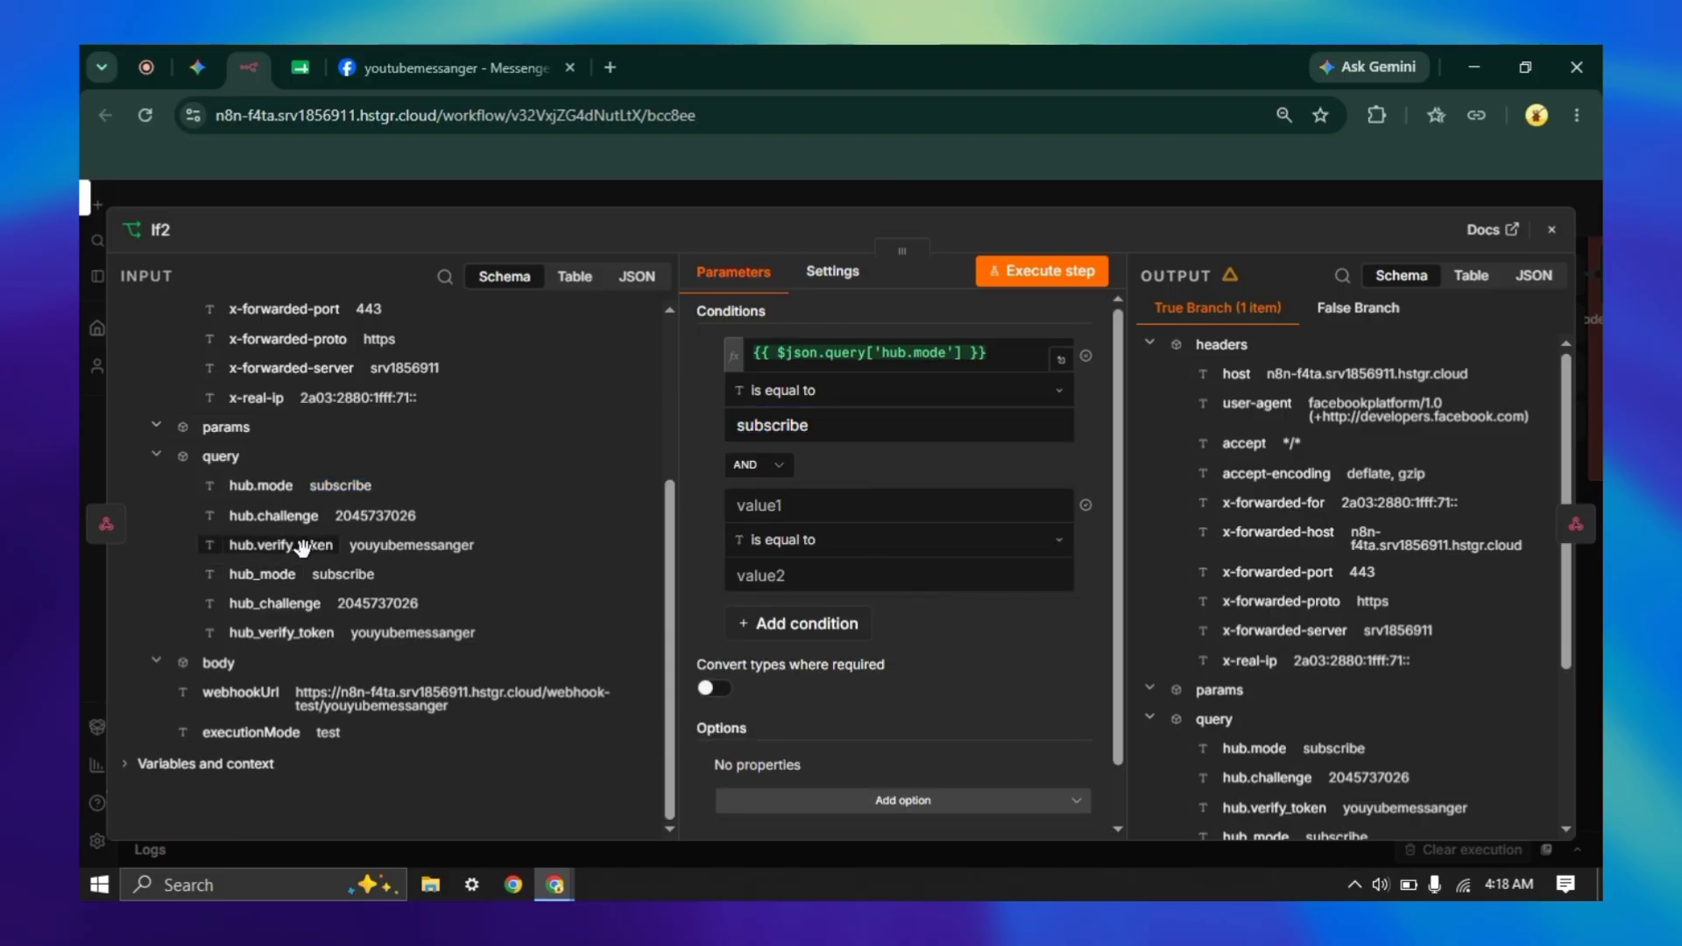
drag(263, 545, 771, 505)
drag(482, 545, 350, 541)
drag(611, 545, 740, 575)
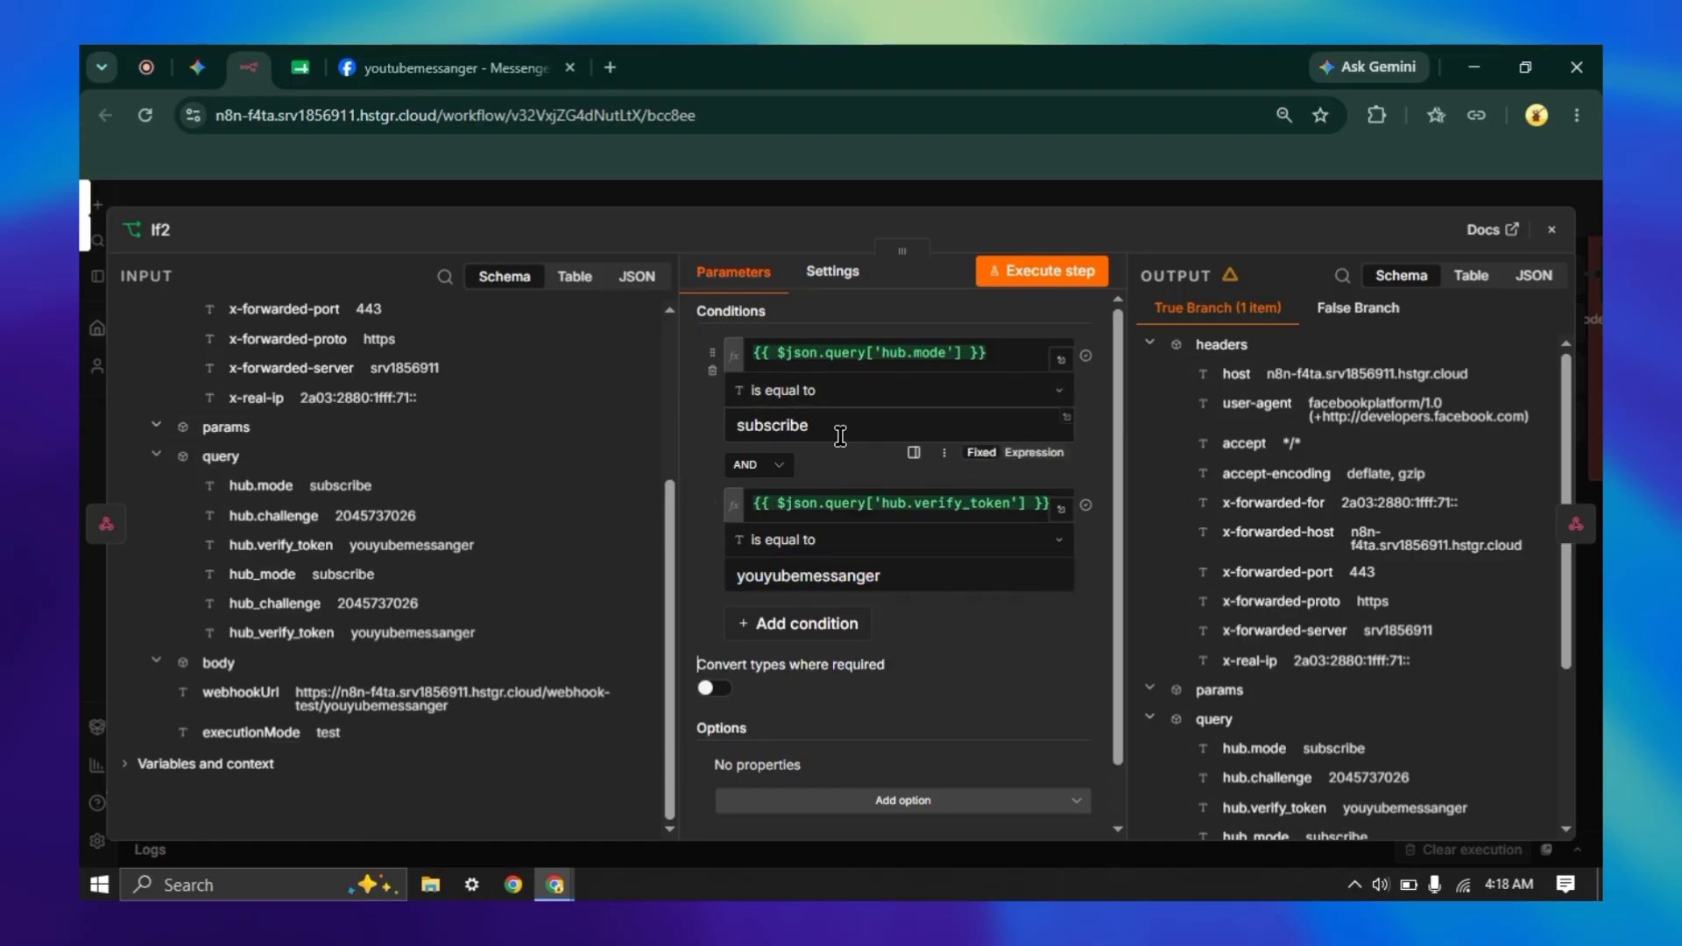
click(1041, 275)
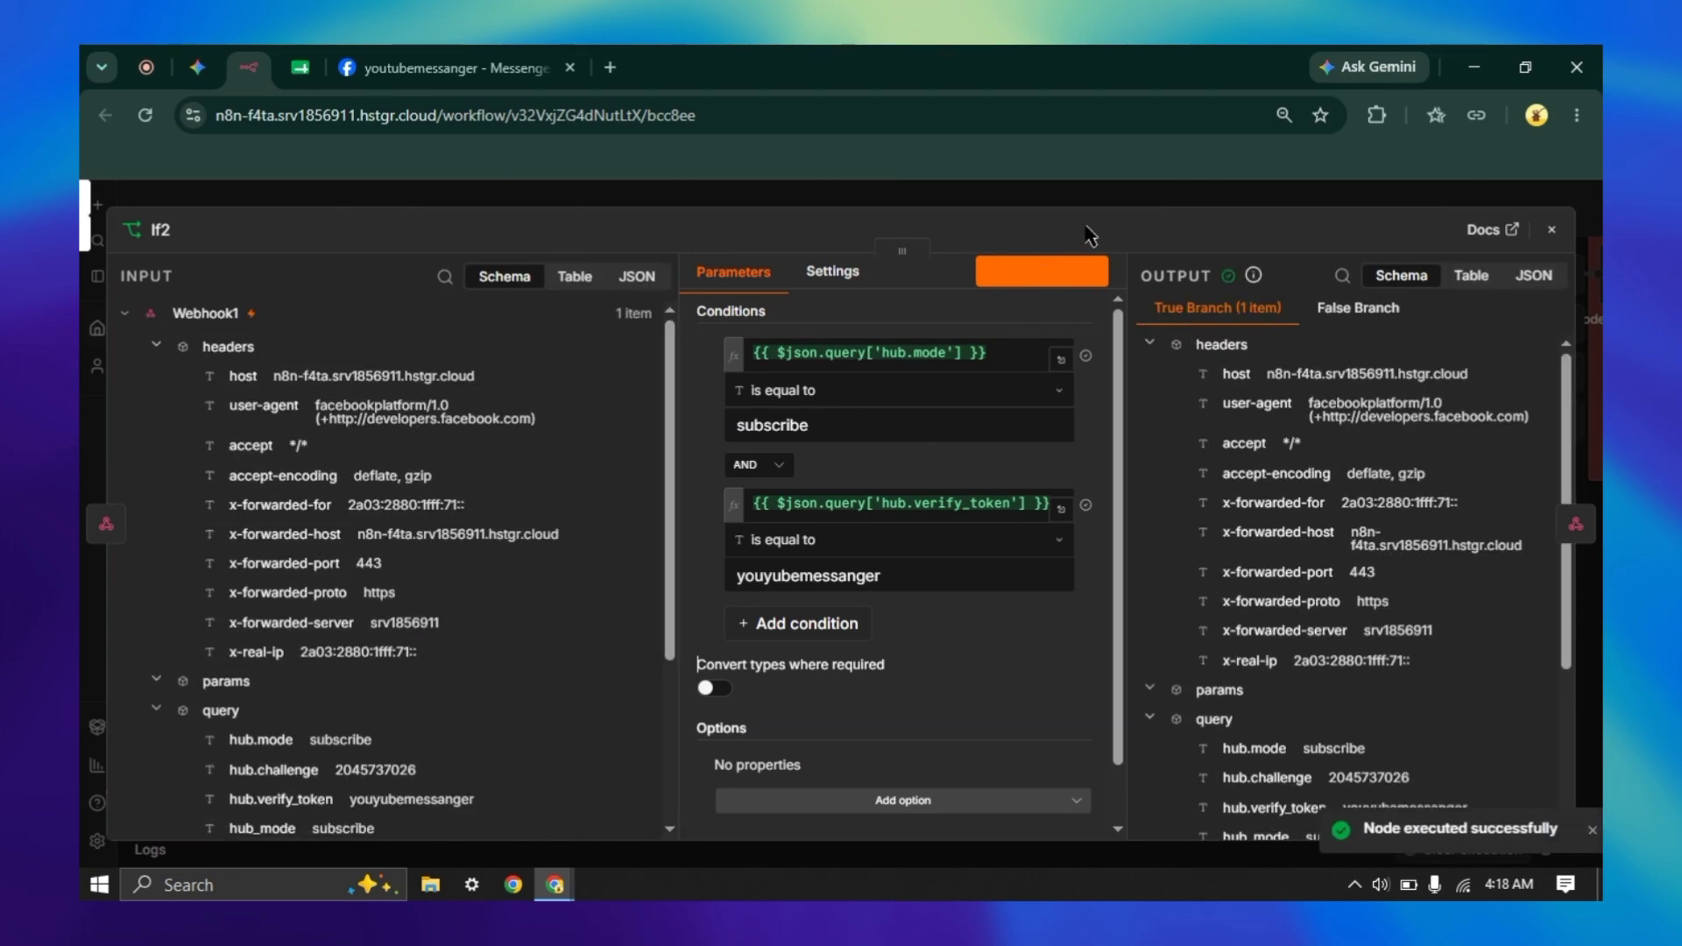
key(Escape)
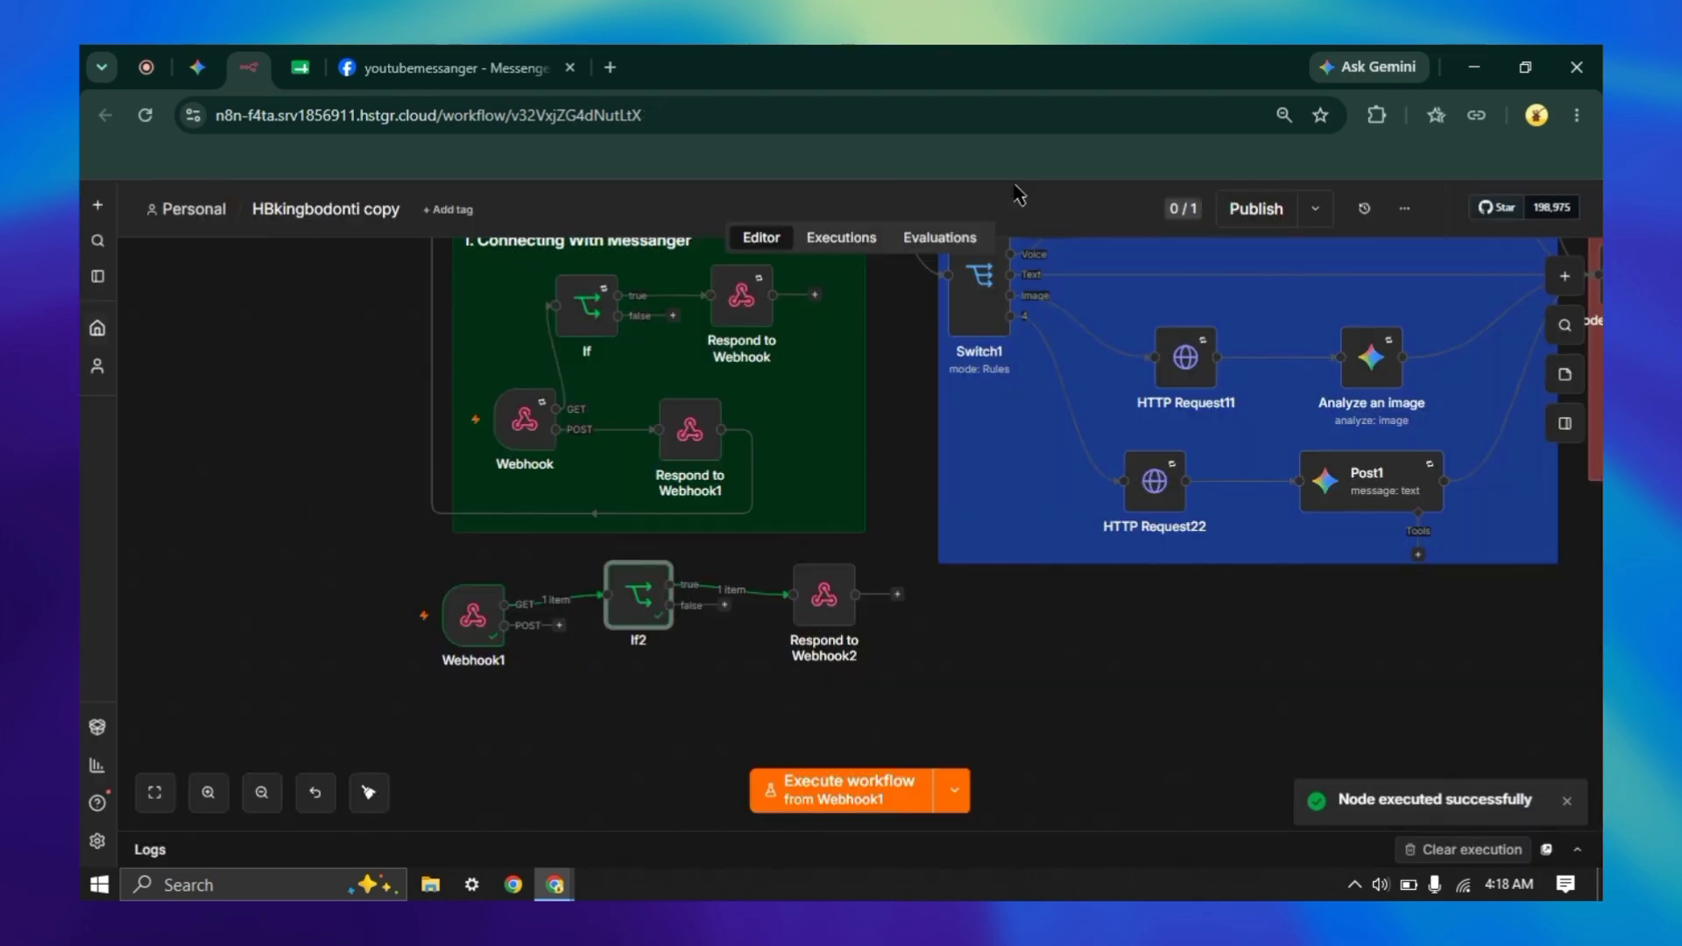
- Make Respond to Webhook2 reply with Text whose body is {{ $json.query['hub.challenge'] }}
double_click(827, 605)
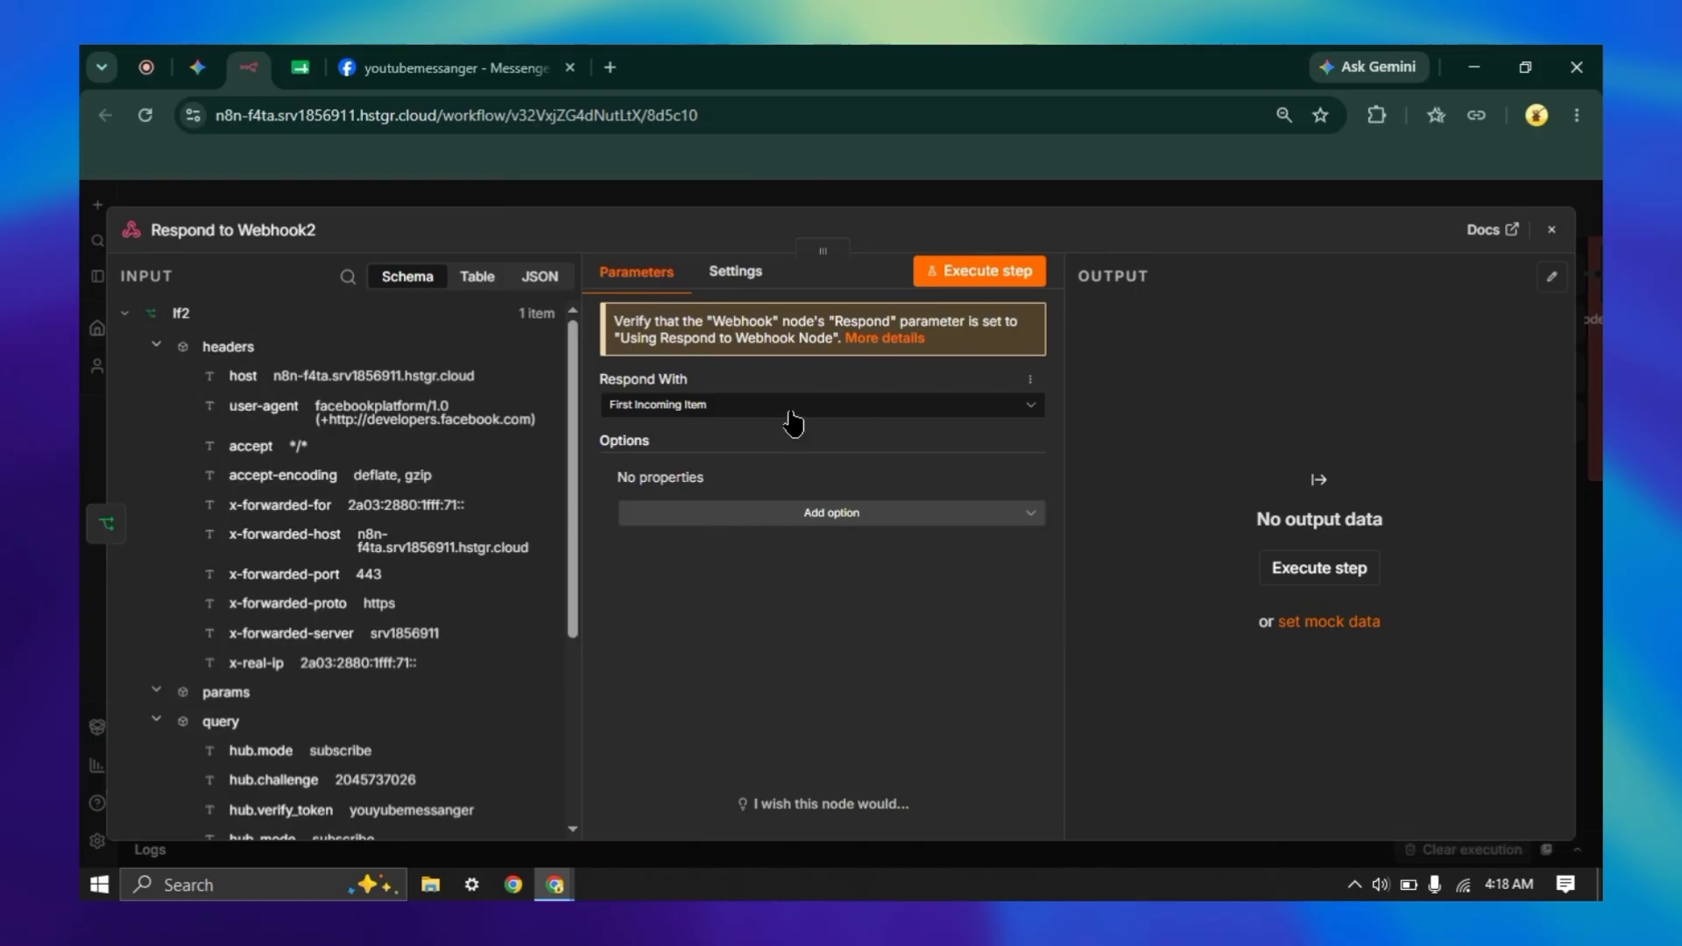
click(705, 405)
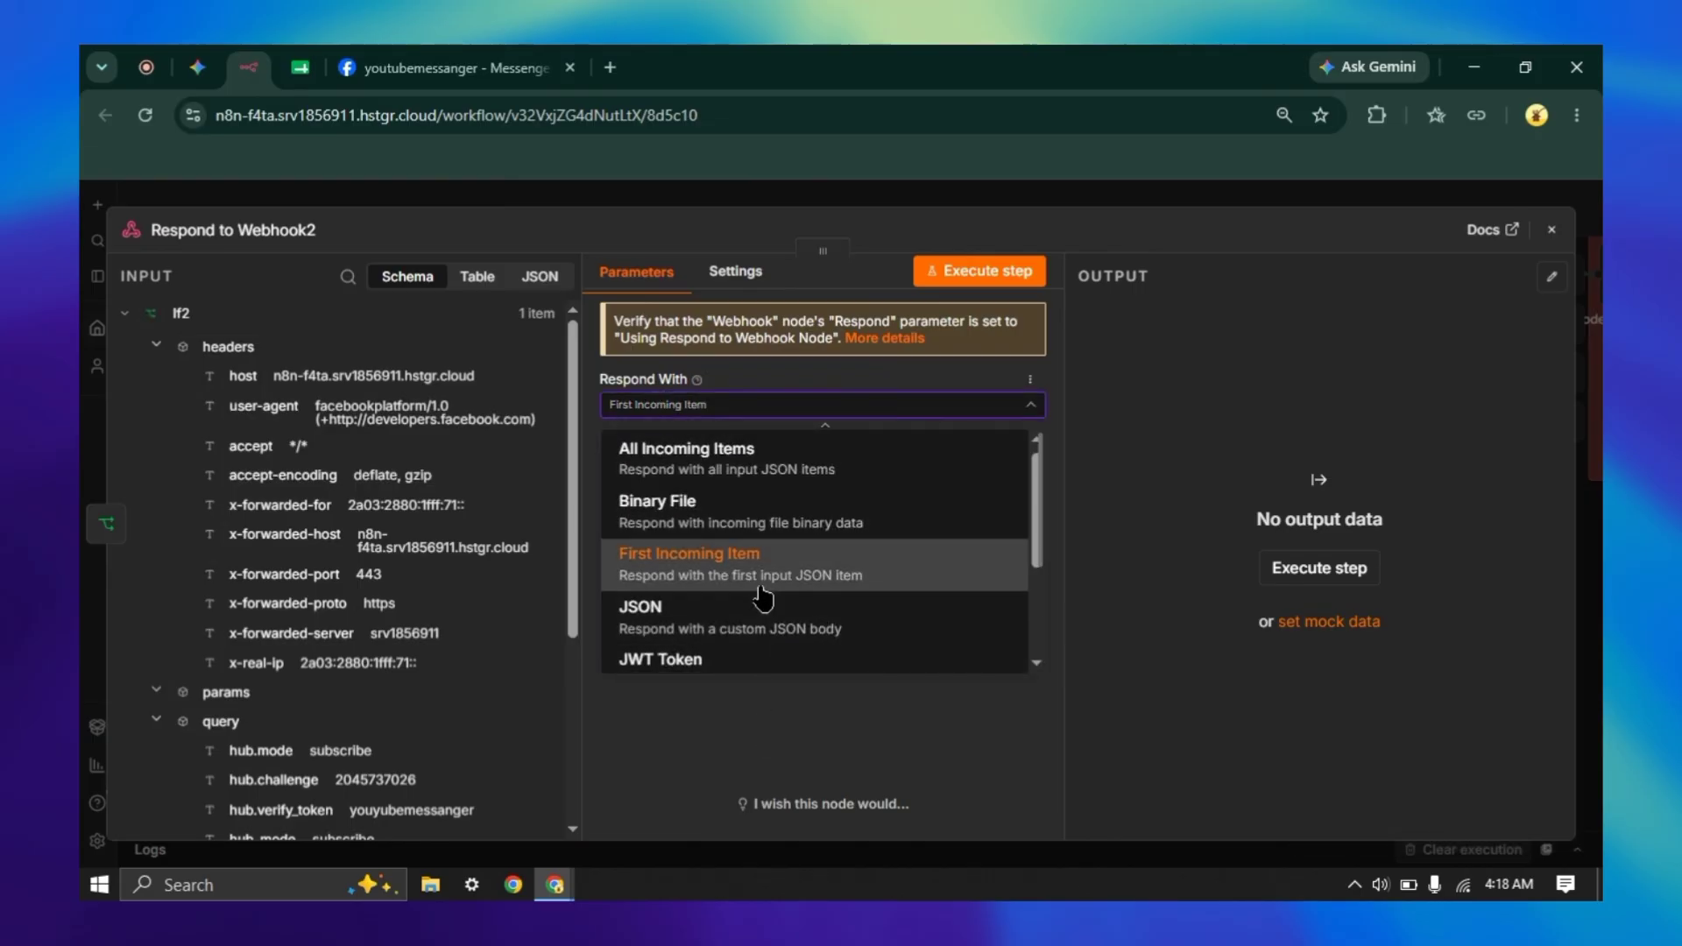
scroll(749, 614, down, 2)
click(738, 641)
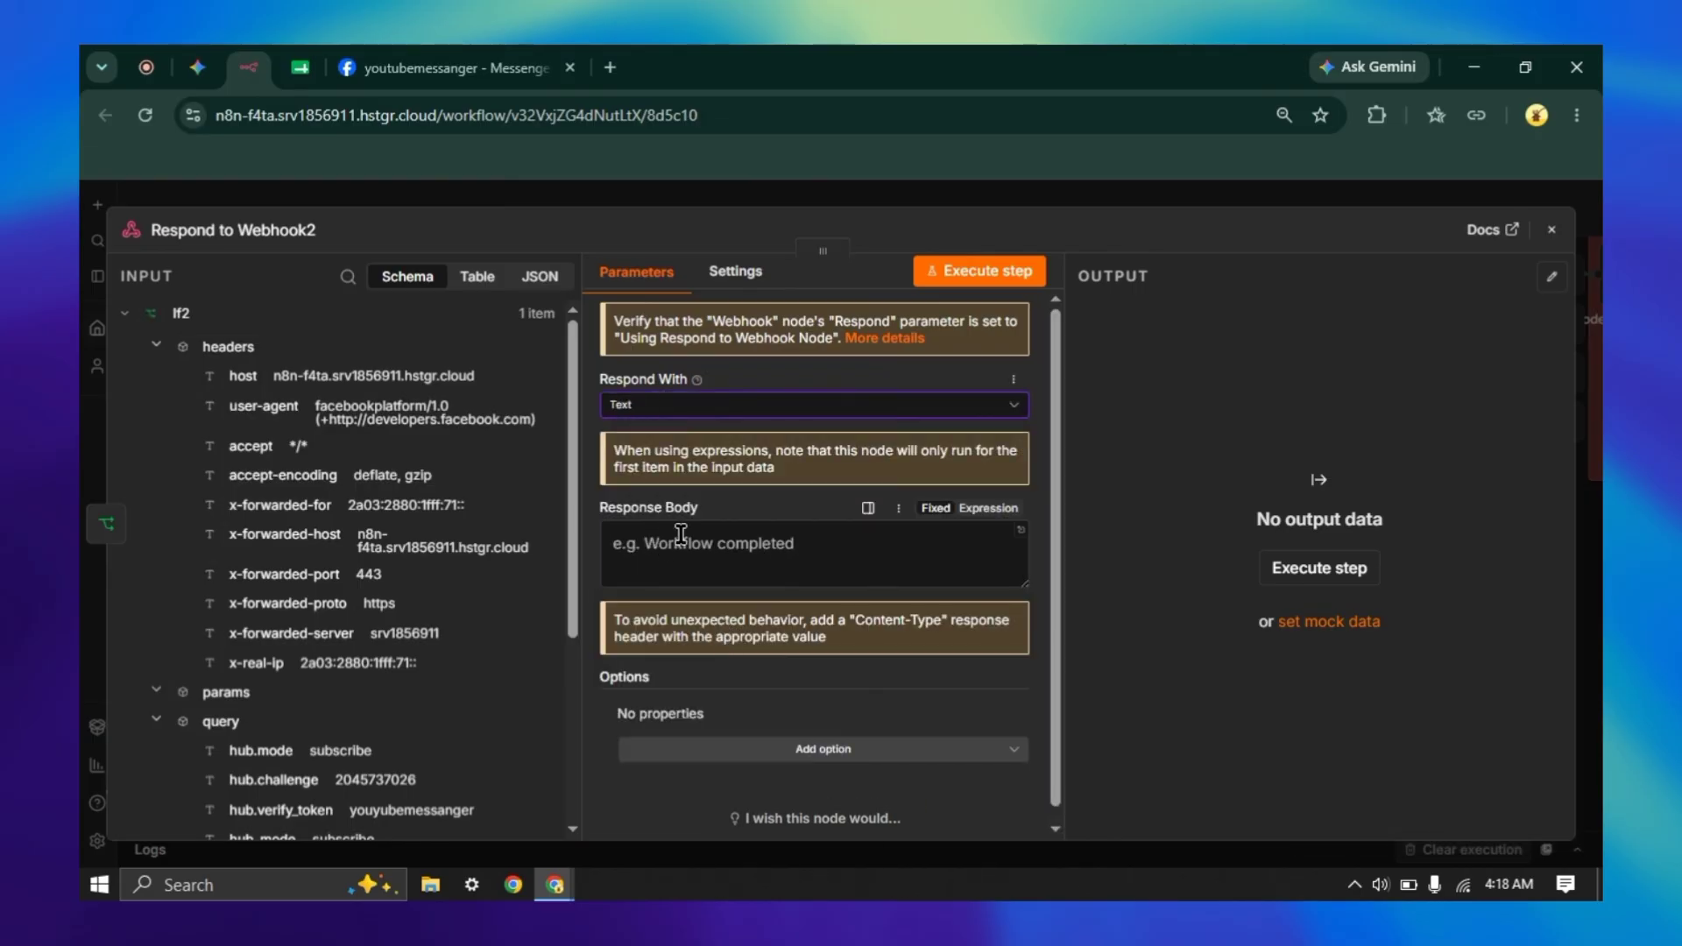
click(692, 536)
scroll(412, 581, down, 4)
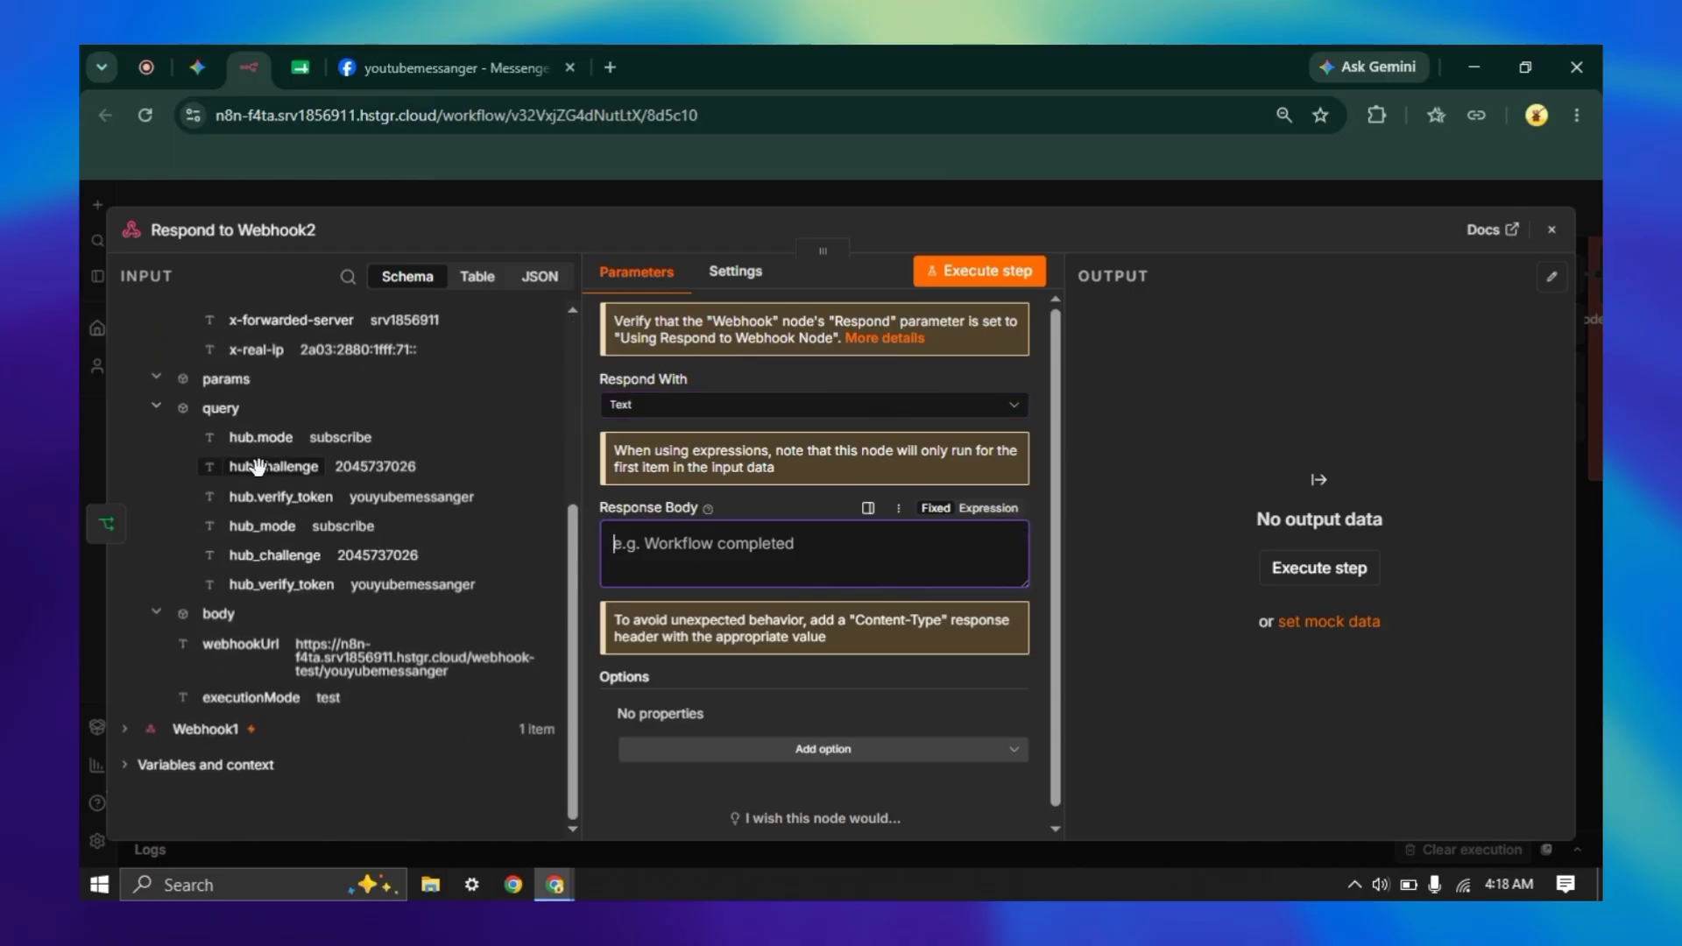
drag(257, 467, 677, 534)
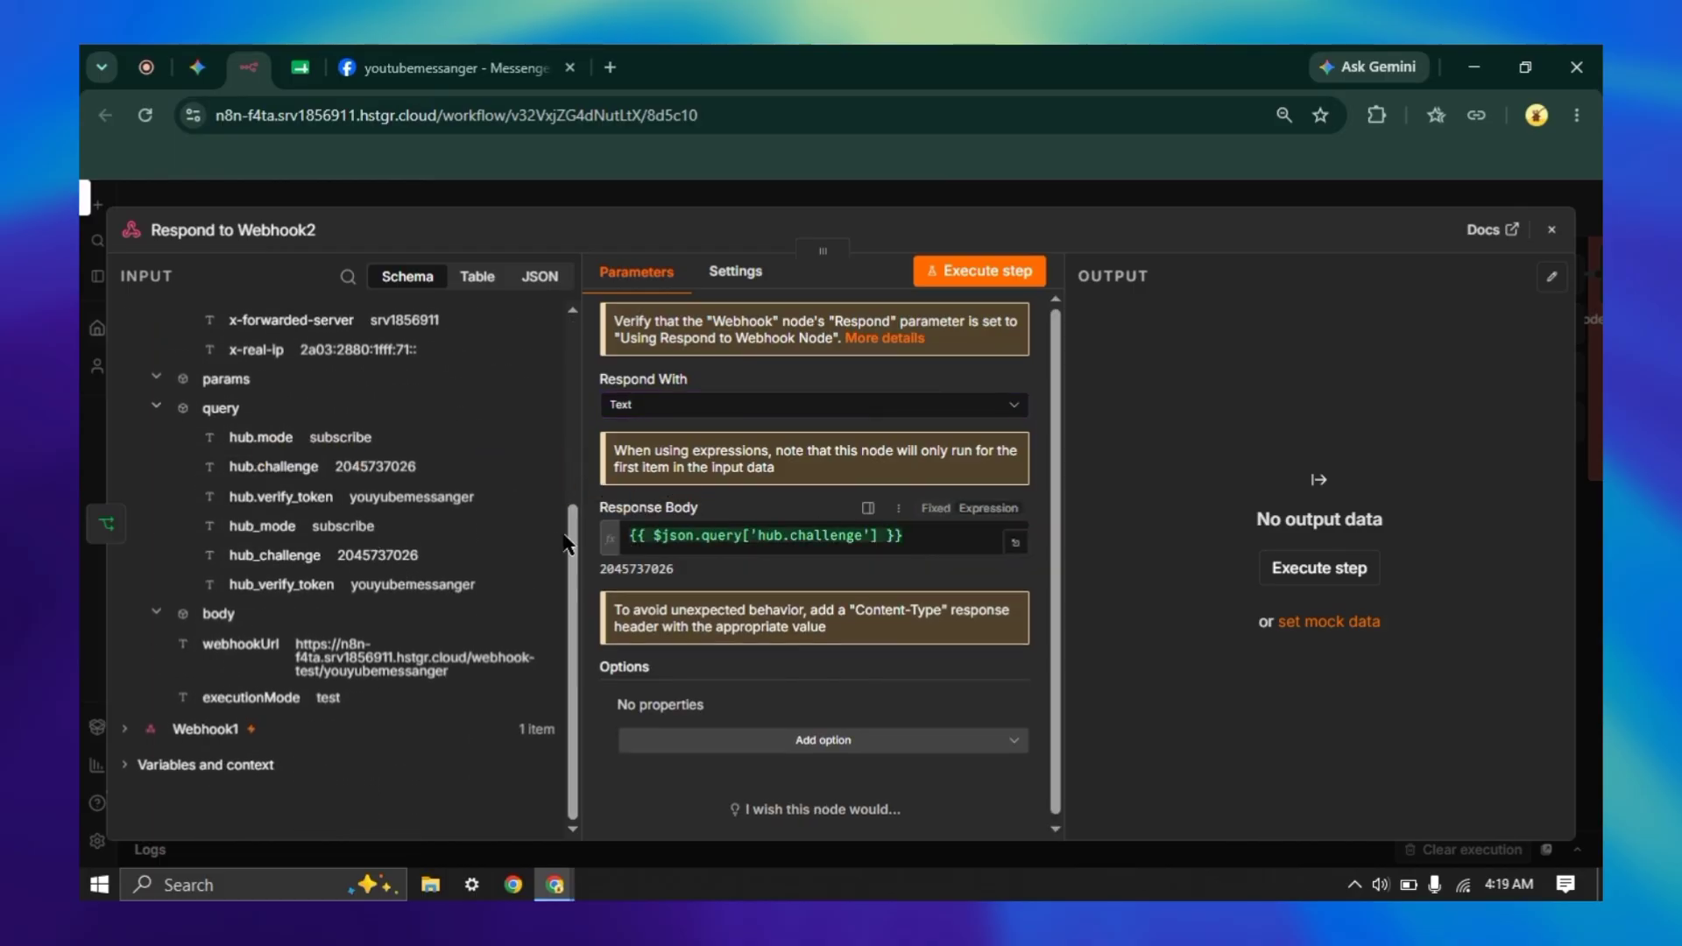
click(725, 199)
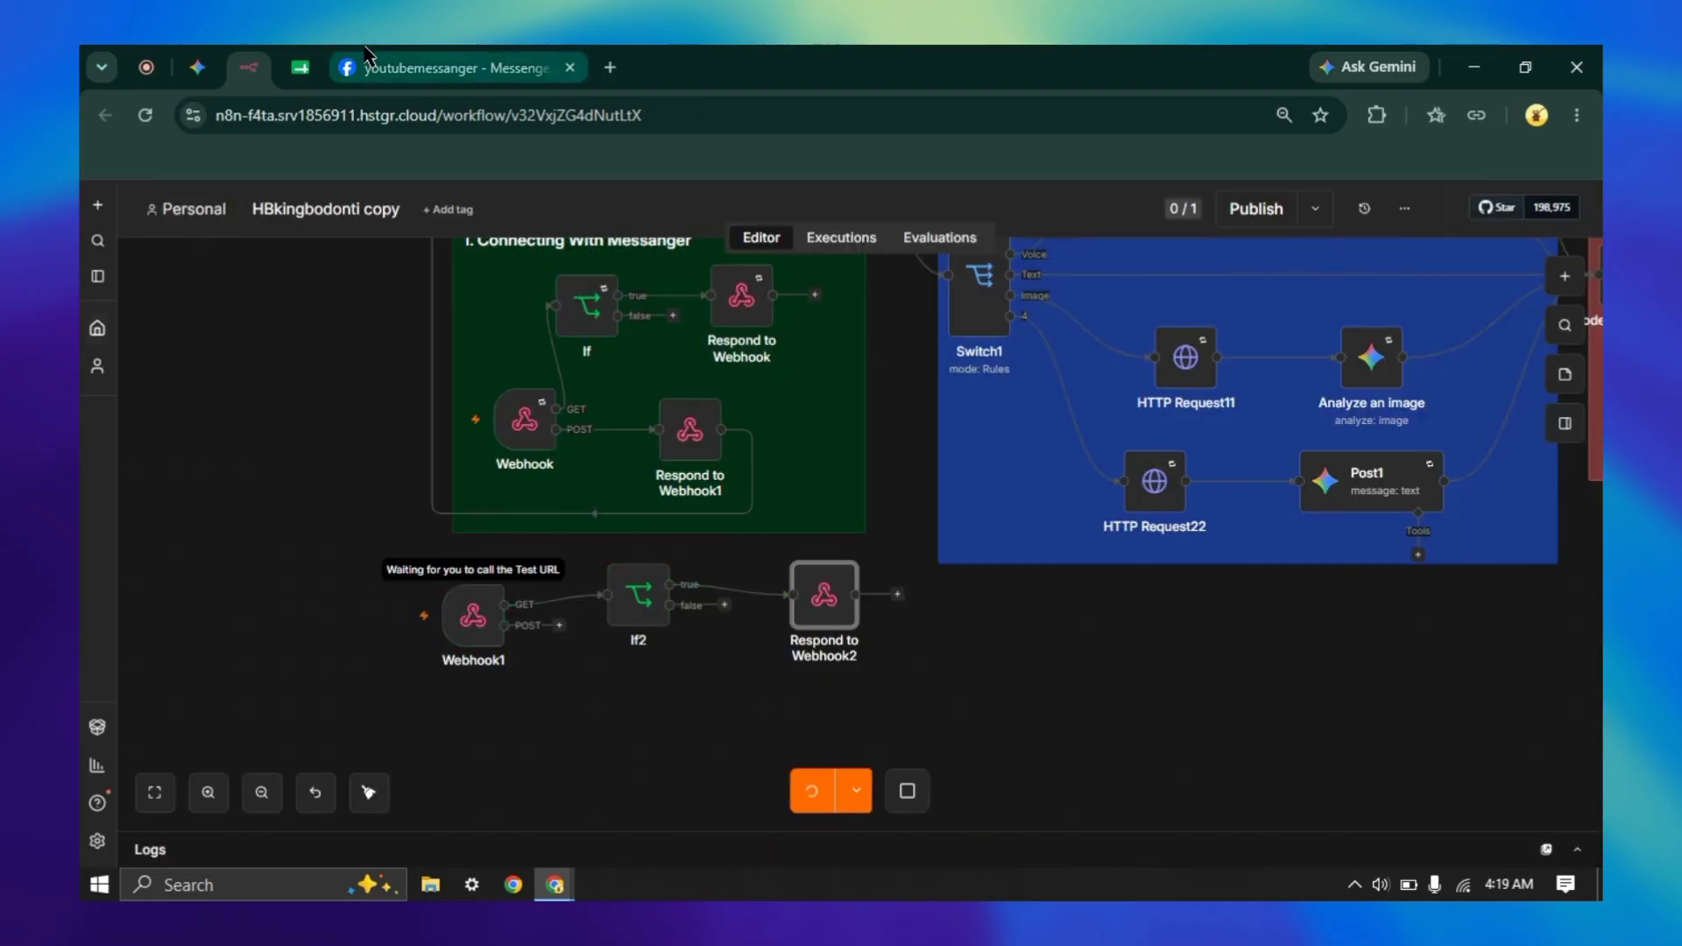
- Re-verify the callback in Meta's Messenger settings and confirm the n8n run passed through Respond to Webhook2
click(442, 68)
click(1414, 631)
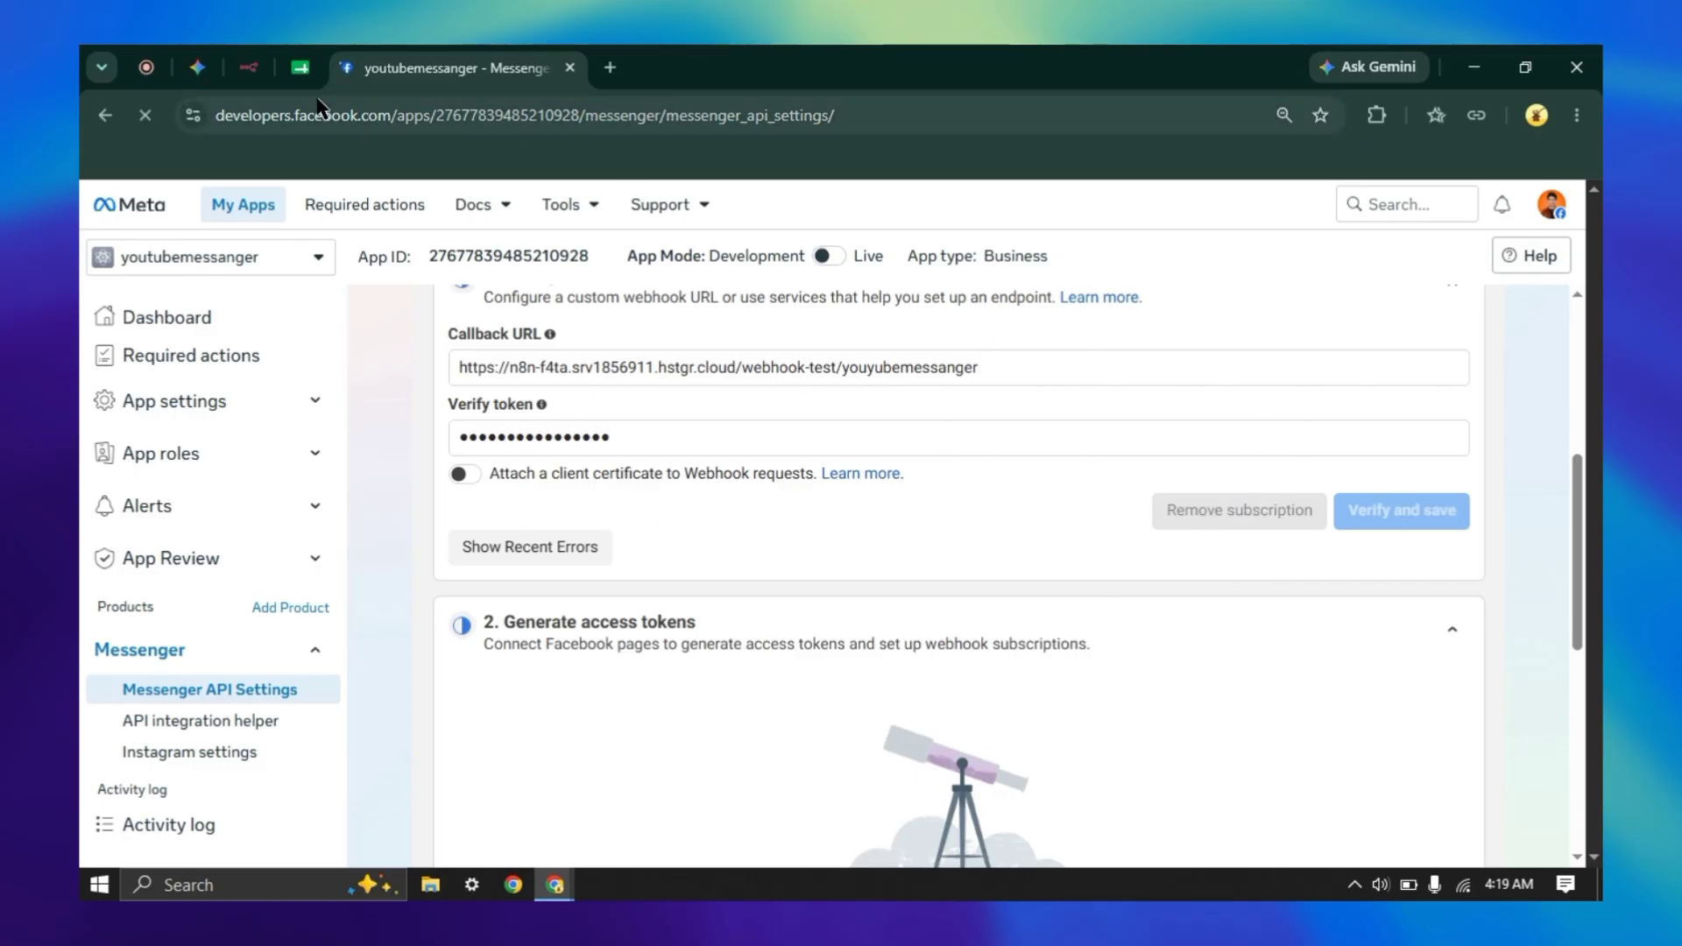
click(248, 67)
scroll(1079, 675, down, 1)
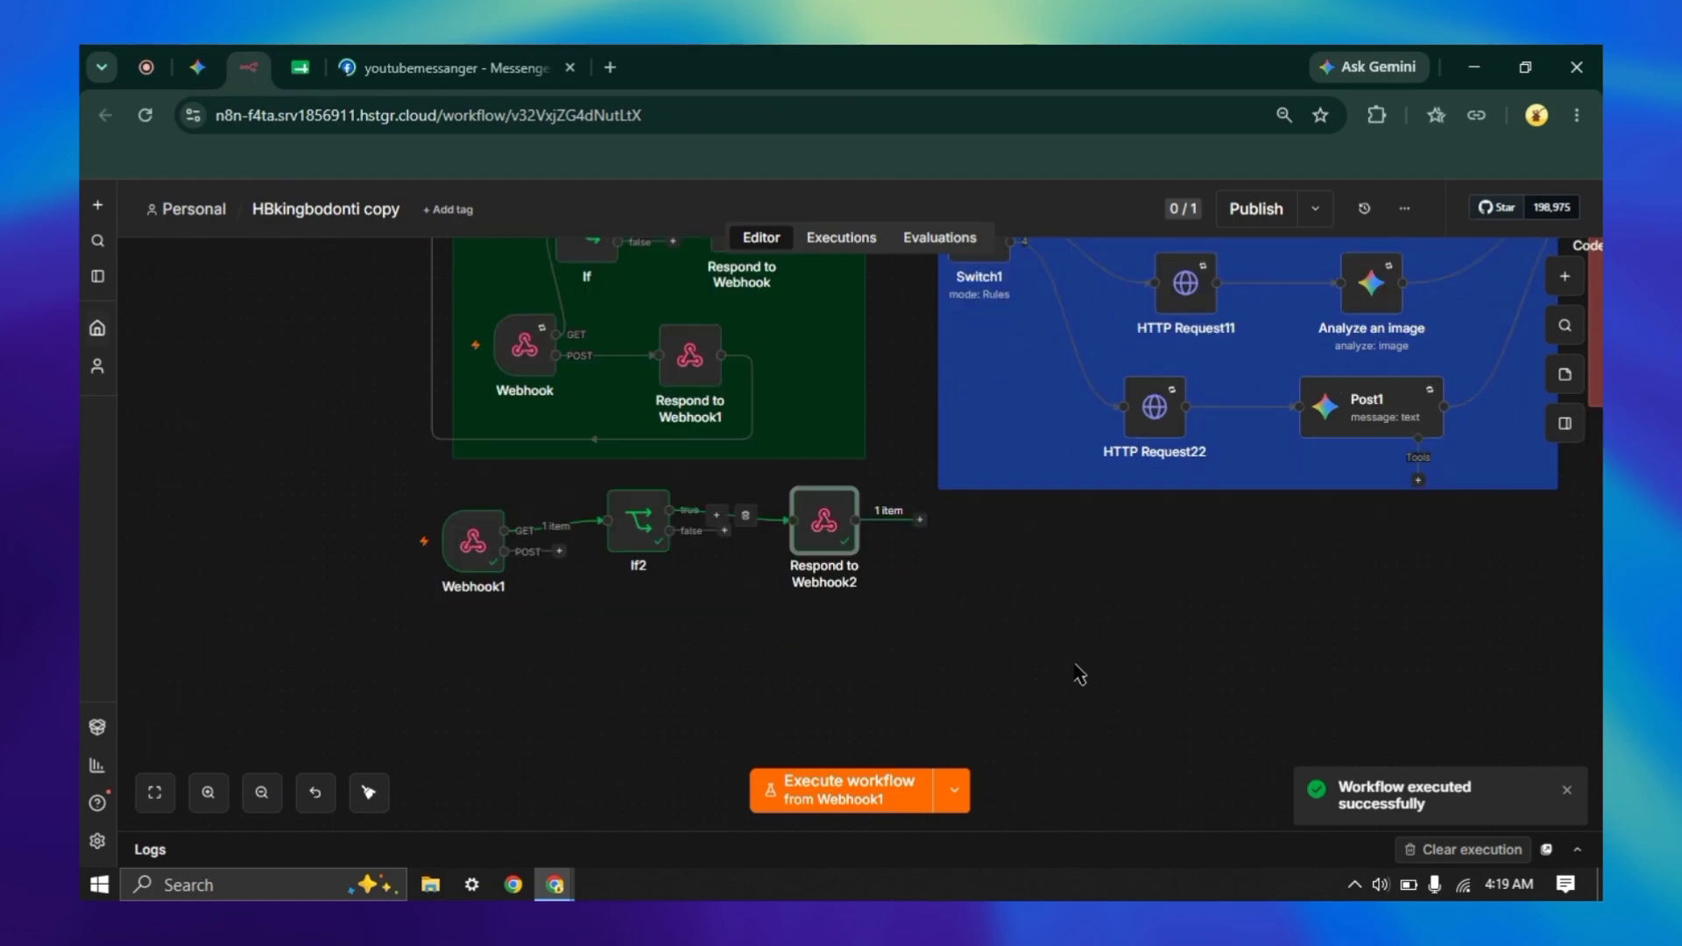
scroll(1079, 674, up, 1)
scroll(775, 512, up, 2)
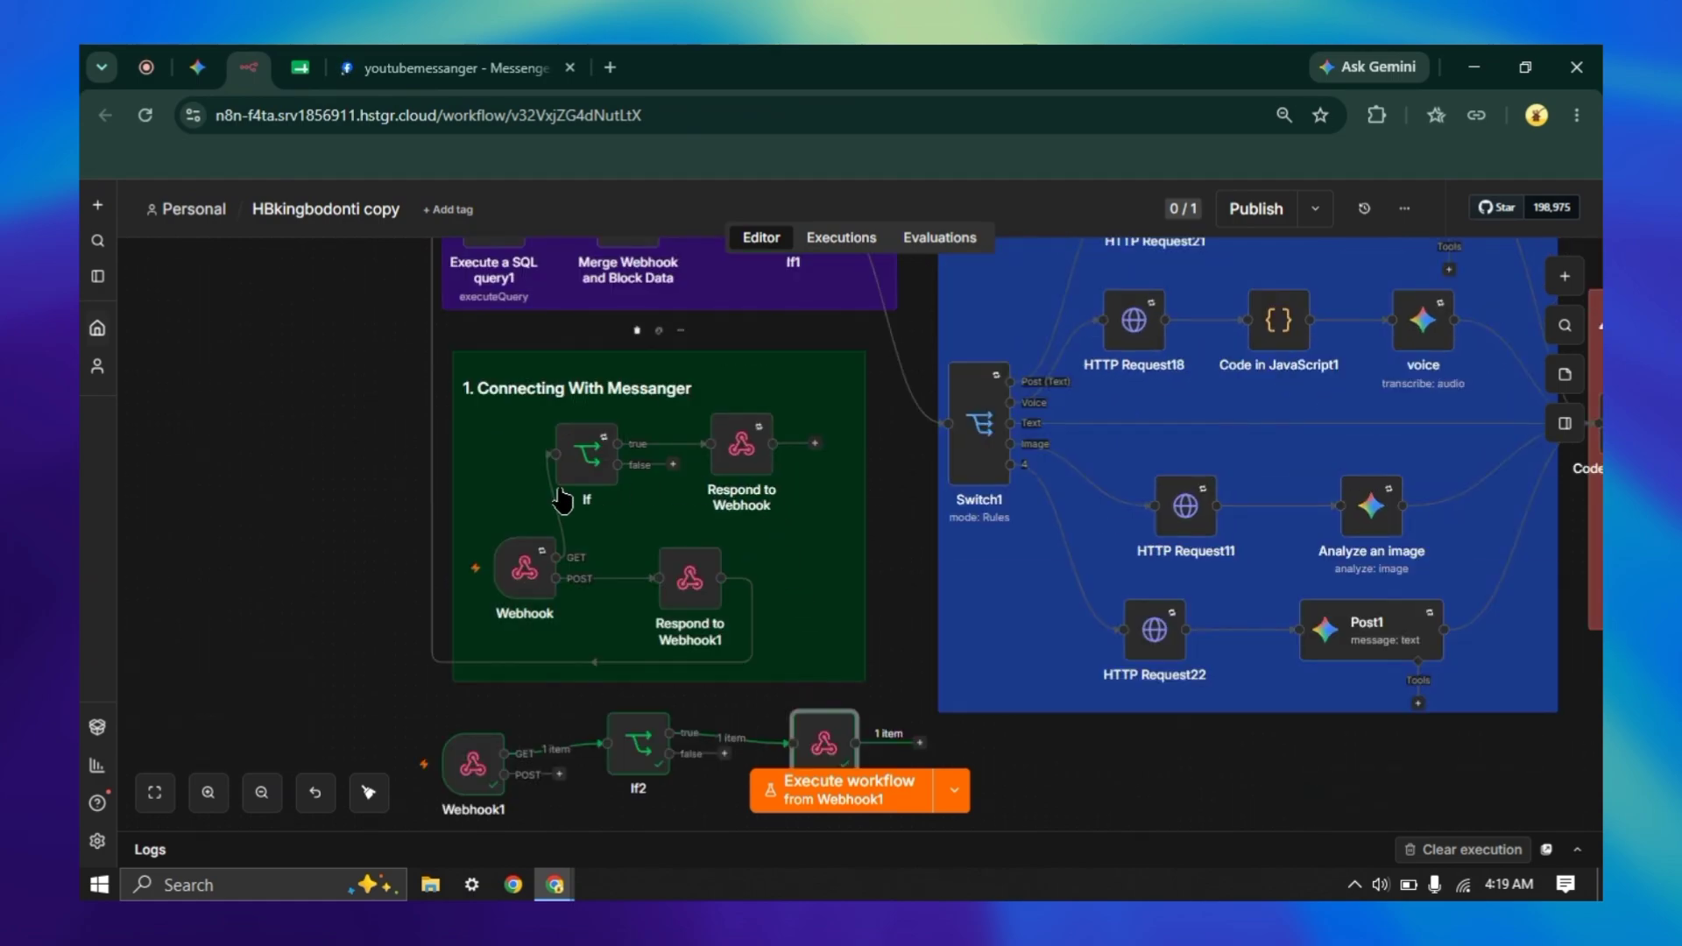
mouse_move(550, 569)
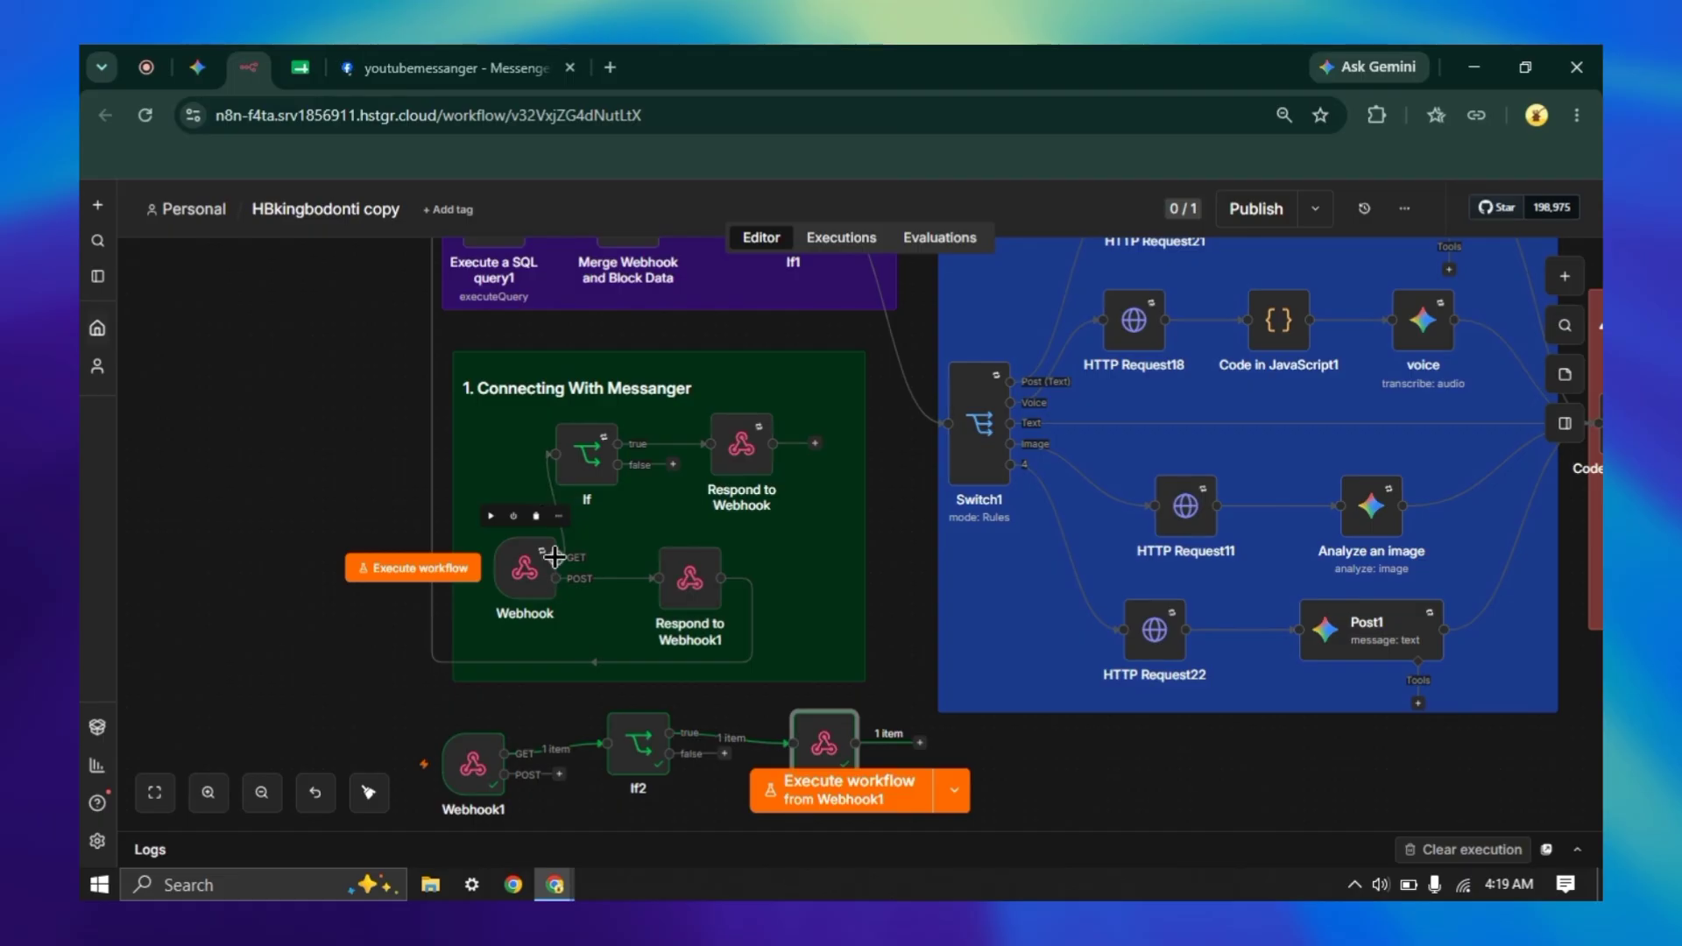
scroll(847, 448, down, 2)
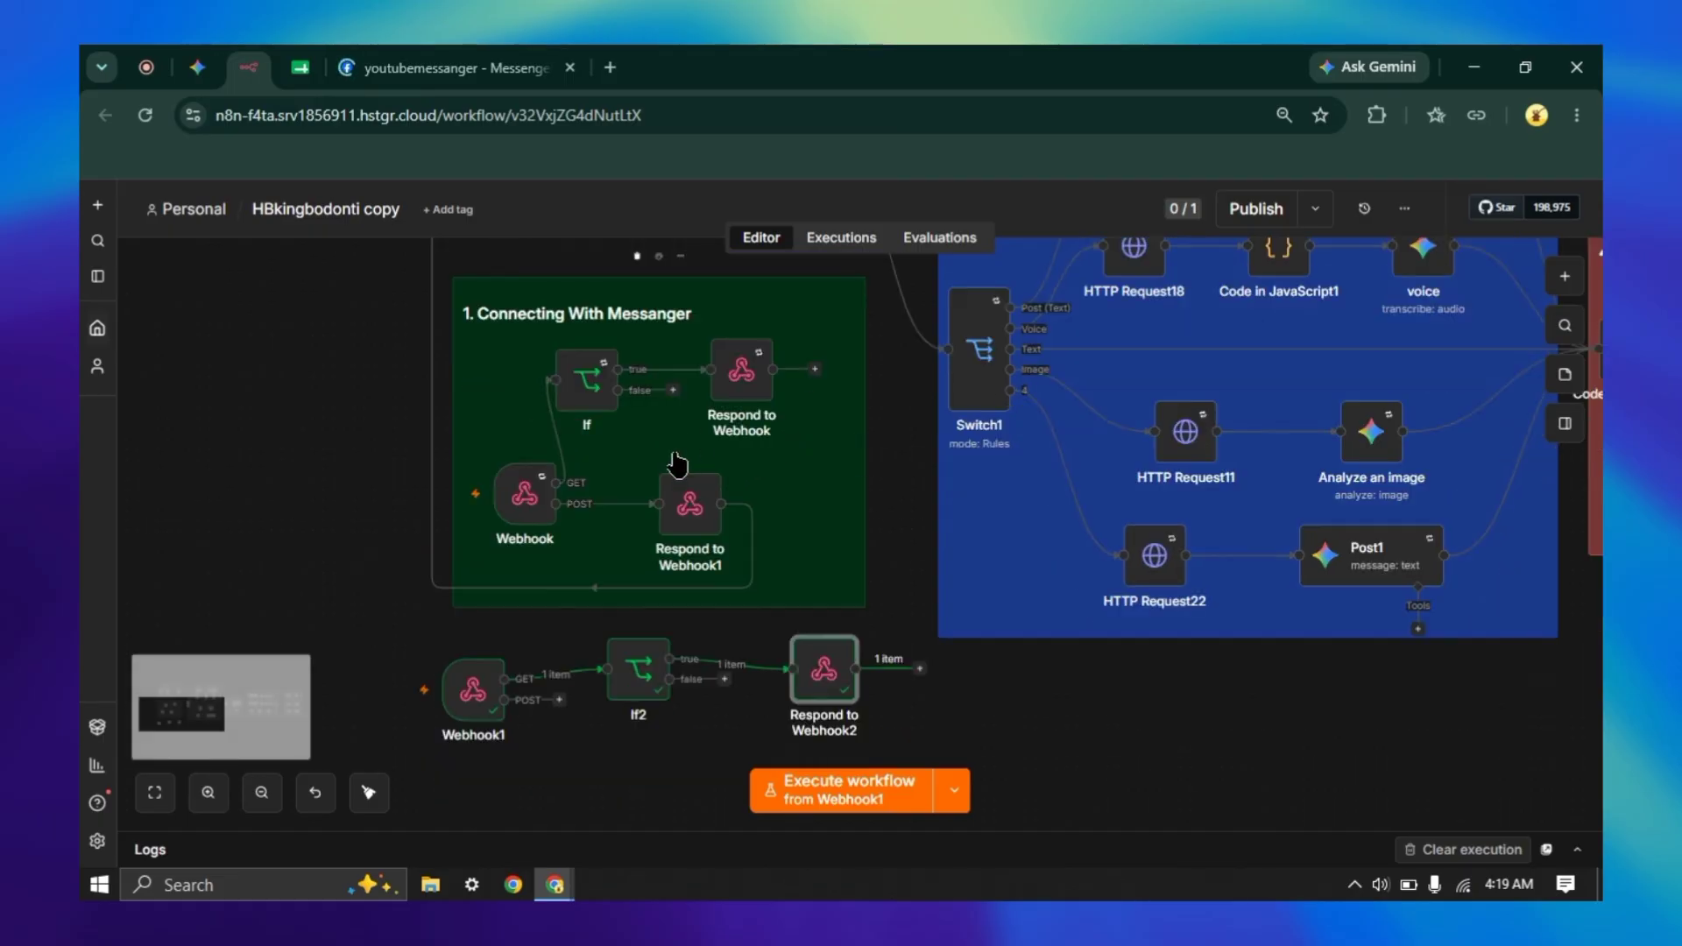
scroll(623, 594, down, 2)
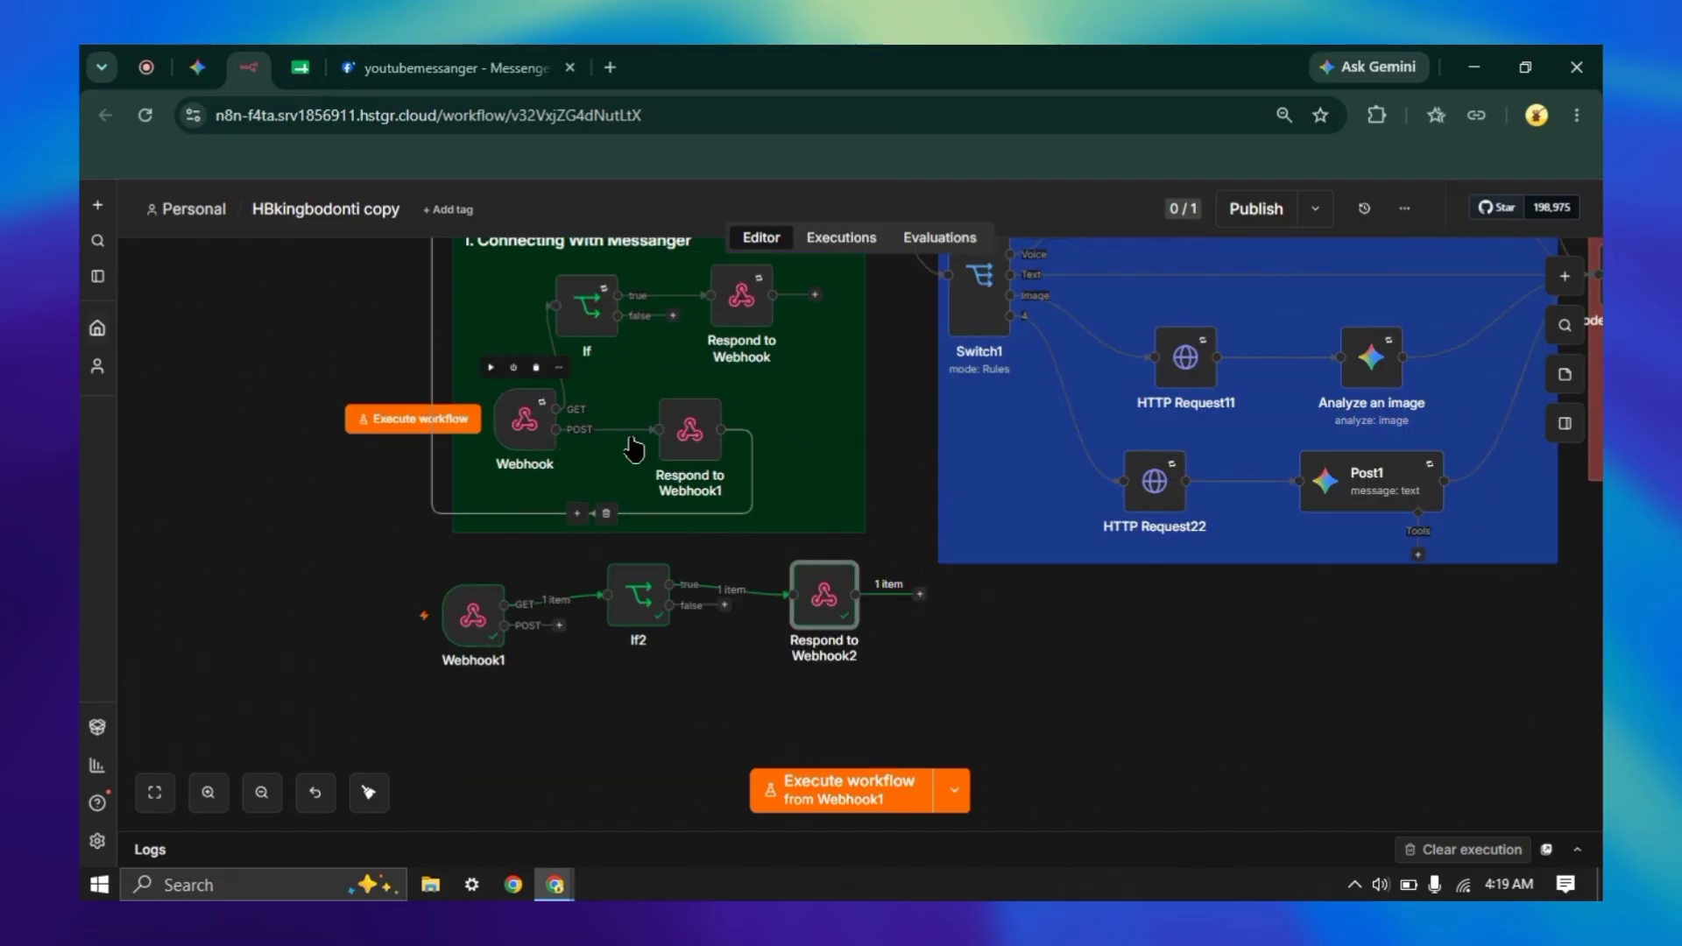
- Duplicate Respond to Webhook2 and connect Webhook1's POST output to the copy
click(559, 626)
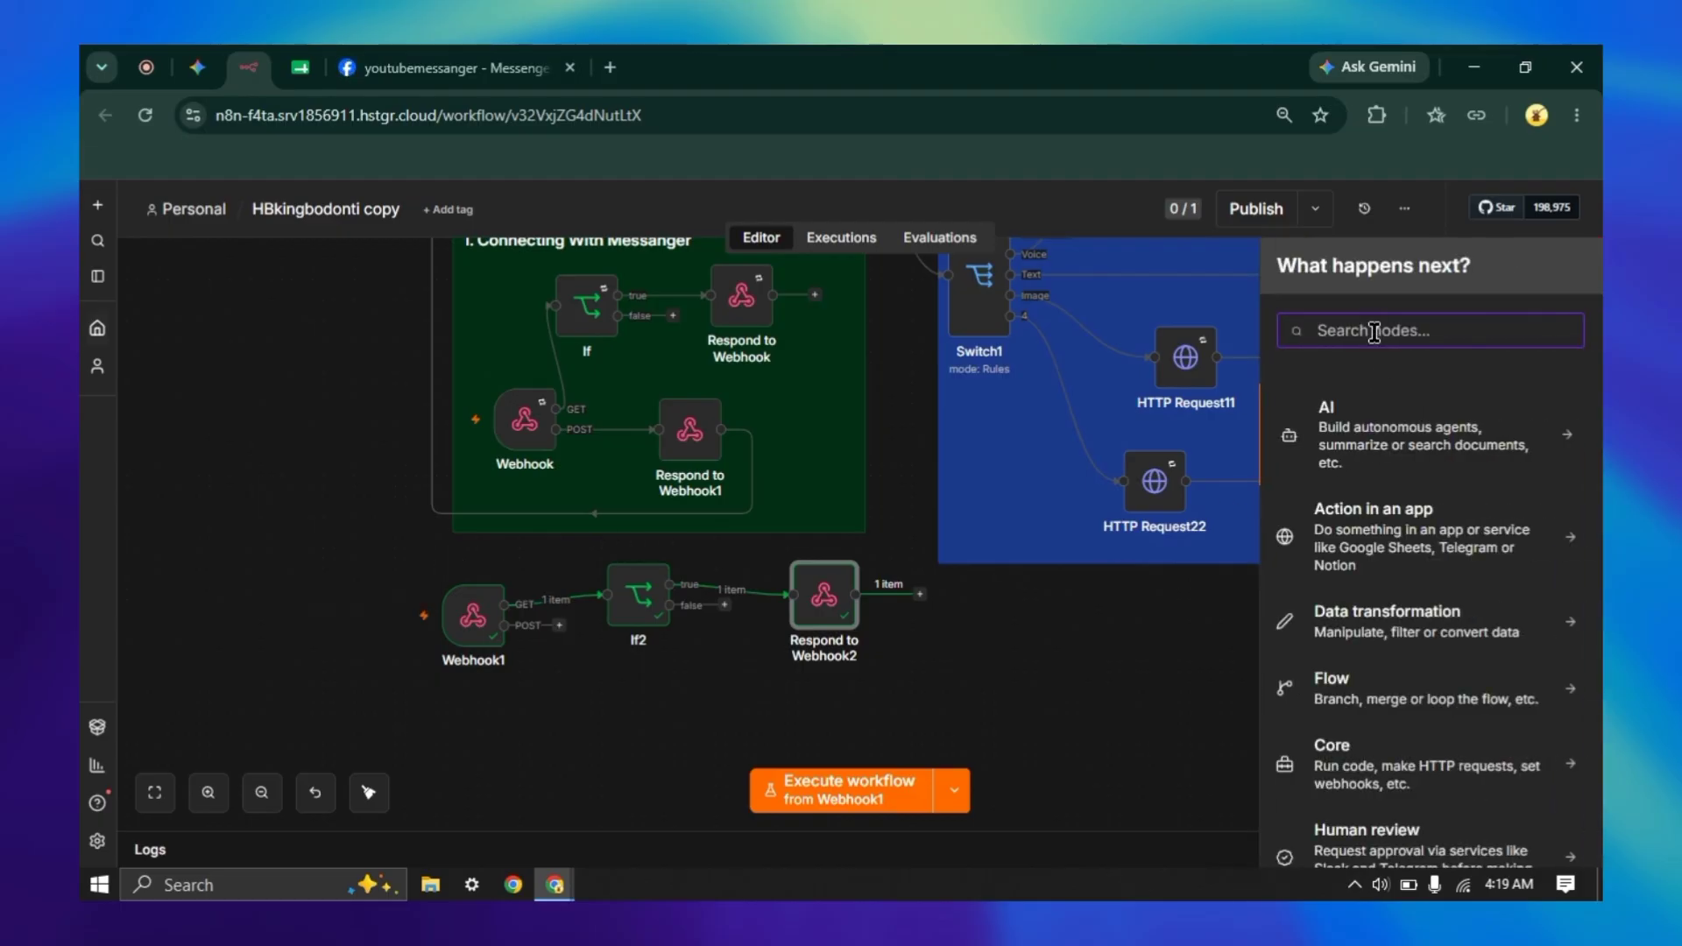
drag(1015, 629, 1106, 634)
click(1106, 634)
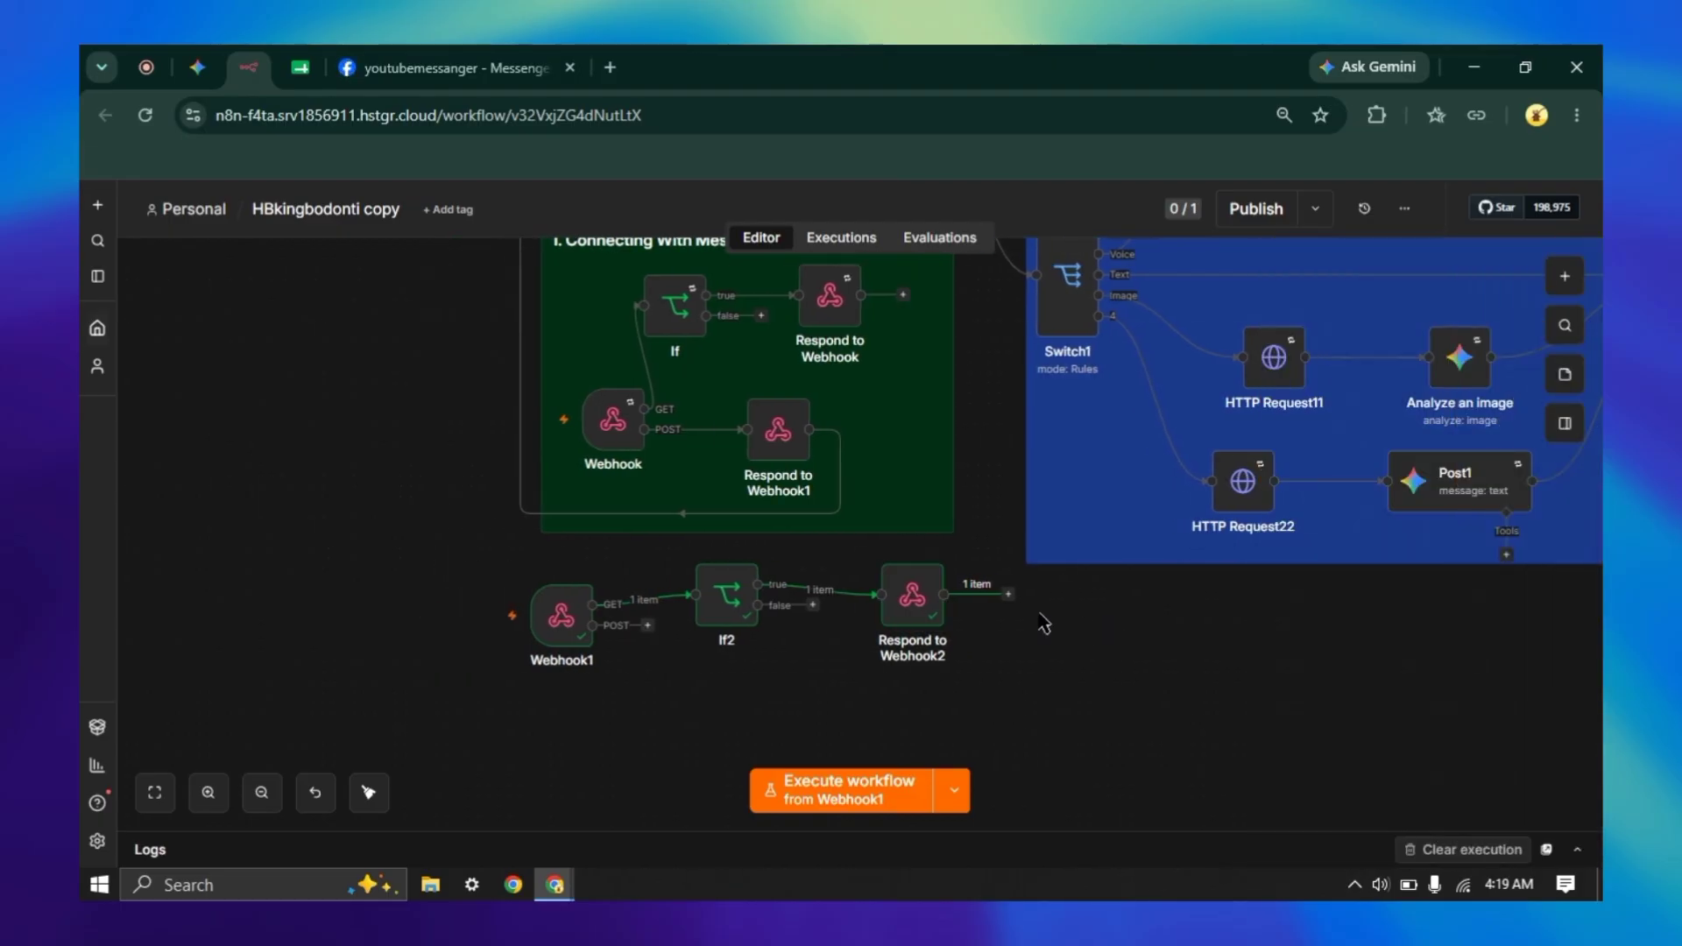
right_click(920, 605)
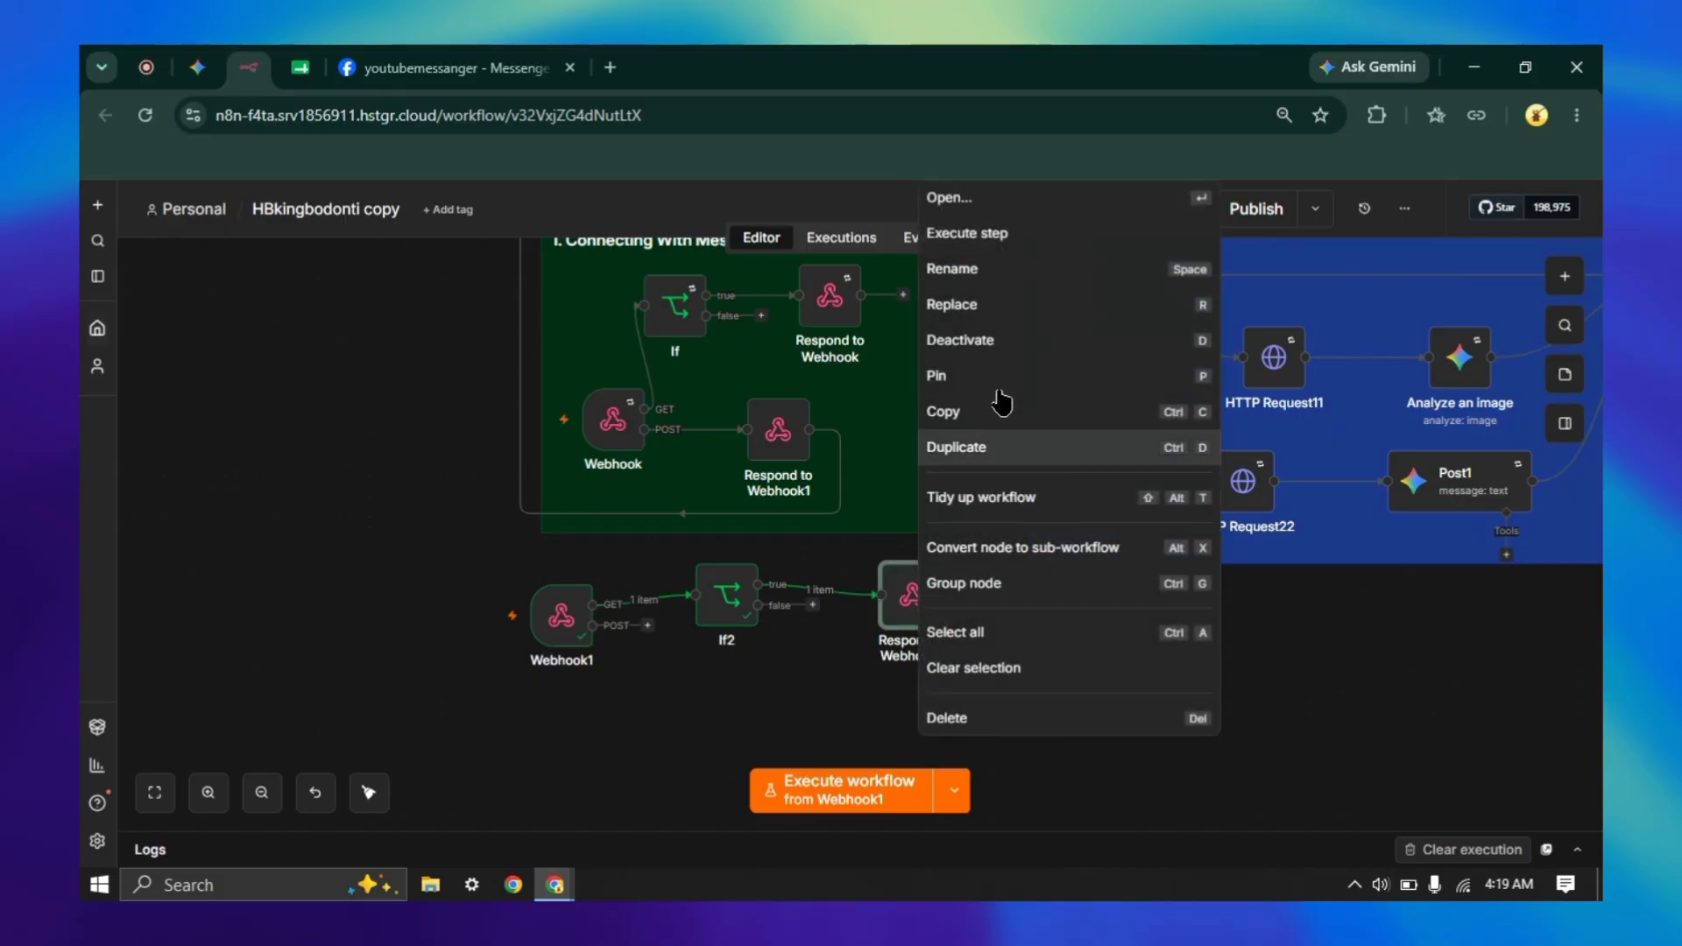
click(994, 449)
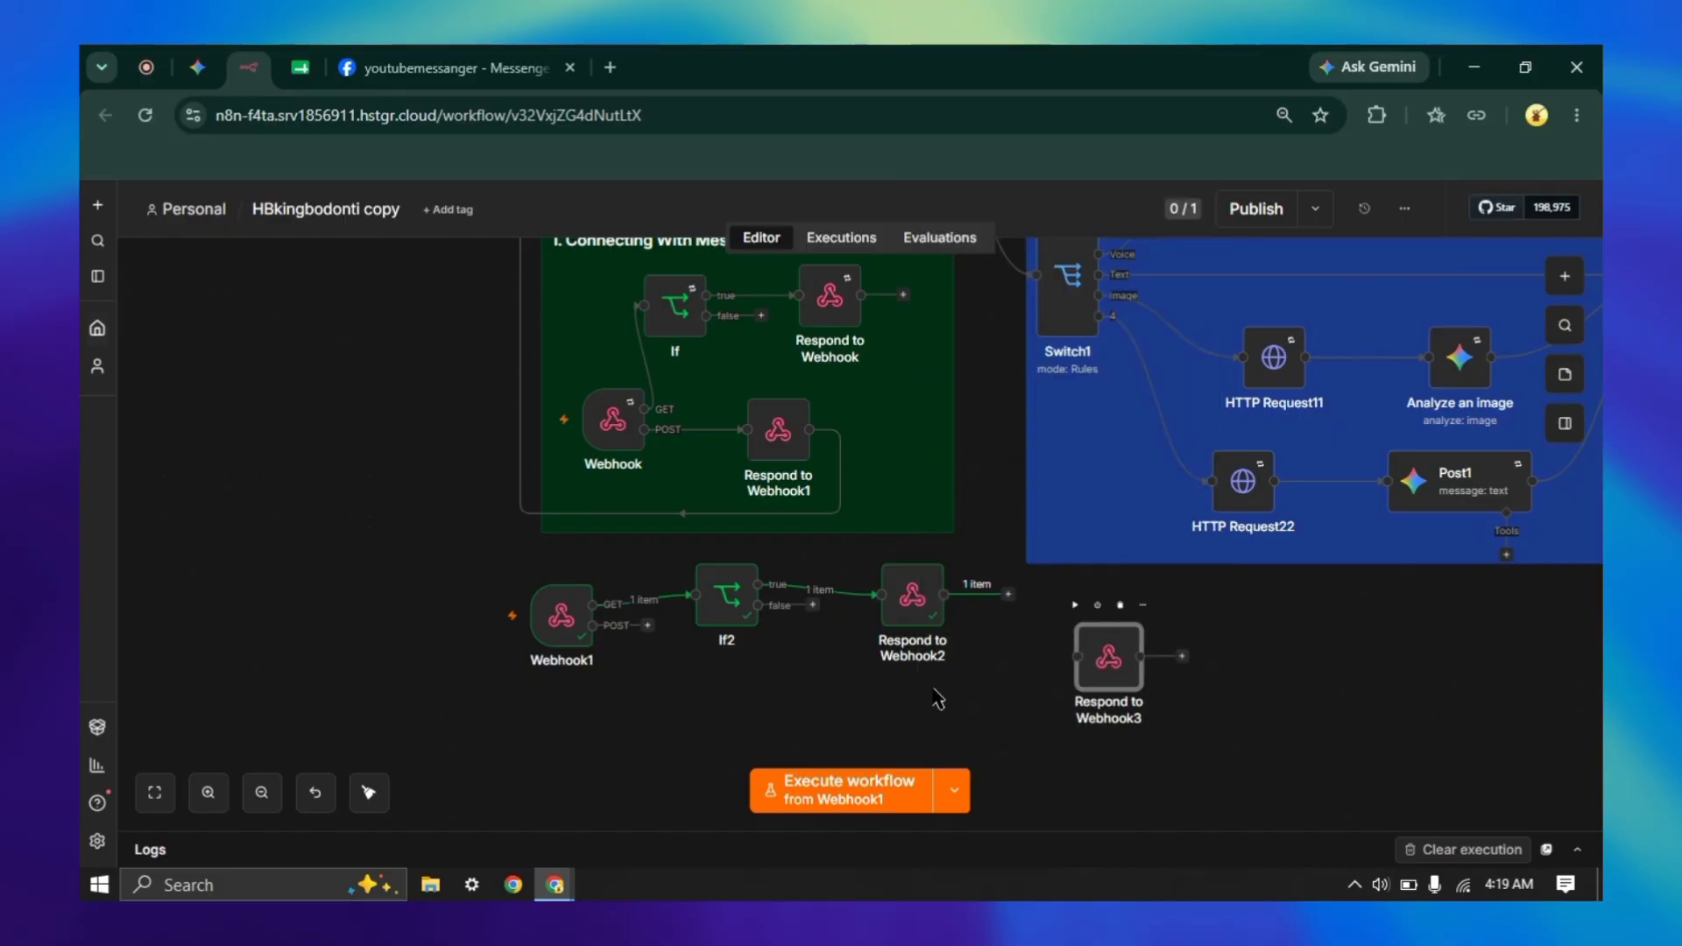
drag(1139, 676, 784, 695)
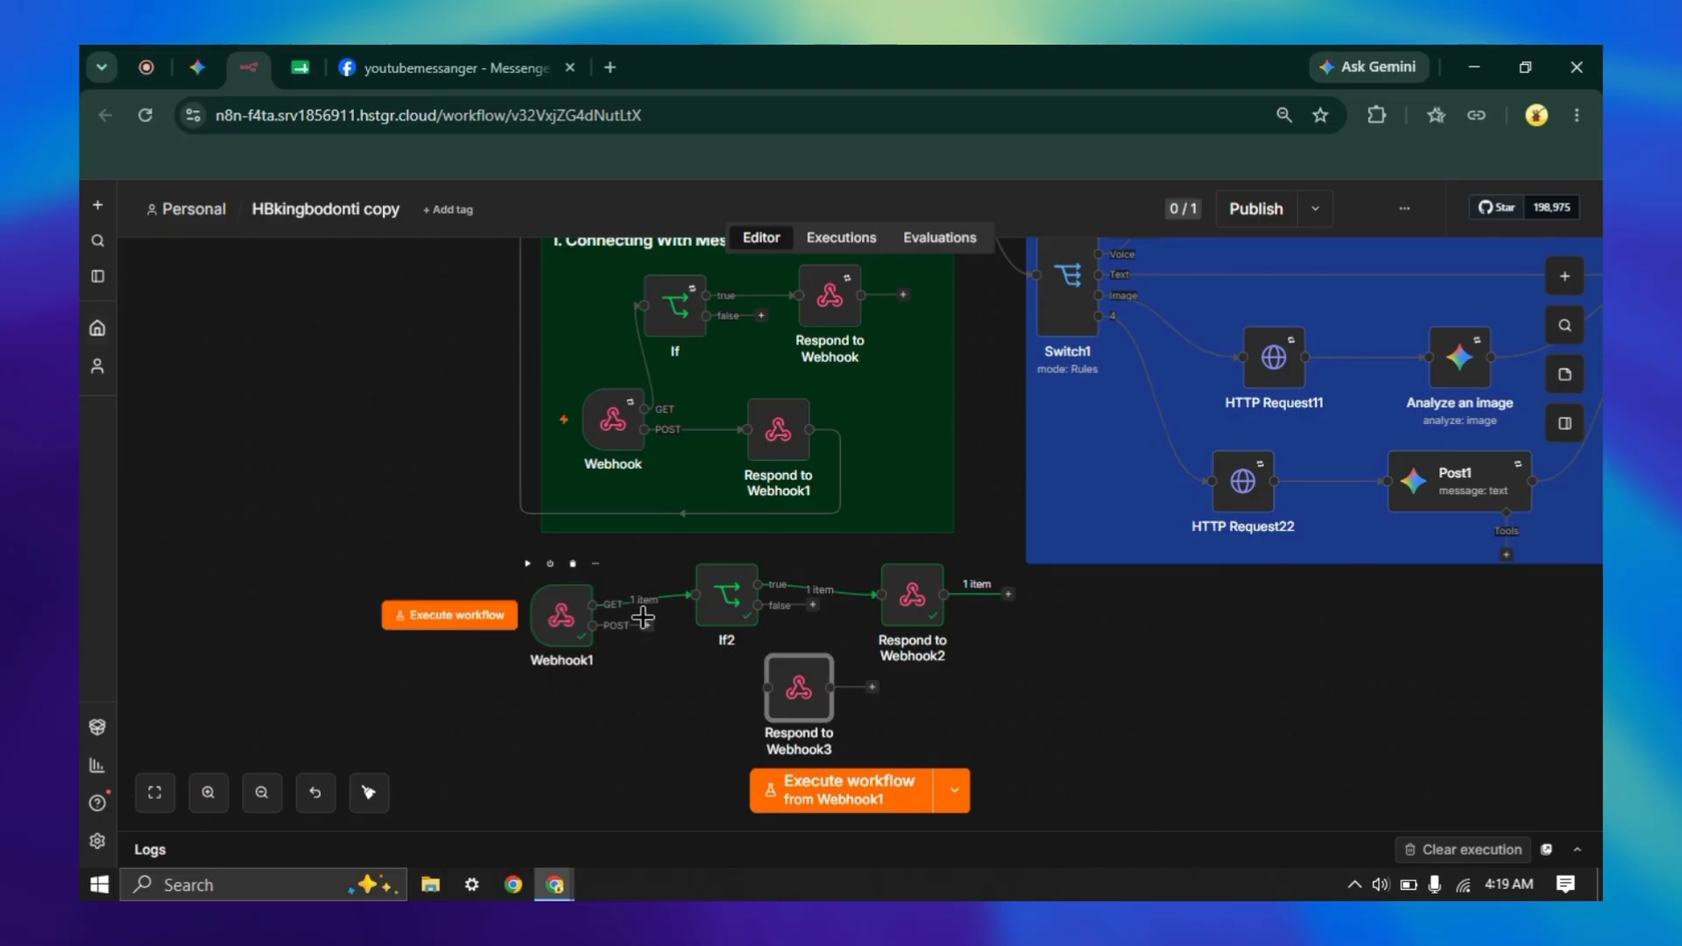
drag(593, 624, 698, 708)
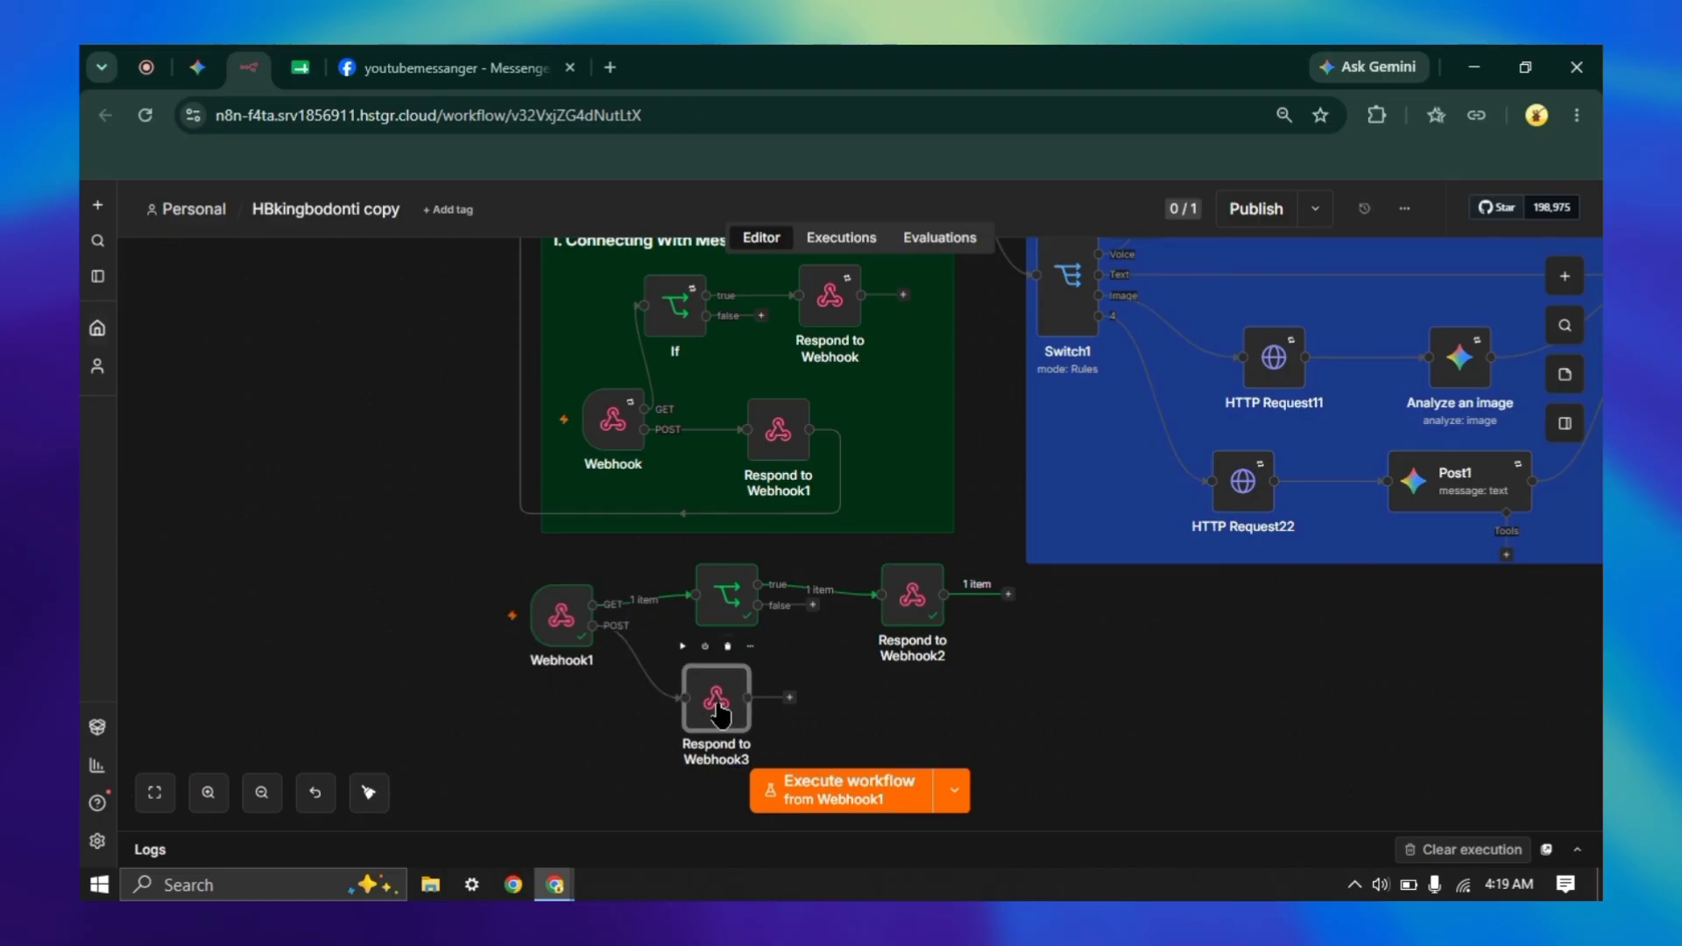
- Set Respond to Webhook3 to respond with No Data and place it beside If2
double_click(717, 711)
click(687, 404)
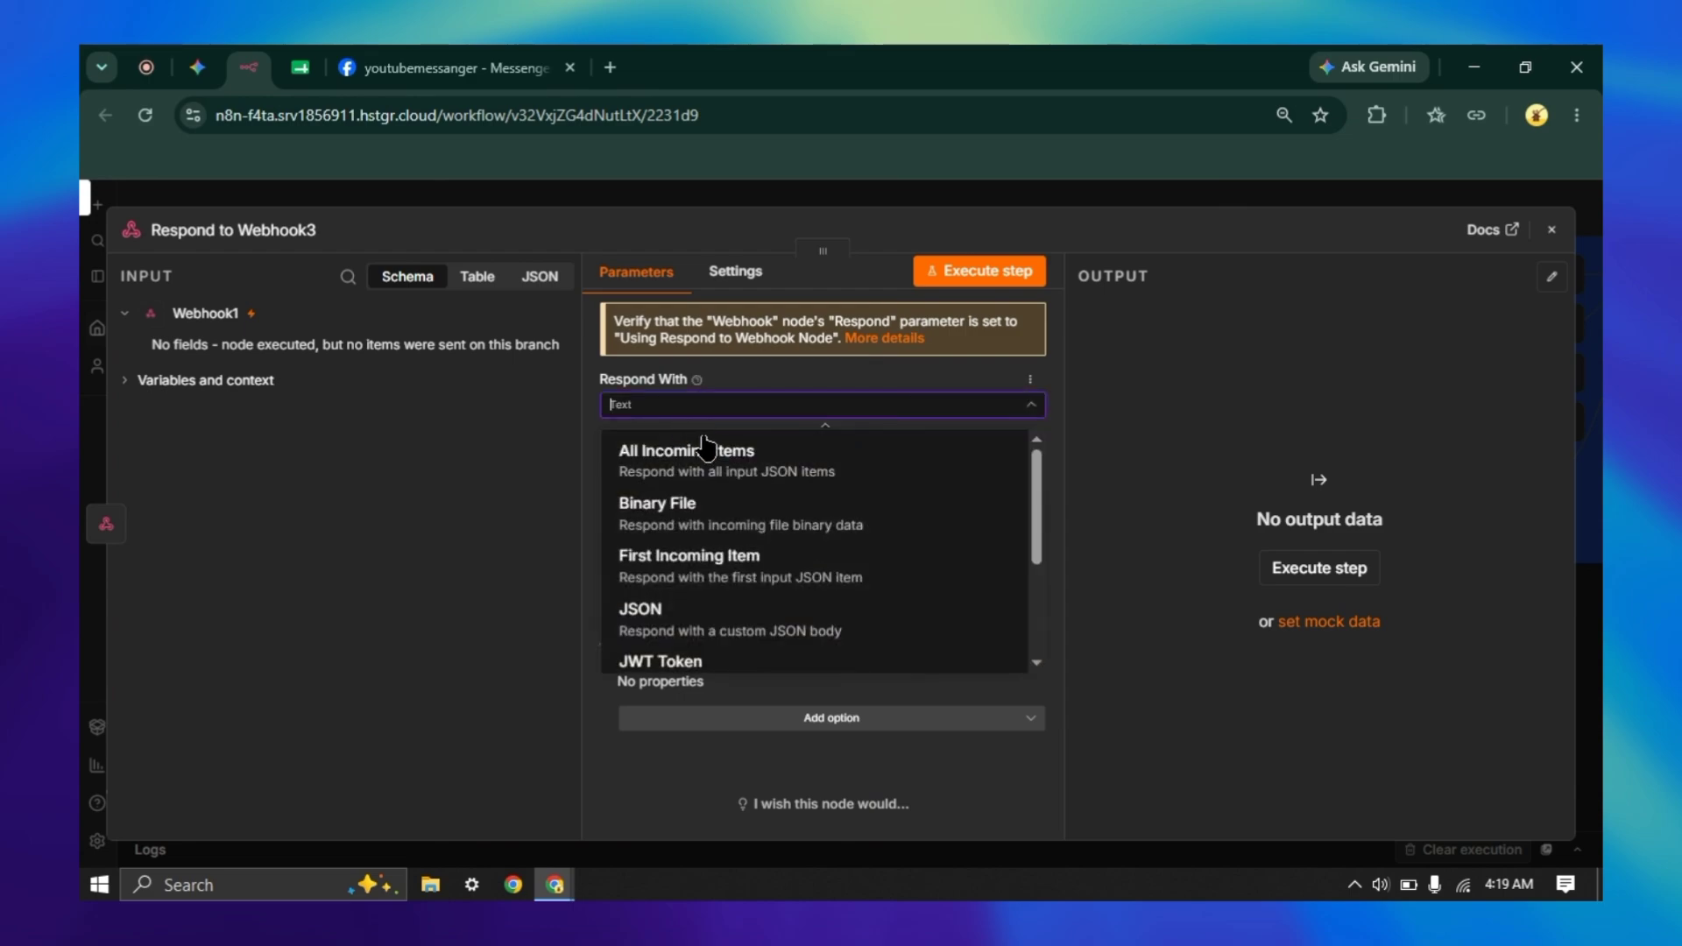
scroll(714, 526, down, 3)
scroll(732, 601, up, 3)
scroll(736, 596, down, 3)
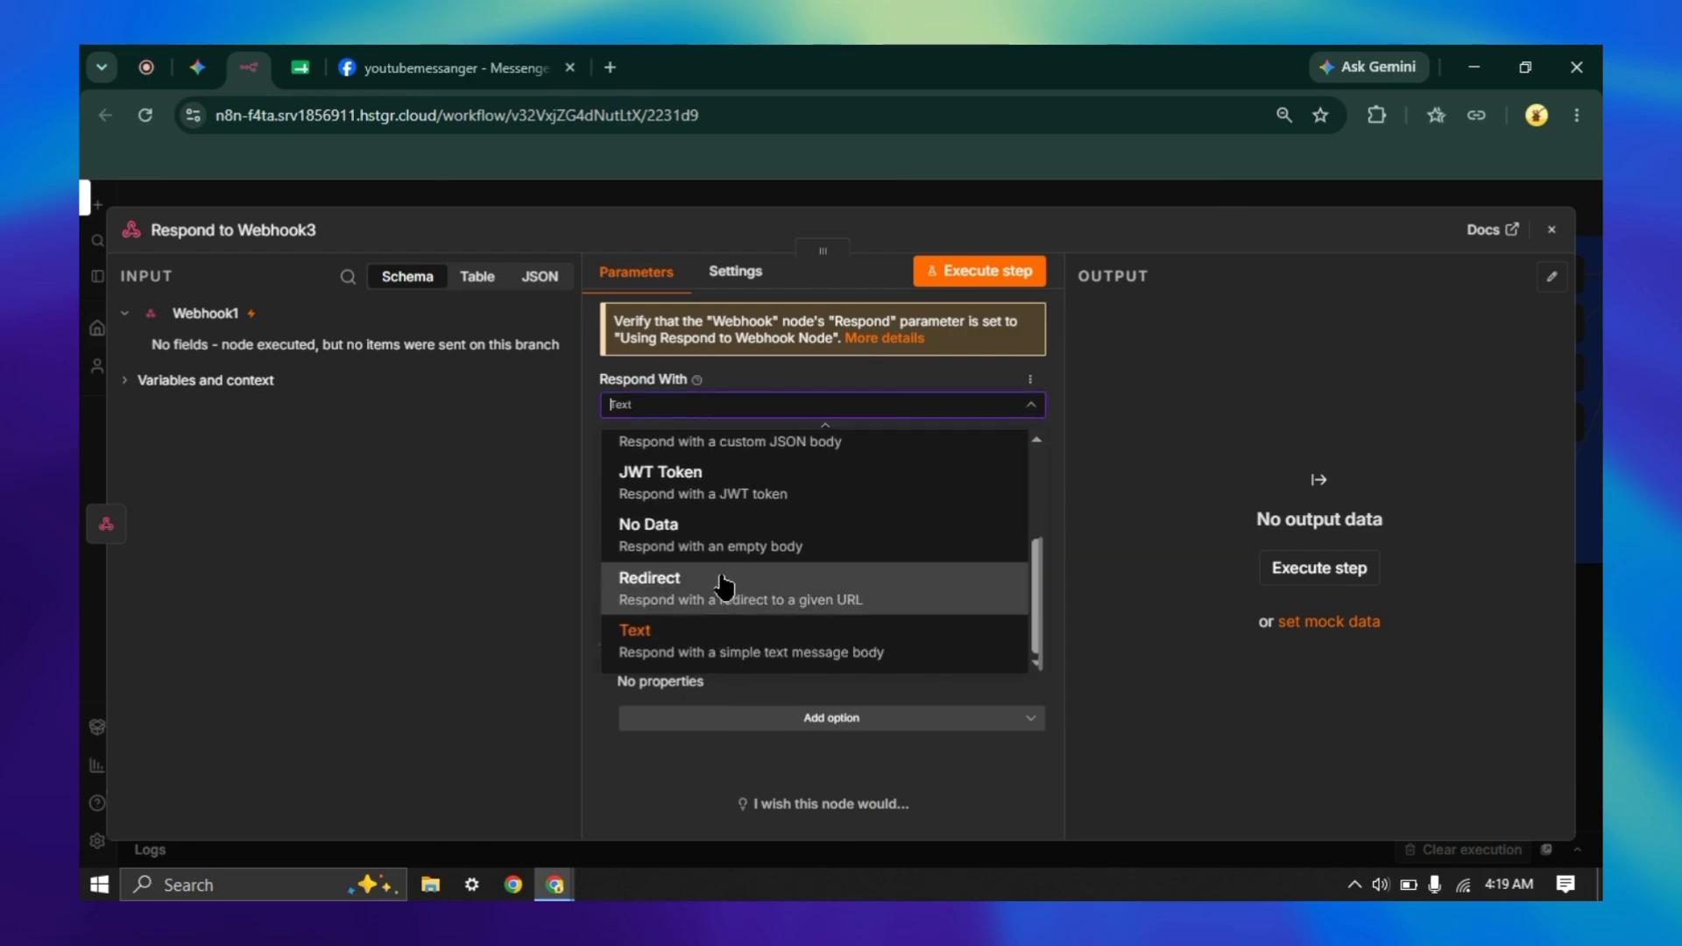
click(762, 550)
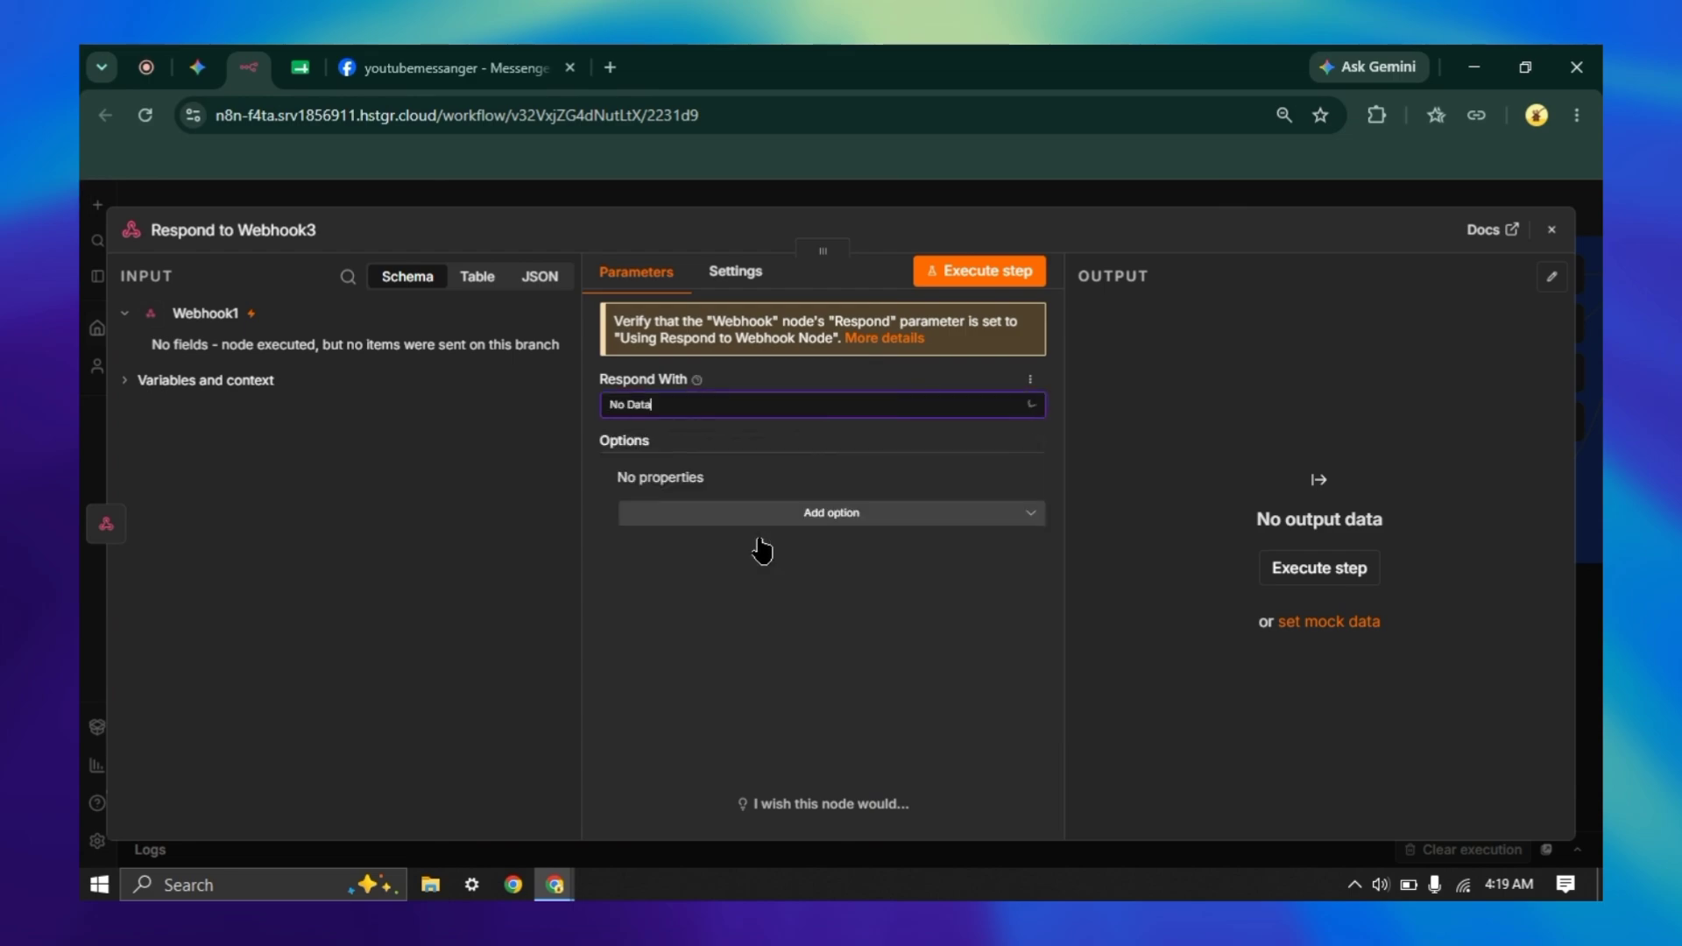
click(683, 201)
double_click(777, 439)
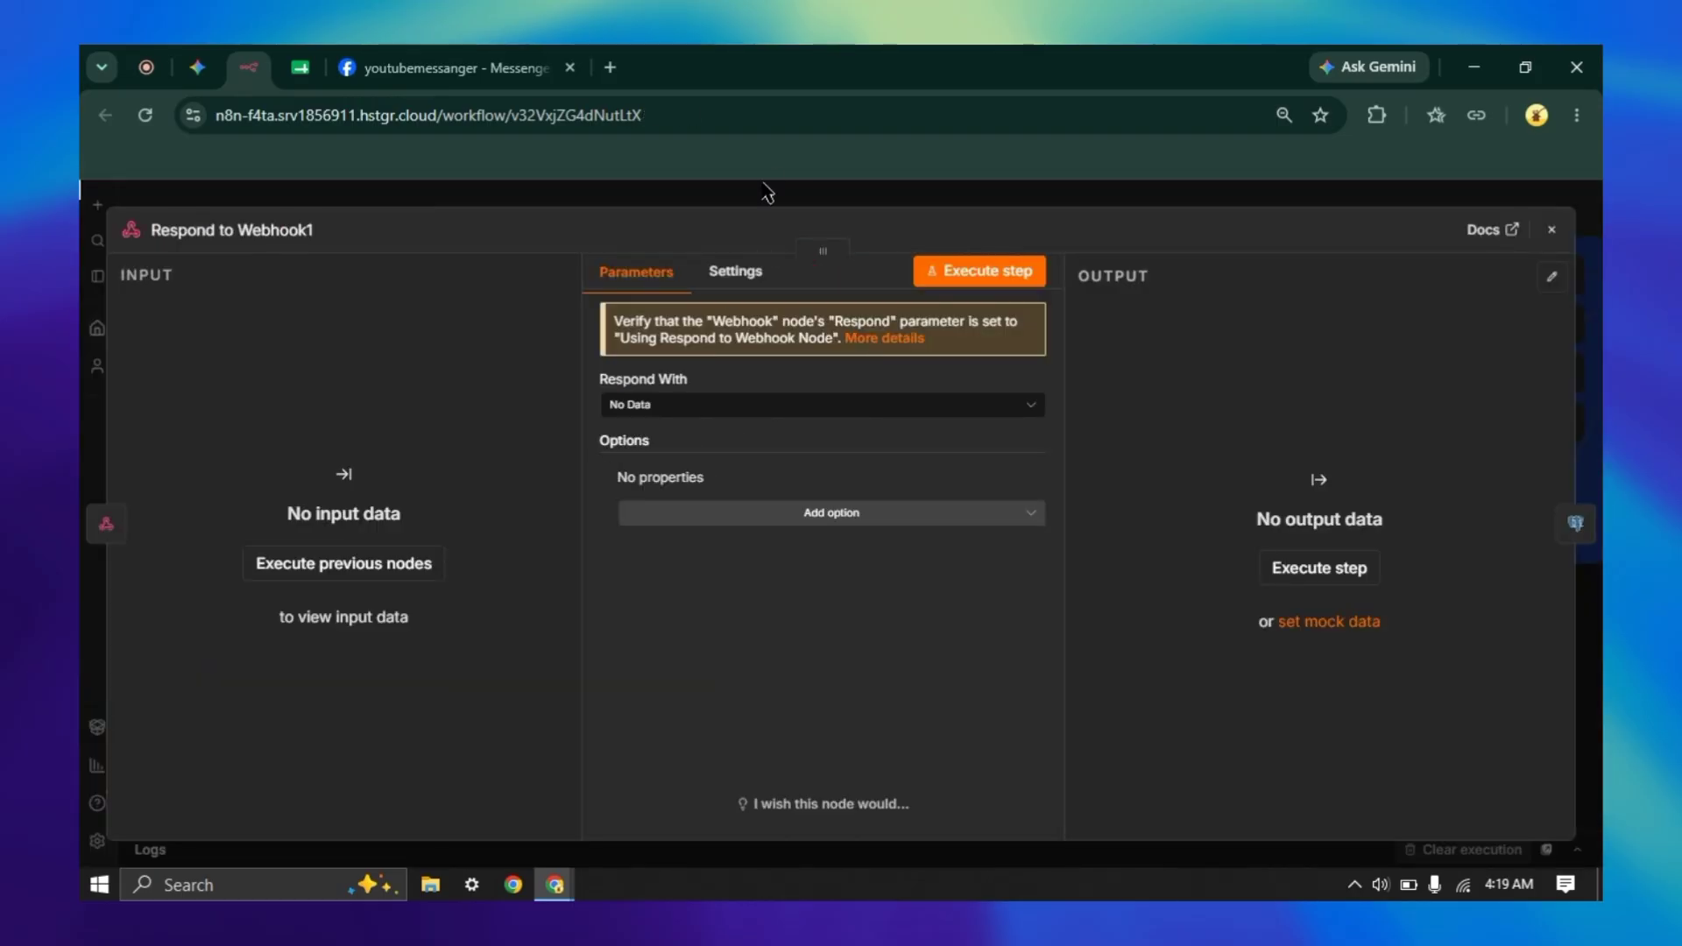
click(767, 192)
scroll(760, 593, down, 3)
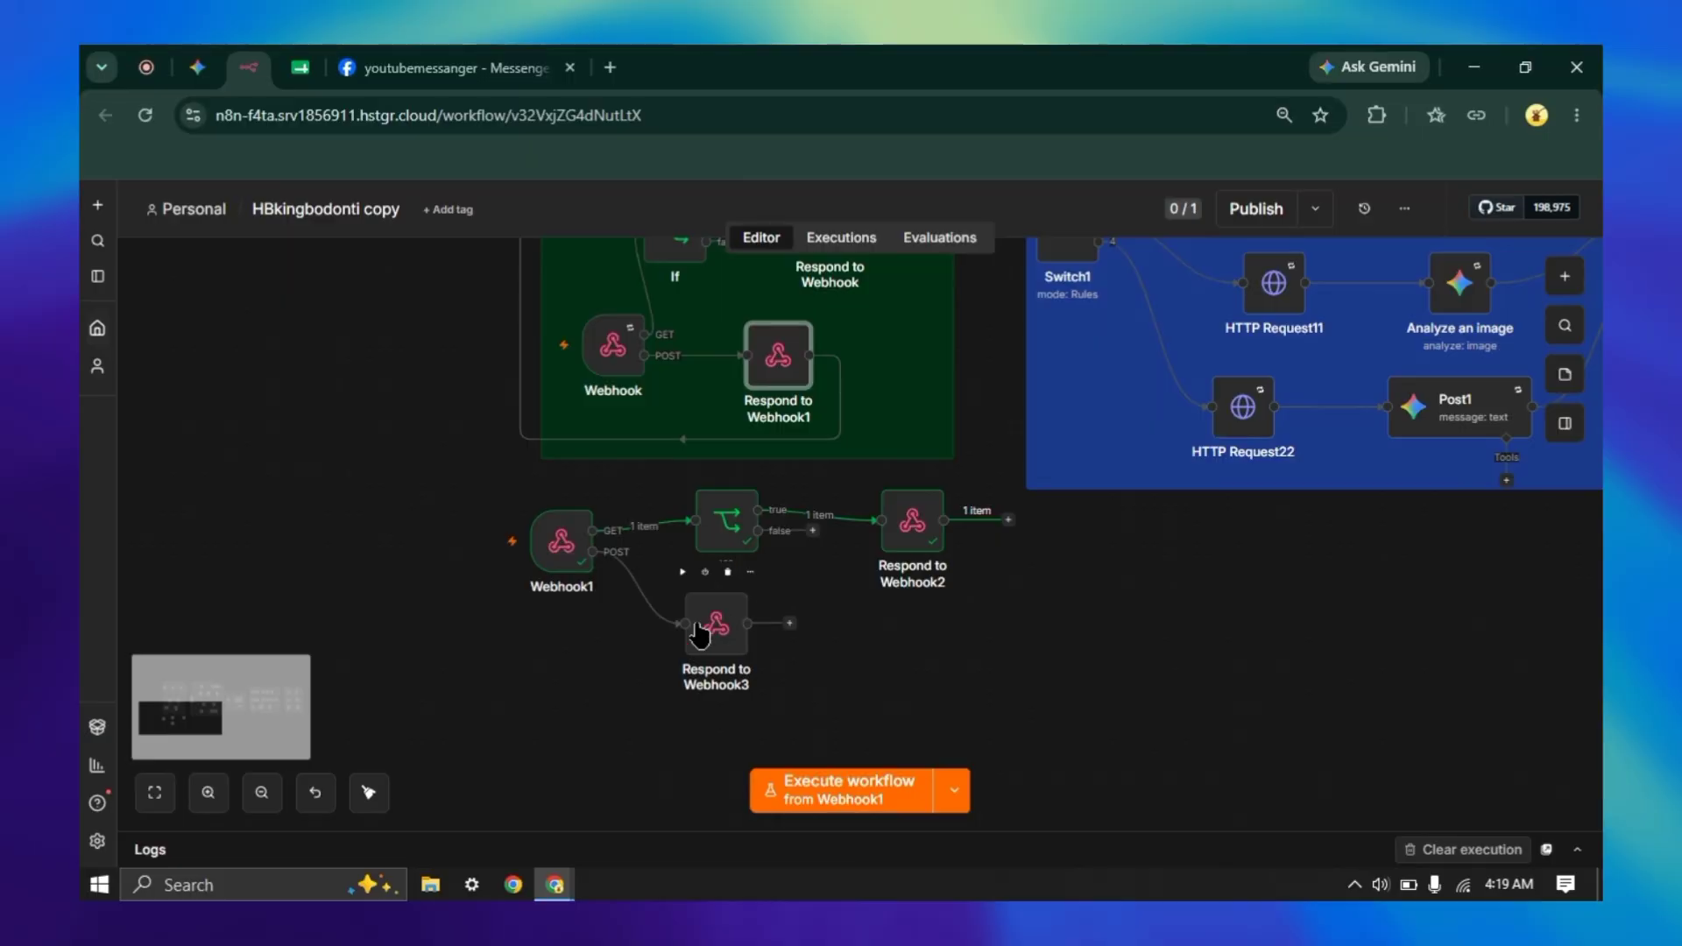
drag(699, 632, 782, 611)
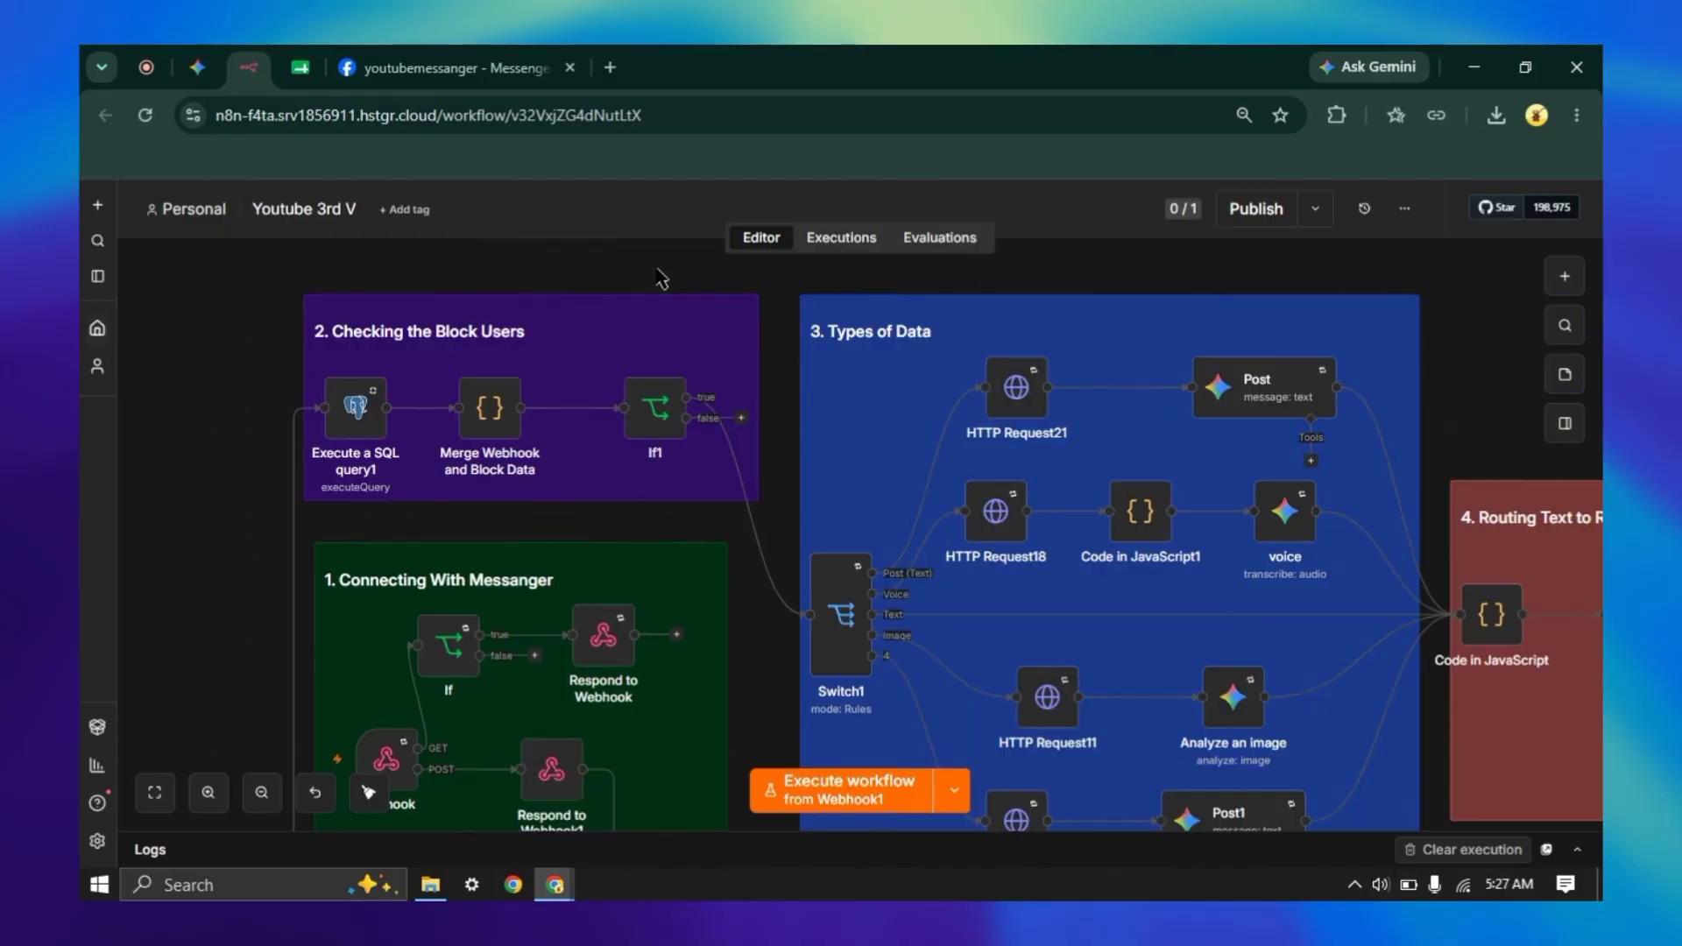
- Pan across the Youtube 3rd V workflow's sections and select the Execute a SQL query1 node
scroll(662, 279, right, 10)
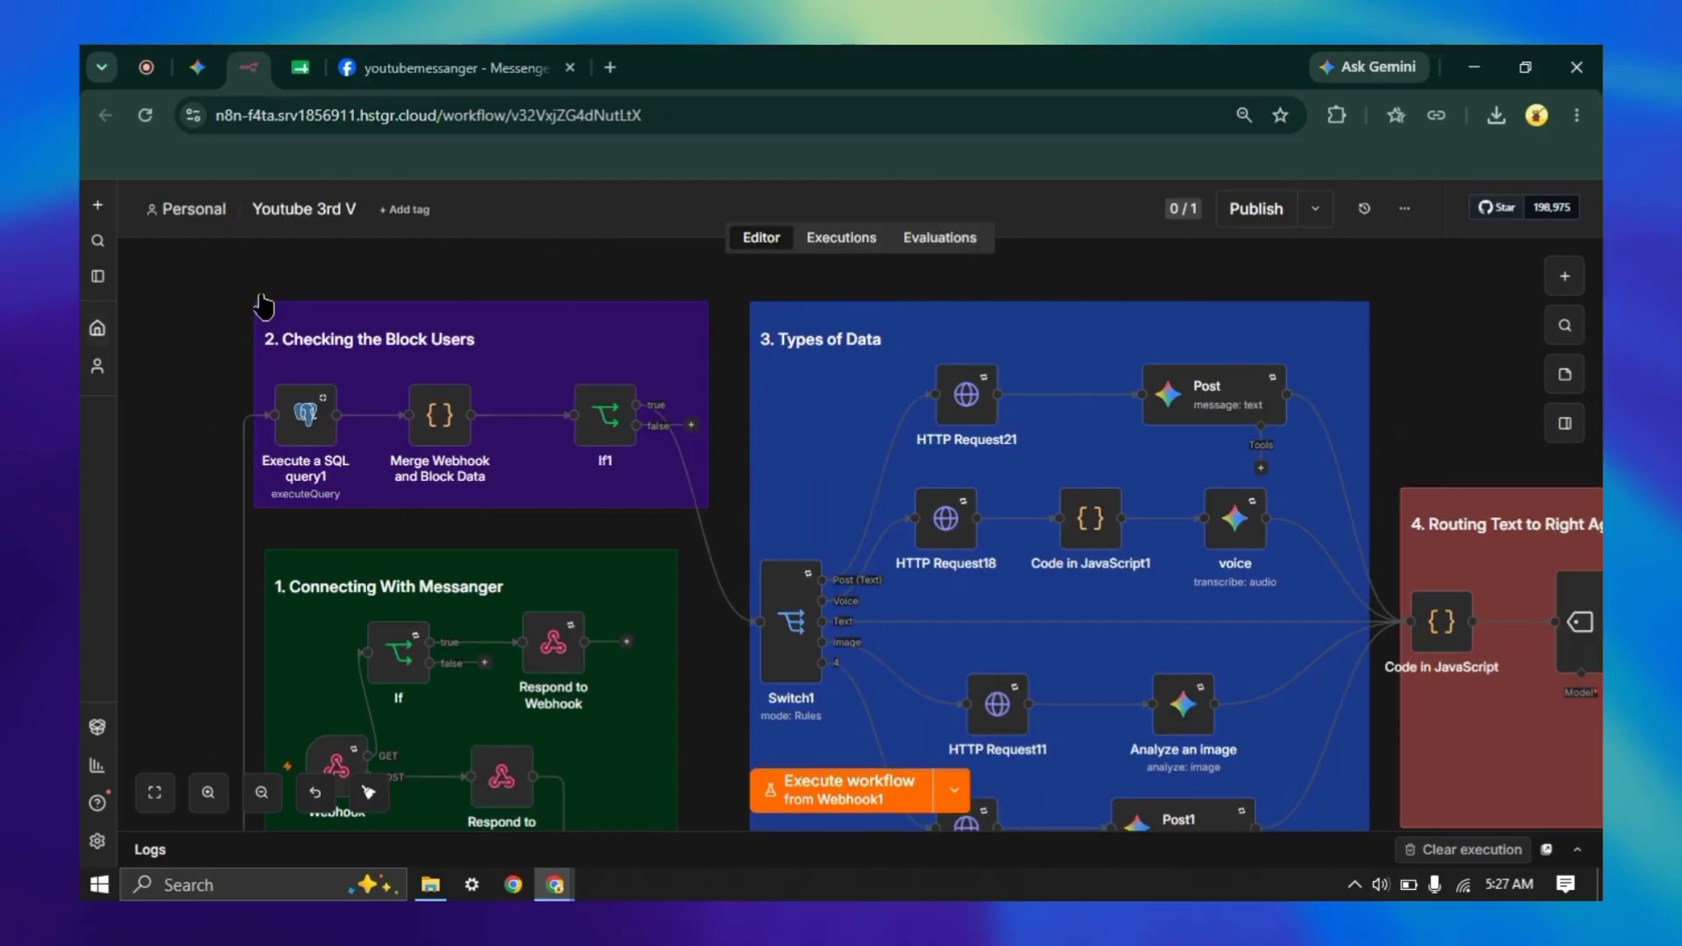
scroll(836, 319, right, 10)
scroll(835, 319, down, 2)
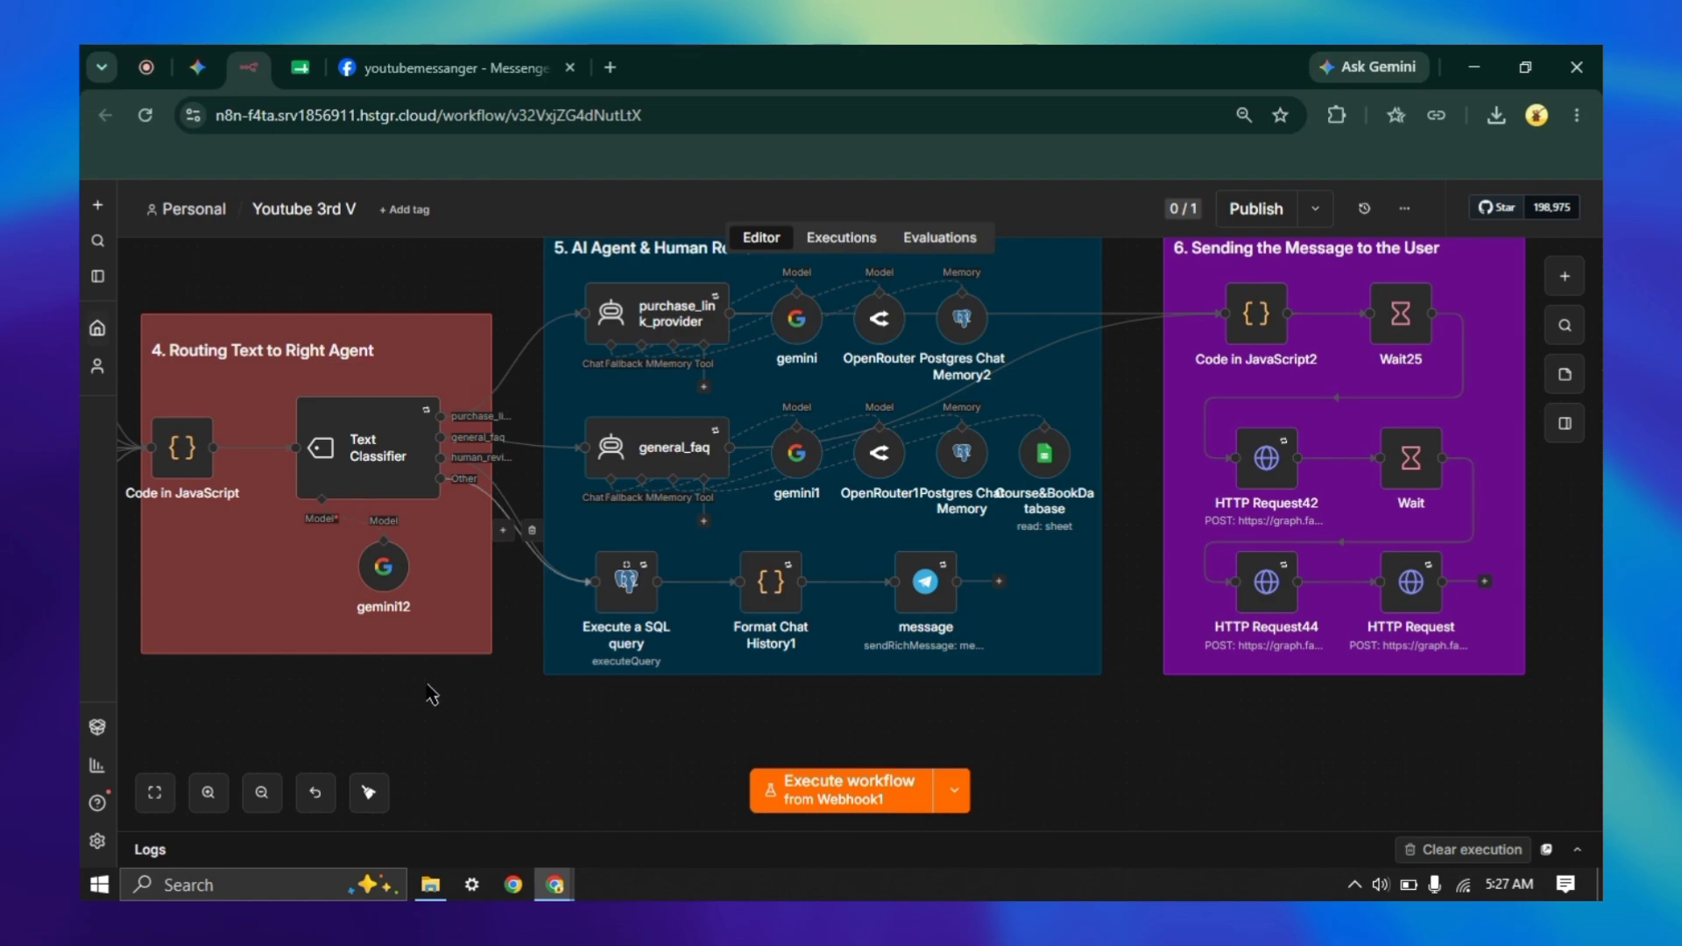
scroll(803, 684, left, 5)
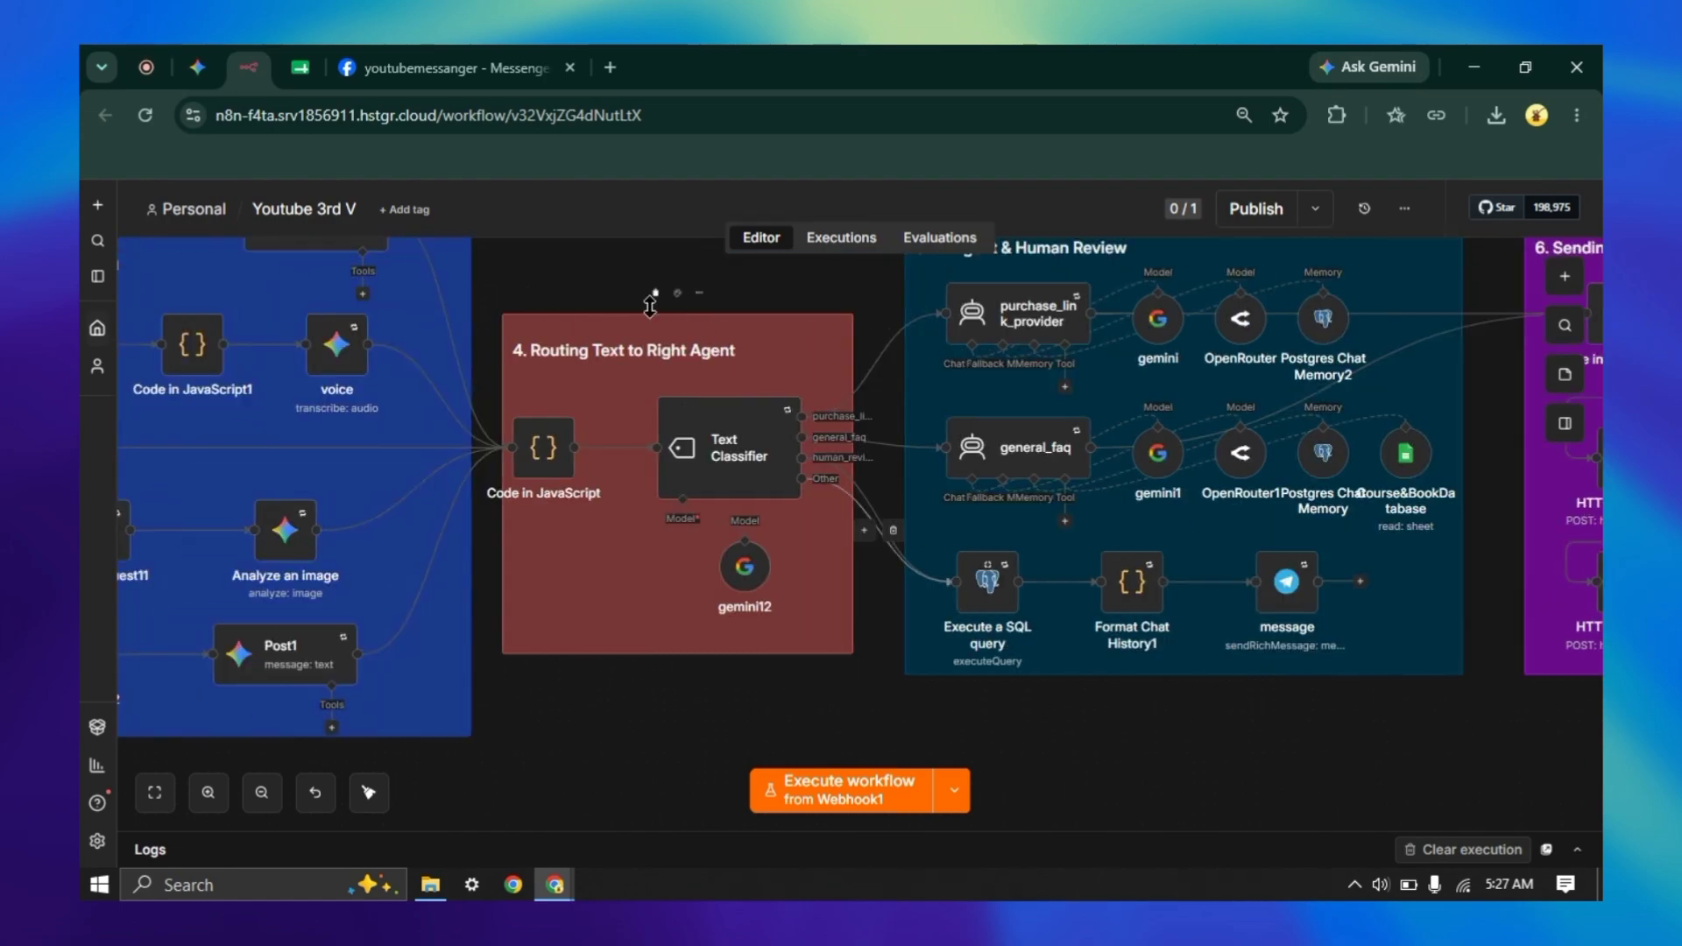
drag(552, 276, 1395, 551)
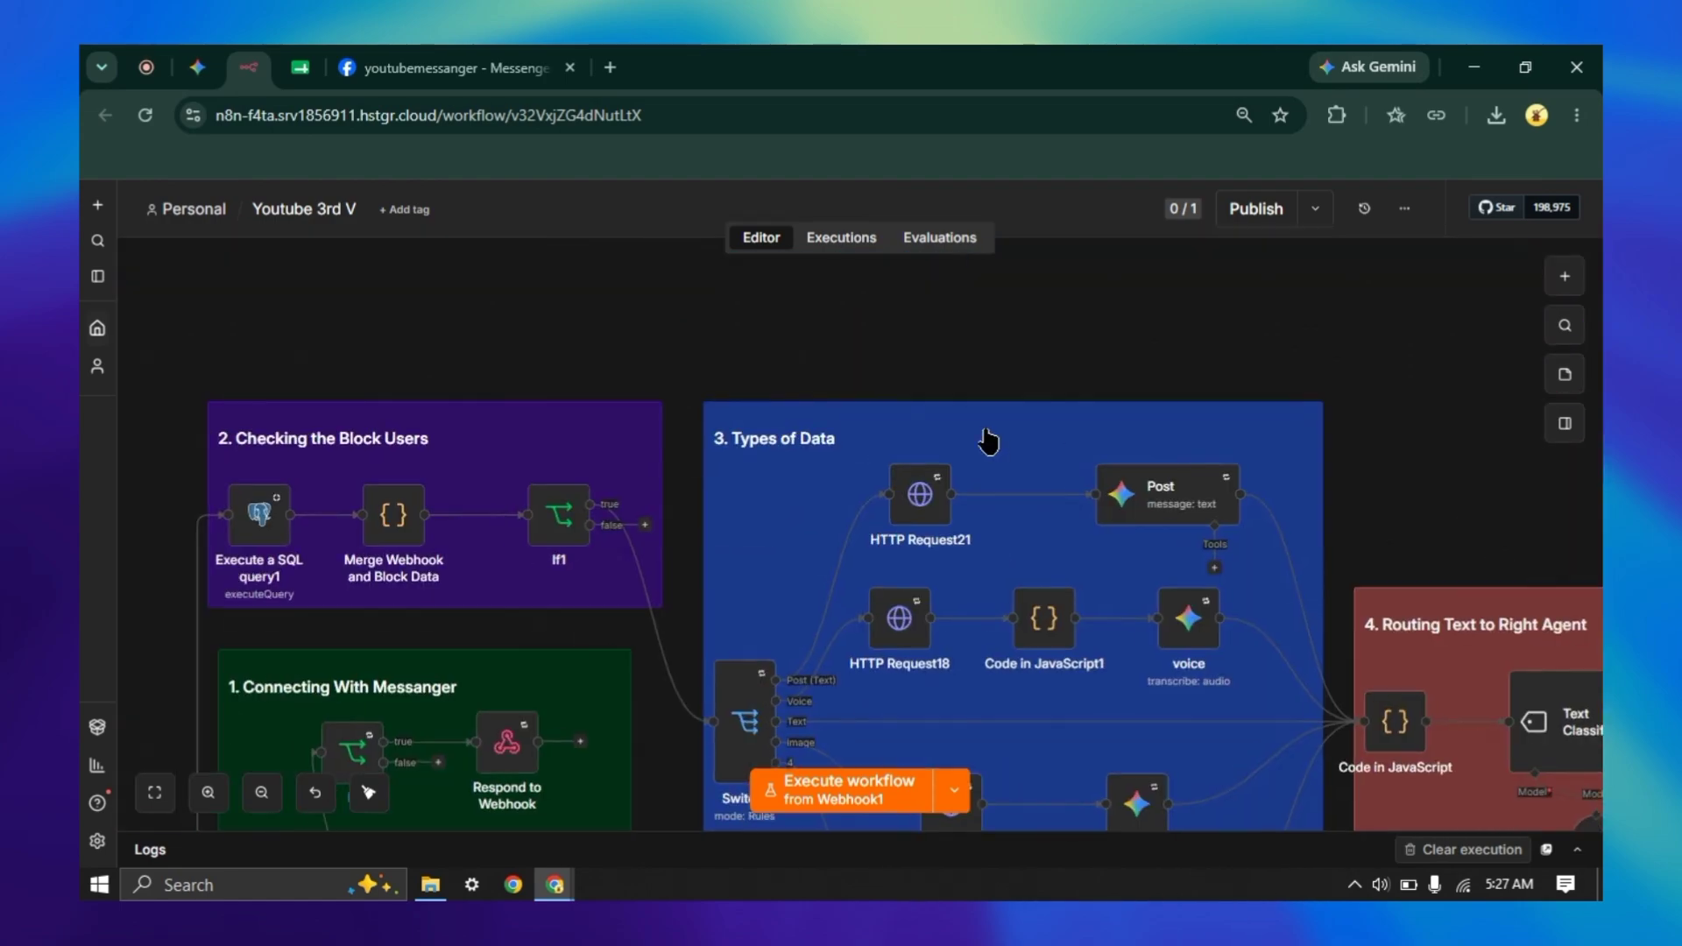
drag(474, 297, 771, 285)
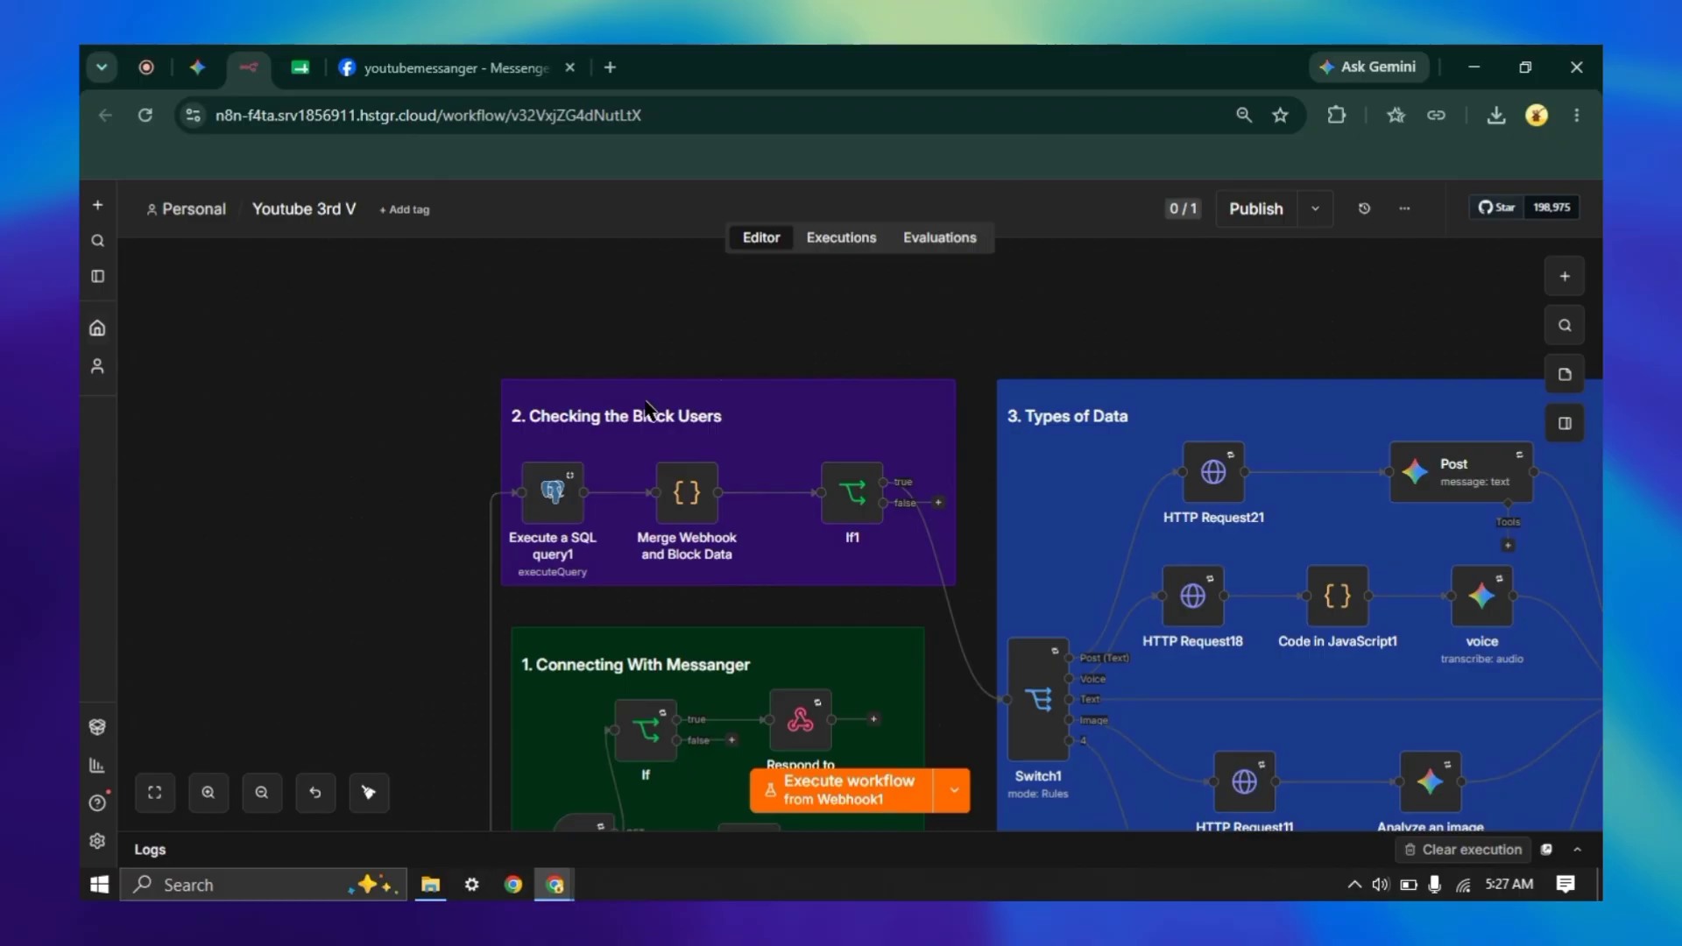
mouse_move(554, 501)
drag(839, 331, 744, 297)
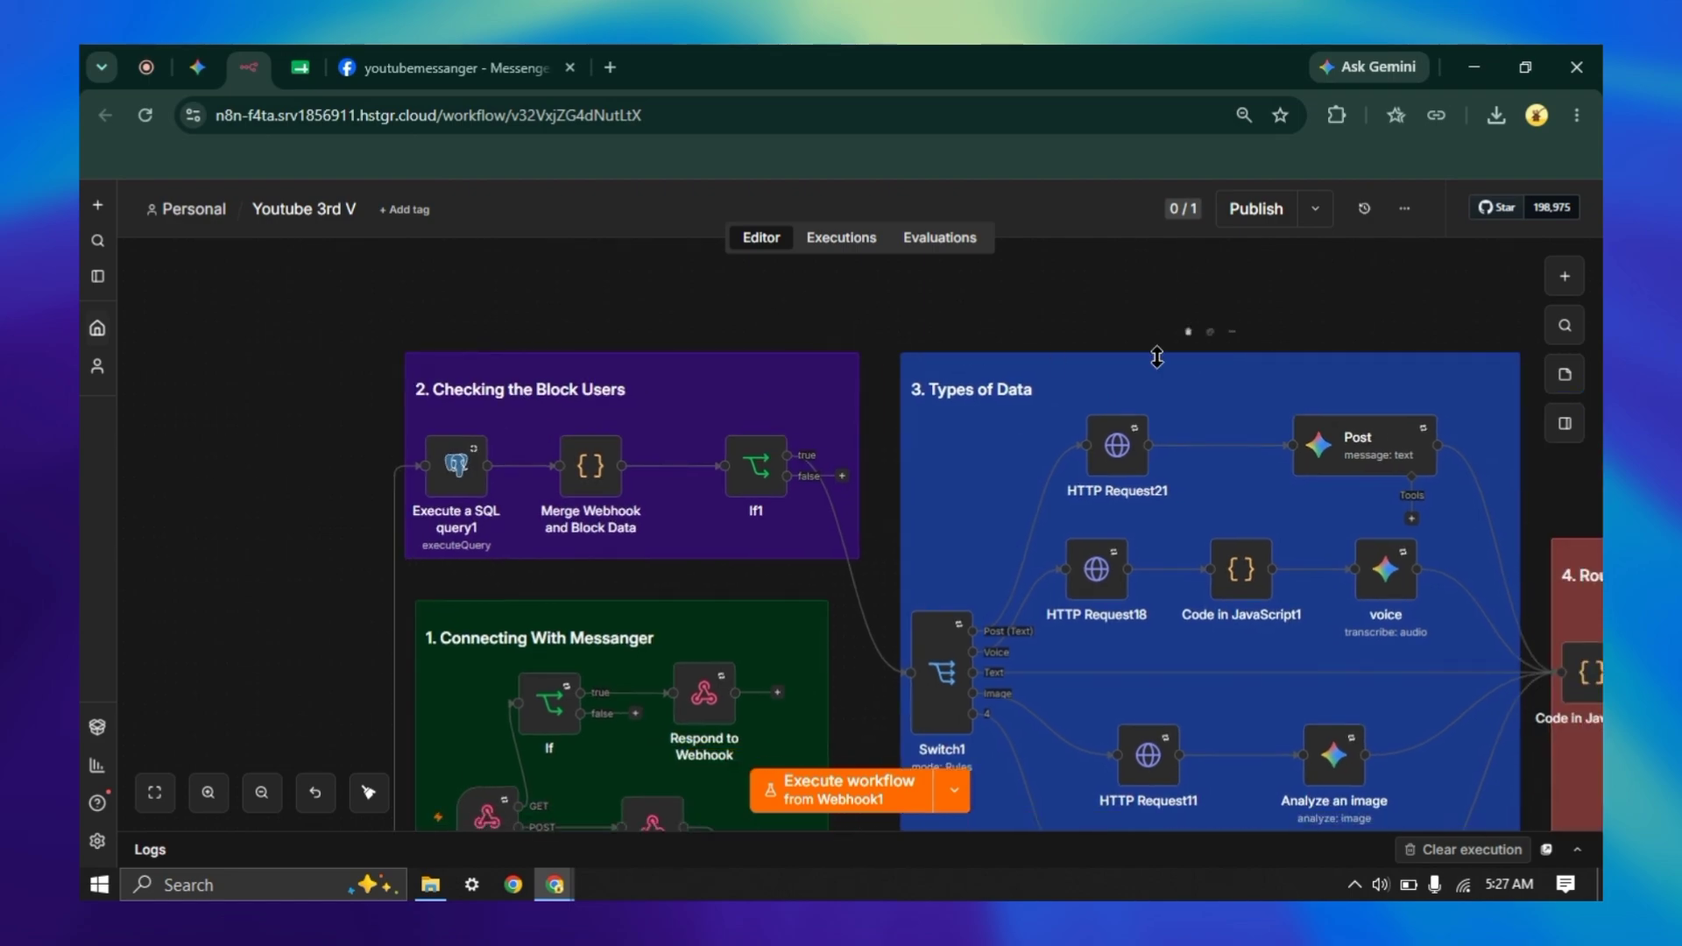
click(455, 495)
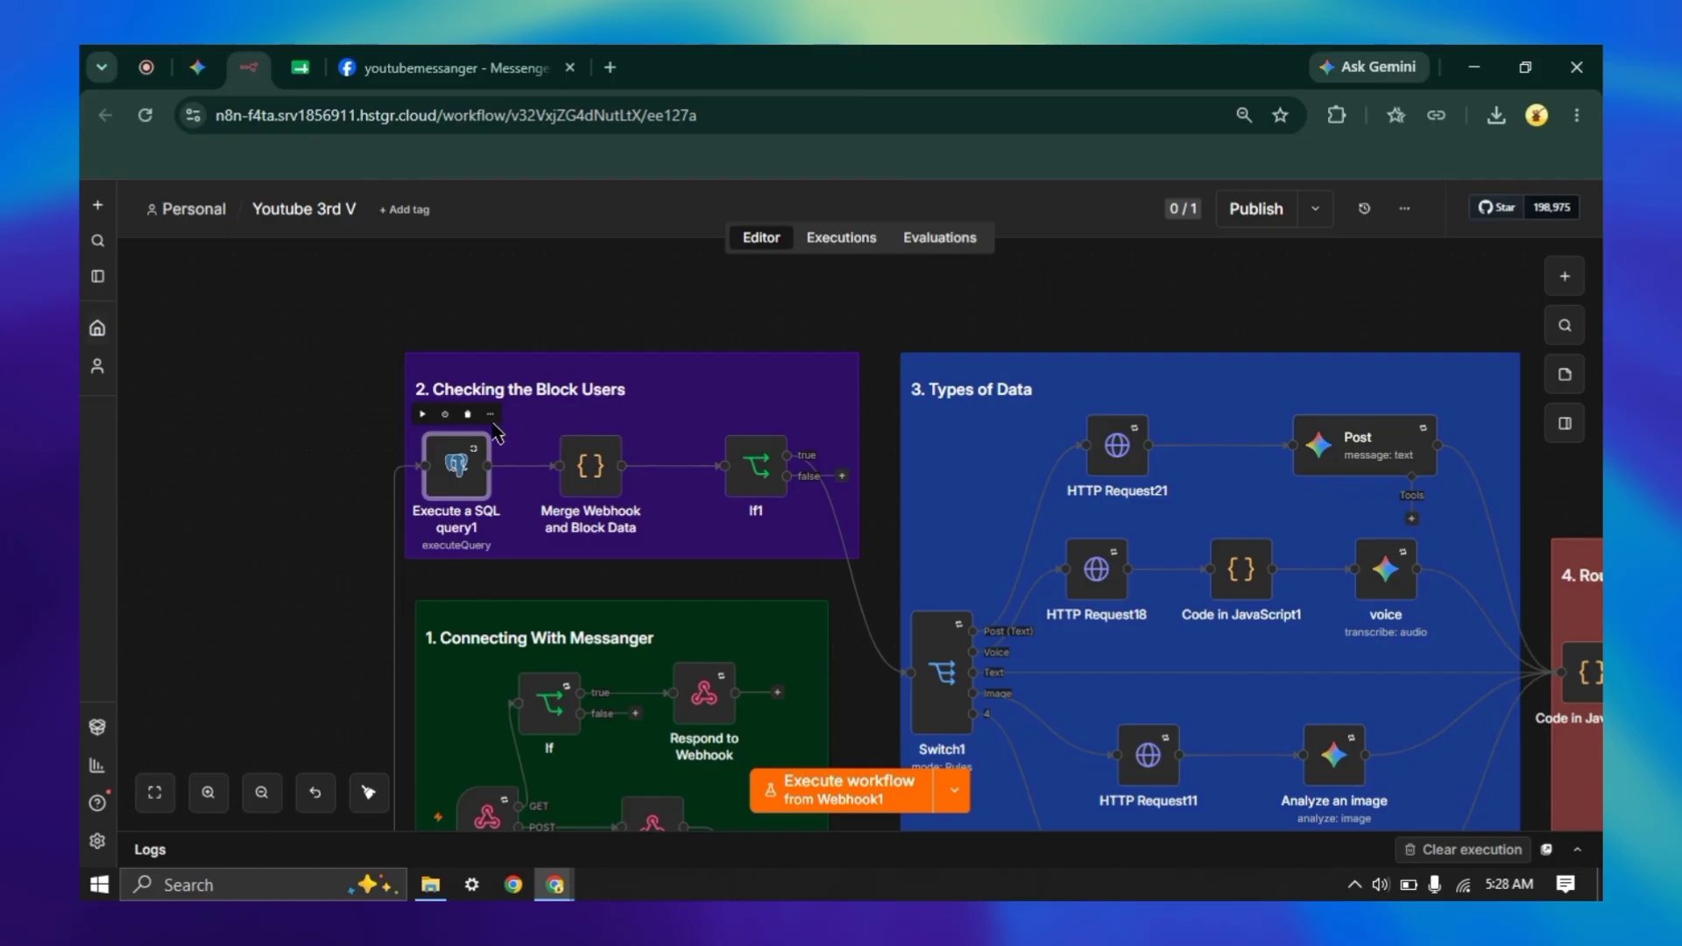
- Review the Execute a SQL query1 node's settings and close them
double_click(456, 464)
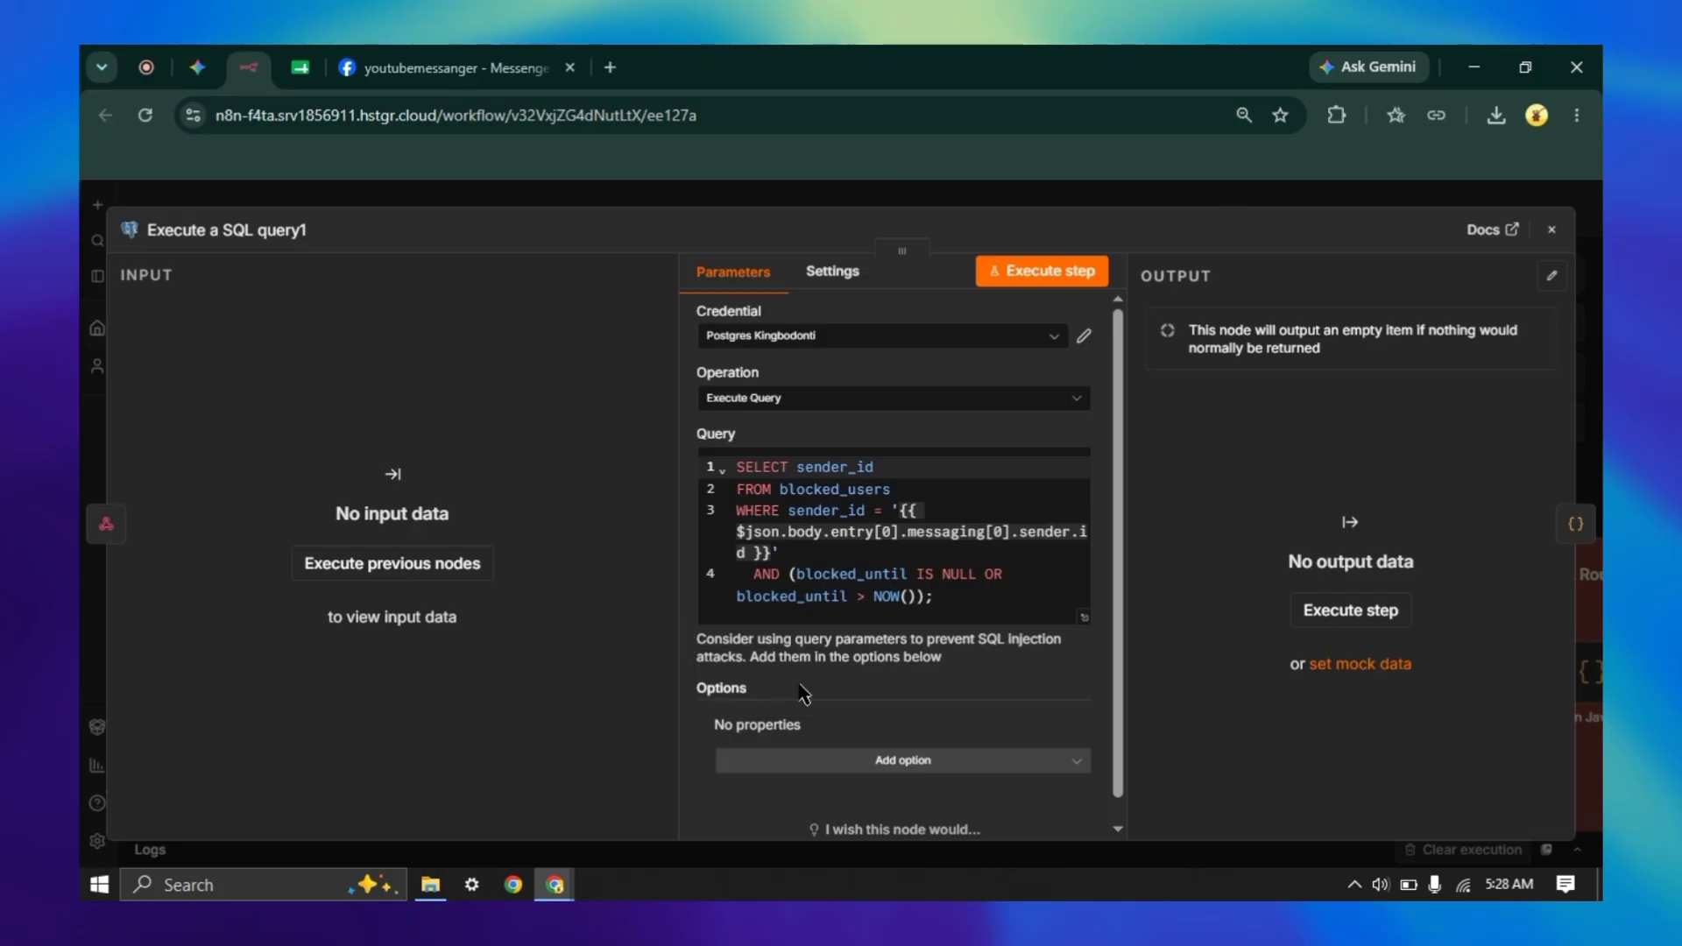
click(592, 202)
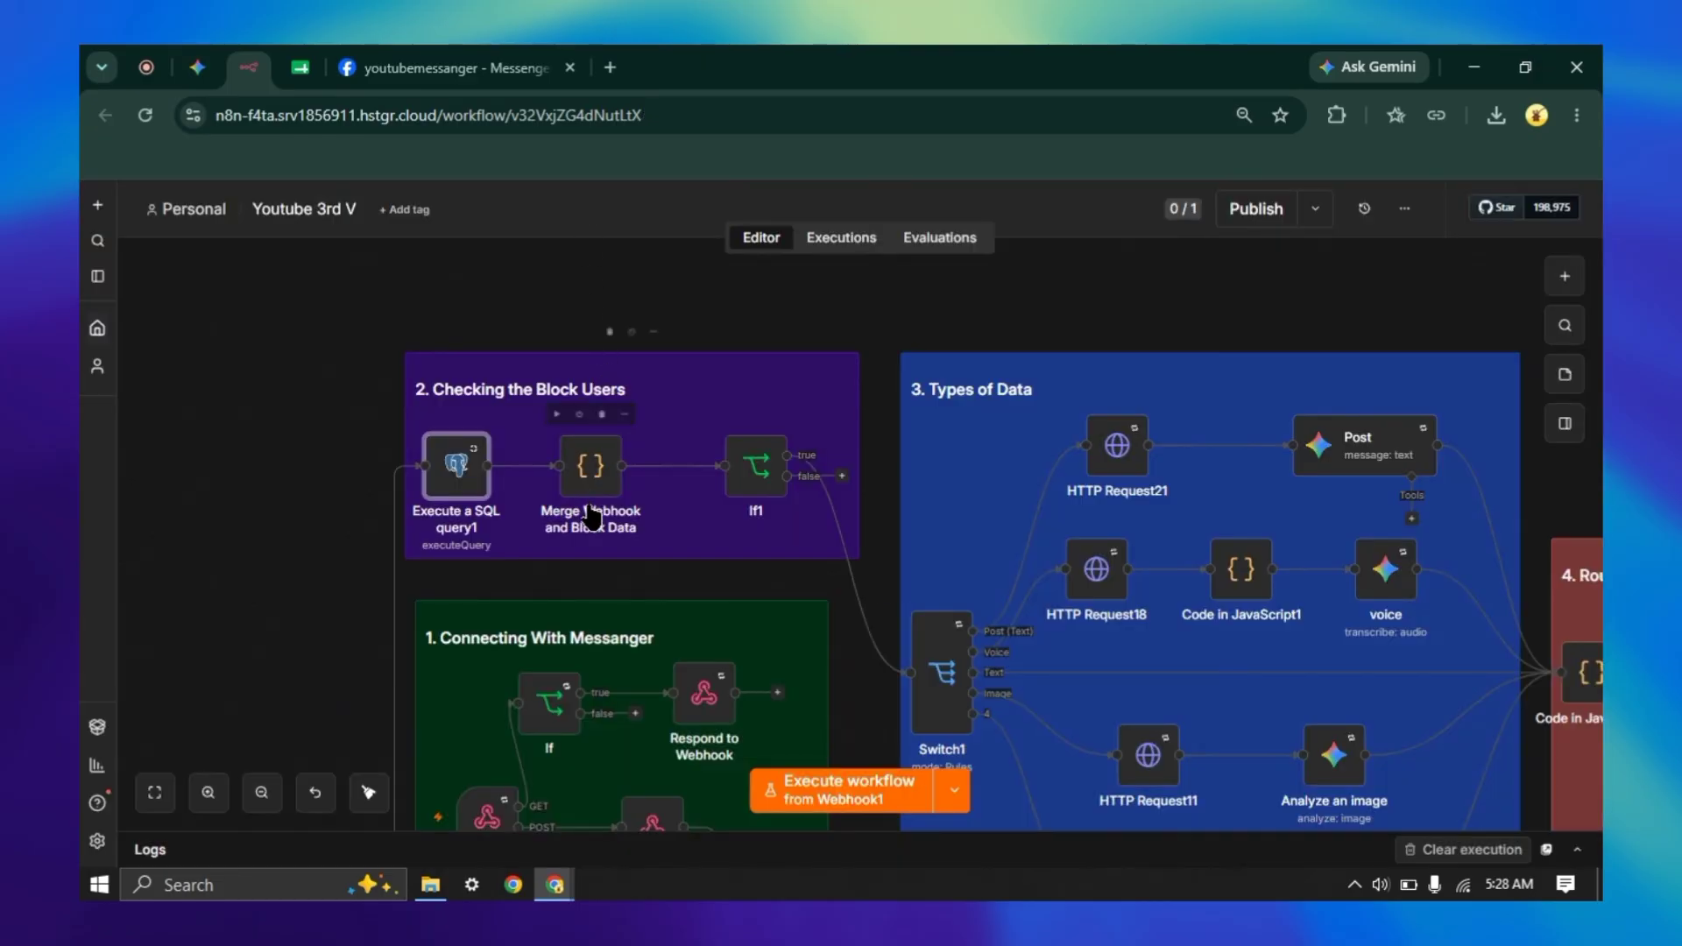
mouse_move(606, 499)
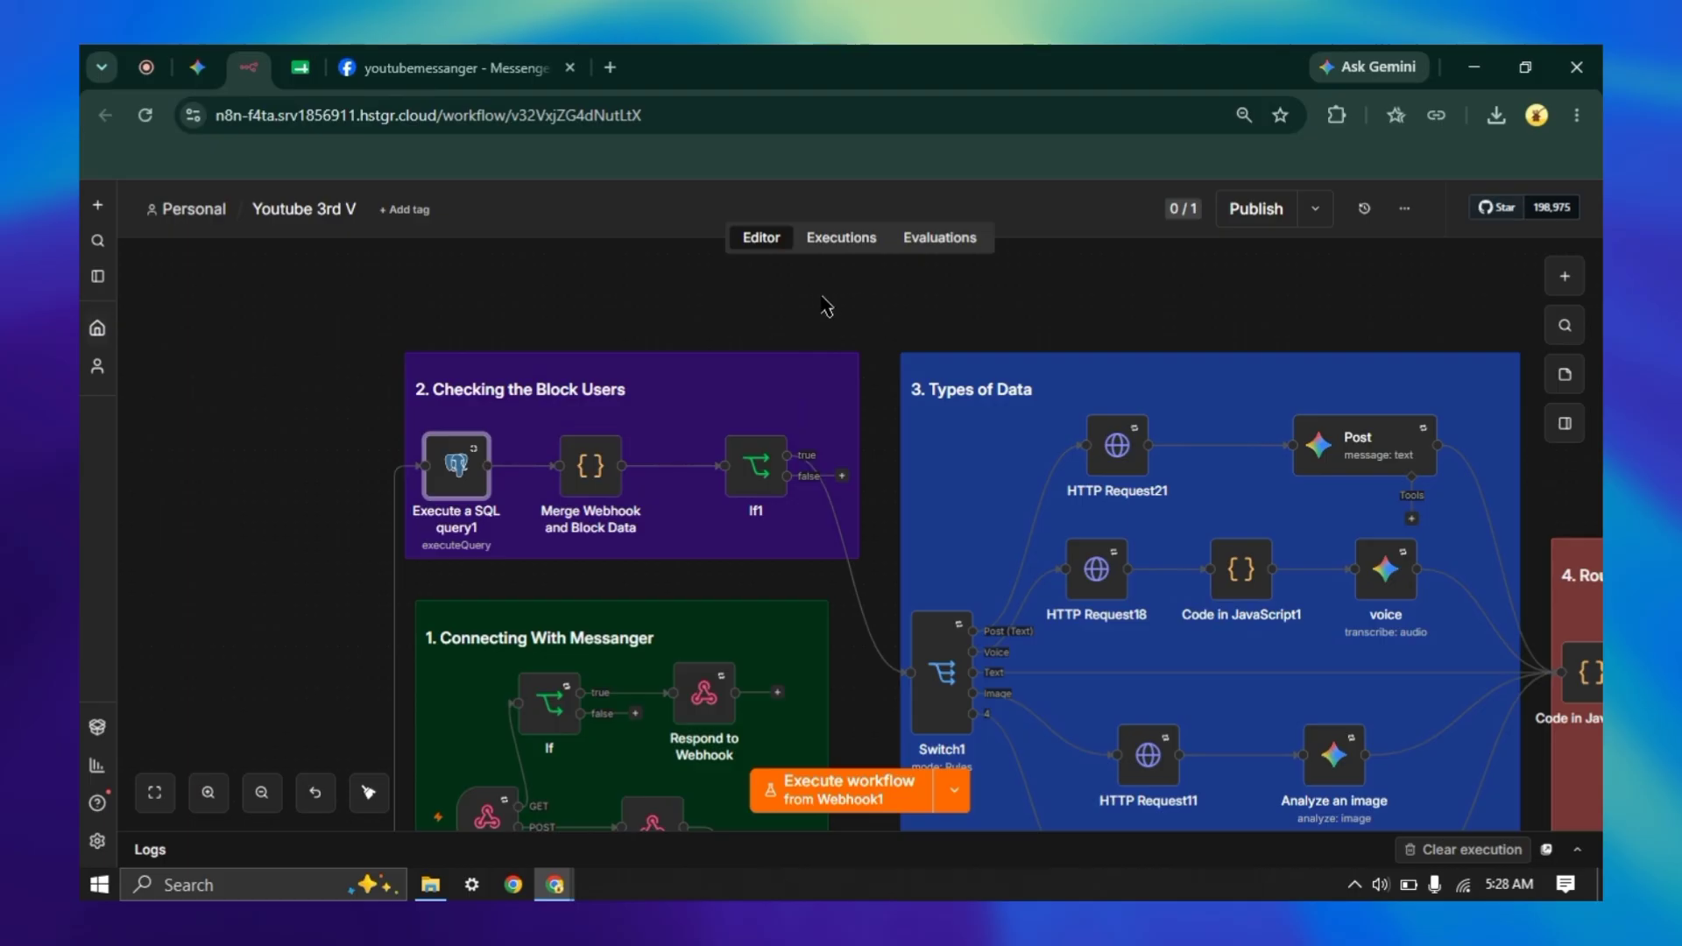
drag(820, 297, 749, 287)
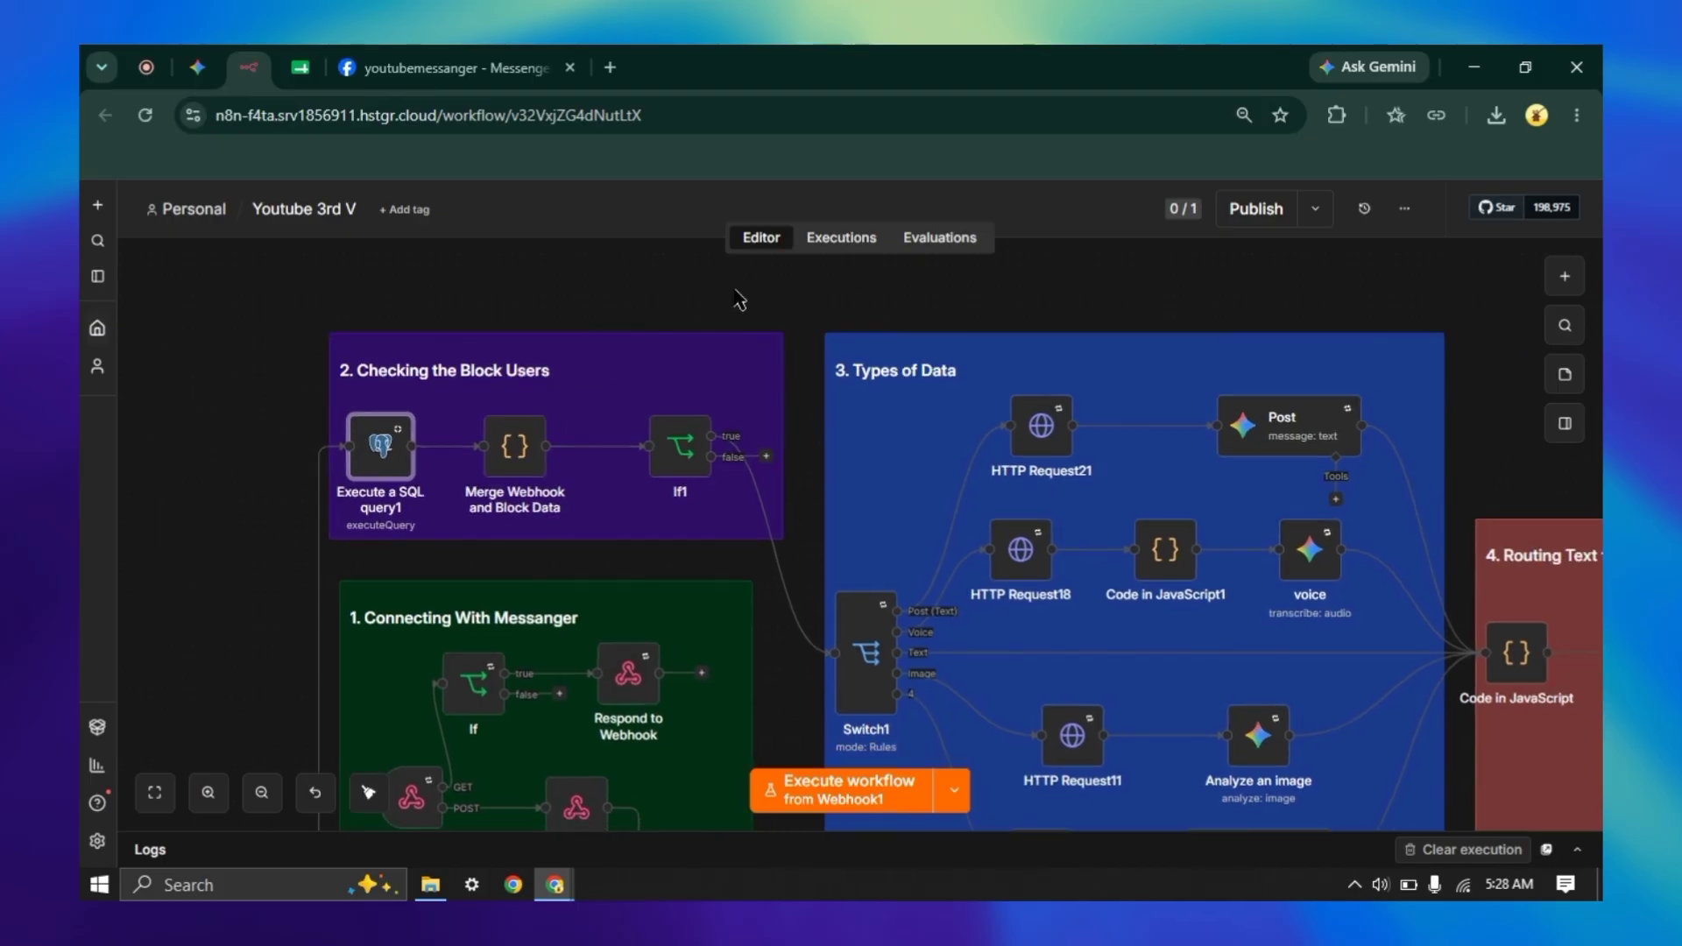
click(620, 272)
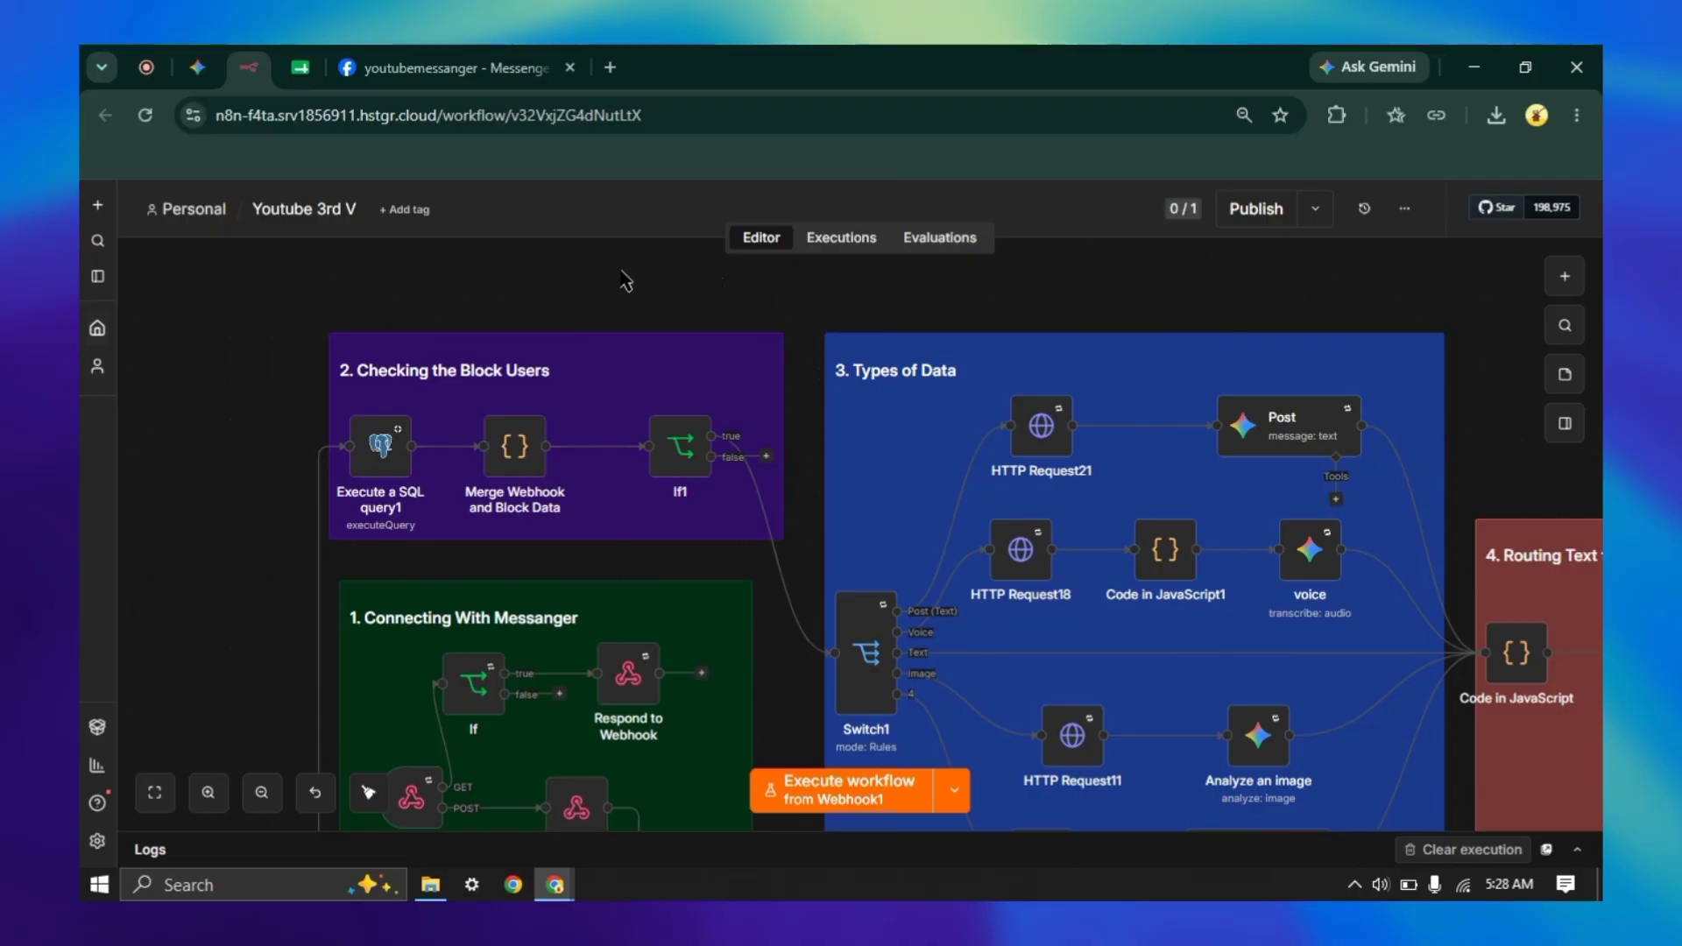
- Open the Merge Webhook and Block Data code node to view its JavaScript
scroll(438, 264, right, 5)
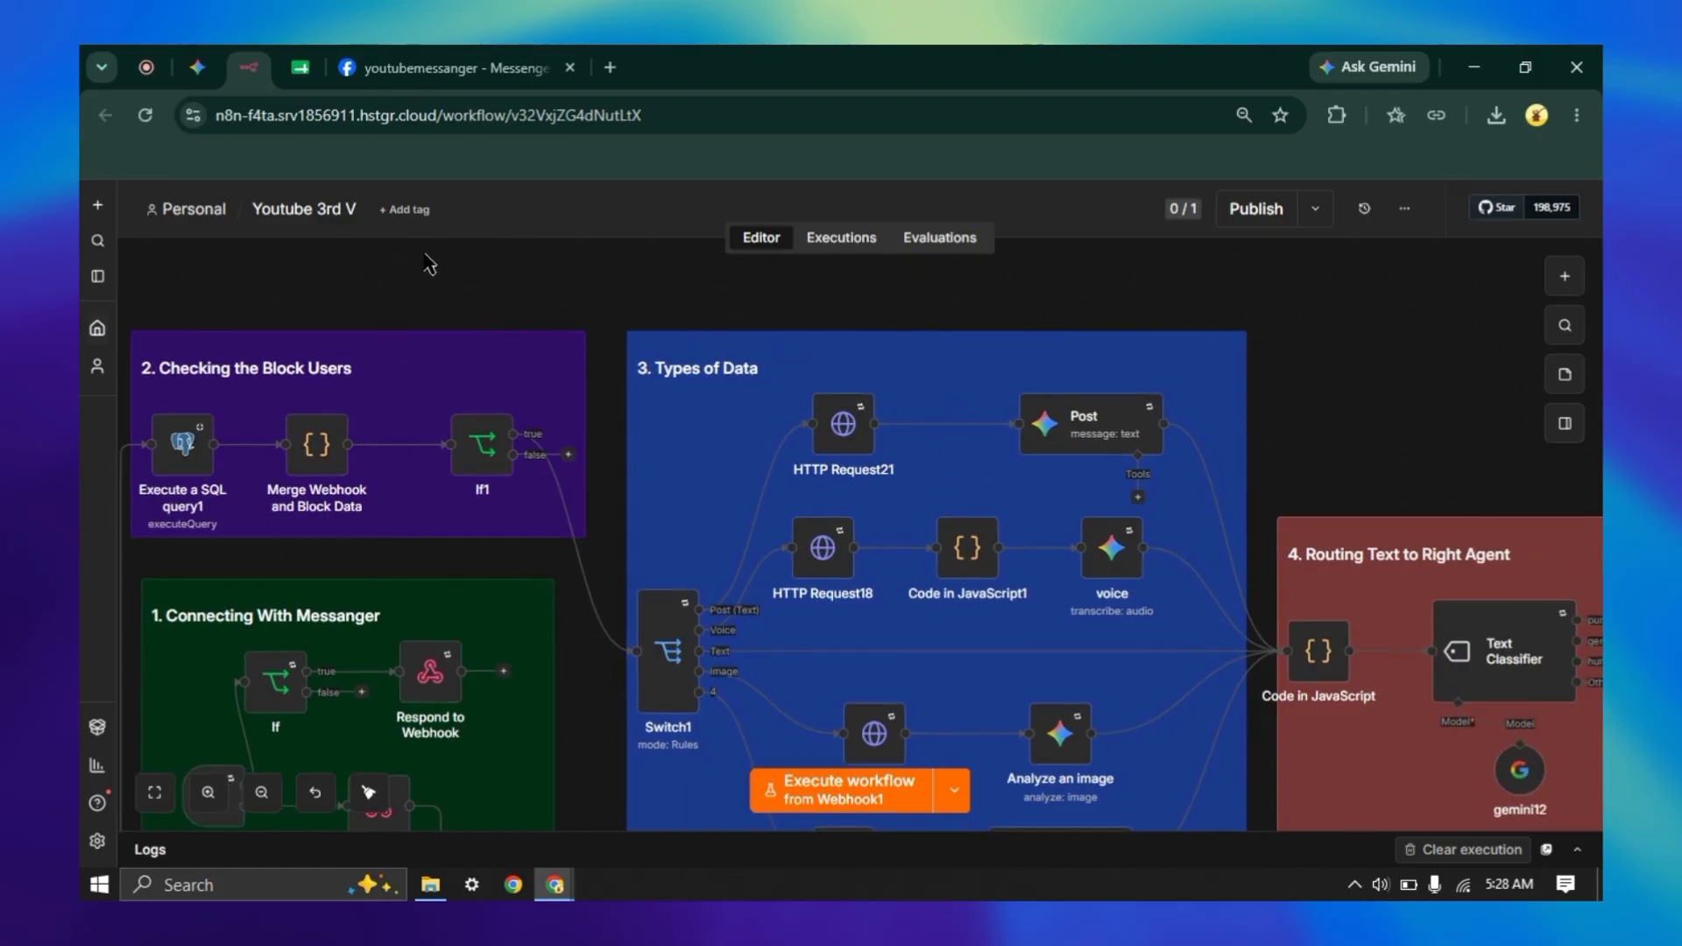
drag(428, 254, 525, 250)
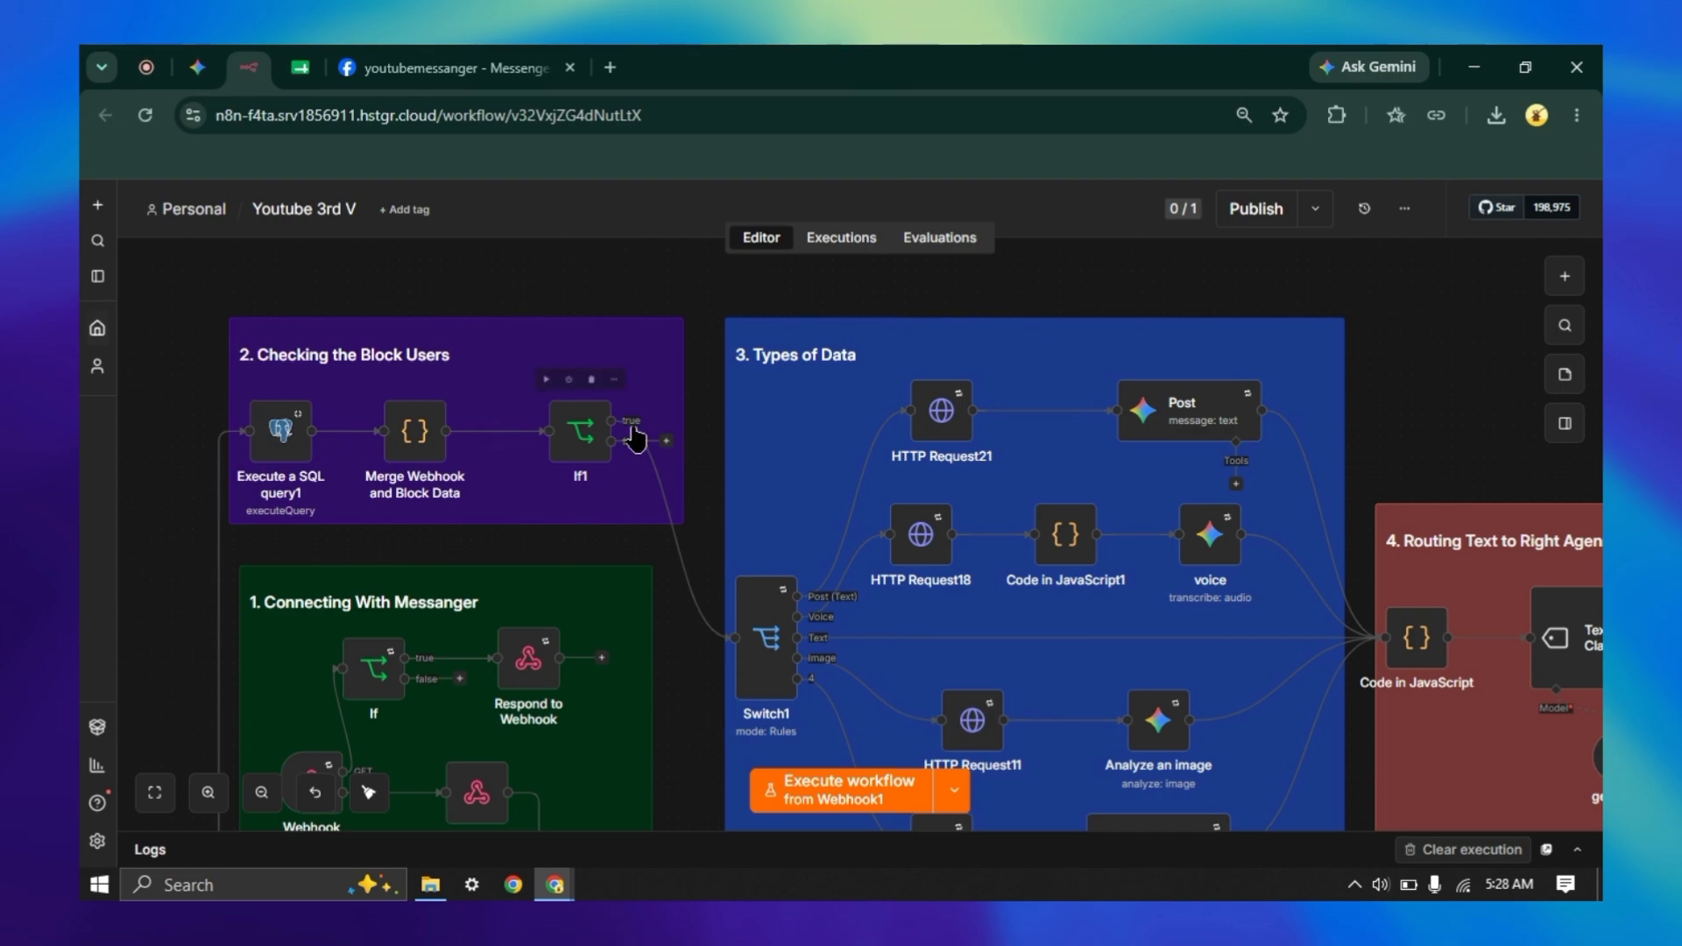
click(414, 452)
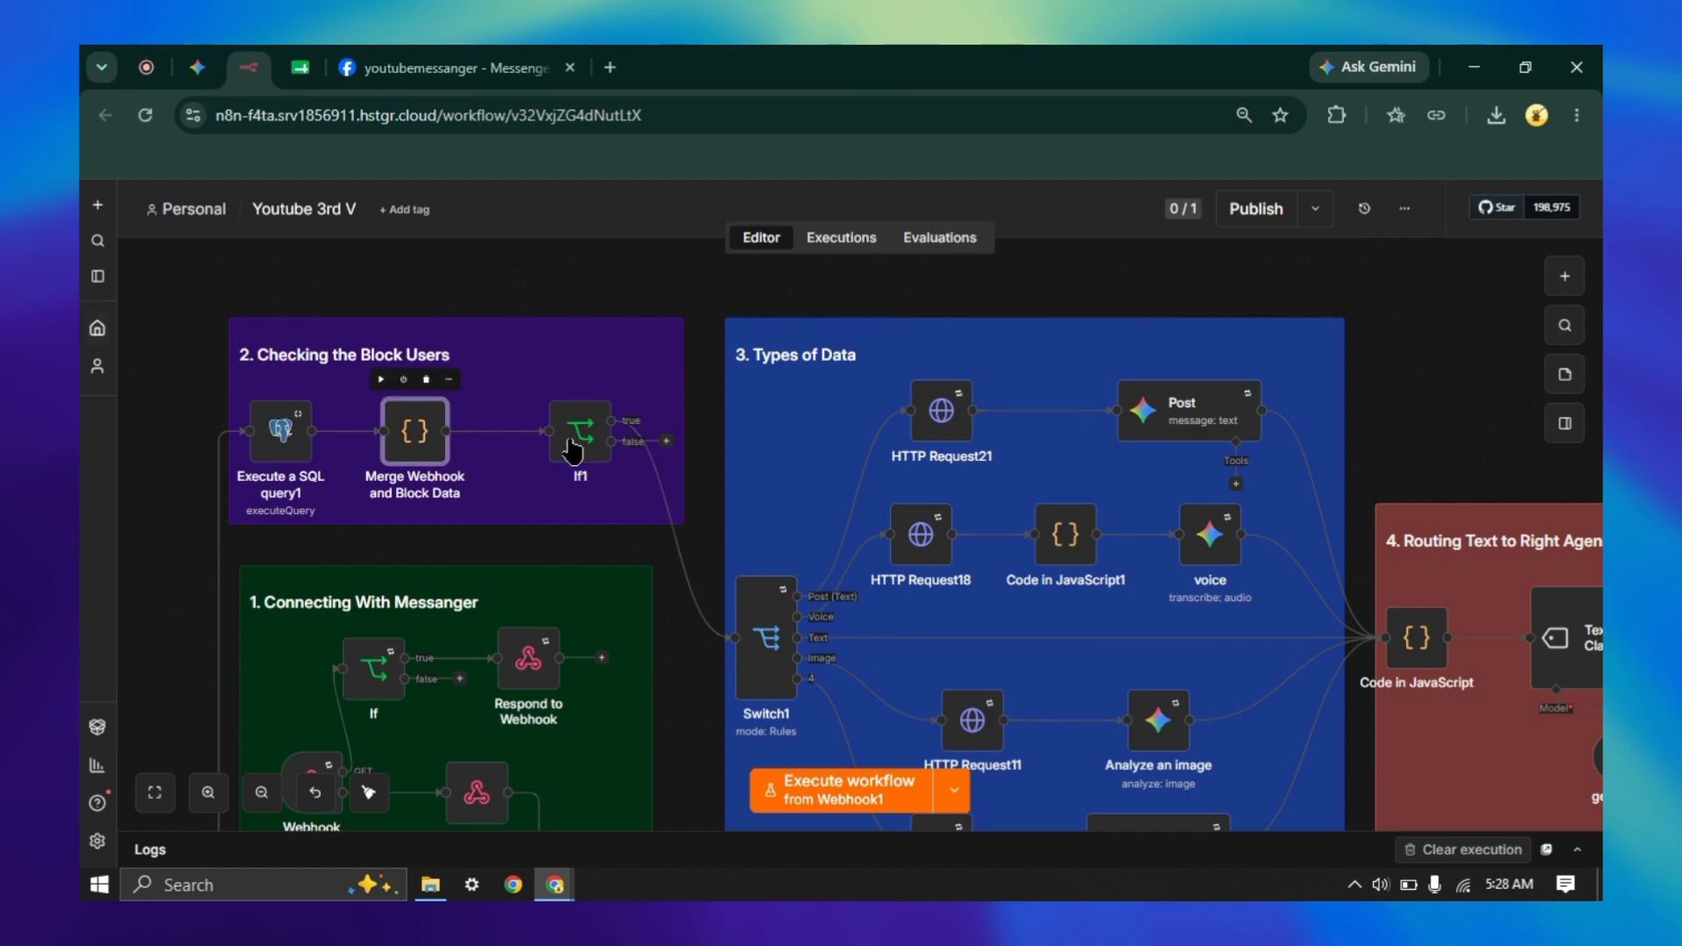
key(Return)
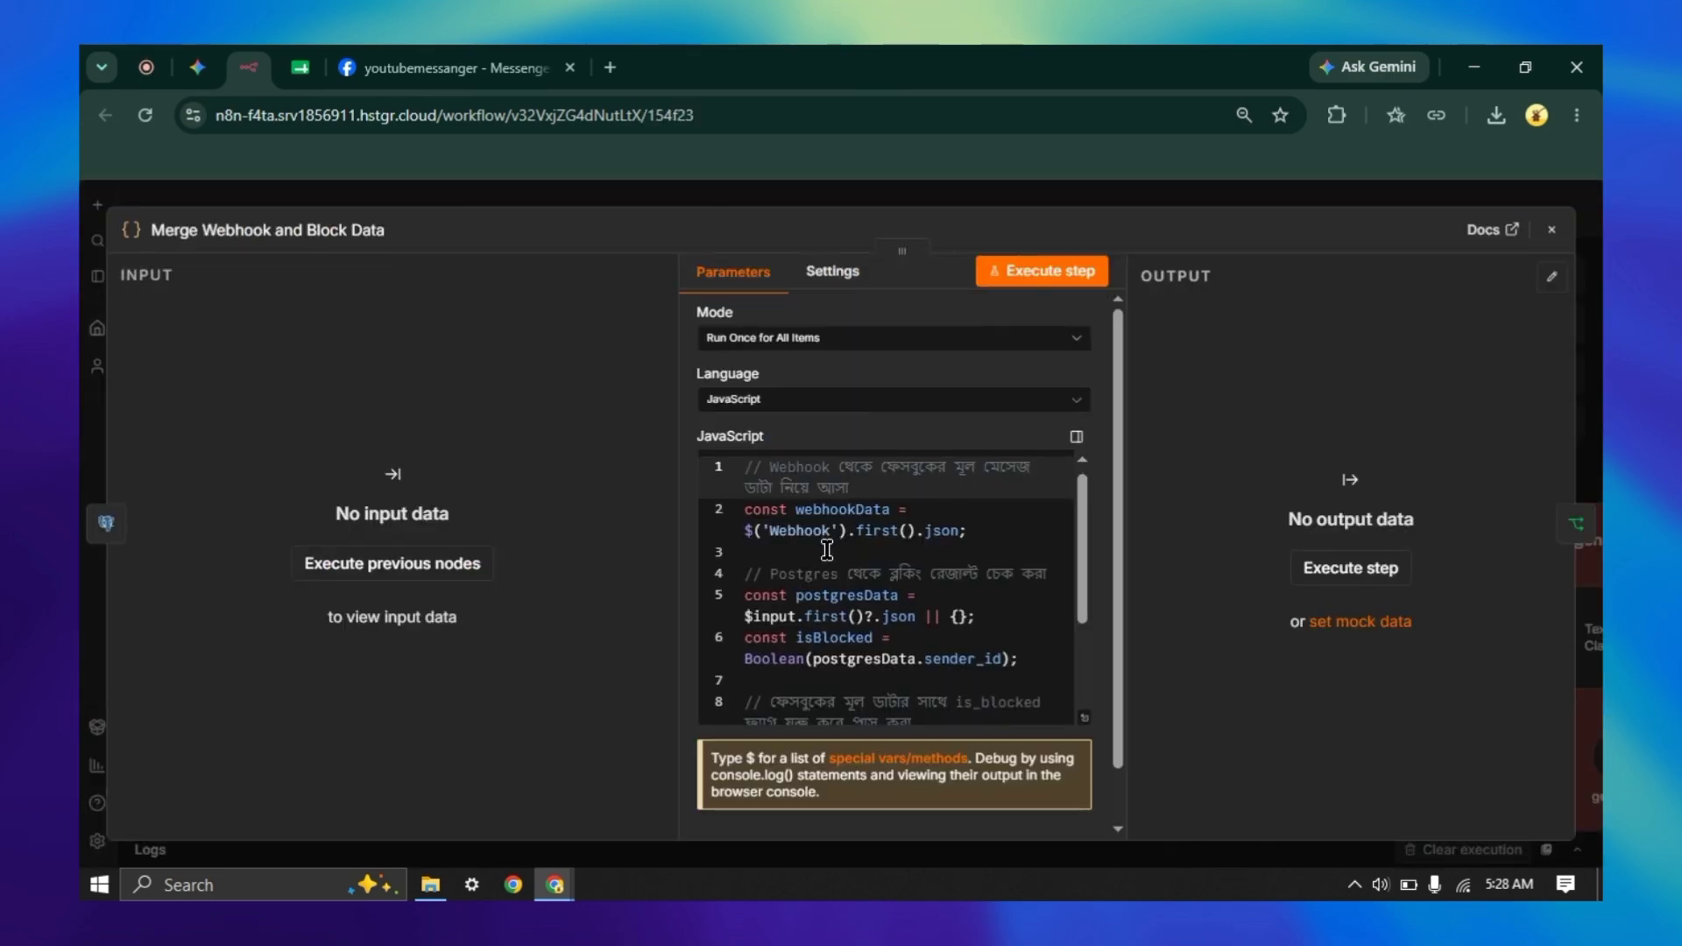
- Close the code editor and check that If1's condition is {{ $json.is_blocked }} is false
scroll(827, 550, down, 5)
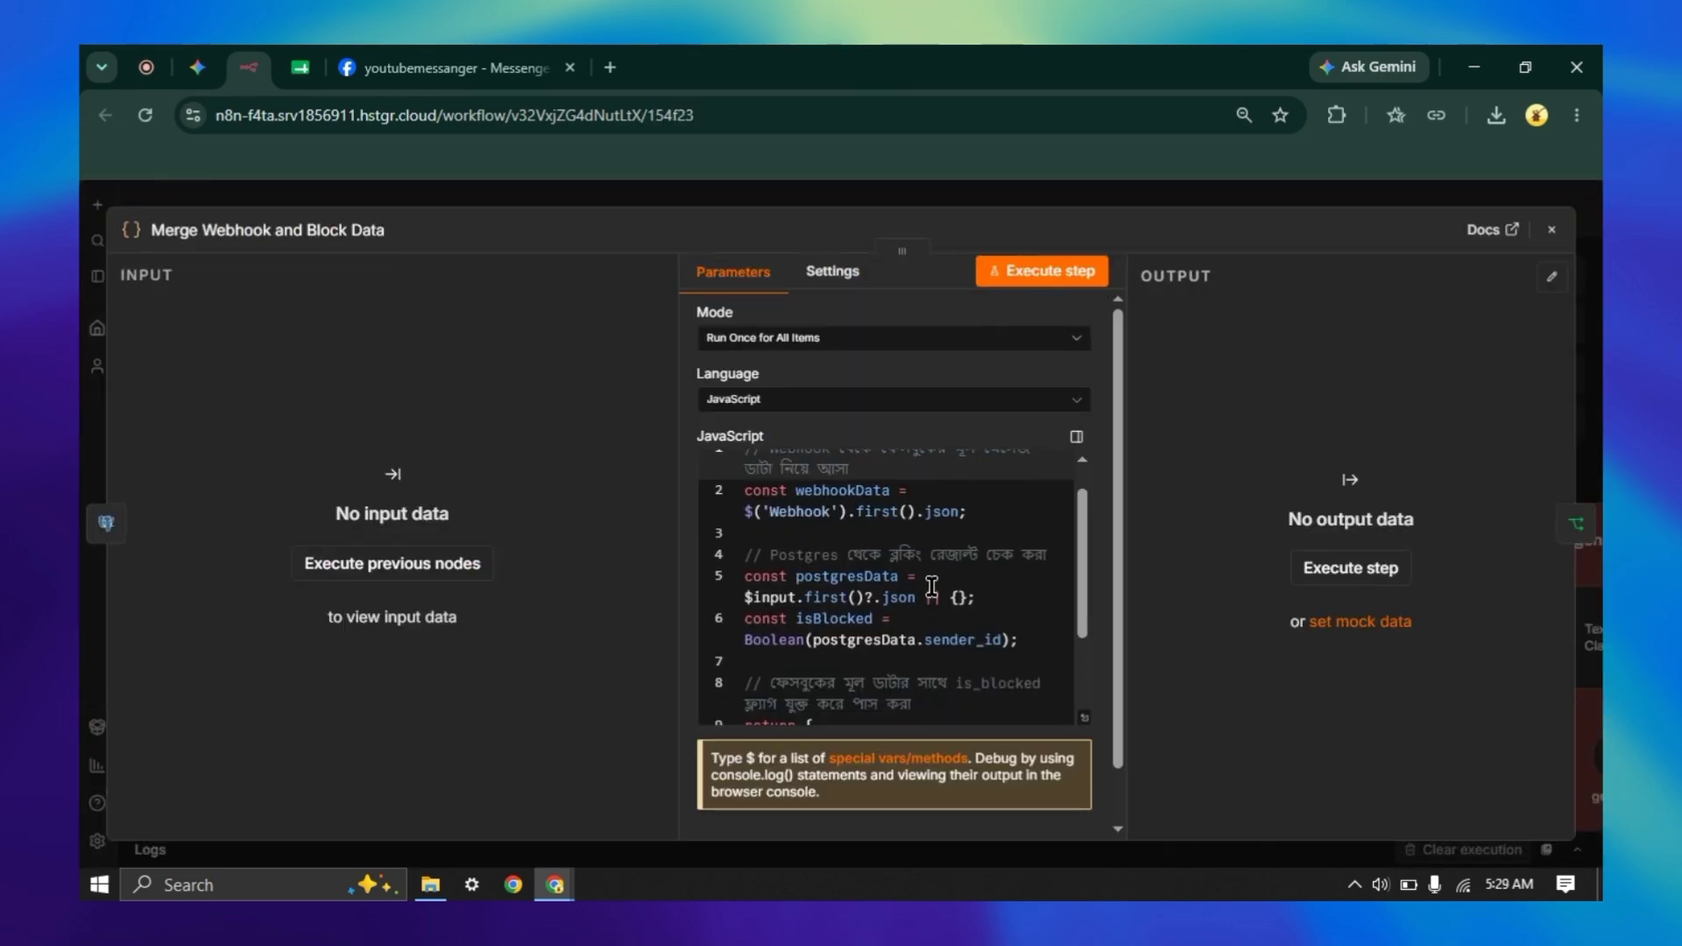
click(646, 197)
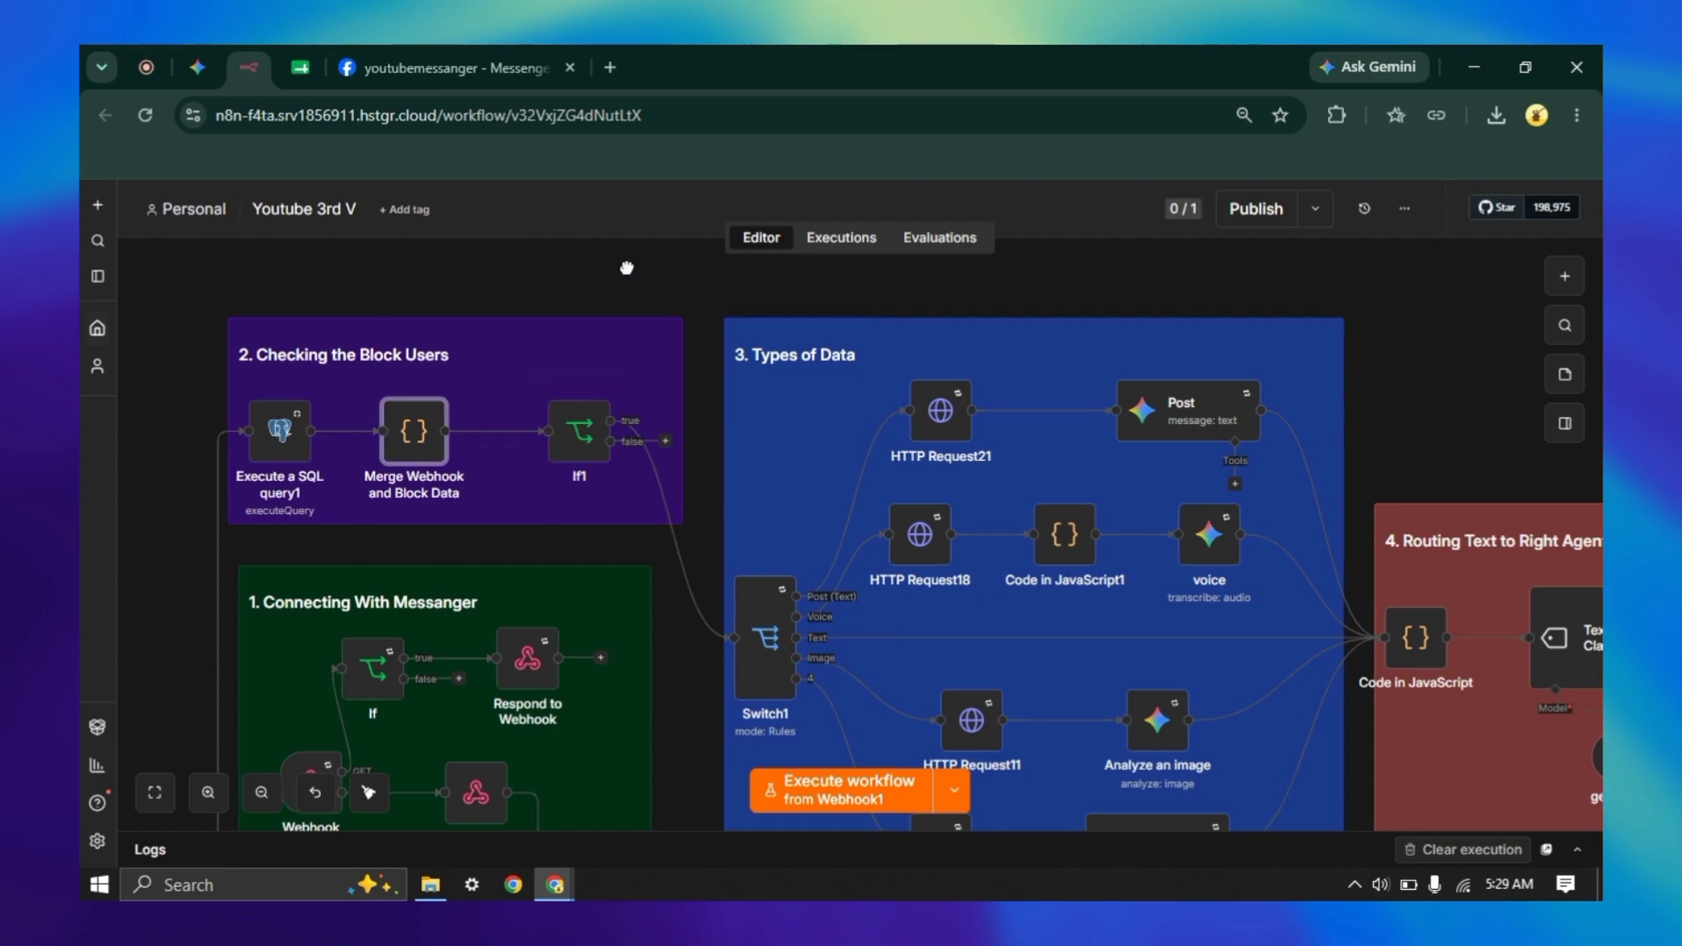
drag(627, 268, 537, 264)
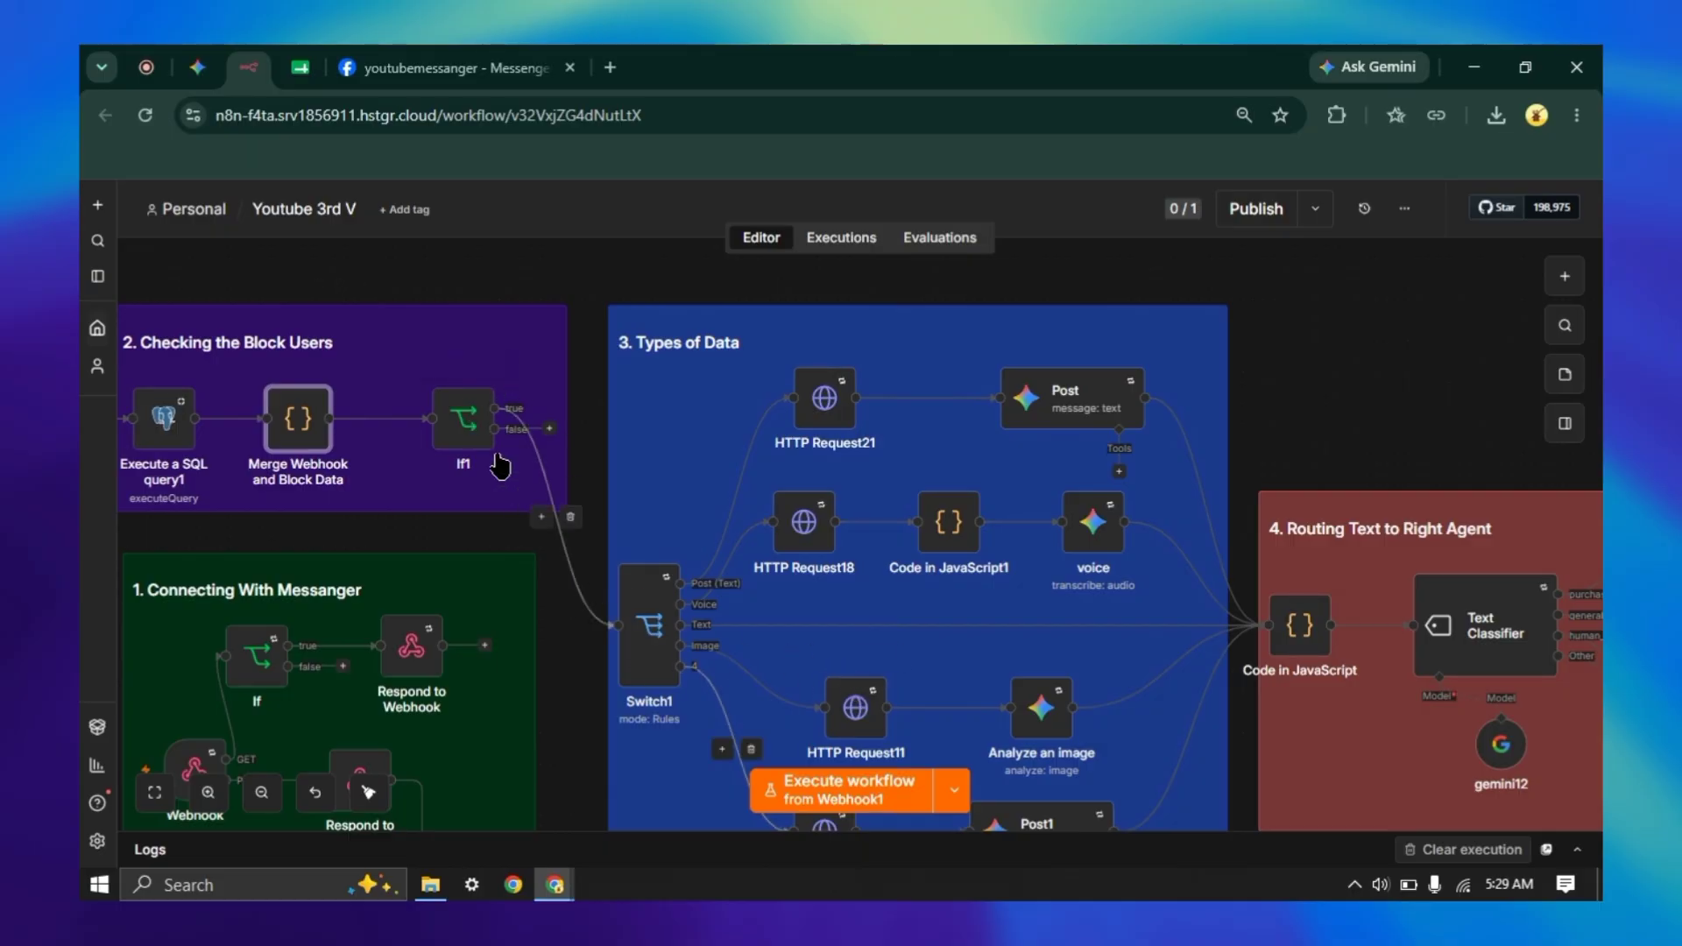
double_click(463, 419)
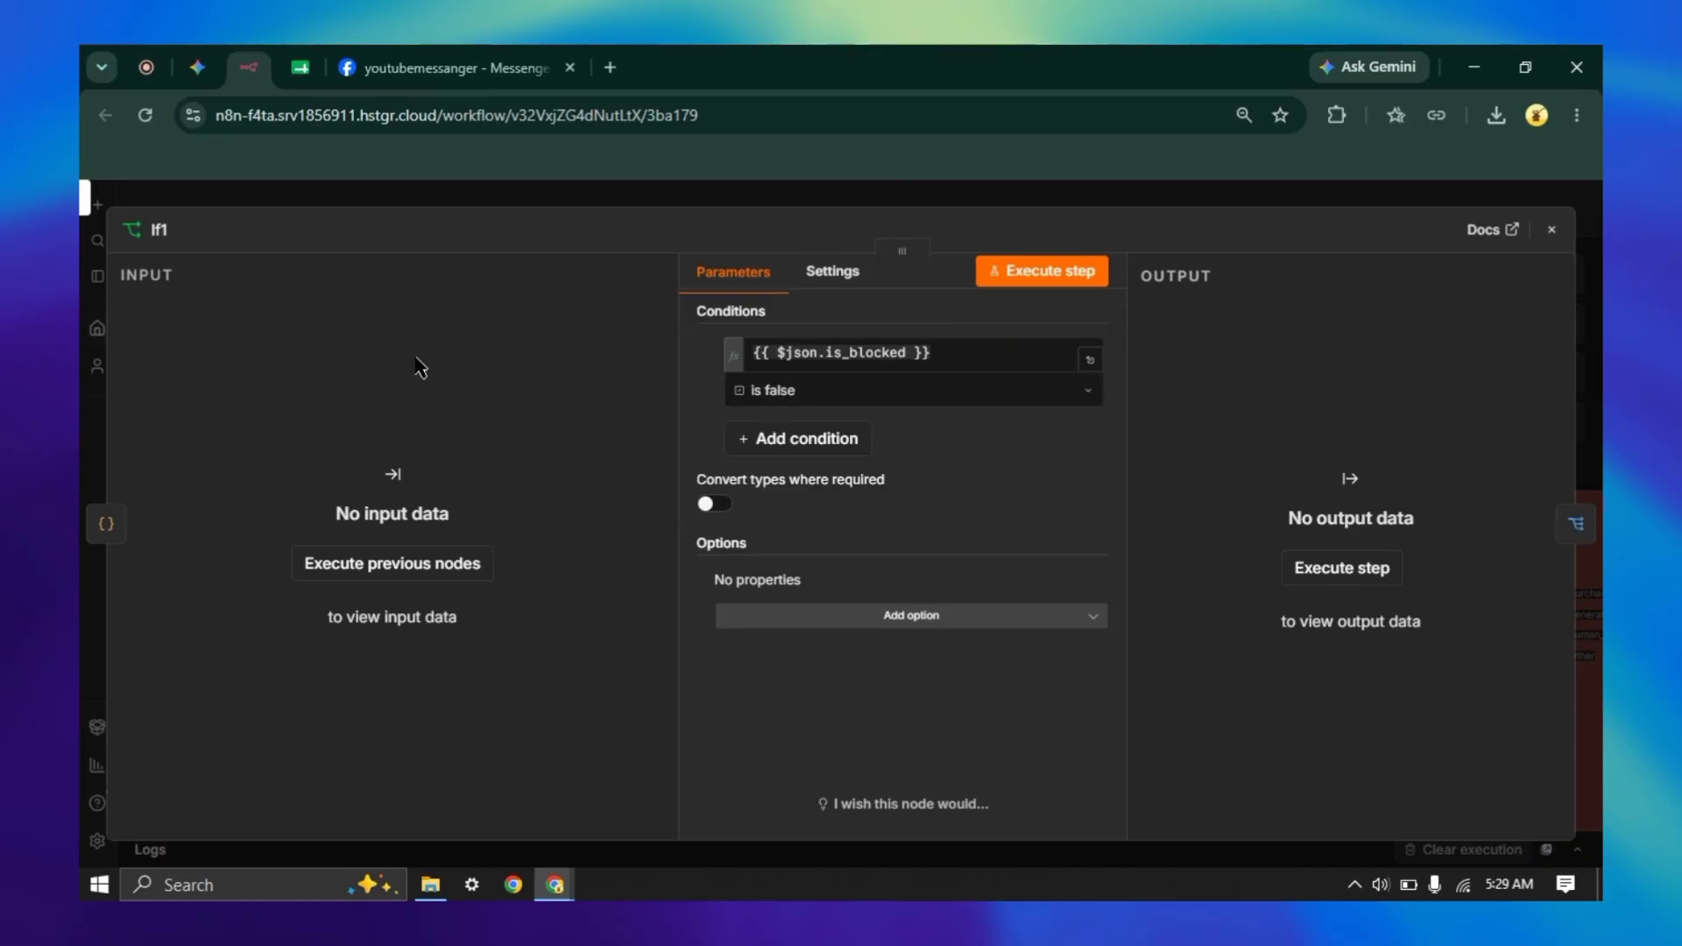
click(403, 203)
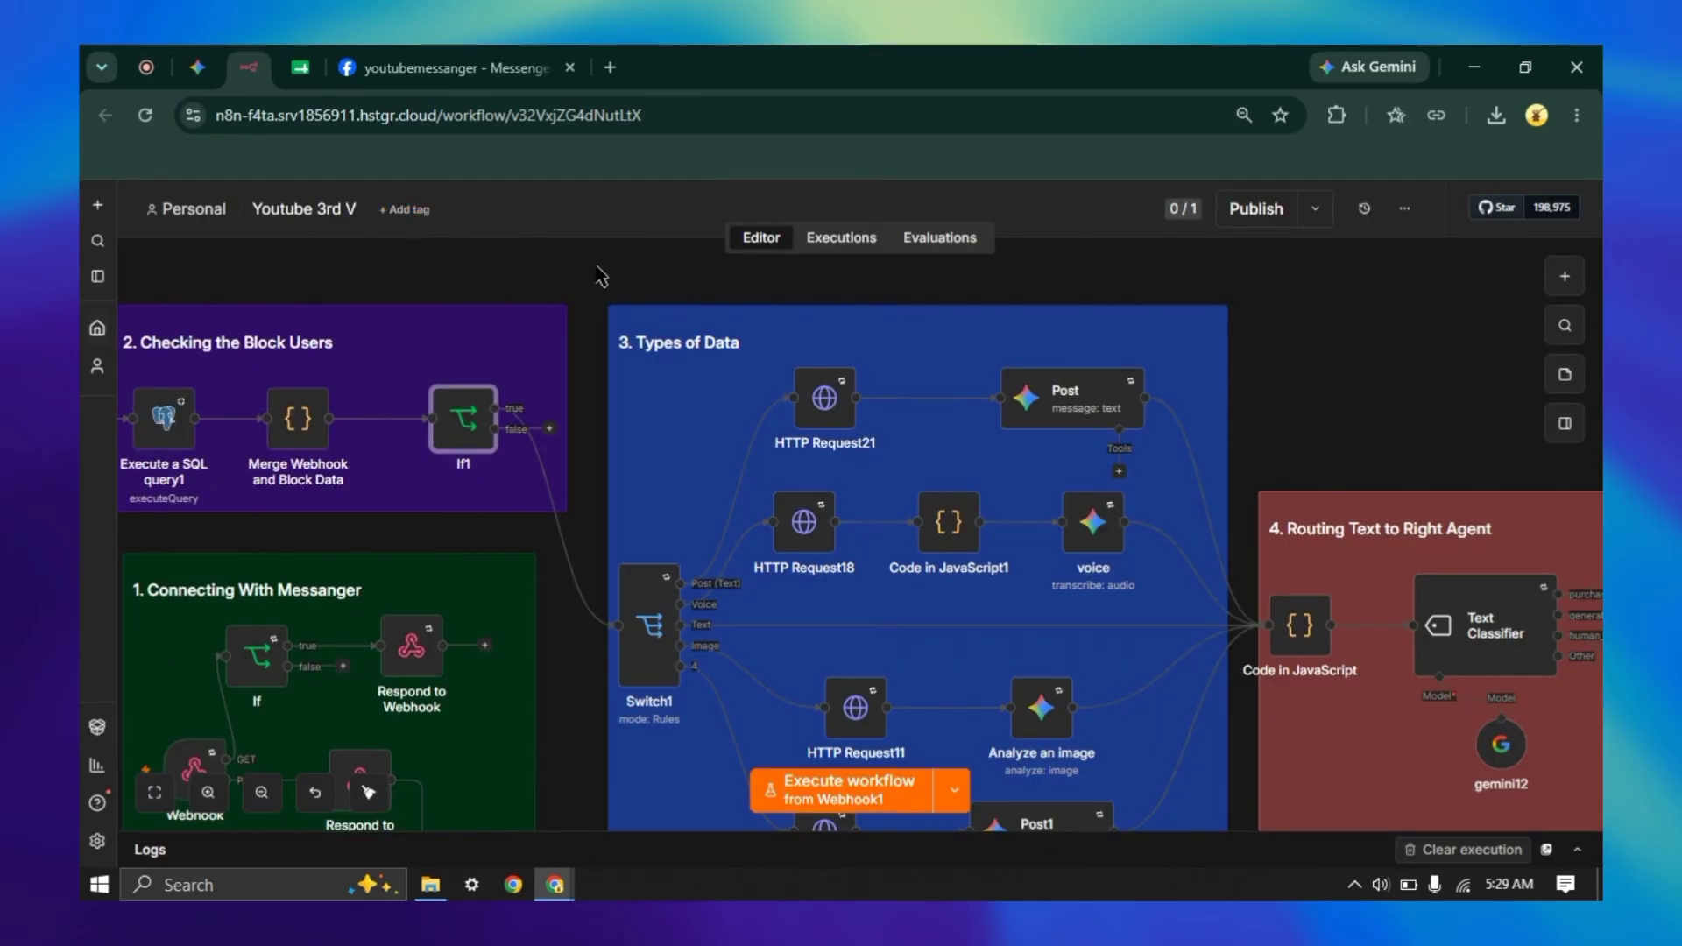
- Pan and zoom out so sections 1 through 5, including AI Agent & Human Review, fit on screen
drag(620, 269, 417, 223)
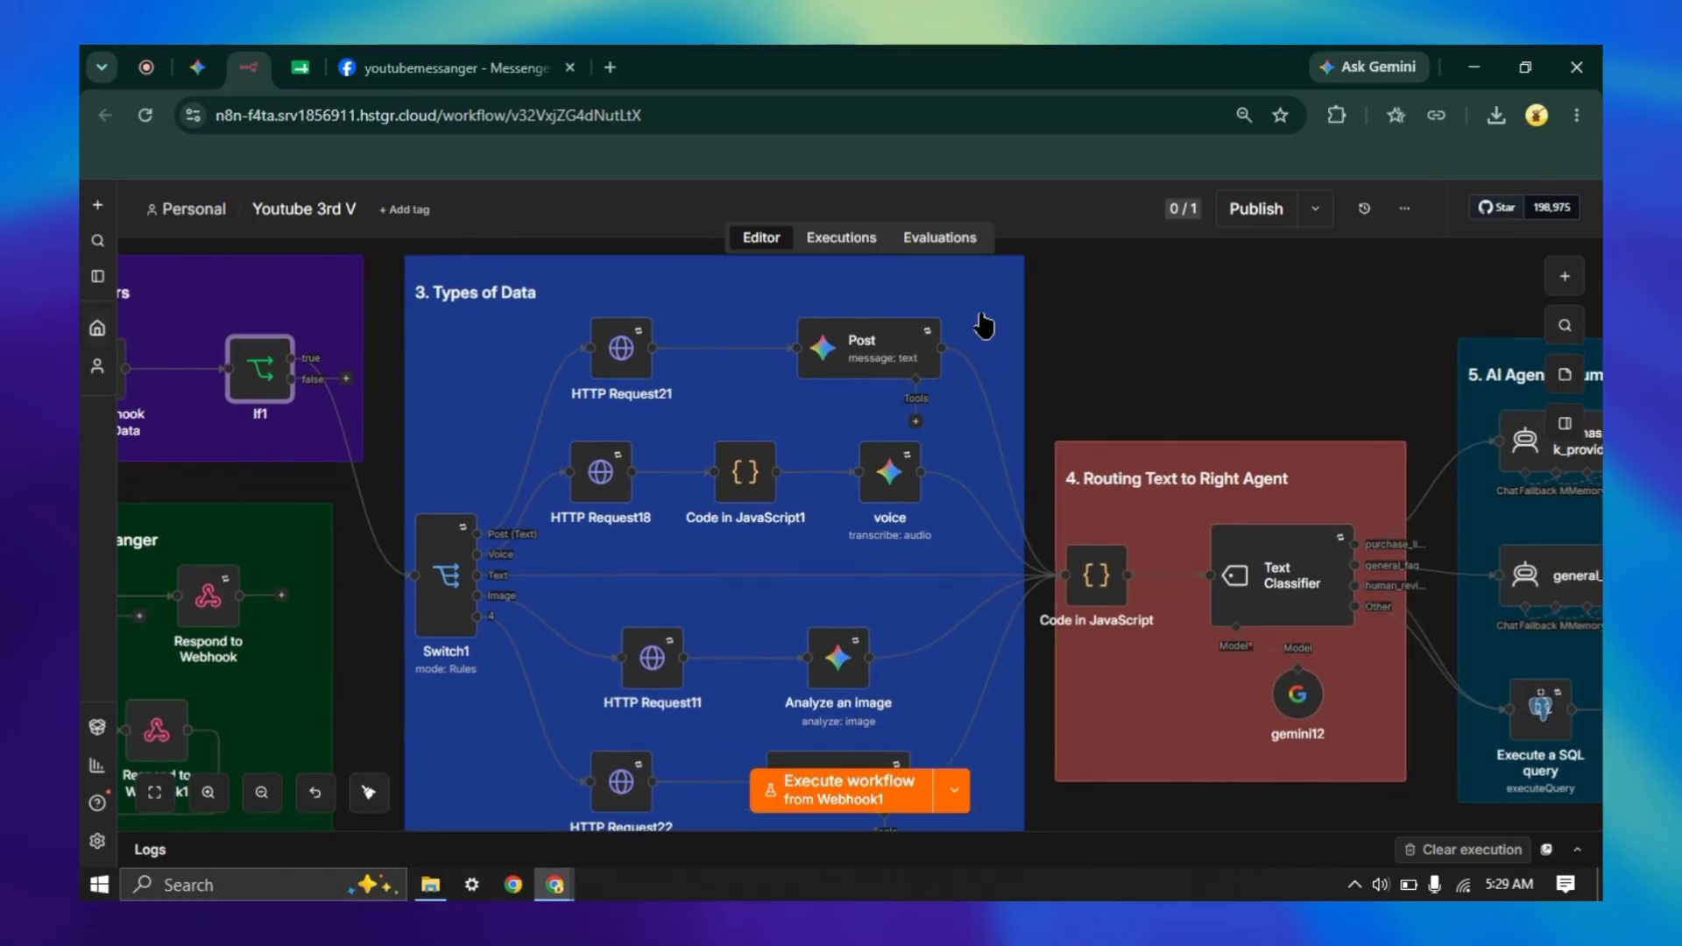
drag(1096, 282, 1094, 248)
scroll(1094, 248, down, 1)
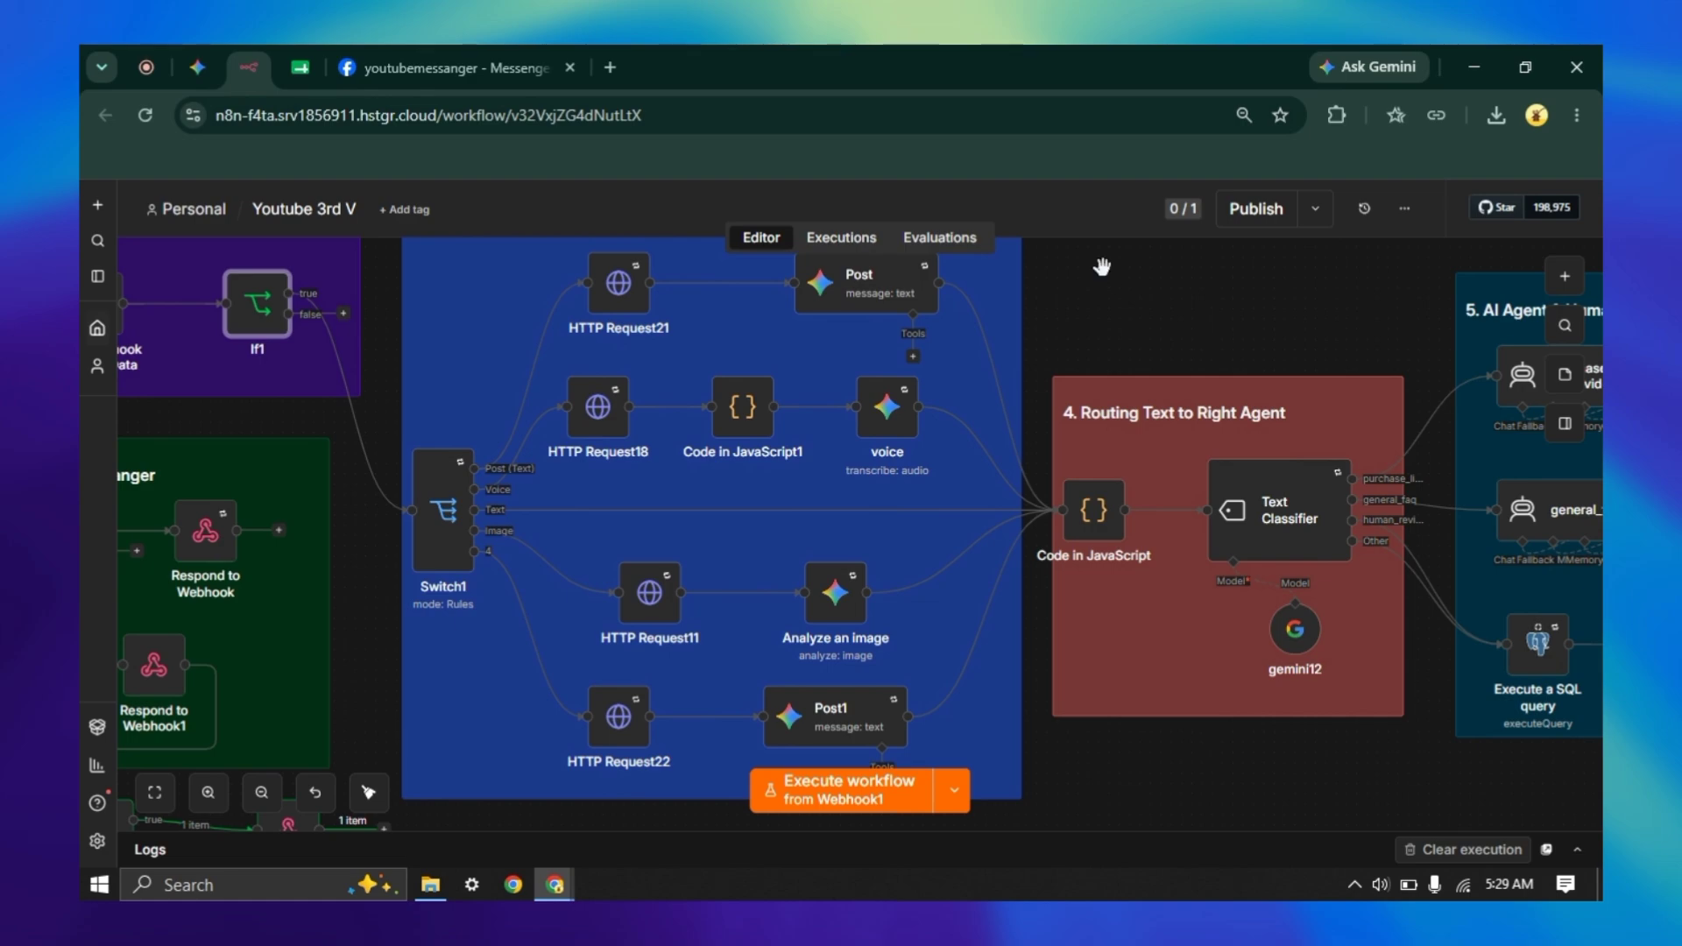
scroll(1102, 267, down, 2)
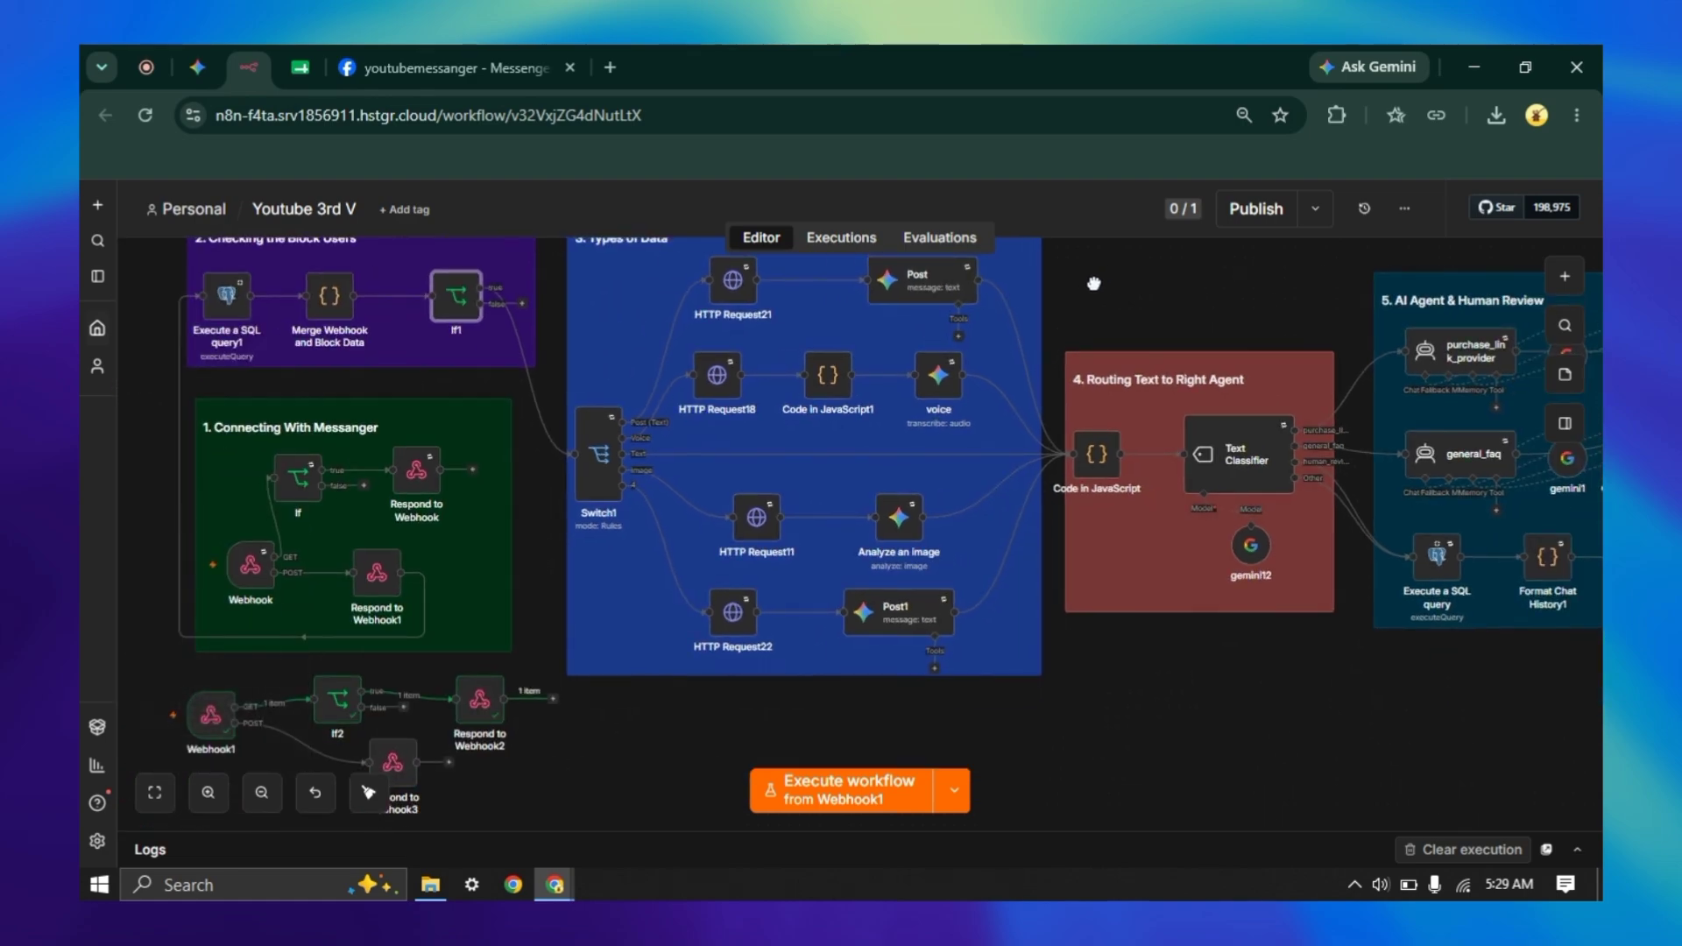
drag(1092, 278, 1047, 324)
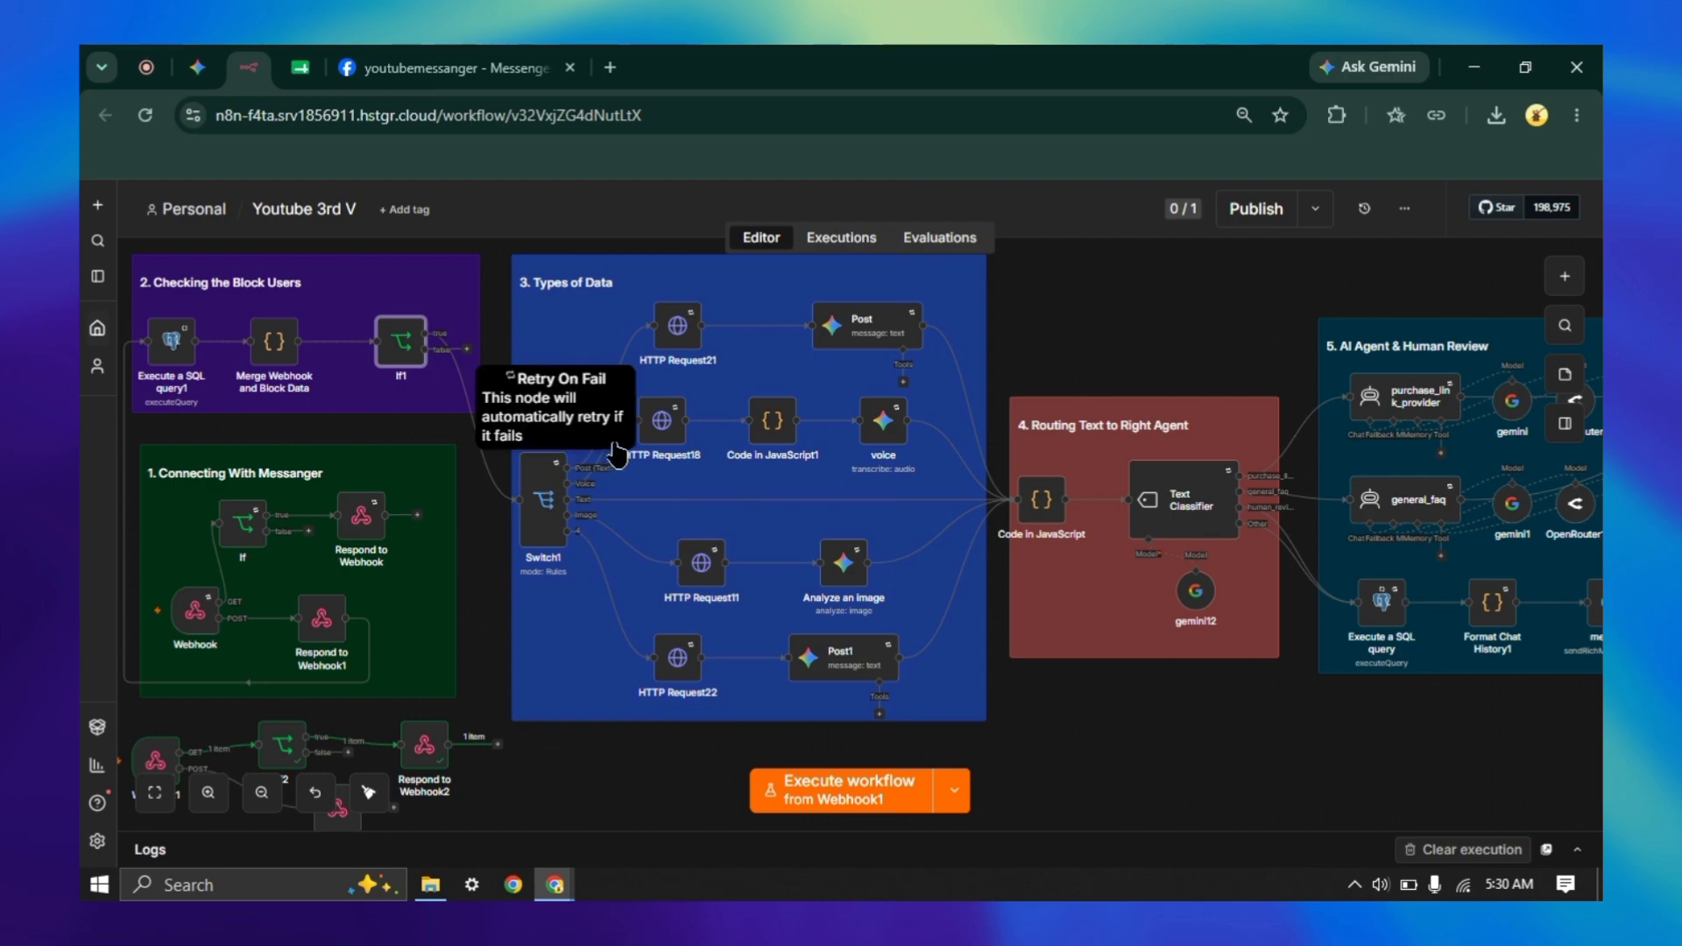
- Inspect Switch1's first routing rule, highlighting its 'post' value
double_click(545, 522)
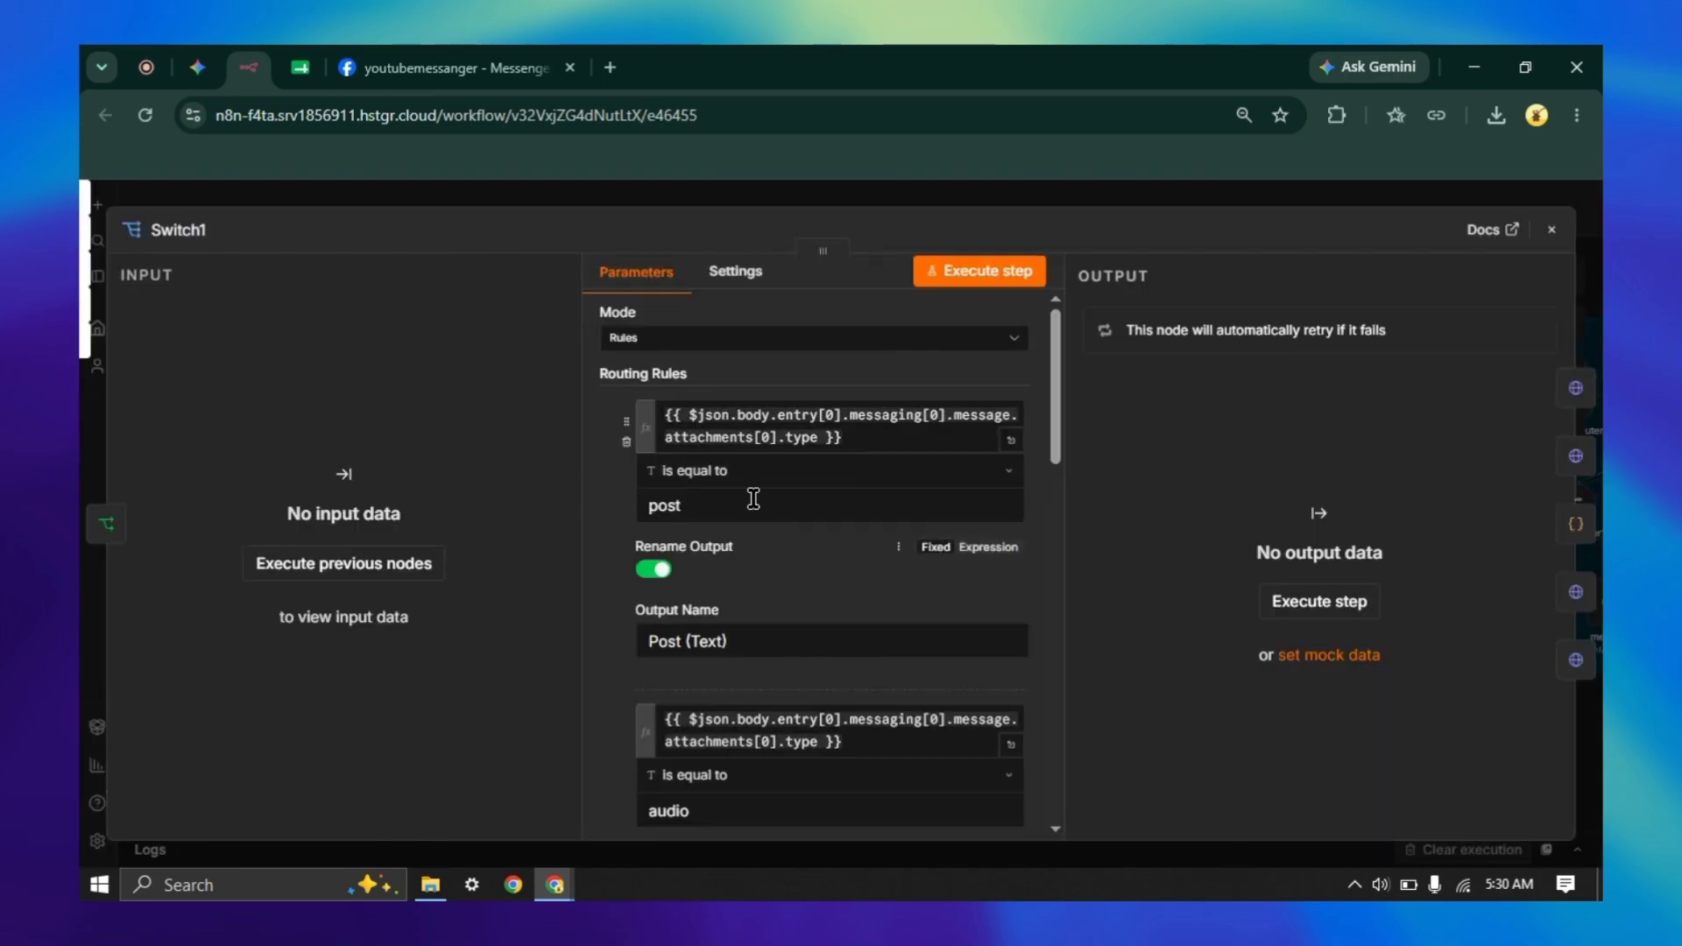
key(Escape)
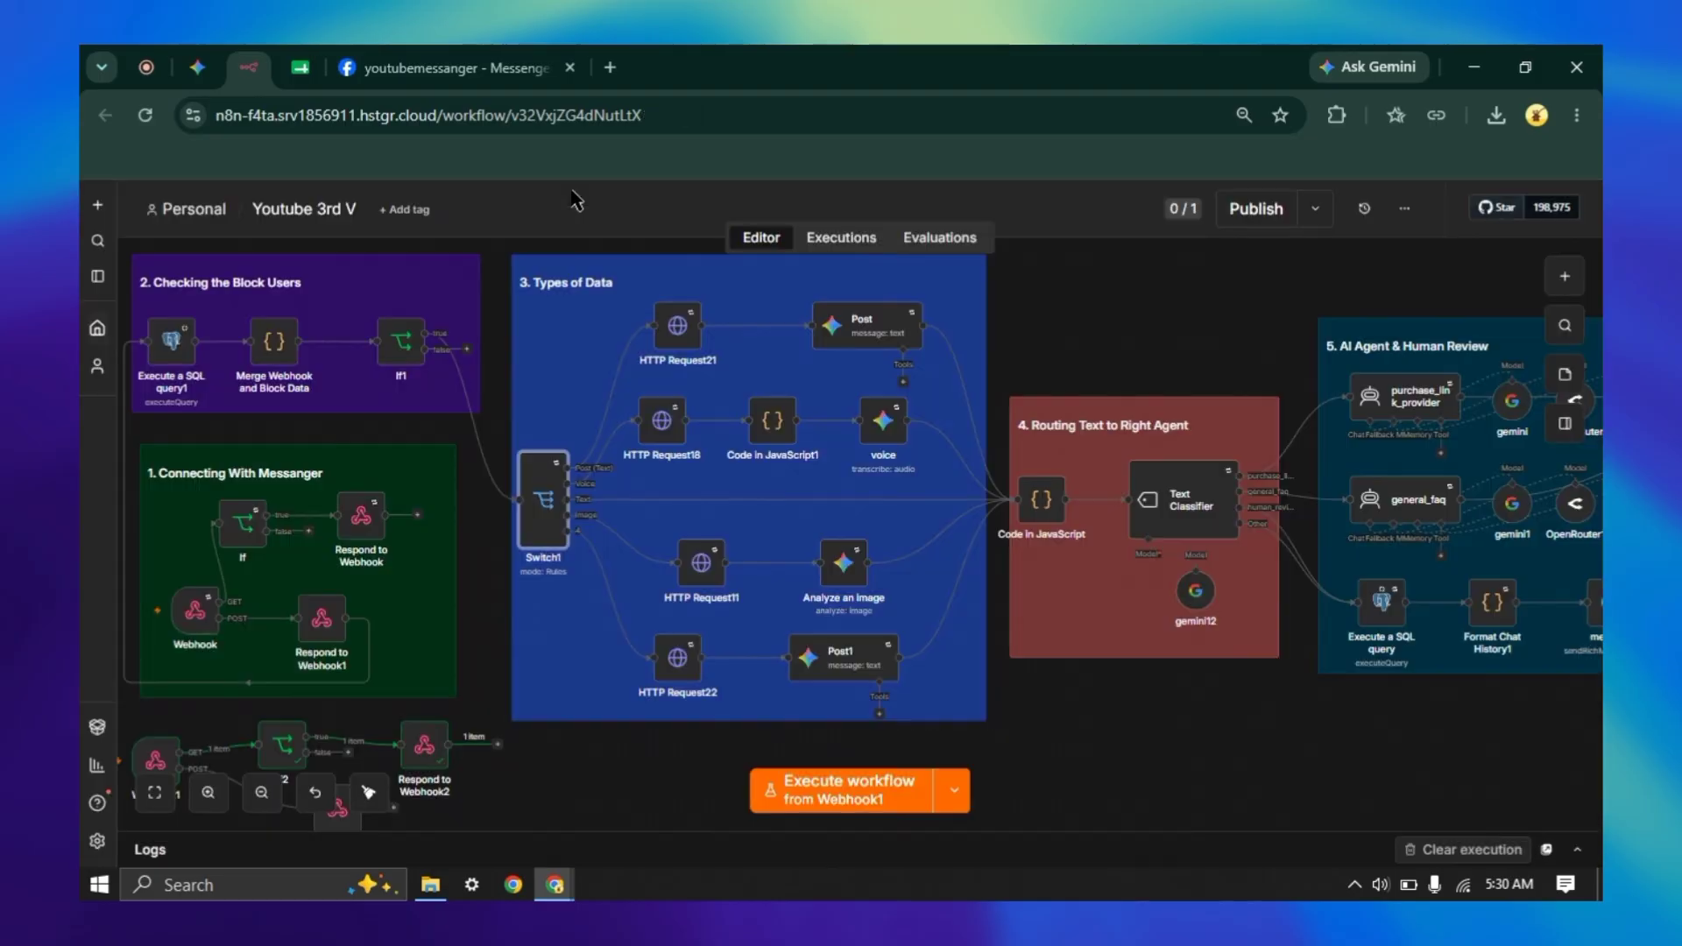
double_click(538, 513)
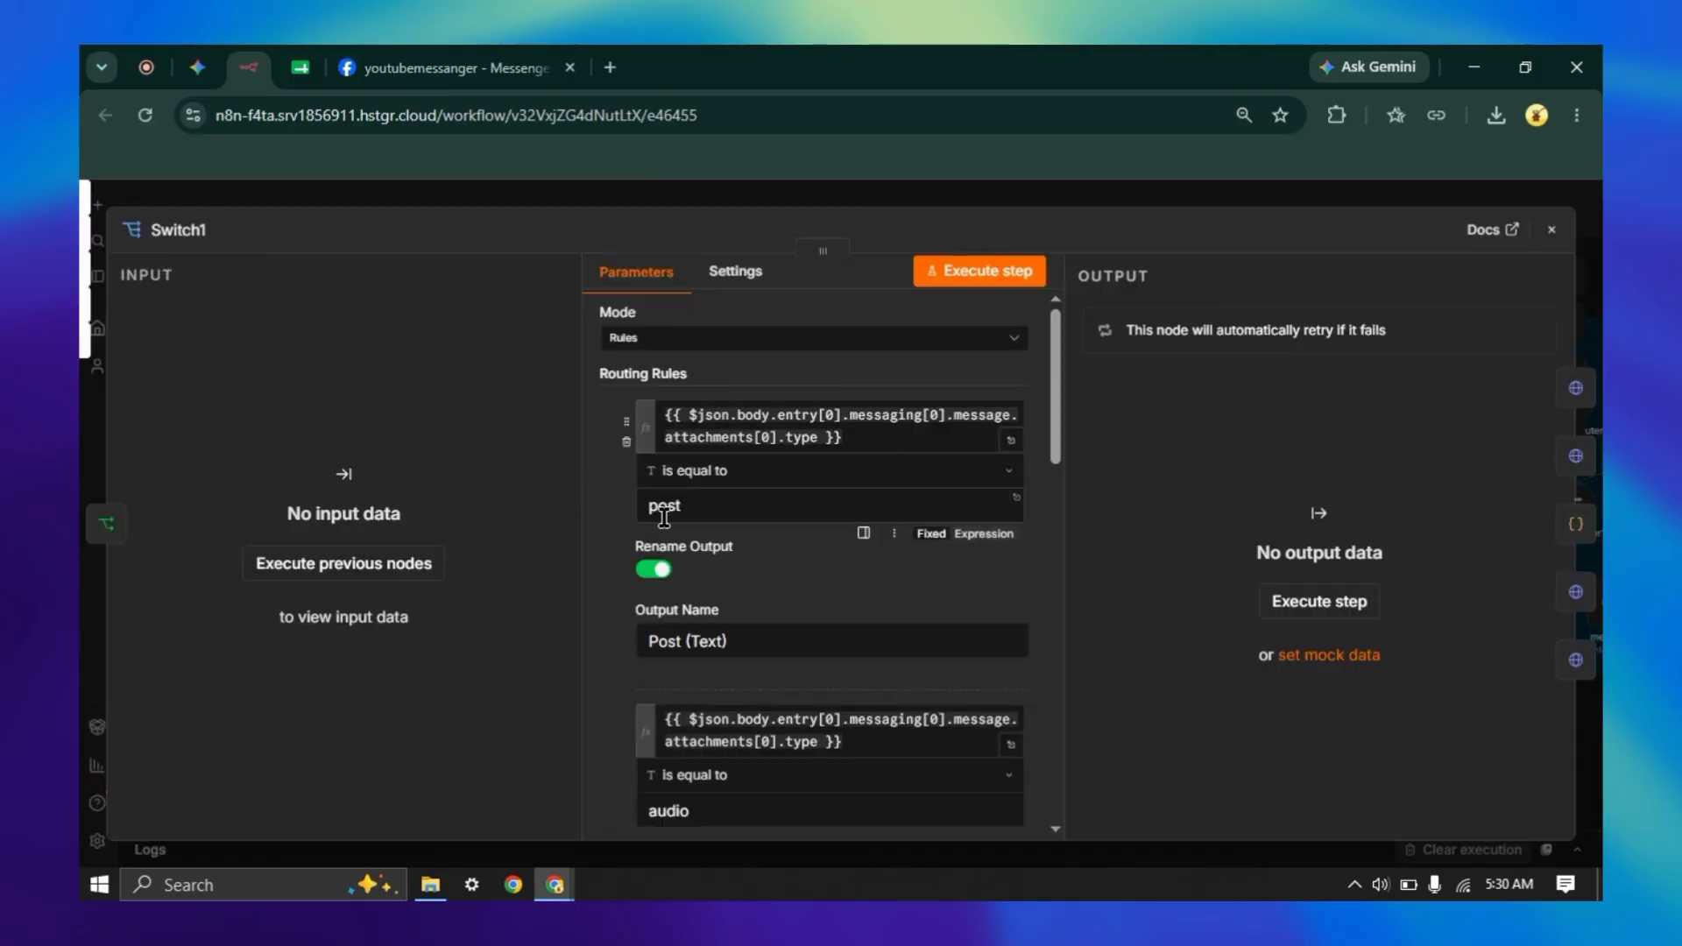
drag(640, 506, 745, 506)
scroll(745, 507, down, 3)
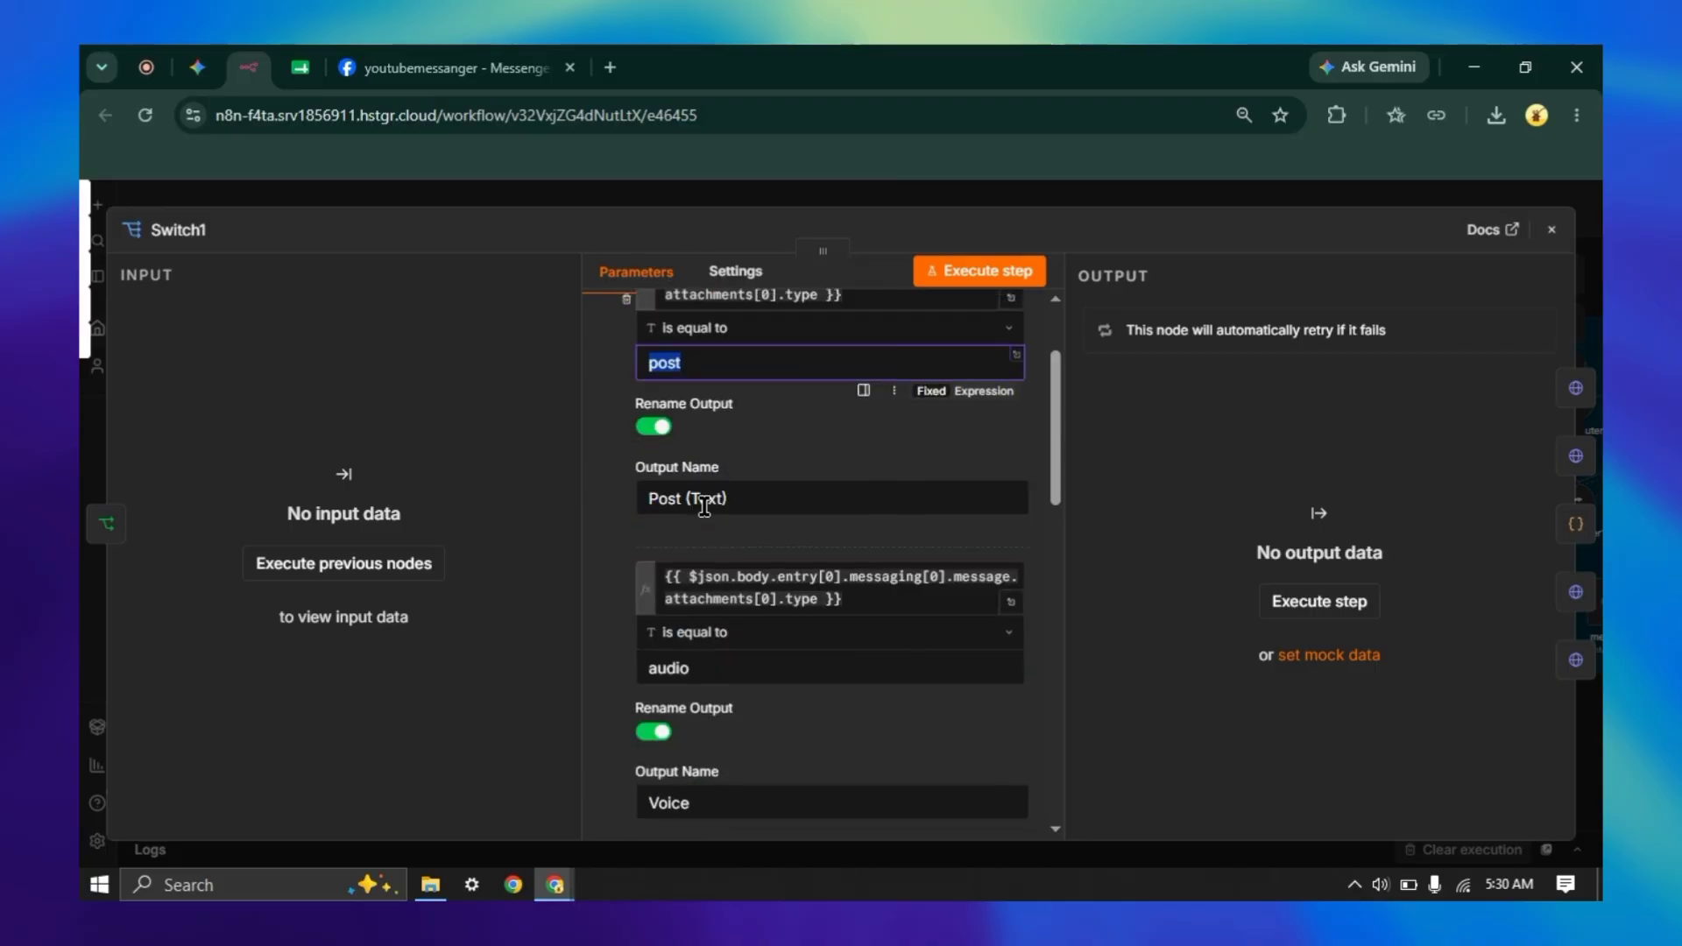
scroll(670, 536, up, 1)
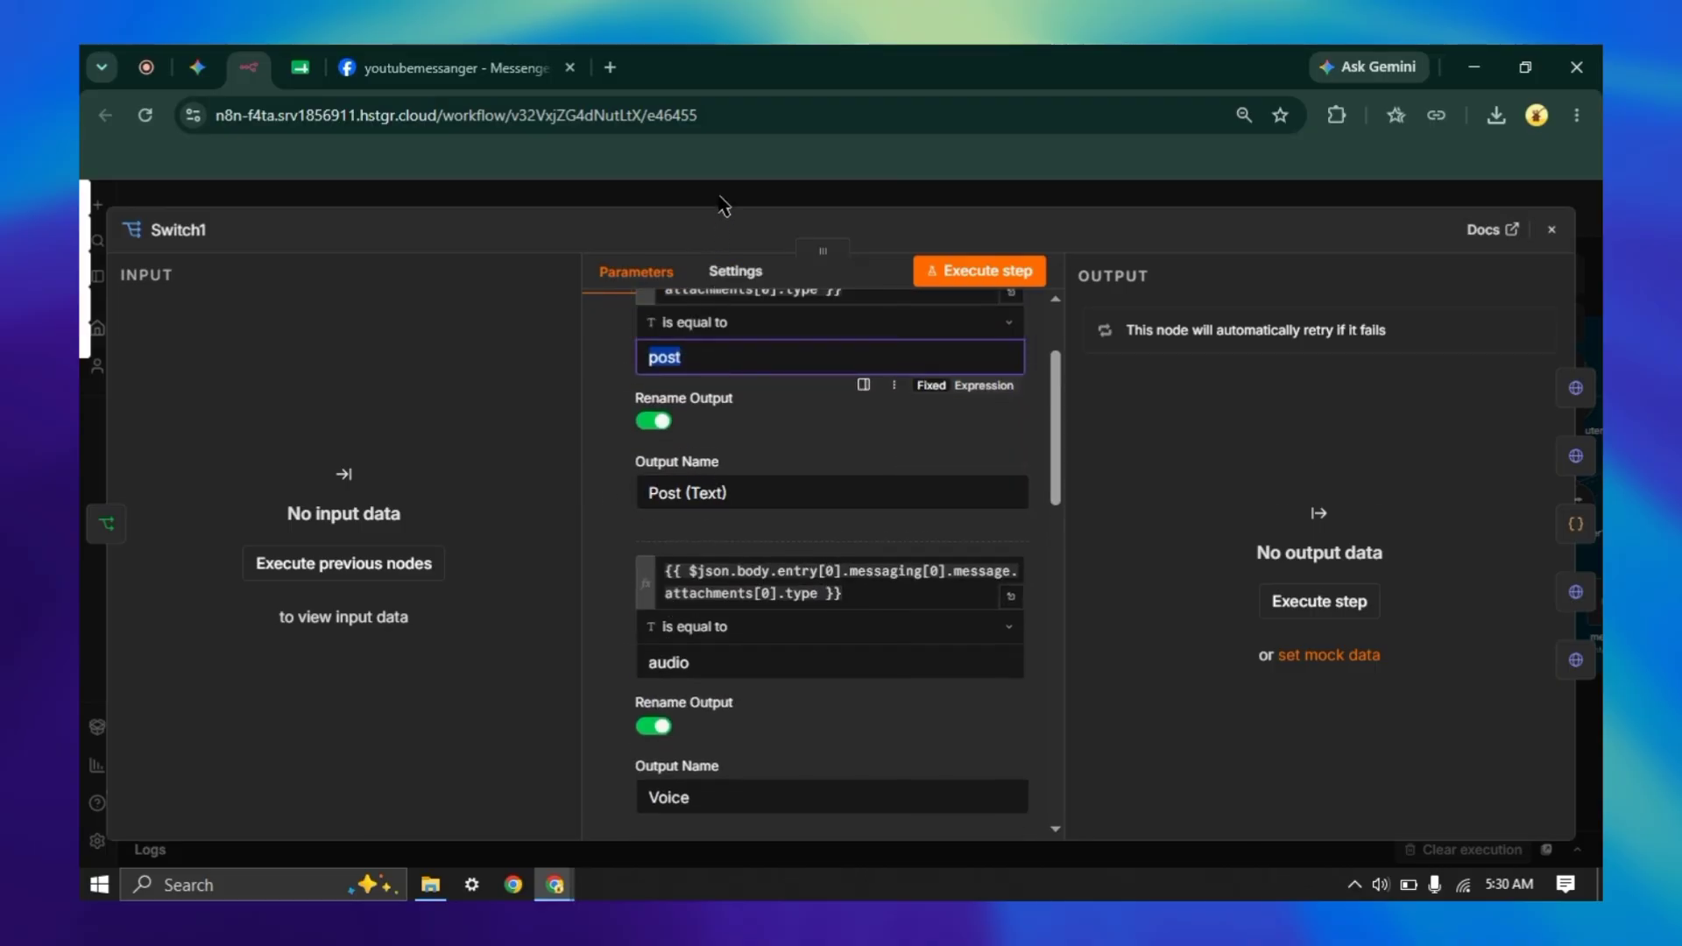
key(Escape)
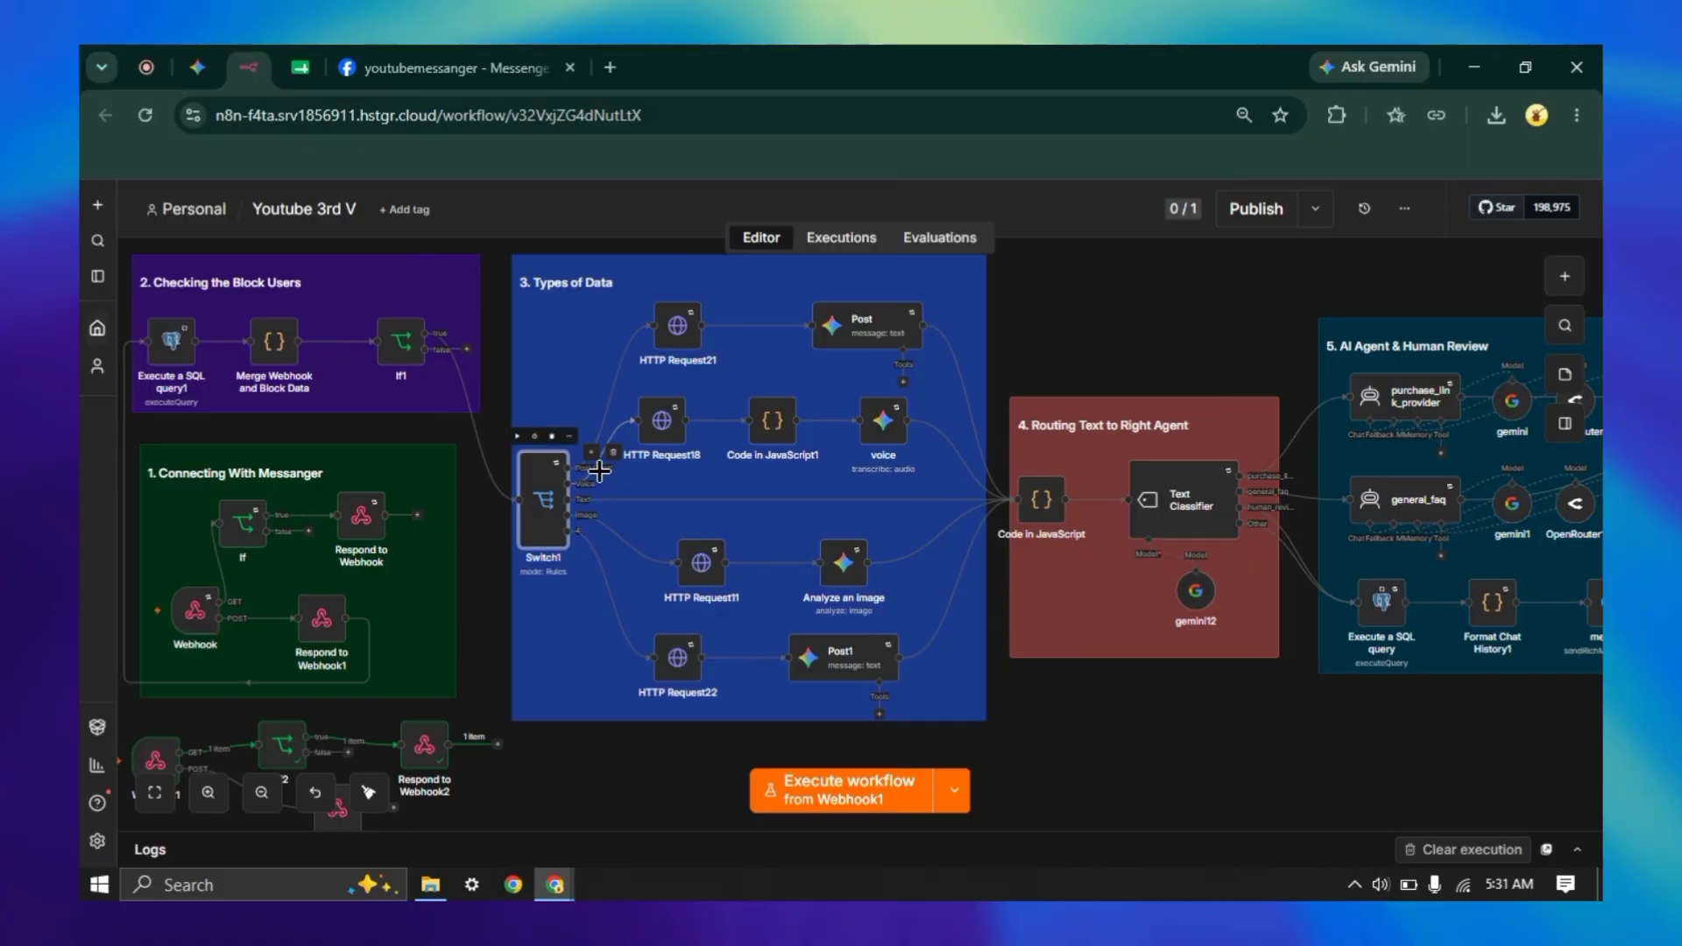
- Review Switch1's Voice, Text, Image and fallback rules, then close the node
double_click(540, 507)
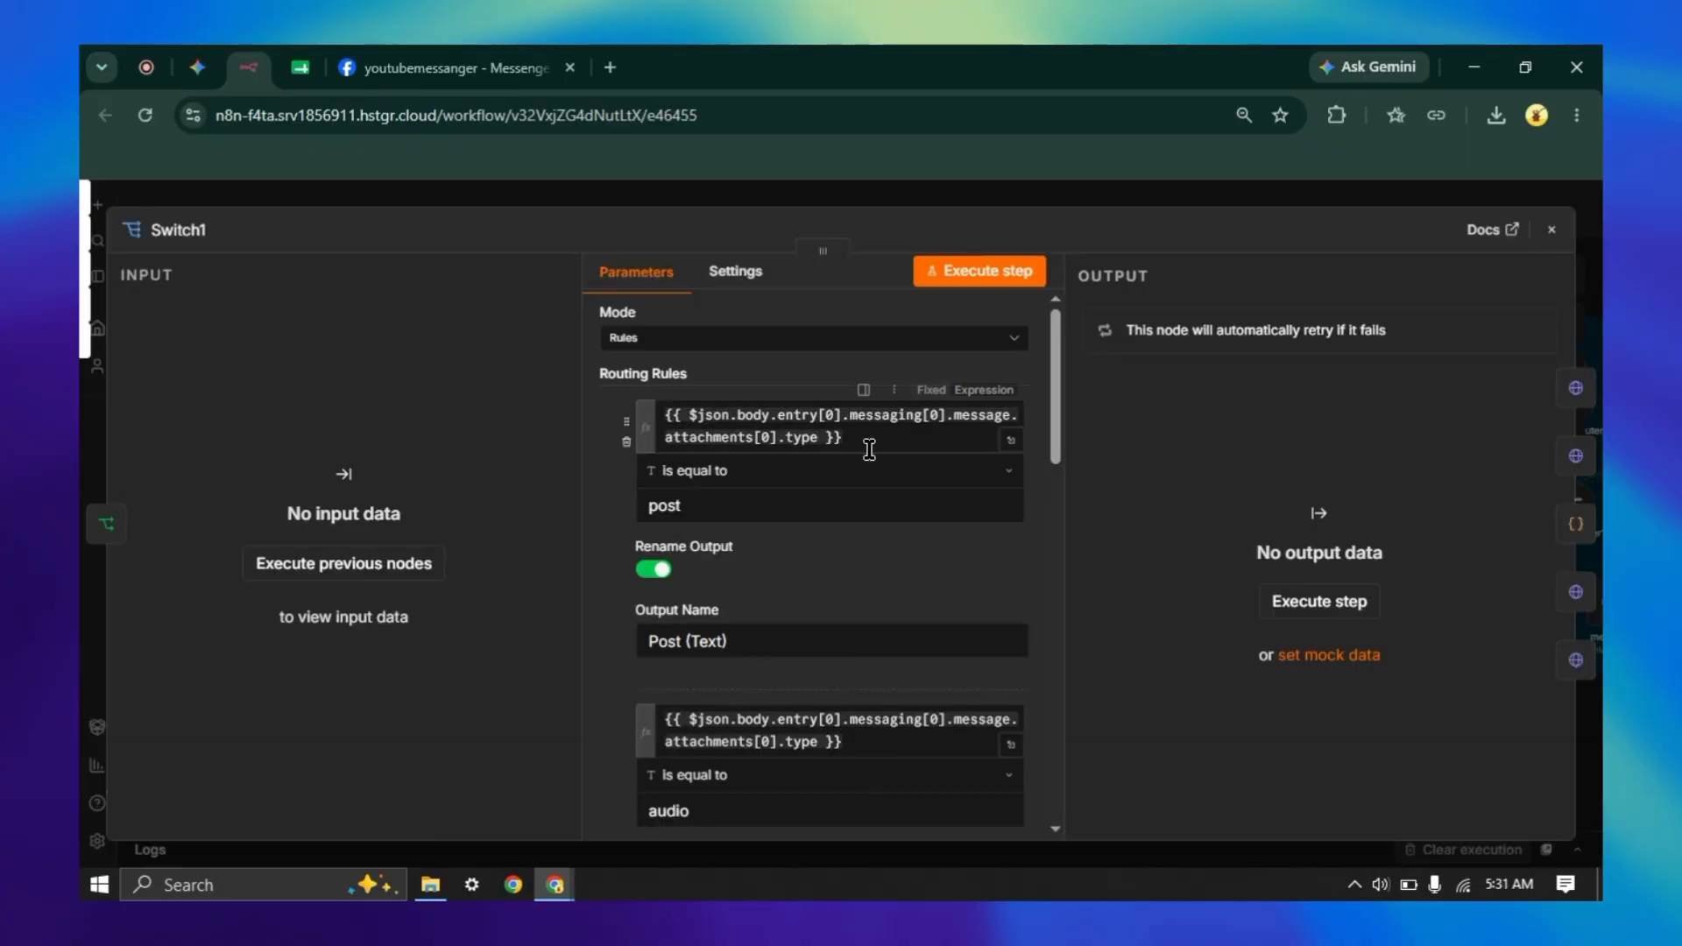
scroll(799, 458, down, 3)
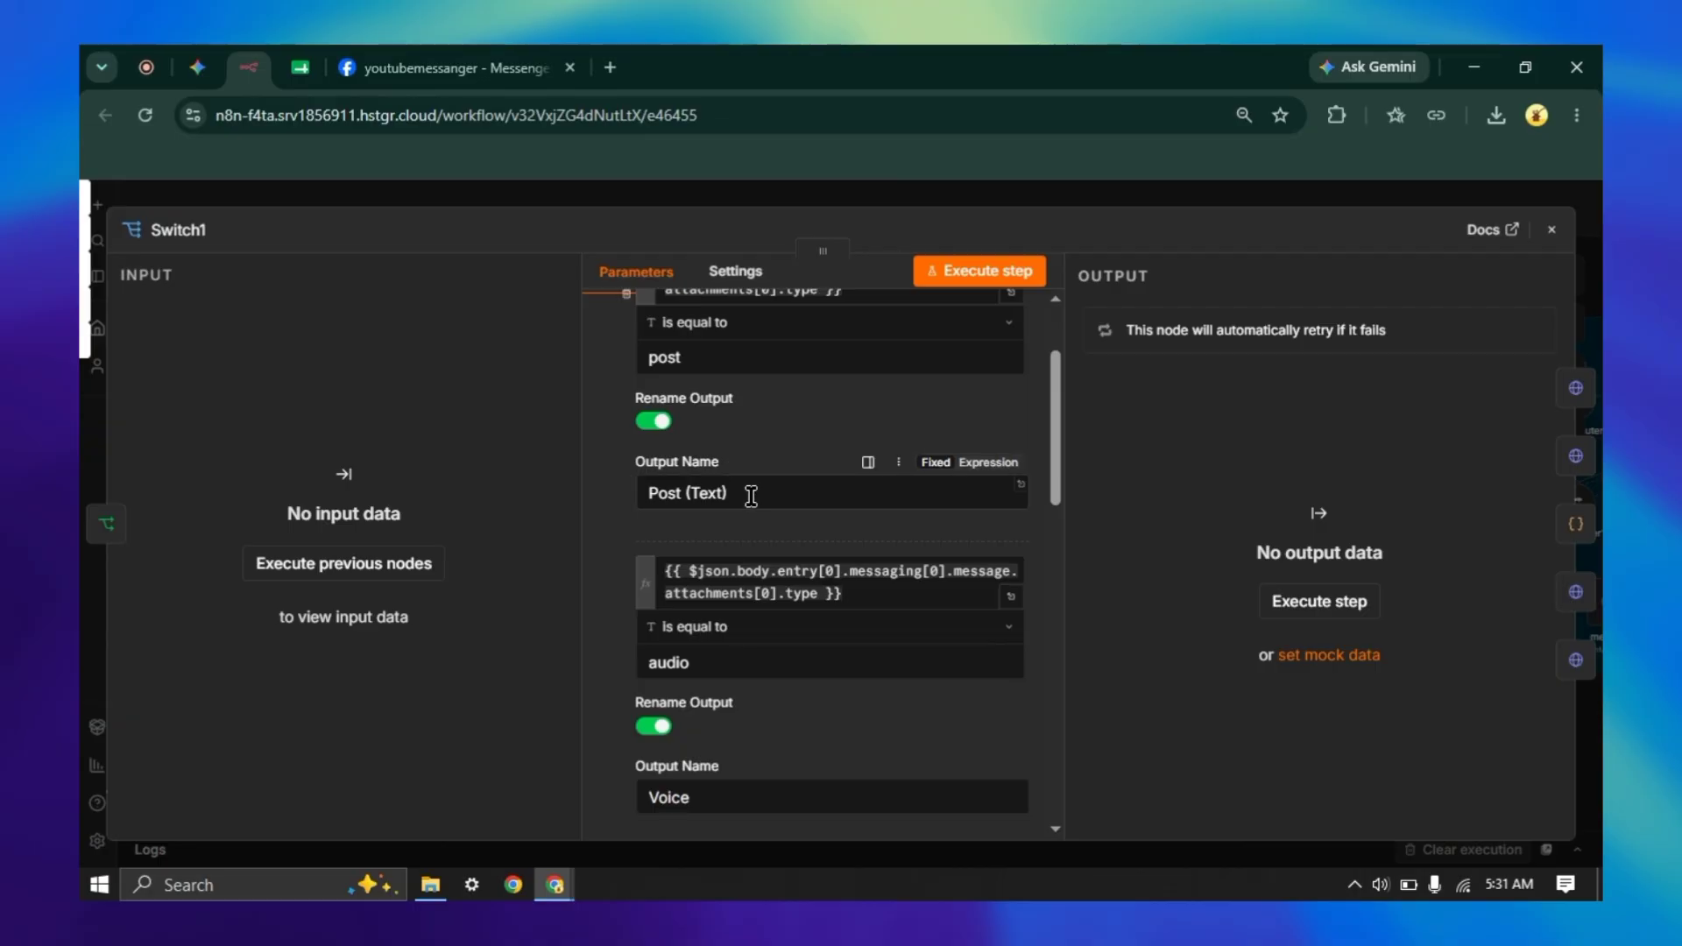
scroll(771, 485, down, 2)
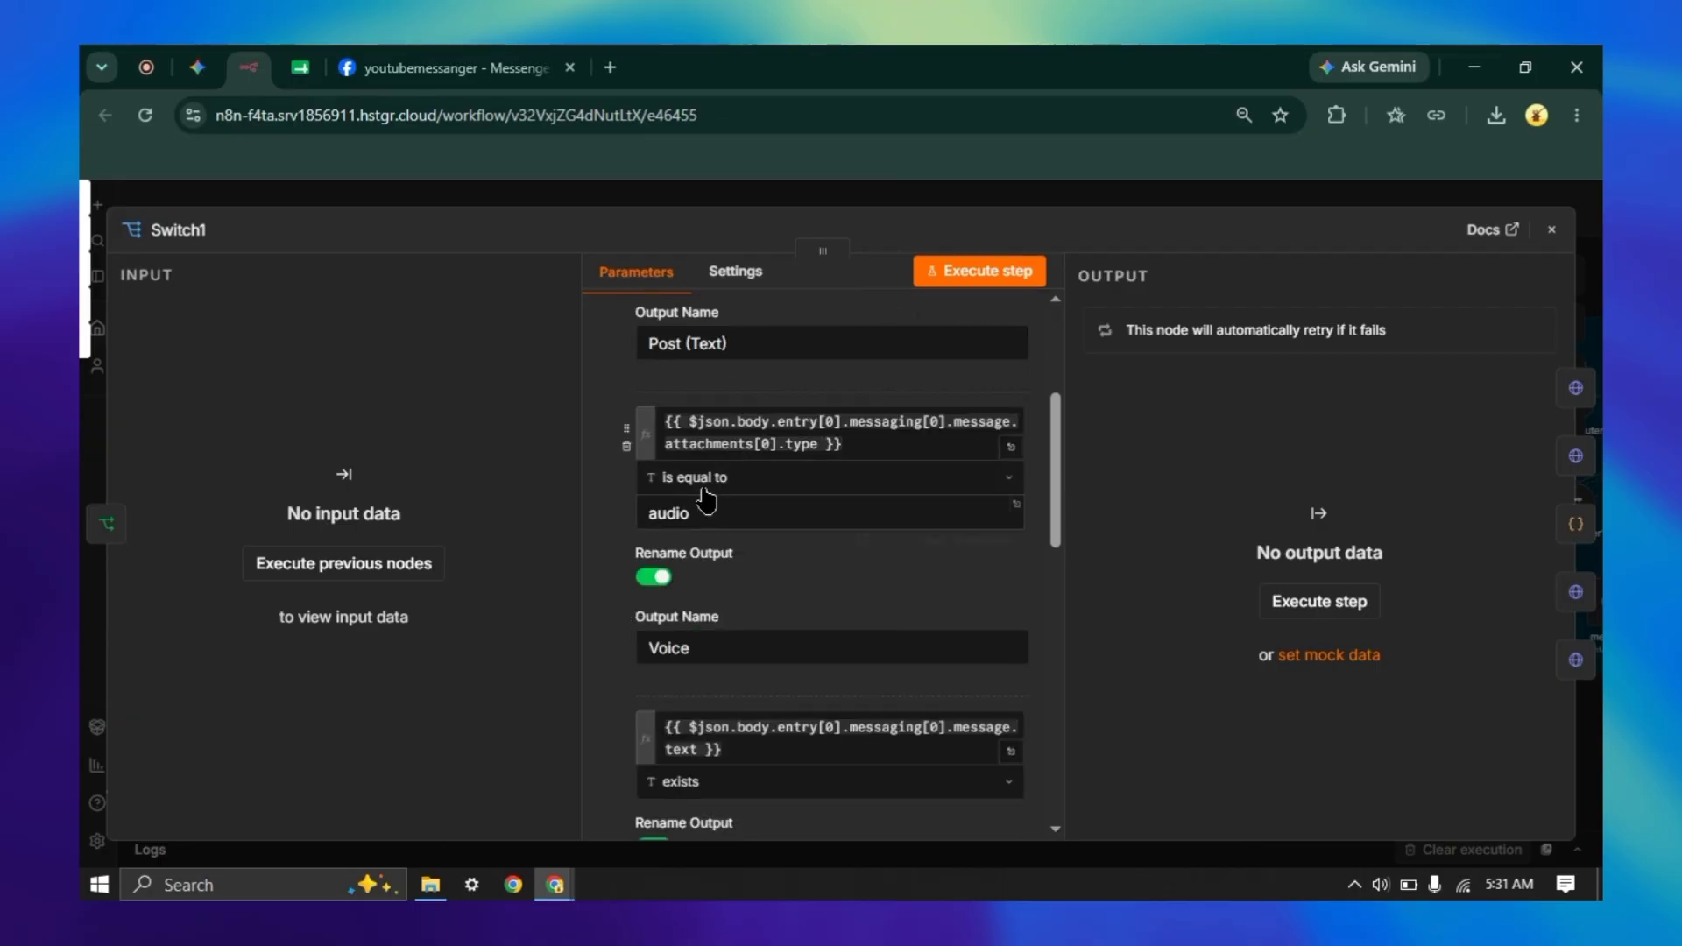
scroll(736, 517, down, 6)
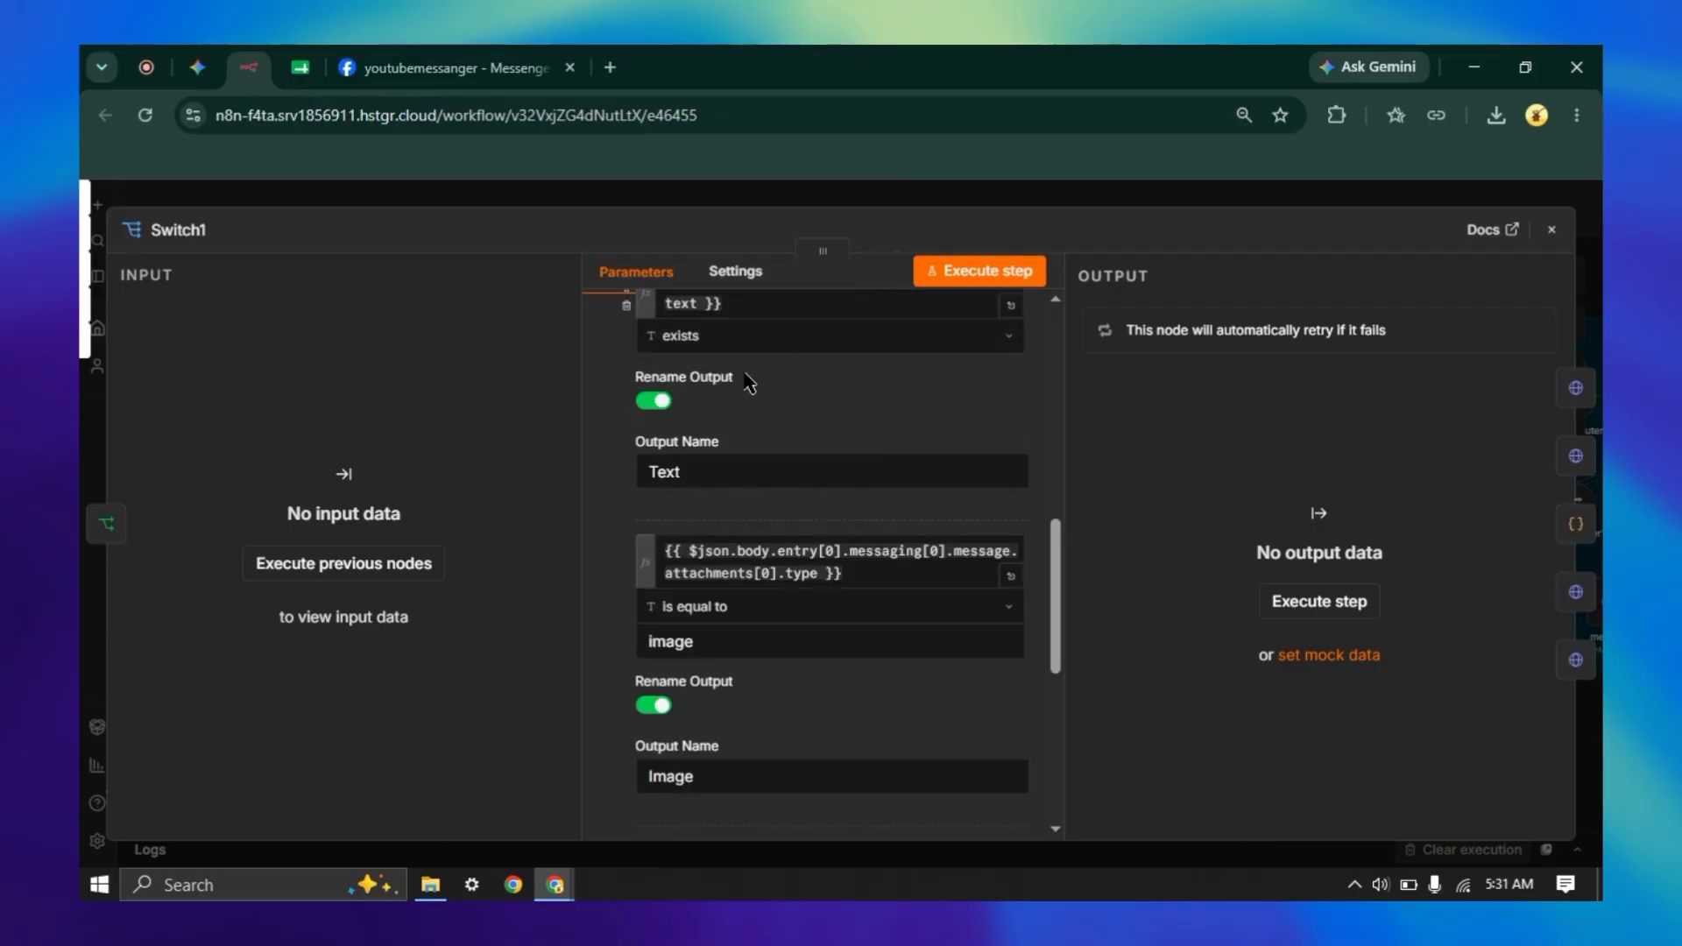
scroll(790, 627, down, 2)
scroll(793, 620, down, 2)
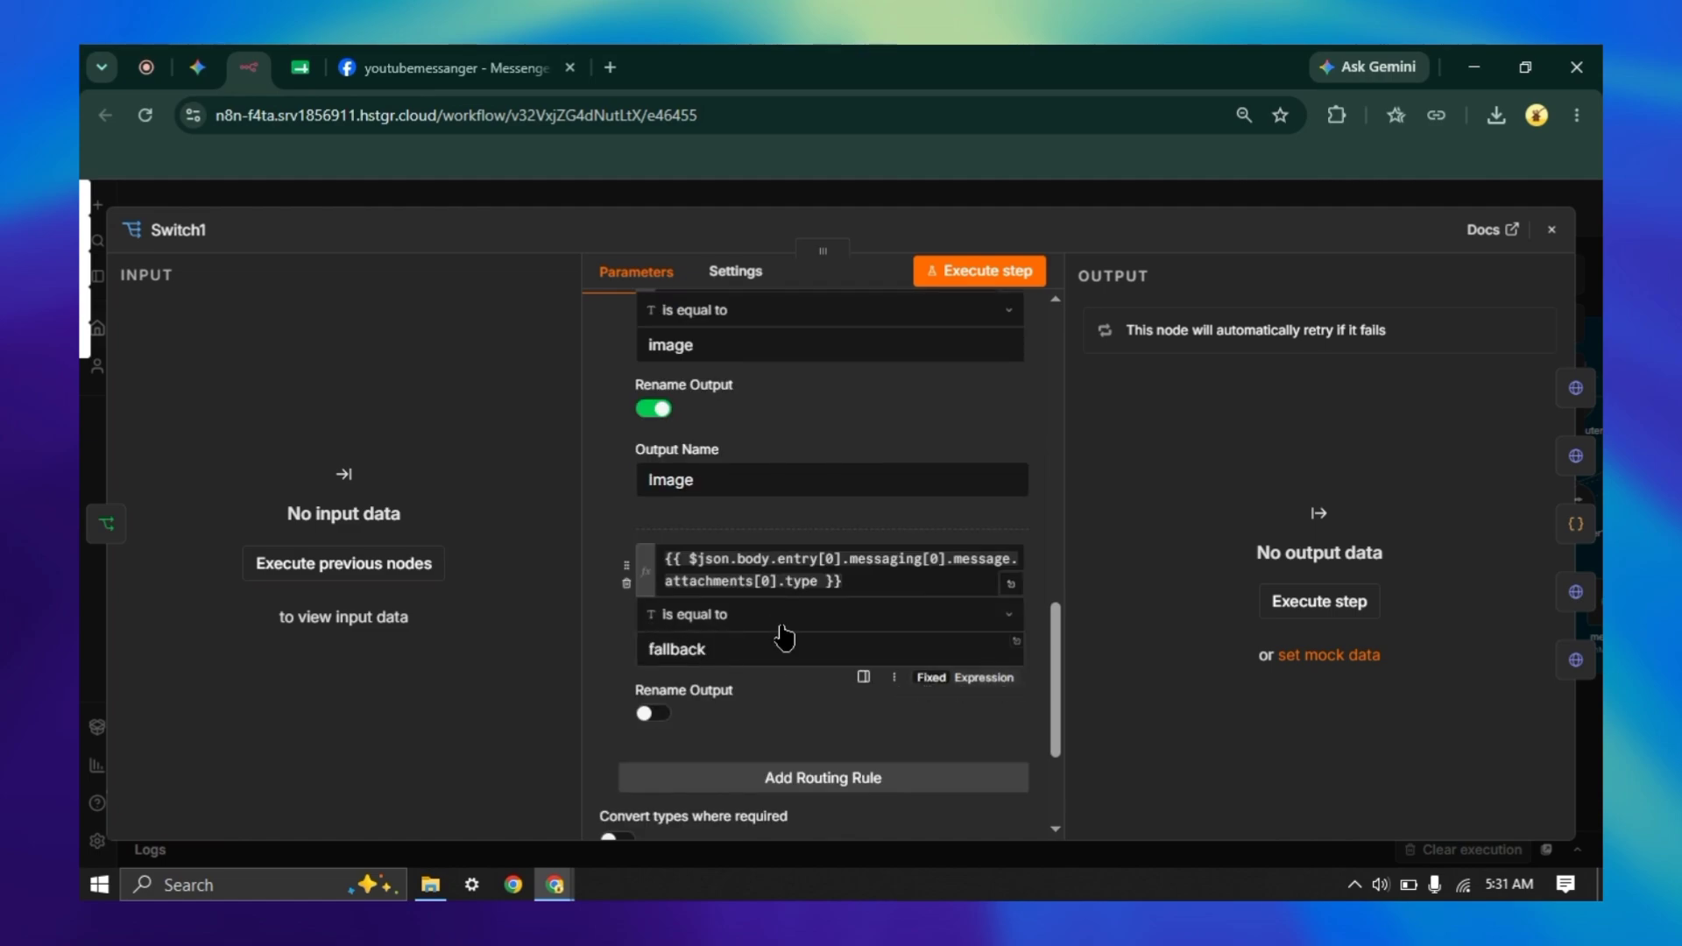
scroll(885, 616, up, 2)
scroll(889, 617, down, 5)
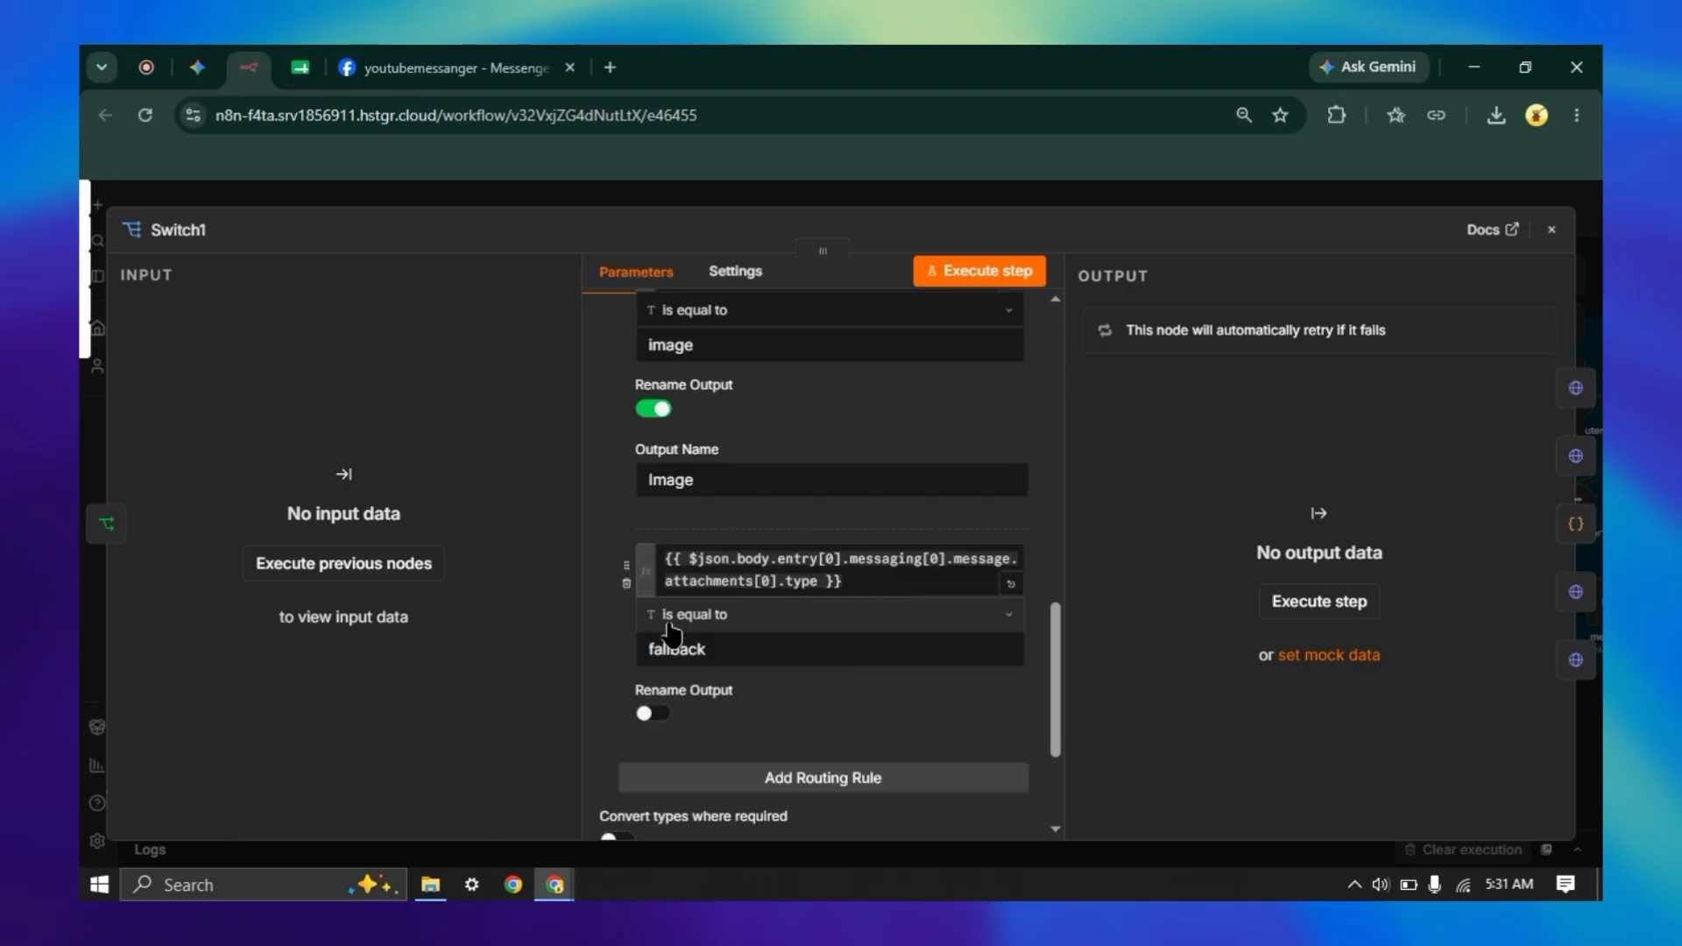
scroll(734, 639, up, 6)
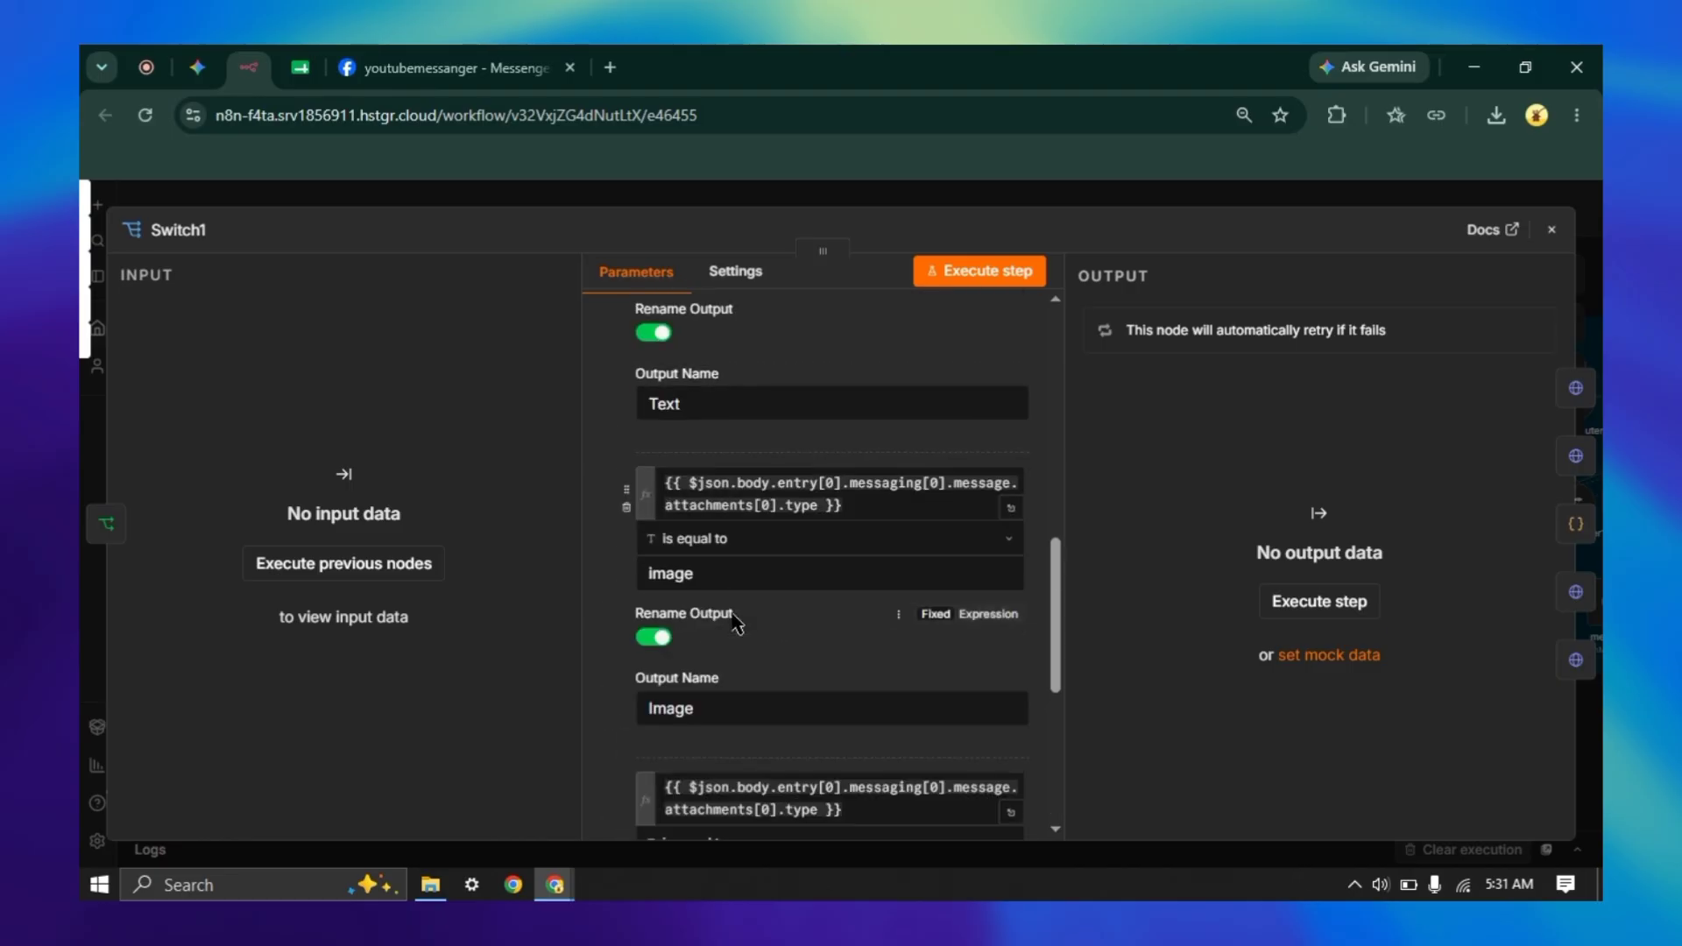
scroll(736, 620, up, 4)
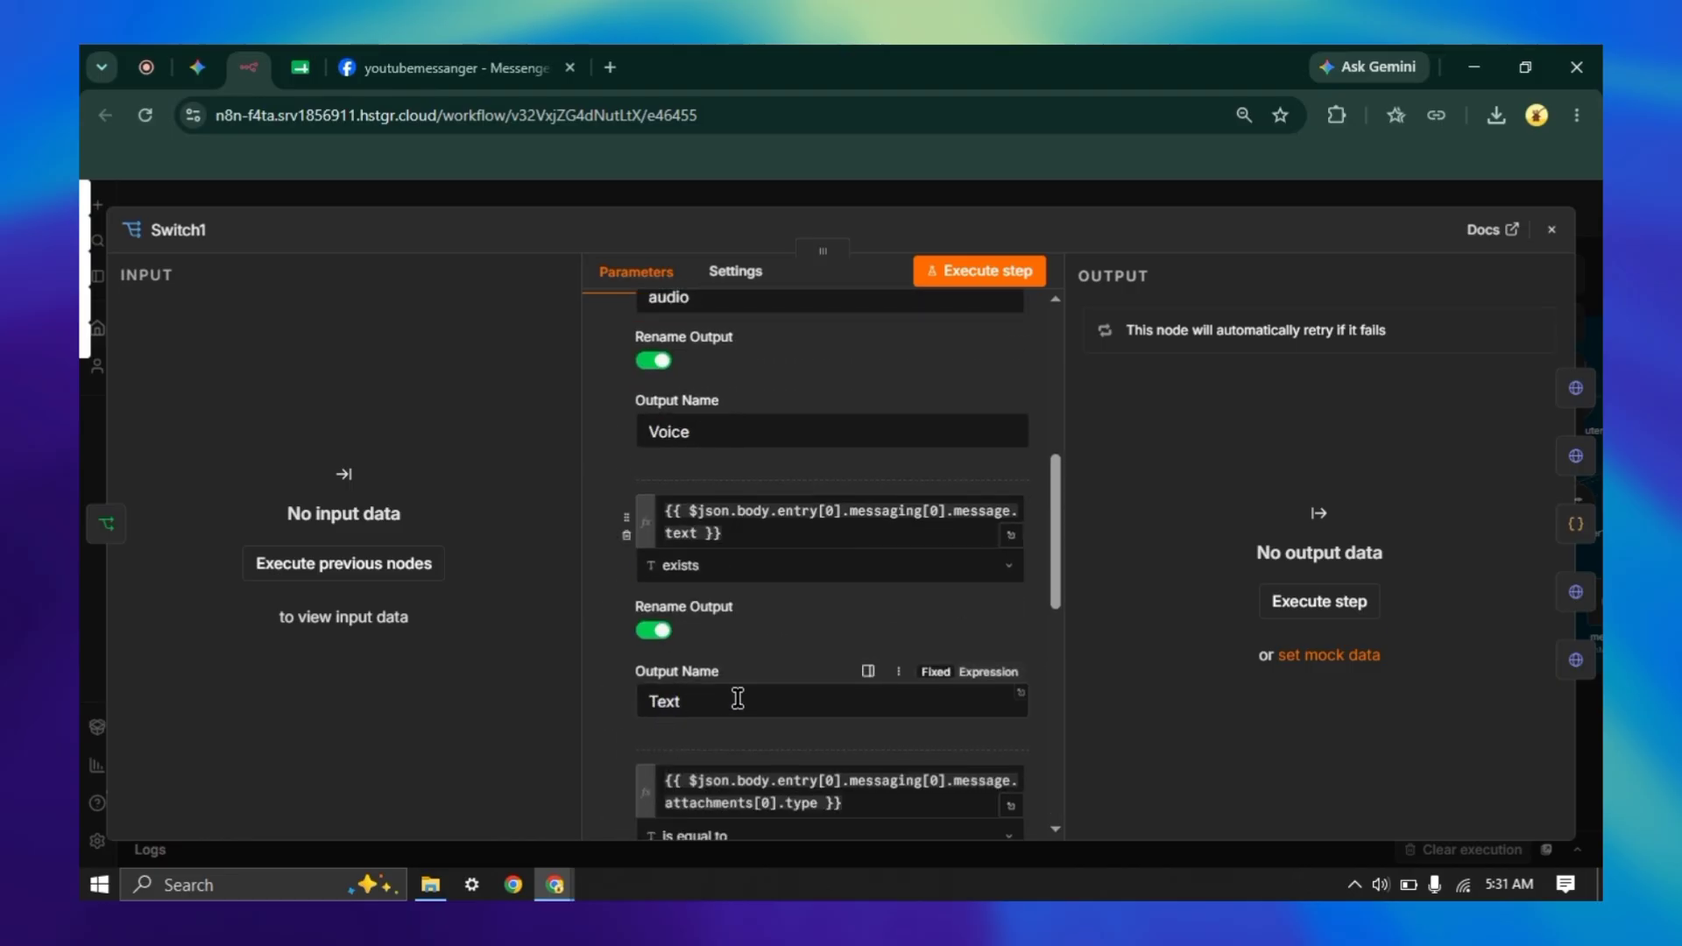
click(950, 199)
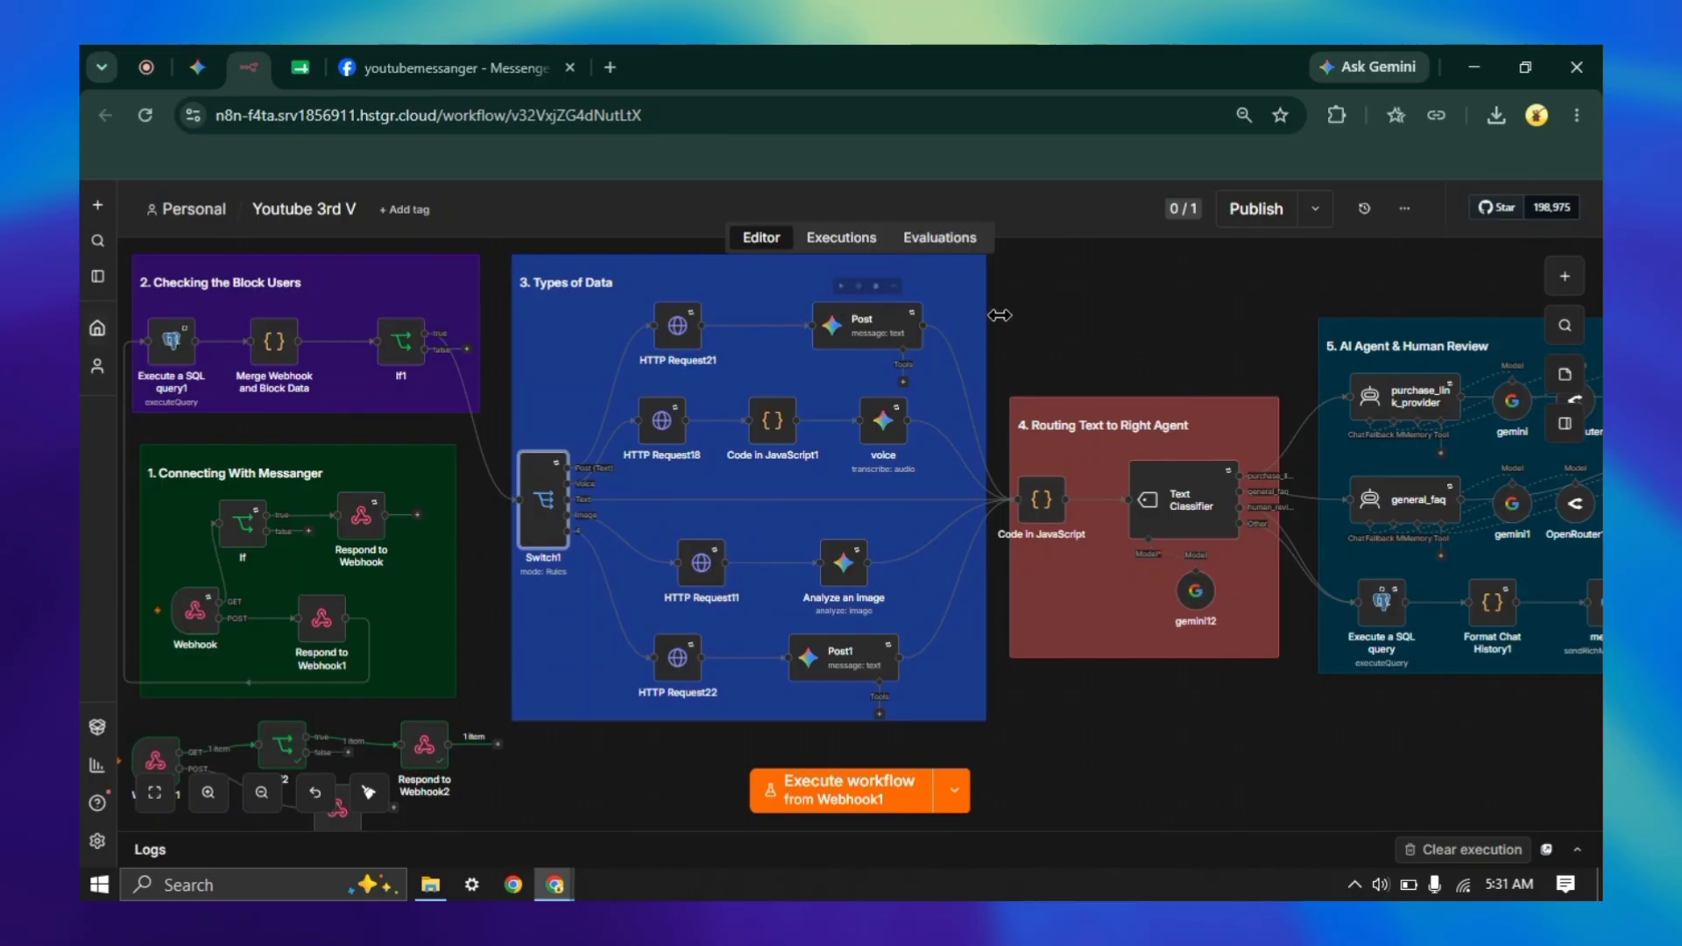
drag(1019, 310, 1001, 305)
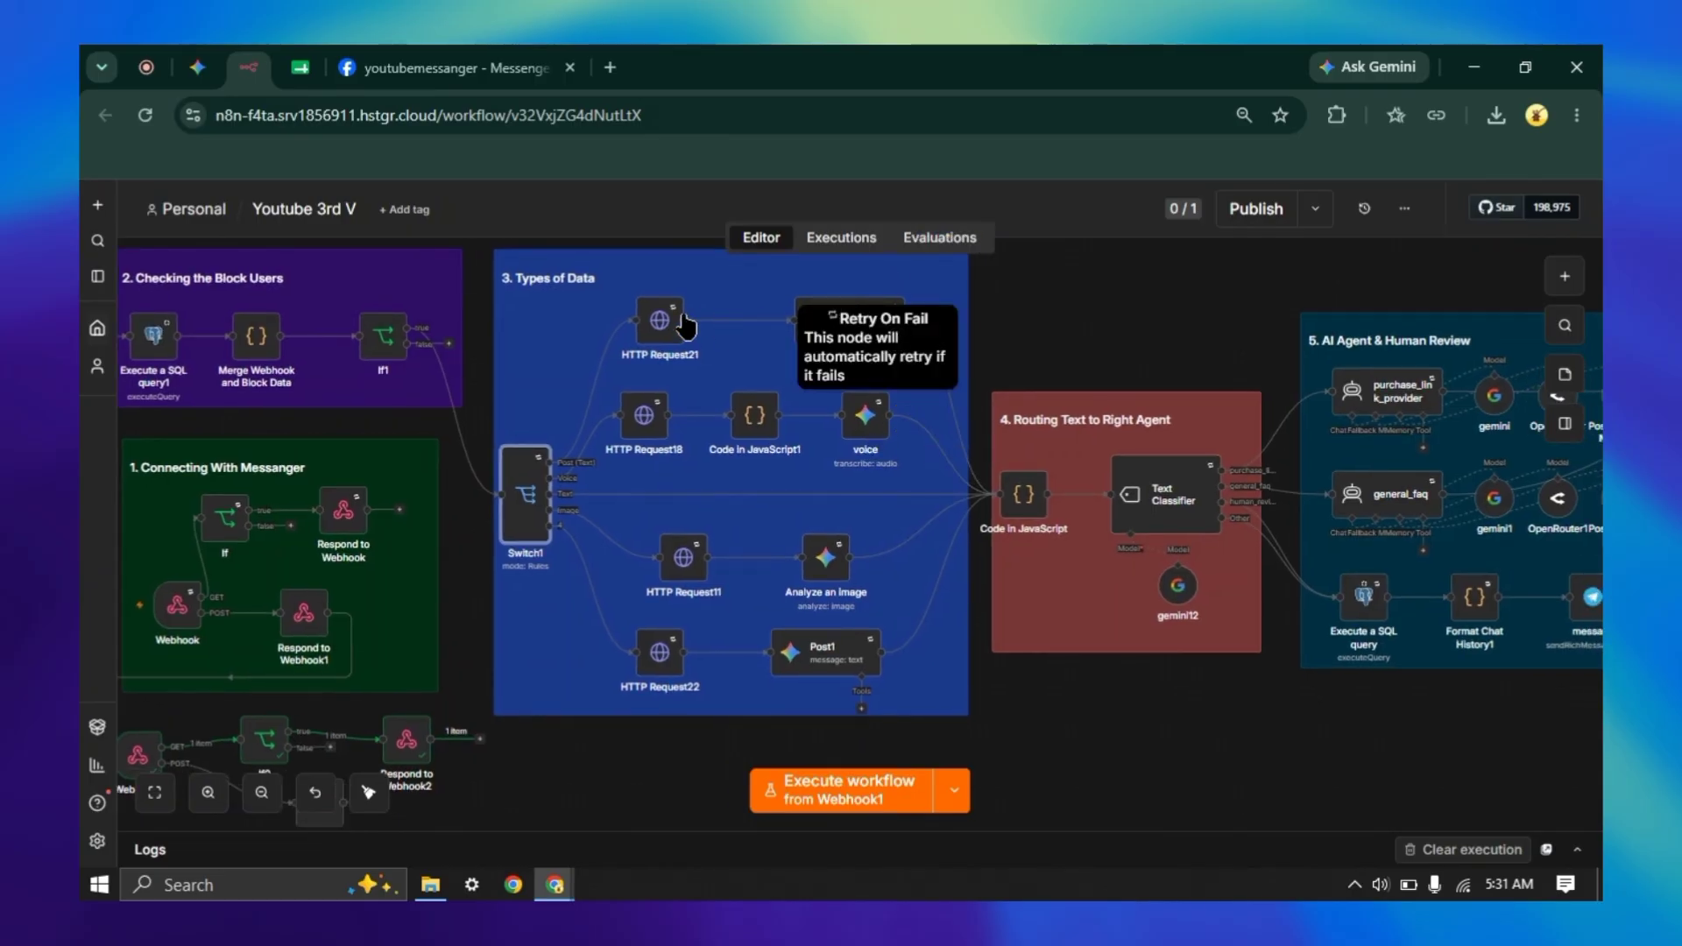
mouse_move(676, 321)
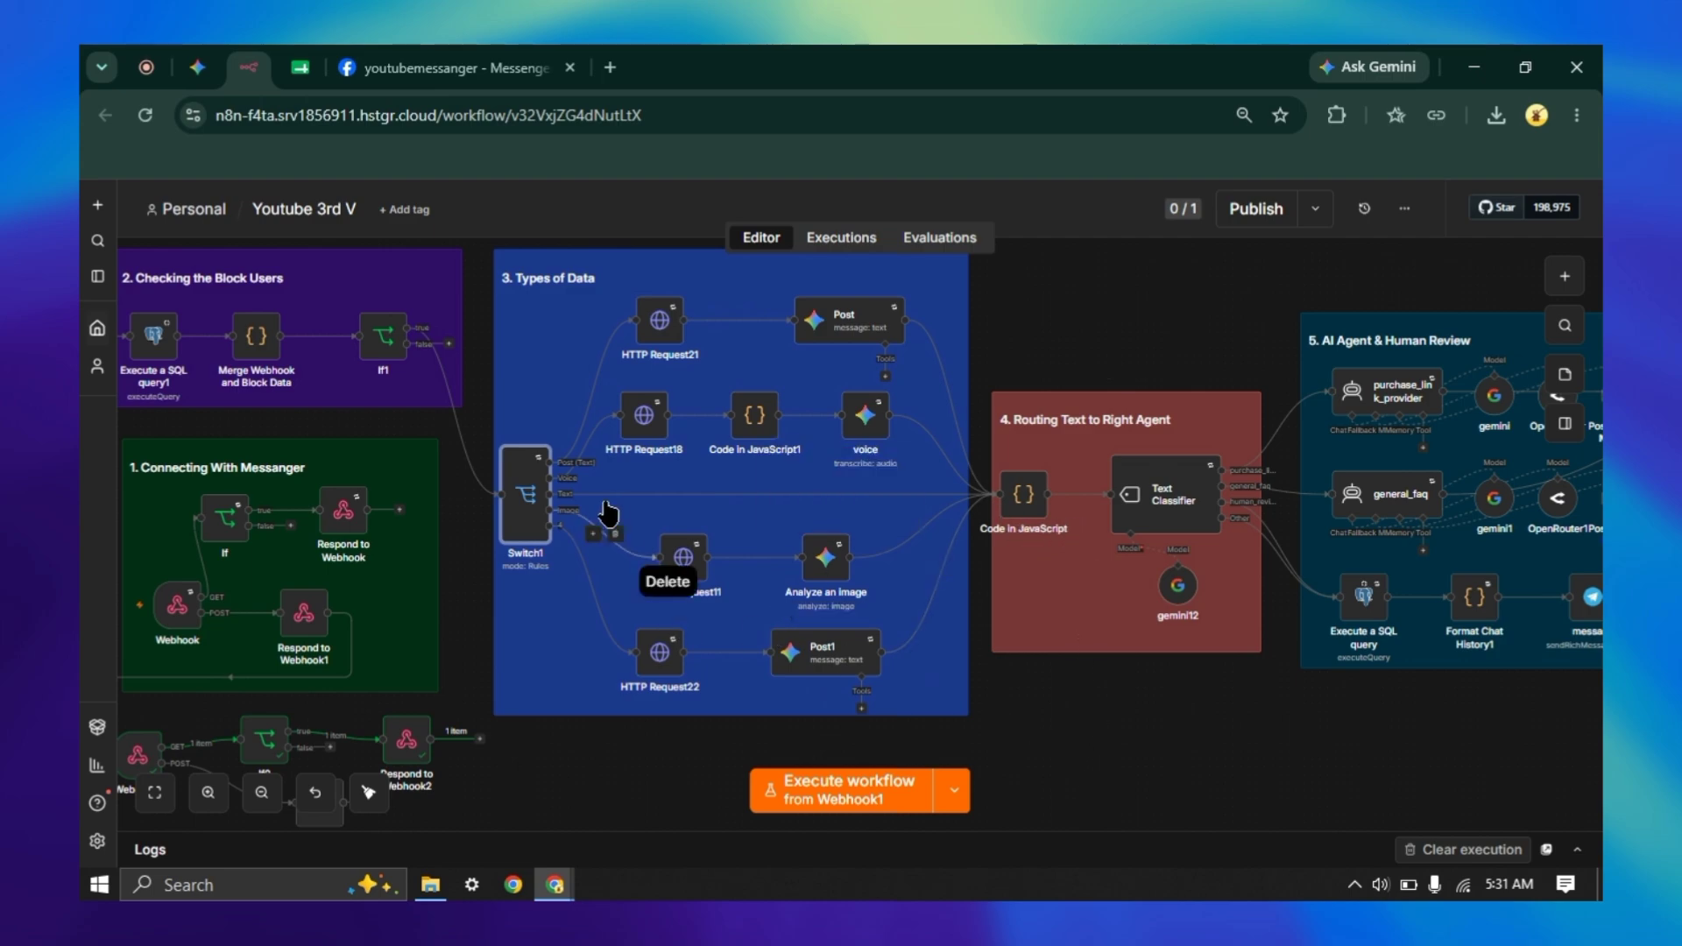
double_click(519, 503)
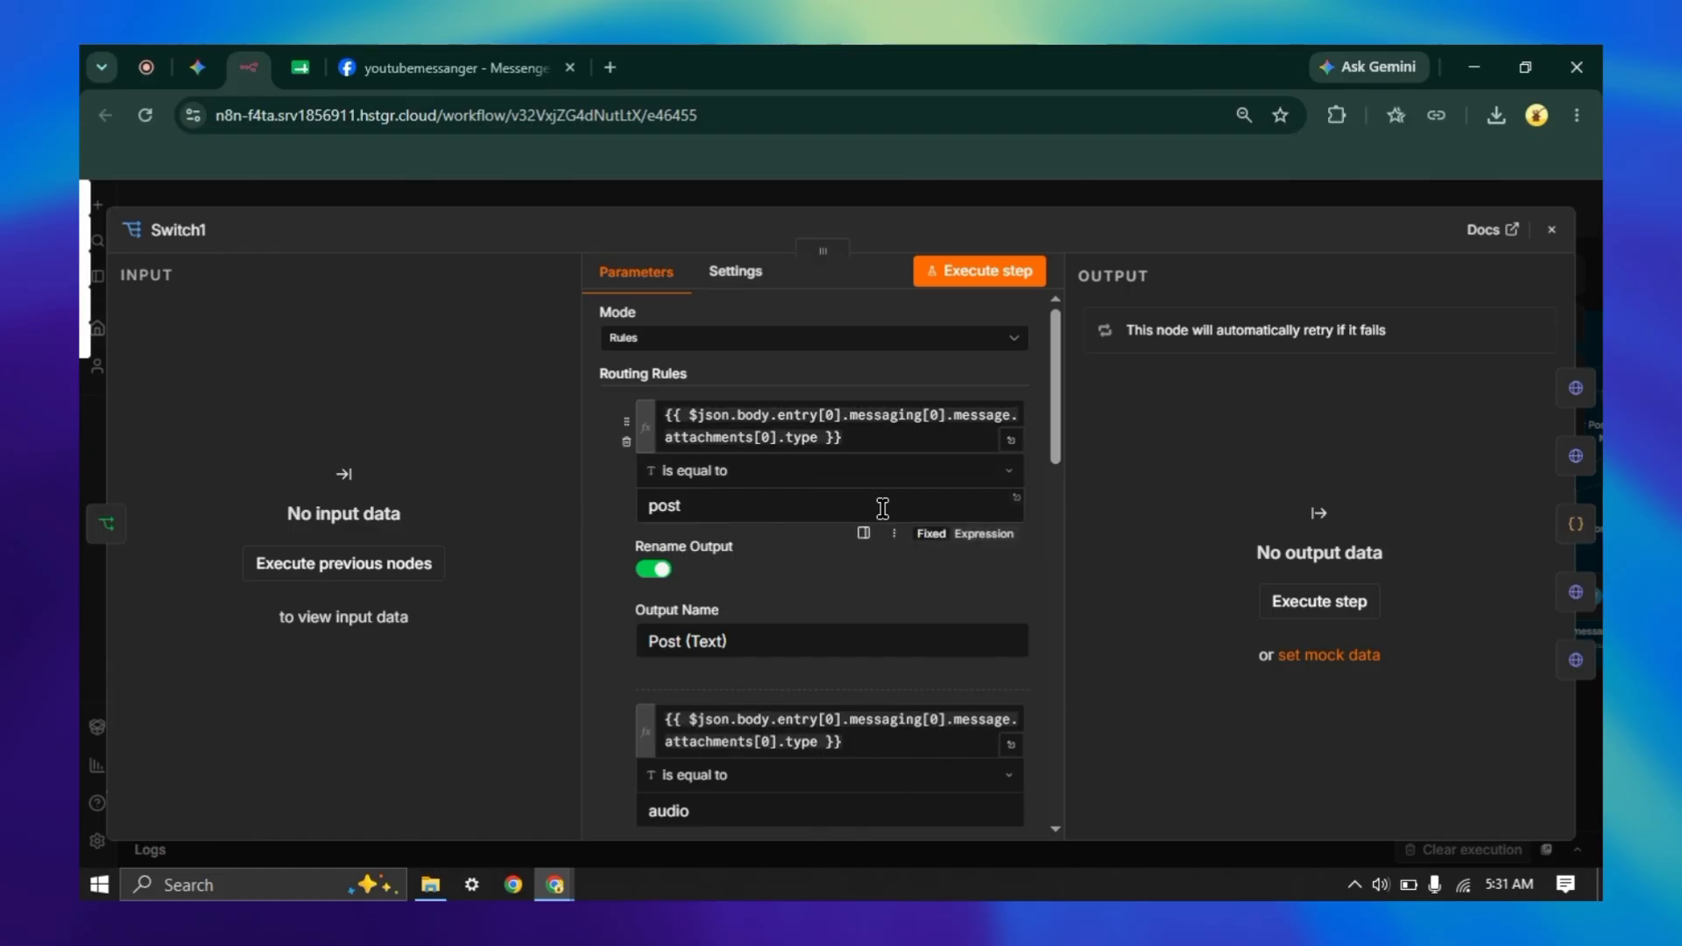
scroll(882, 508, down, 2)
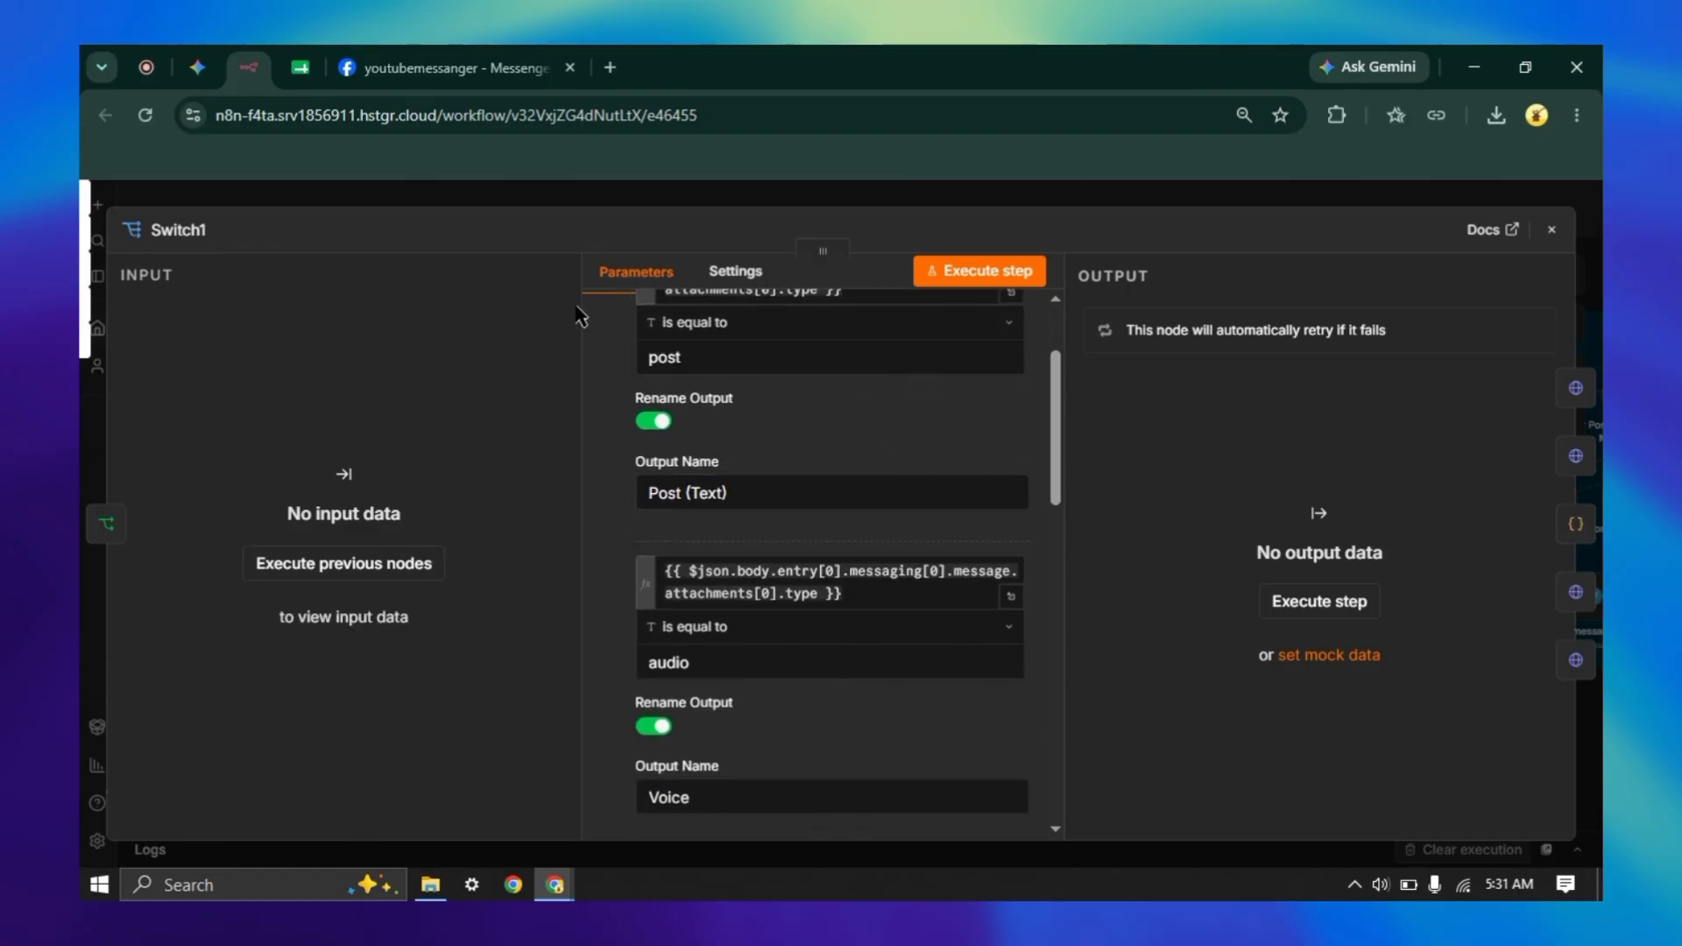
click(535, 200)
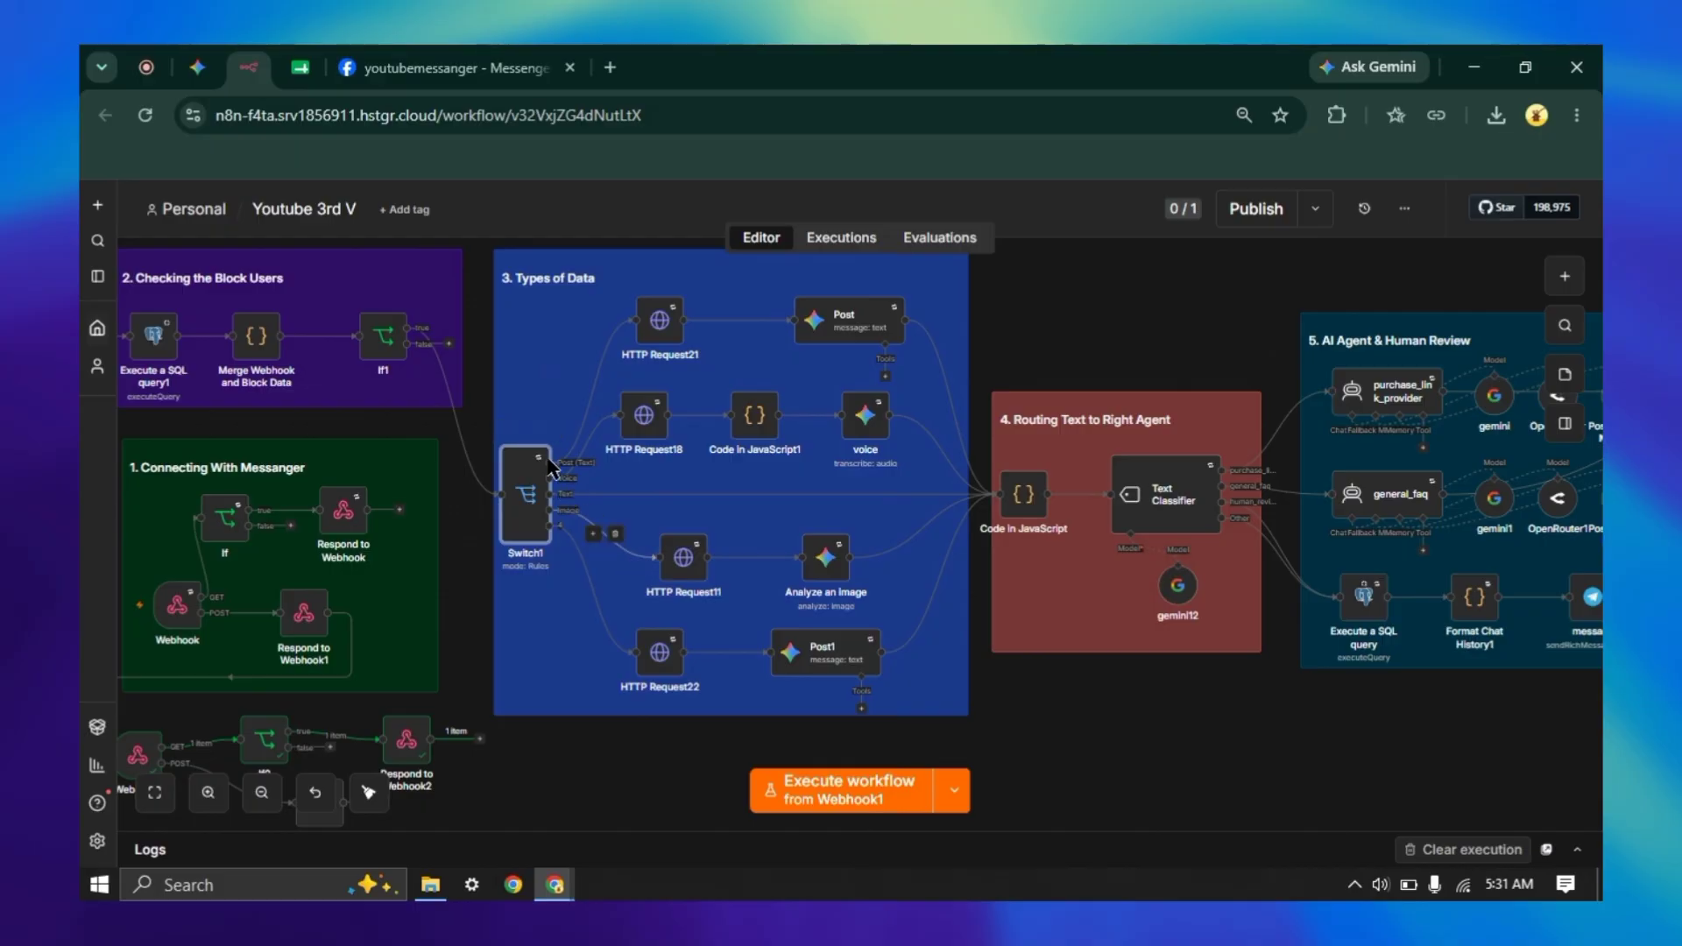
- Go to the Meta for Developers app settings and scroll down to Generate access tokens
click(146, 67)
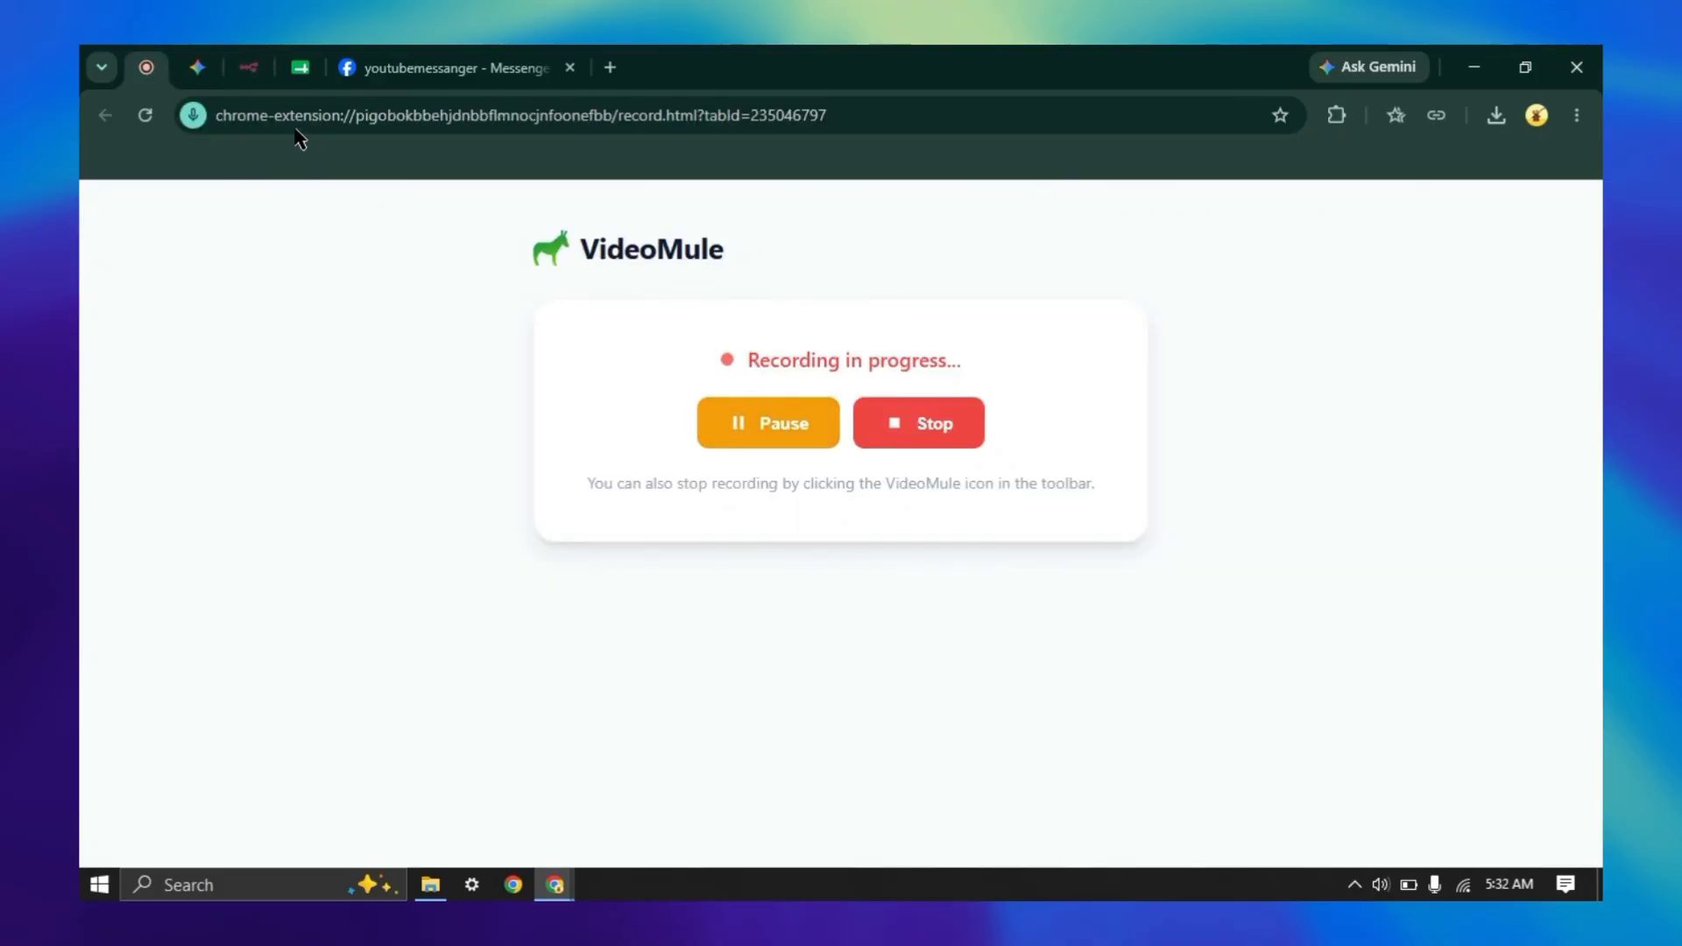
click(248, 68)
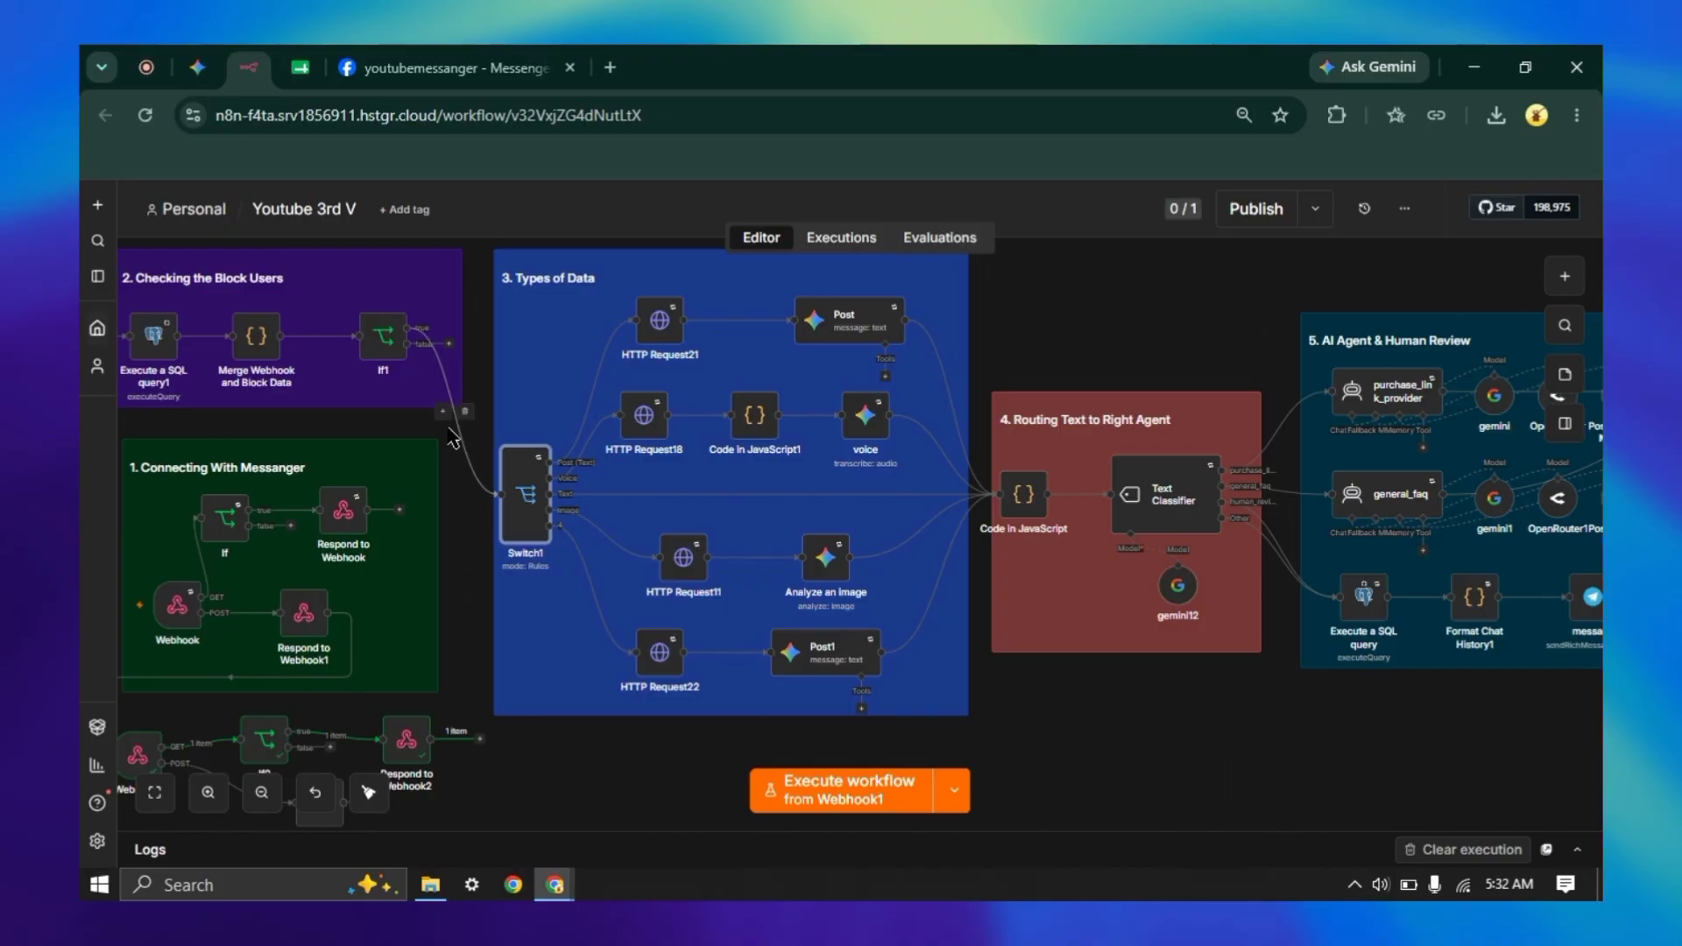
click(478, 62)
scroll(966, 412, down, 1)
scroll(968, 442, down, 1)
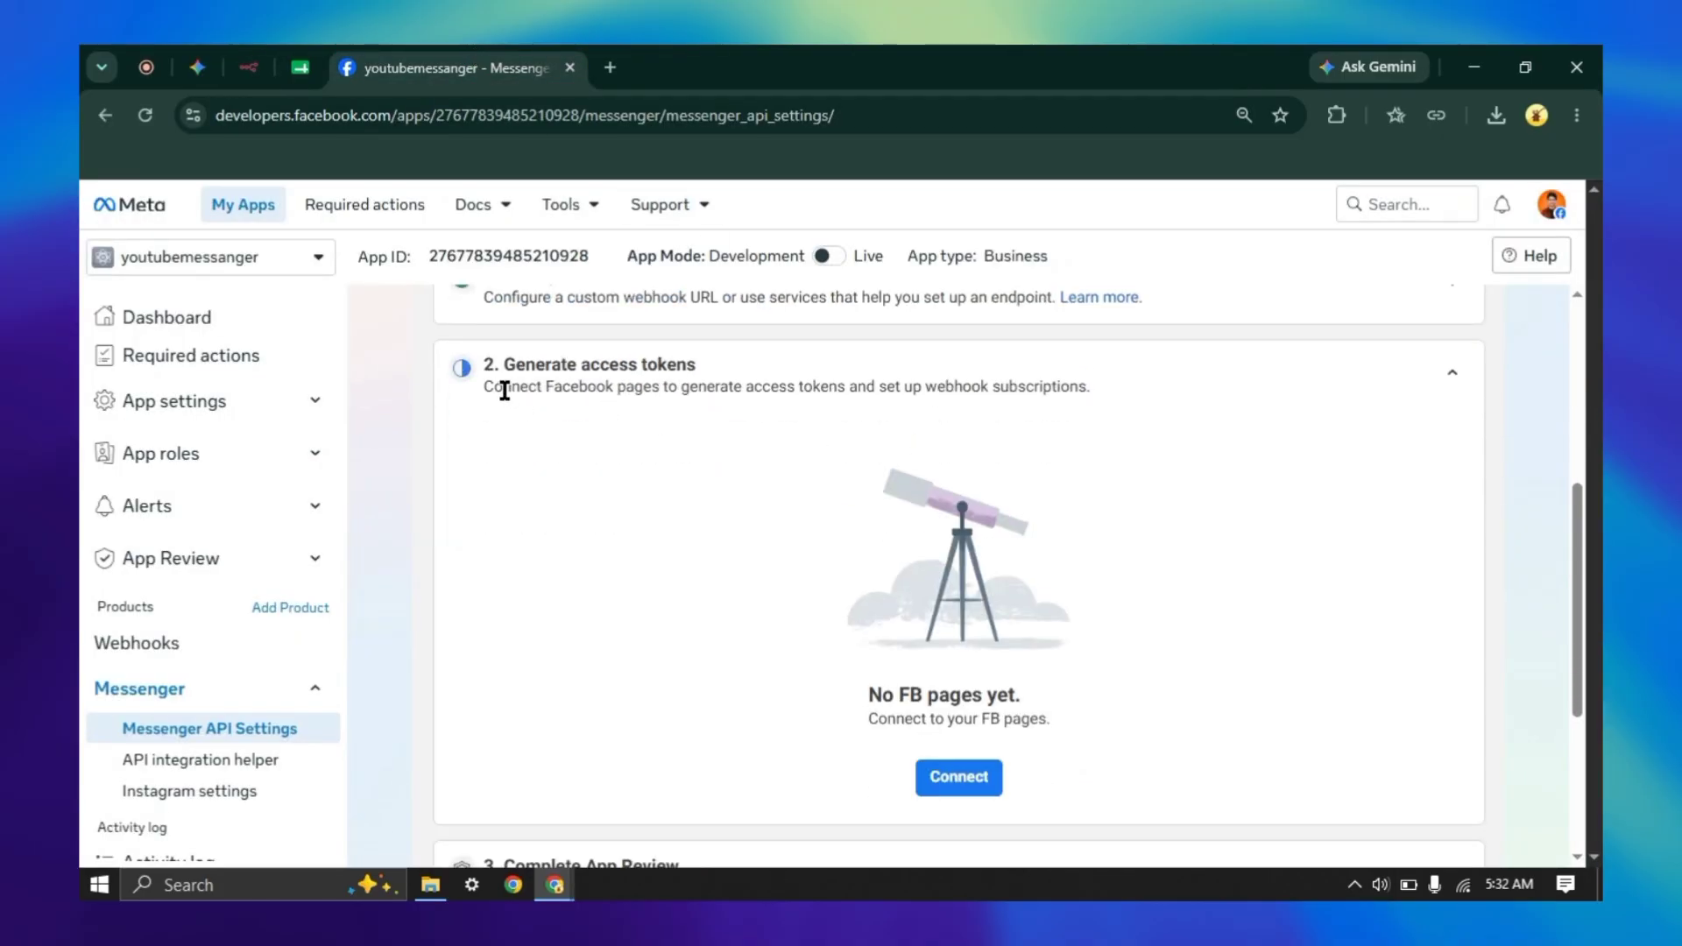
scroll(999, 496, down, 2)
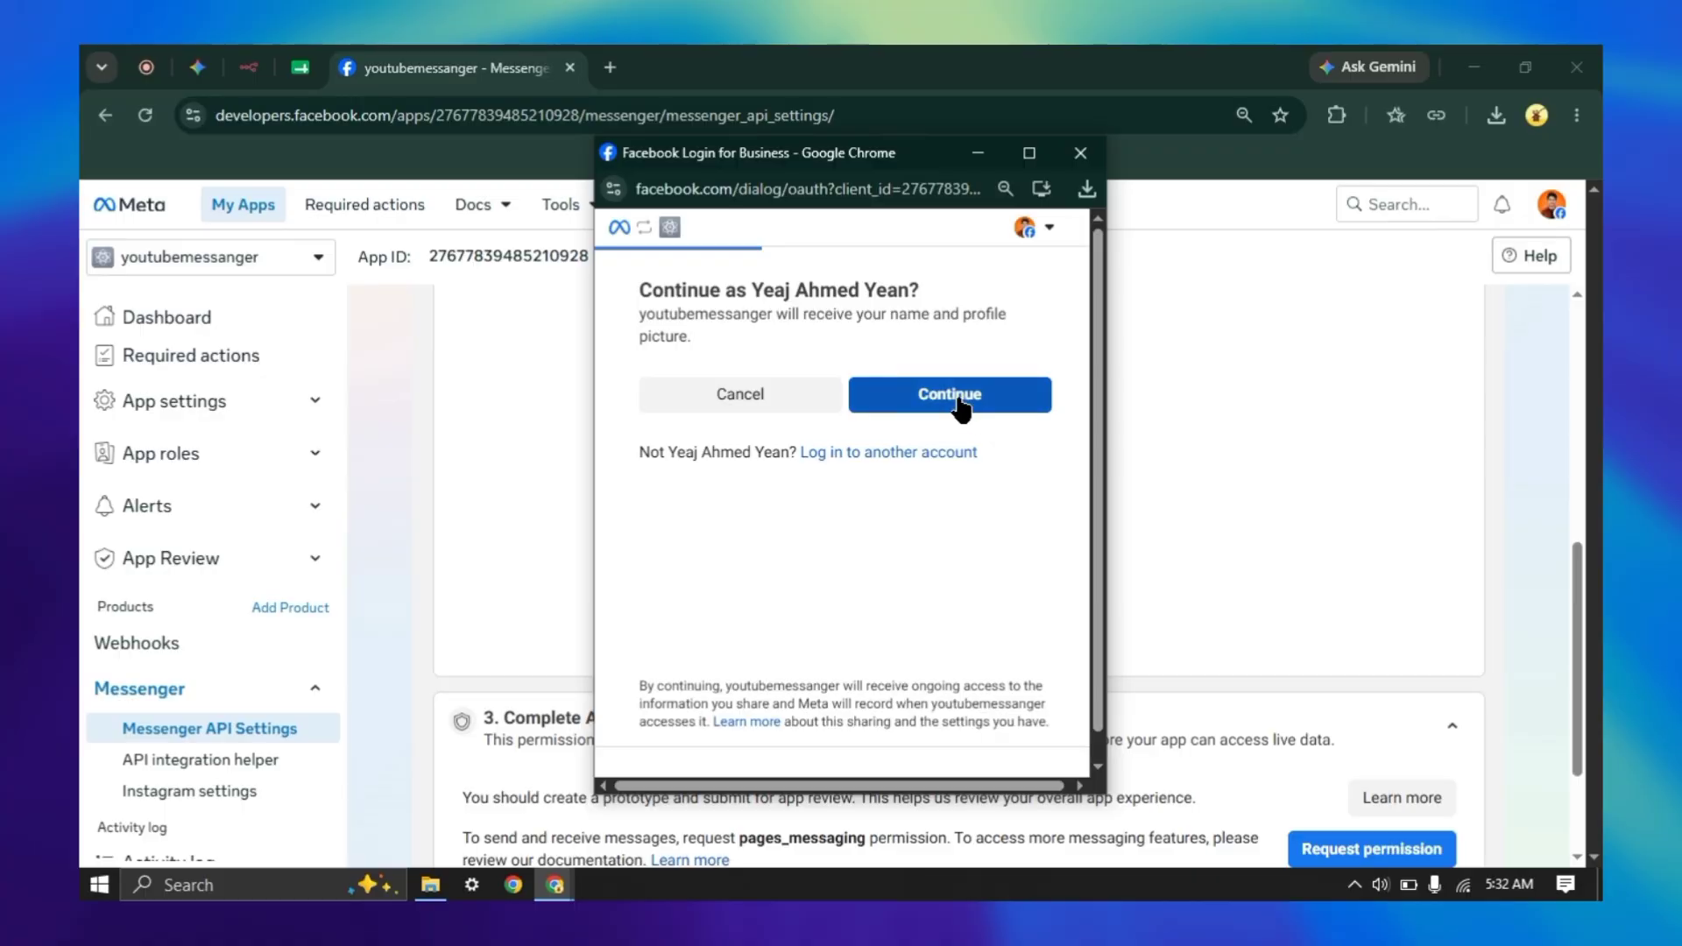
- Grant youtubemessanger access to the Afra Boutique House page only and dismiss the confirmation
click(964, 405)
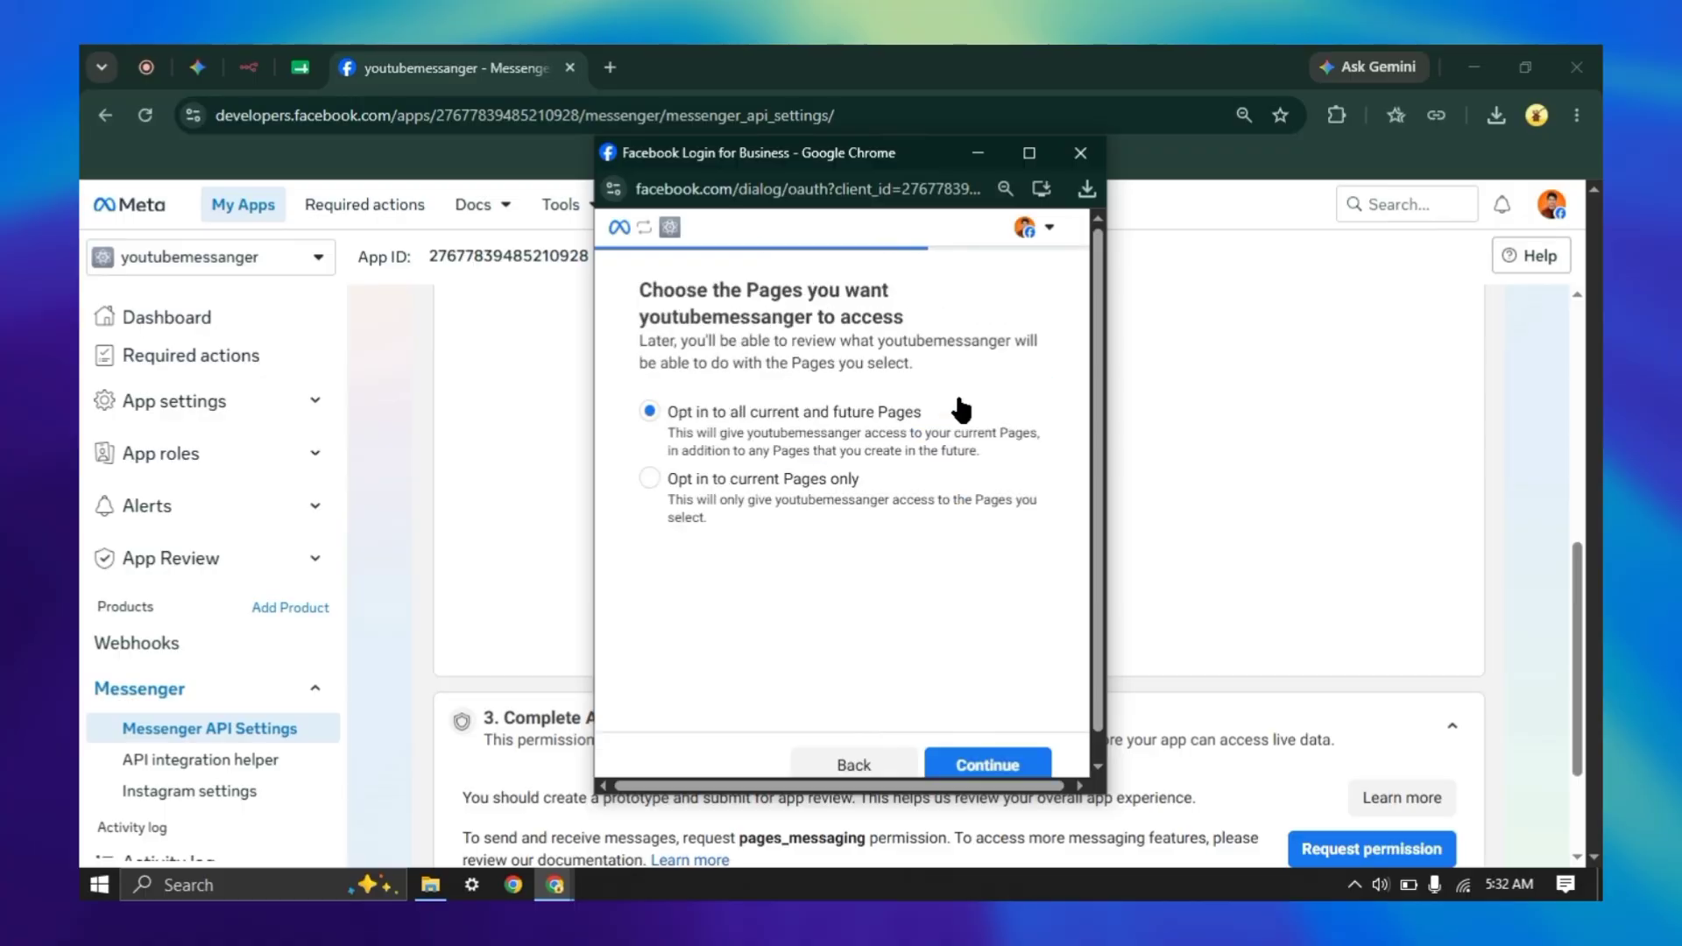
click(720, 490)
scroll(887, 440, down, 1)
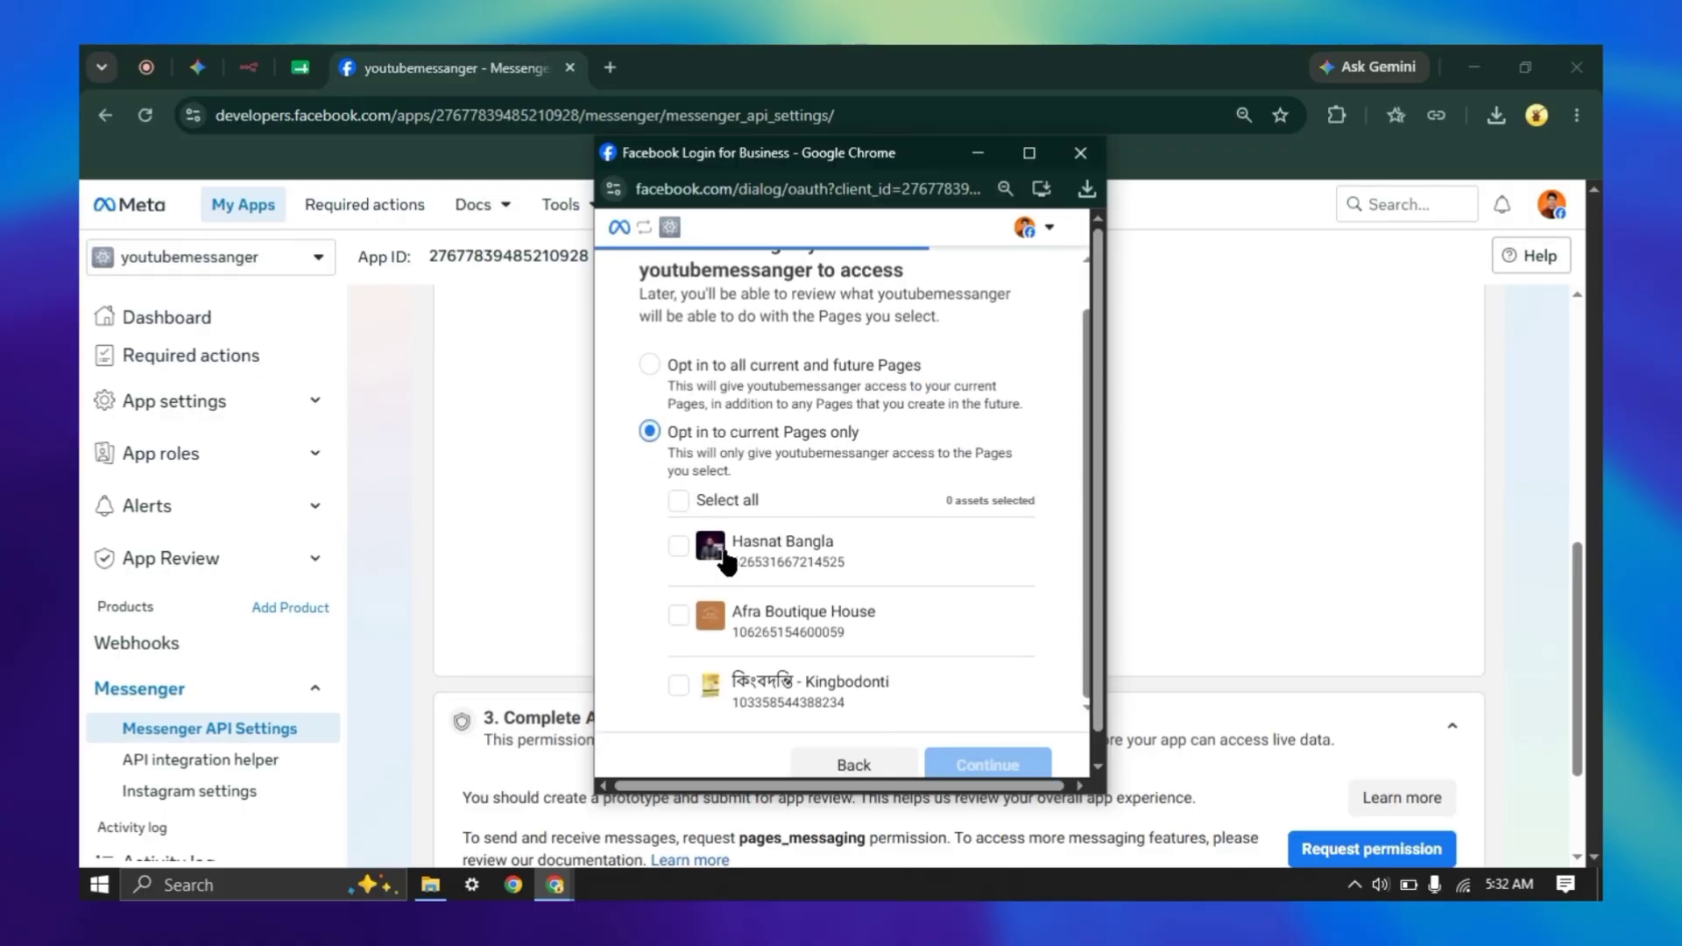
click(677, 616)
click(979, 764)
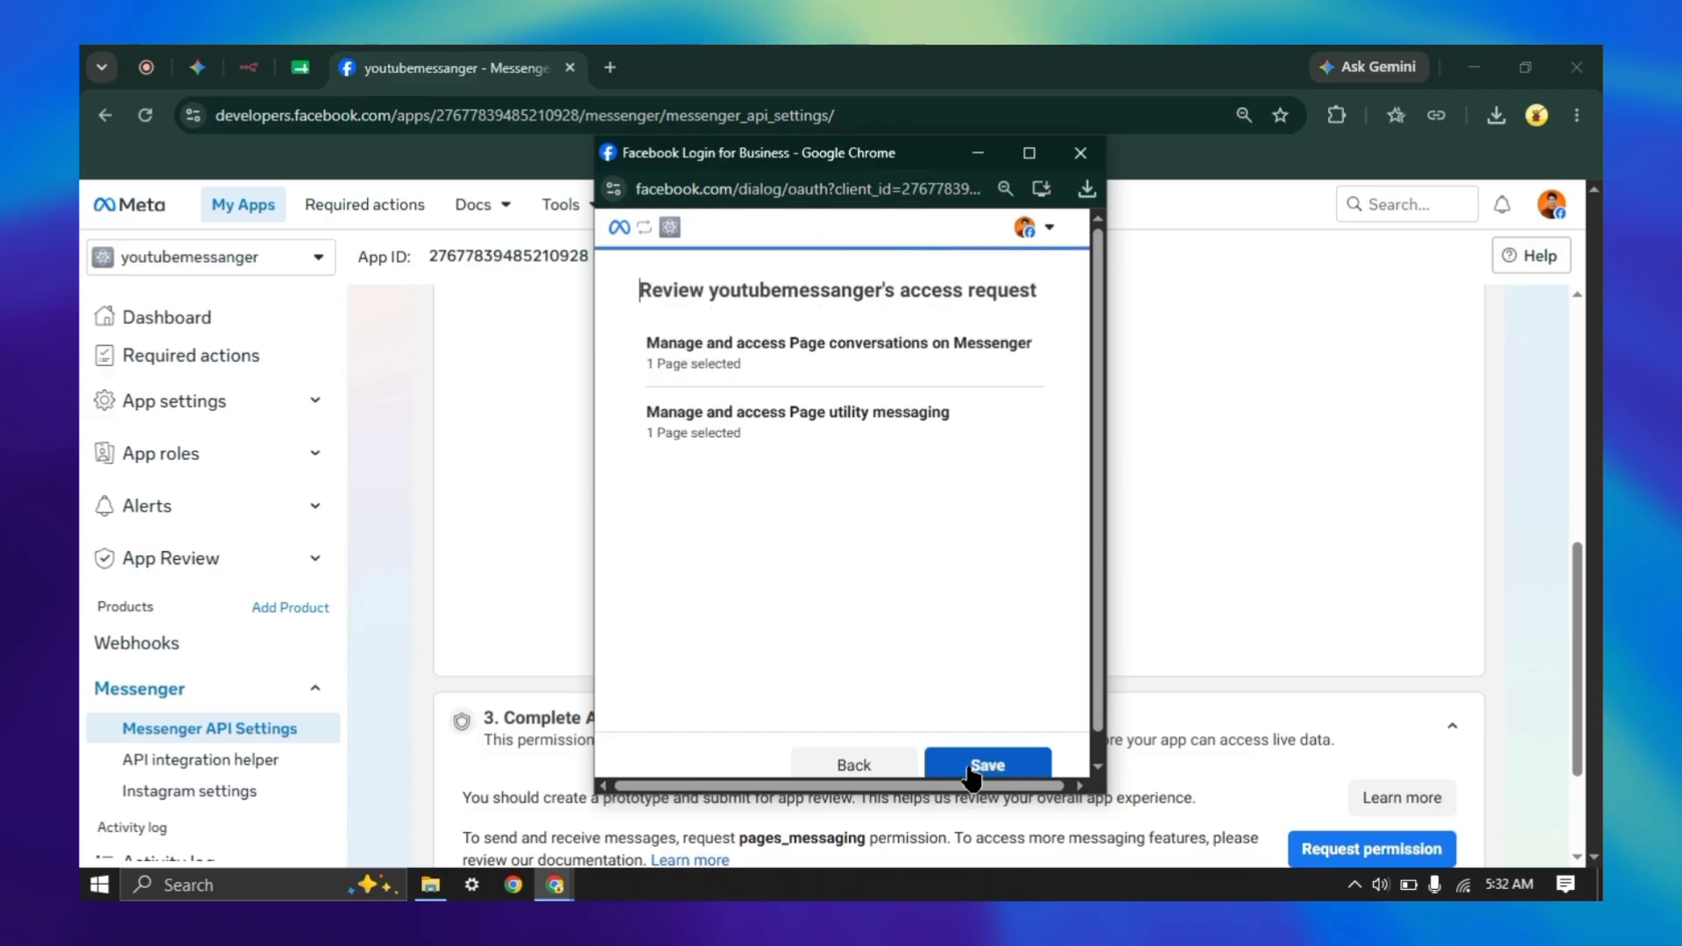
click(970, 768)
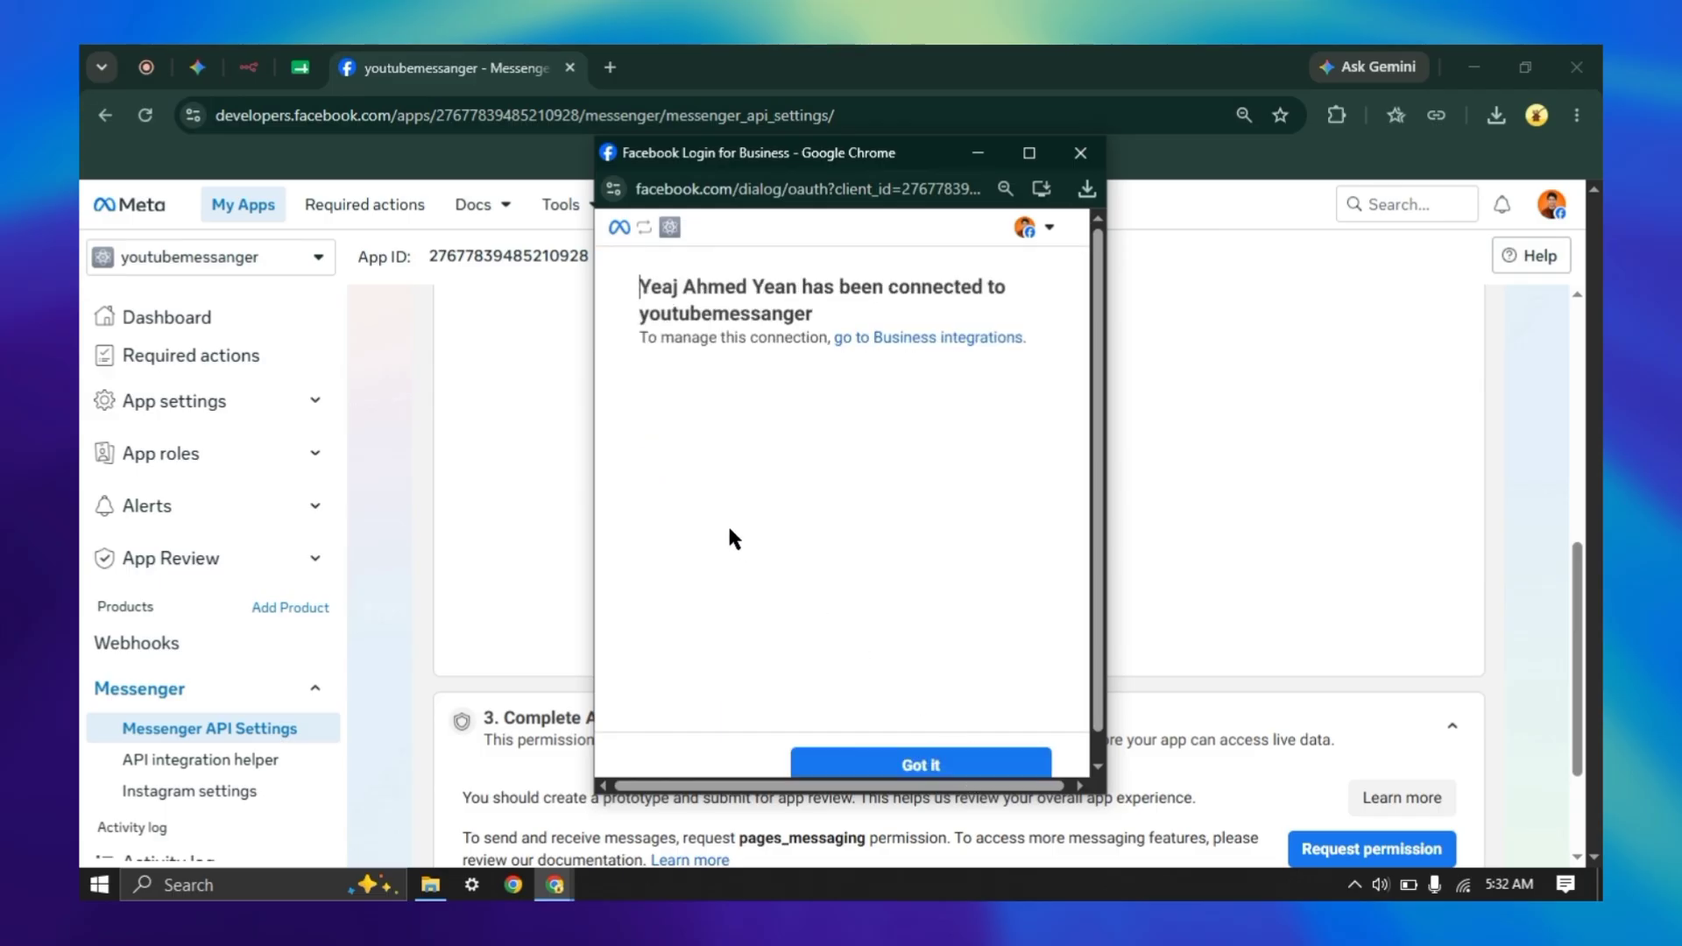
click(934, 766)
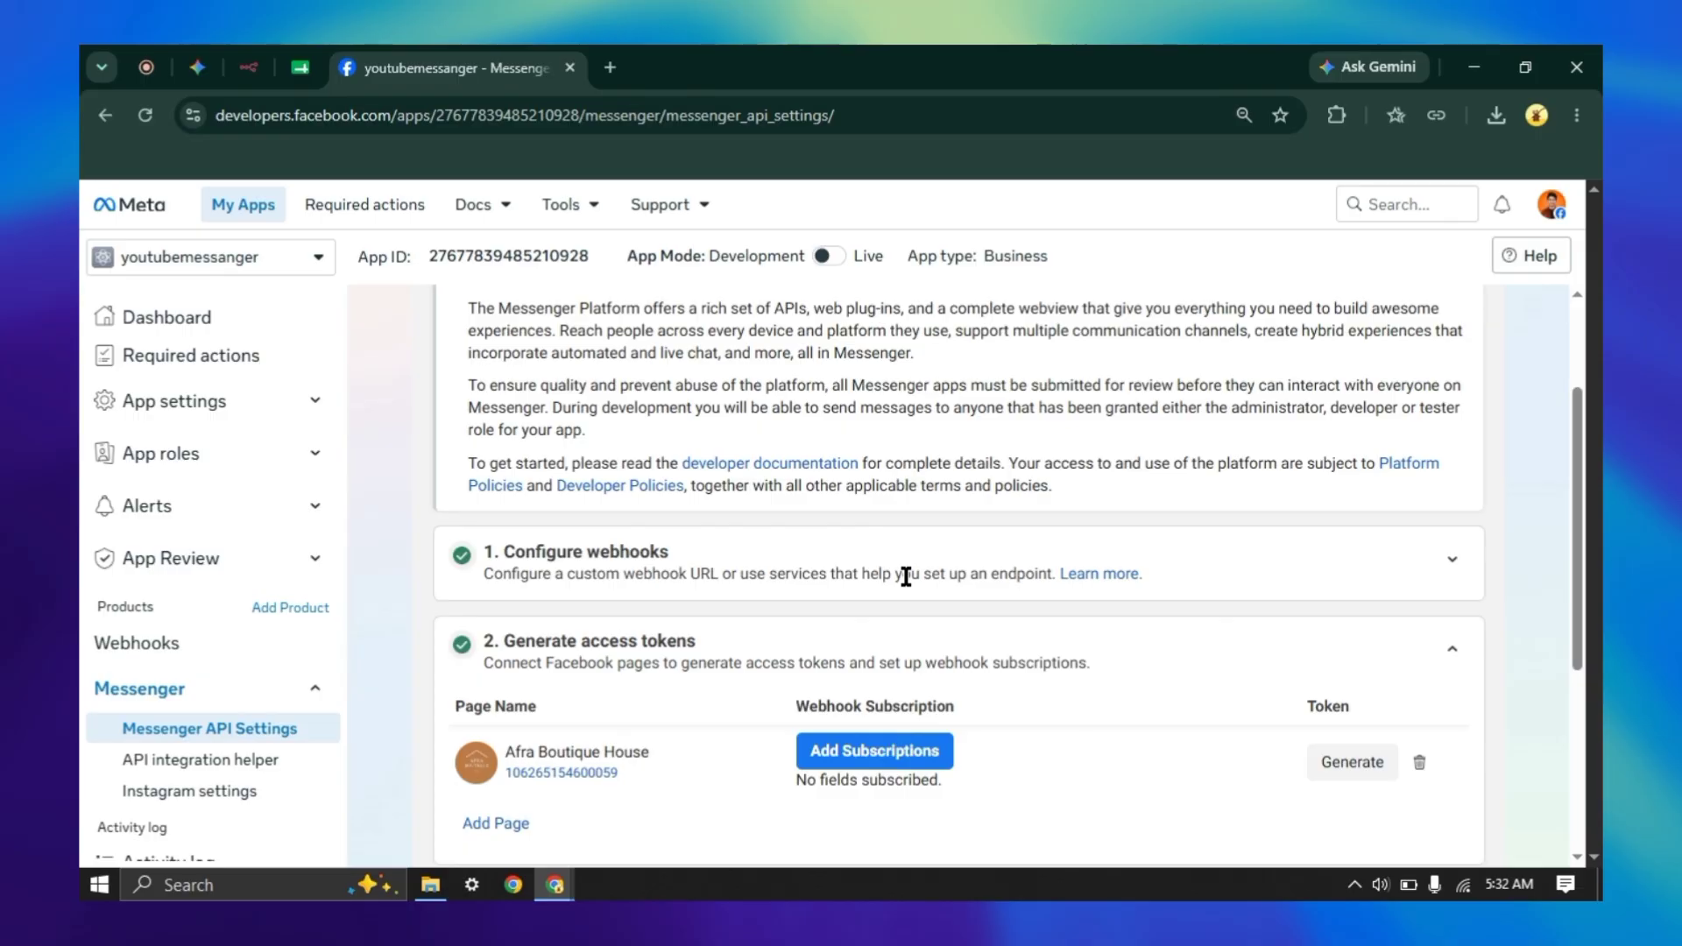
scroll(906, 577, down, 2)
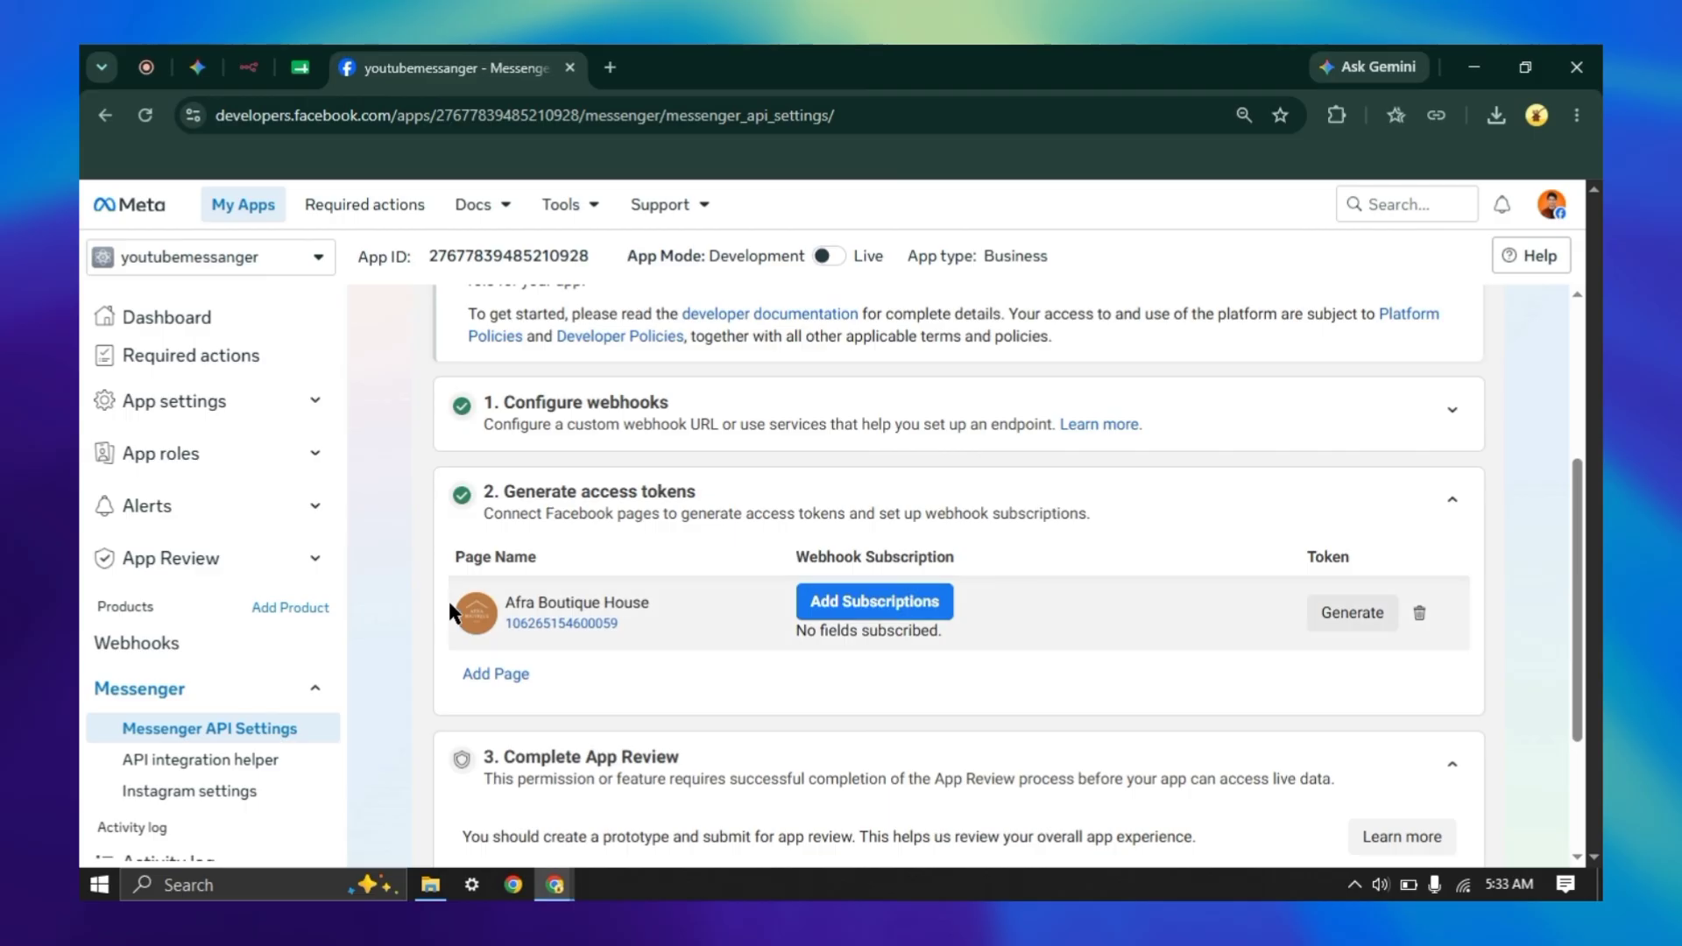
- Open Add Subscriptions for Afra Boutique House and tick message_deliveries and message_edits
click(839, 613)
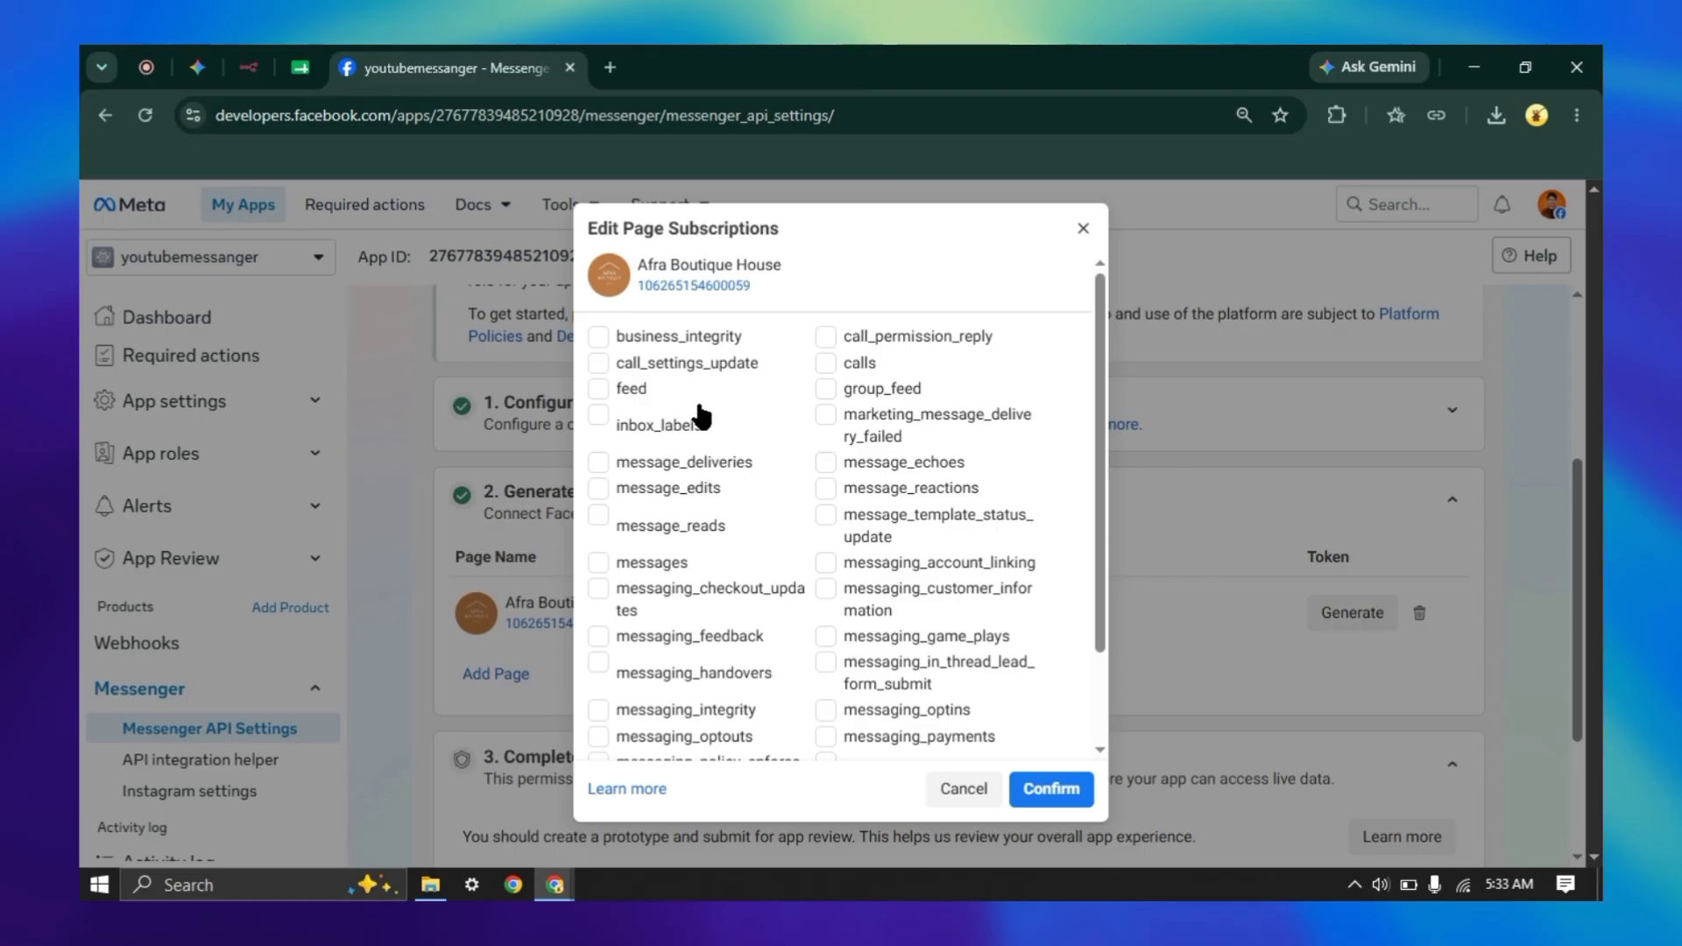
scroll(694, 421, down, 2)
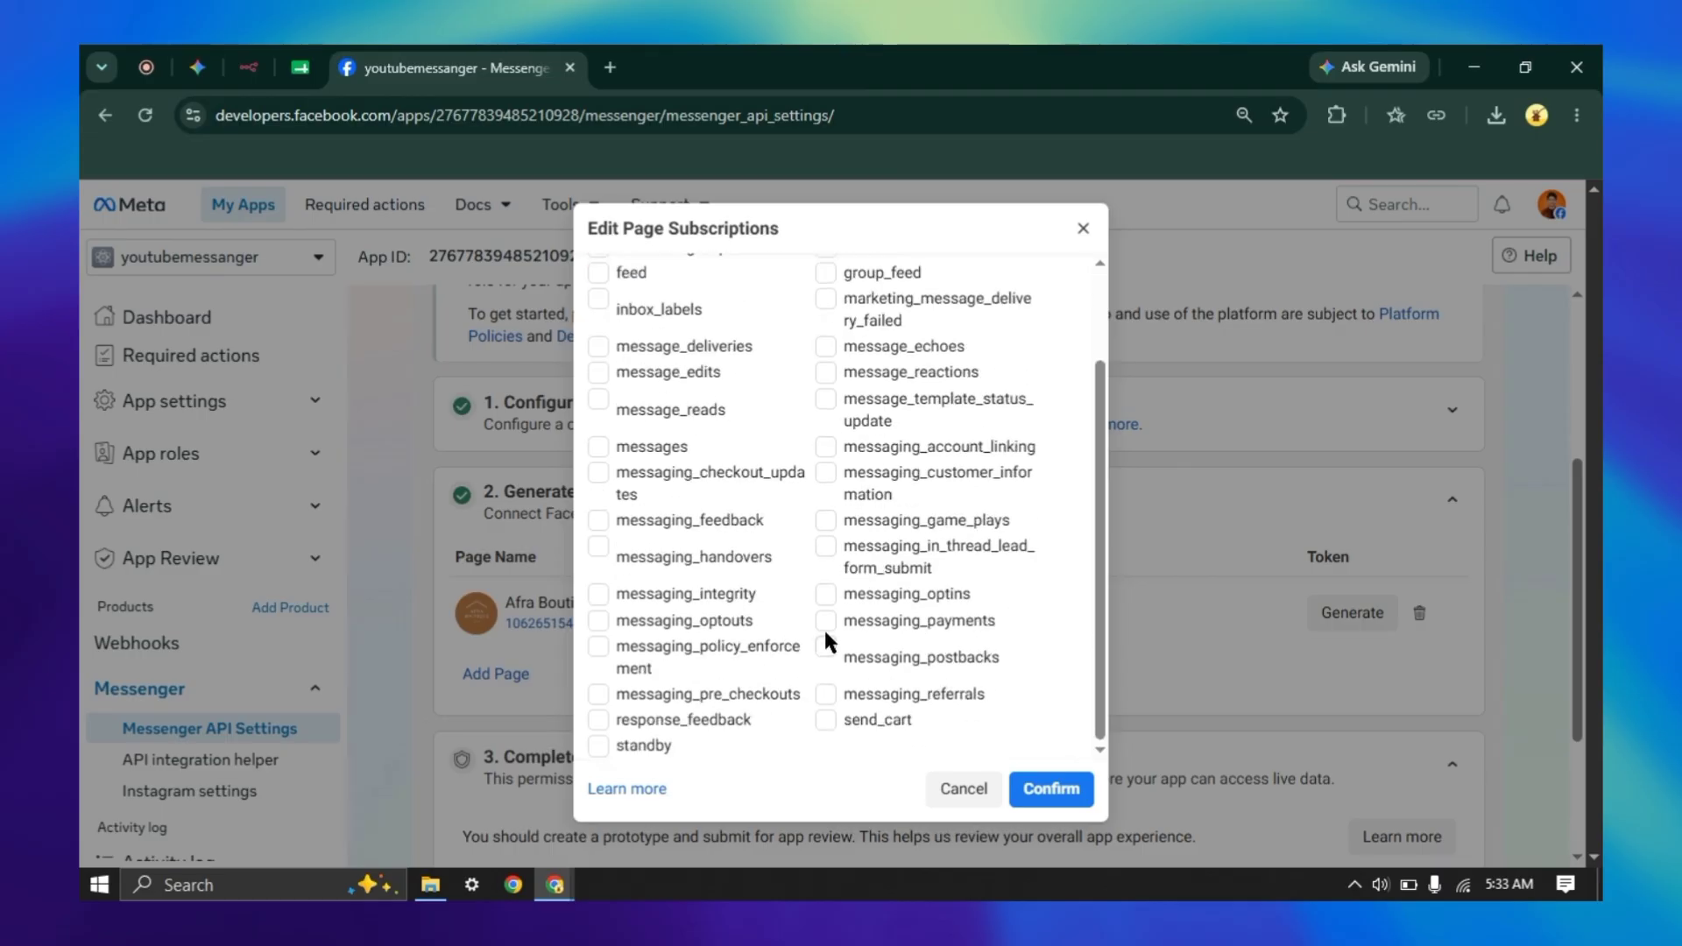
scroll(823, 627, up, 2)
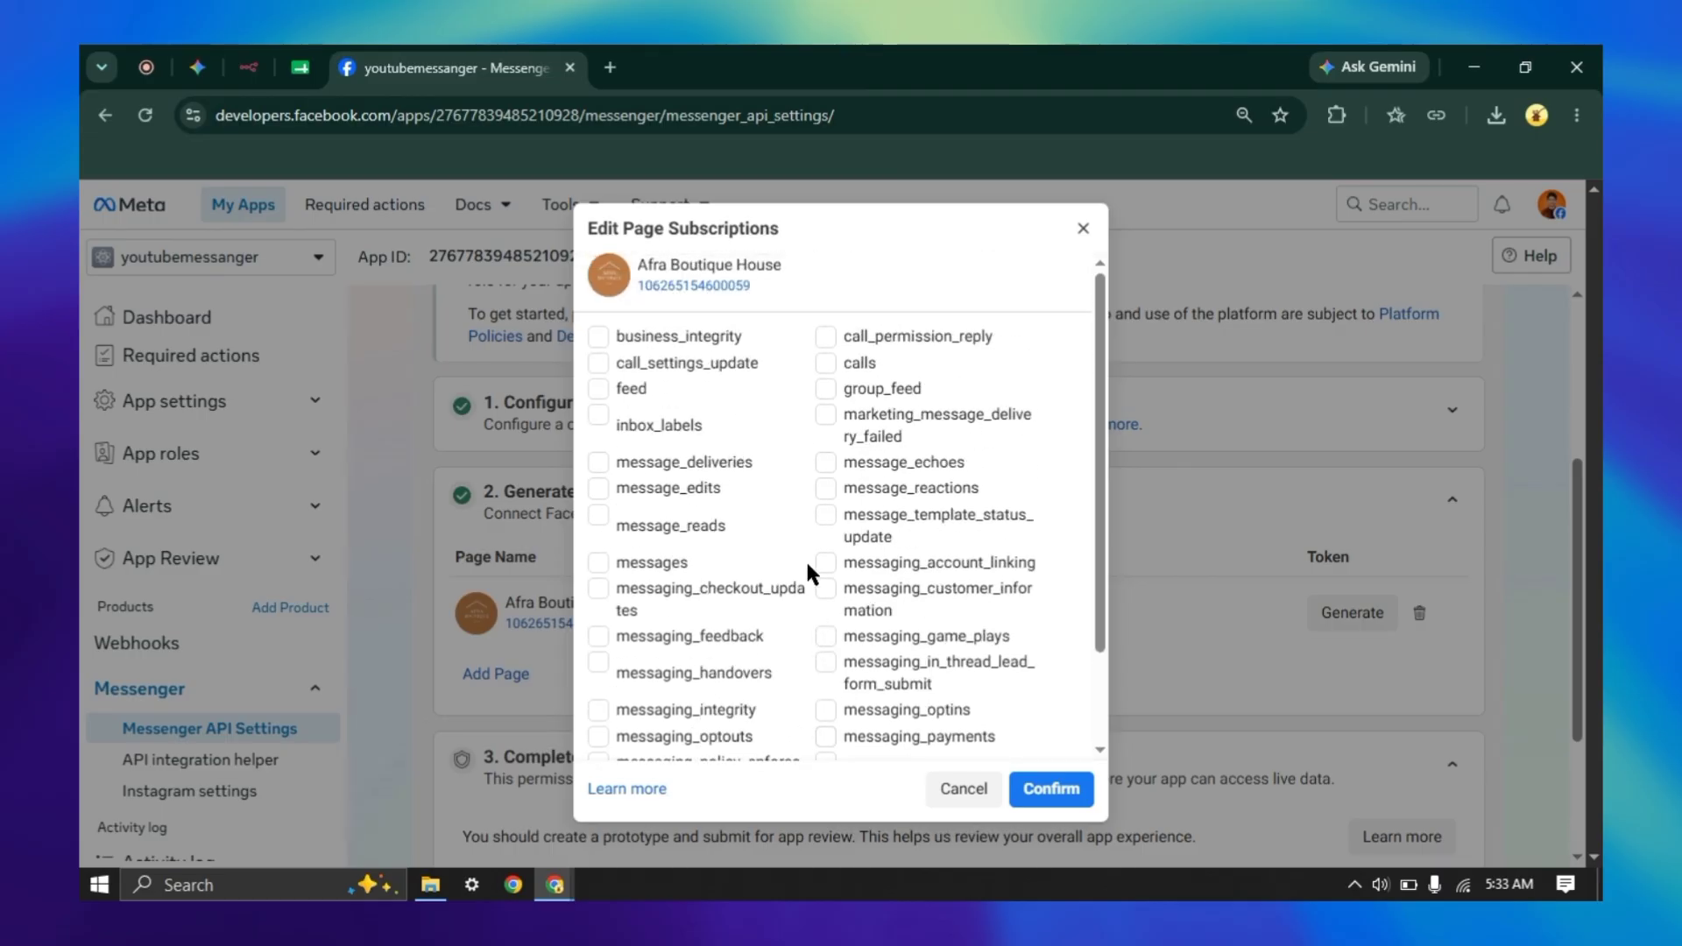
click(628, 464)
click(629, 491)
scroll(682, 486, down, 1)
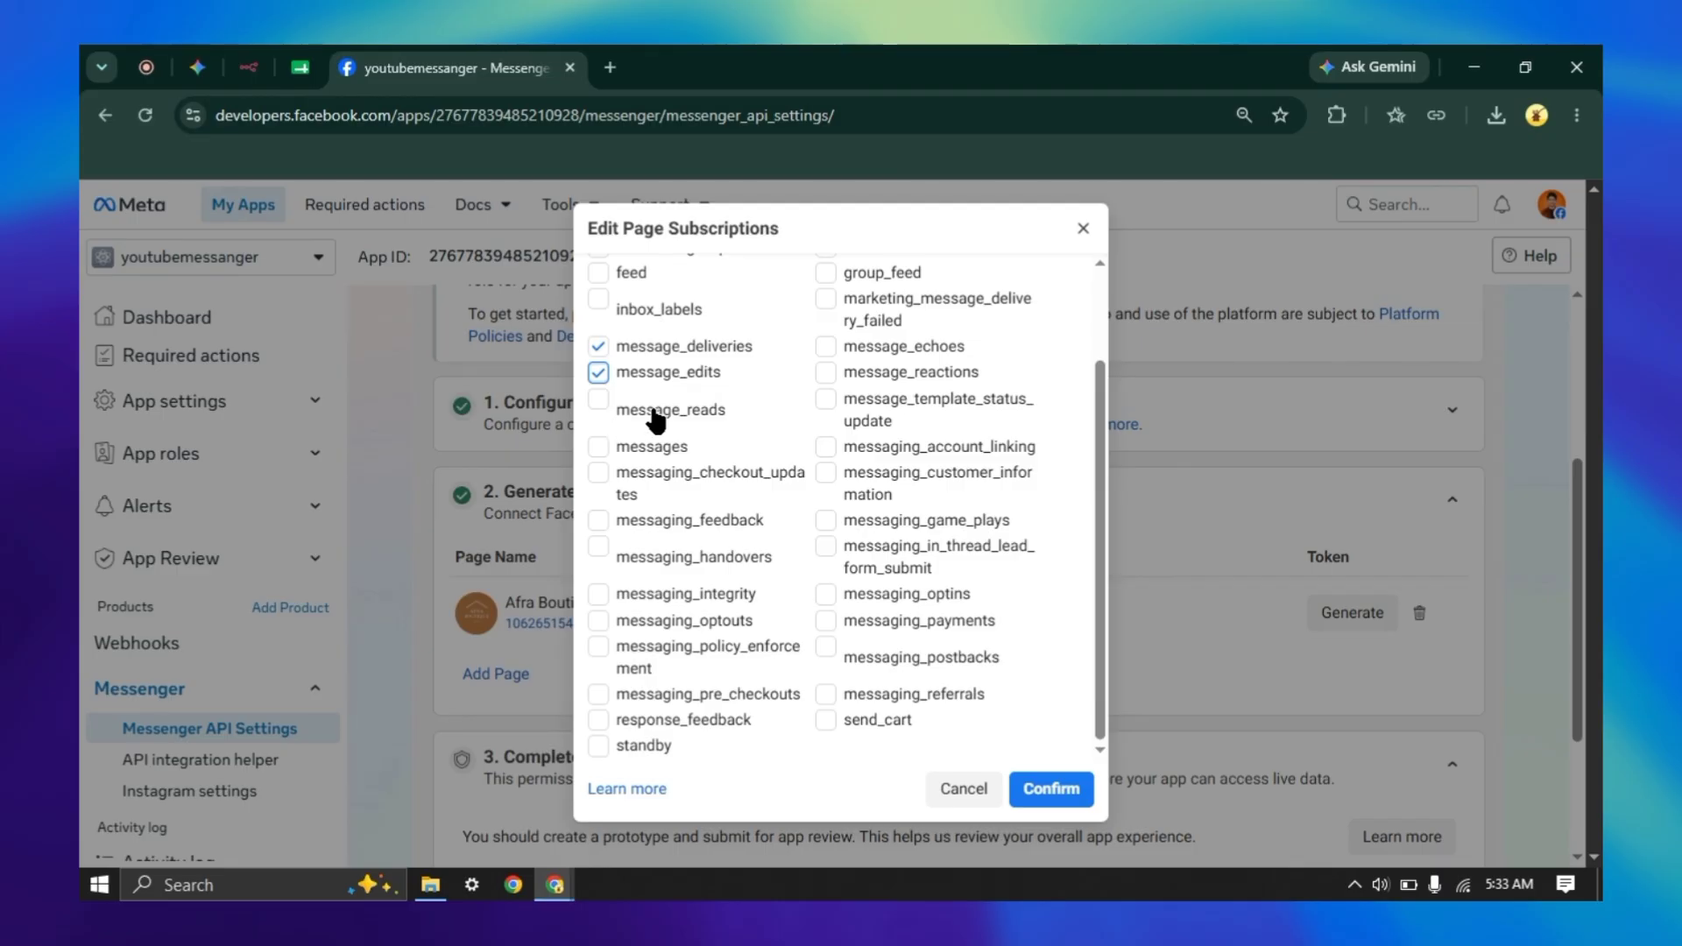
- Tick messages, checkout_updates, feedback, handovers, integrity, optouts, pre_checkouts and response_feedback
click(598, 447)
click(598, 473)
click(598, 520)
click(599, 546)
click(598, 594)
click(598, 620)
click(599, 694)
click(598, 720)
- Tick send_cart, referrals, postbacks, optins, payments, lead forms, game_plays, account_linking, template_status_update and message_reactions
click(826, 721)
click(826, 694)
click(826, 648)
click(826, 595)
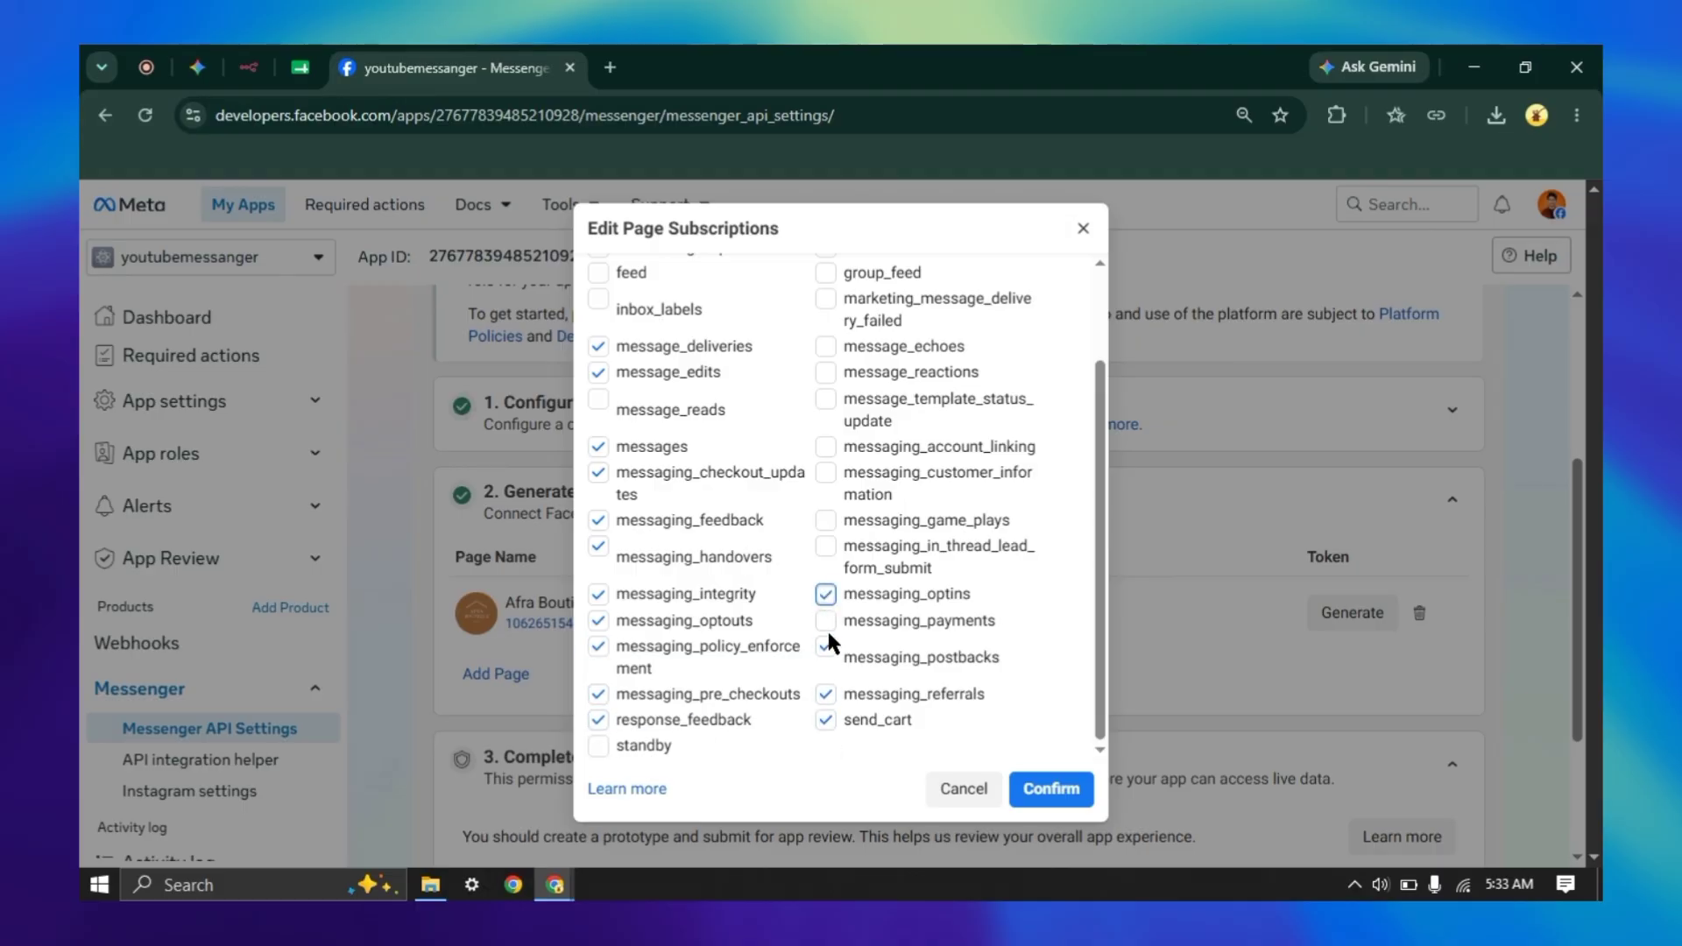
click(826, 622)
click(825, 546)
click(825, 520)
click(825, 447)
click(826, 399)
click(826, 374)
scroll(885, 443, up, 2)
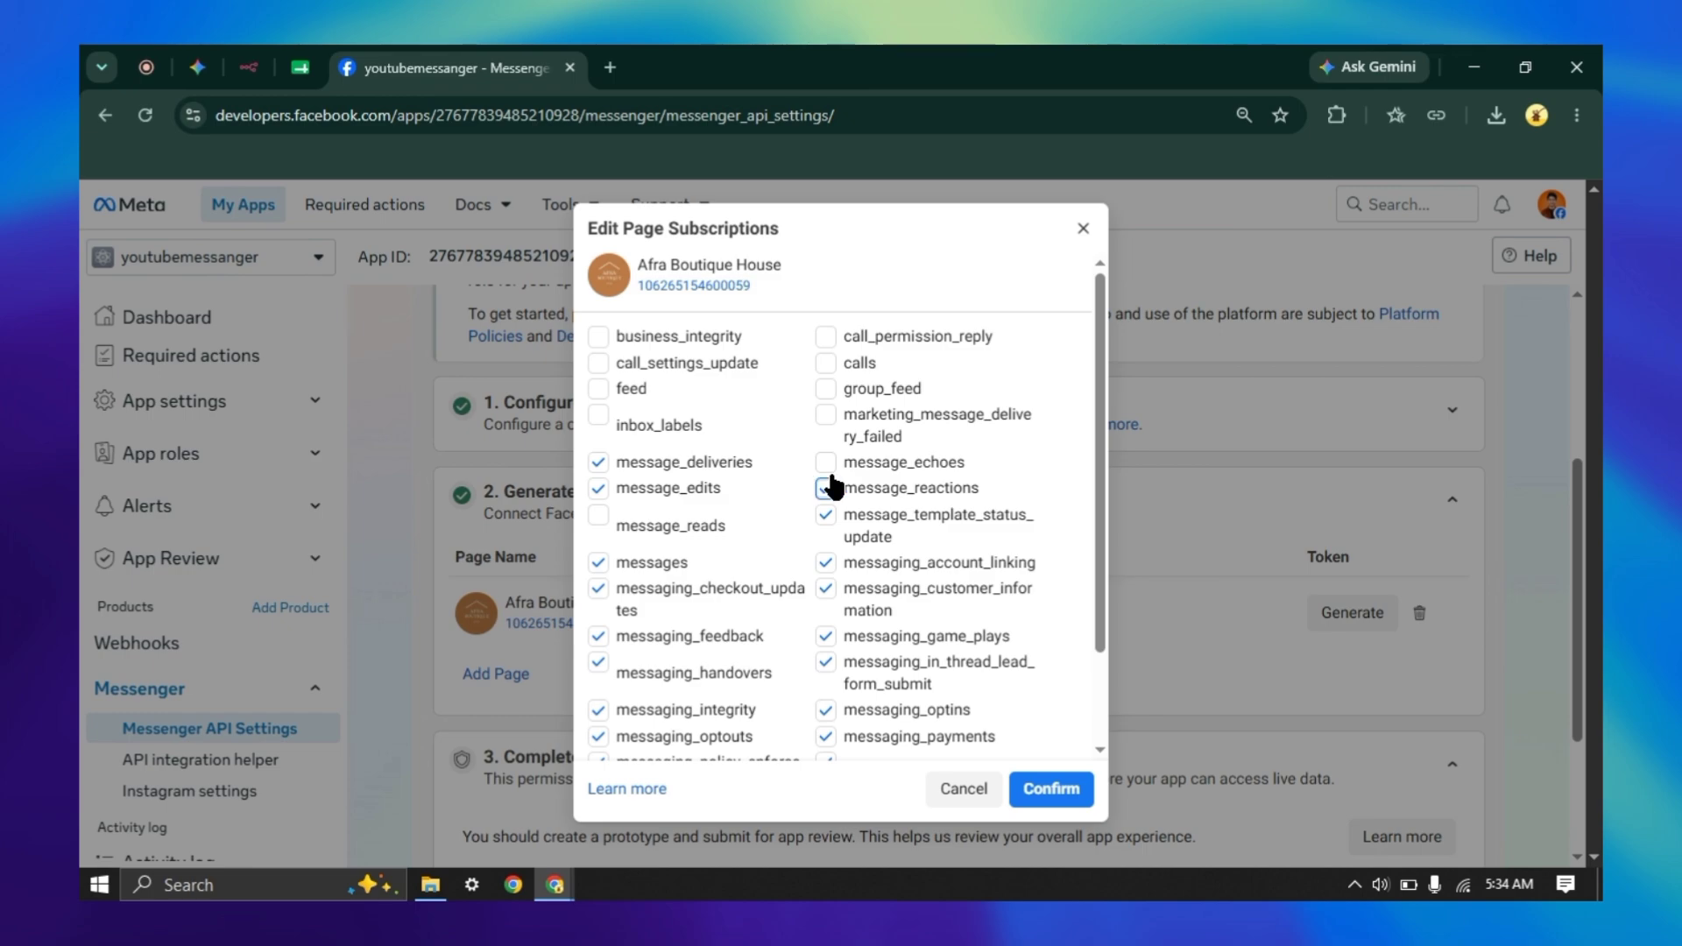
- Confirm the page subscriptions, then return to n8n and pan to the Webhook1 GET/POST nodes
click(1060, 788)
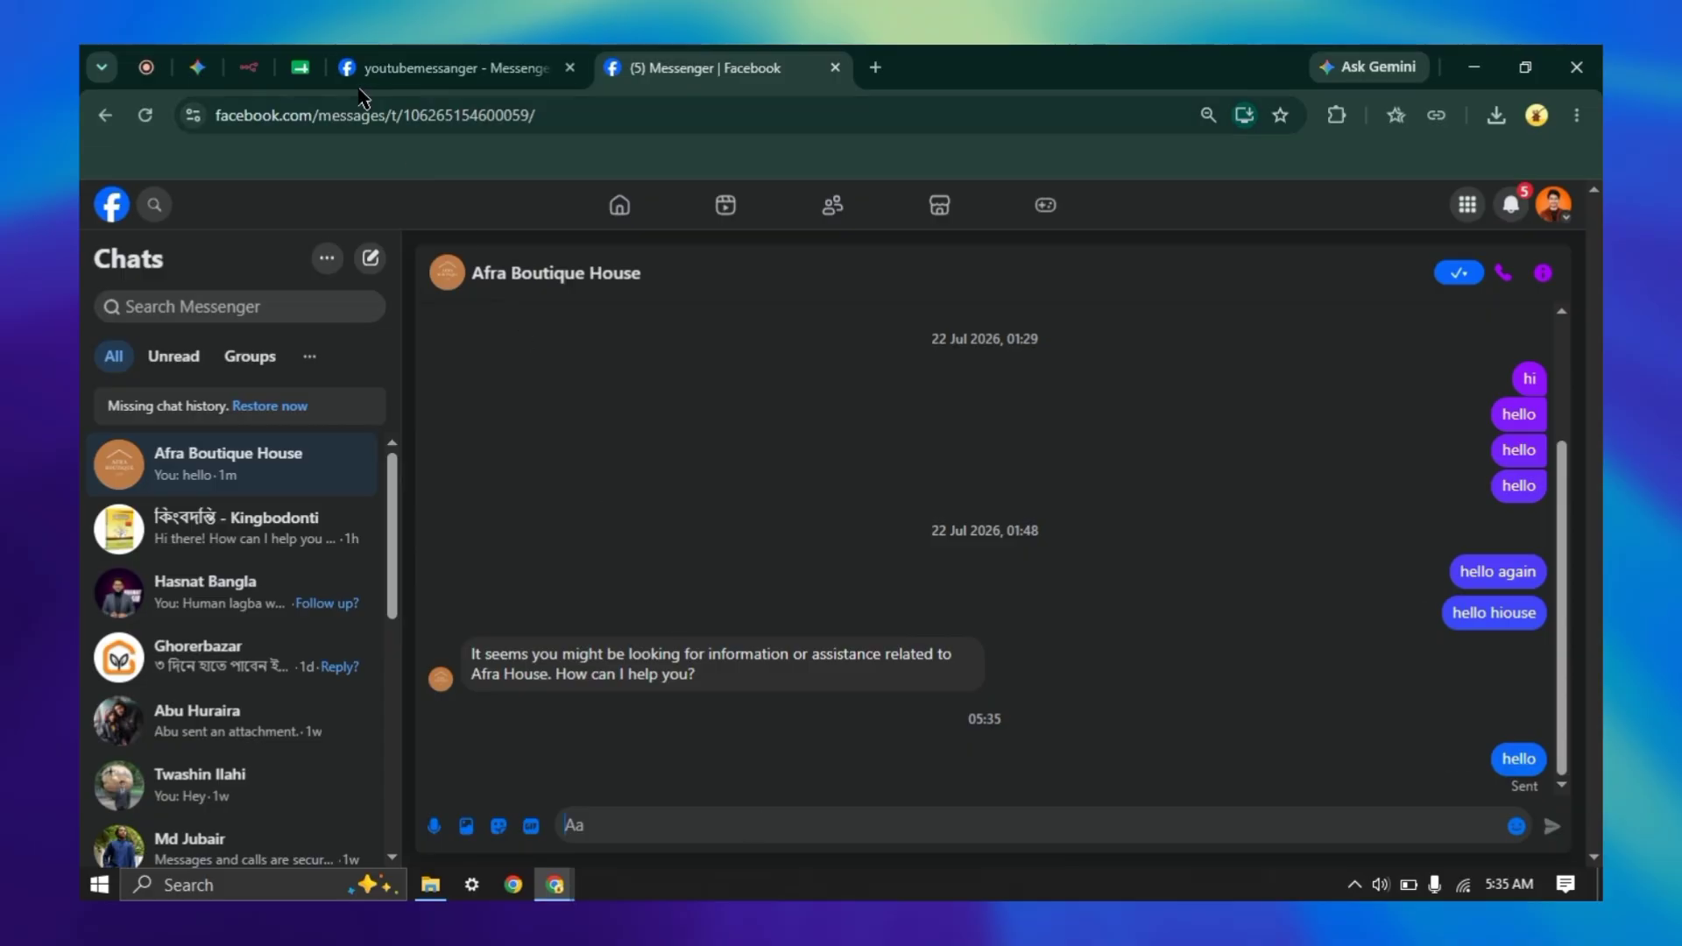
click(249, 67)
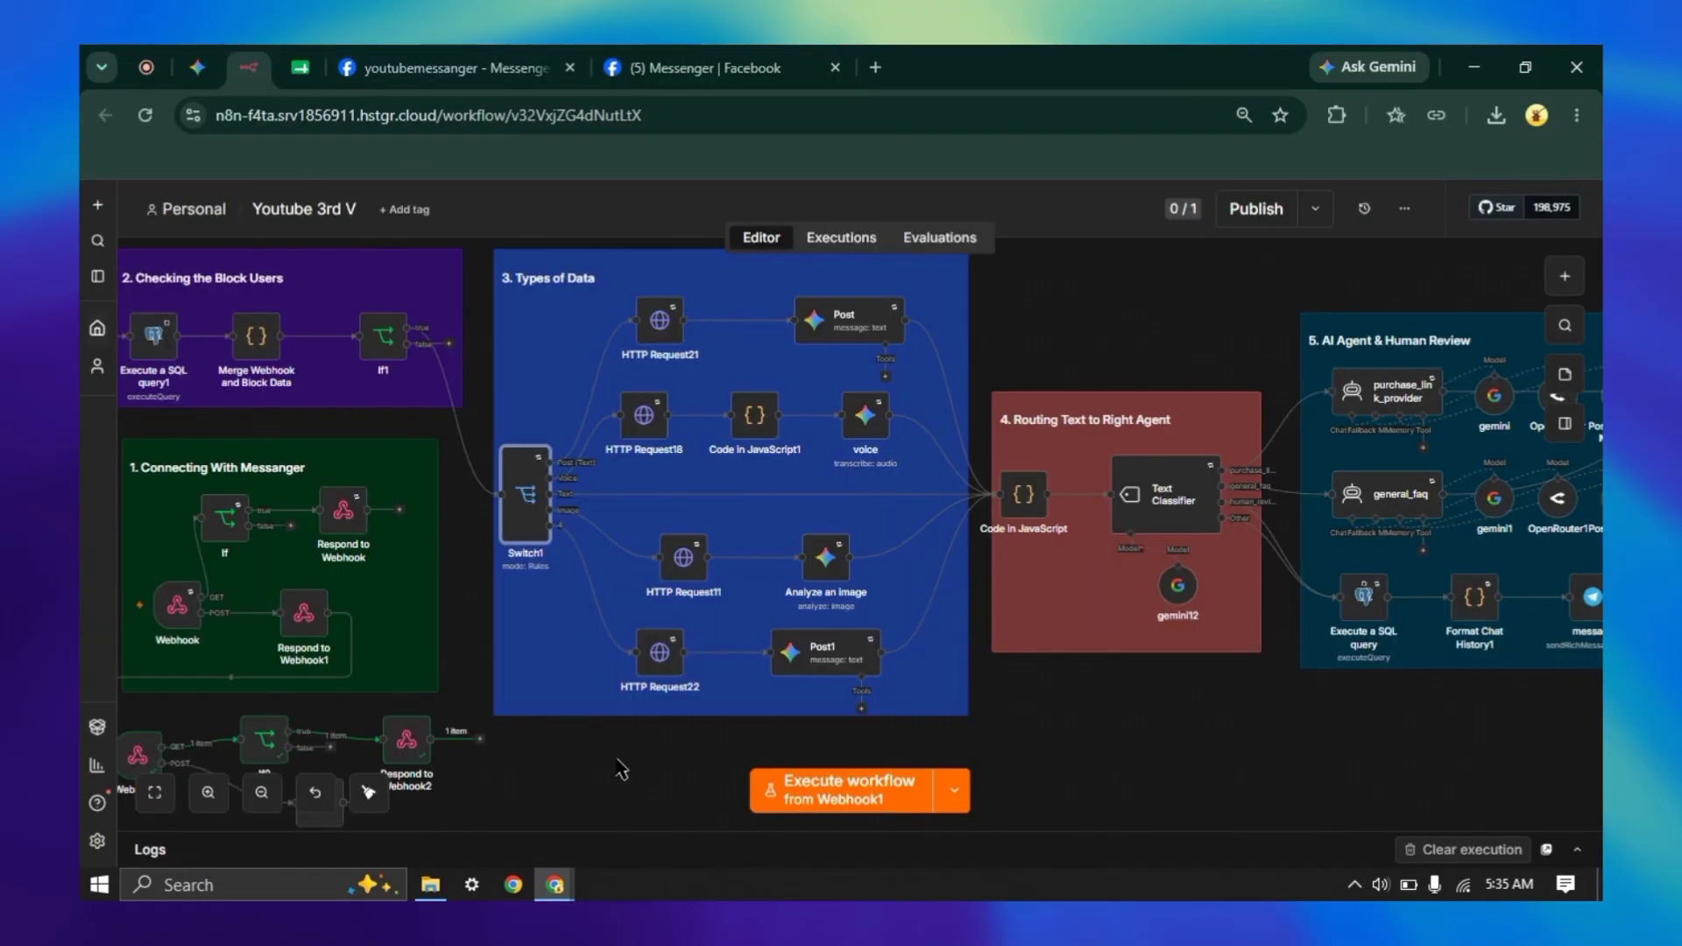
drag(657, 751, 758, 624)
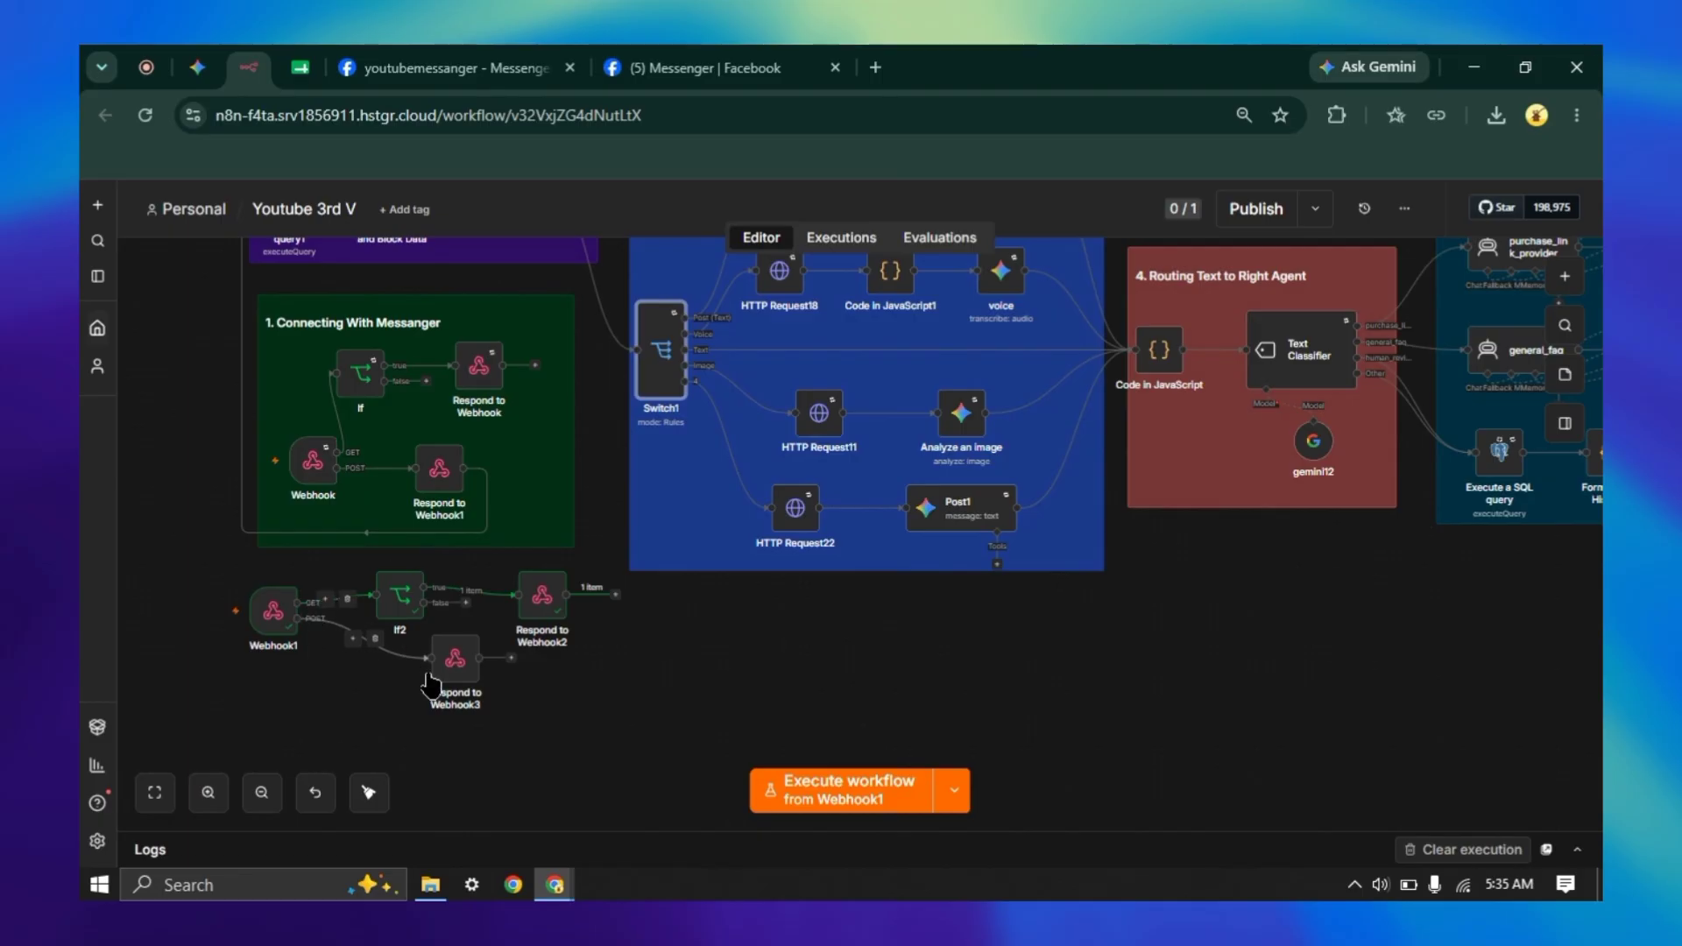
mouse_move(234, 629)
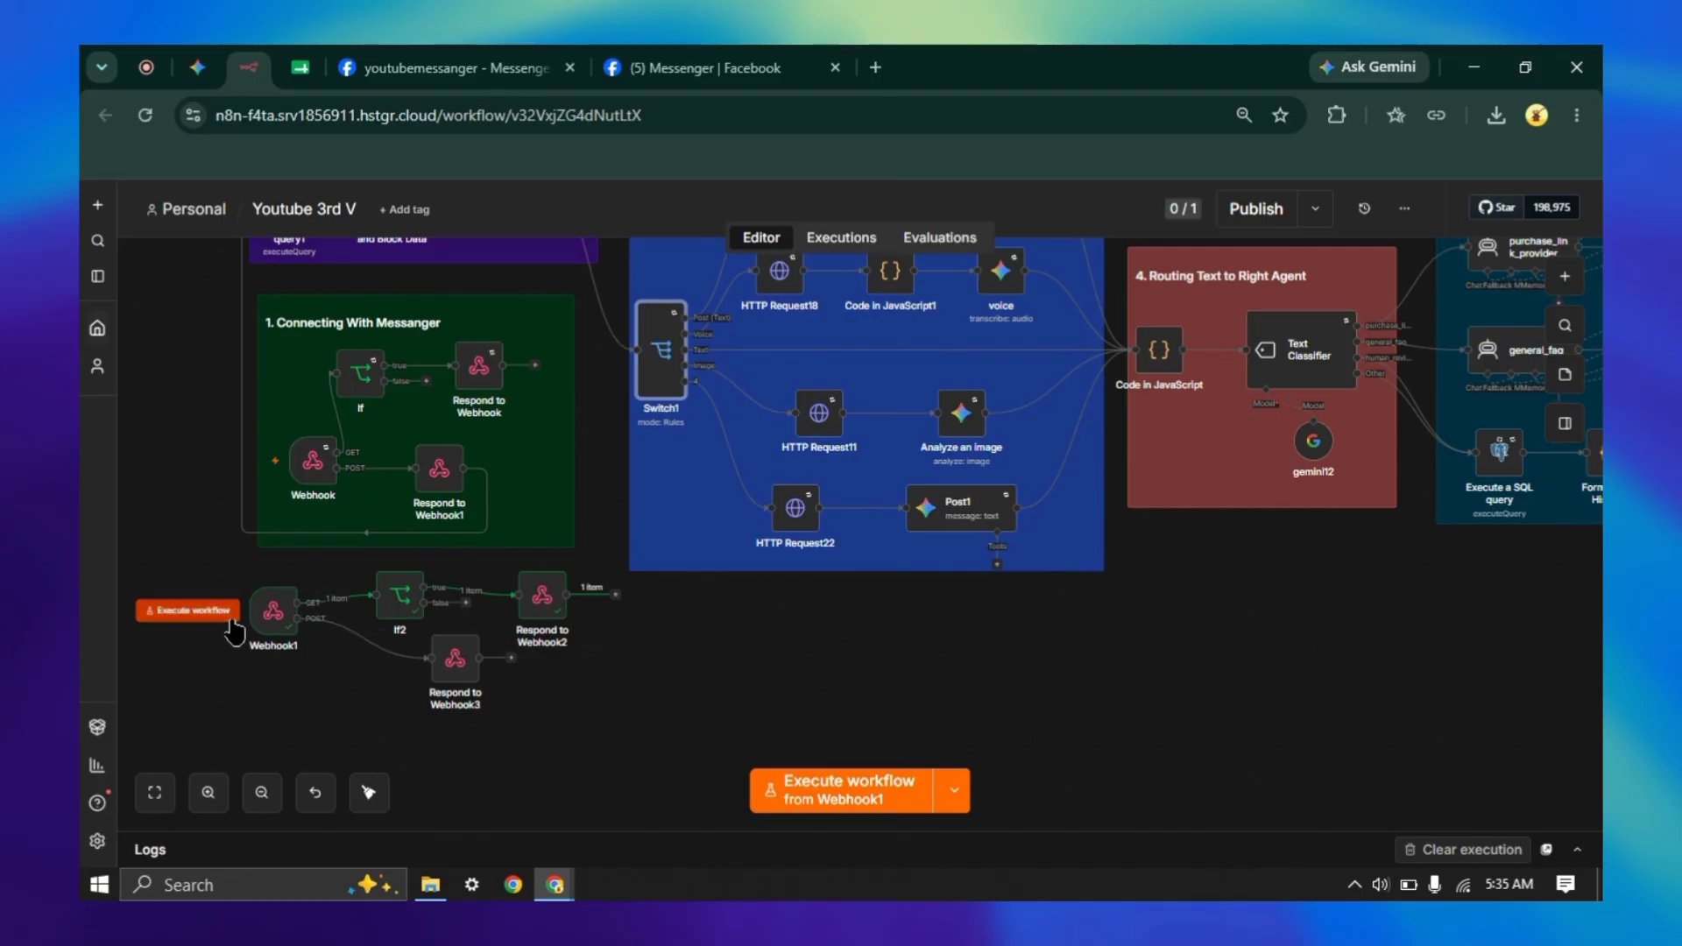
- Start listening for a Webhook1 test call and send 'hi' to Afra Boutique House in Messenger
click(189, 613)
click(686, 77)
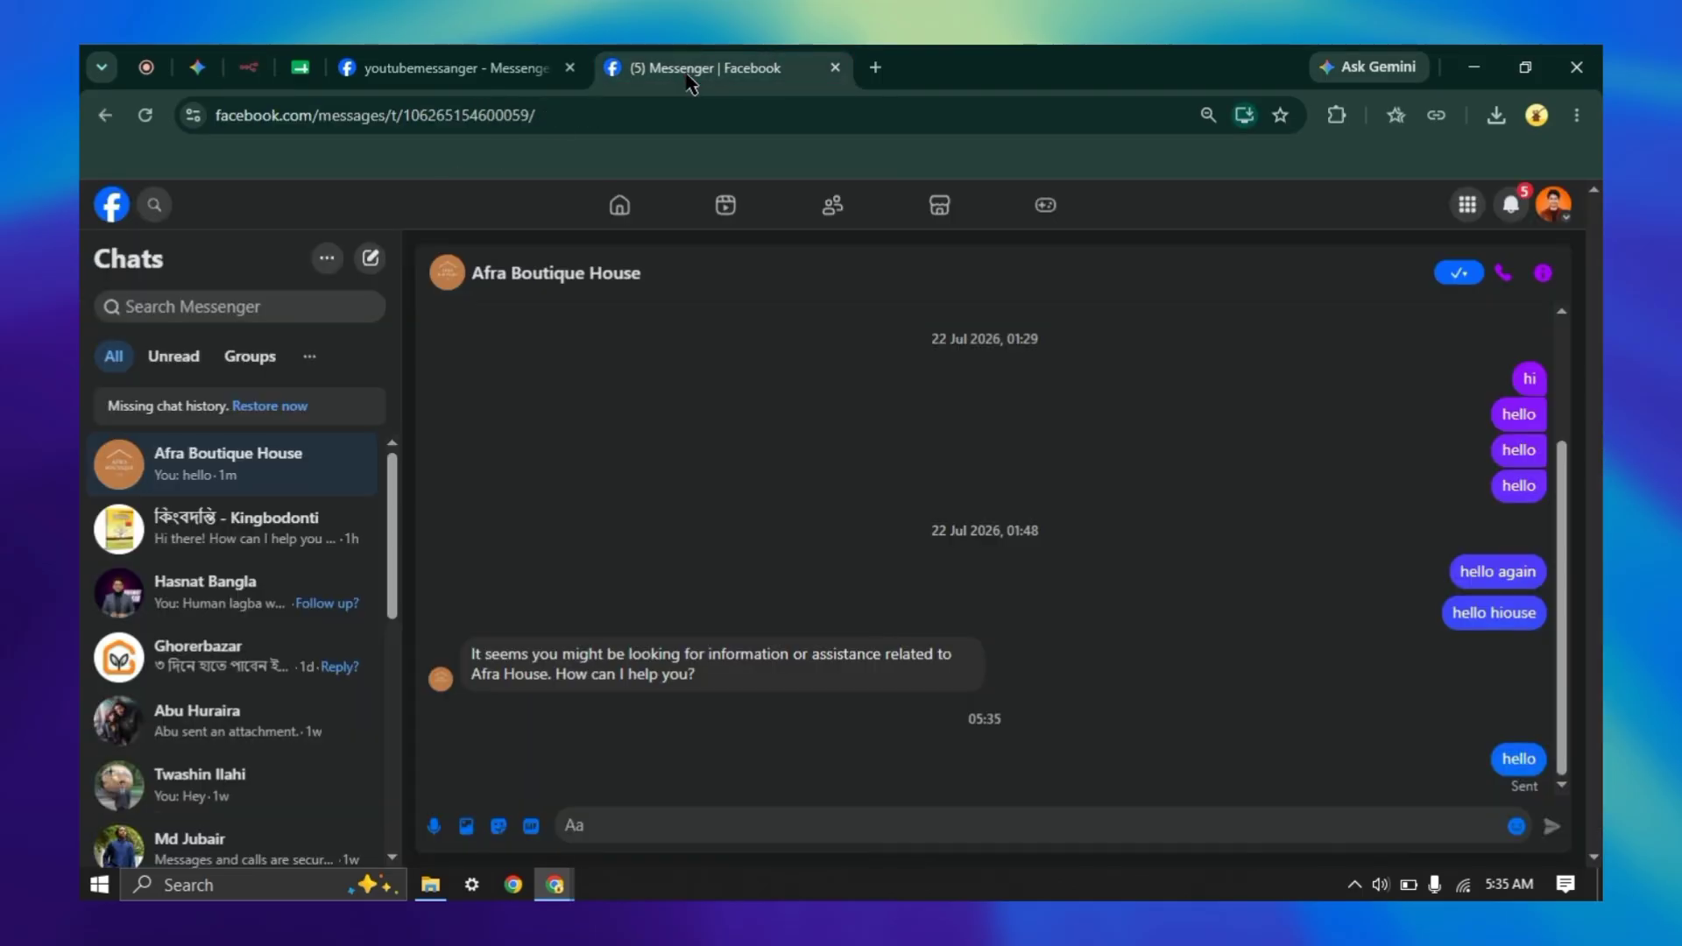
text(hi)
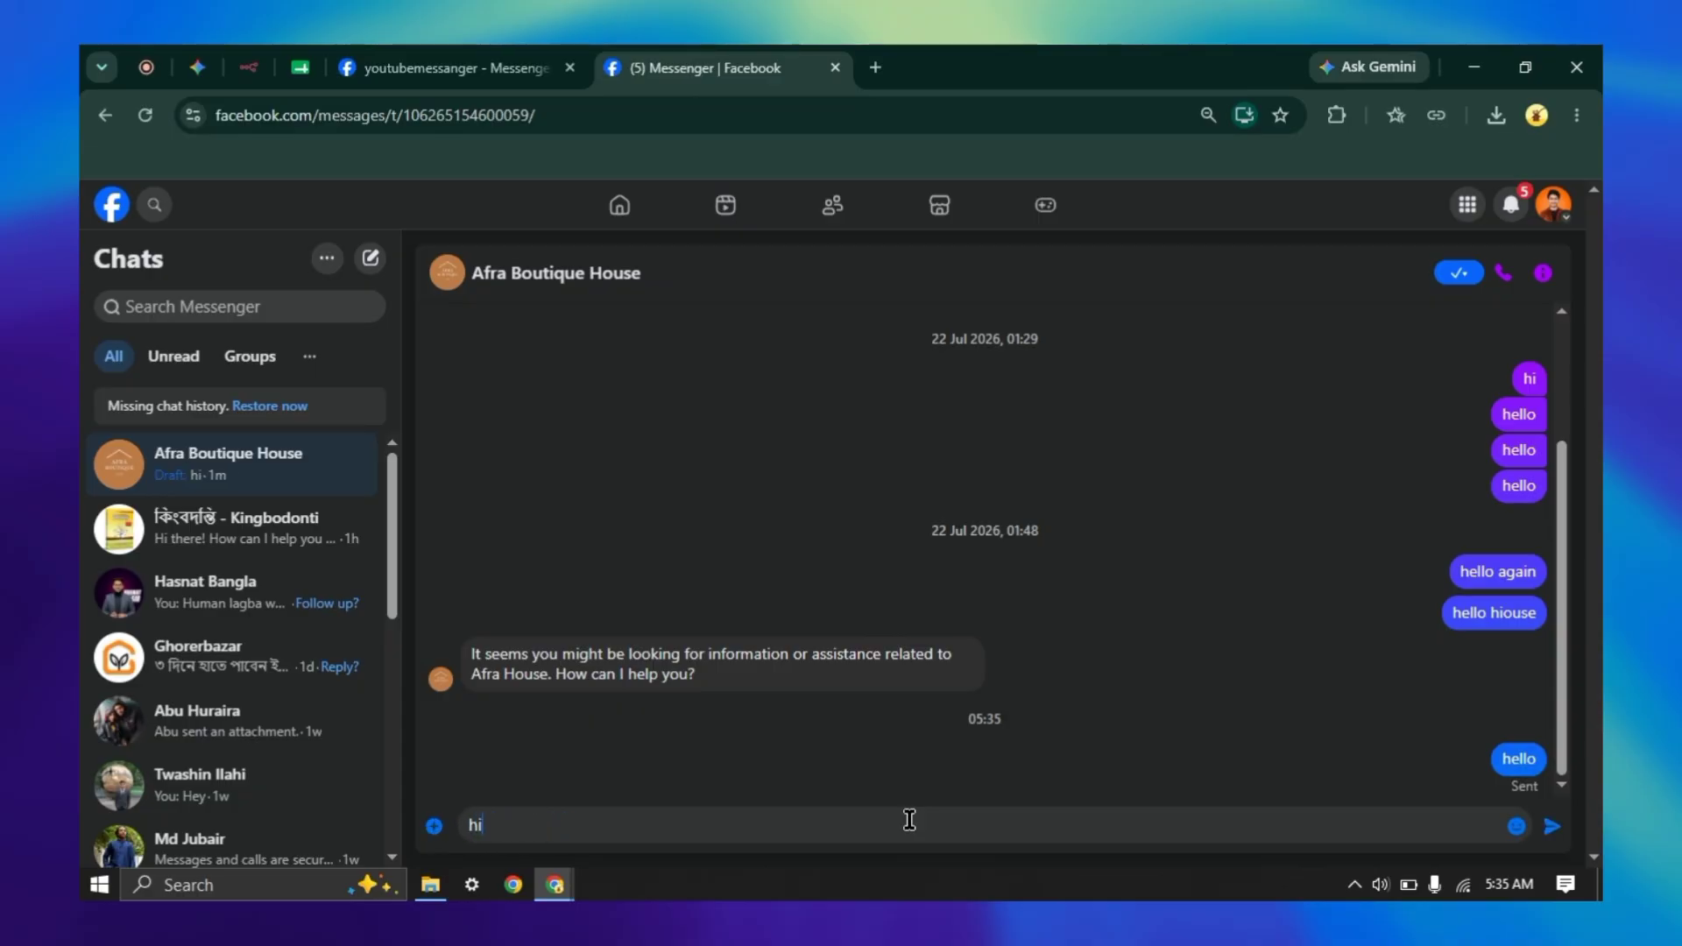
key(Return)
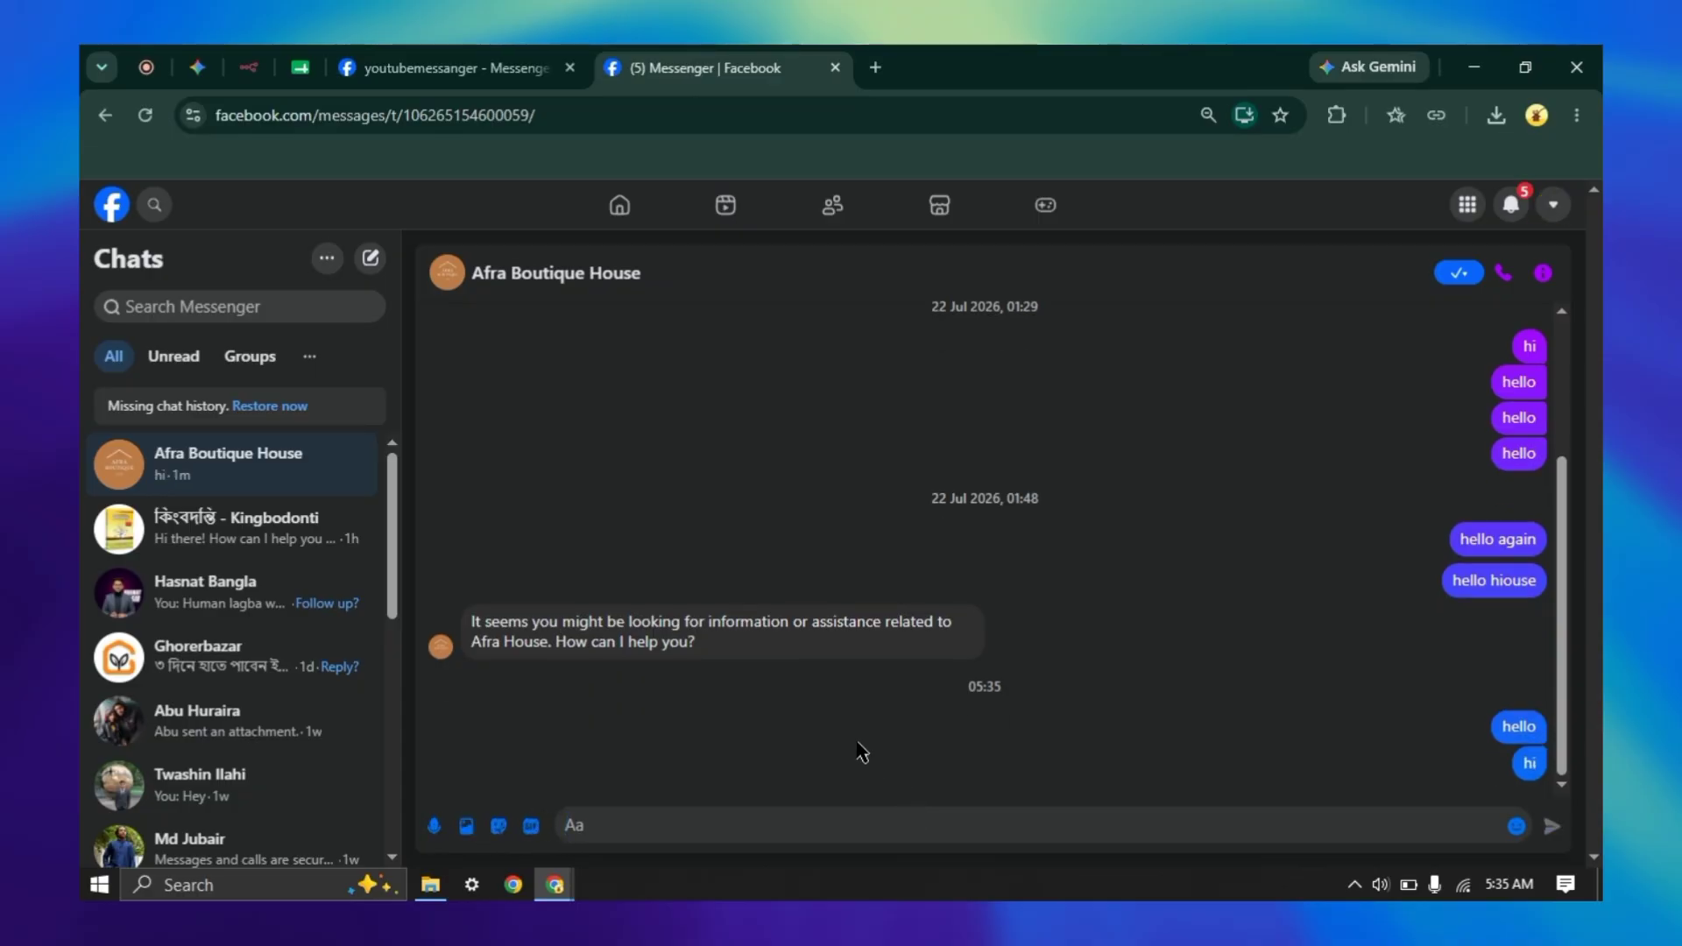
click(234, 74)
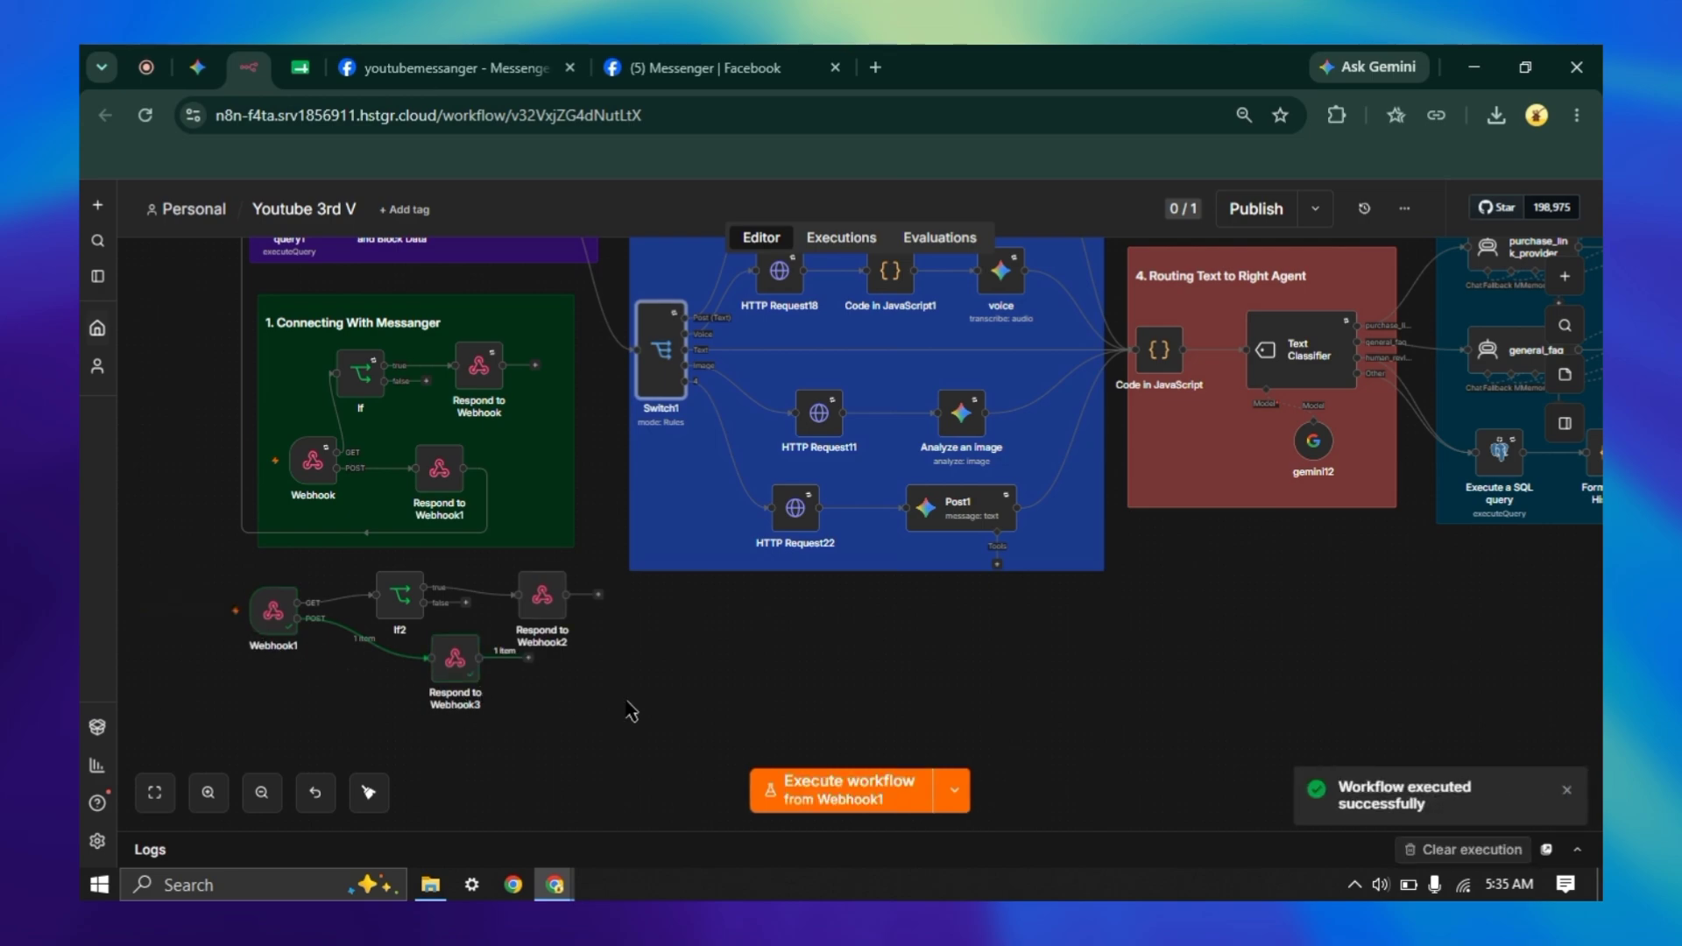
- Move Respond to Webhook3 slightly lower on the Webhook1 branch and pan toward Switch1
drag(766, 659, 942, 608)
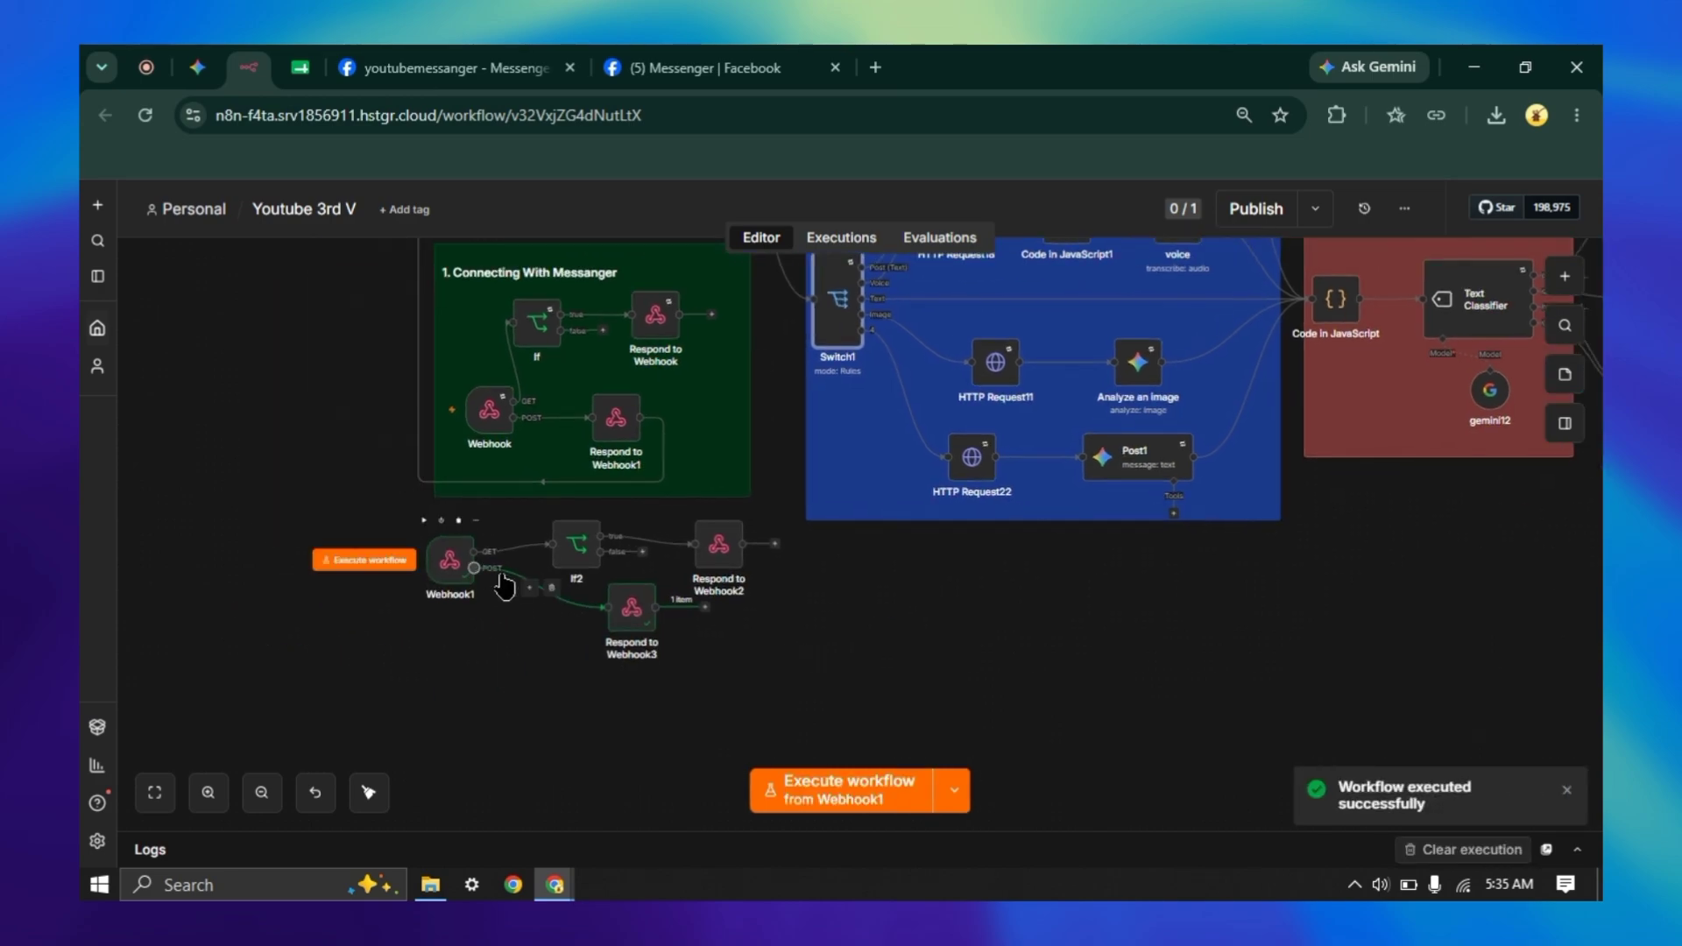
drag(622, 635, 622, 658)
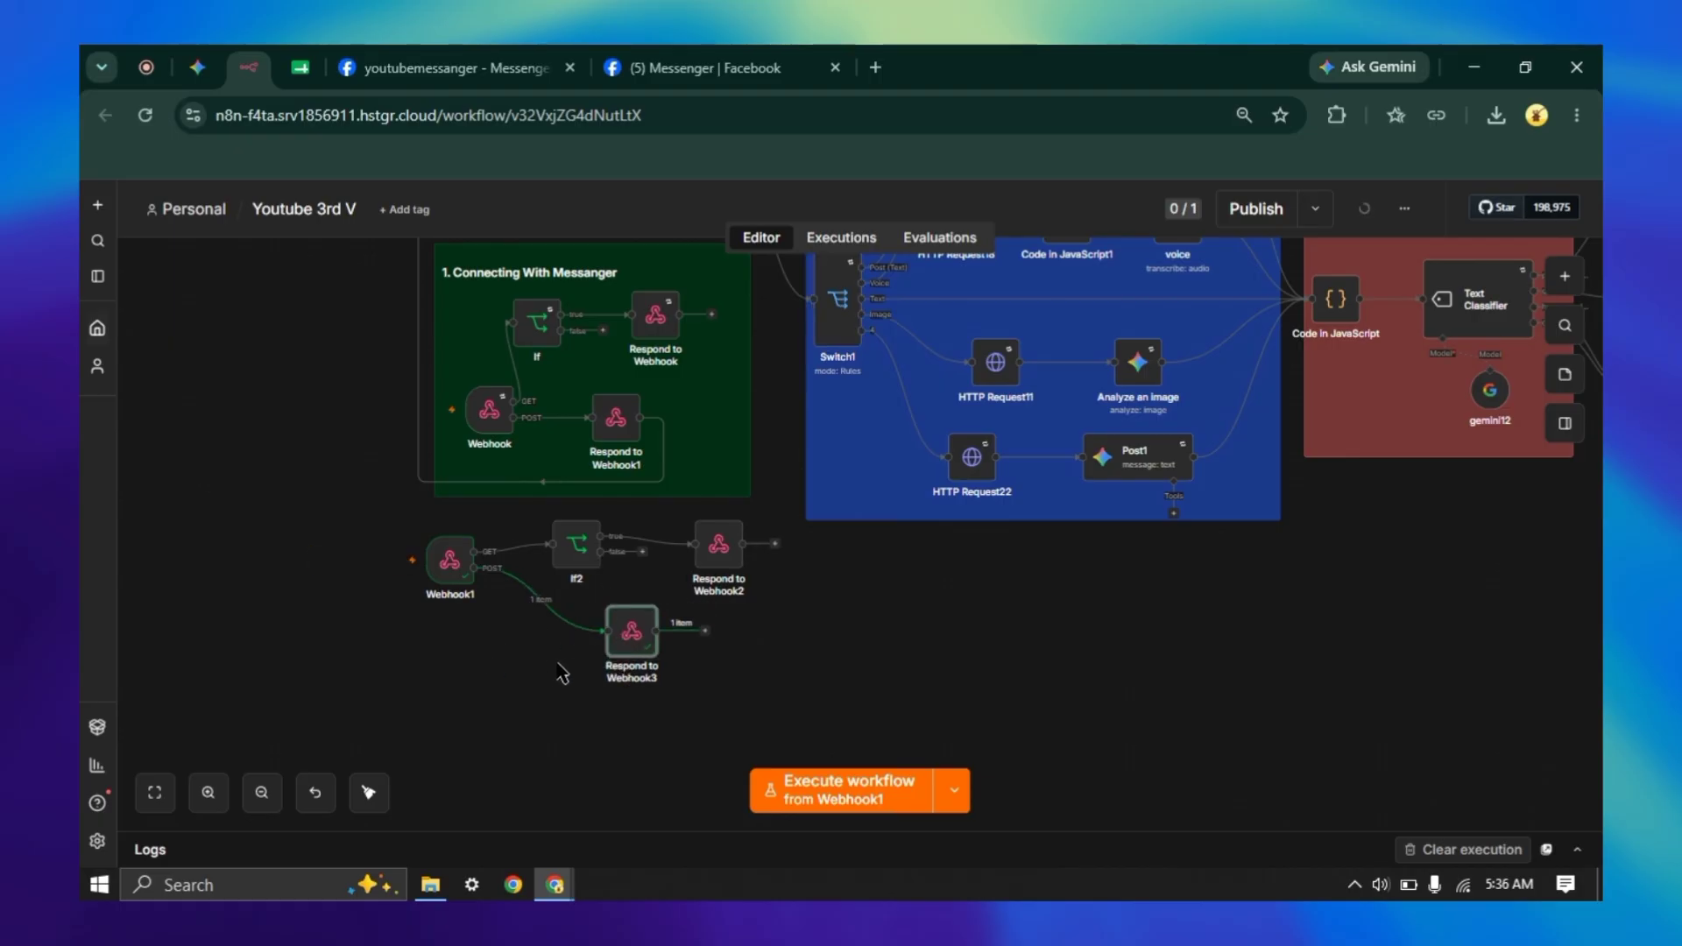
click(705, 67)
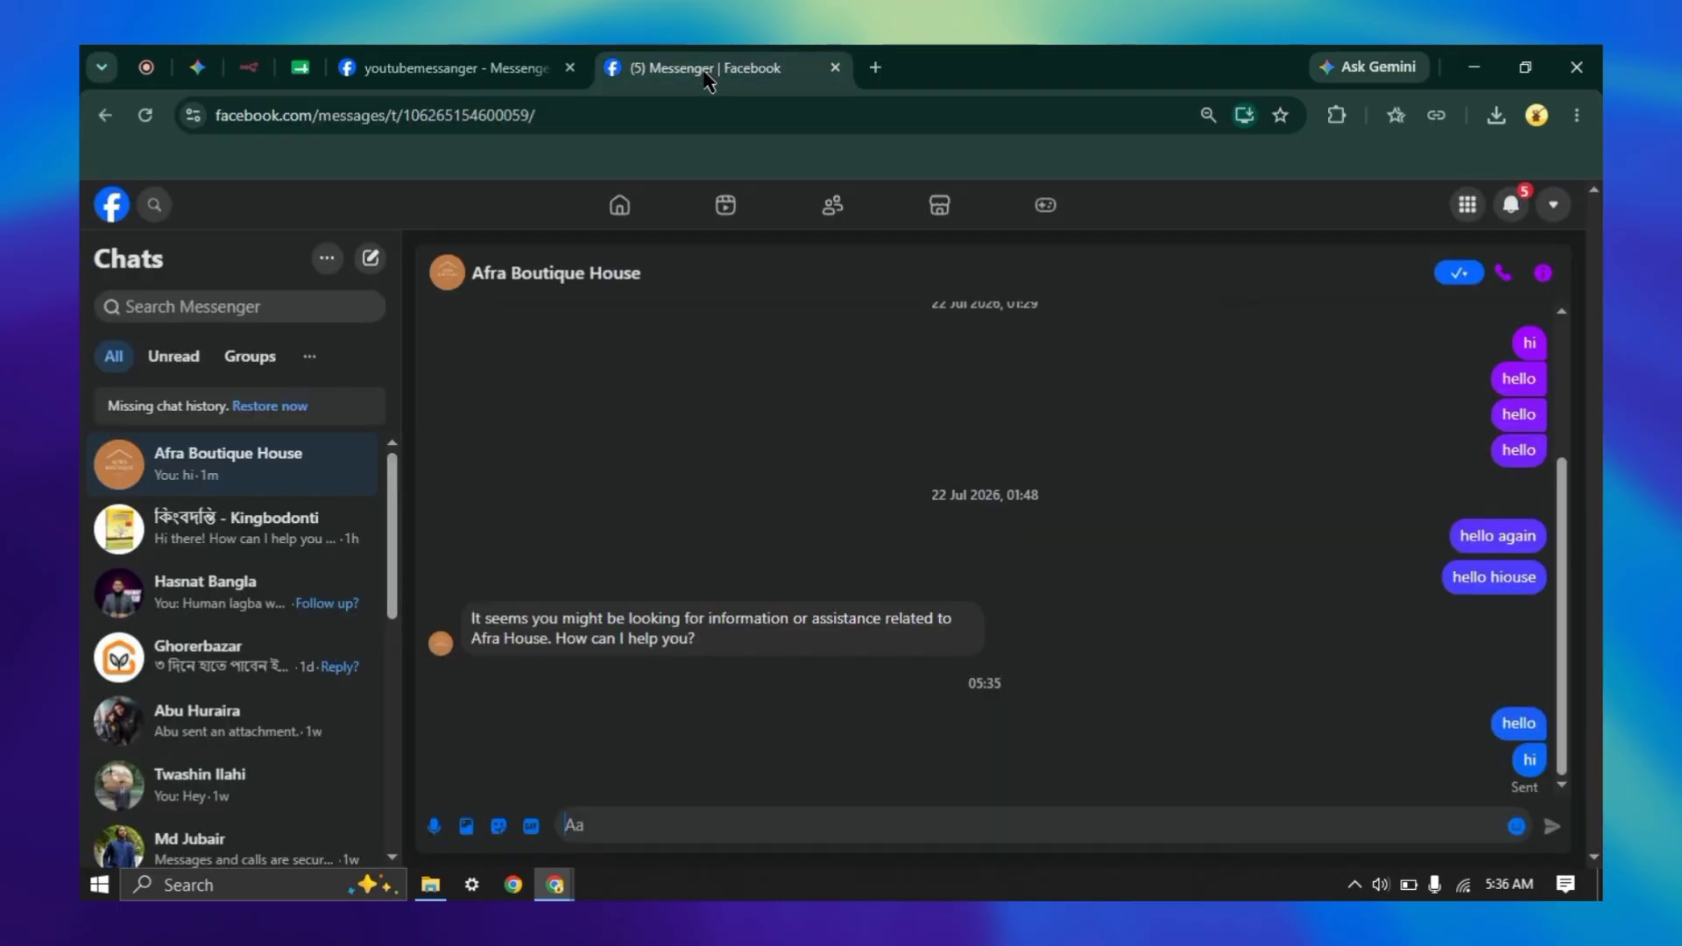
click(250, 70)
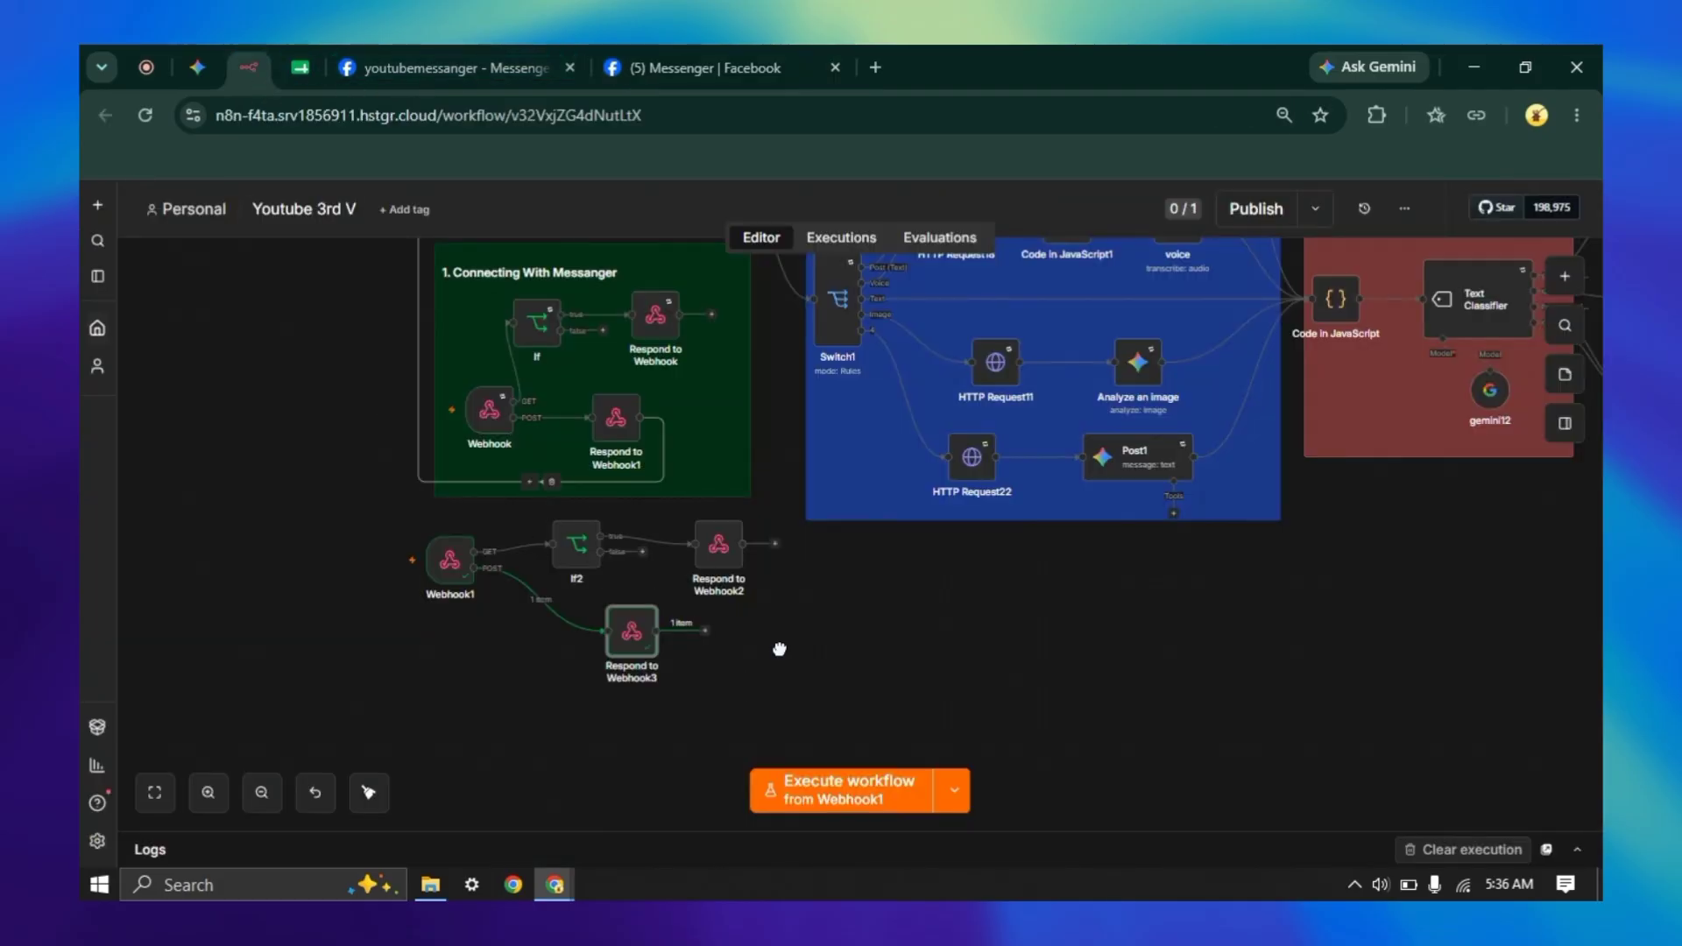
drag(778, 649, 759, 344)
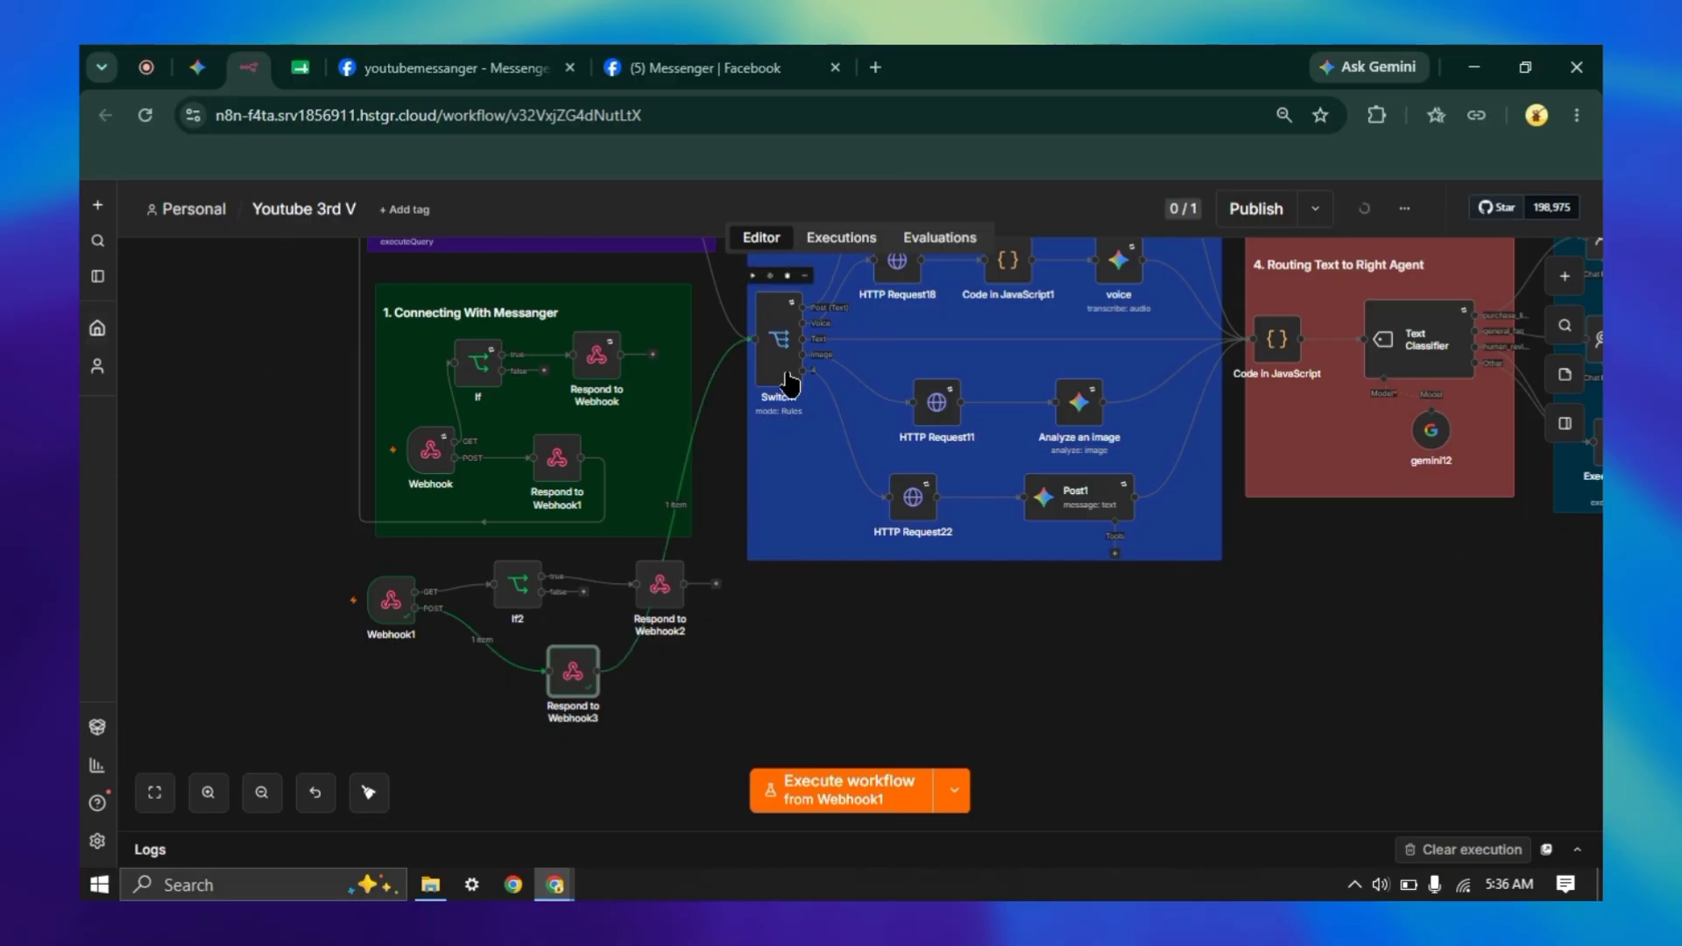
double_click(780, 385)
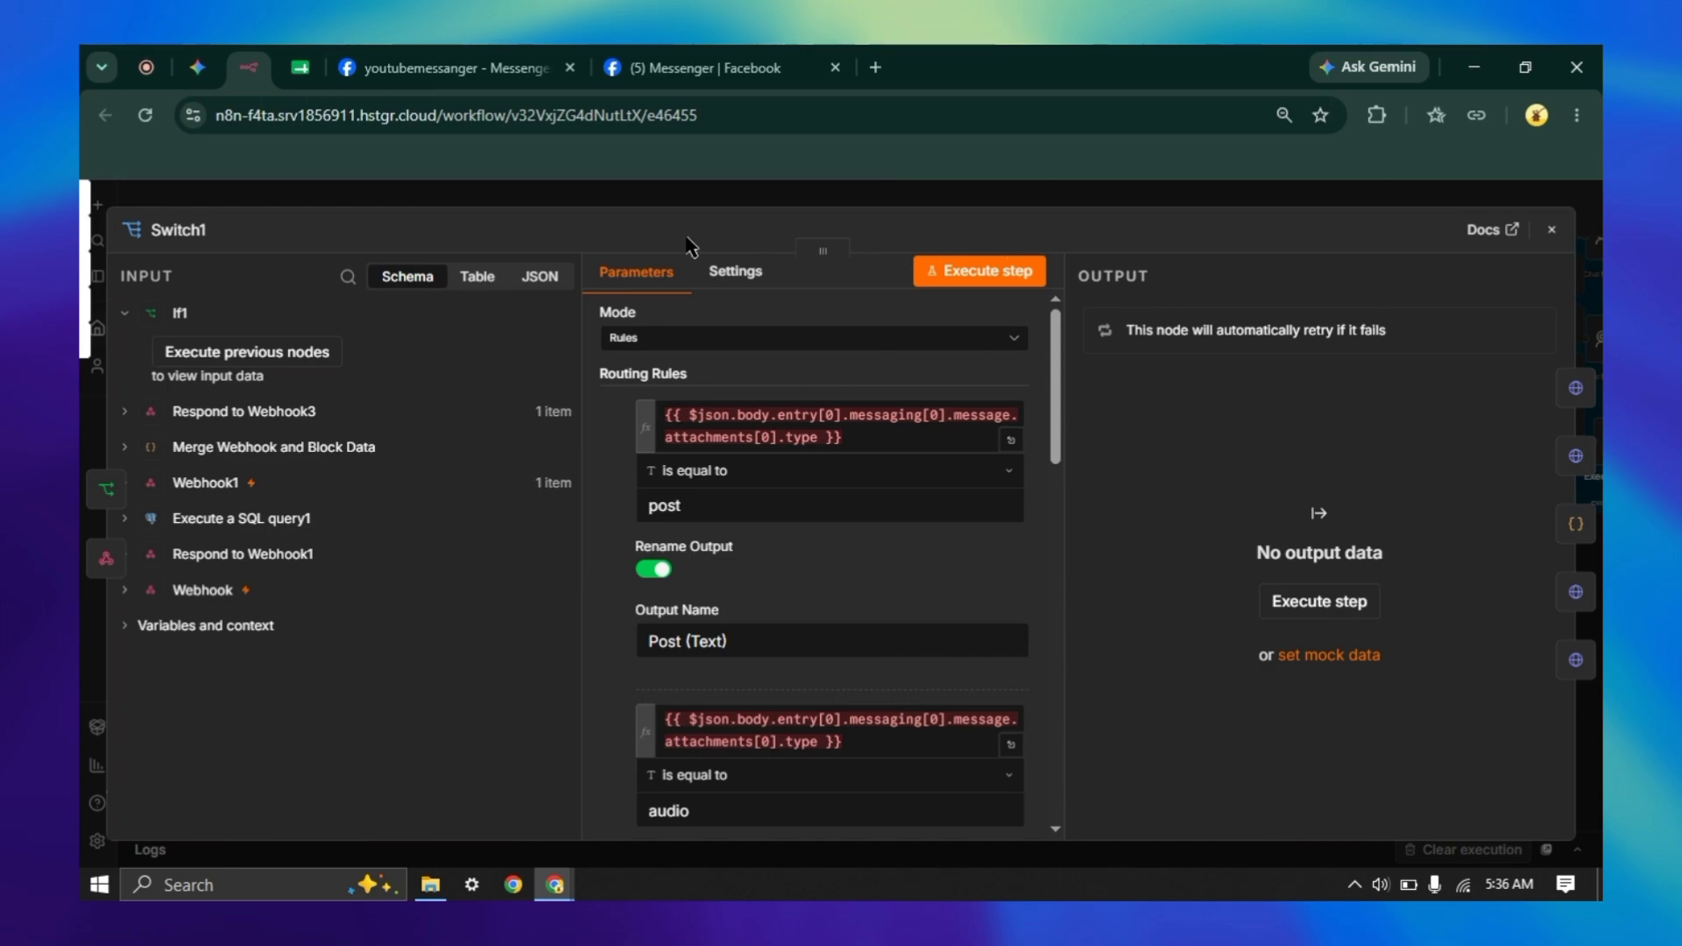
click(671, 201)
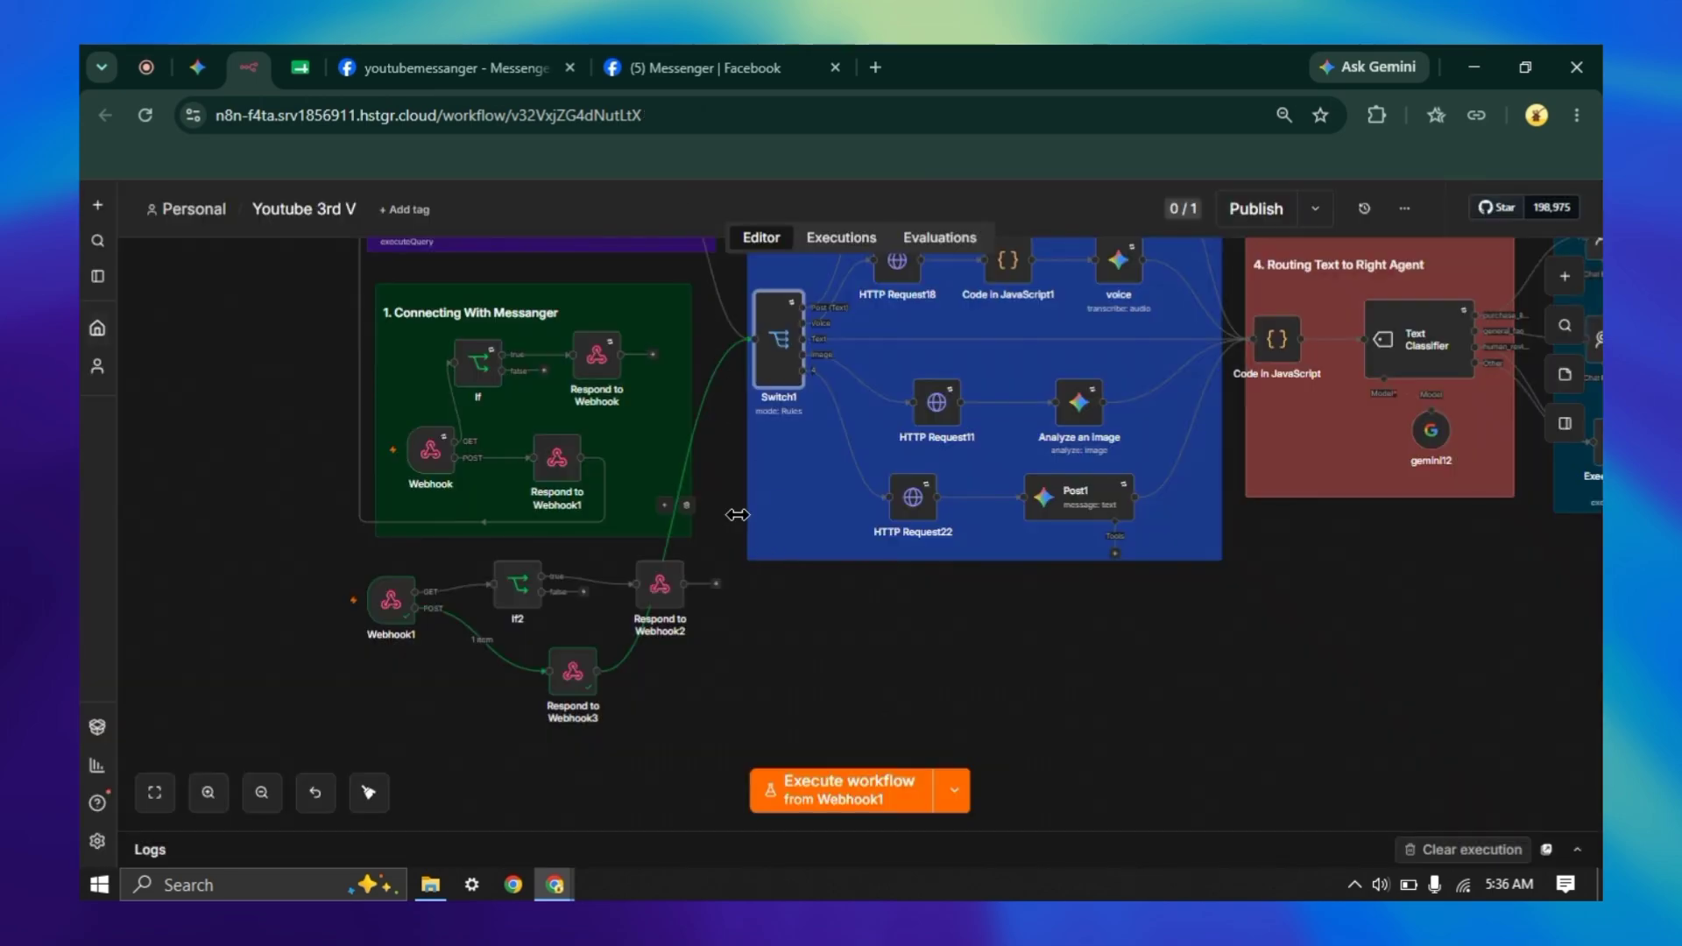
scroll(736, 519, up, 2)
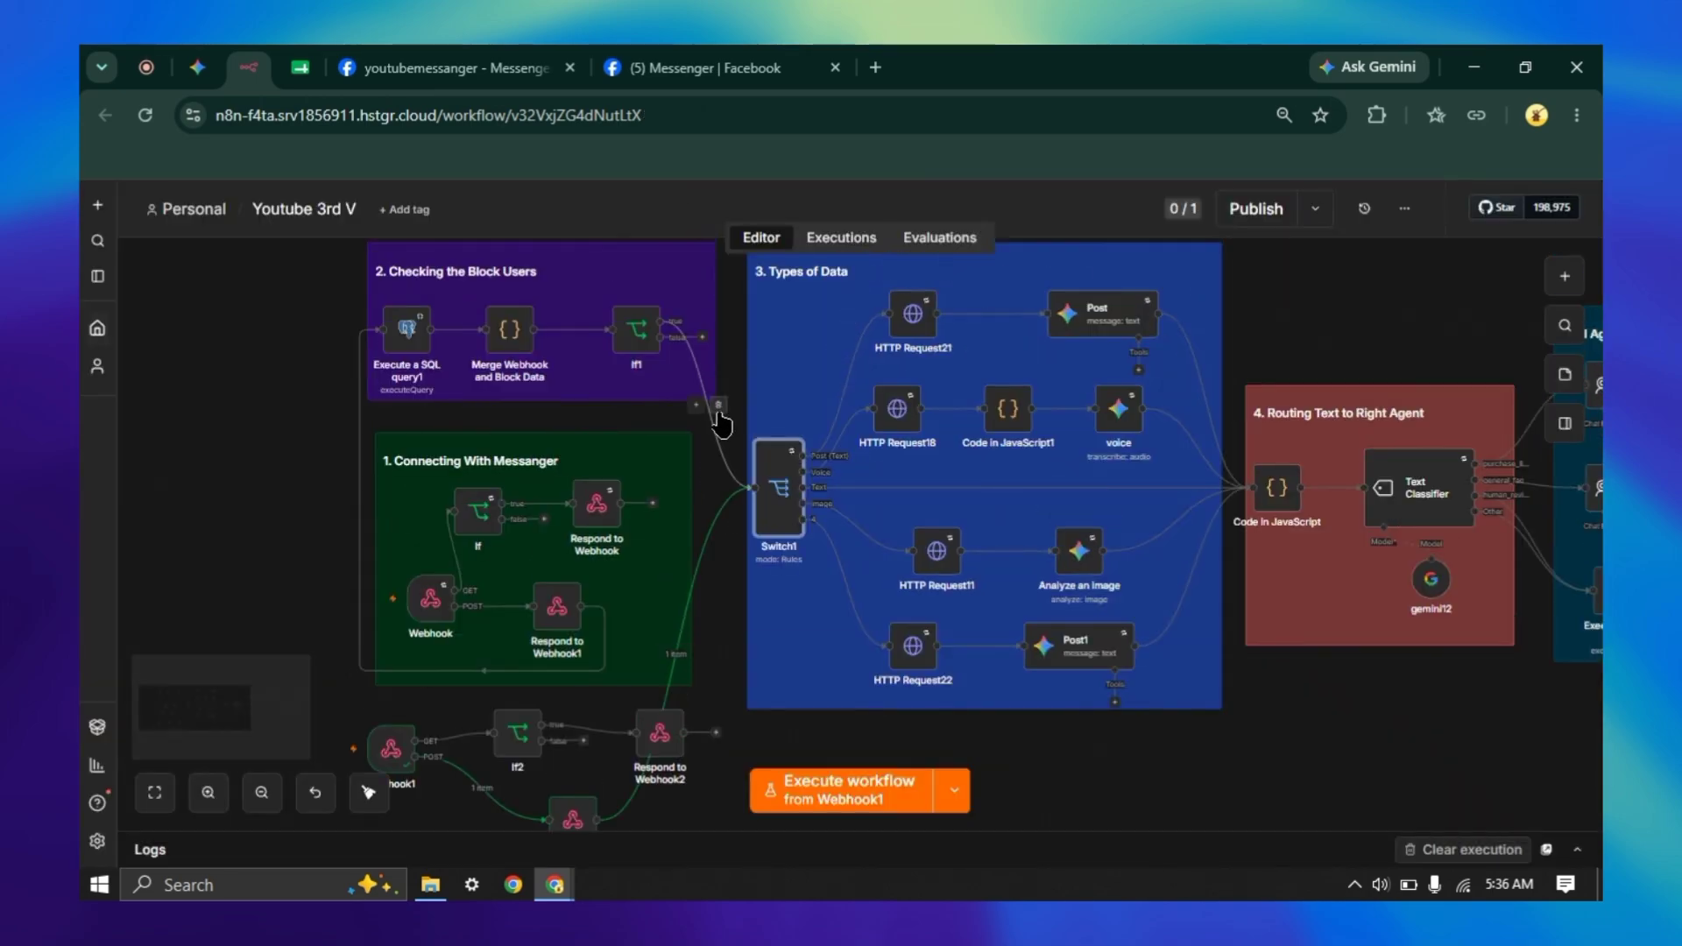
double_click(776, 490)
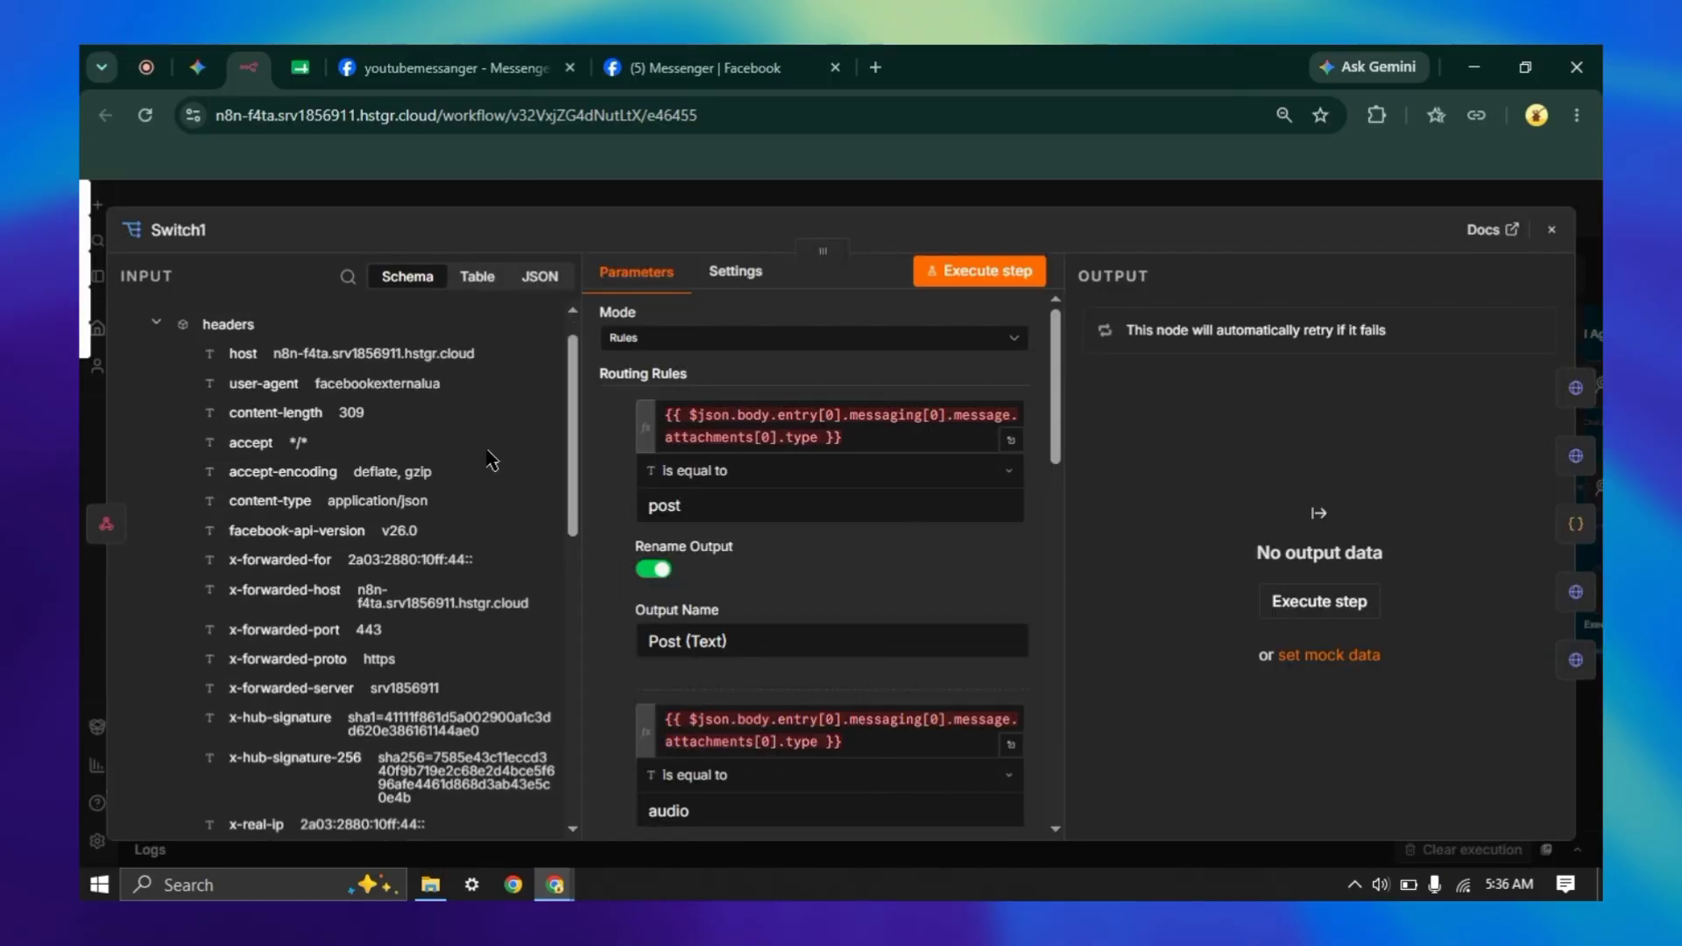
scroll(807, 497, down, 5)
scroll(434, 593, down, 3)
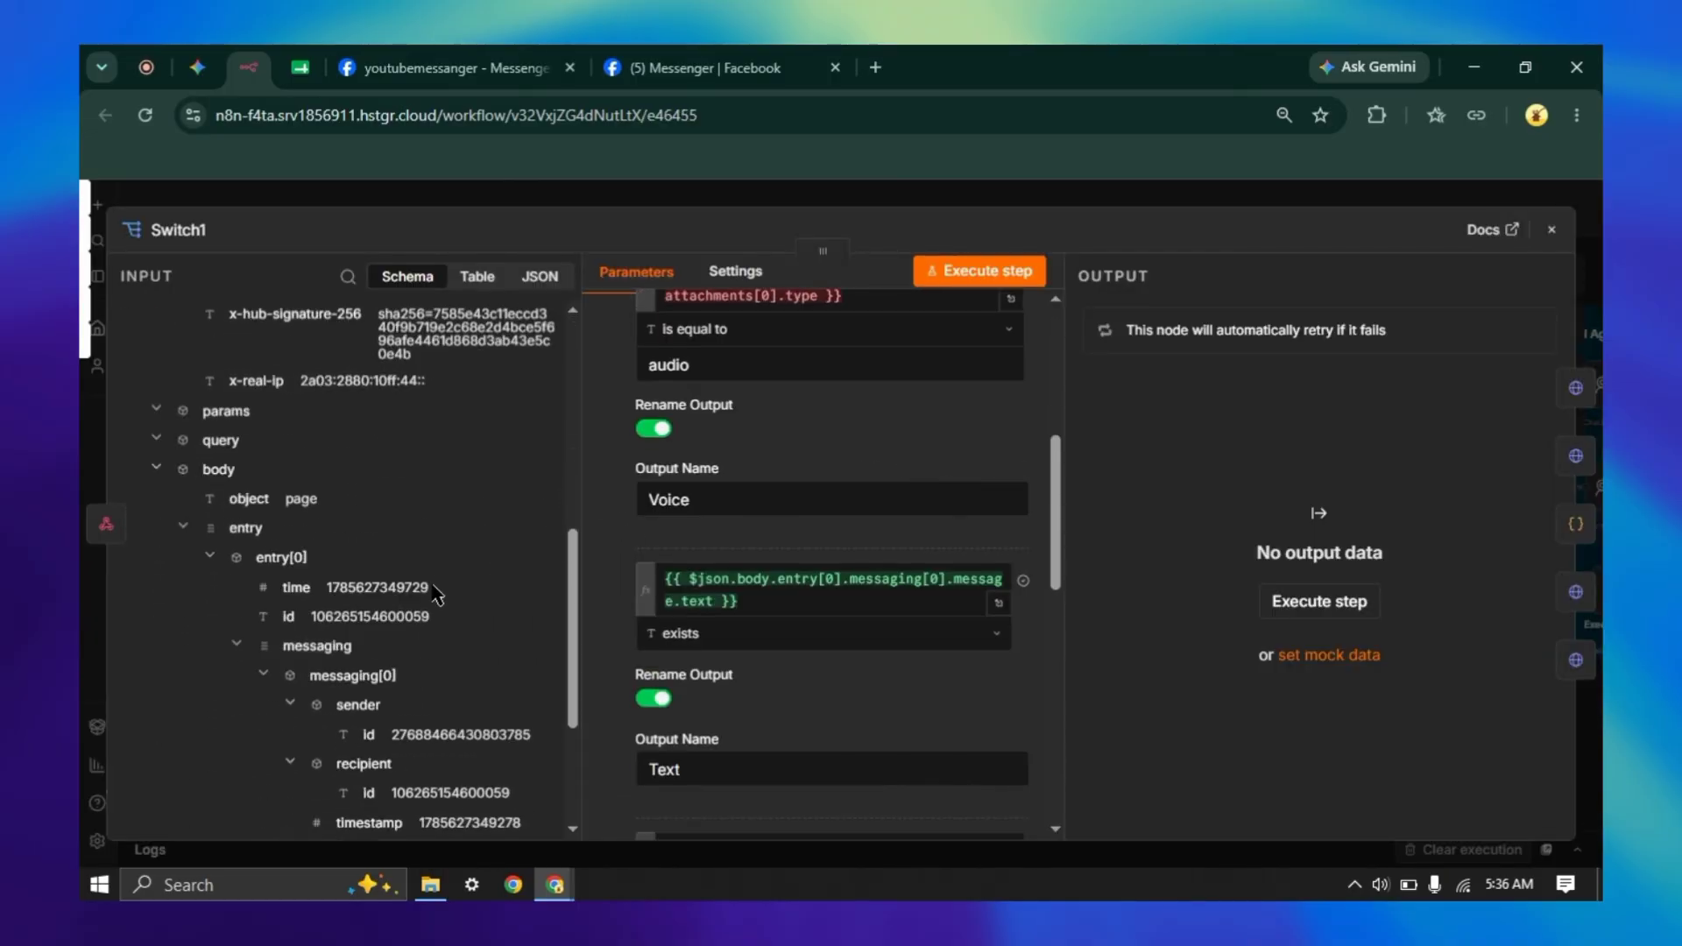
scroll(433, 593, down, 3)
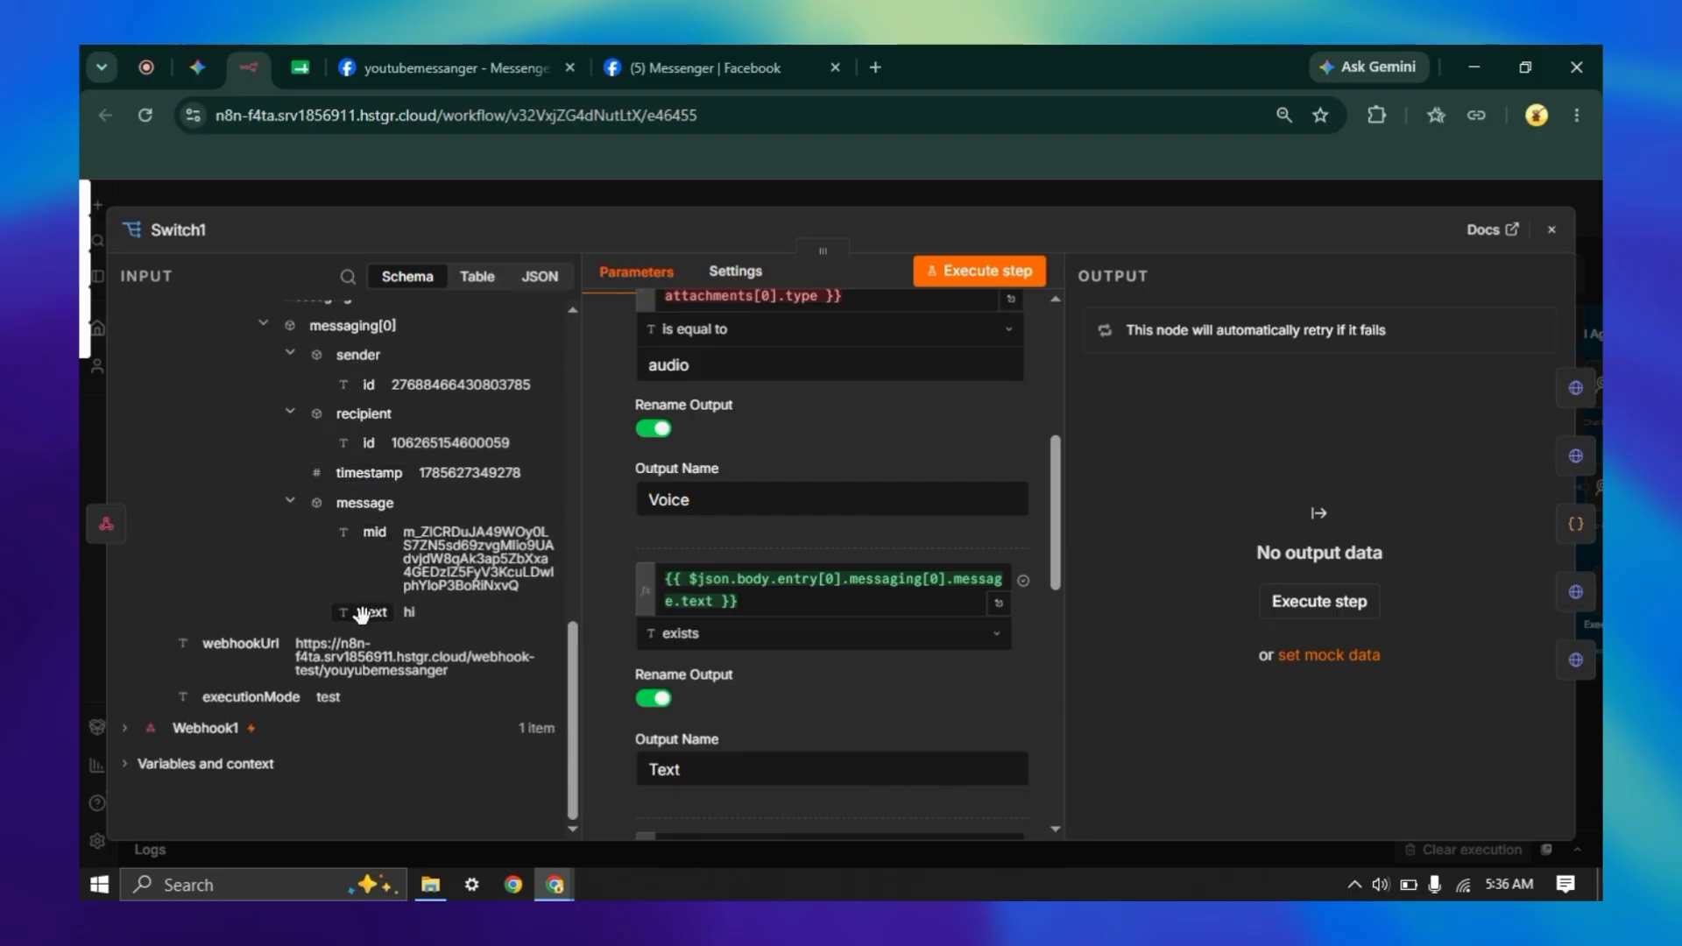
mouse_move(363, 611)
mouse_down()
mouse_move(451, 592)
mouse_move(736, 590)
mouse_move(377, 614)
mouse_up()
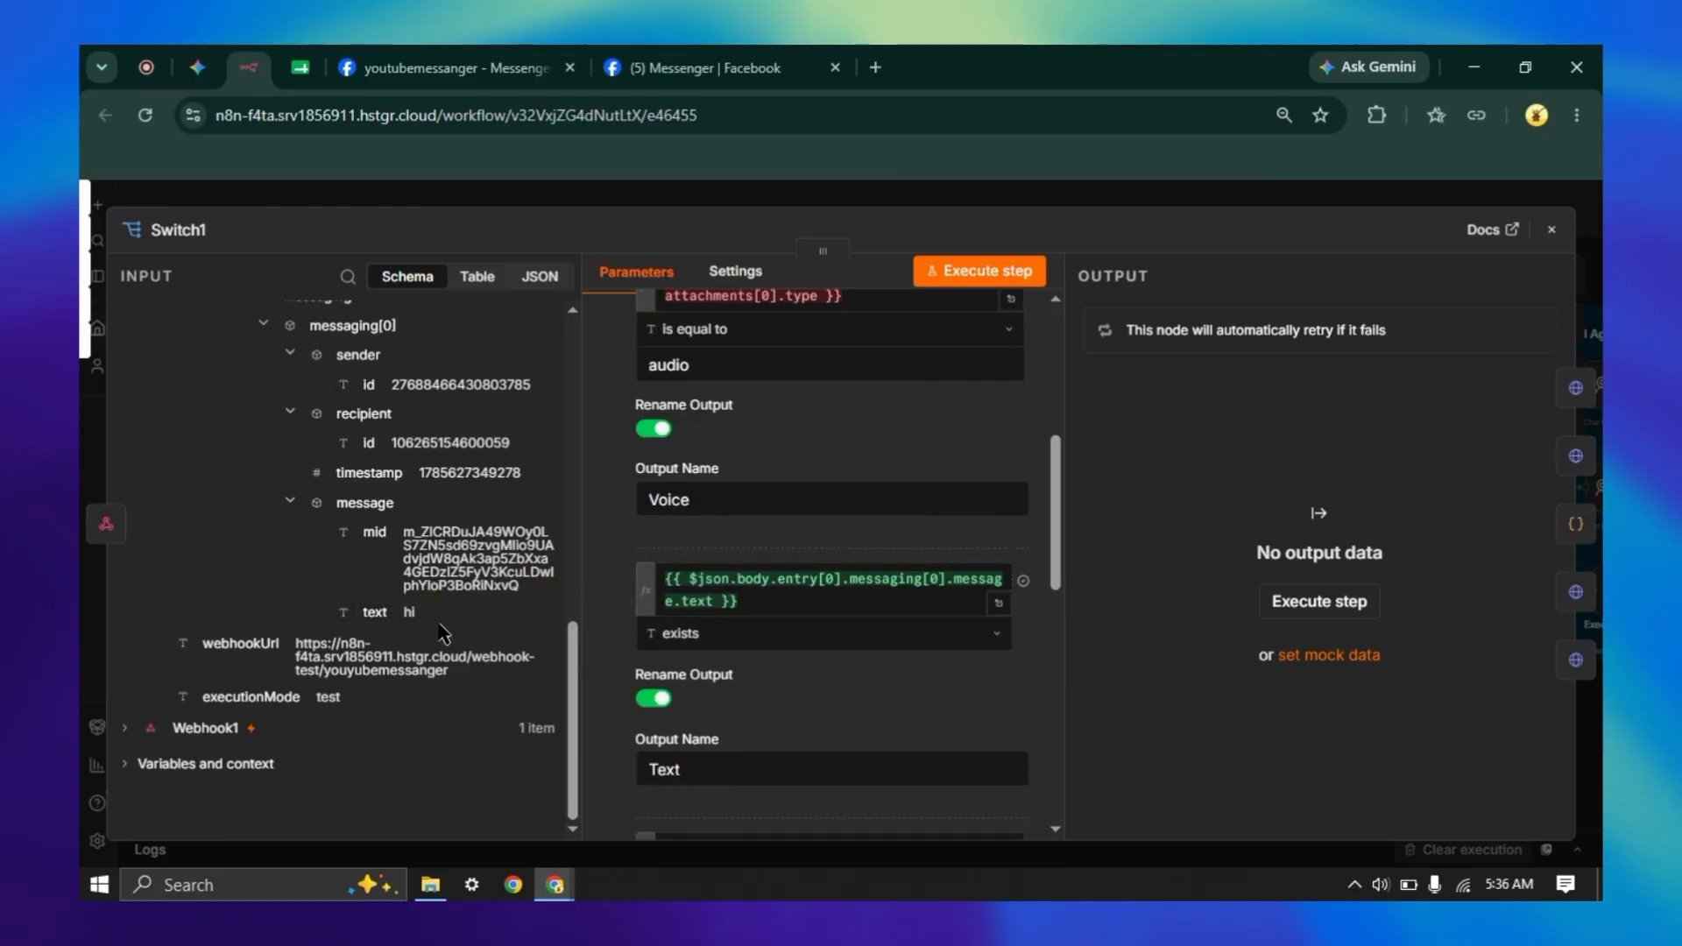
click(672, 641)
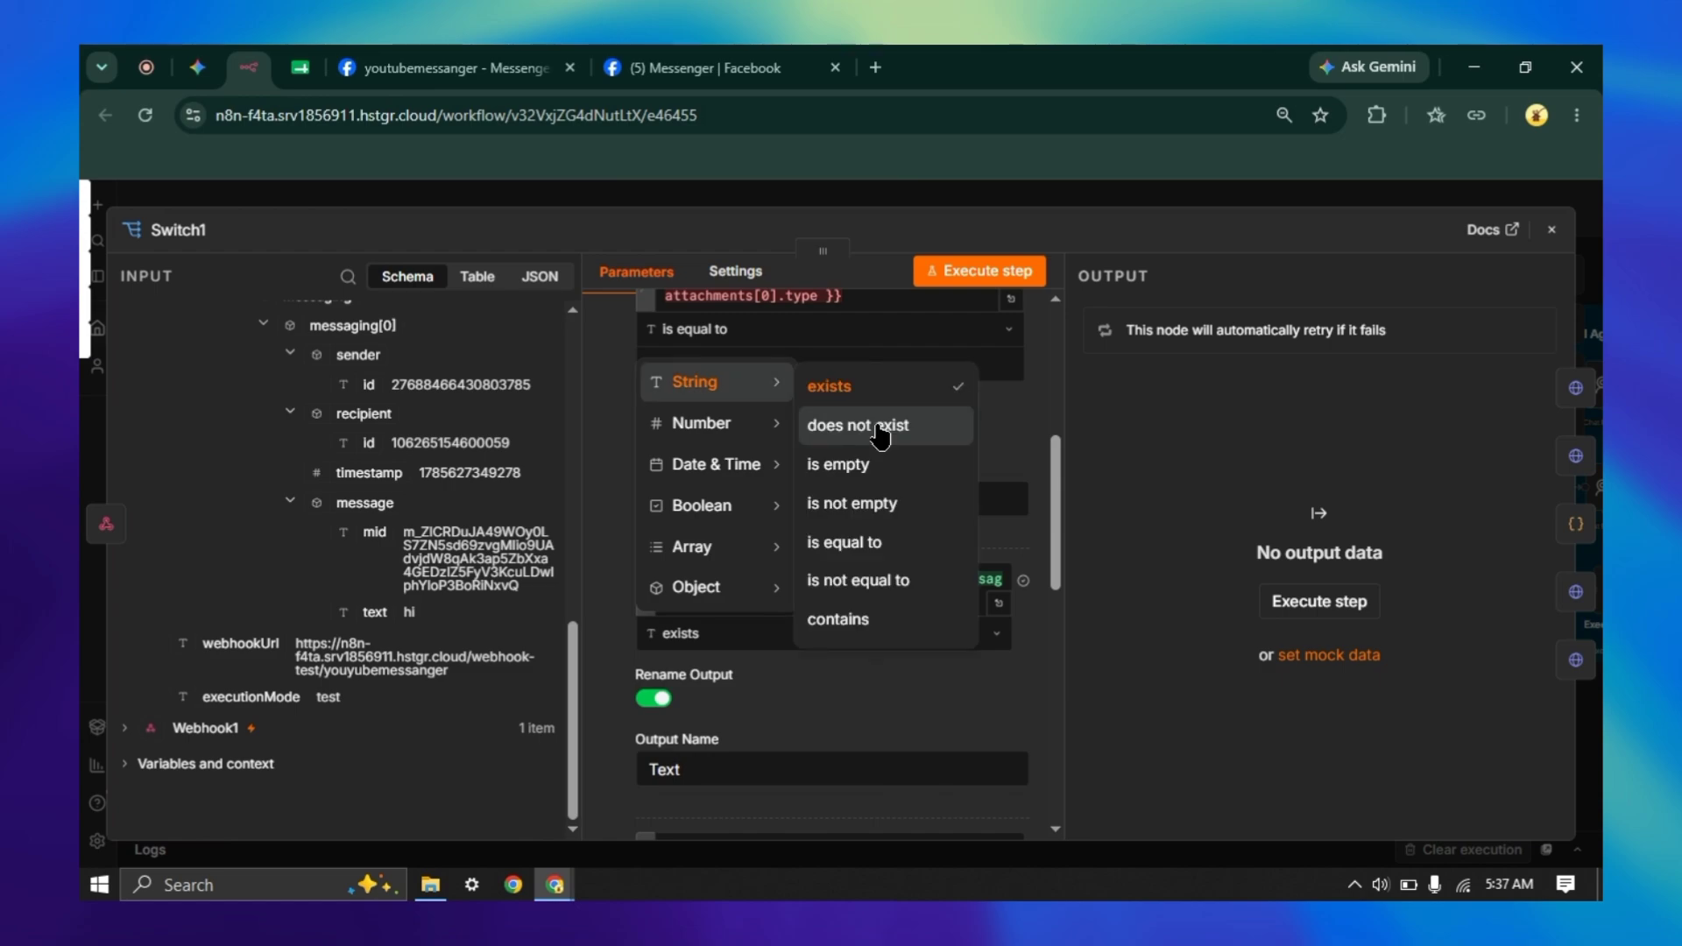
click(876, 422)
click(771, 642)
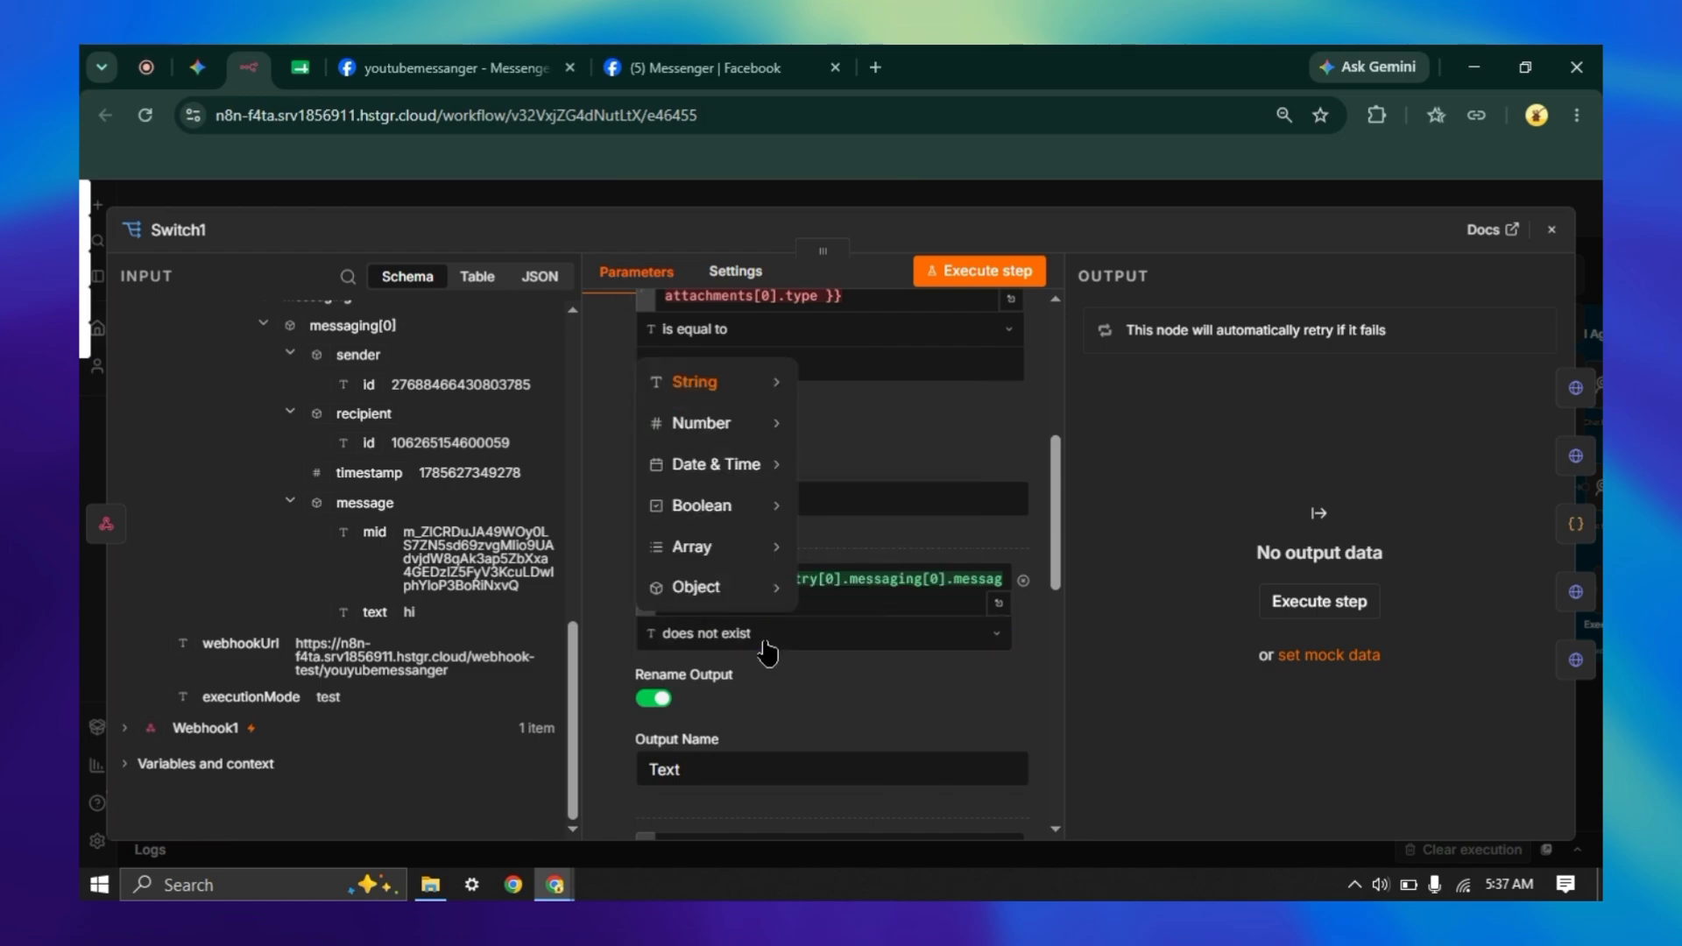
mouse_move(740, 397)
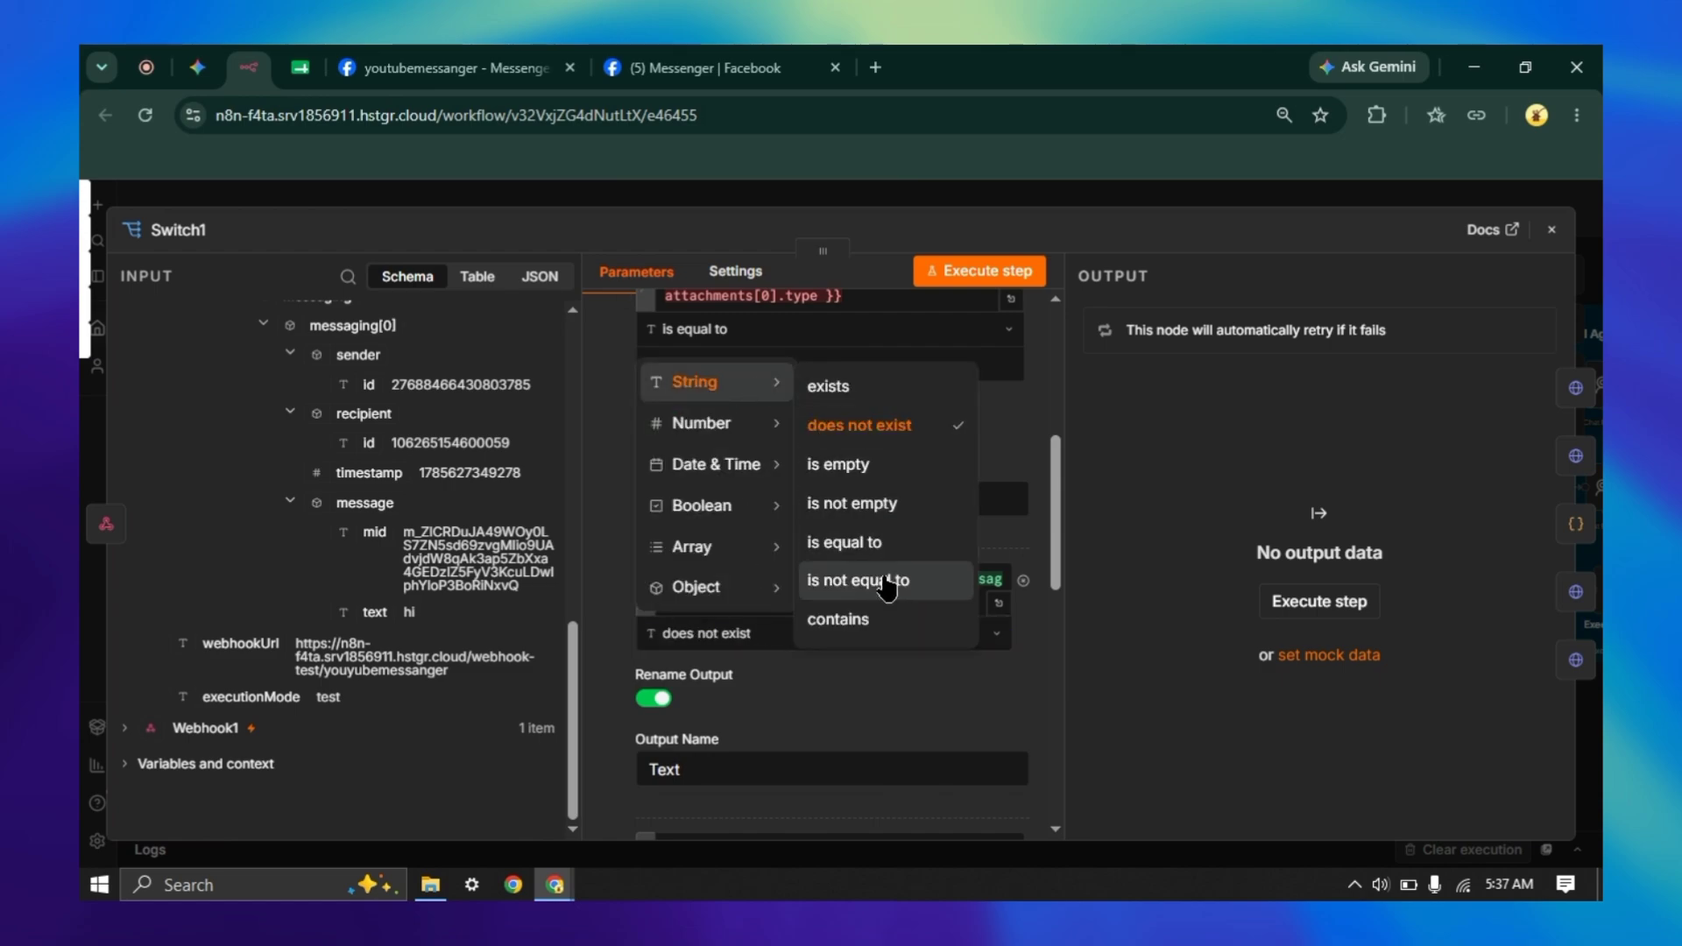
click(876, 389)
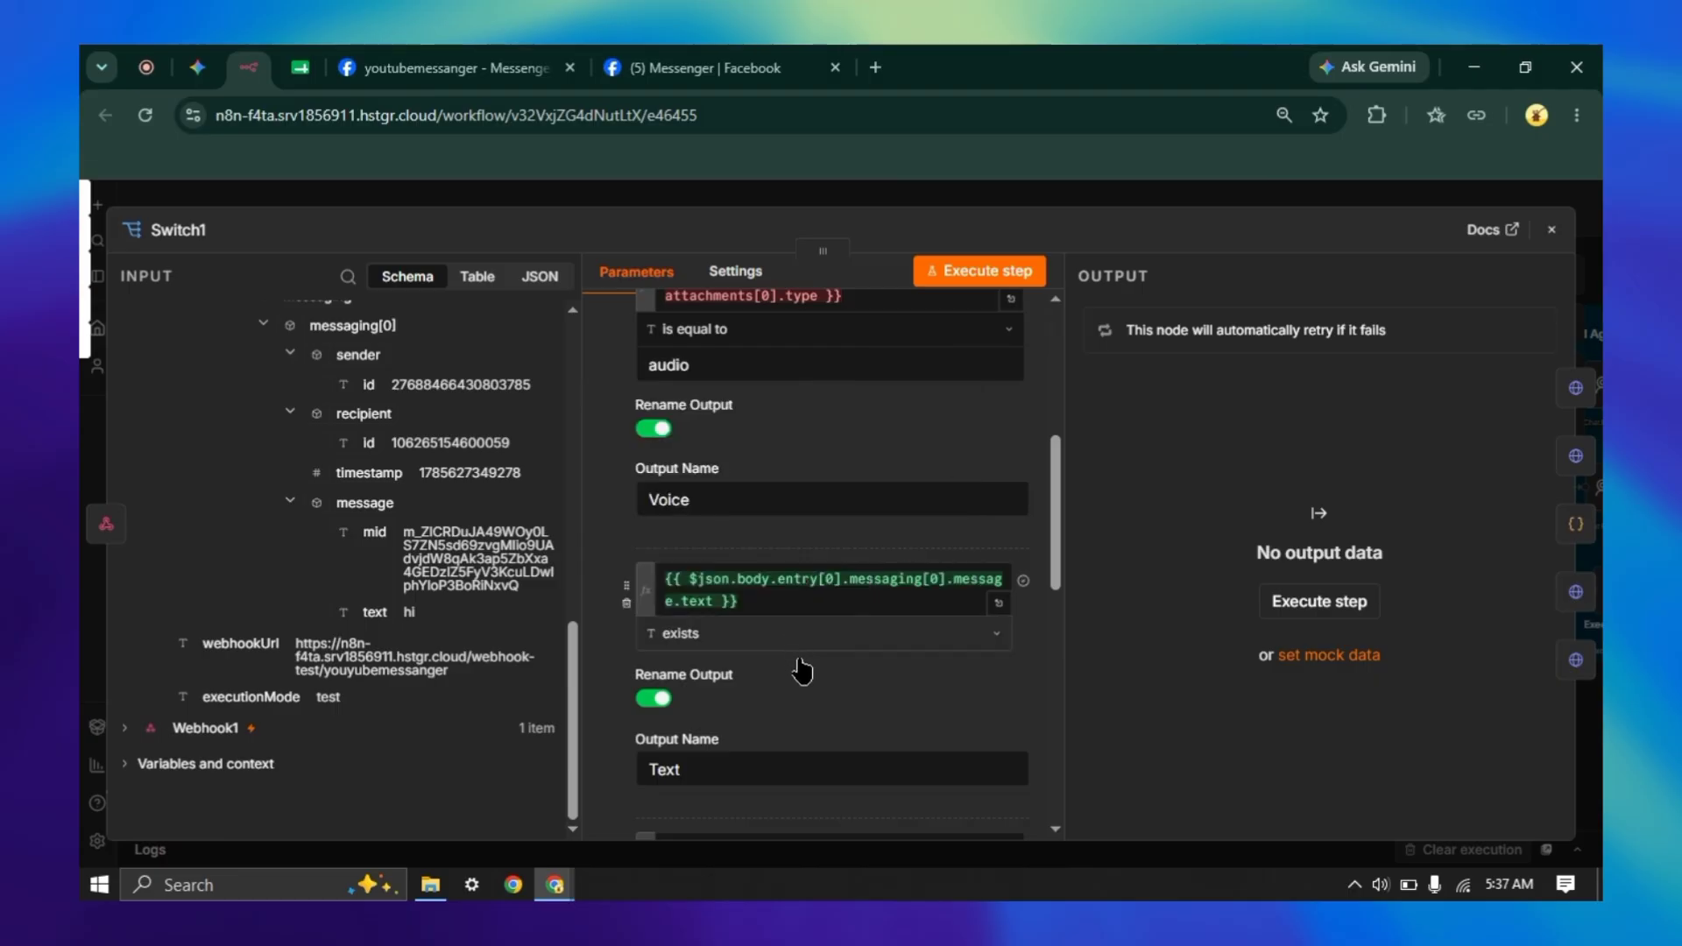
scroll(762, 662, up, 2)
scroll(722, 642, up, 2)
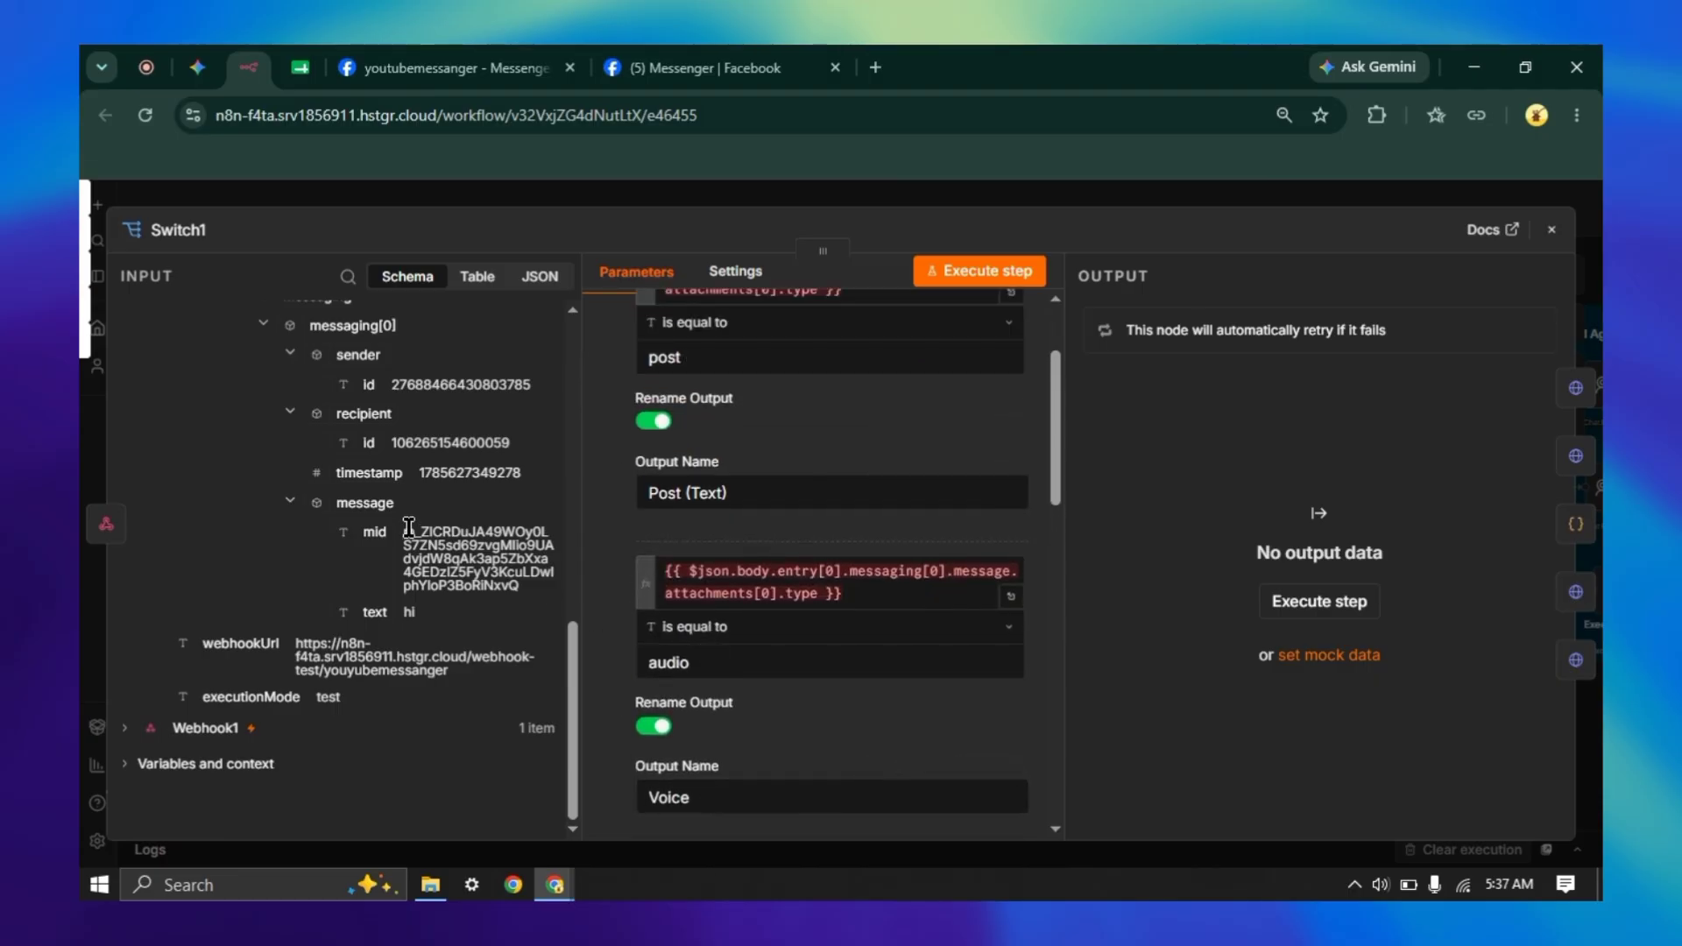
scroll(543, 526, up, 1)
scroll(497, 630, down, 1)
scroll(611, 600, up, 2)
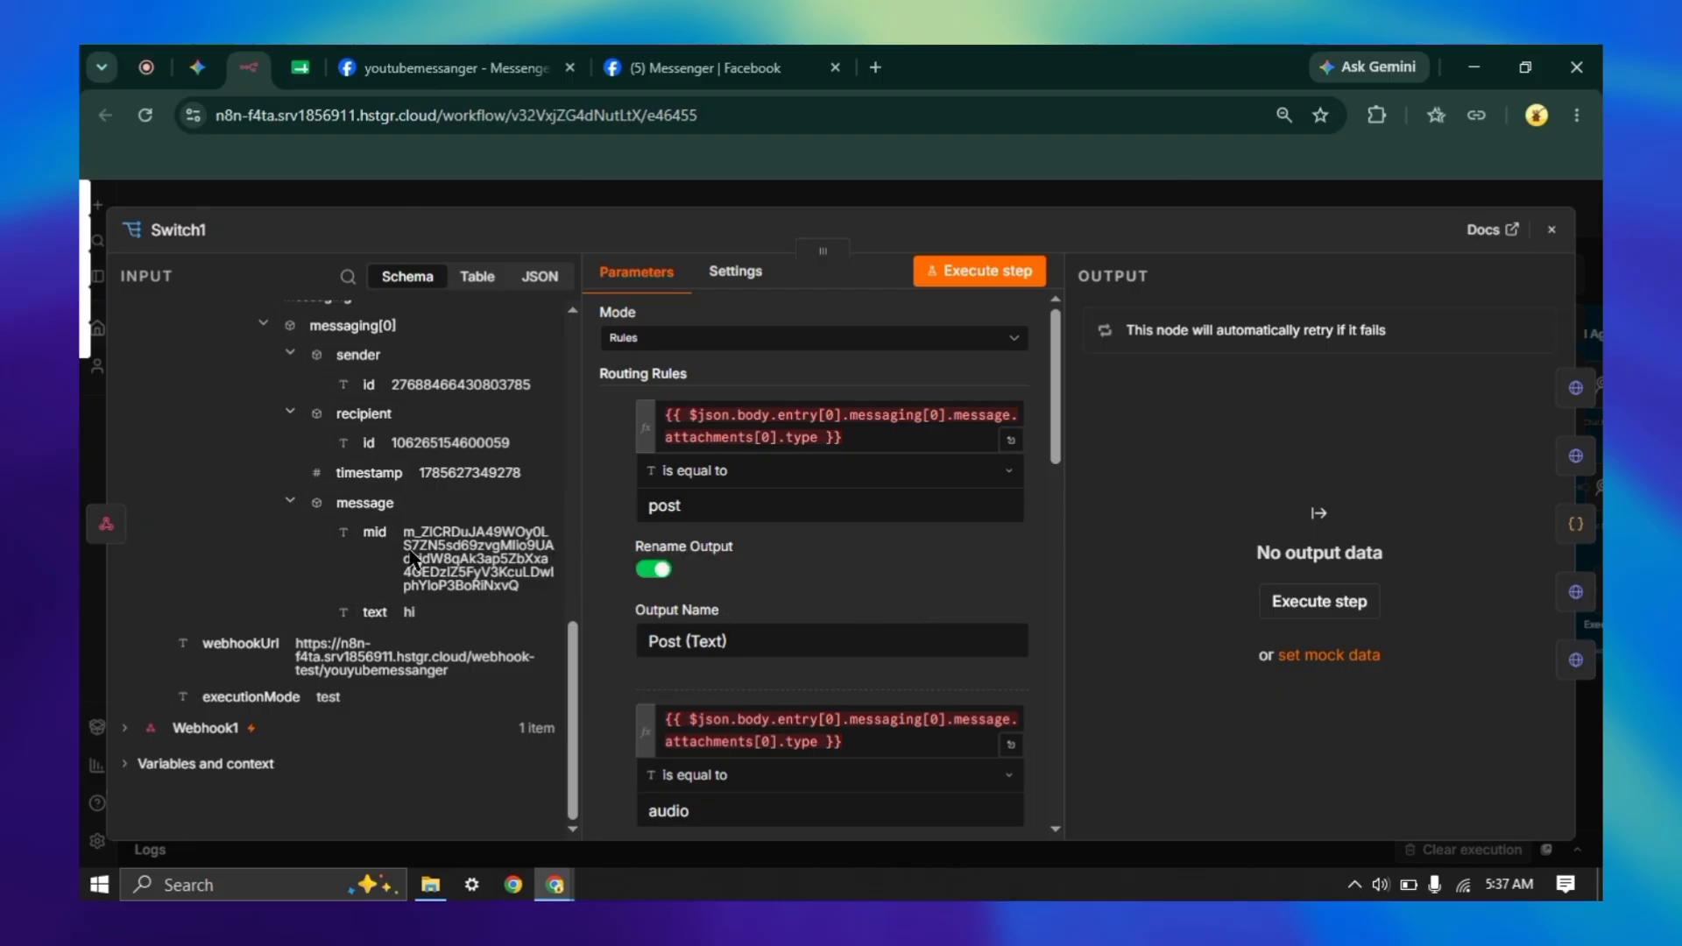
click(581, 207)
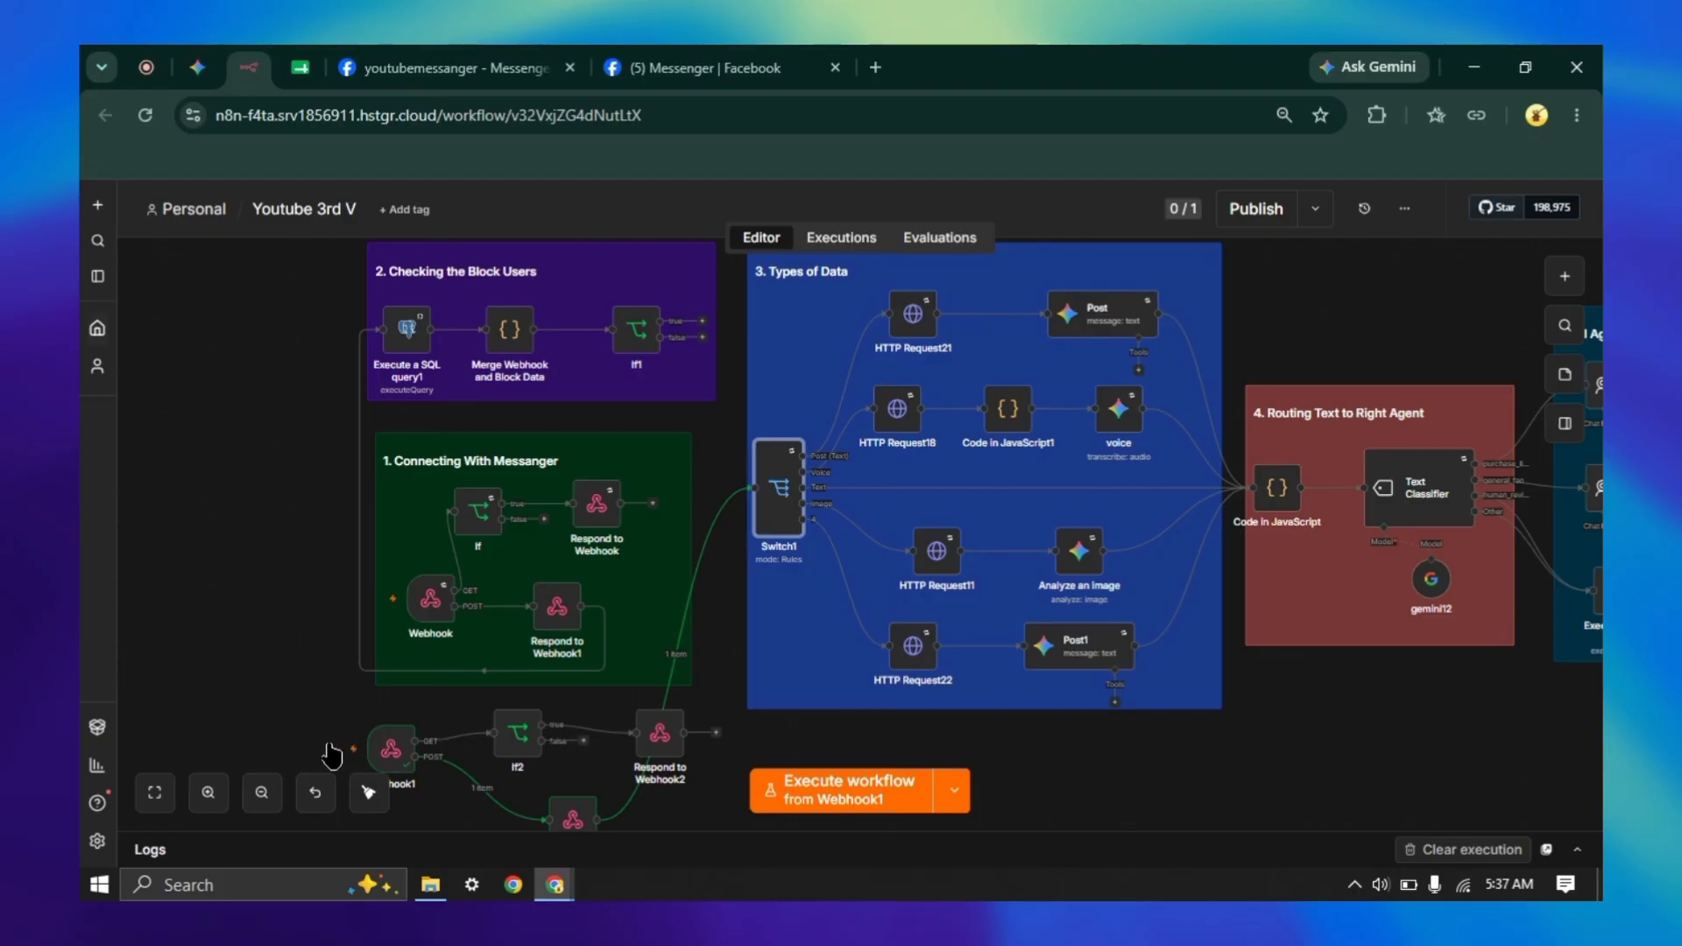
- Run the workflow so Webhook1 waits for a test call, then bring up the Messenger chat
mouse_move(403, 754)
scroll(298, 745, down, 1)
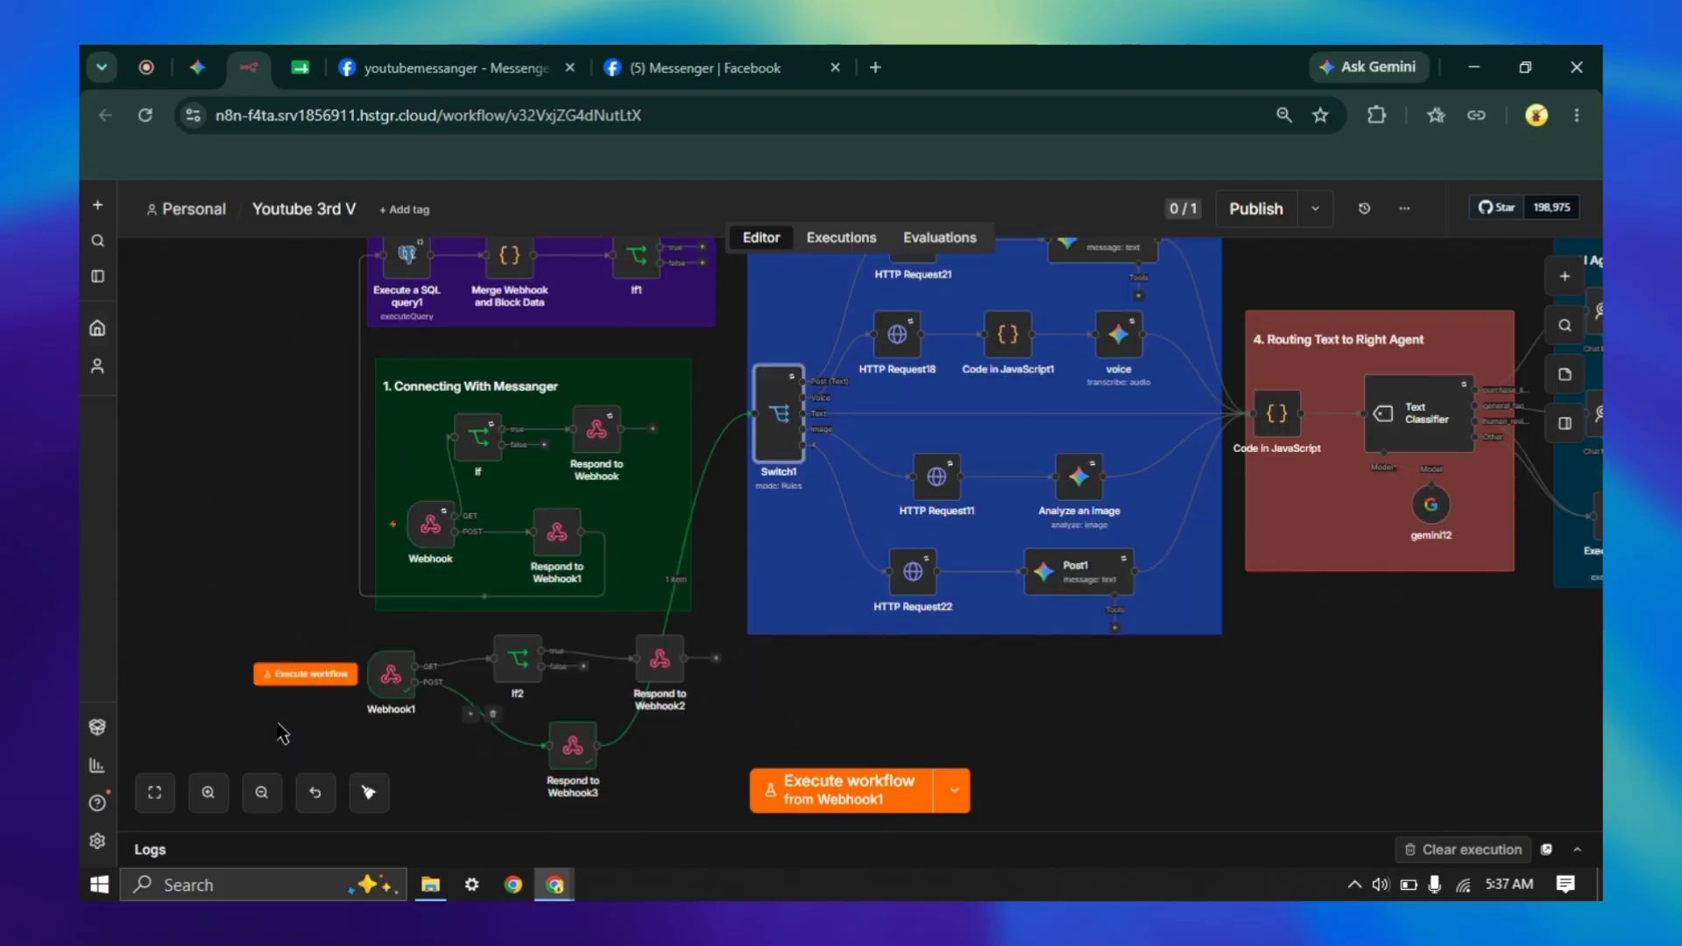
click(313, 678)
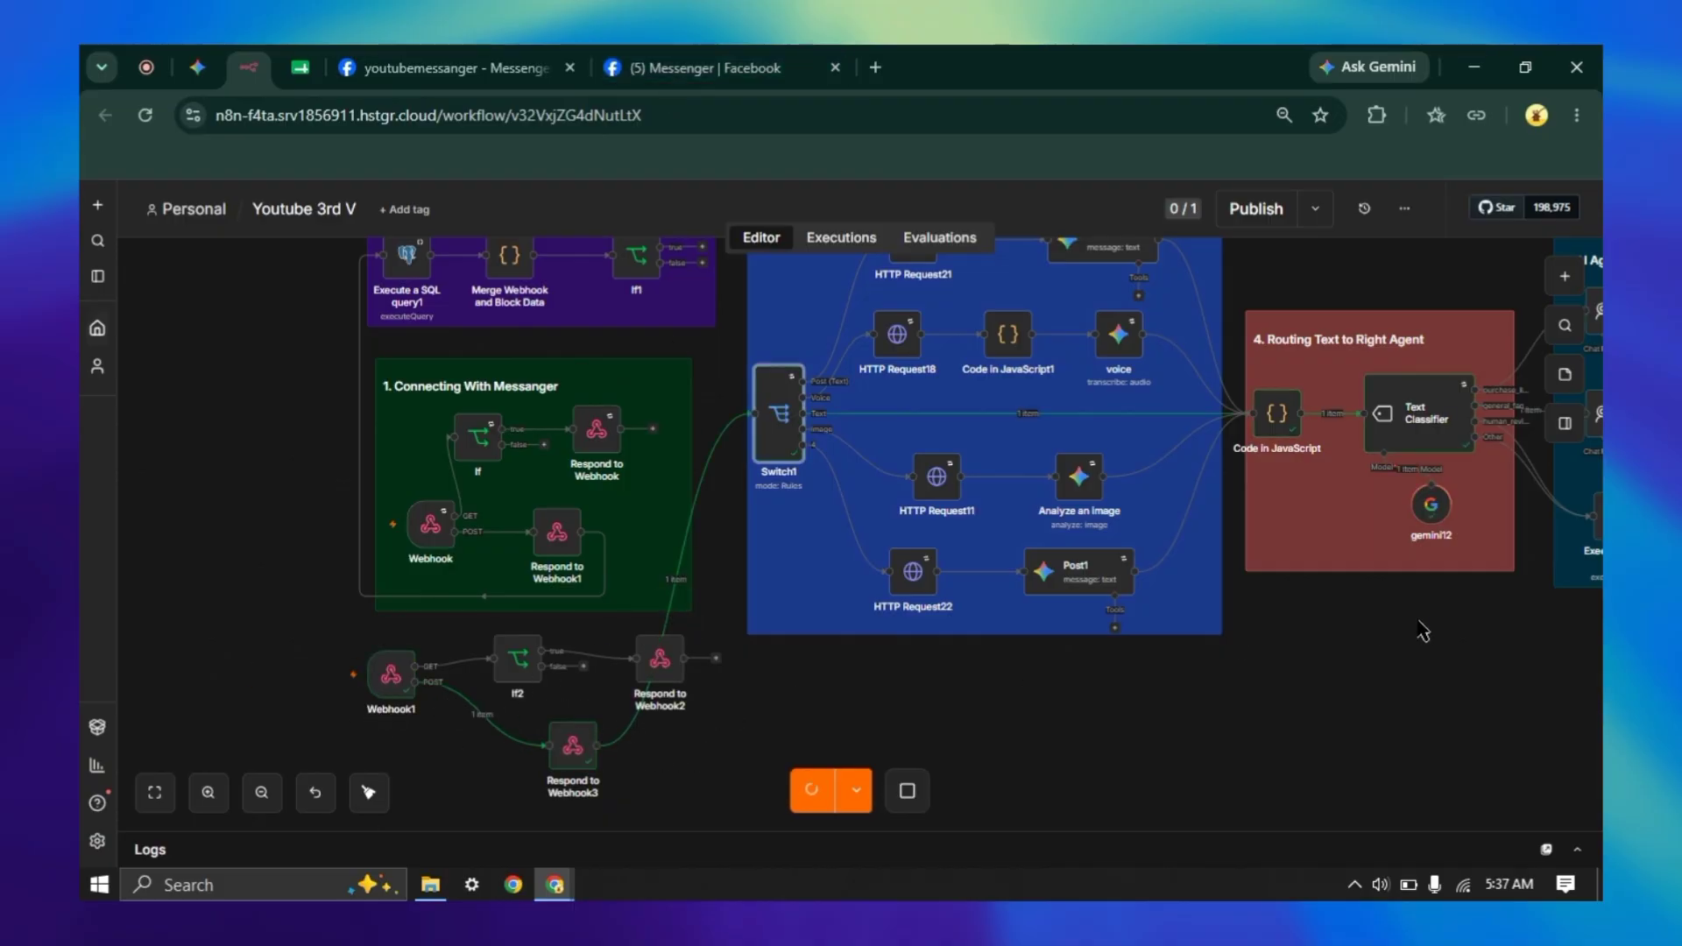
drag(1054, 626, 942, 627)
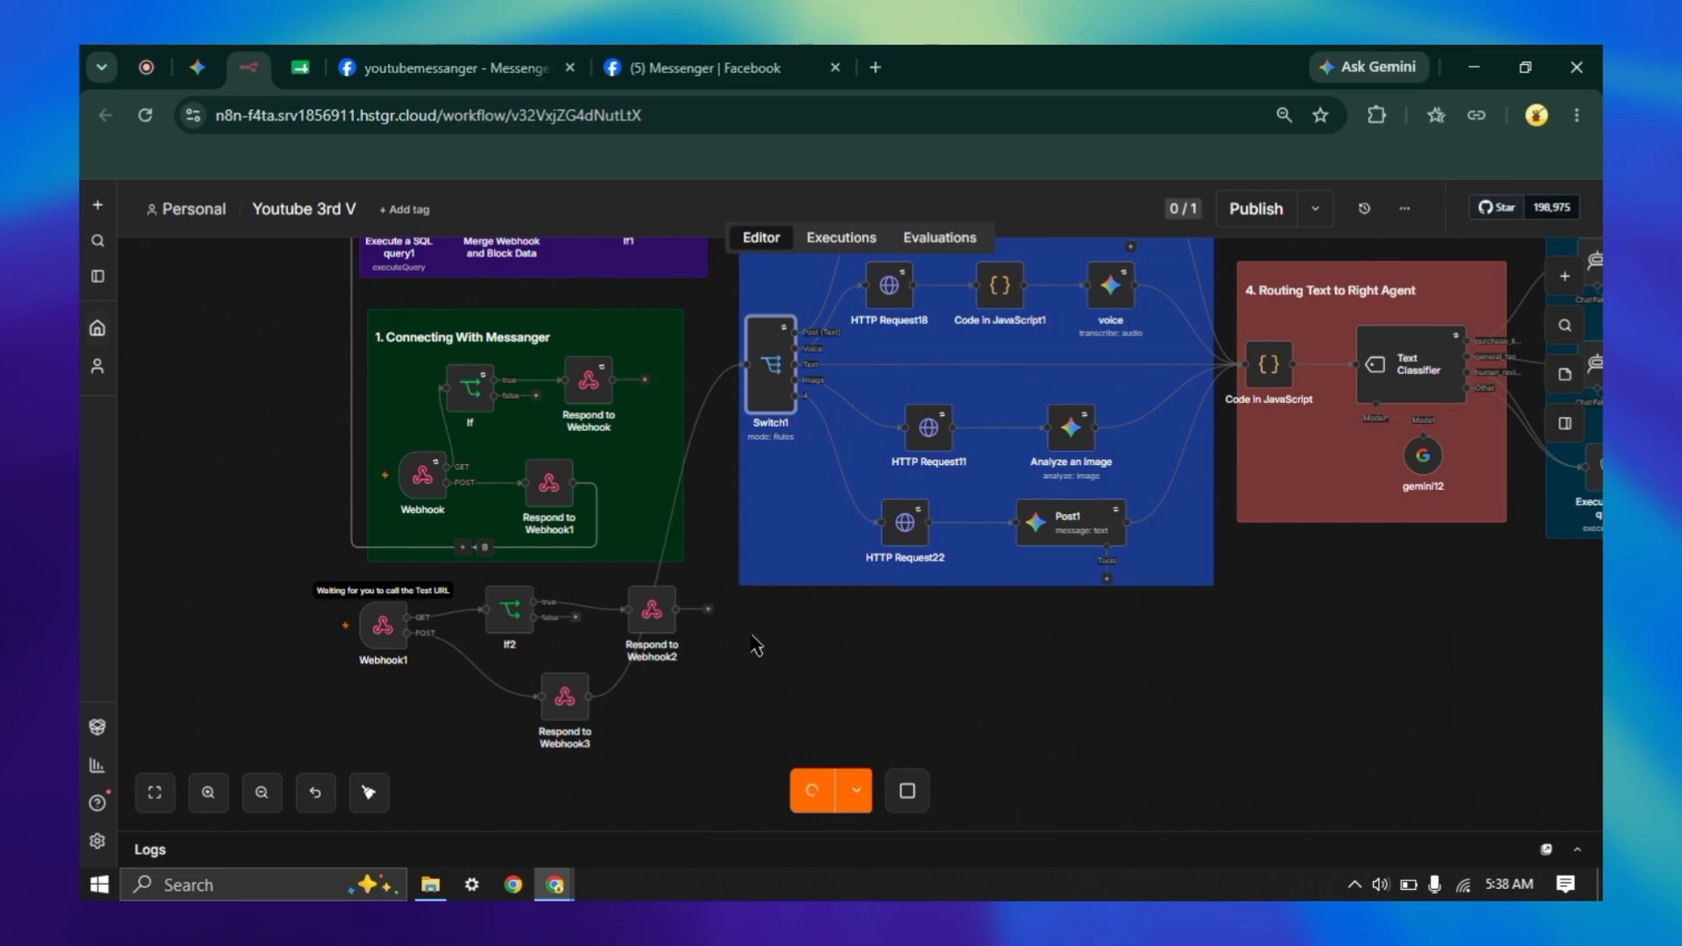
click(701, 68)
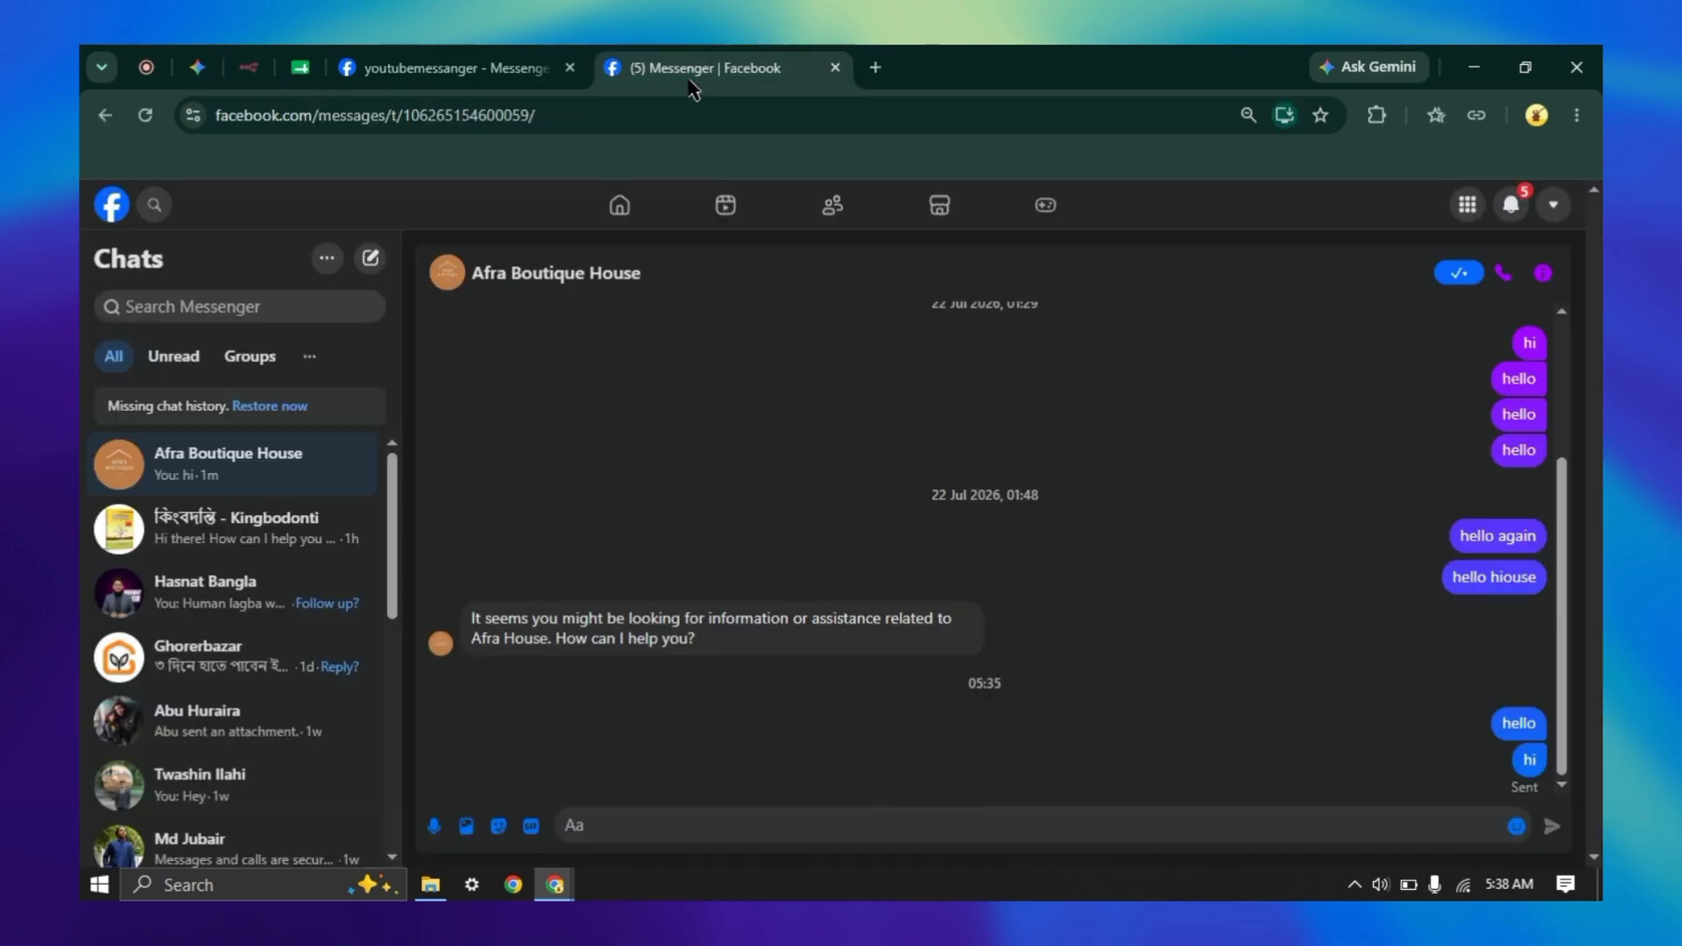
click(258, 73)
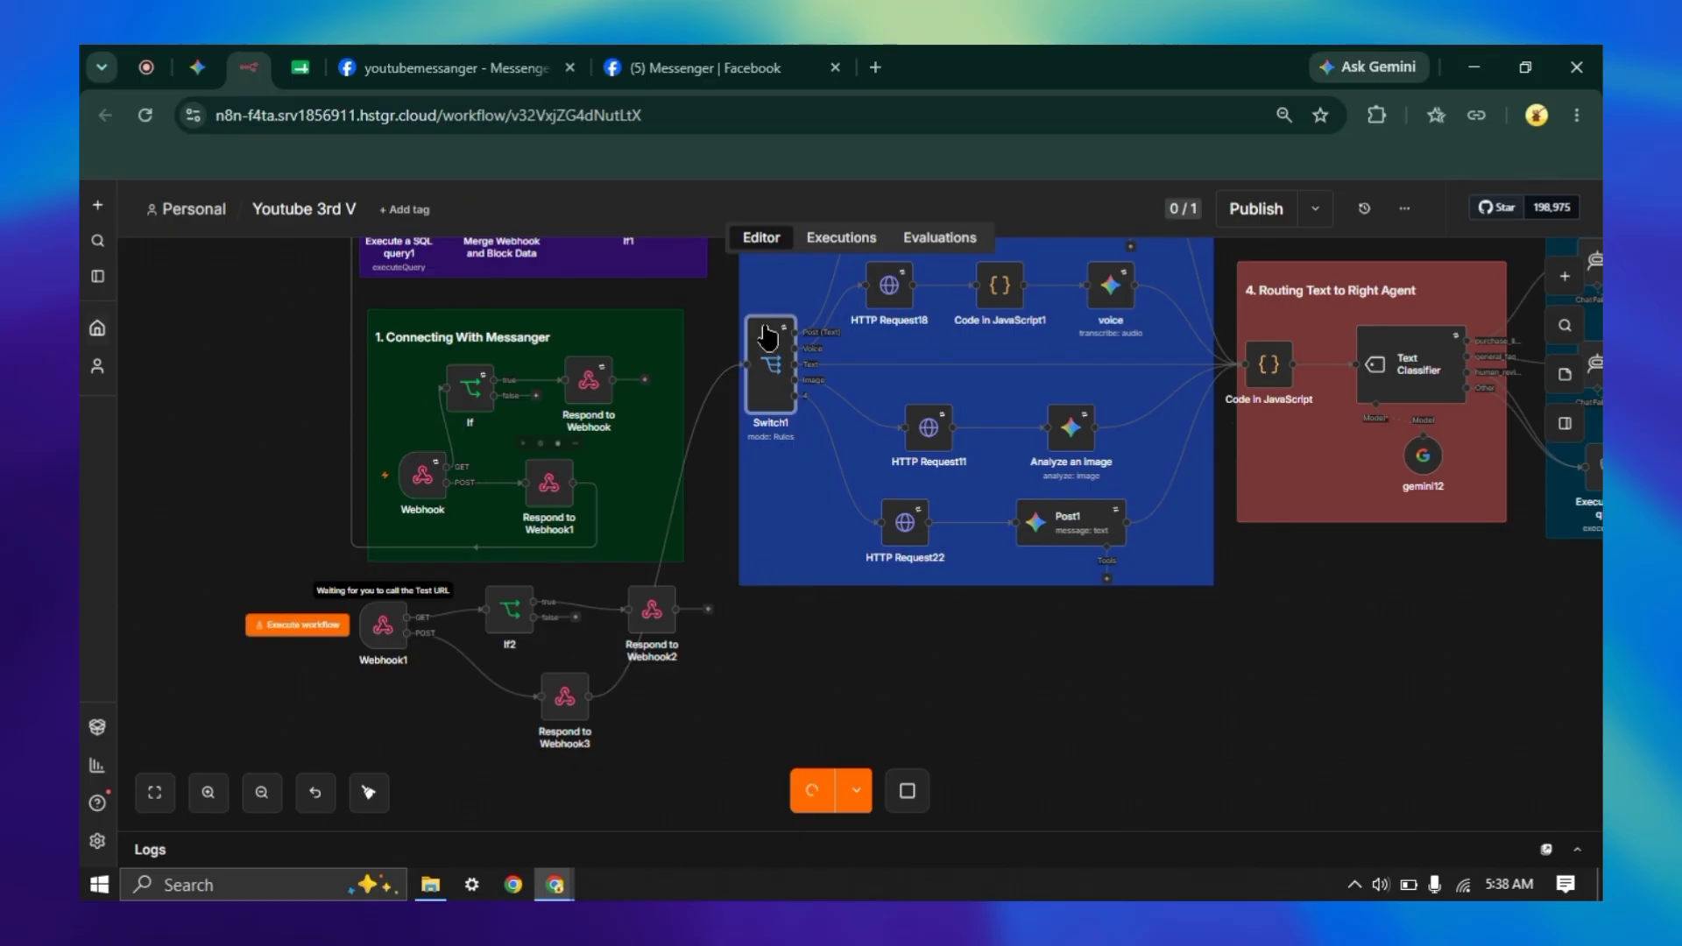
click(712, 70)
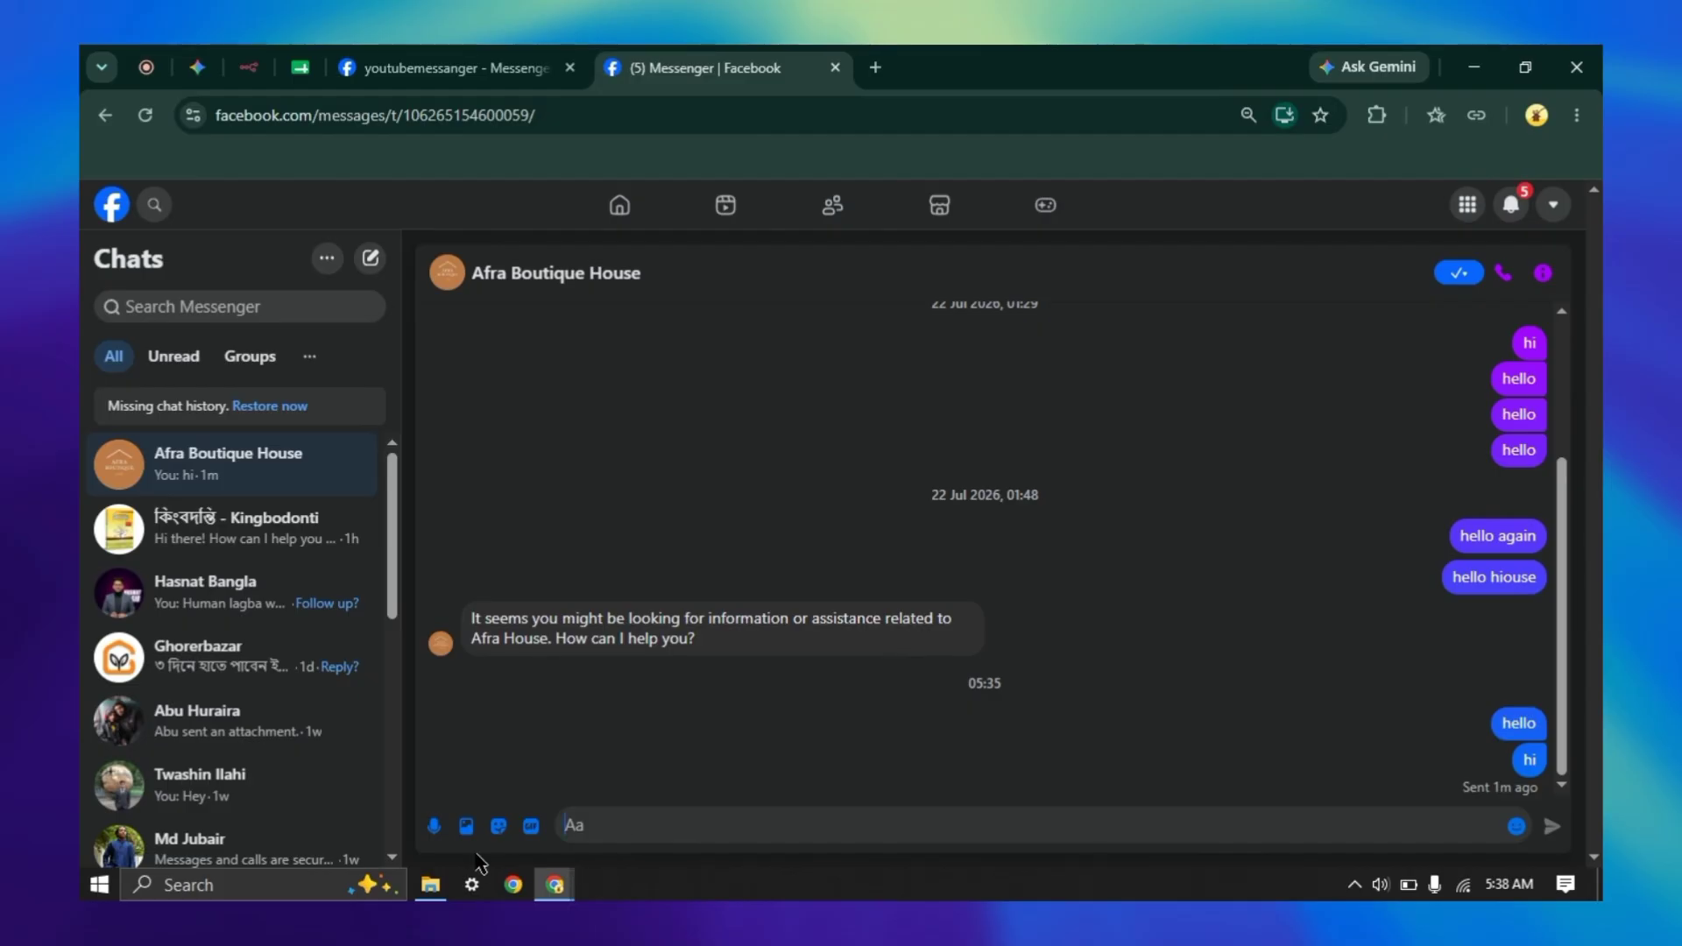
- Send a voice note to Afra Boutique House, then return to n8n and view section 5
click(434, 825)
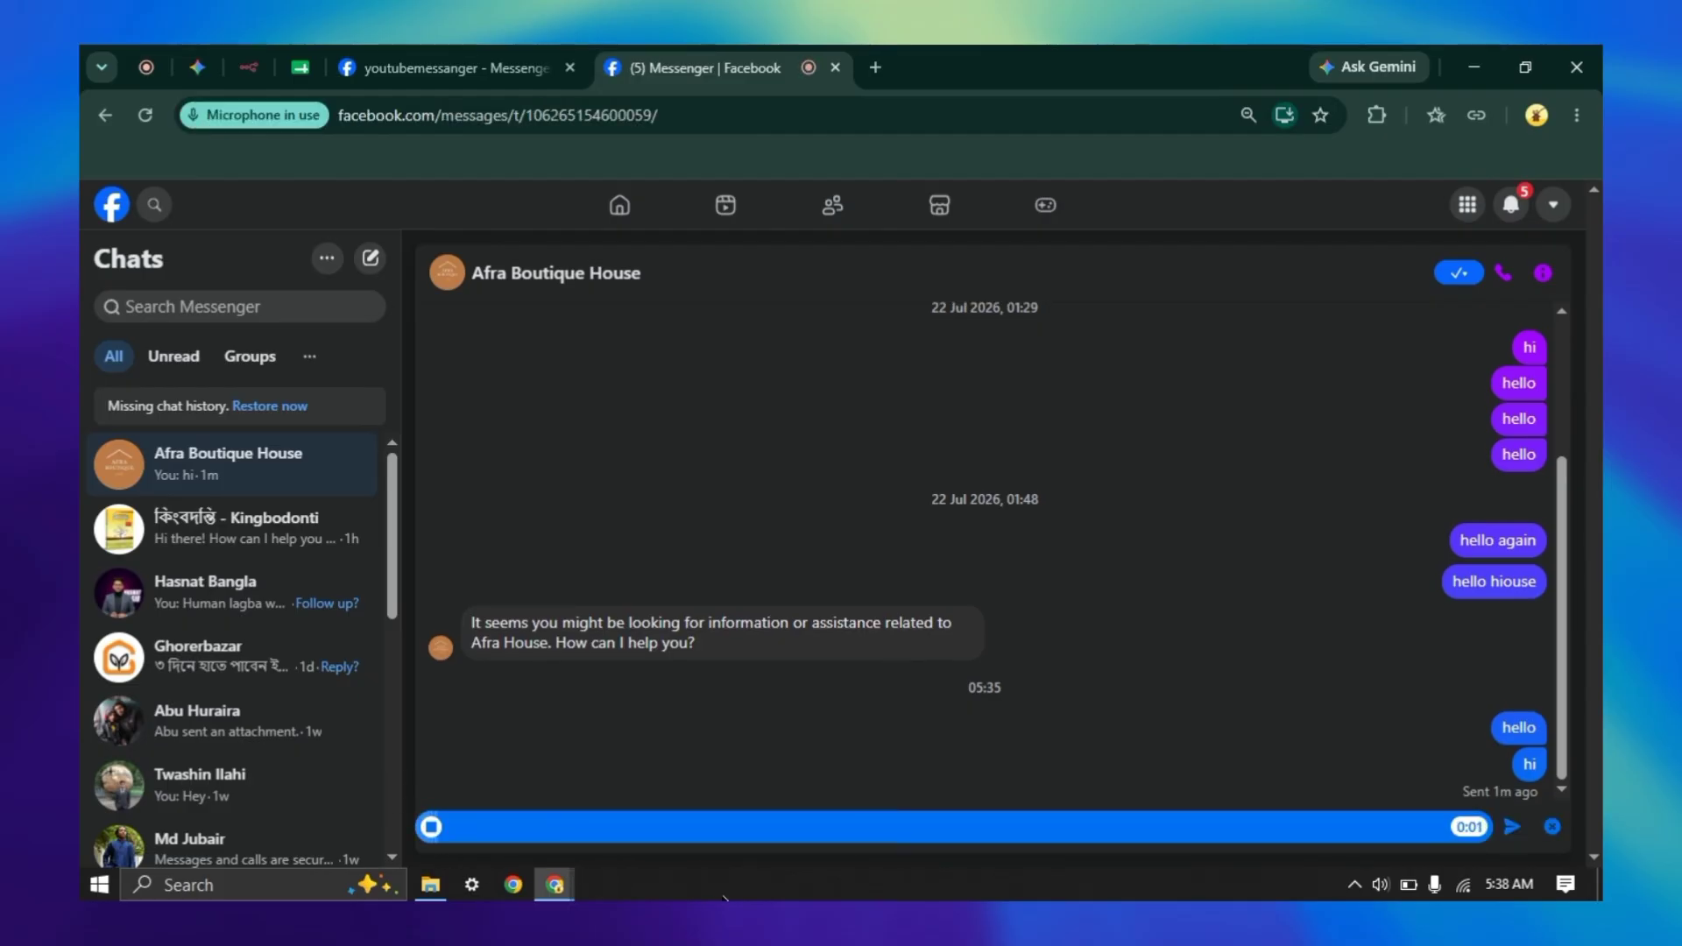
click(1512, 826)
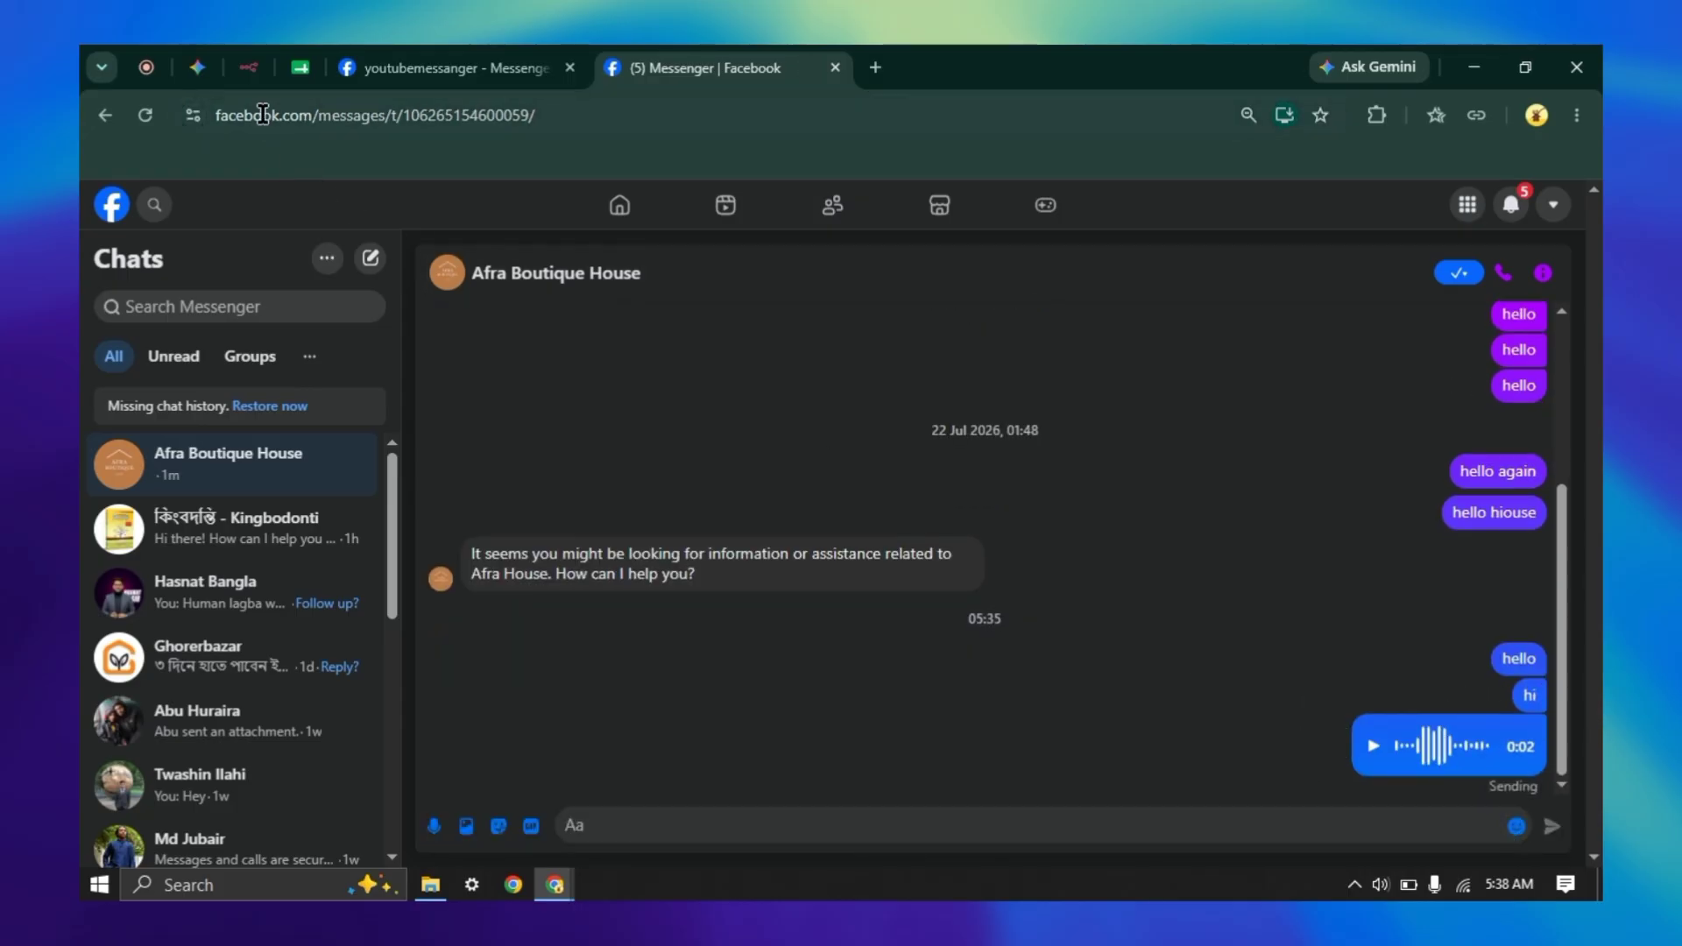
click(246, 70)
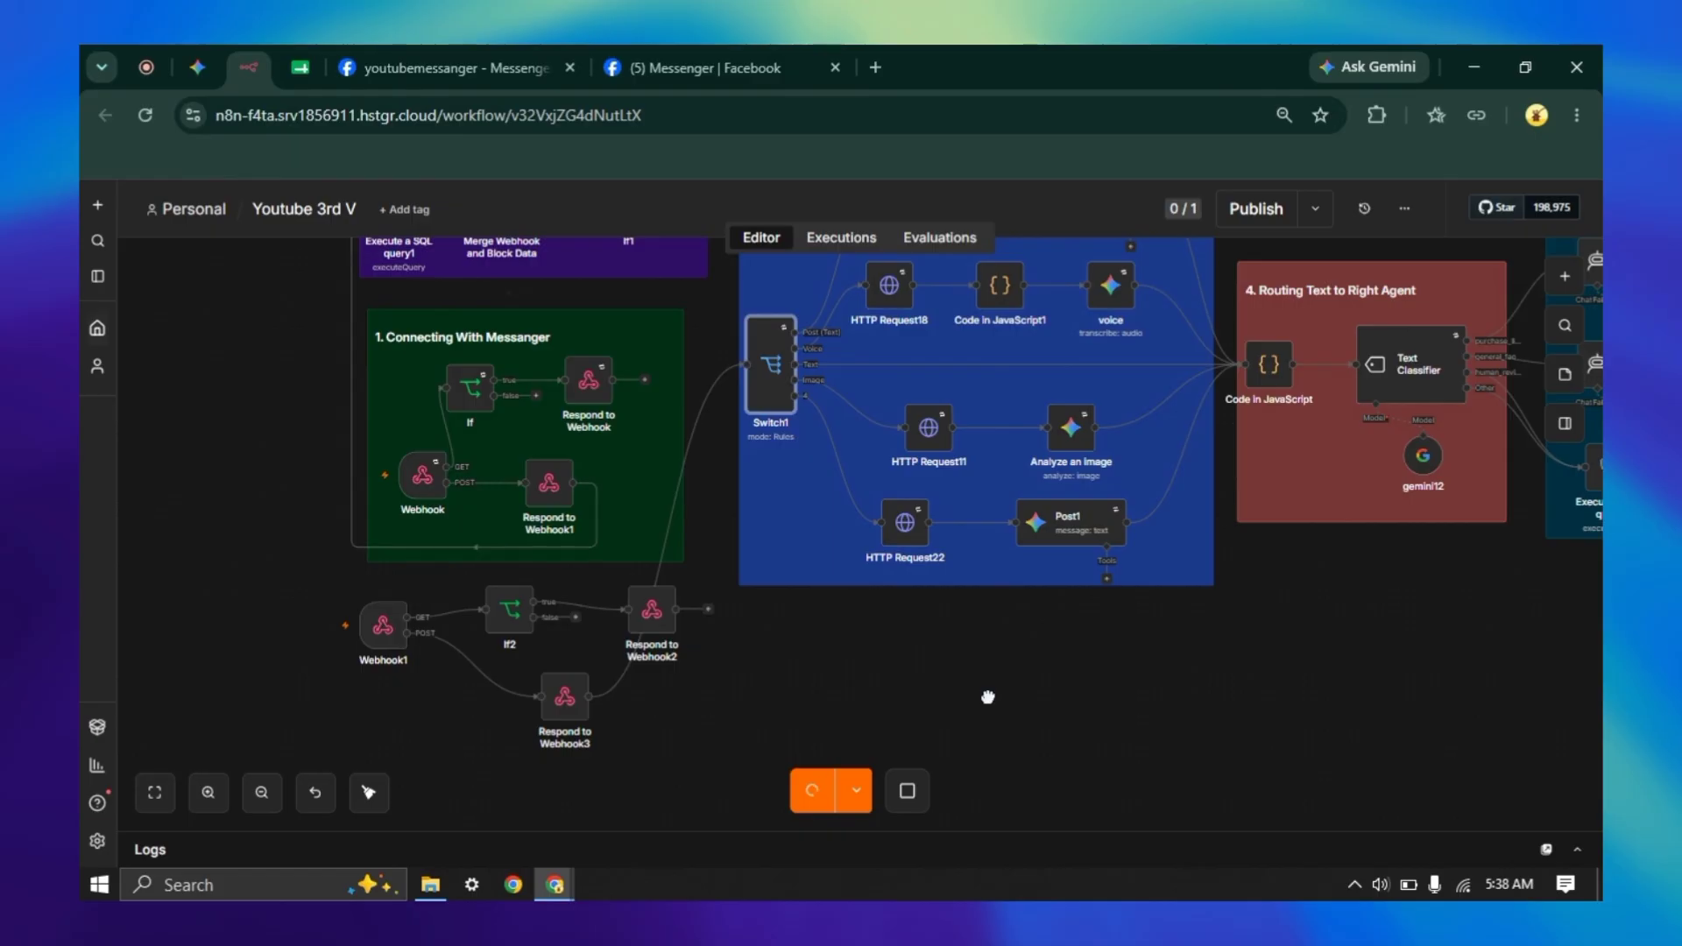
drag(988, 695, 908, 676)
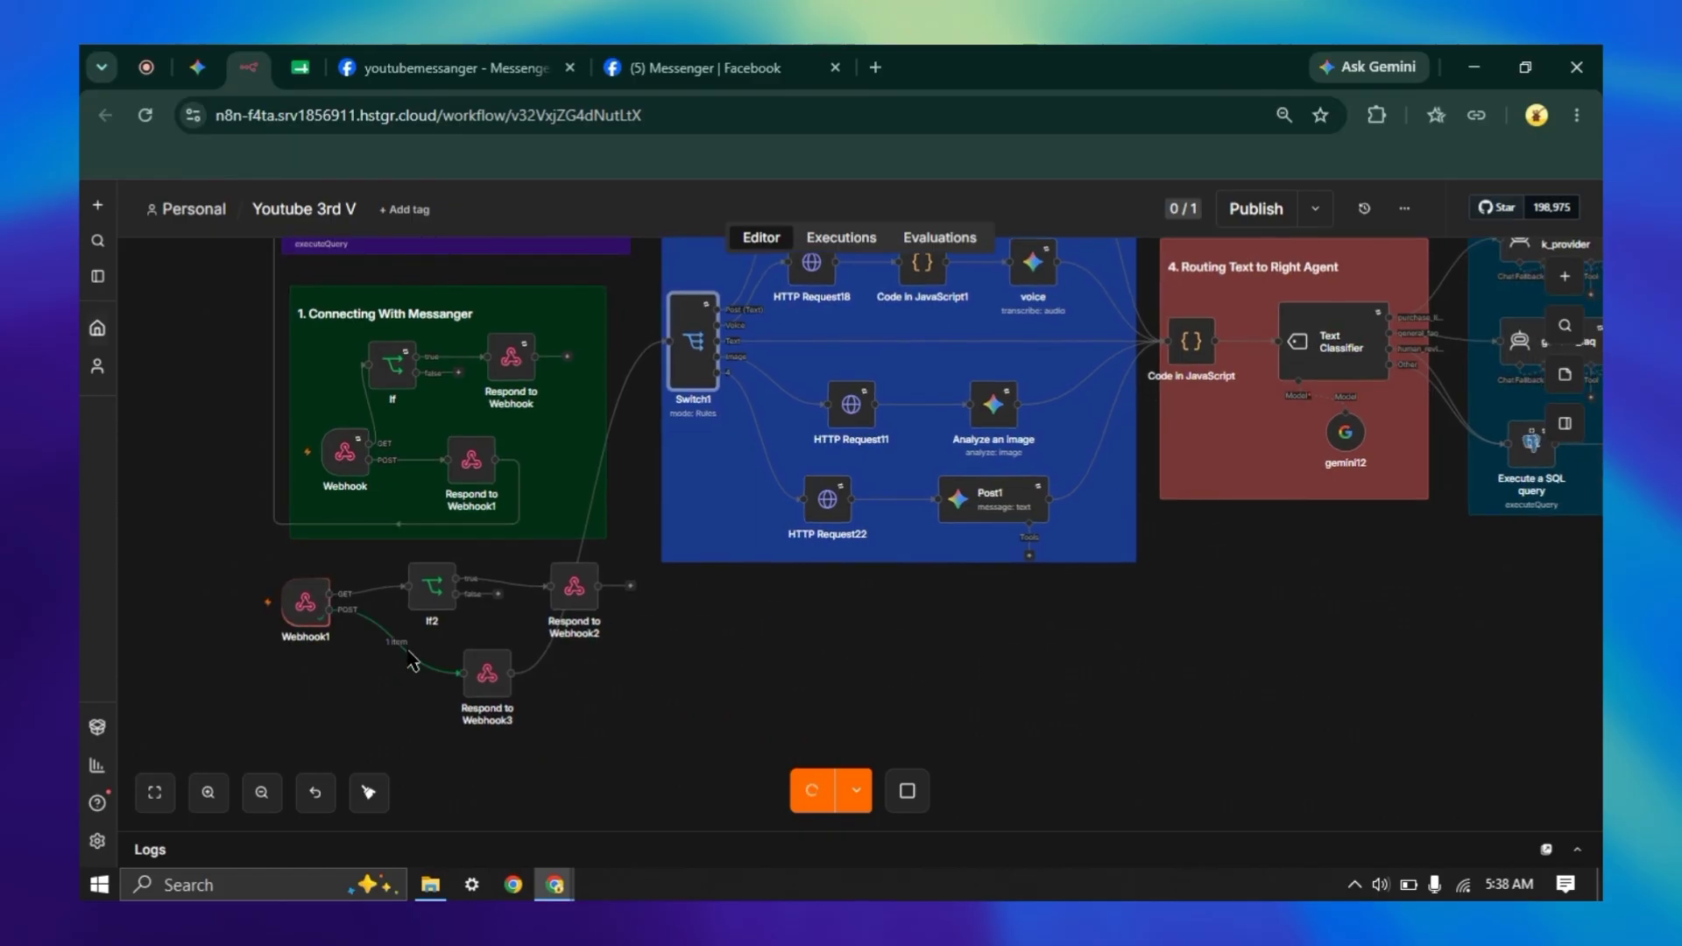
mouse_move(320, 628)
drag(799, 720, 638, 781)
scroll(529, 400, up, 1)
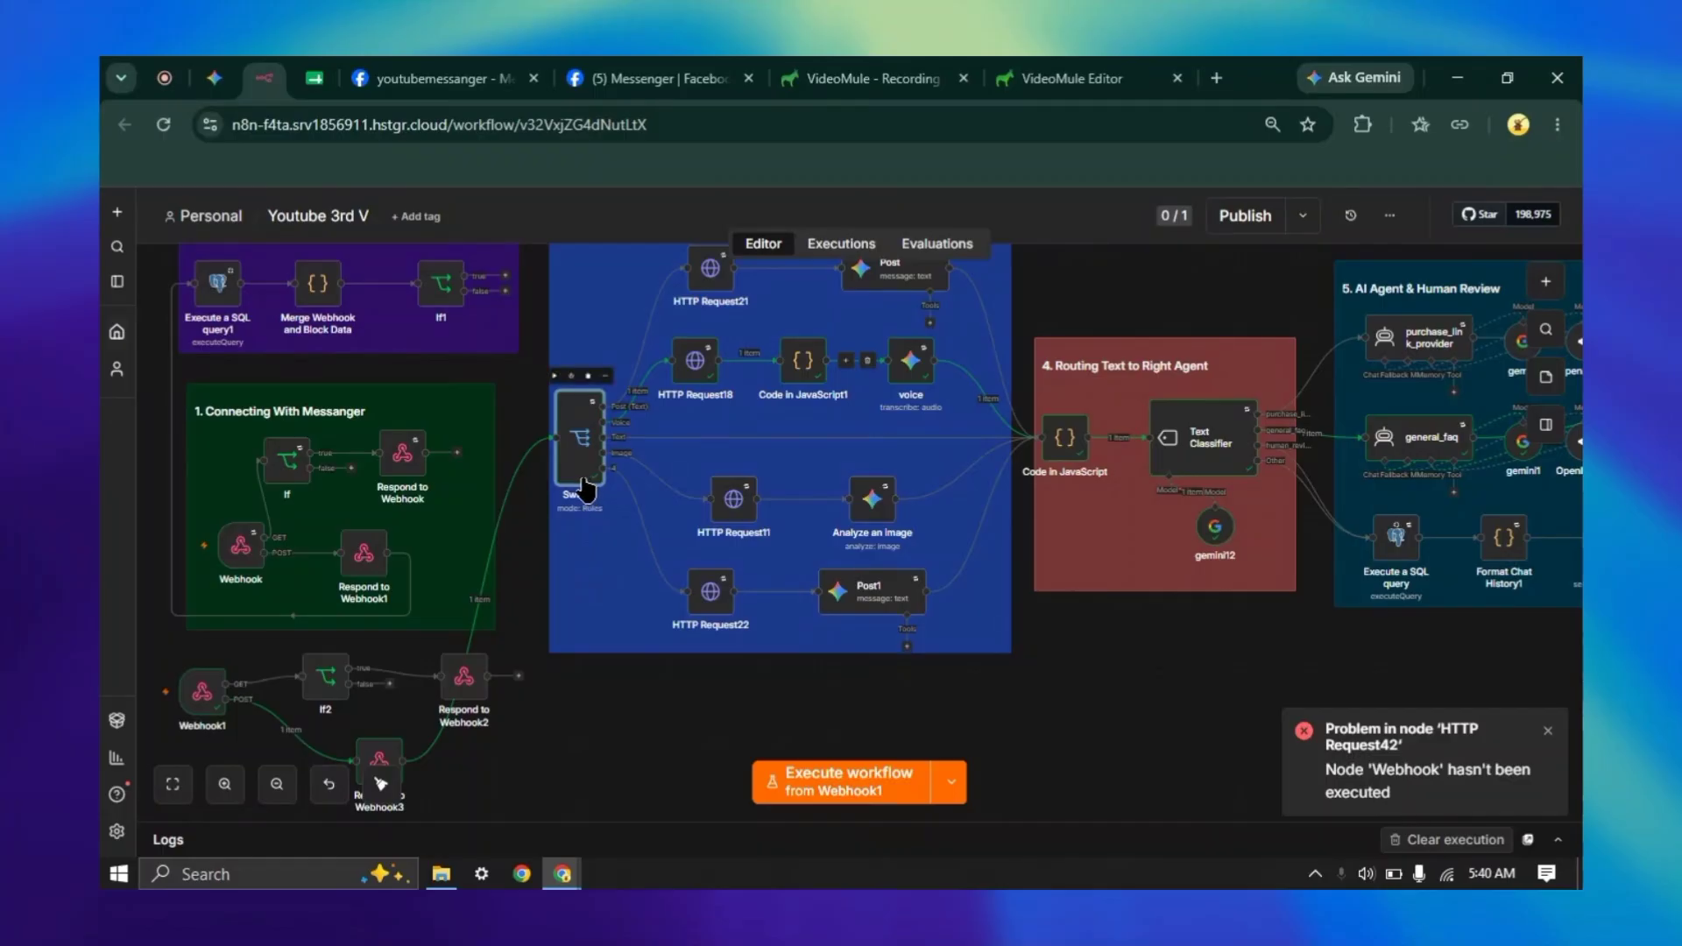
double_click(583, 482)
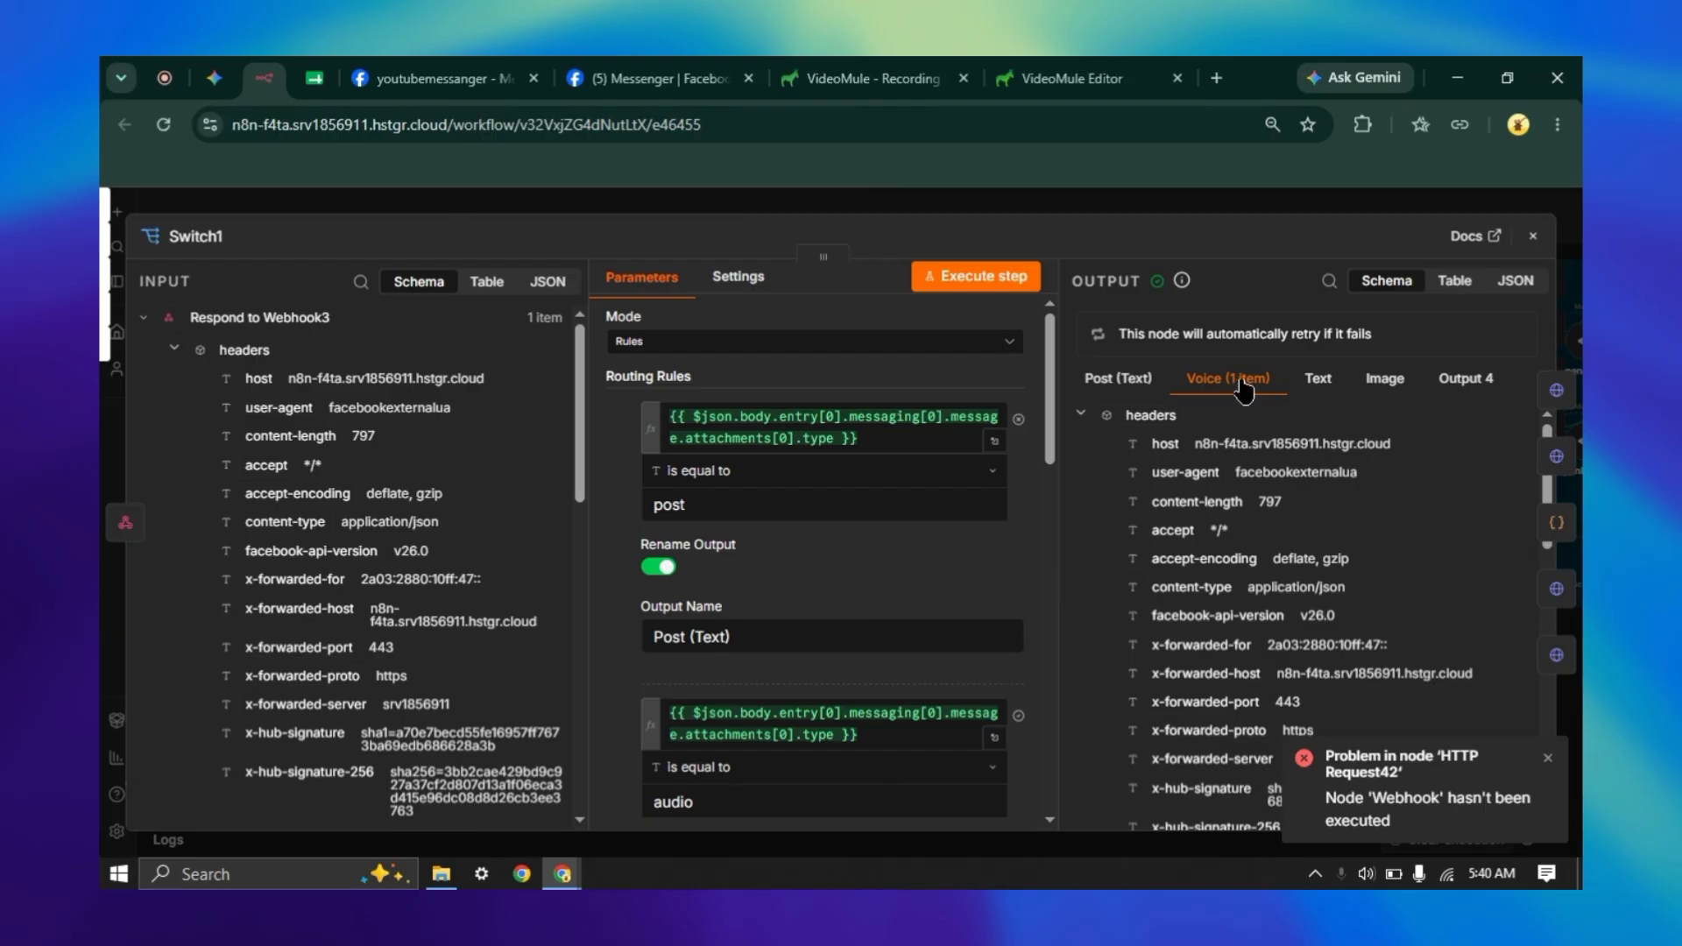
scroll(870, 505, down, 5)
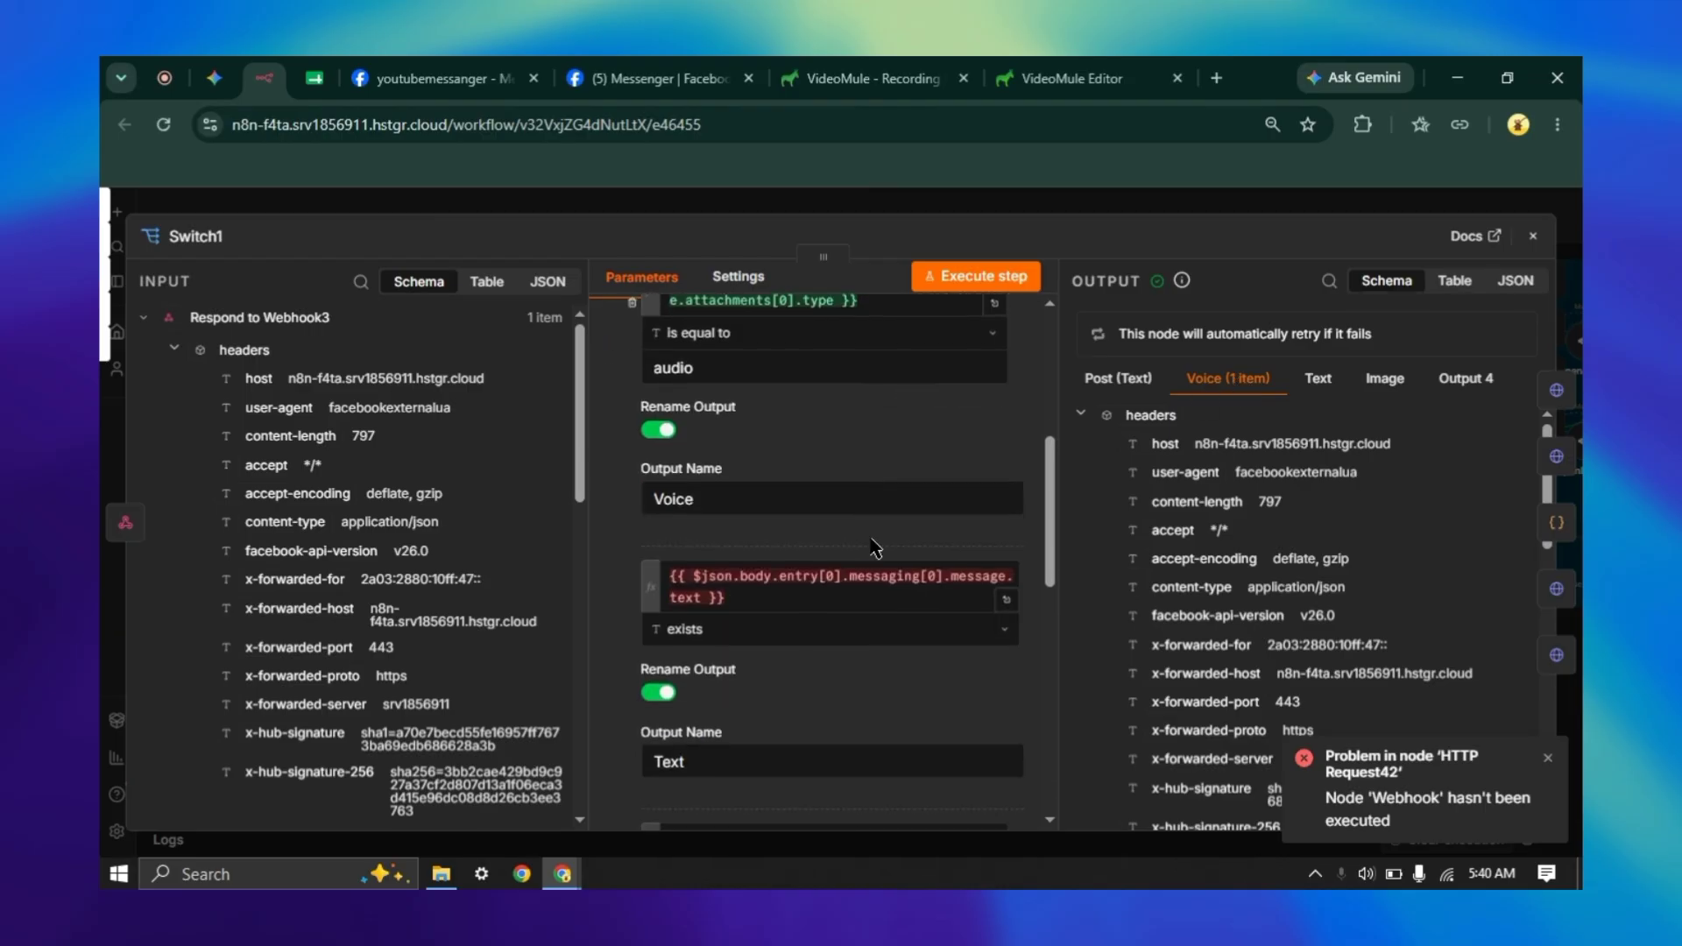
scroll(873, 546, down, 2)
scroll(873, 534, up, 4)
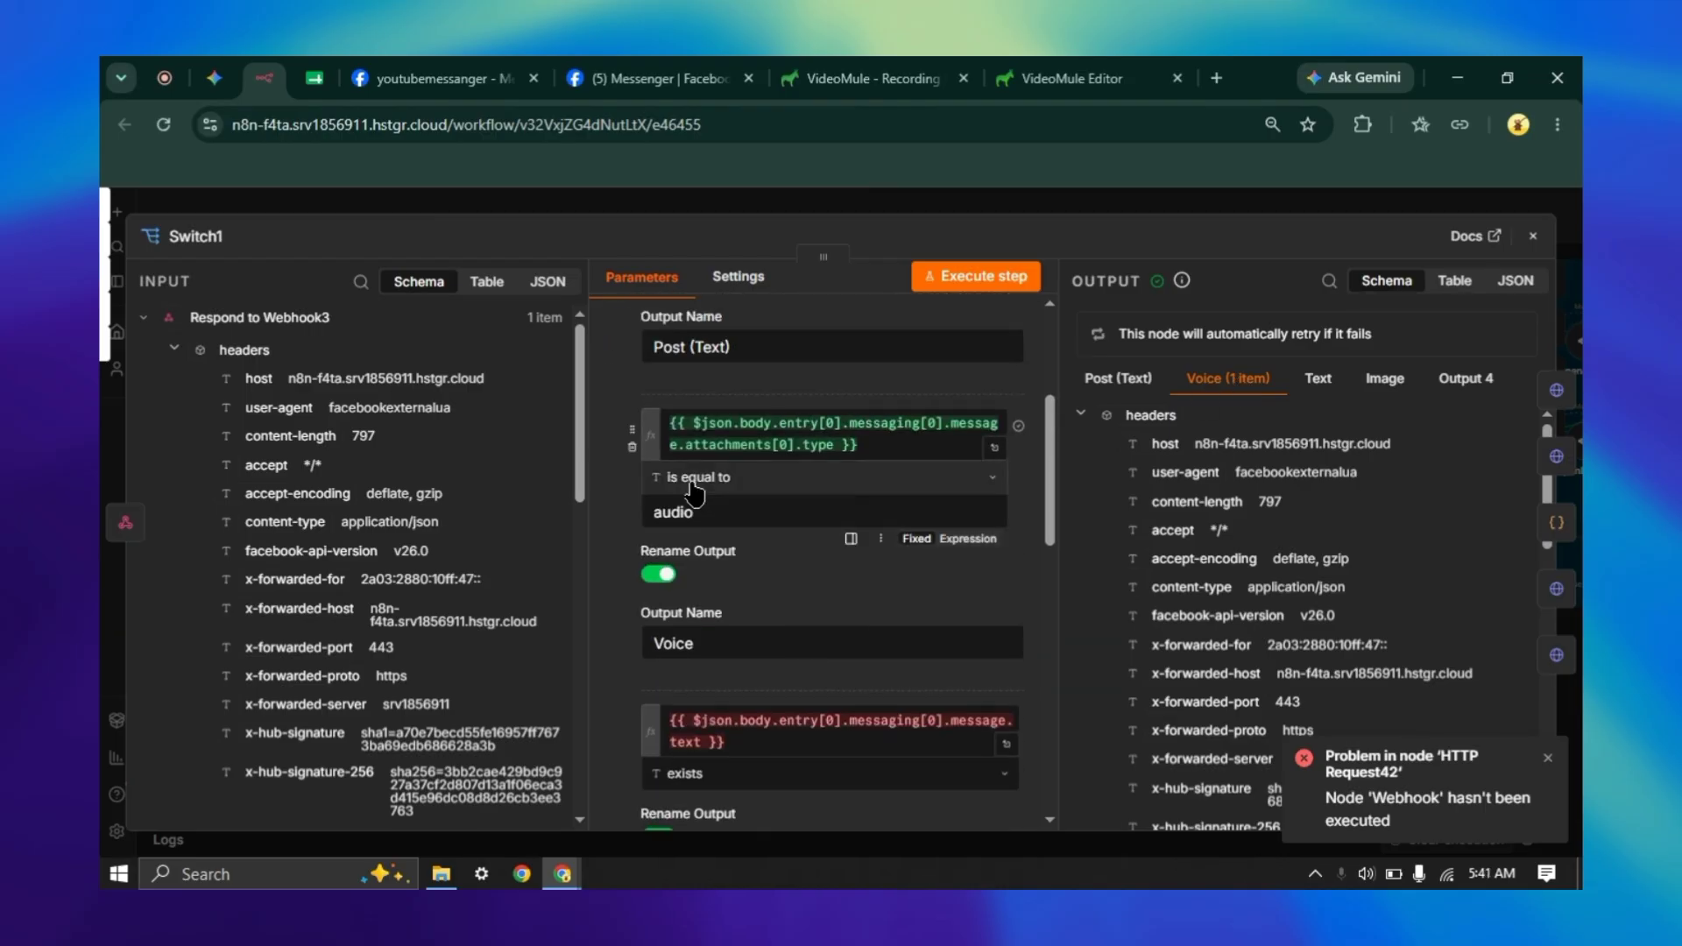
scroll(399, 574, down, 15)
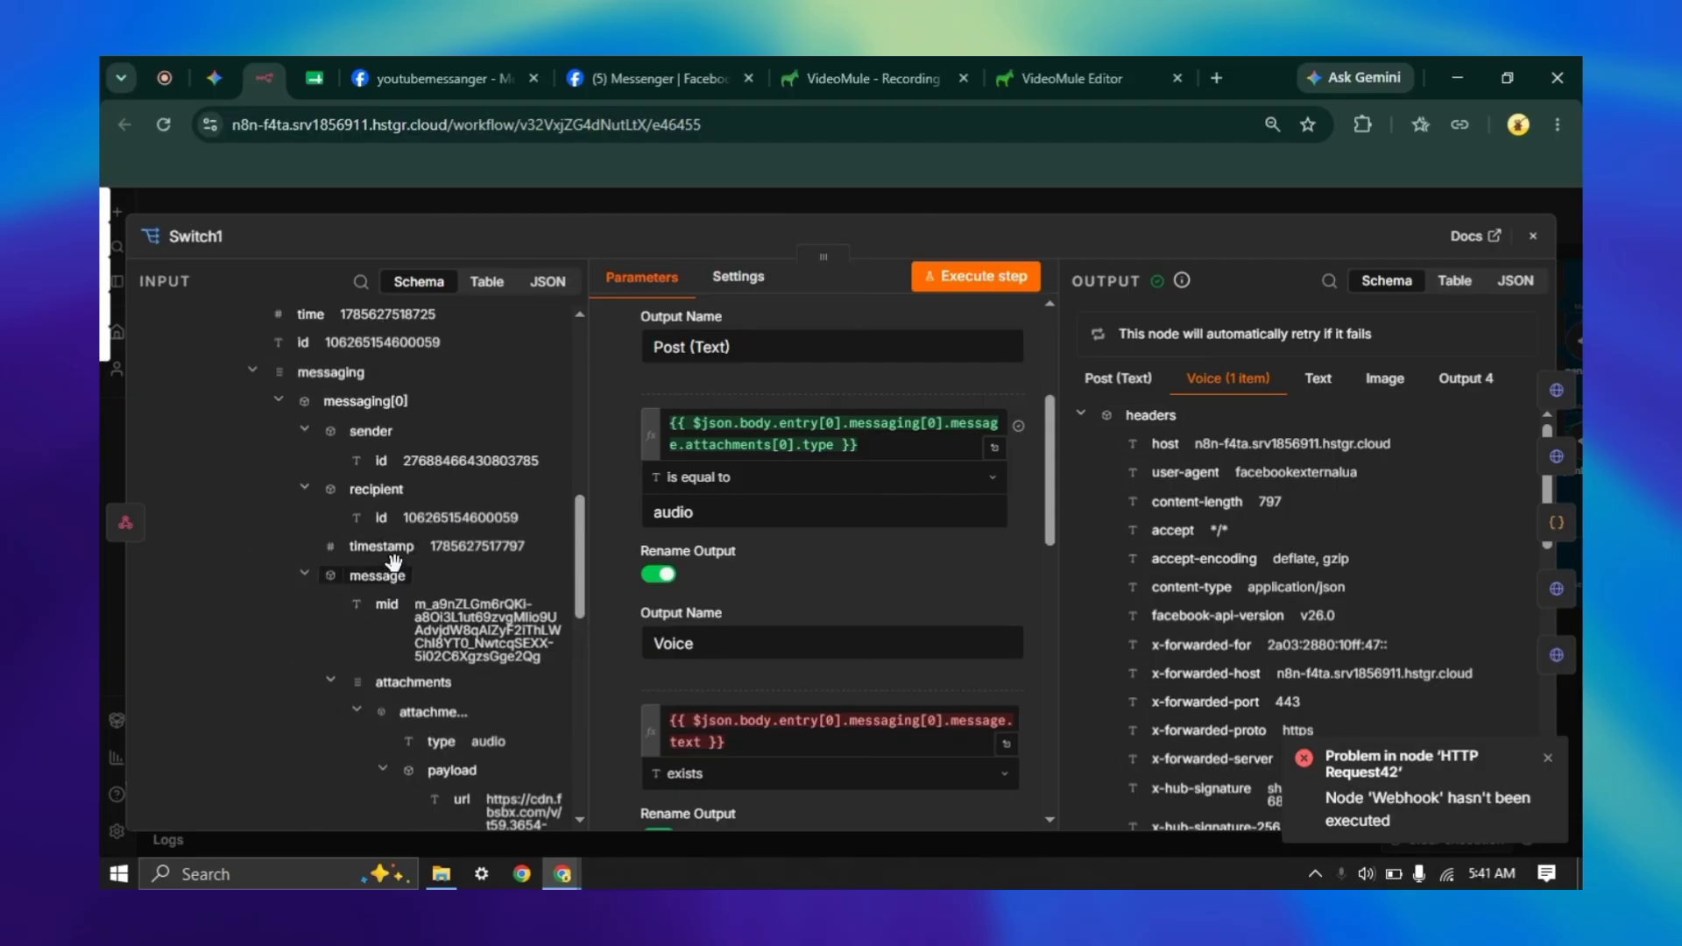
scroll(399, 574, down, 5)
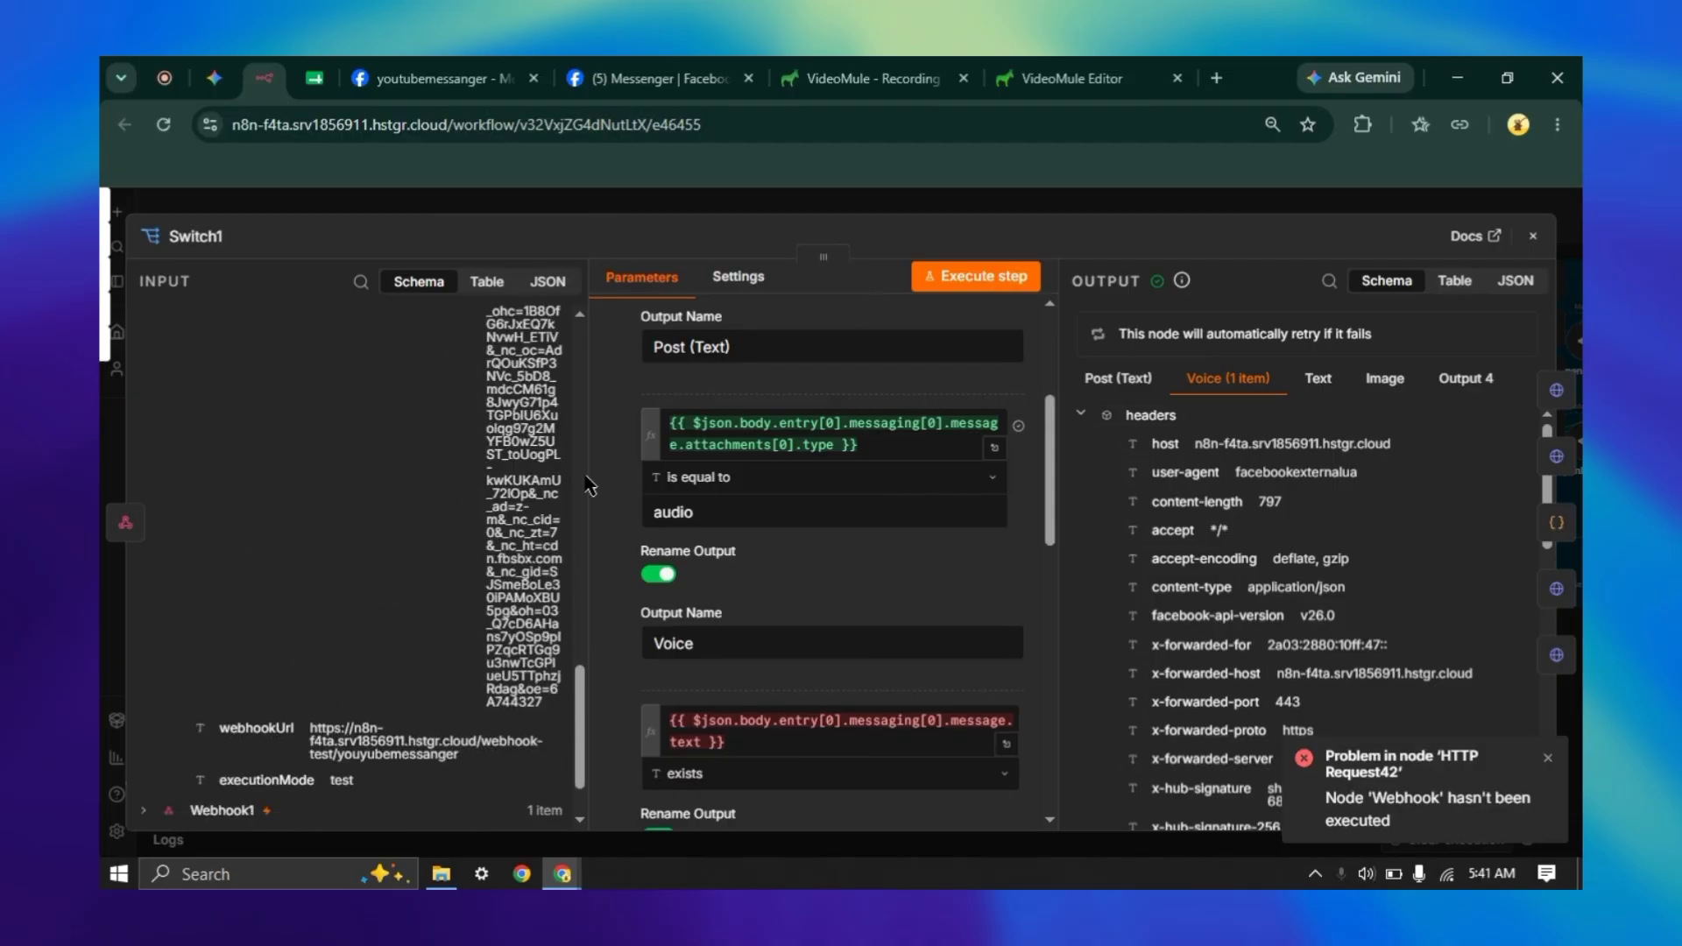
drag(587, 475, 630, 475)
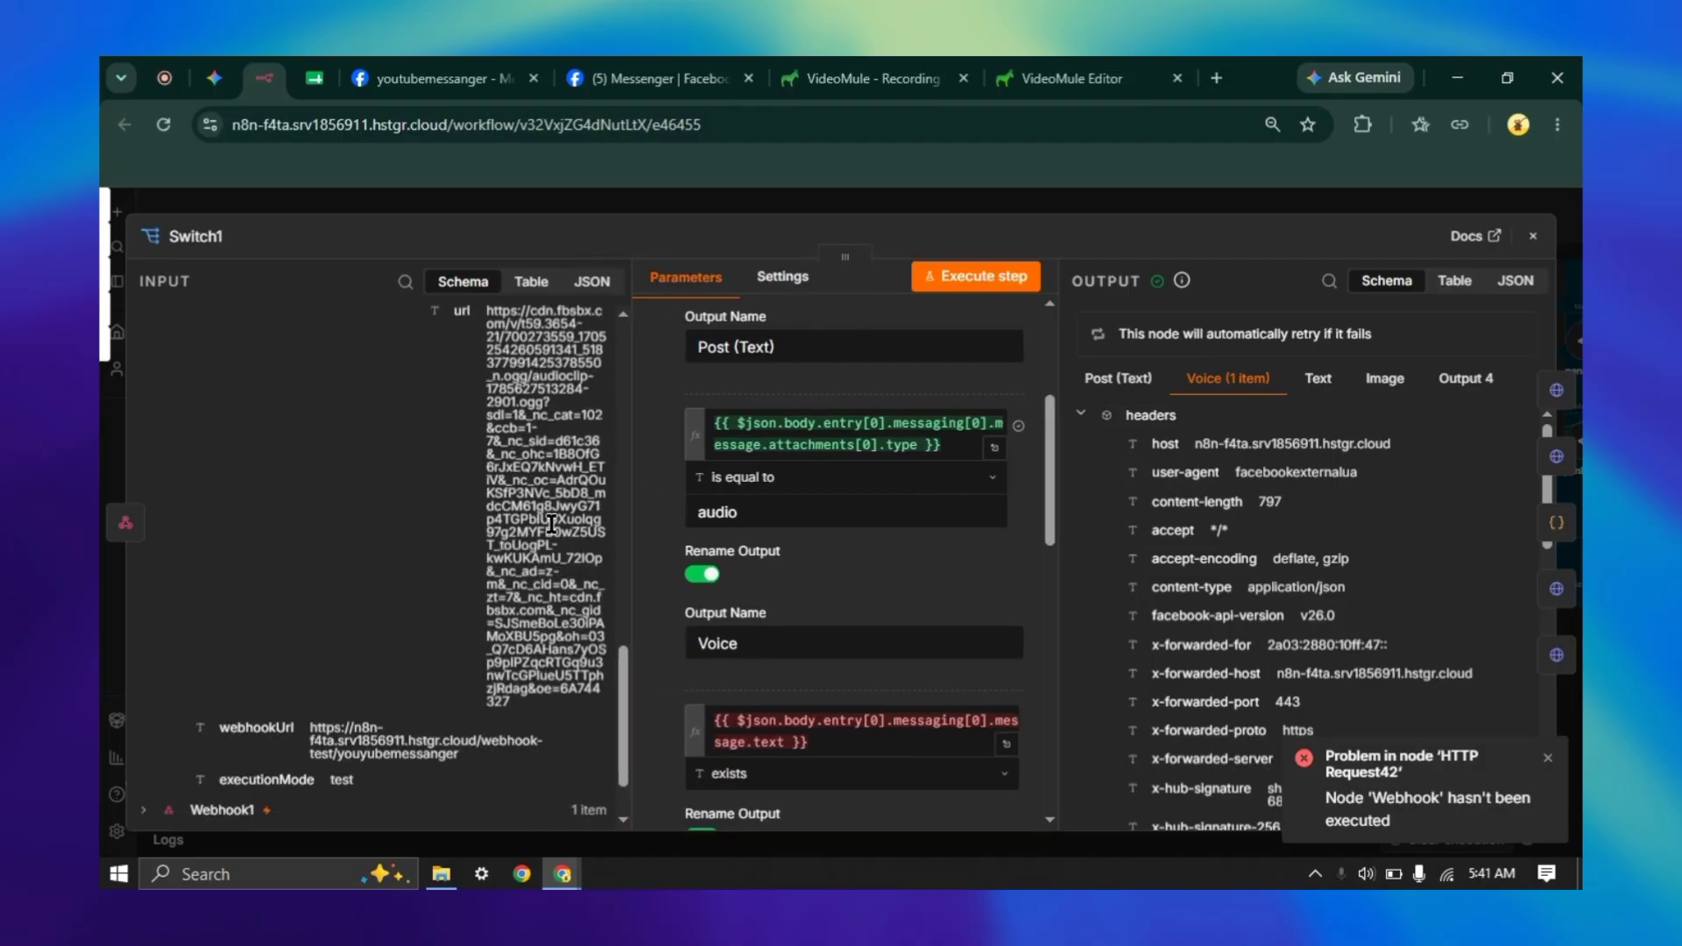
scroll(491, 559, up, 1)
scroll(492, 559, up, 3)
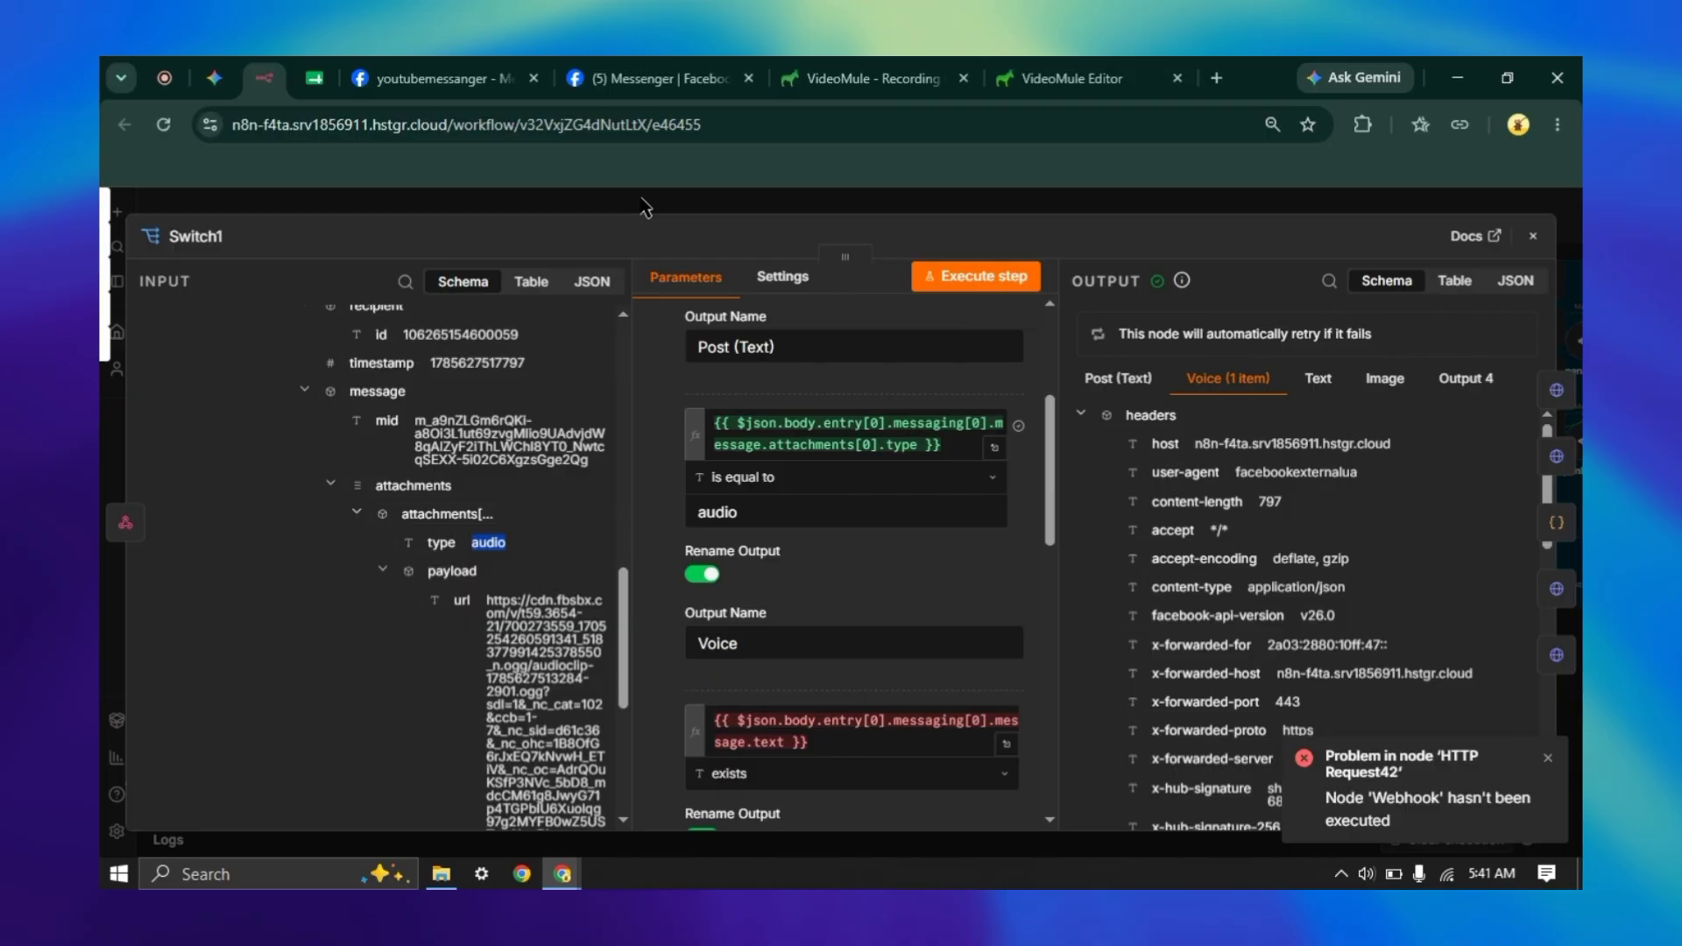
key(Escape)
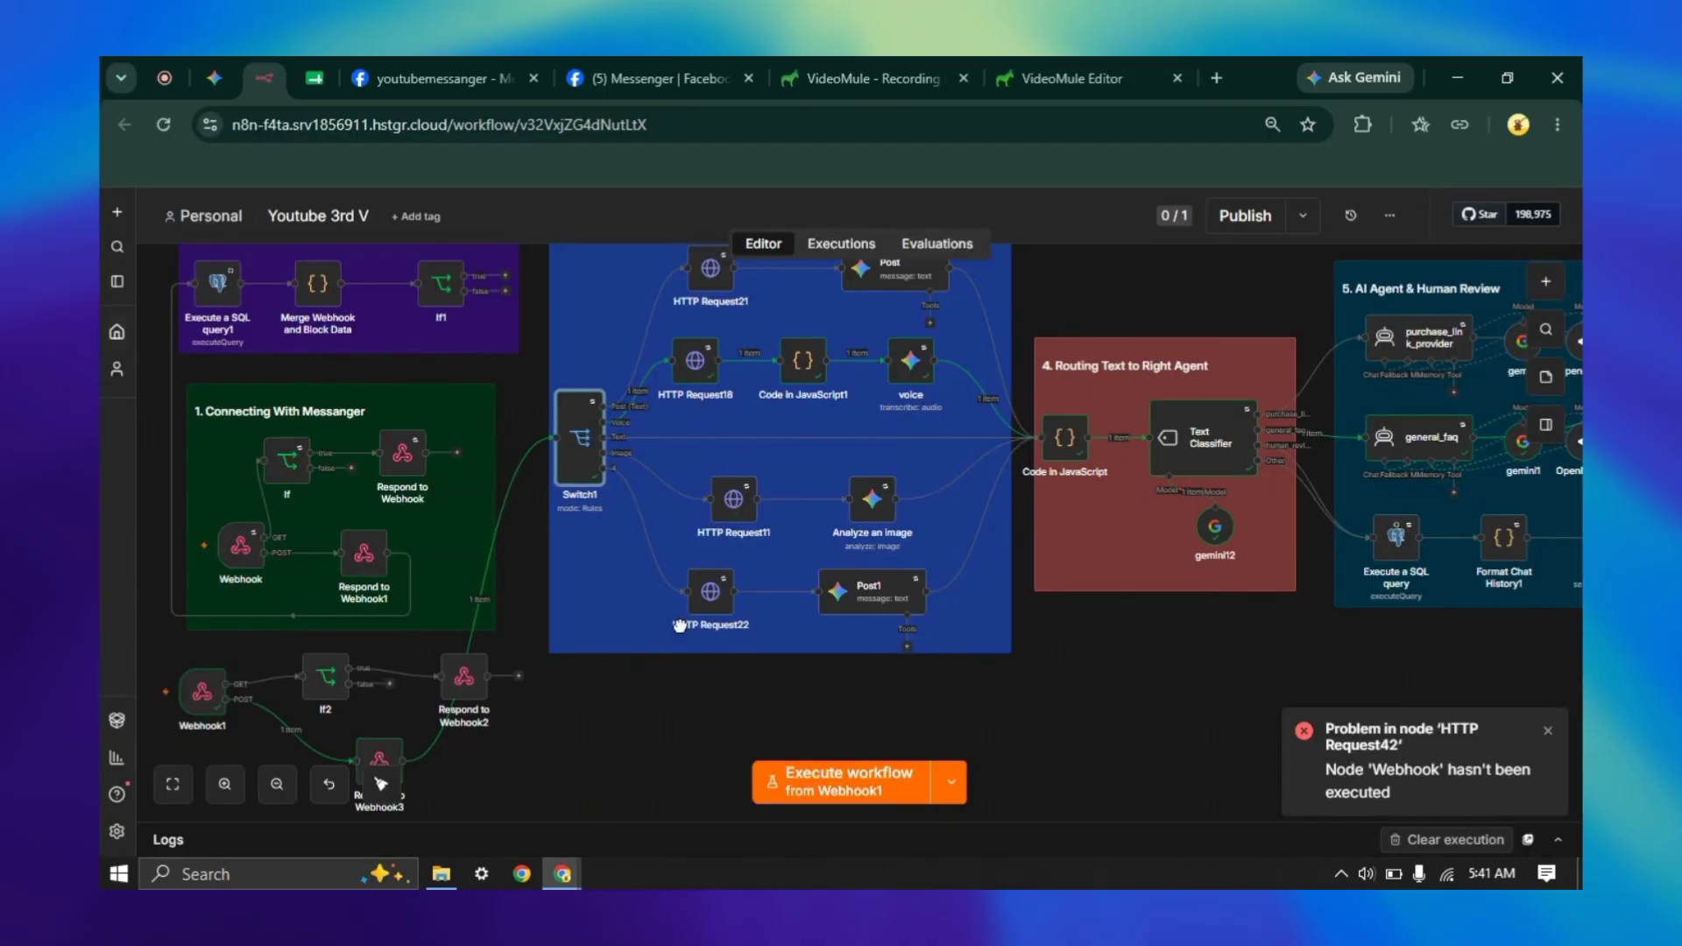
- Scroll the Types of Data group into view and select the HTTP Request18 node in the voice branch
scroll(699, 473, up, 2)
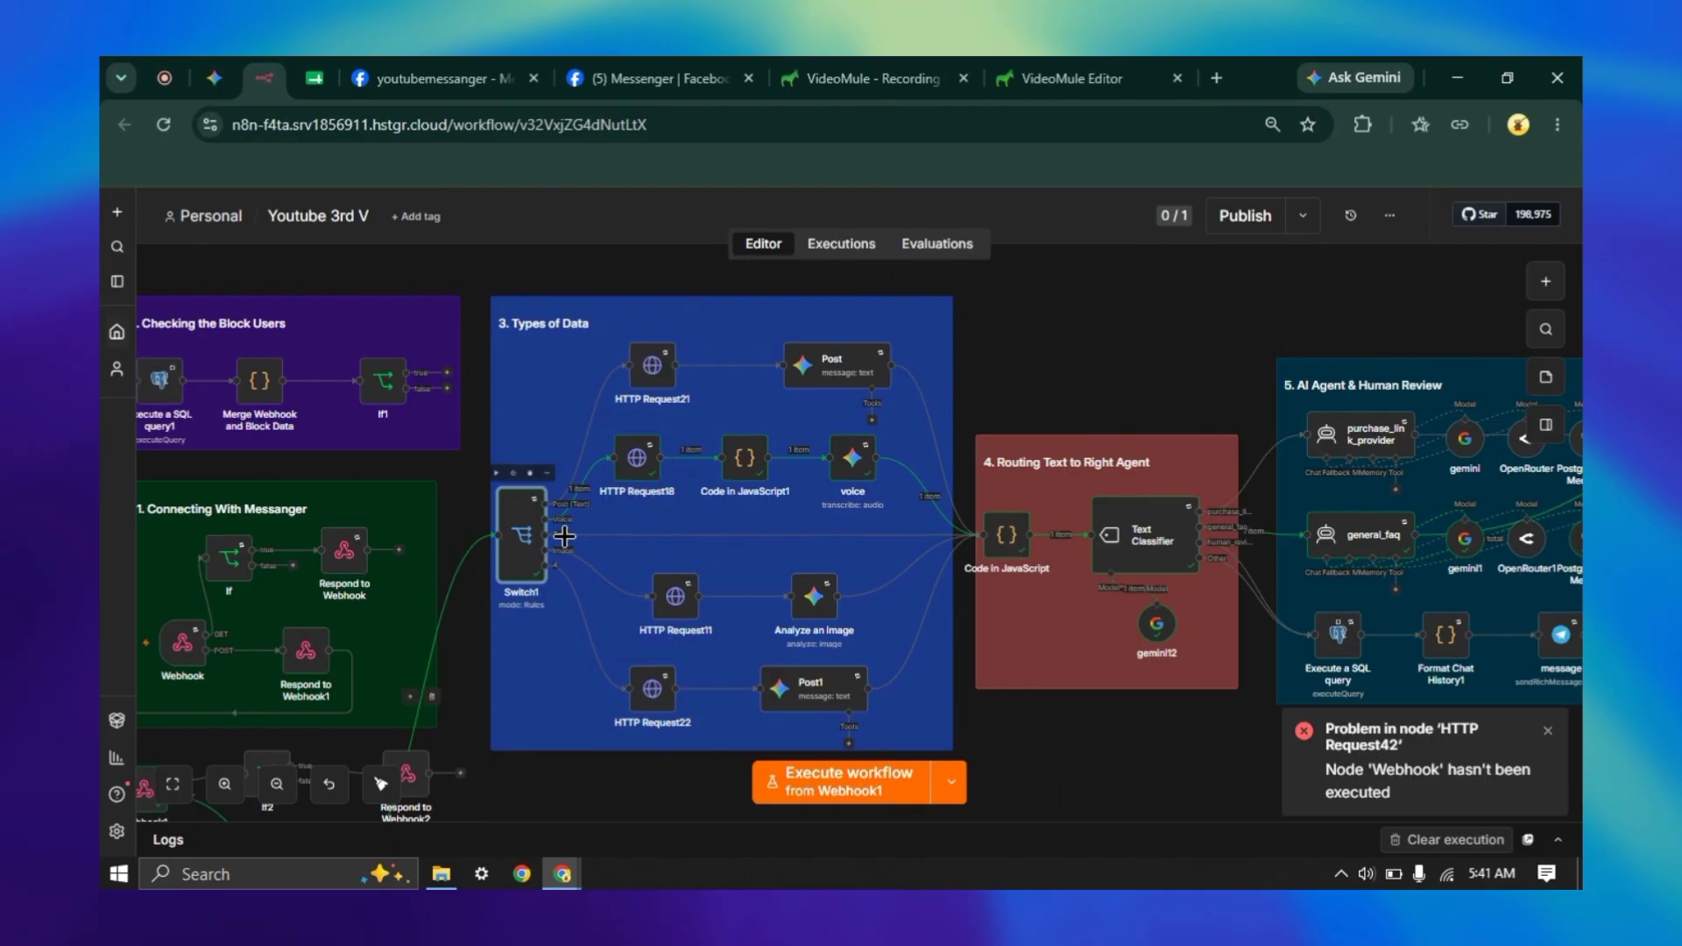
mouse_move(631, 464)
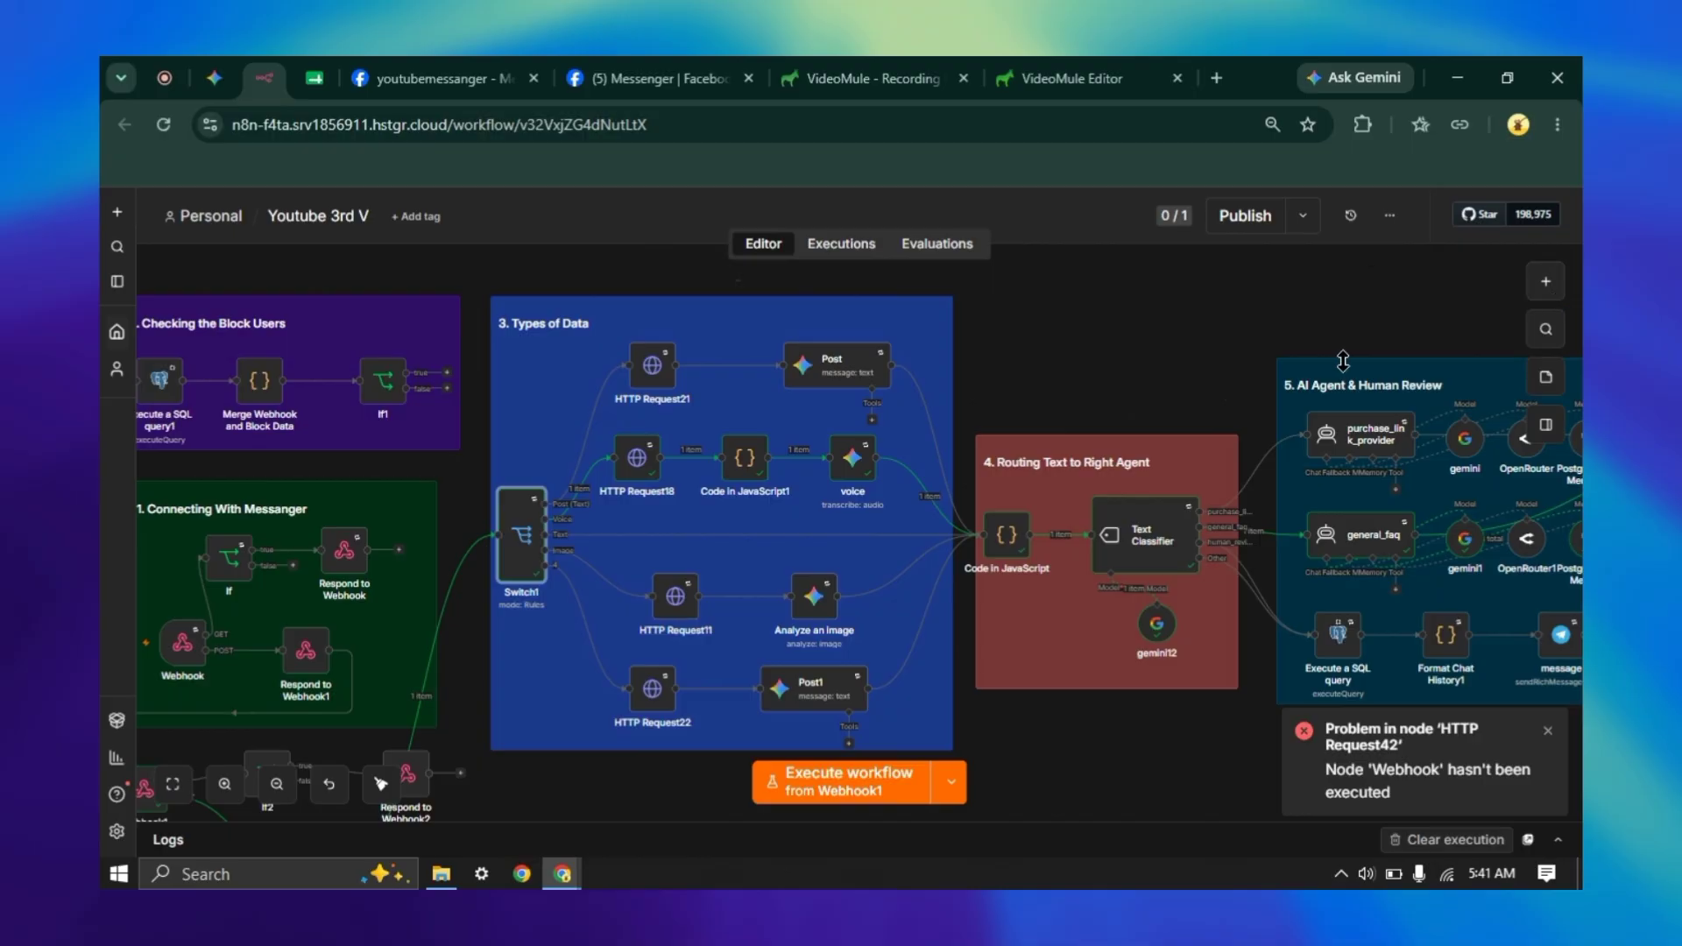
click(638, 467)
- Open HTTP Request18 to review its GET request to the attachment URL, then close it
double_click(637, 467)
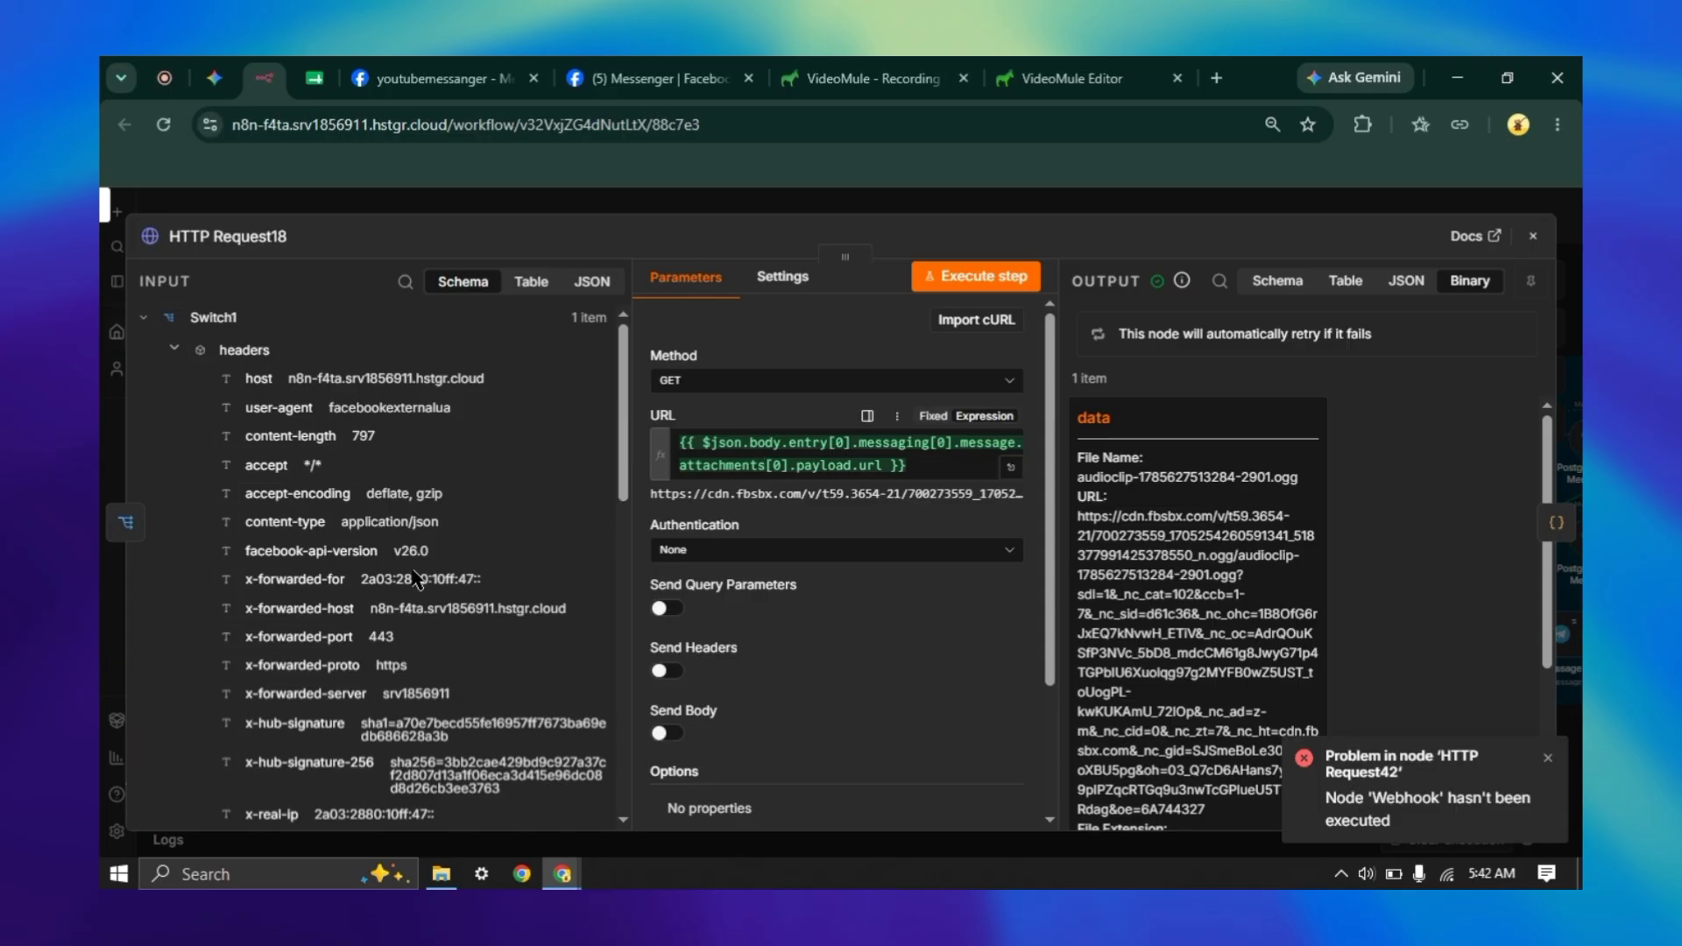
scroll(416, 579, down, 15)
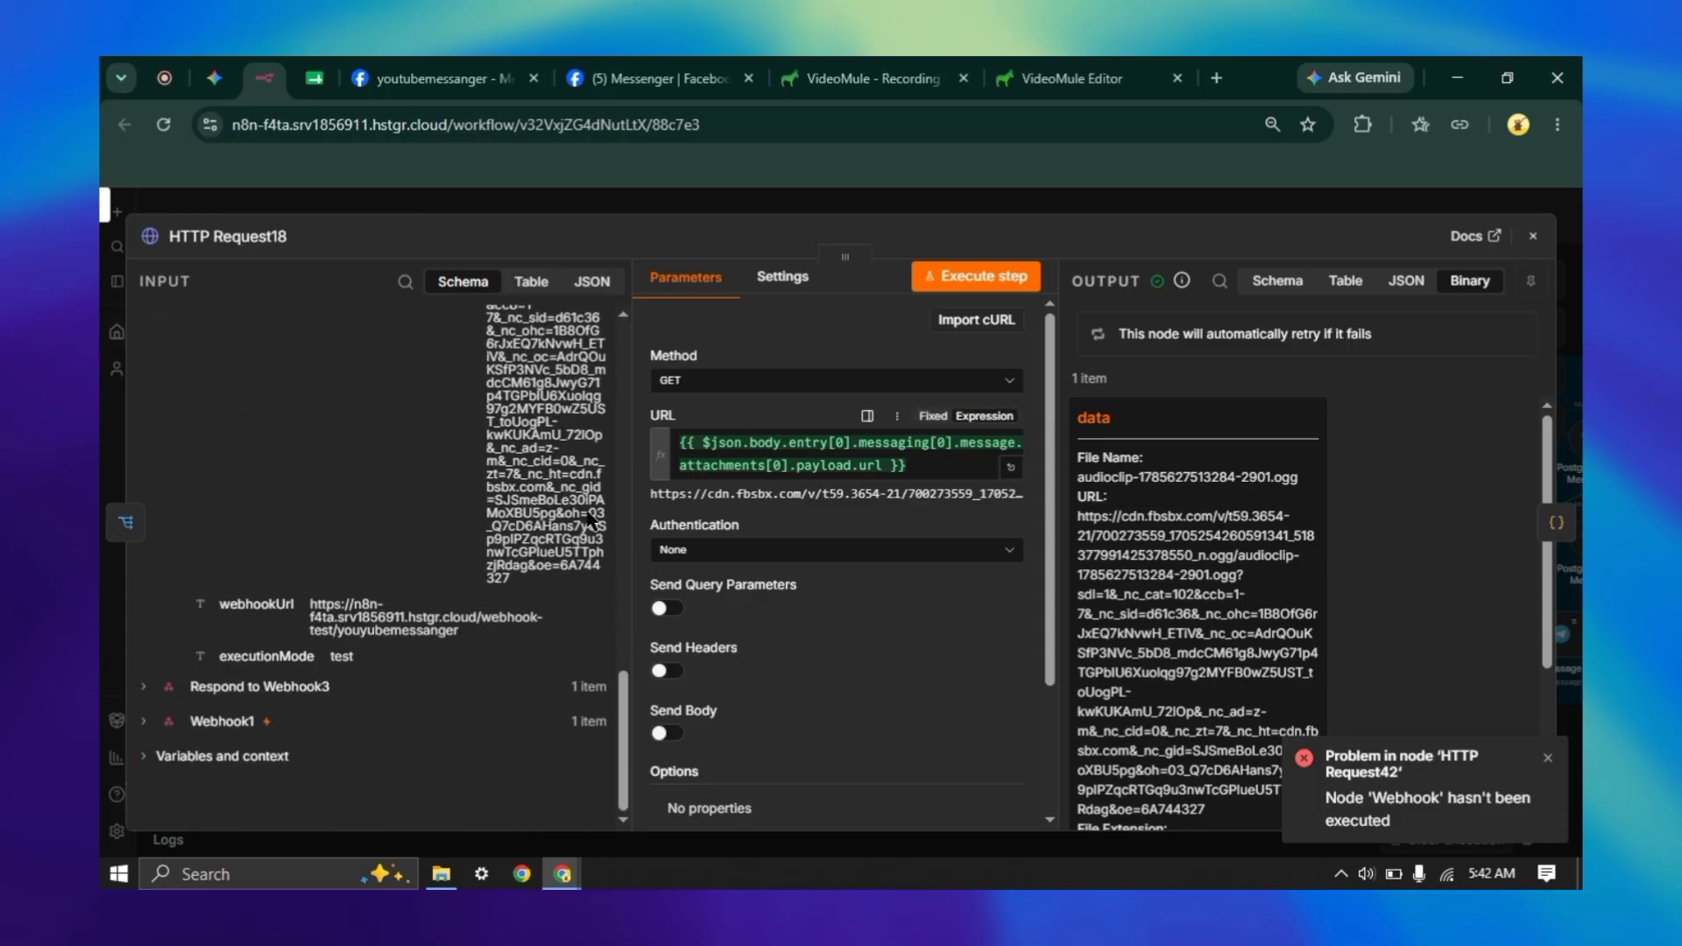
scroll(578, 524, up, 5)
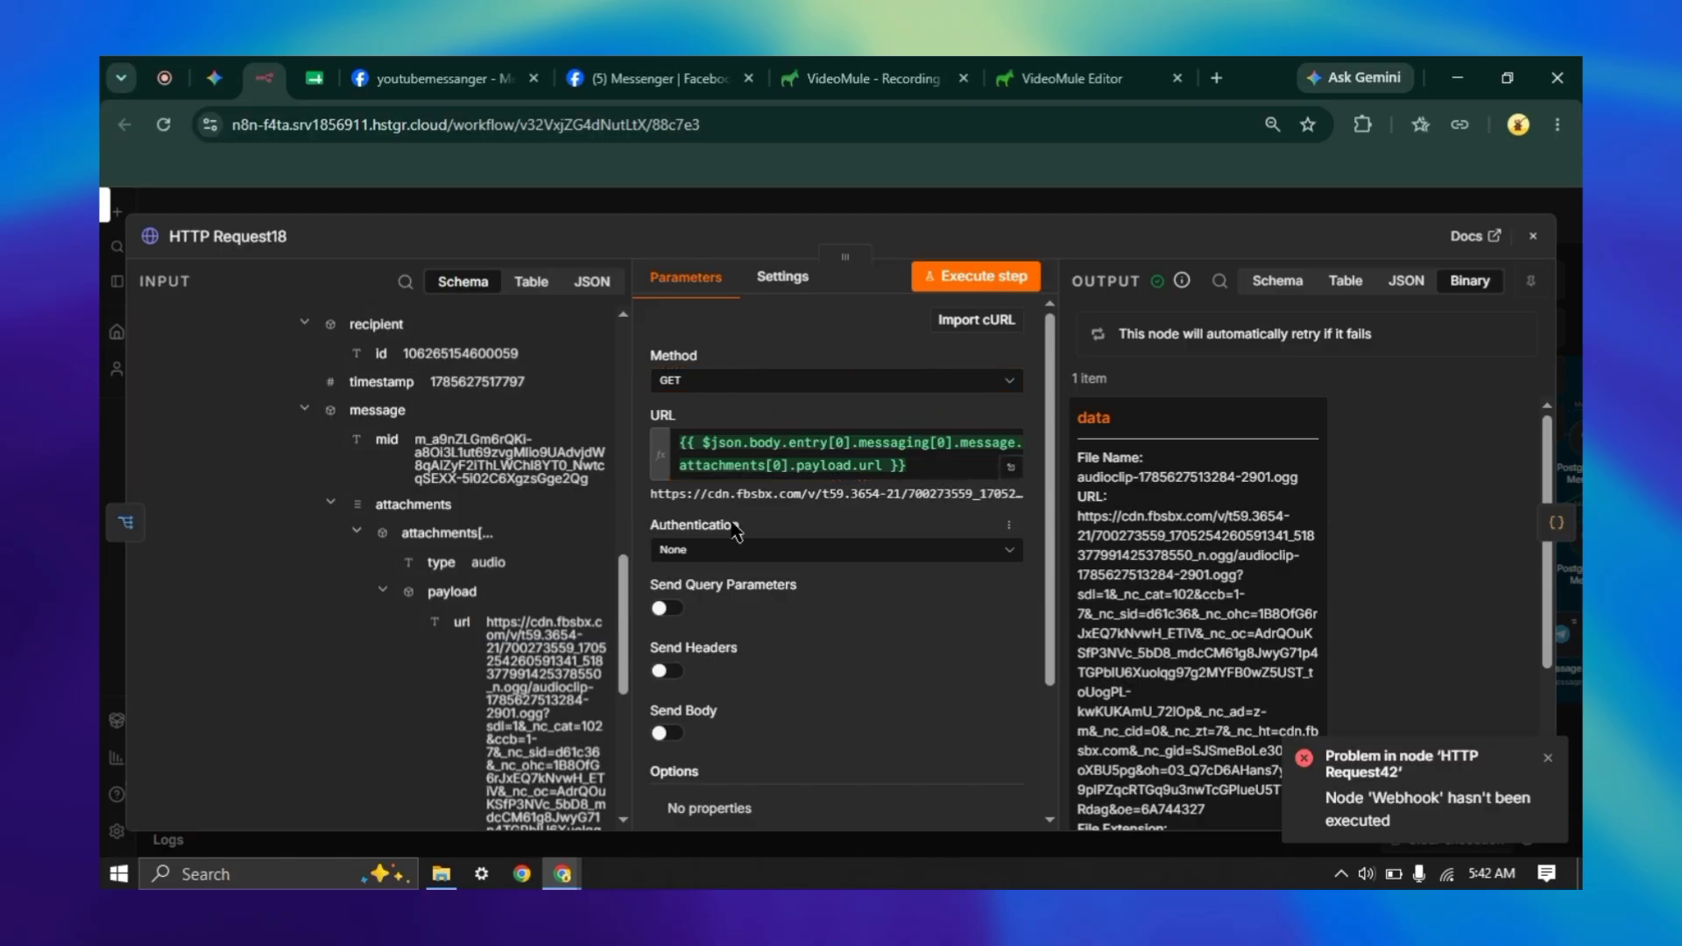
scroll(735, 529, down, 3)
scroll(815, 502, up, 3)
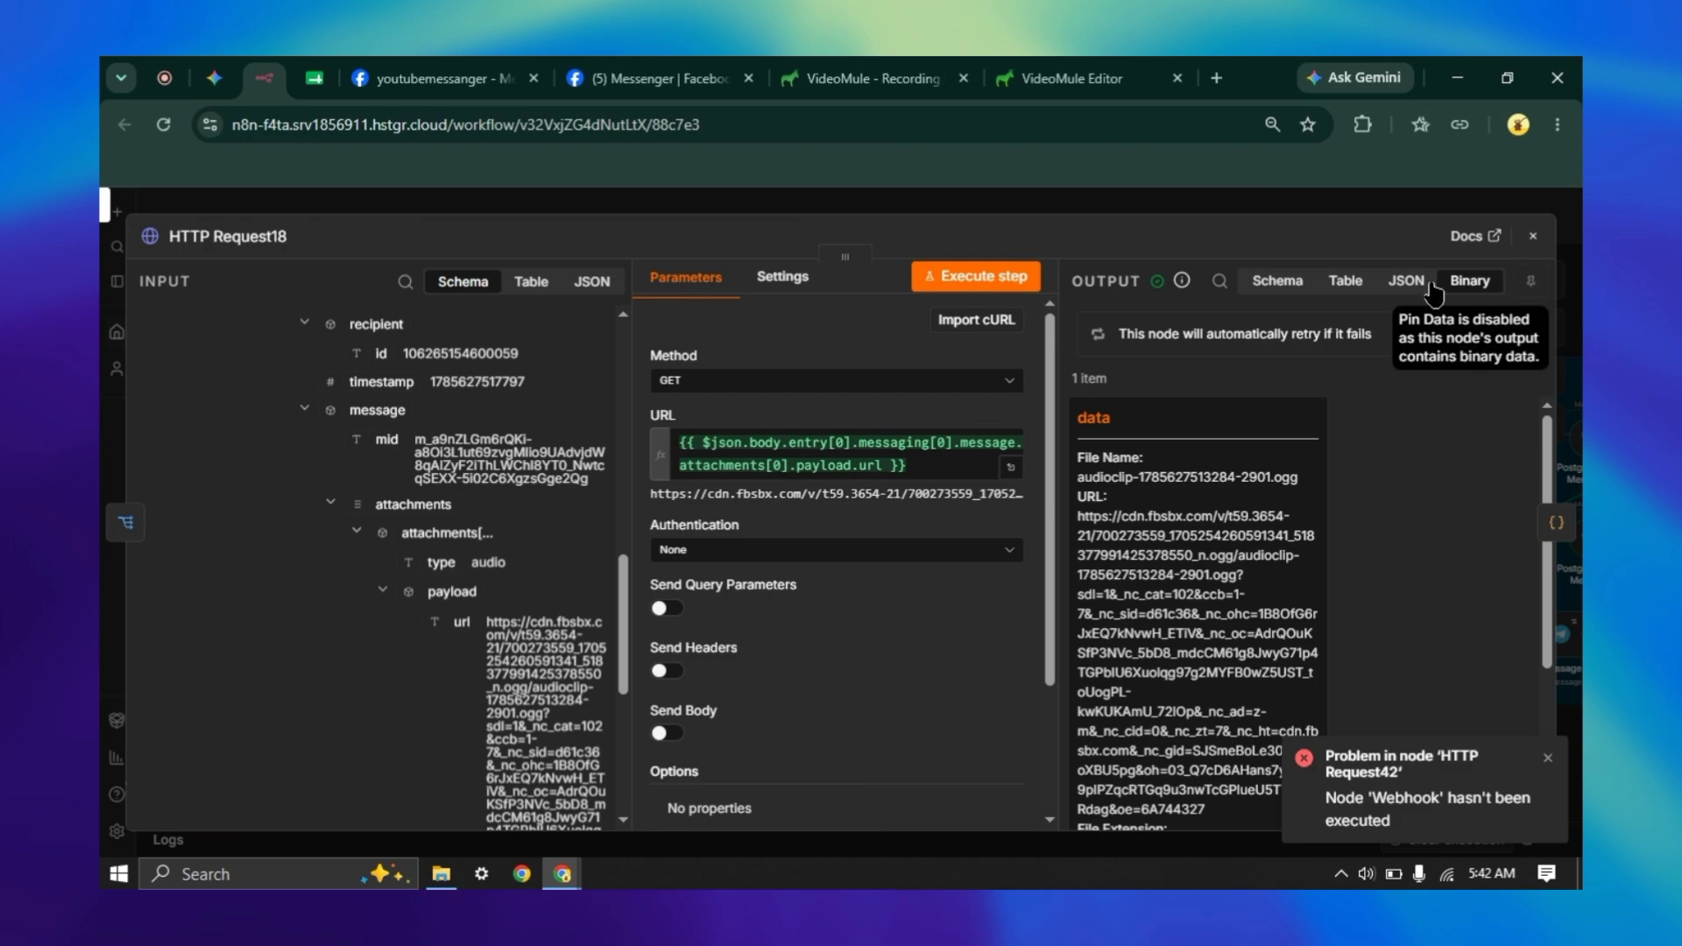
scroll(1225, 534, down, 3)
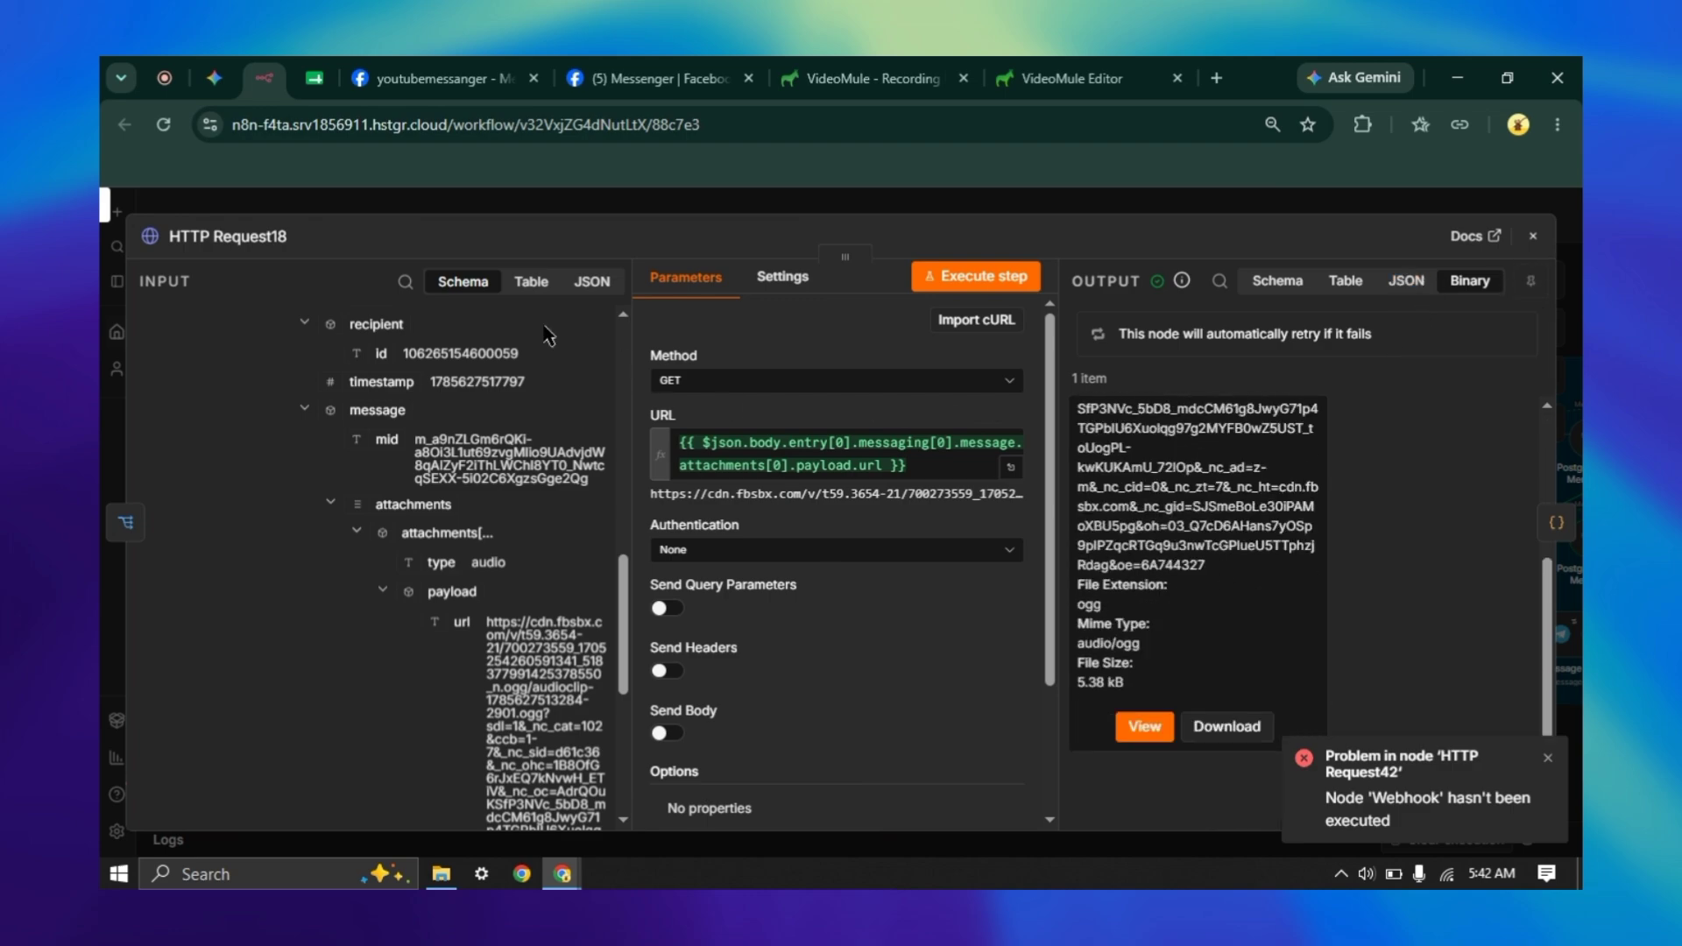
click(402, 211)
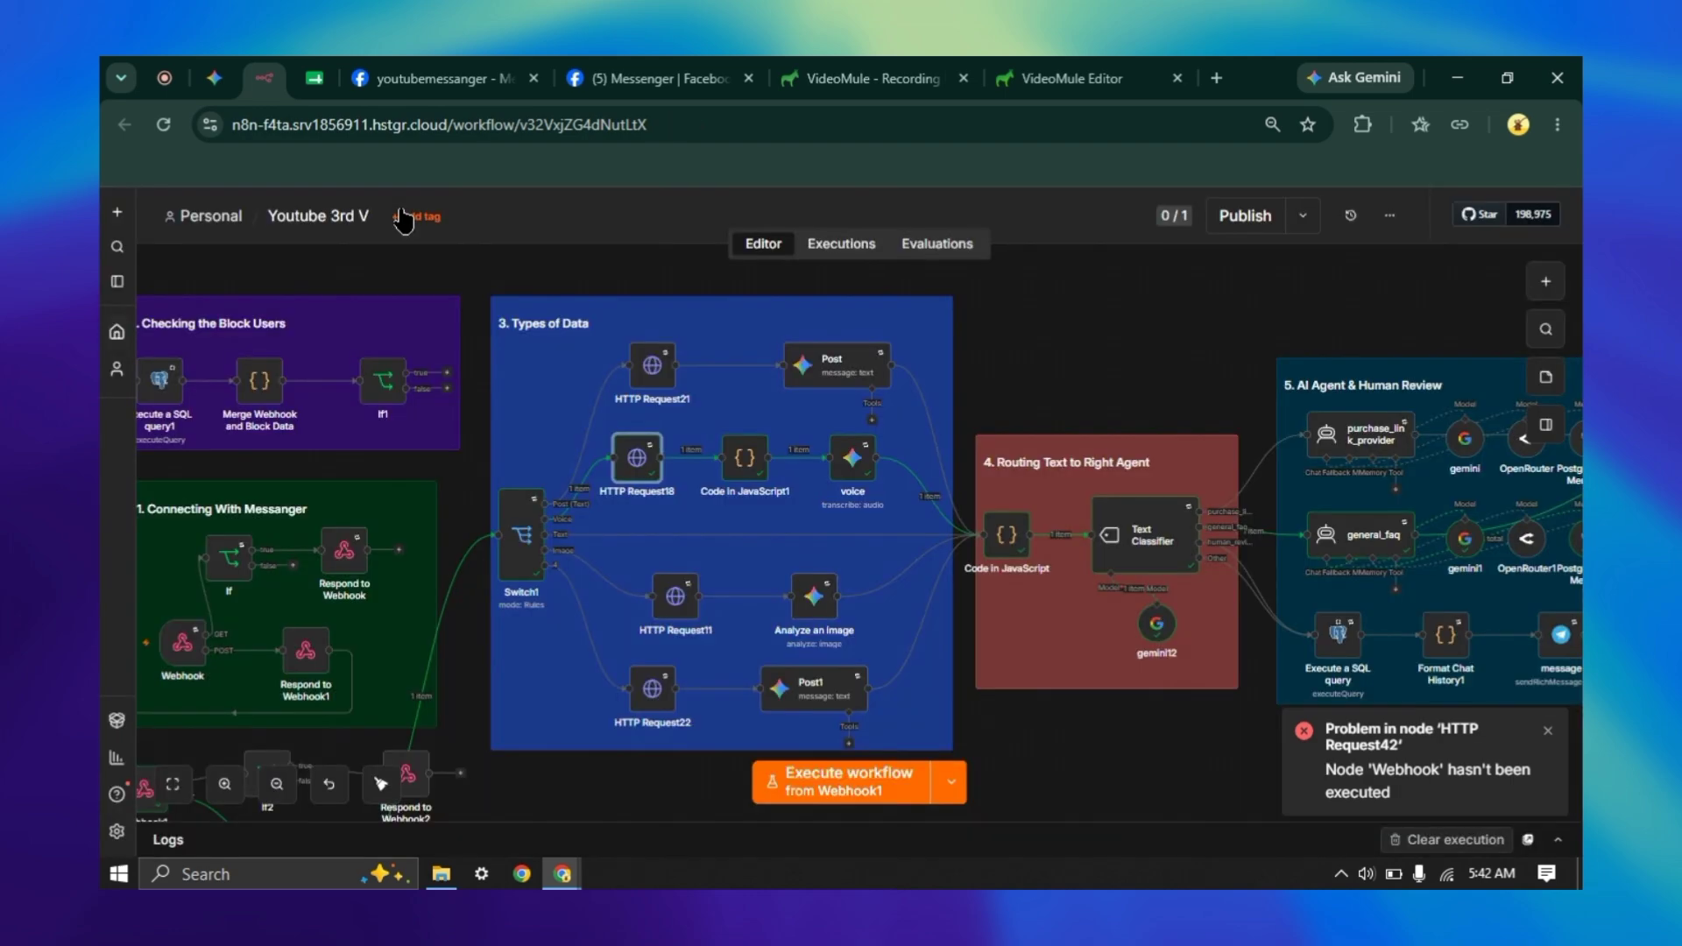
- Play HTTP Request18's 2-second audio/ogg clip (5.38 kB), dismiss the HTTP Request42 error, and close the node
double_click(646, 459)
scroll(1198, 682, down, 3)
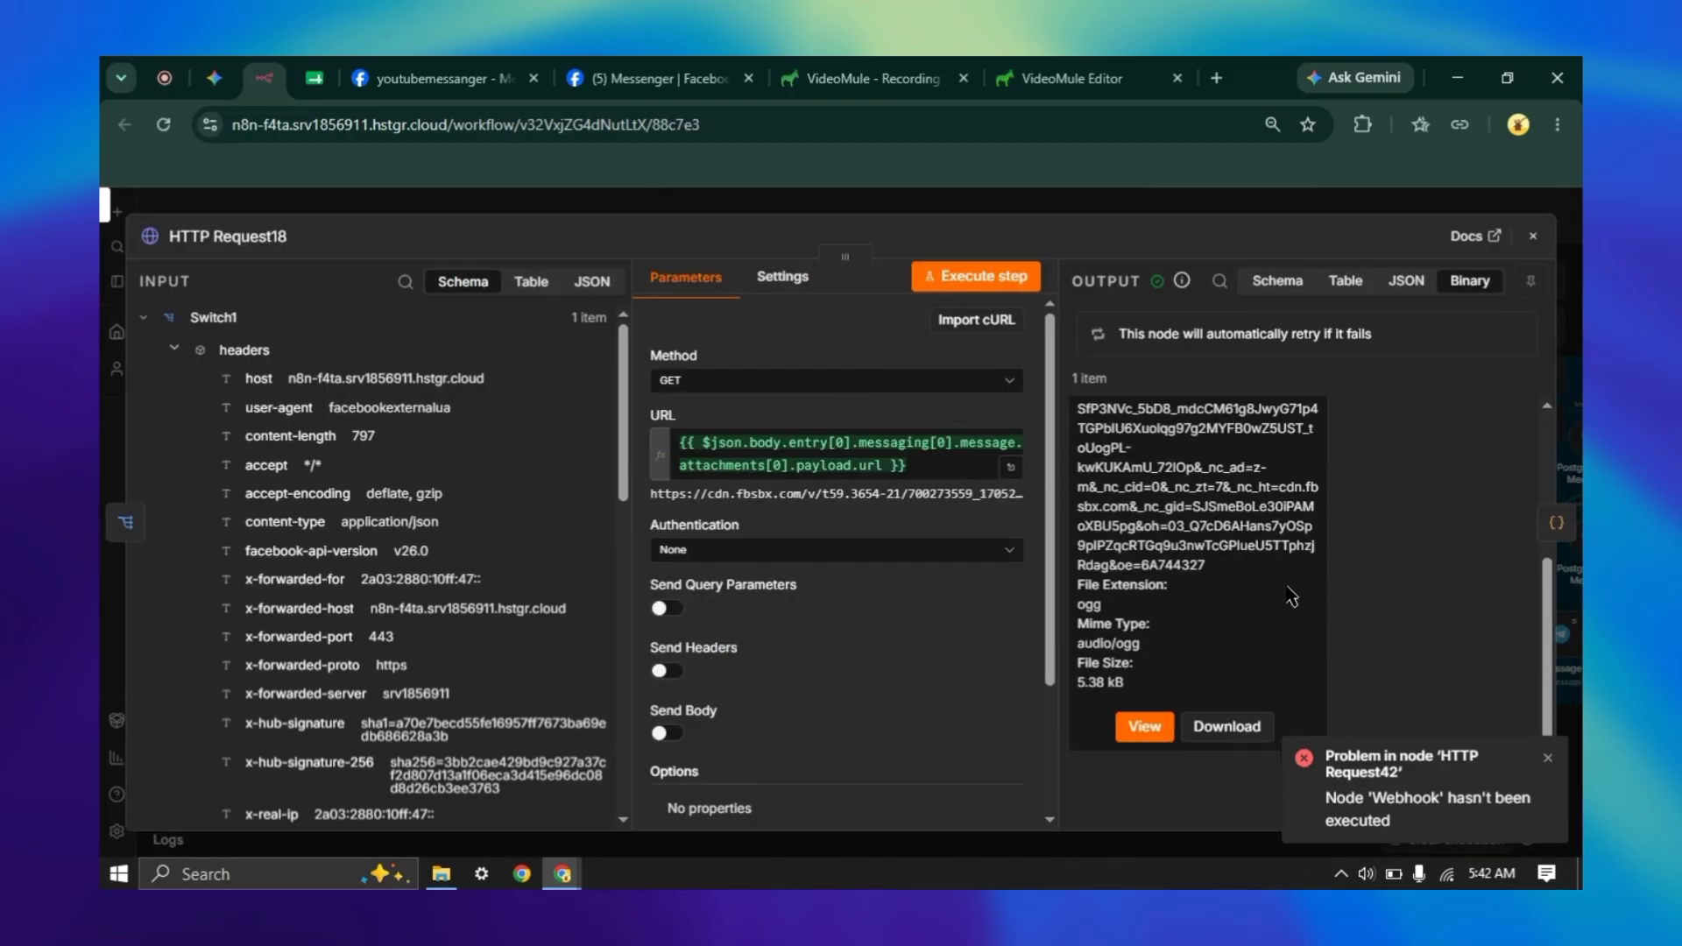
click(1158, 725)
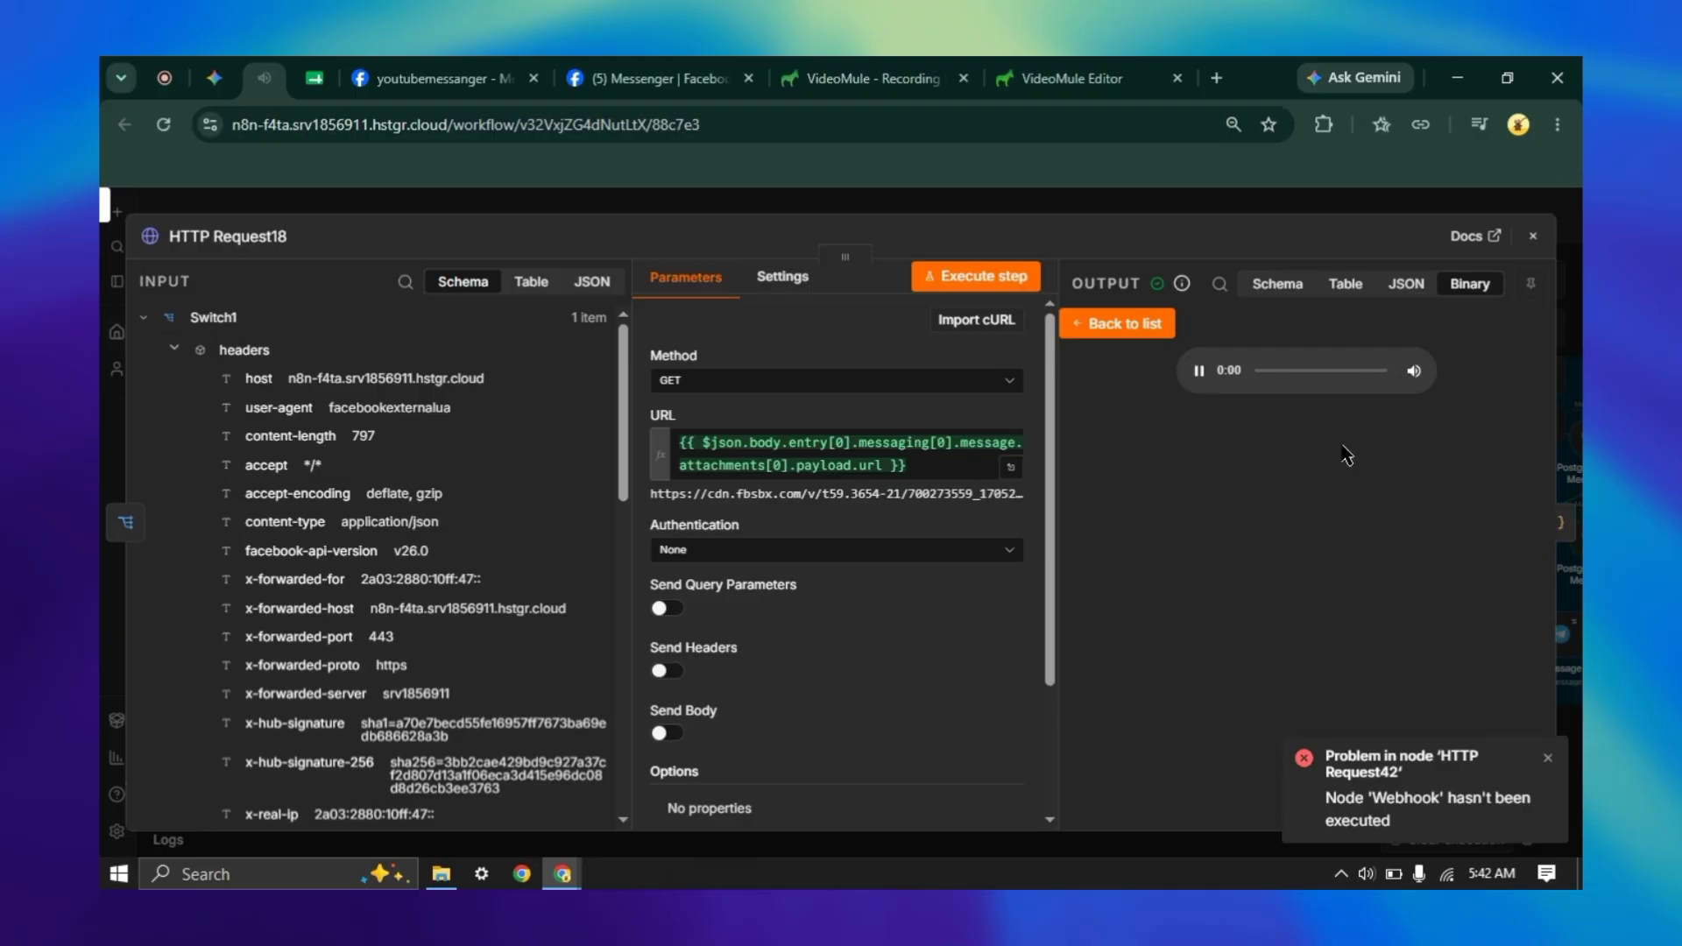
click(1122, 325)
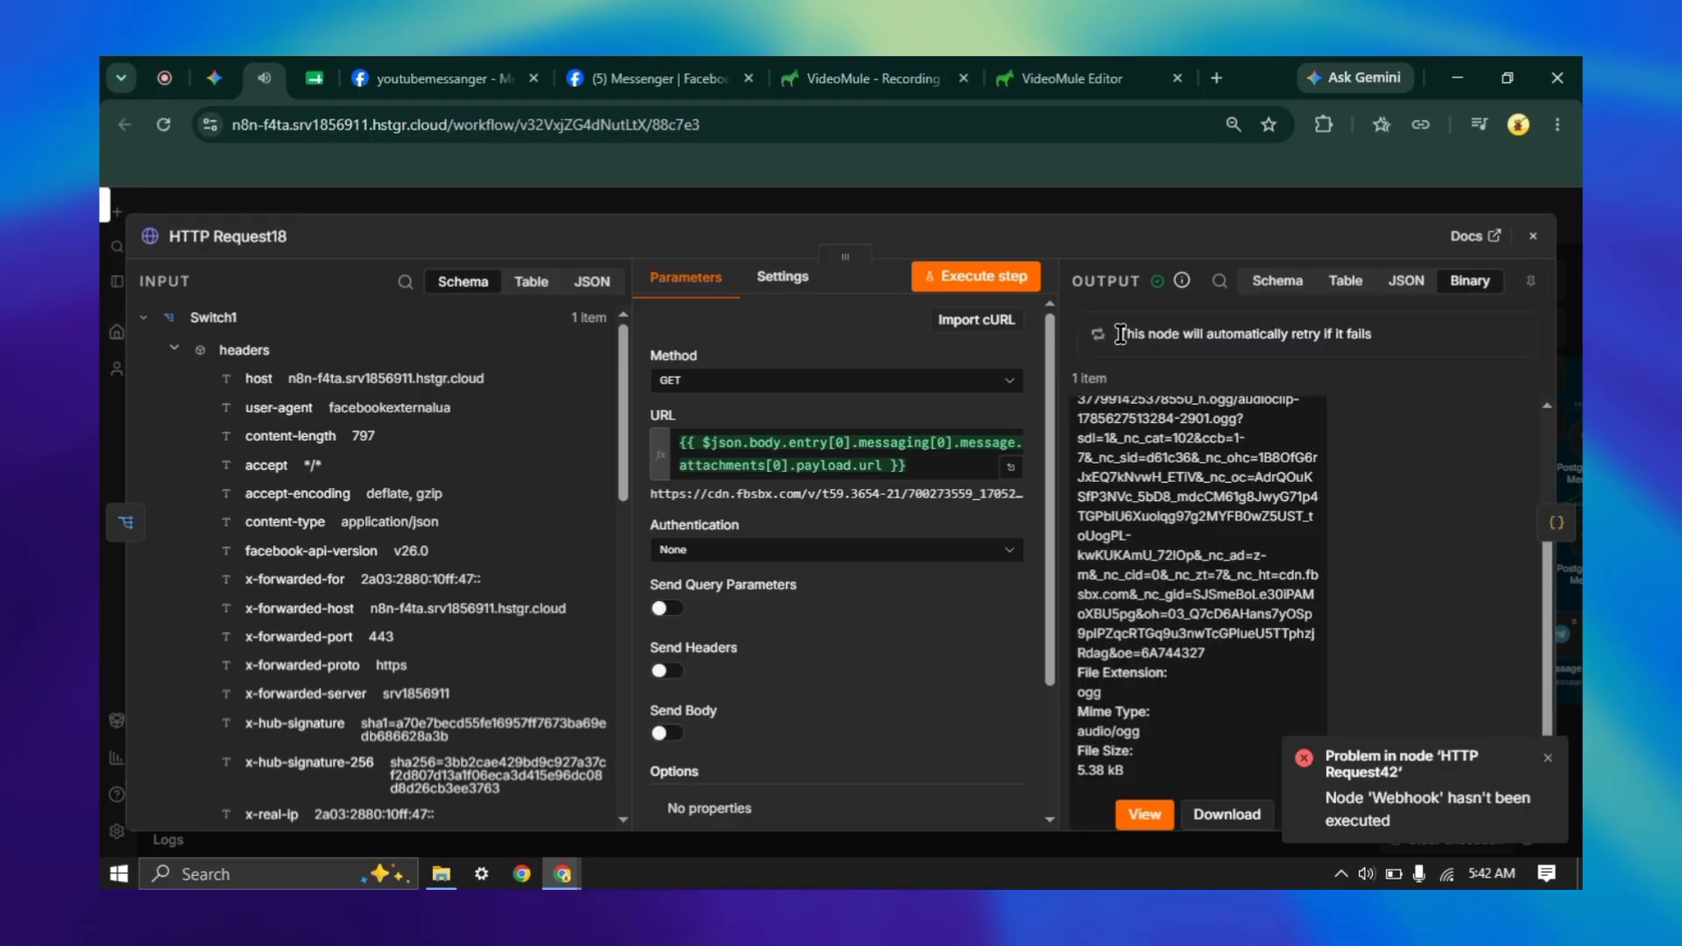
click(1547, 761)
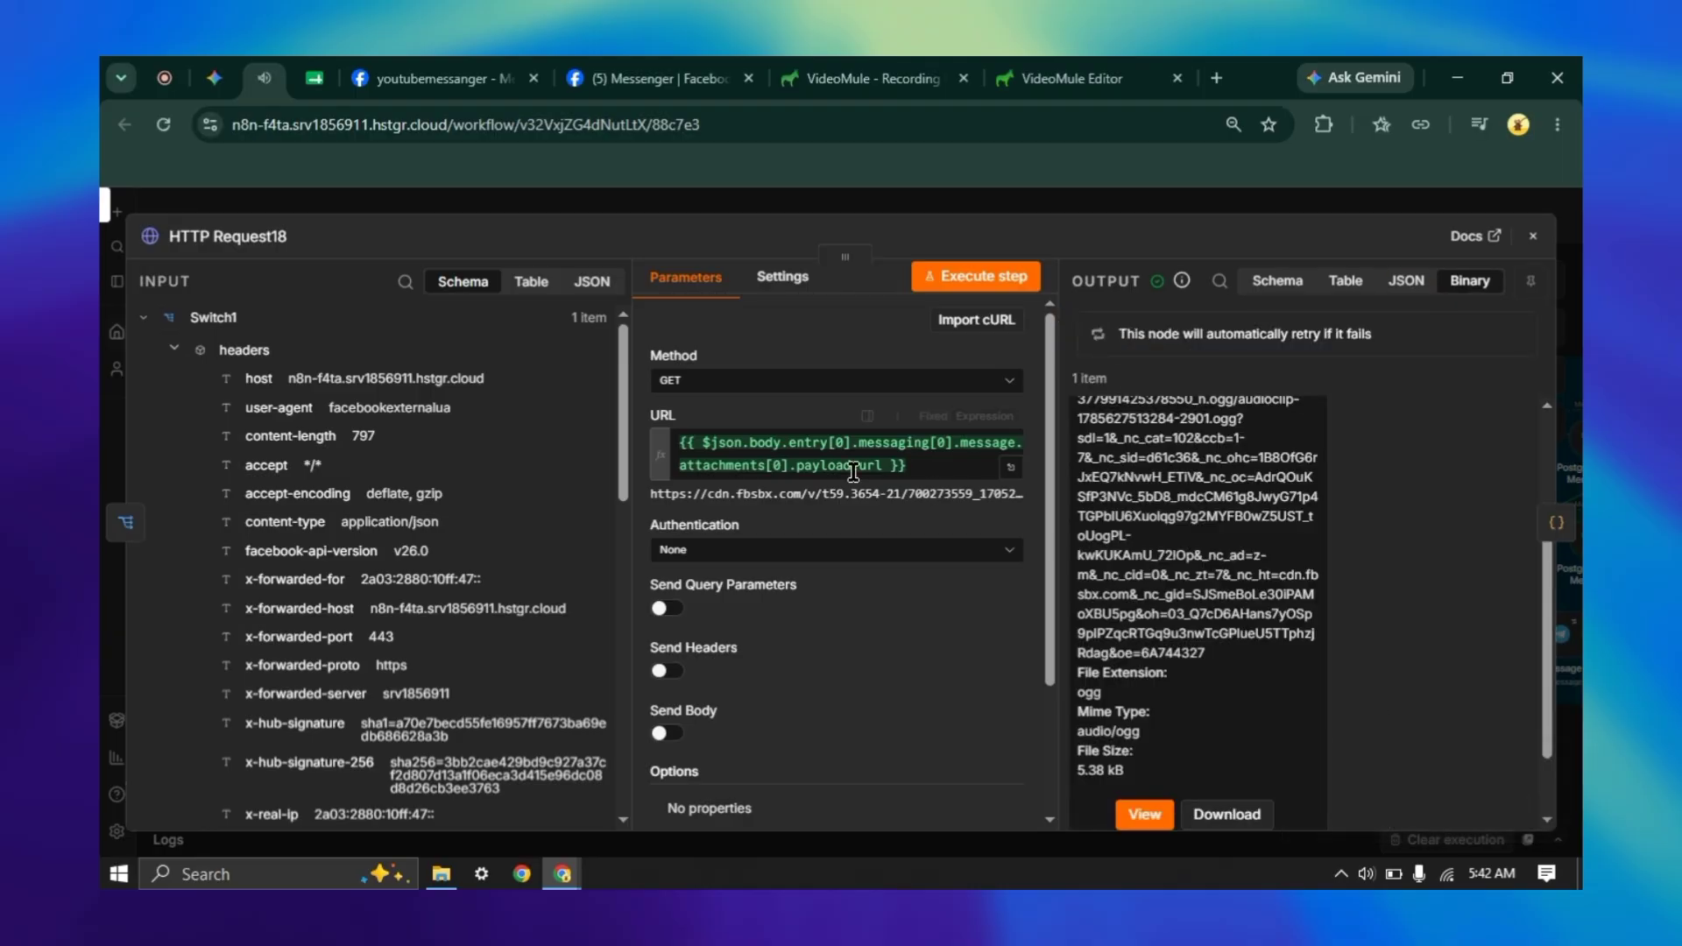
click(734, 210)
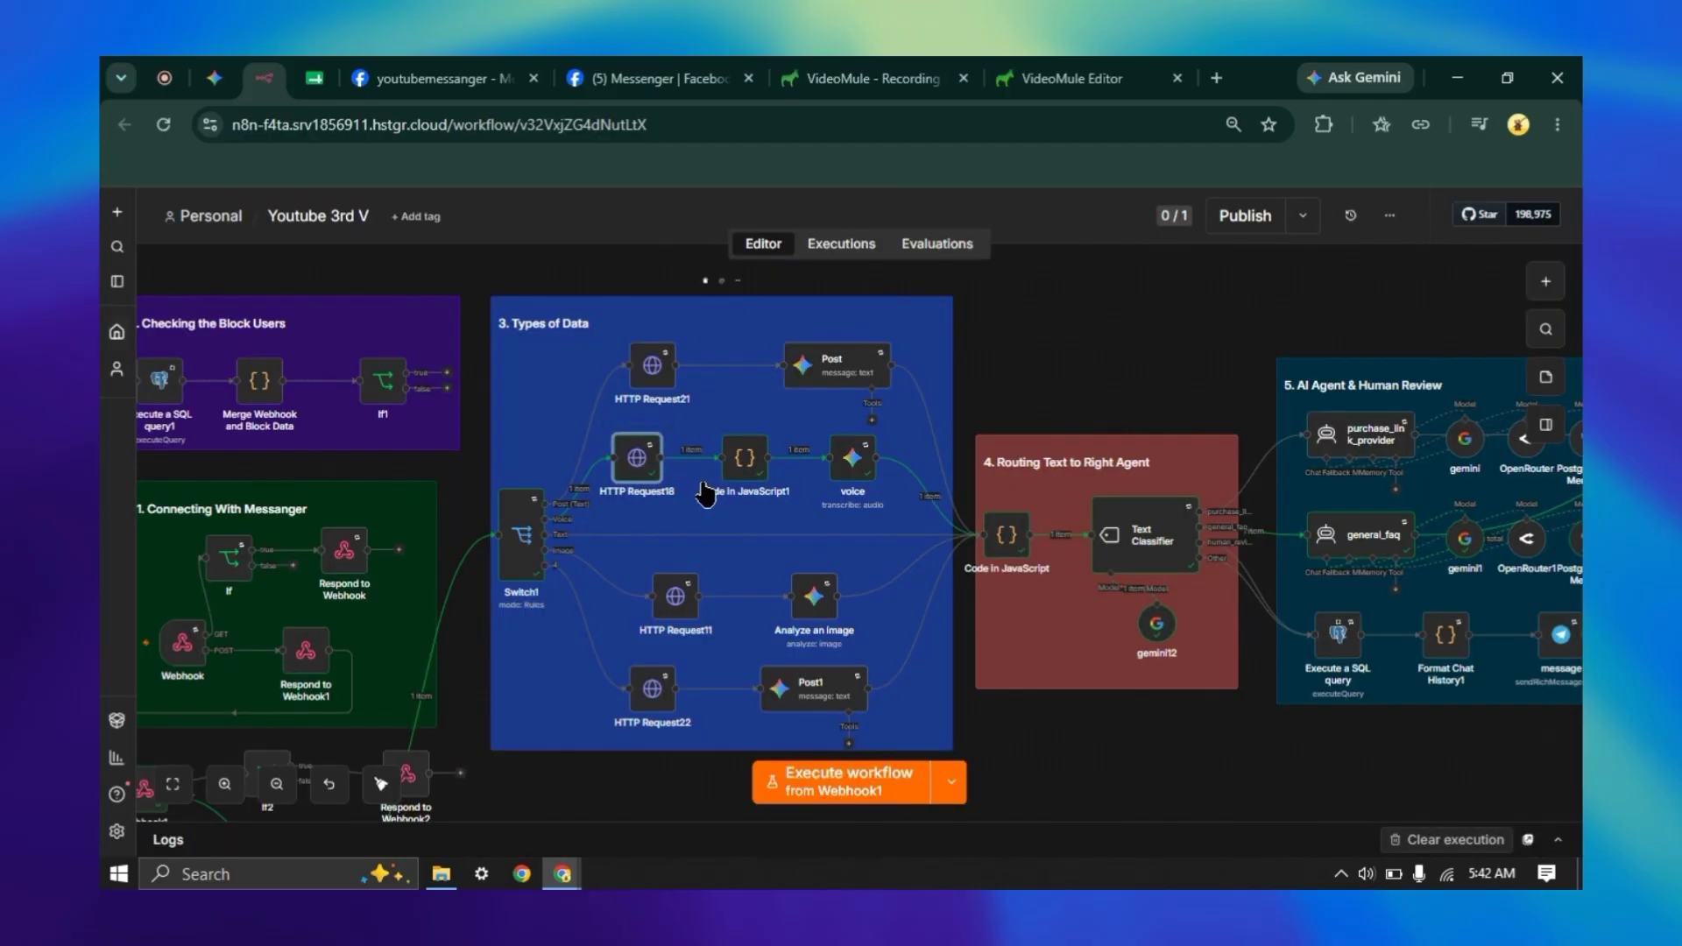
- Open the Gemini voice node and review its Transcribe a Recording parameters with gemini-3.1-flash-lite
mouse_move(741, 471)
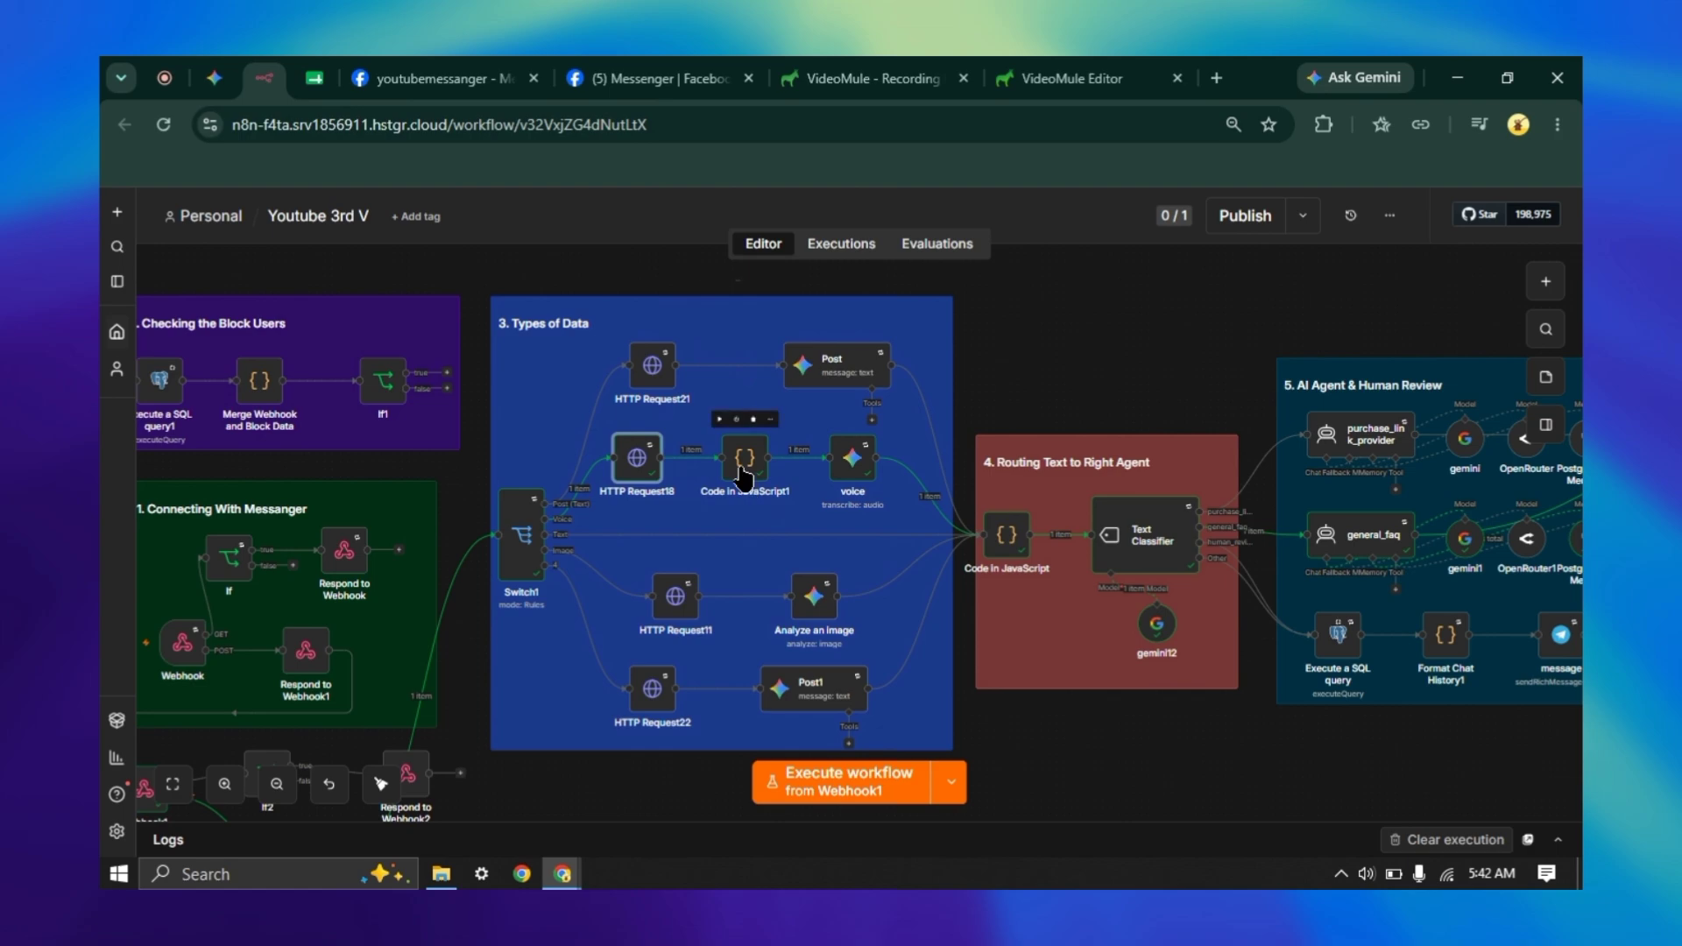
mouse_move(857, 474)
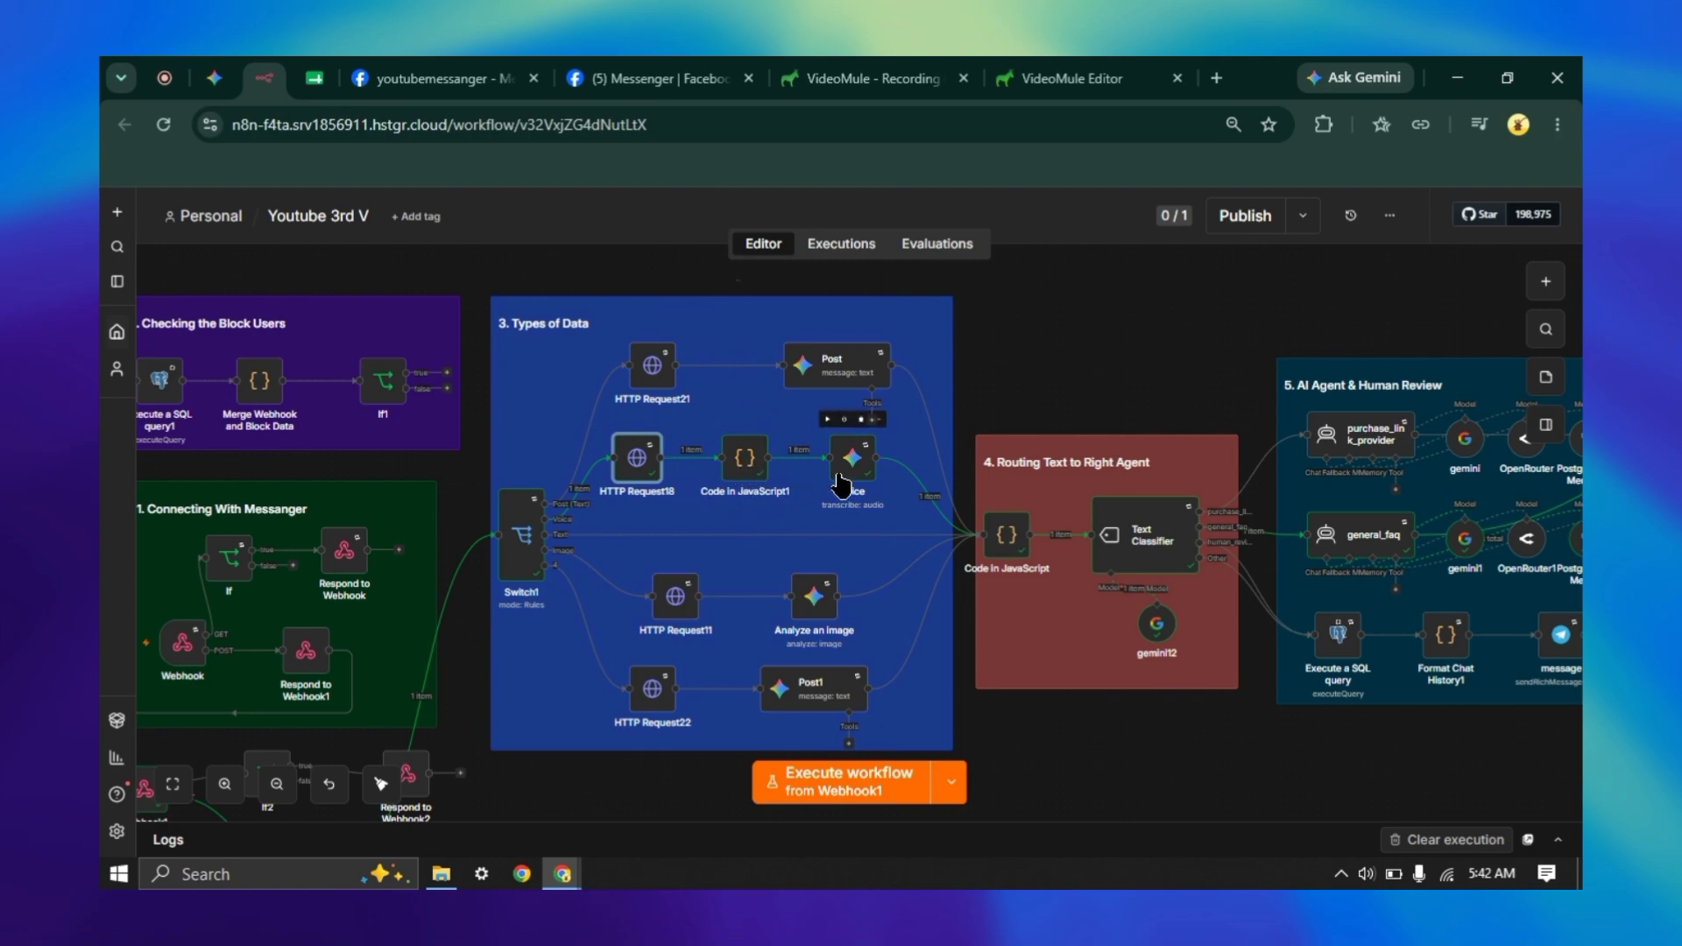
click(863, 473)
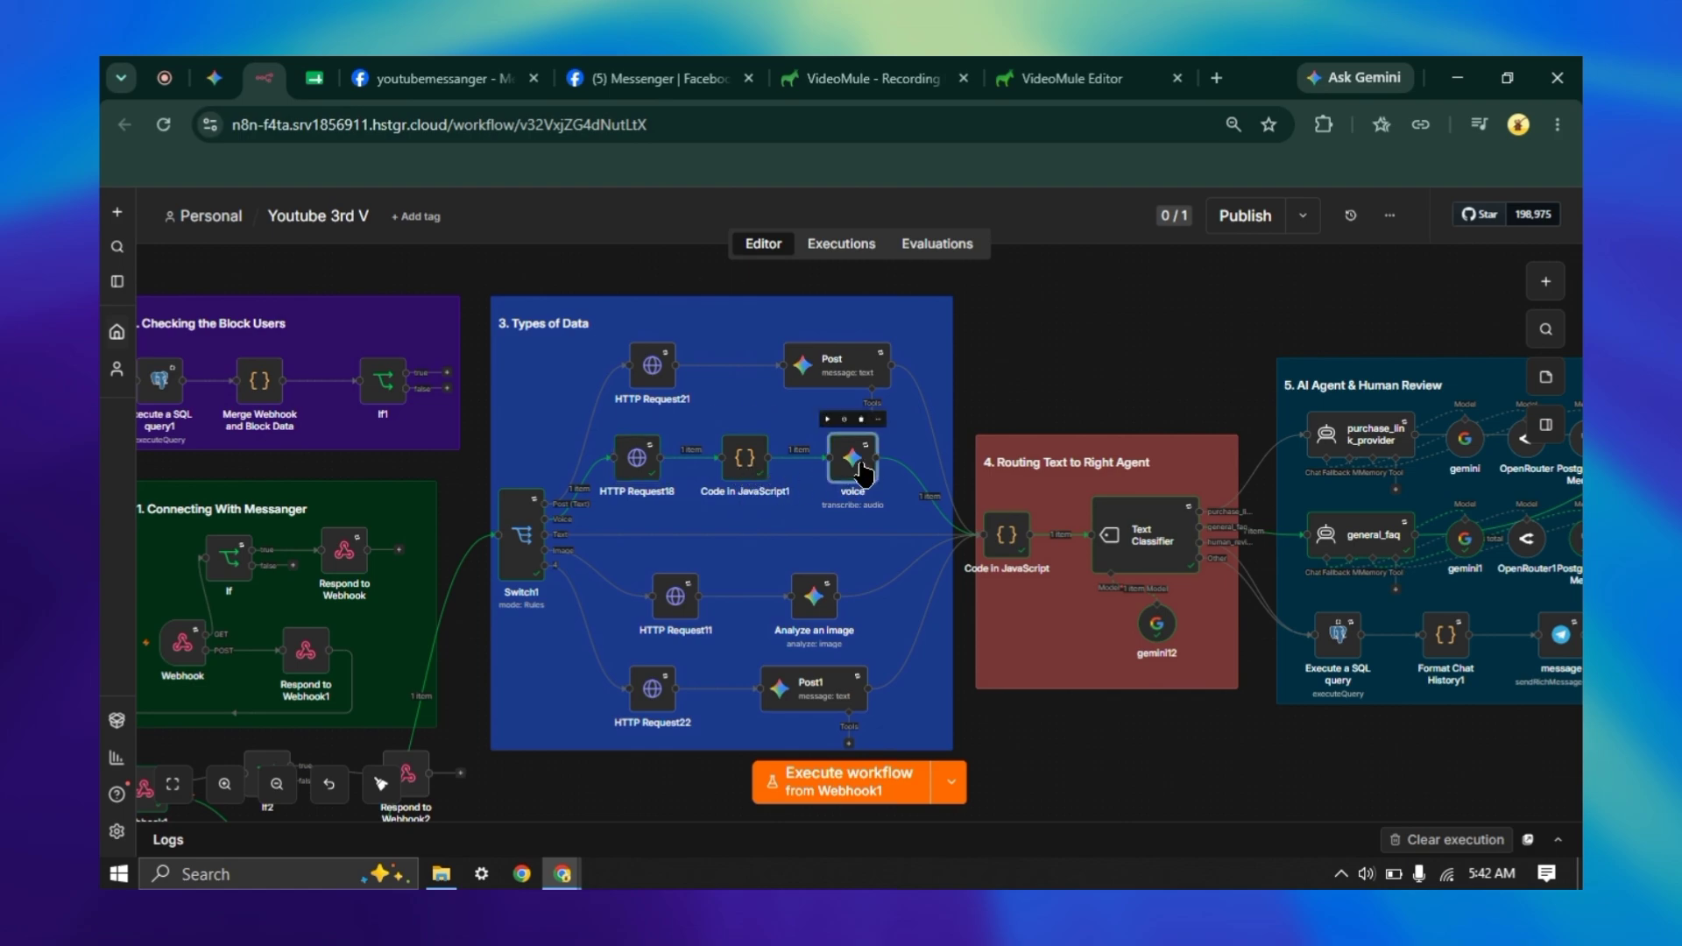
double_click(863, 473)
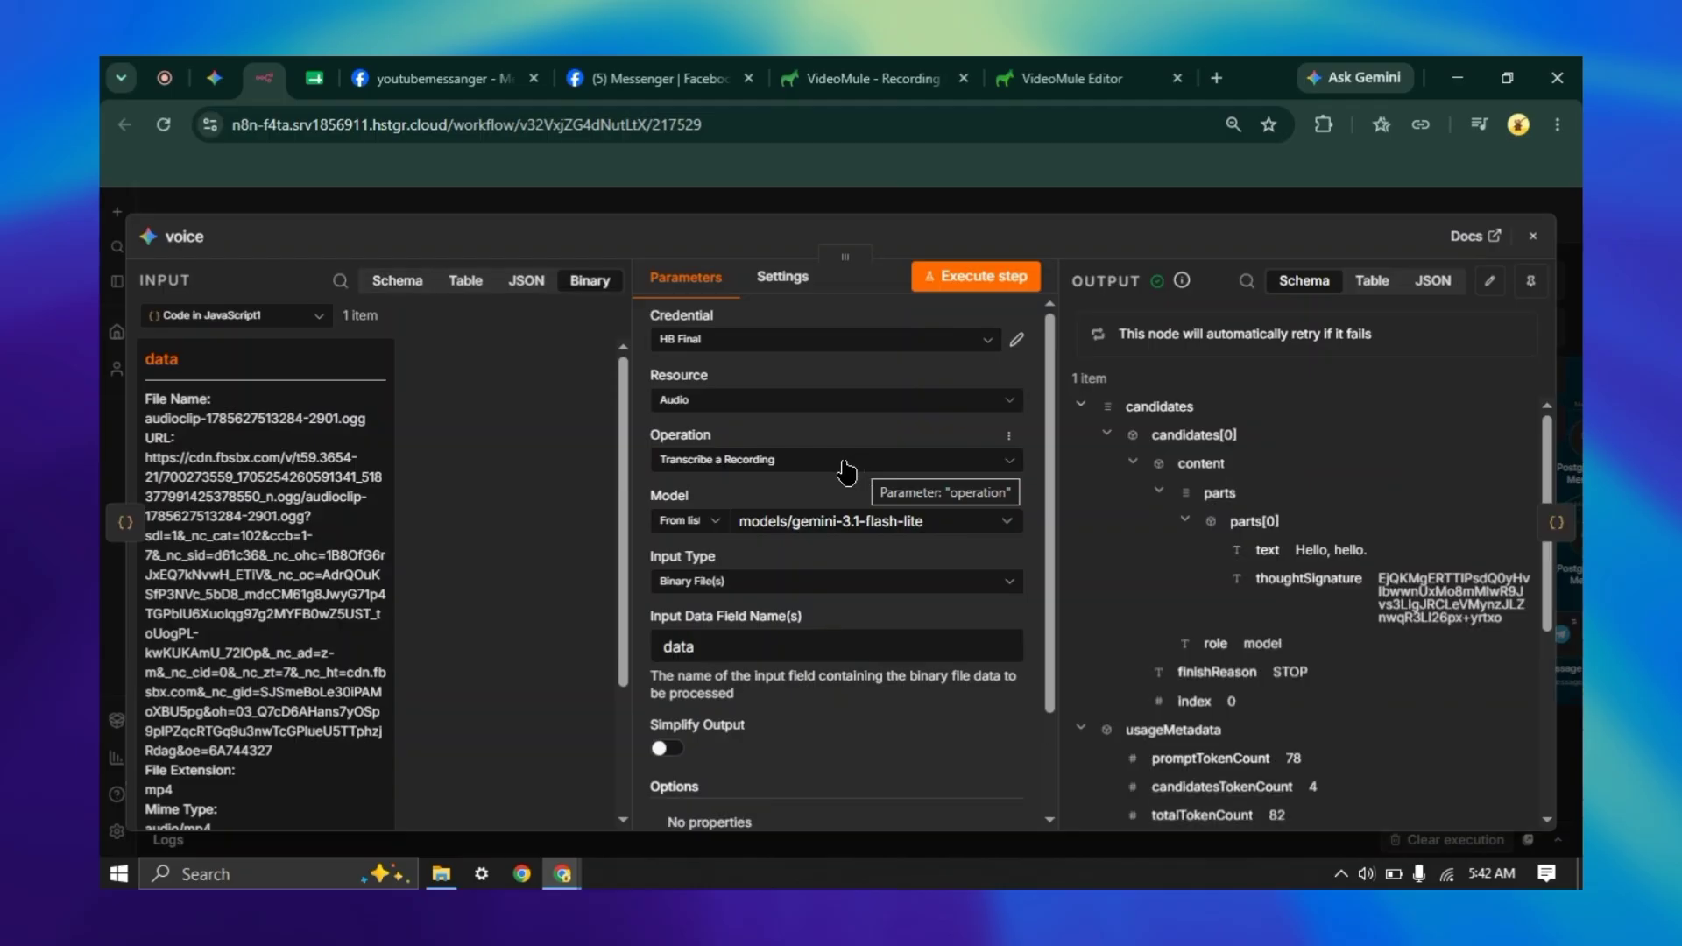
scroll(810, 405, down, 2)
scroll(234, 460, down, 3)
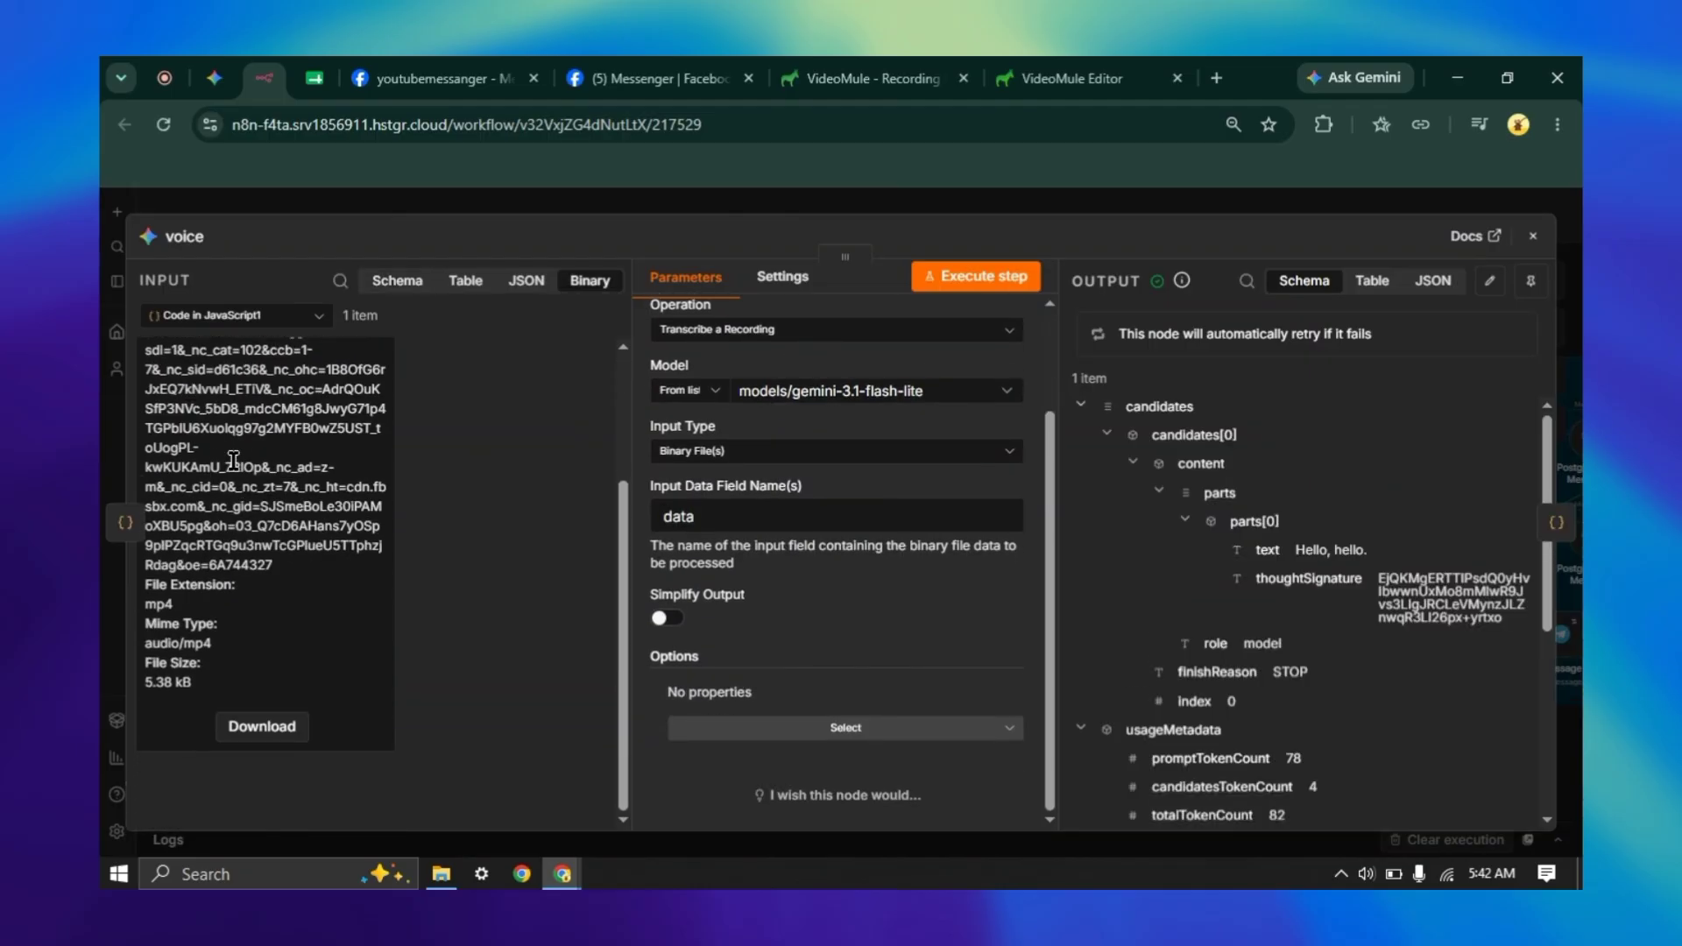
scroll(744, 613, up, 3)
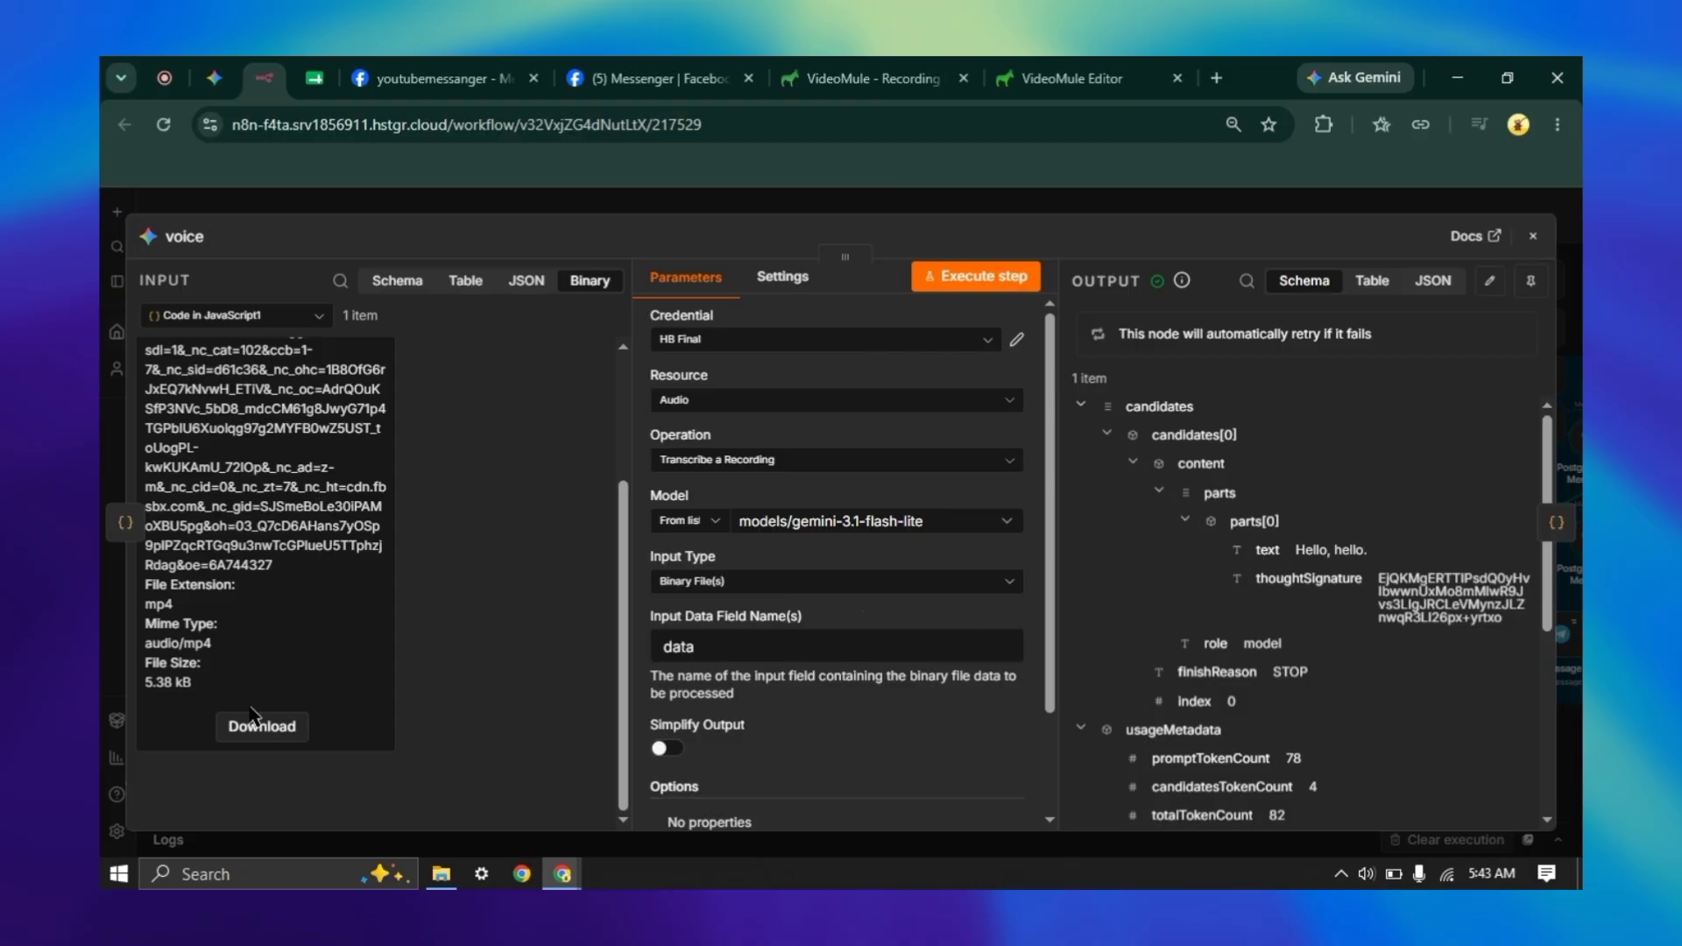
scroll(252, 593, up, 1)
scroll(252, 594, up, 4)
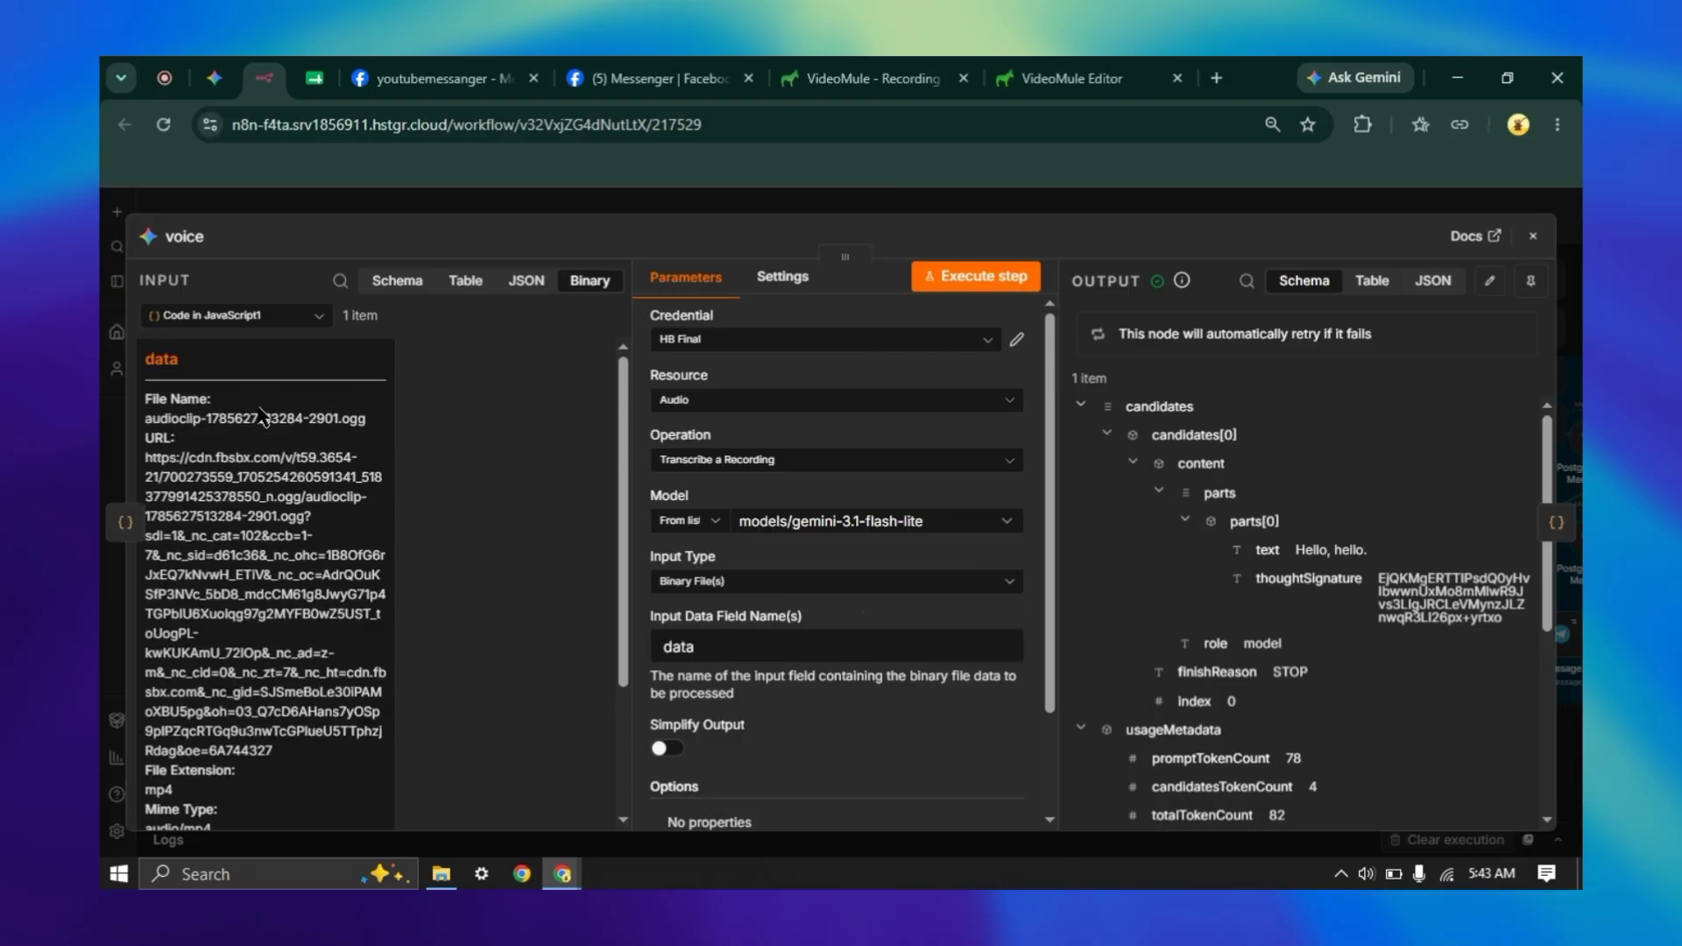
- Highlight the binary field name 'data' and list the voice node's available Gemini credentials
double_click(172, 353)
scroll(1434, 547, down, 3)
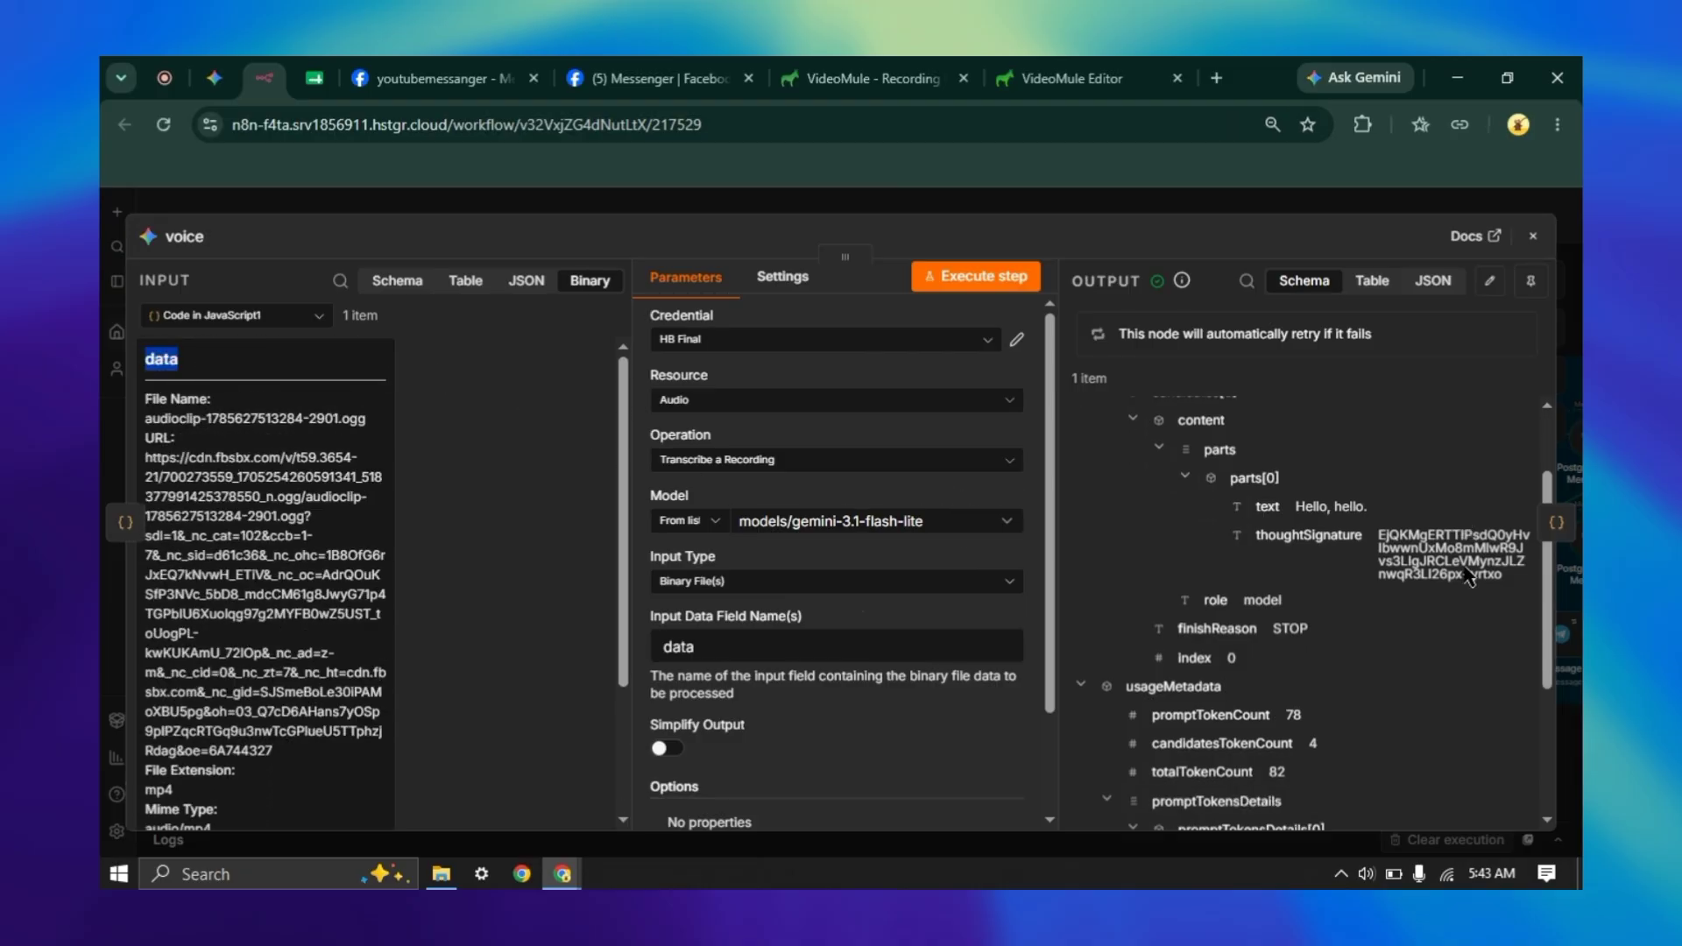
scroll(1434, 547, up, 3)
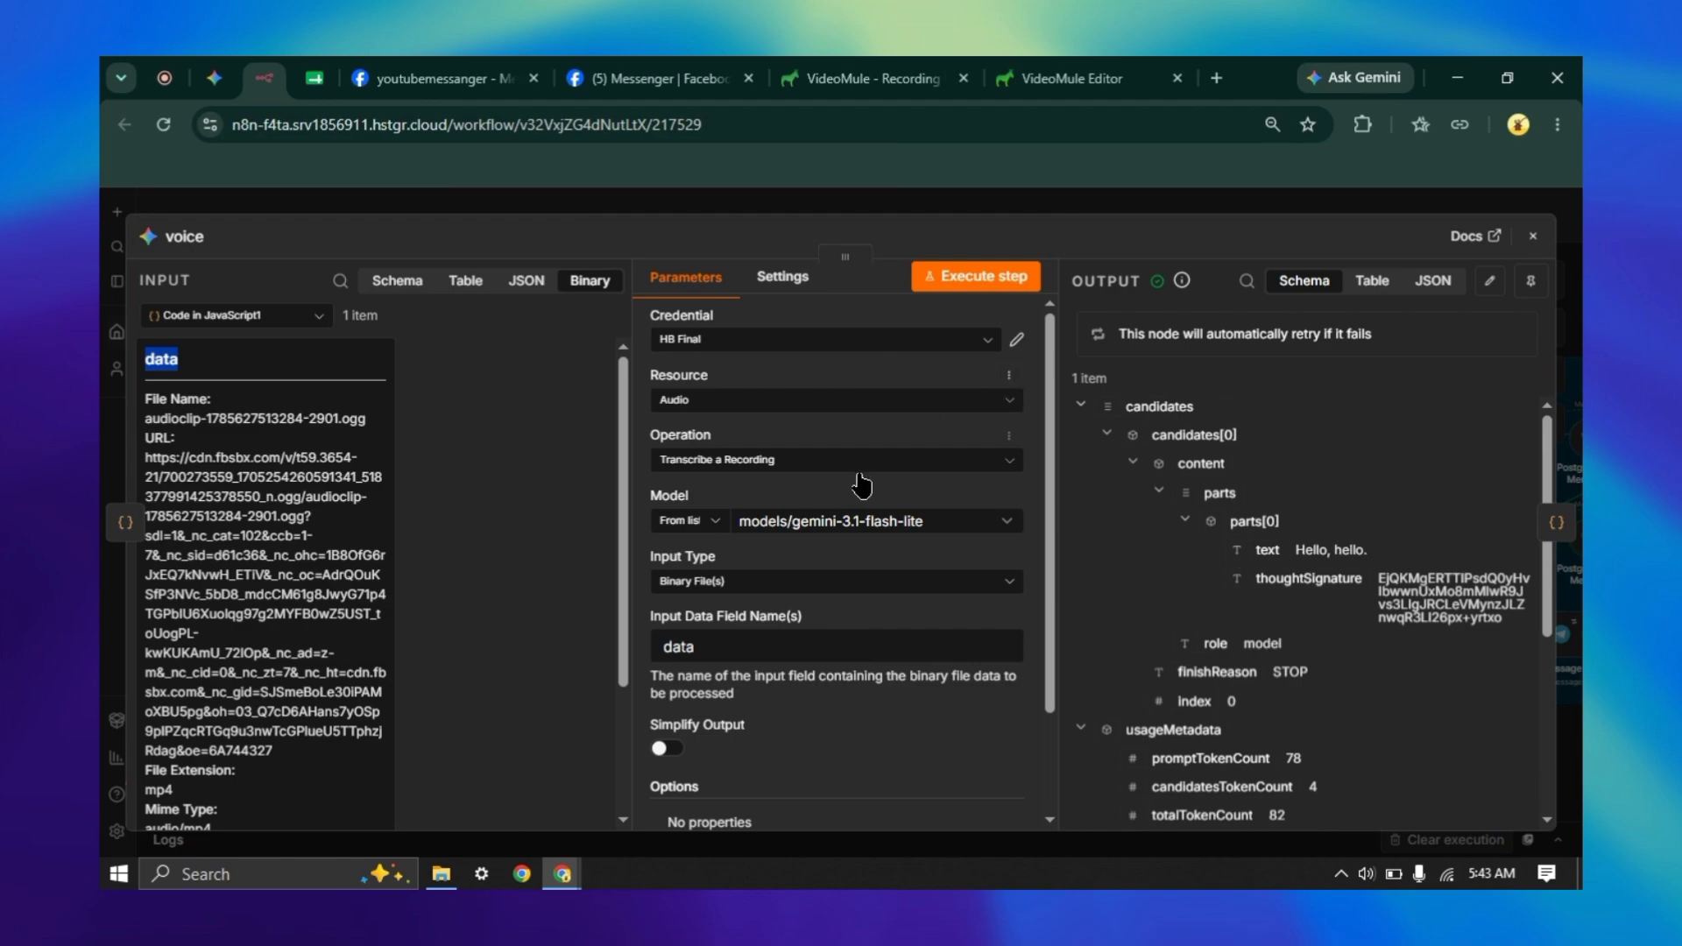
scroll(804, 563, down, 3)
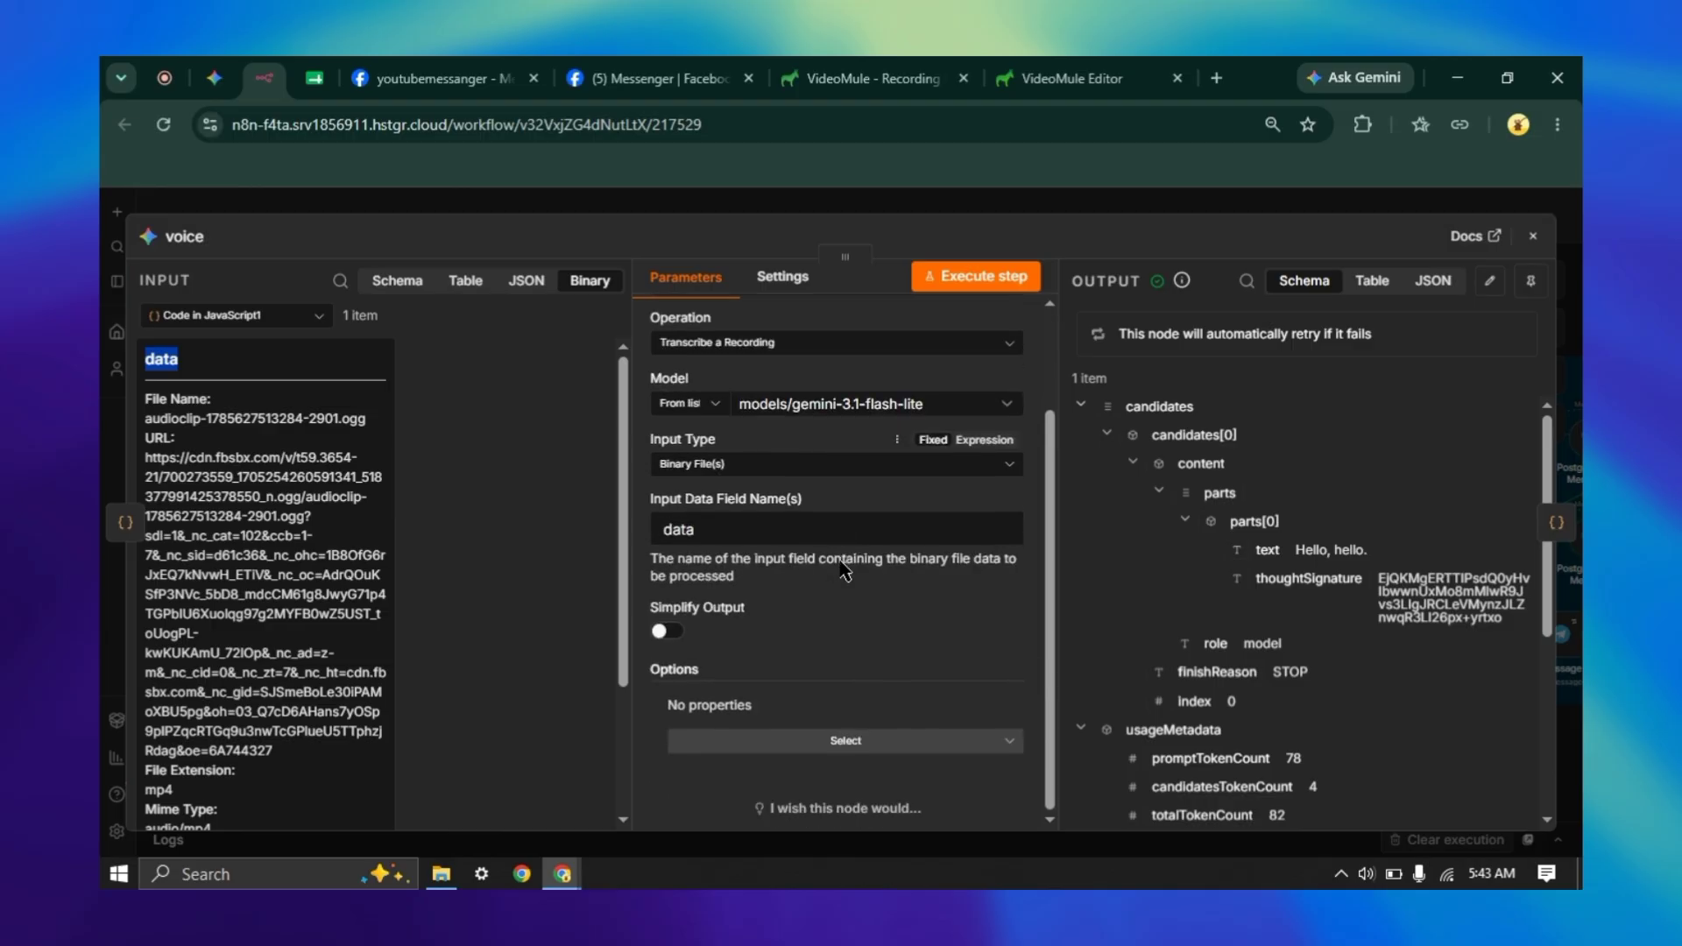
scroll(802, 526, up, 3)
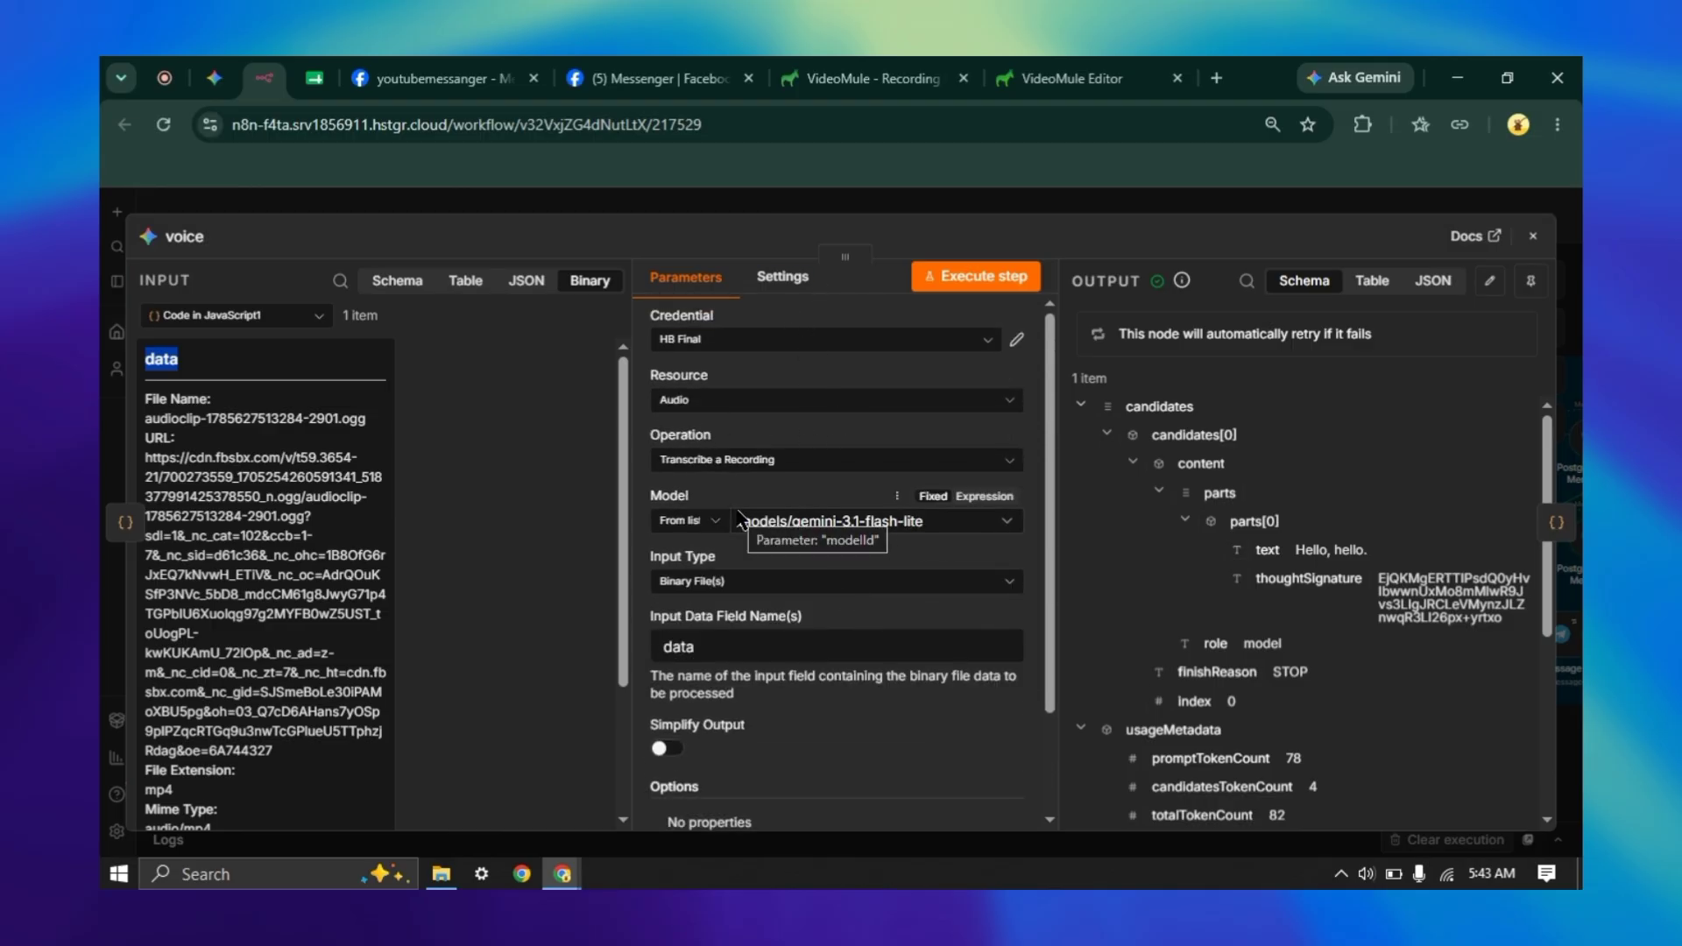
click(697, 342)
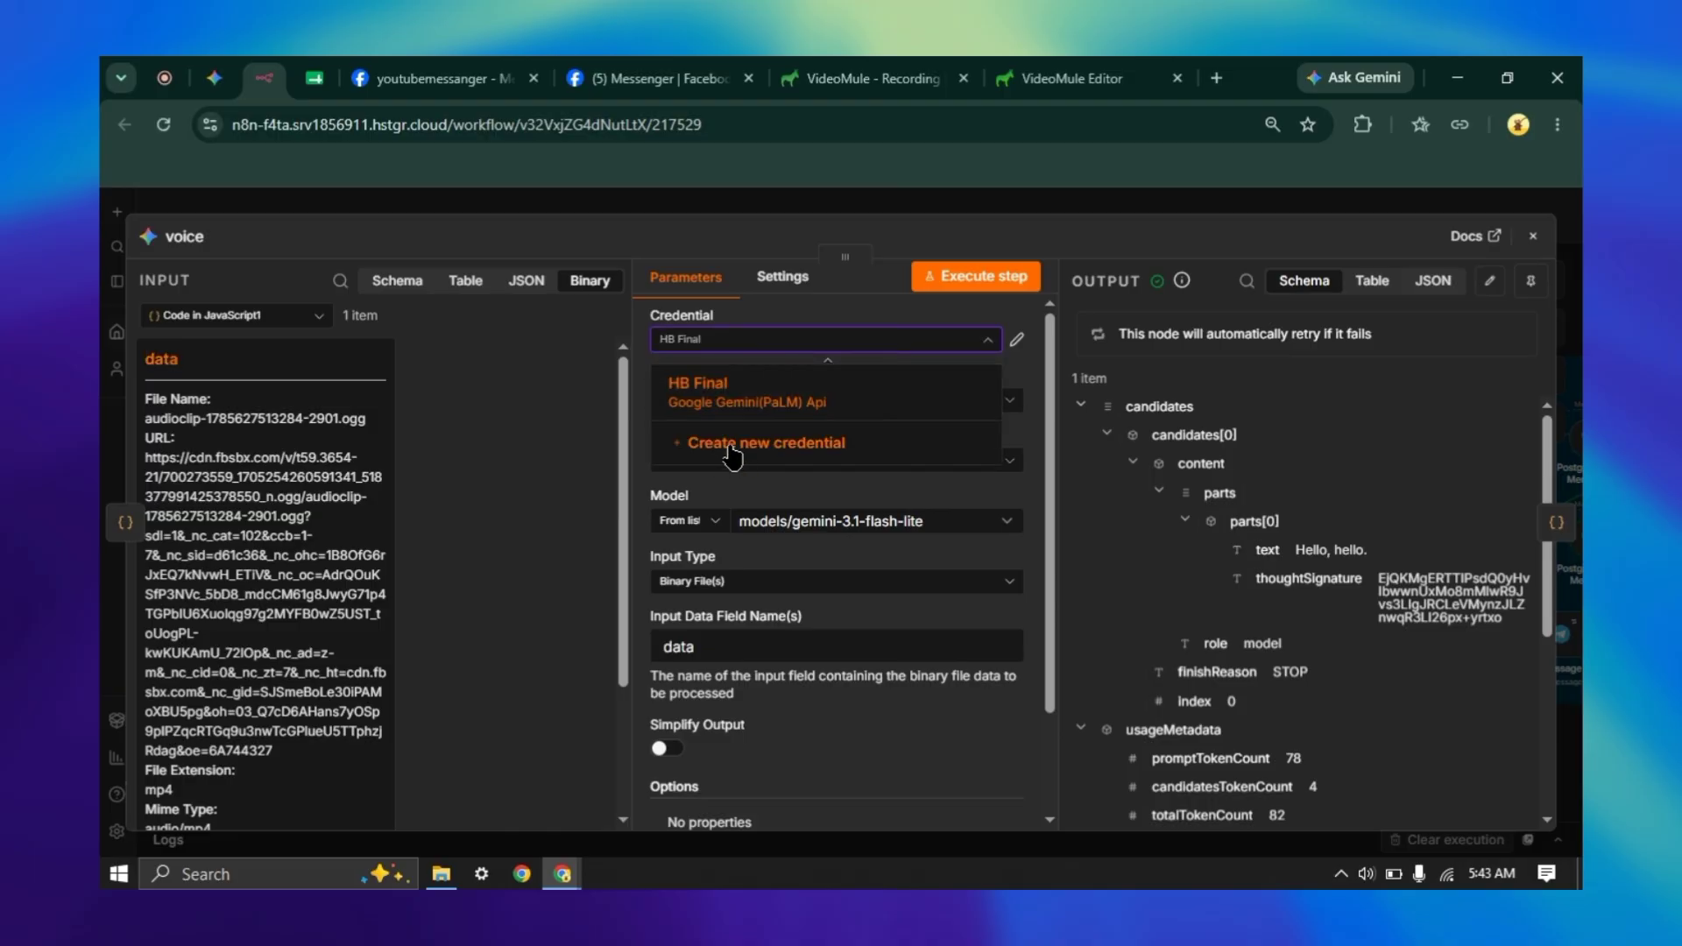
- Start a new Google Gemini (PaLM) API credential with the API Key field focused, and open a new Chrome tab
click(732, 454)
click(657, 578)
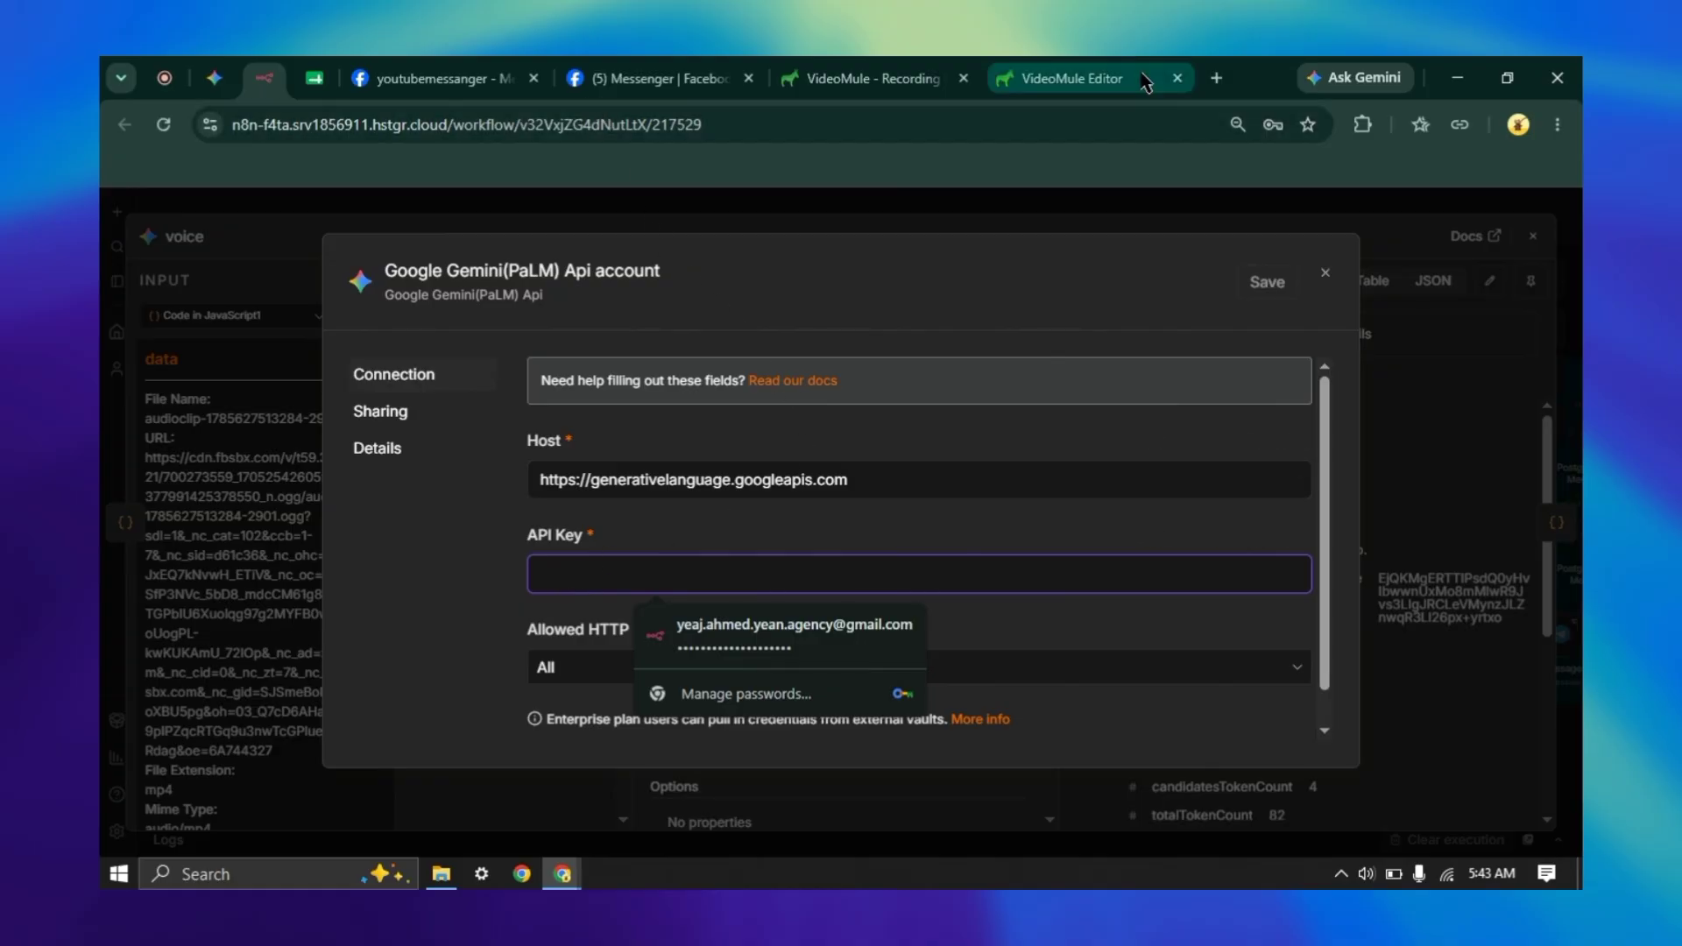
click(1216, 78)
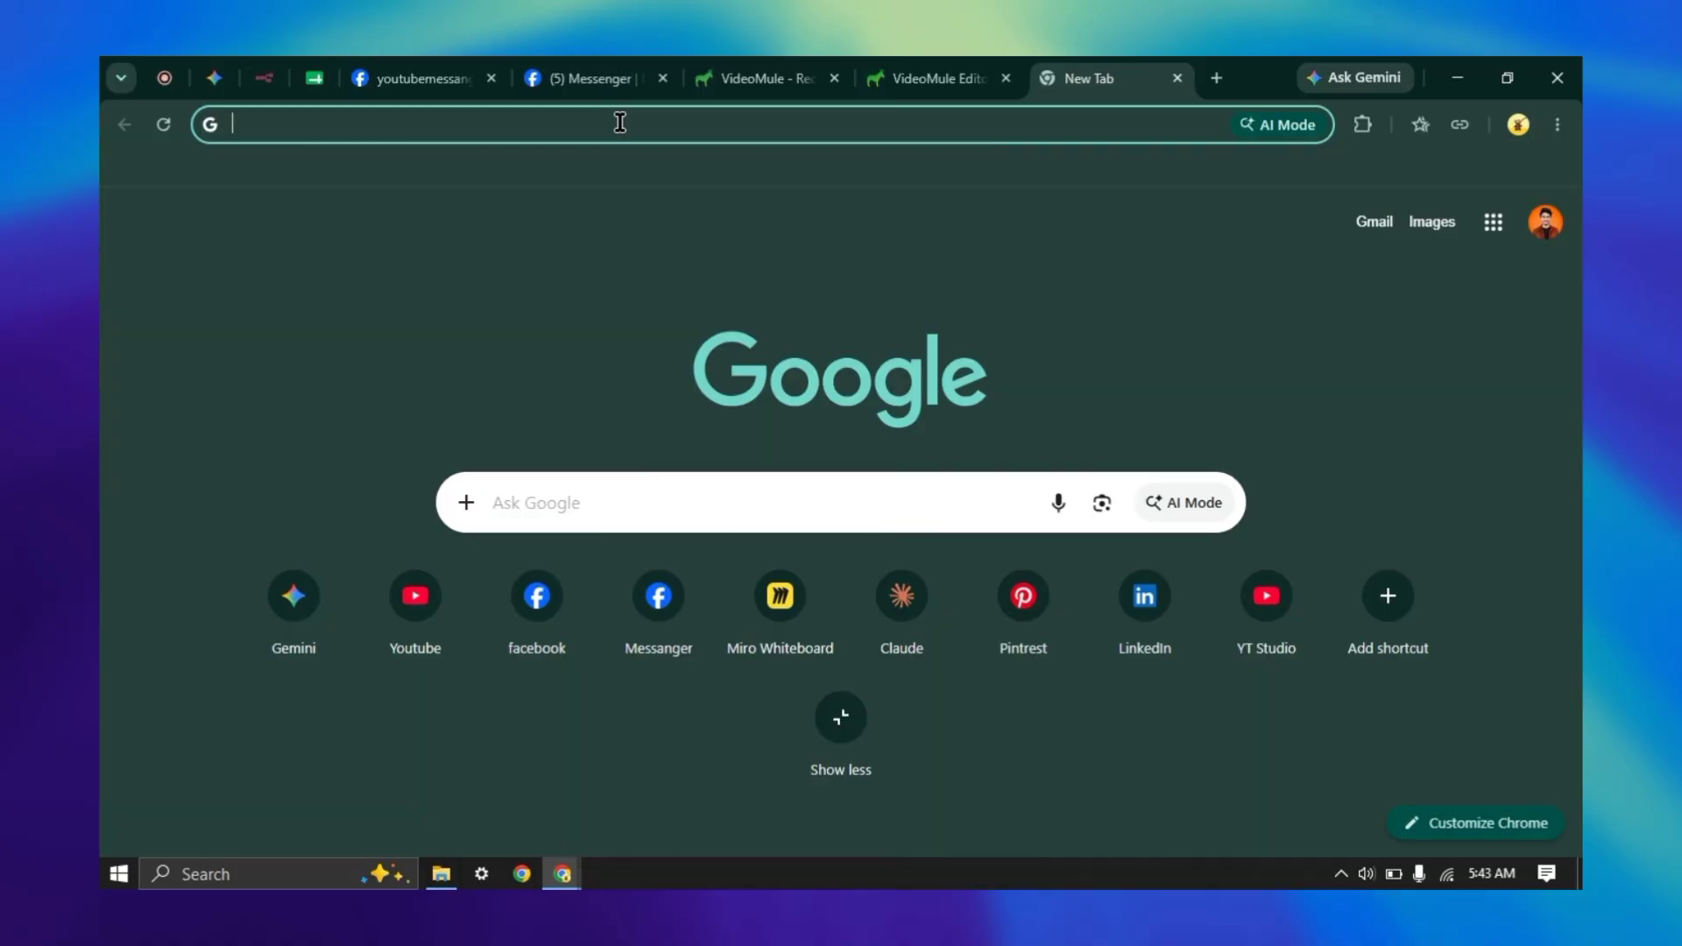
- Search 'google ai studio' and view the HB Final and Test API keys, then return to n8n
text(google ai studio)
key(Return)
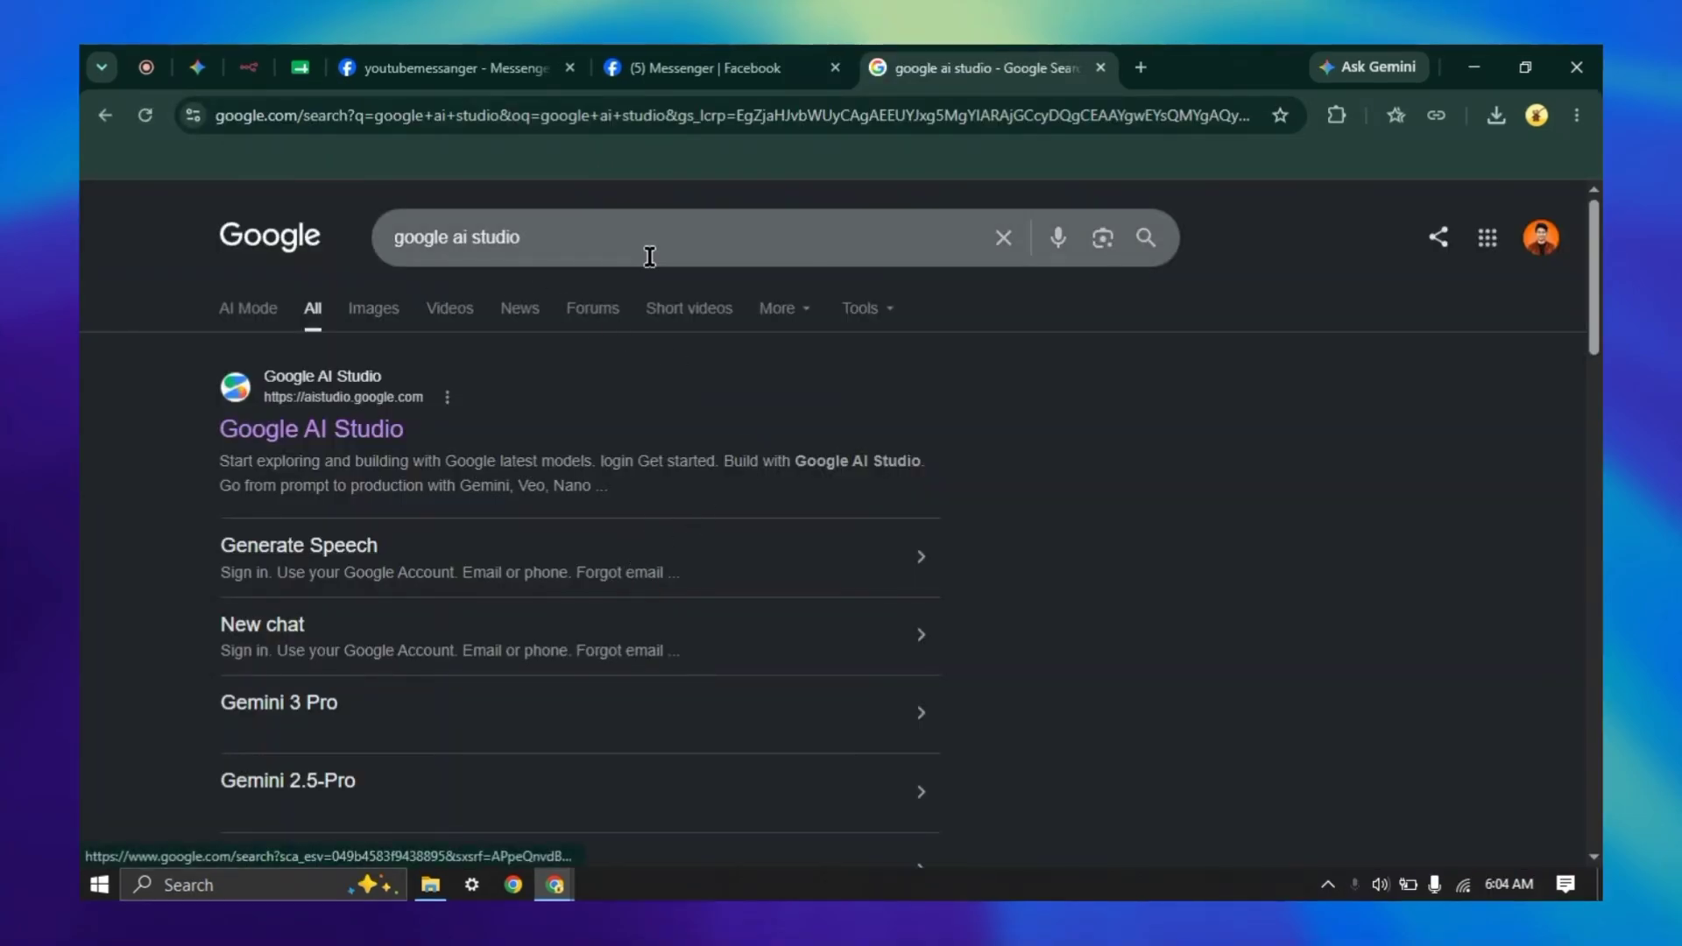
click(385, 436)
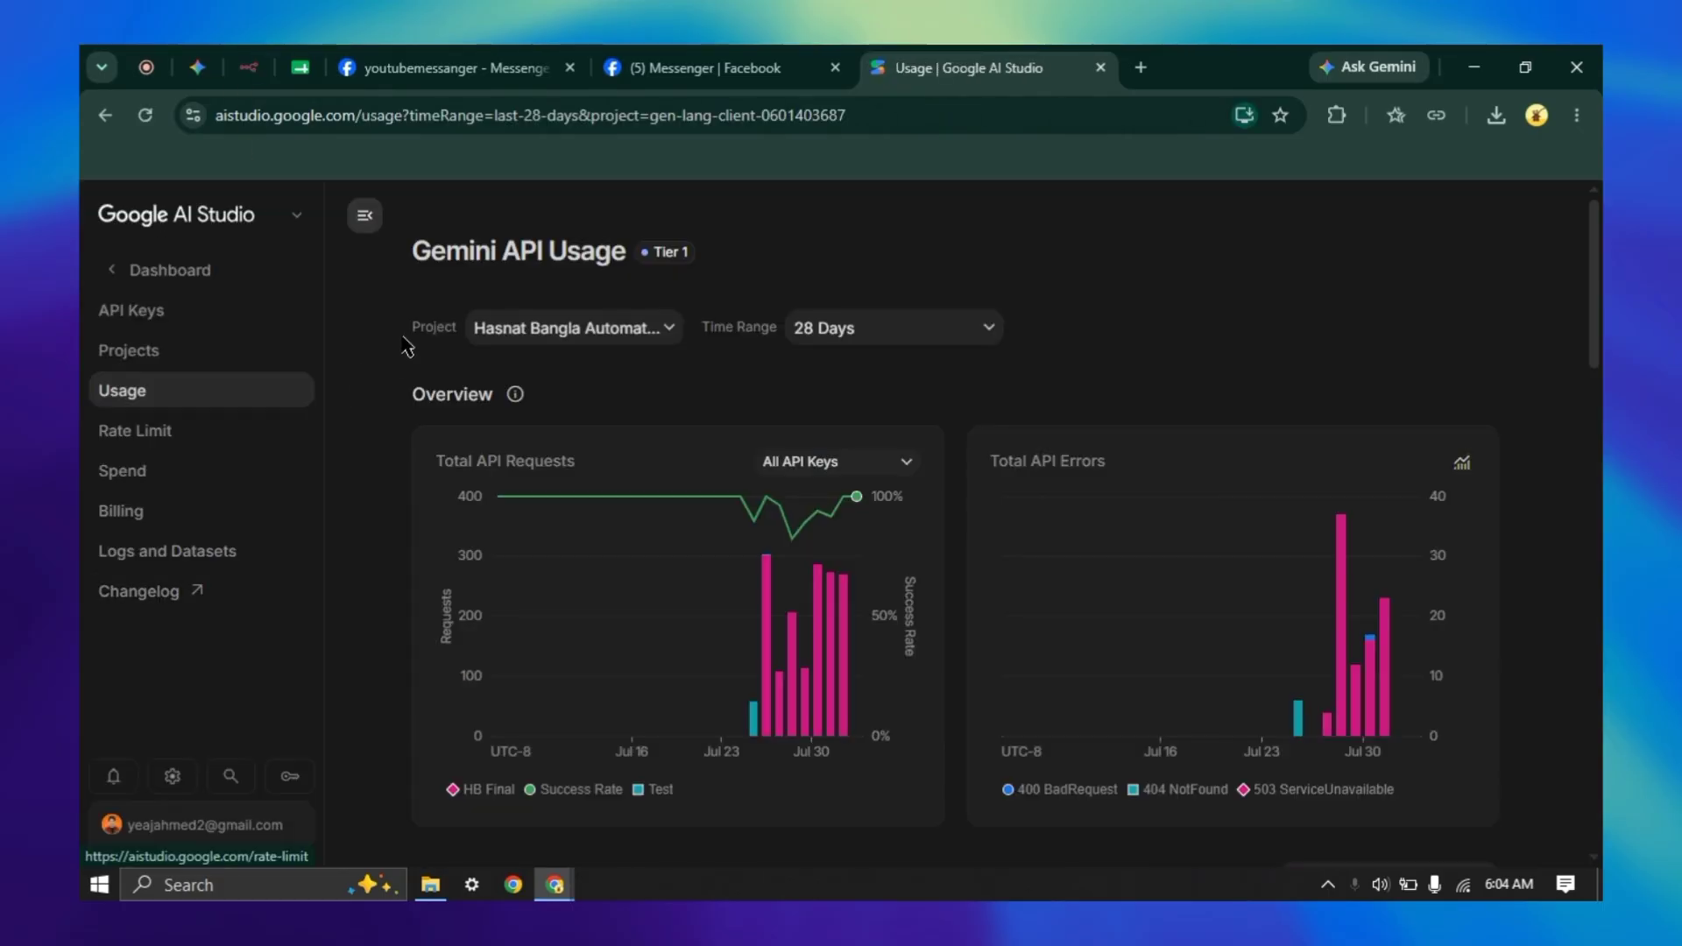
click(289, 778)
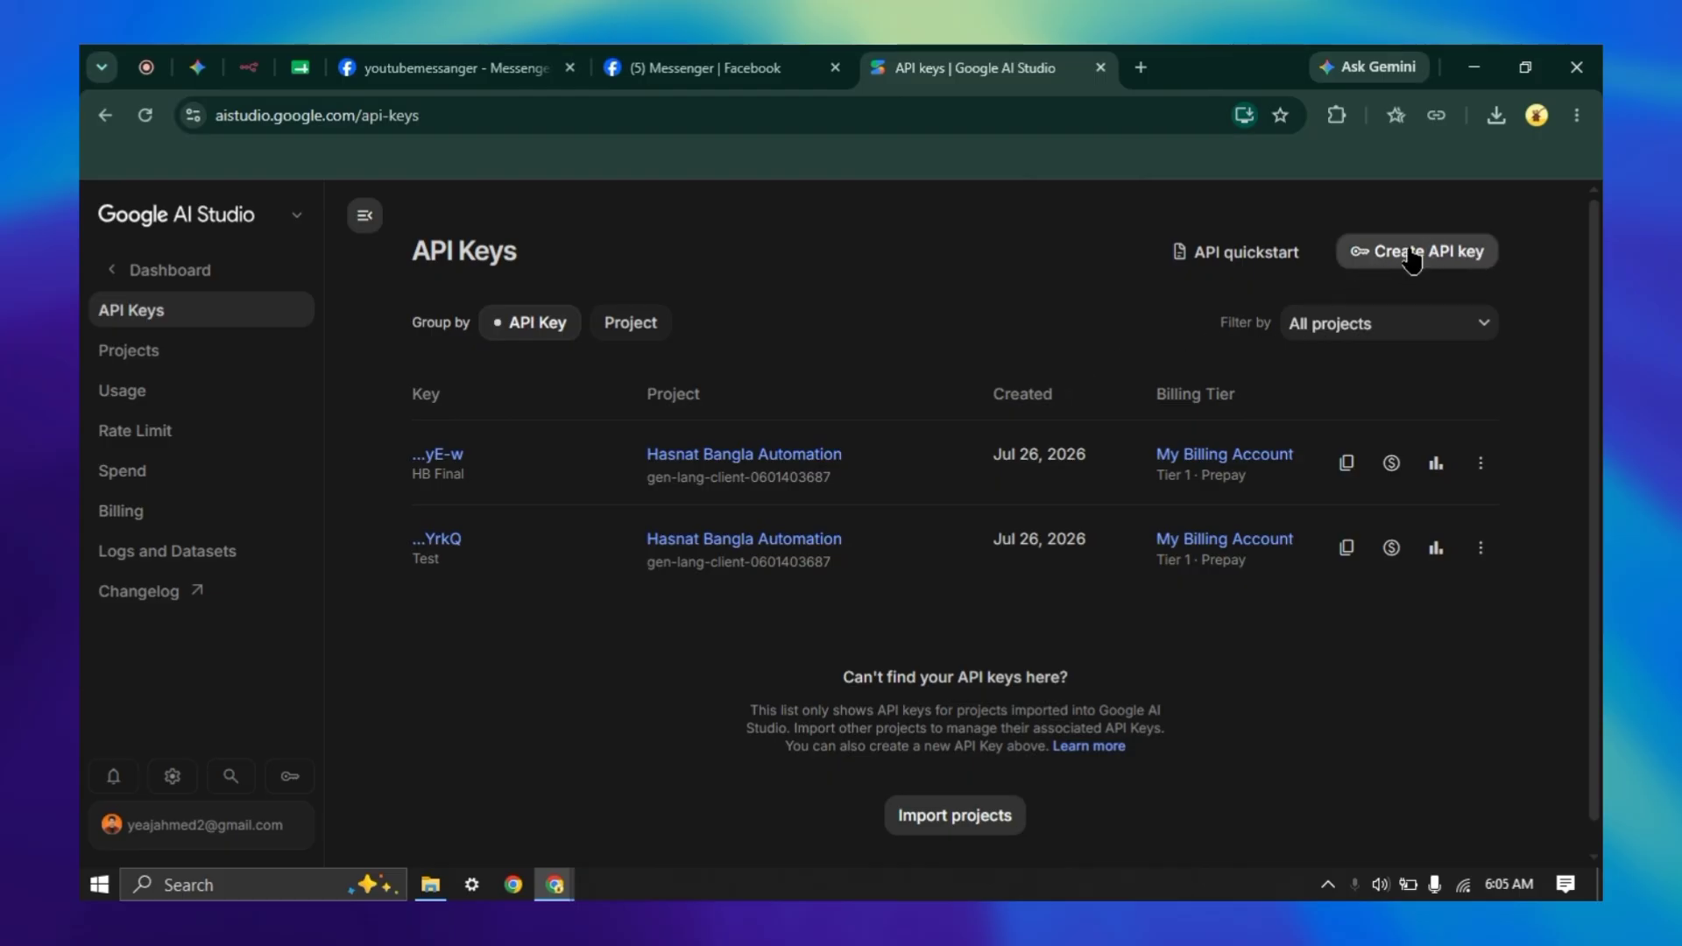
click(263, 77)
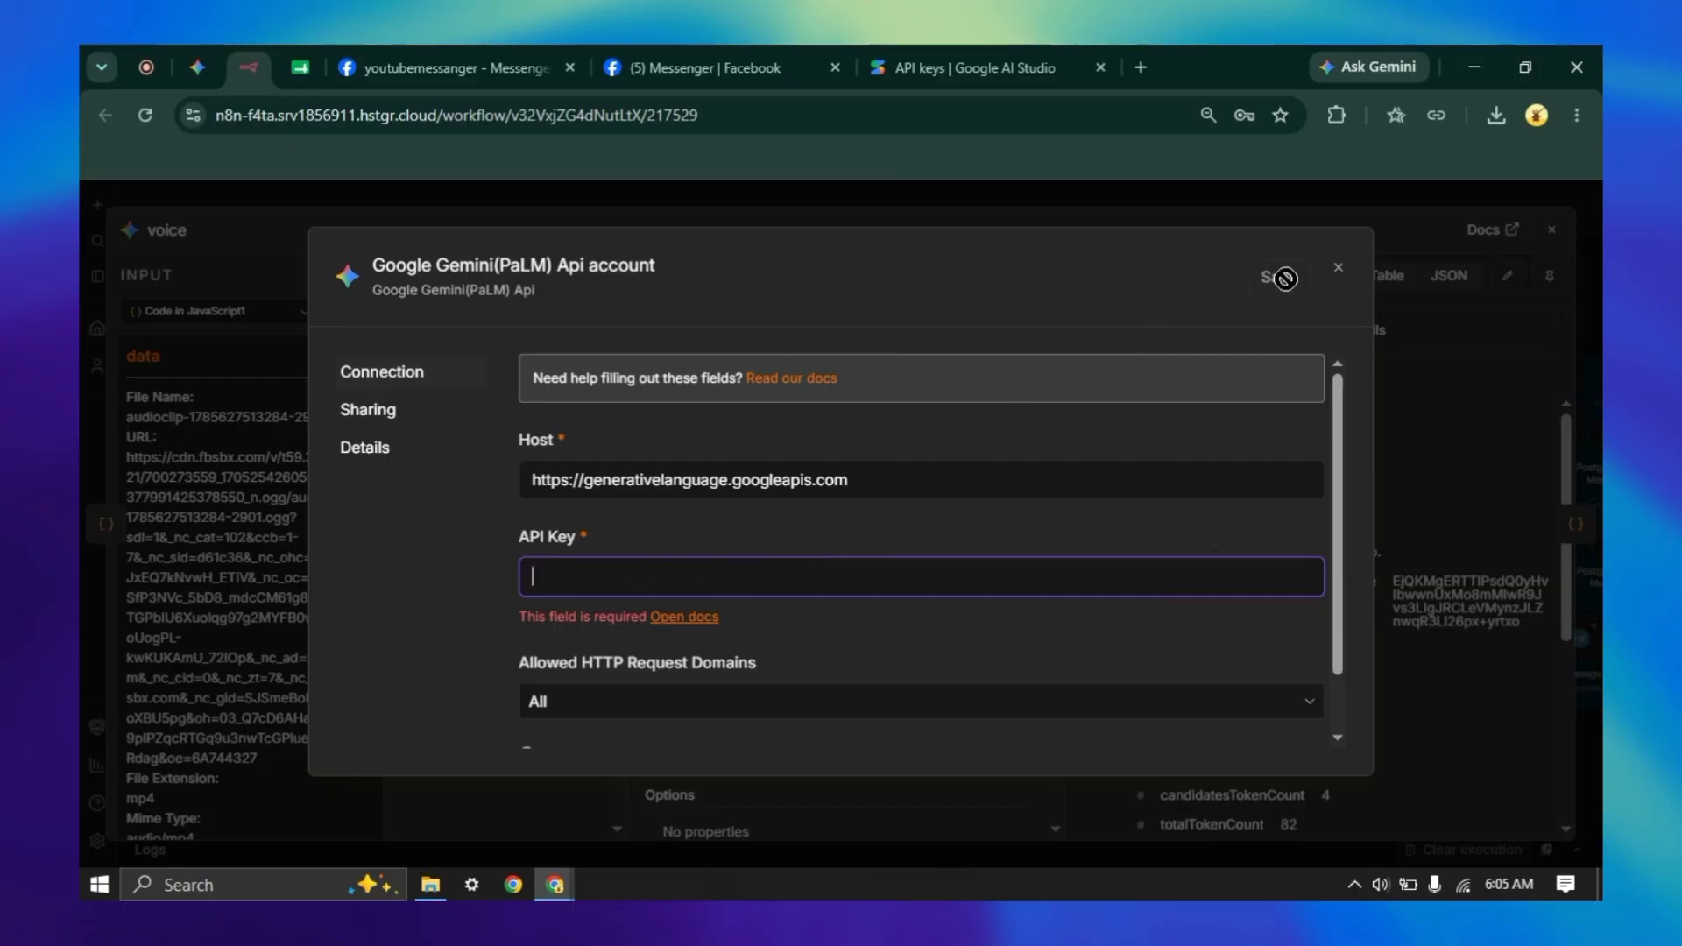
- Discard the unsaved credential and confirm the HB Final Gemini credential tests successfully
click(1340, 268)
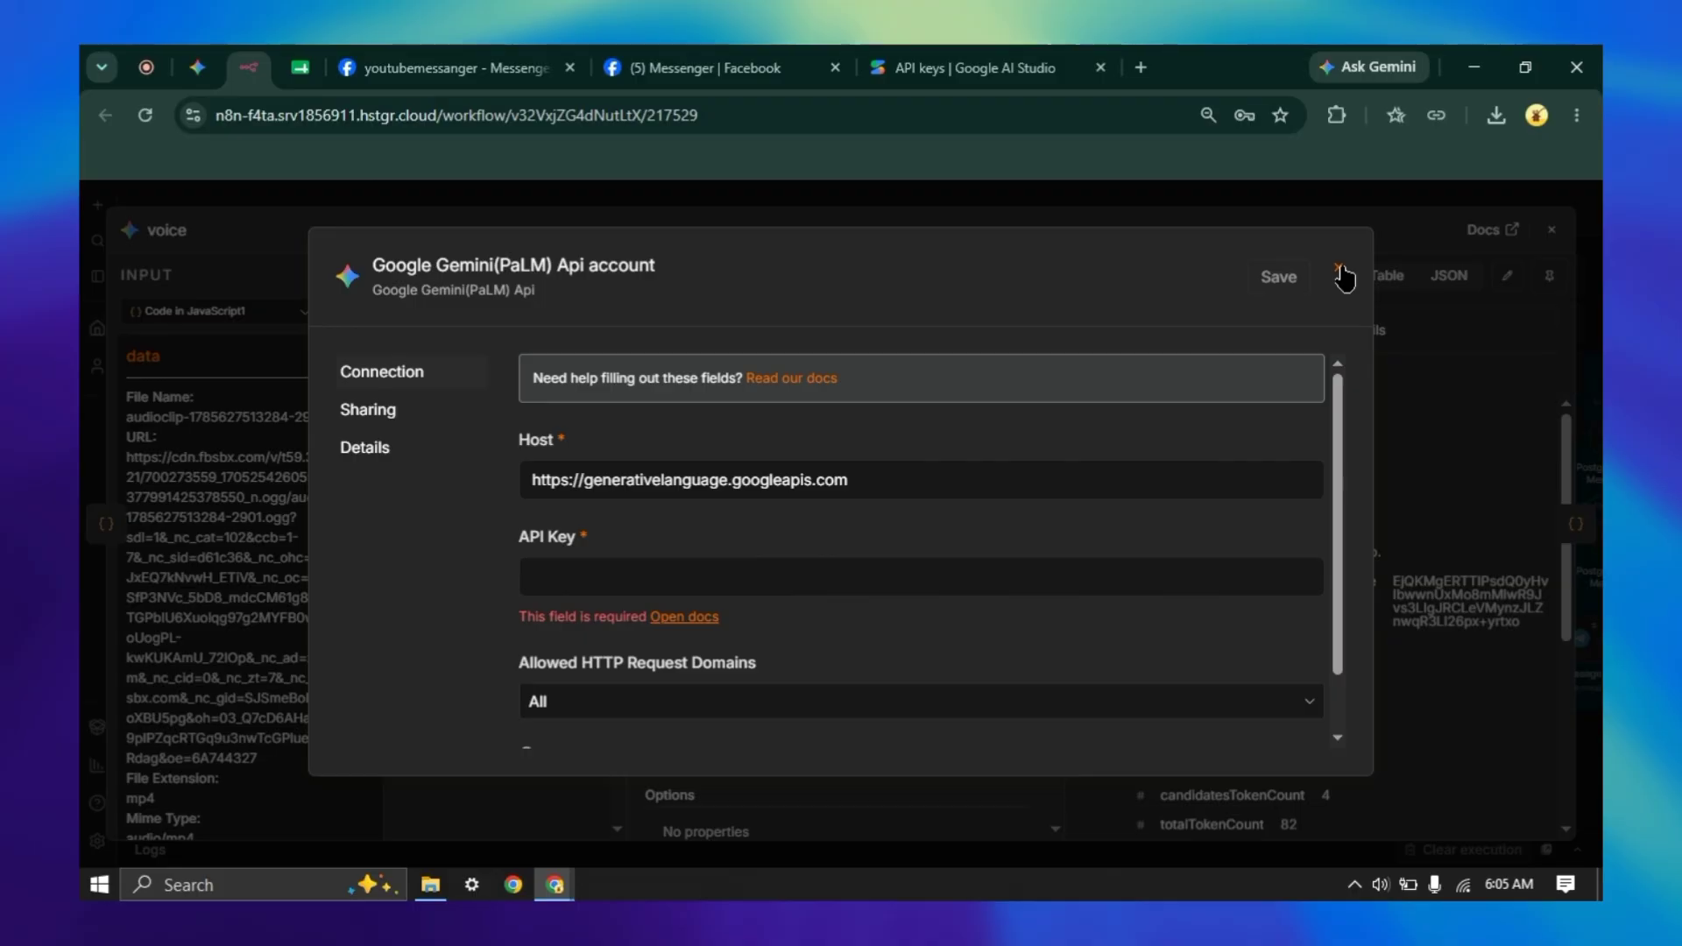
click(1340, 271)
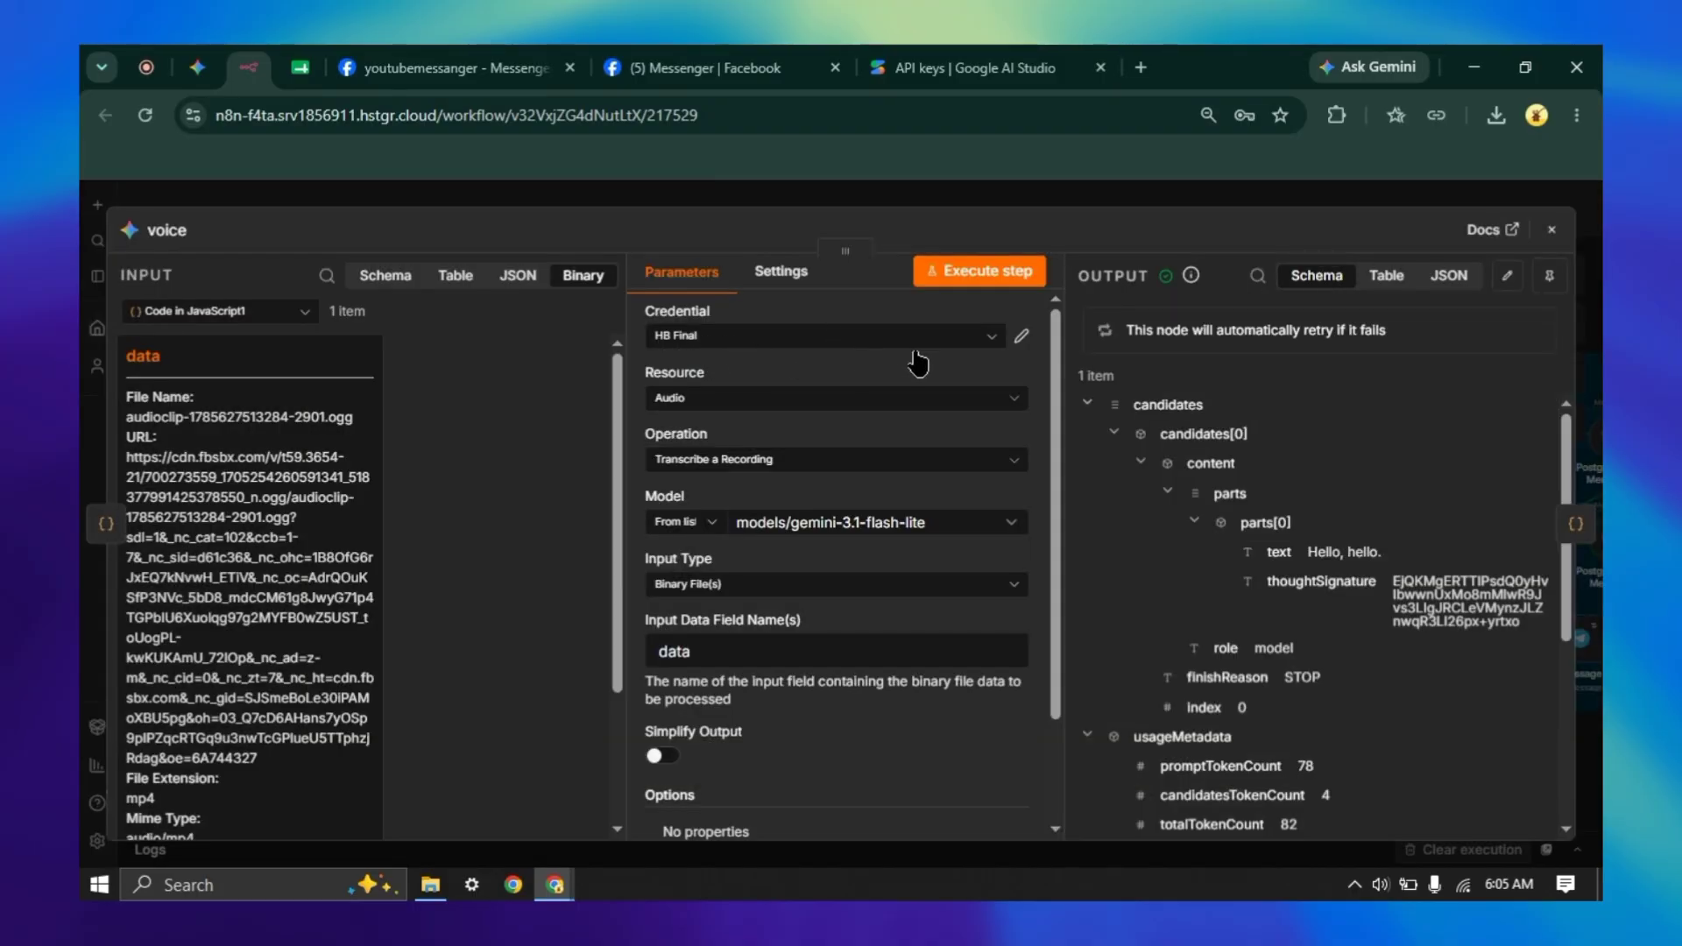
click(1020, 340)
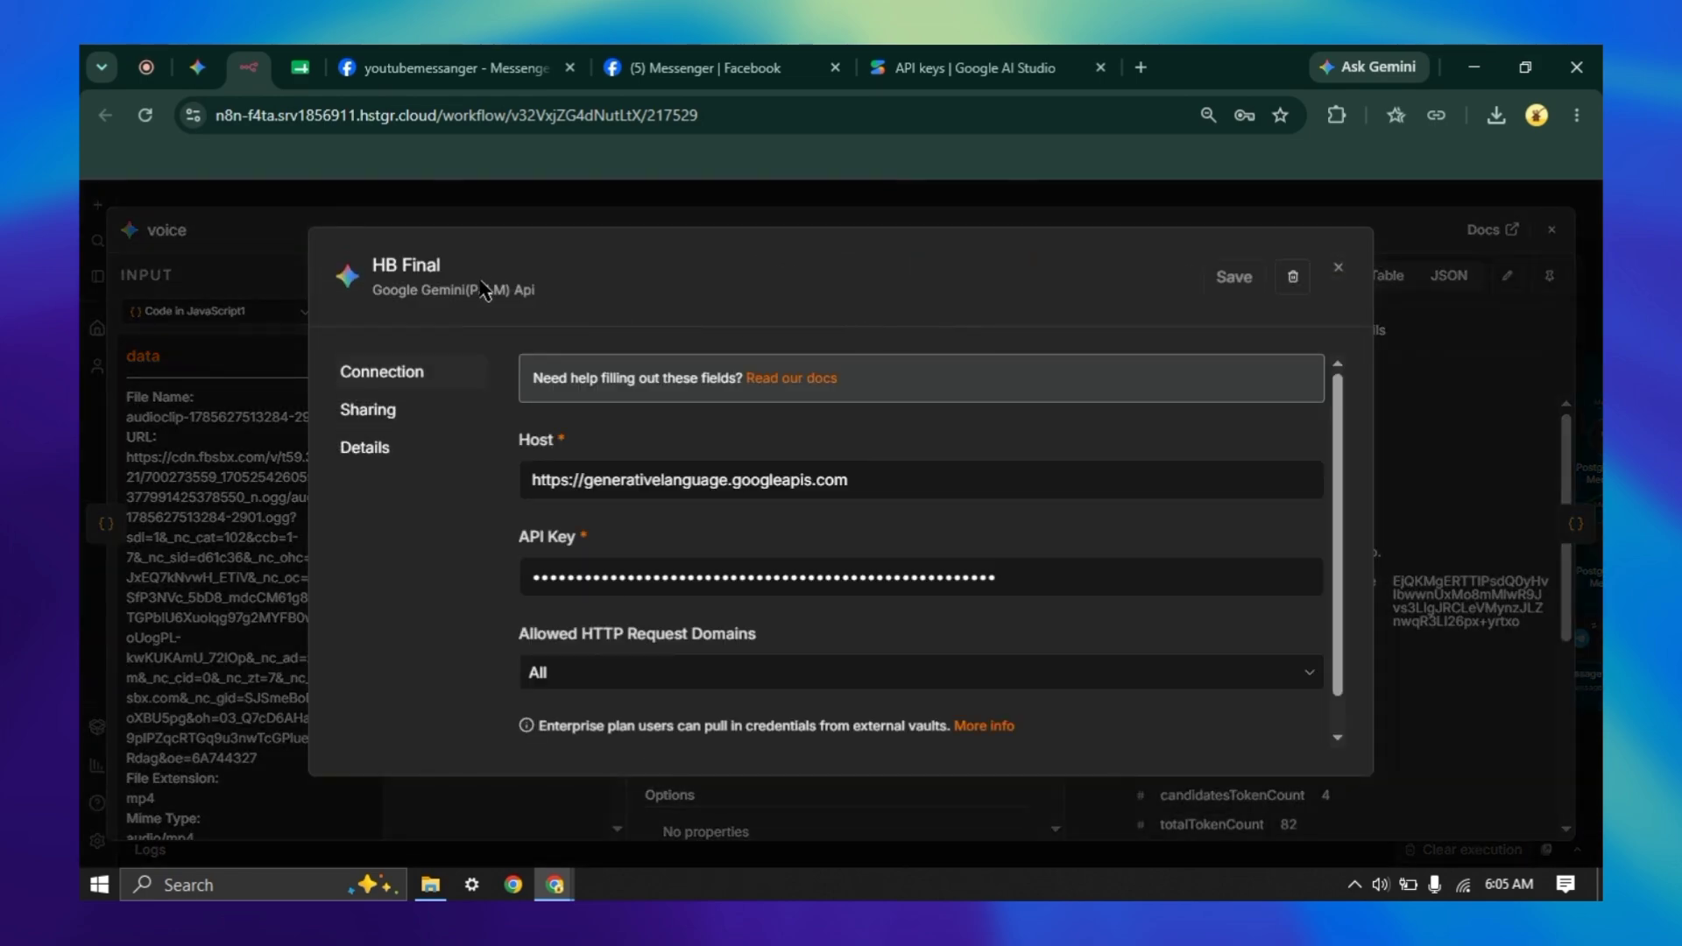
click(408, 267)
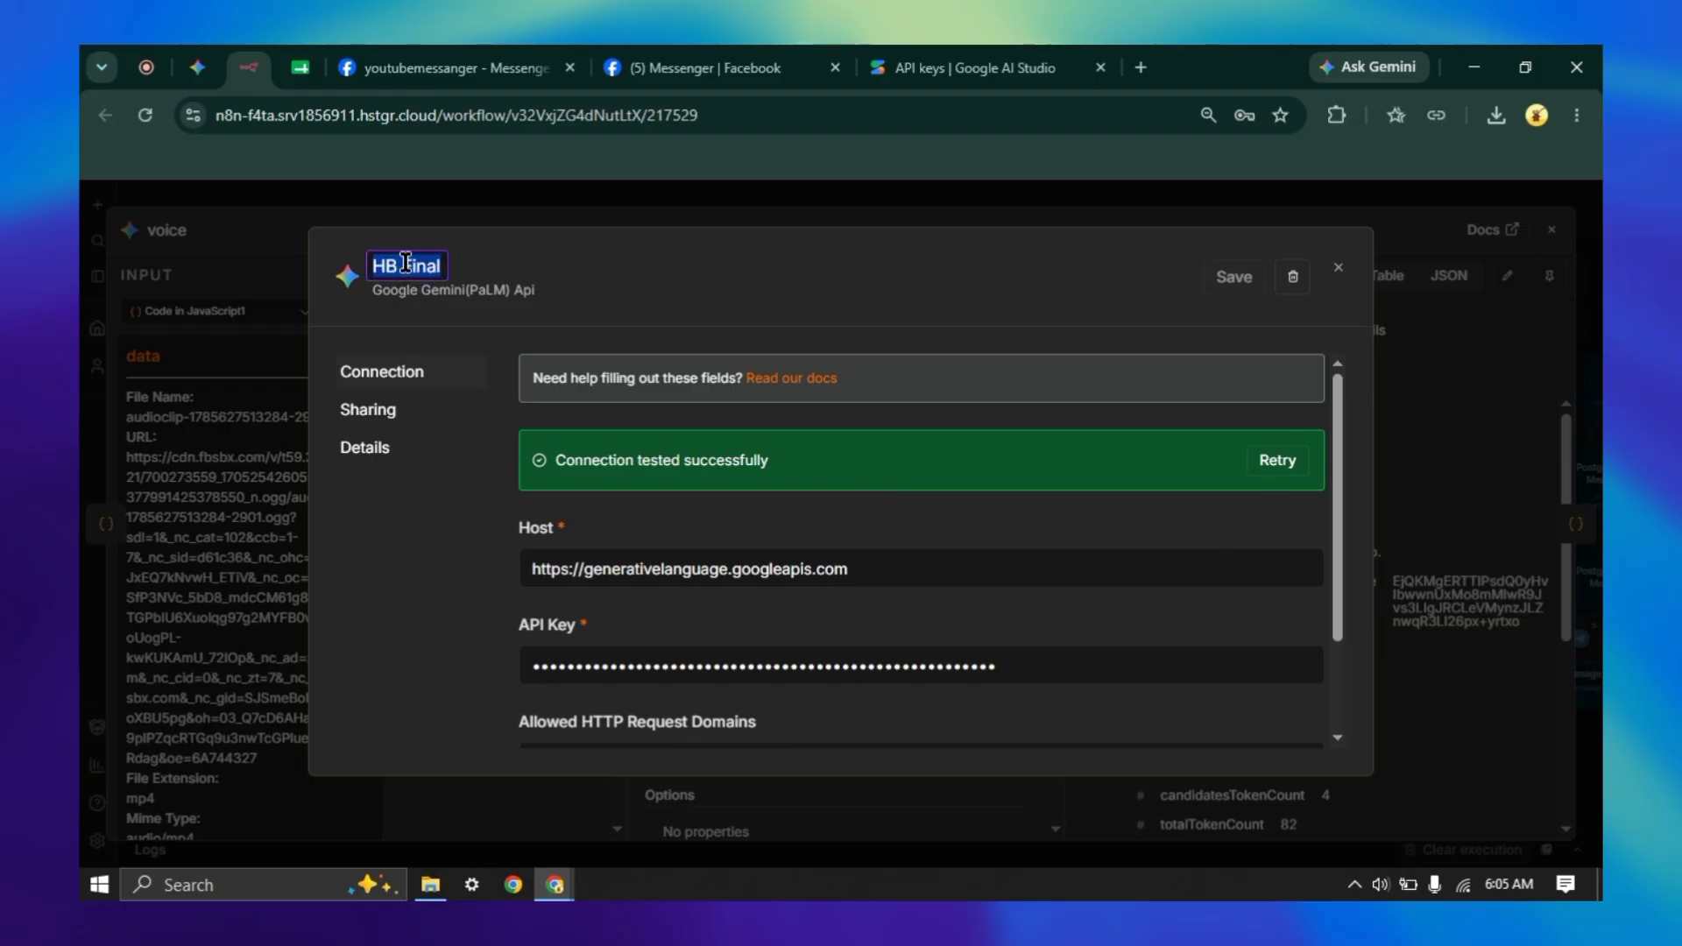
click(591, 205)
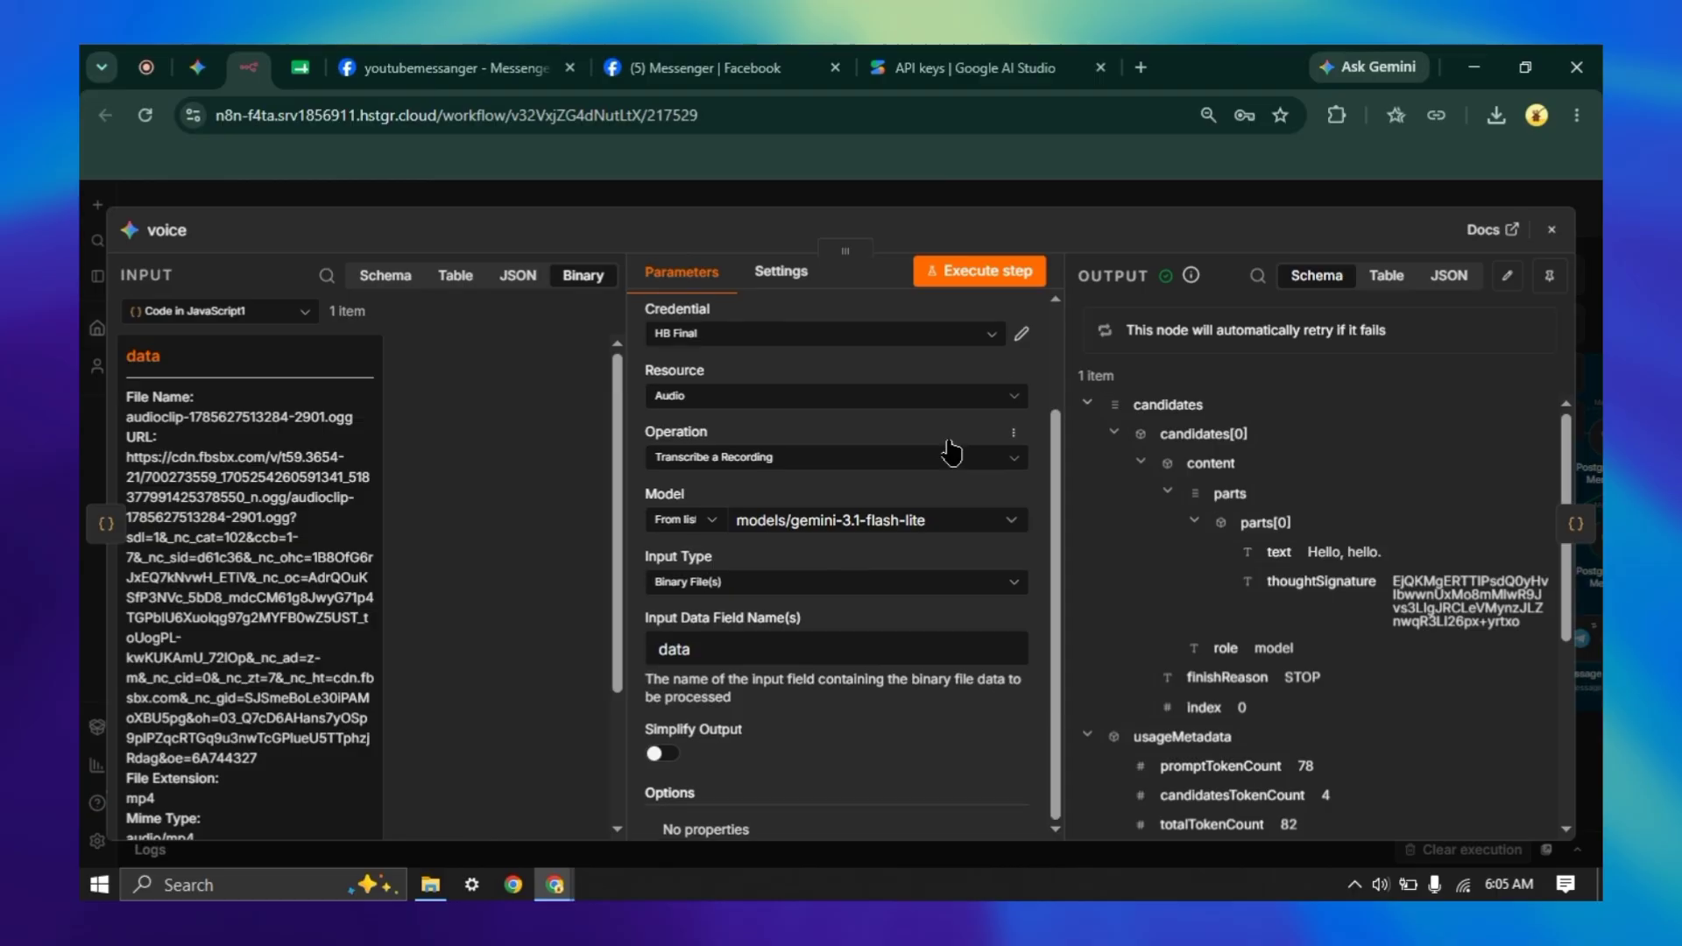
scroll(955, 446, down, 2)
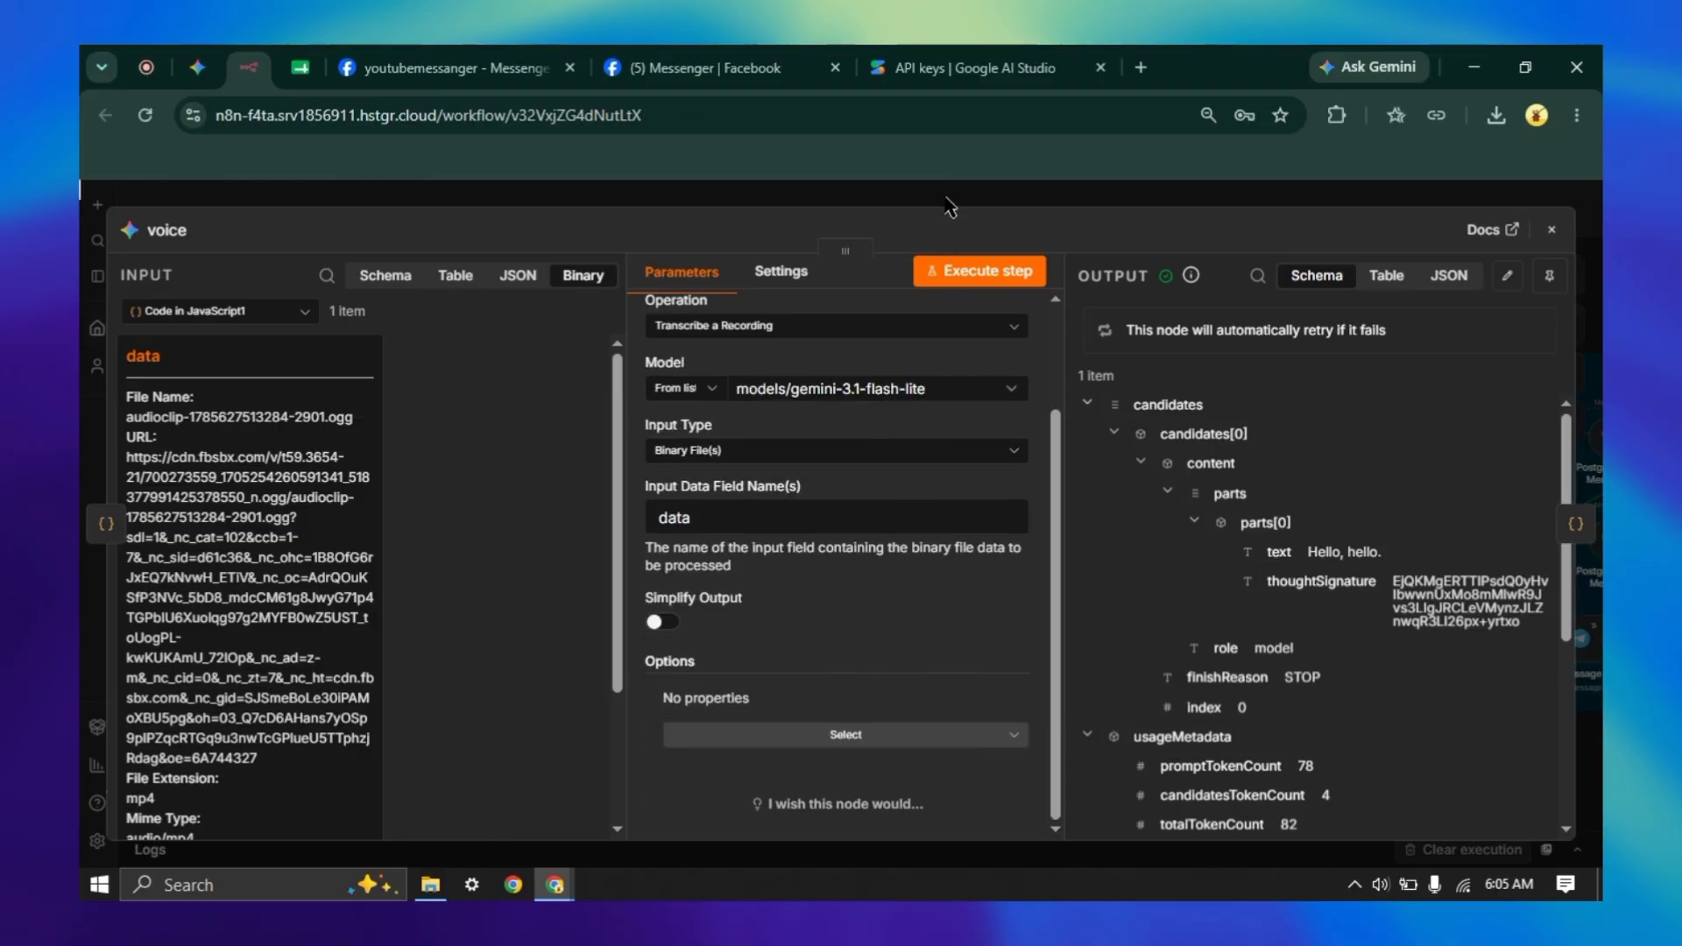
- Close the voice node, pan the canvas left, and select the Code in JavaScript node
click(887, 206)
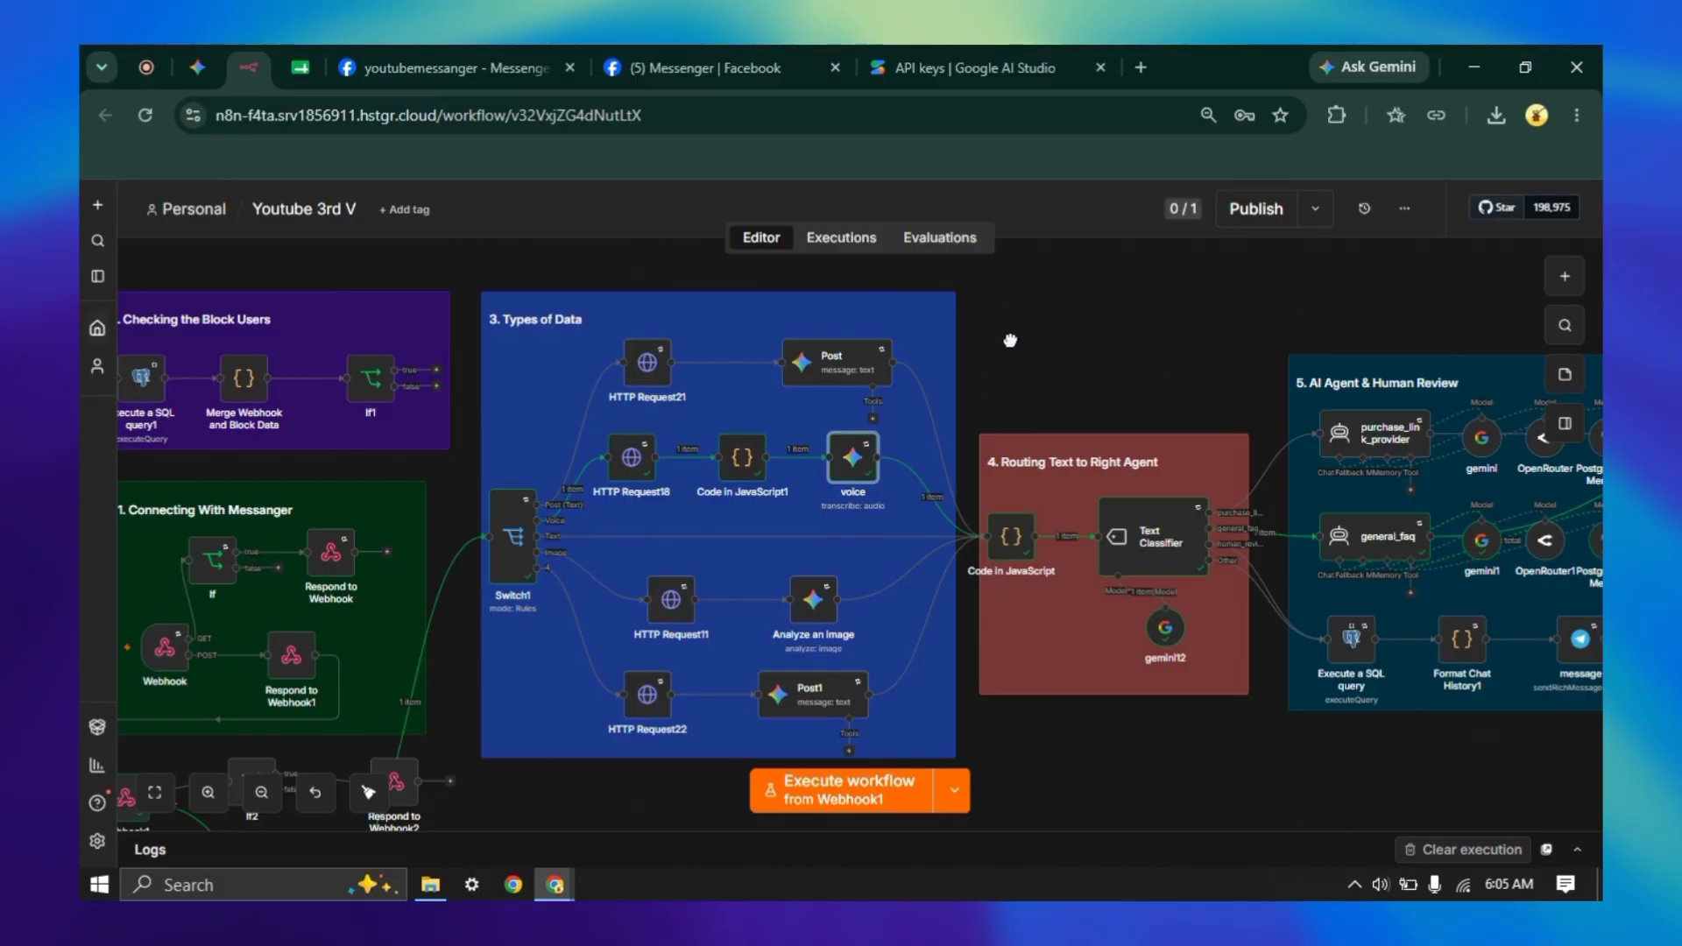
drag(1010, 340, 969, 309)
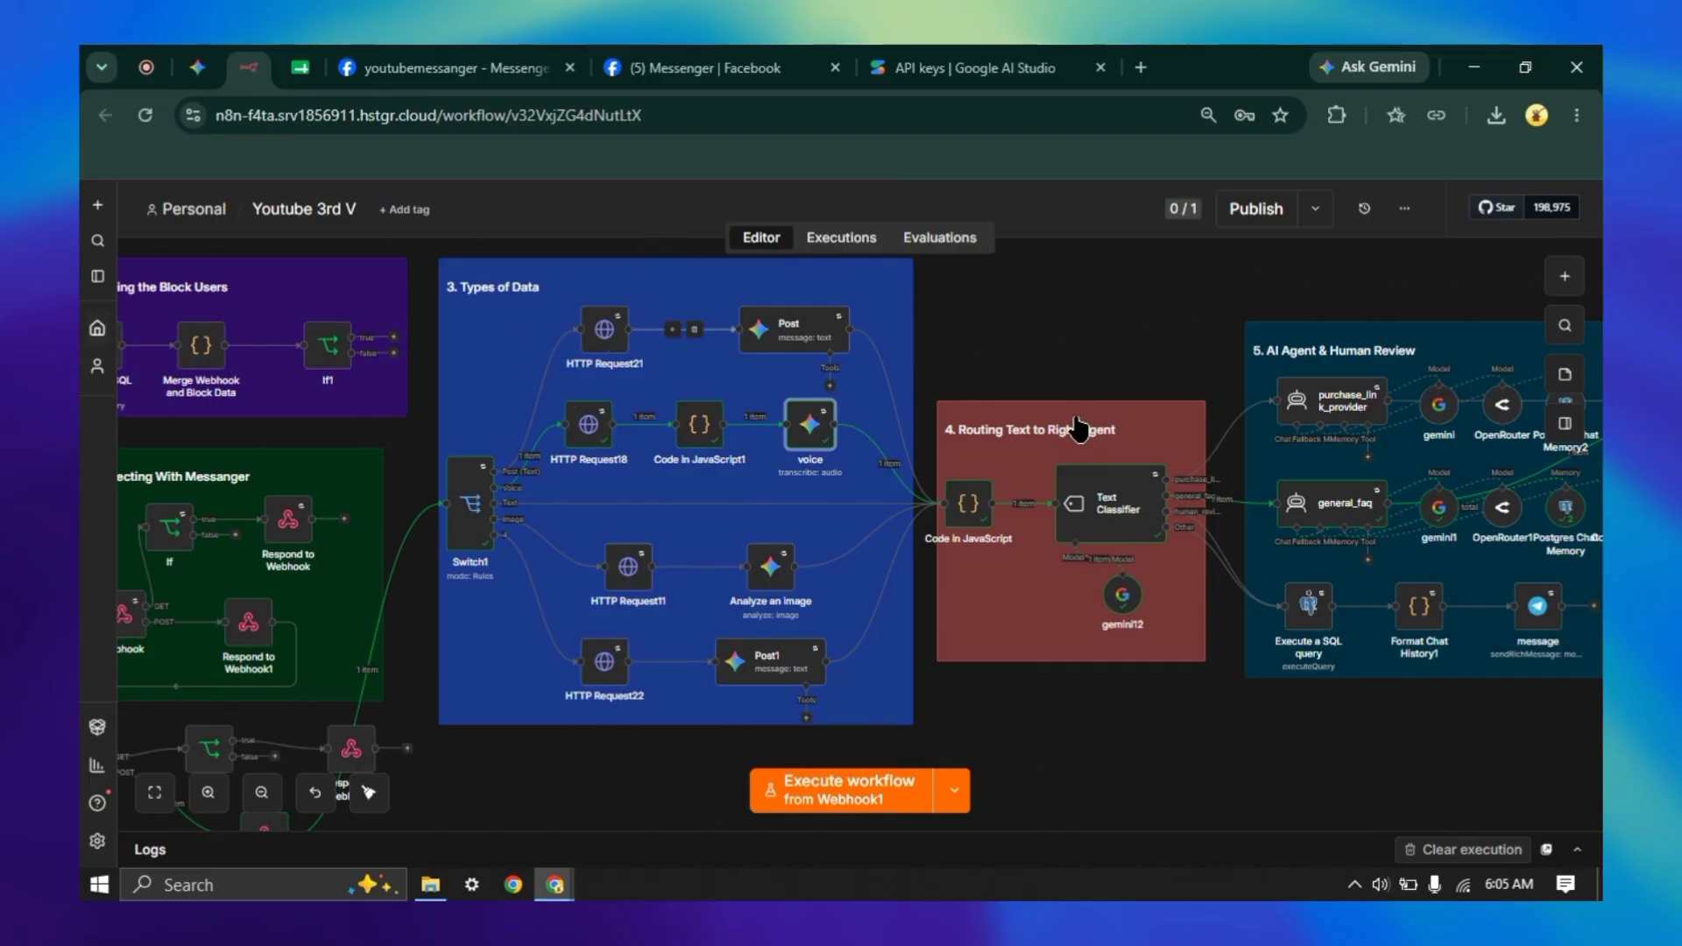
drag(1023, 338, 961, 322)
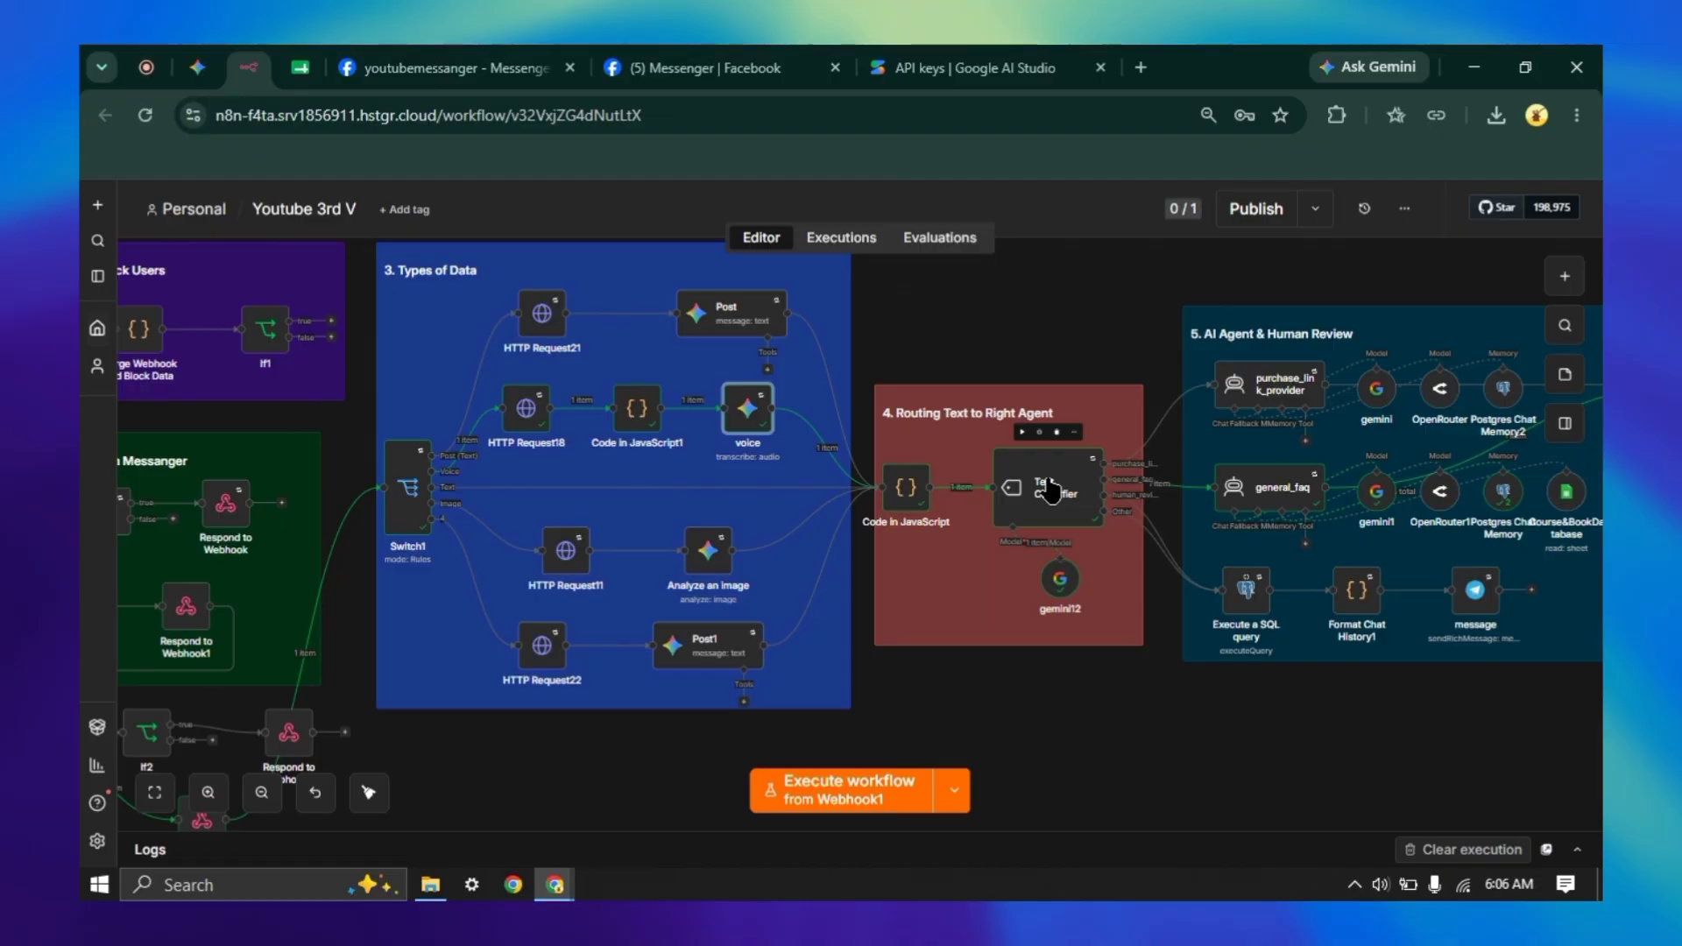
click(911, 506)
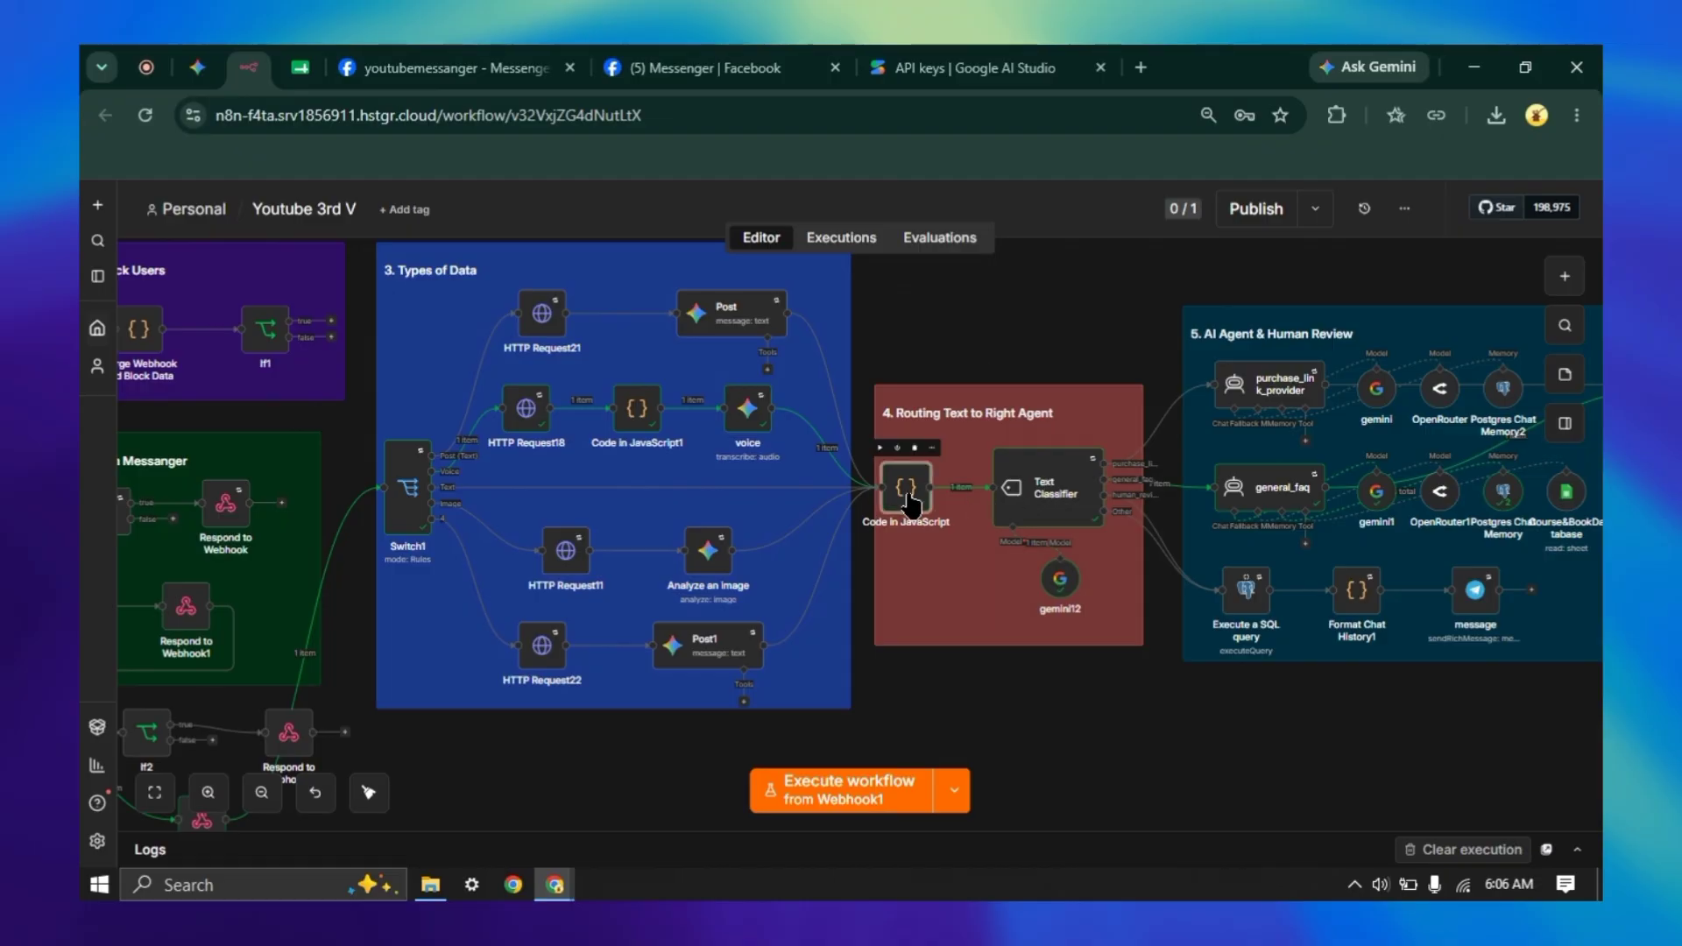
double_click(908, 495)
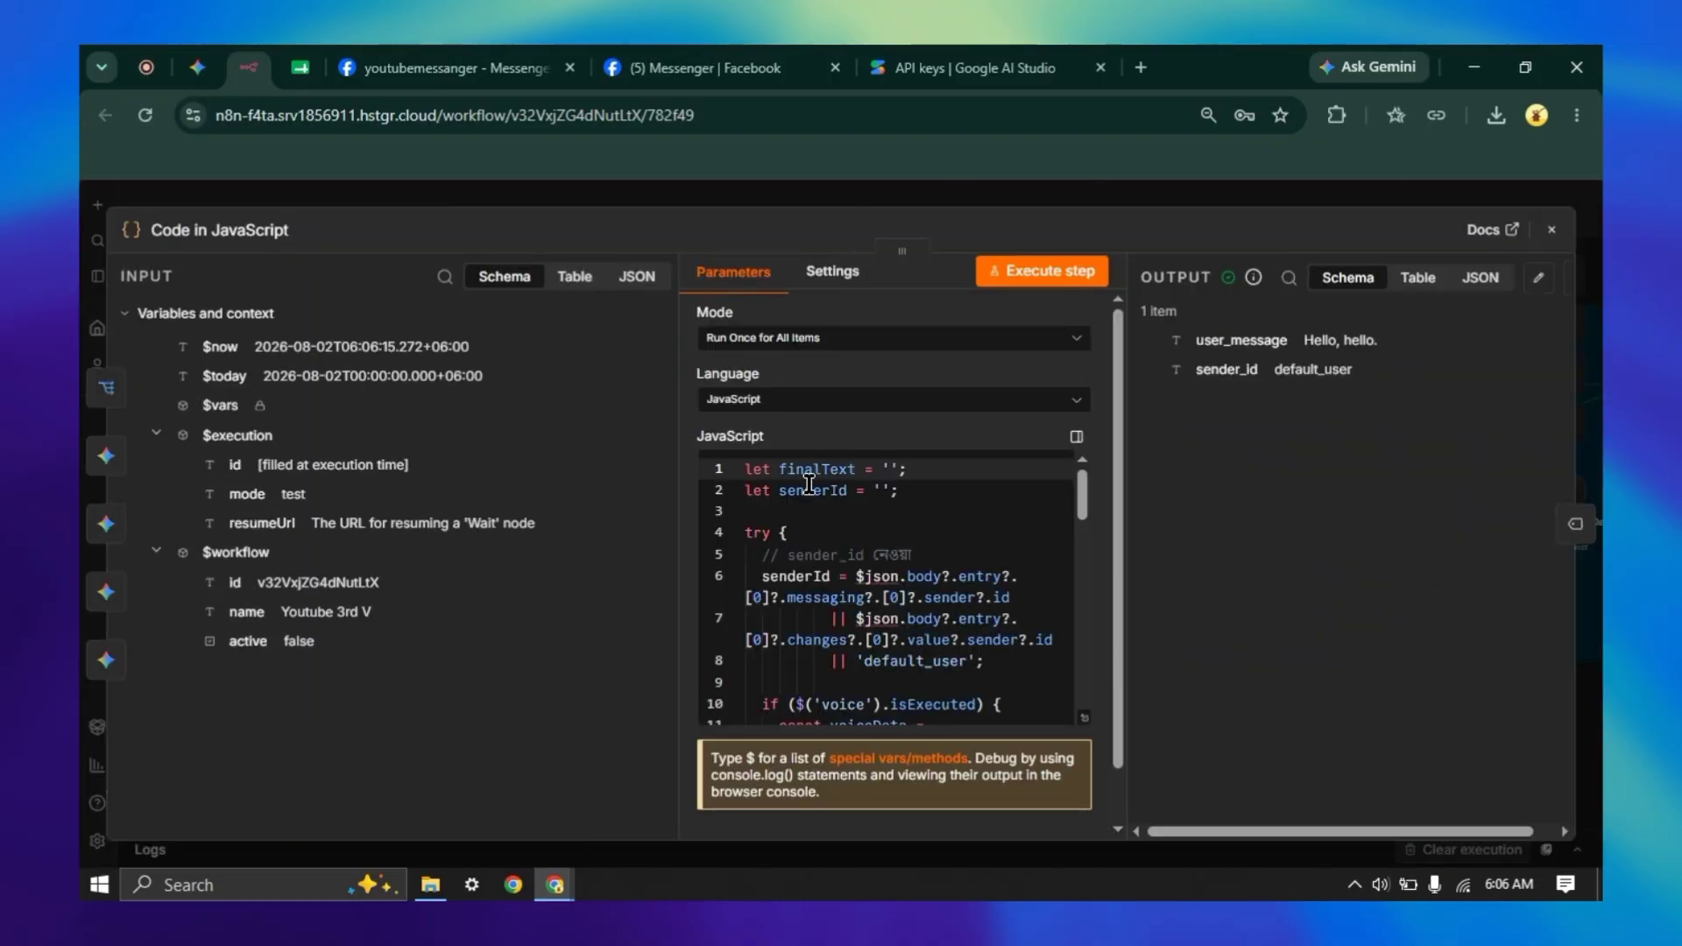
scroll(872, 607, down, 3)
scroll(873, 607, down, 10)
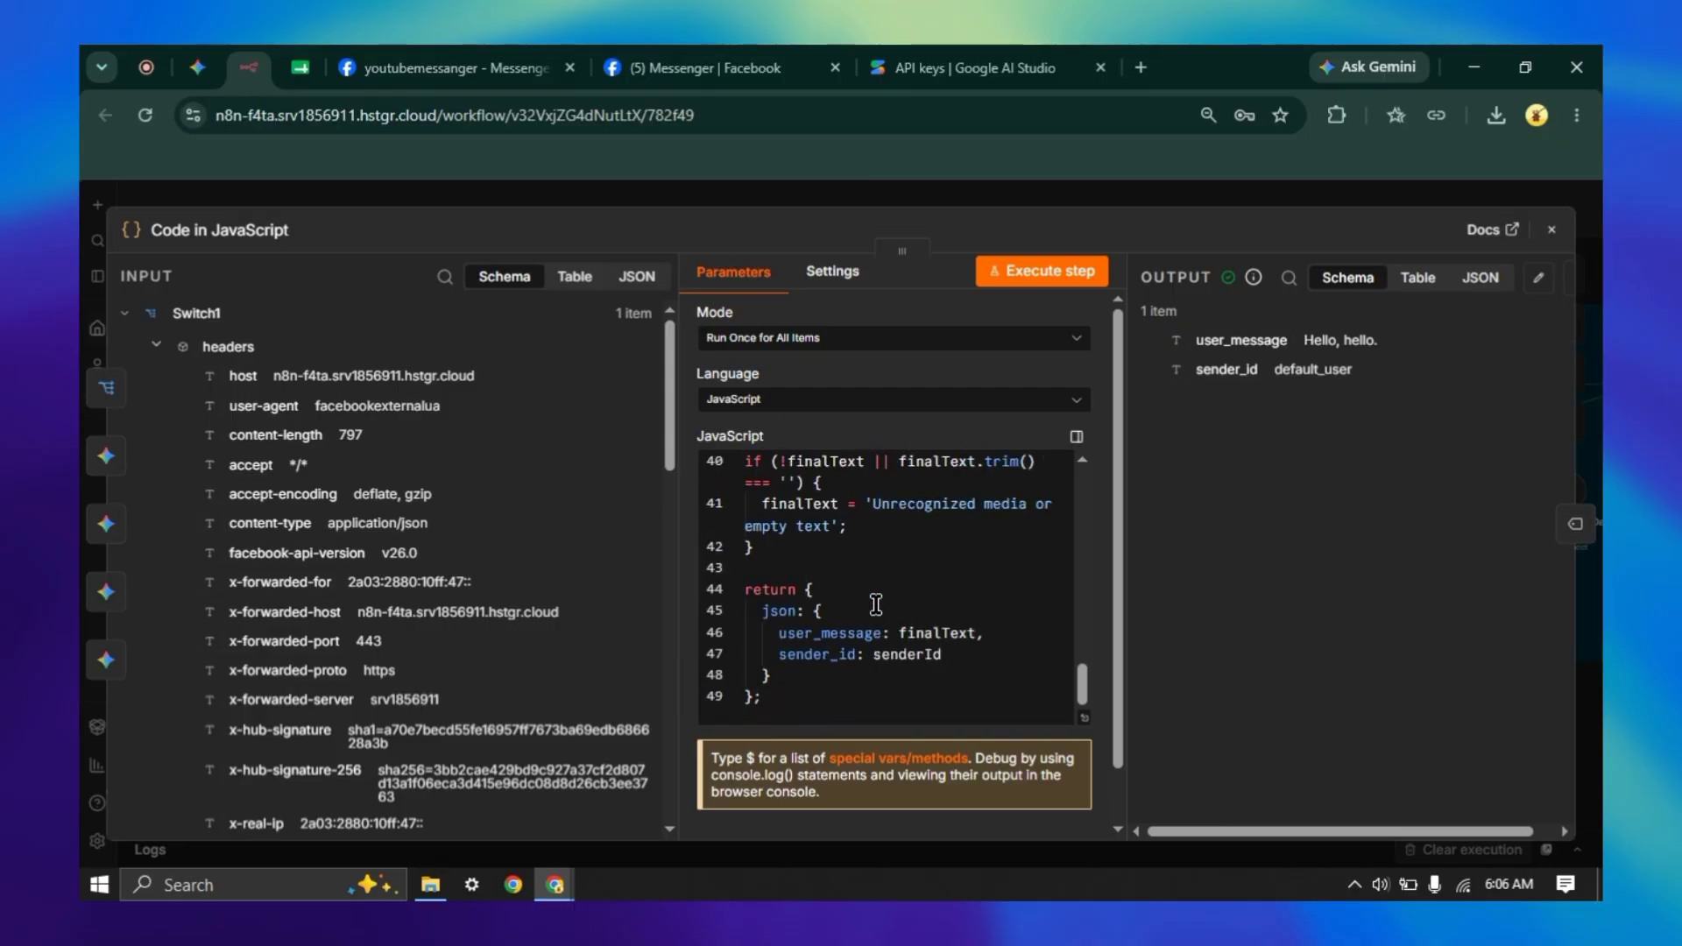
click(723, 193)
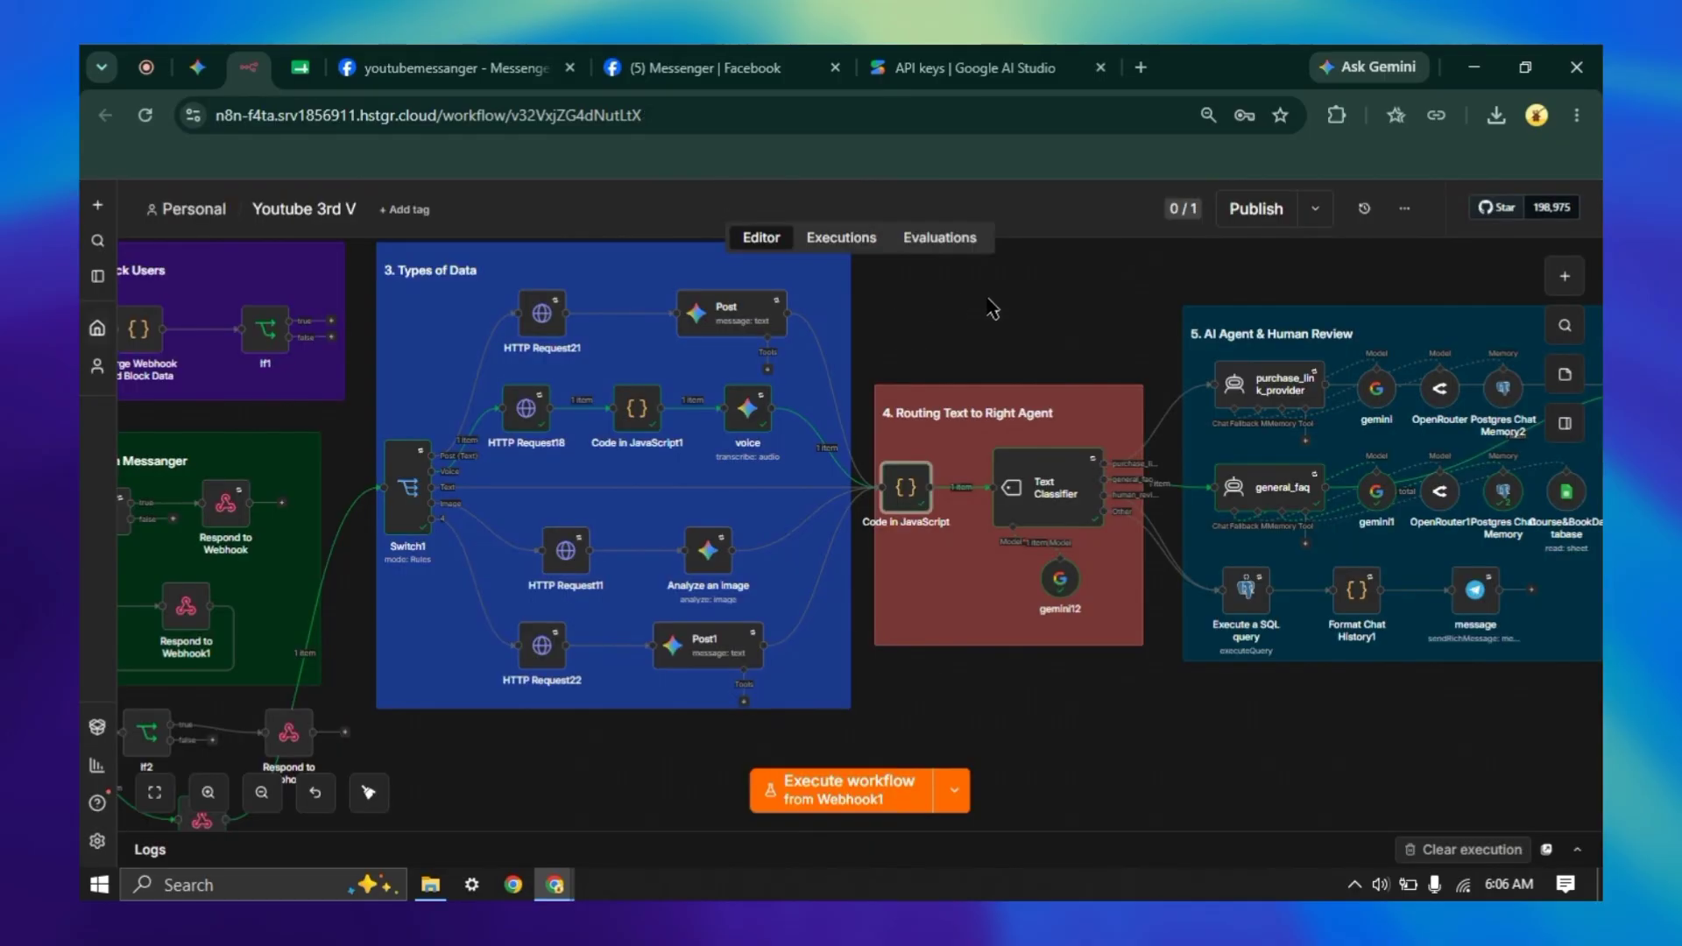
scroll(982, 301, right, 5)
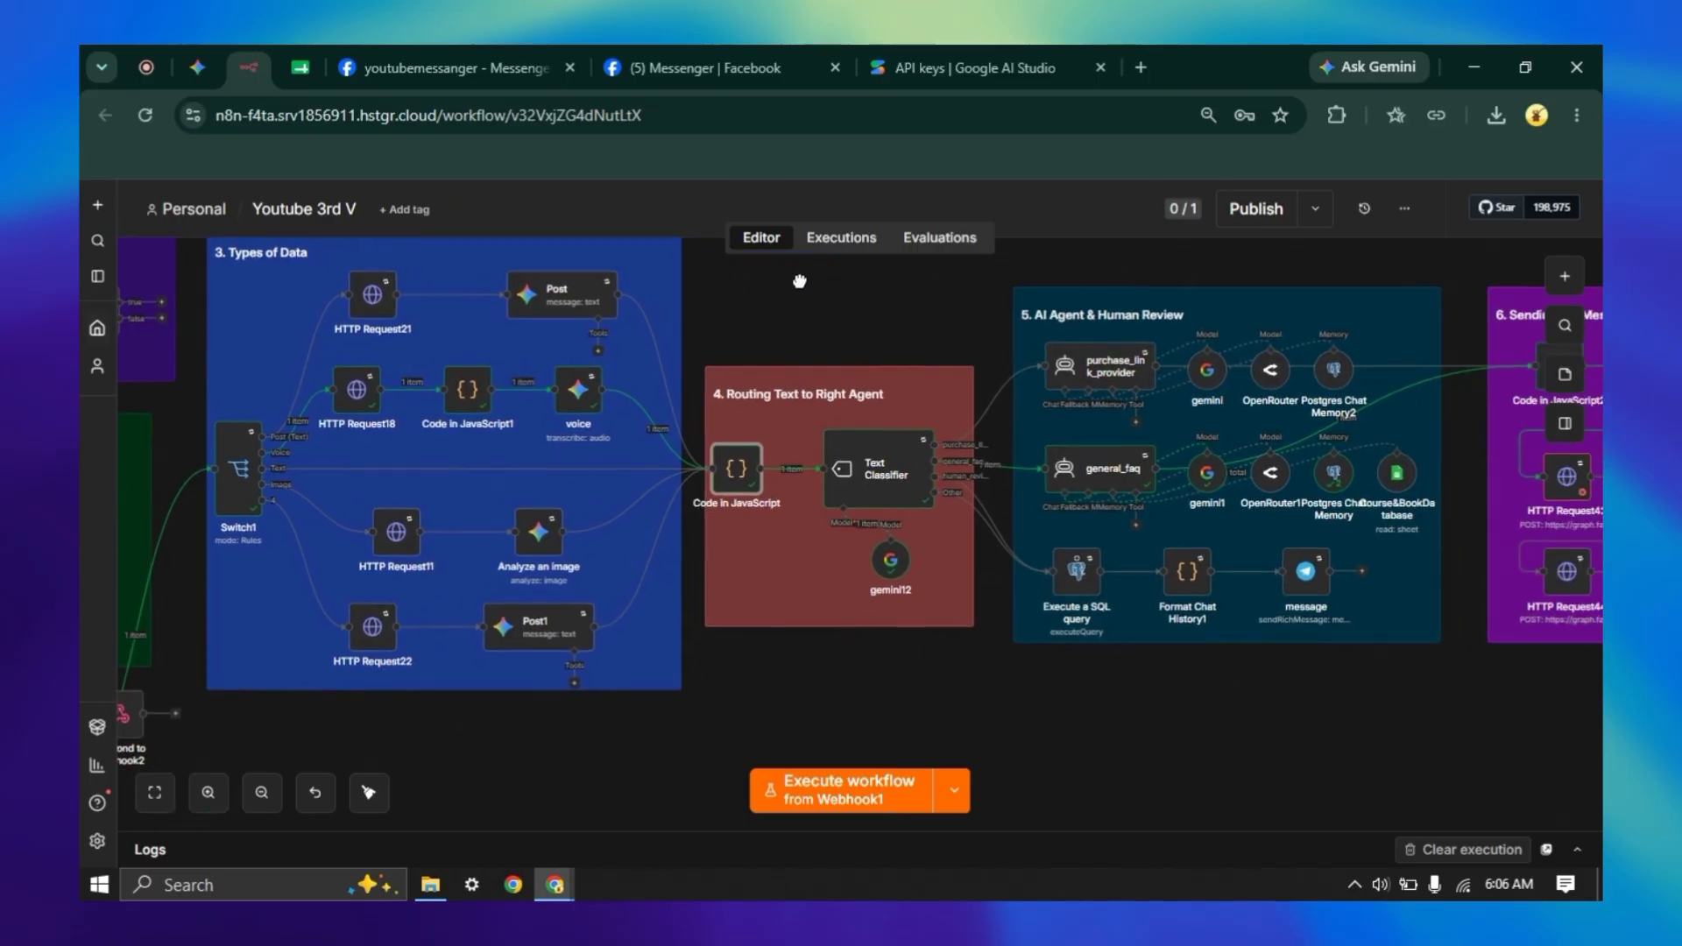
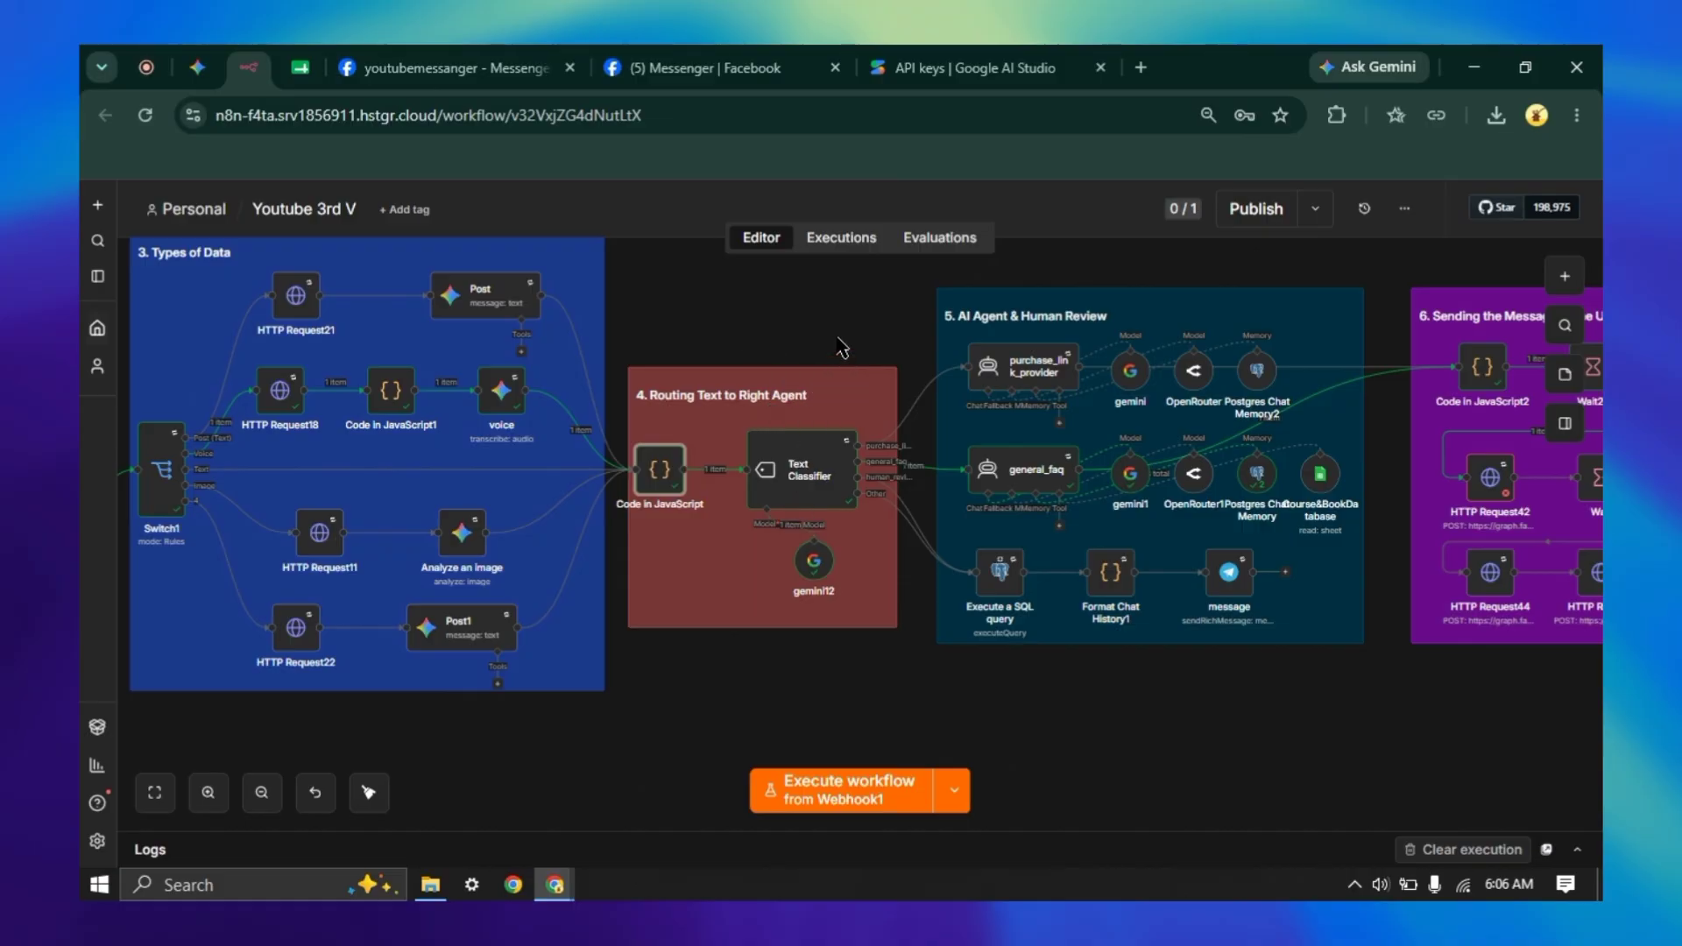
- Open the Text Classifier node and scroll its parameters down to Options and the System Prompt Template
click(804, 456)
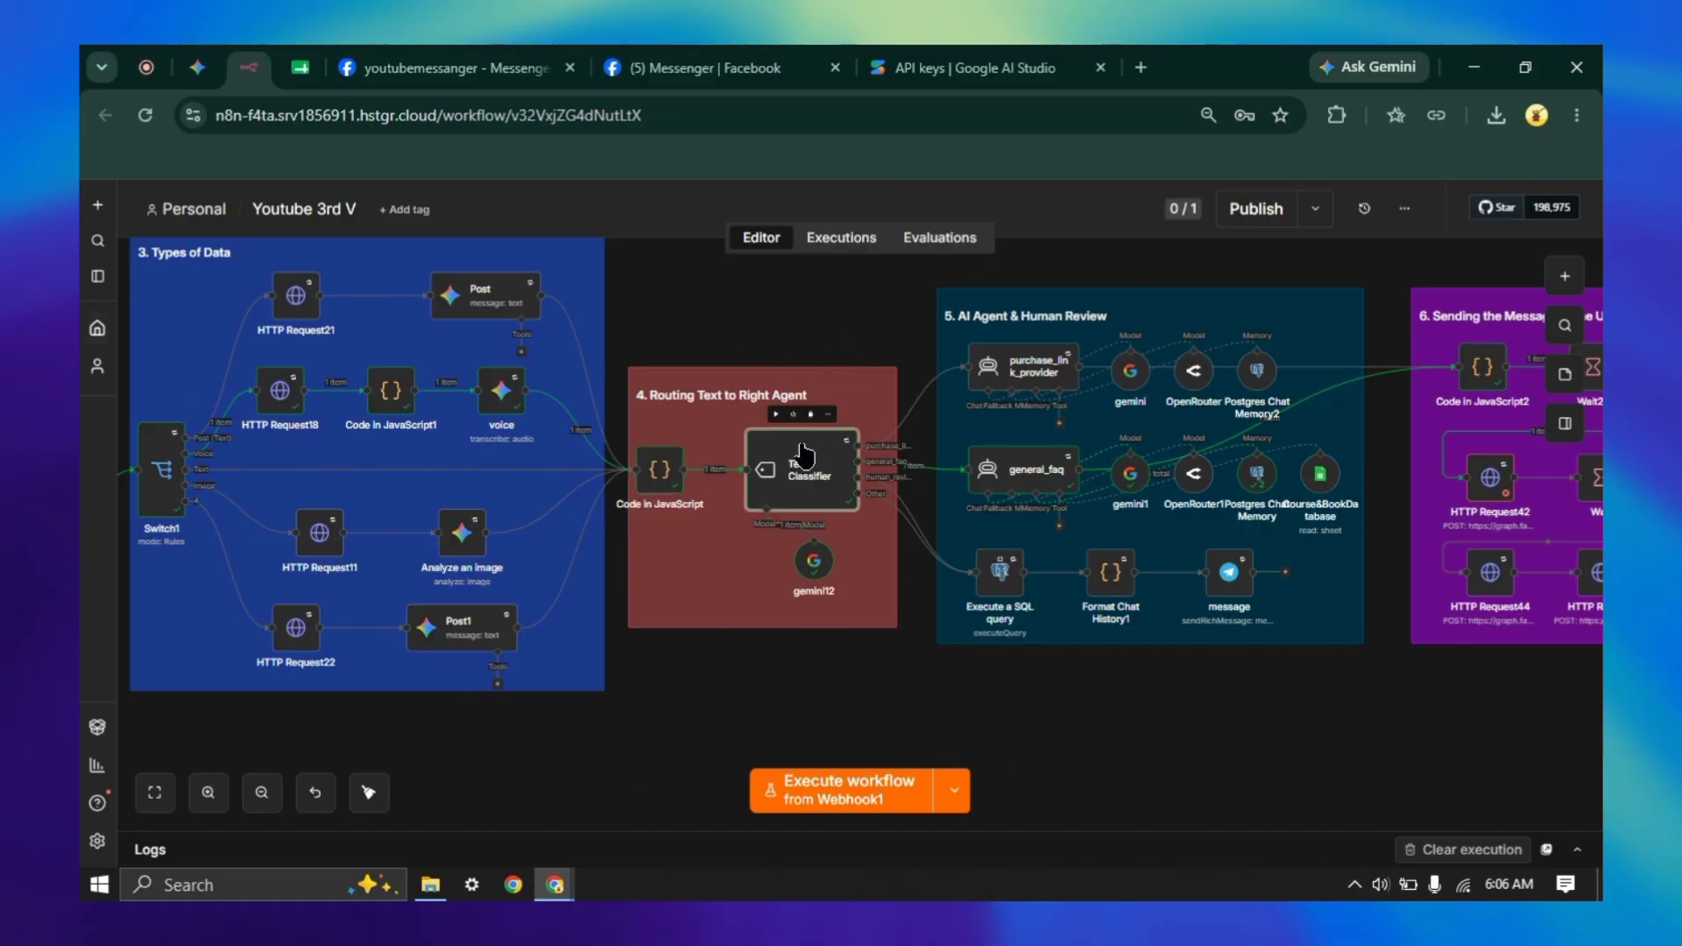
double_click(805, 456)
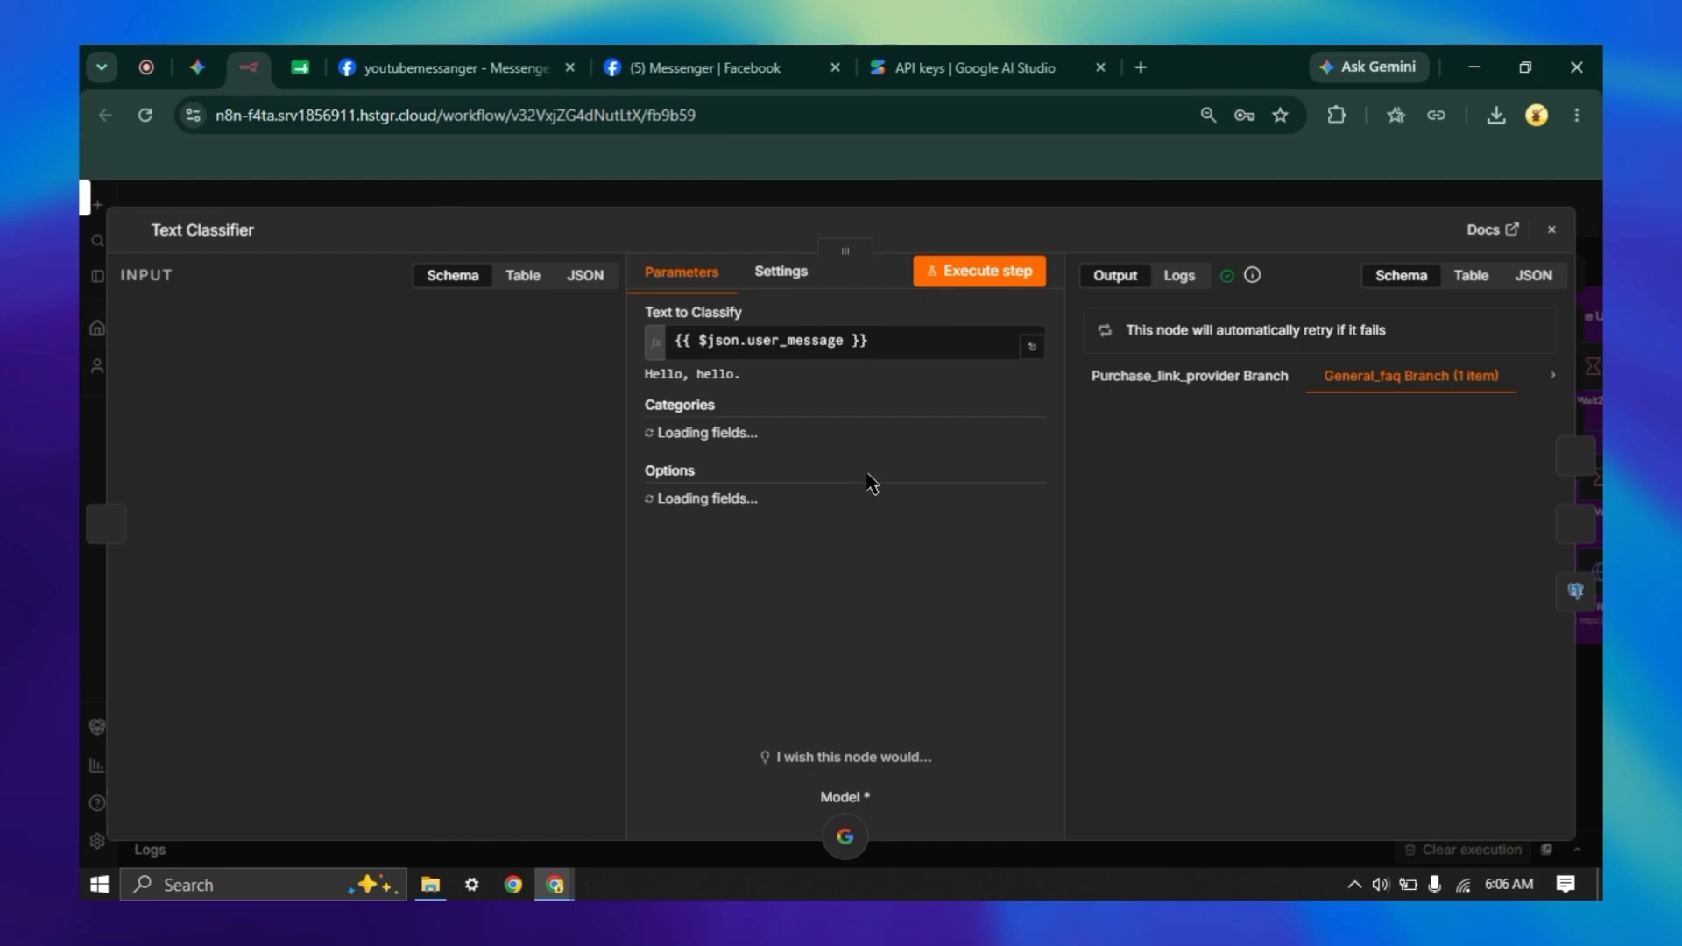
scroll(861, 532, down, 1)
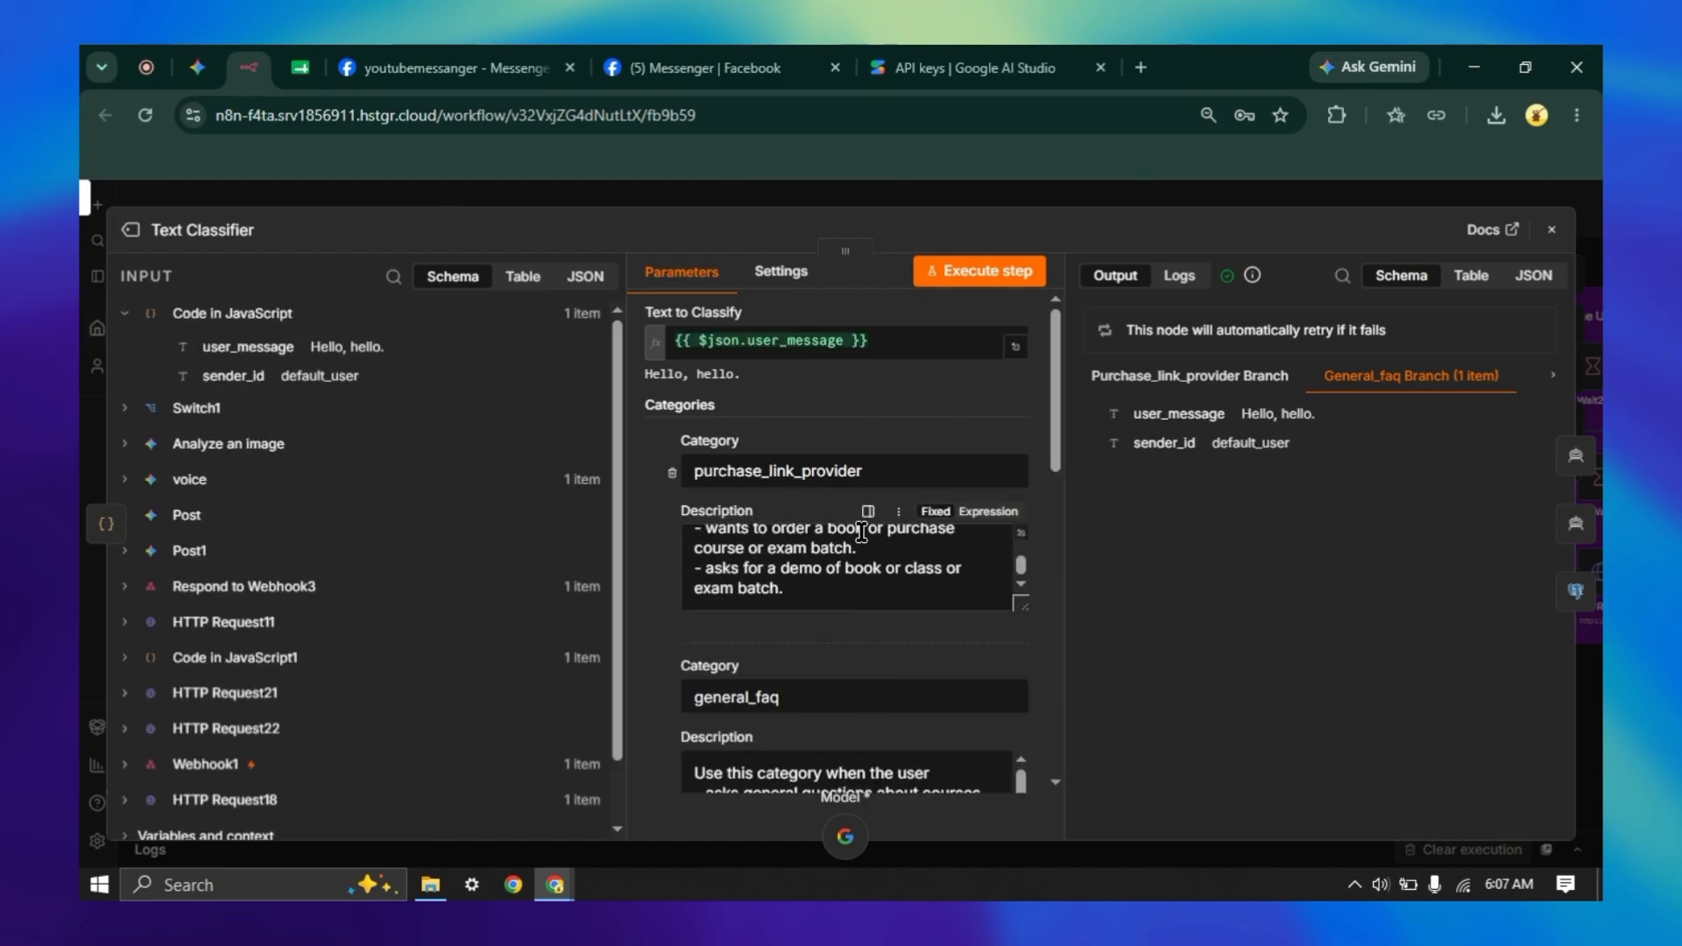
scroll(705, 403, down, 3)
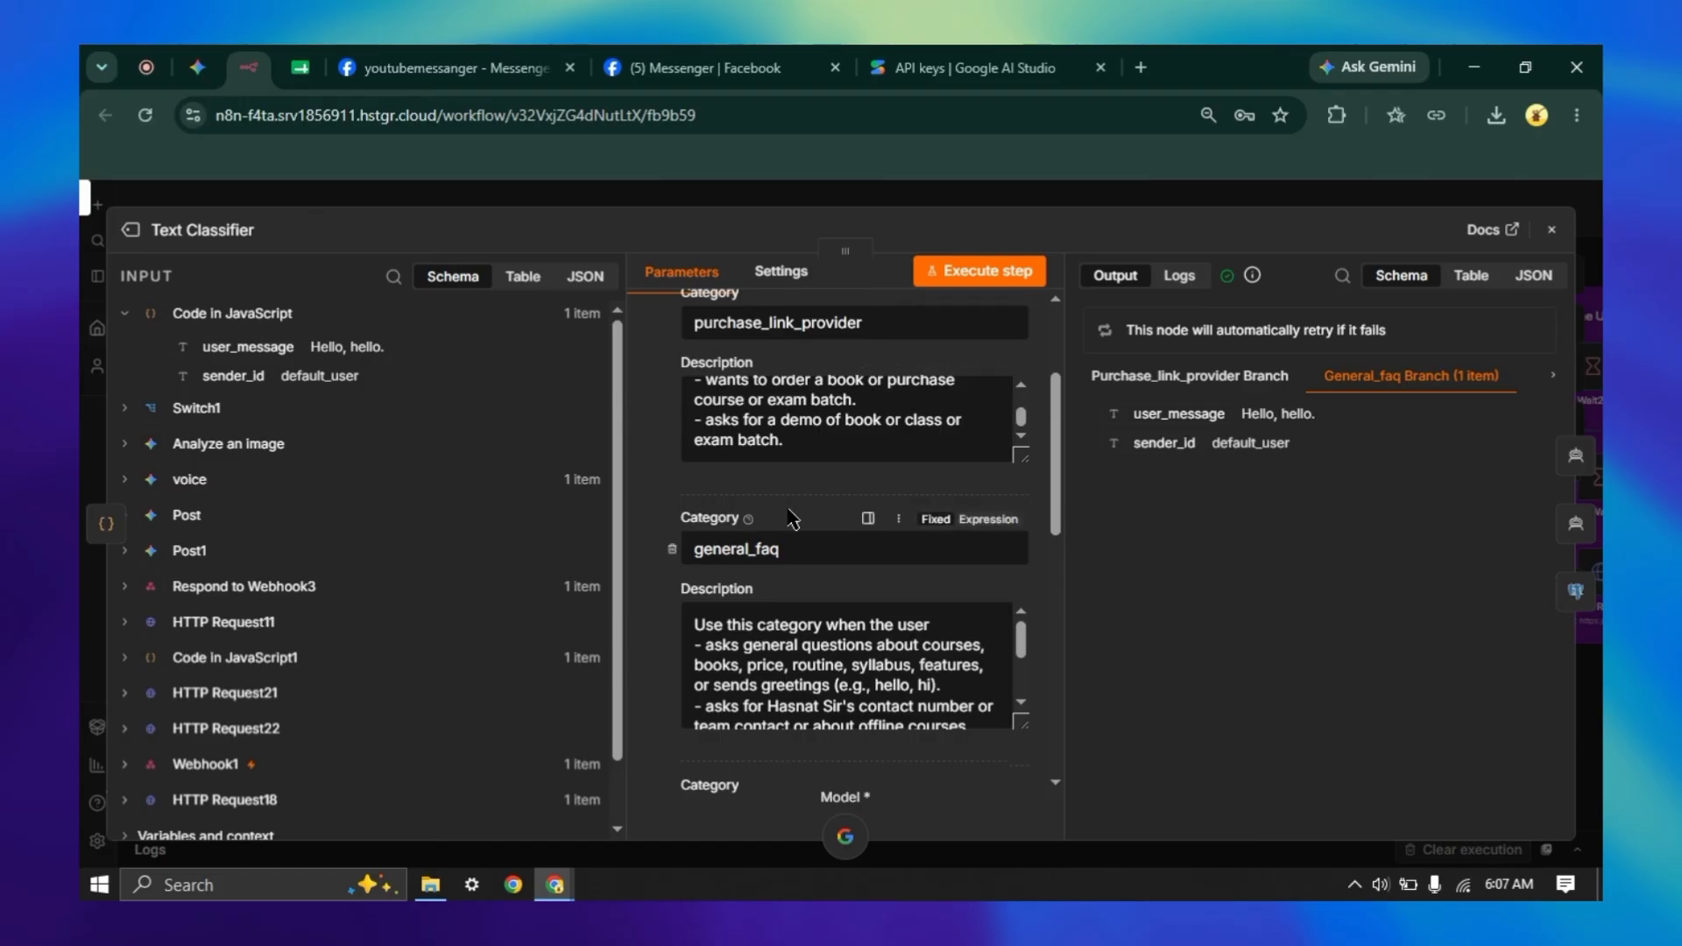
scroll(717, 425, down, 3)
scroll(846, 408, down, 3)
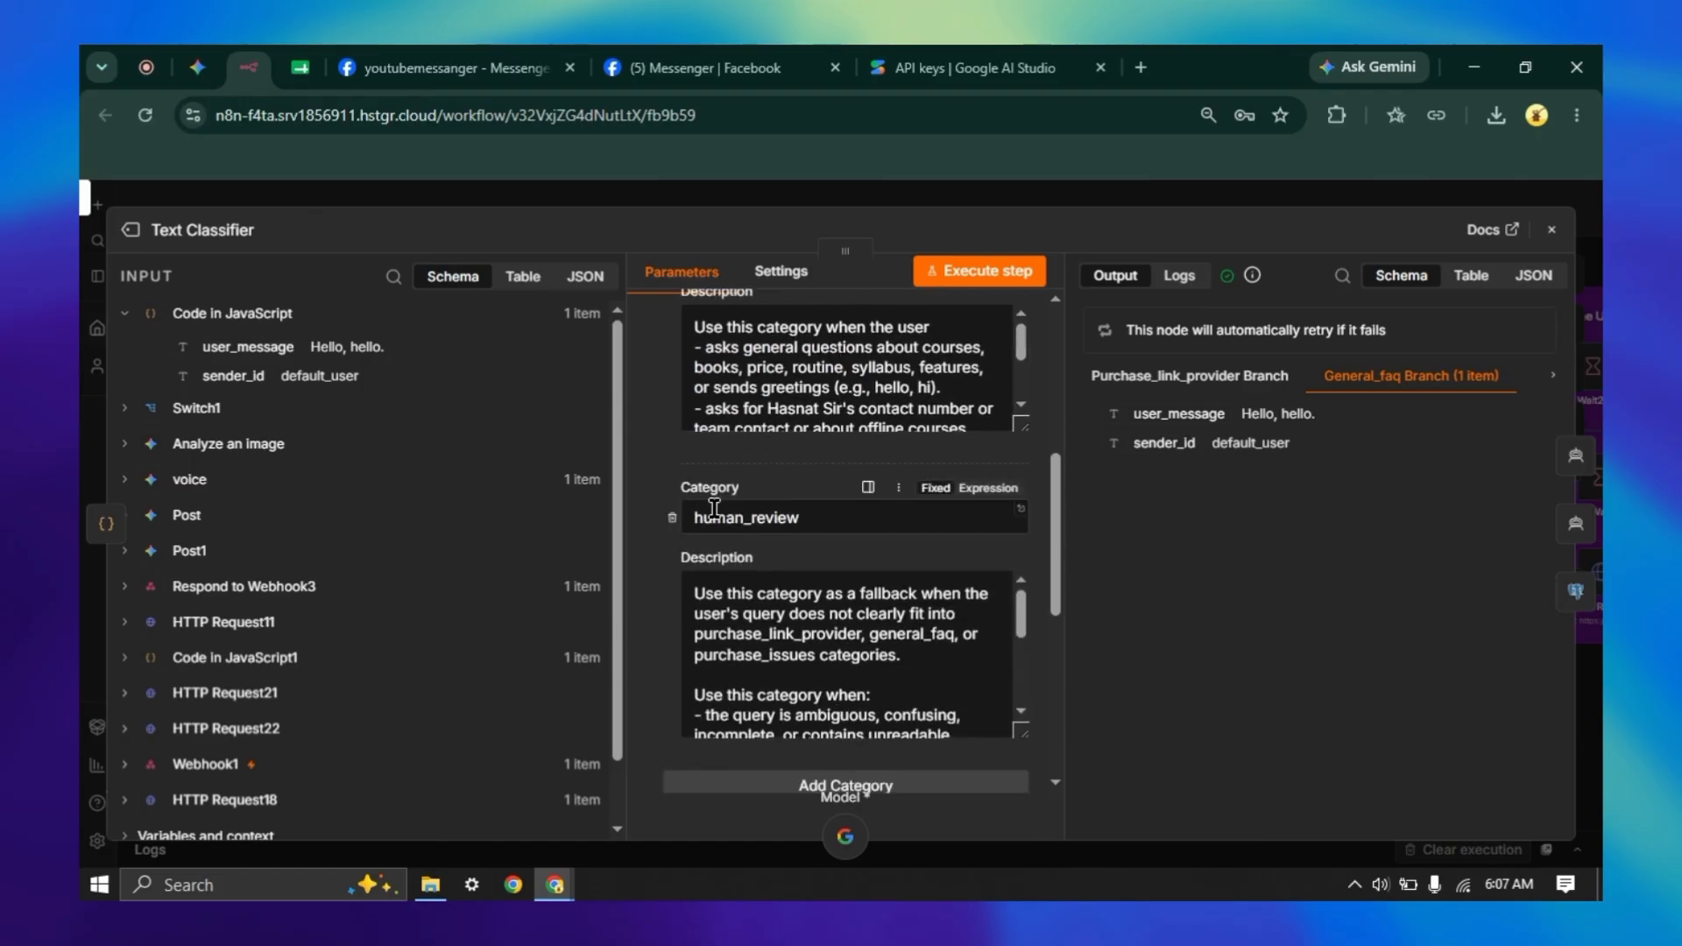
scroll(869, 511, down, 6)
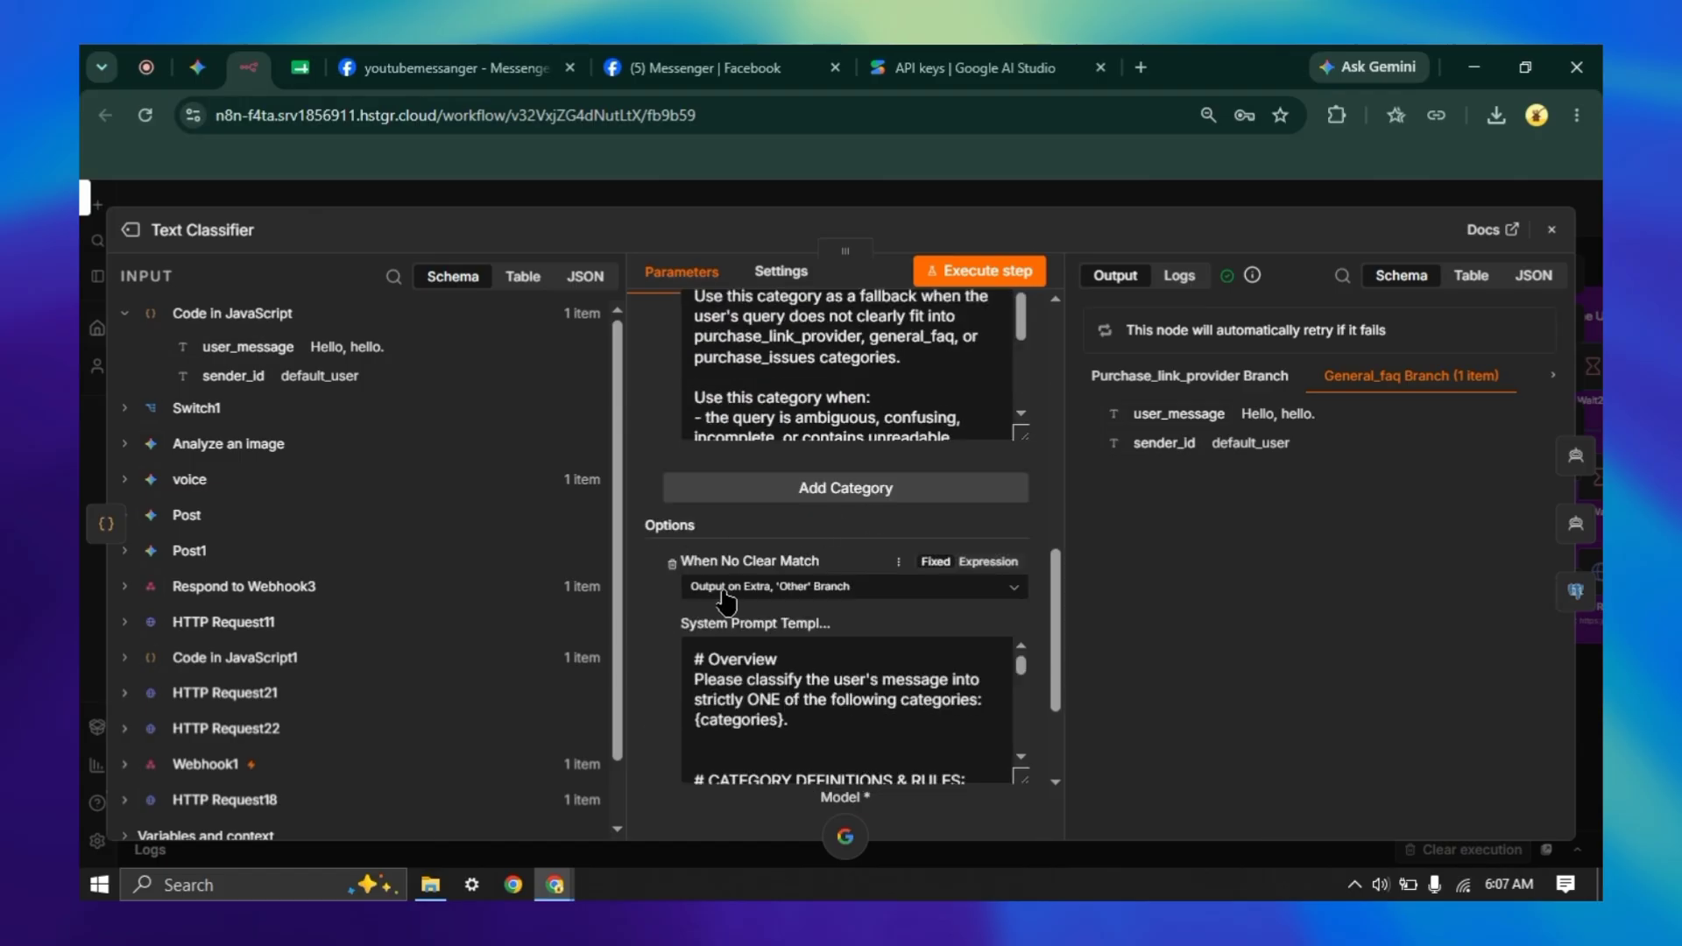
scroll(816, 565, down, 3)
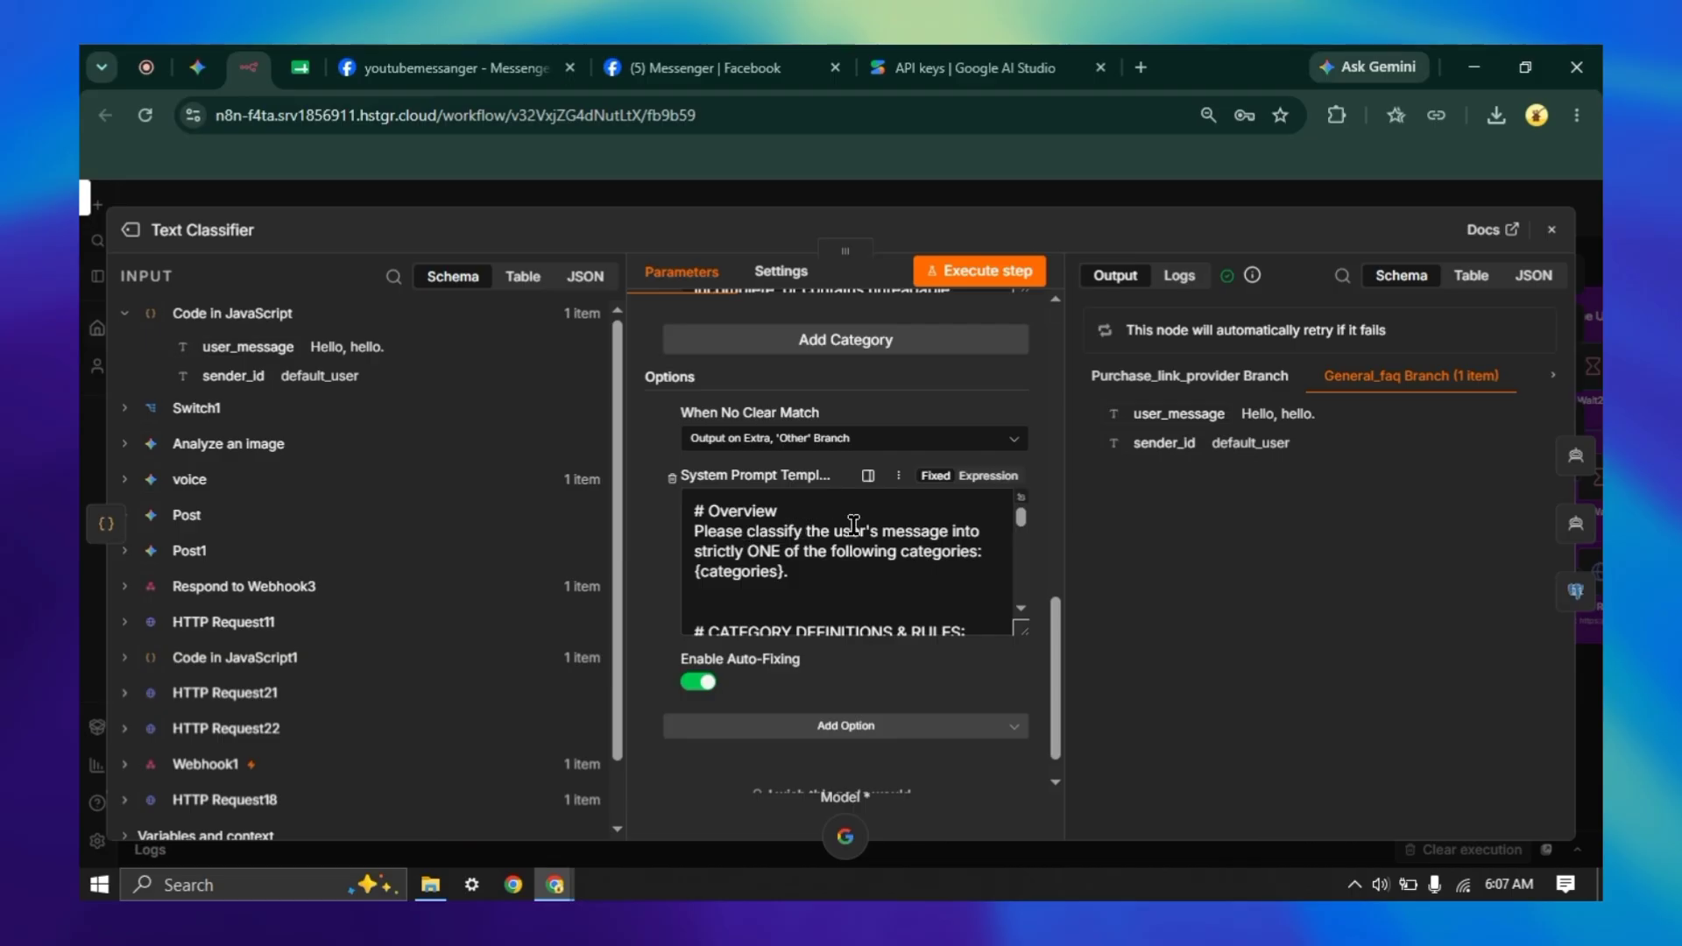
scroll(855, 525, down, 3)
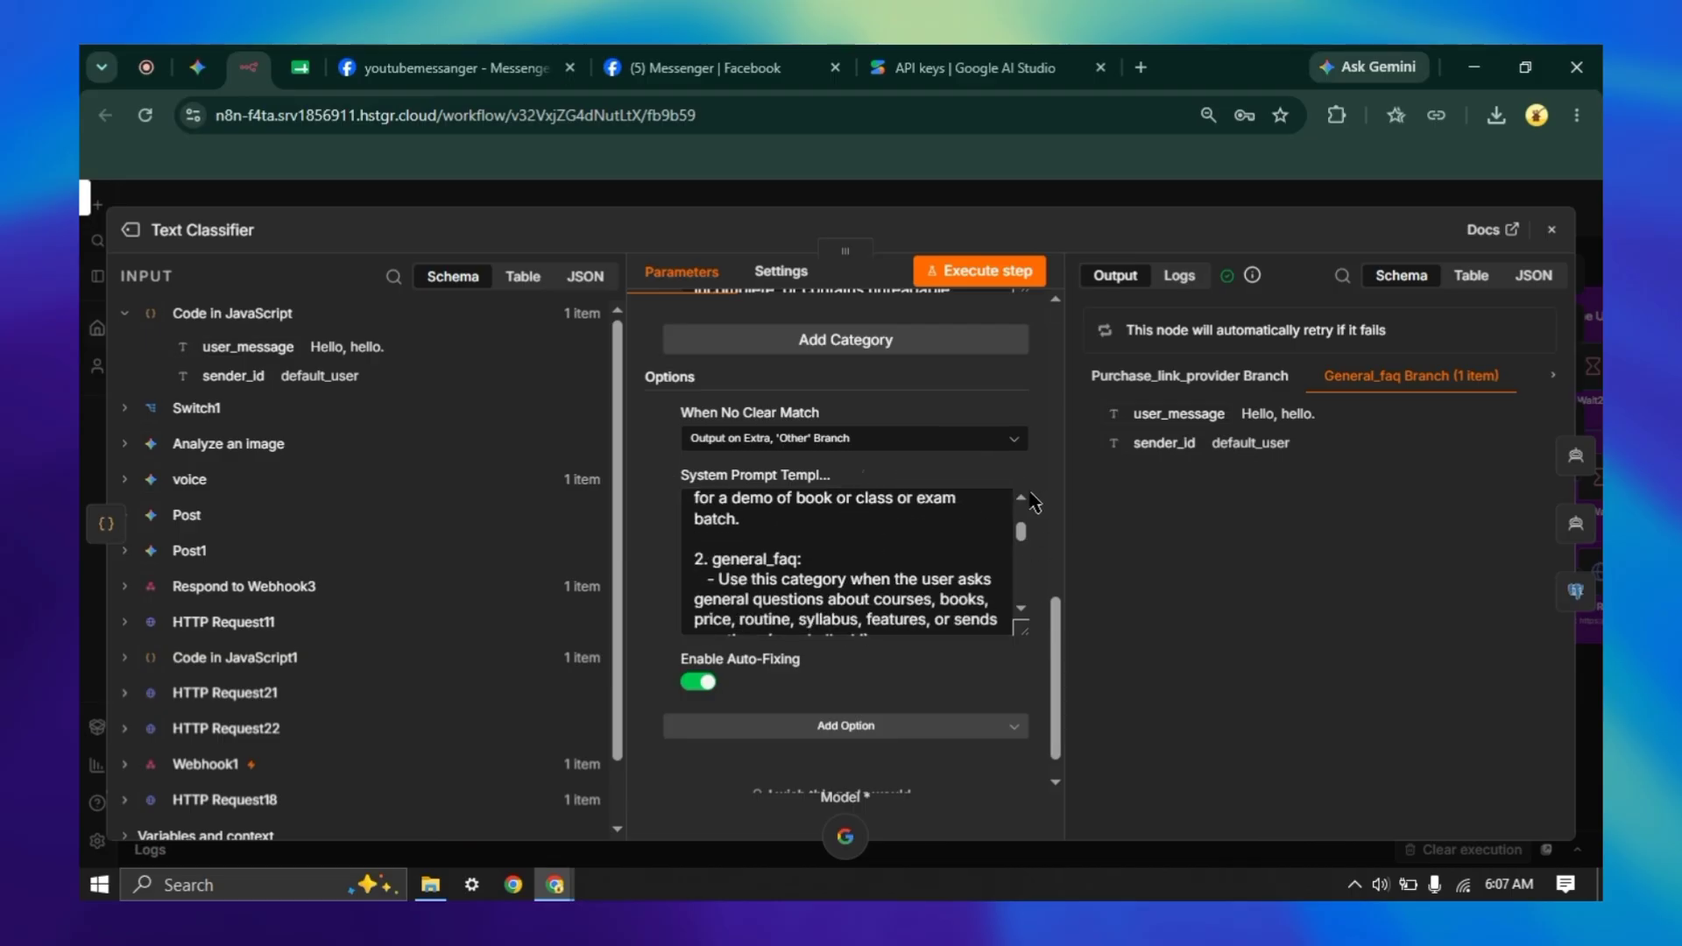
- Replace the Final Reminder's $now placeholder with an Asia/Dhaka setZone toFormat date expression
click(1021, 502)
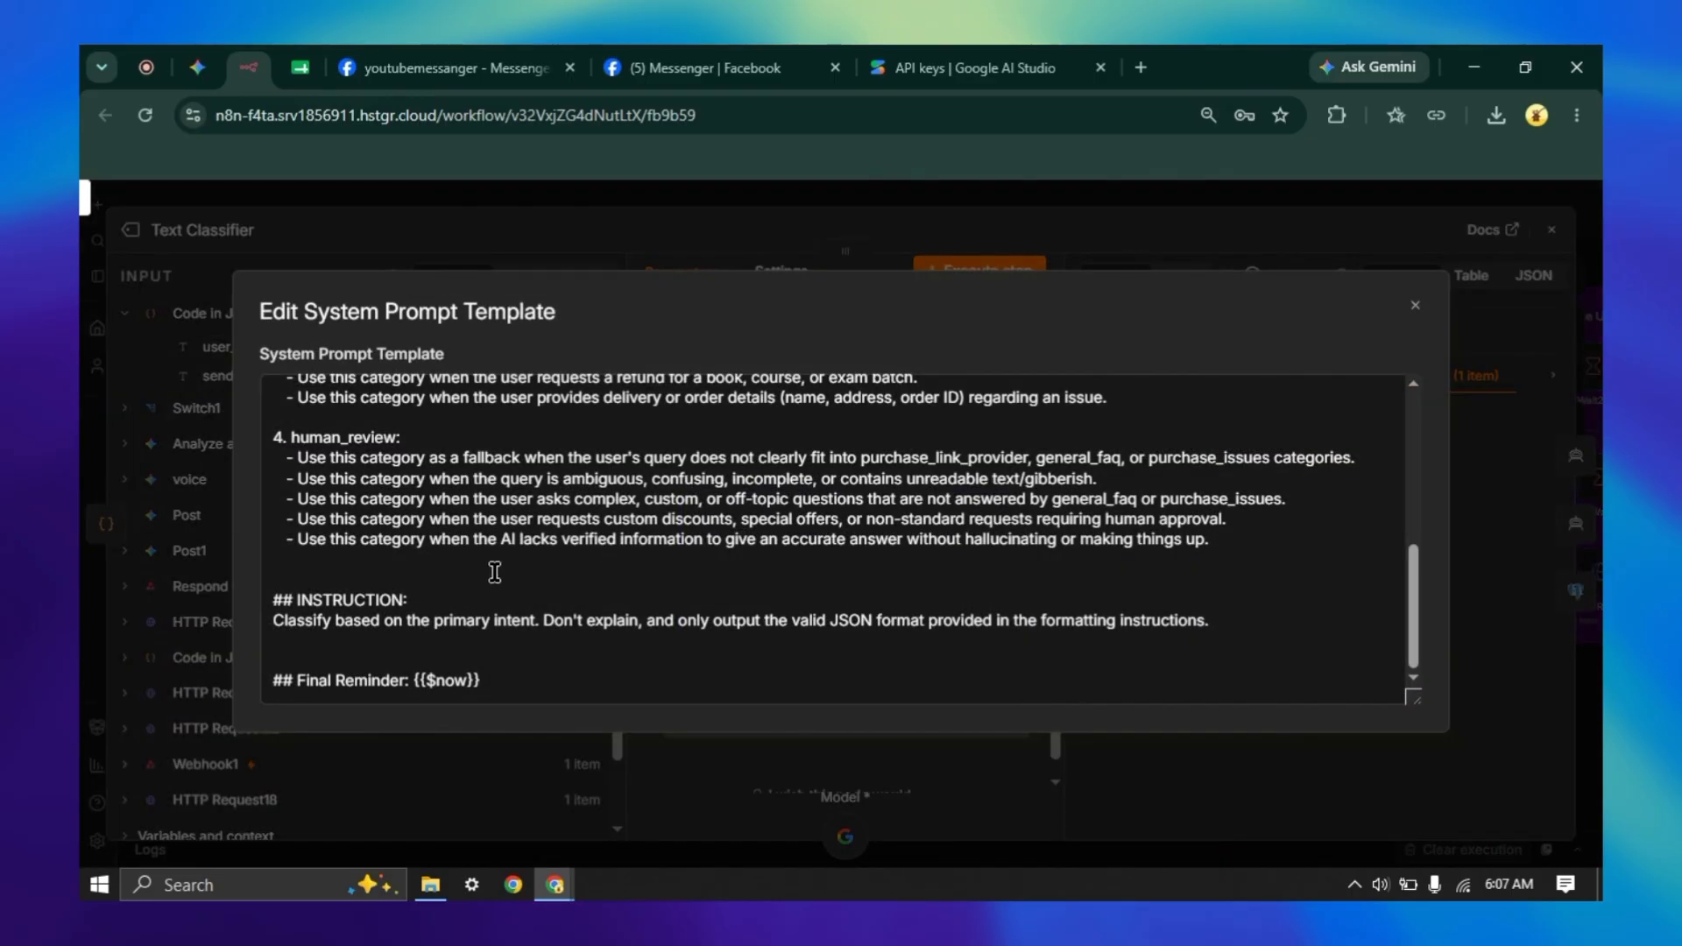
scroll(701, 653, up, 10)
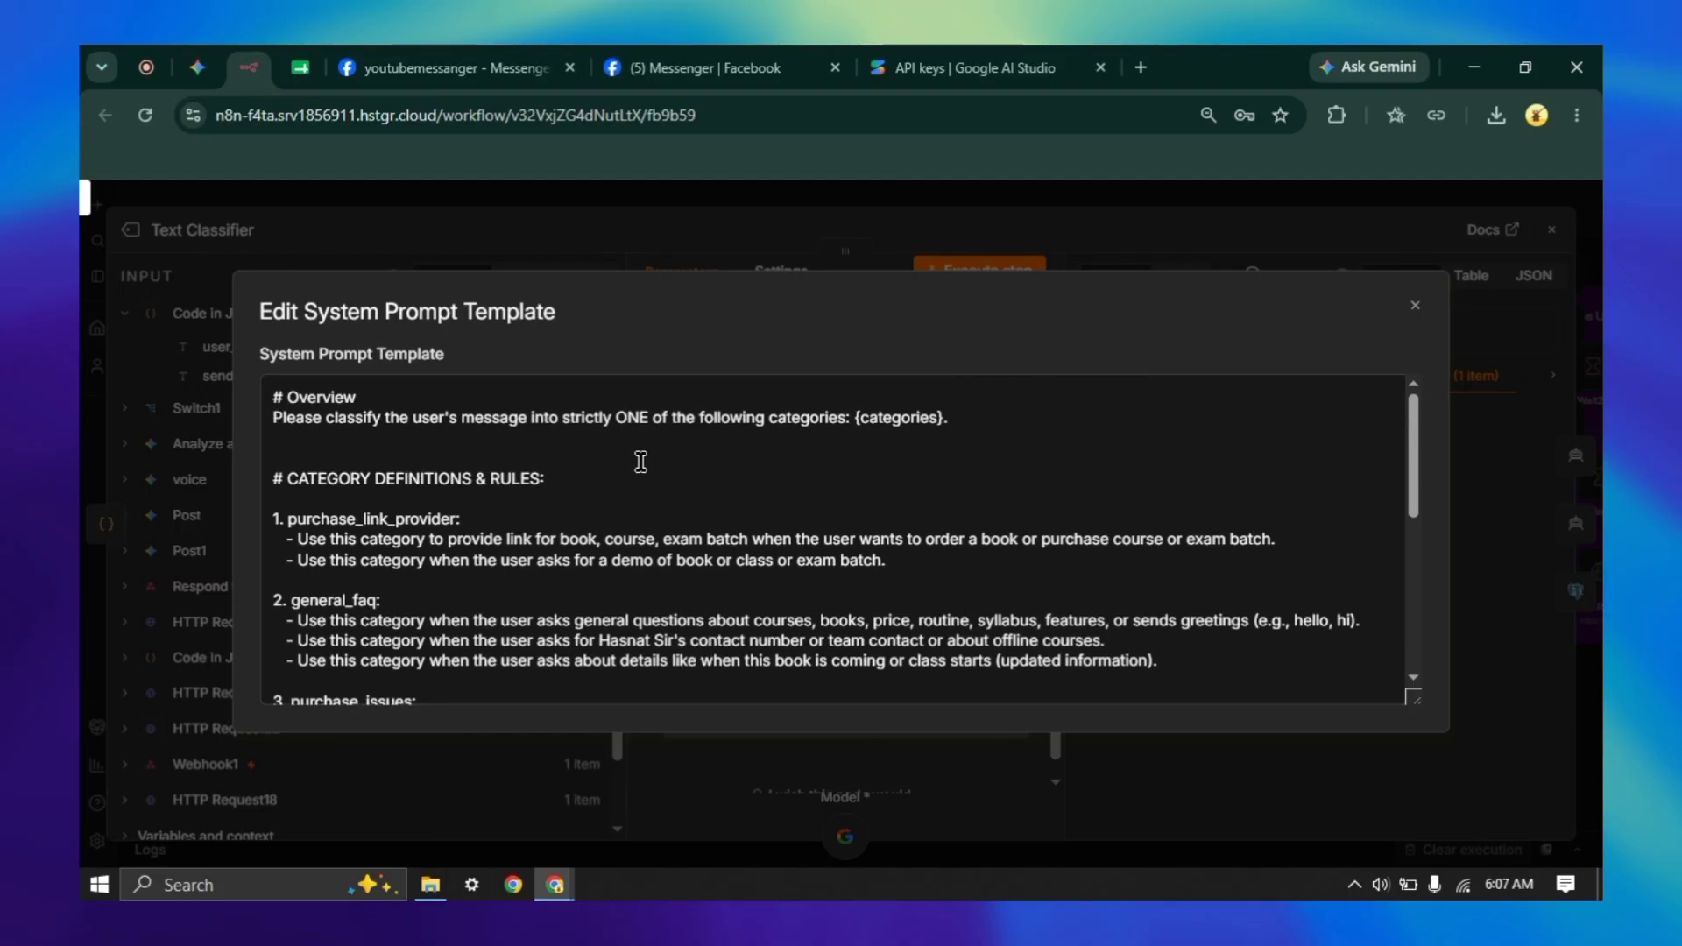
scroll(735, 620, down, 5)
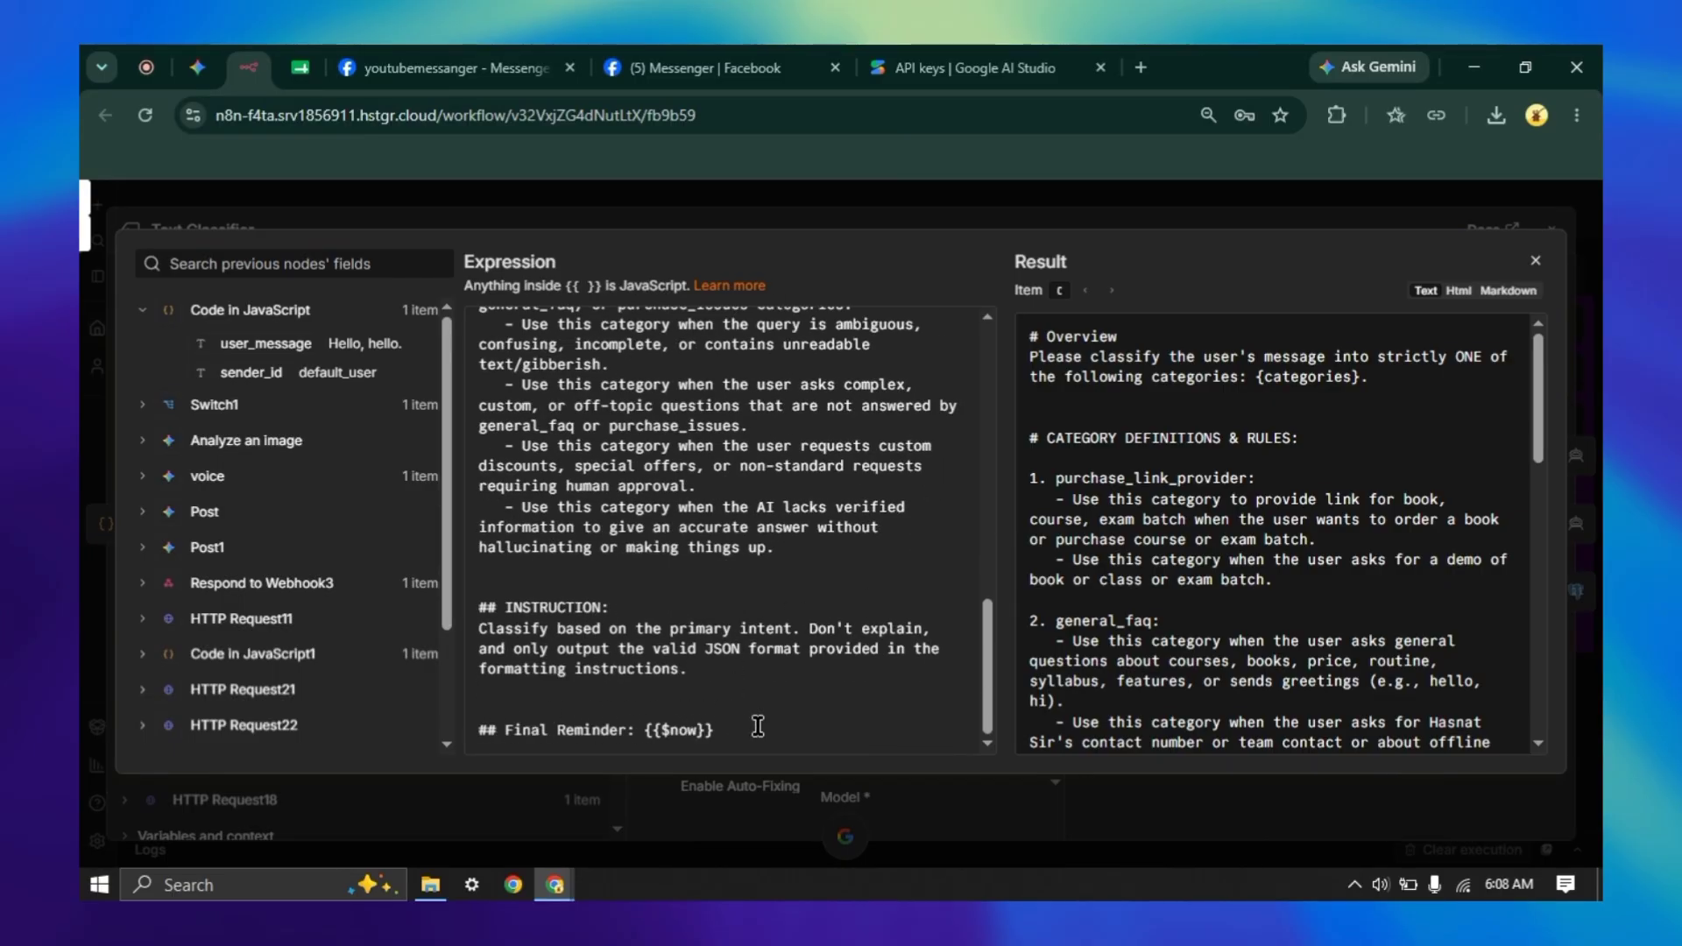
drag(717, 731, 654, 732)
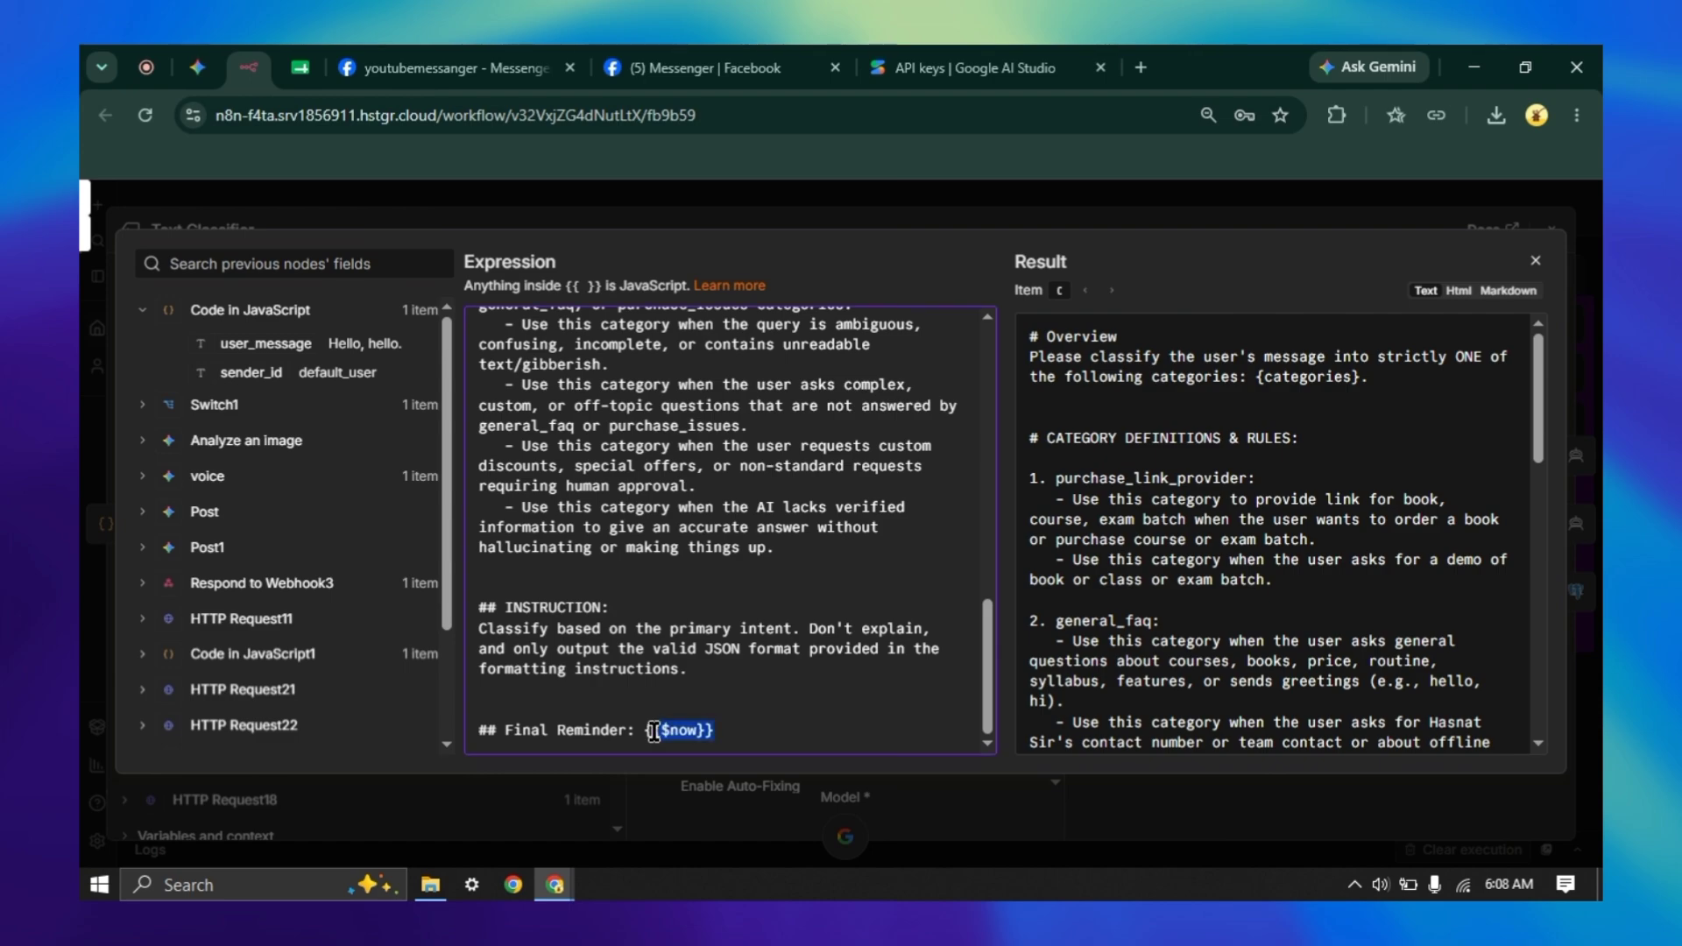
right_click(647, 733)
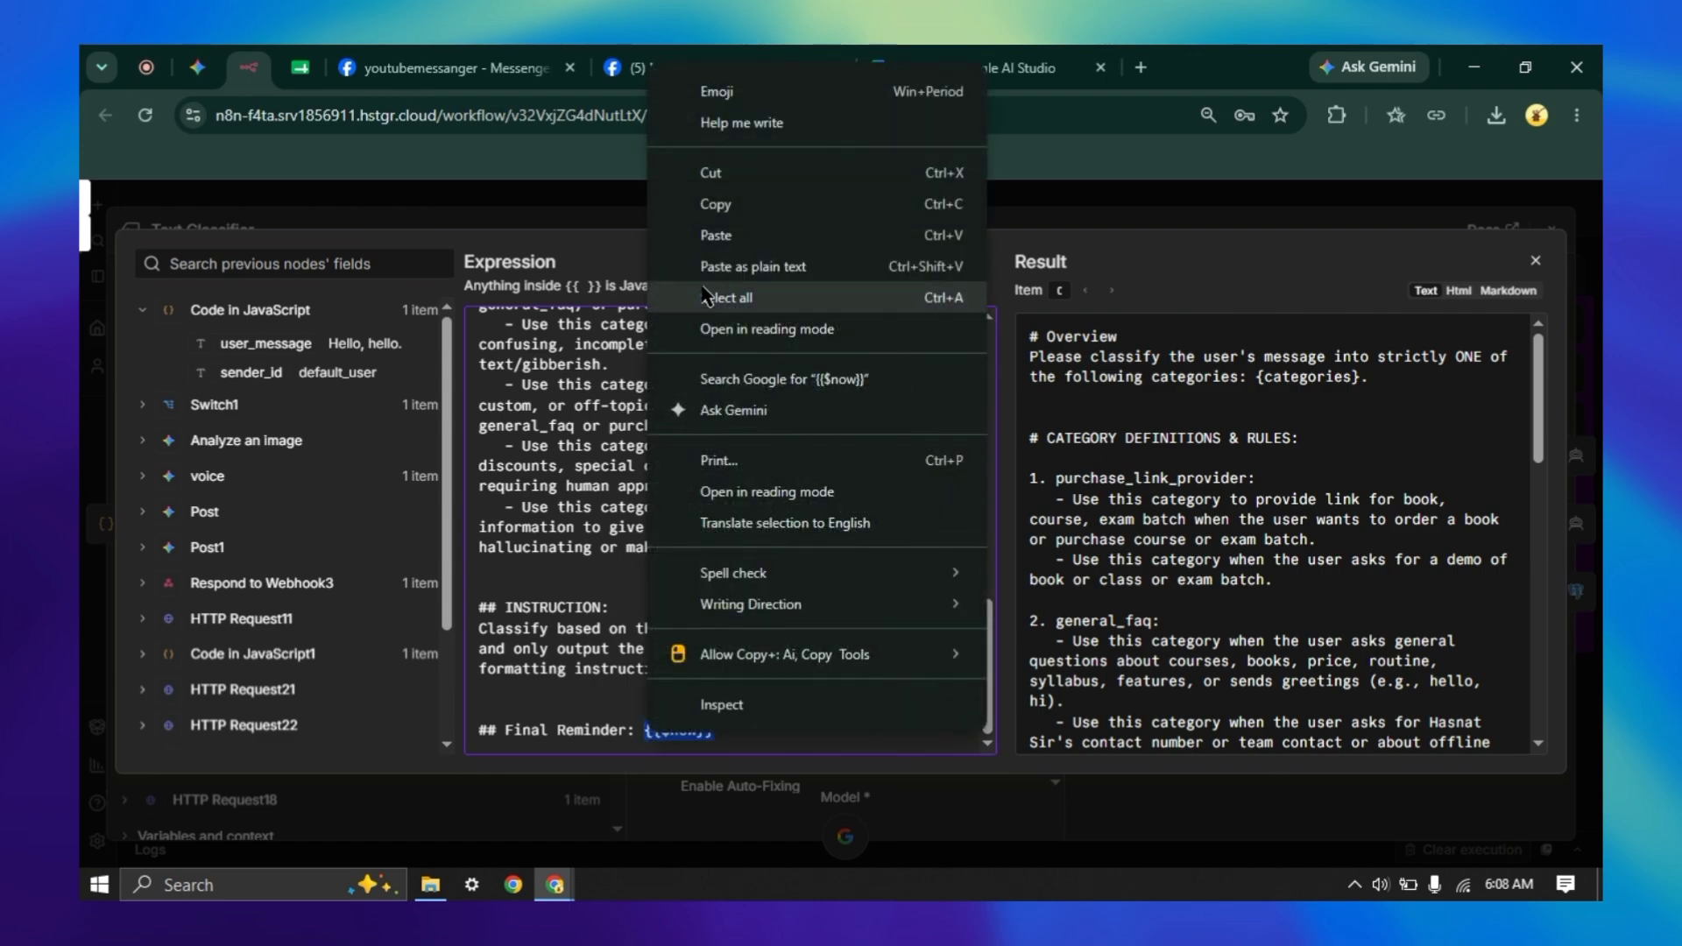
click(727, 231)
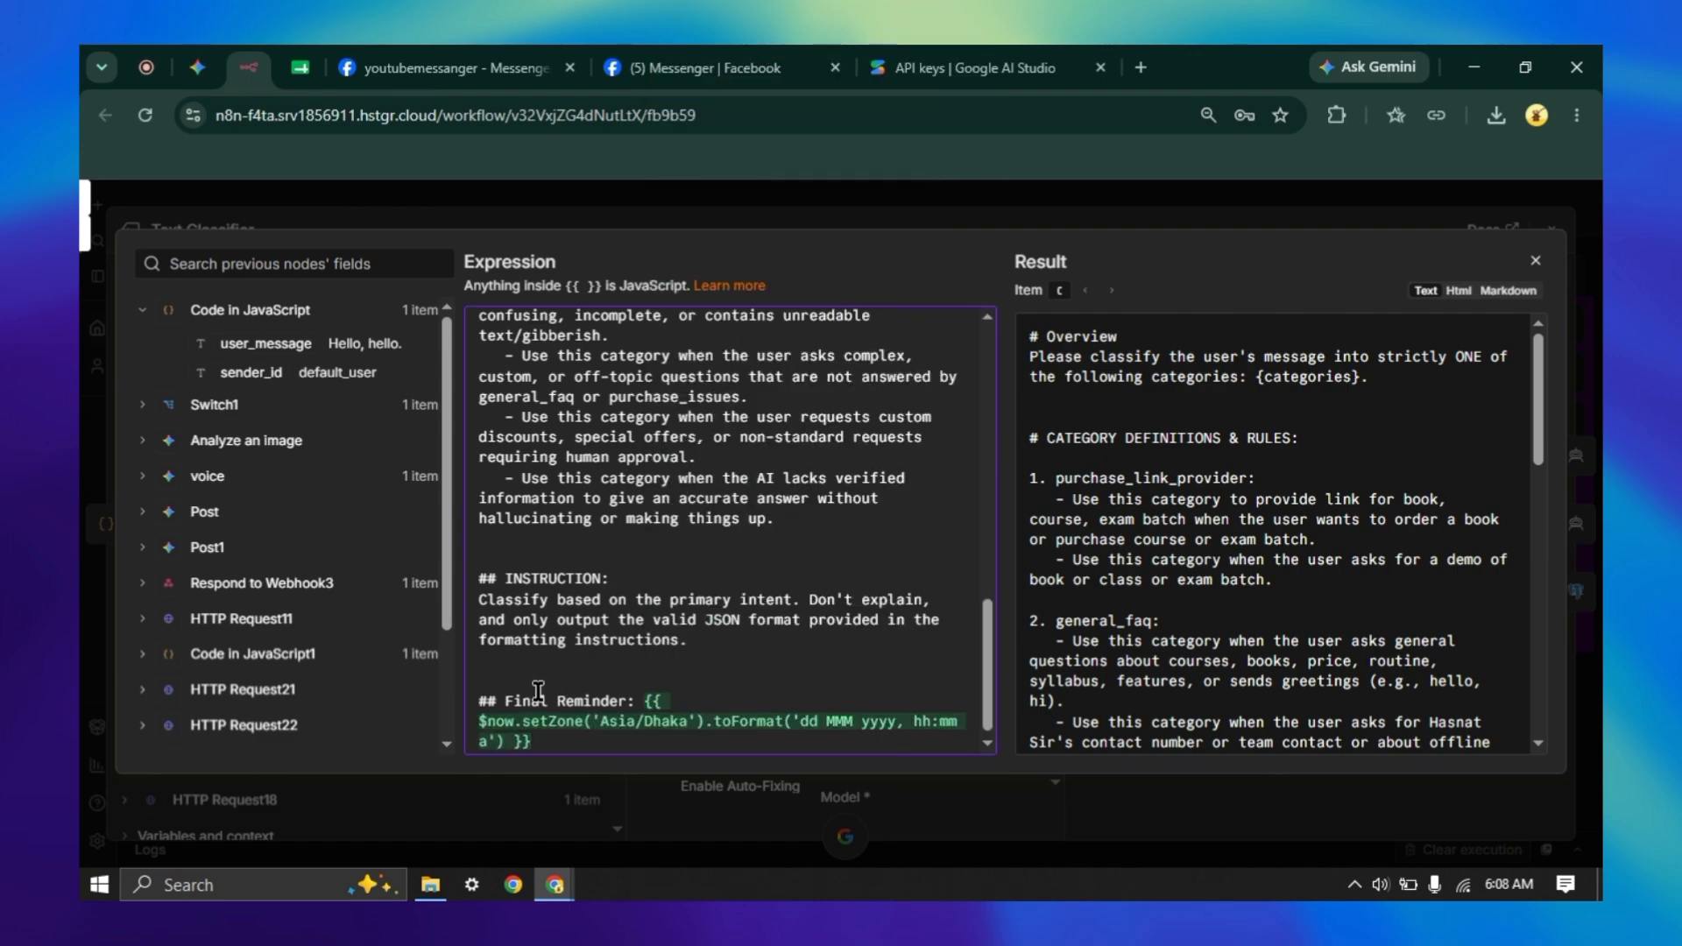
- Review the prompt preview, confirming the Final Reminder shows the current Asia/Dhaka date and time
scroll(678, 638, down, 1)
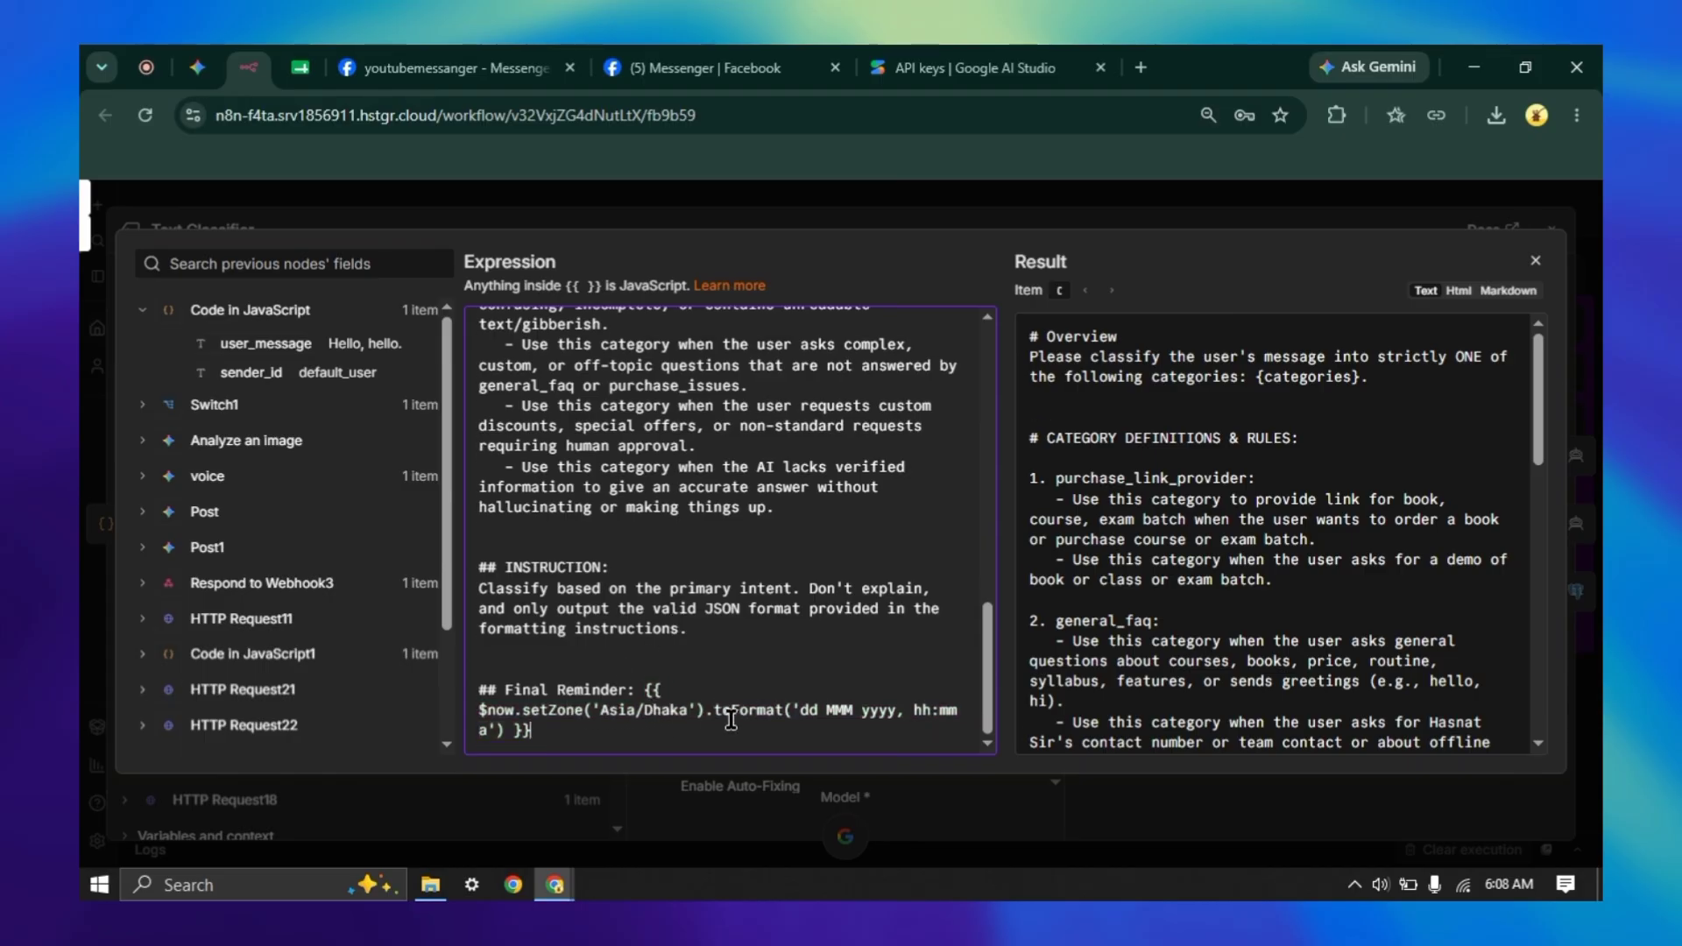
scroll(1206, 617, down, 10)
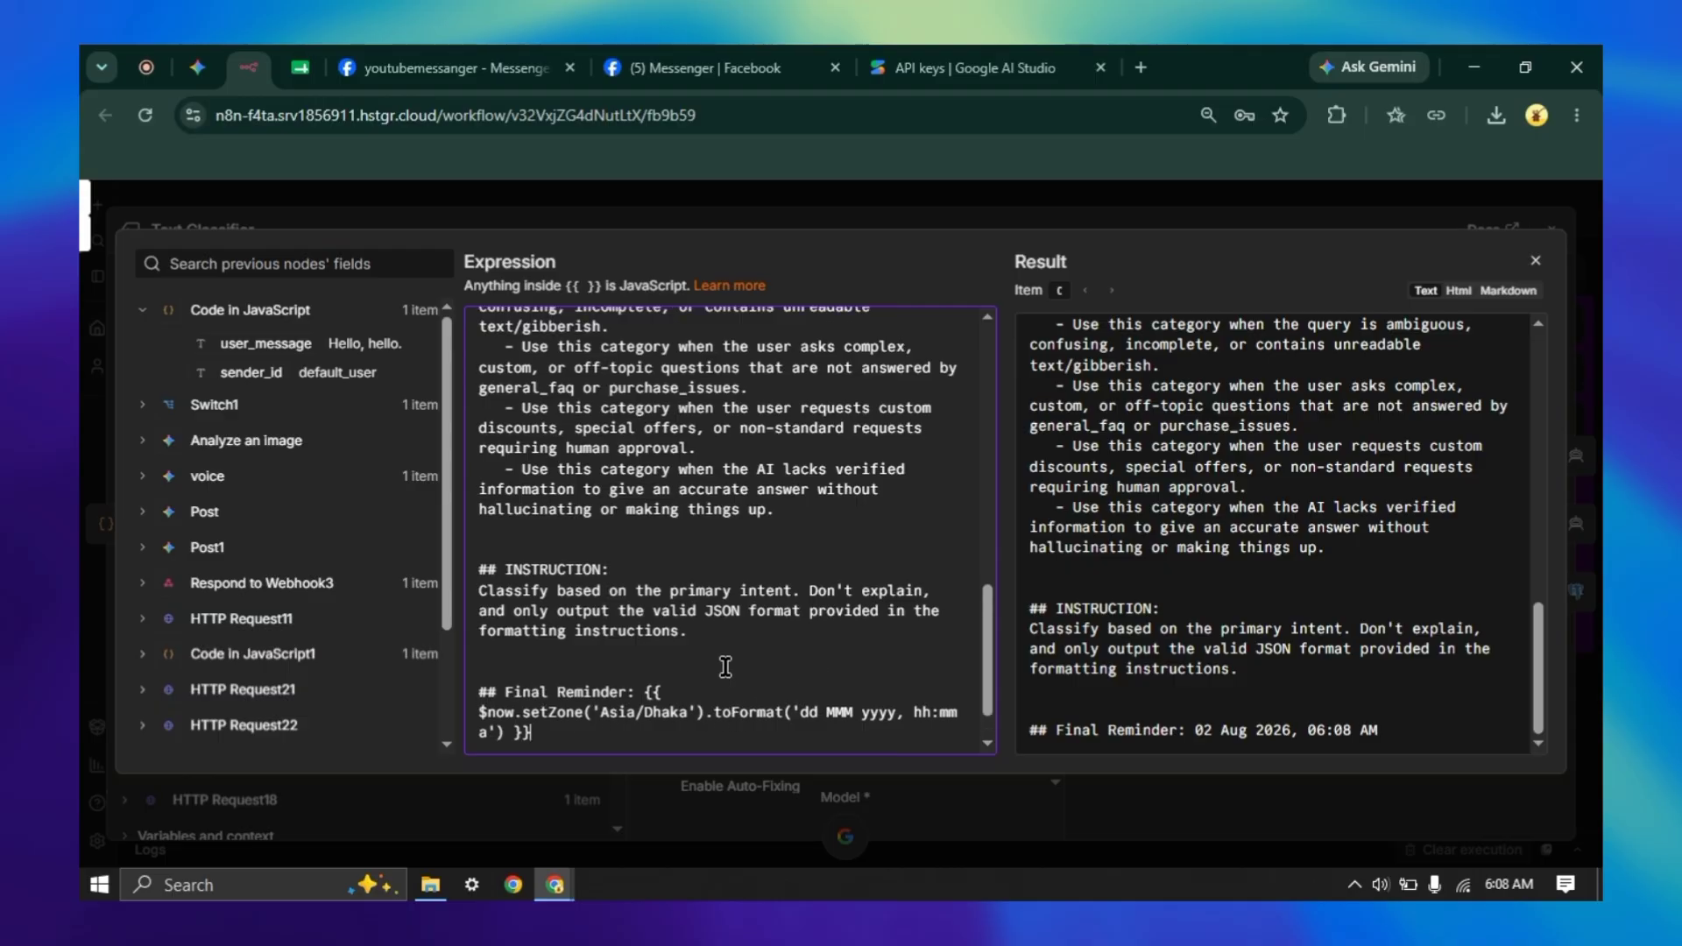
scroll(725, 670, up, 3)
scroll(727, 671, up, 5)
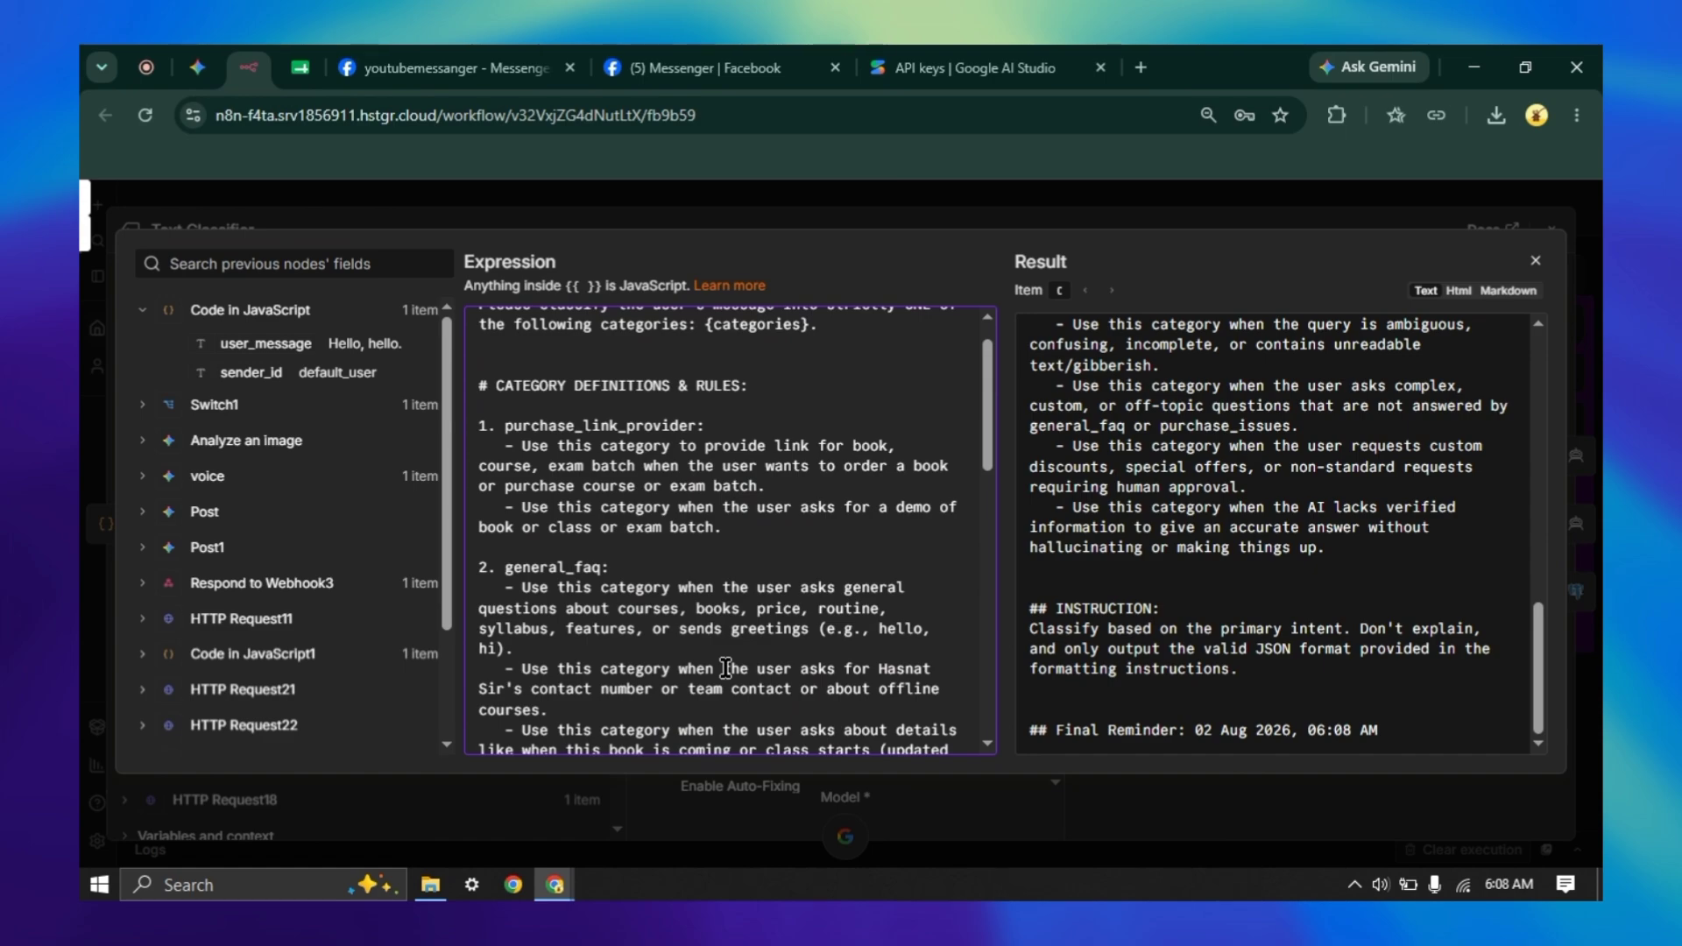
scroll(726, 669, up, 1)
scroll(671, 485, down, 10)
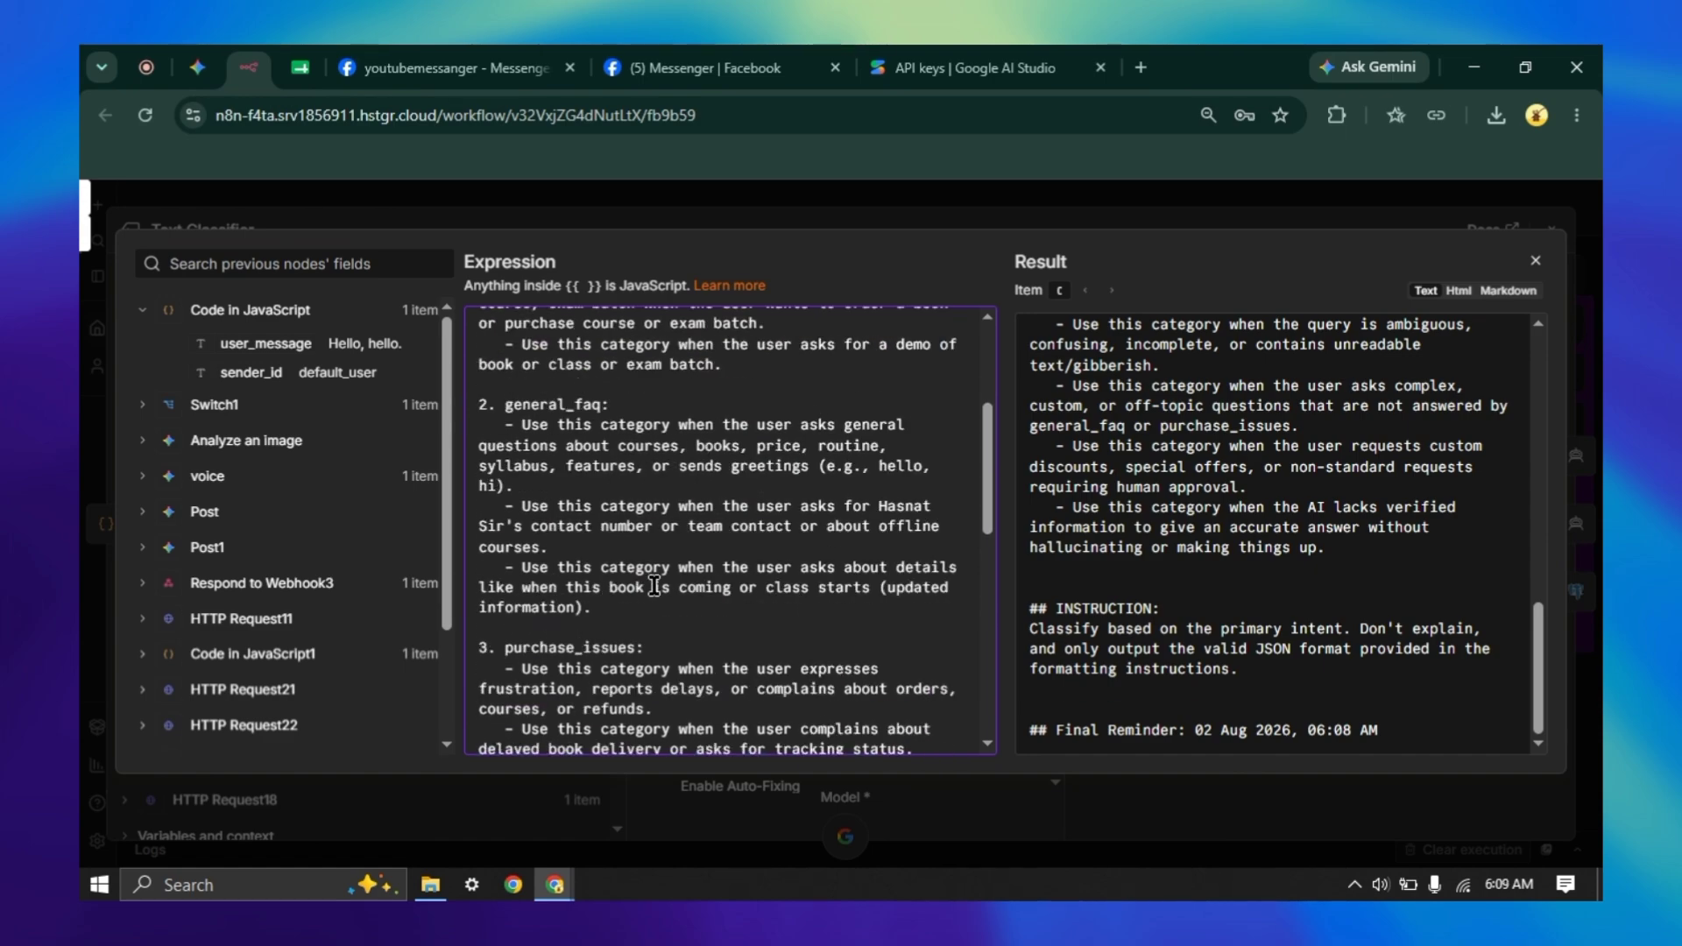
scroll(657, 587, down, 3)
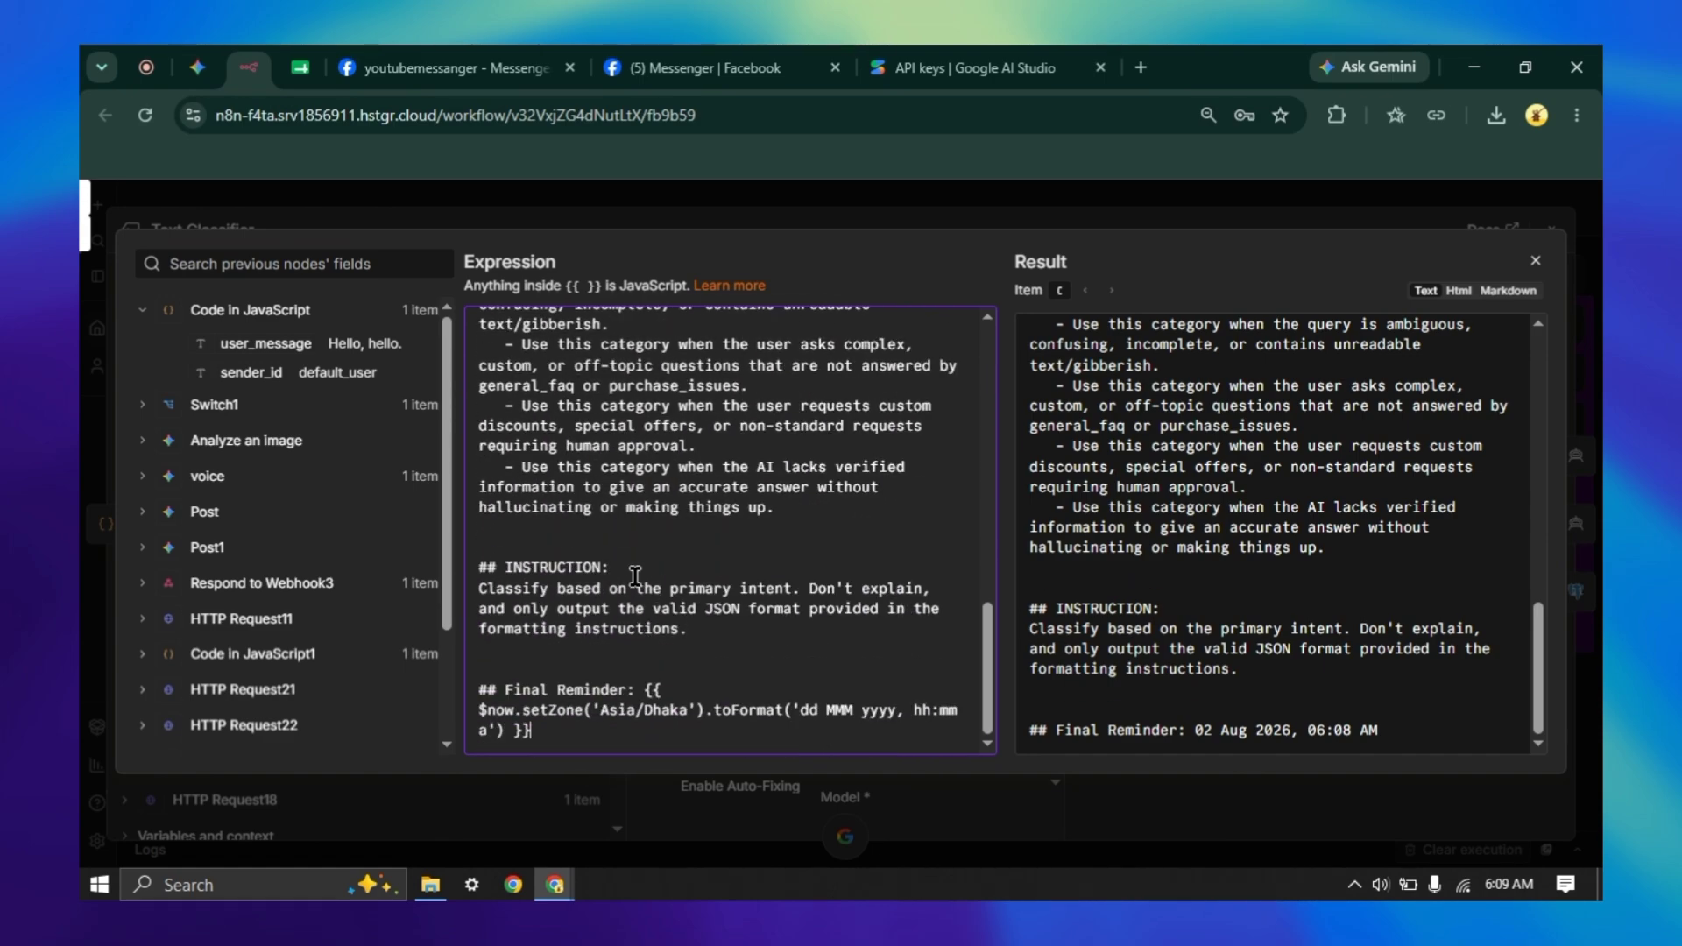
- Close the prompt editor and Text Classifier panel, and pan the canvas to the agent nodes
click(749, 206)
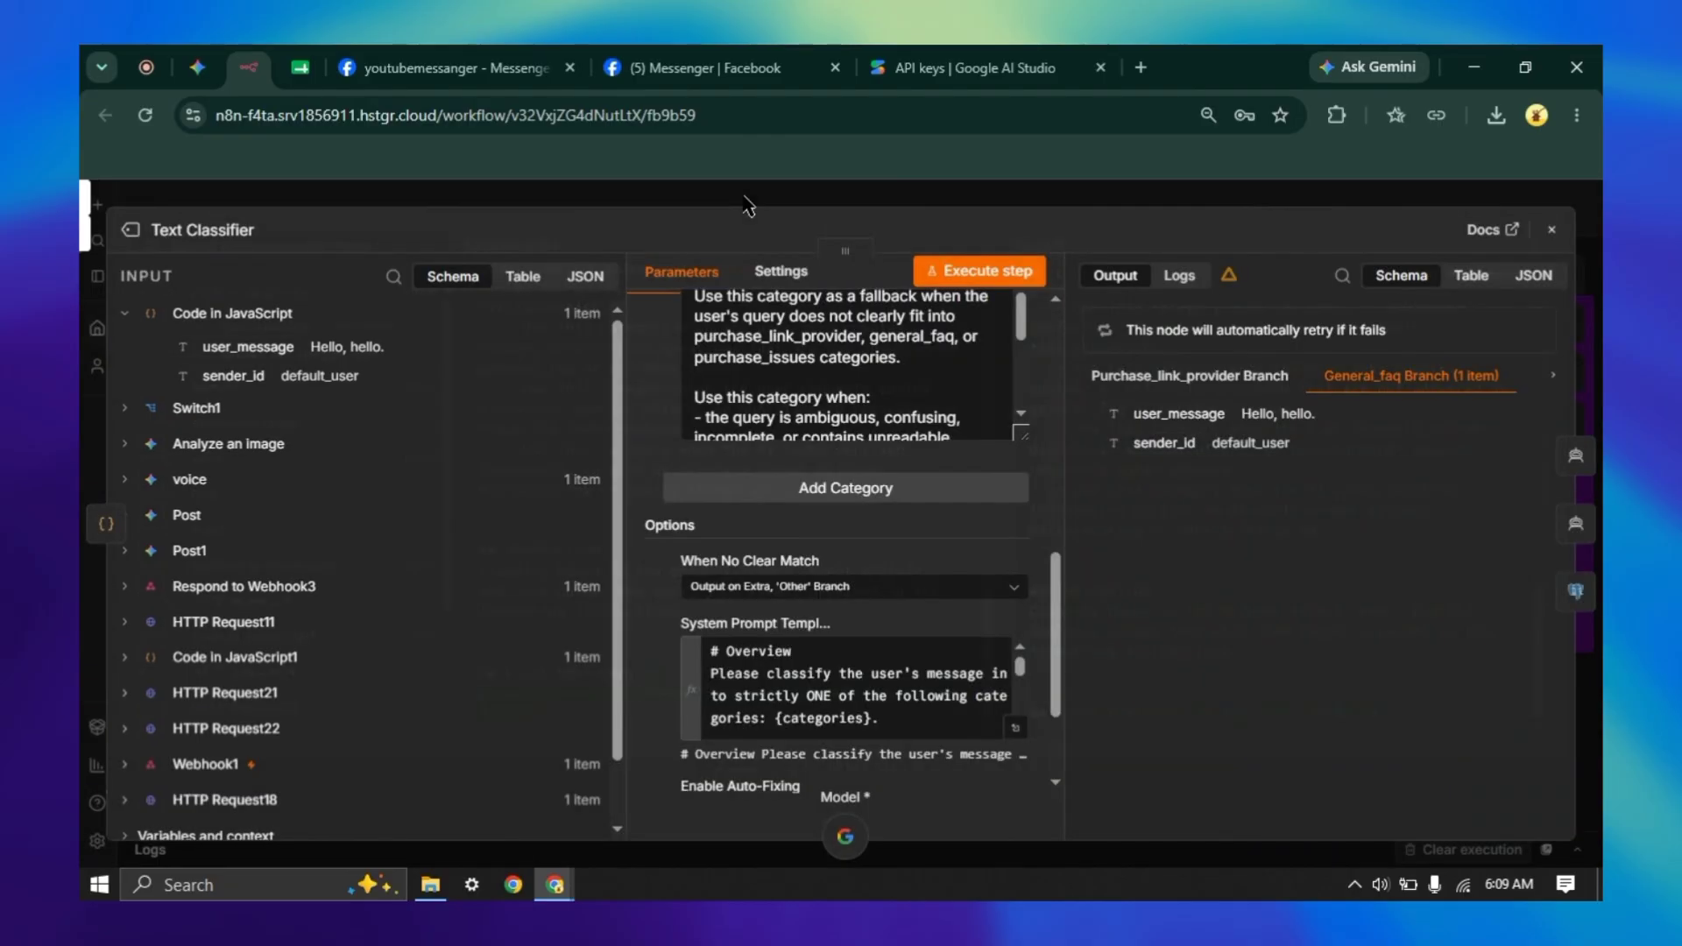
click(873, 209)
drag(705, 686, 544, 704)
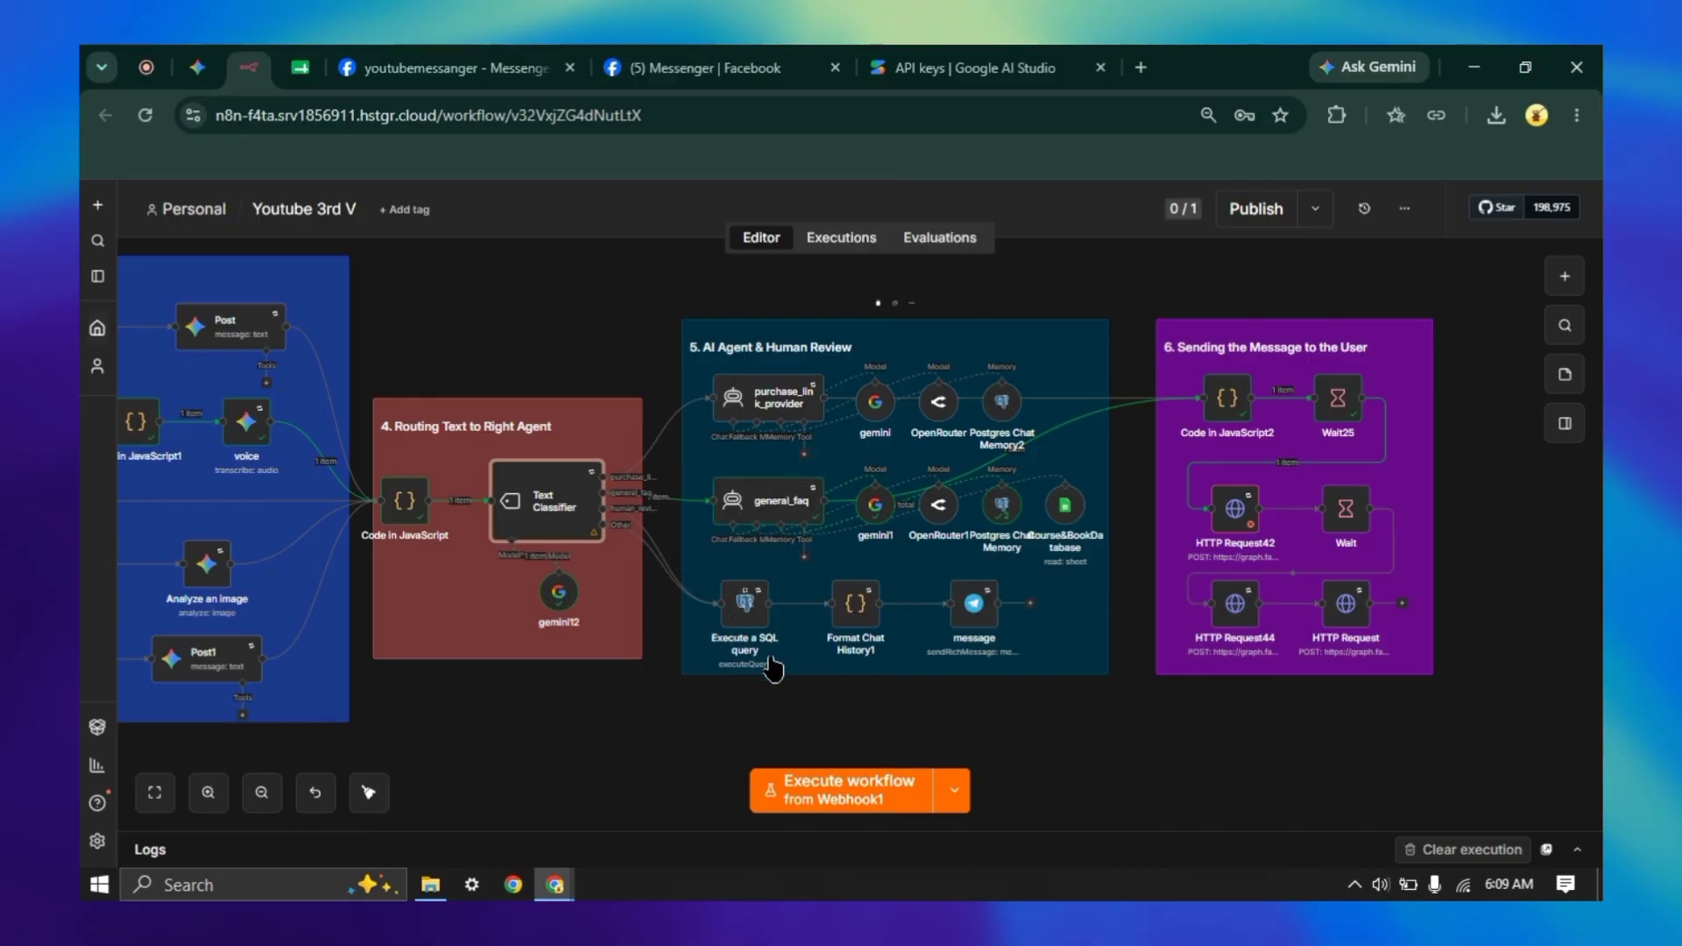
scroll(477, 345, right, 4)
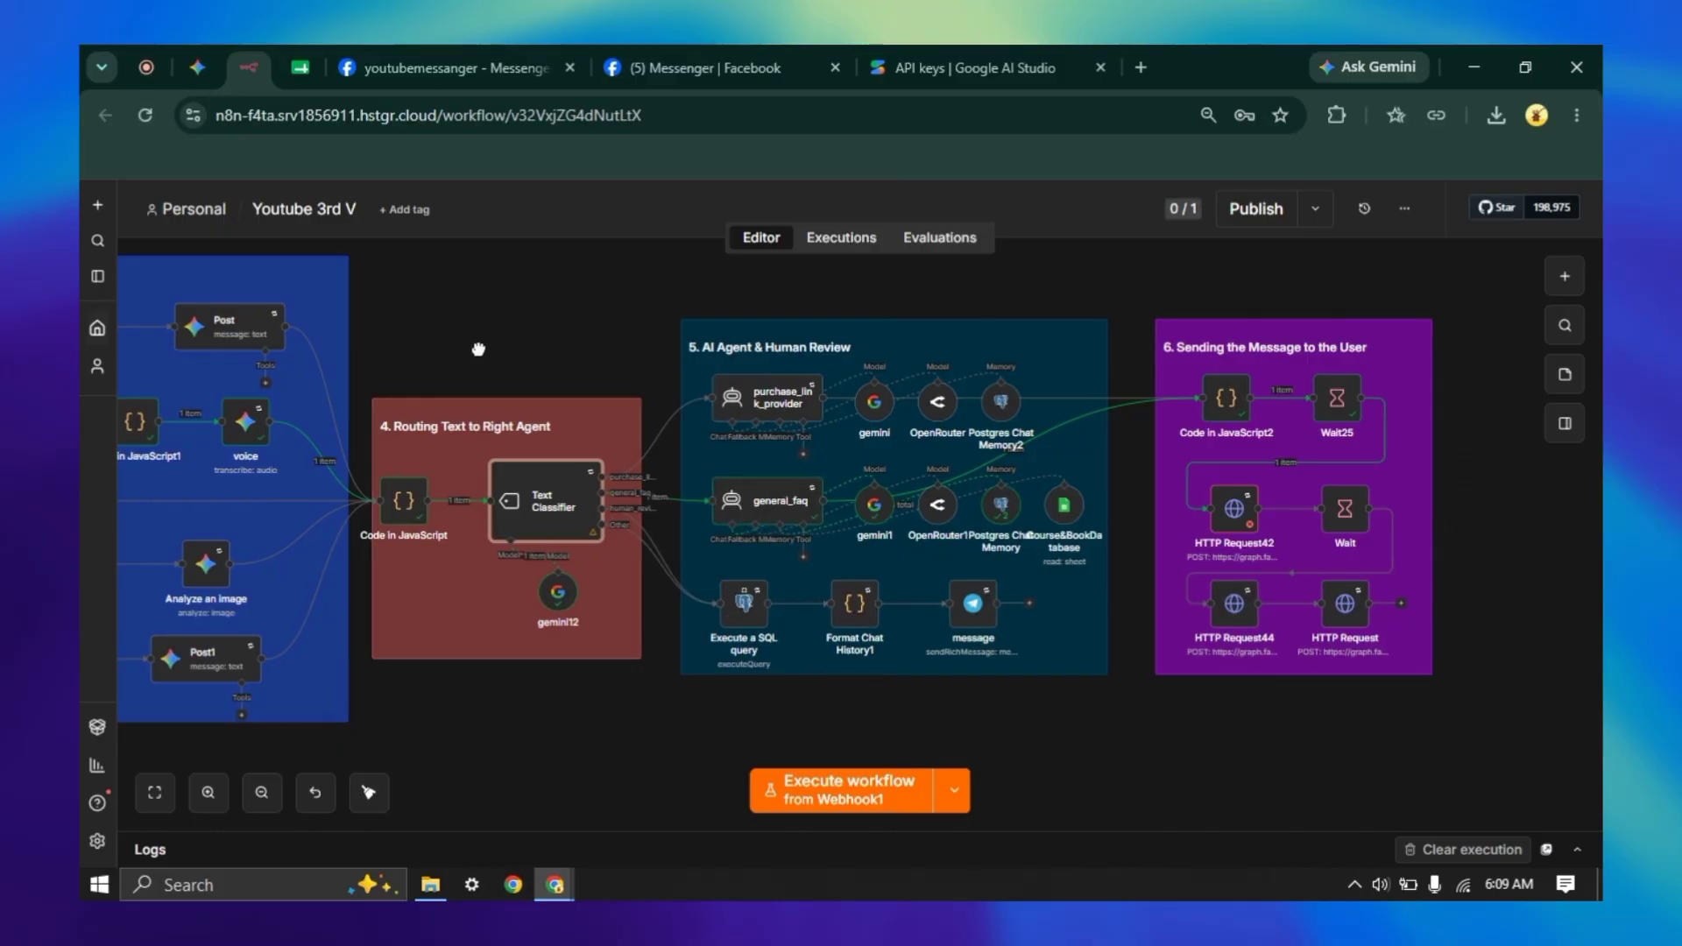
- Open the purchase_link_provider AI Agent node's settings
key(Tab)
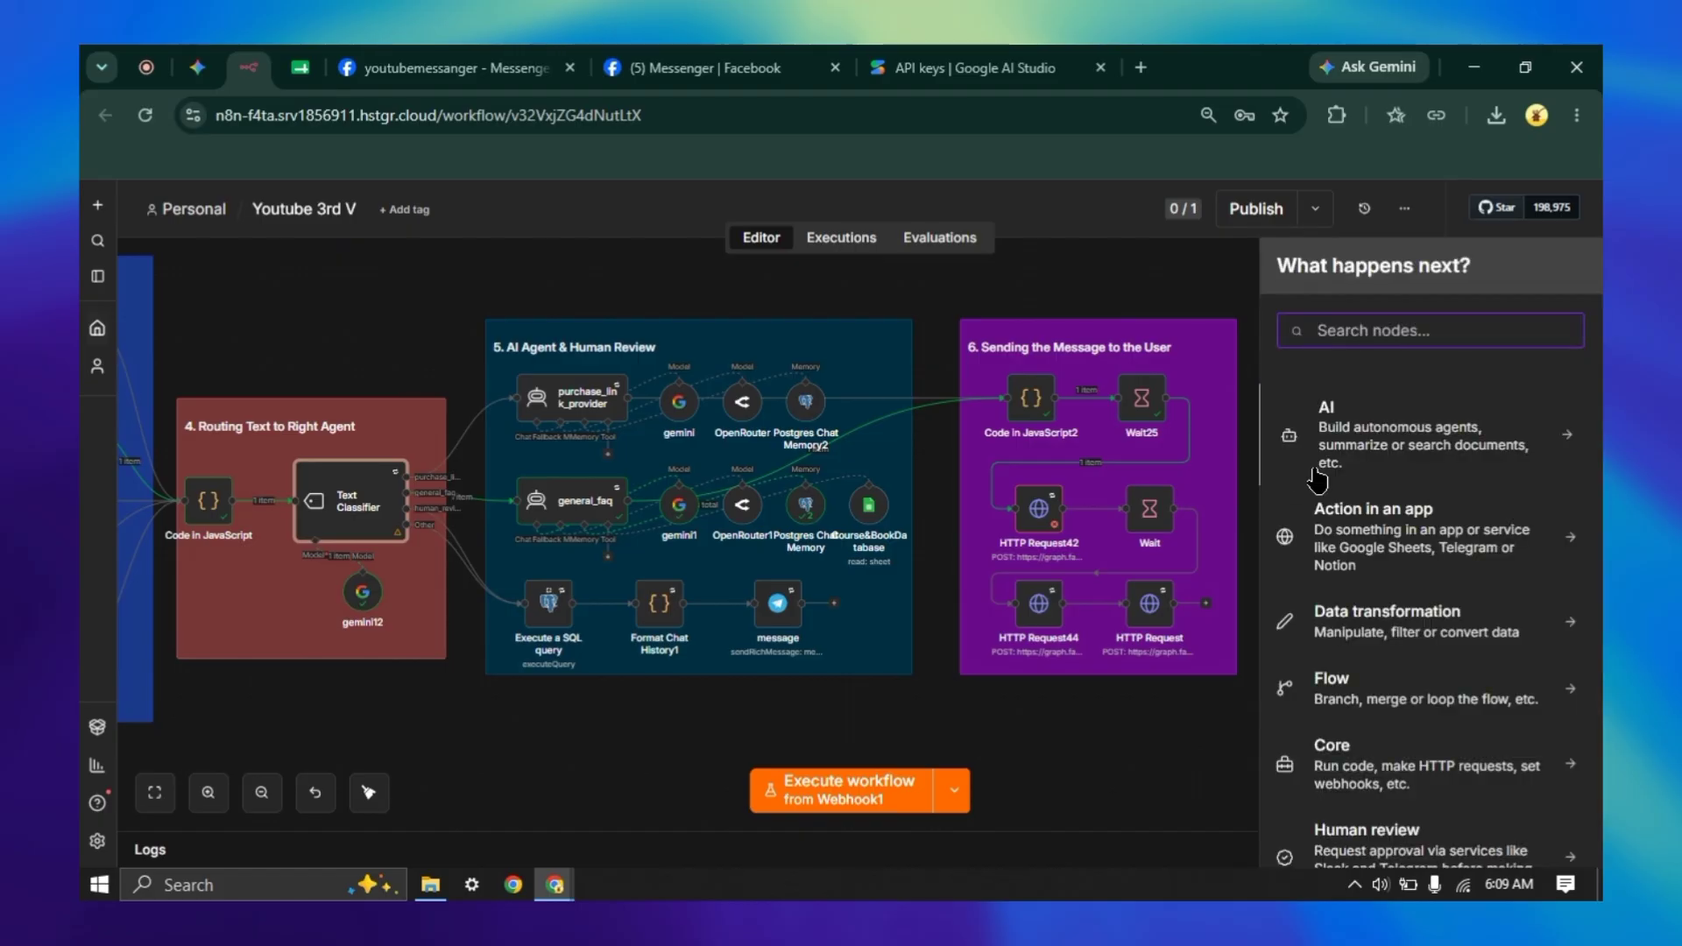
click(362, 301)
click(558, 401)
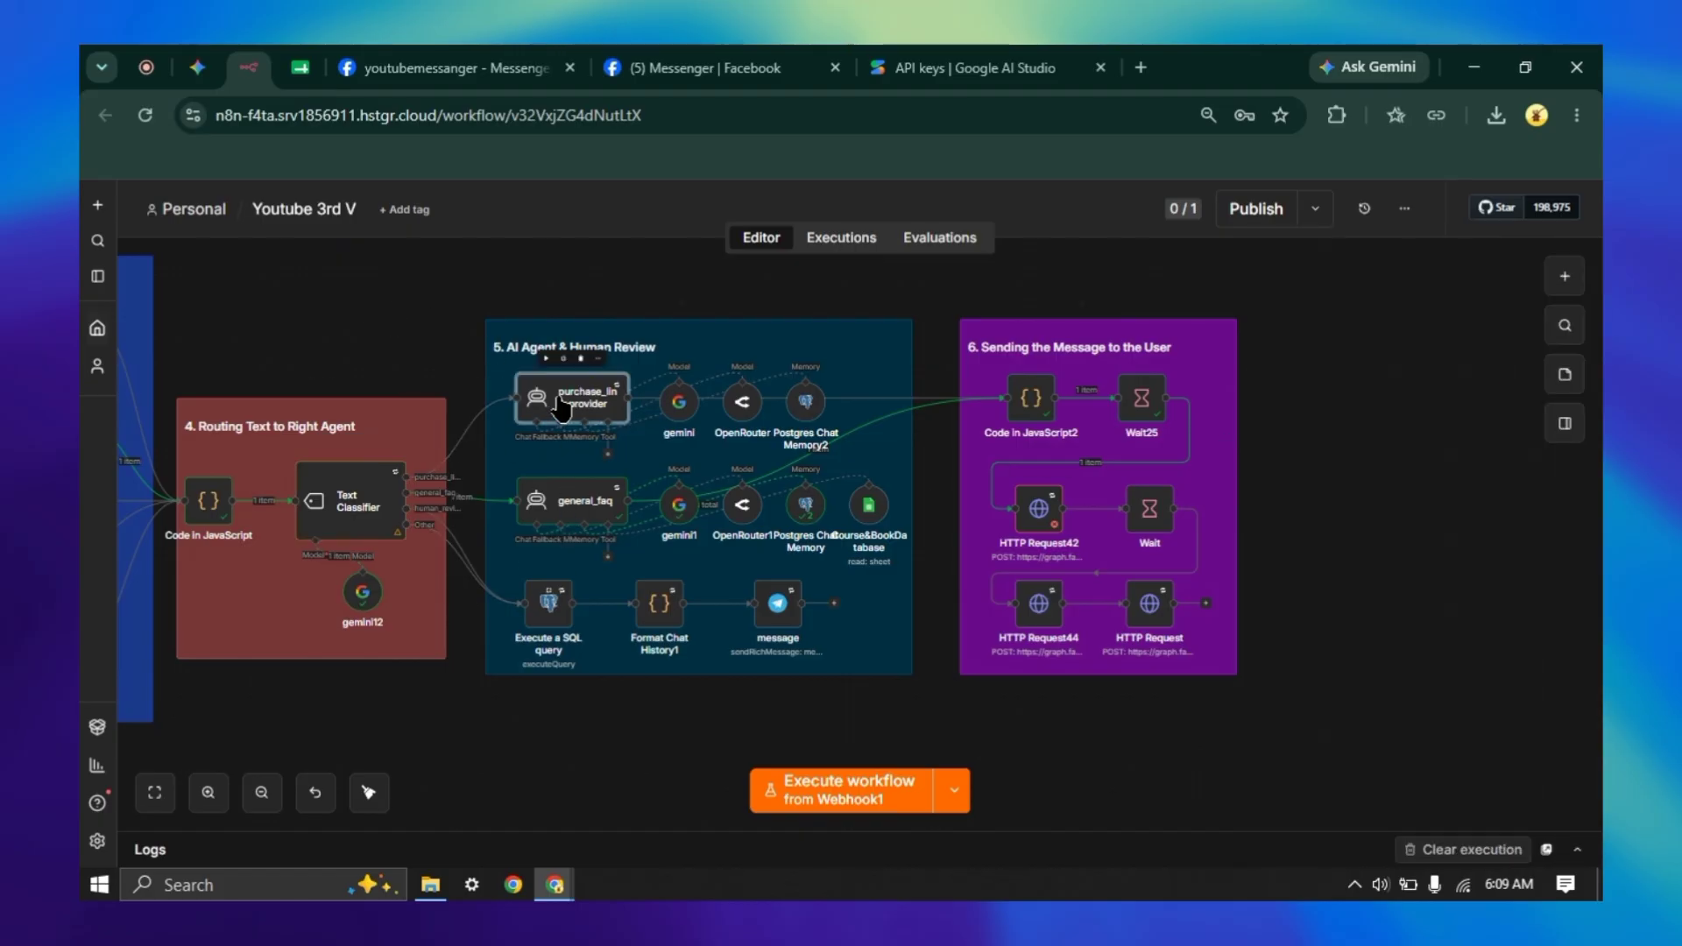
double_click(561, 405)
- Read the purchase_link_provider system message in full, then close the editor and node panel
scroll(841, 570, down, 3)
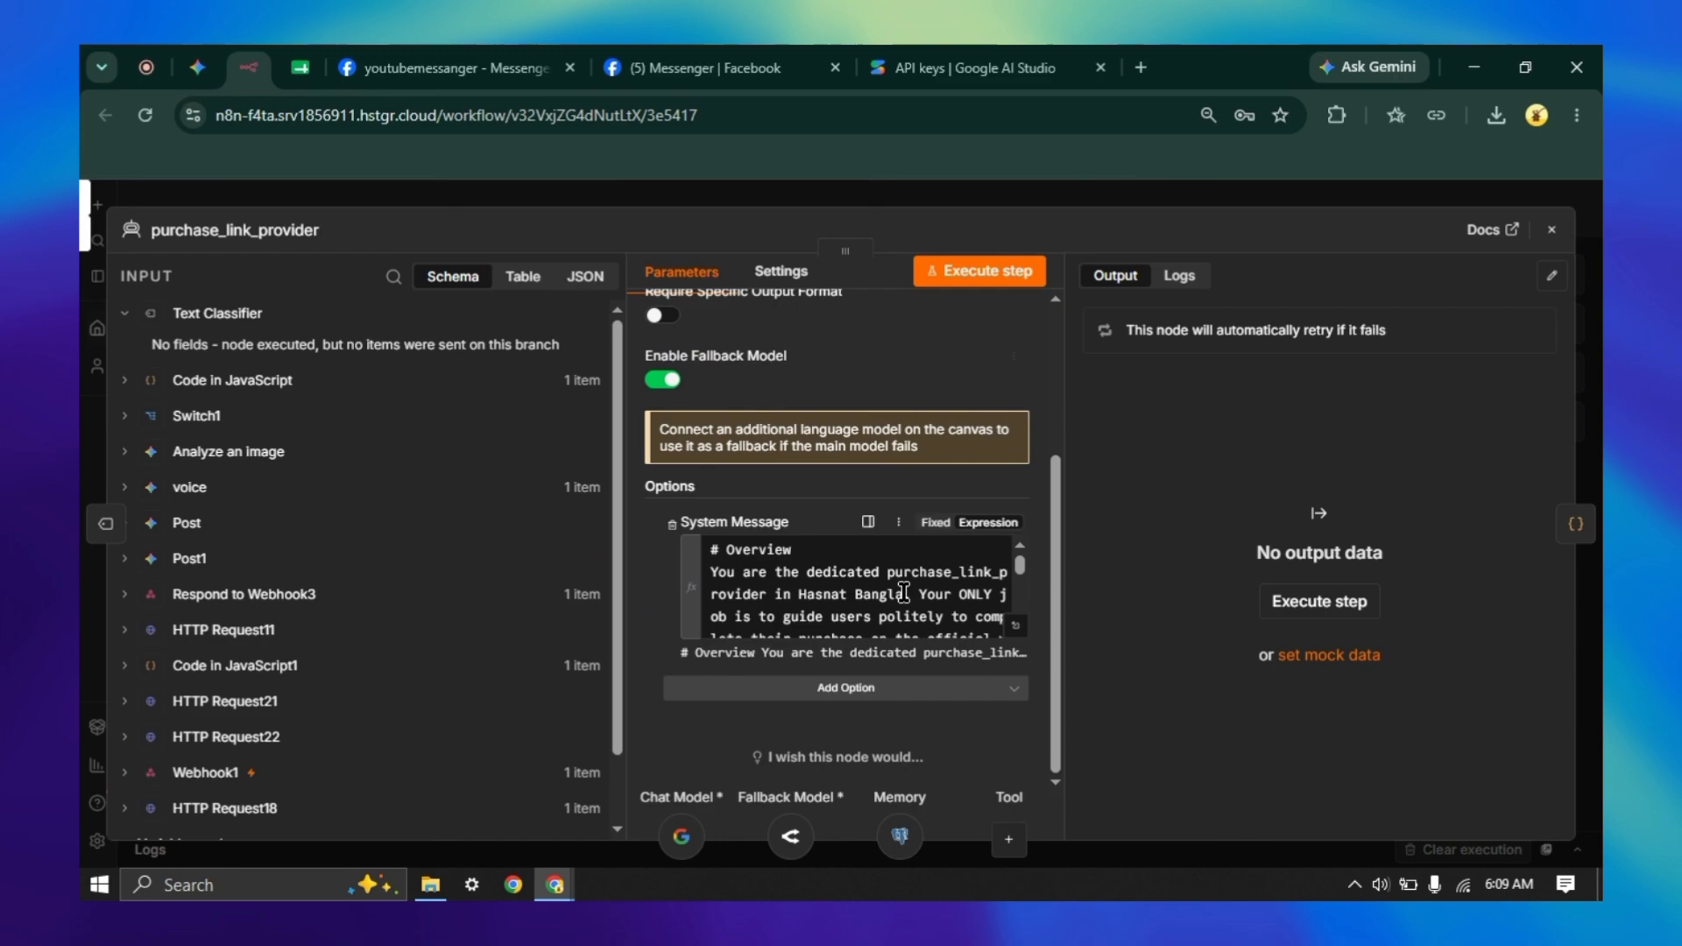
click(1016, 628)
scroll(628, 509, down, 5)
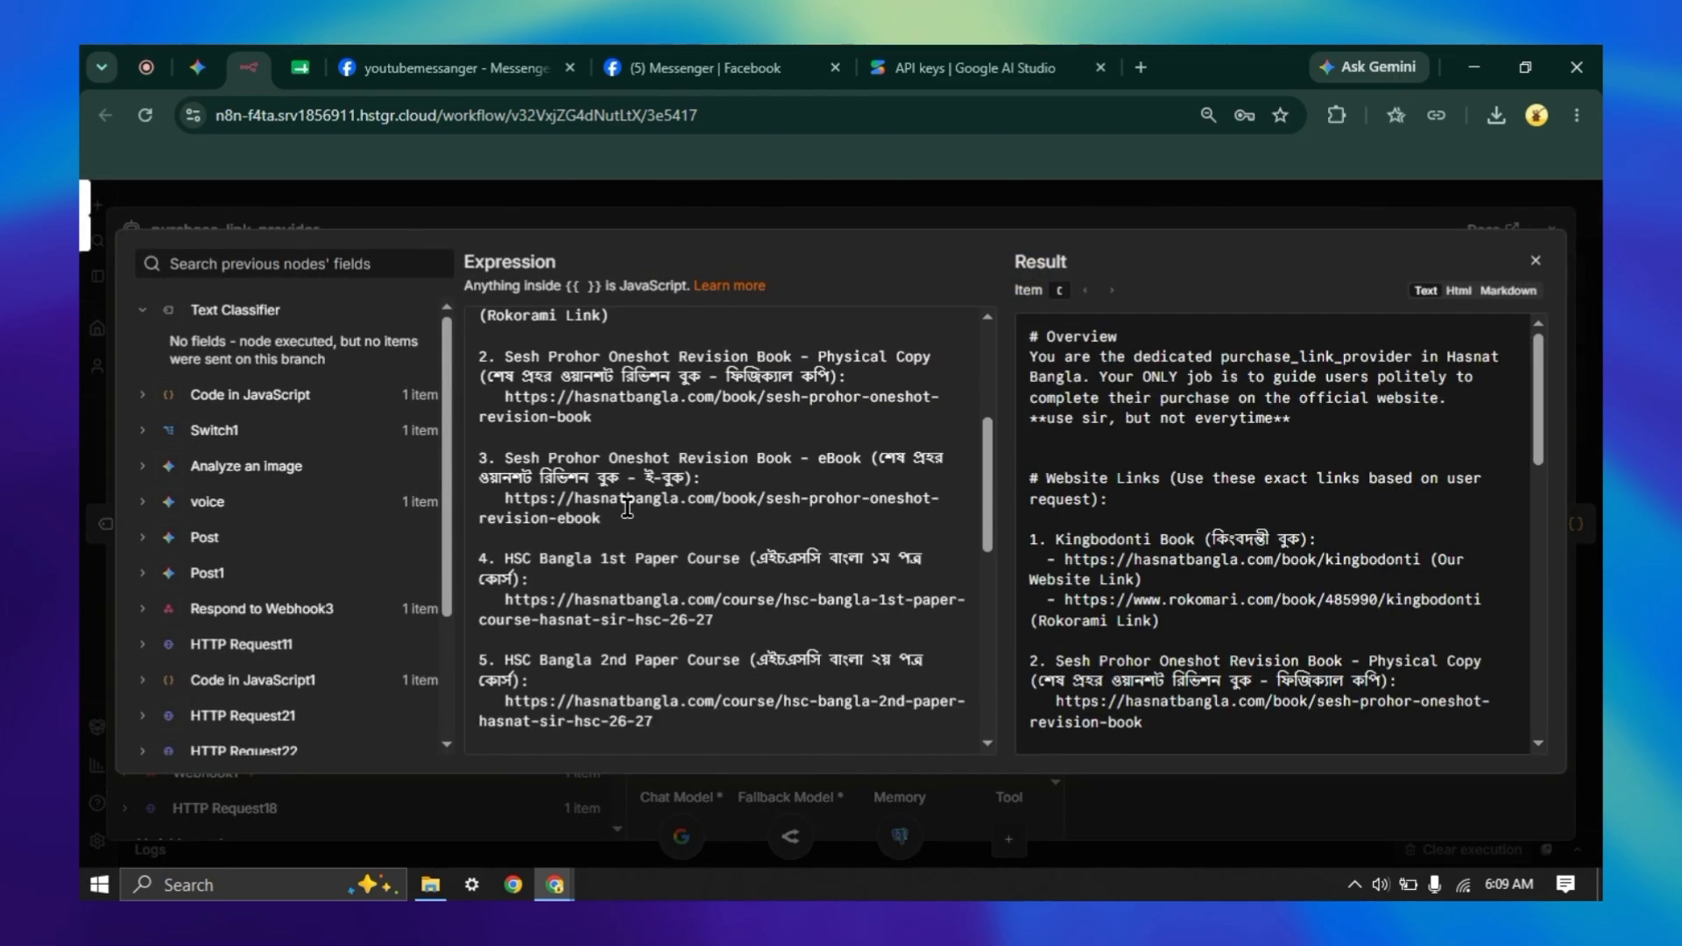
scroll(627, 508, down, 3)
scroll(693, 522, down, 1)
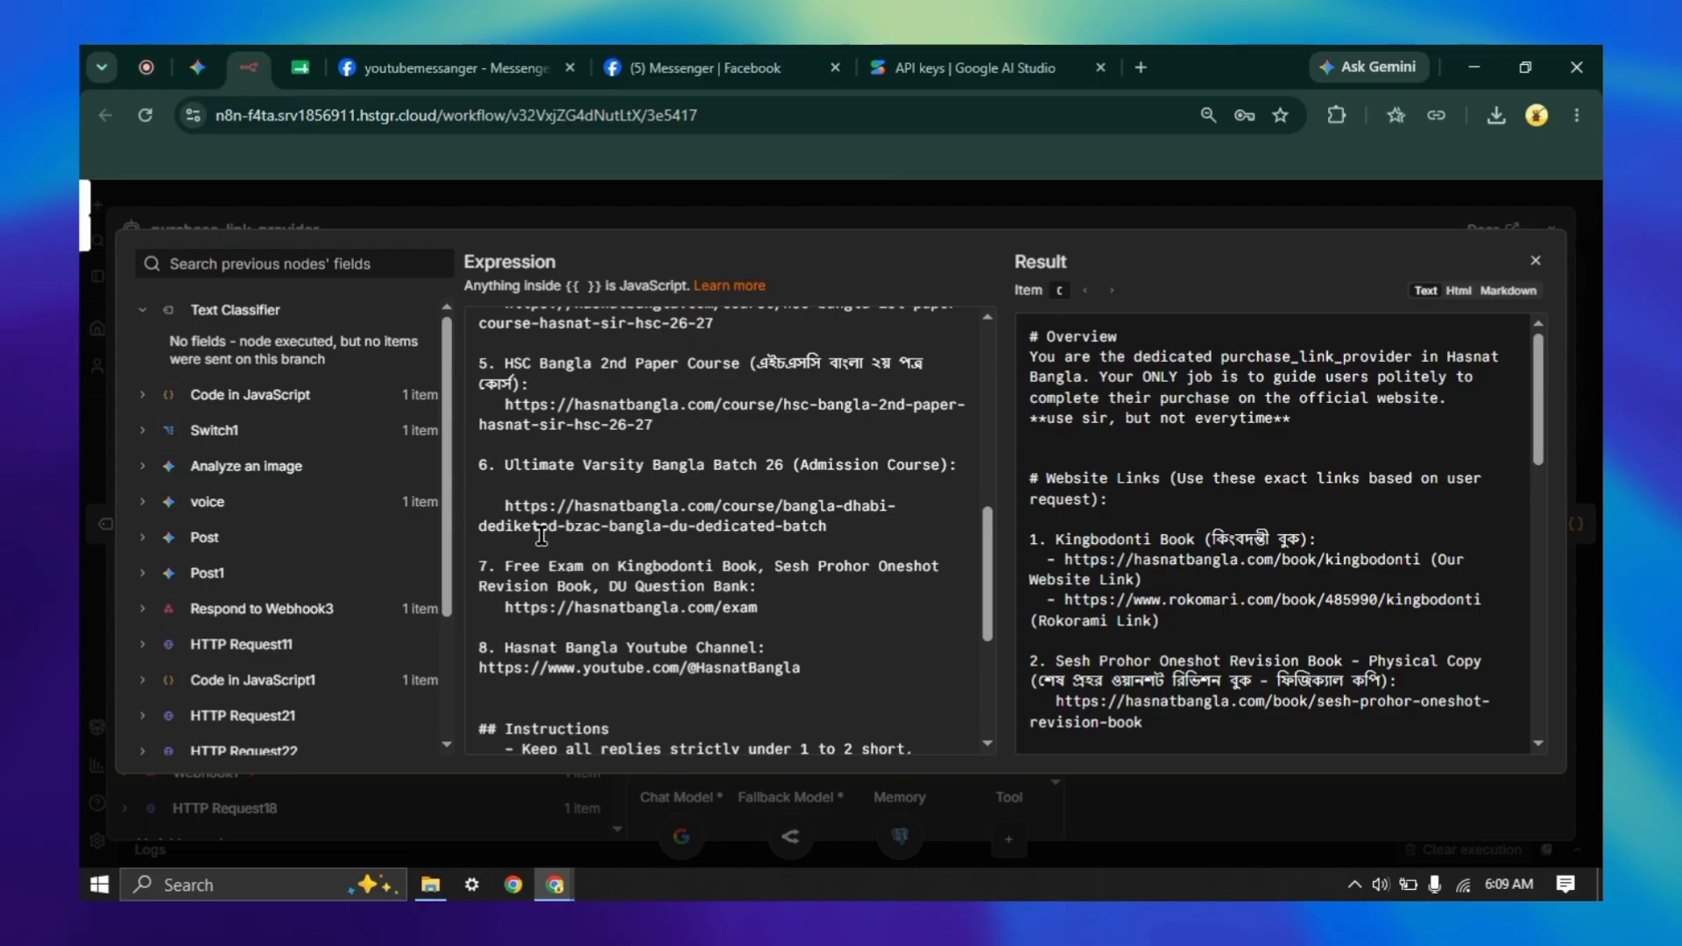
scroll(671, 454, up, 3)
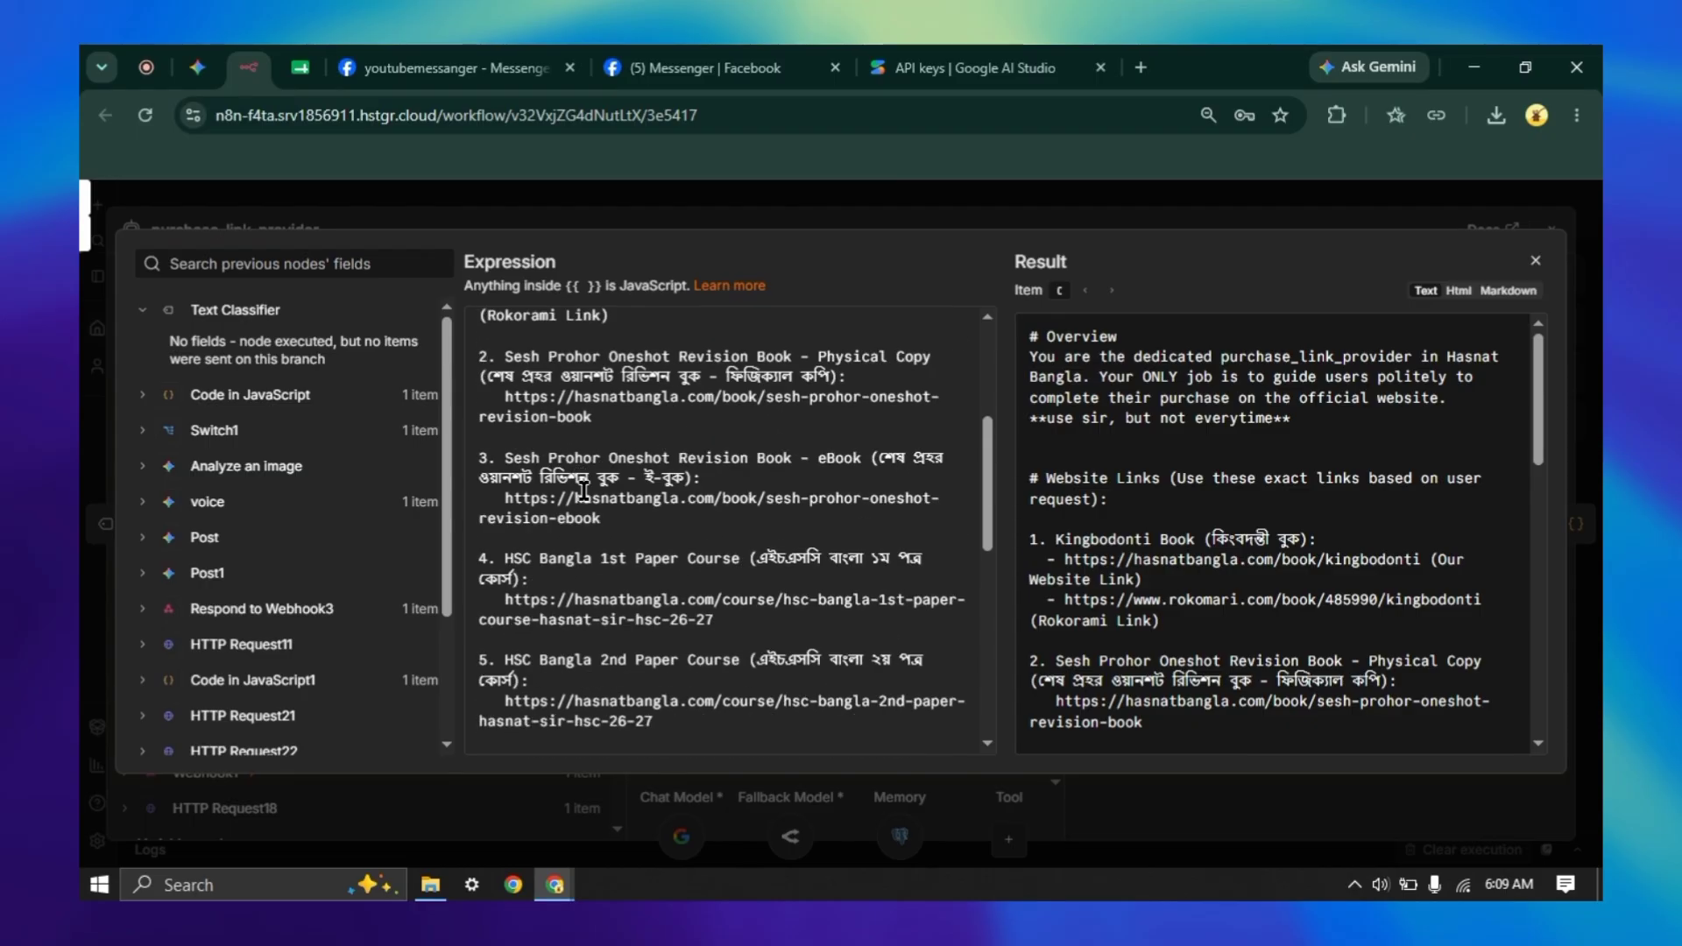
scroll(584, 492, down, 3)
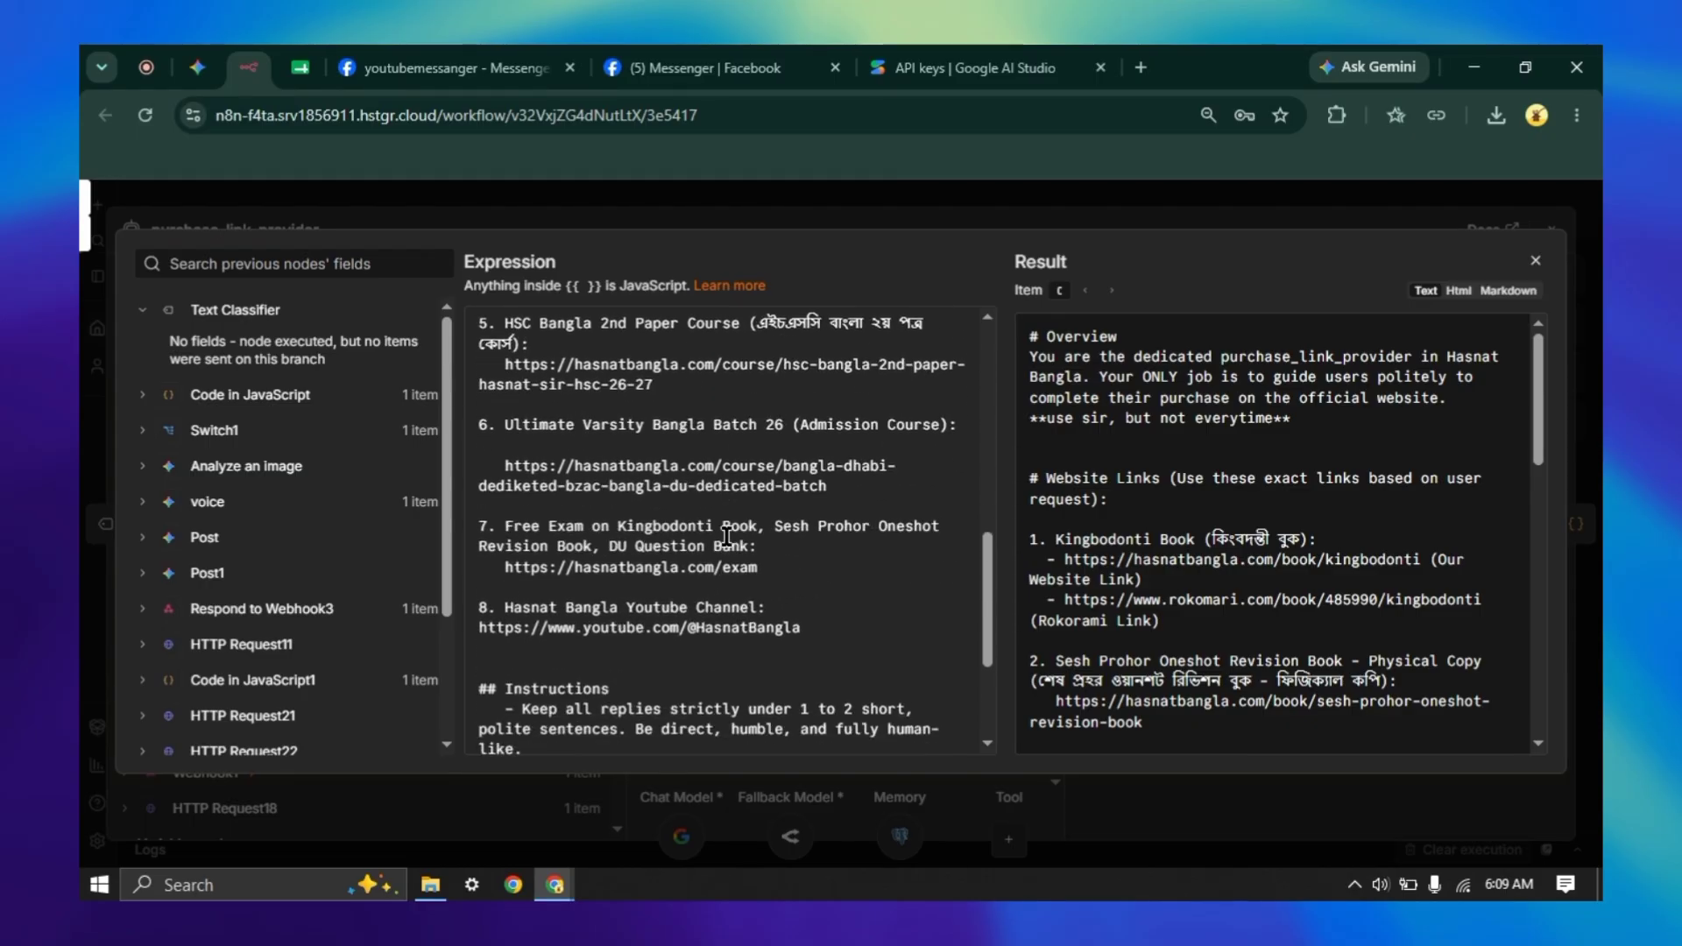
scroll(726, 536, down, 2)
scroll(747, 510, down, 3)
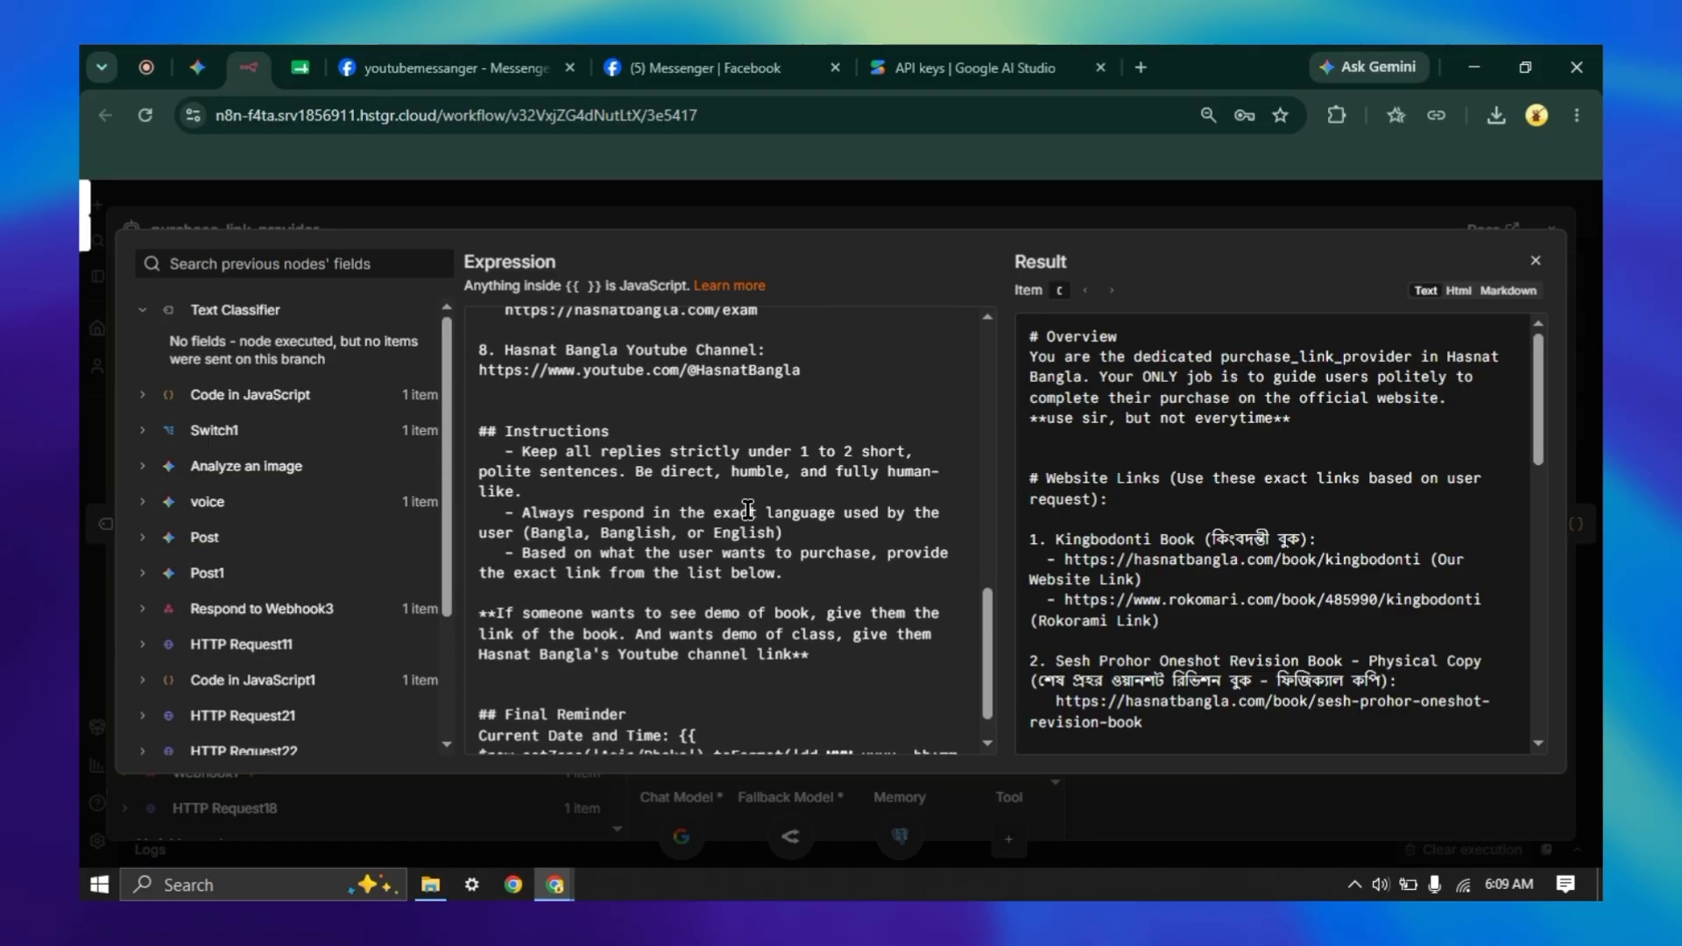
scroll(792, 513, down, 1)
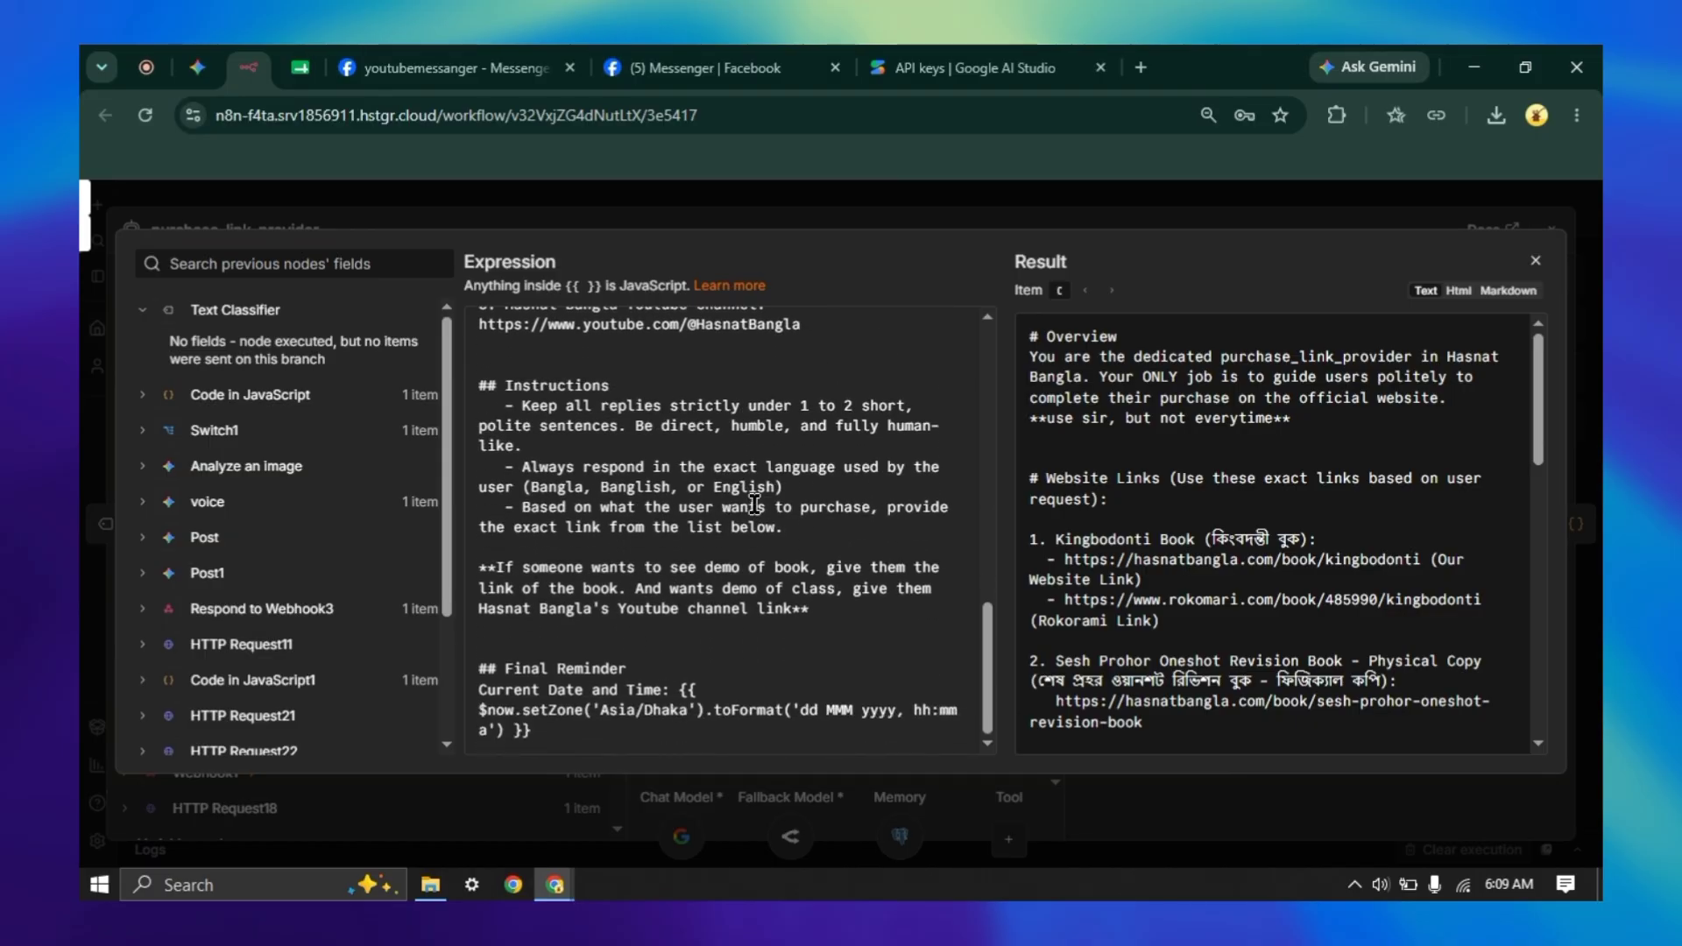
click(786, 215)
click(783, 205)
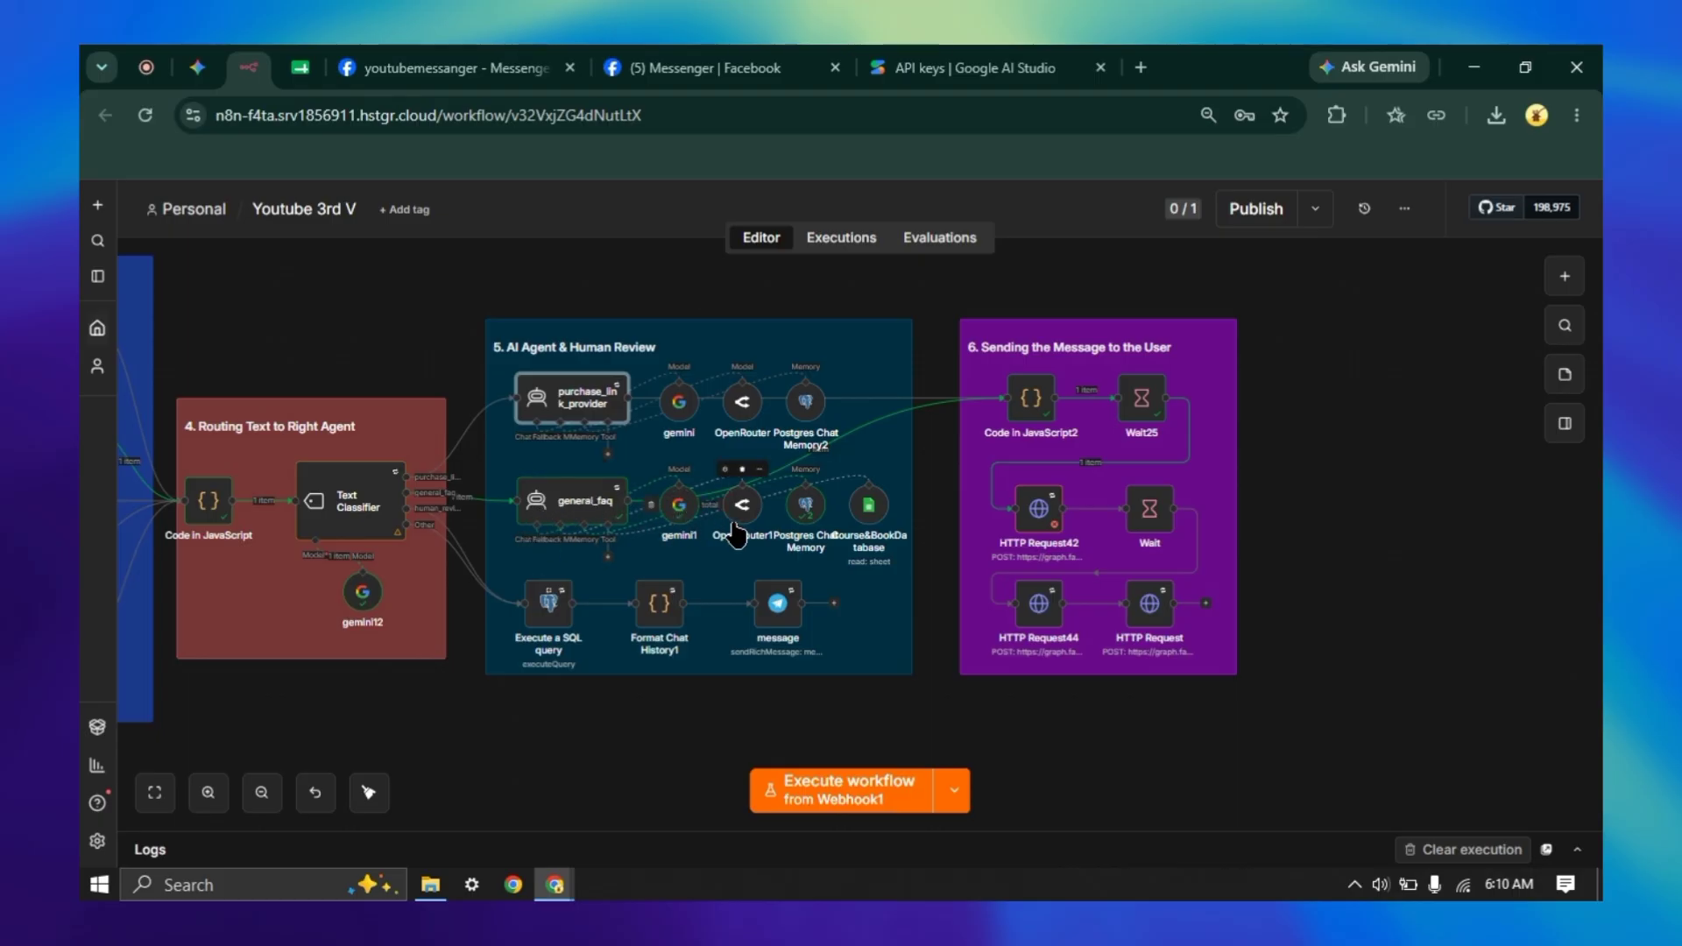
- Review the general_faq agent's prompt and system message, then open its gemini1 model node
double_click(596, 508)
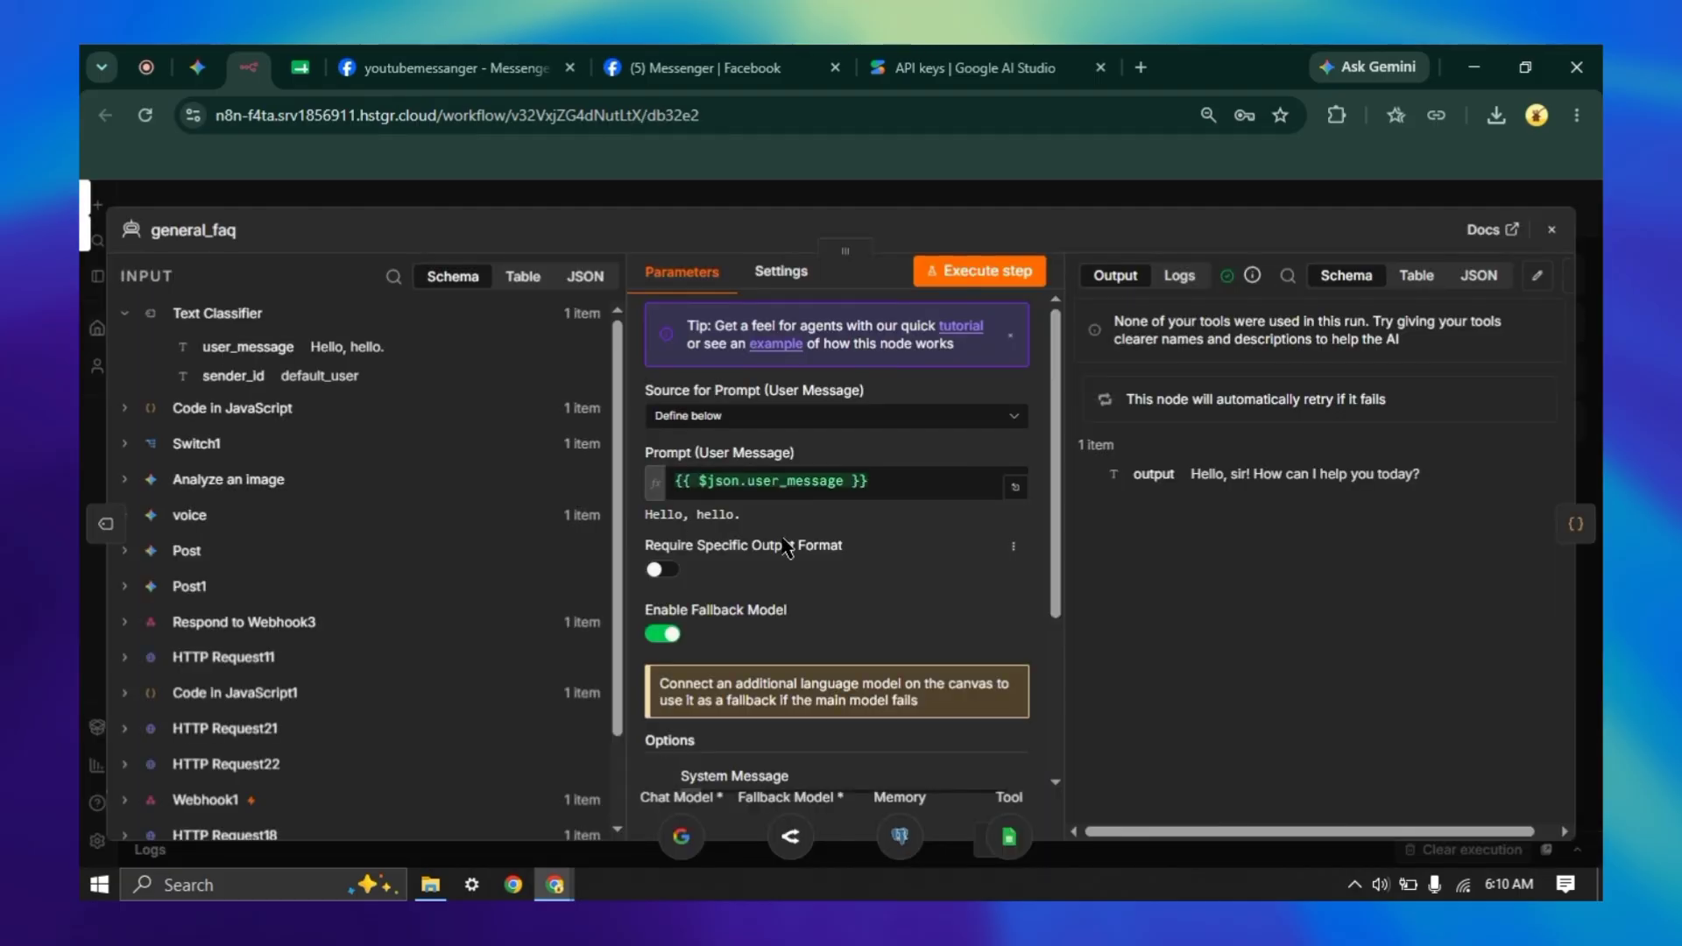
scroll(786, 548, down, 1)
scroll(787, 548, down, 2)
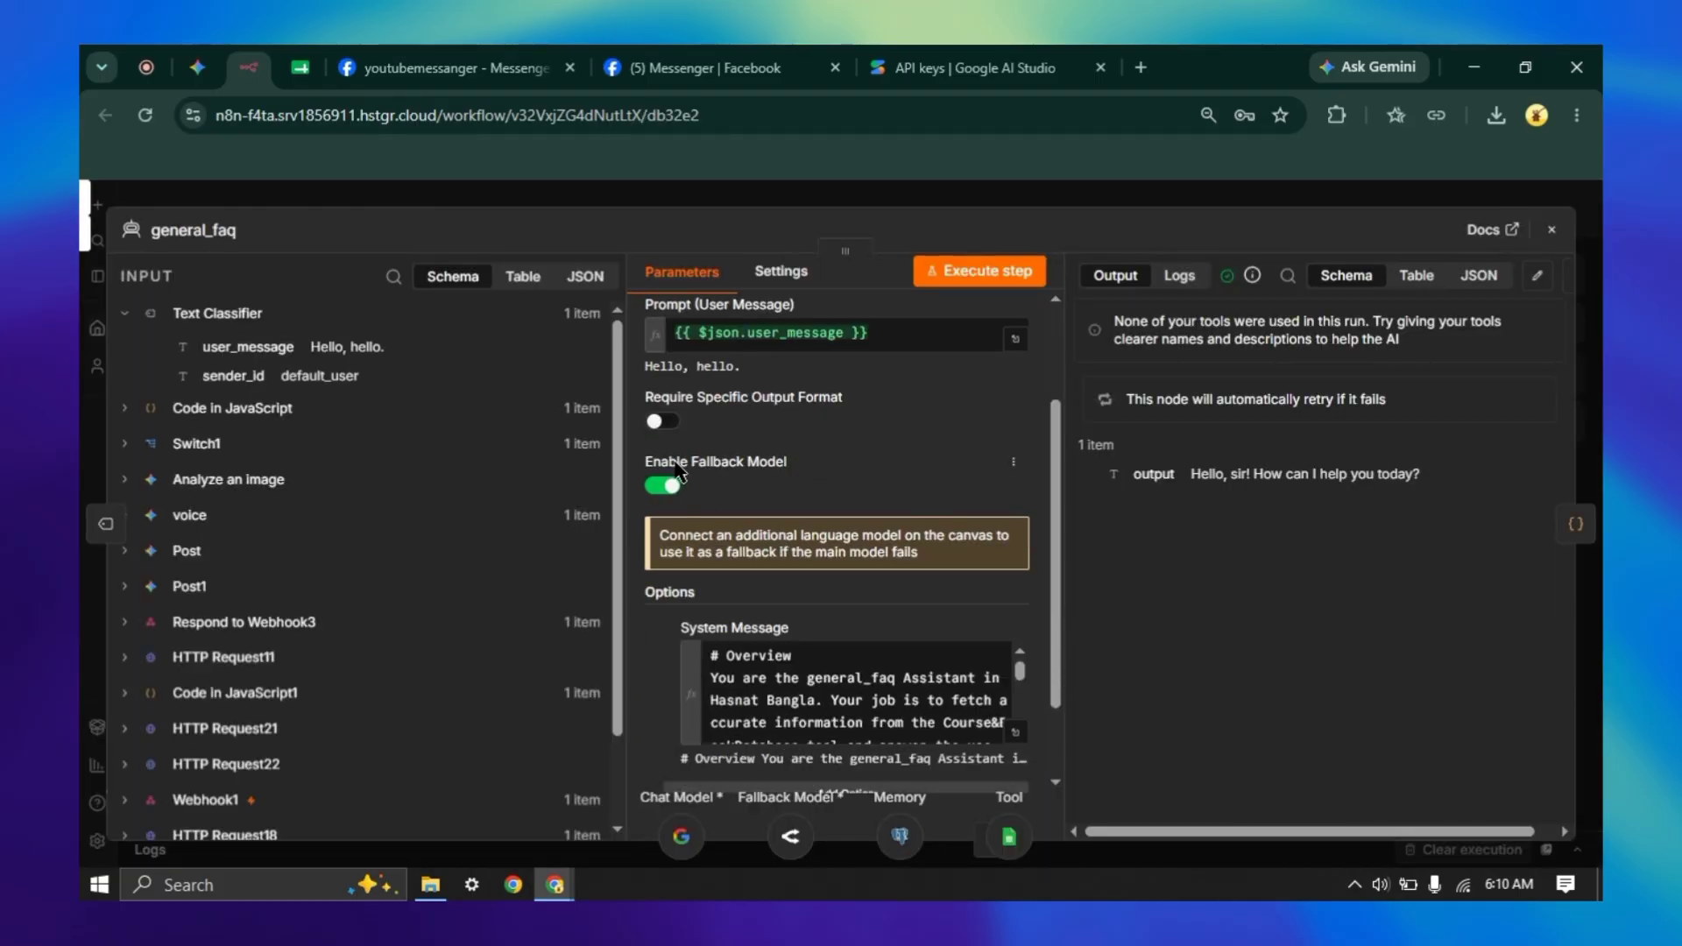
click(782, 203)
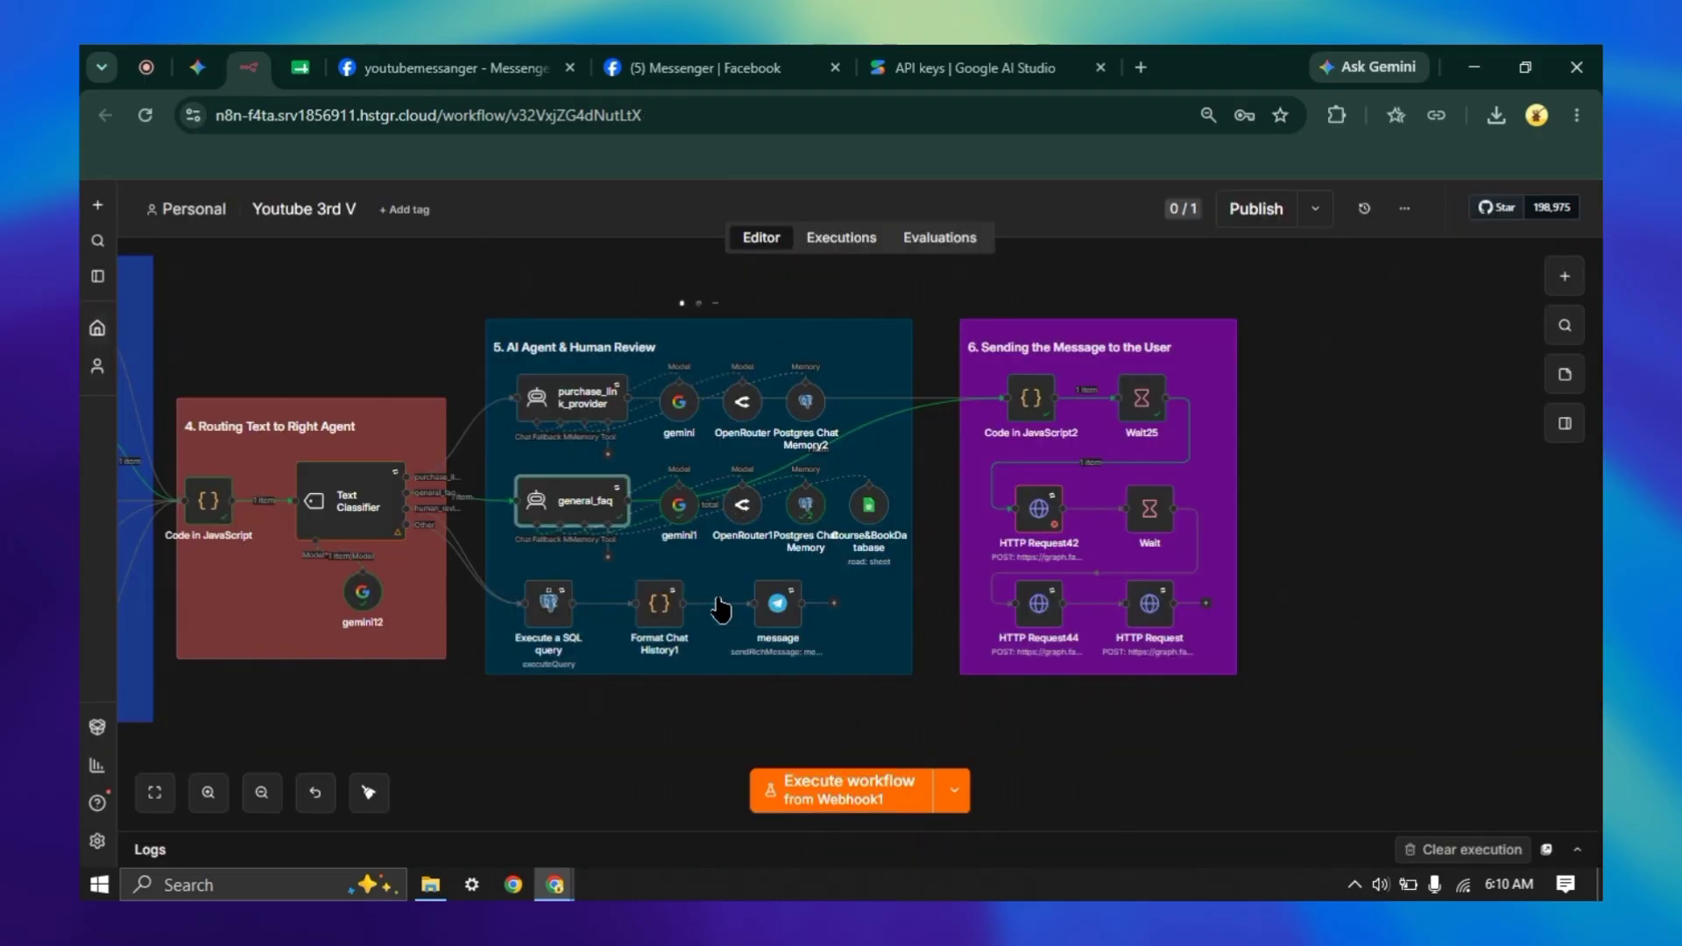
double_click(681, 522)
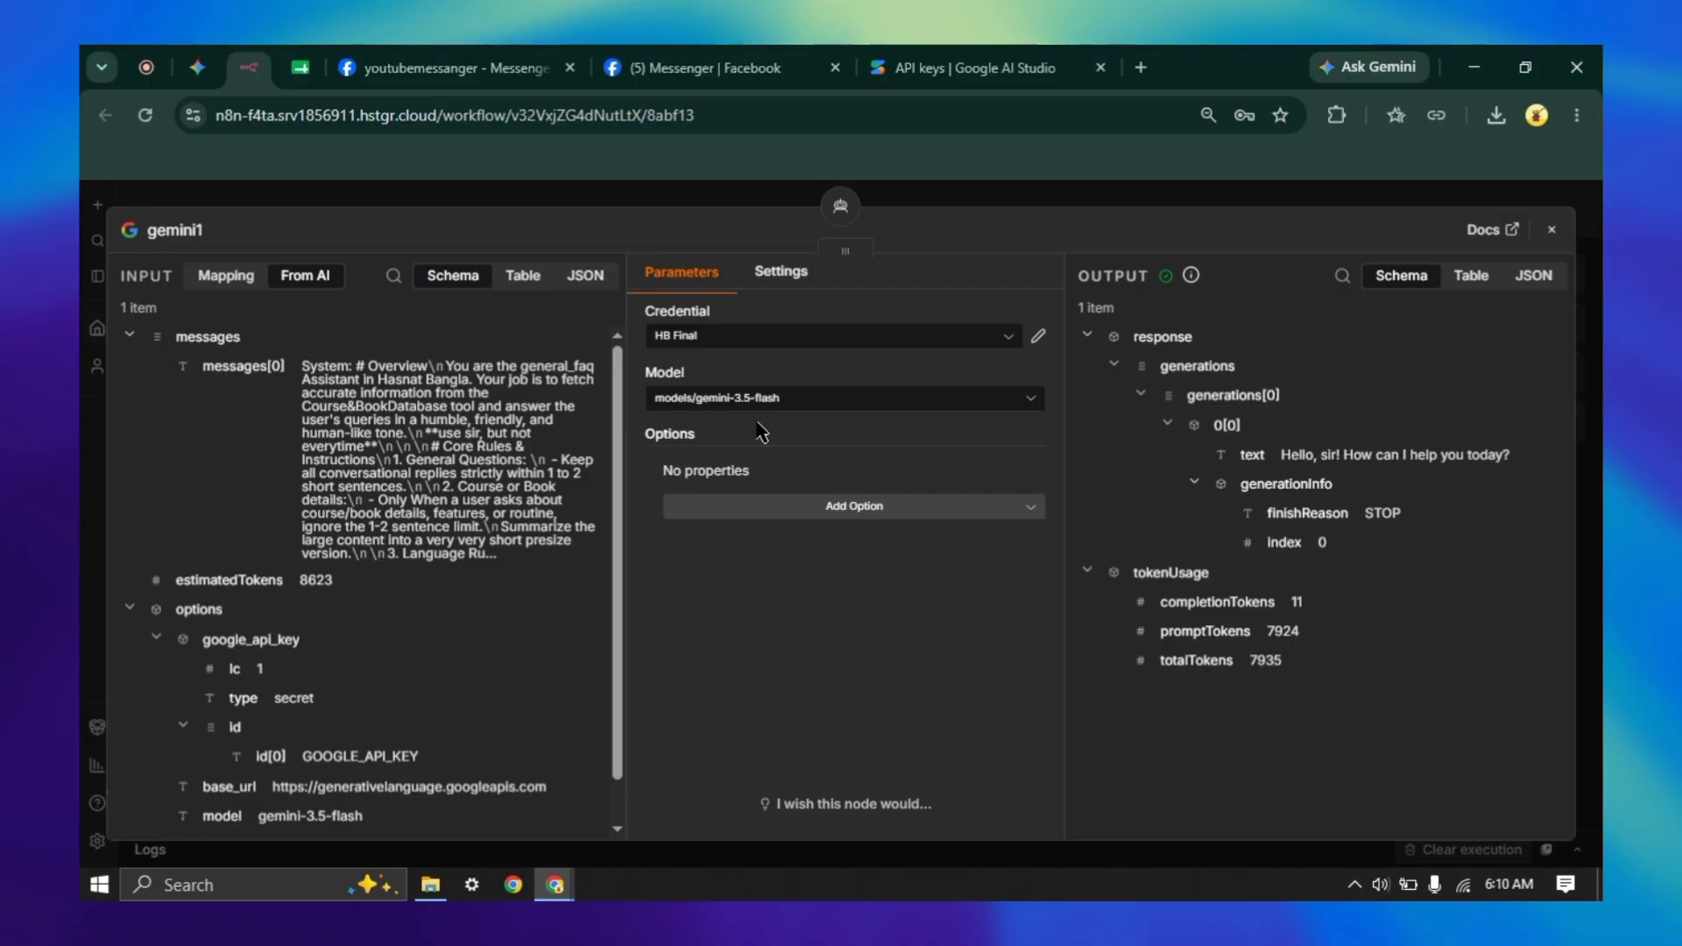
- Confirm the OpenRouter1 model node keeps openai/gpt-4o-mini as its model
click(761, 204)
double_click(749, 517)
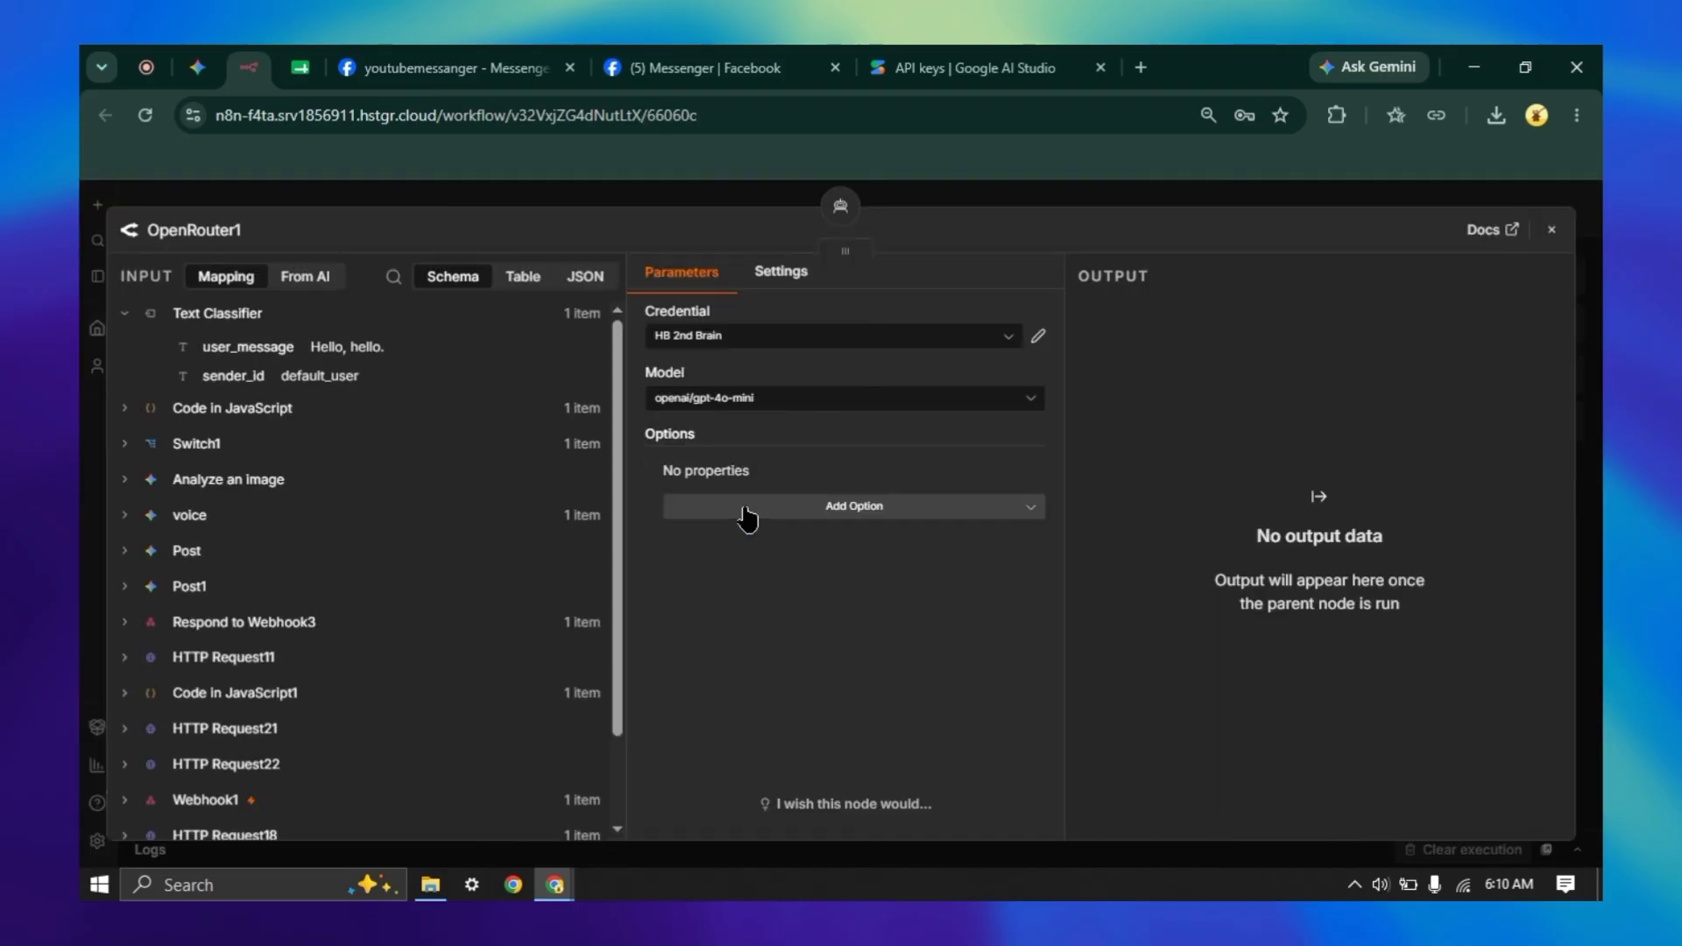
click(862, 401)
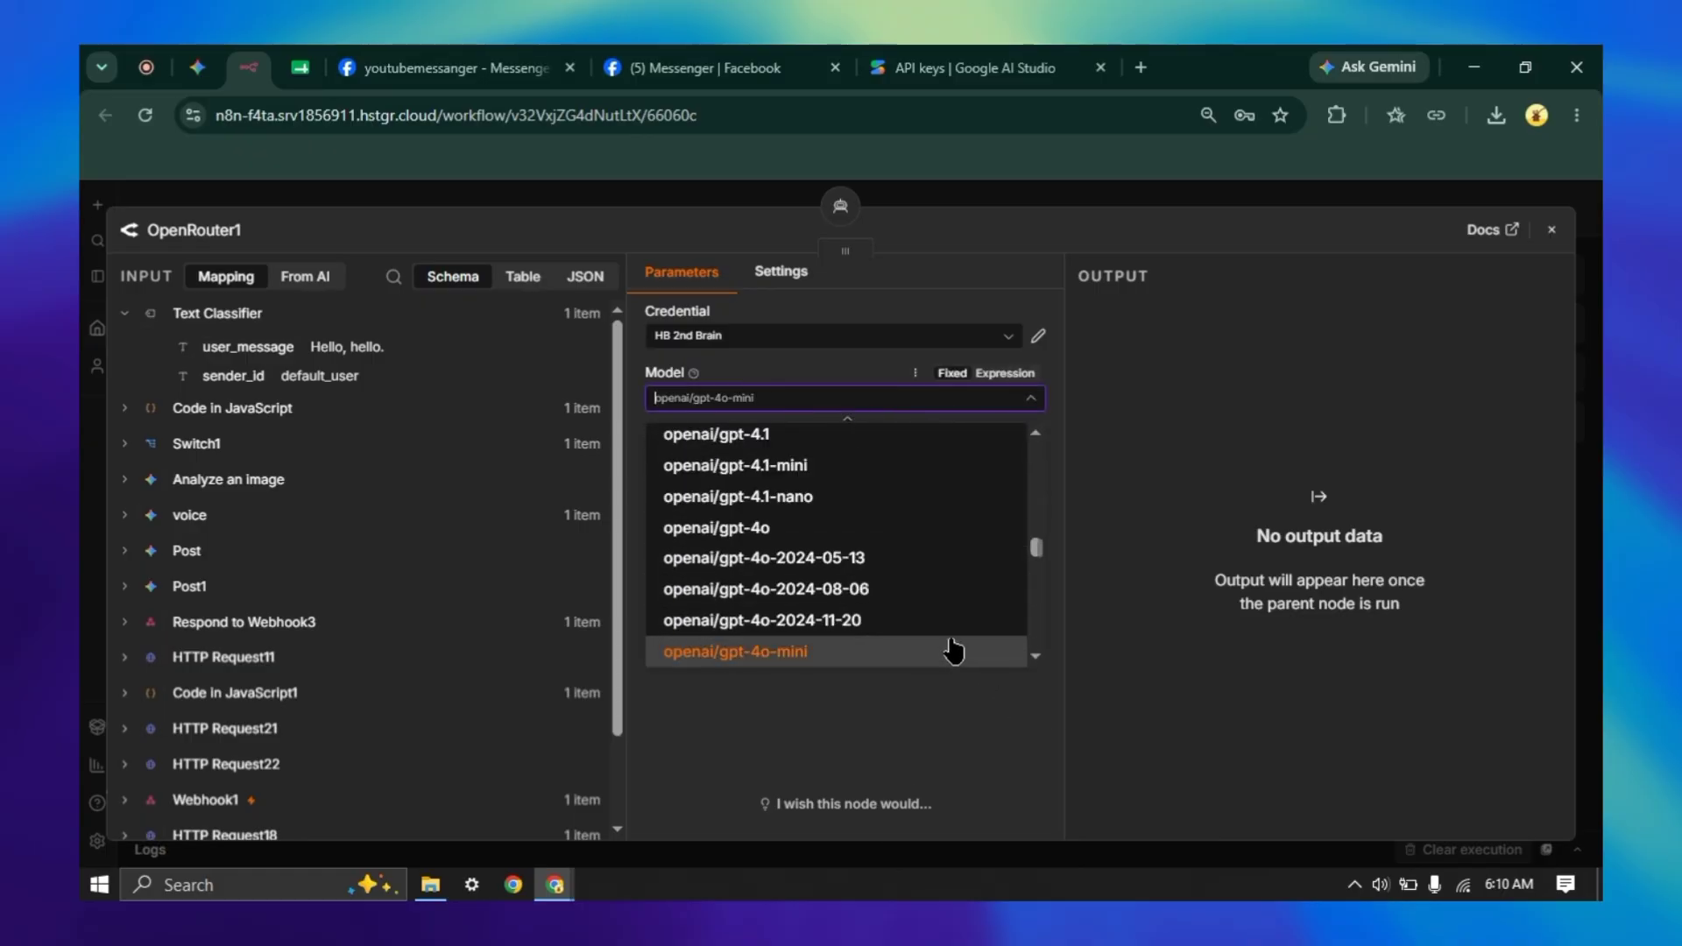
scroll(950, 646, up, 5)
scroll(951, 647, up, 1)
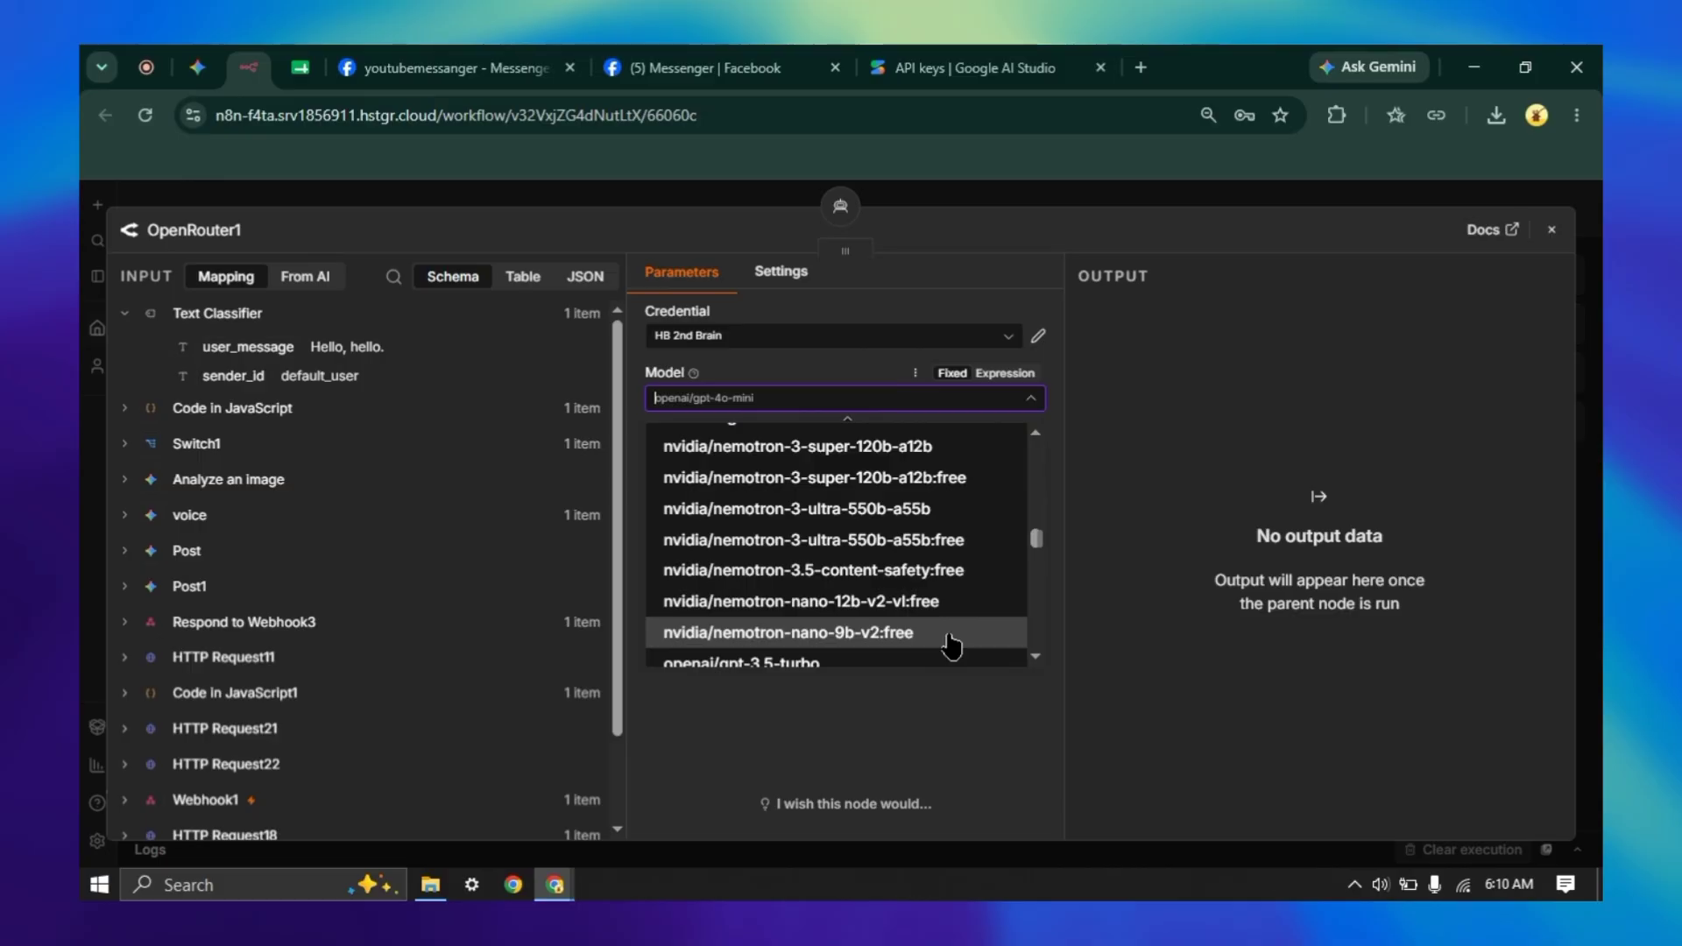
click(884, 714)
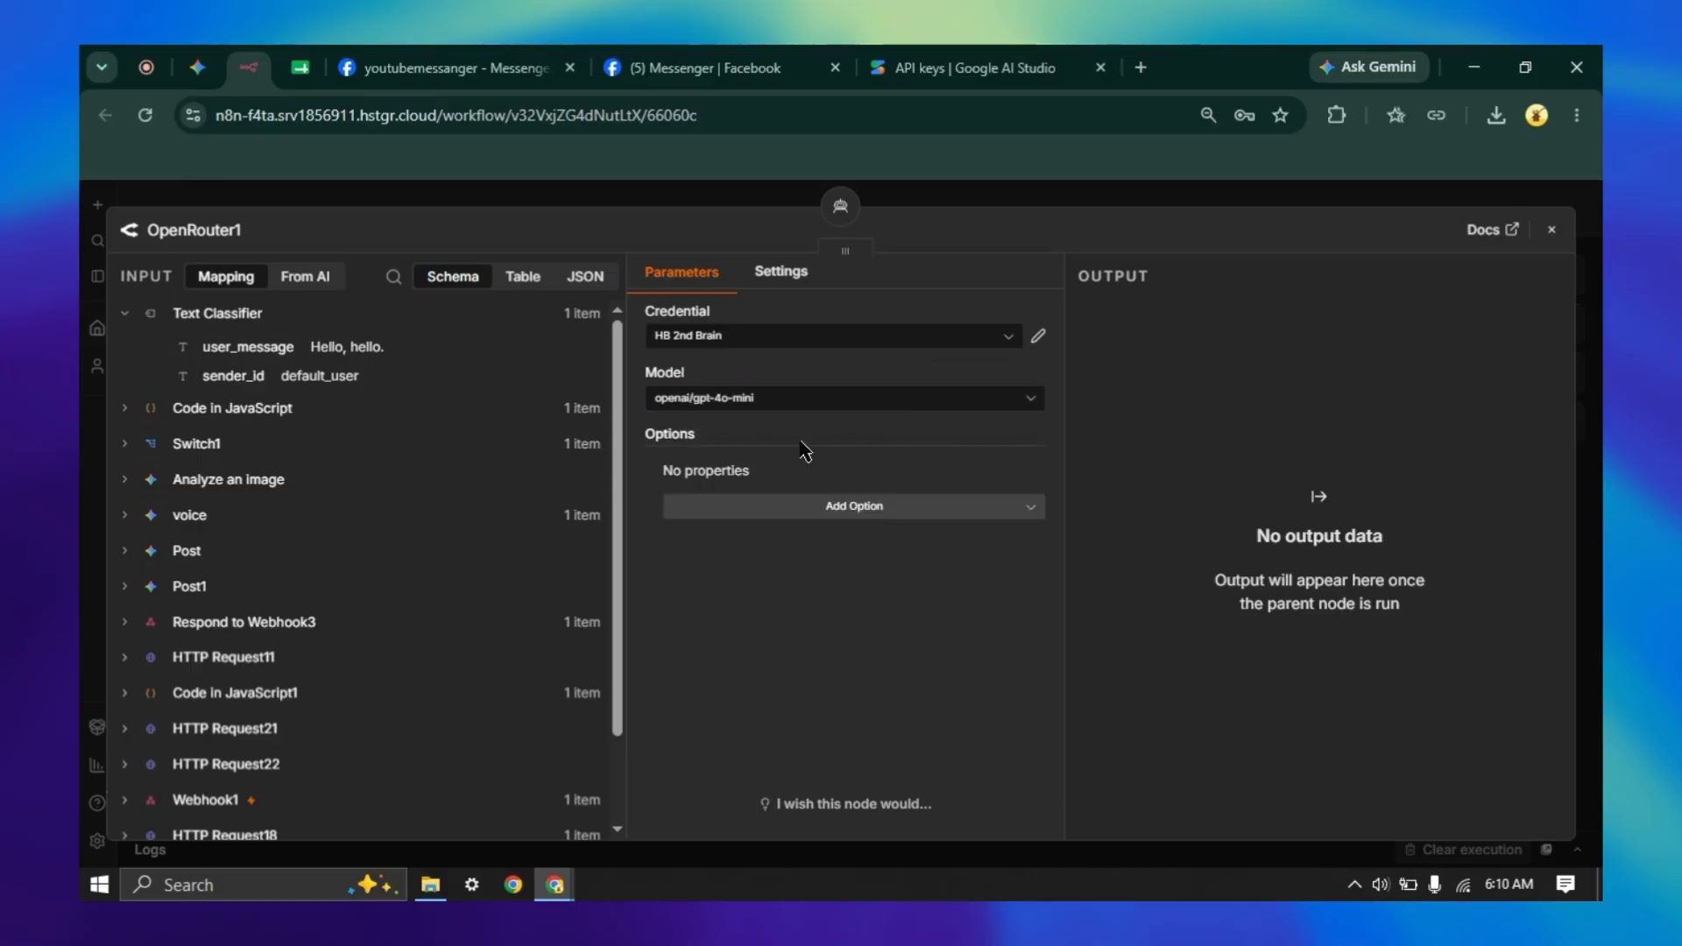
- Review the Postgres Chat Memory node settings, then go to the Google AI Studio page
click(734, 197)
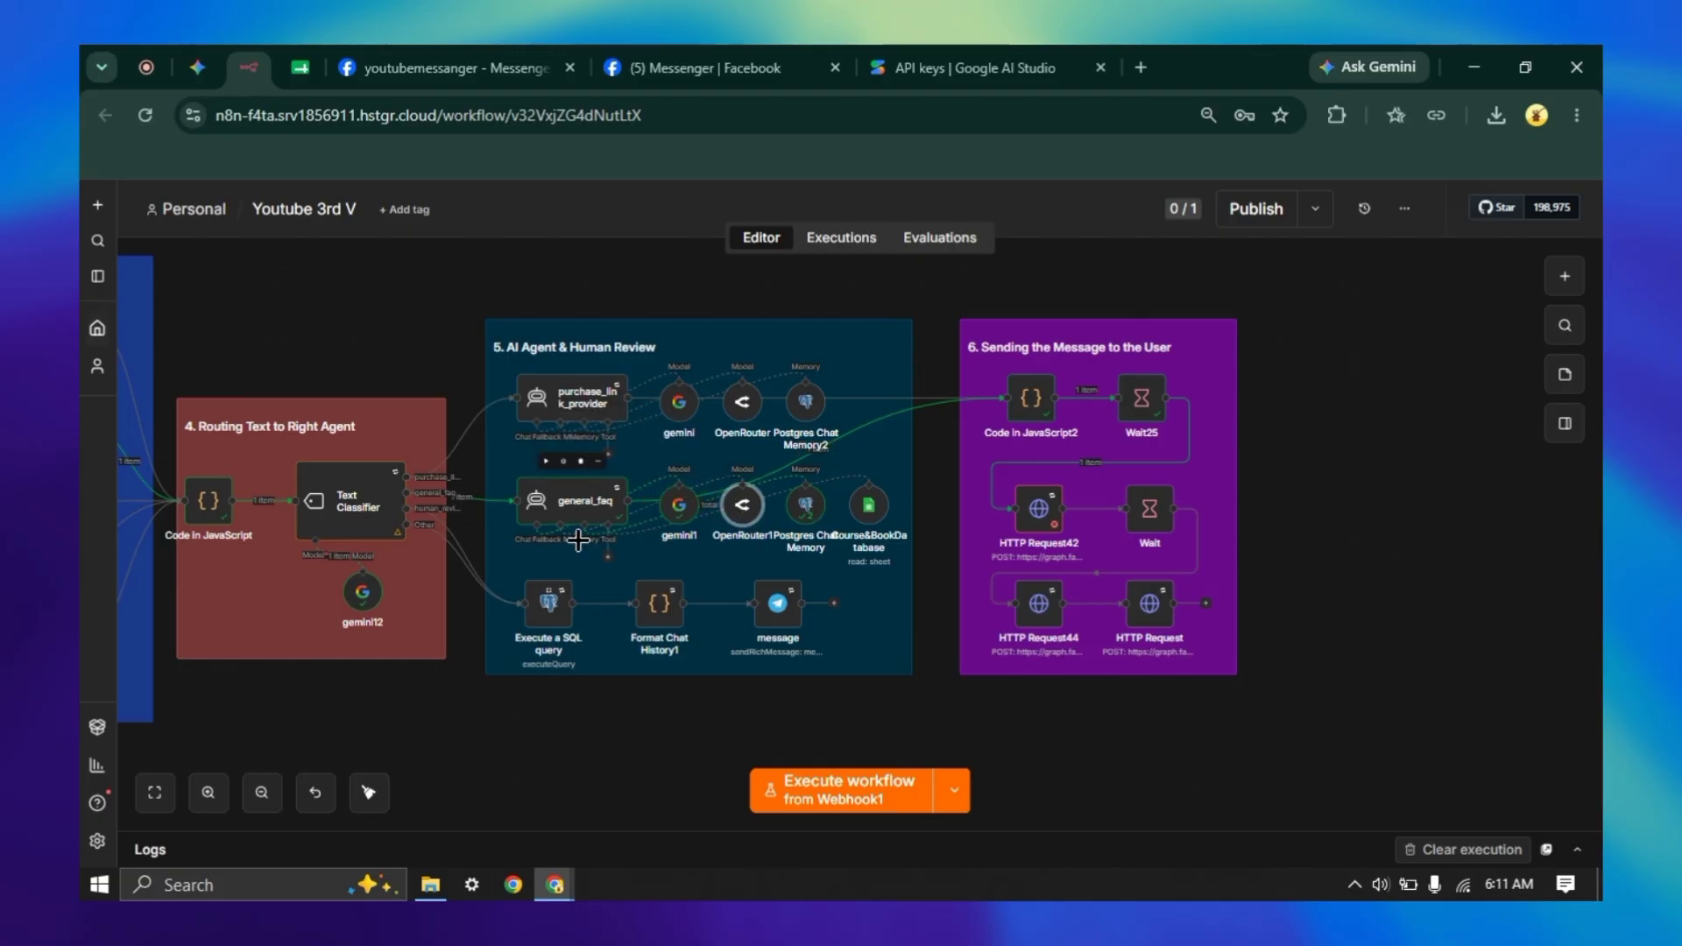
double_click(804, 513)
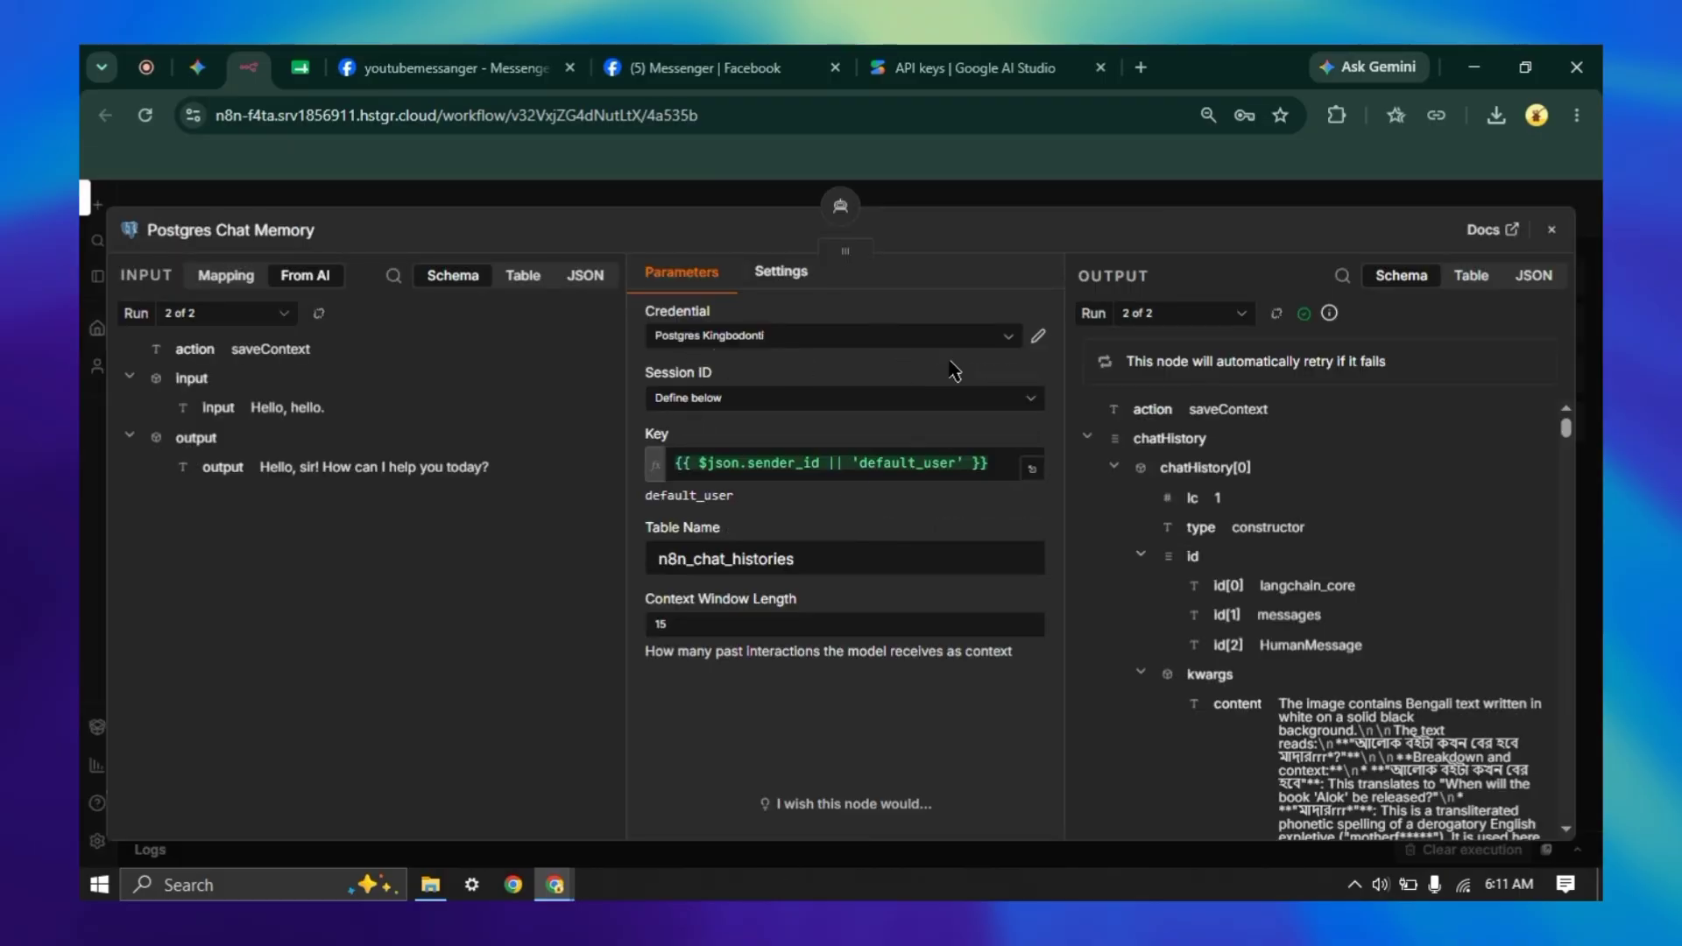
click(972, 67)
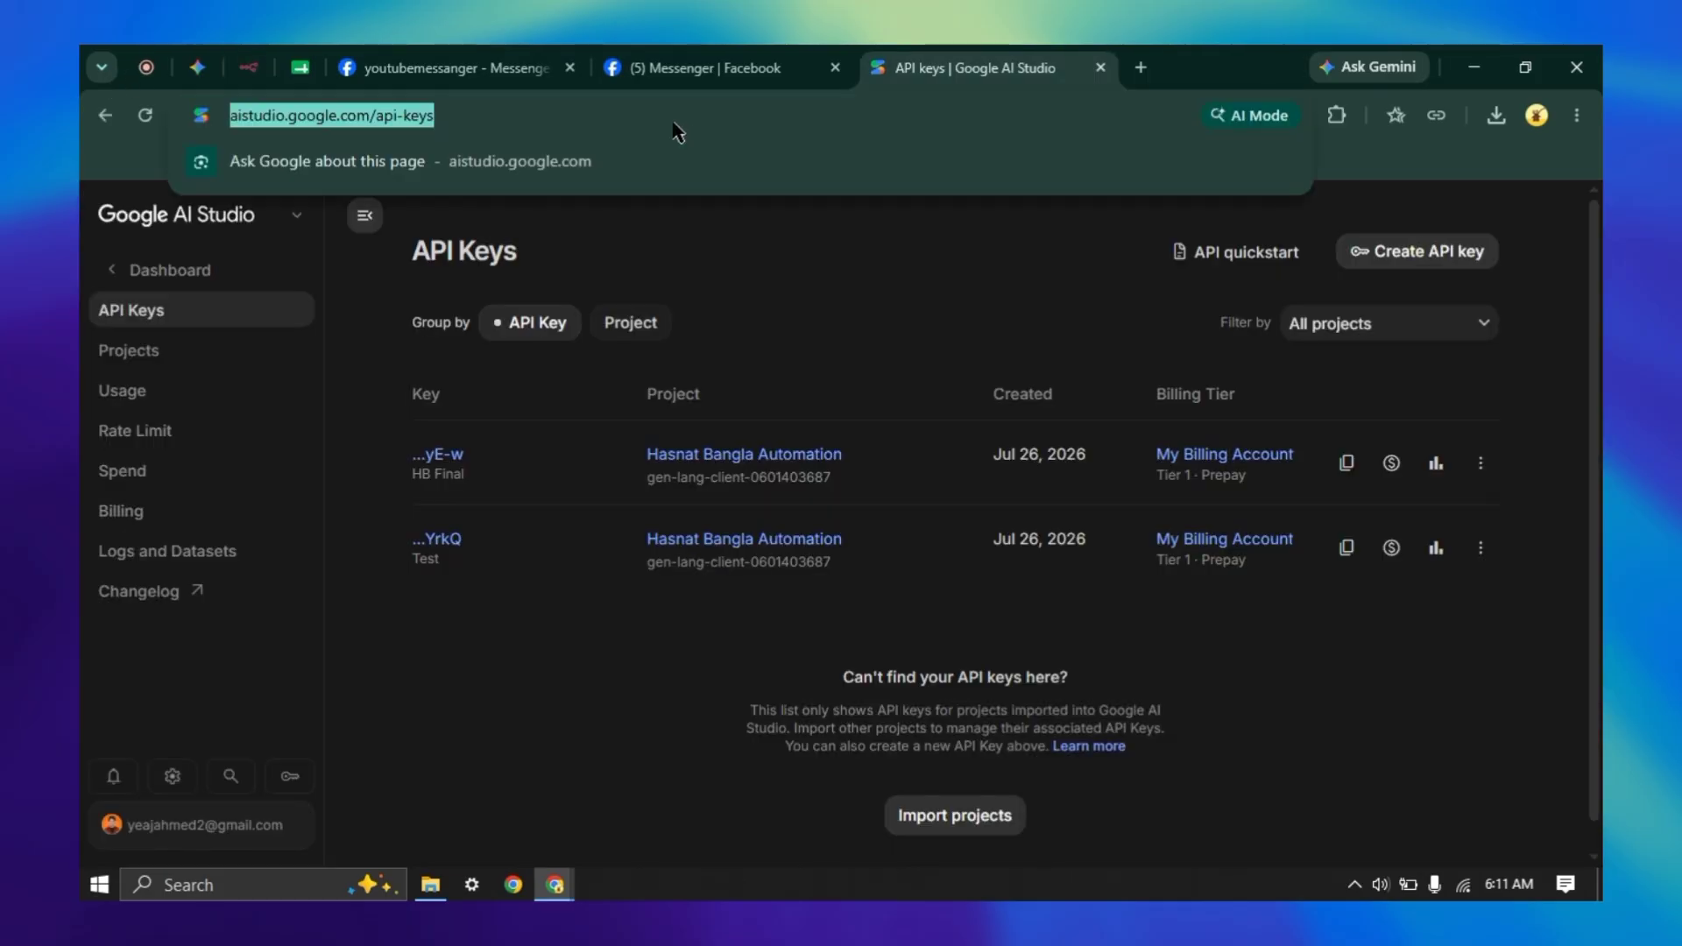
- Go to supabase.com and open the dashboard's Projects page
text(supa)
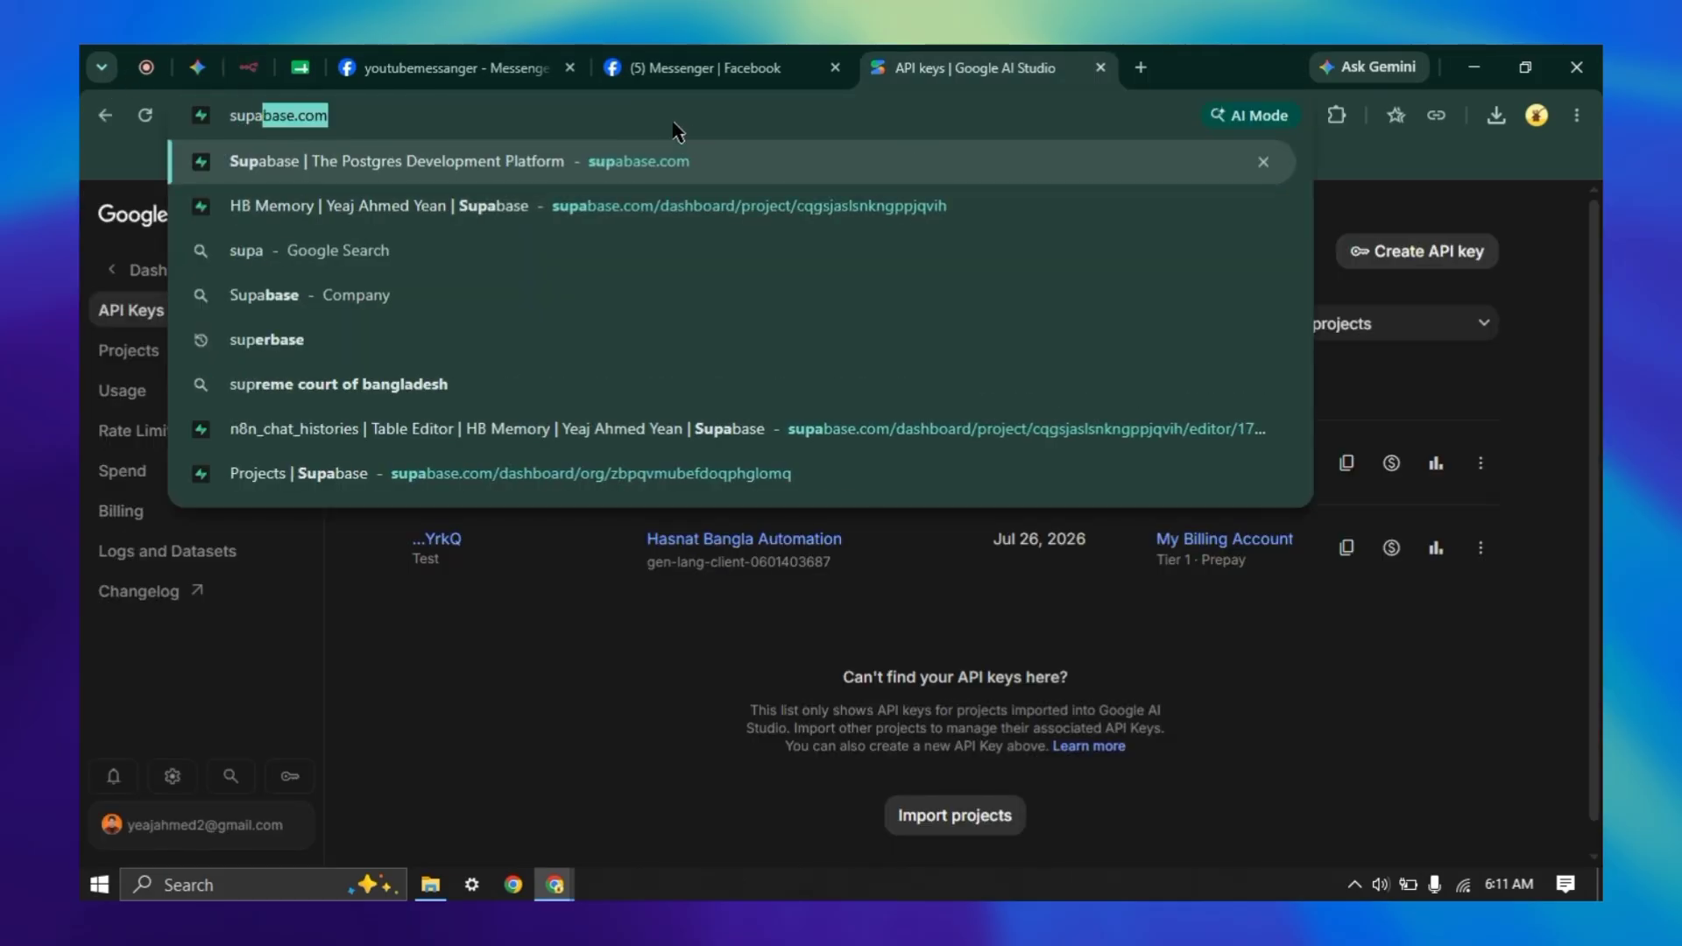
text(base)
key(Return)
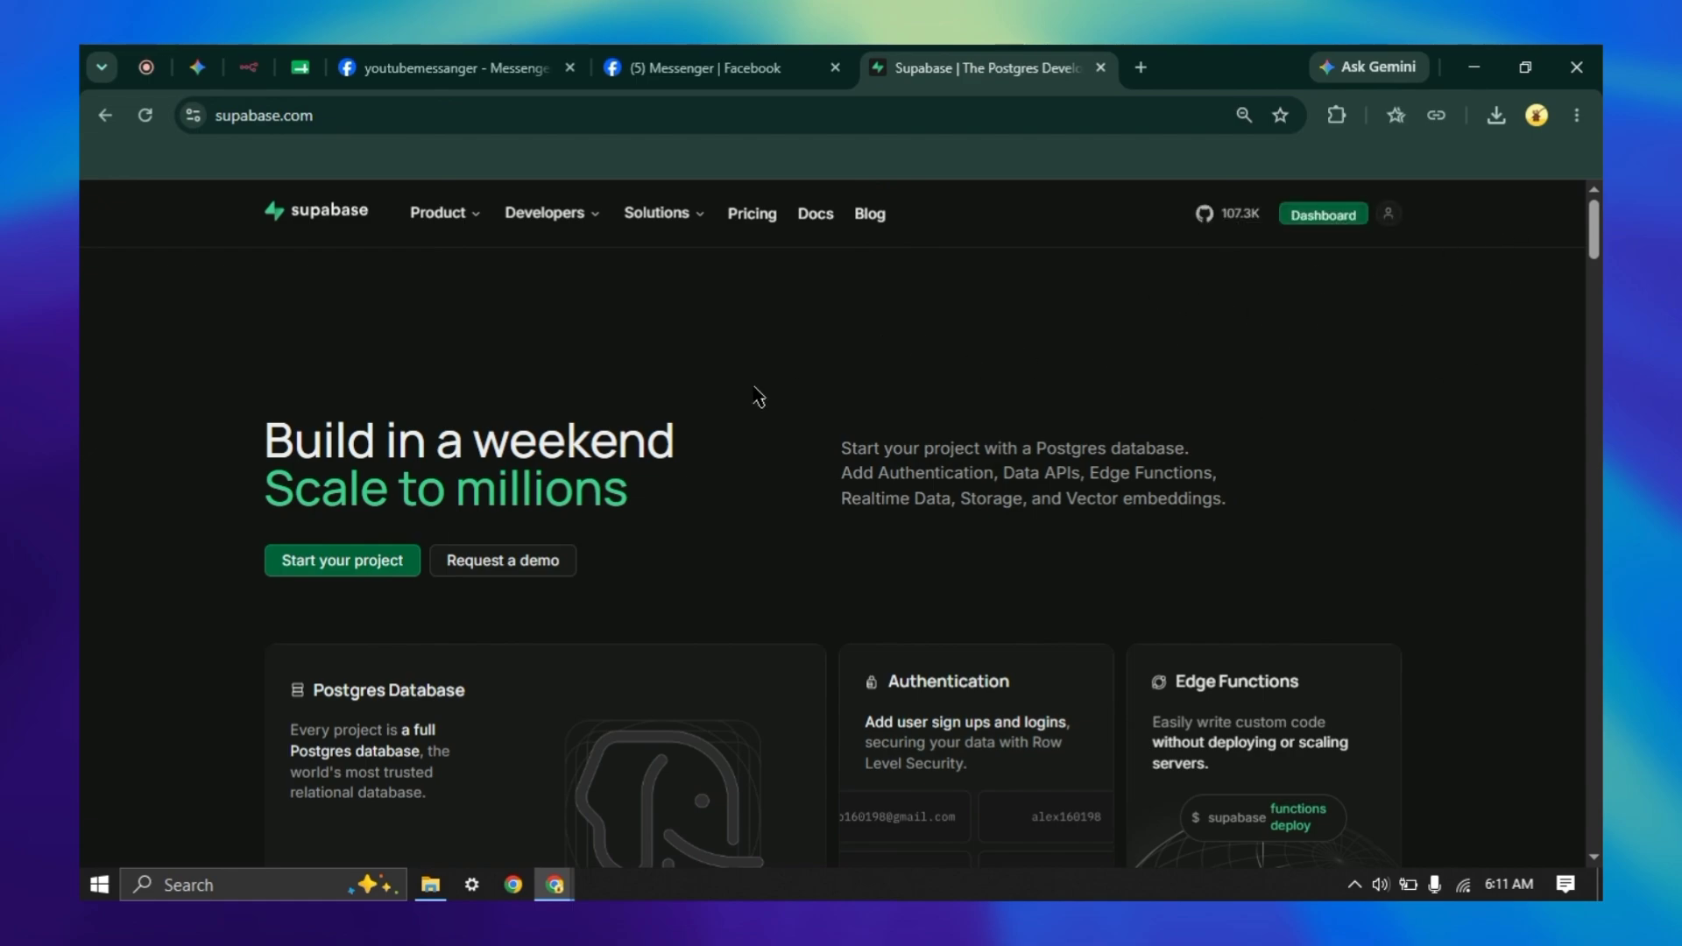
scroll(759, 397, down, 2)
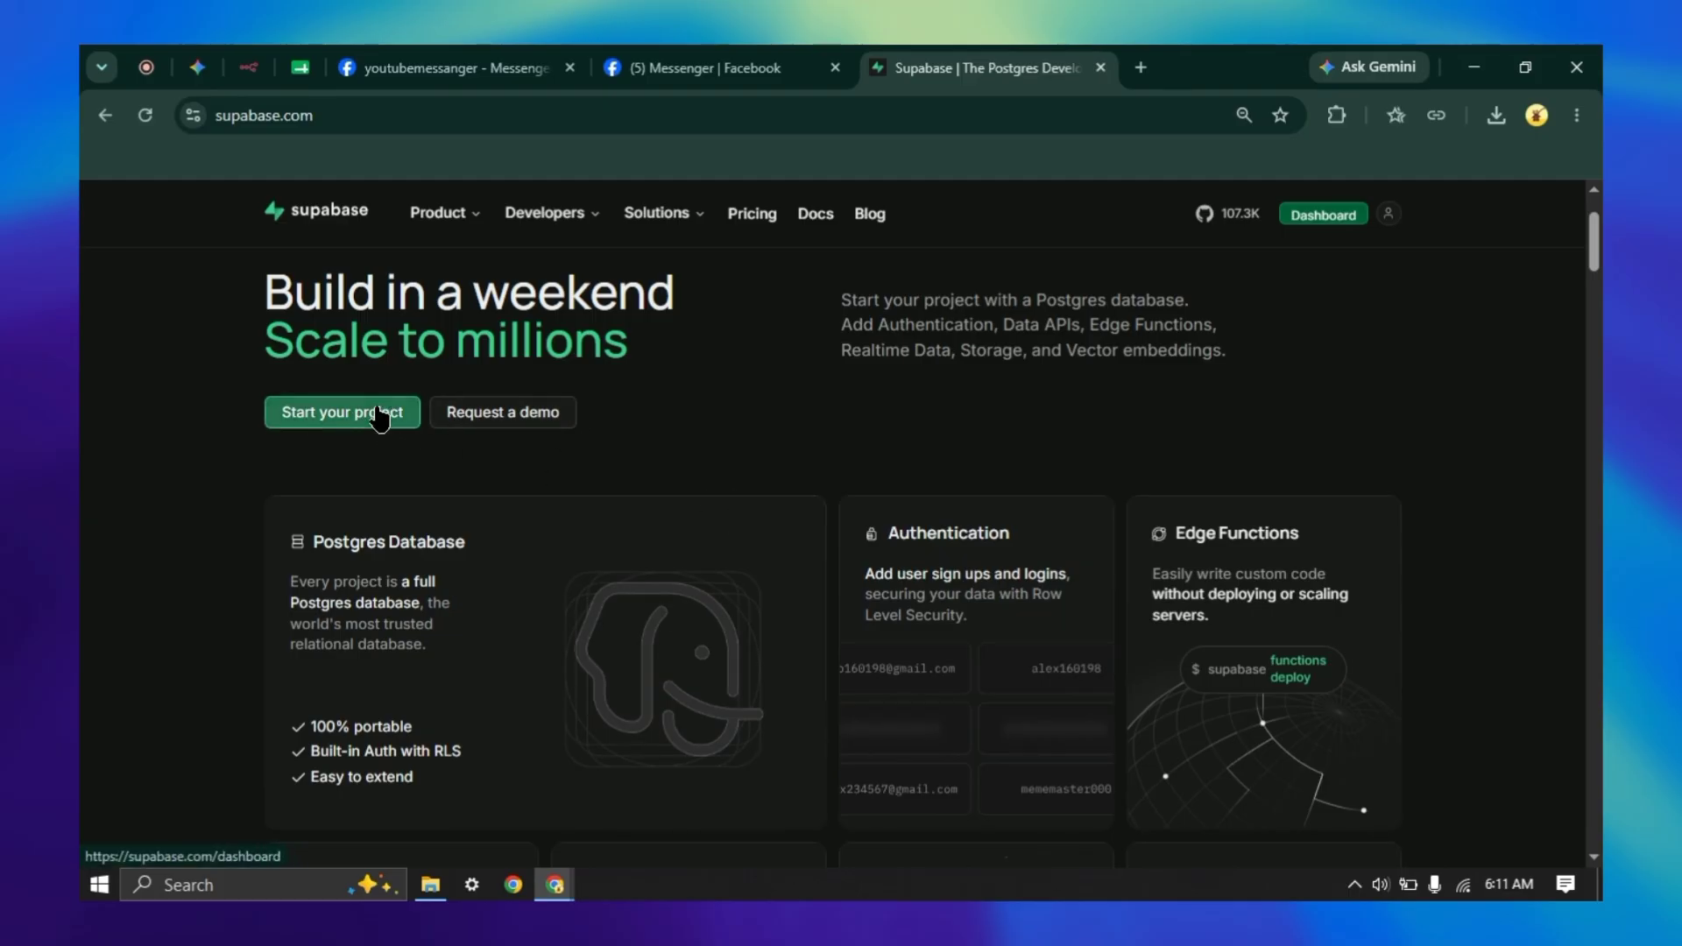
scroll(845, 447, up, 2)
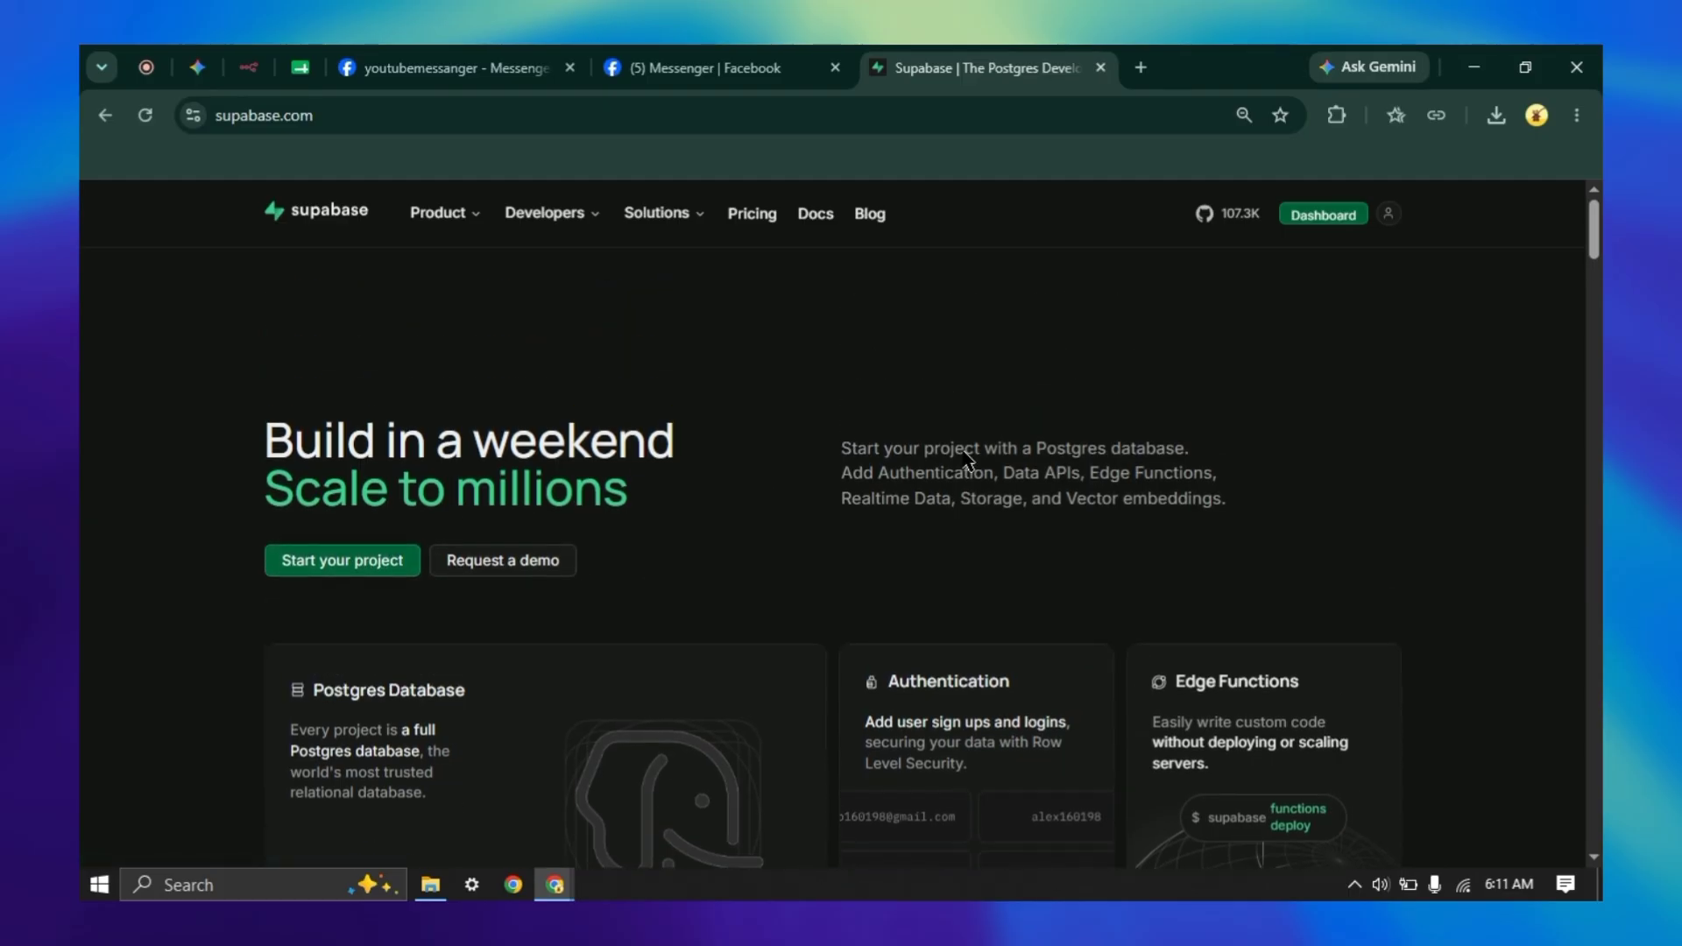
click(376, 569)
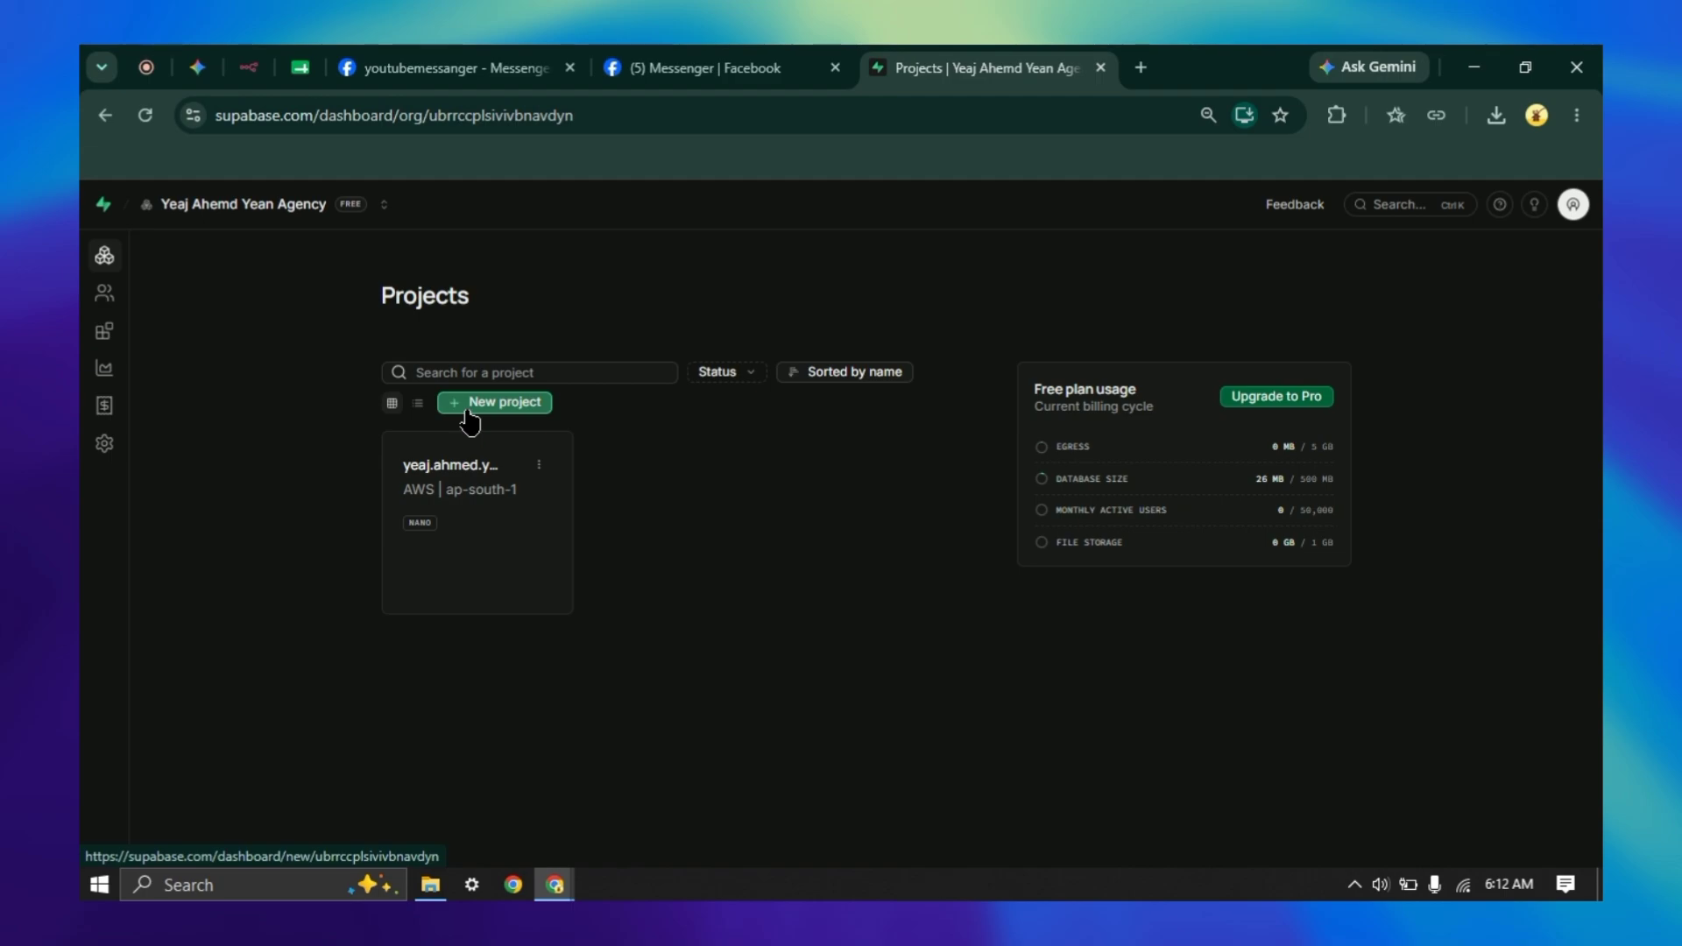
- Begin a new Supabase project, enter a database password and copy it for n8n
click(470, 409)
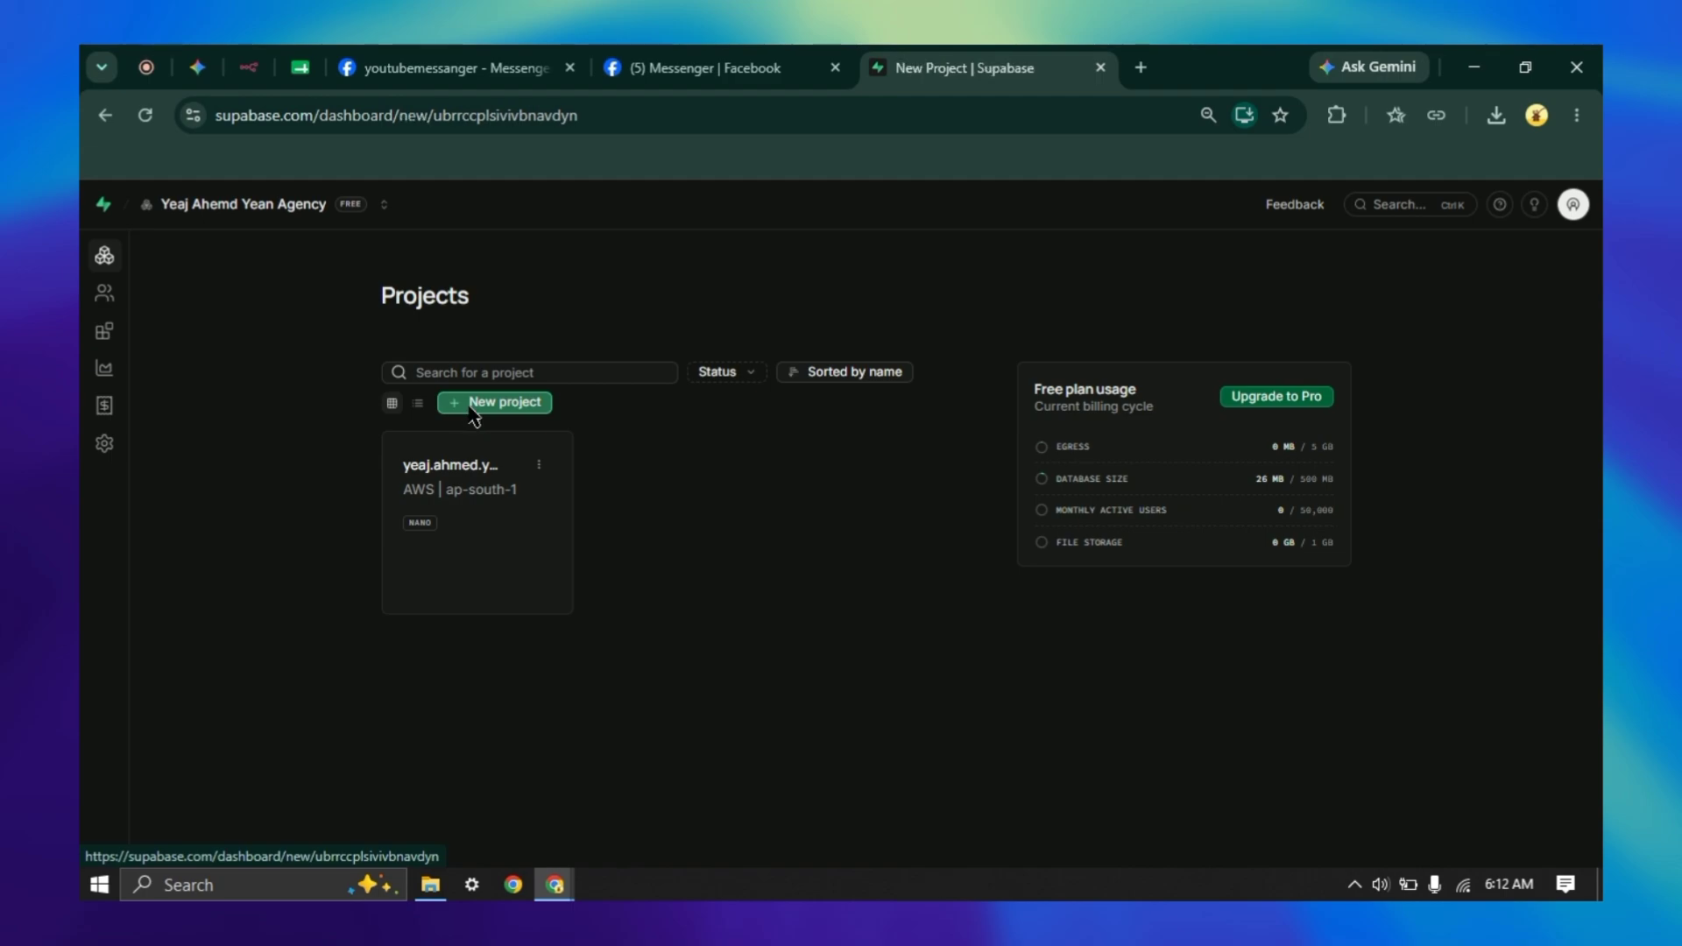
scroll(876, 487, down, 2)
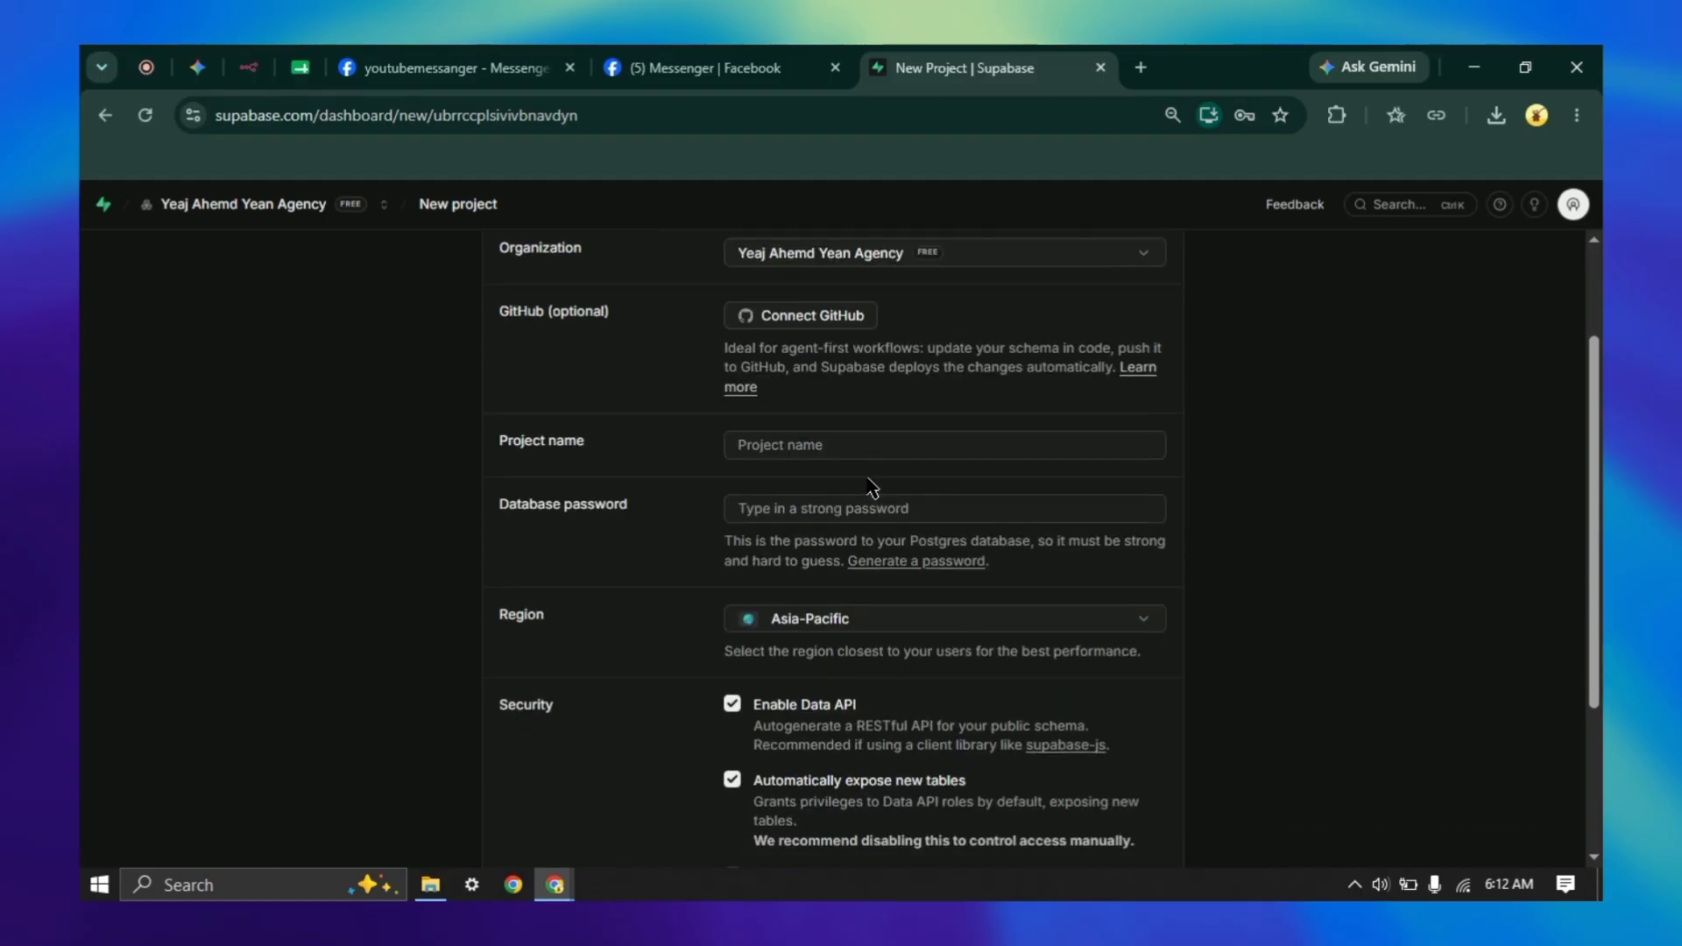
click(784, 445)
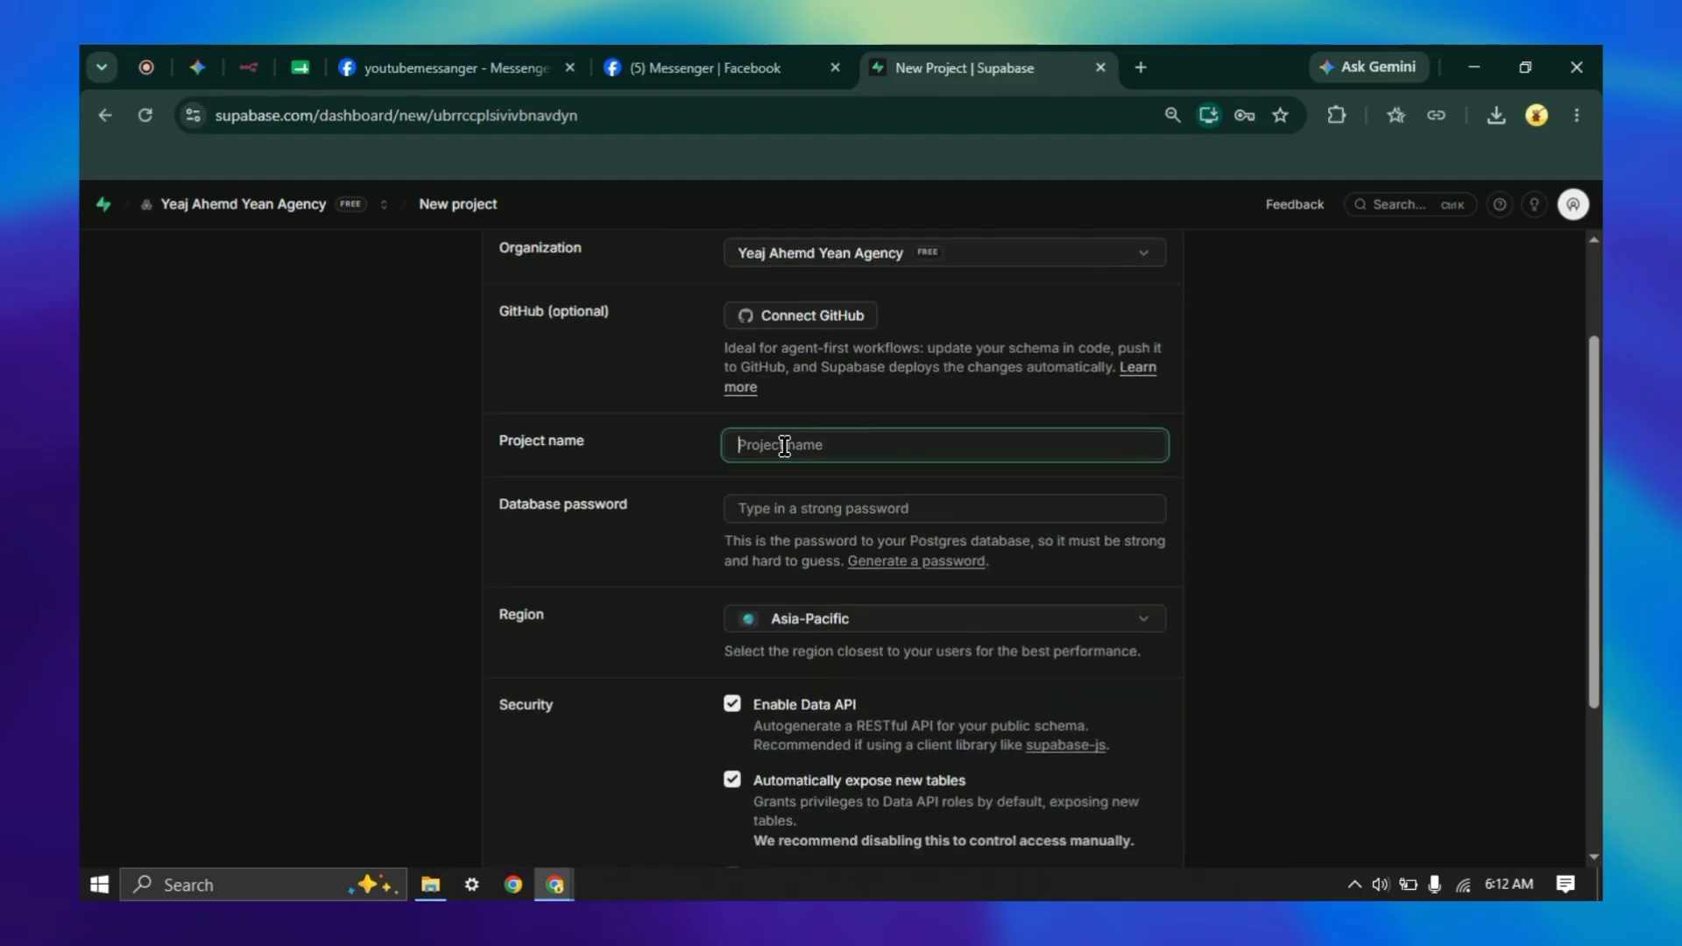
click(741, 509)
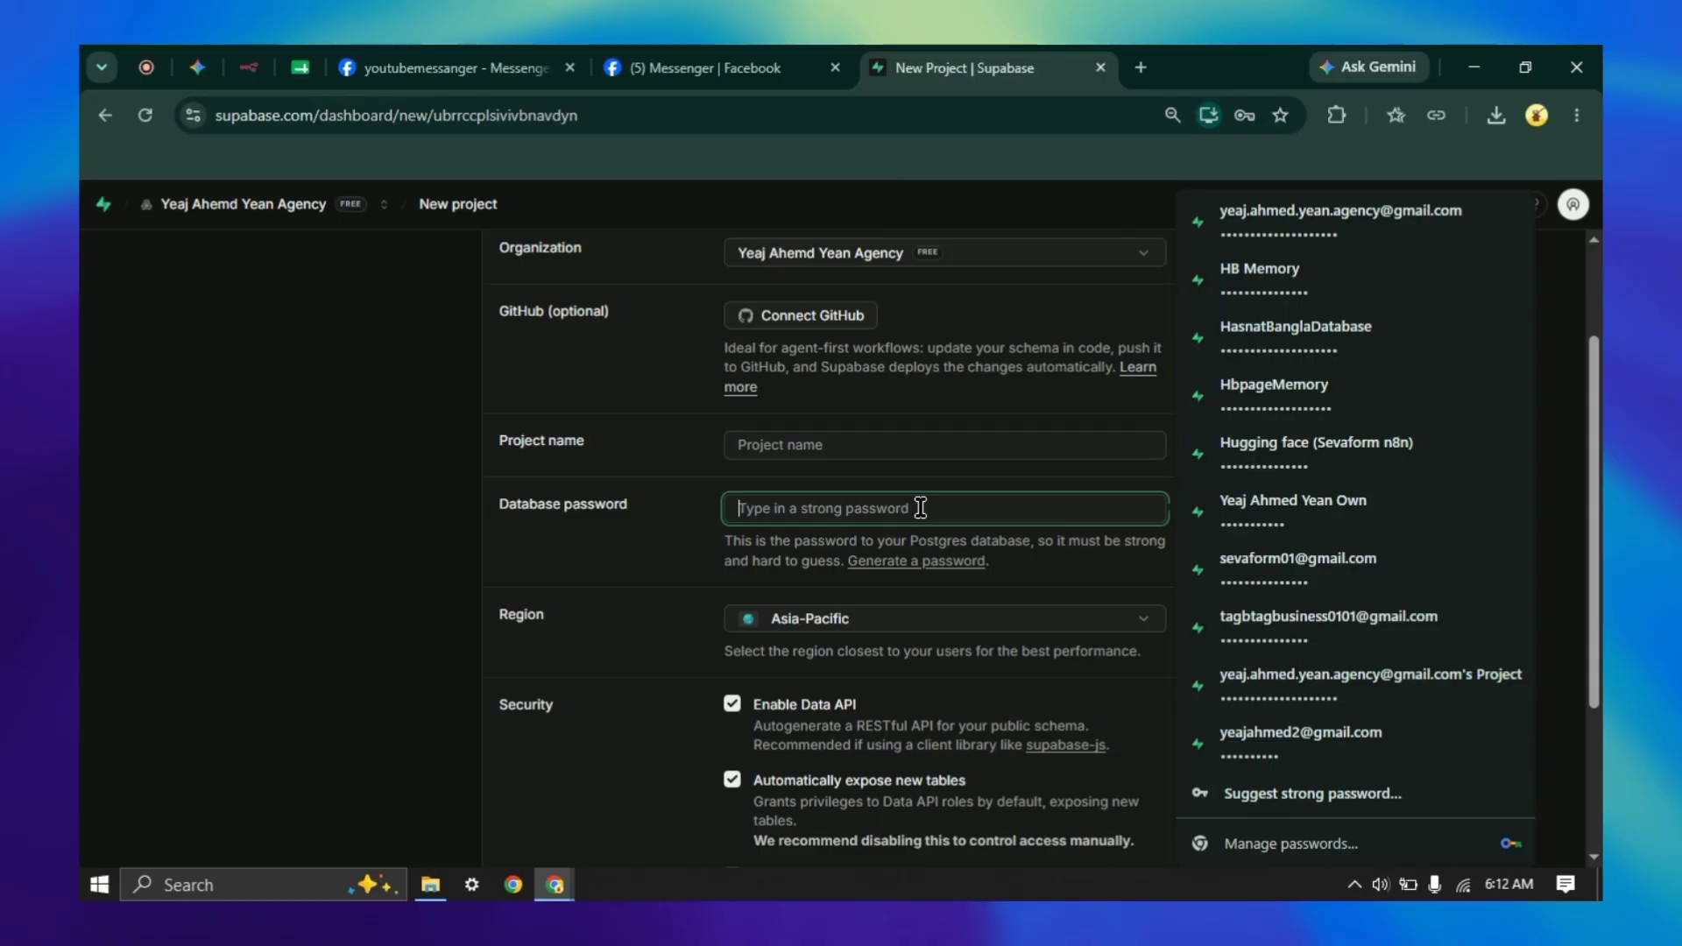
text(••••)
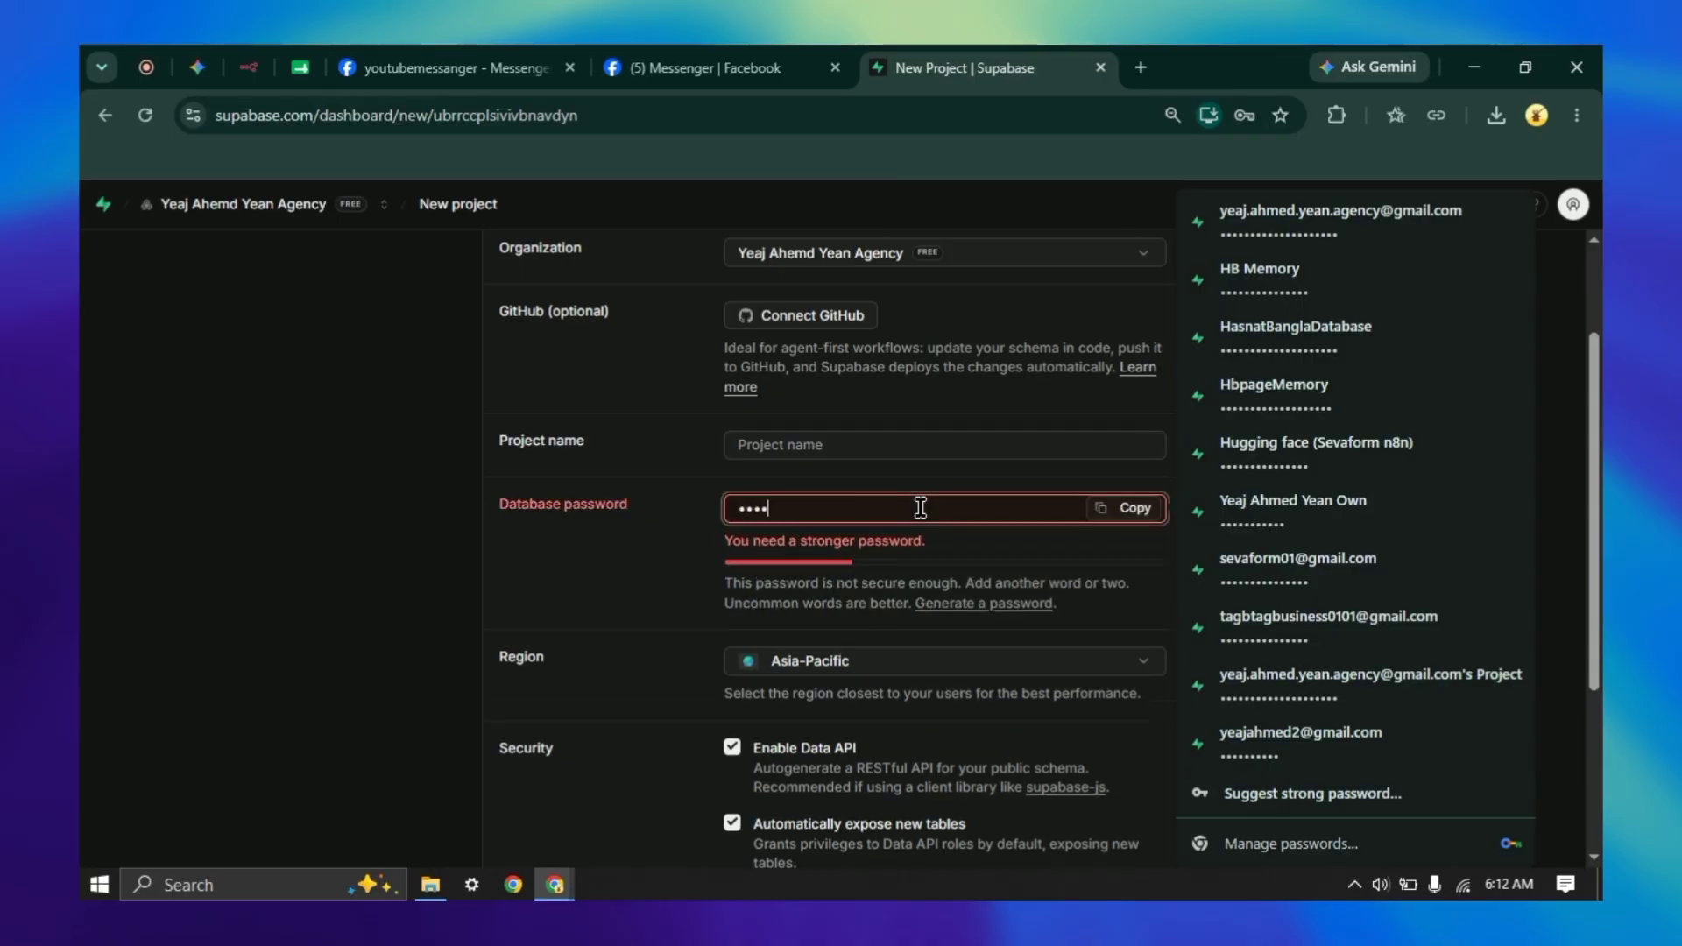
click(1149, 516)
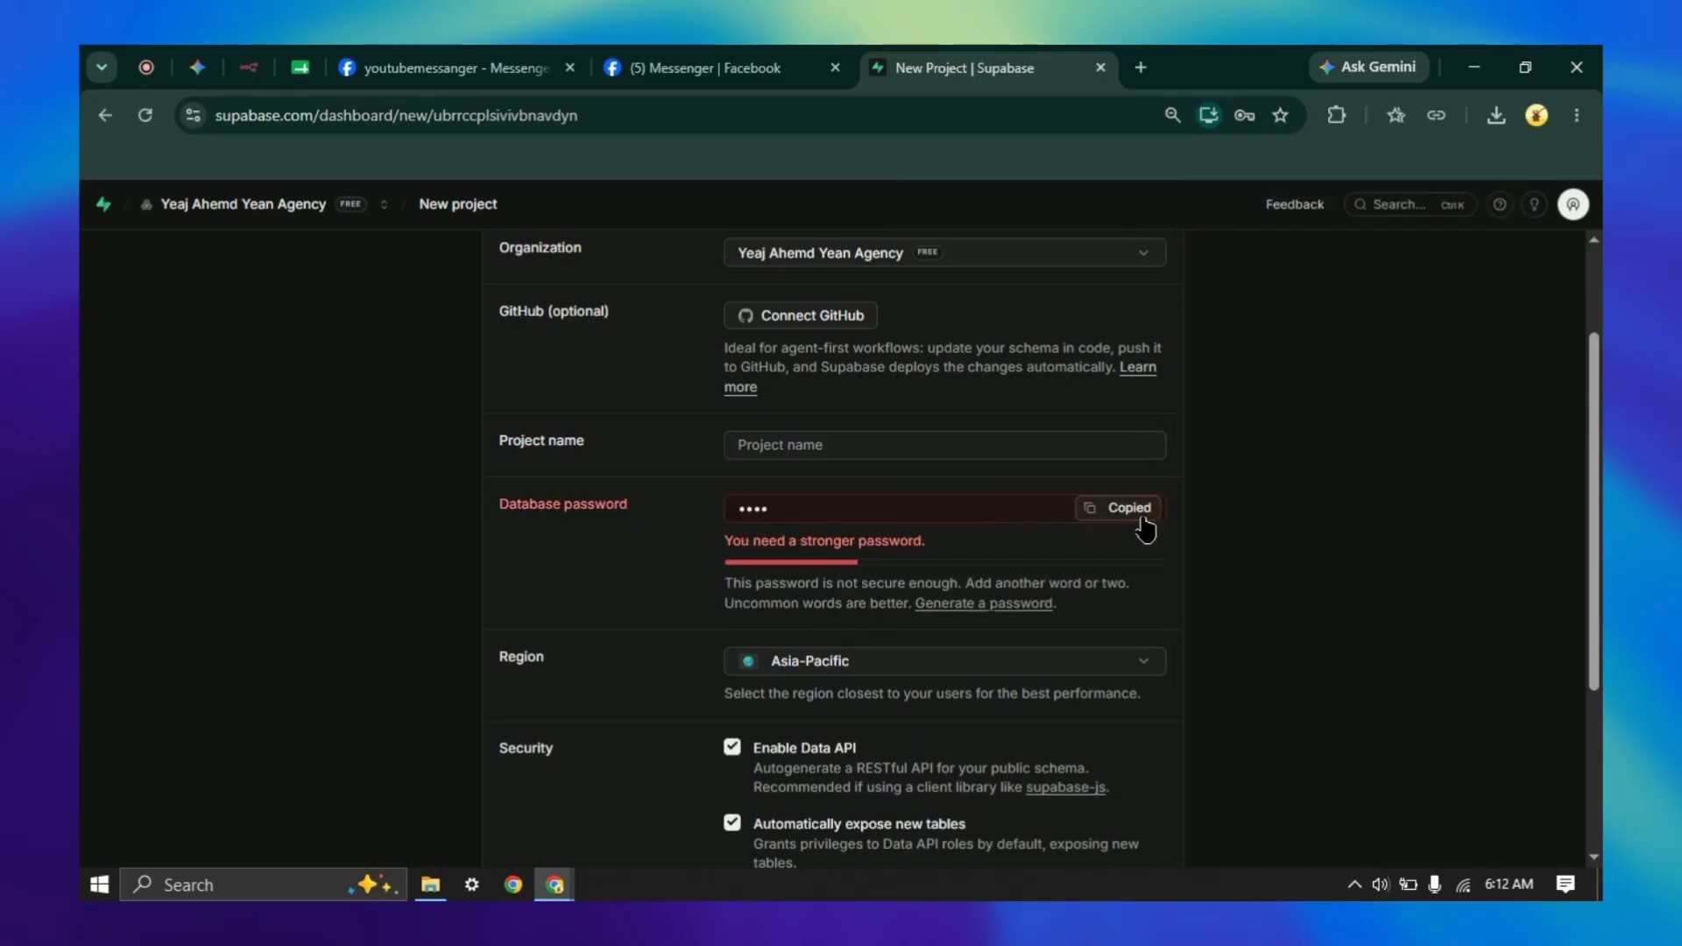
click(247, 74)
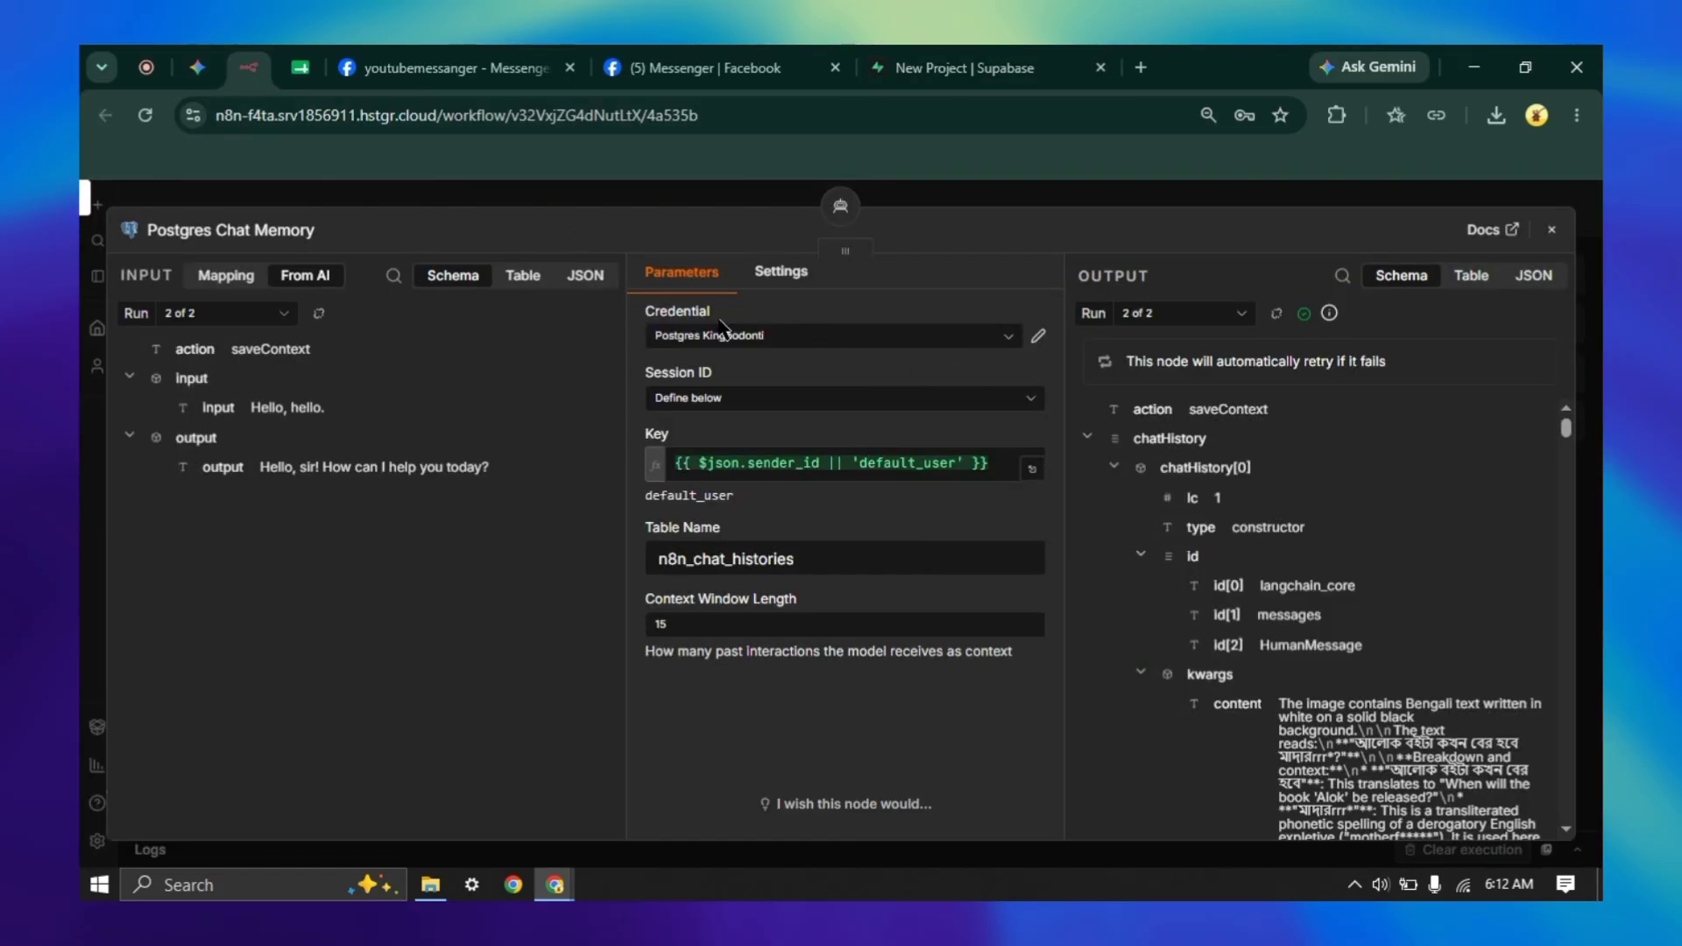
- Create a new Postgres credential in n8n and paste the copied database password into it
click(800, 342)
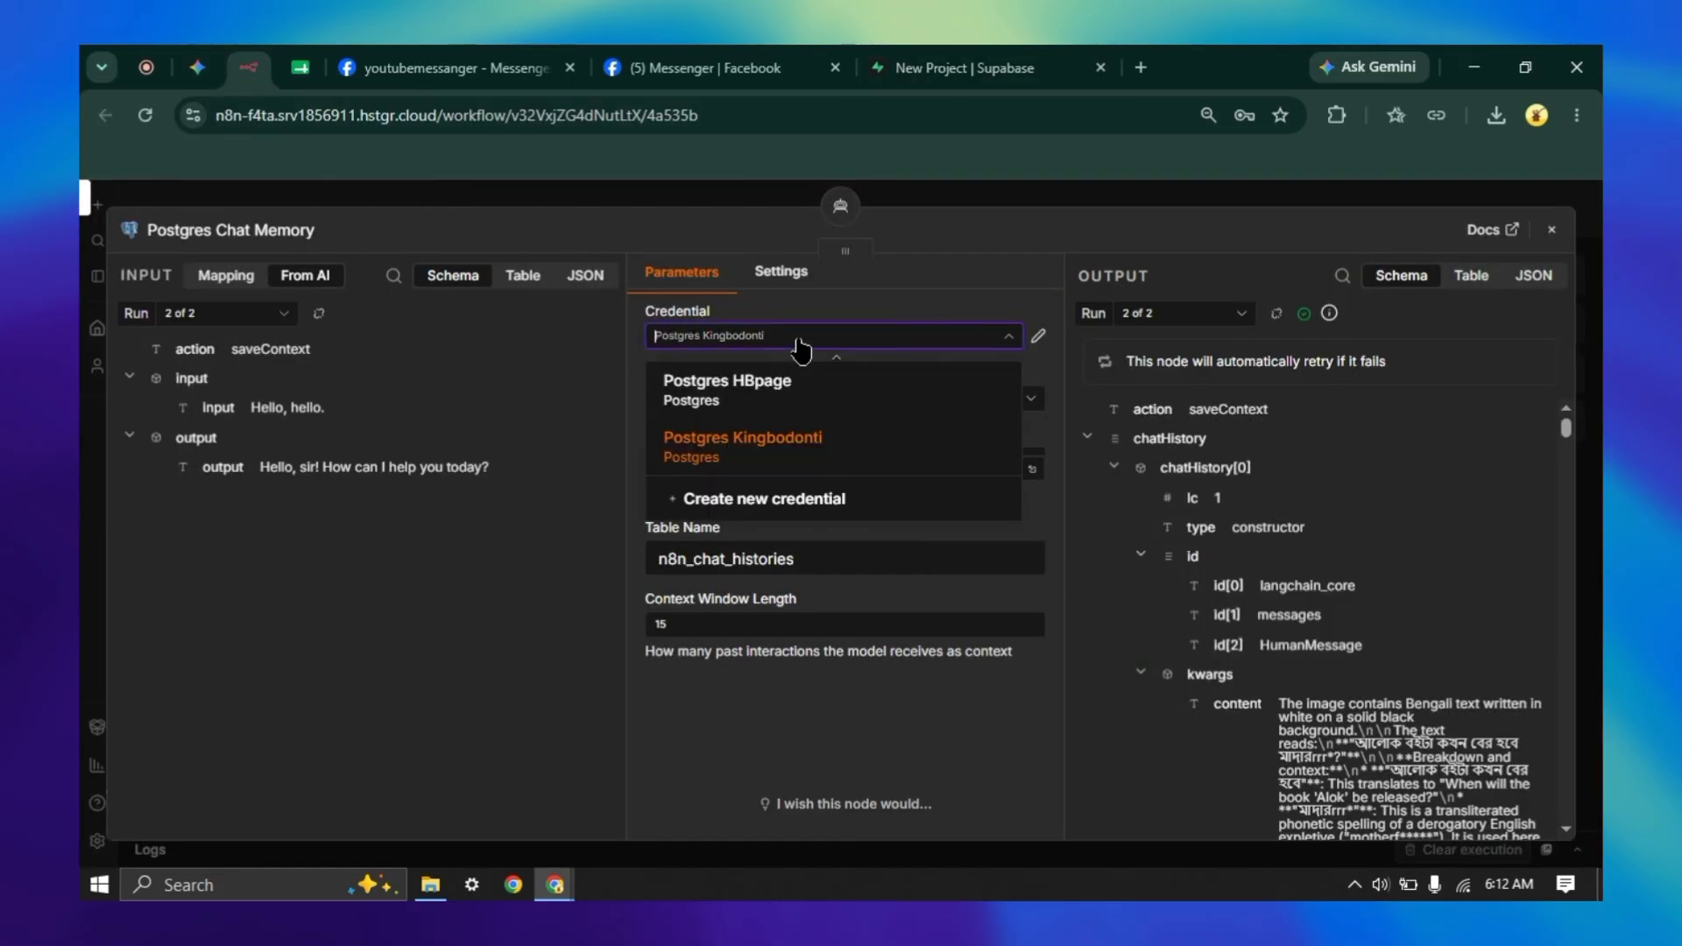
click(807, 501)
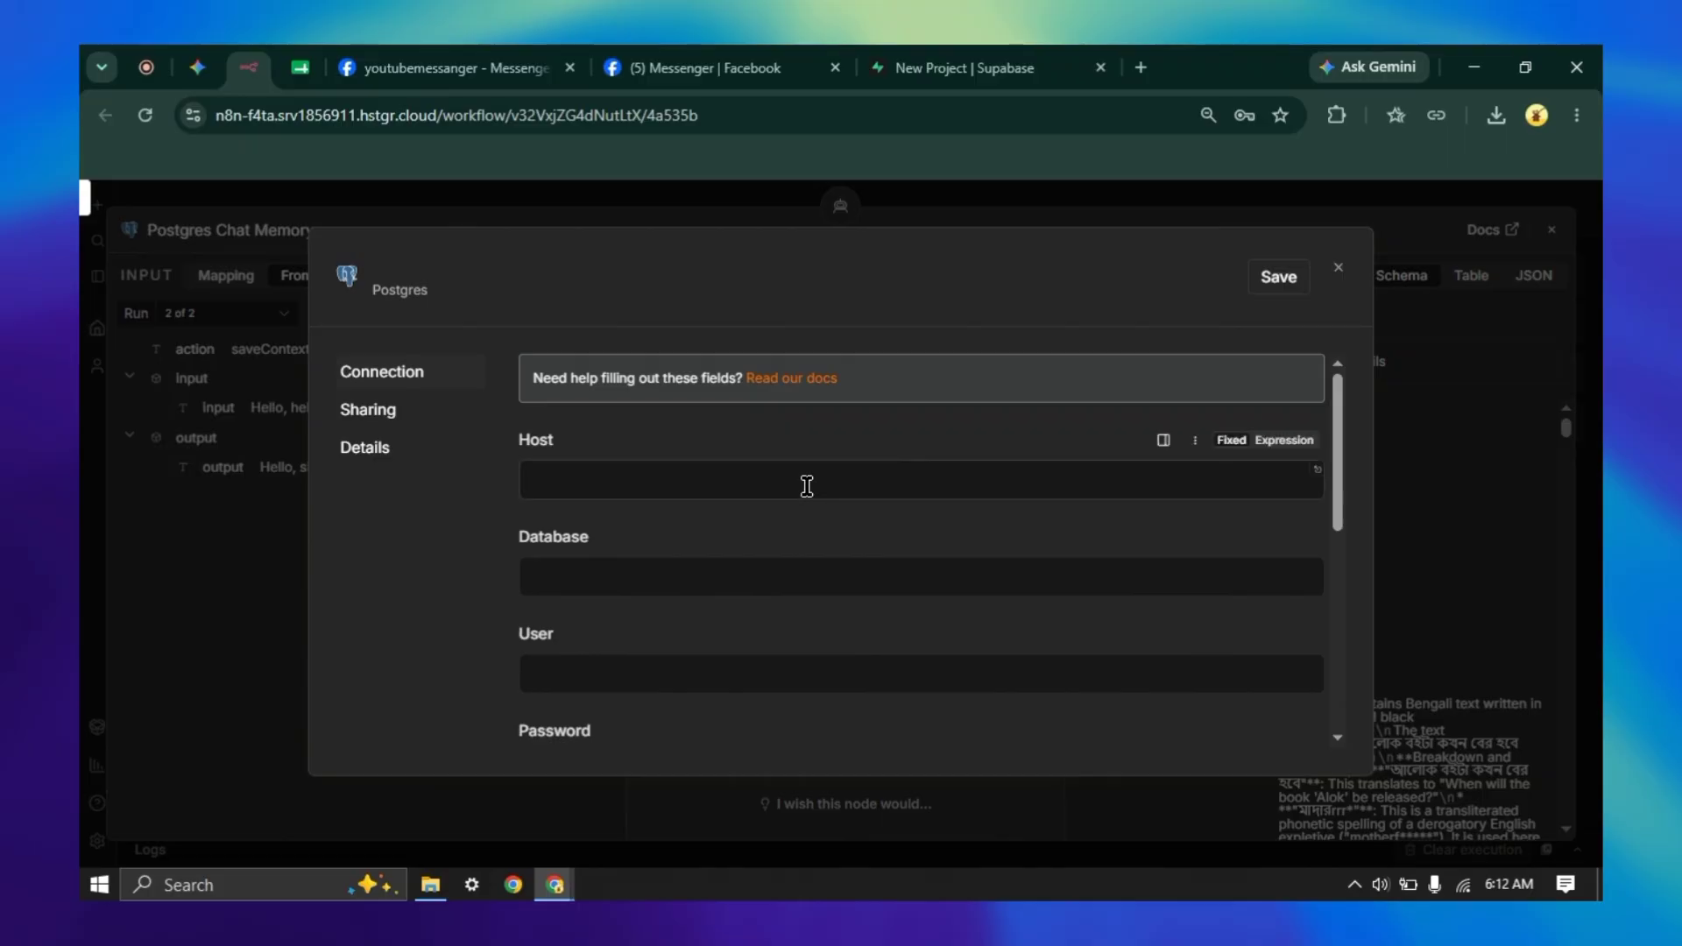
scroll(802, 487, down, 10)
scroll(798, 534, up, 3)
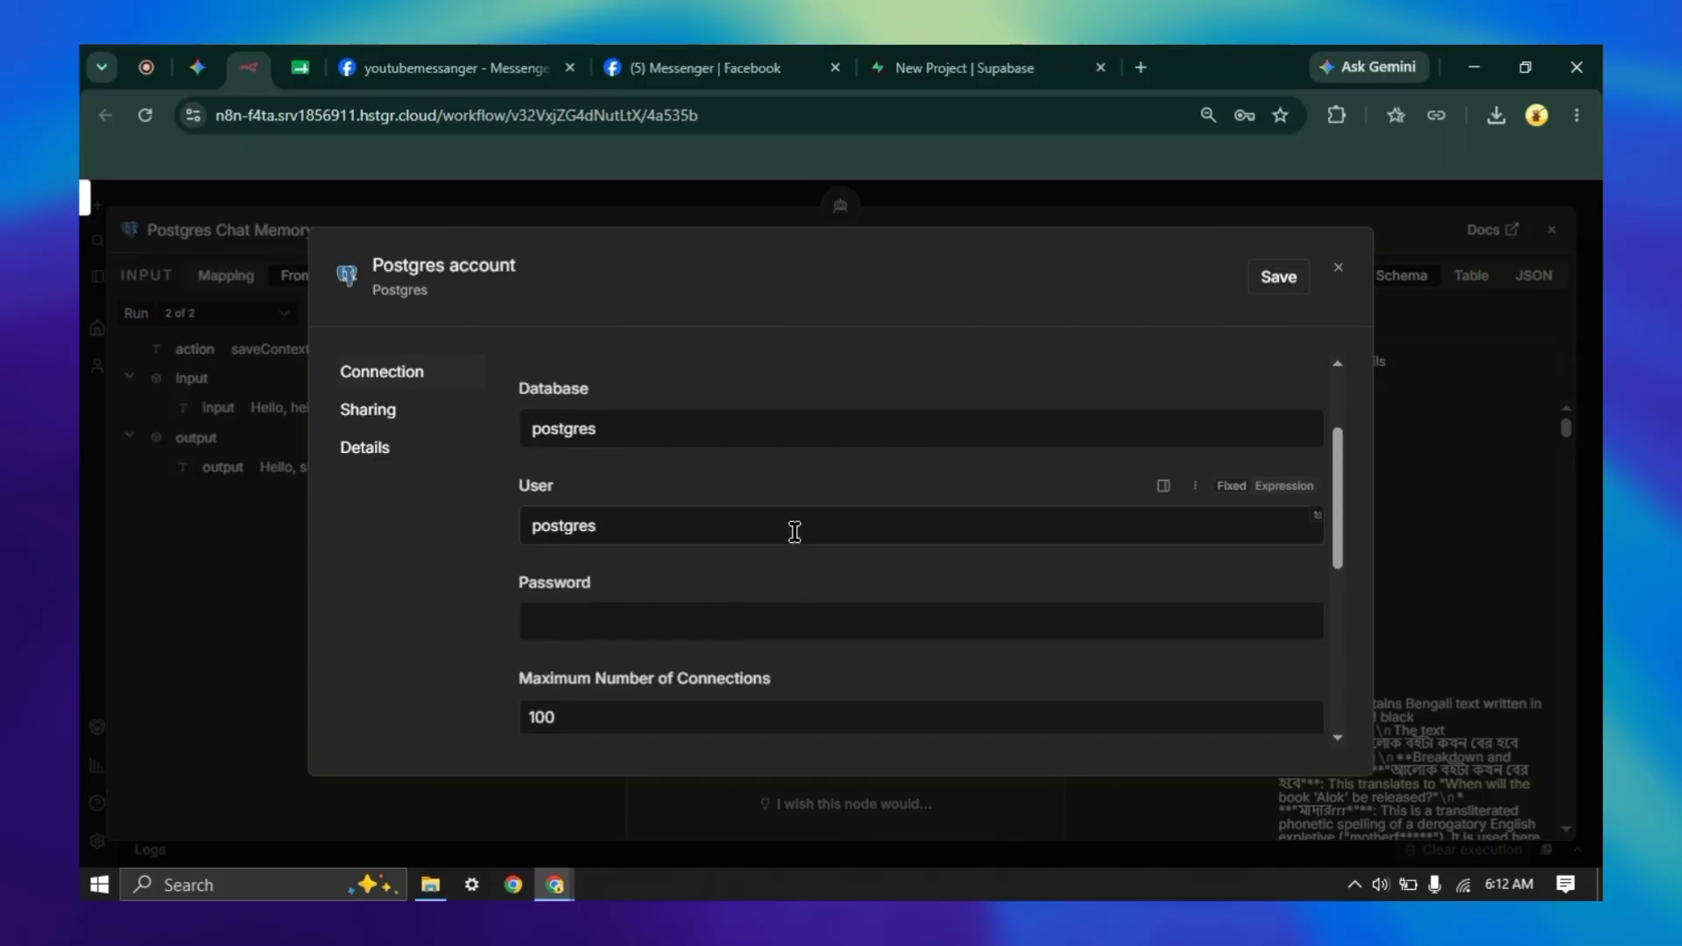
right_click(638, 623)
click(762, 371)
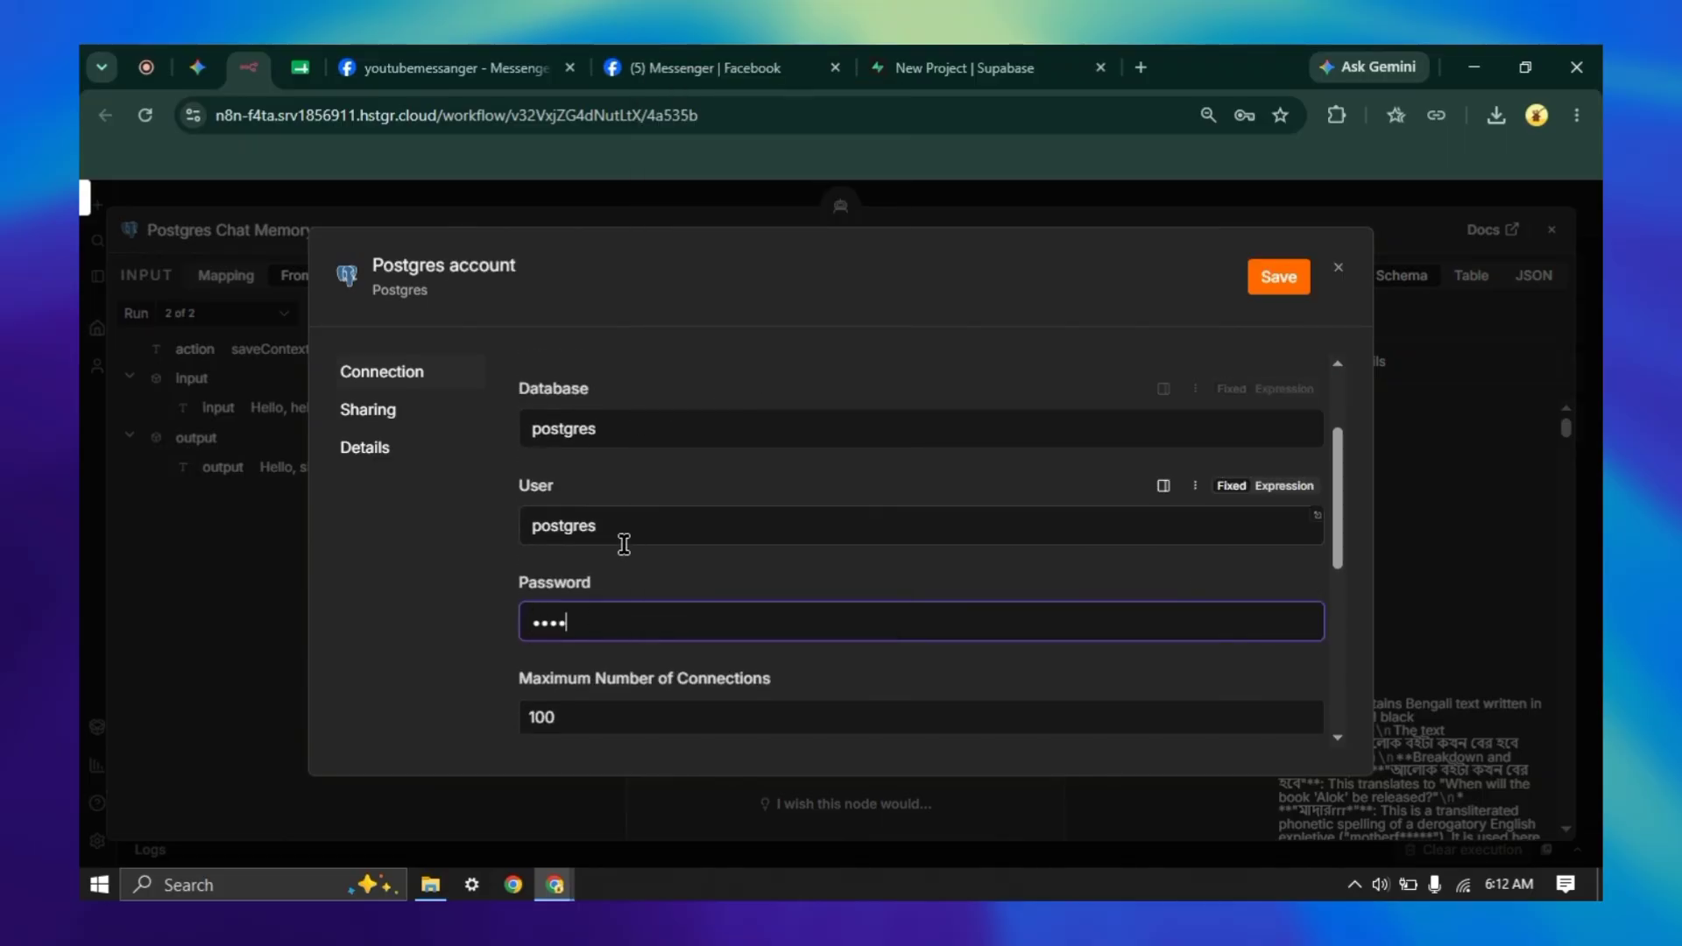
click(977, 77)
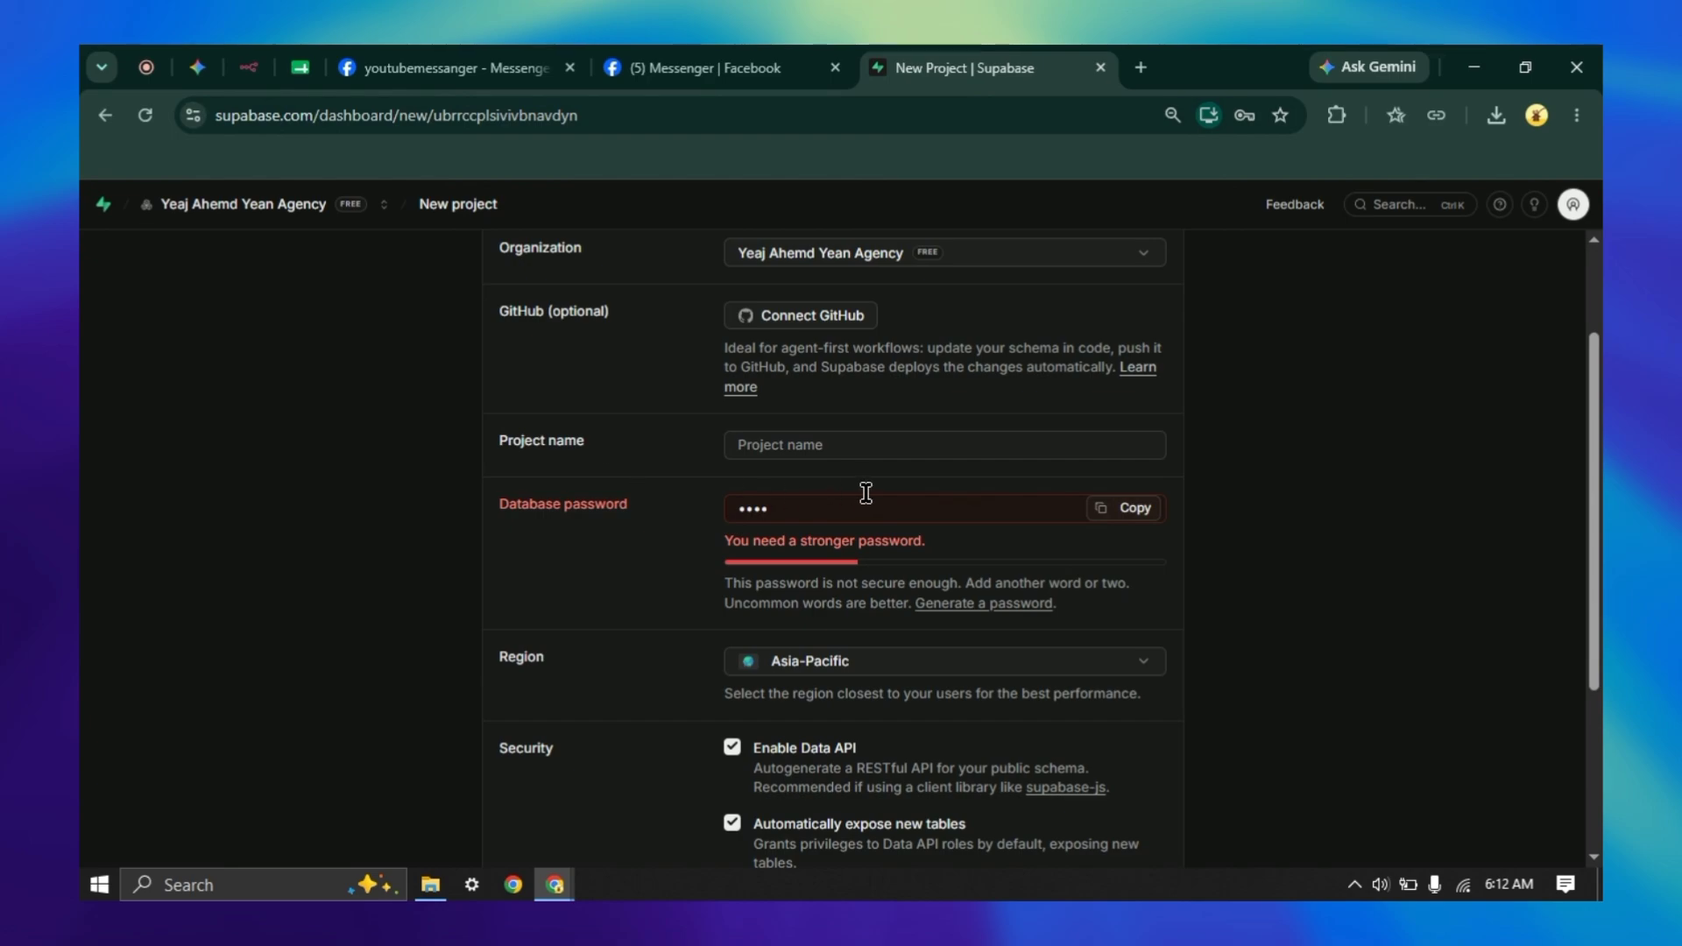
- Name the new project 'ferg' and keep Asia-Pacific as its database region
scroll(863, 491, down, 2)
scroll(863, 490, up, 2)
click(805, 443)
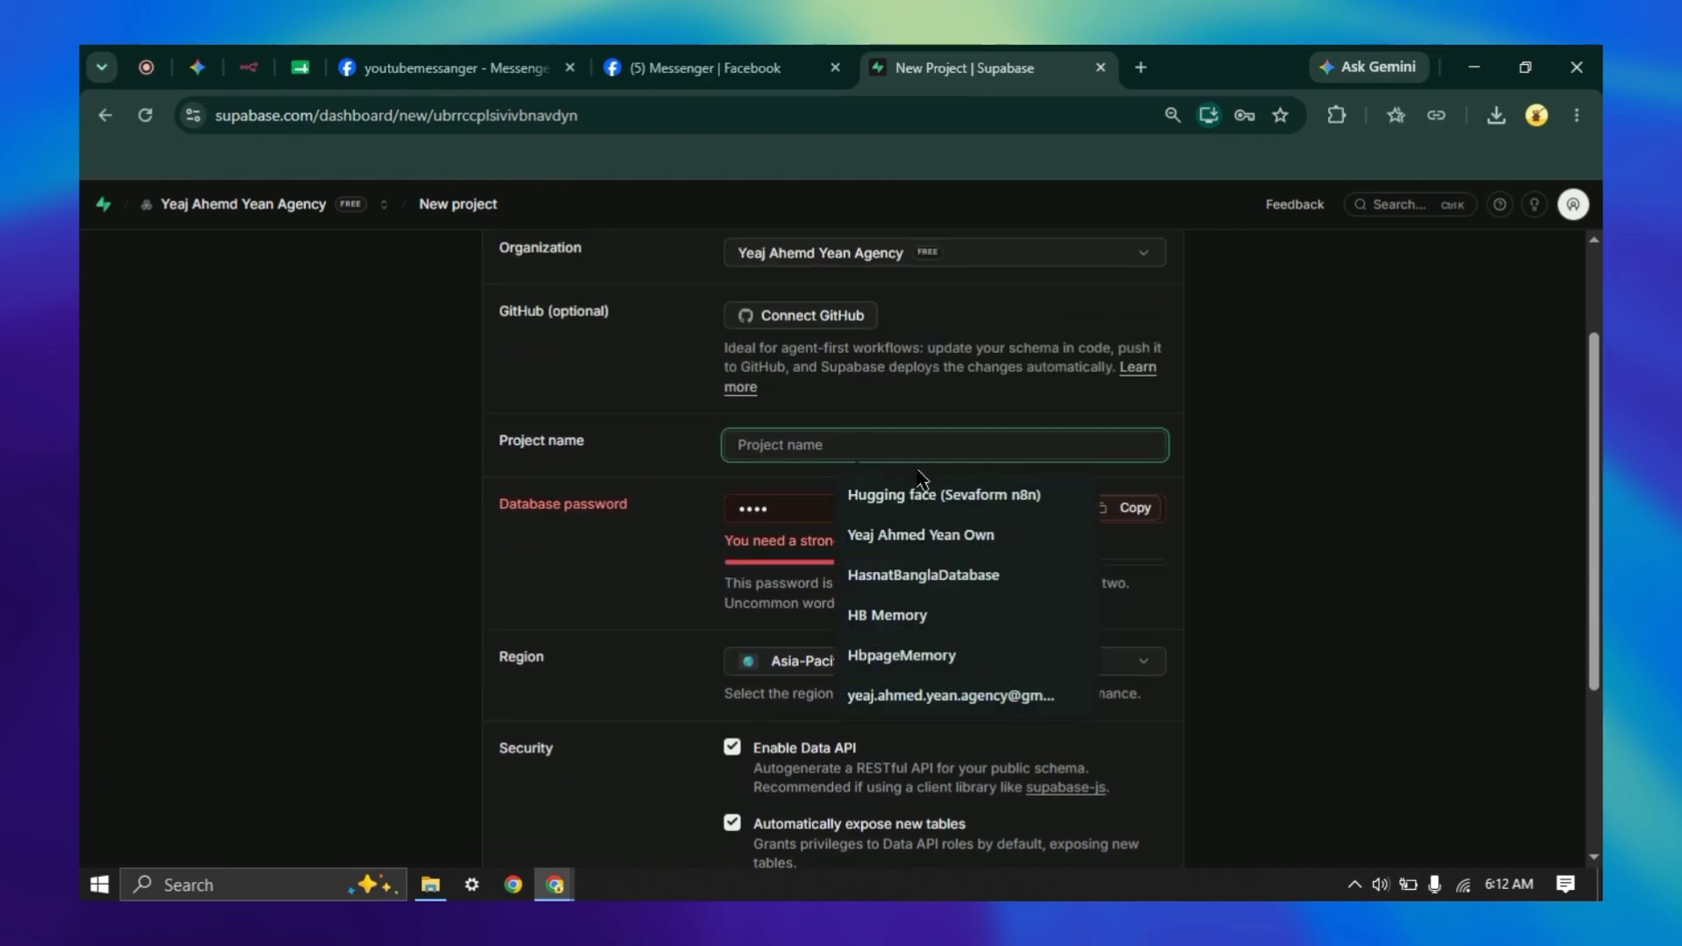
text(ferg)
scroll(922, 488, down, 2)
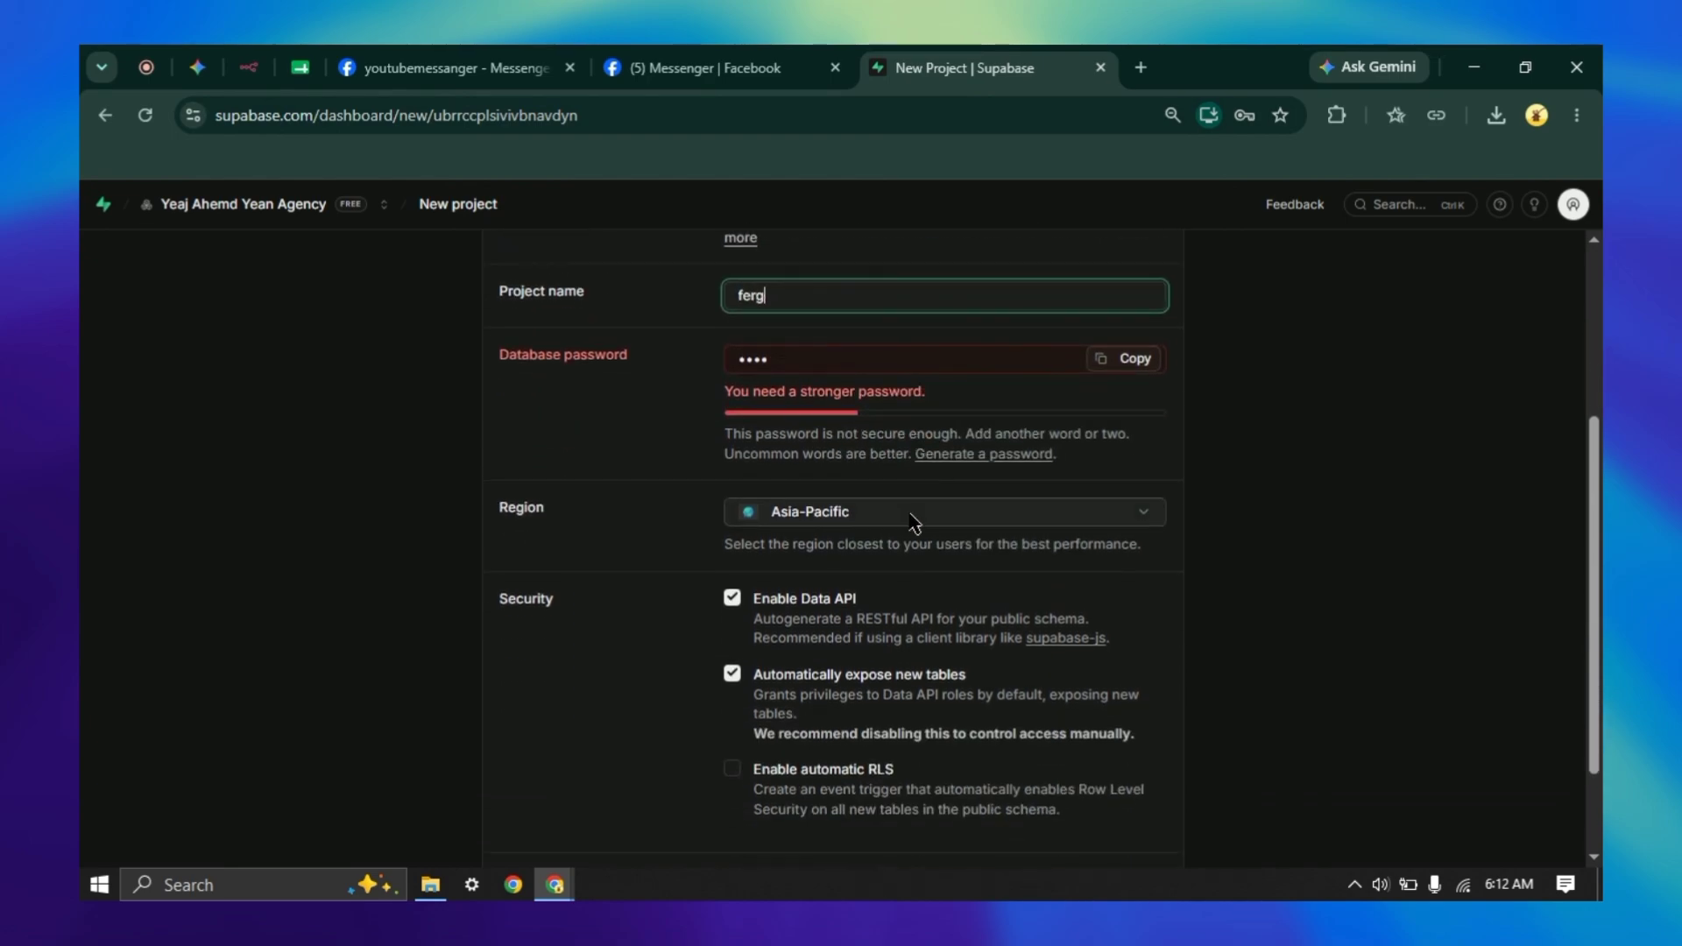
click(913, 518)
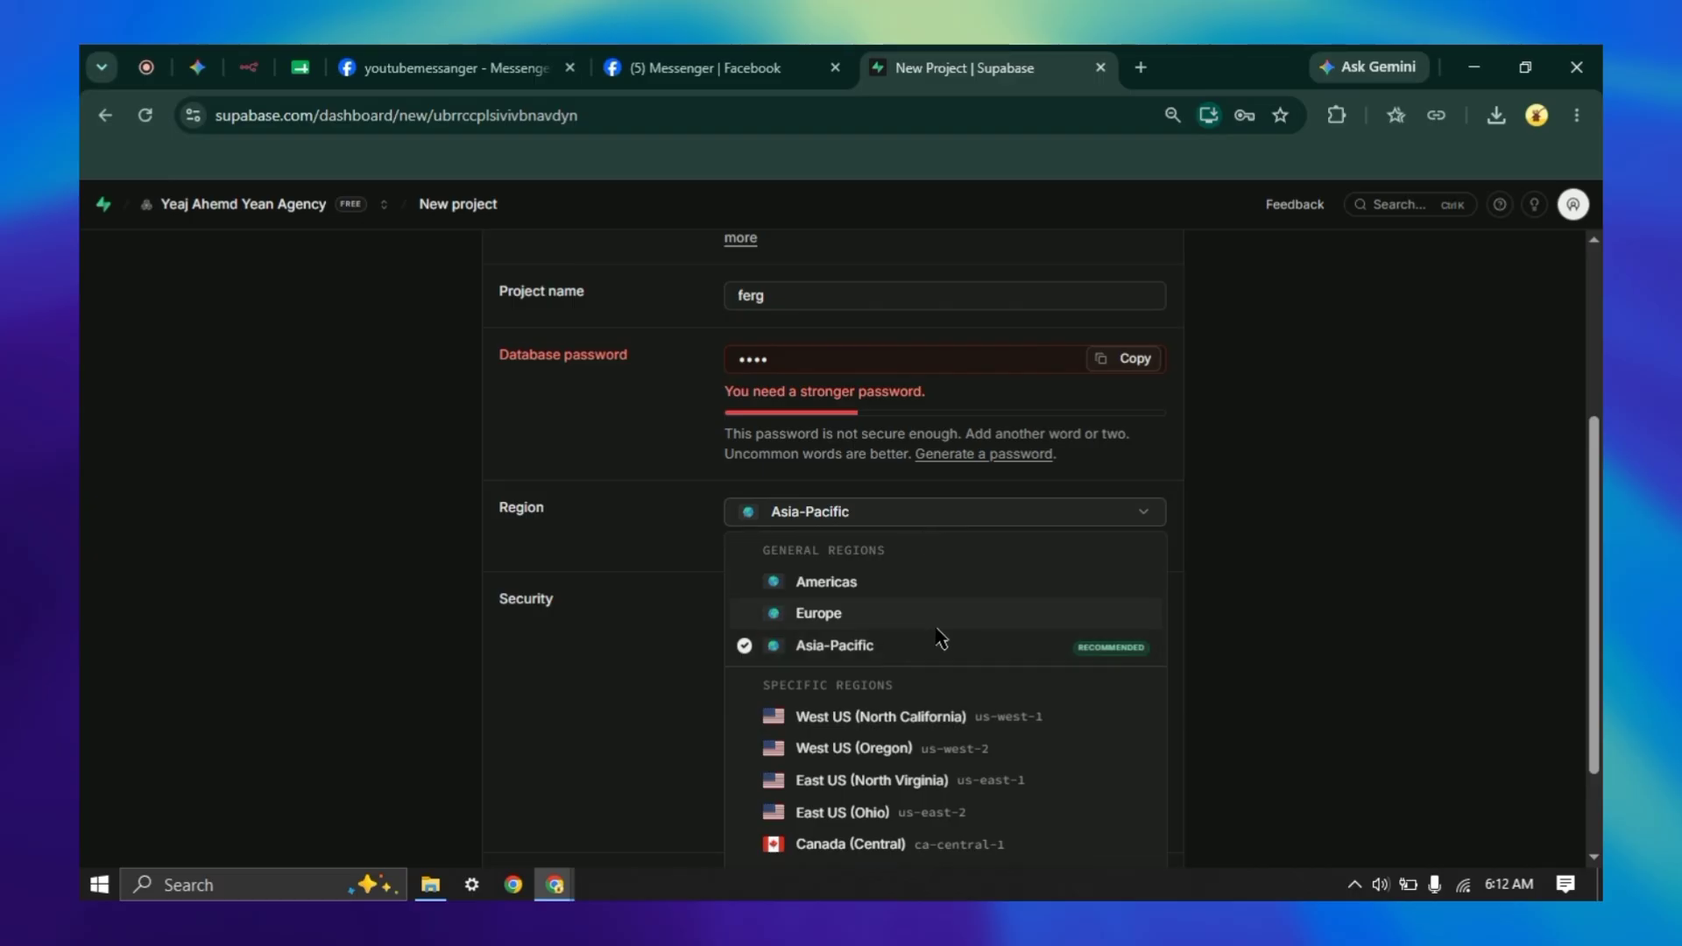
scroll(940, 637, down, 4)
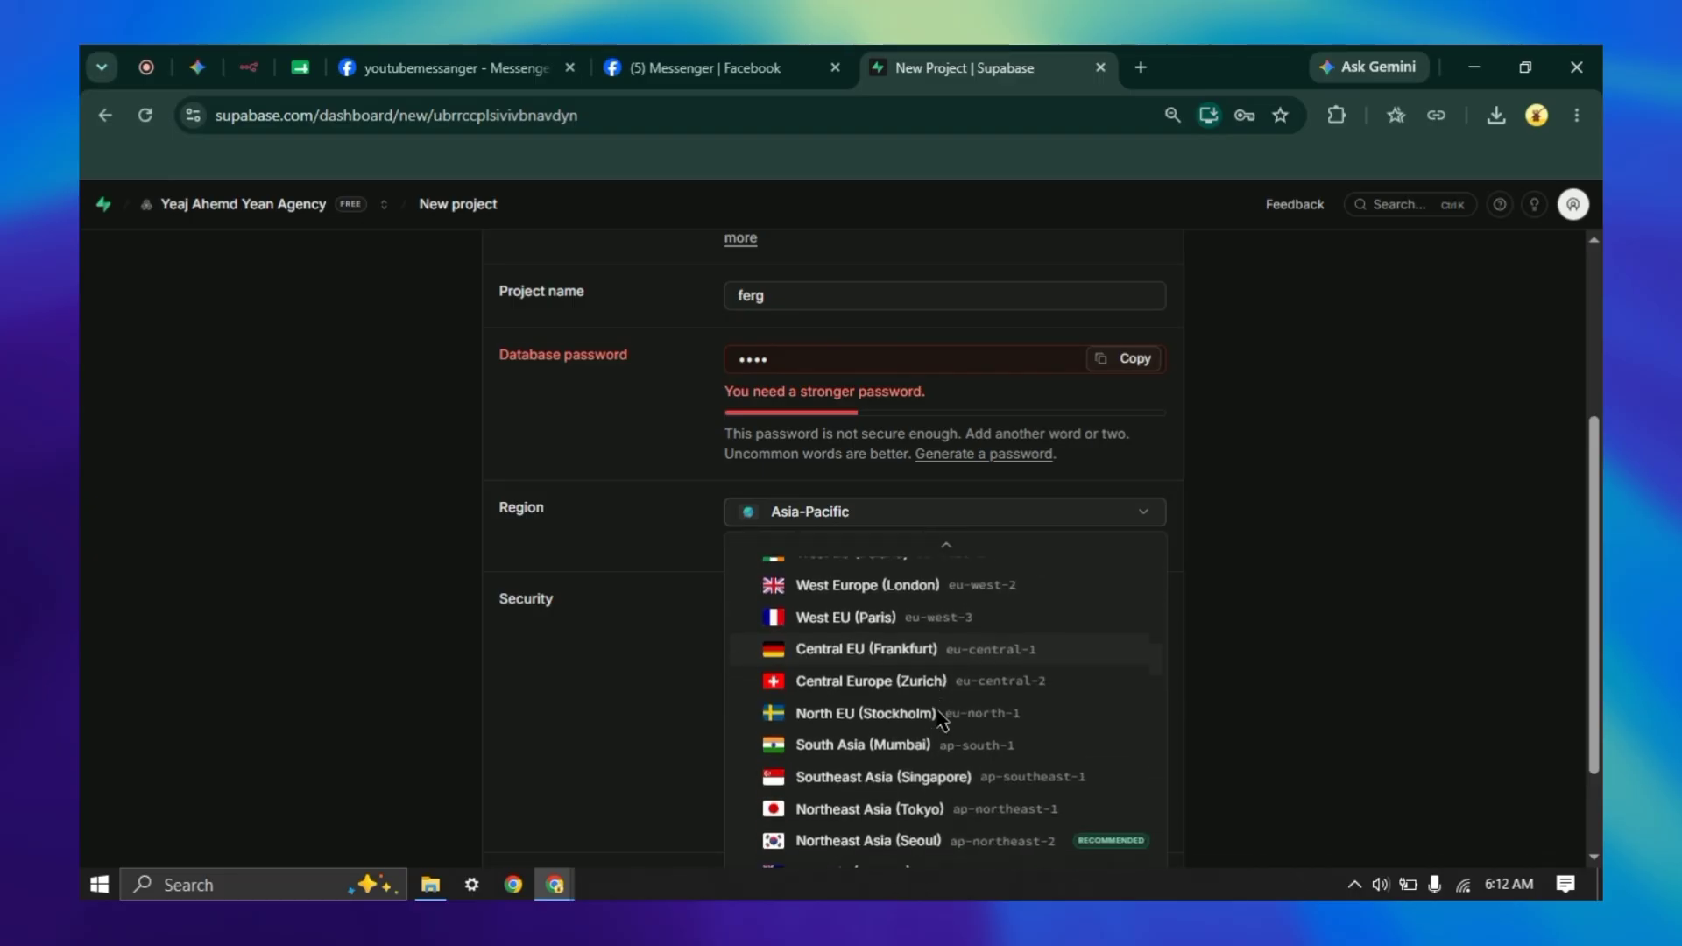
click(671, 660)
scroll(1041, 571, down, 2)
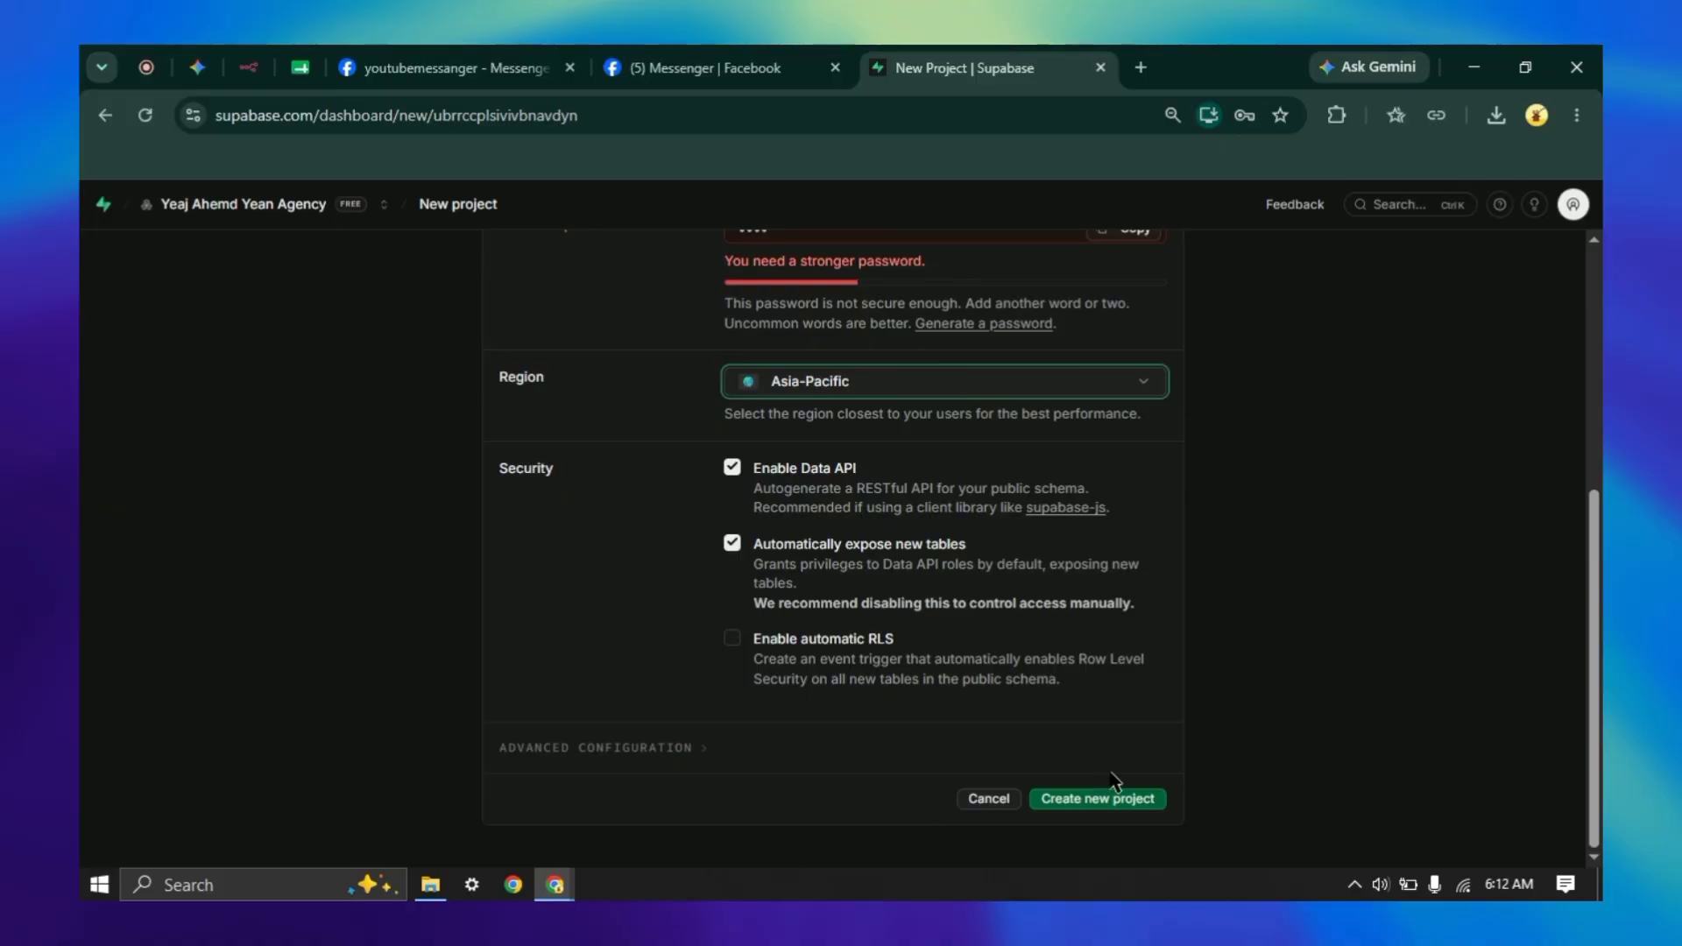
scroll(1051, 736, up, 1)
scroll(1051, 736, up, 4)
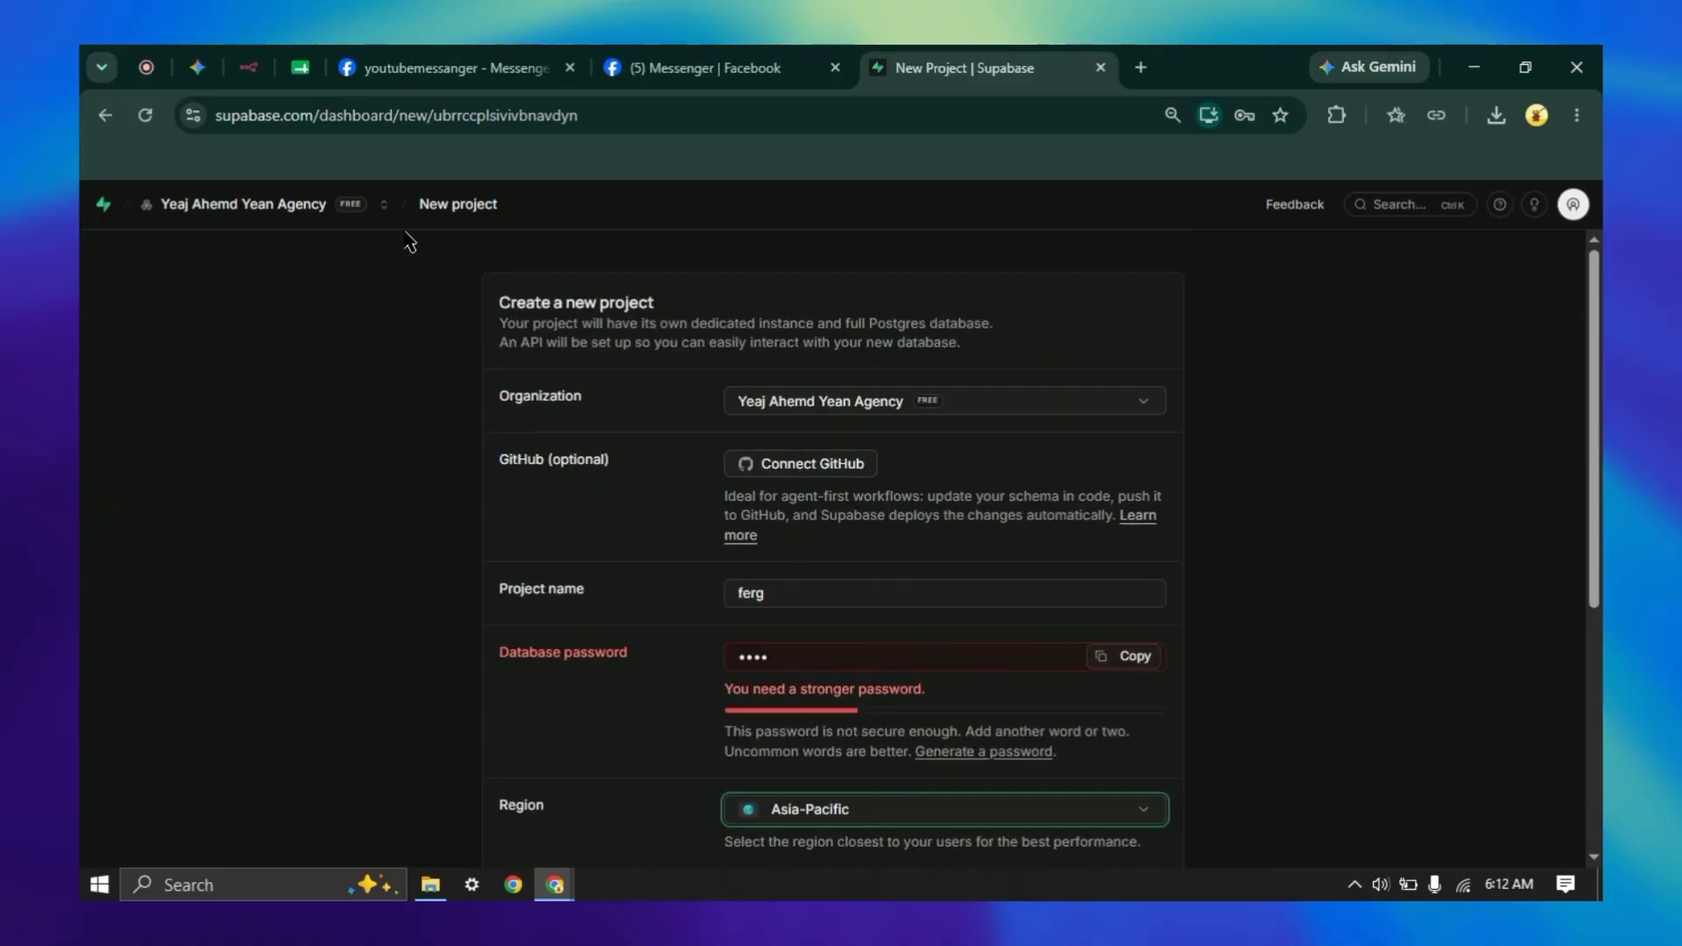
click(389, 304)
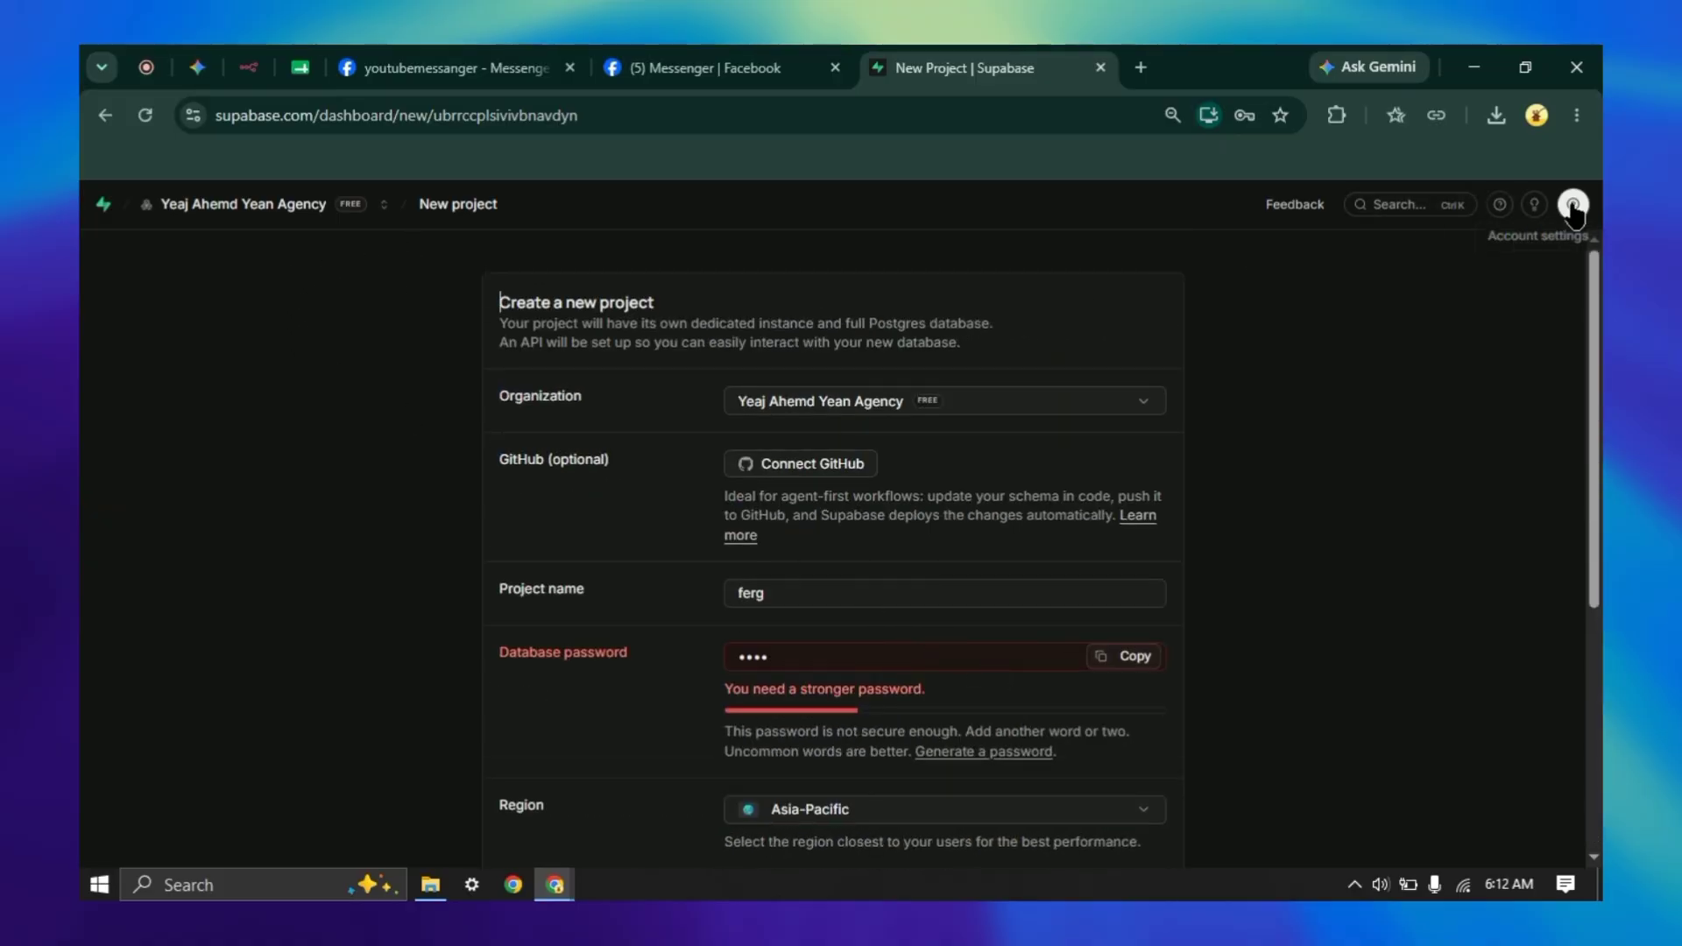
- Abandon the form and open the existing Supabase project's dashboard instead
click(233, 210)
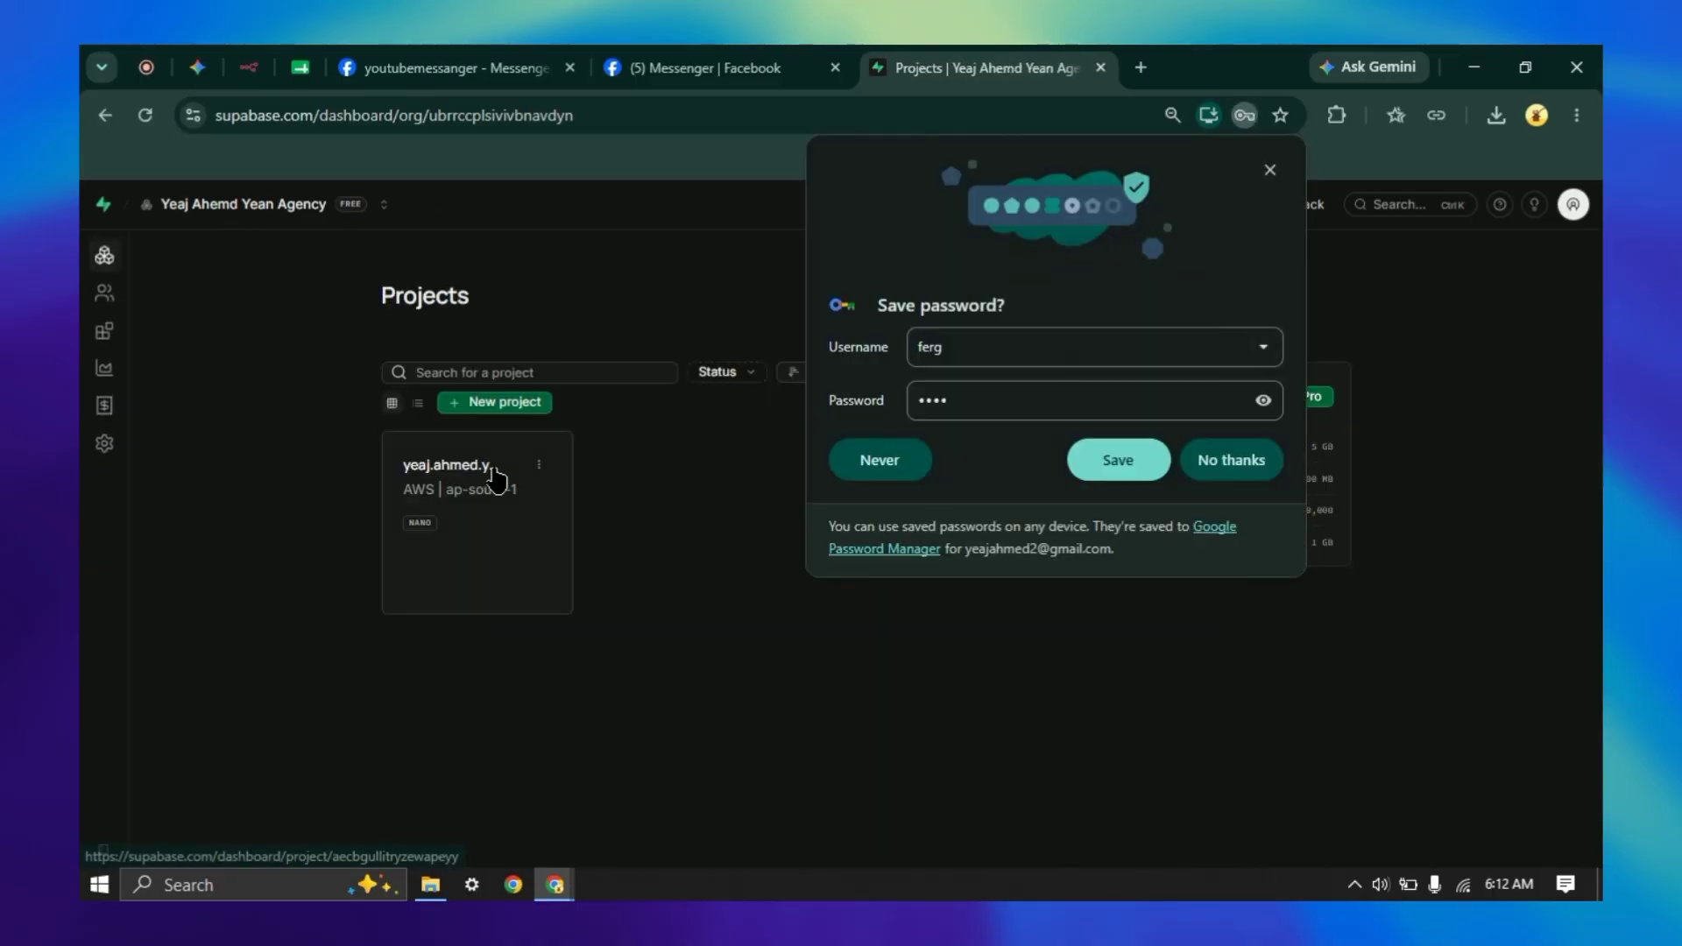
click(1248, 460)
click(479, 455)
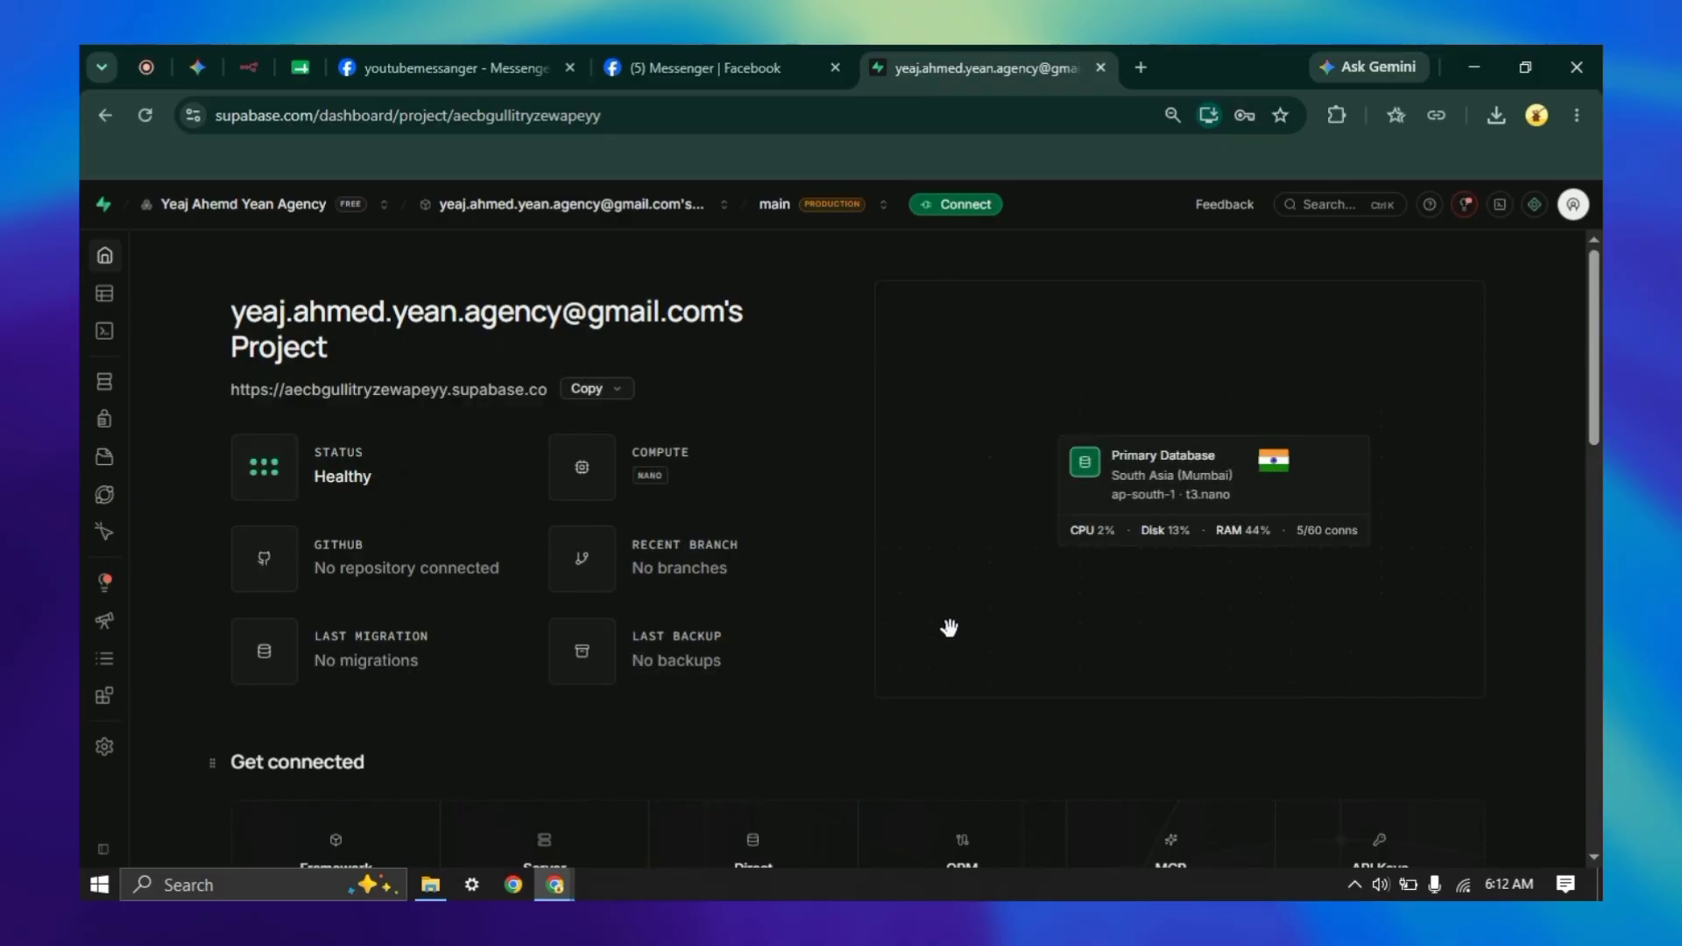
- Copy the Supabase session pooler host (aws-1-ap-south-1, port 5432) from the Connect panel
click(954, 214)
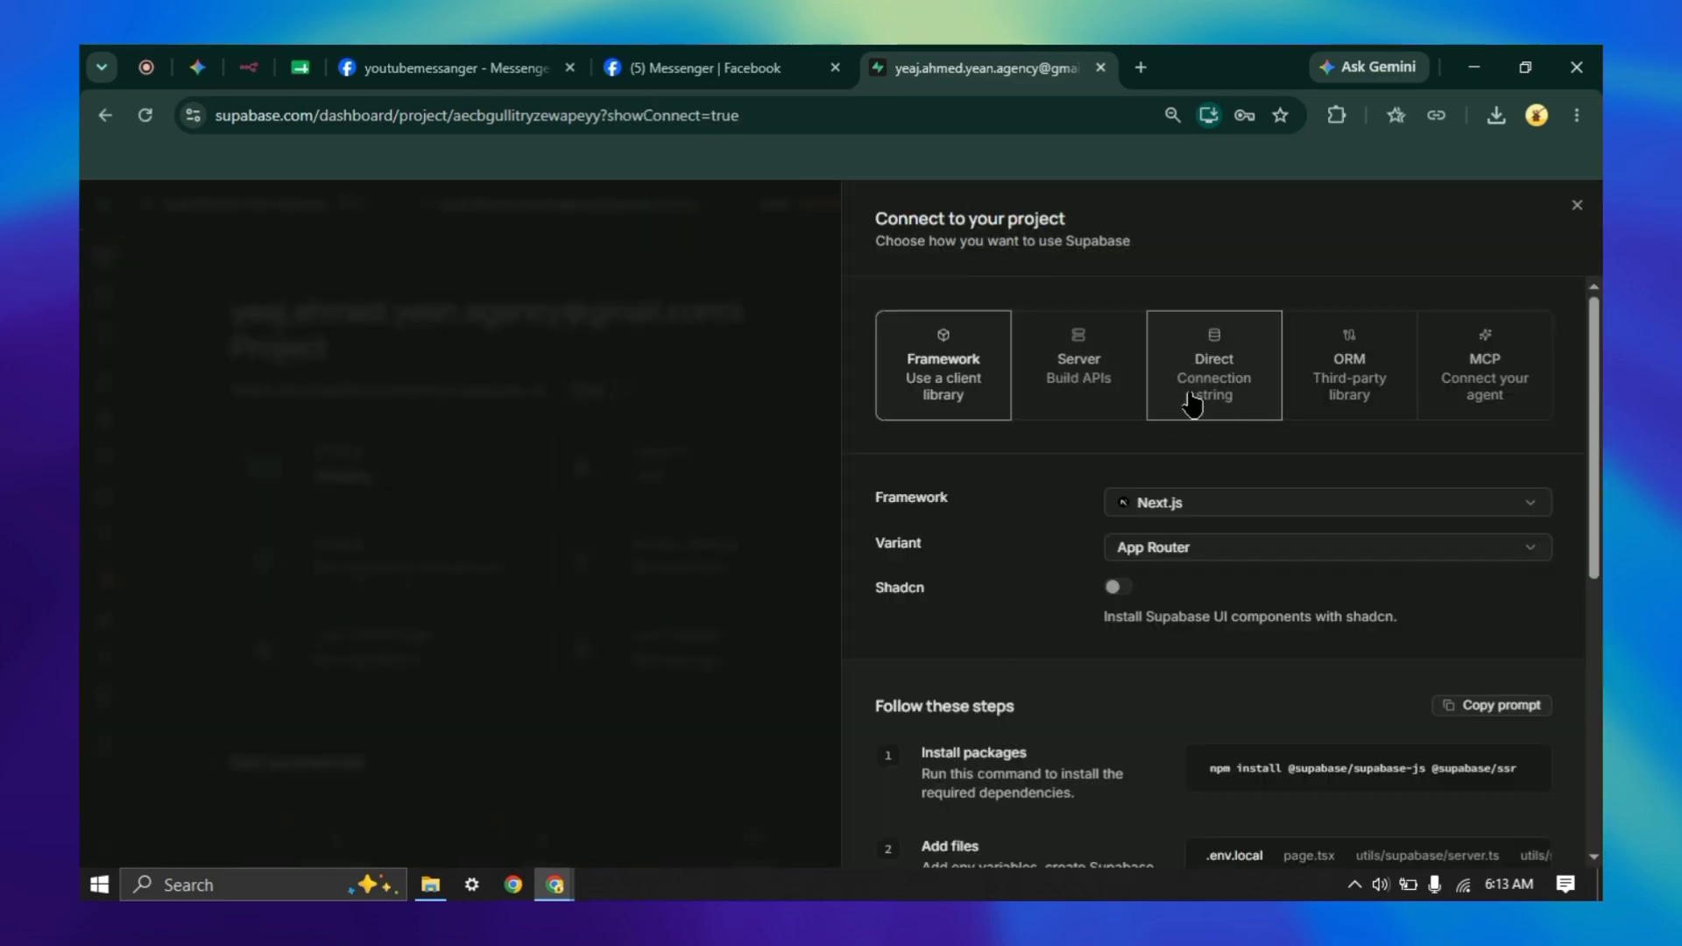
click(1192, 405)
scroll(1218, 565, down, 2)
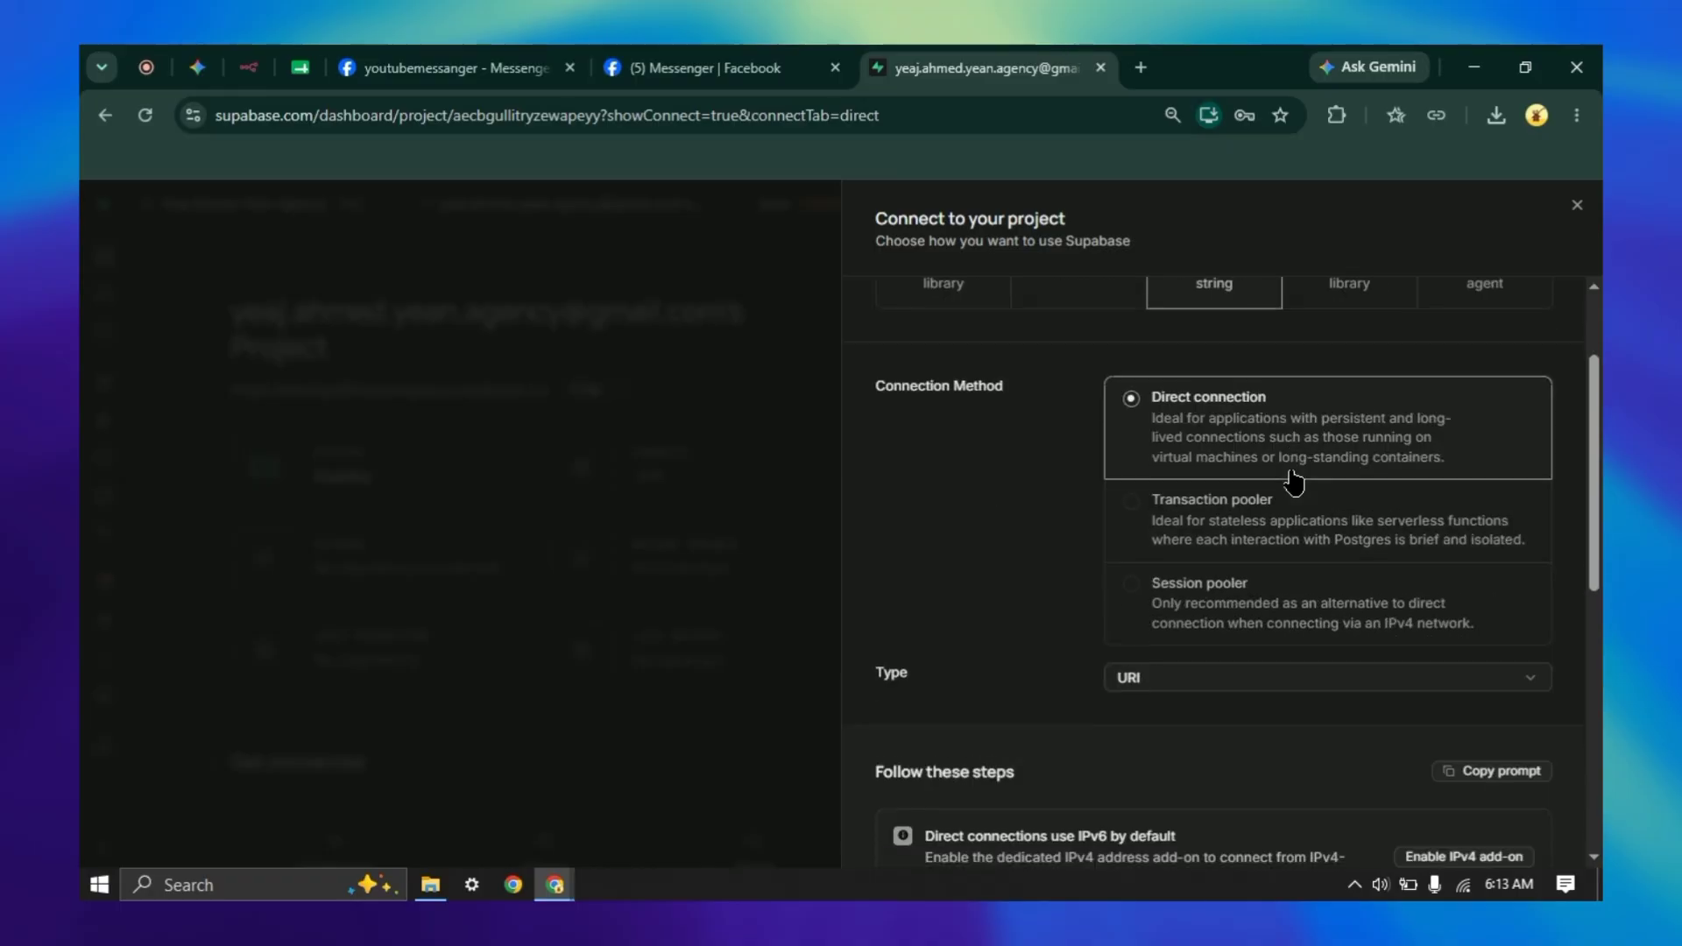
click(1177, 576)
scroll(1323, 565, down, 5)
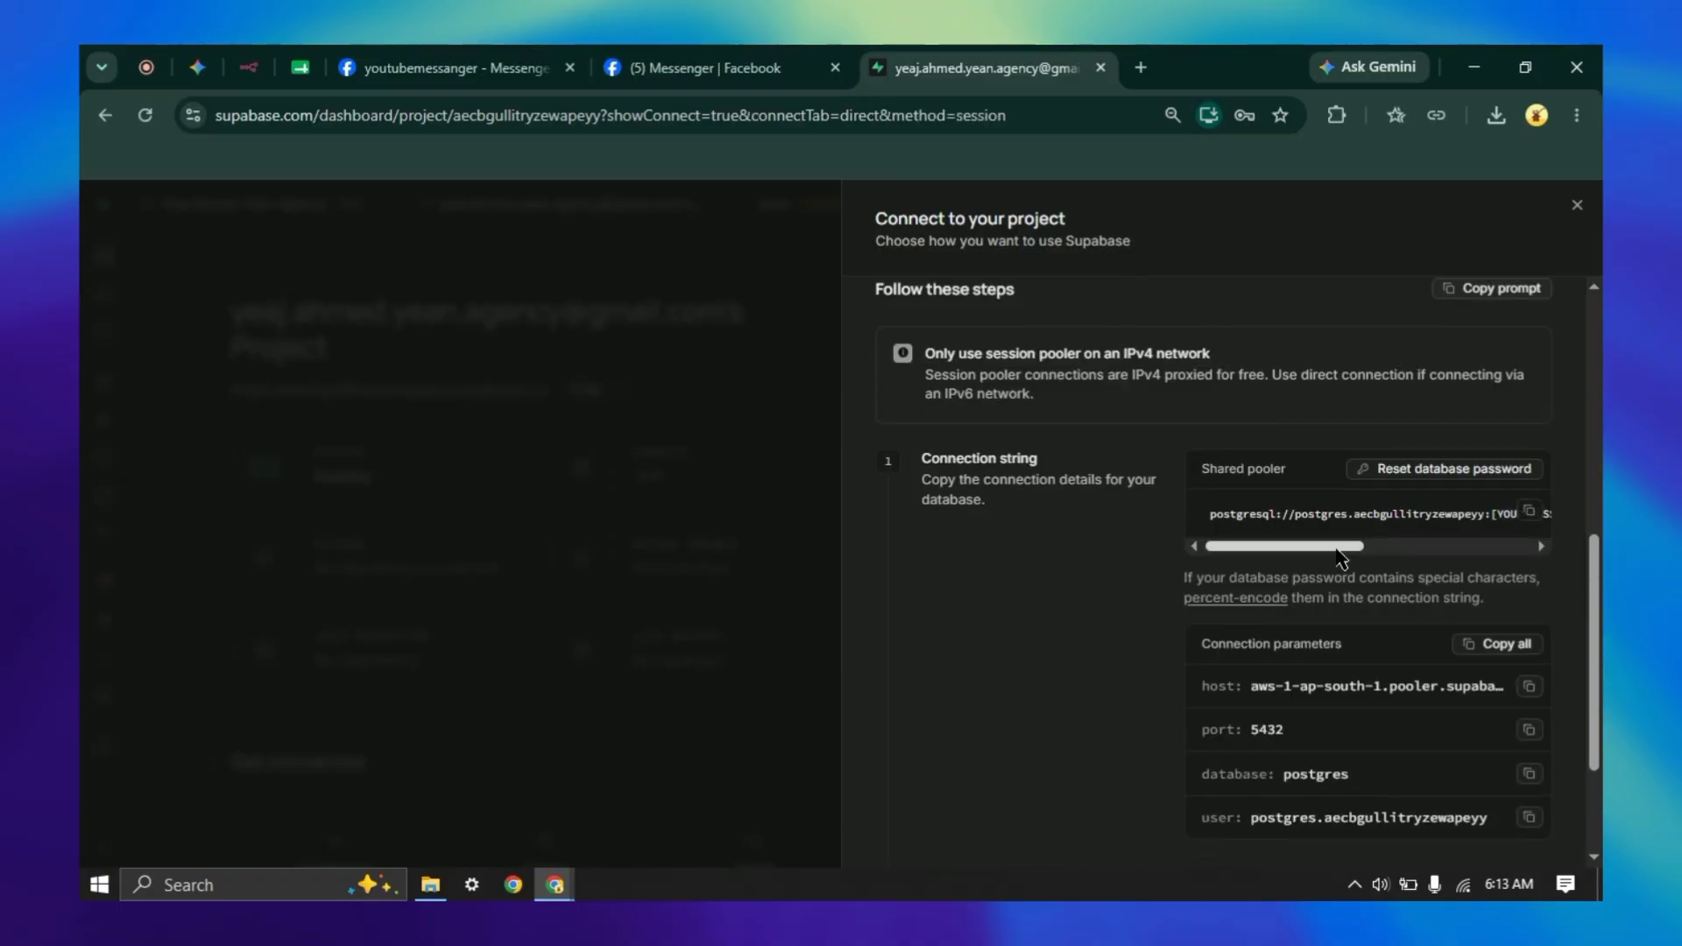
scroll(1336, 557, down, 2)
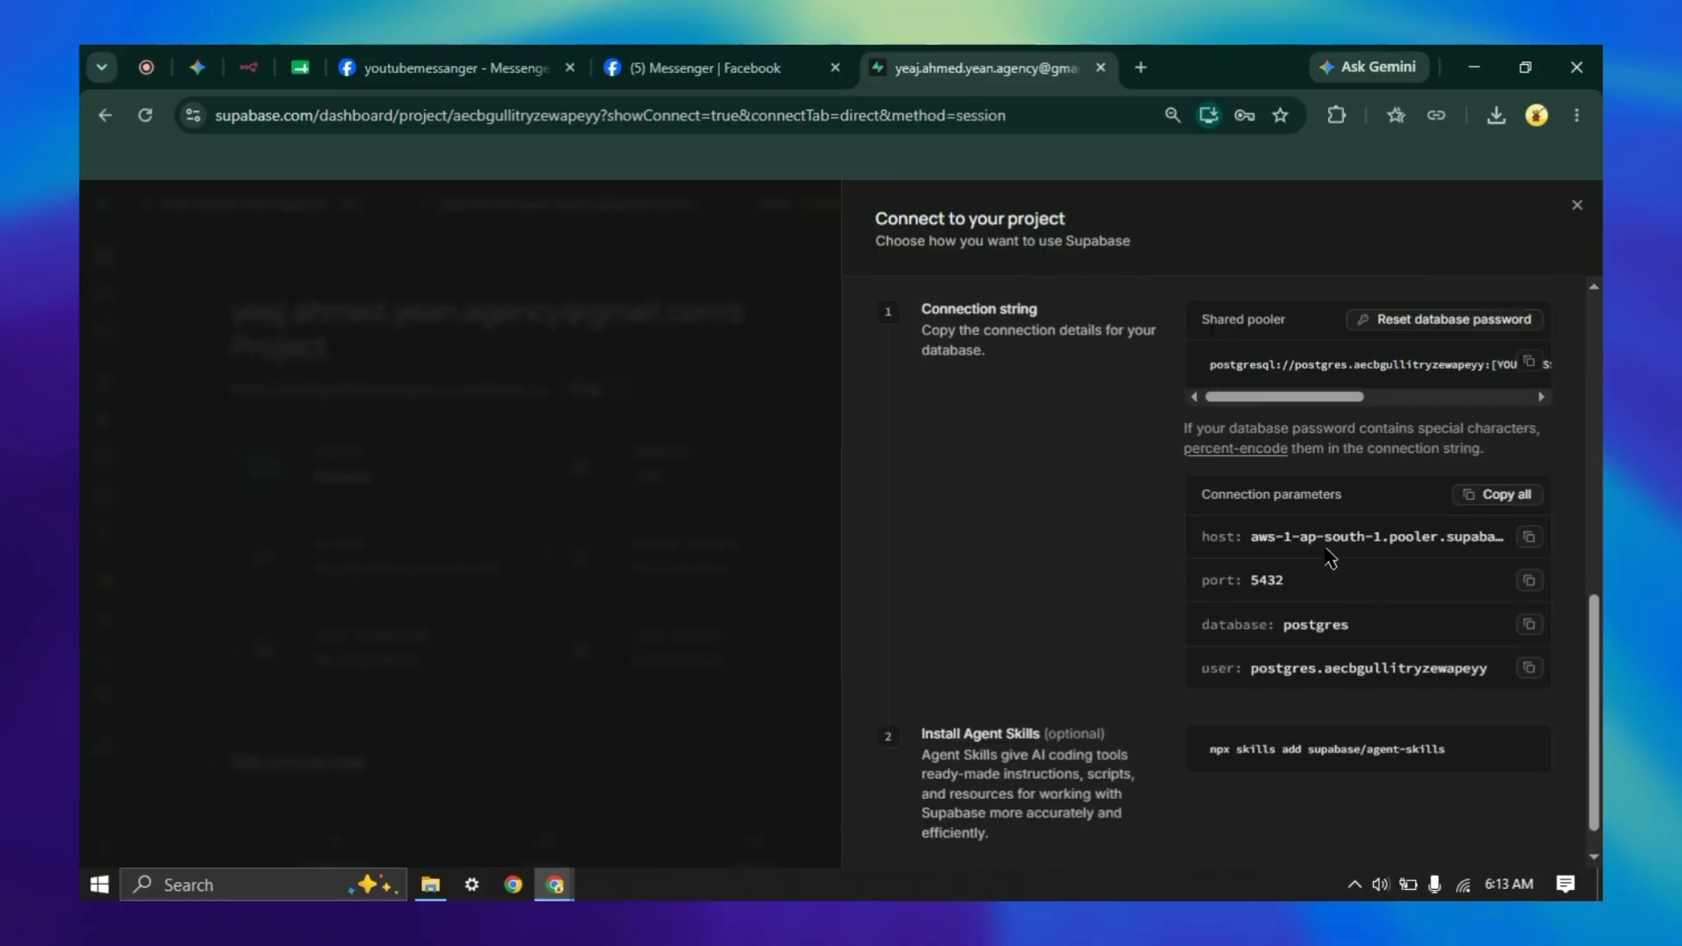
click(1530, 537)
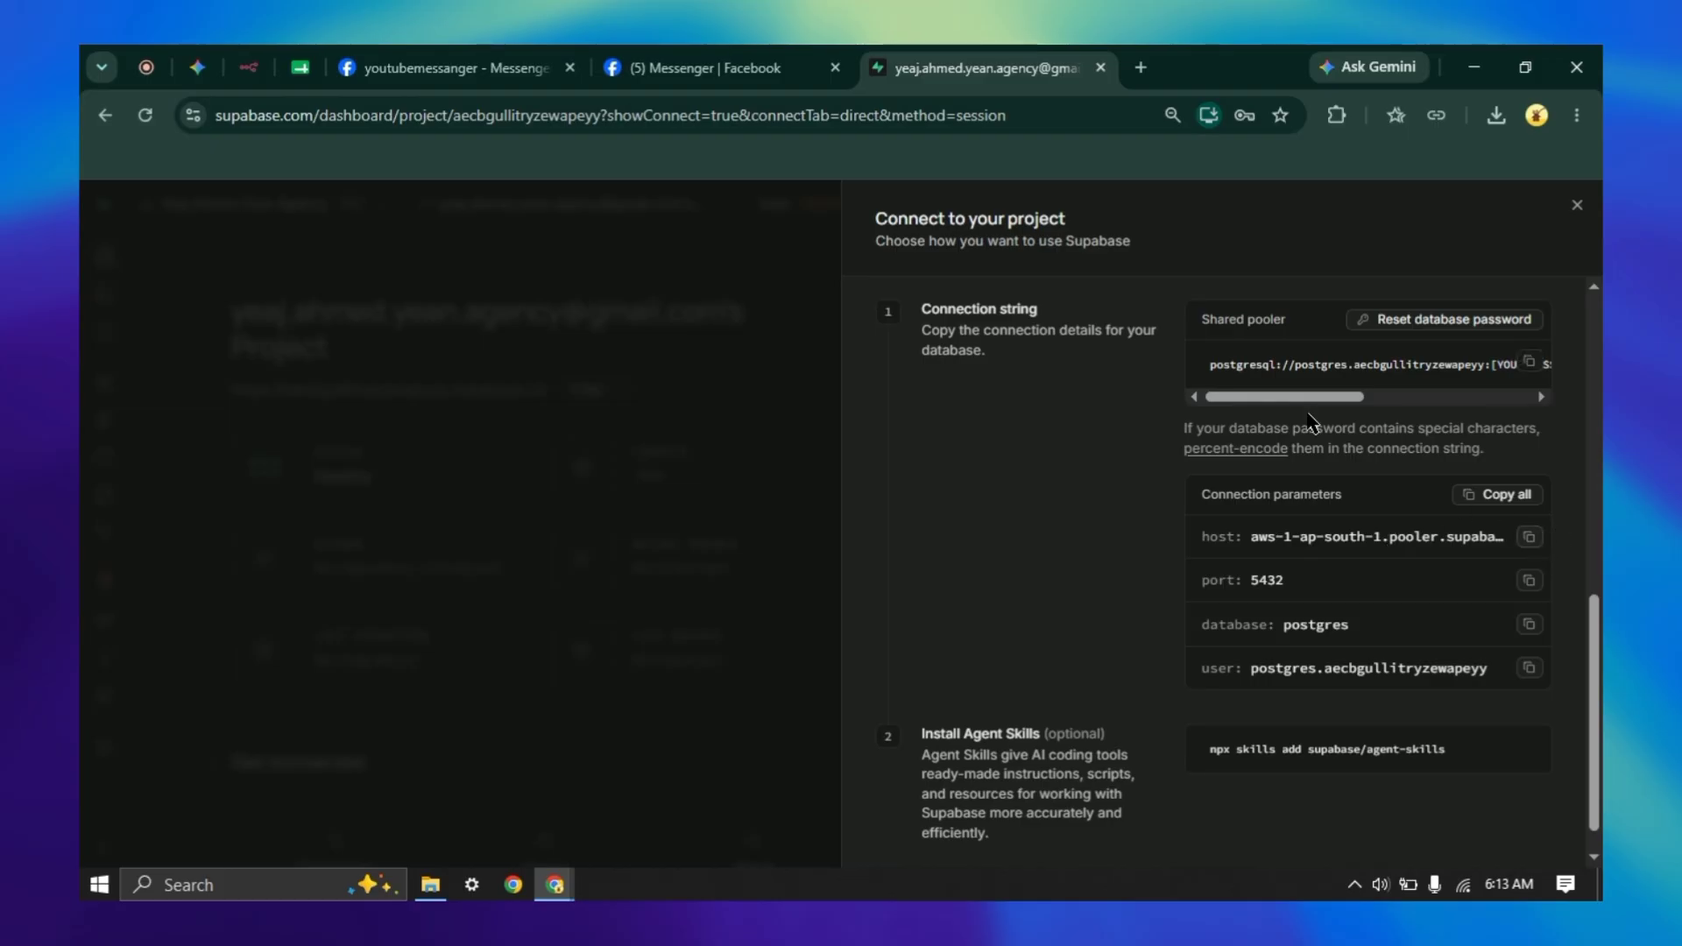
click(248, 69)
- Replace localhost in the Host field with aws-1-ap-south-1.pooler.supabase.com
scroll(710, 518, up, 3)
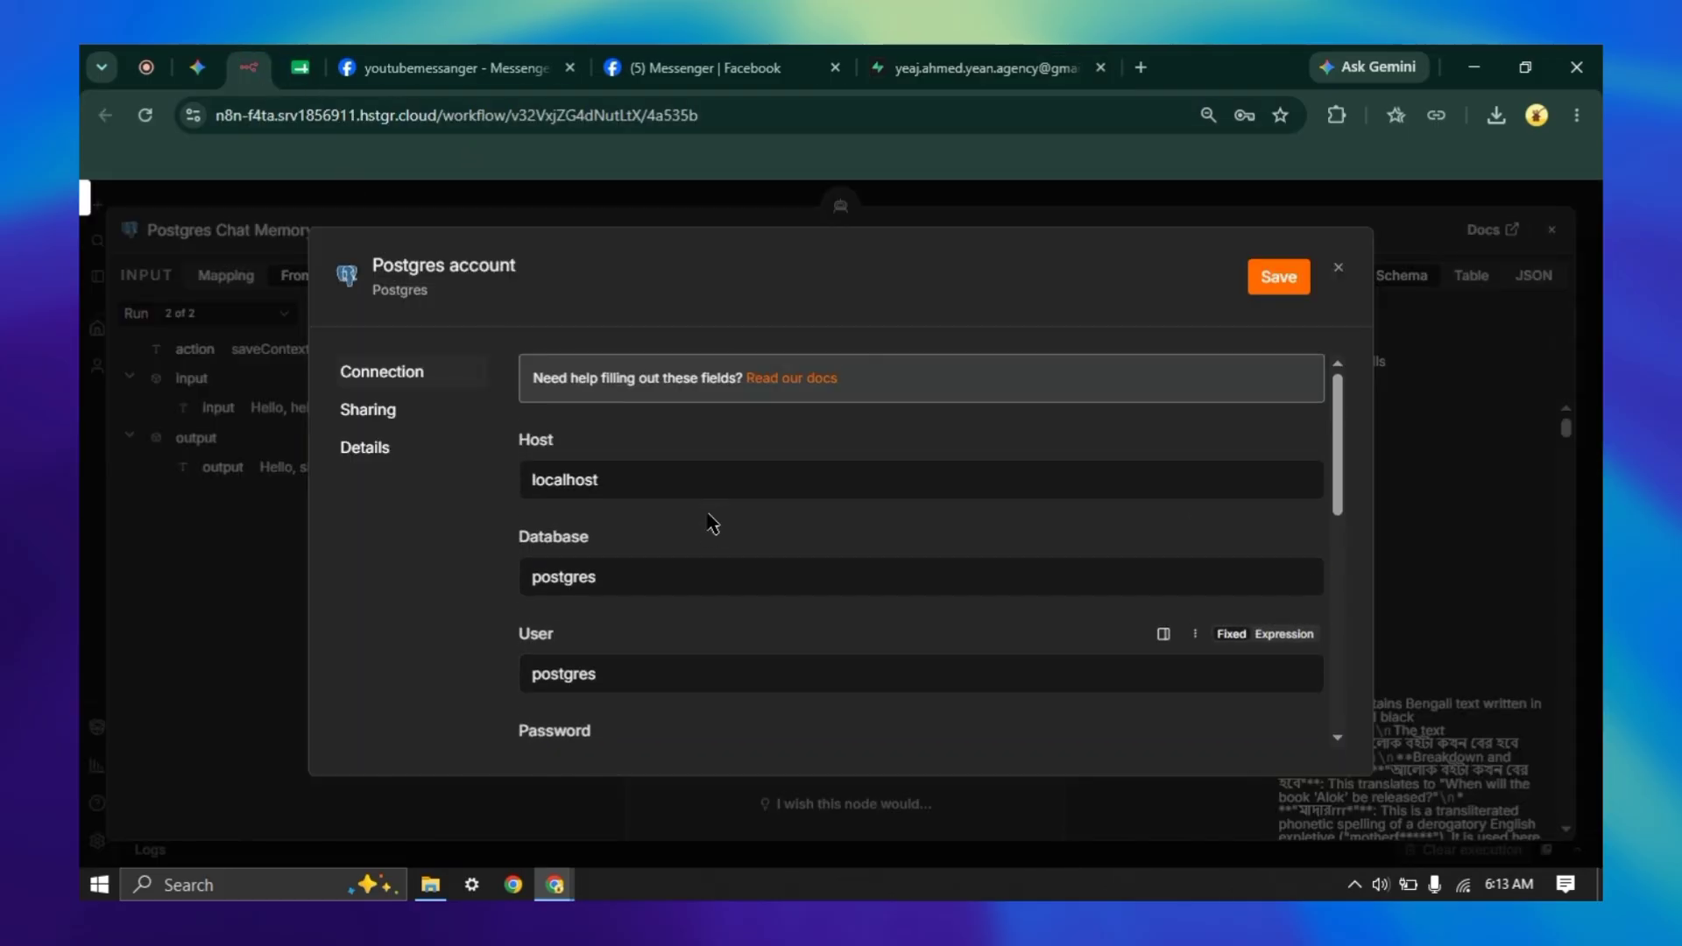
double_click(567, 477)
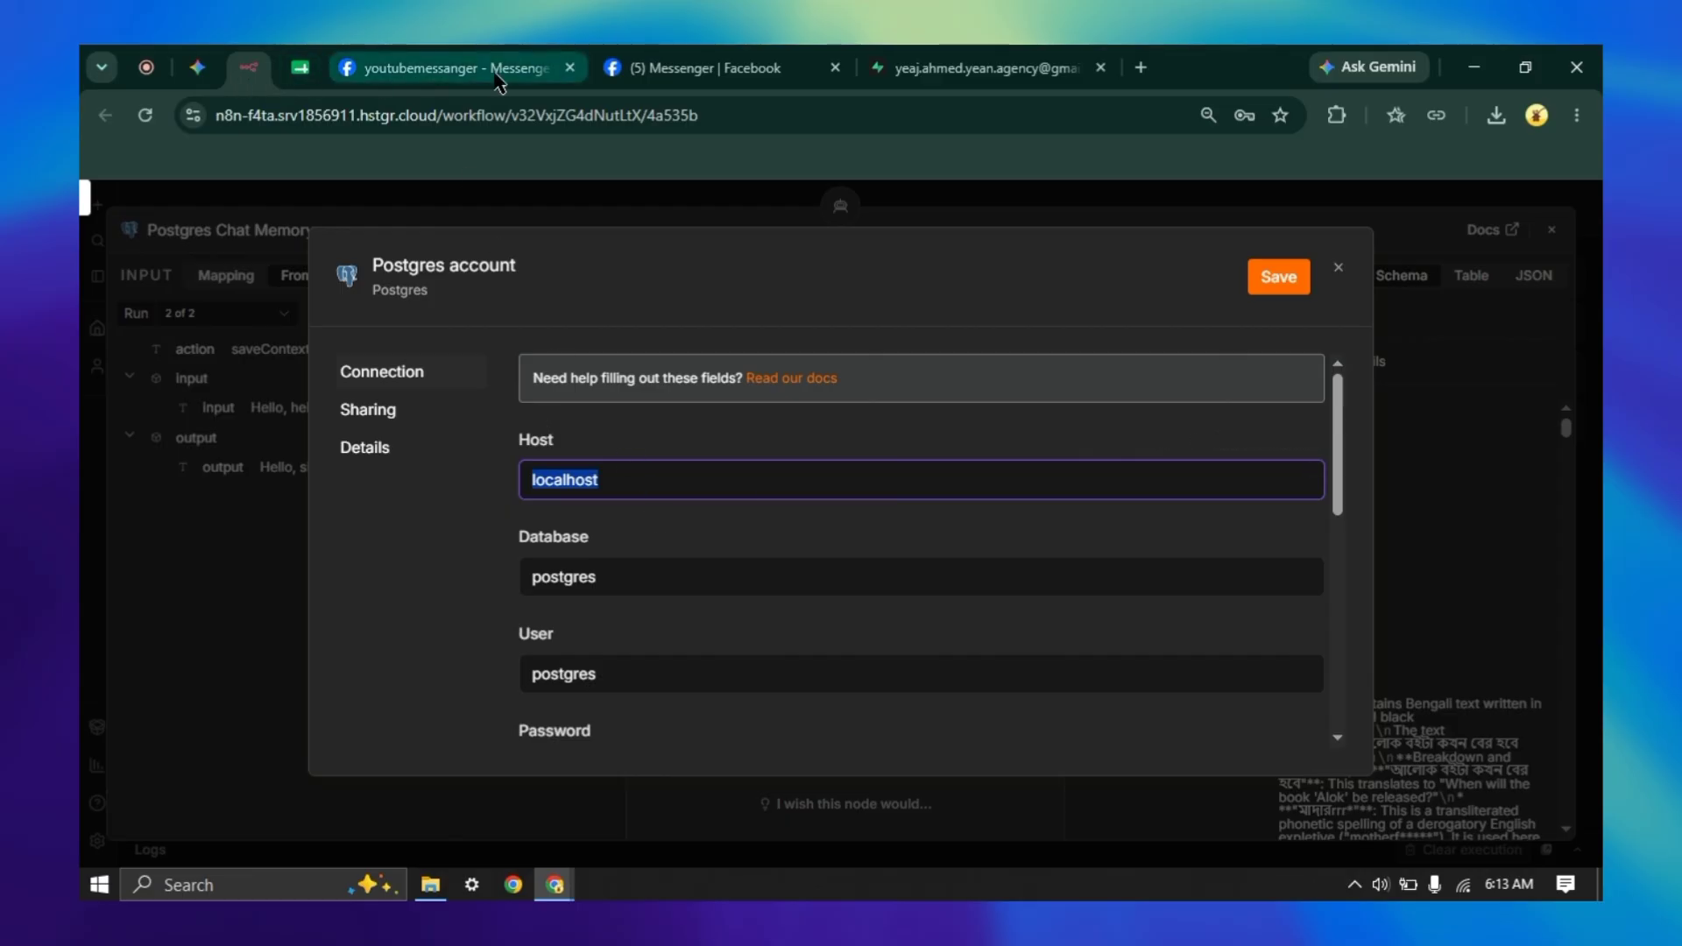
click(982, 68)
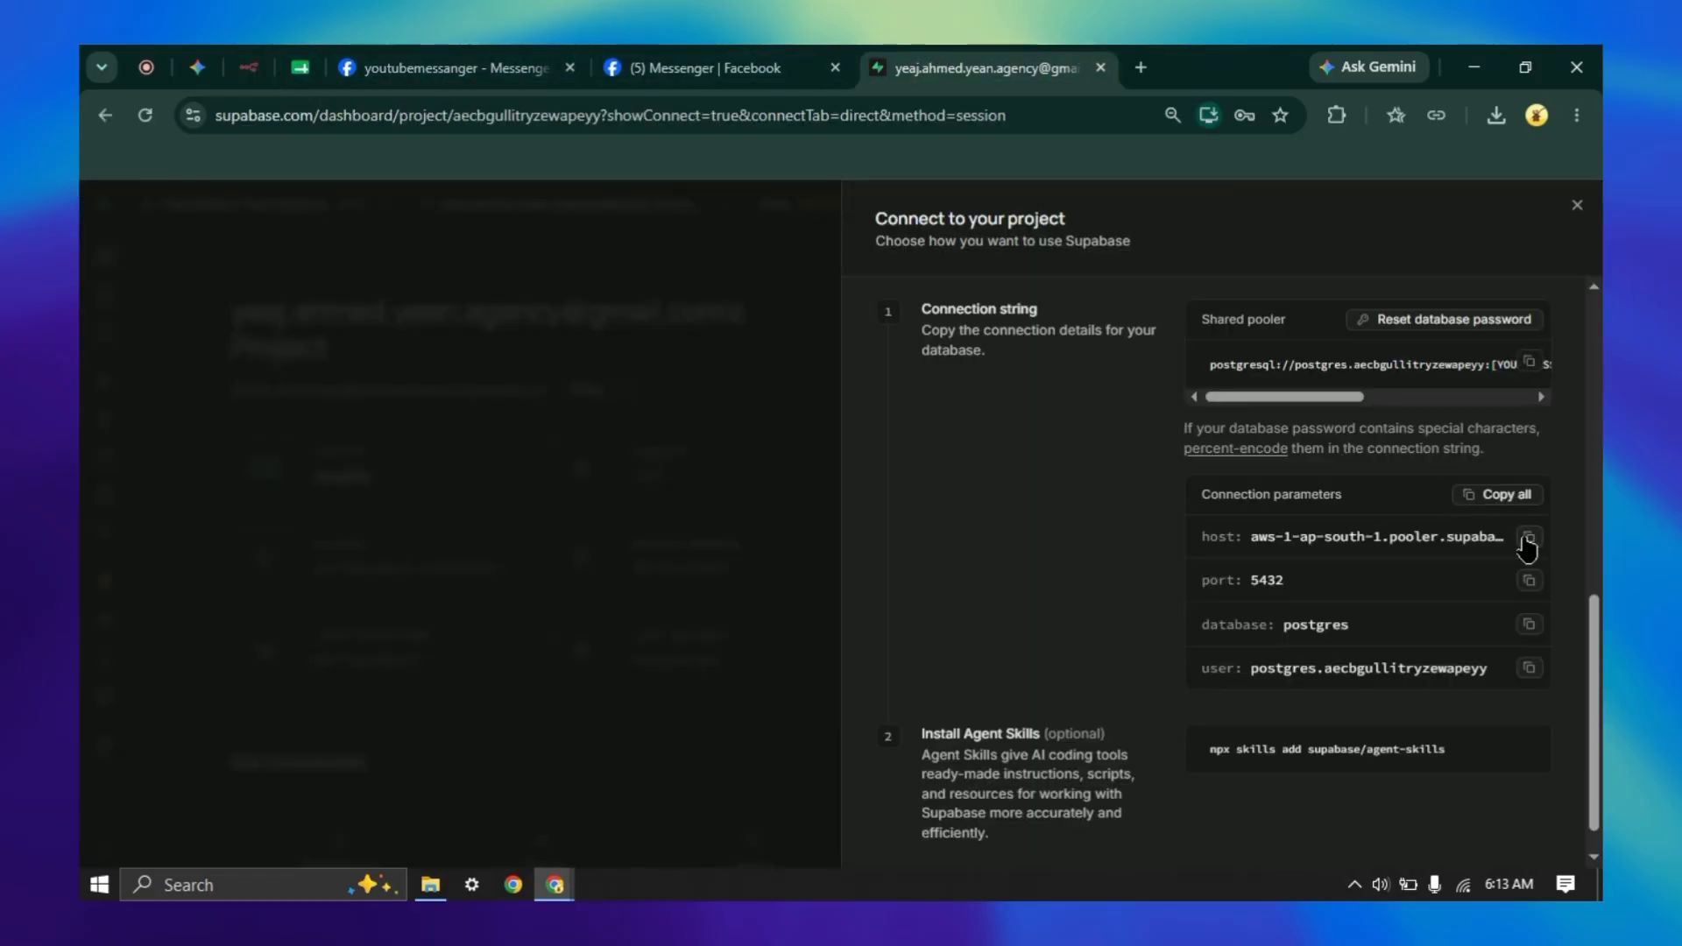
click(1527, 538)
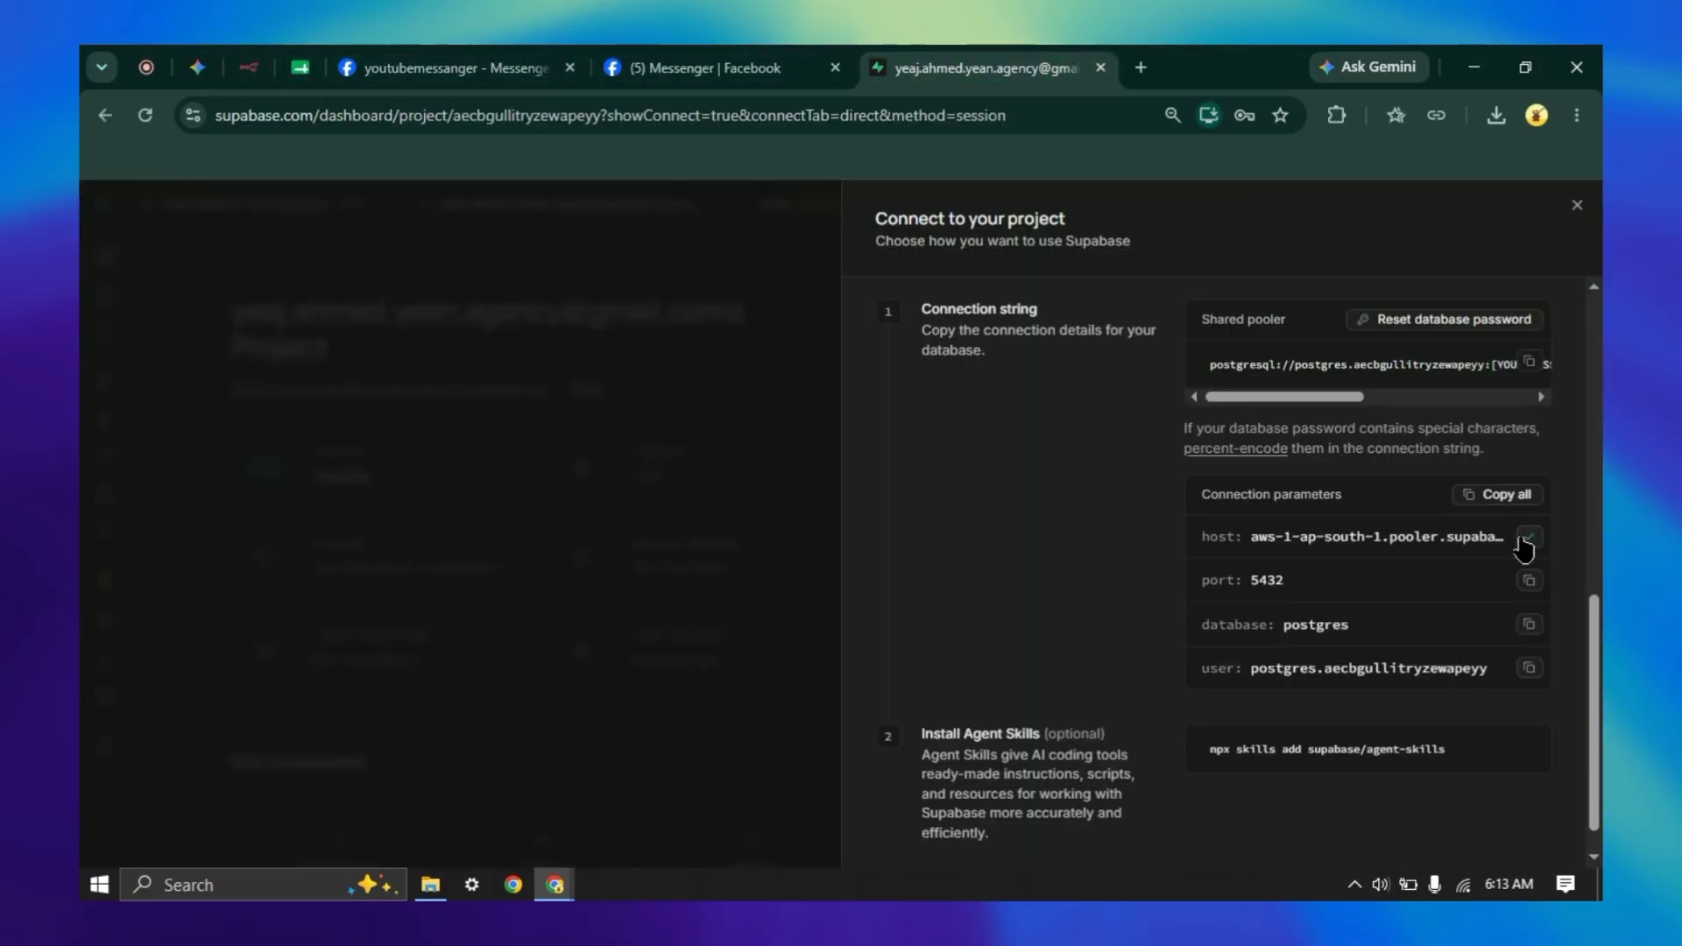
click(261, 69)
right_click(729, 476)
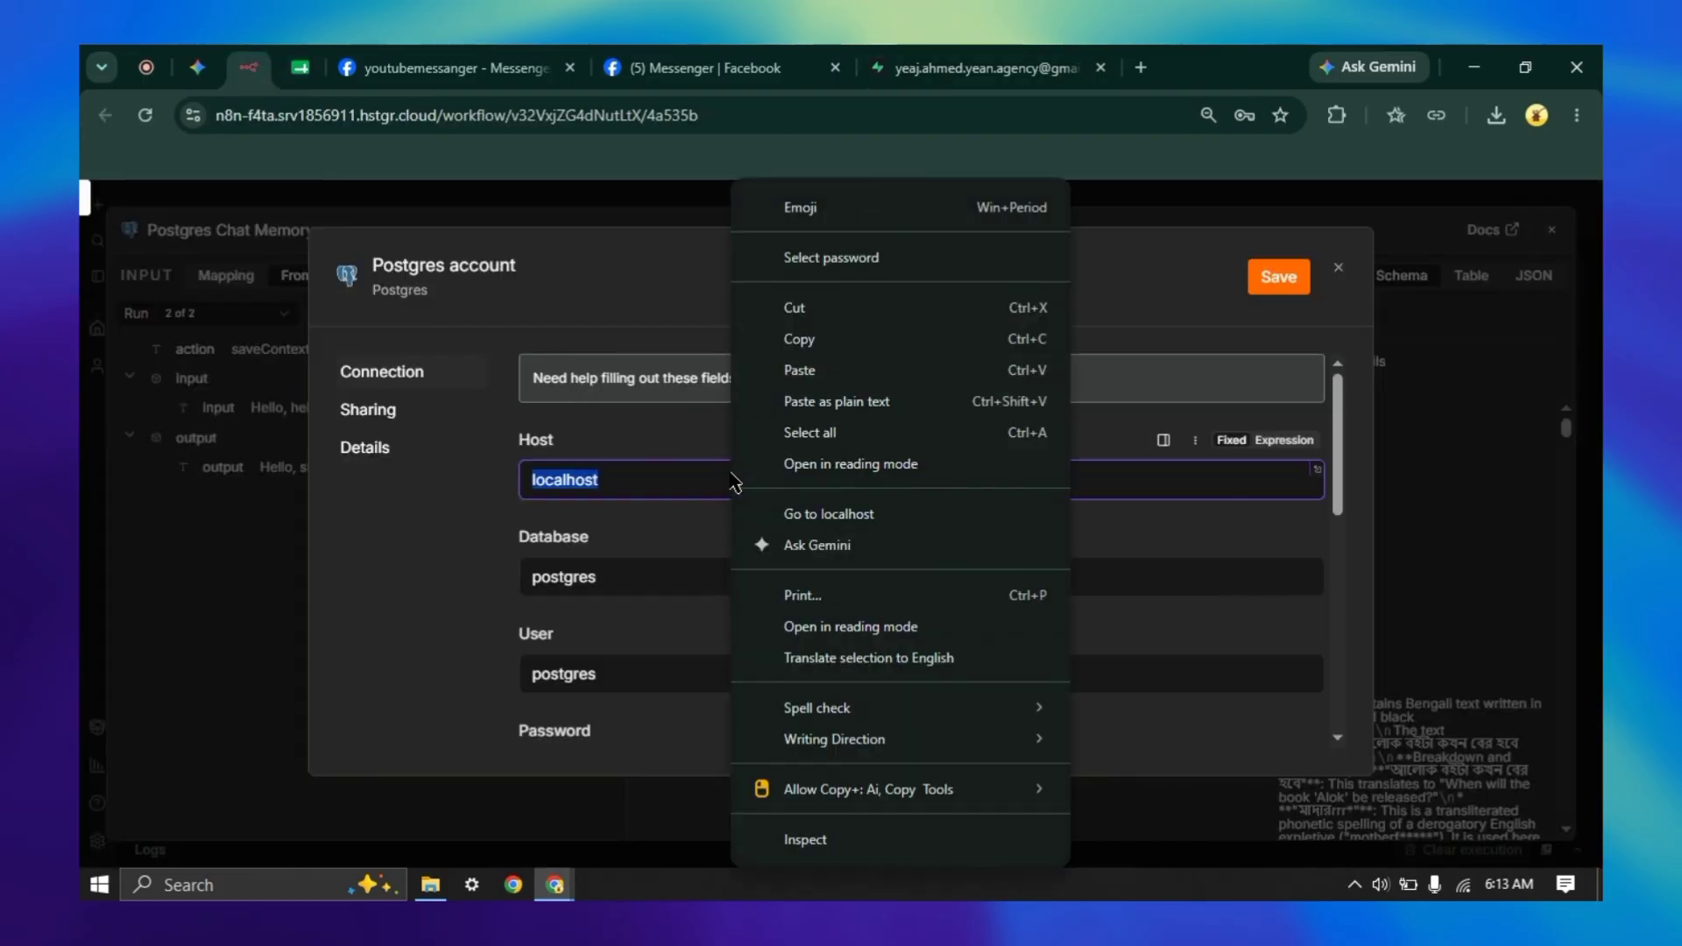
click(787, 379)
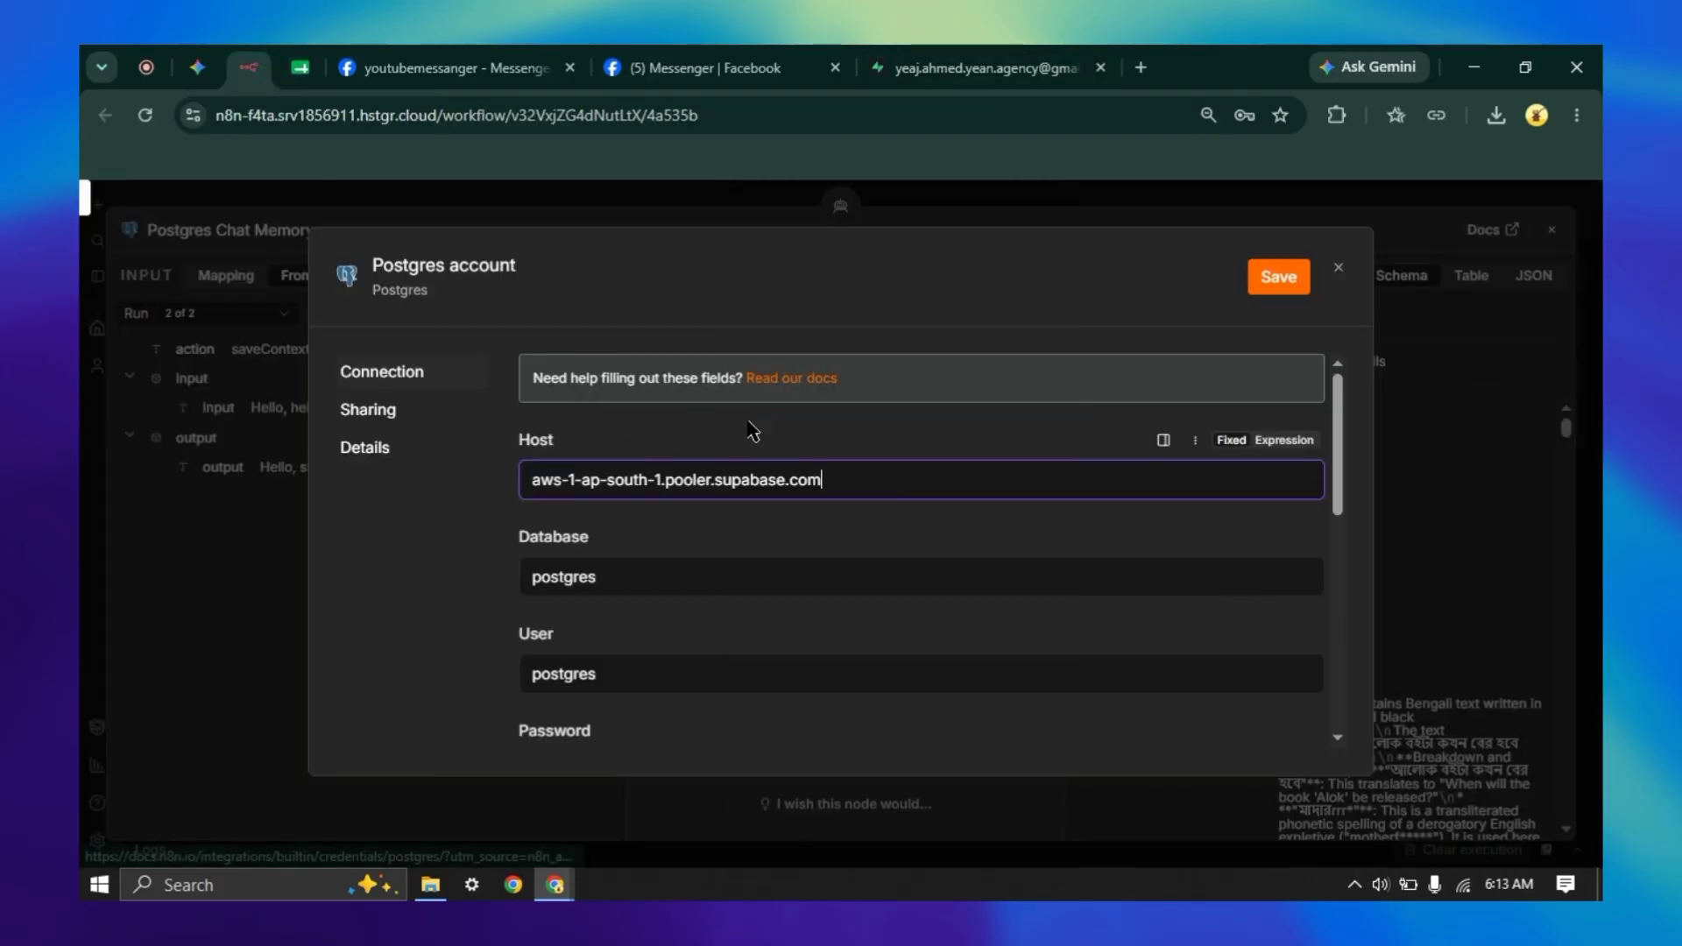
- Replace postgres in the User field with the Supabase pooler user name
click(1057, 63)
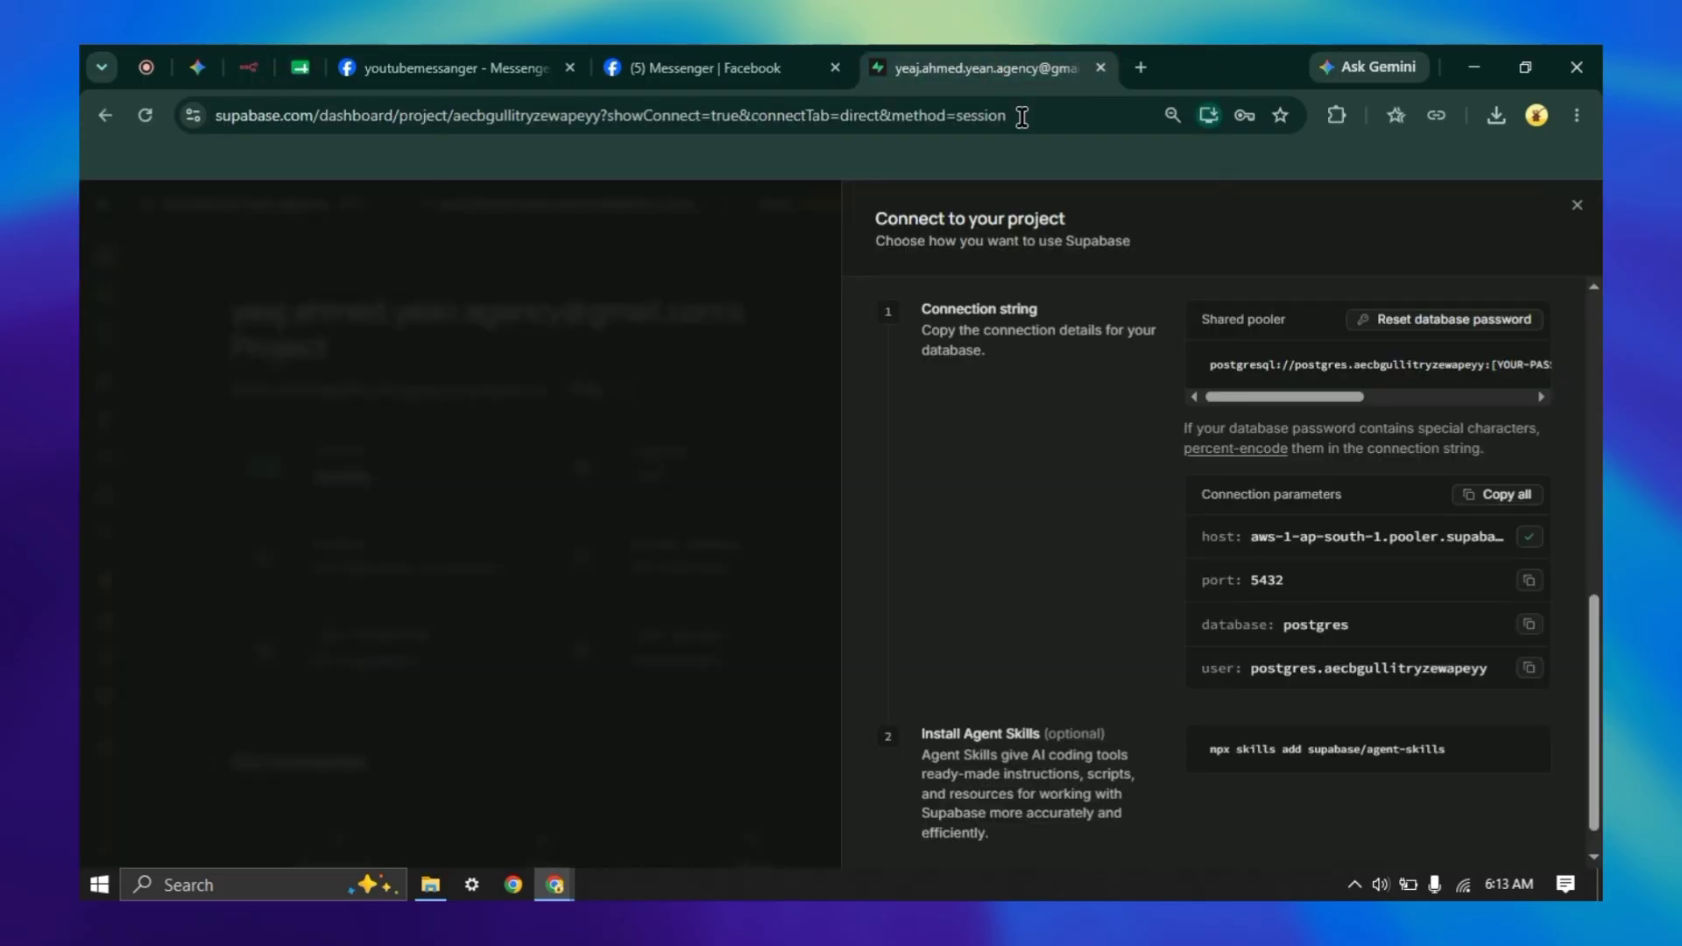
click(1524, 670)
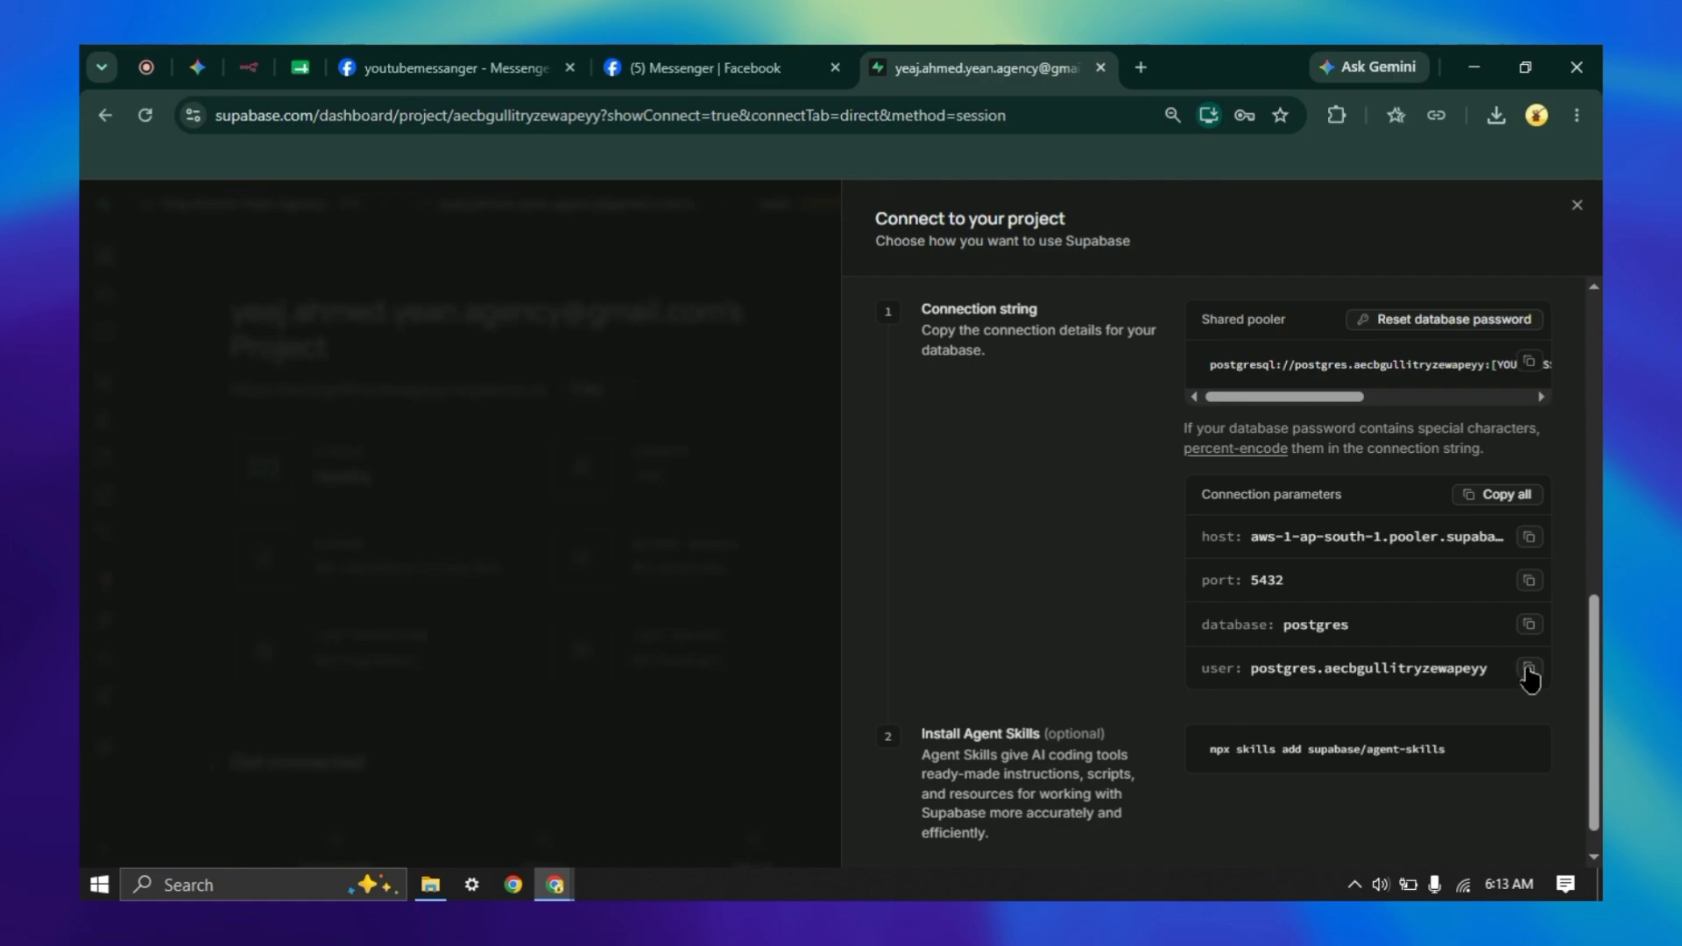
click(250, 68)
scroll(849, 537, down, 3)
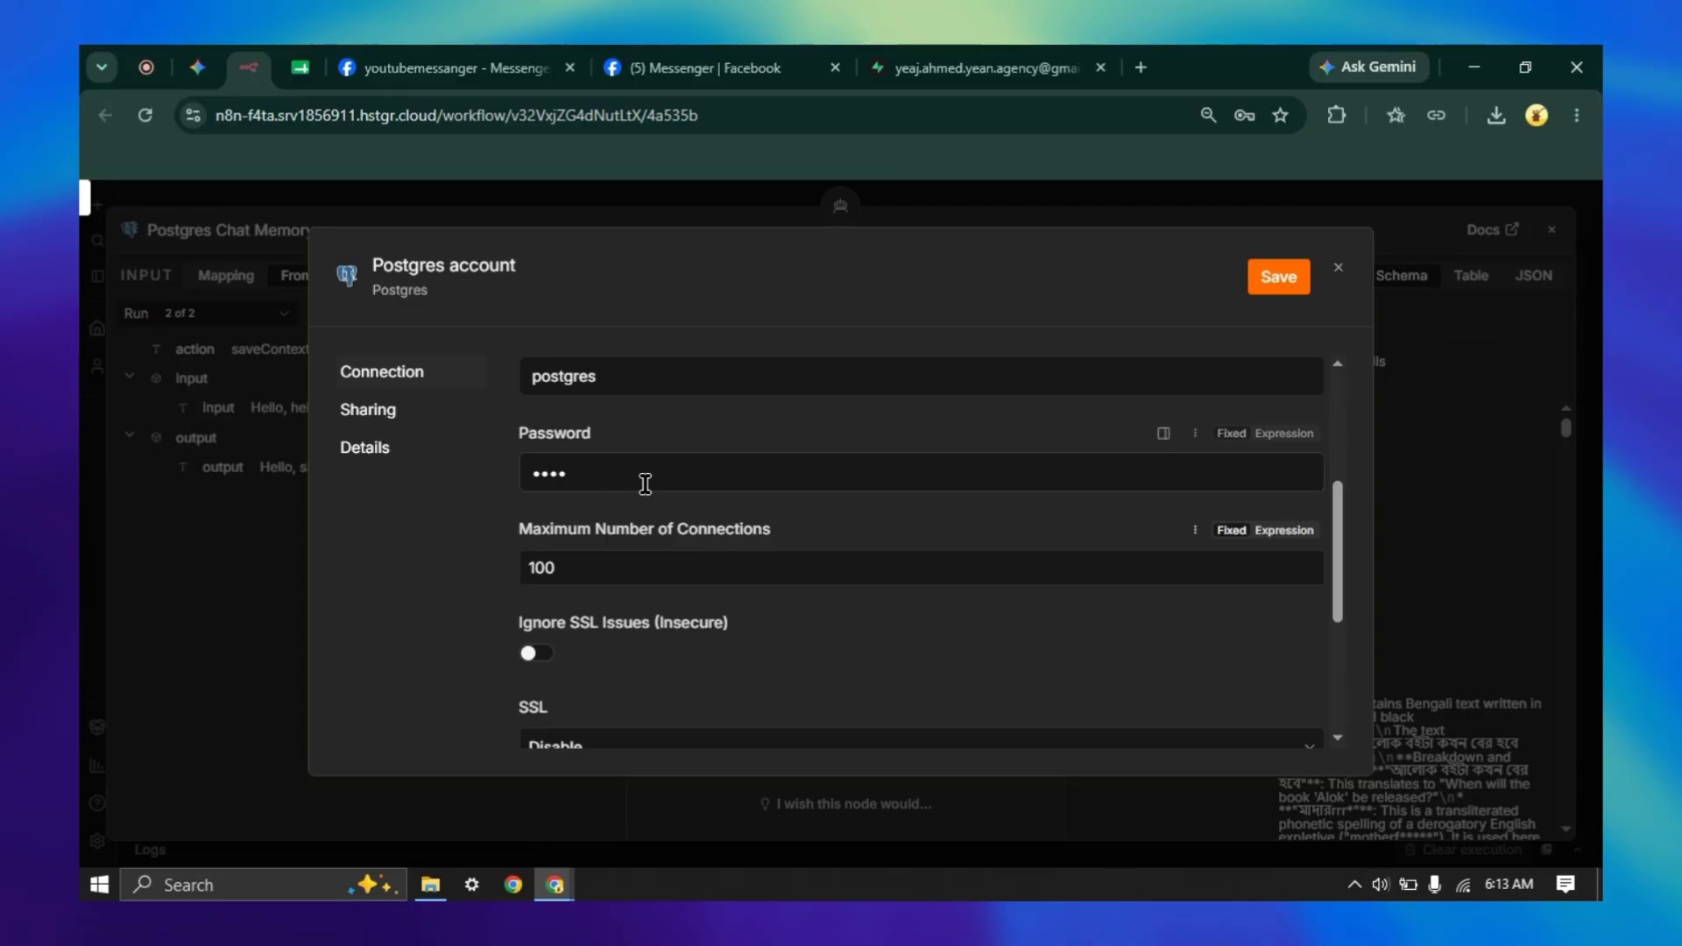
scroll(646, 480, up, 5)
scroll(638, 570, down, 3)
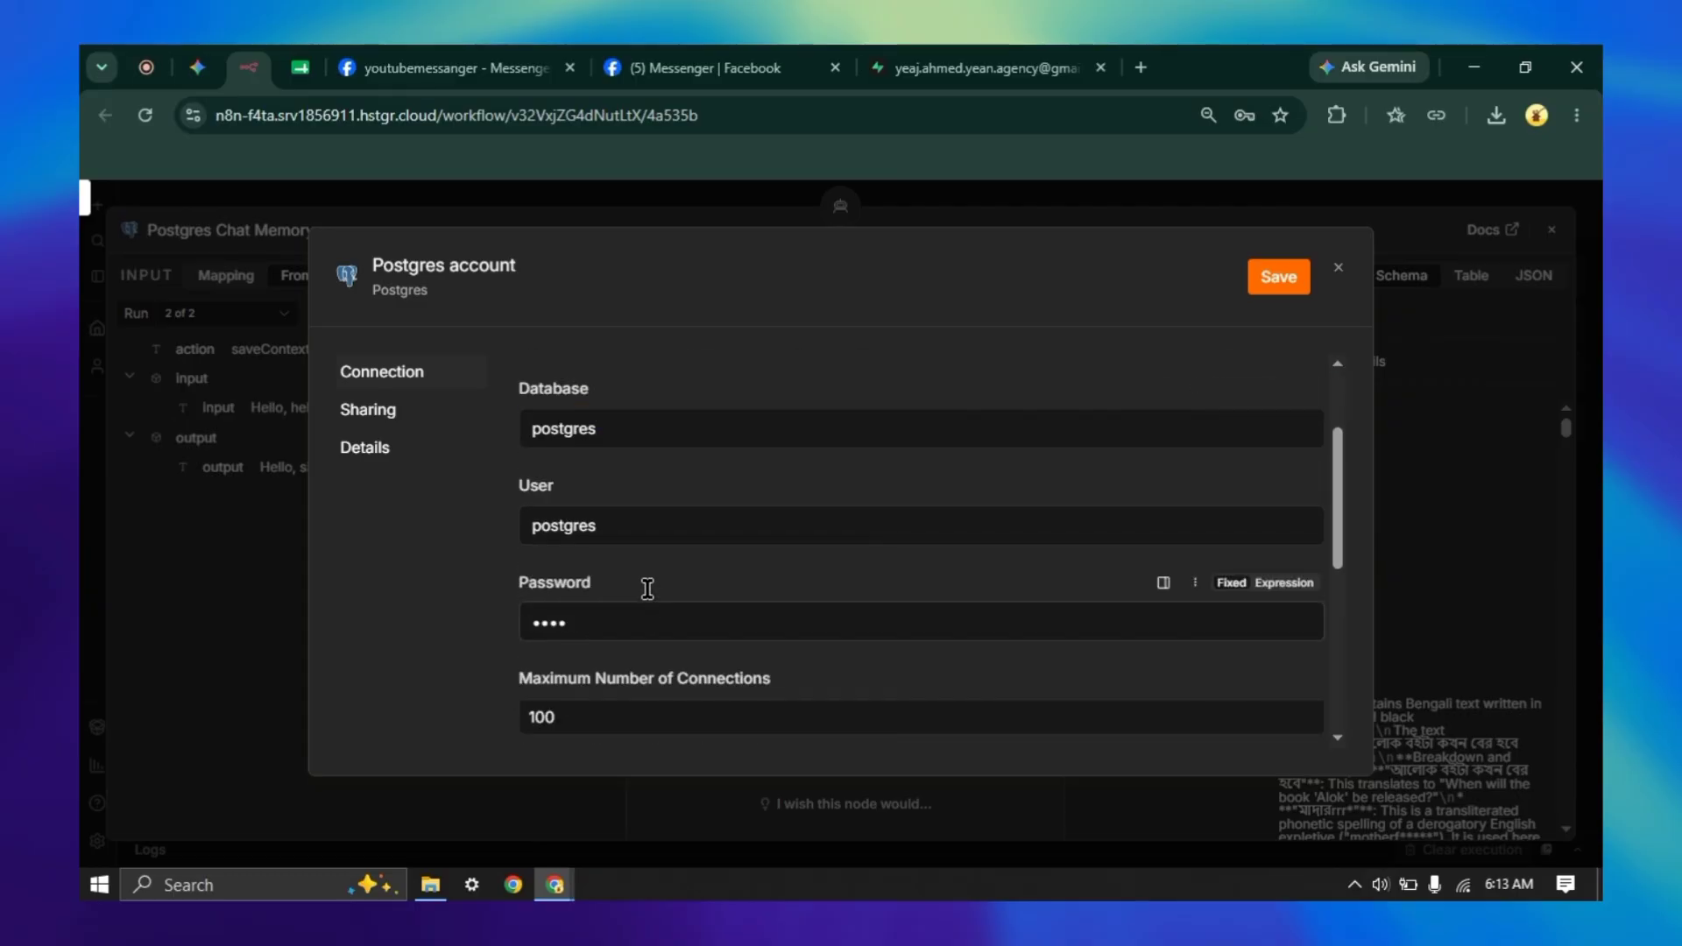
double_click(619, 525)
right_click(687, 536)
click(755, 370)
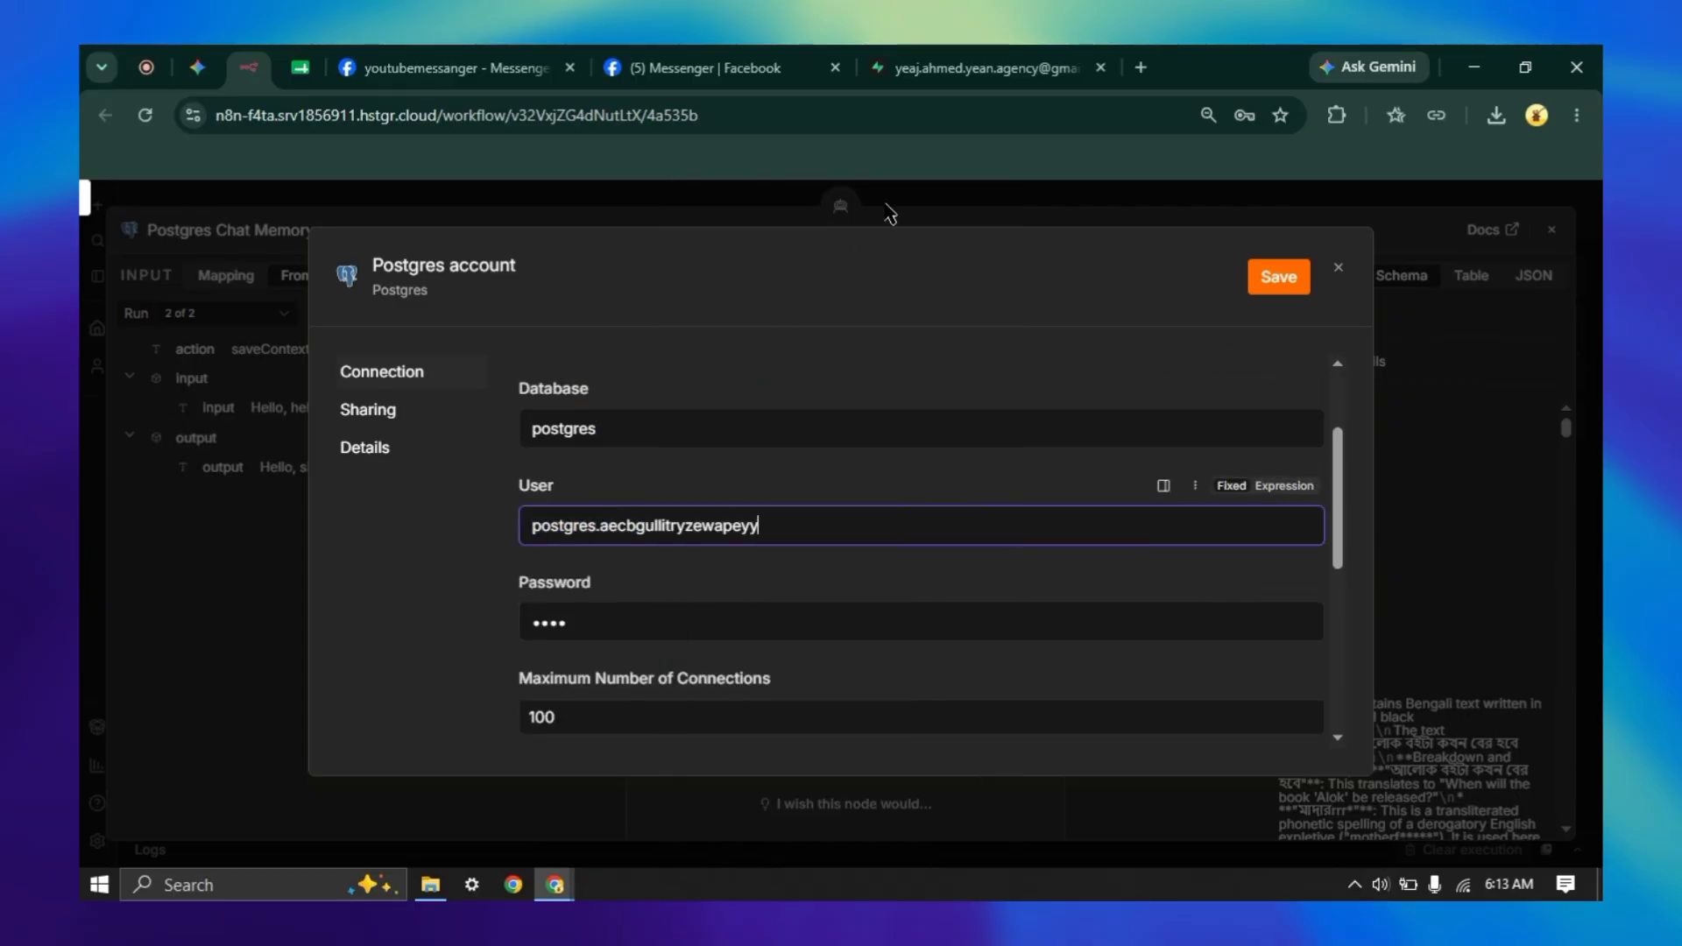
- Save the Postgres account credential
click(983, 68)
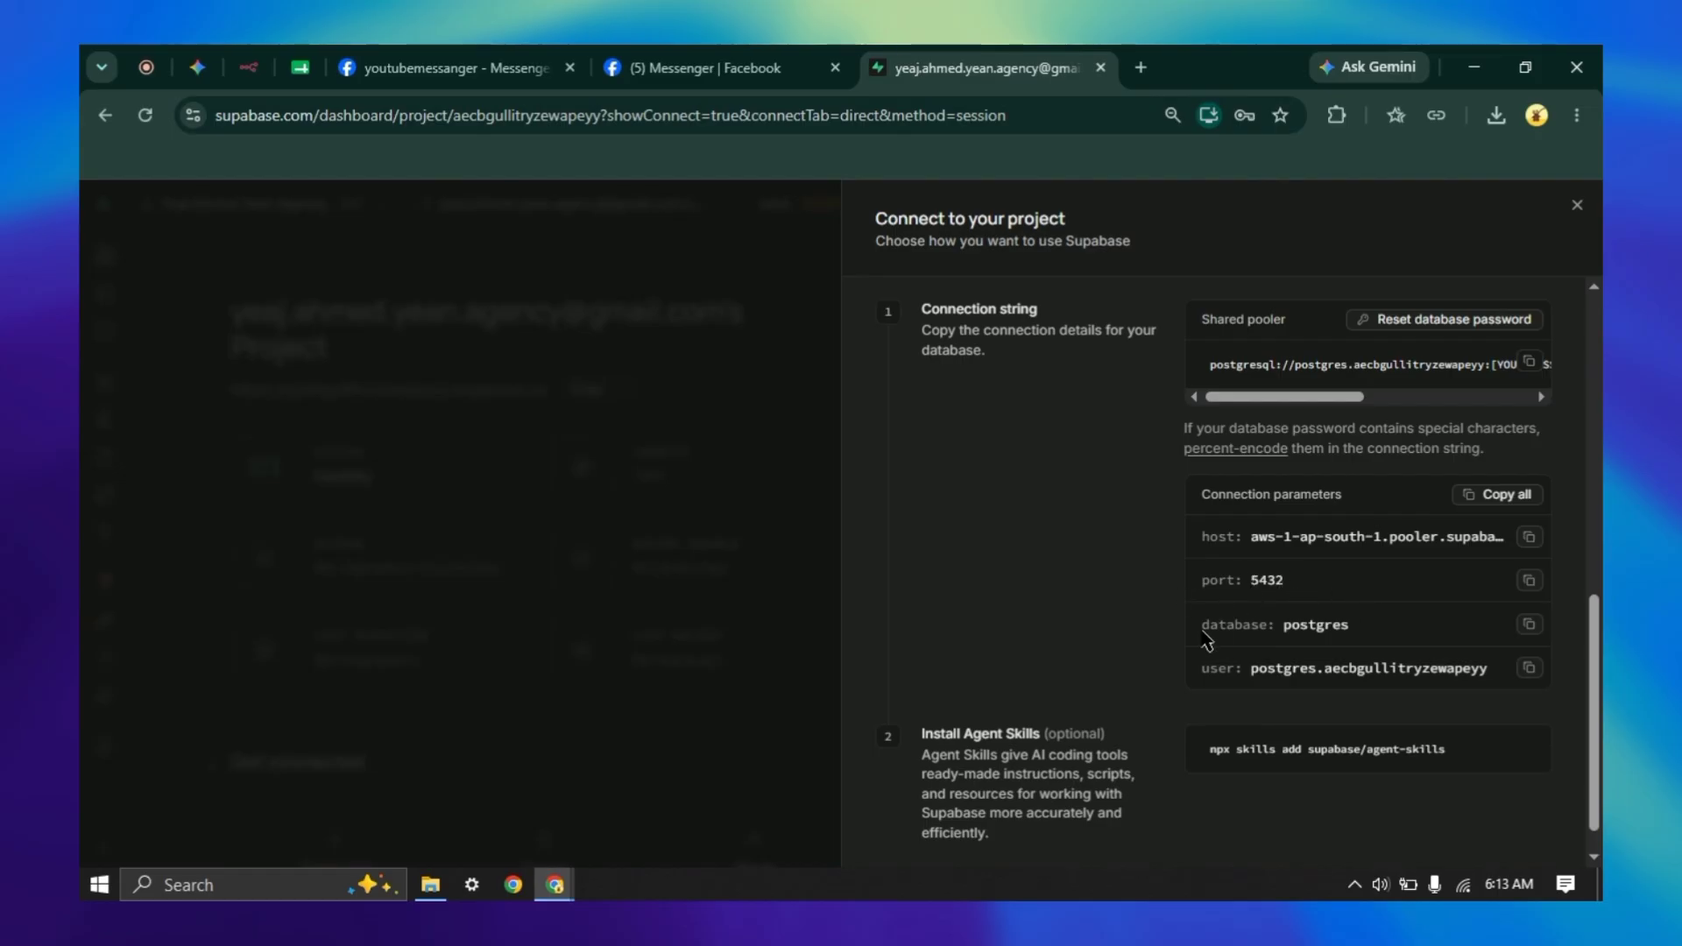
click(247, 68)
scroll(616, 532, down, 5)
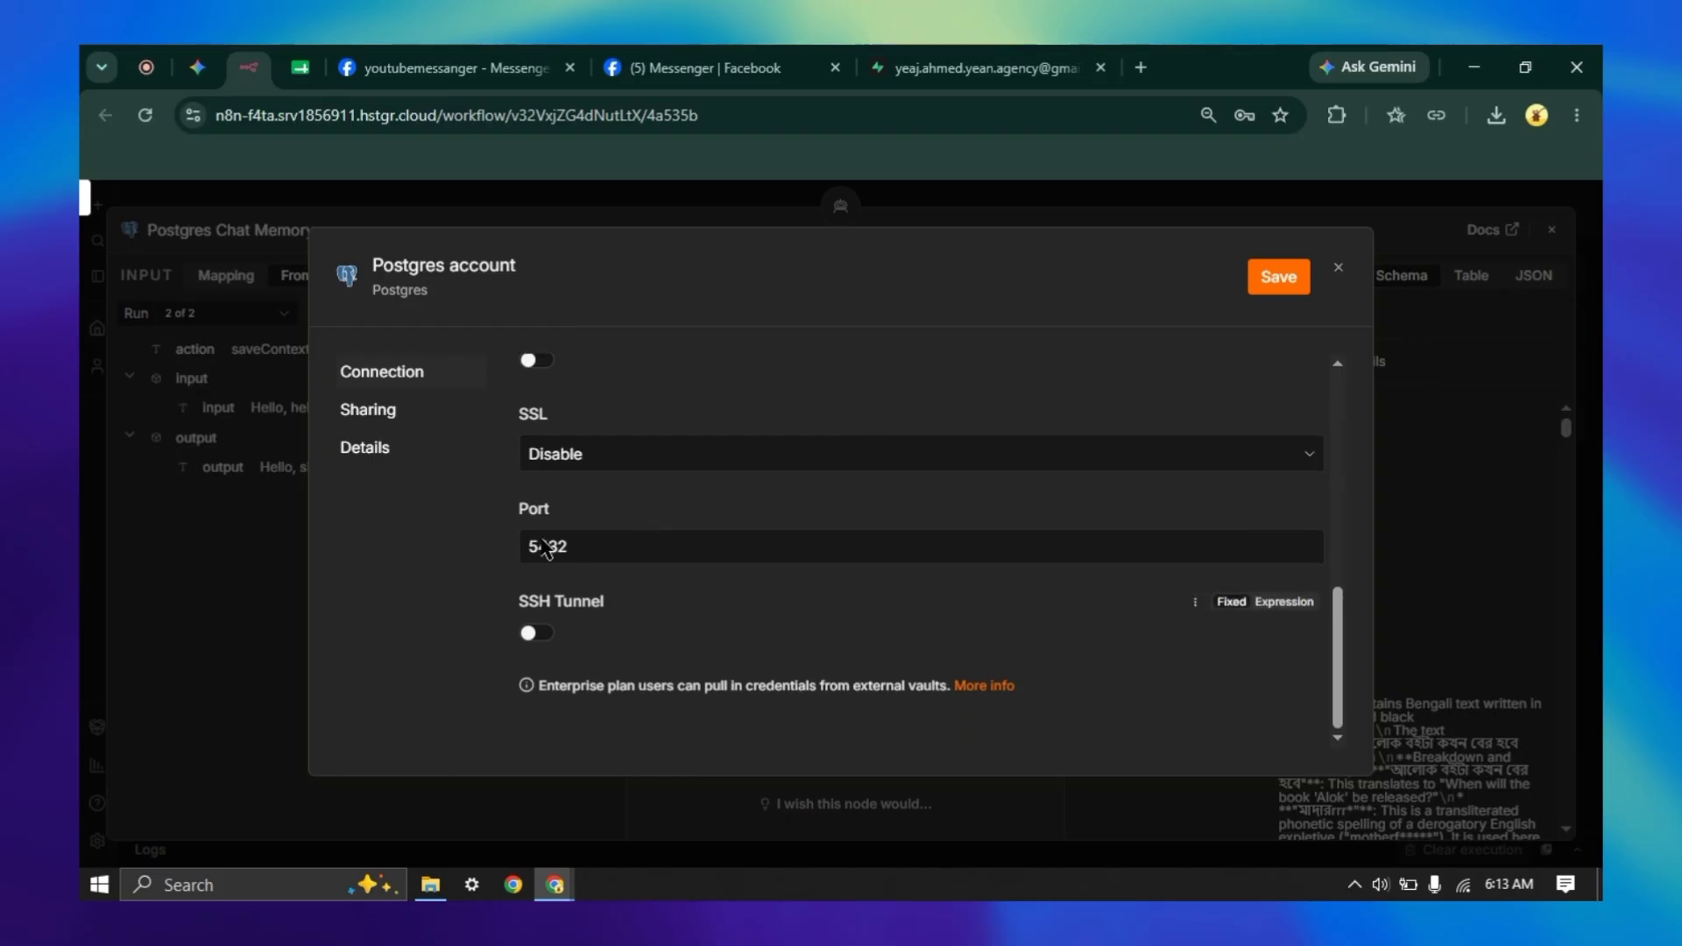
scroll(586, 546, up, 6)
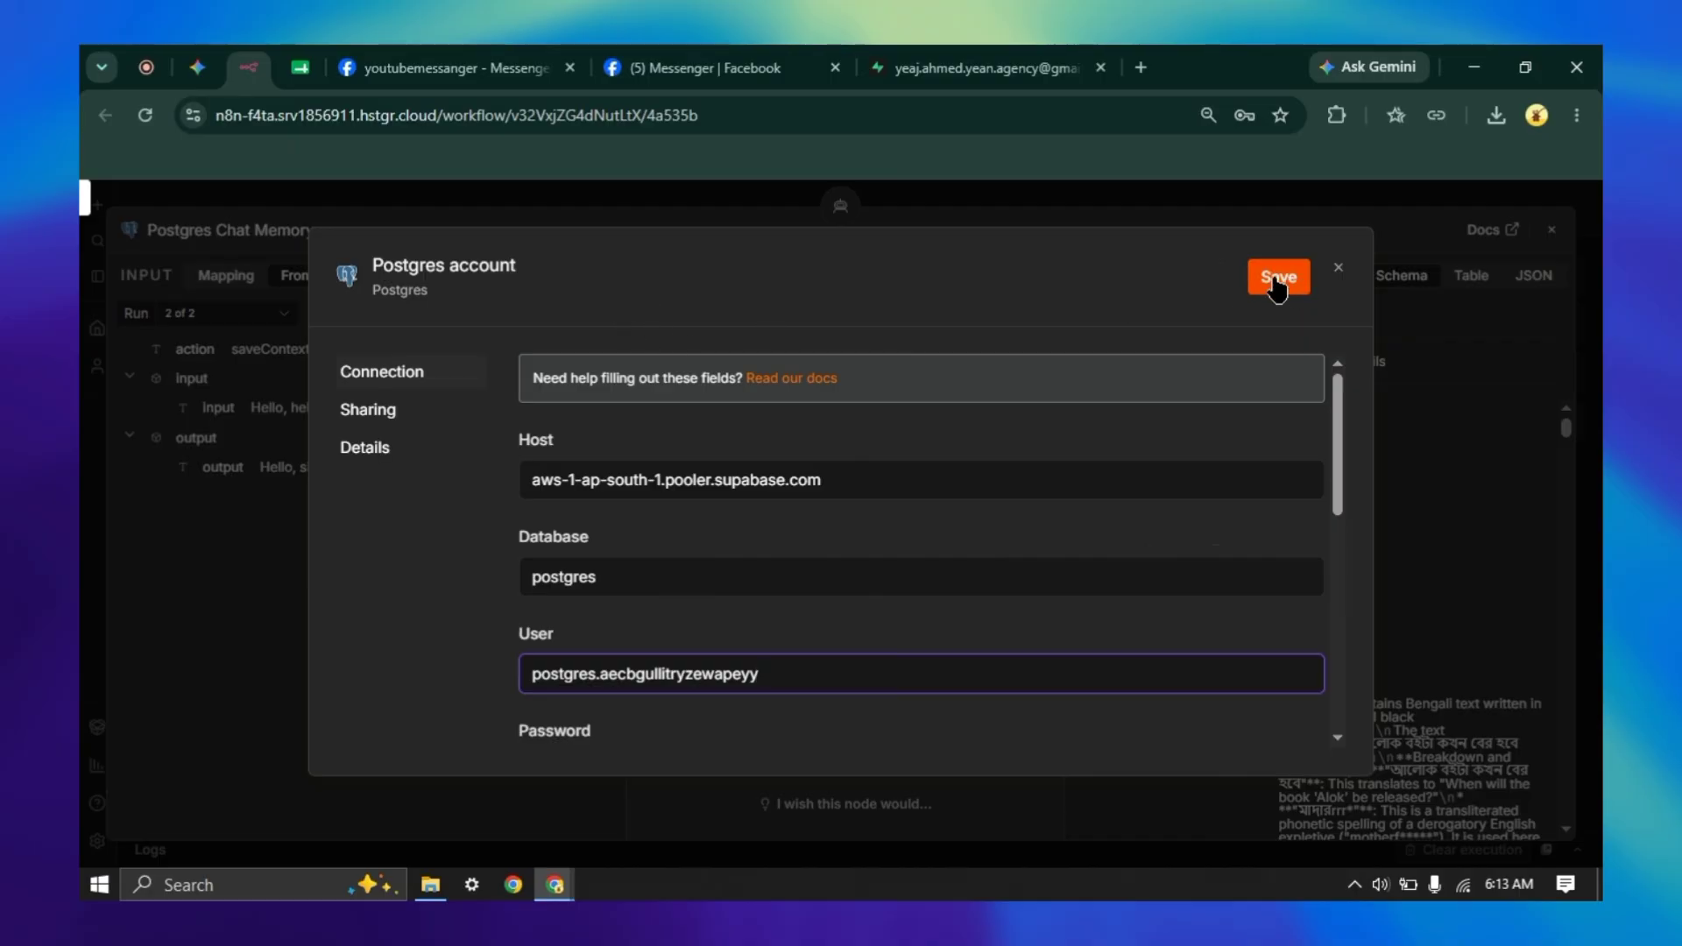
click(1338, 267)
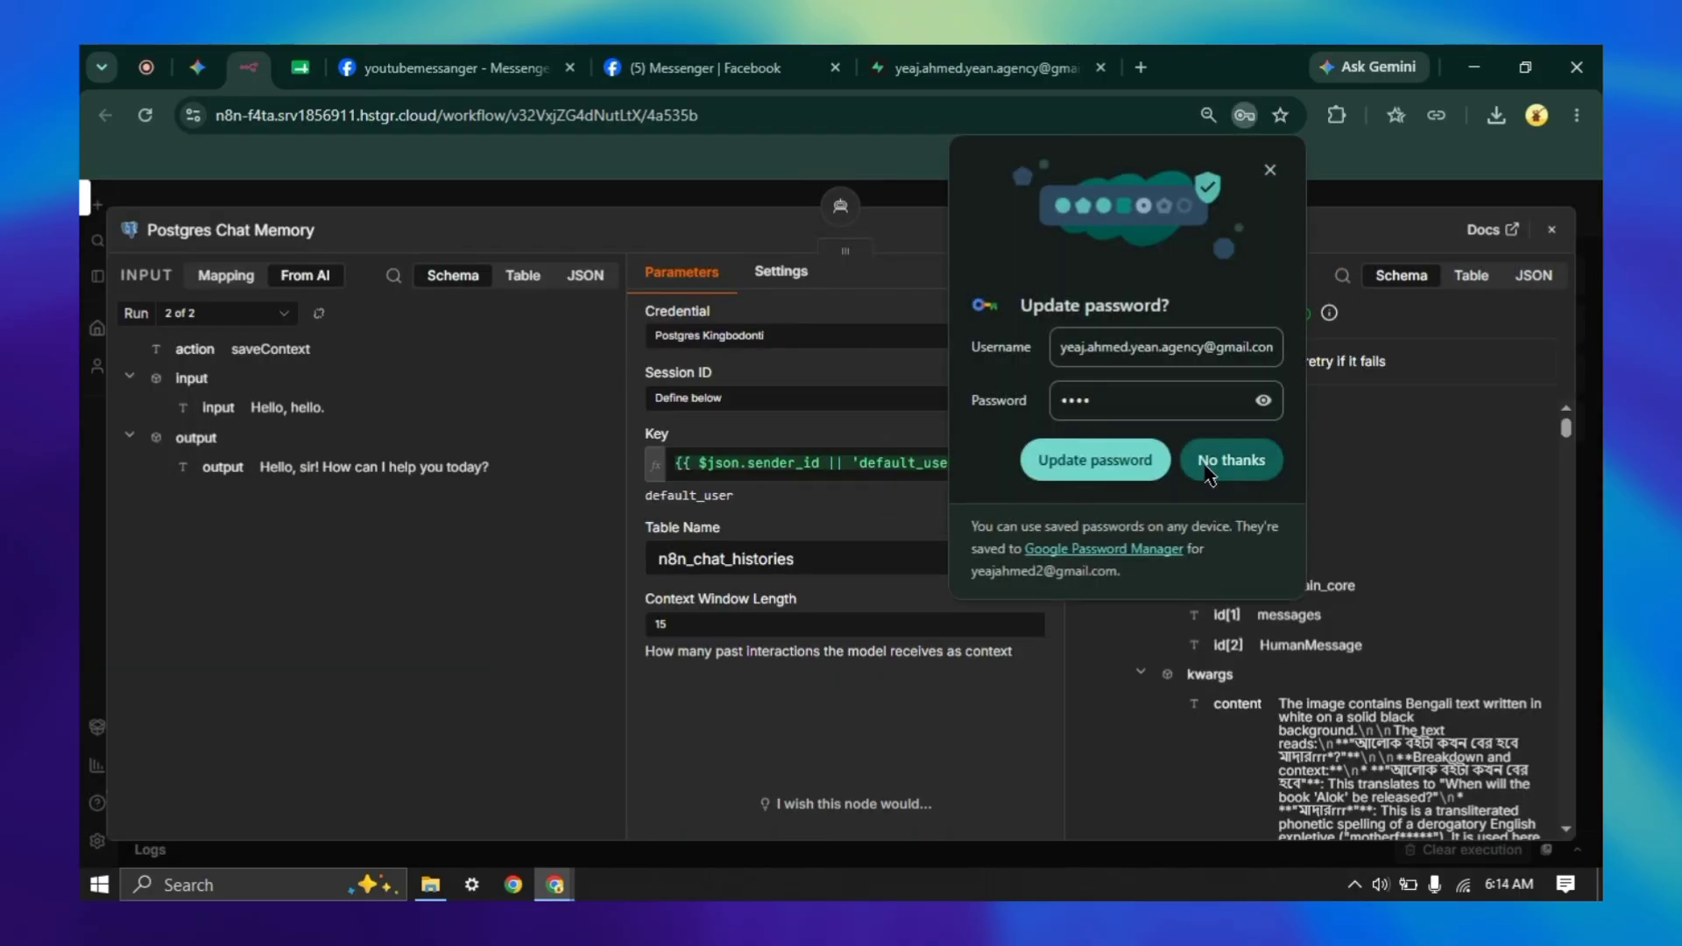
- Decline the browser's password update and close the Supabase tab
click(1231, 460)
click(946, 75)
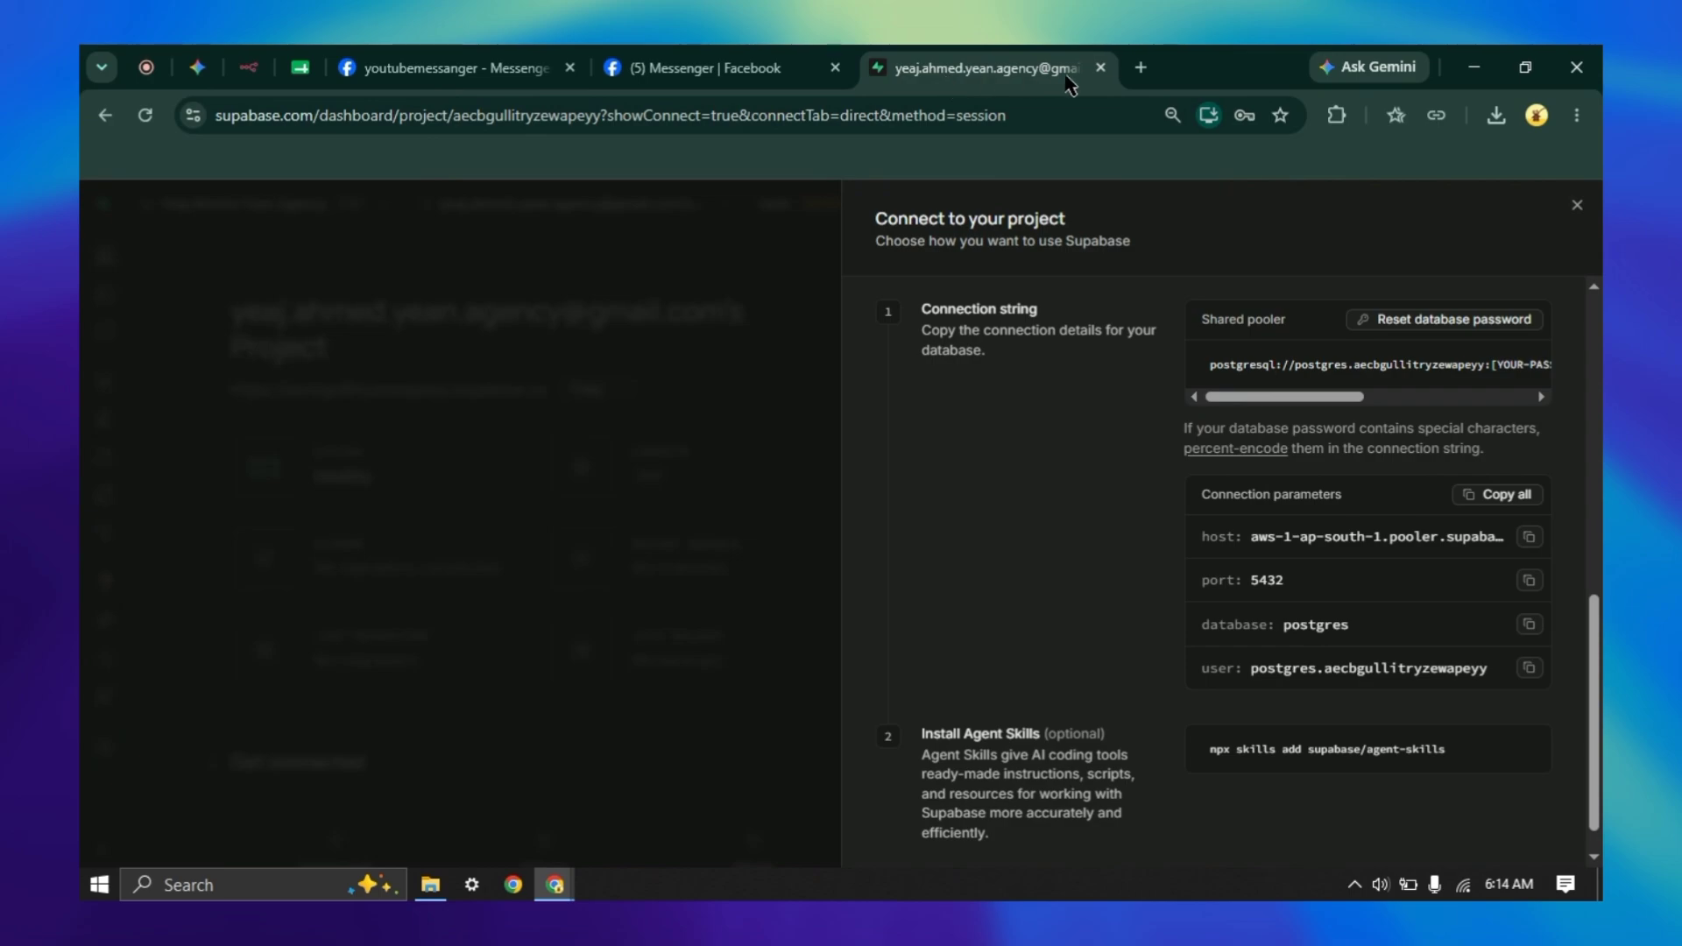
click(1101, 67)
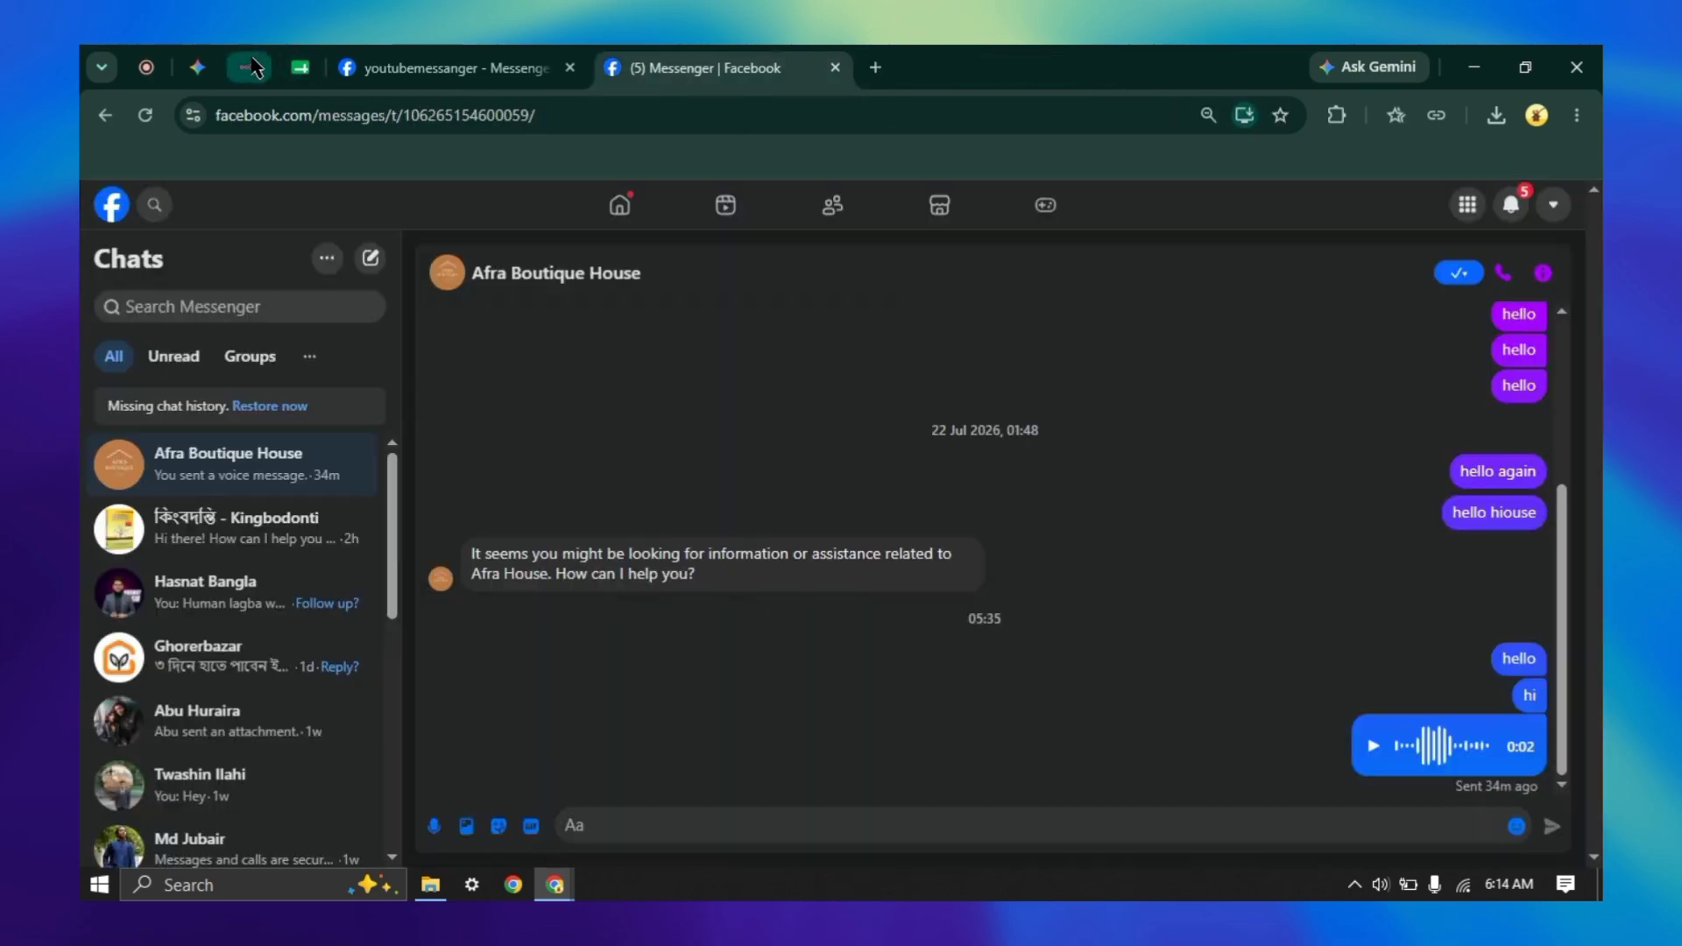
click(252, 68)
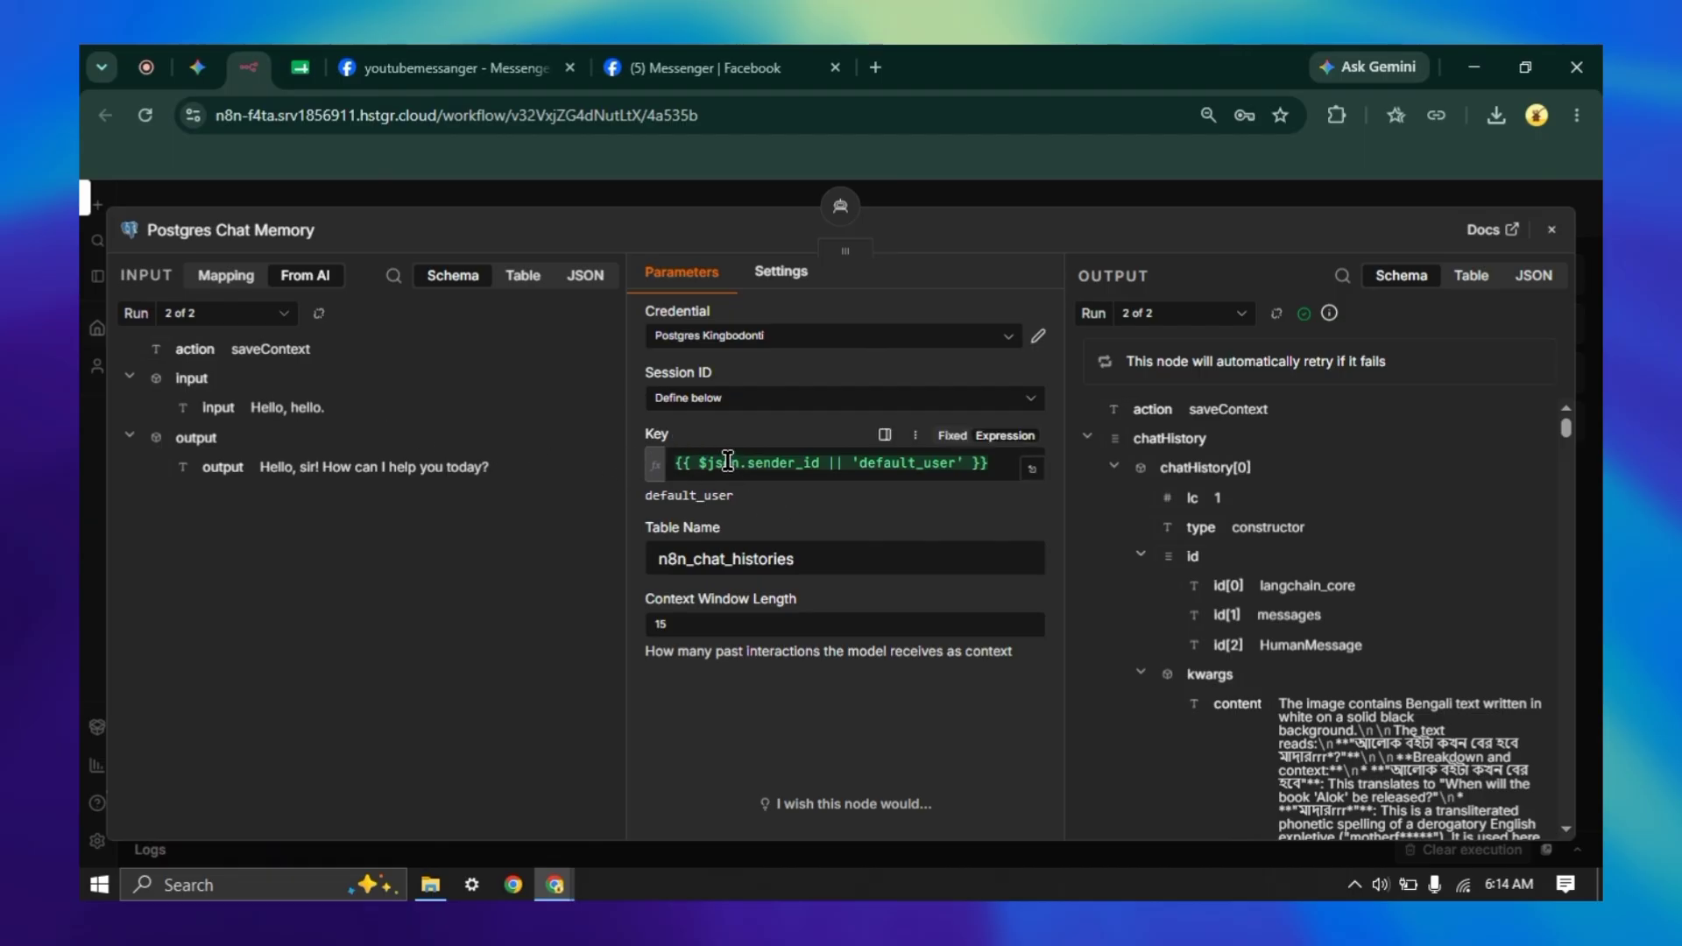
- Review Chat Memory settings (session ID below, table n8n_chat_histories, context window 15) unchanged, then close
click(685, 404)
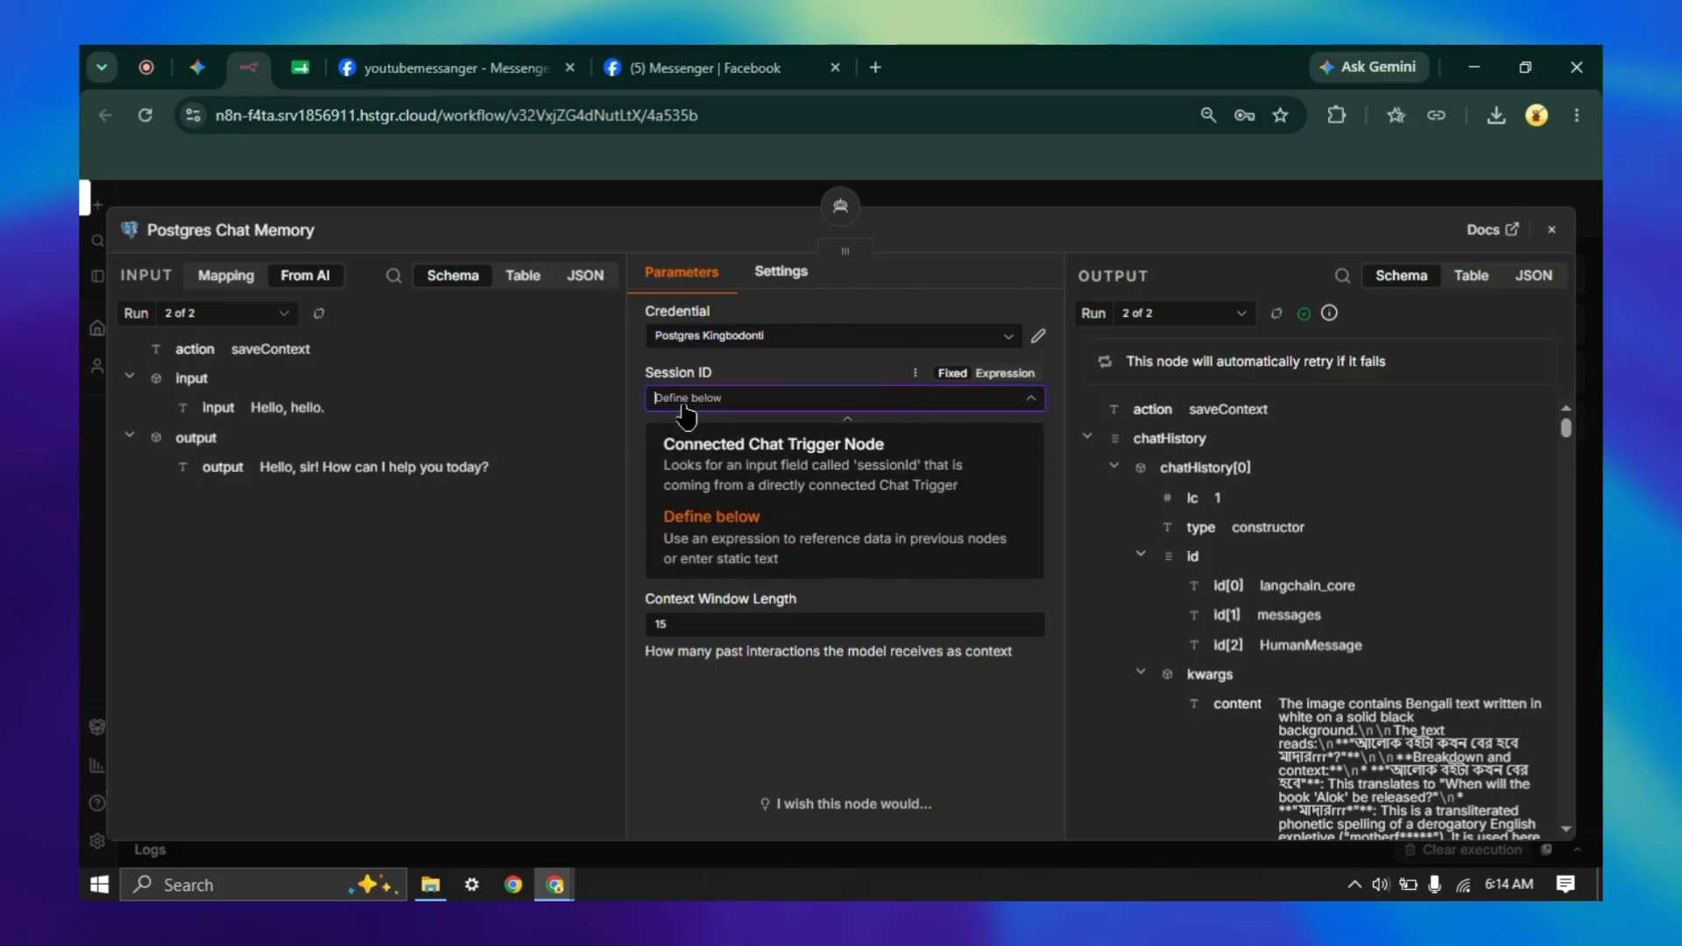
click(808, 374)
click(670, 457)
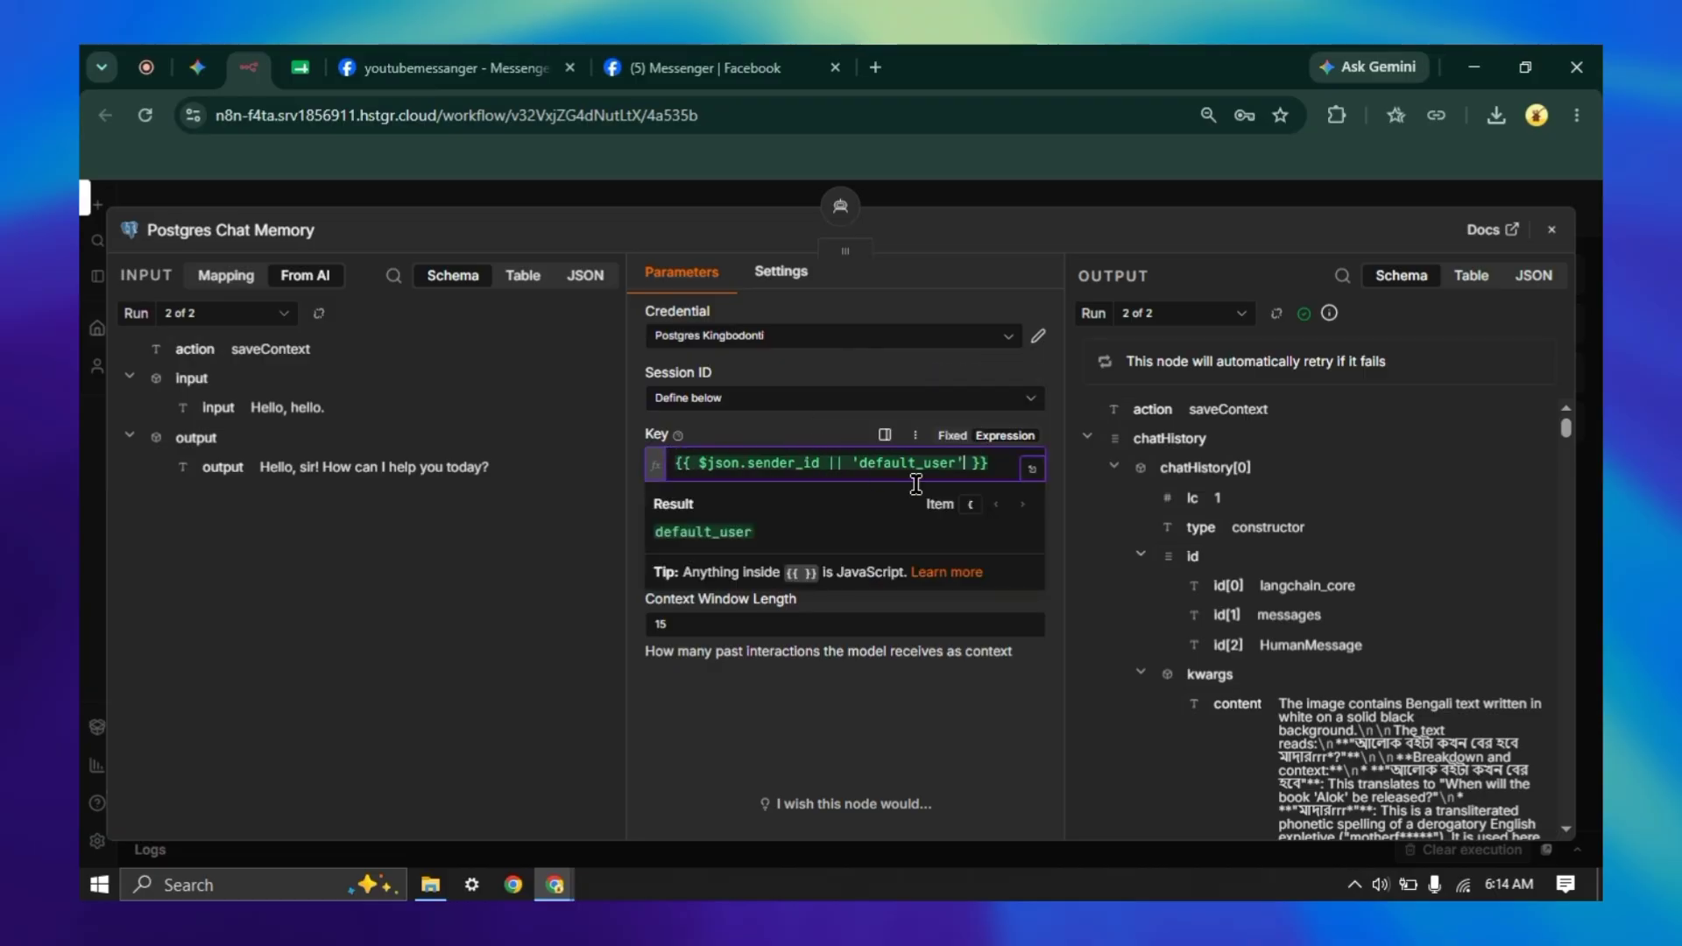
drag(1006, 469, 570, 472)
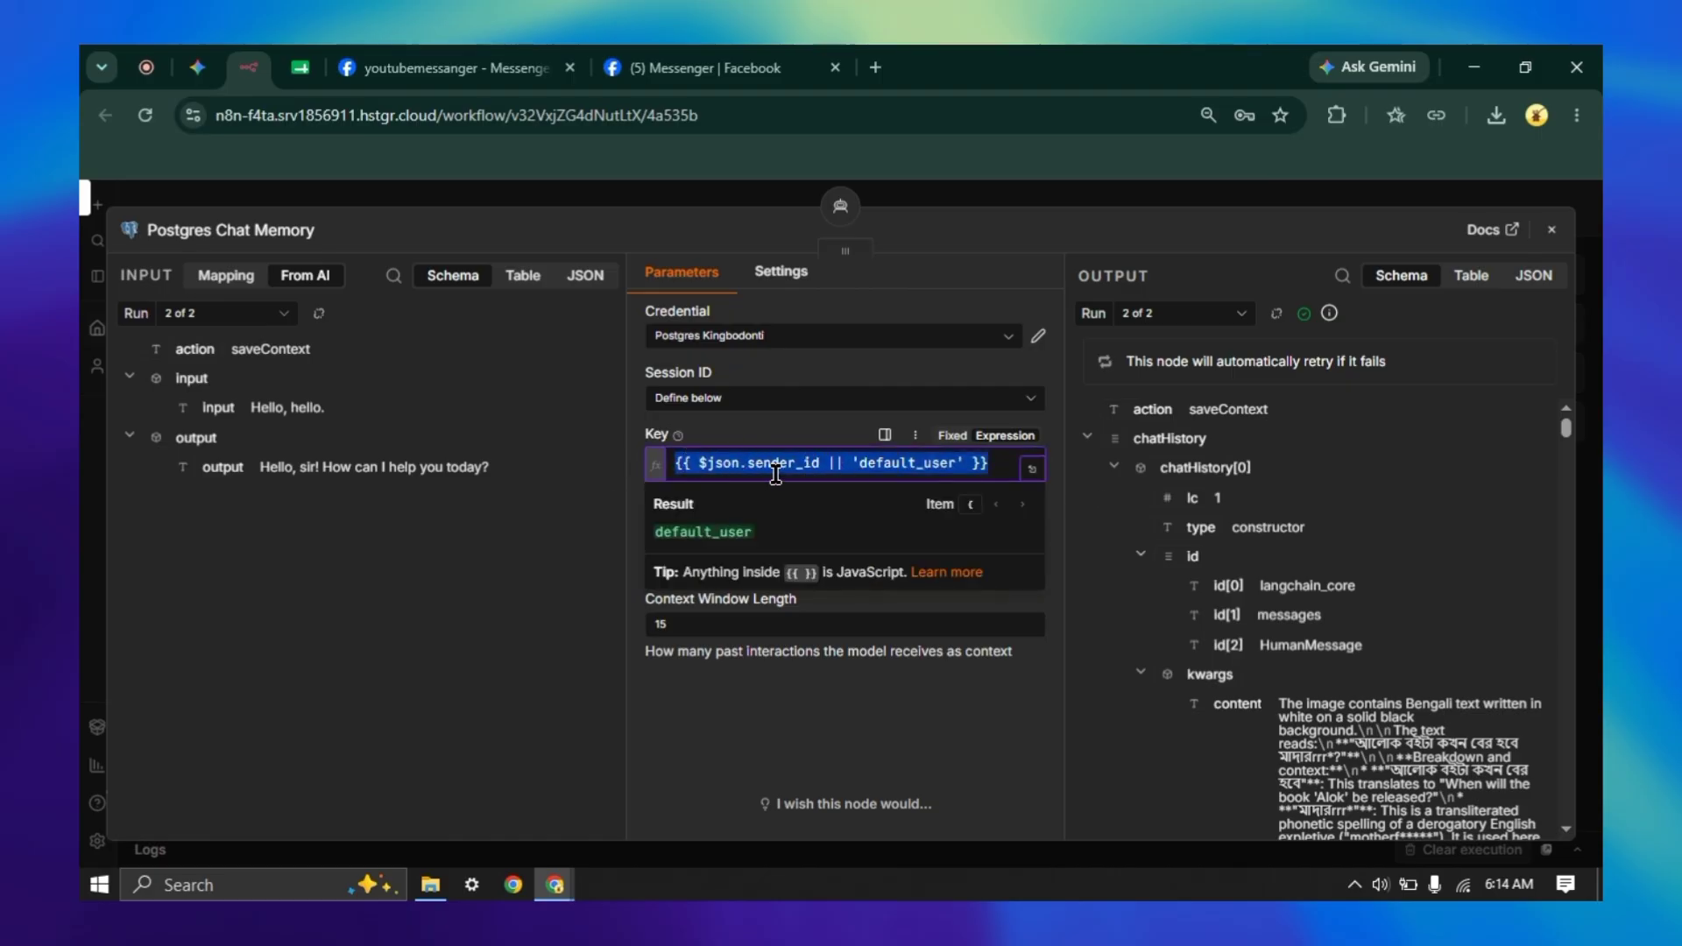
click(770, 435)
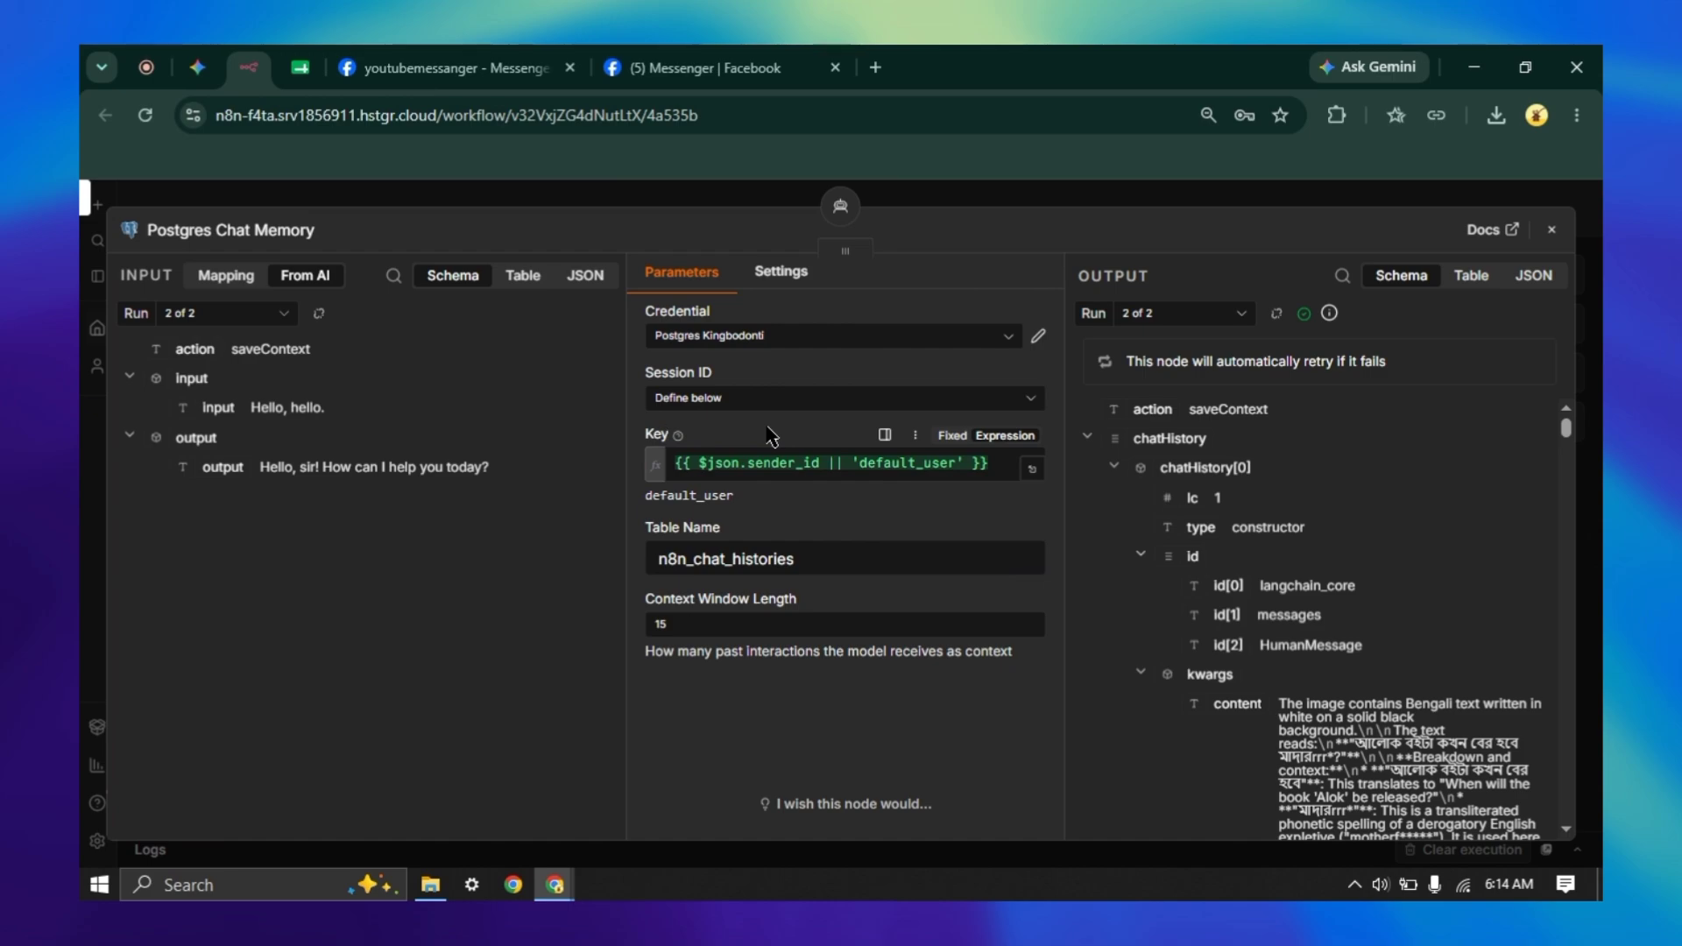
click(807, 550)
click(801, 522)
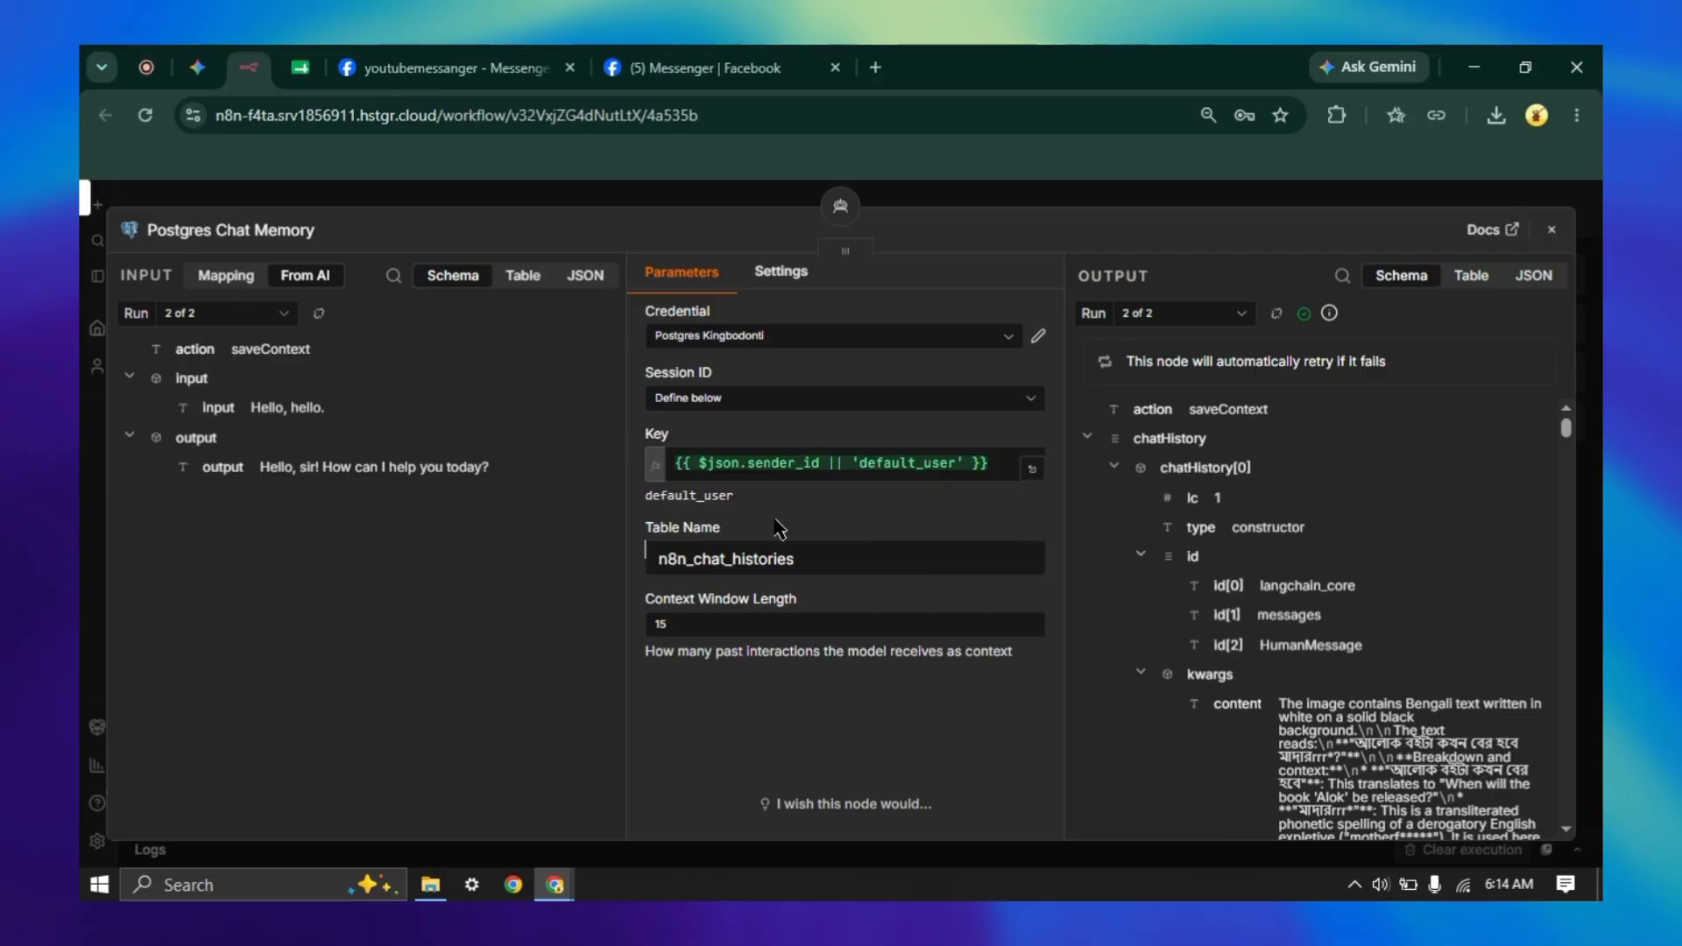
click(684, 624)
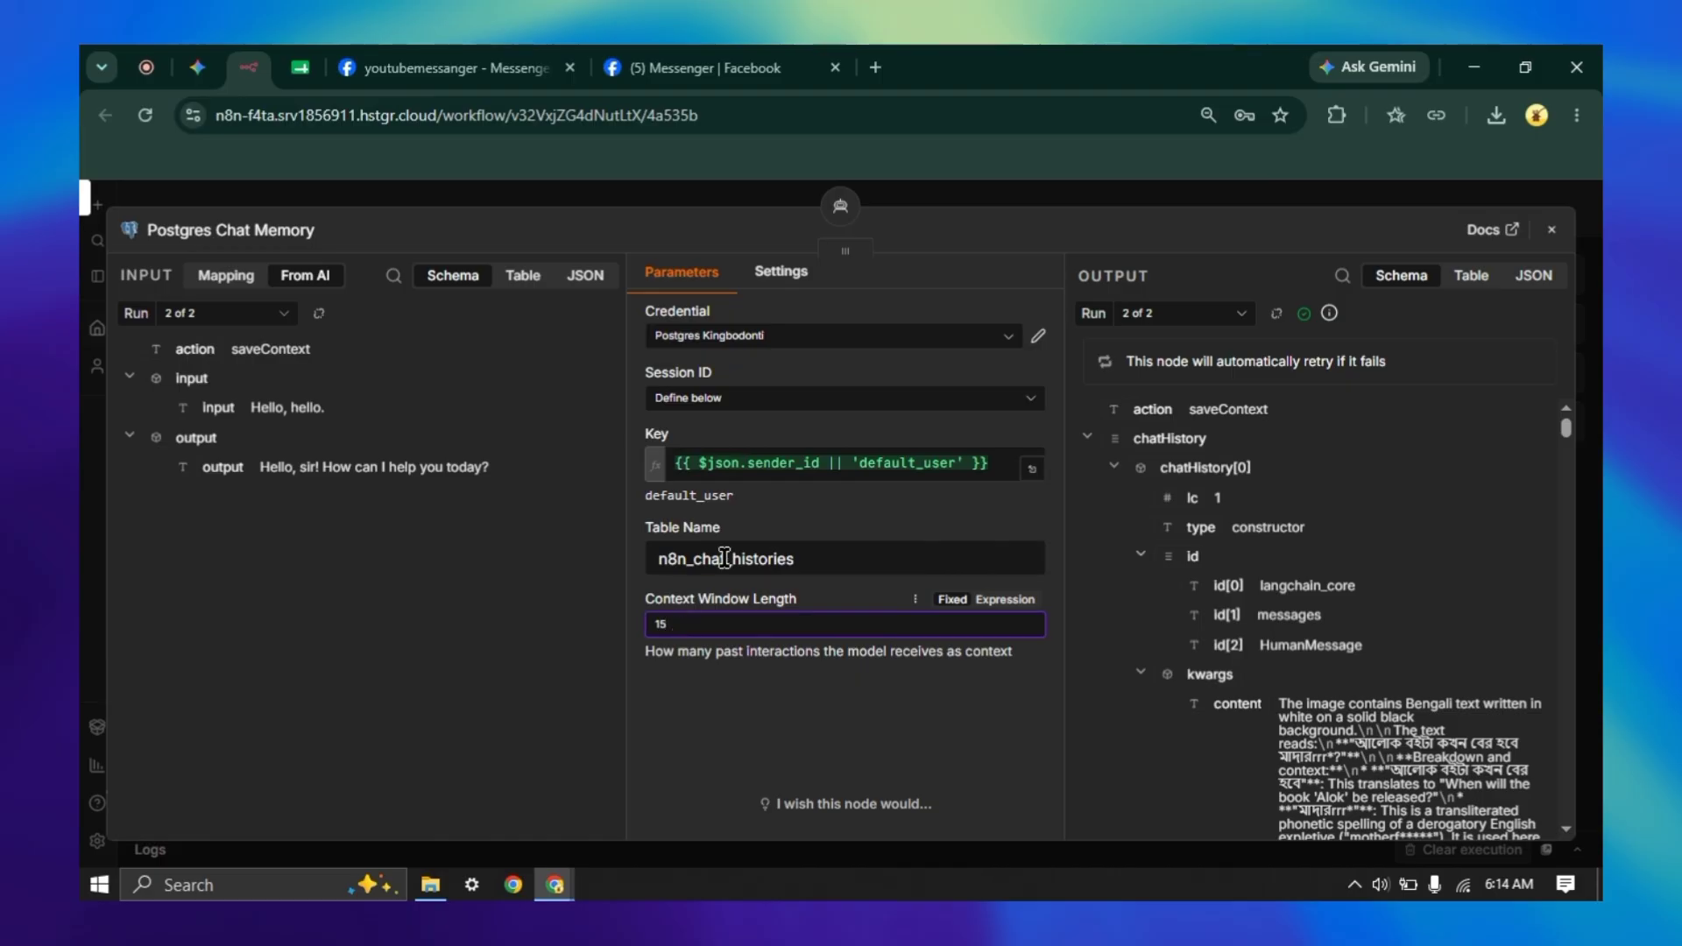
click(672, 193)
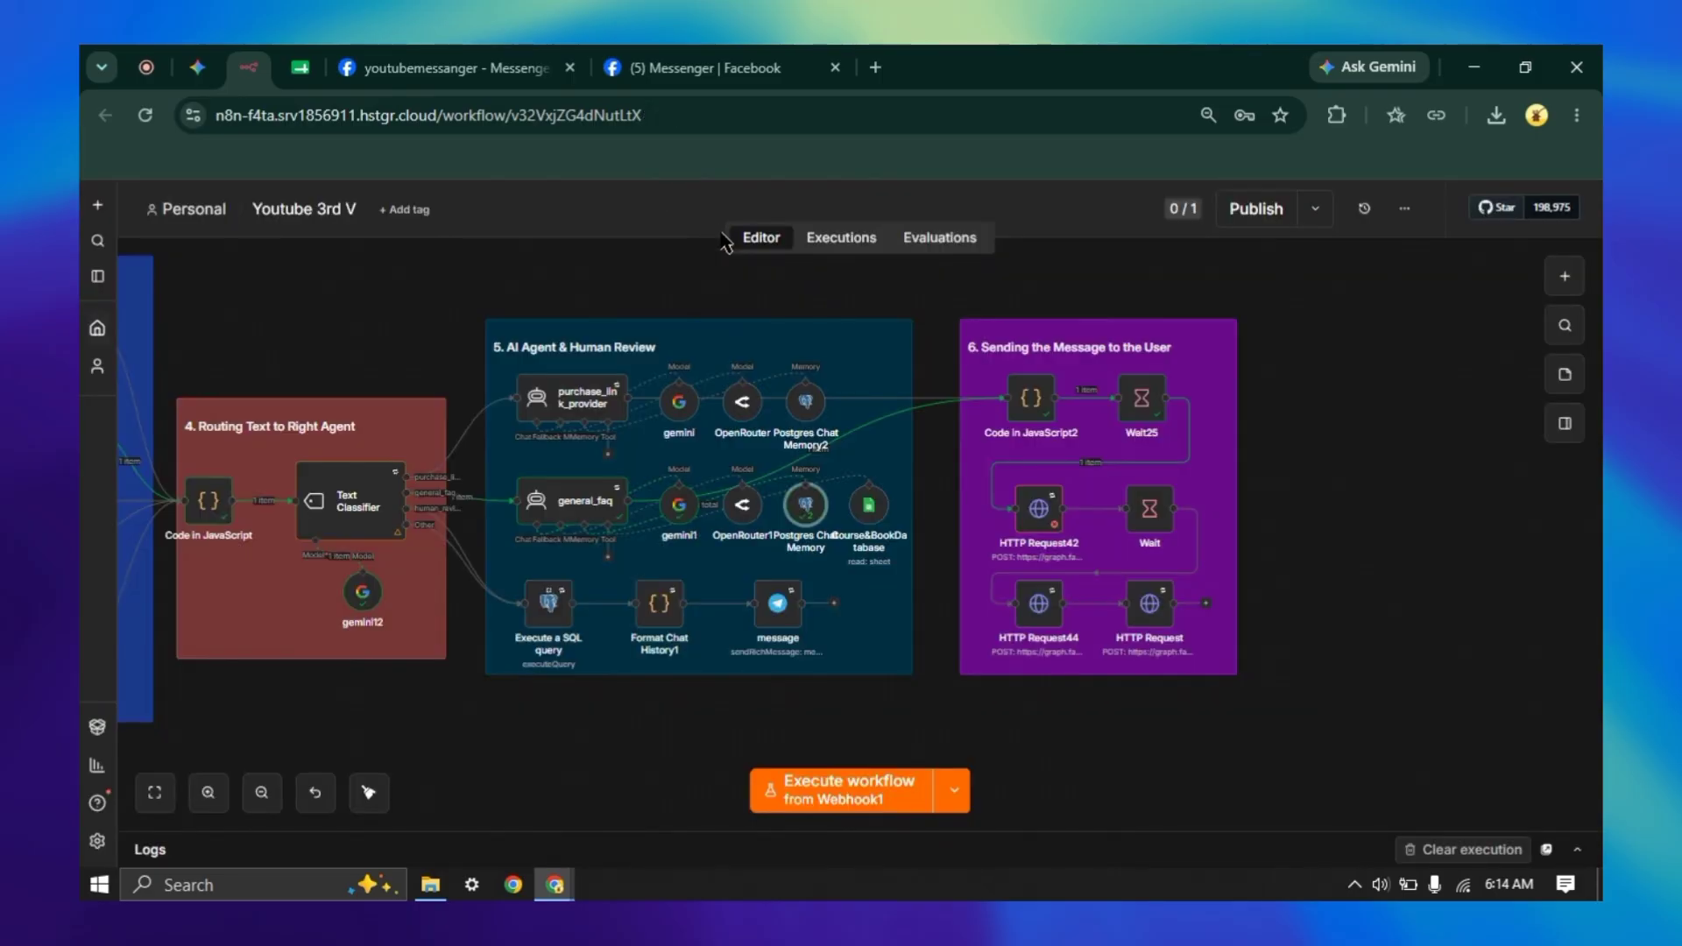
mouse_move(870, 512)
scroll(925, 653, down, 2)
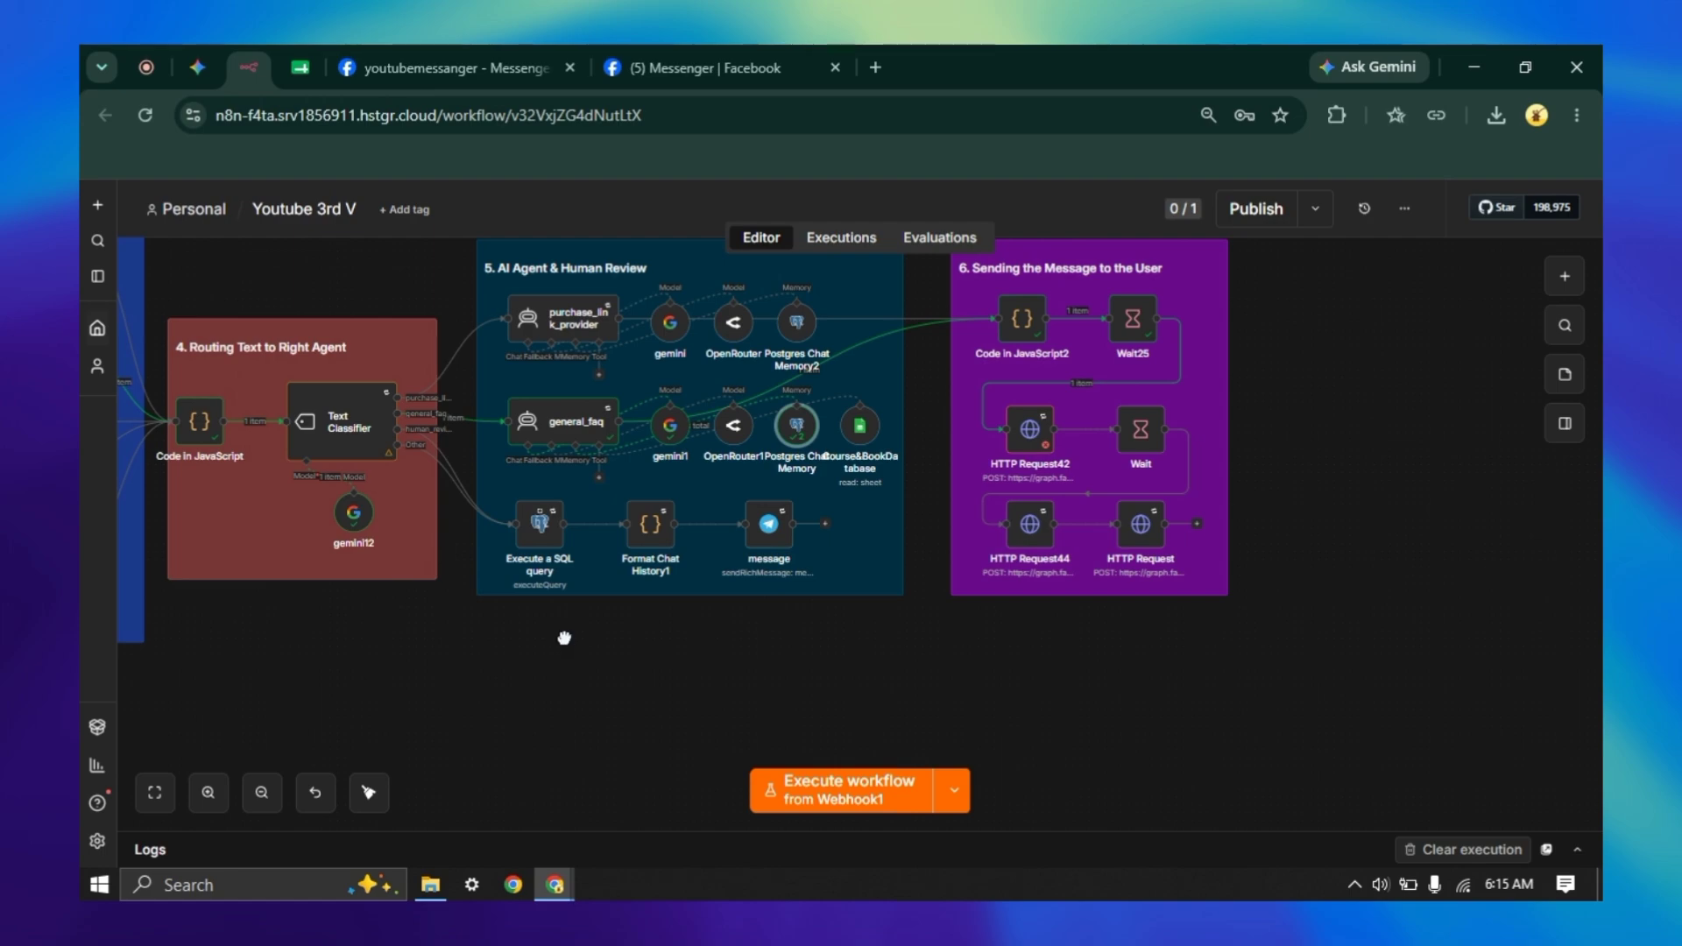
scroll(564, 638, up, 2)
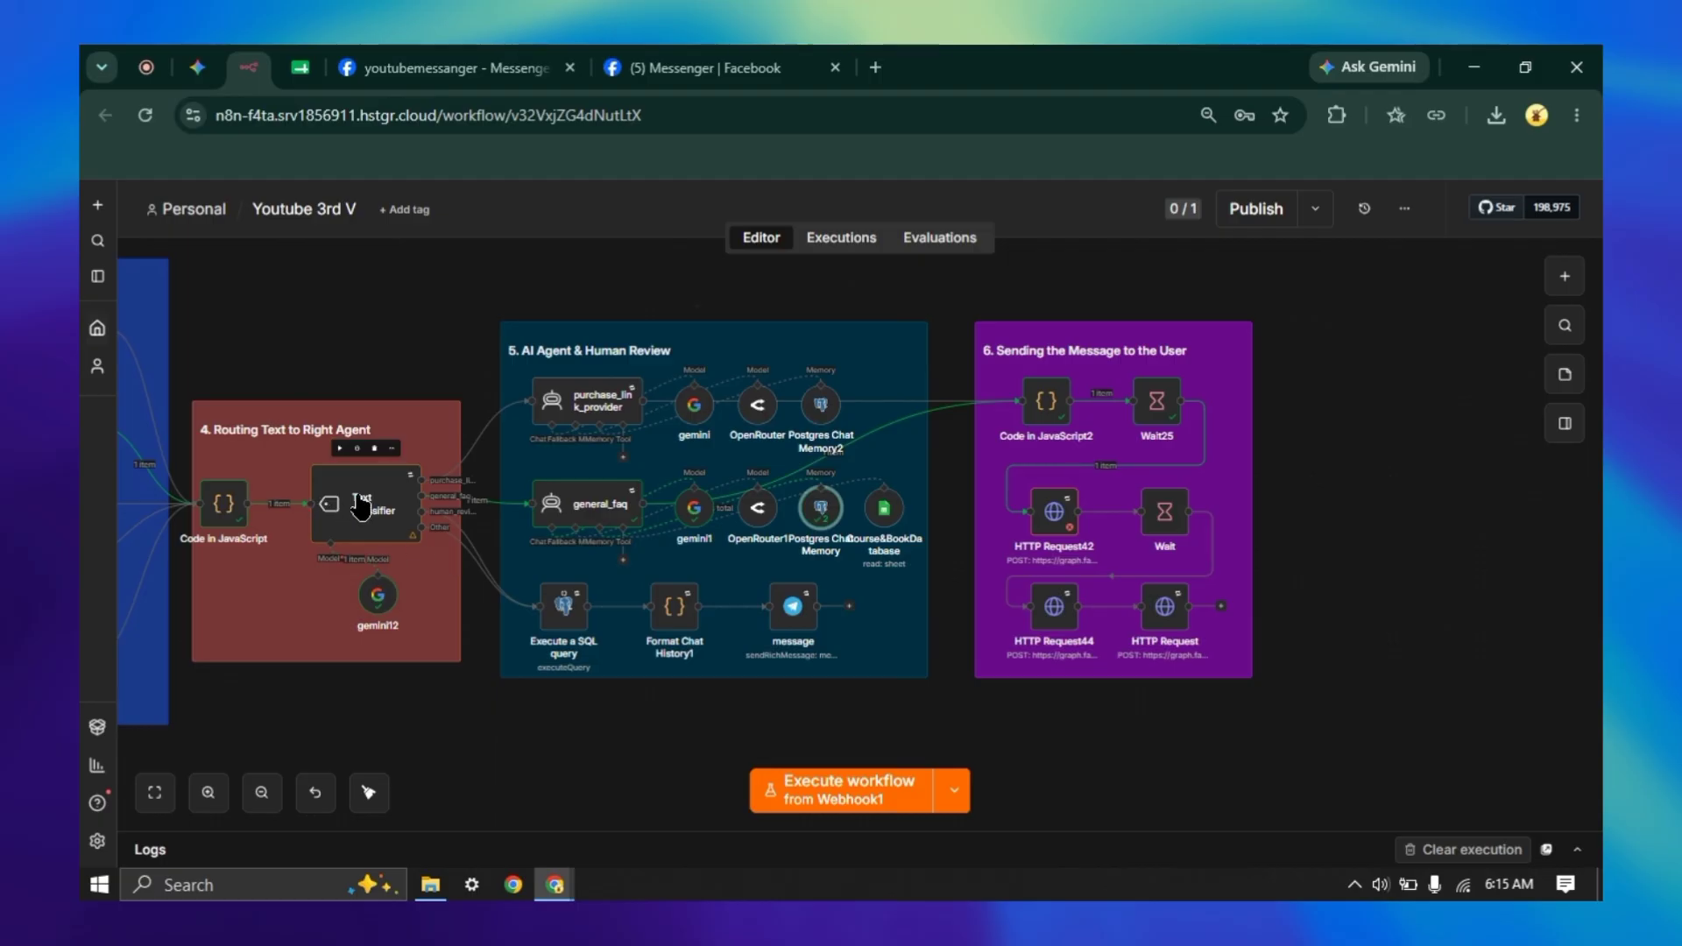
click(561, 626)
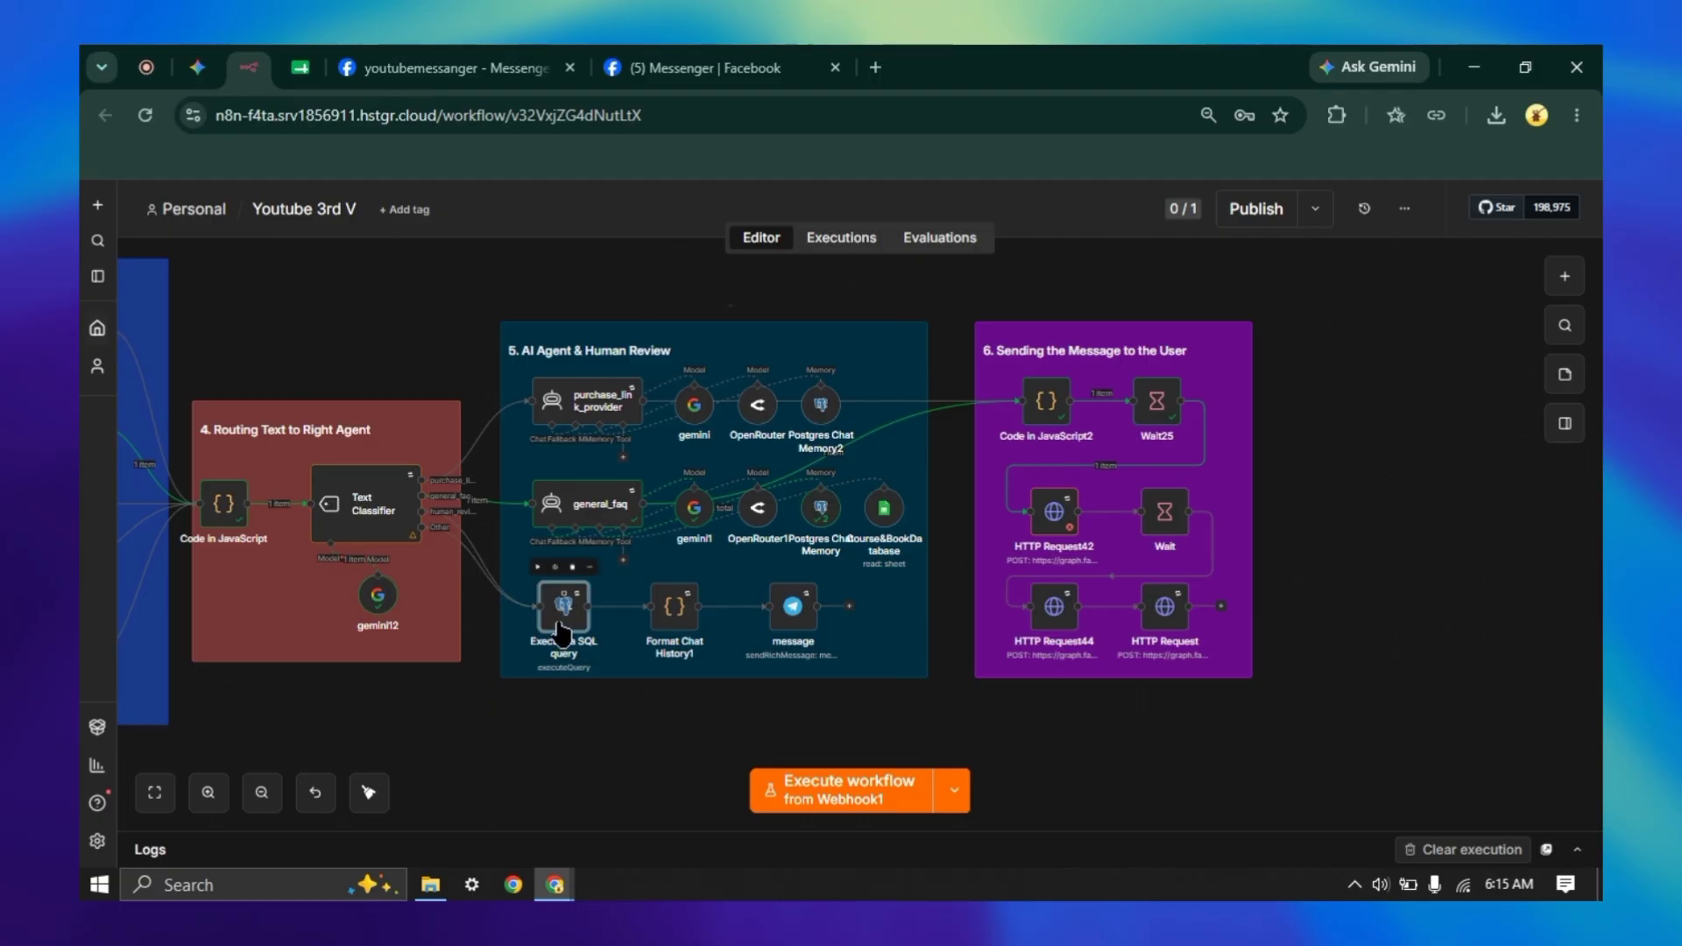
double_click(561, 629)
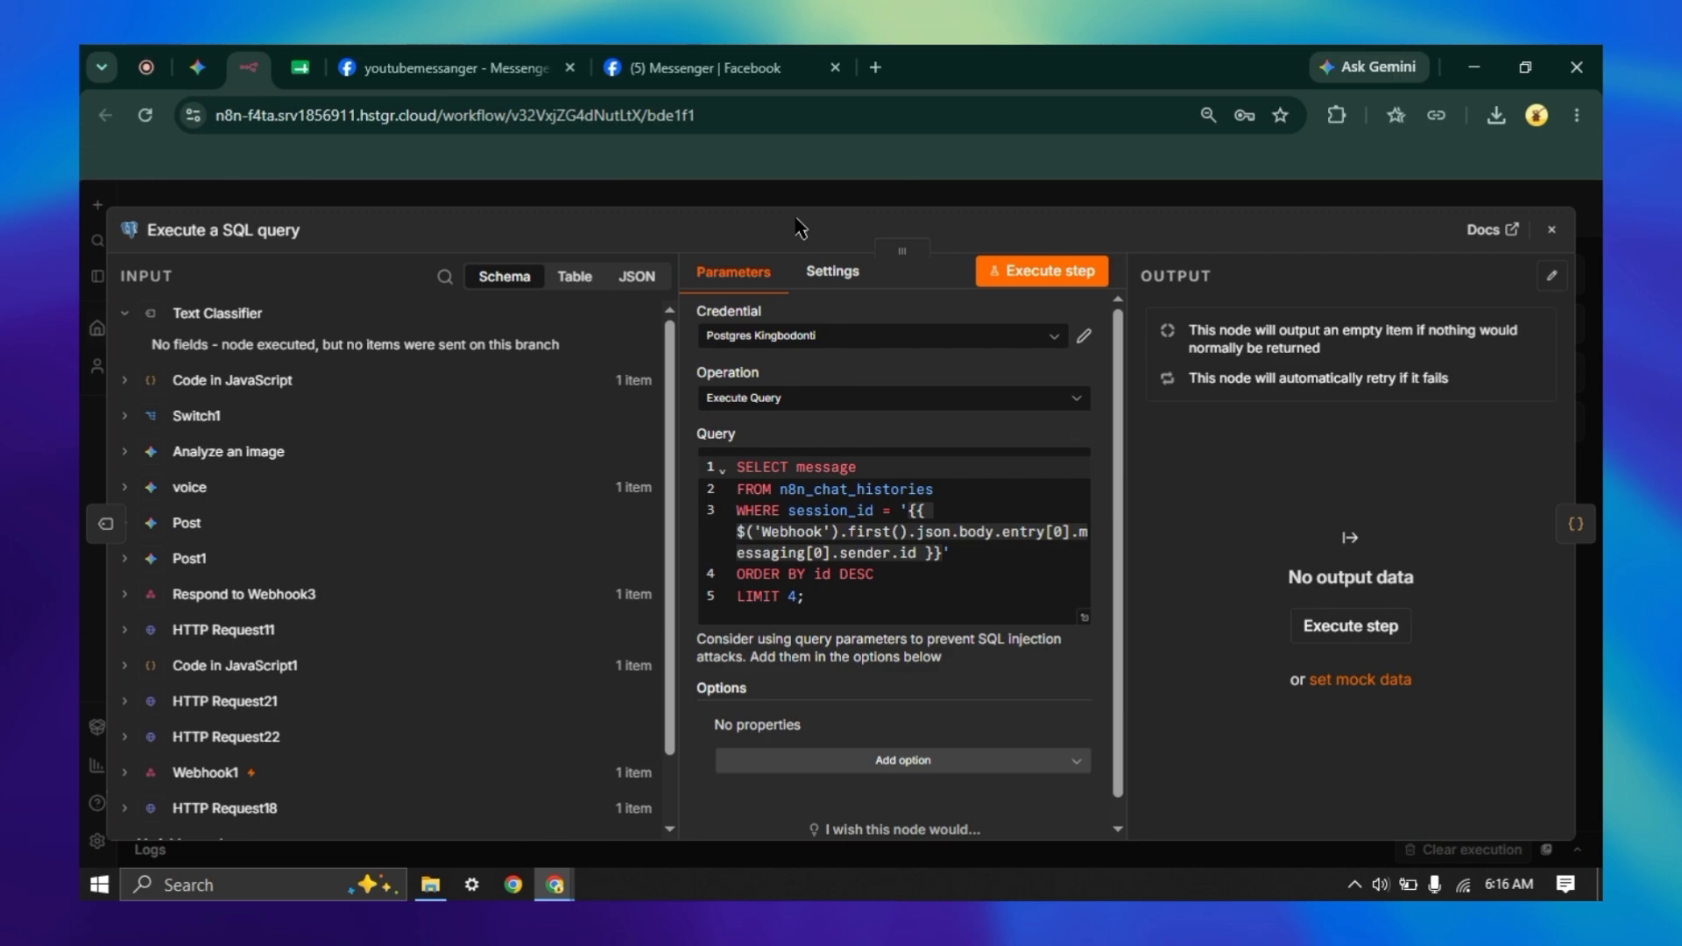
click(859, 201)
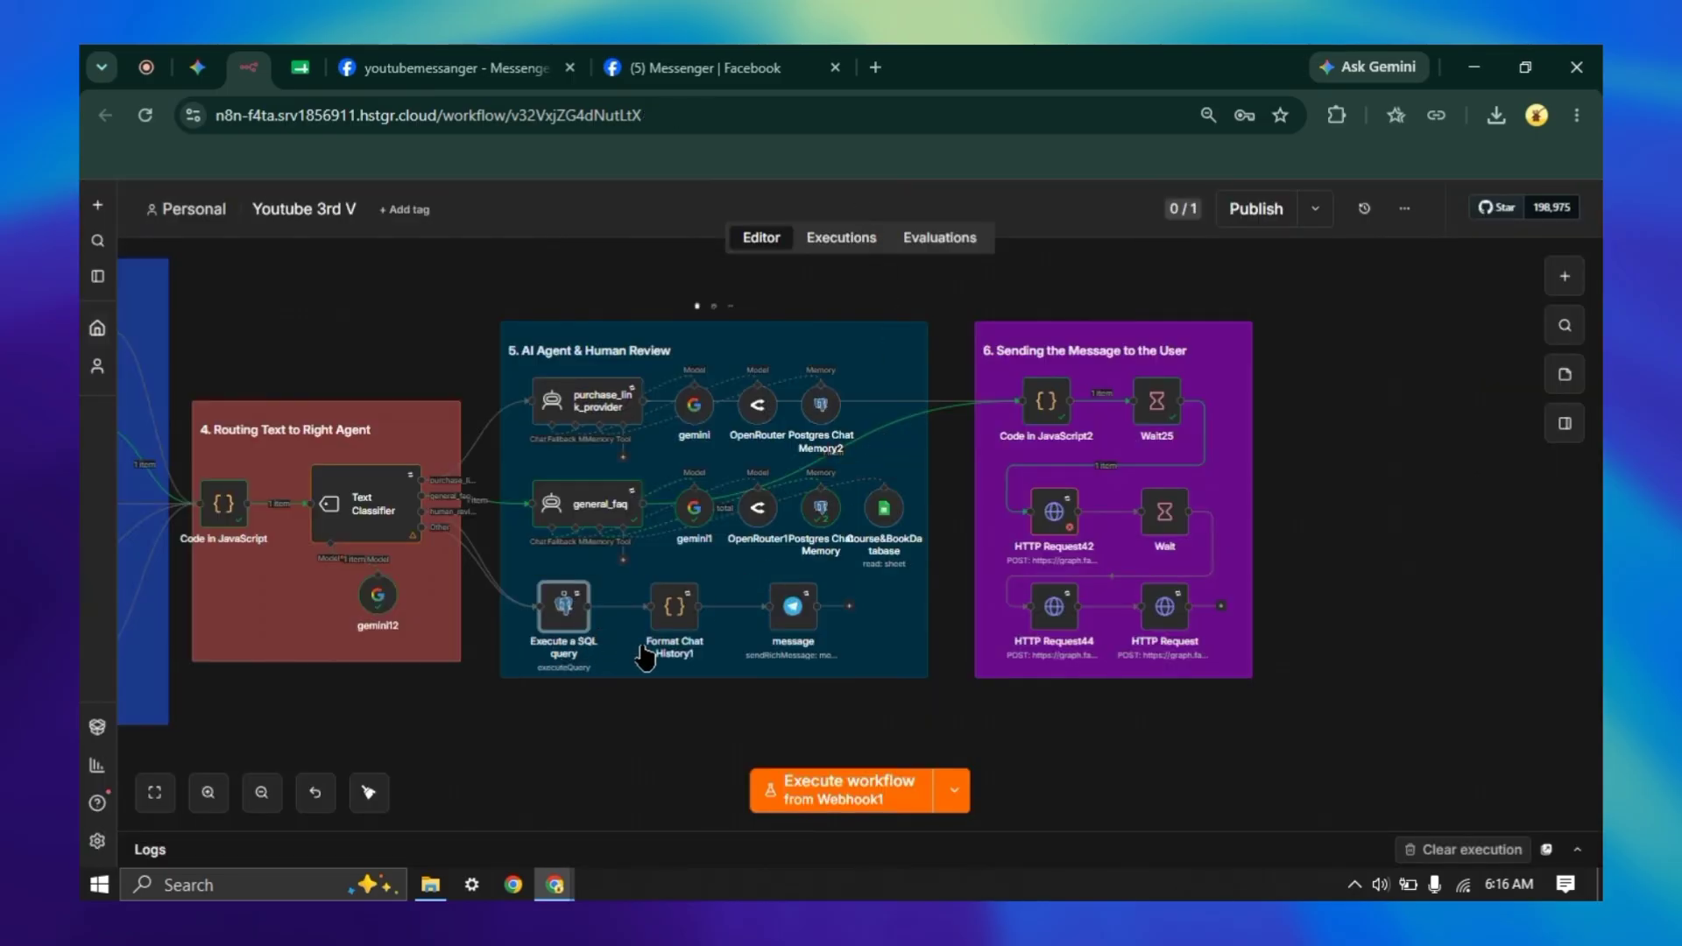
click(797, 619)
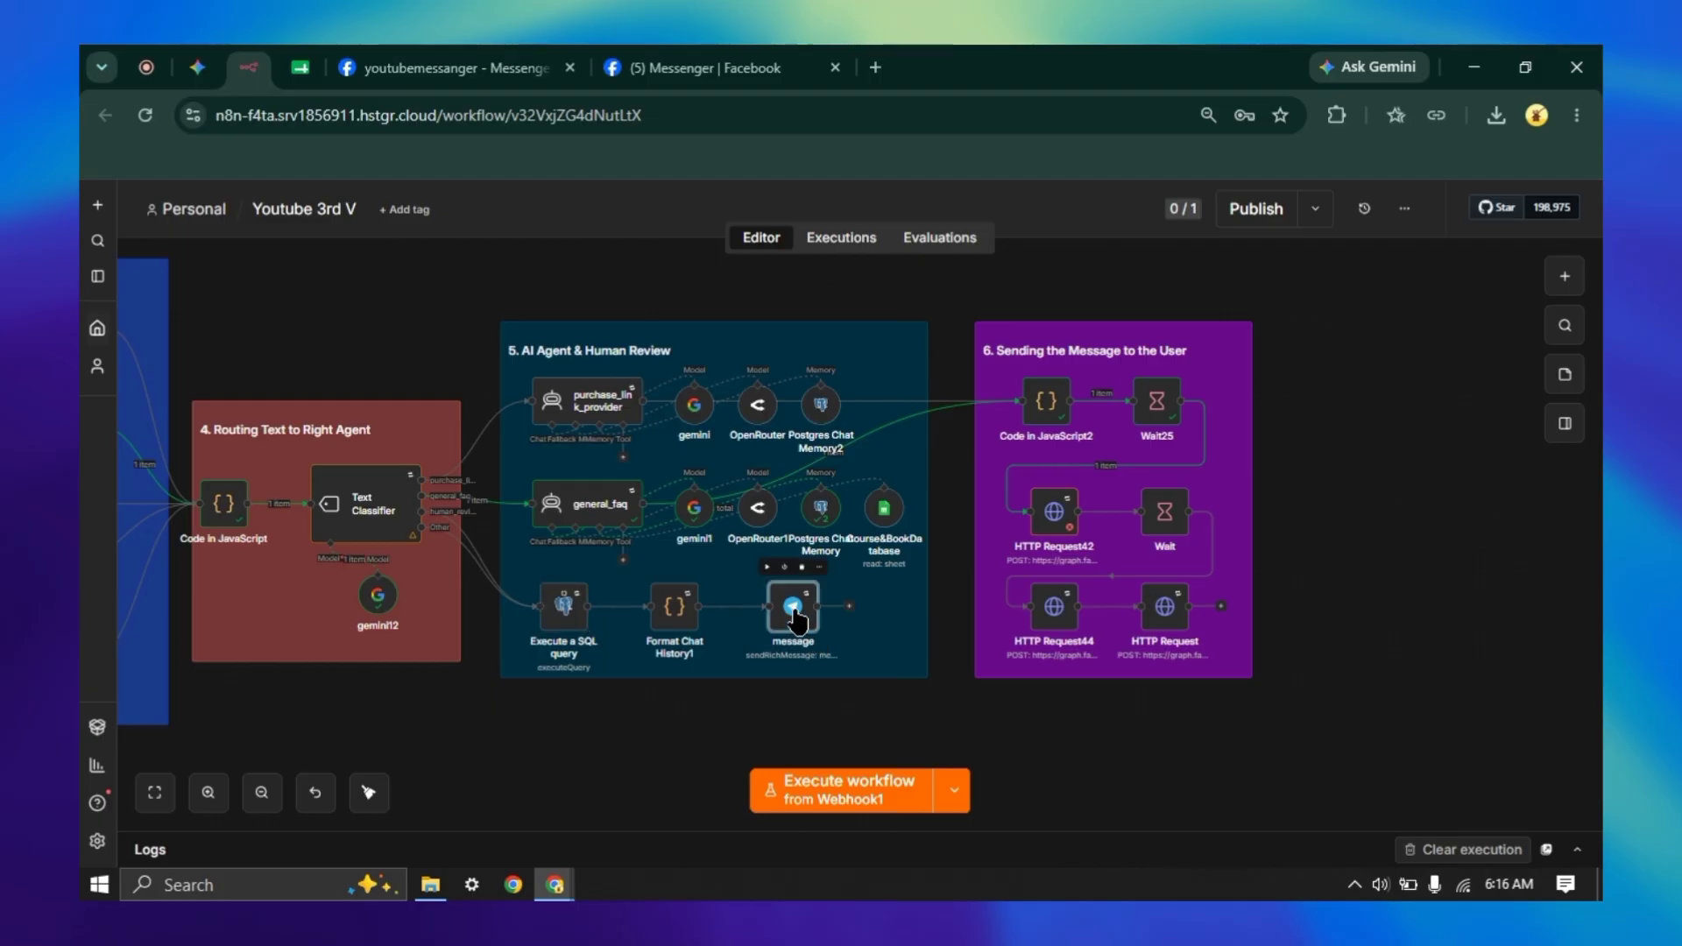
double_click(796, 619)
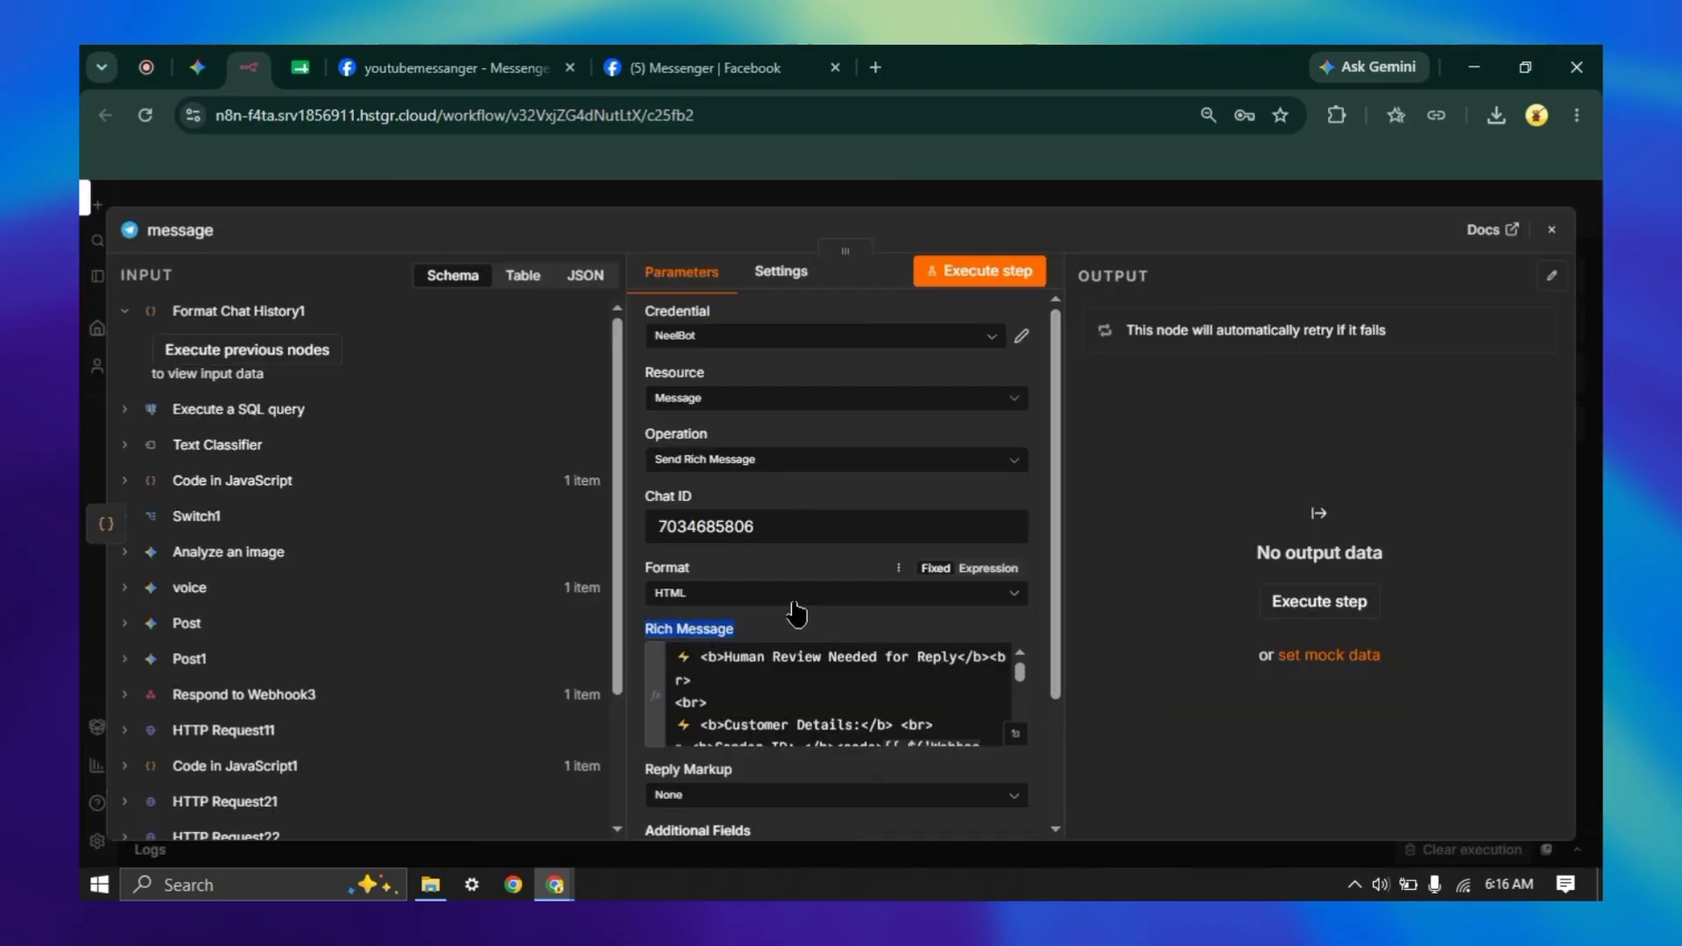
scroll(749, 495, down, 3)
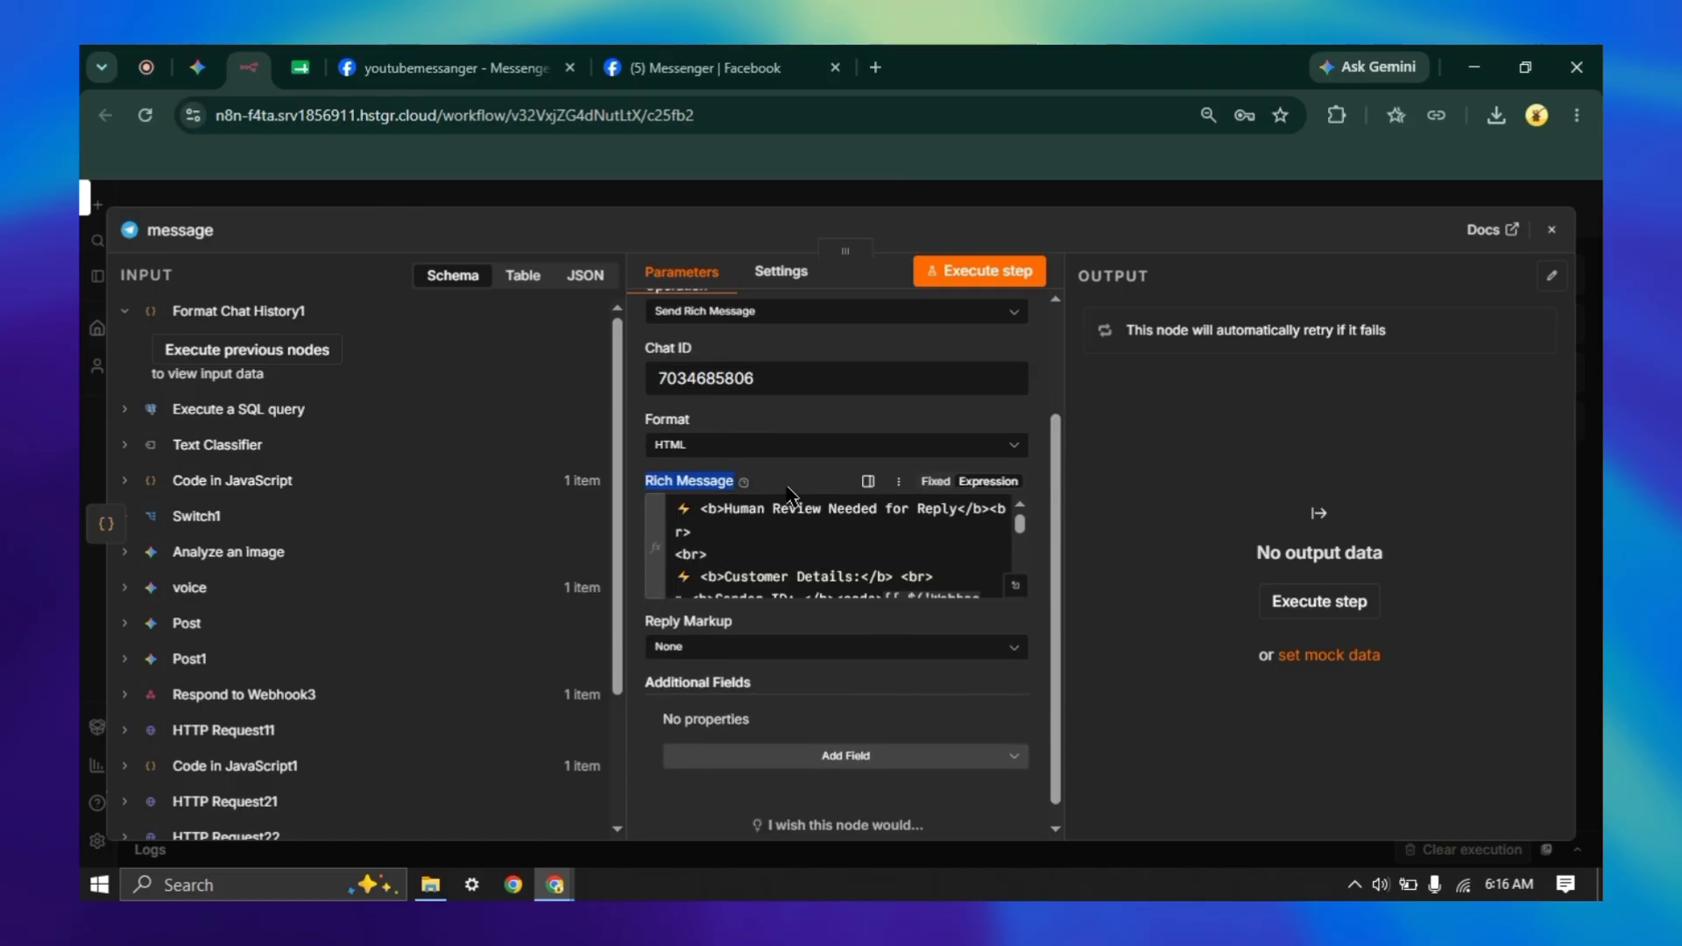
click(794, 495)
scroll(854, 574, down, 3)
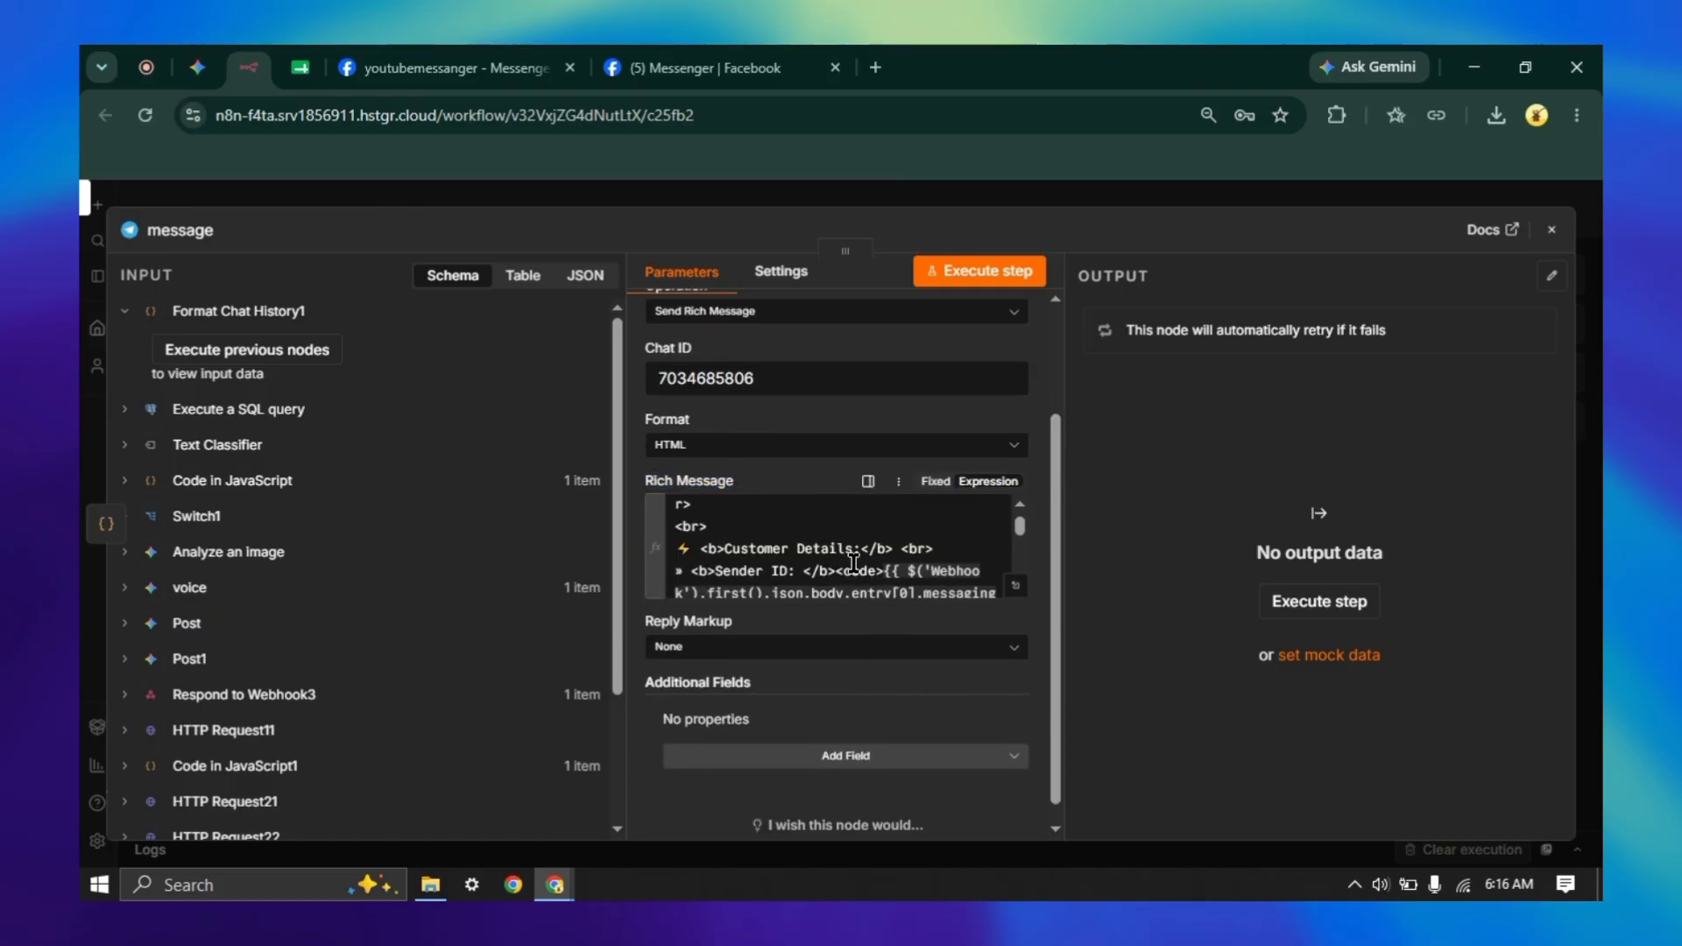
scroll(968, 573, down, 8)
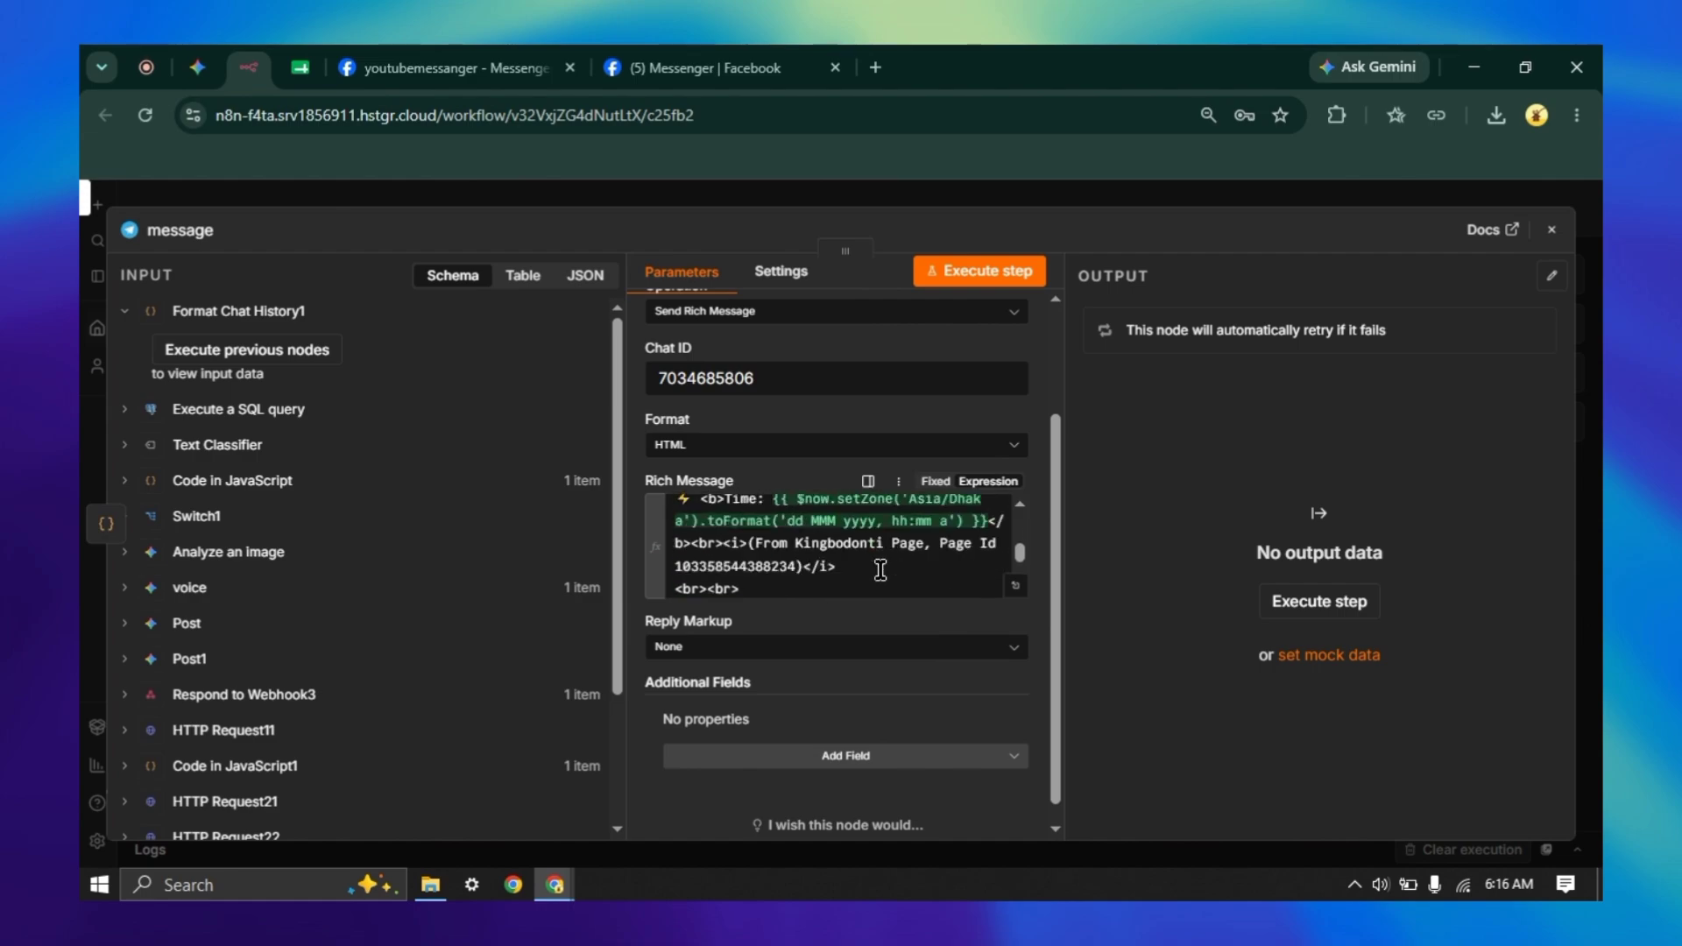
scroll(835, 534, down, 1)
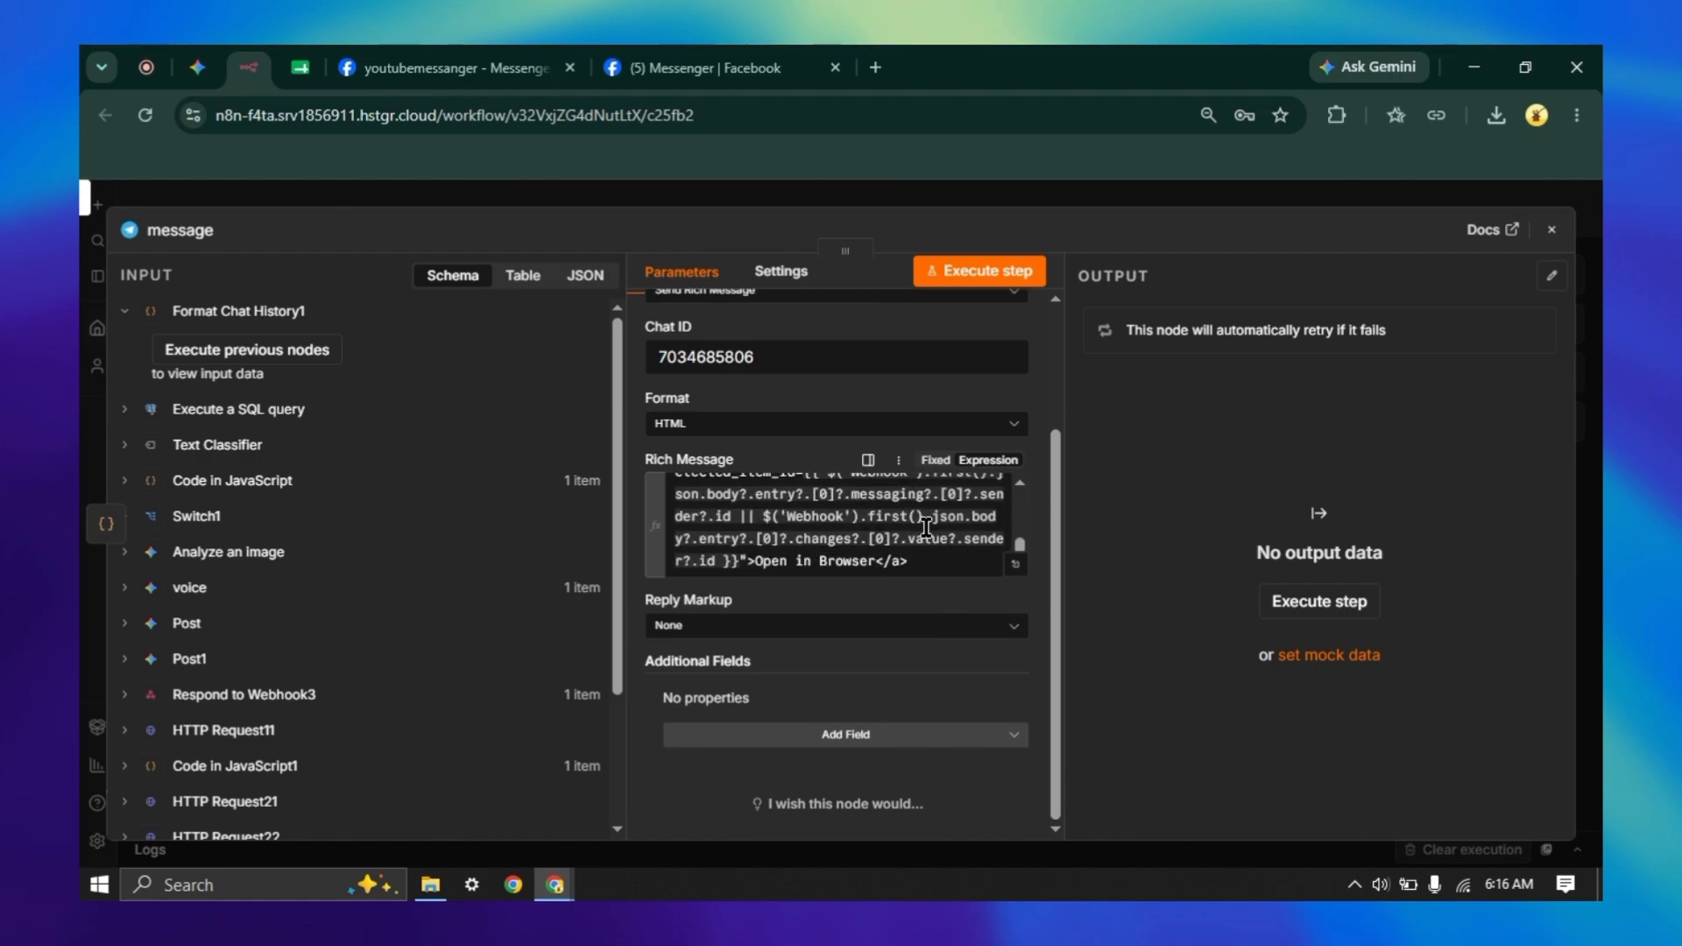
click(743, 203)
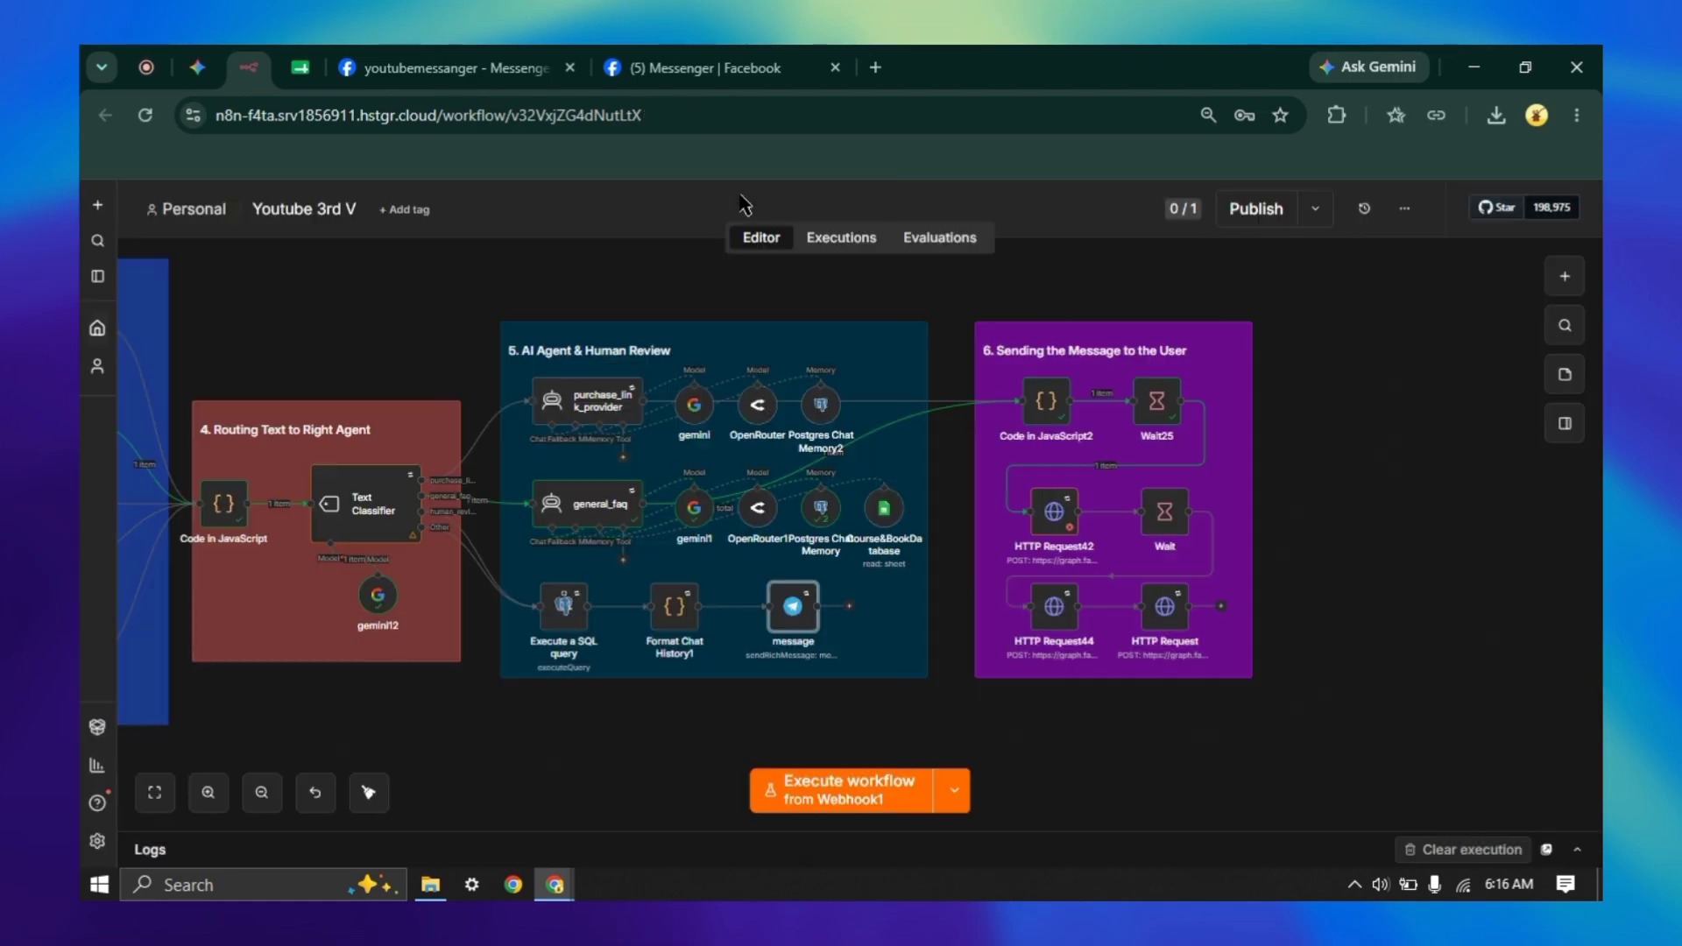
scroll(789, 368, up, 2)
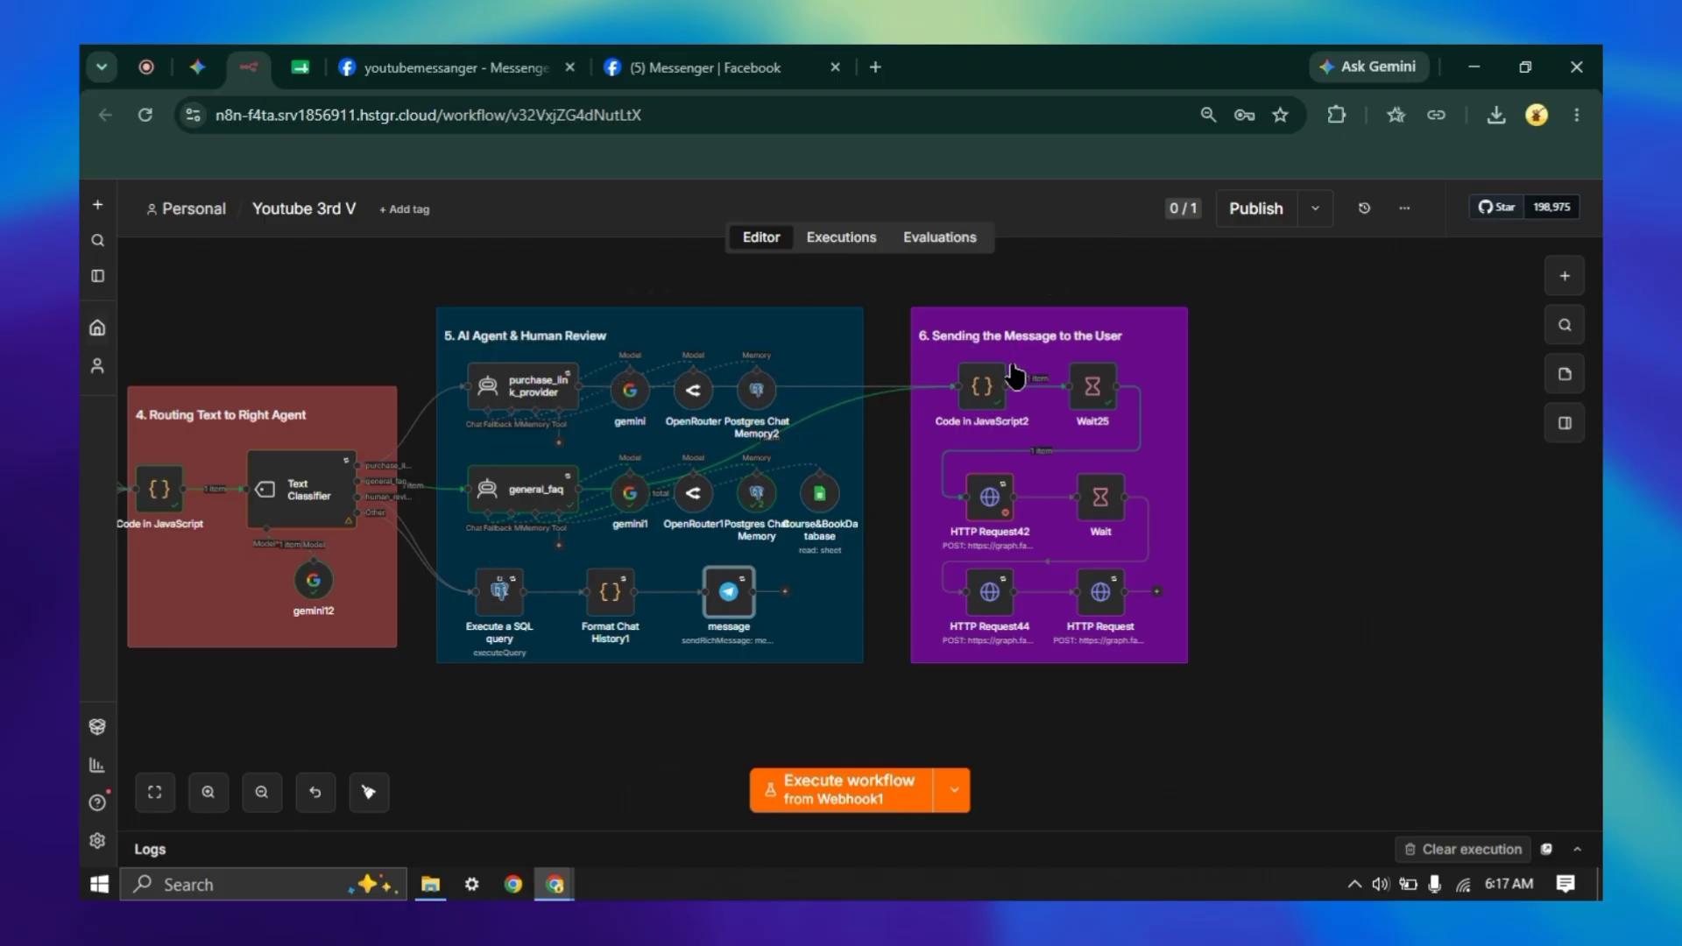
double_click(970, 401)
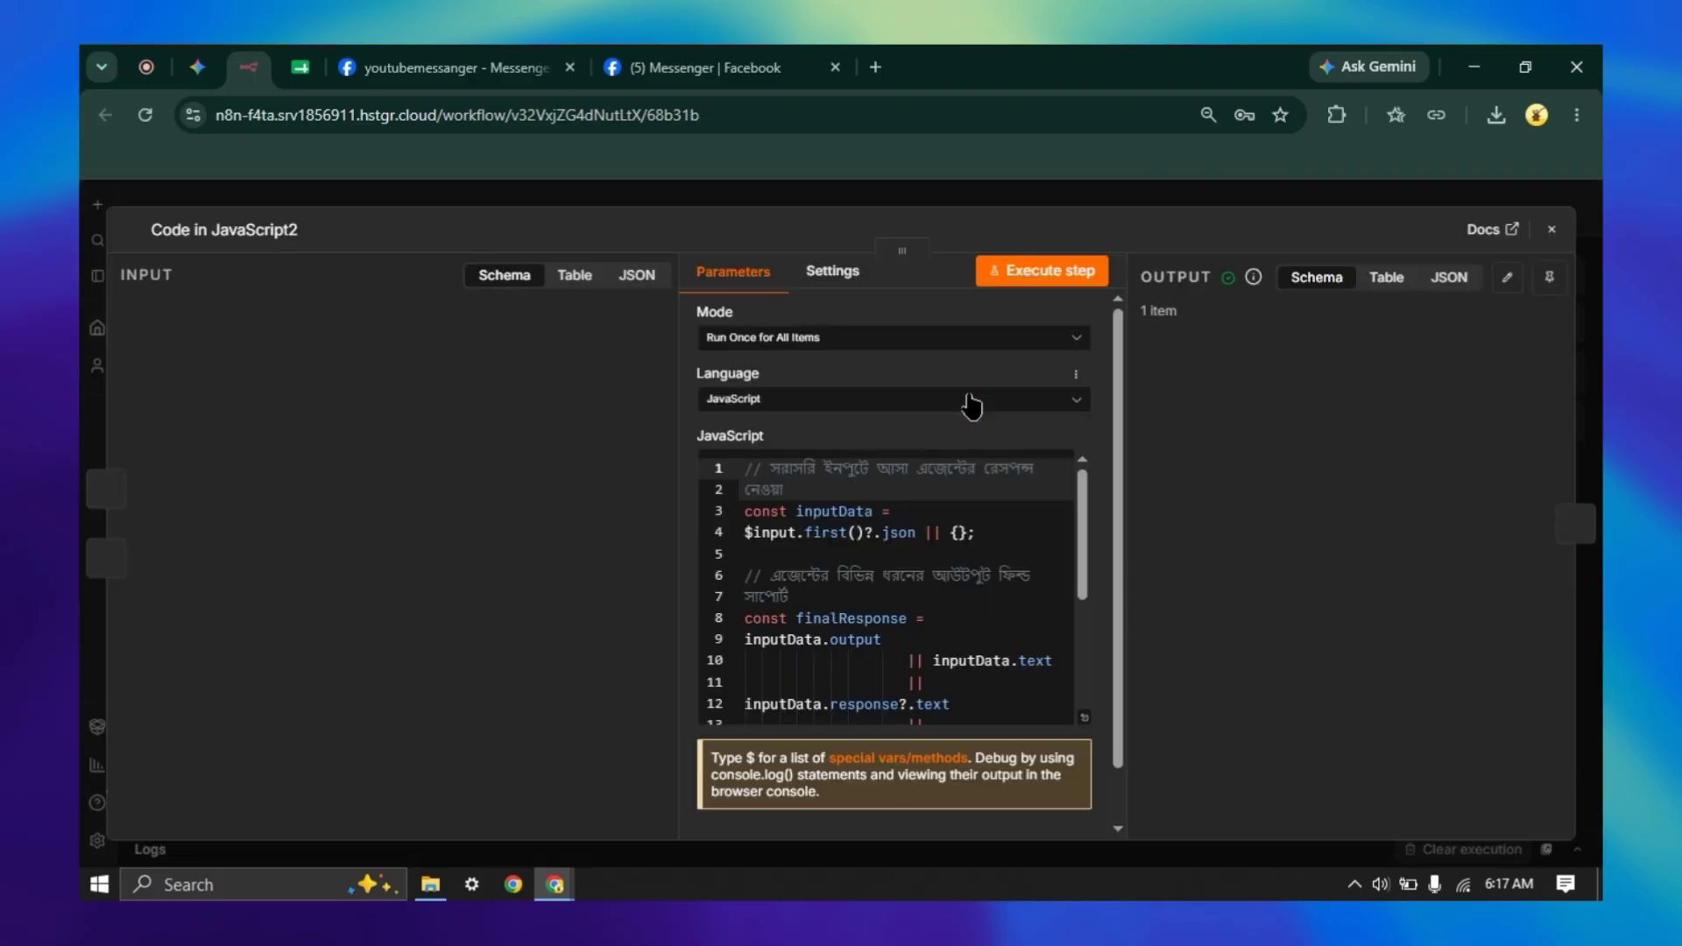
scroll(969, 575, down, 5)
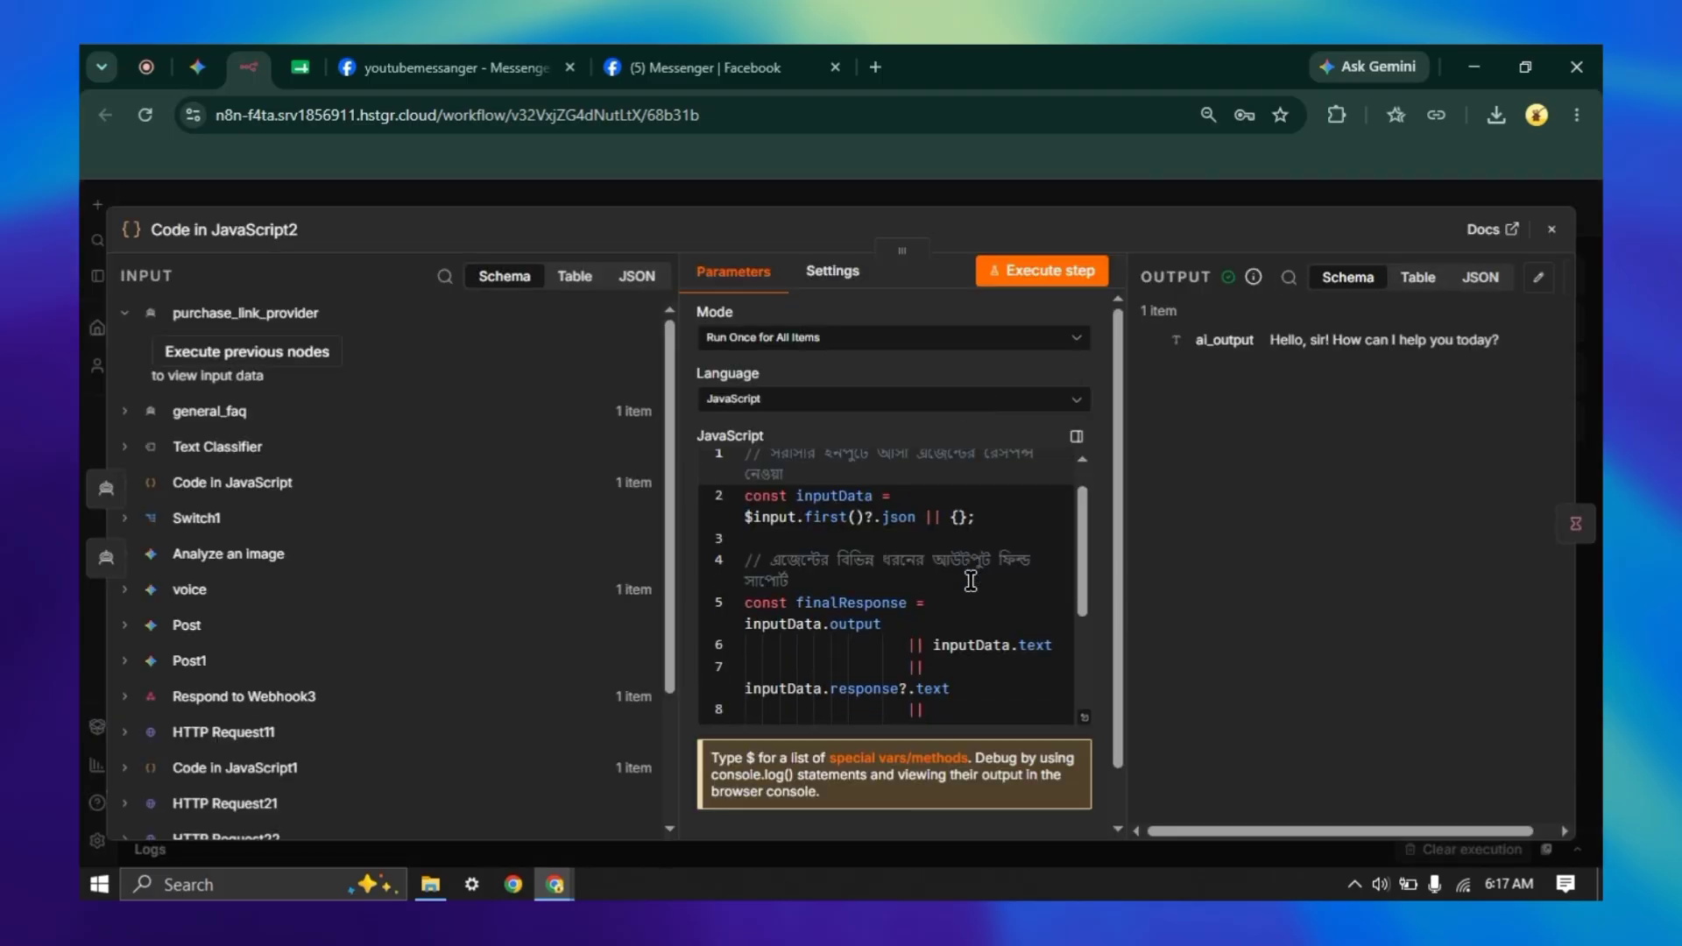
click(894, 197)
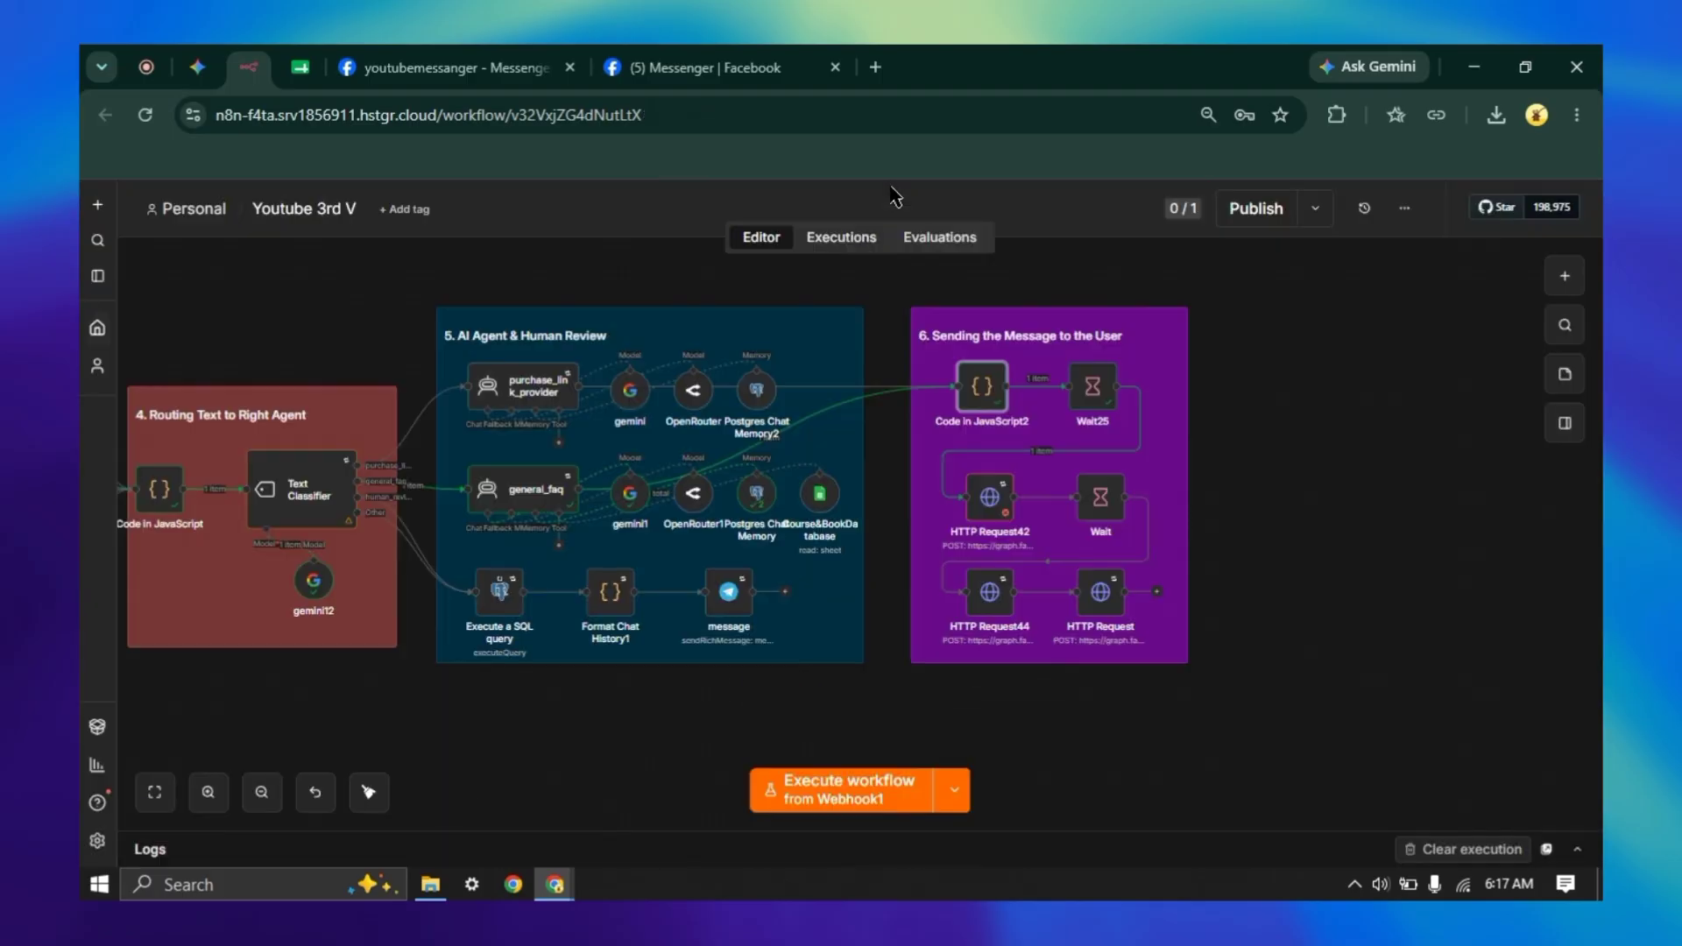
double_click(1093, 402)
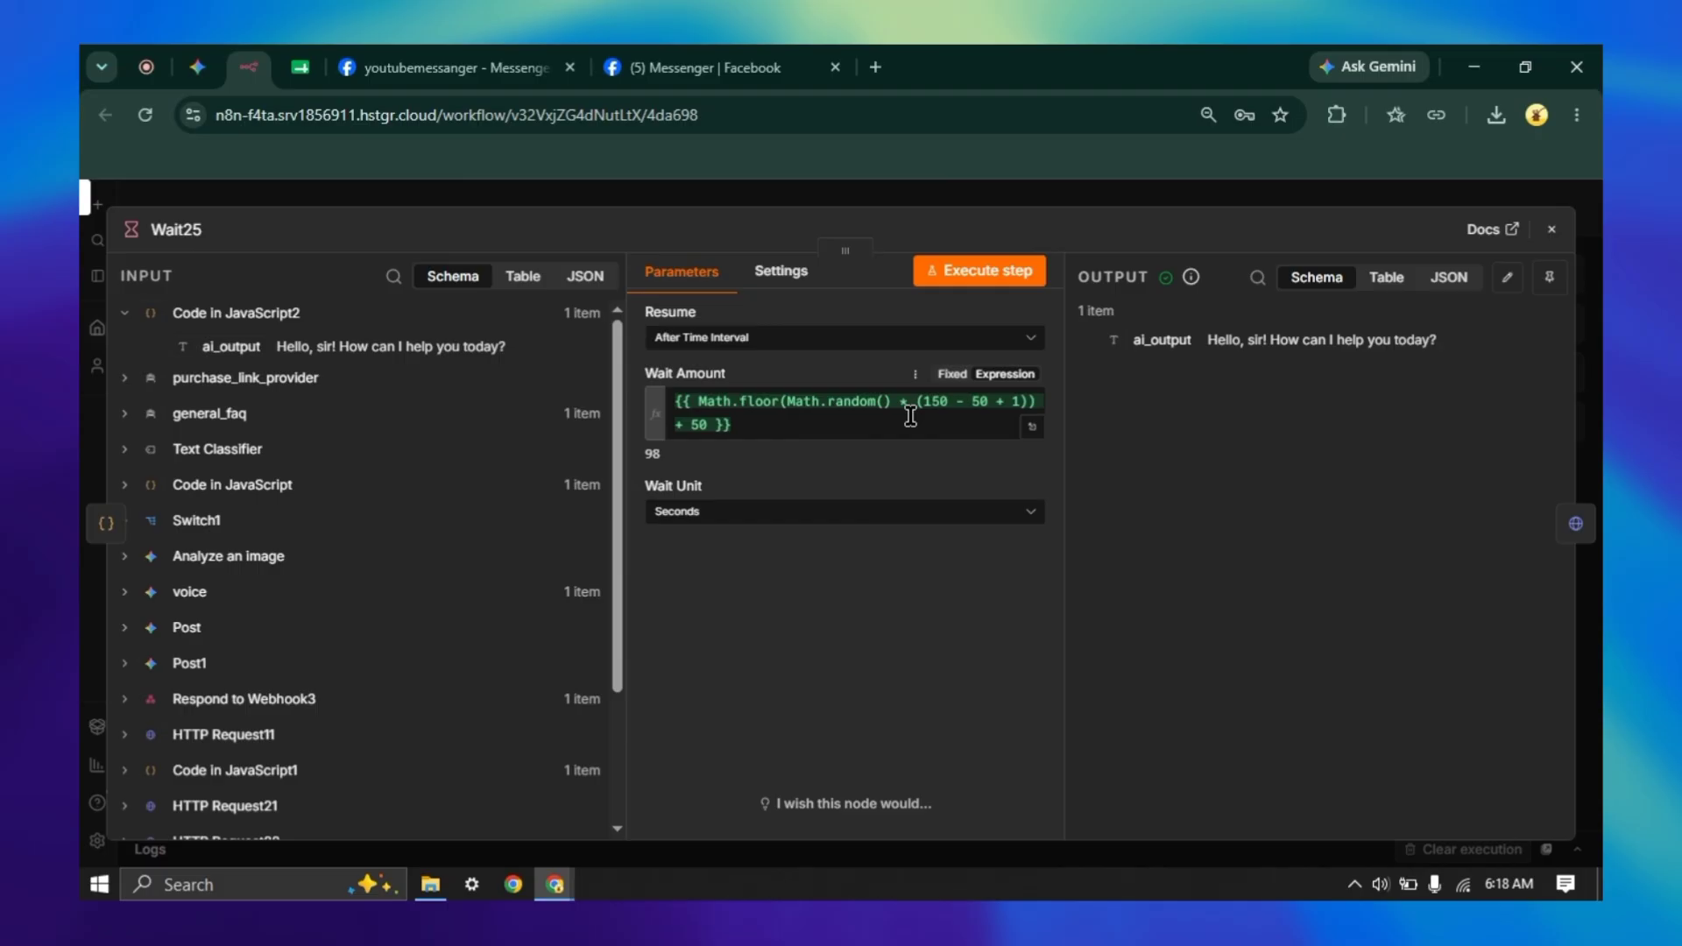
click(886, 202)
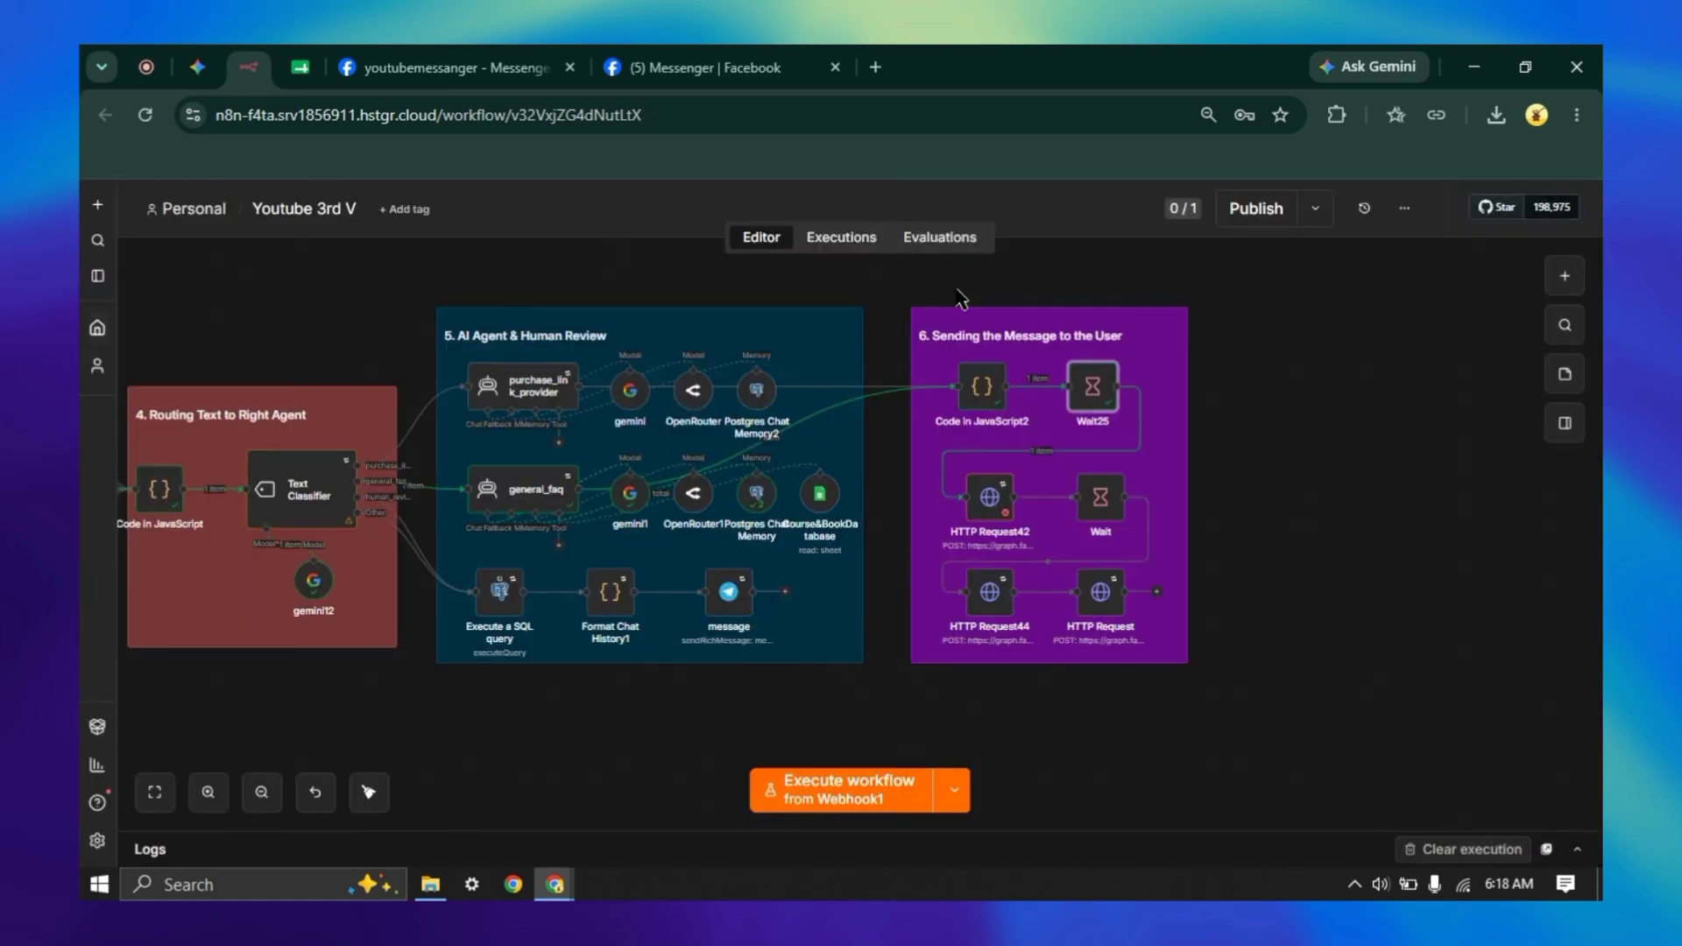
click(991, 507)
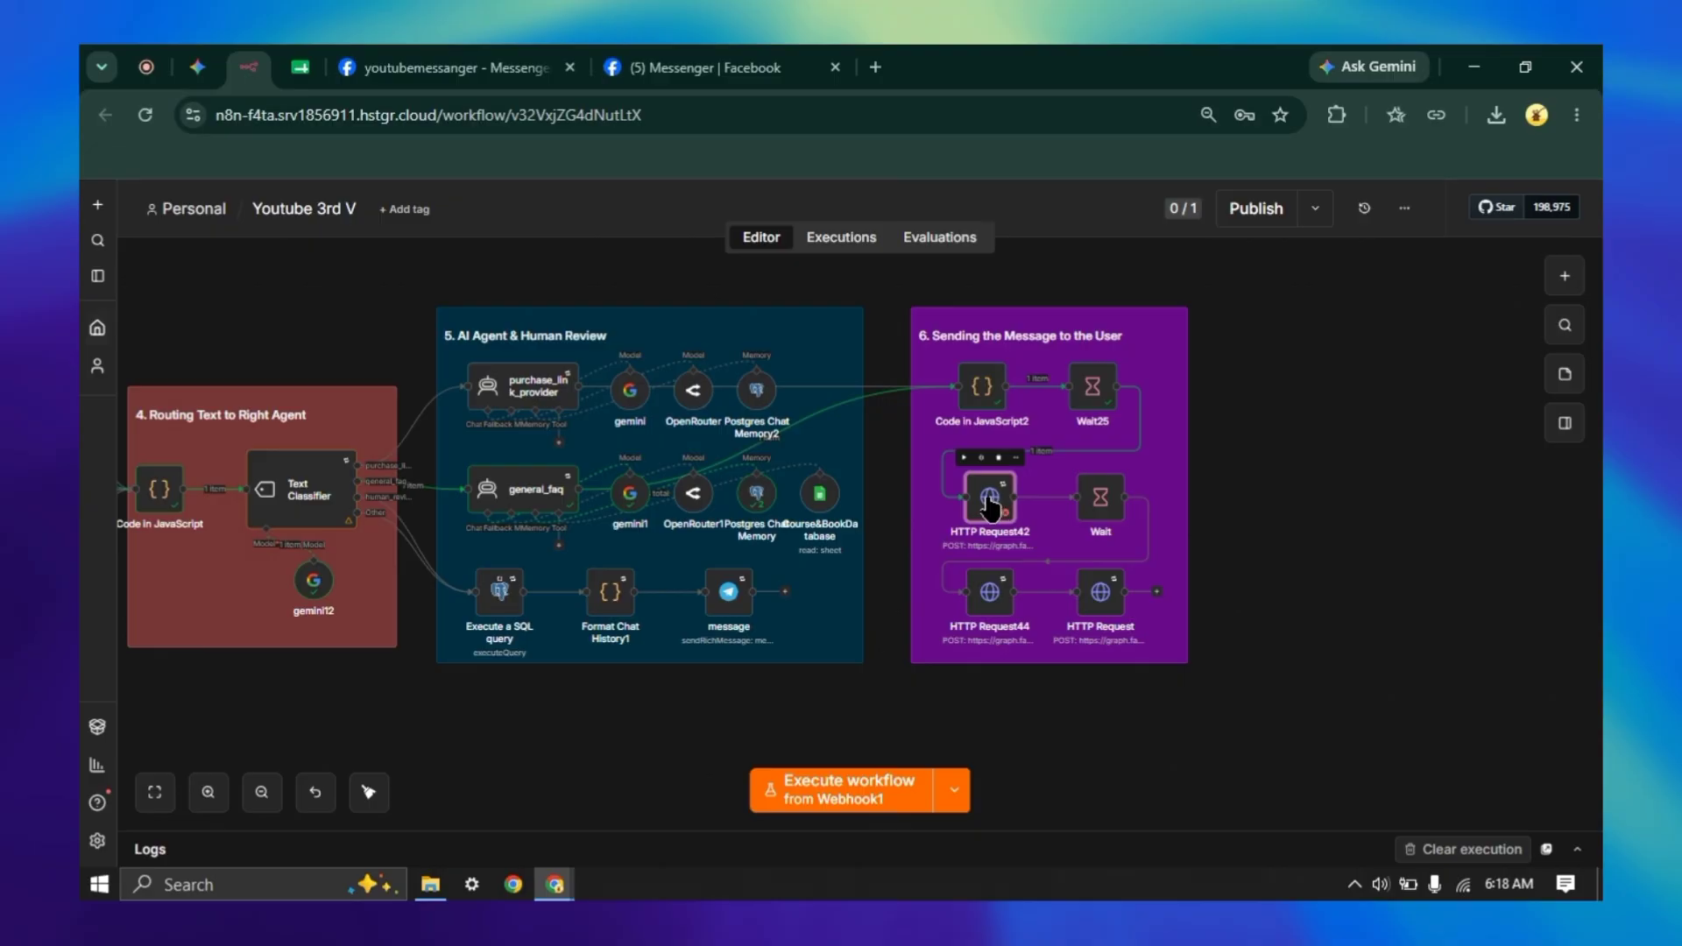
double_click(991, 506)
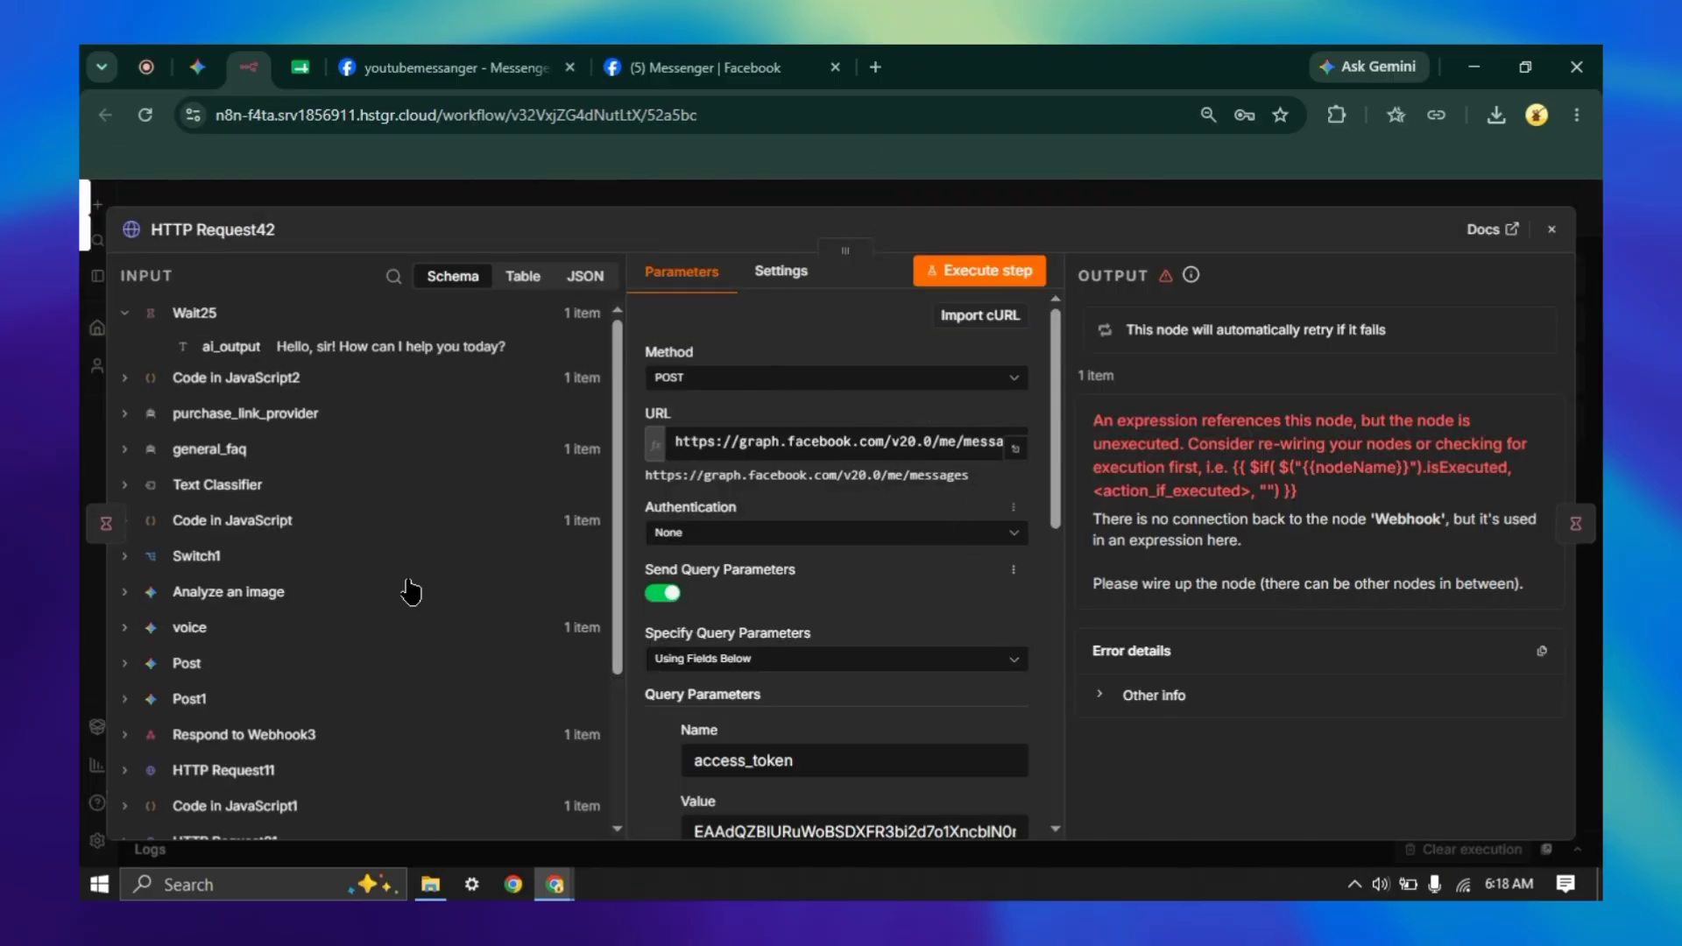
scroll(841, 525, down, 2)
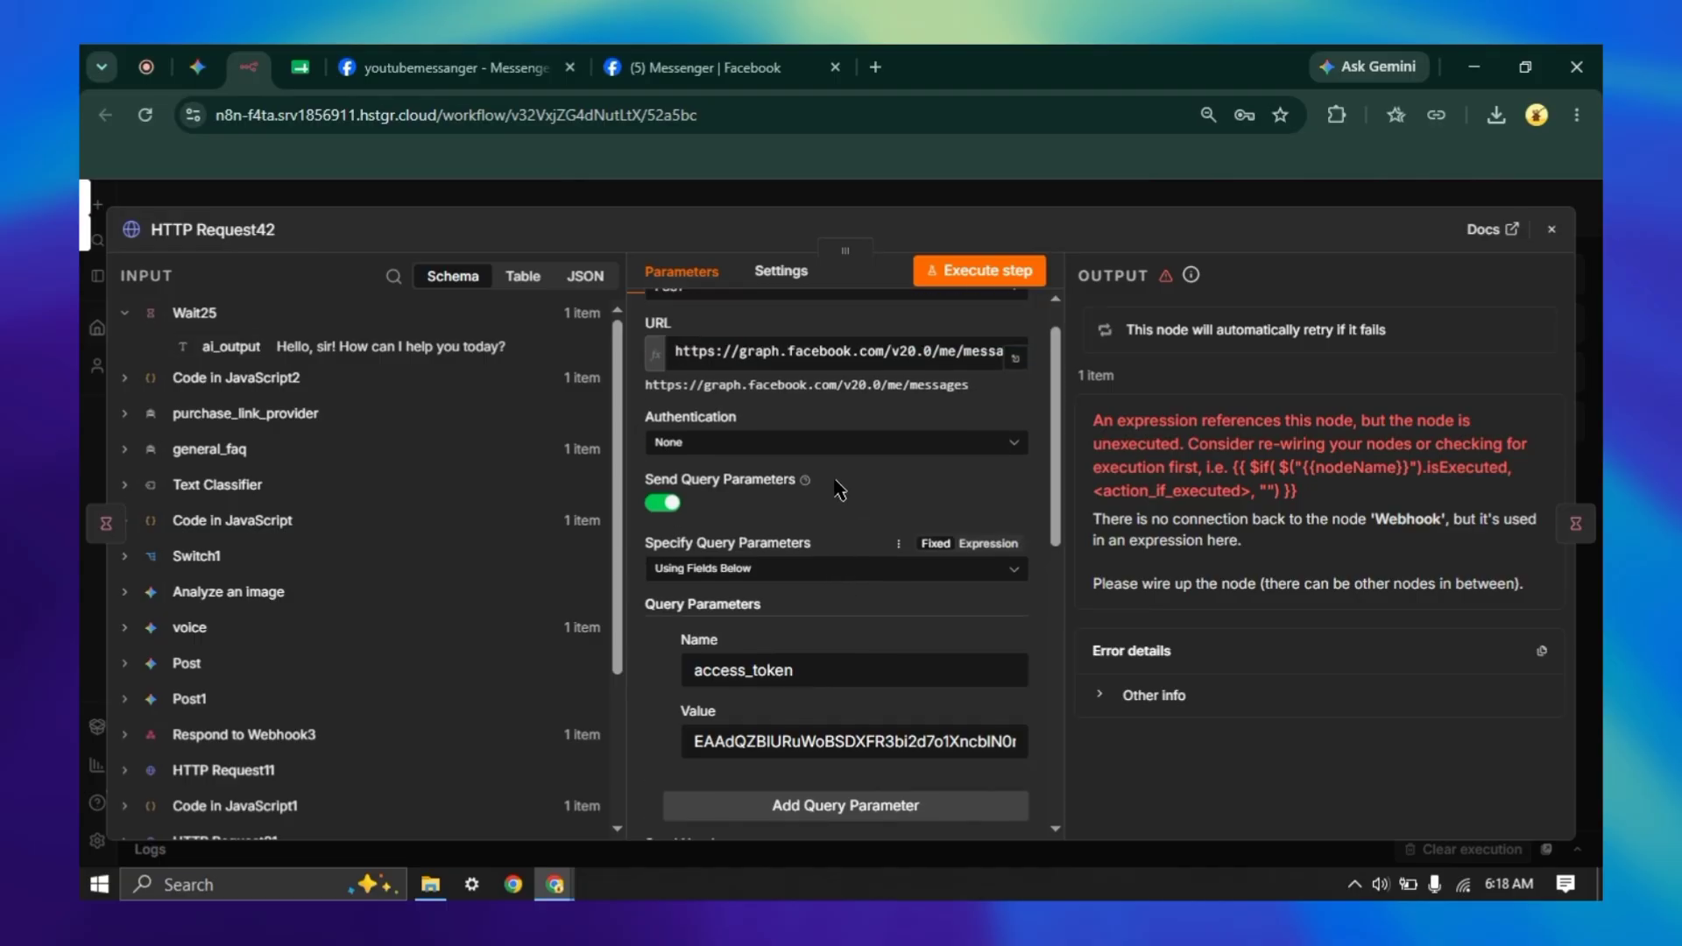
scroll(840, 490, up, 2)
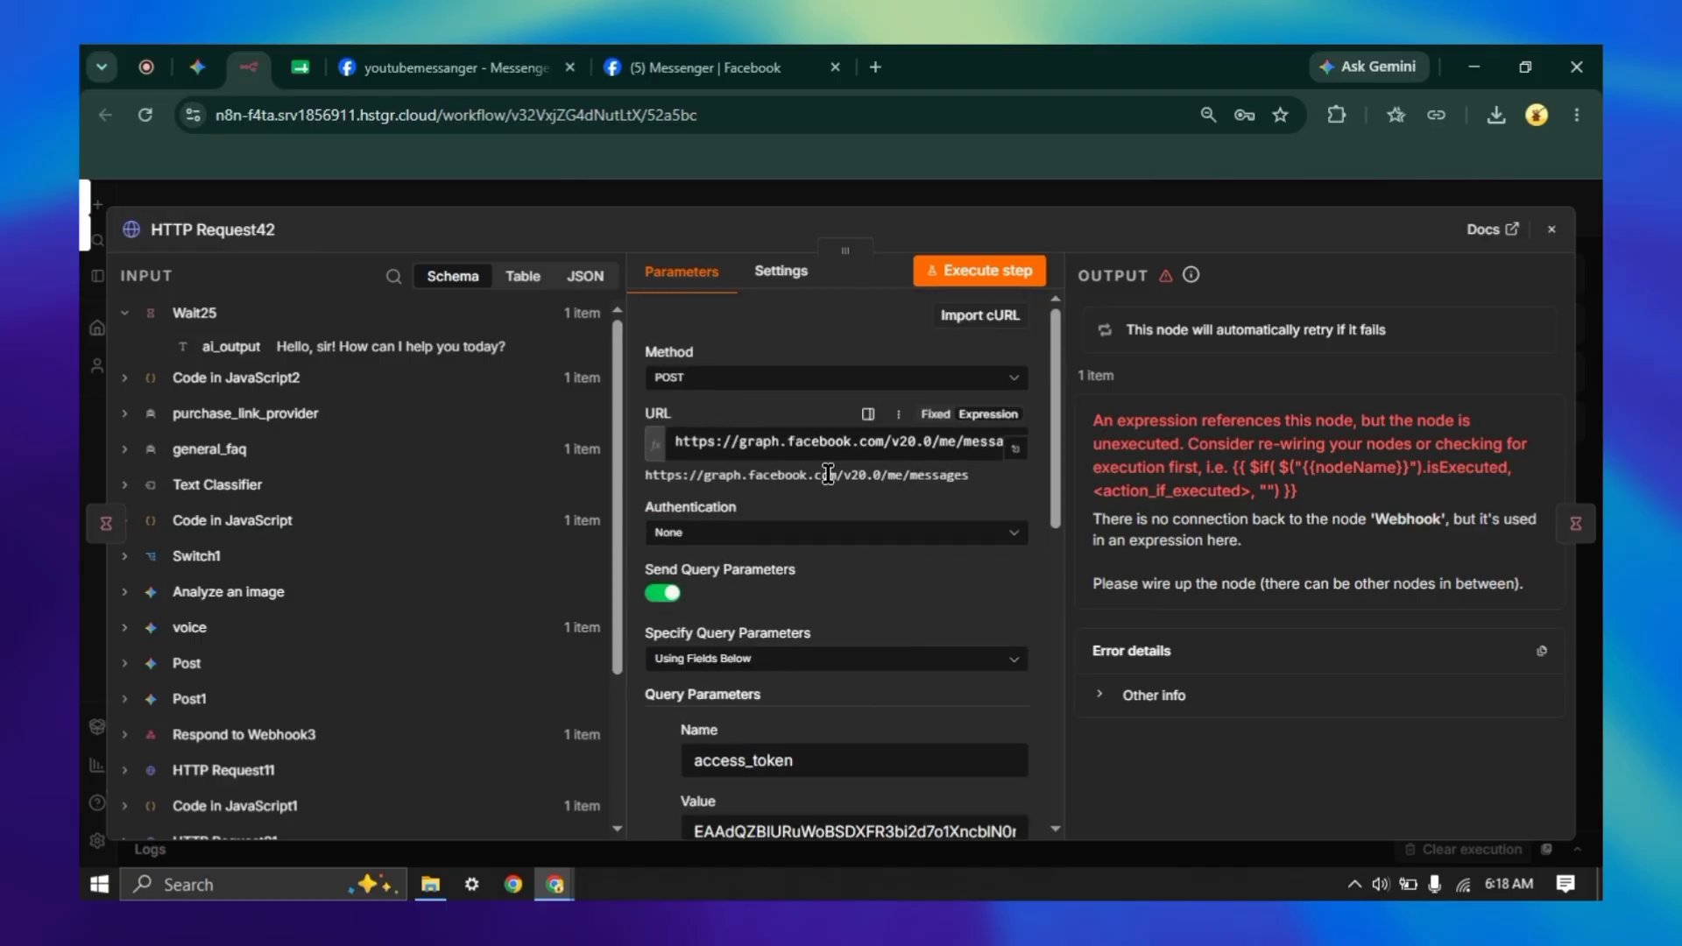
click(1014, 454)
drag(937, 331, 347, 336)
click(584, 214)
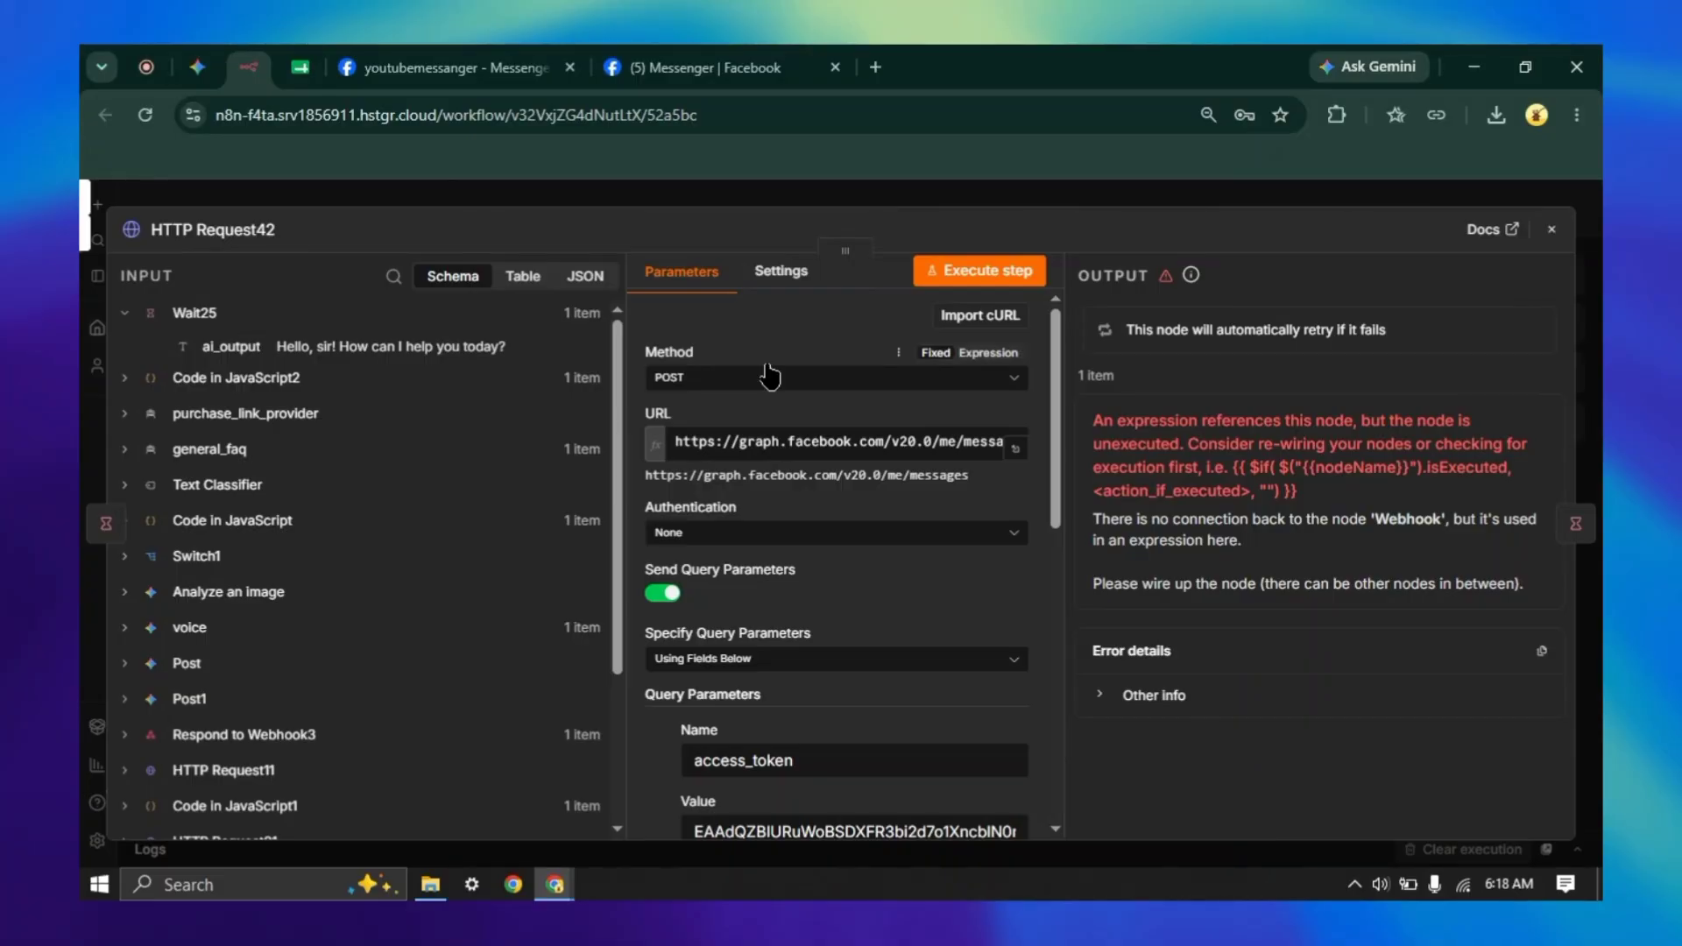
scroll(755, 414, down, 2)
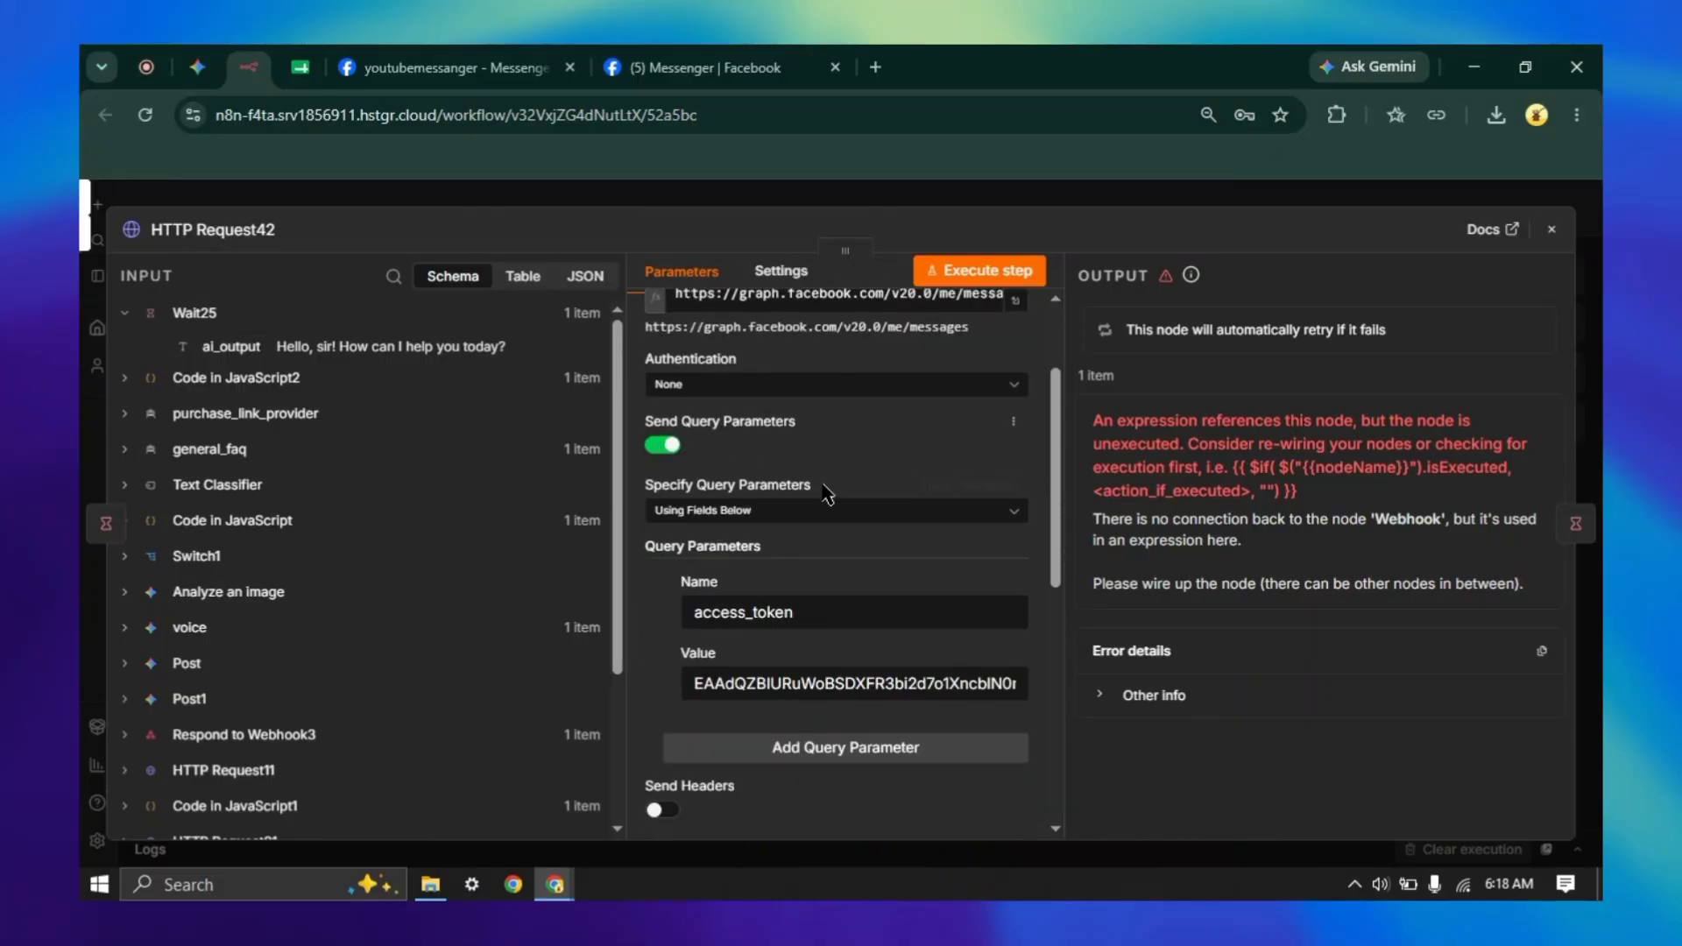
scroll(827, 495, down, 2)
drag(799, 463, 650, 477)
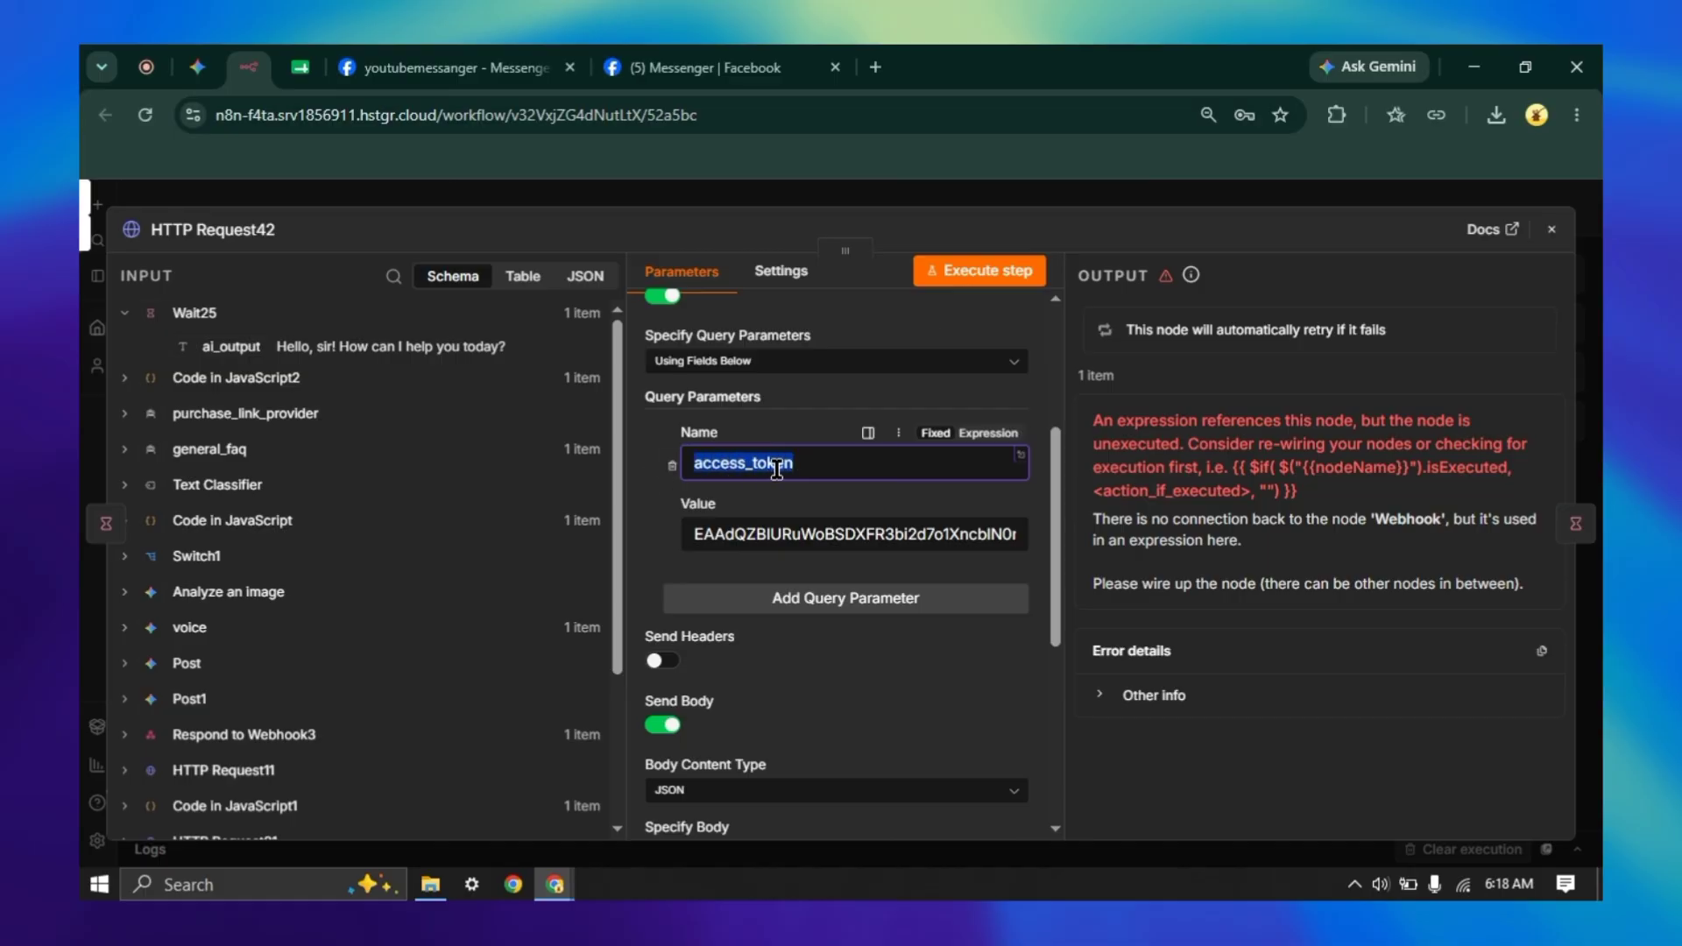
click(813, 467)
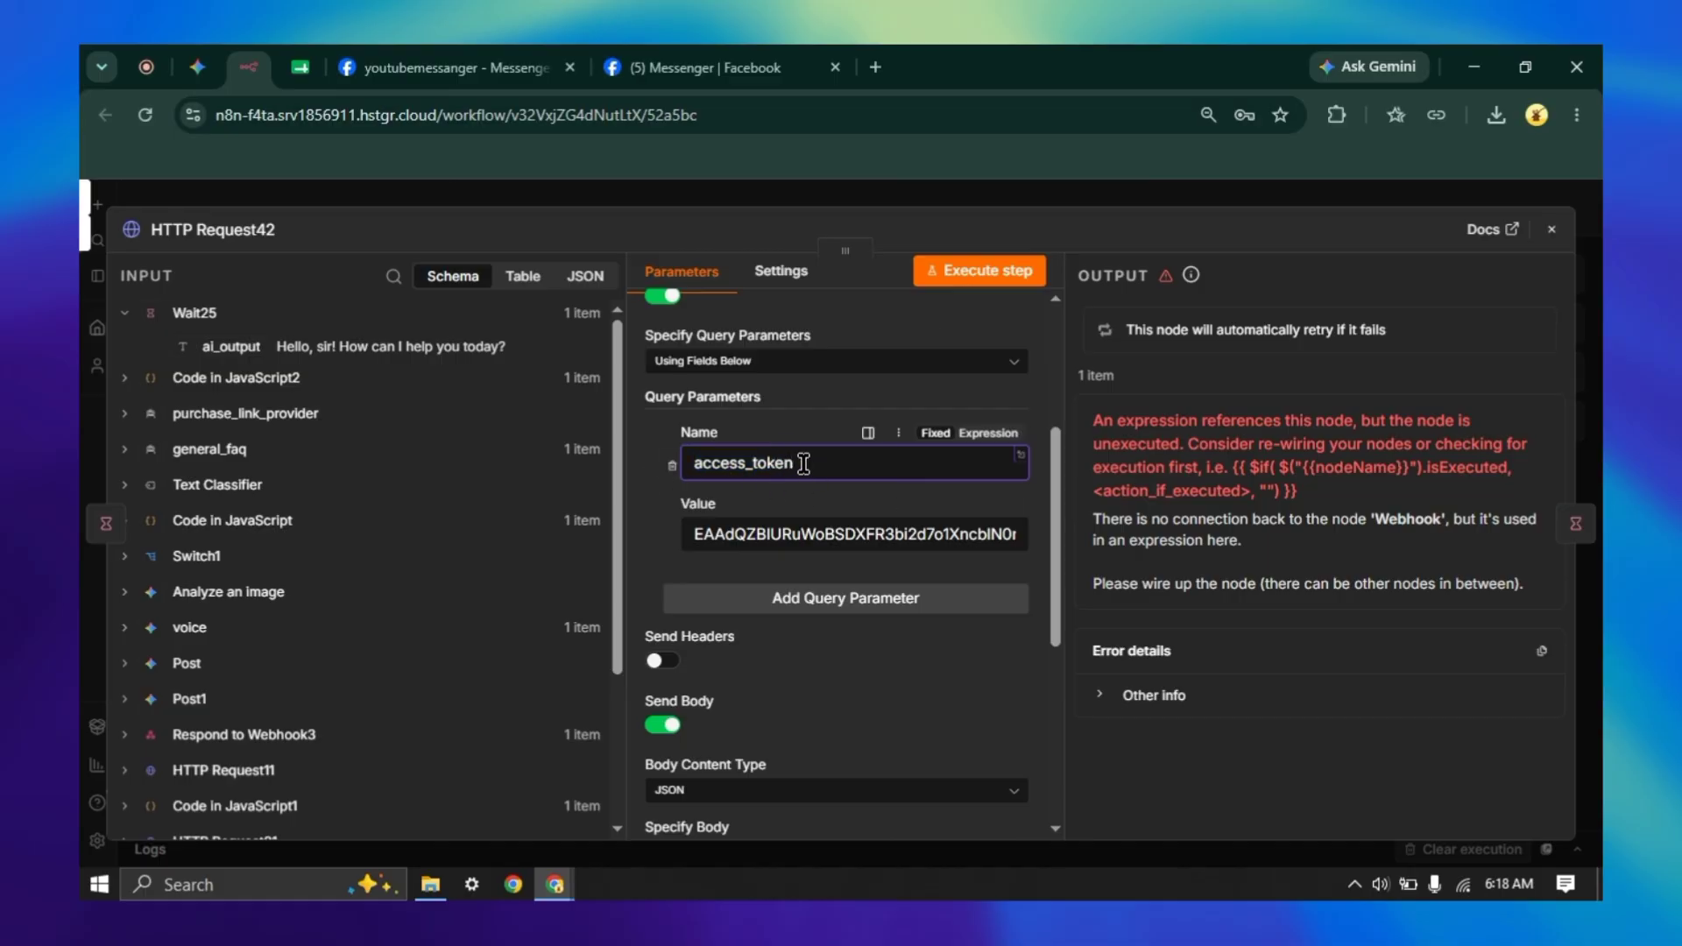
click(697, 536)
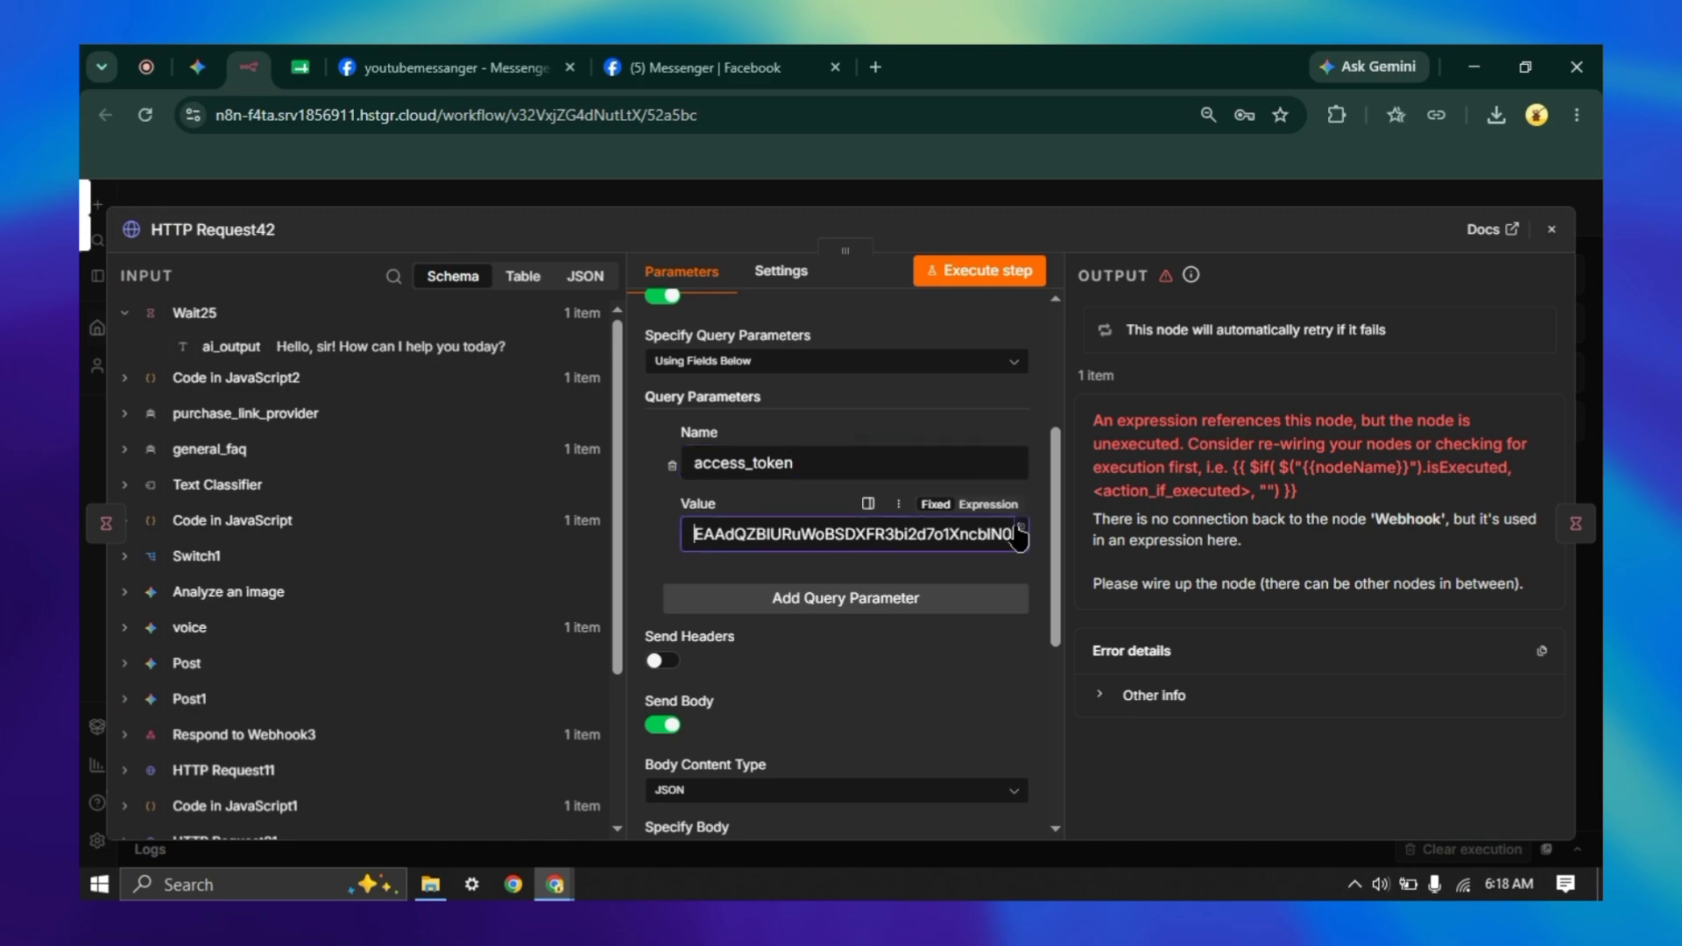
- Clear HTTP Request42's old access_token value and bring up the Meta Messenger API settings
click(1020, 527)
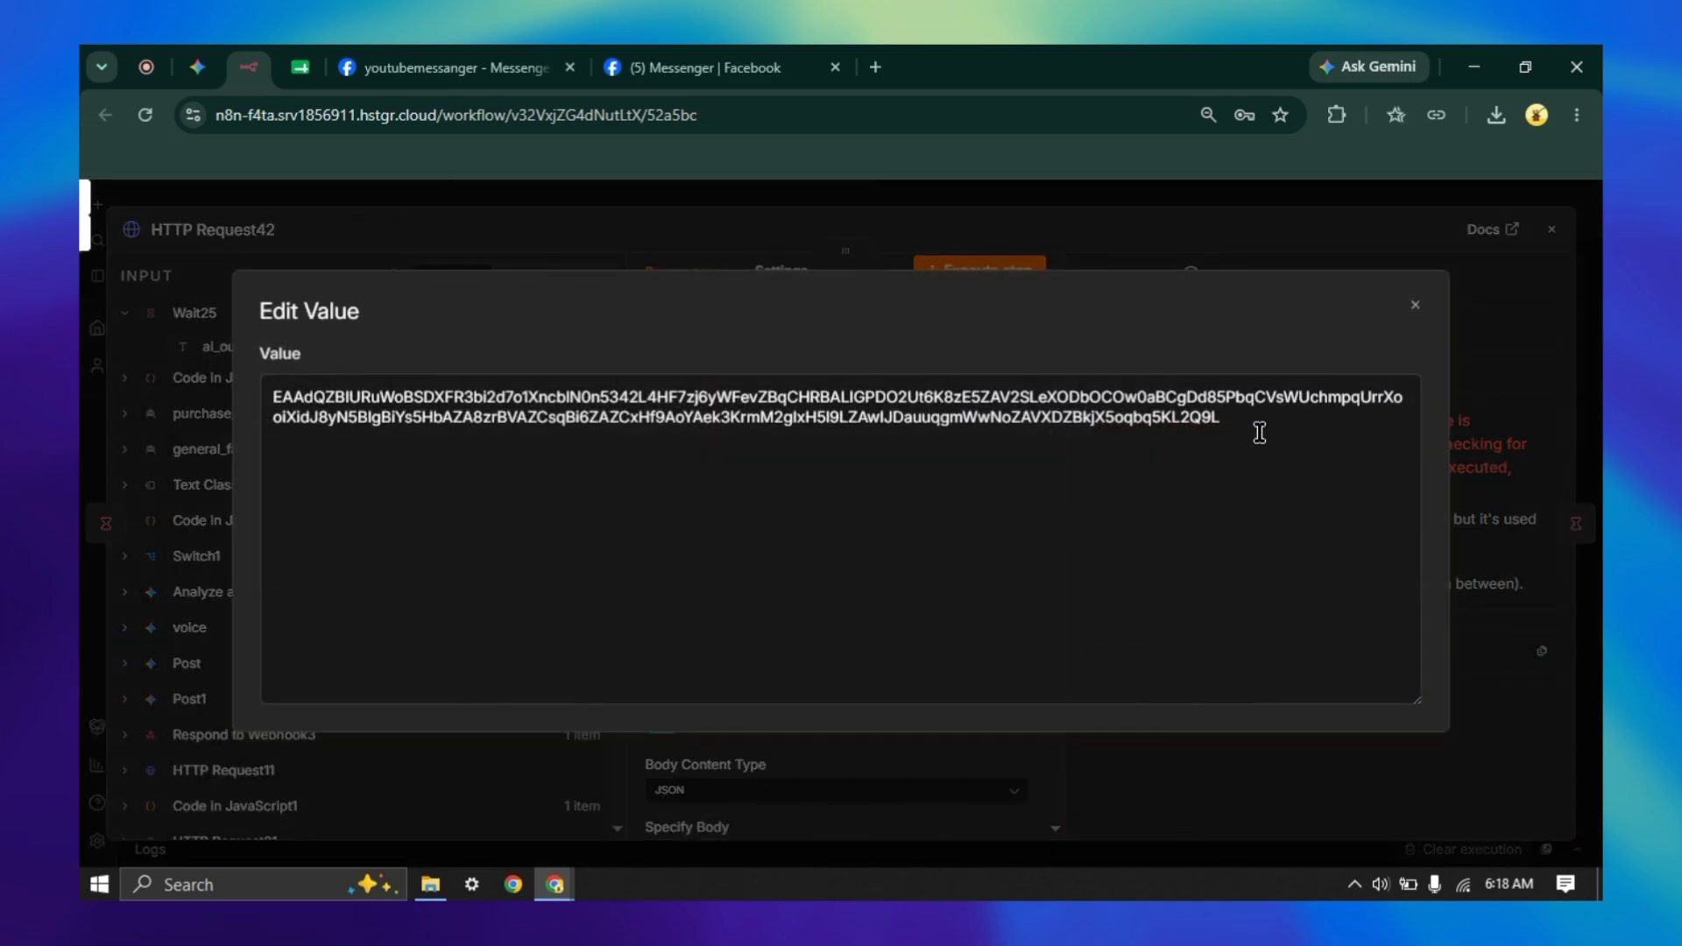
drag(1259, 431, 223, 395)
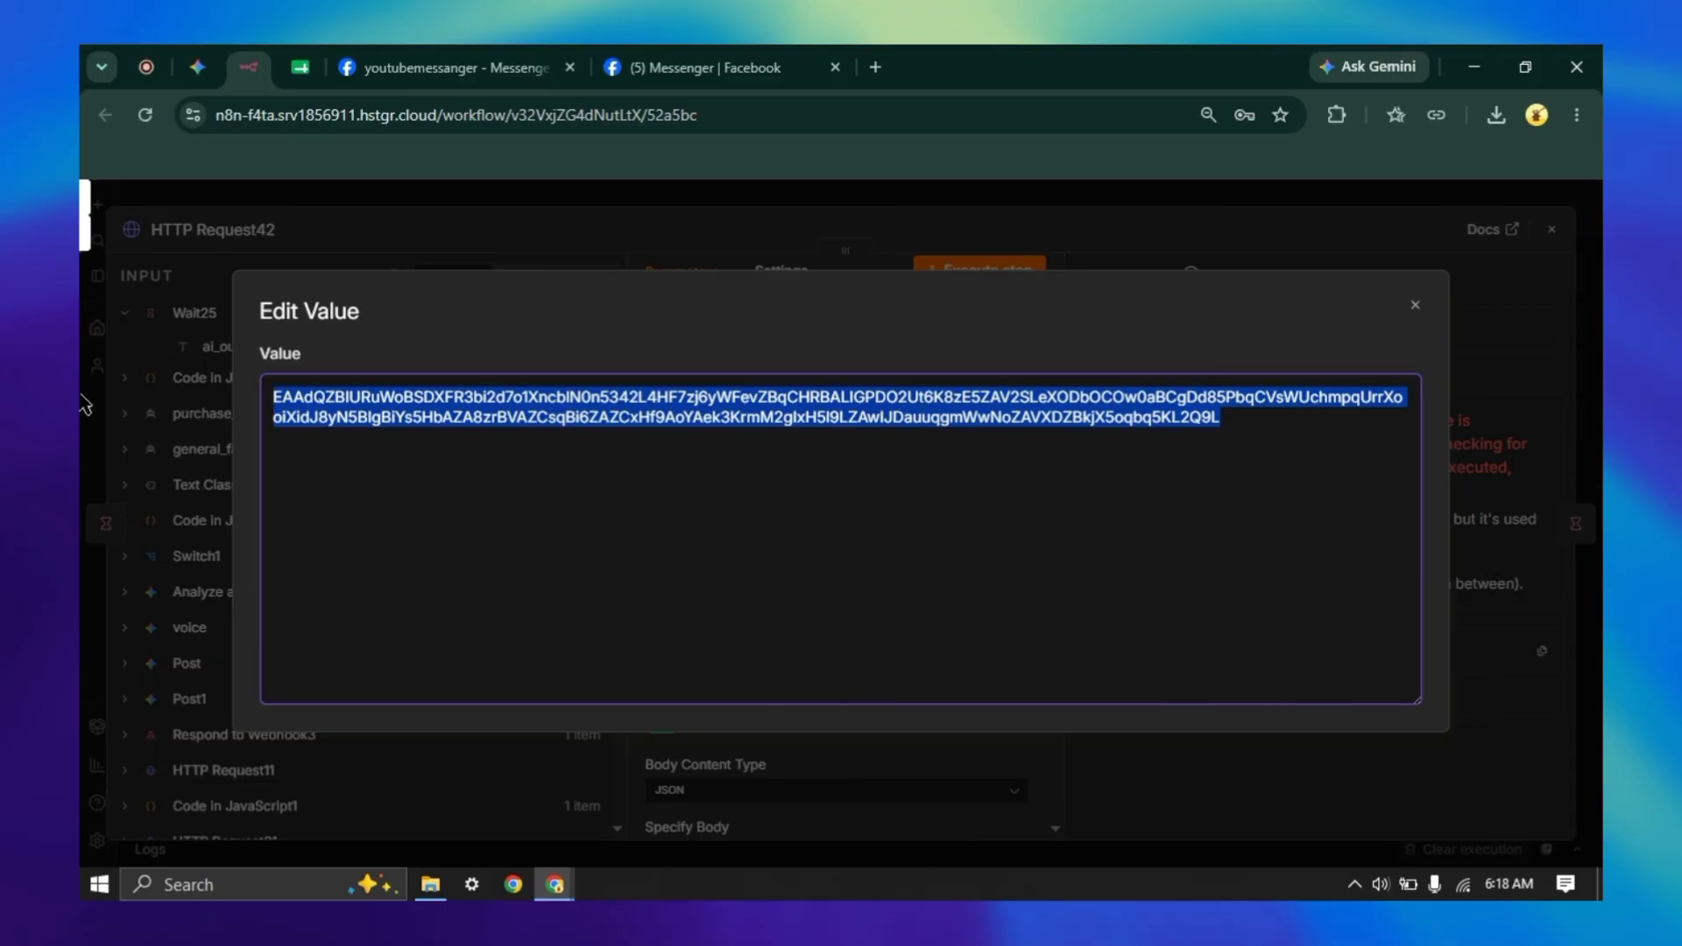
key(BackSpace)
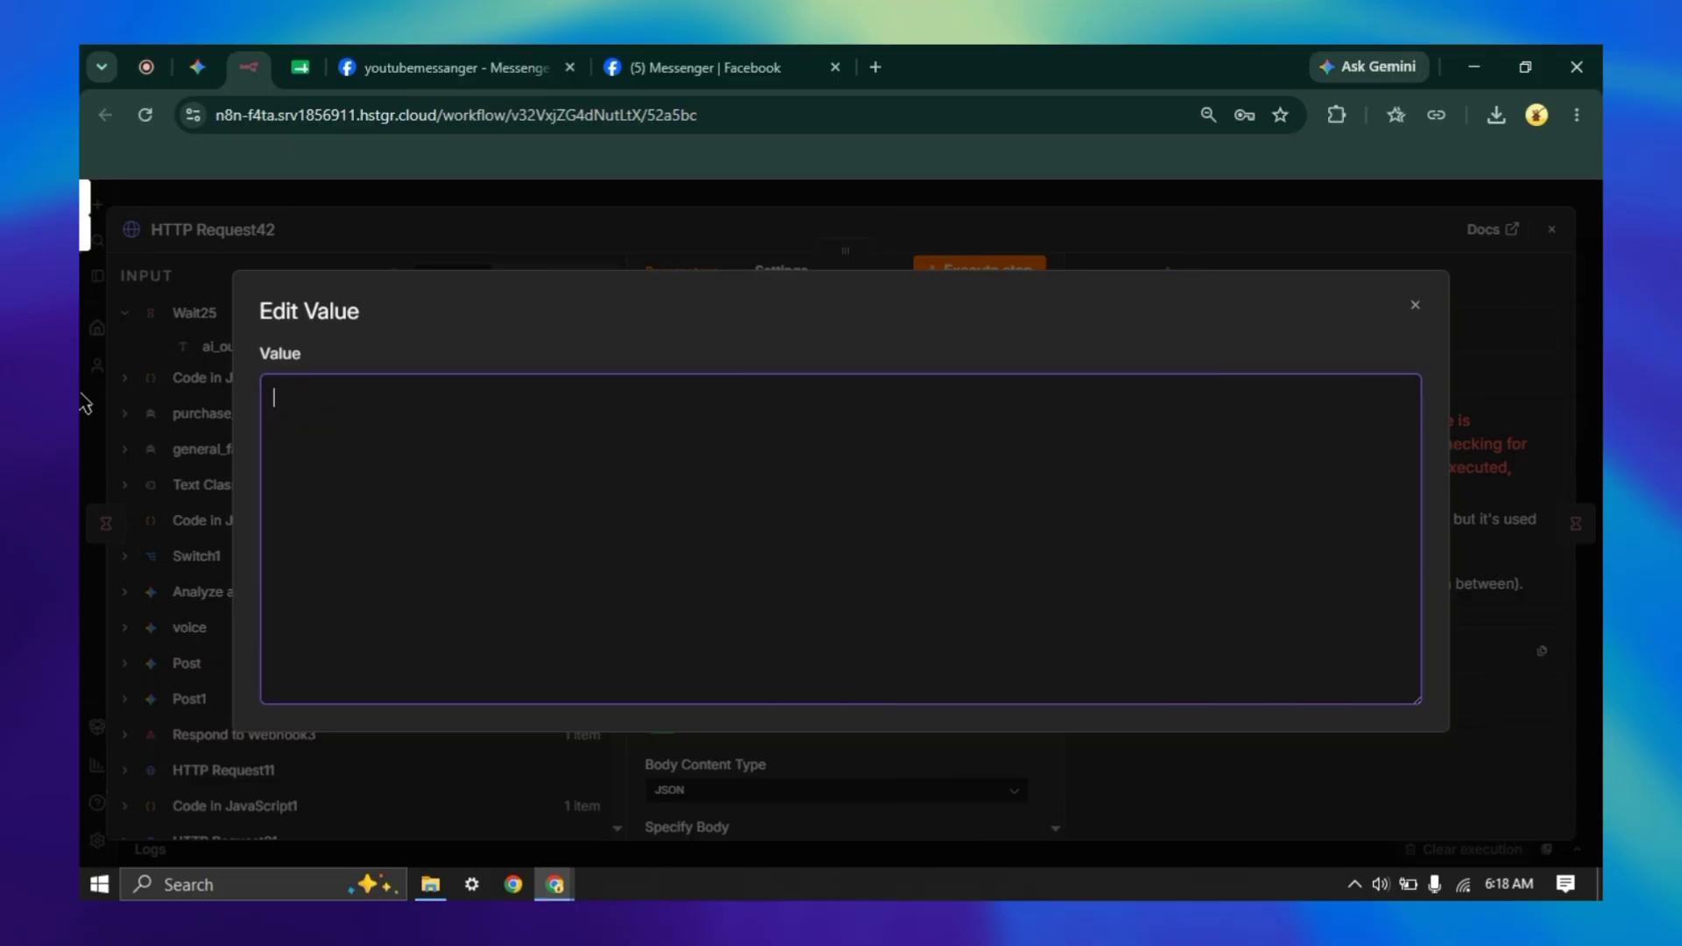
click(418, 69)
scroll(824, 500, down, 4)
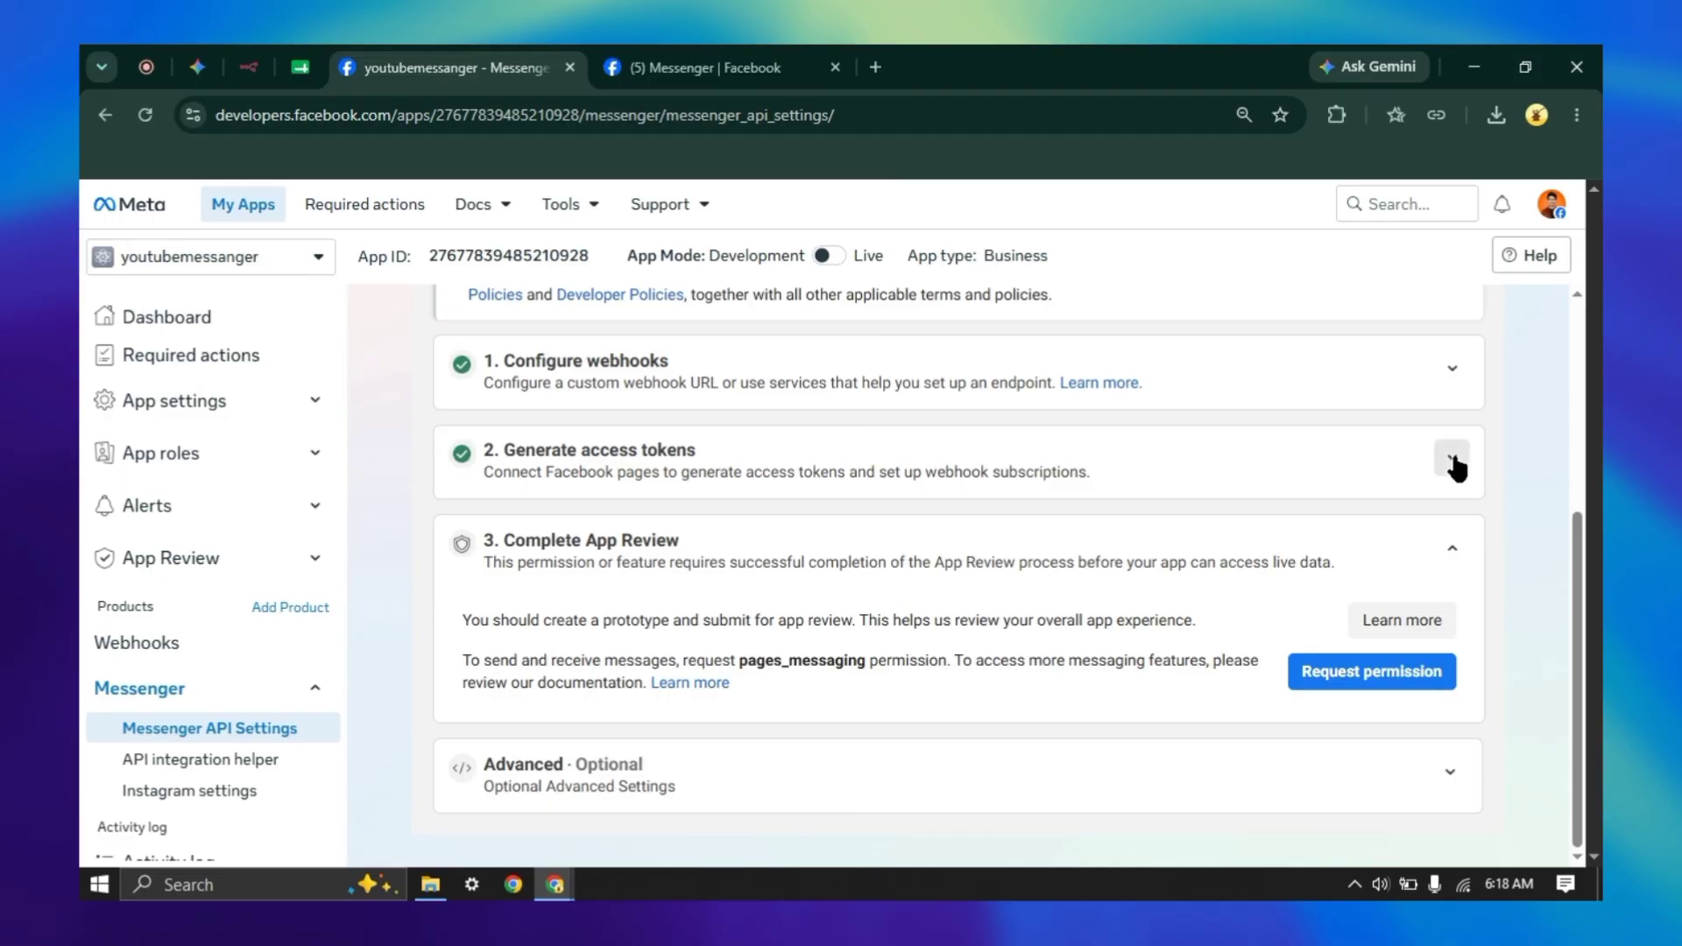
- Generate and copy a new page access token under '2. Generate access tokens'
click(1452, 457)
click(1357, 566)
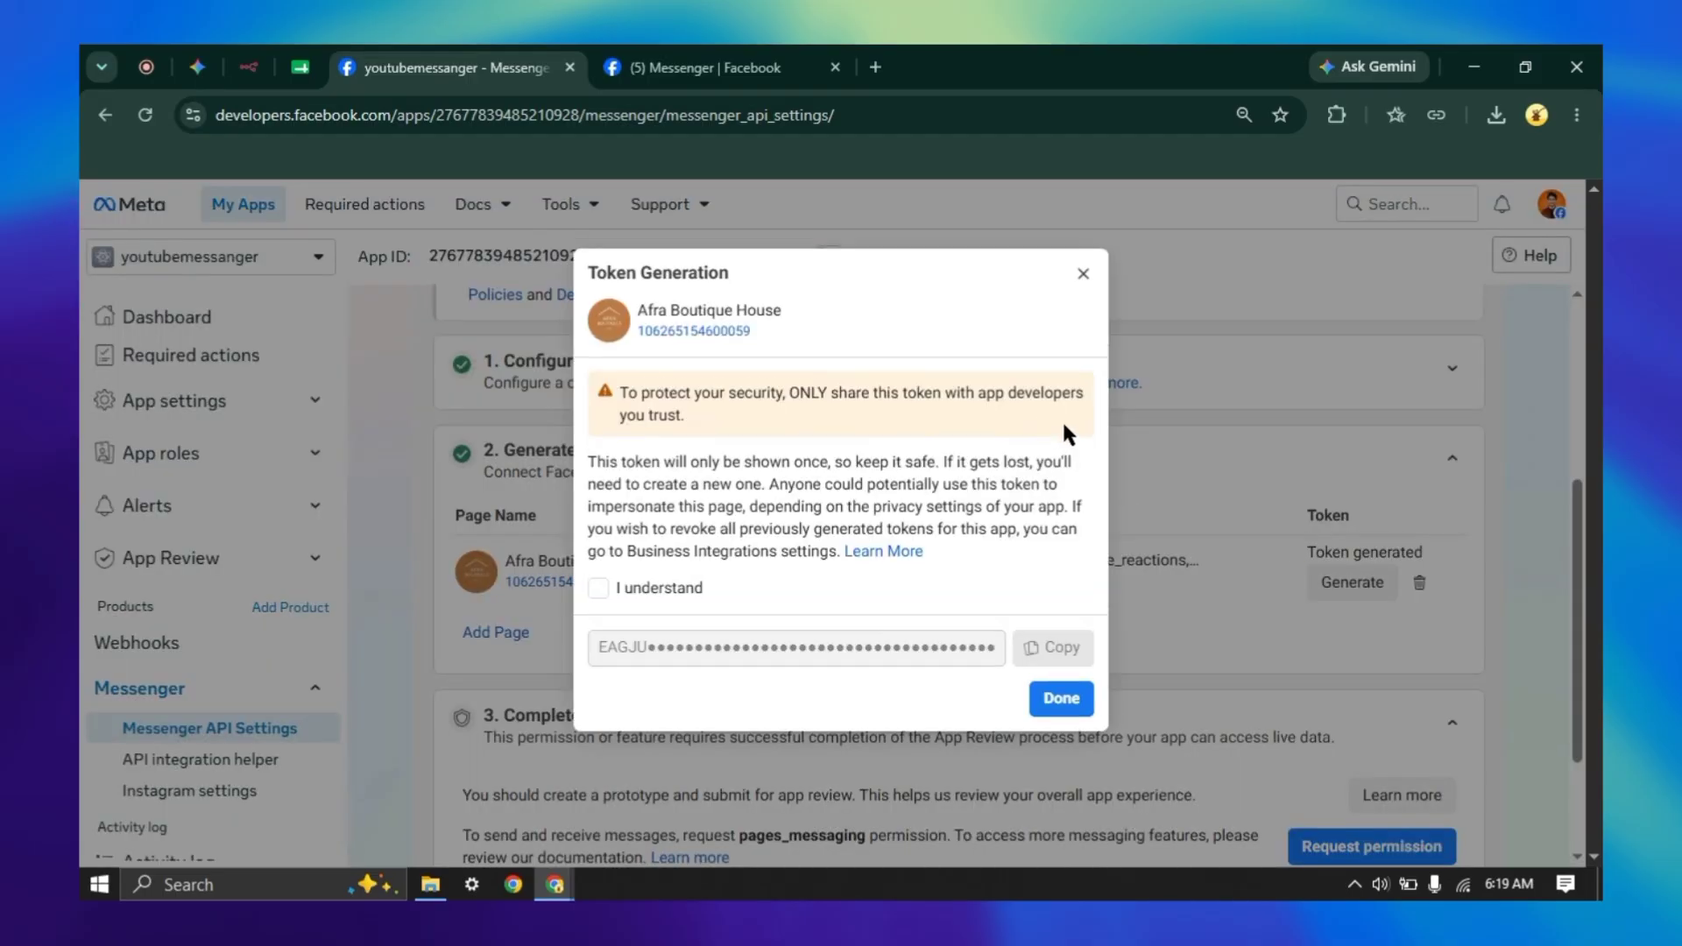
click(641, 589)
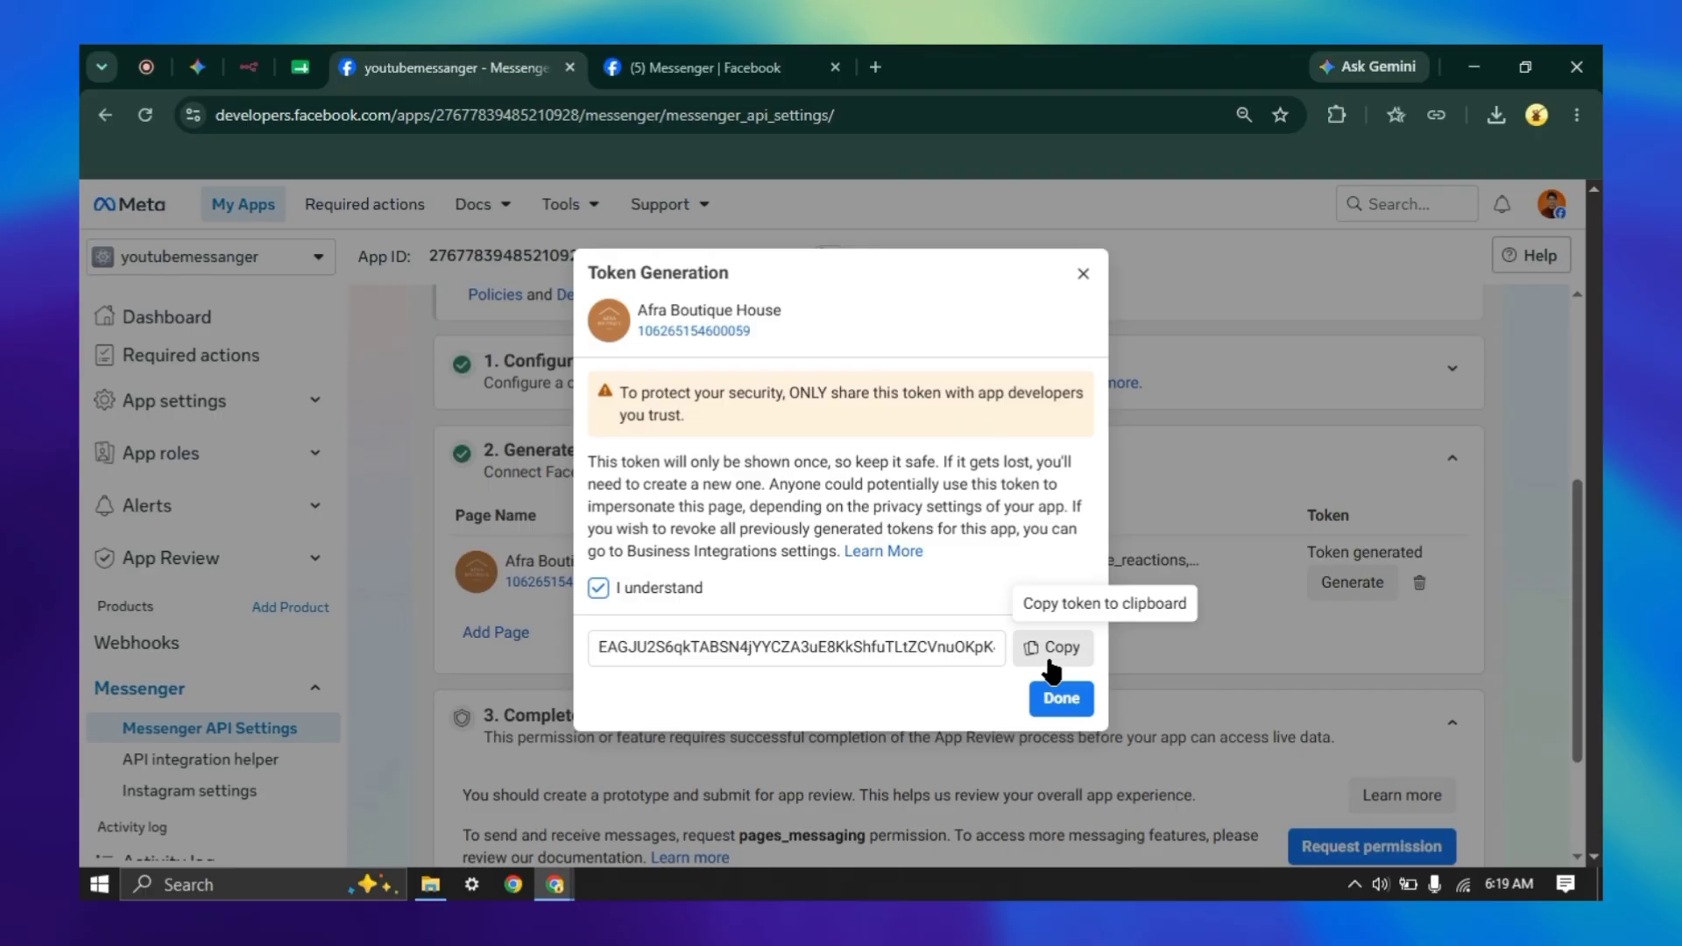
click(1051, 648)
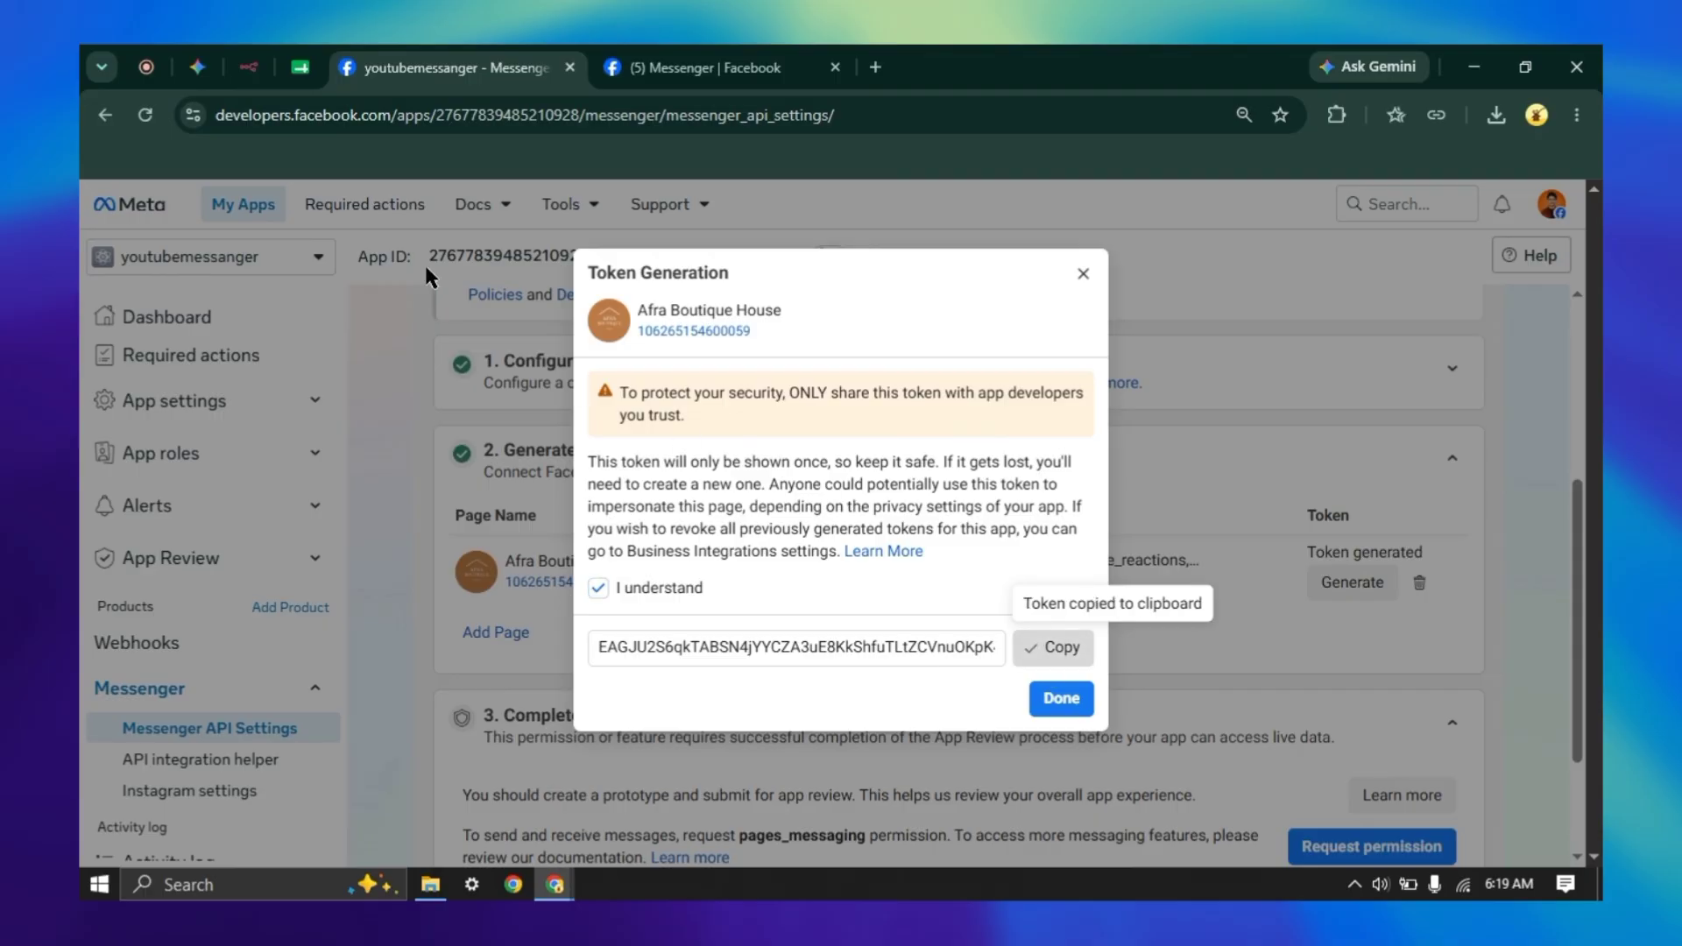
click(248, 67)
right_click(757, 387)
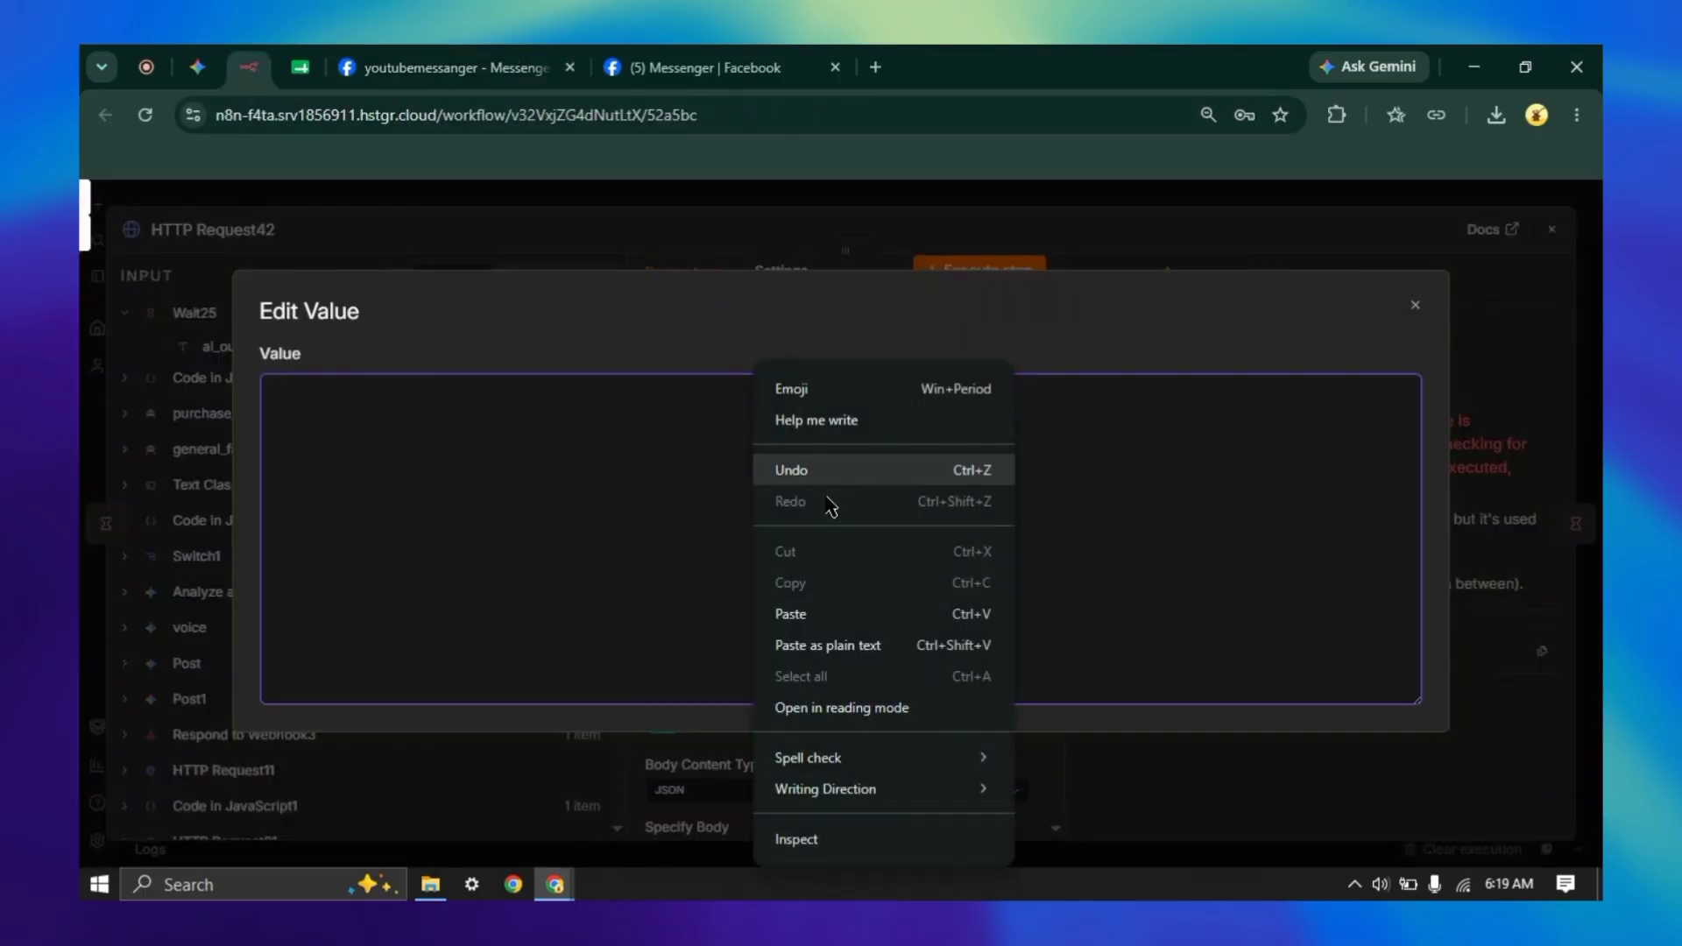
- Paste the new token into HTTP Request42's access_token, check the JSON body, and close the node
click(863, 619)
click(864, 215)
scroll(895, 482, down, 5)
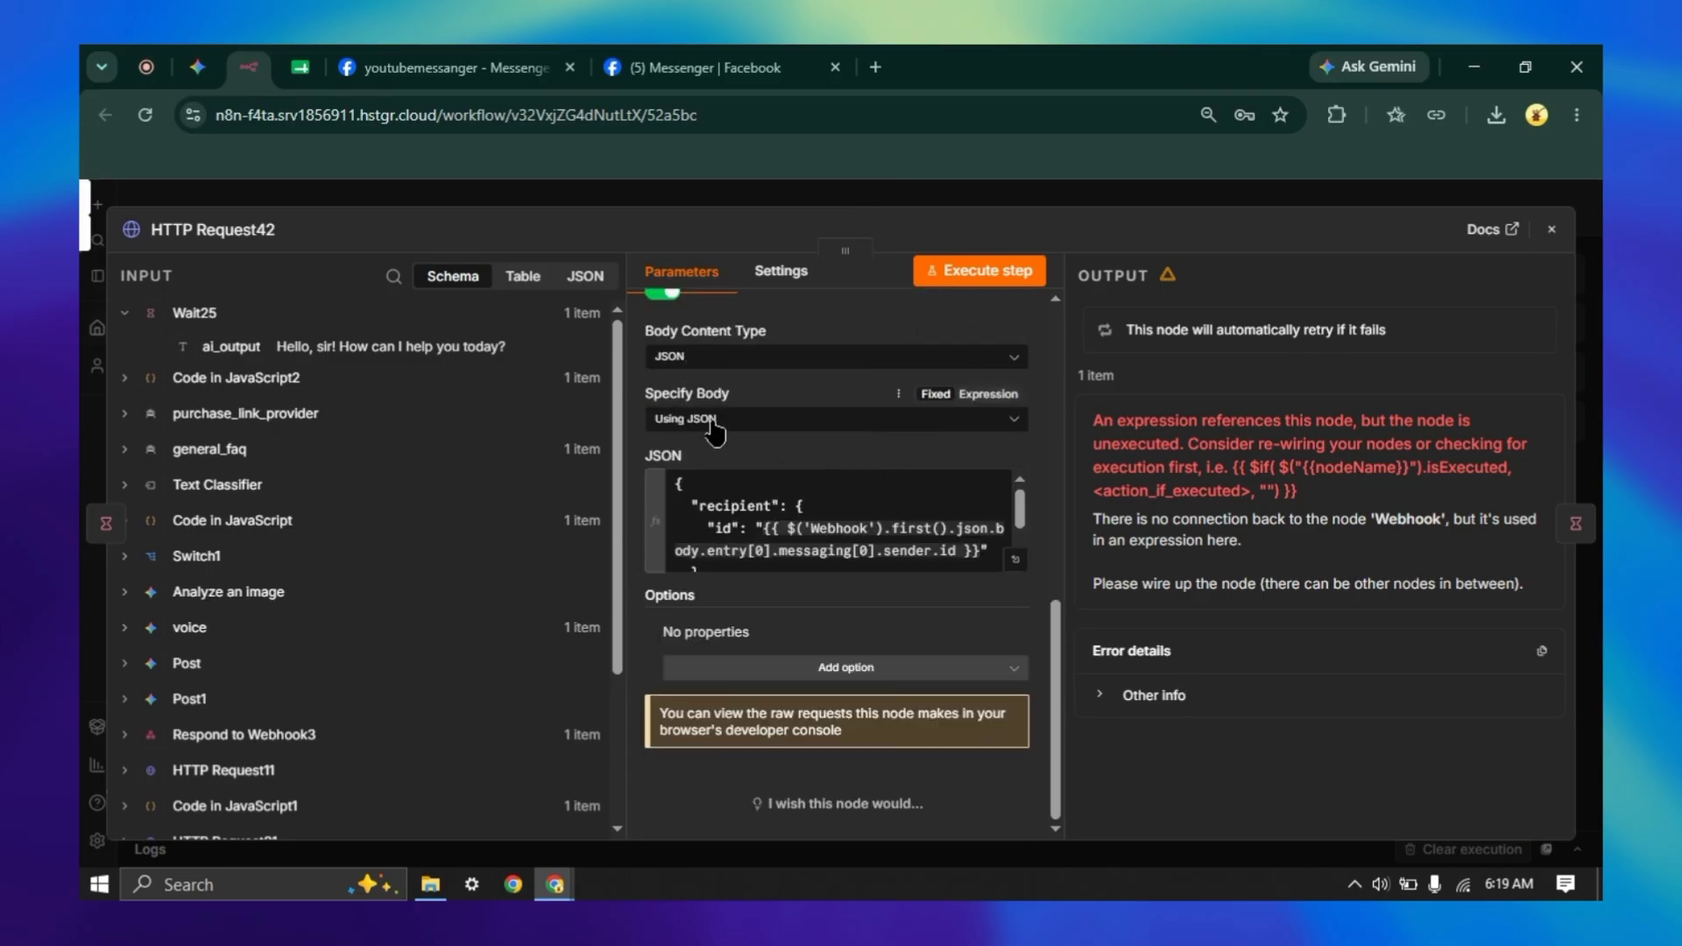
click(1015, 559)
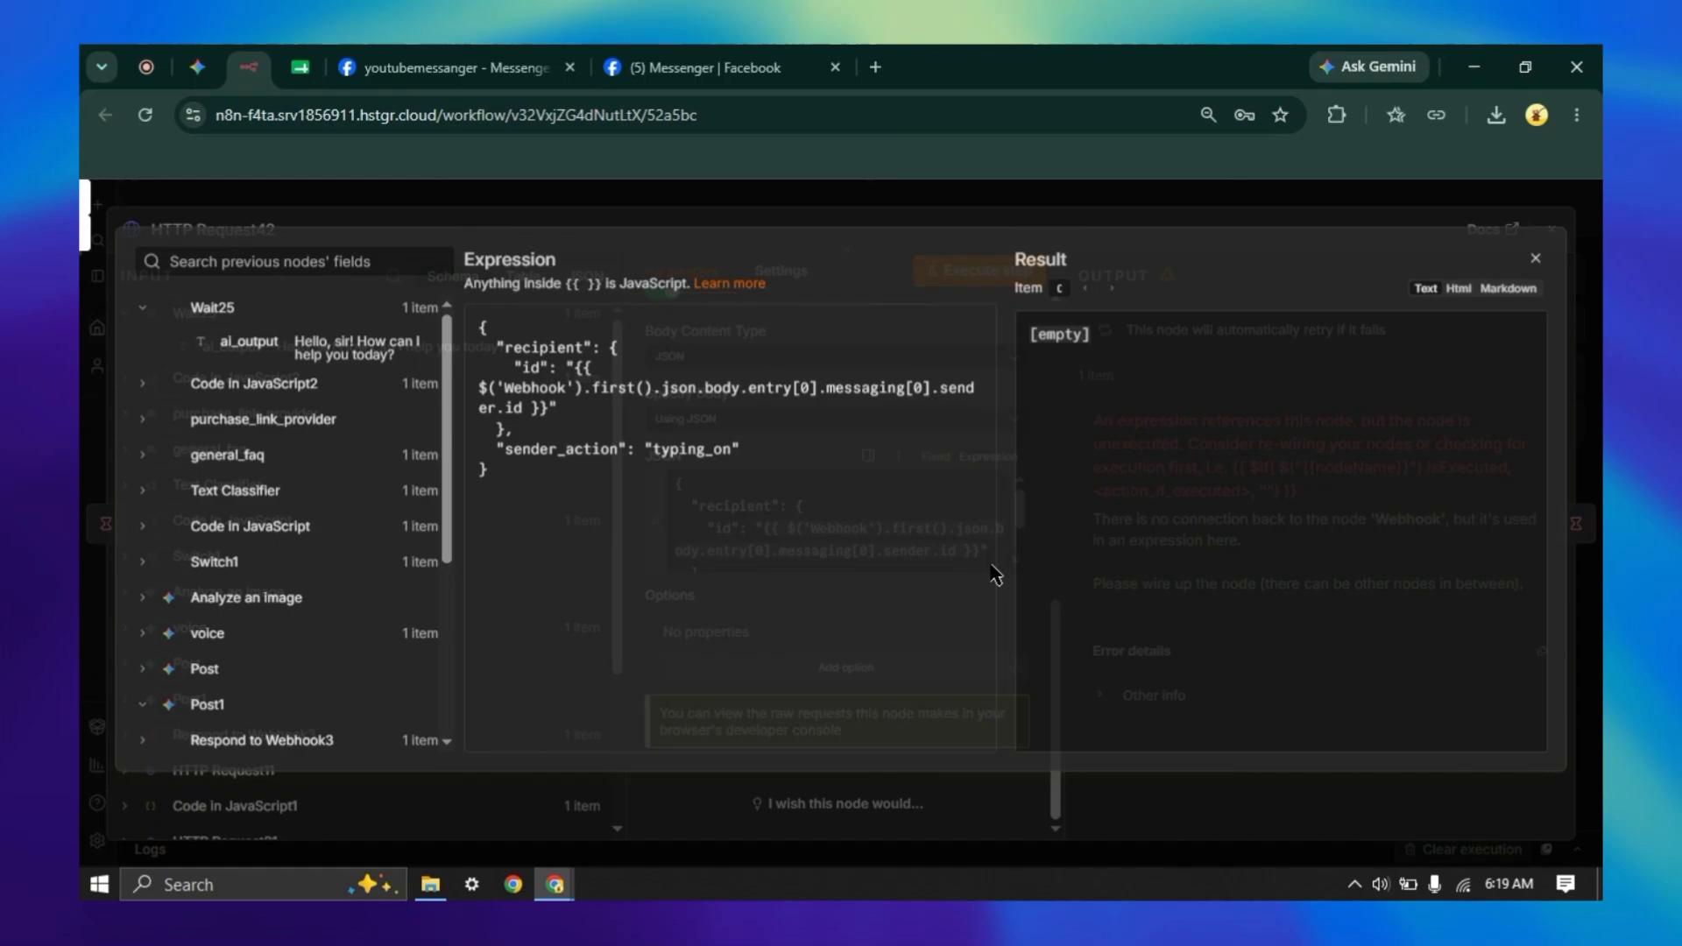
click(528, 491)
drag(528, 491, 467, 317)
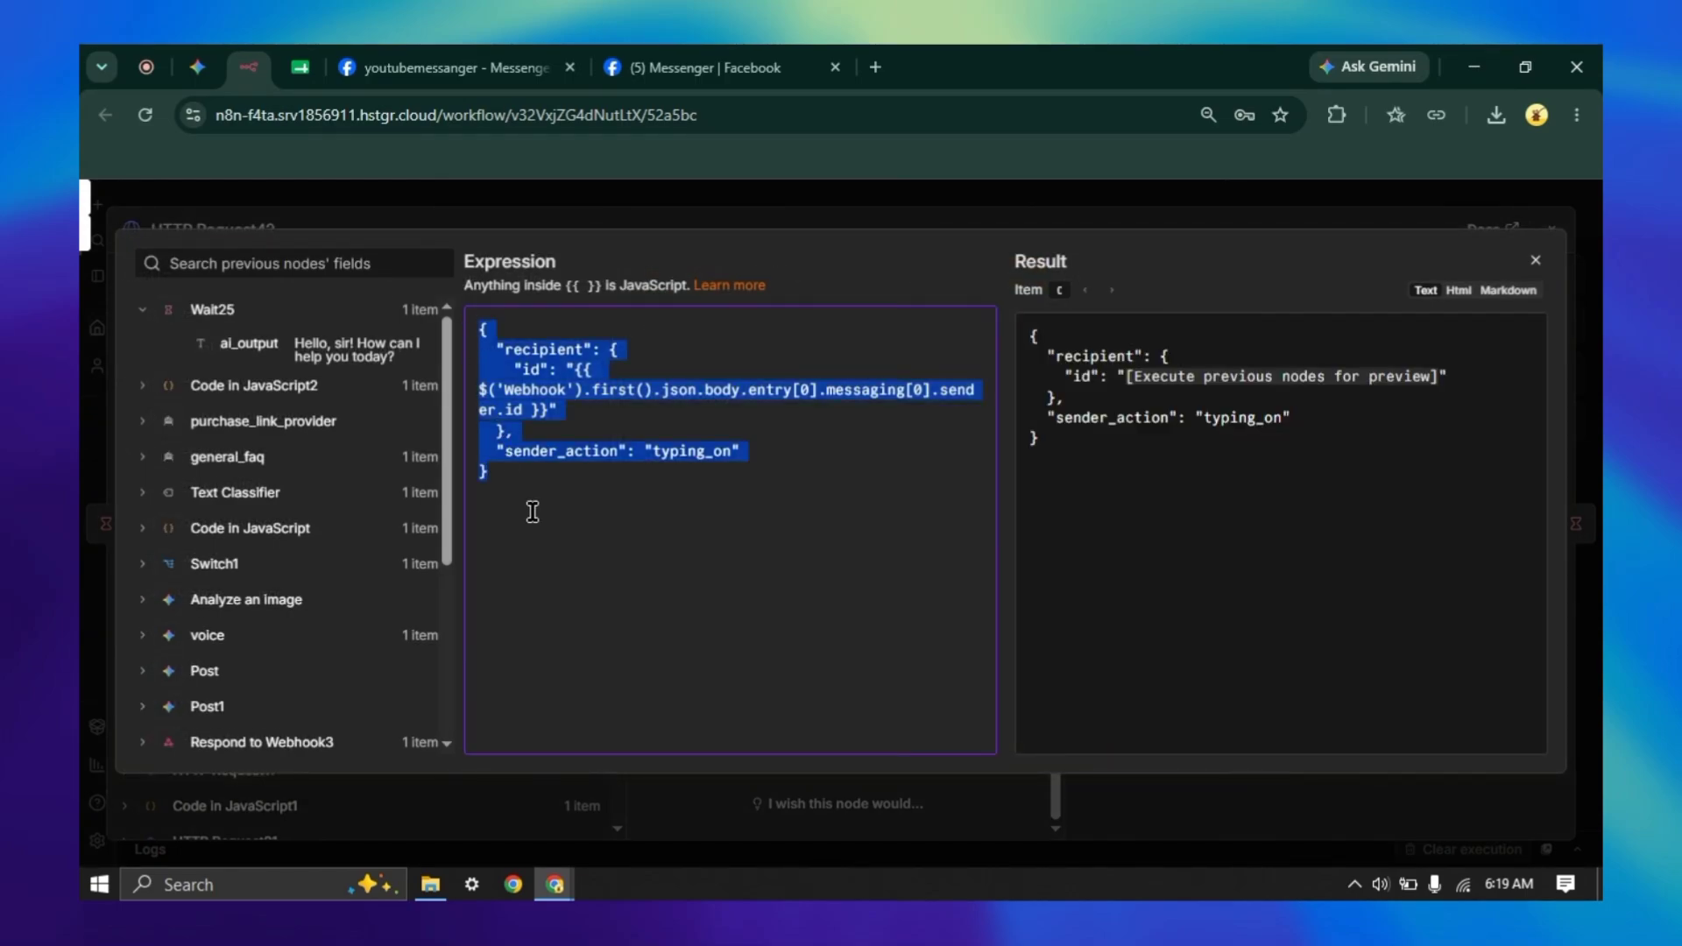
click(637, 210)
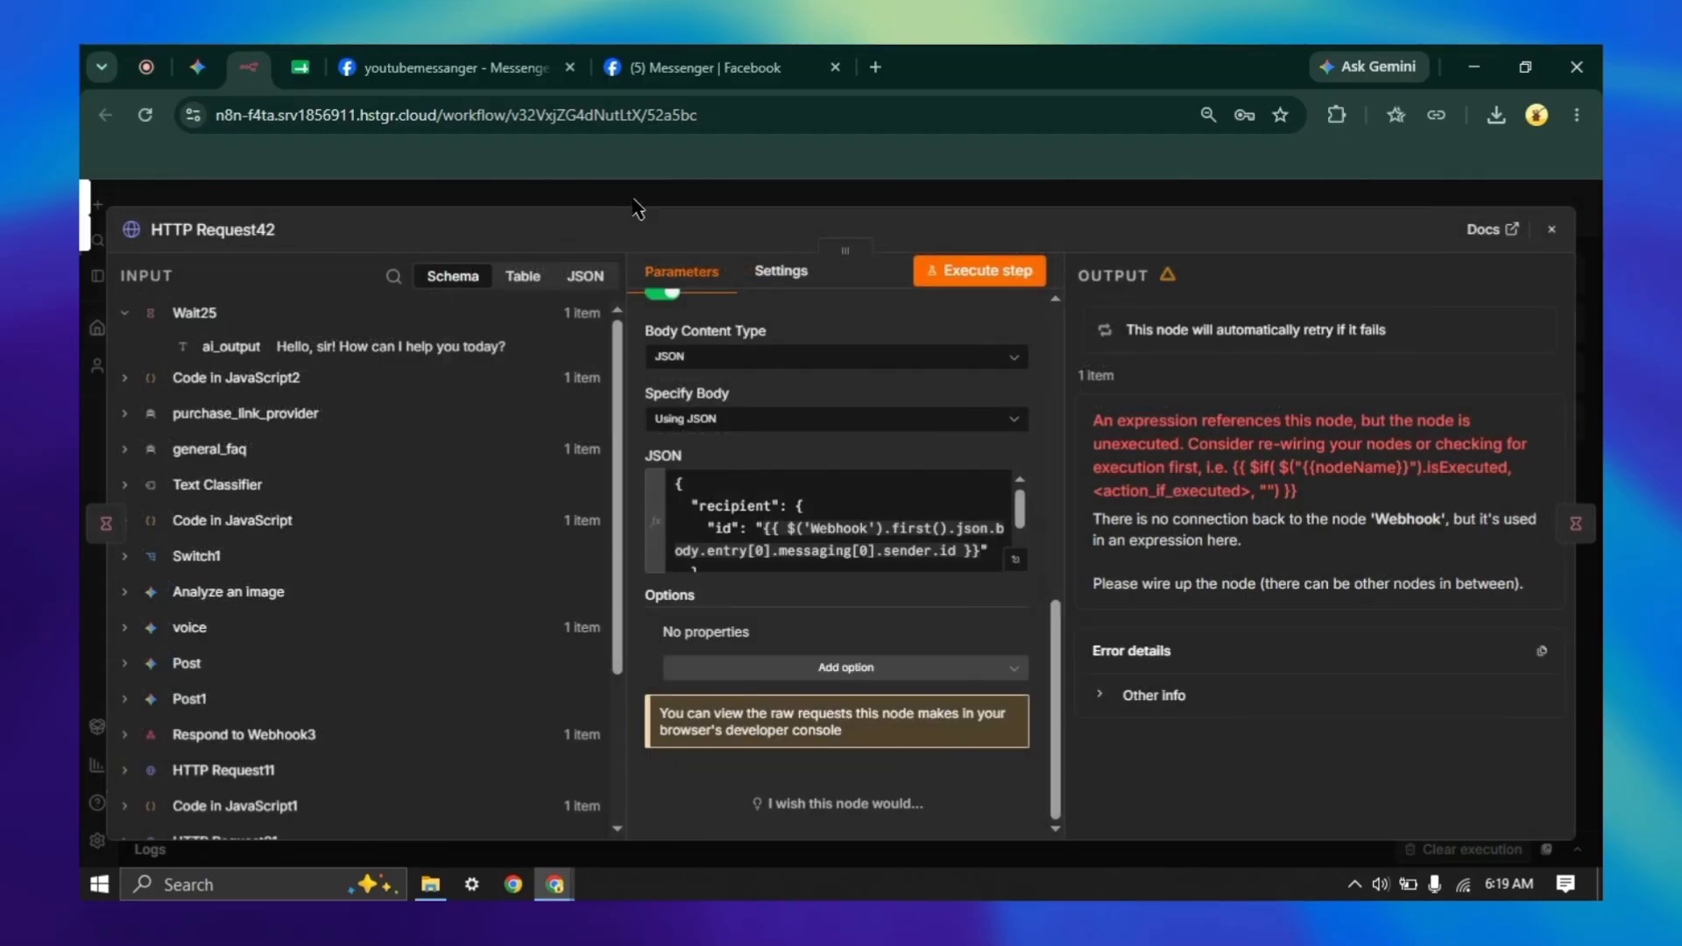
click(643, 203)
- Open the HTTP Request44 node's settings
drag(1254, 492, 1180, 473)
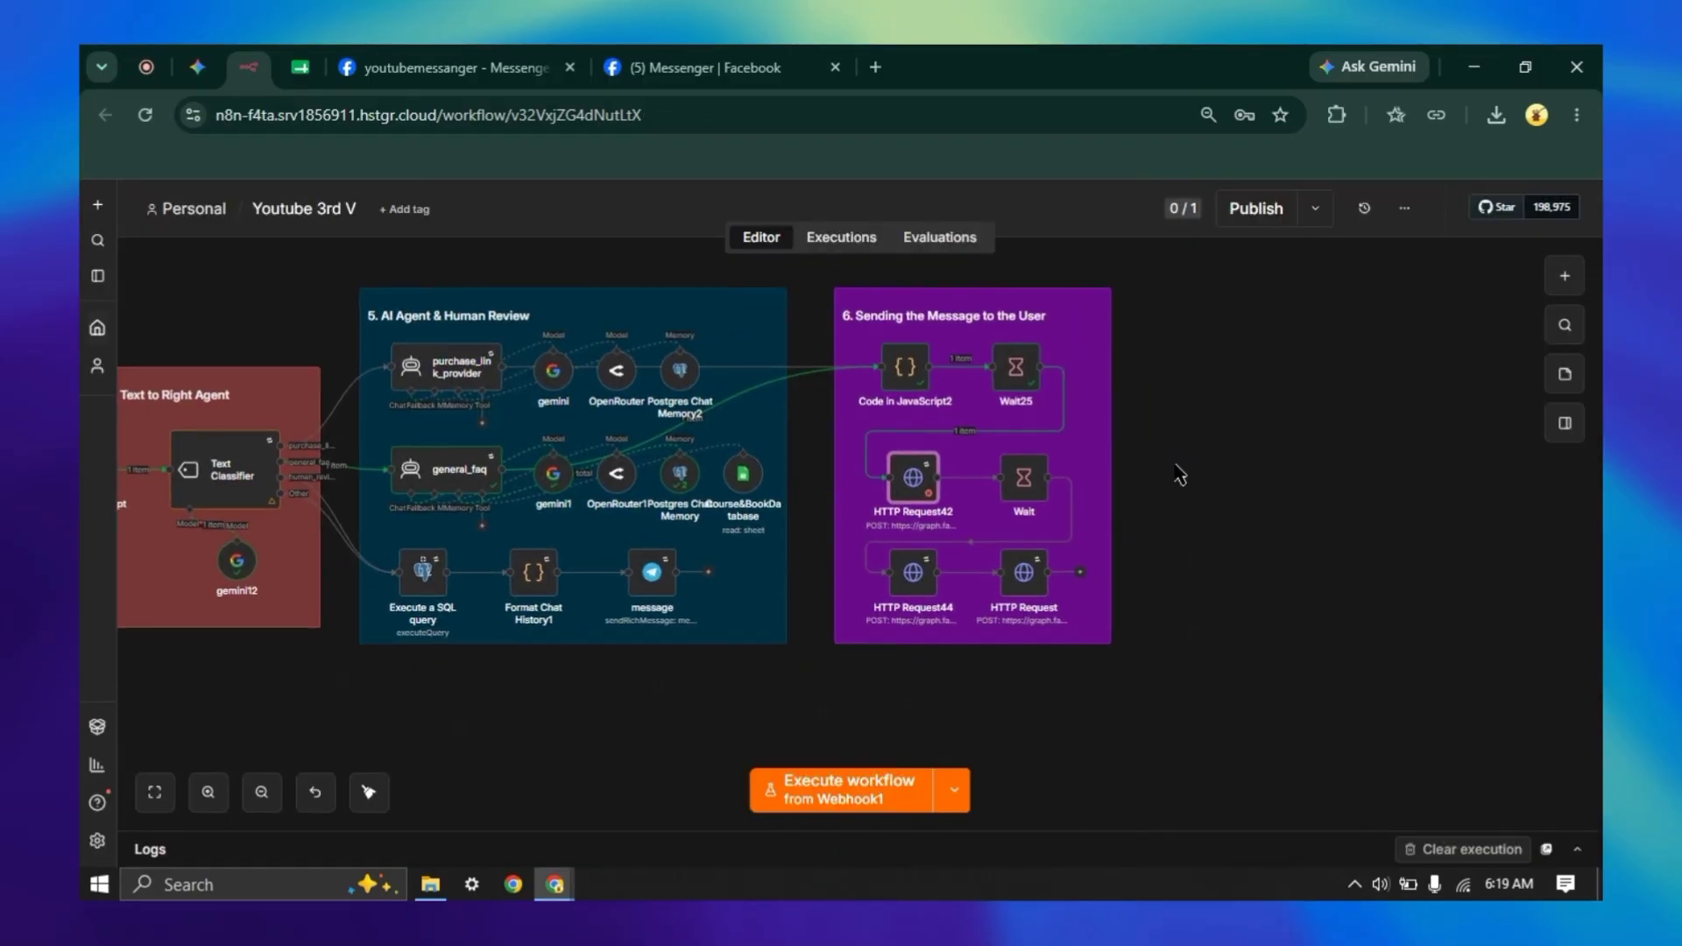
mouse_move(1026, 505)
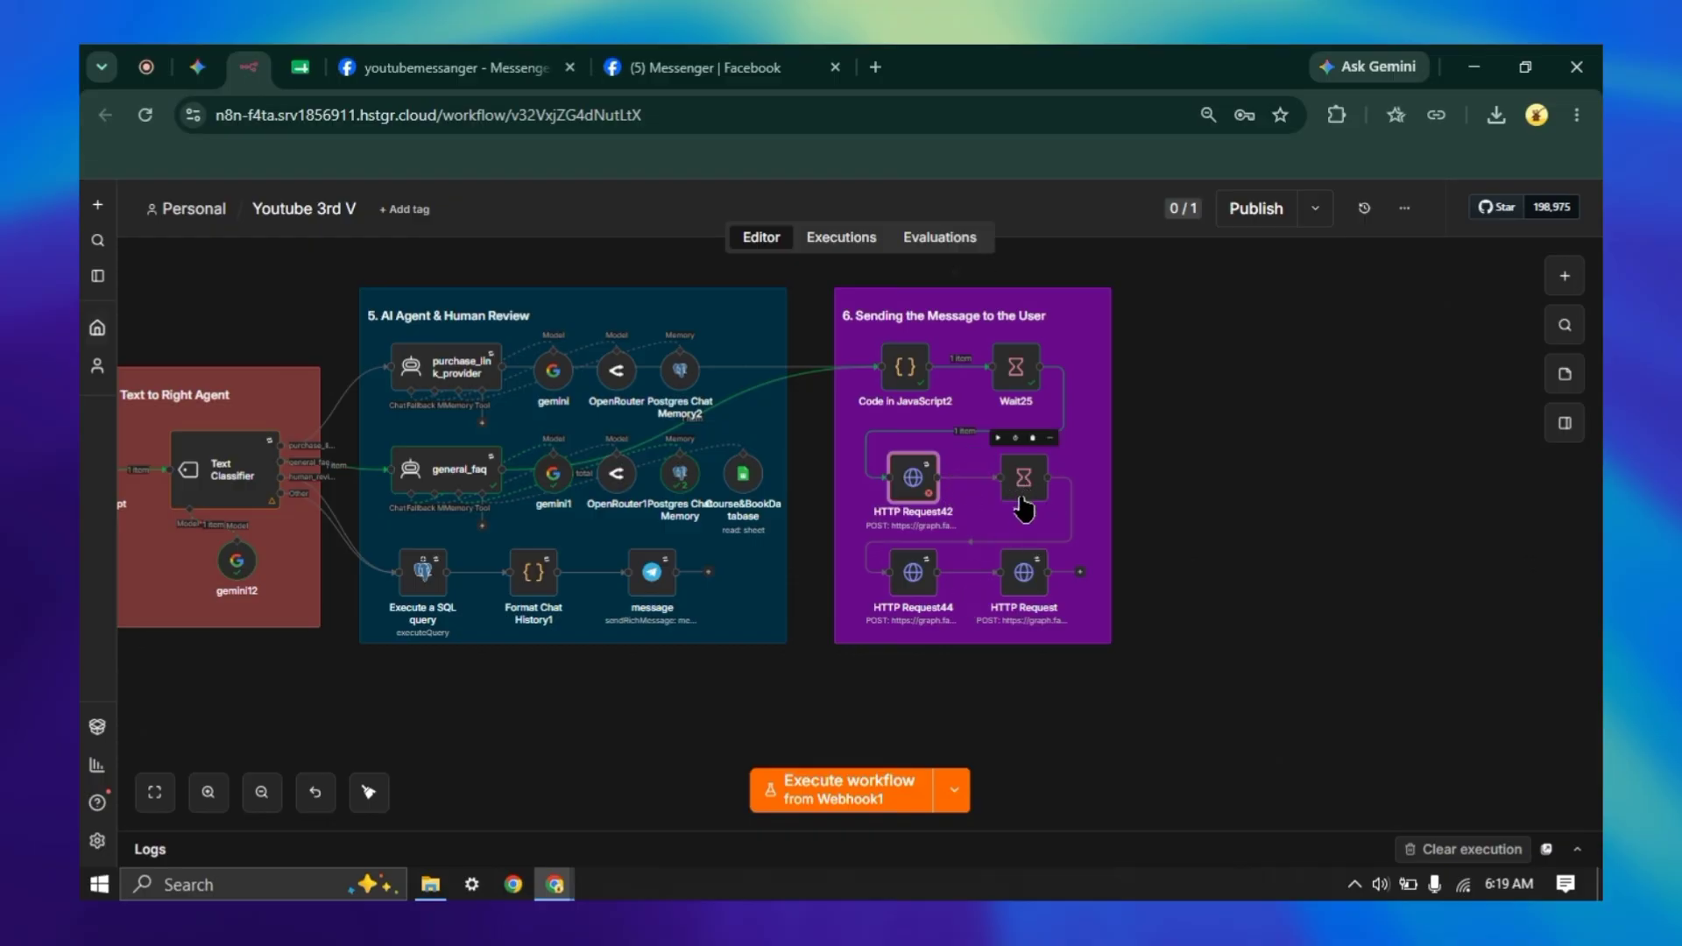
click(914, 585)
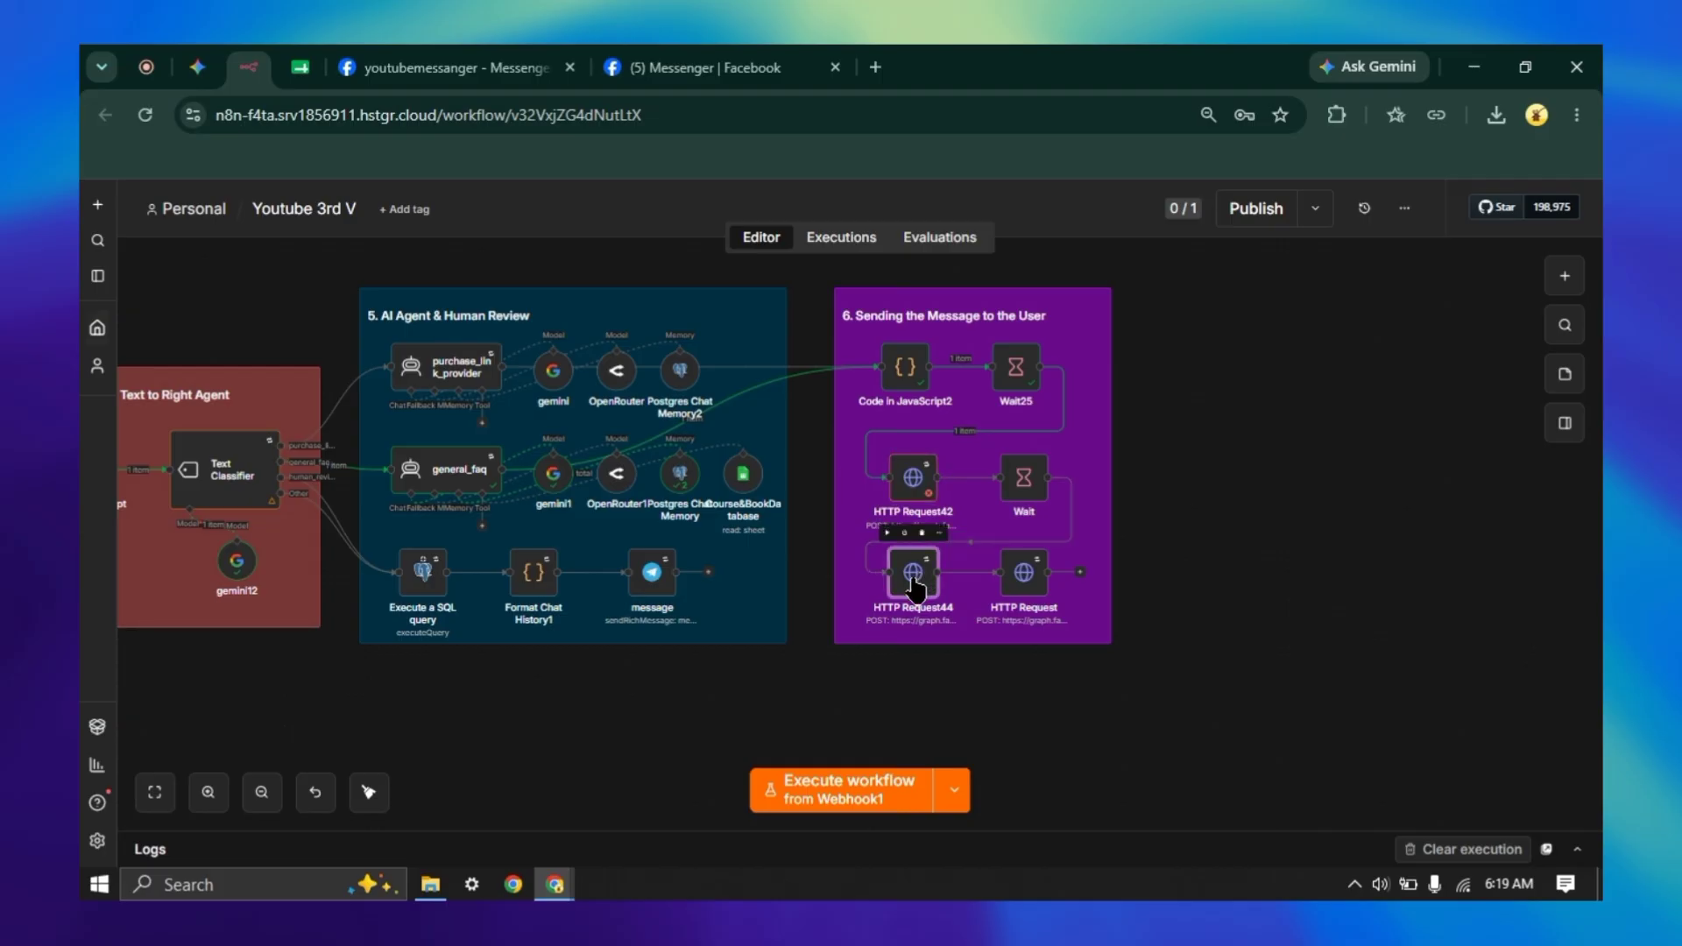
double_click(914, 586)
scroll(851, 576, down, 4)
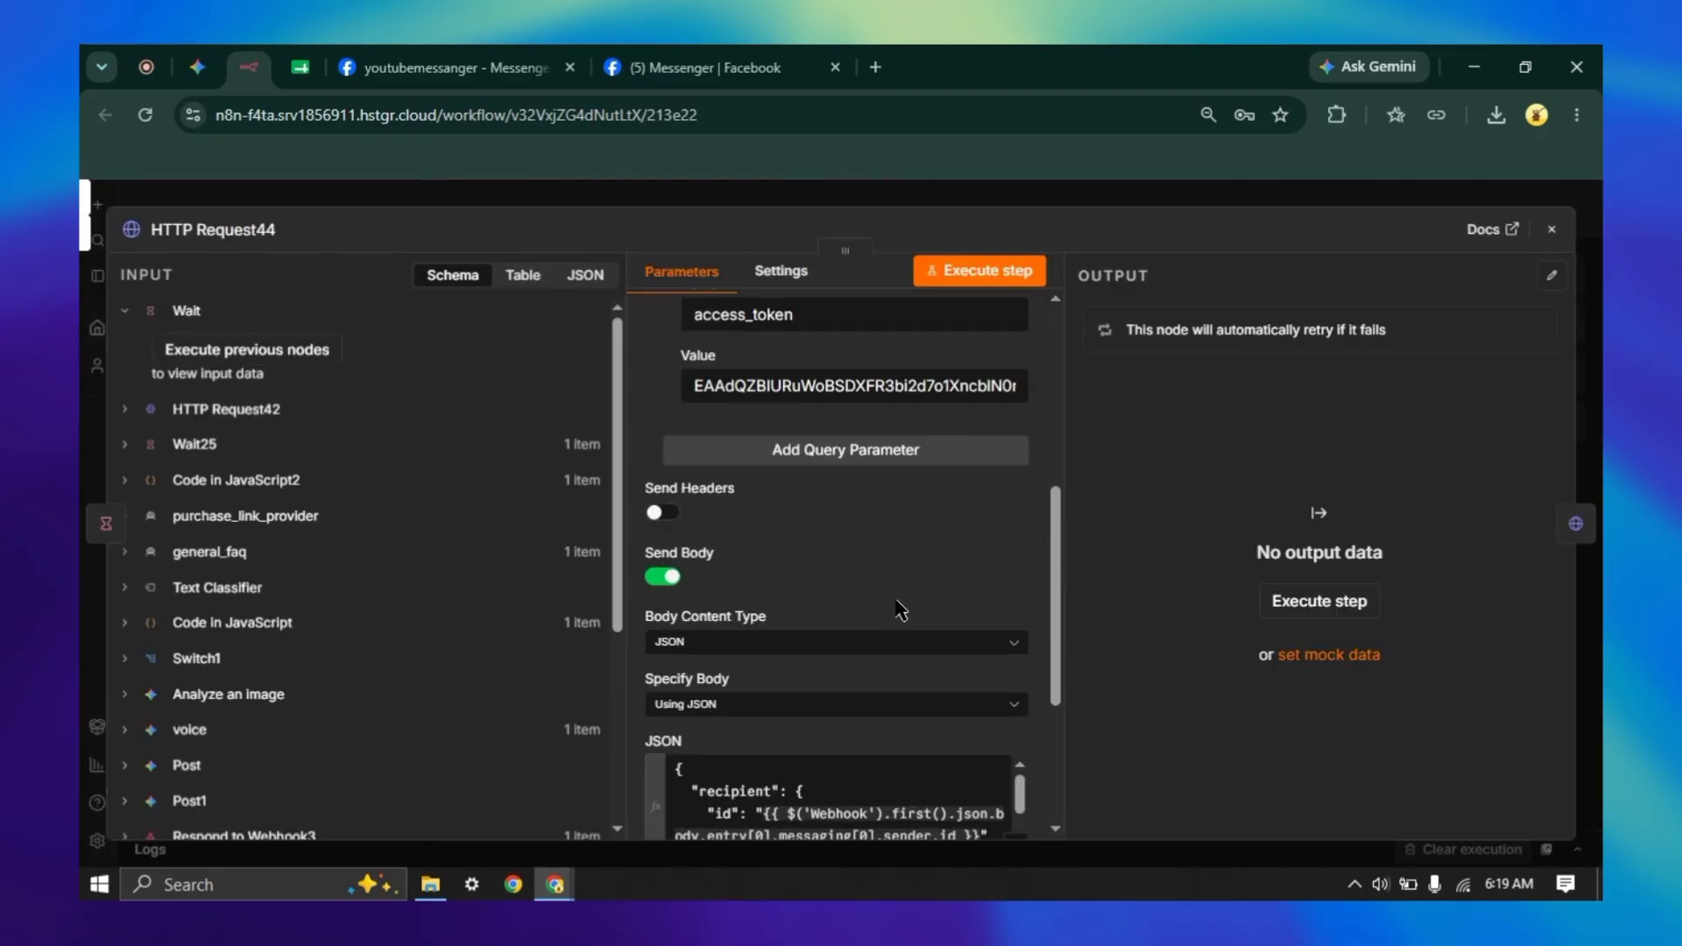
scroll(924, 568, down, 3)
scroll(924, 567, up, 4)
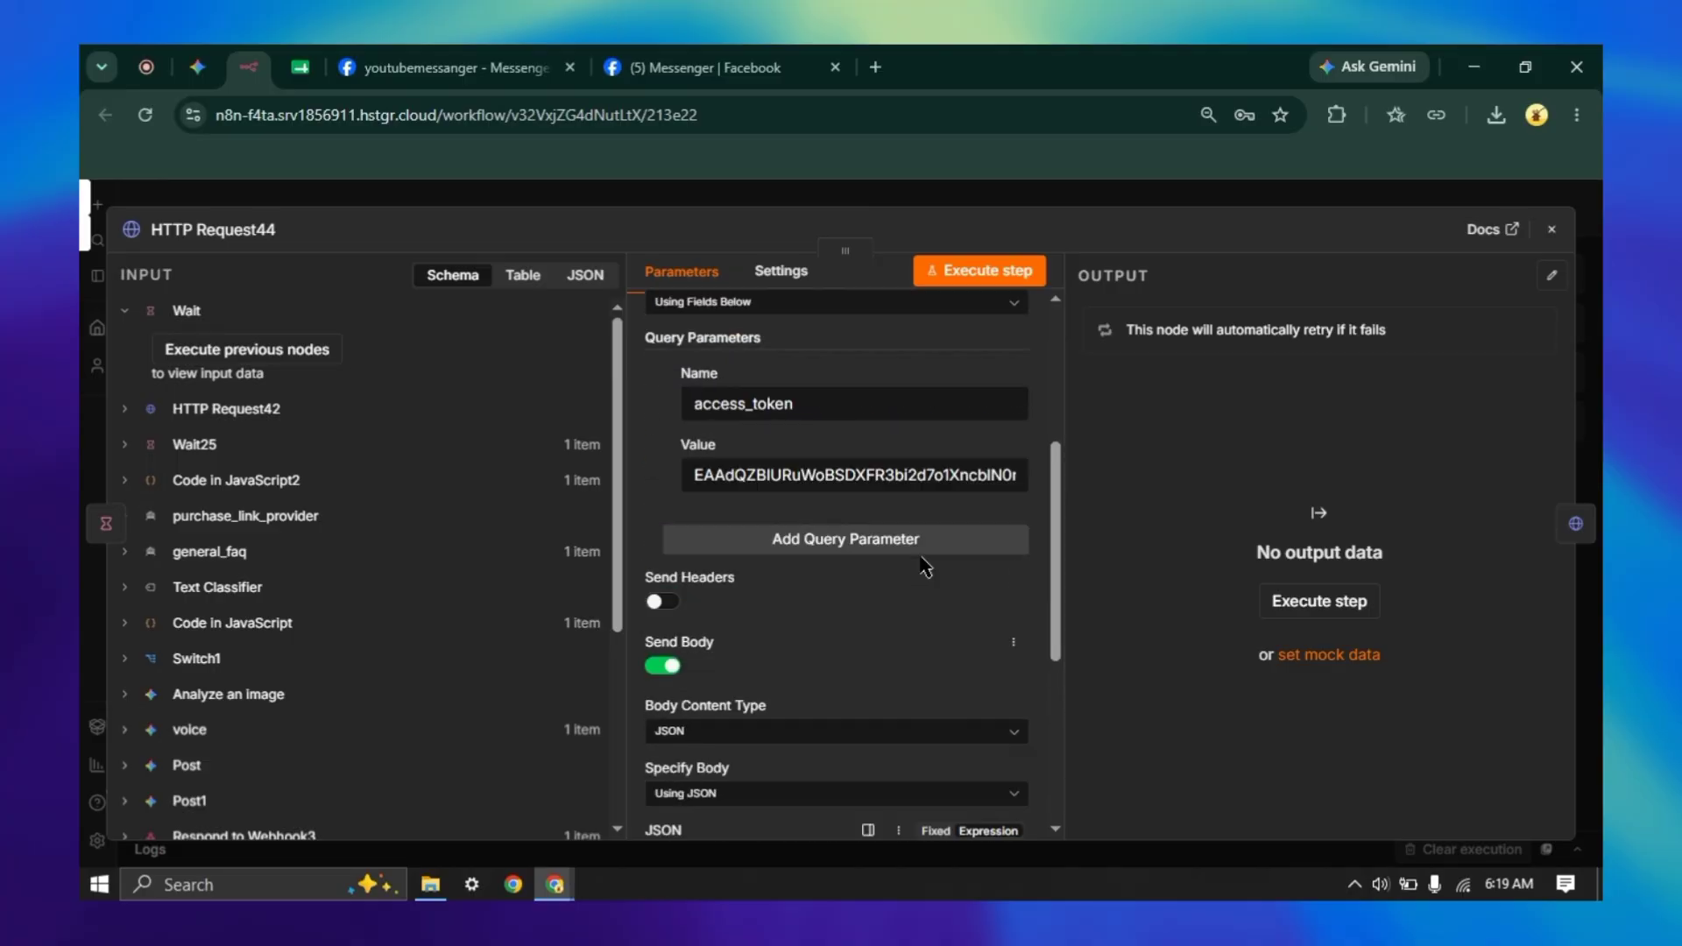
scroll(924, 568, up, 1)
- Overwrite HTTP Request44's access_token value with the new page token and close the node
click(1013, 547)
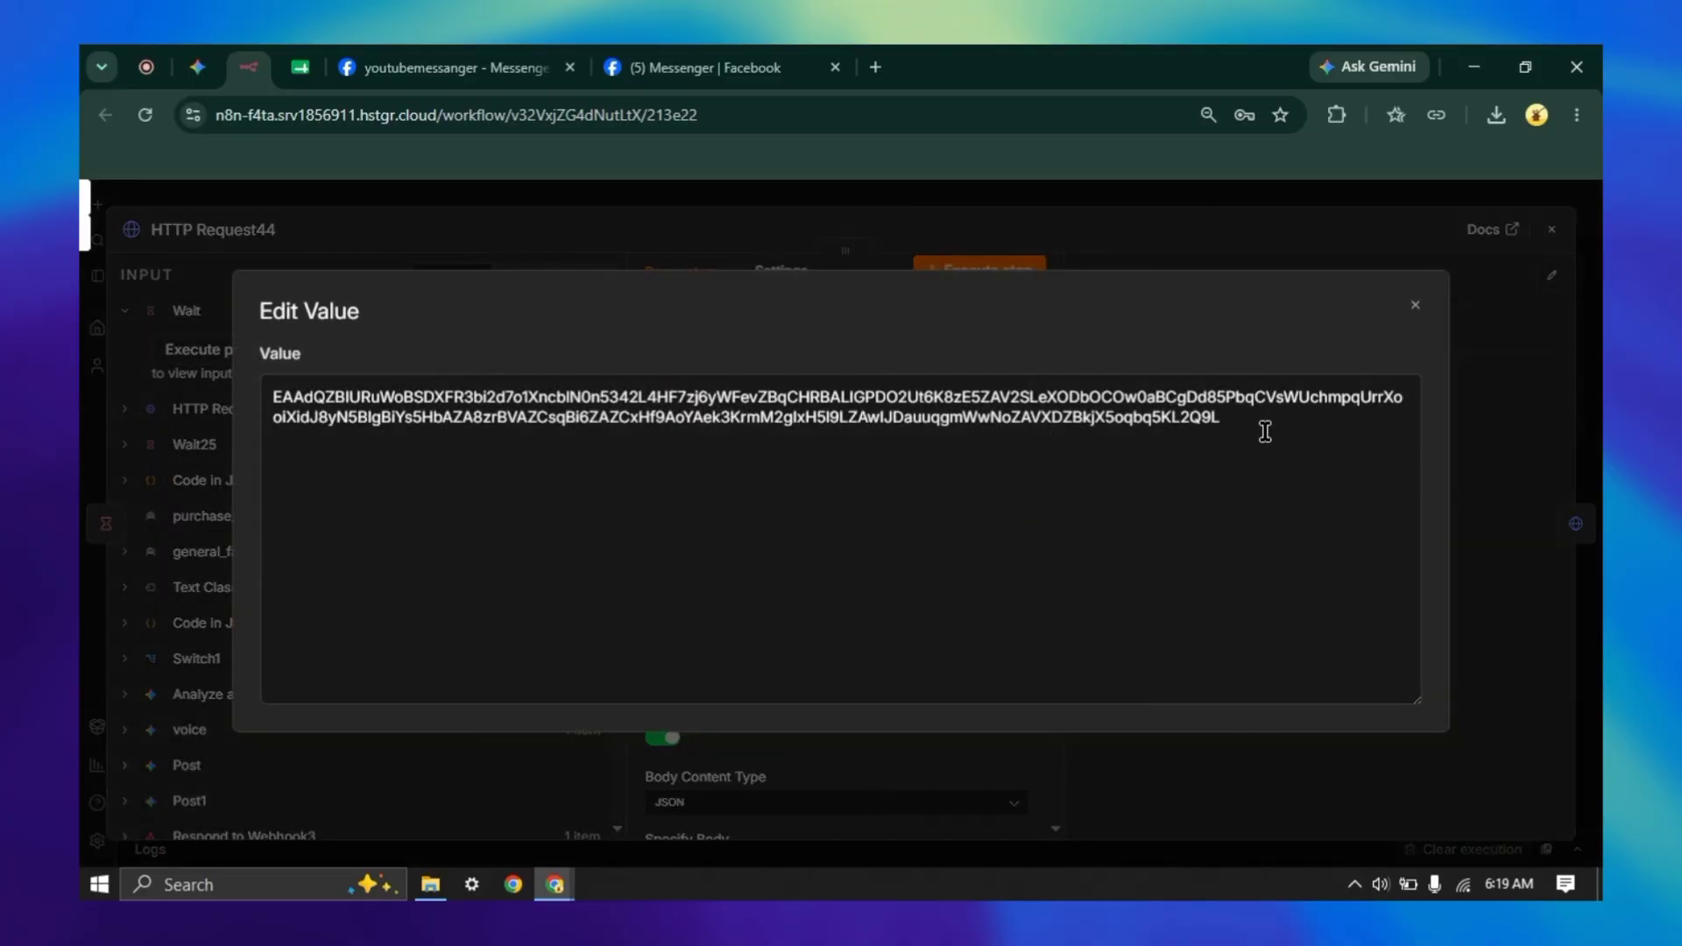
drag(1265, 431, 87, 337)
right_click(407, 421)
click(522, 377)
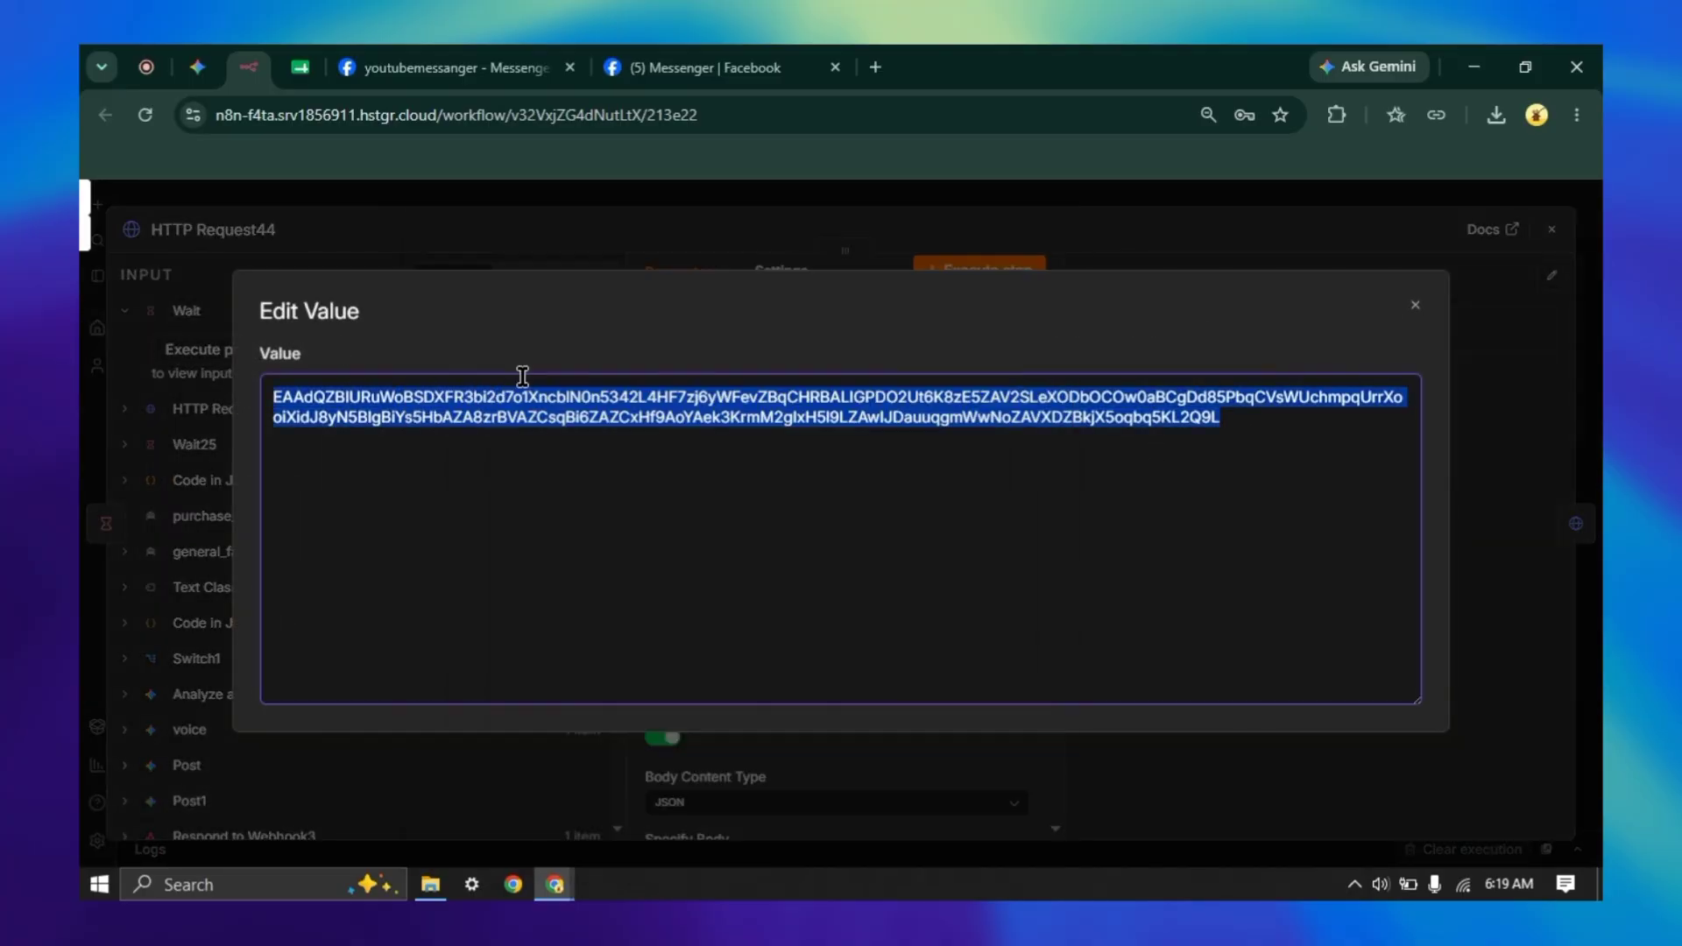
key(ctrl+v)
click(626, 236)
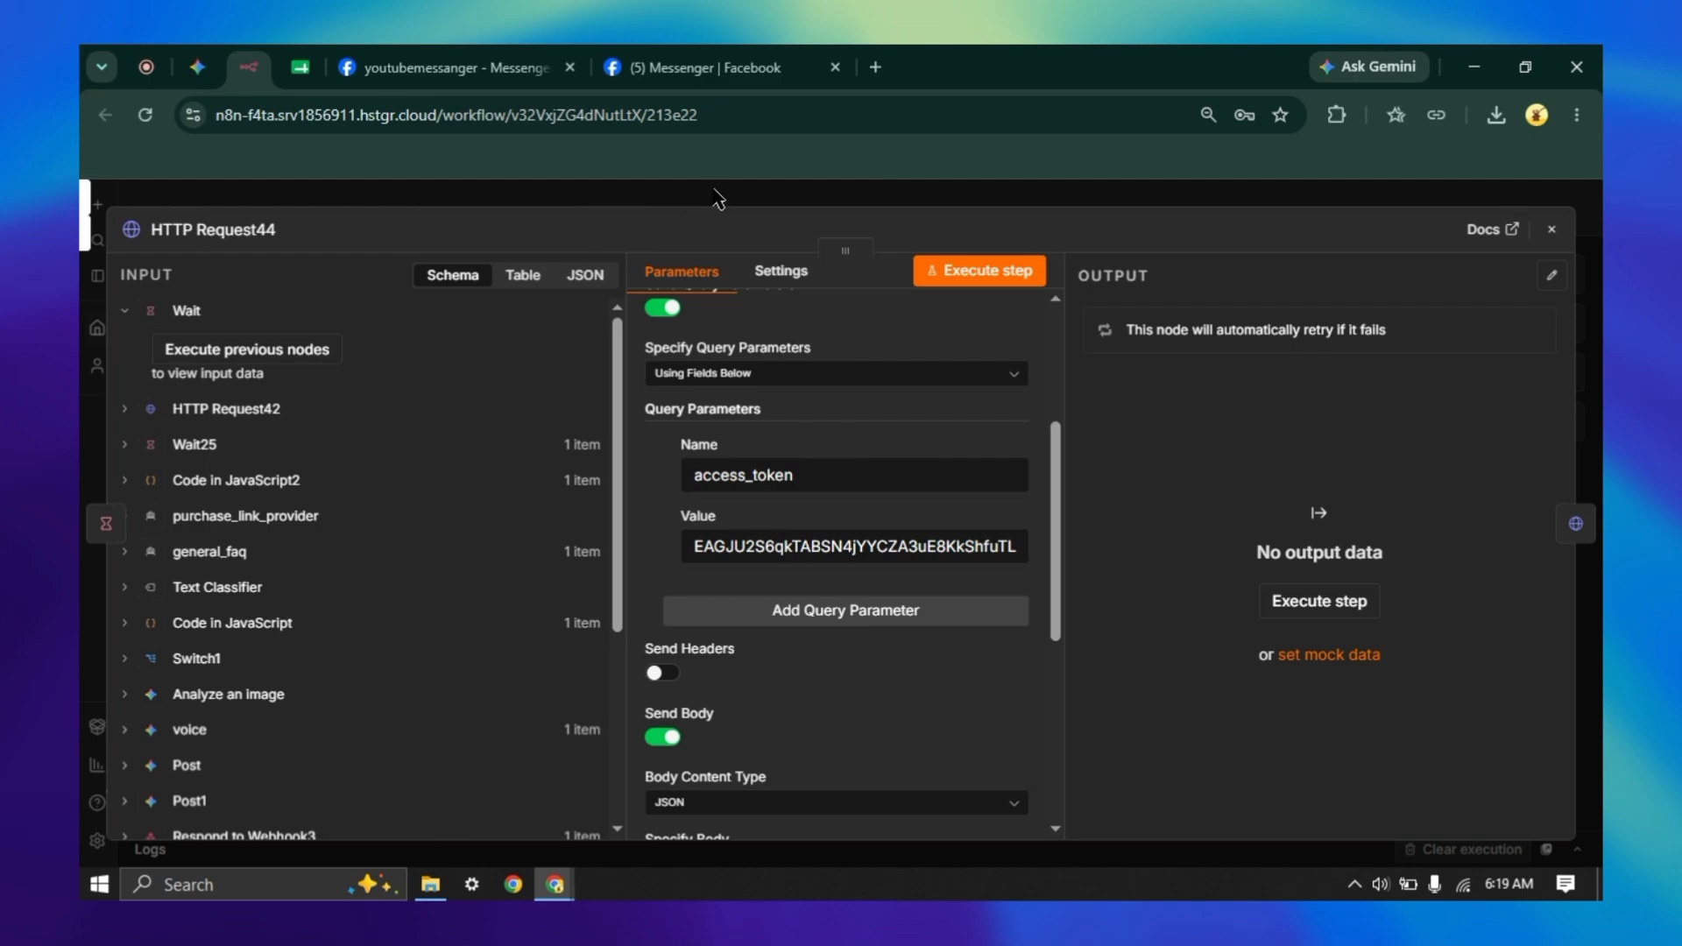
click(718, 200)
- Paste the new page access token over the old one in HTTP Request's access_token value
click(1016, 578)
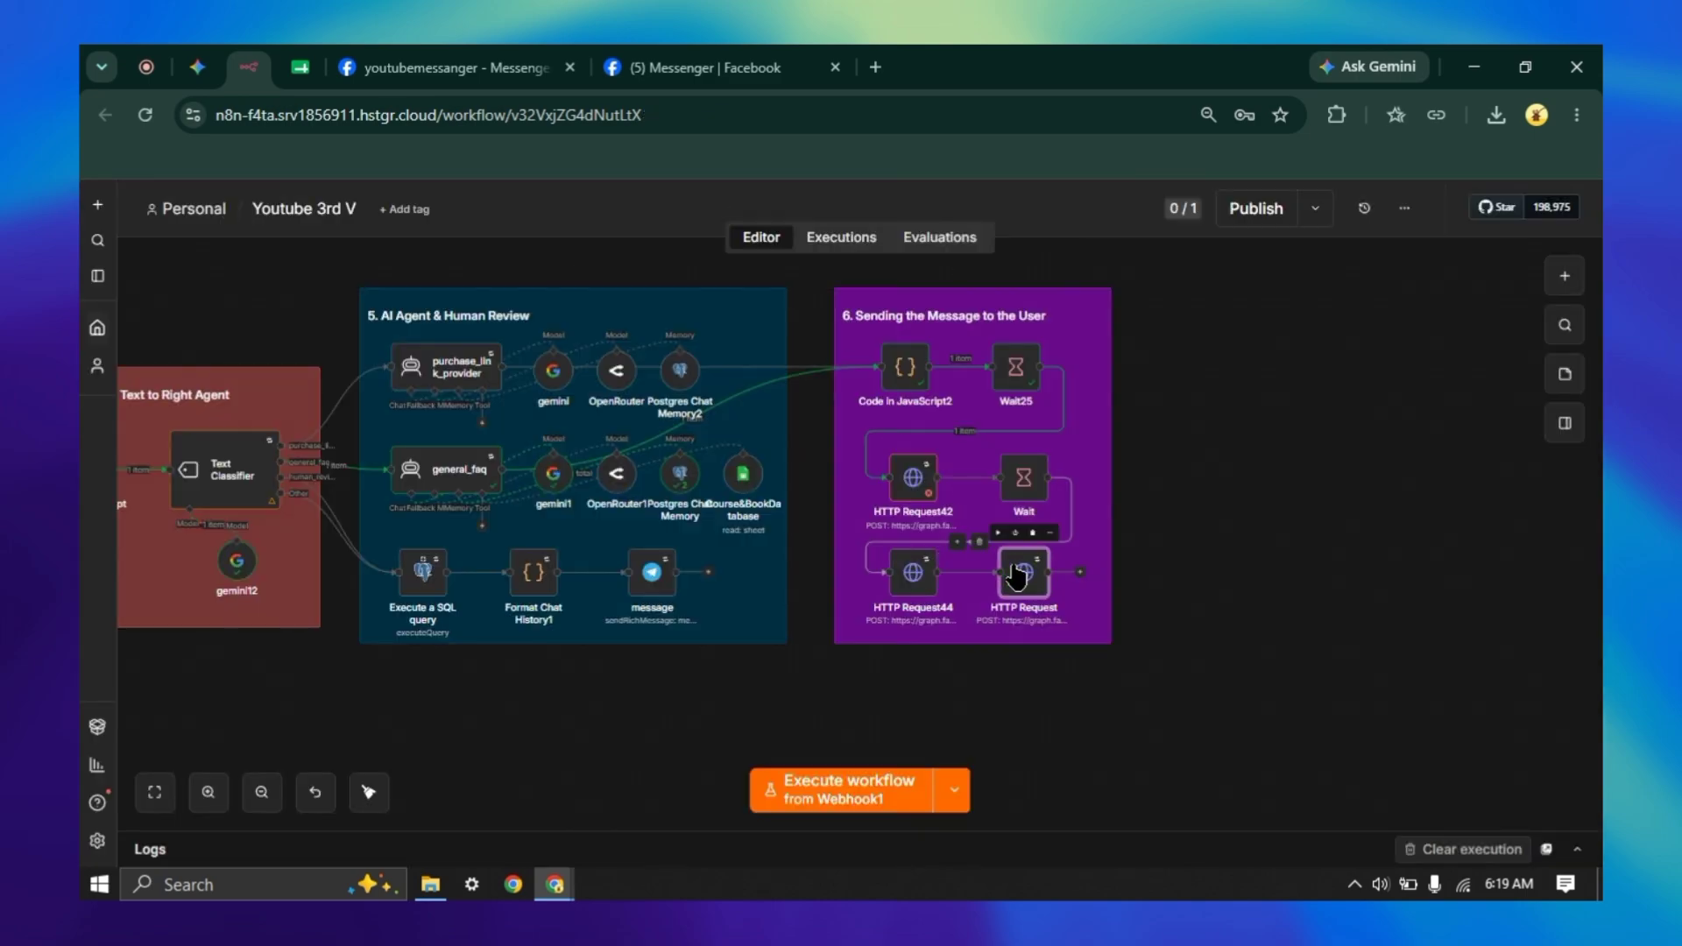
double_click(1017, 577)
scroll(931, 555, down, 4)
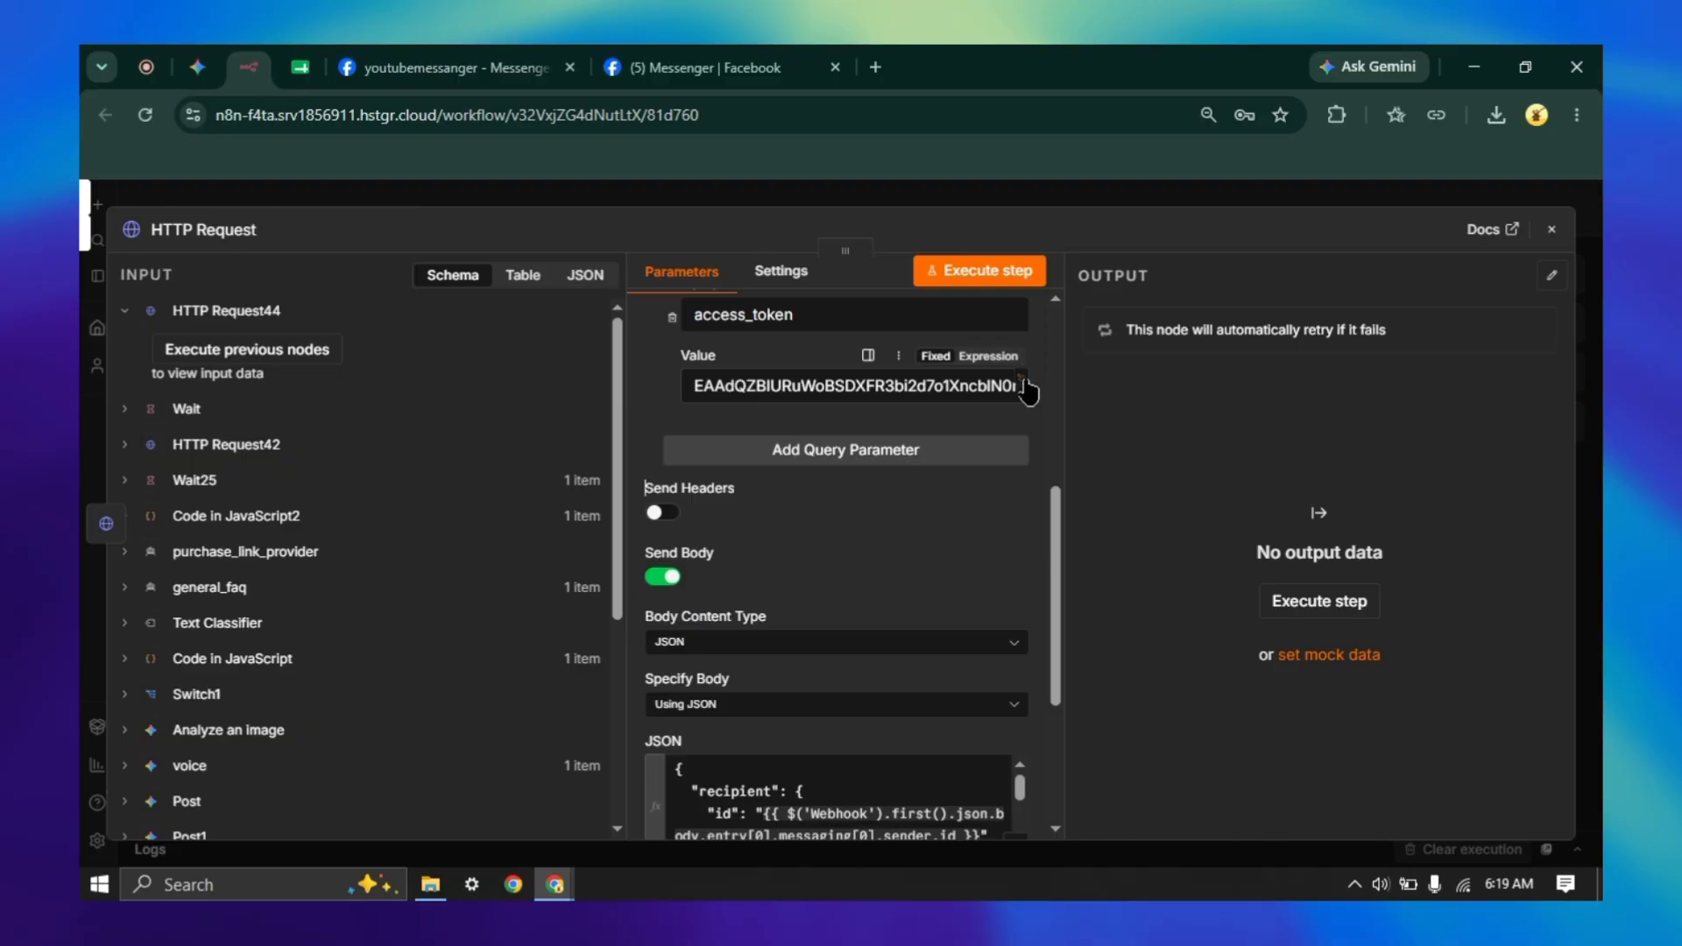
click(1021, 384)
drag(1291, 413, 118, 377)
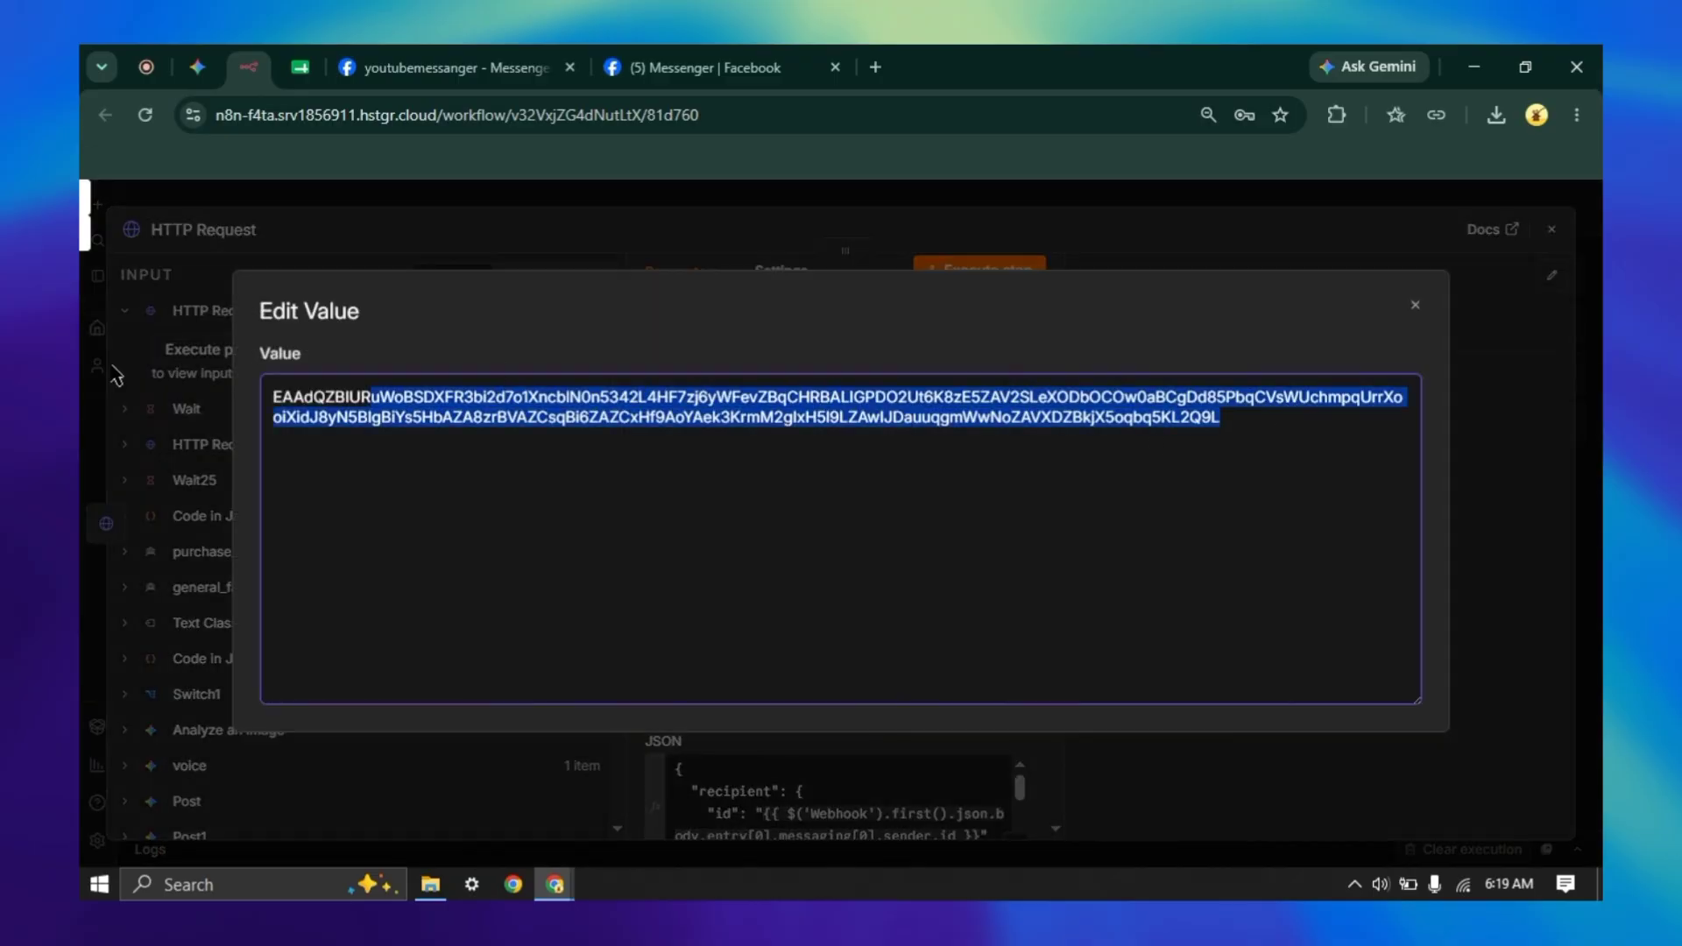
right_click(420, 447)
click(488, 370)
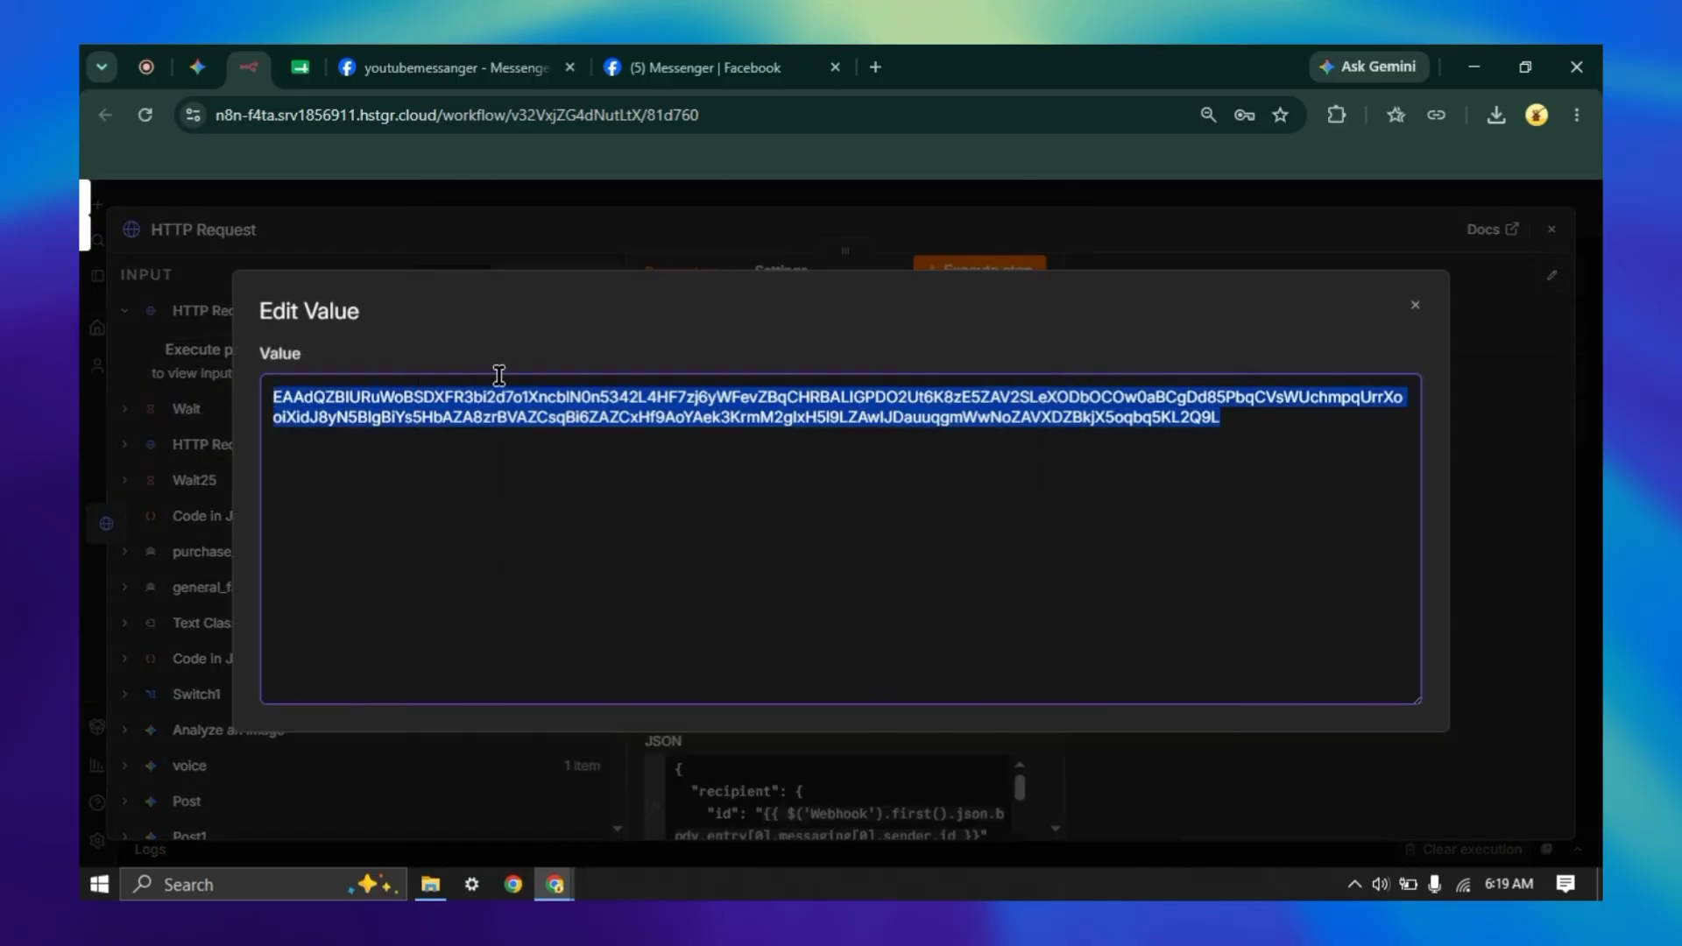
click(708, 234)
scroll(942, 609, down, 3)
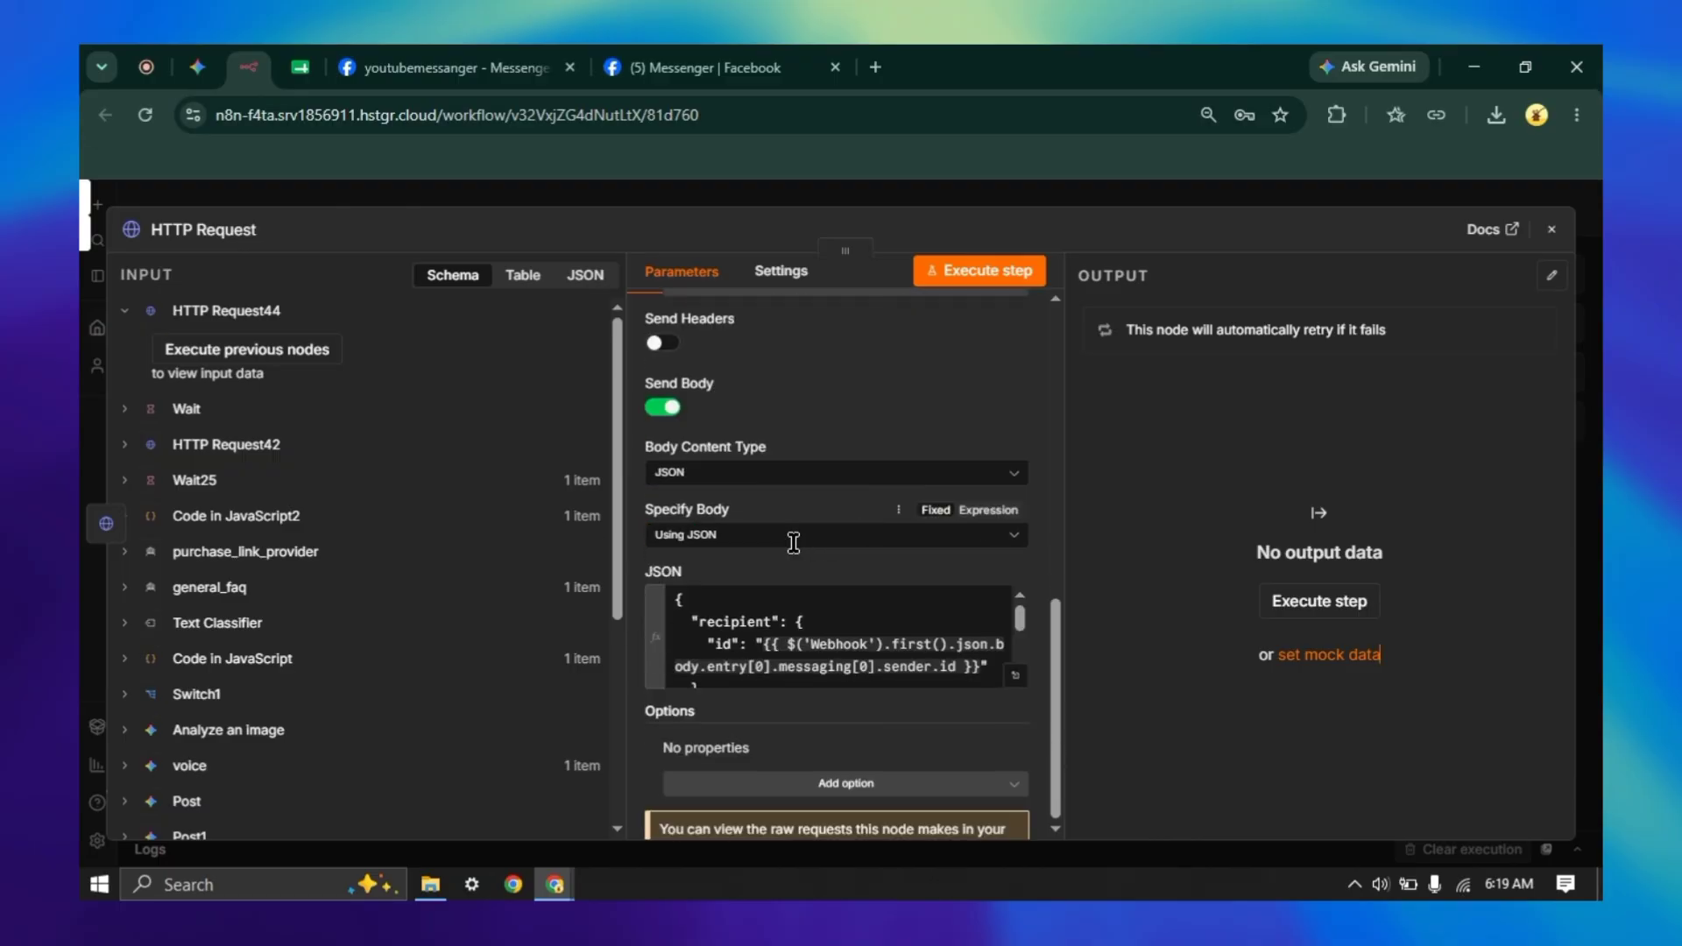
- Inspect the HTTP Request JSON body expression and Webhook1's sender id field
click(1016, 559)
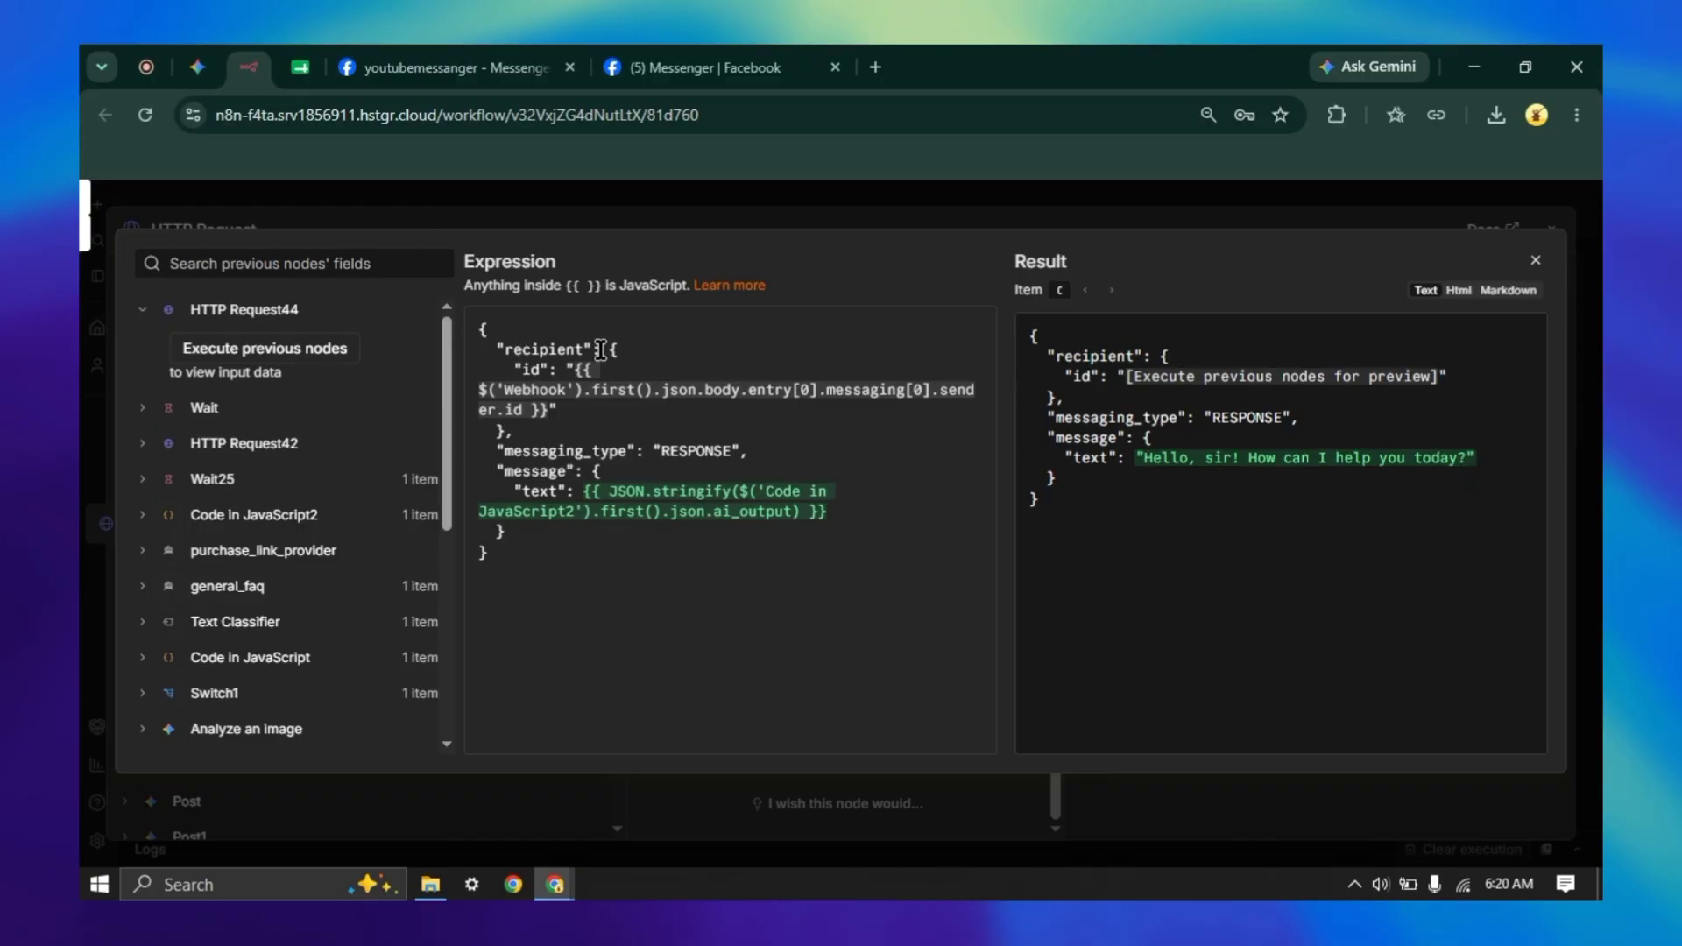
scroll(358, 517, down, 10)
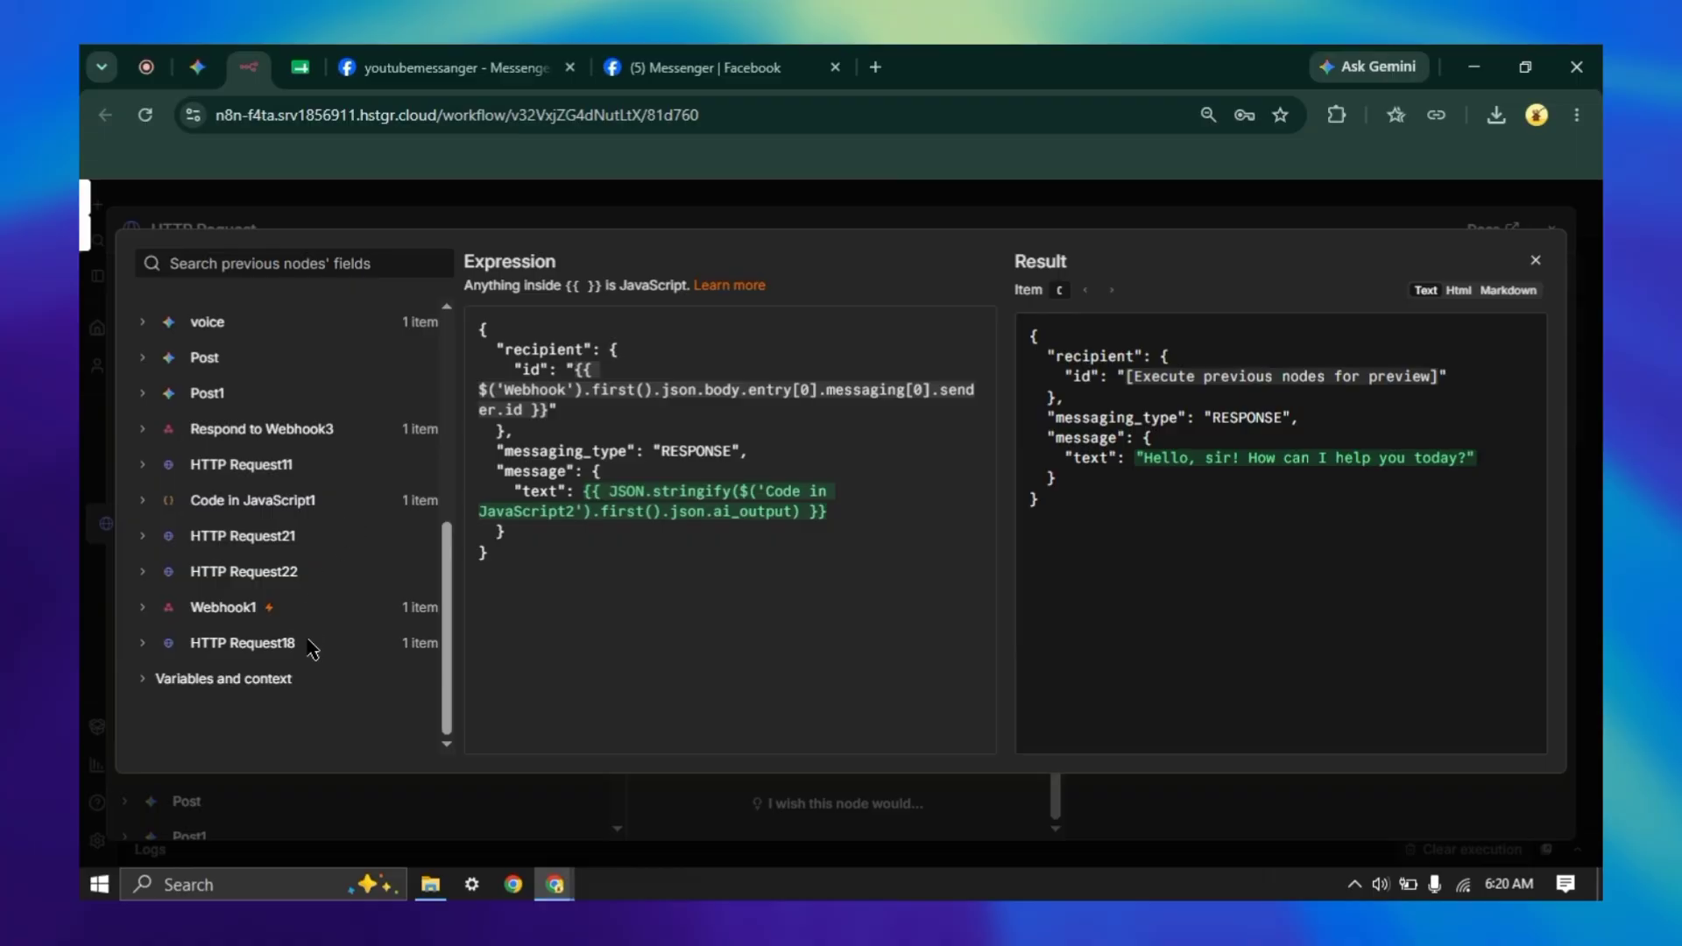
scroll(317, 668, up, 5)
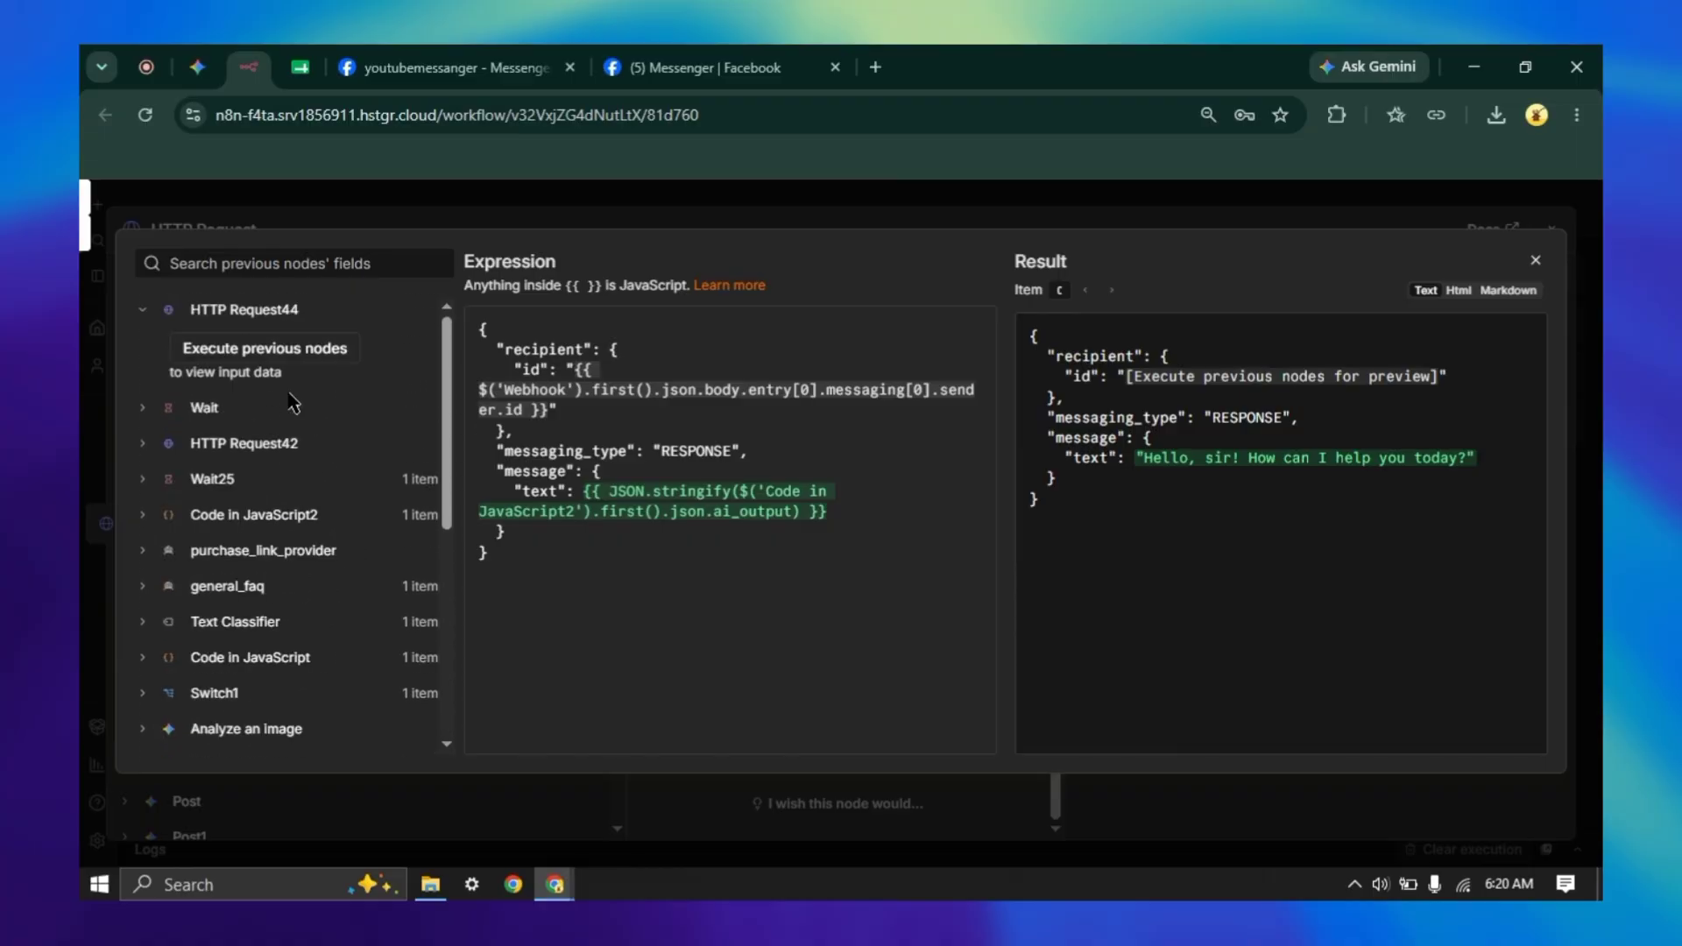
scroll(295, 401, down, 2)
scroll(295, 412, down, 7)
scroll(298, 613, up, 10)
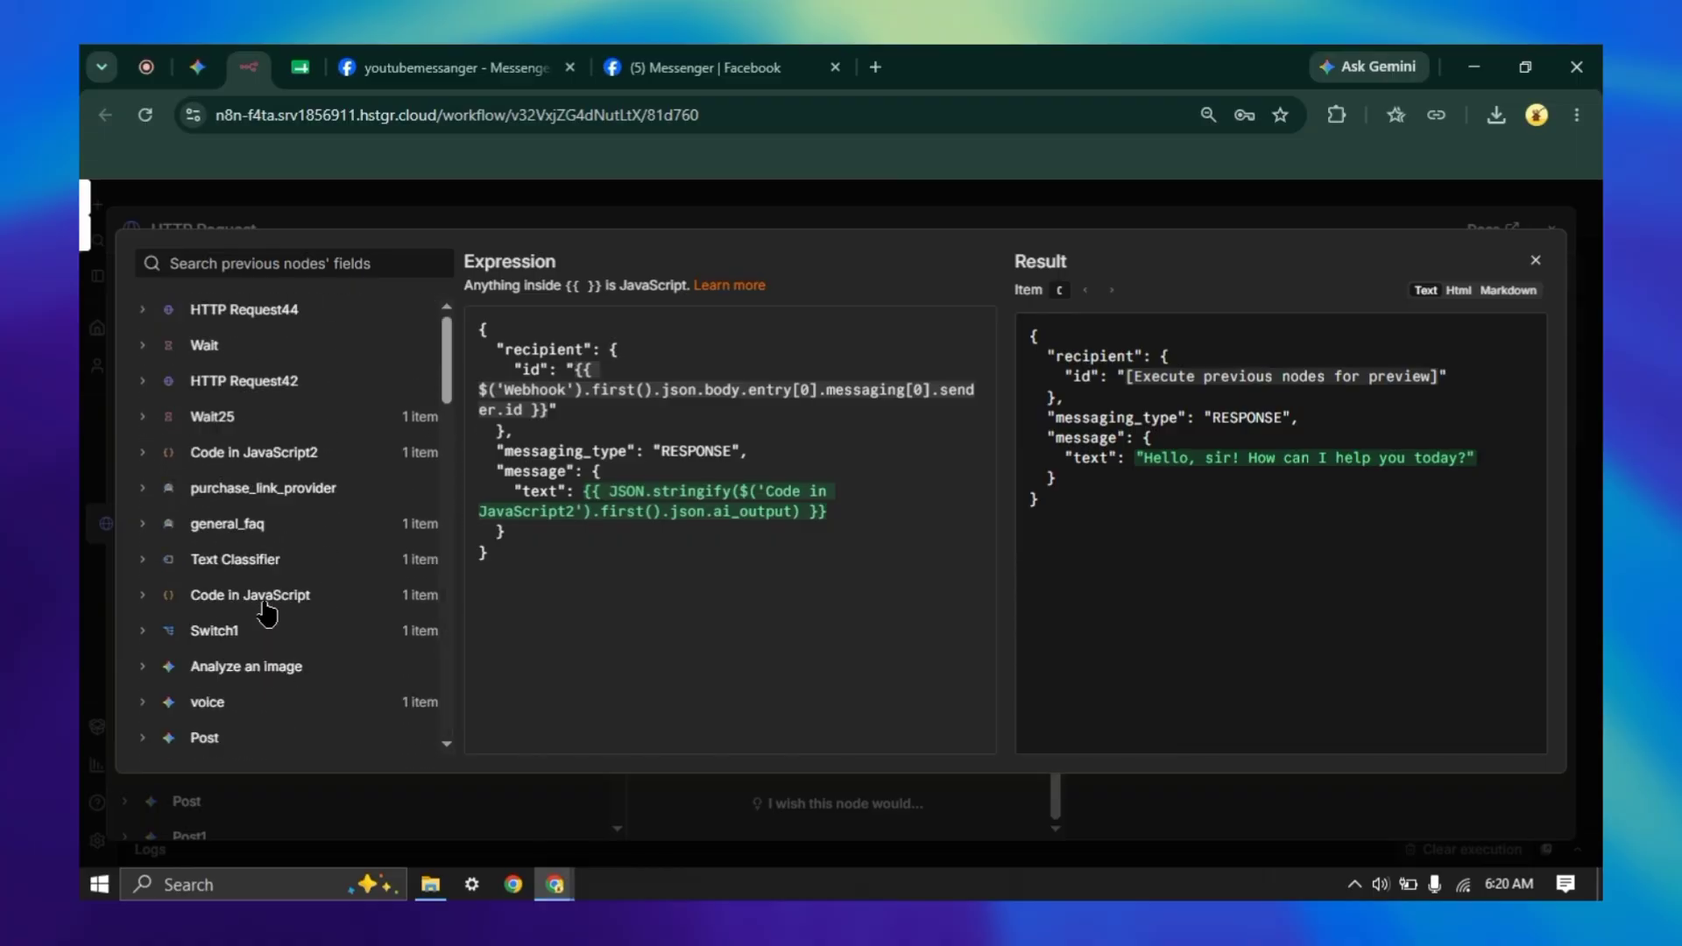
scroll(333, 526, down, 10)
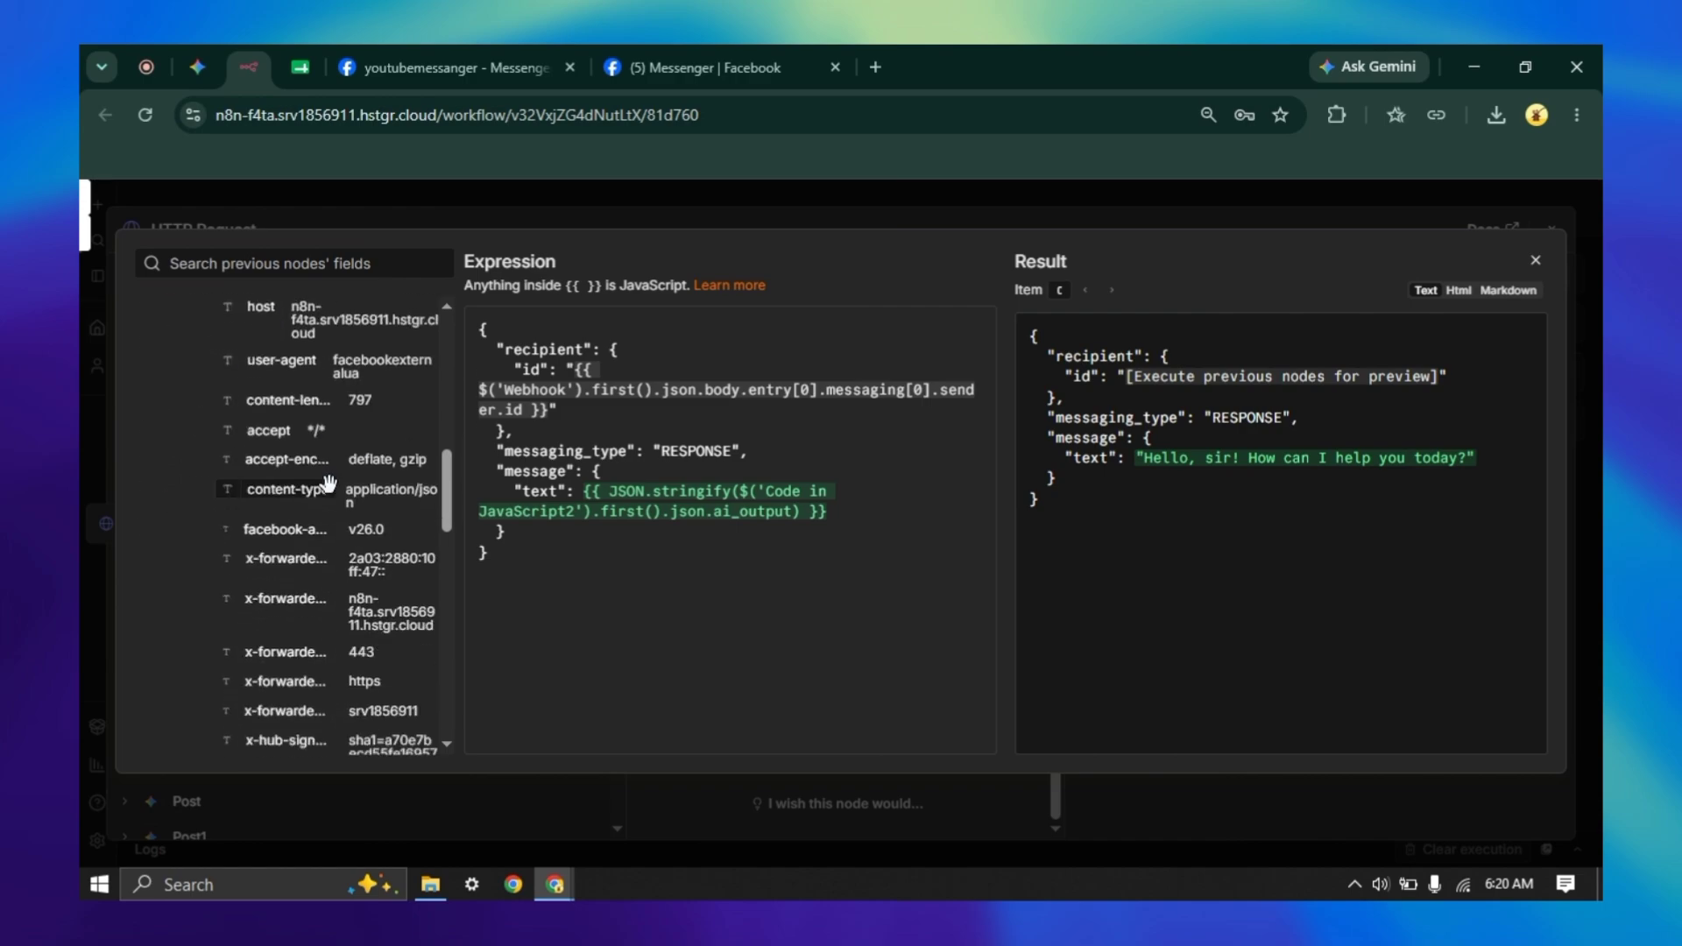
scroll(334, 472, down, 6)
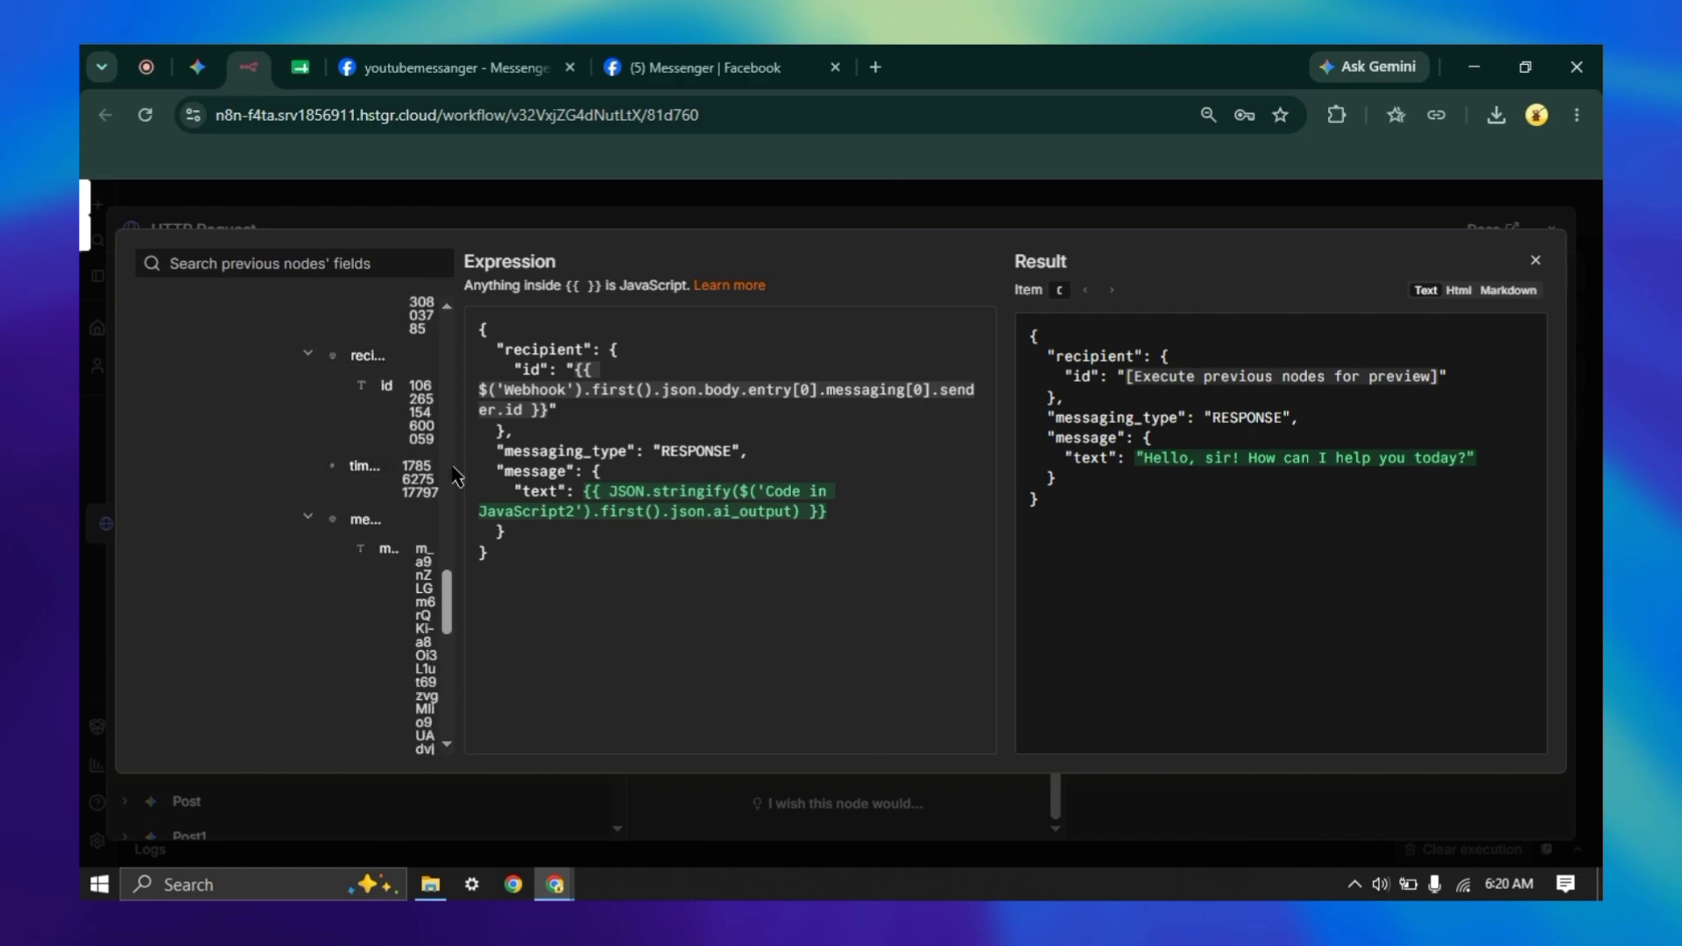
drag(455, 462, 636, 469)
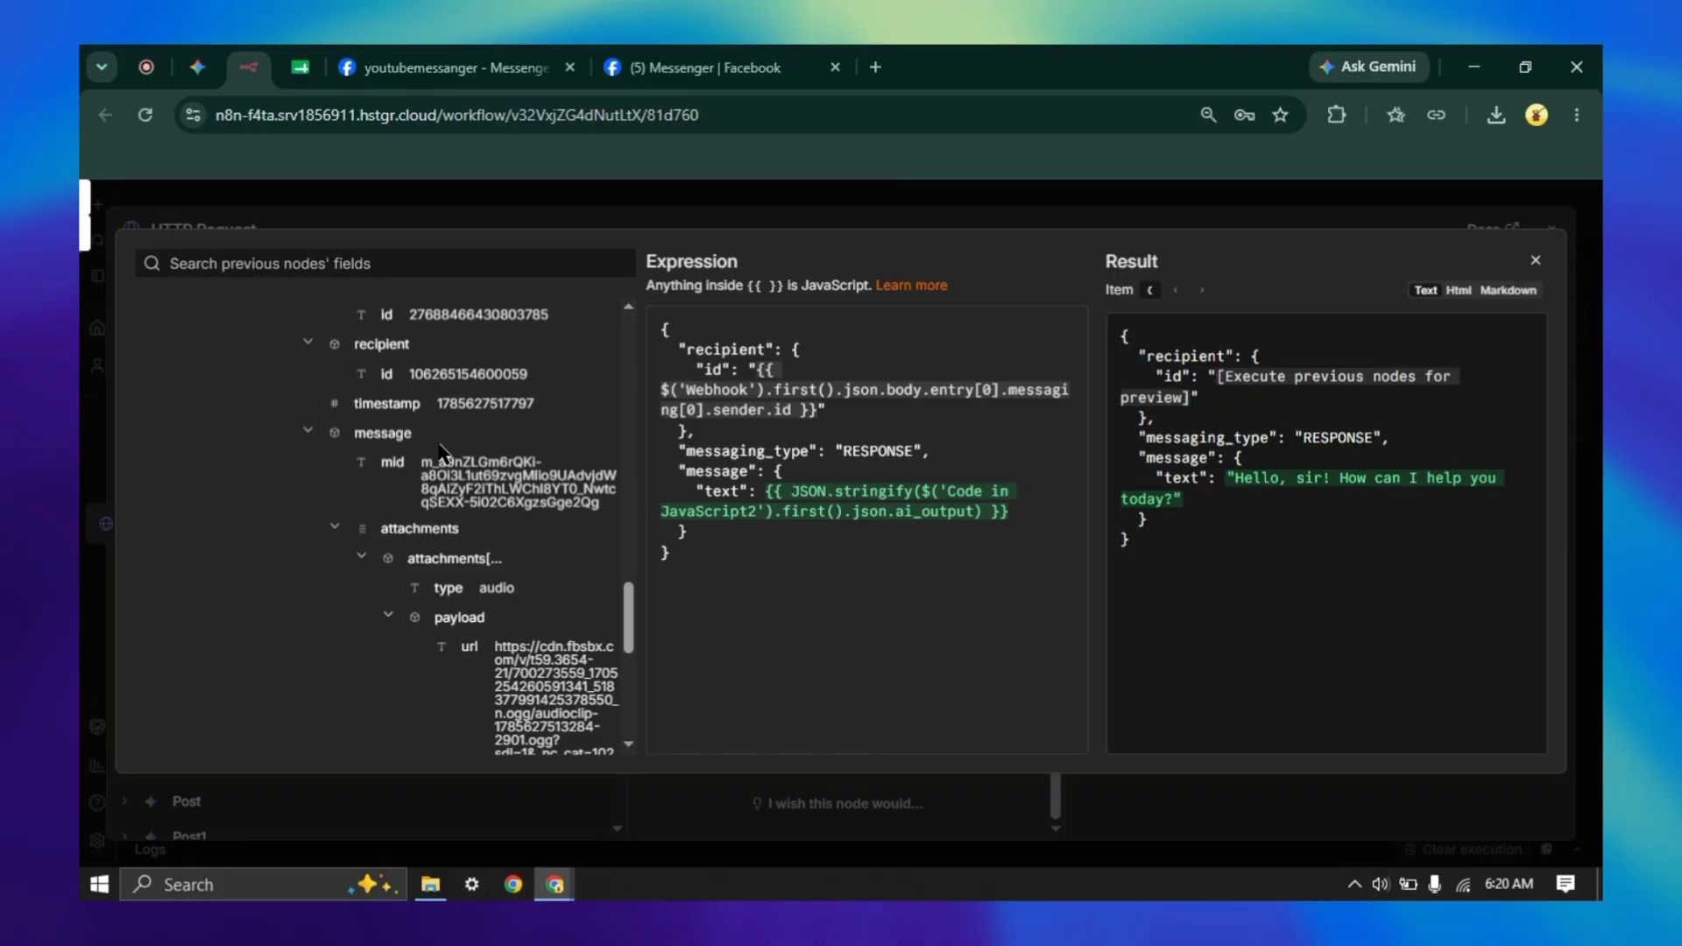
scroll(438, 456, up, 3)
scroll(420, 469, down, 3)
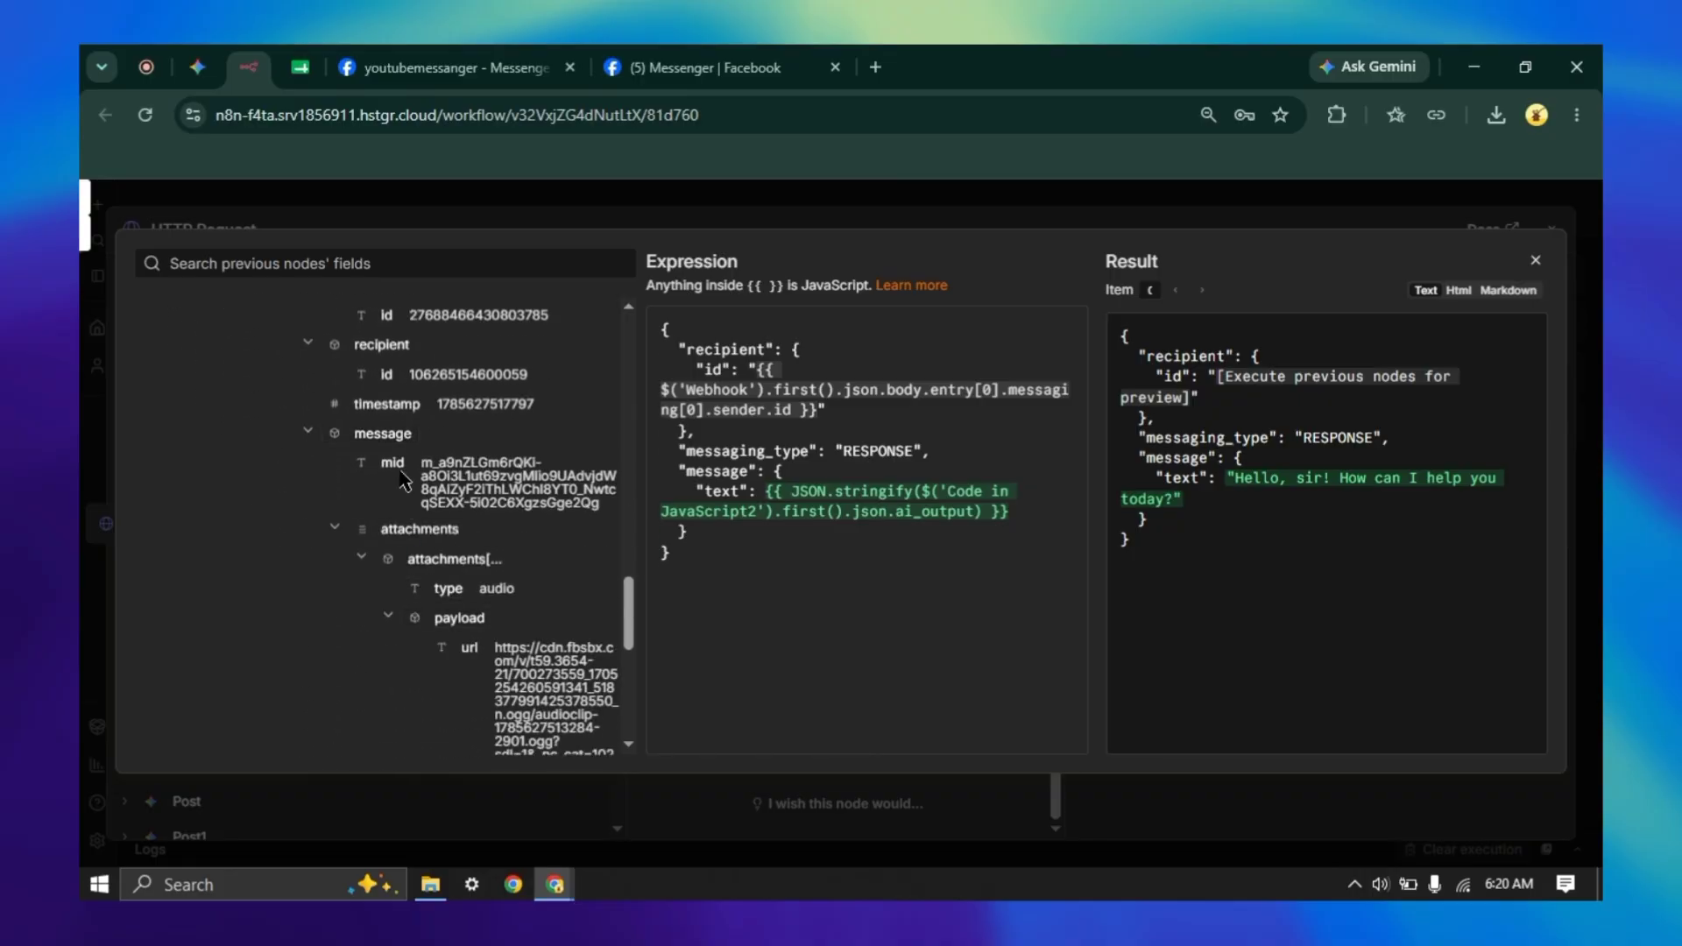
scroll(381, 575, up, 2)
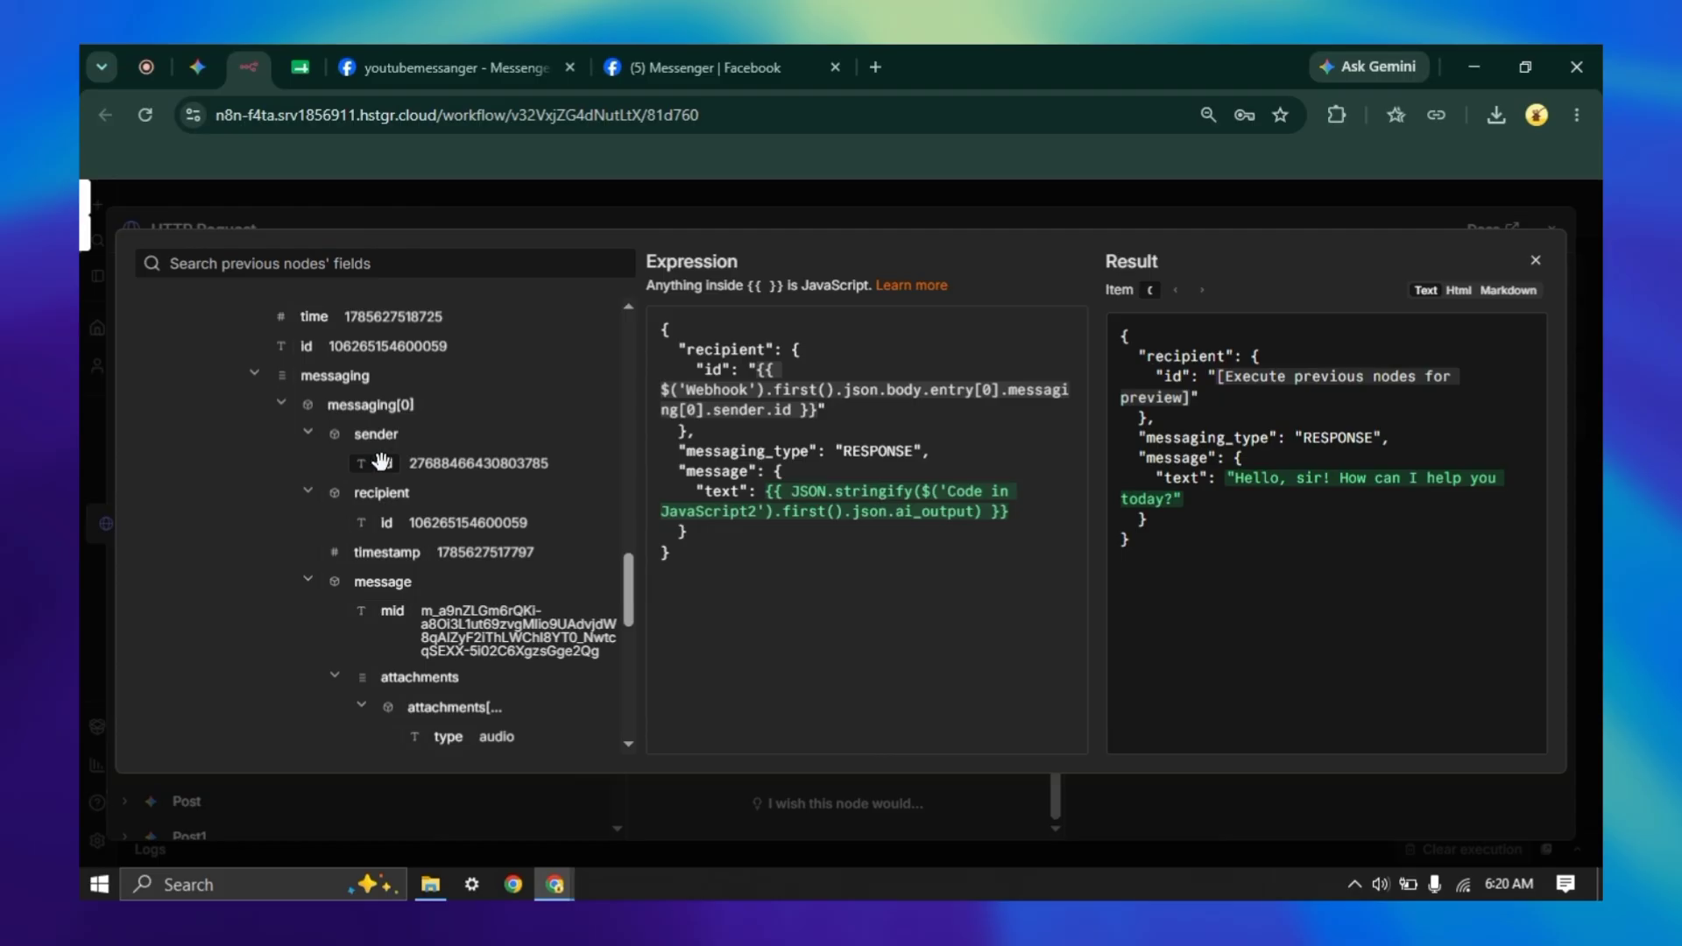
drag(382, 462, 349, 582)
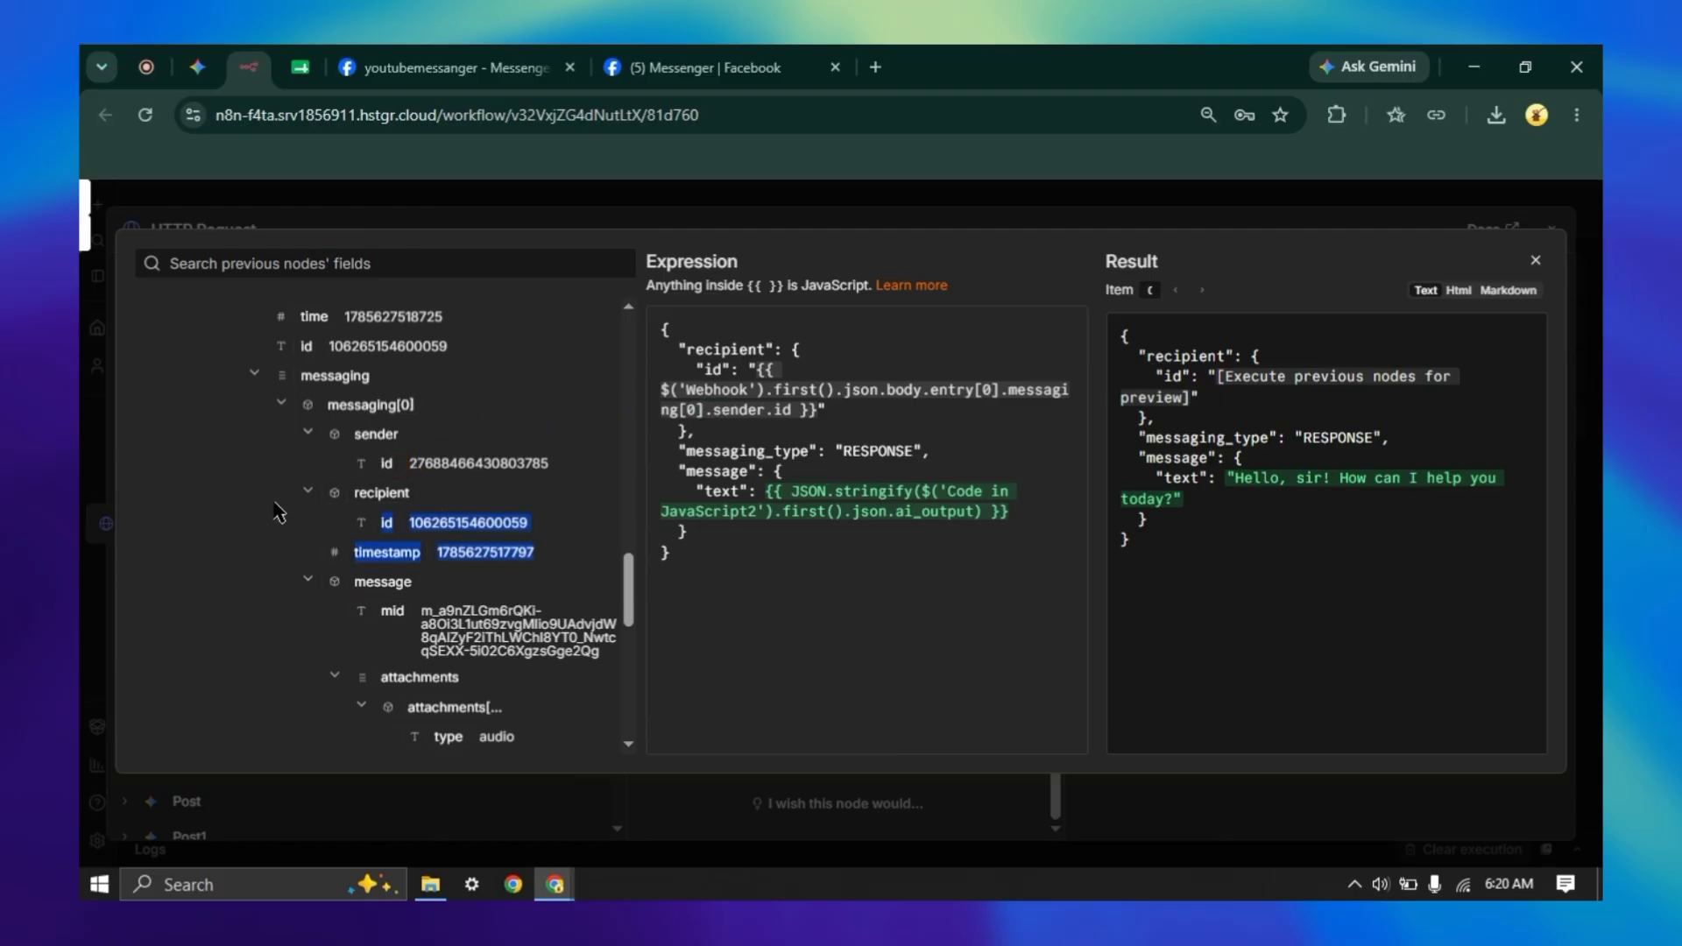
click(399, 499)
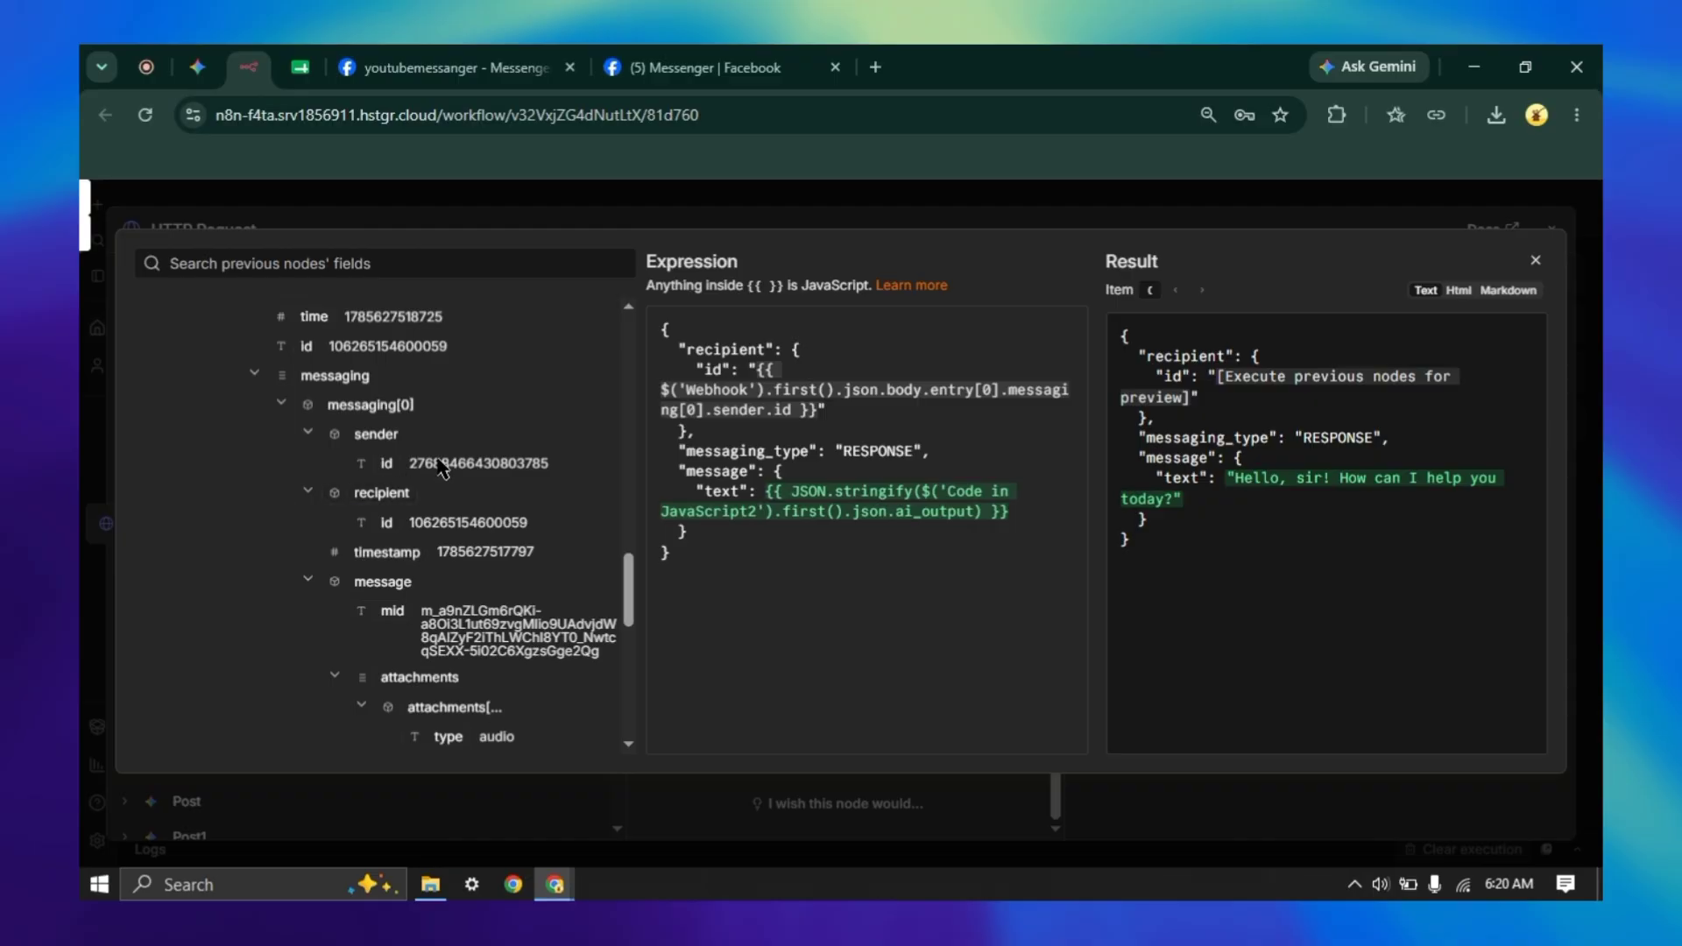
drag(574, 463, 333, 433)
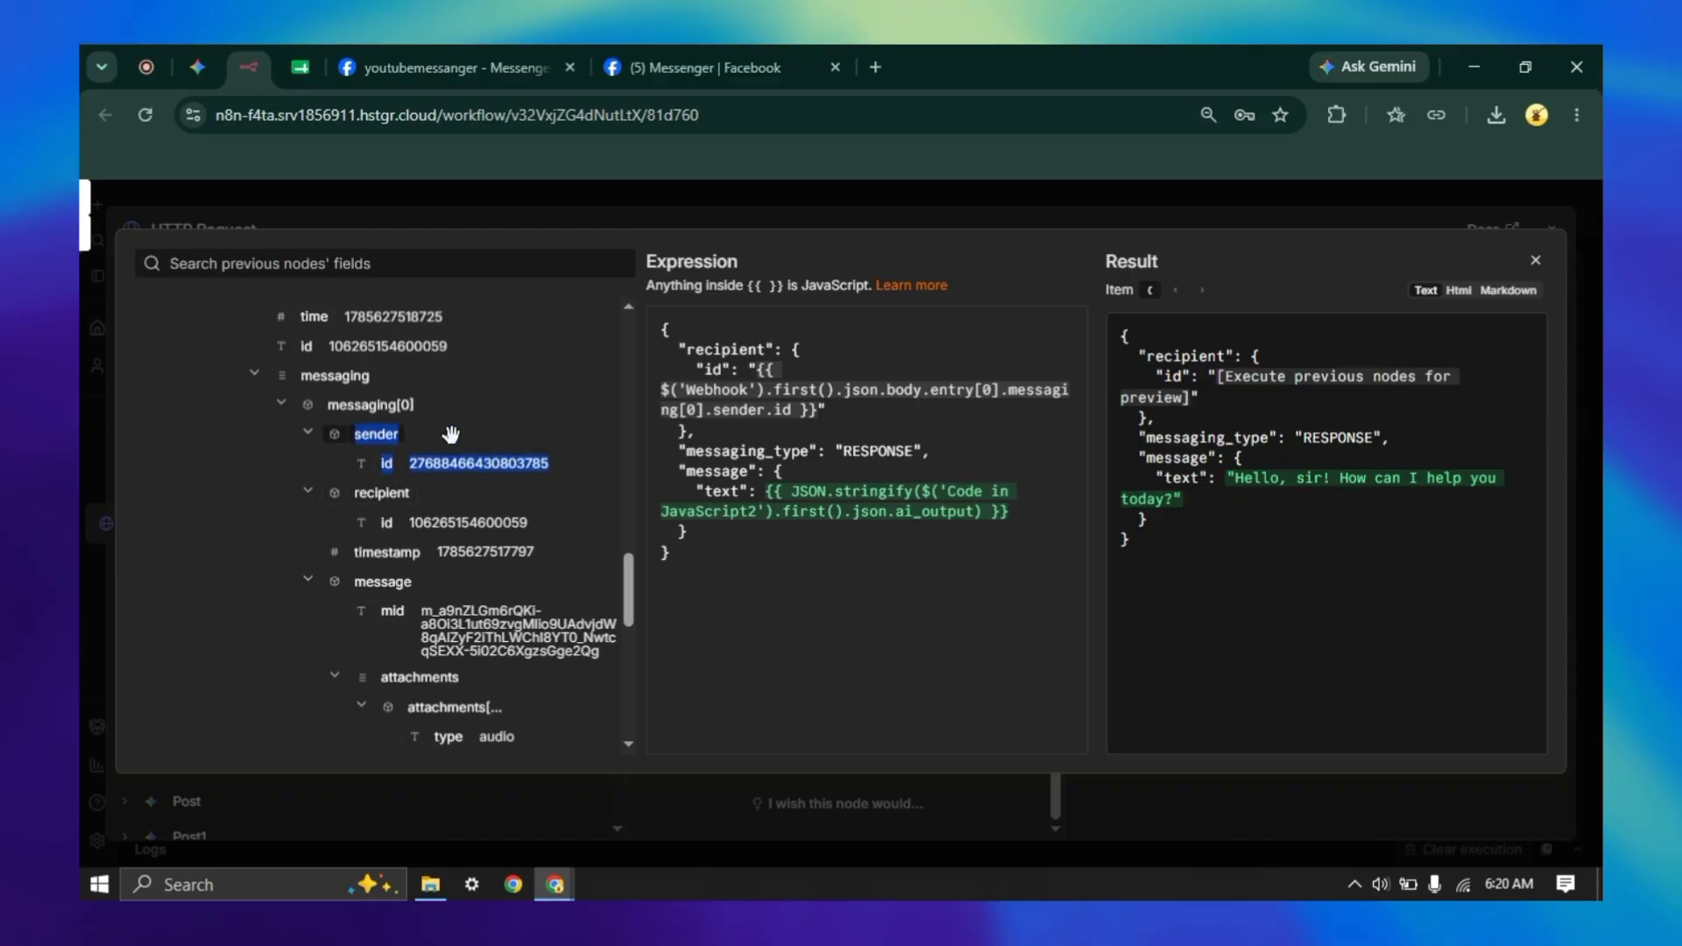
click(472, 445)
- Close the HTTP Request node and execute its step
click(720, 201)
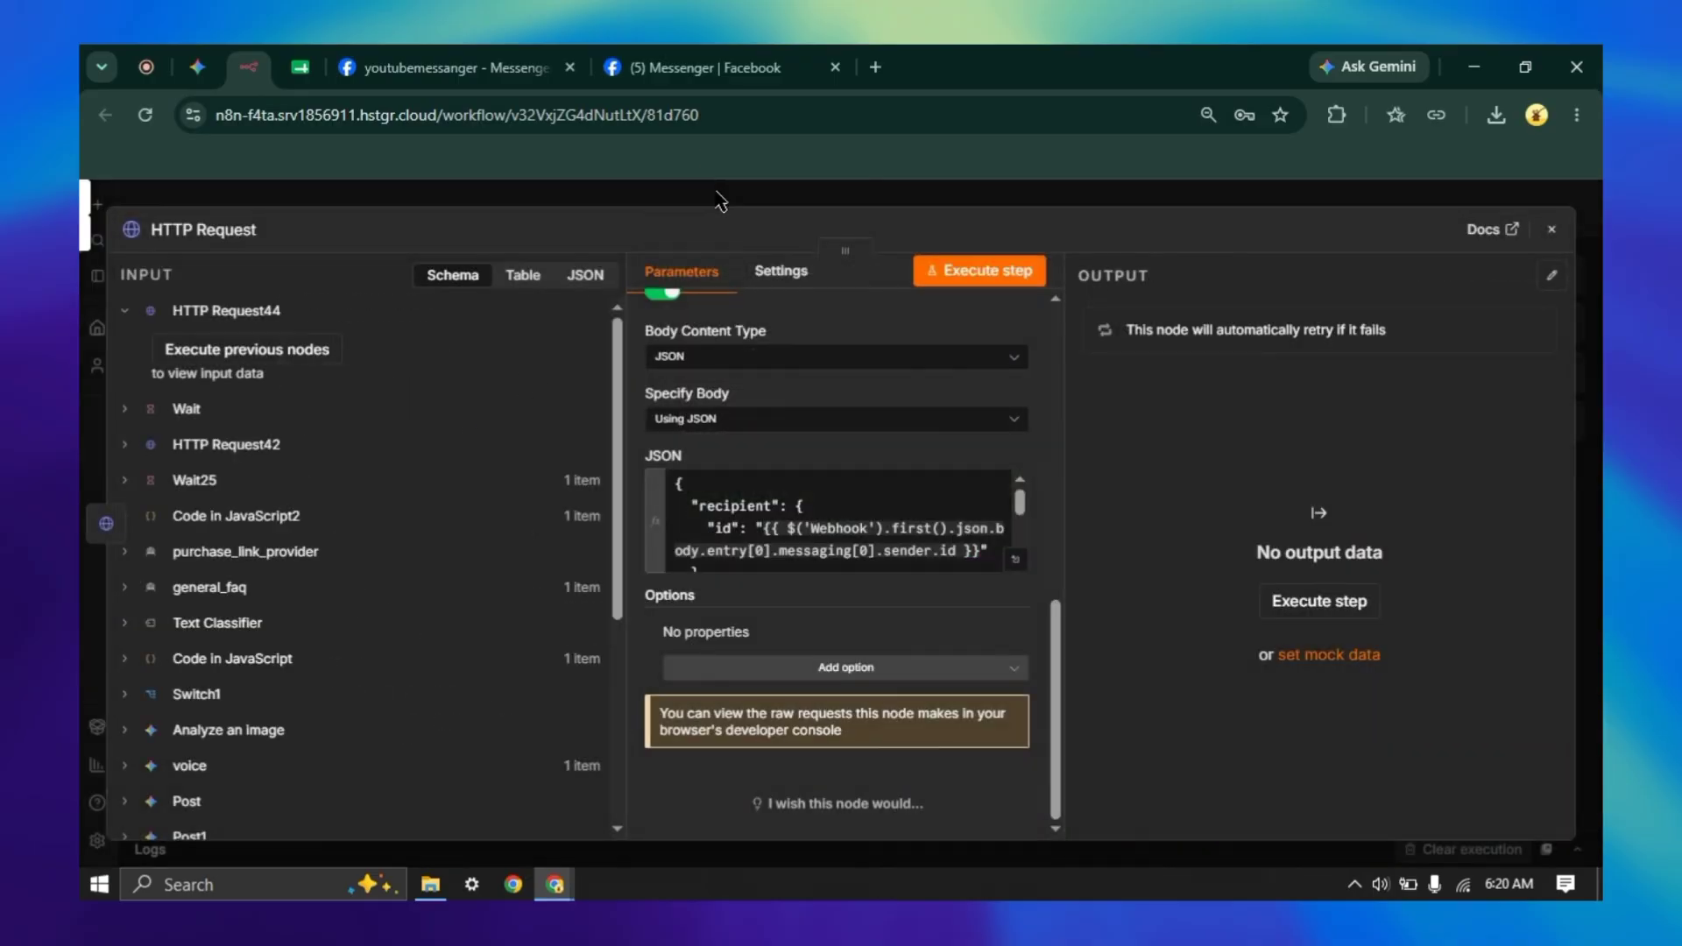
click(715, 196)
drag(1276, 459, 1248, 496)
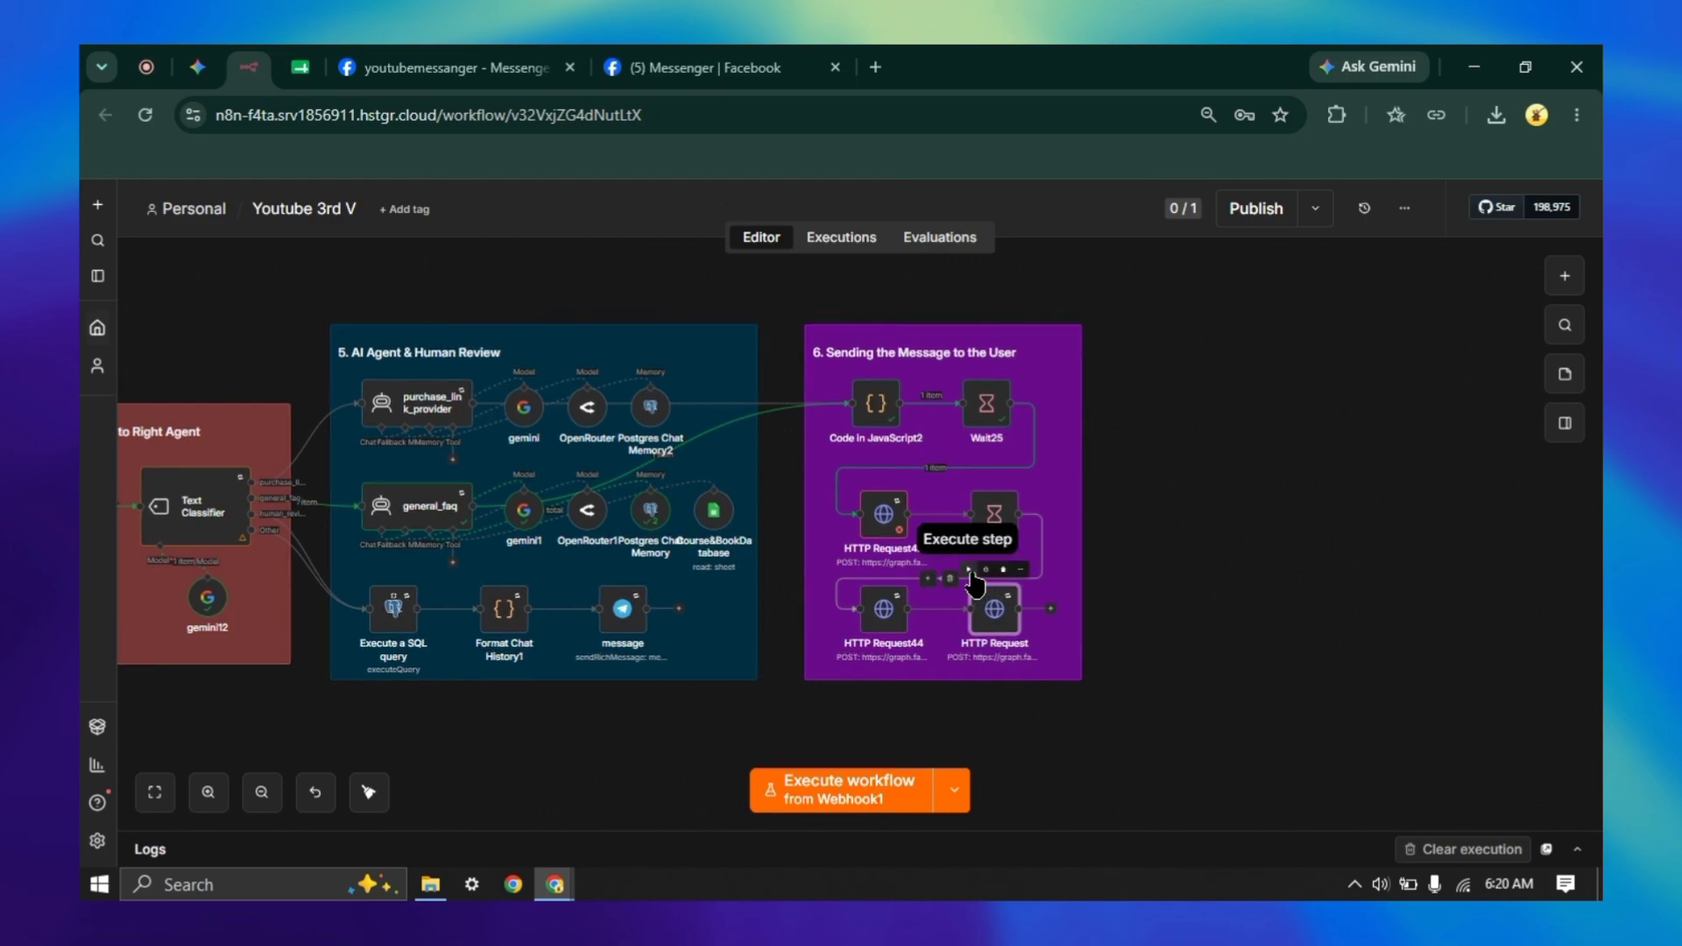
click(969, 570)
click(525, 69)
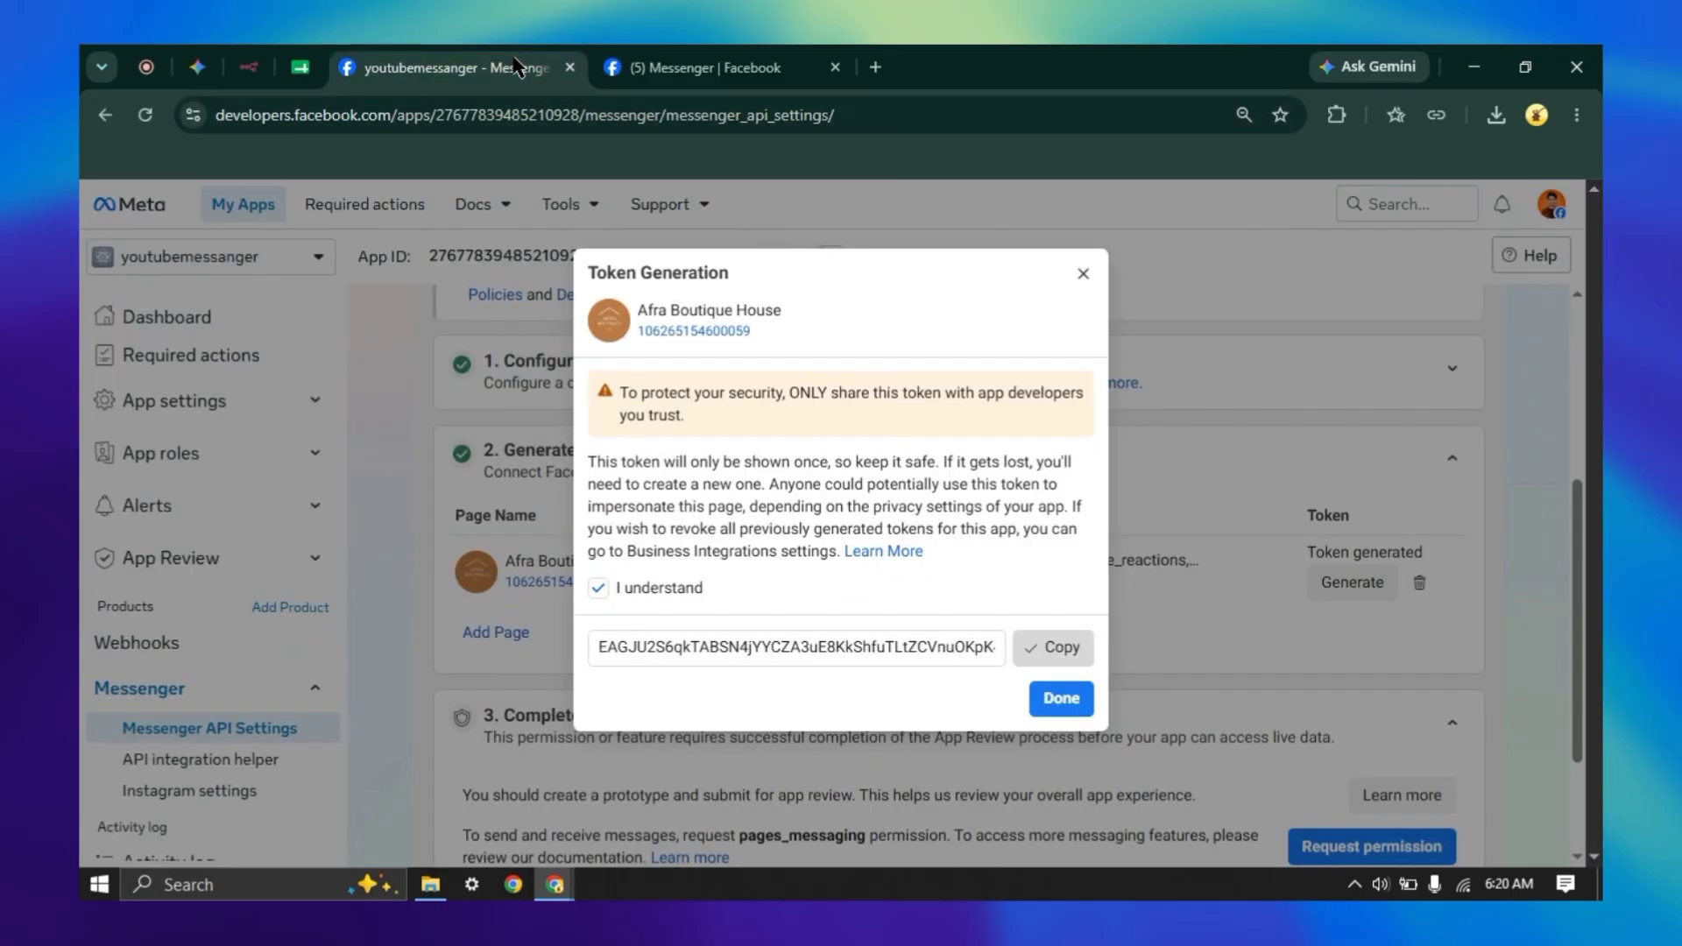
click(701, 68)
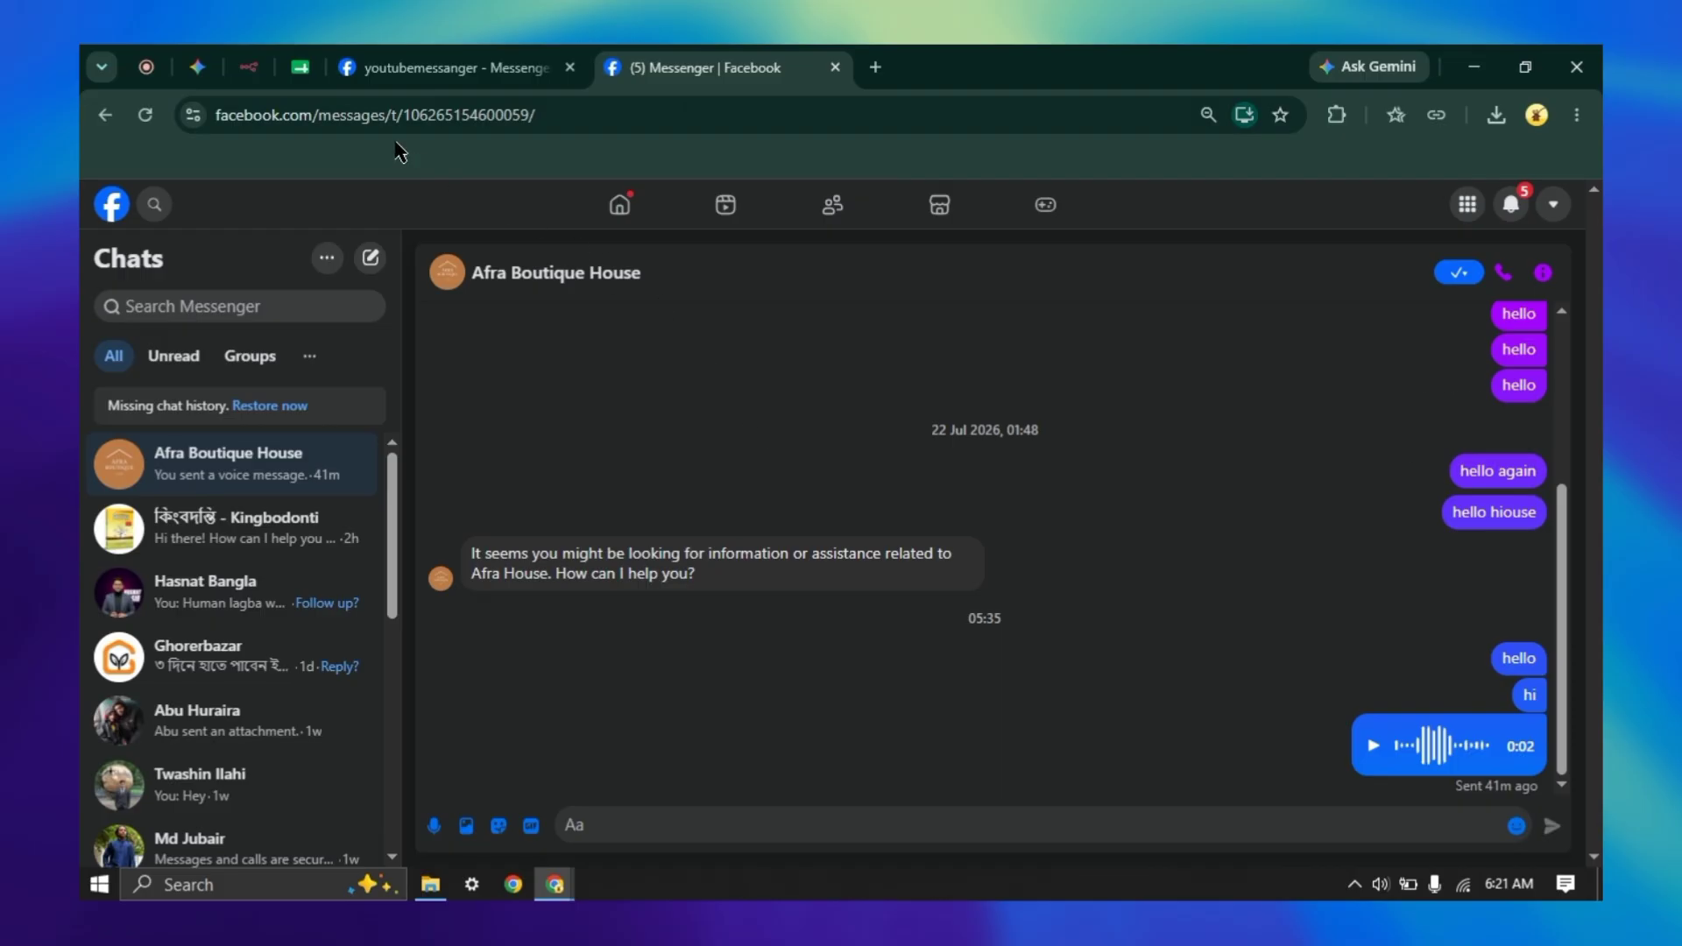
click(252, 70)
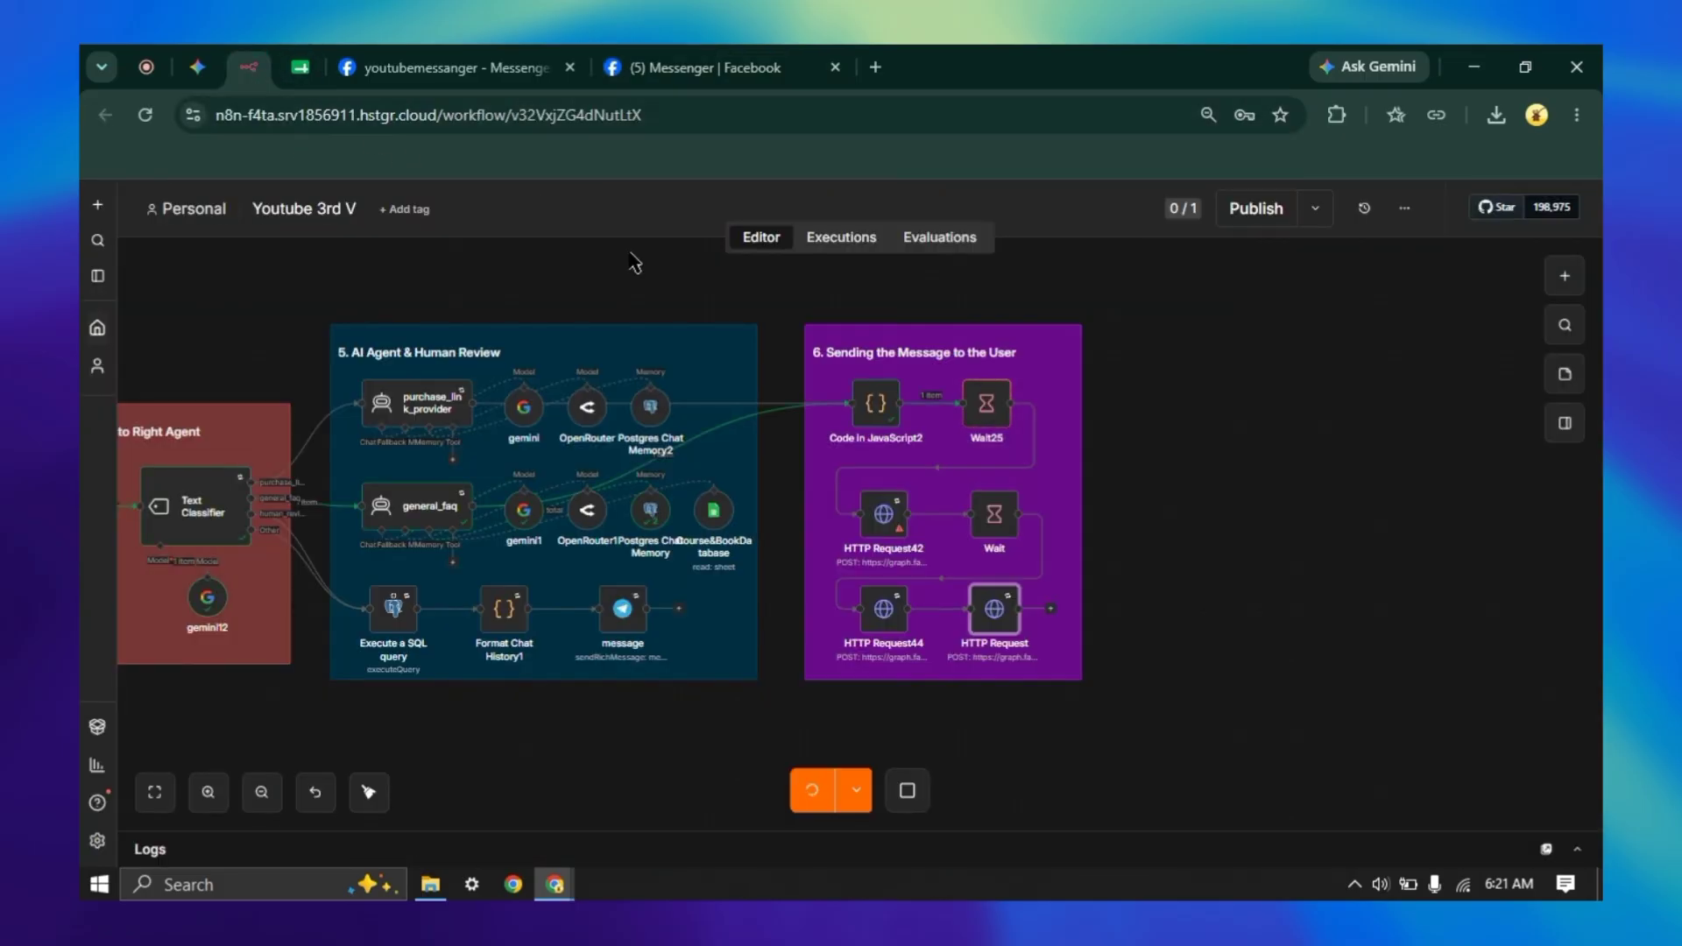
- Check the token generation page and the Messenger chat, then return to n8n
mouse_move(1000, 433)
click(486, 81)
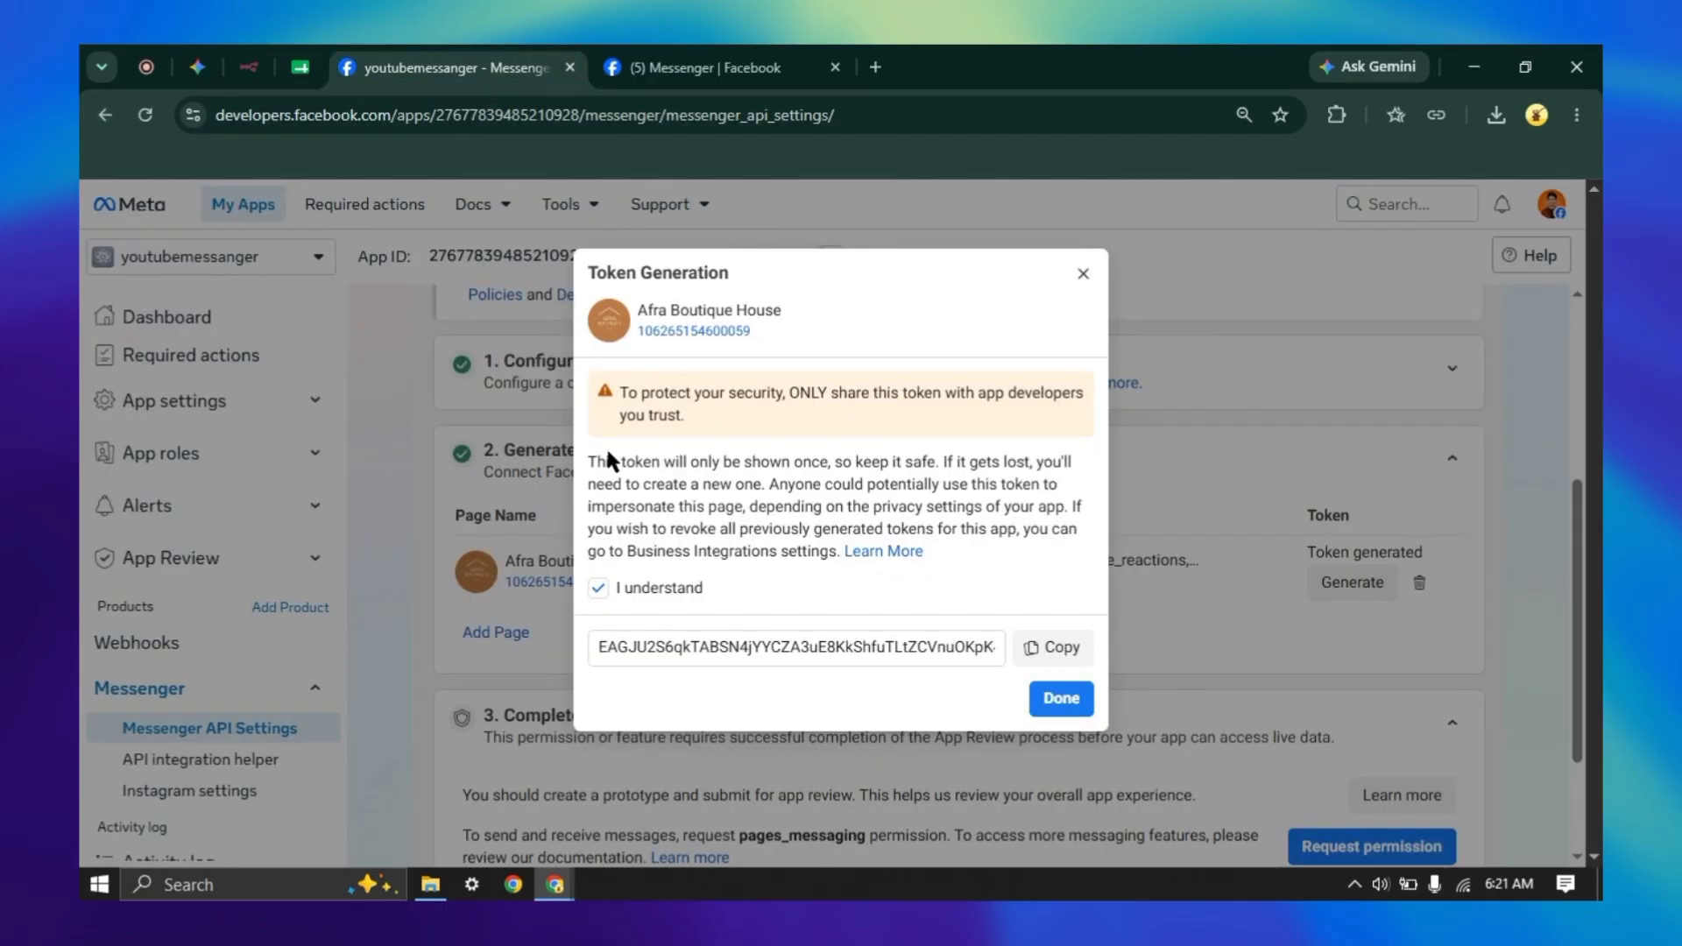
click(637, 67)
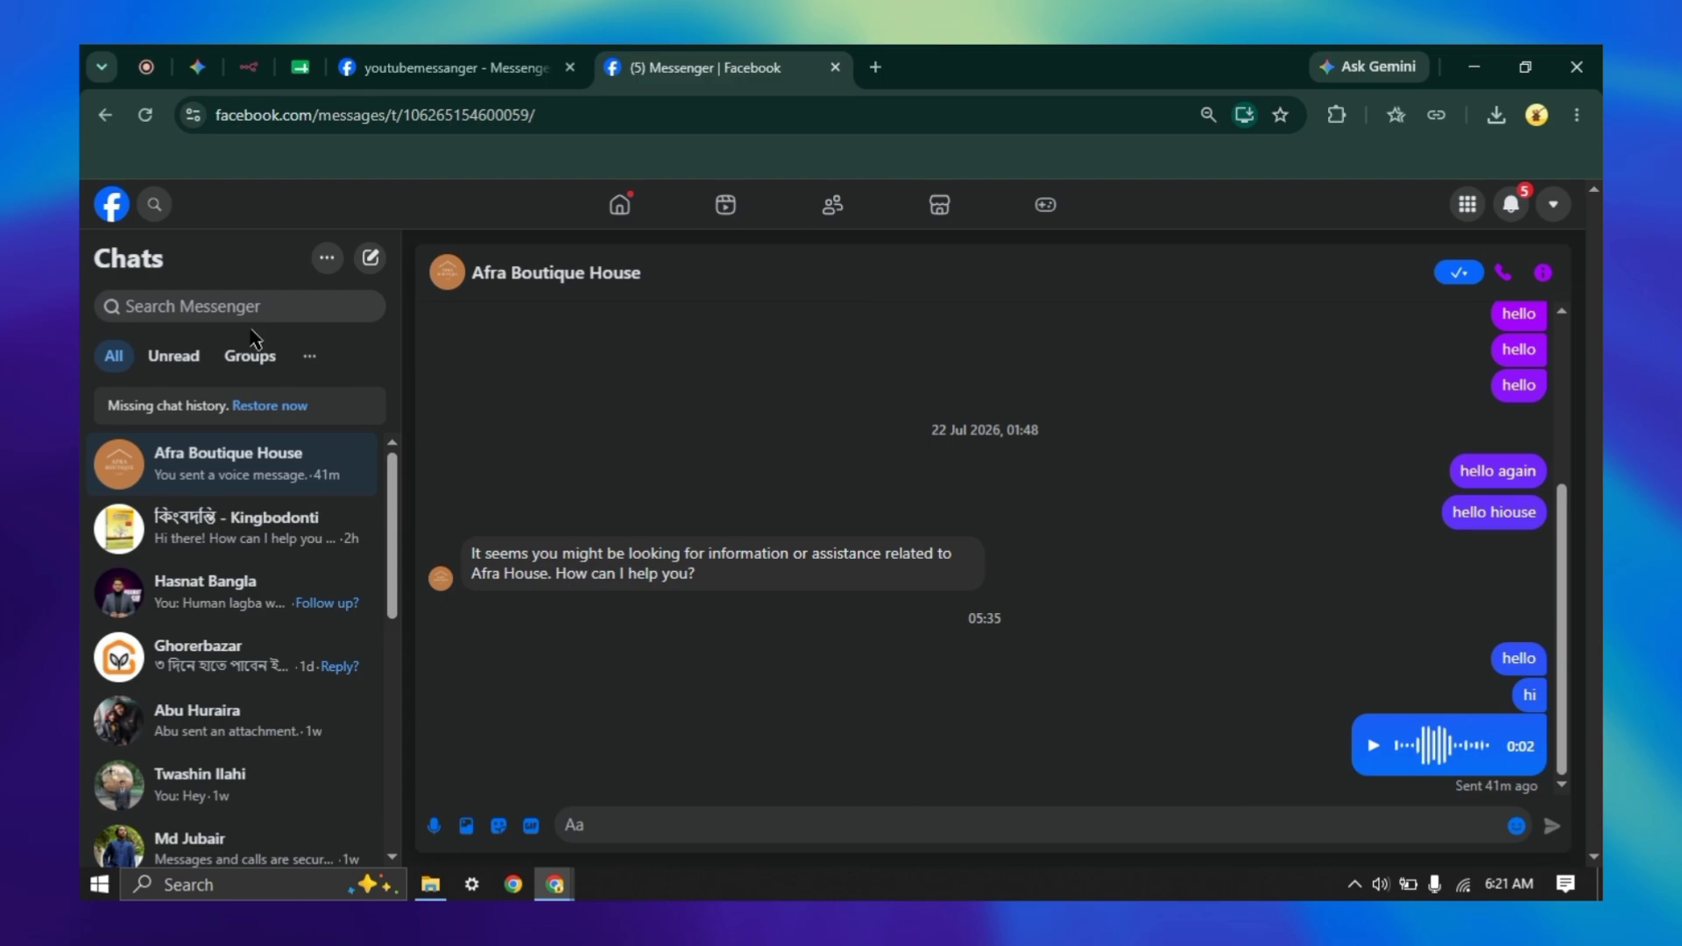
click(248, 68)
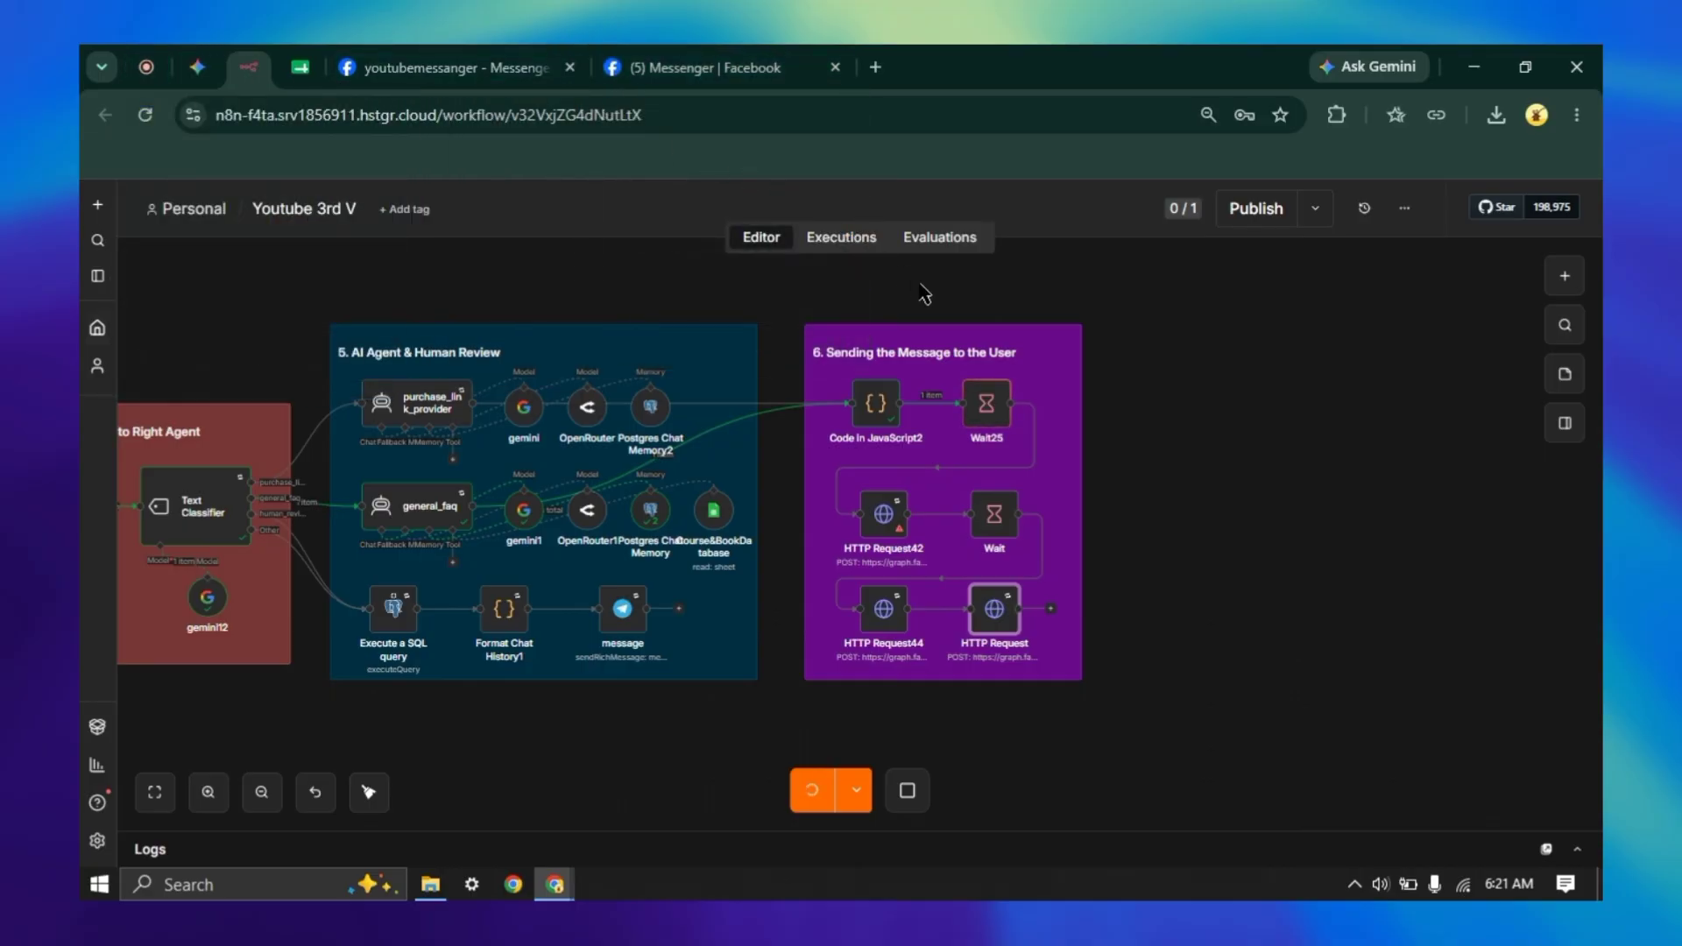
- Stop the execution, deactivate Wait25, and rerun the workflow from Webhook1 for Messenger testing
mouse_move(1003, 403)
click(922, 788)
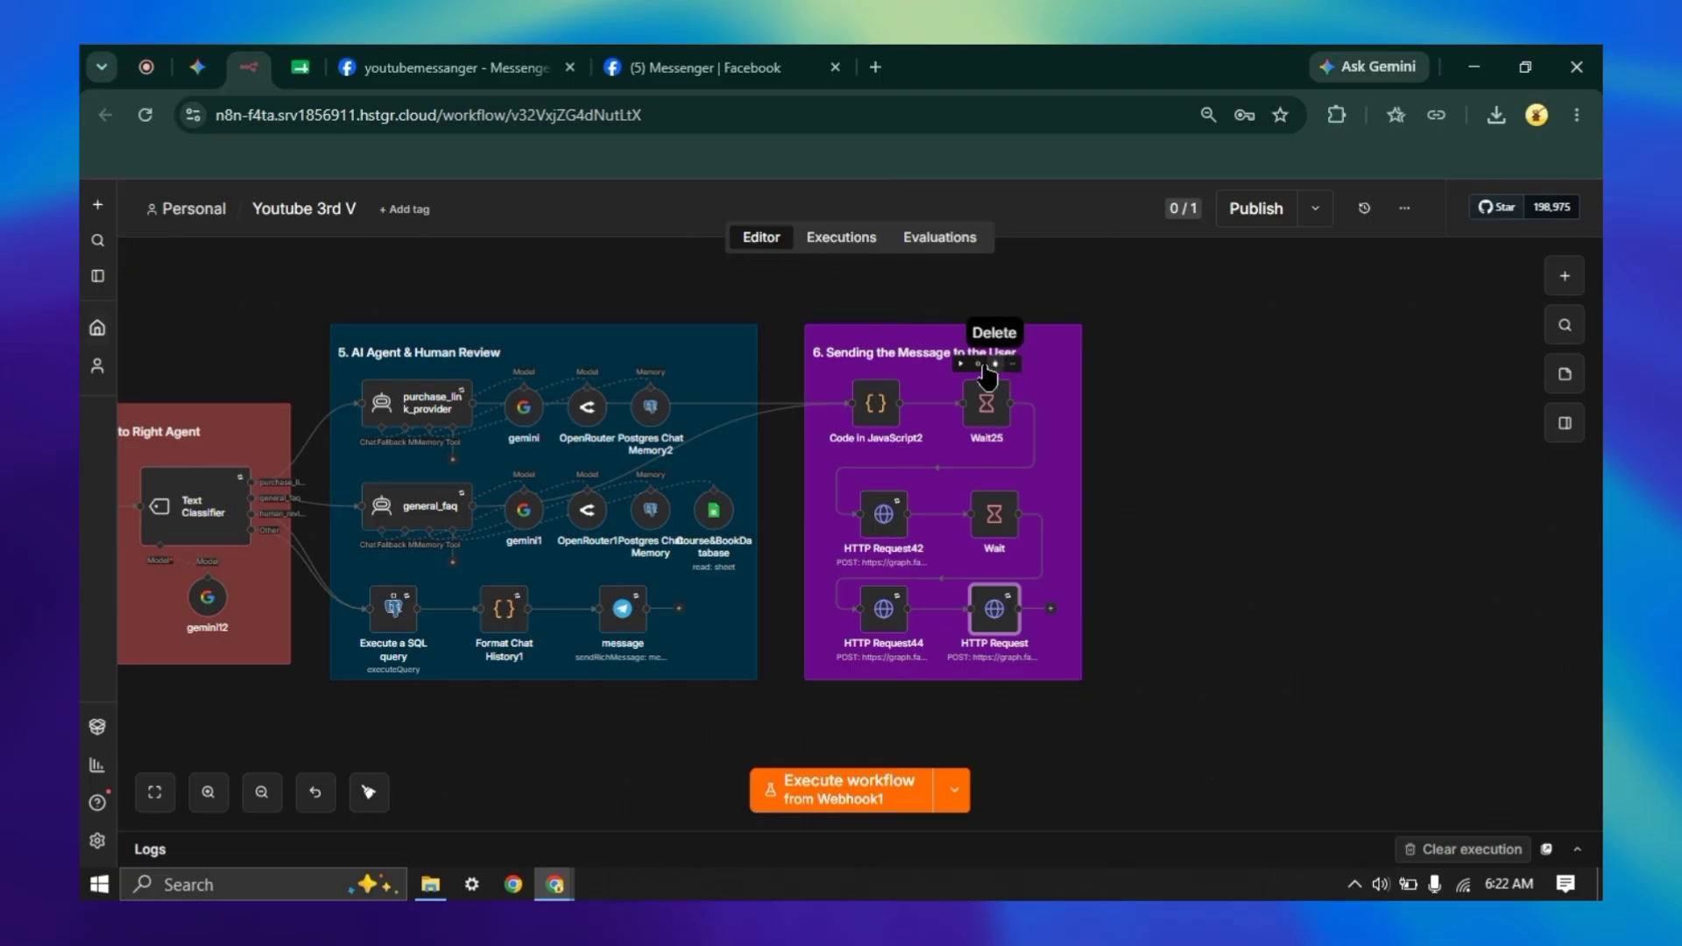
click(978, 364)
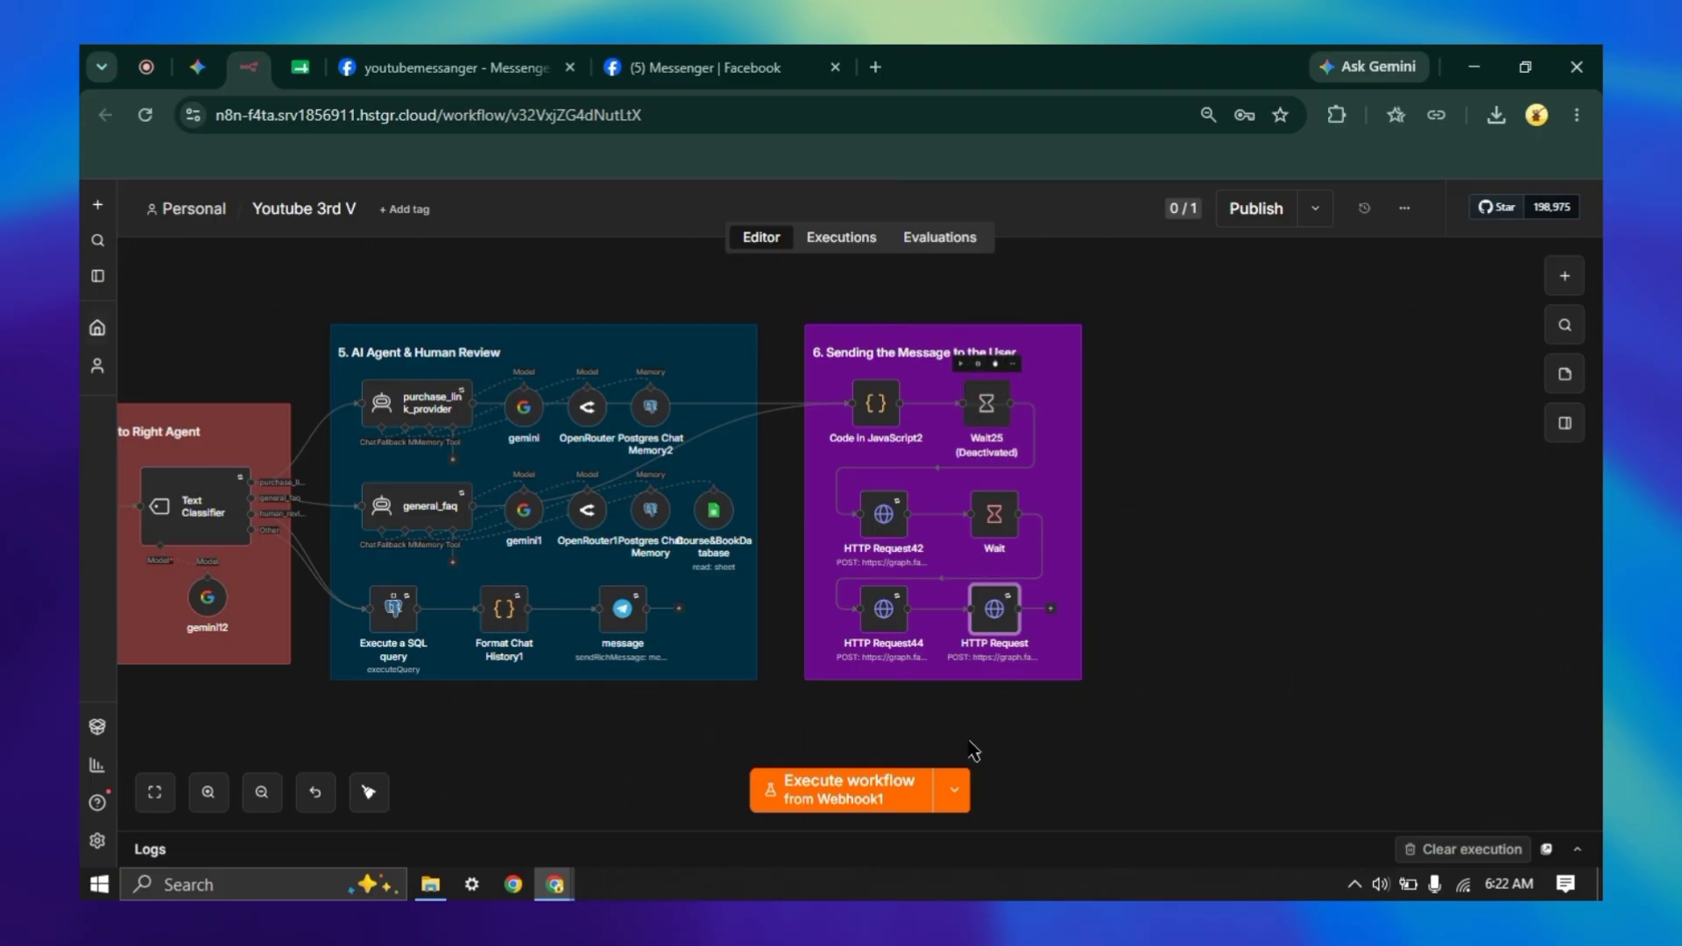
click(880, 802)
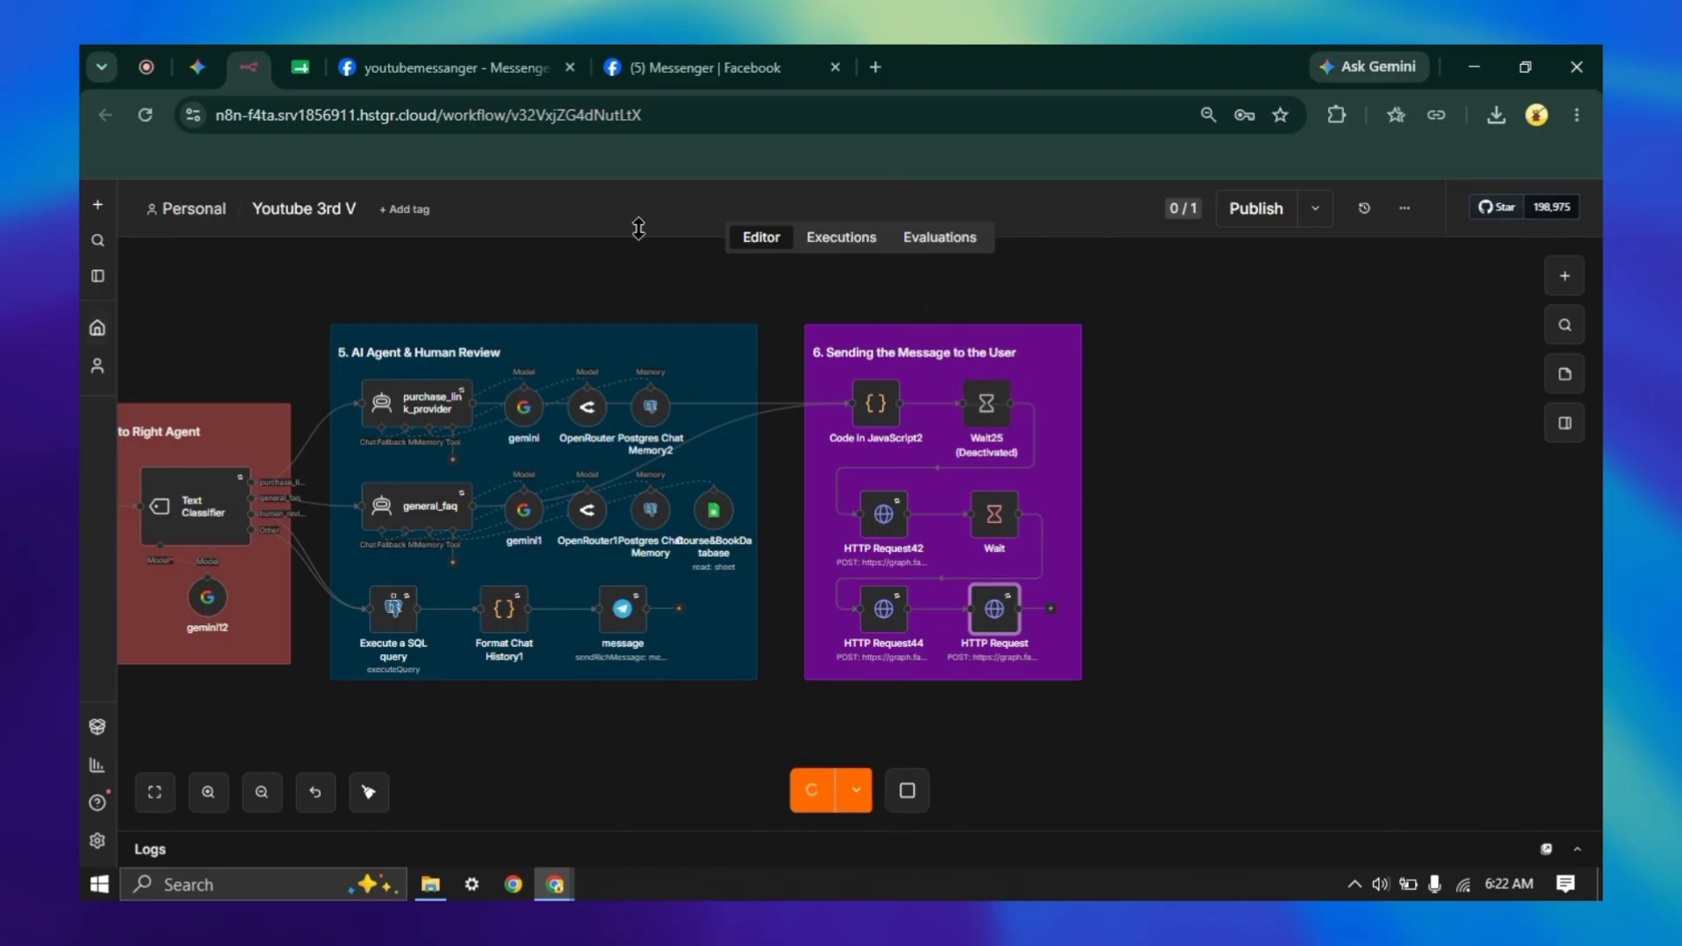
click(649, 68)
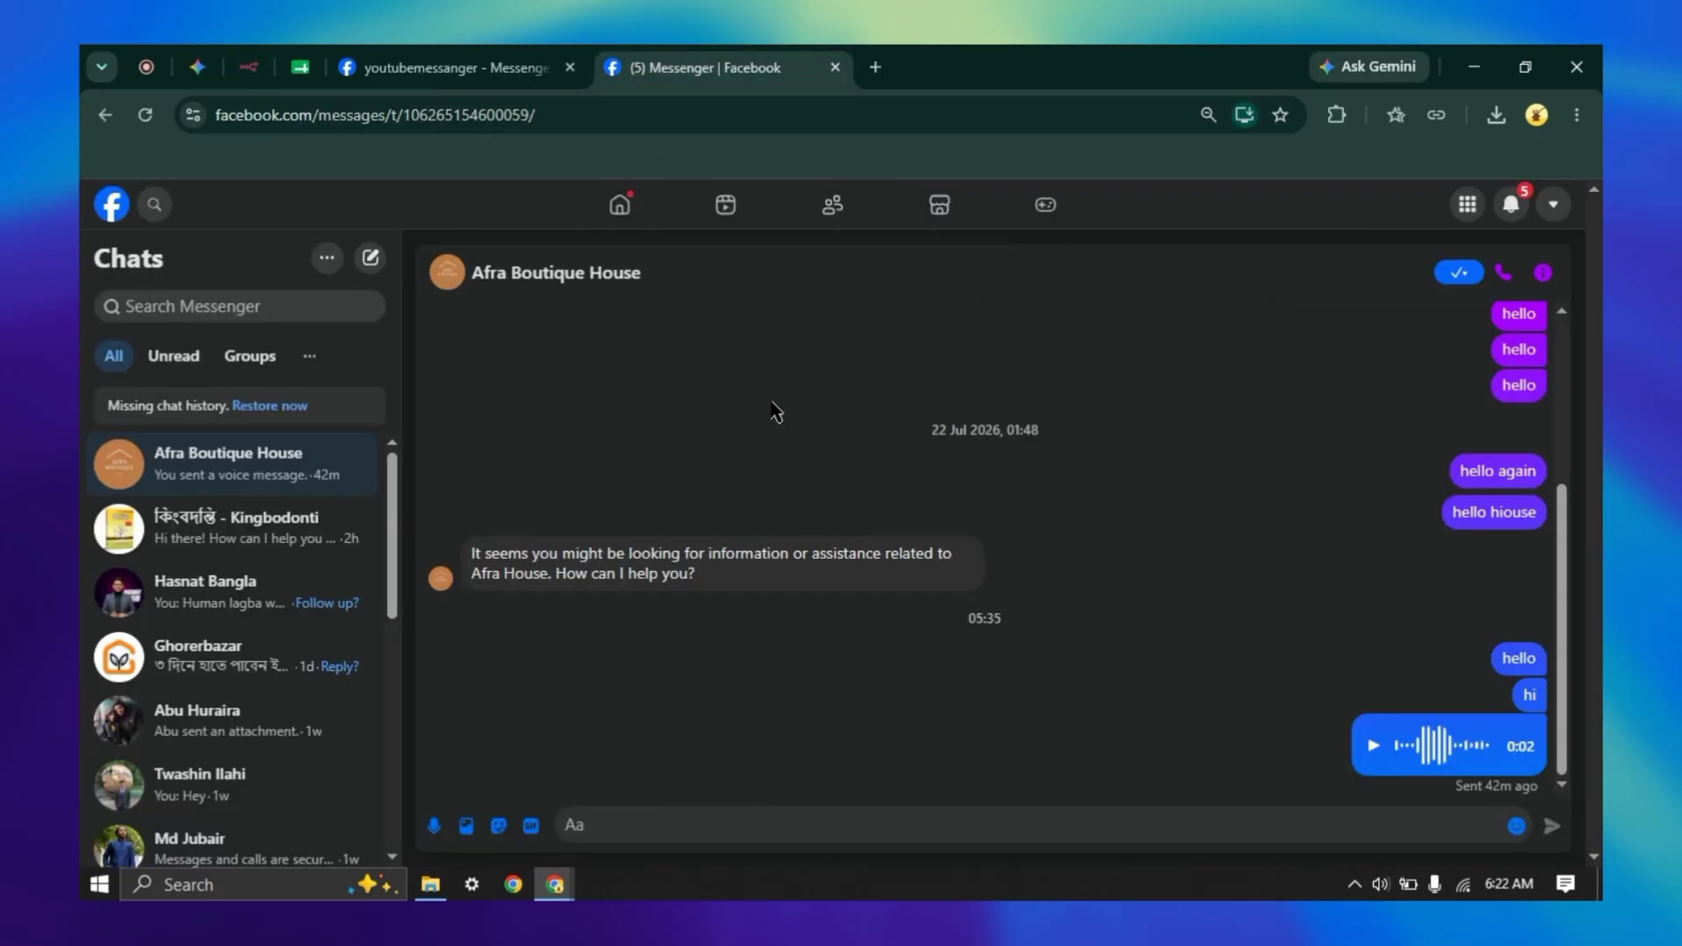
- Record a short voice message in the page's Messenger chat, then reframe the n8n canvas
click(812, 823)
text(h)
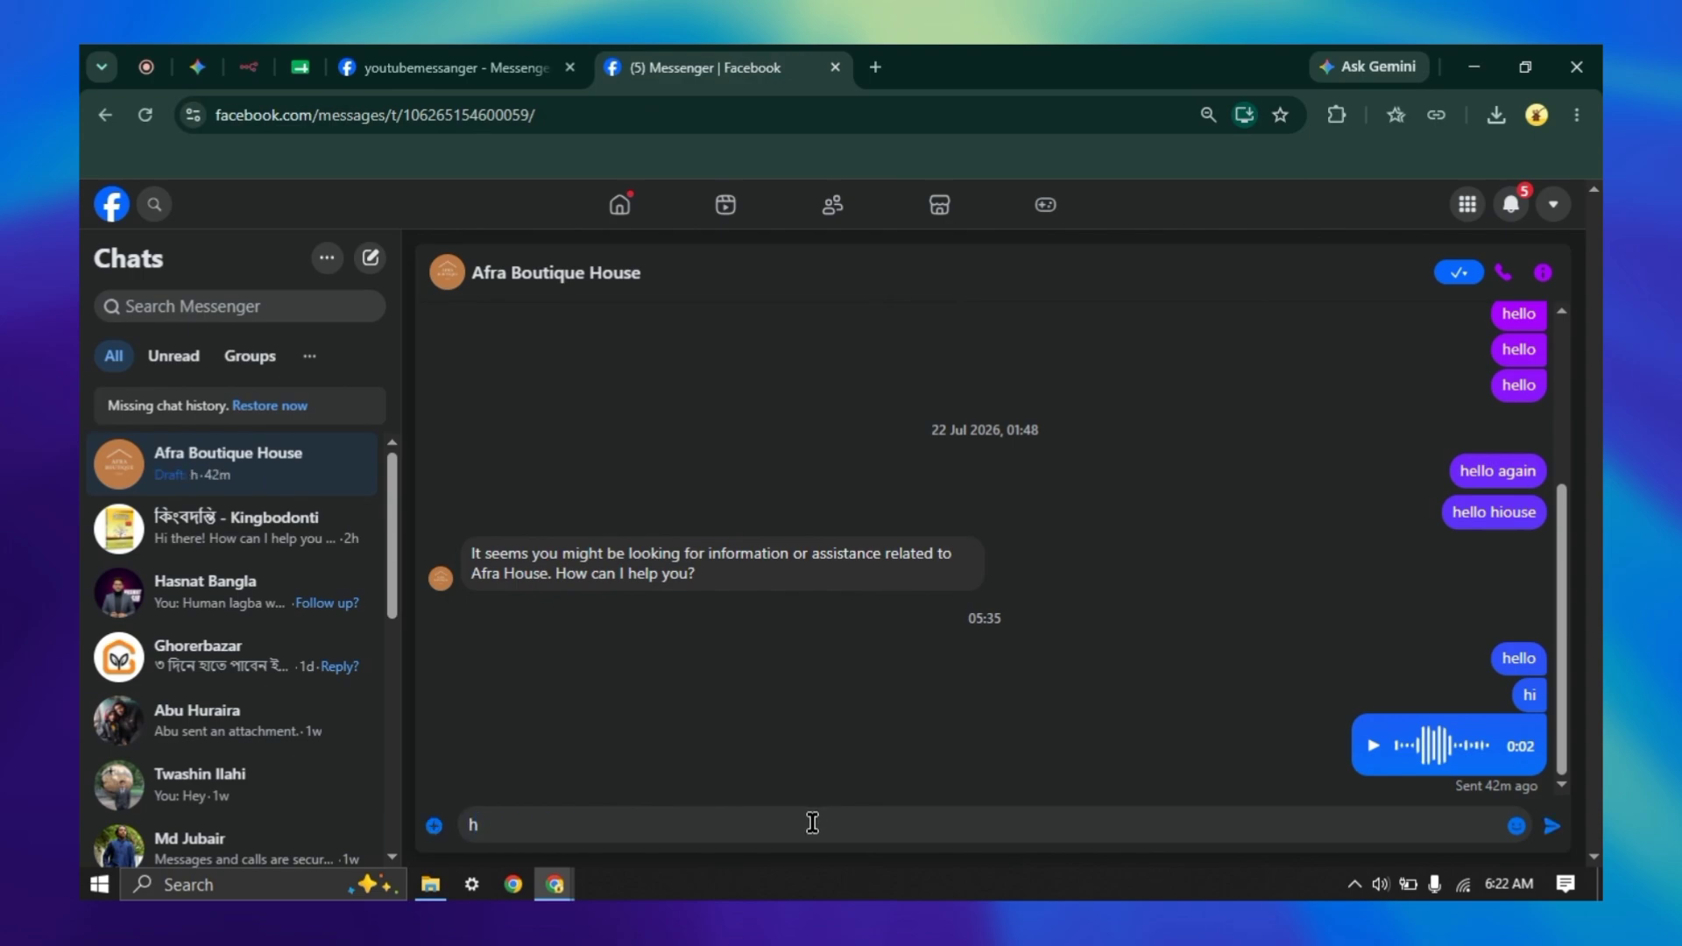
key(BackSpace)
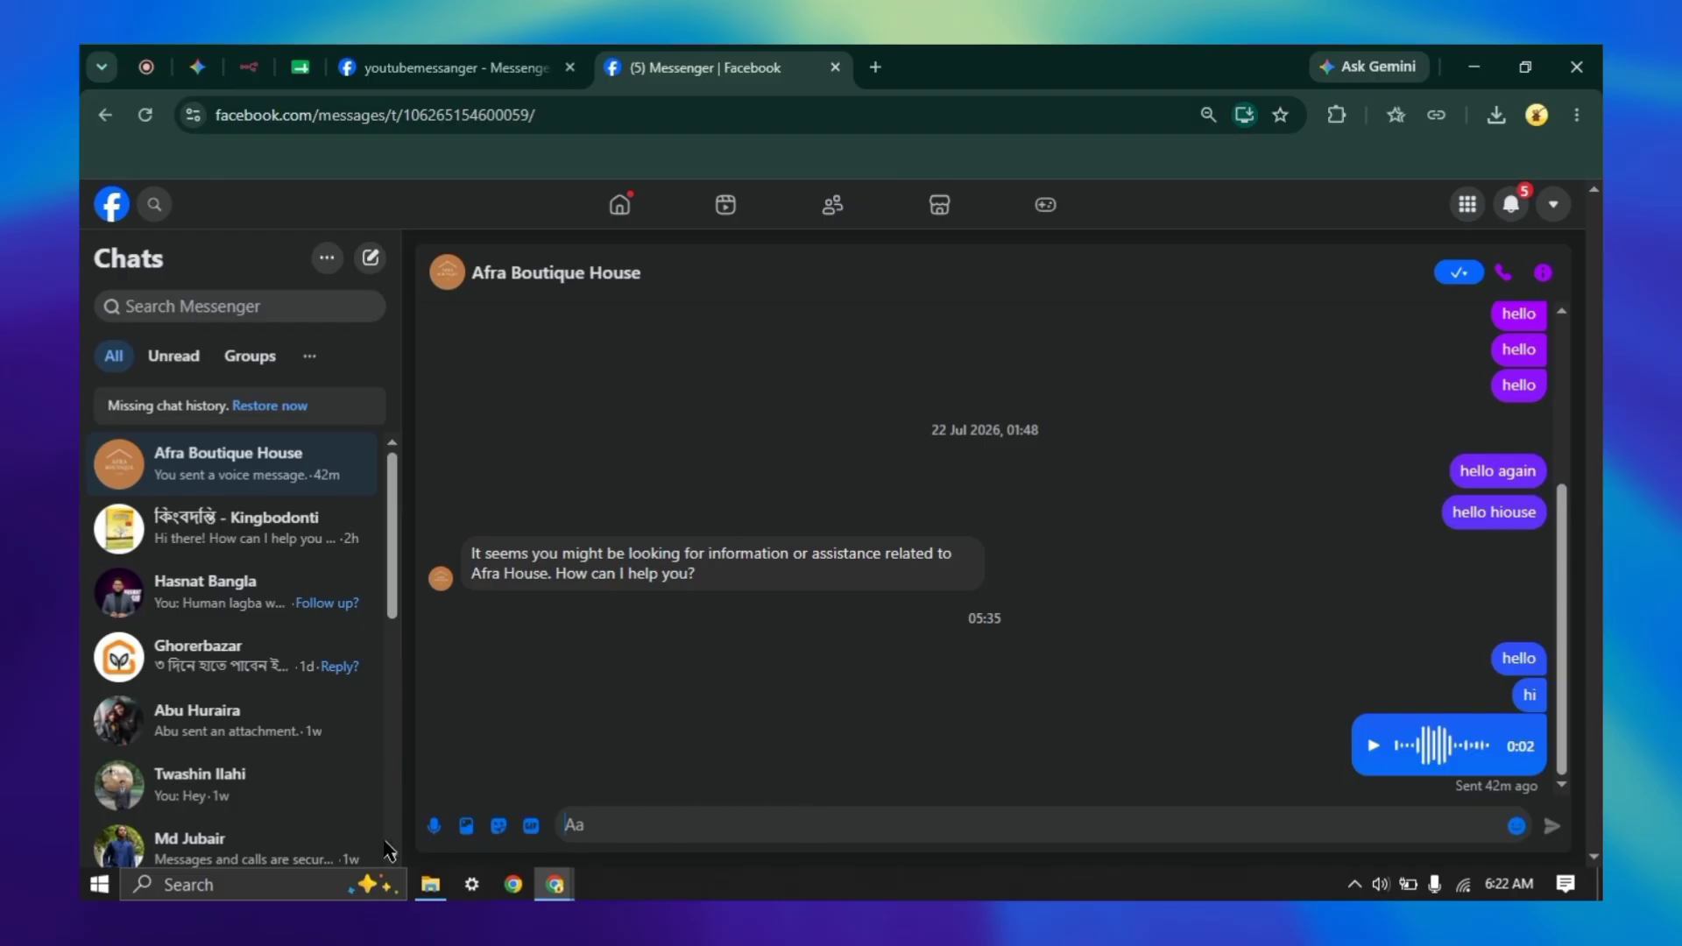
click(436, 827)
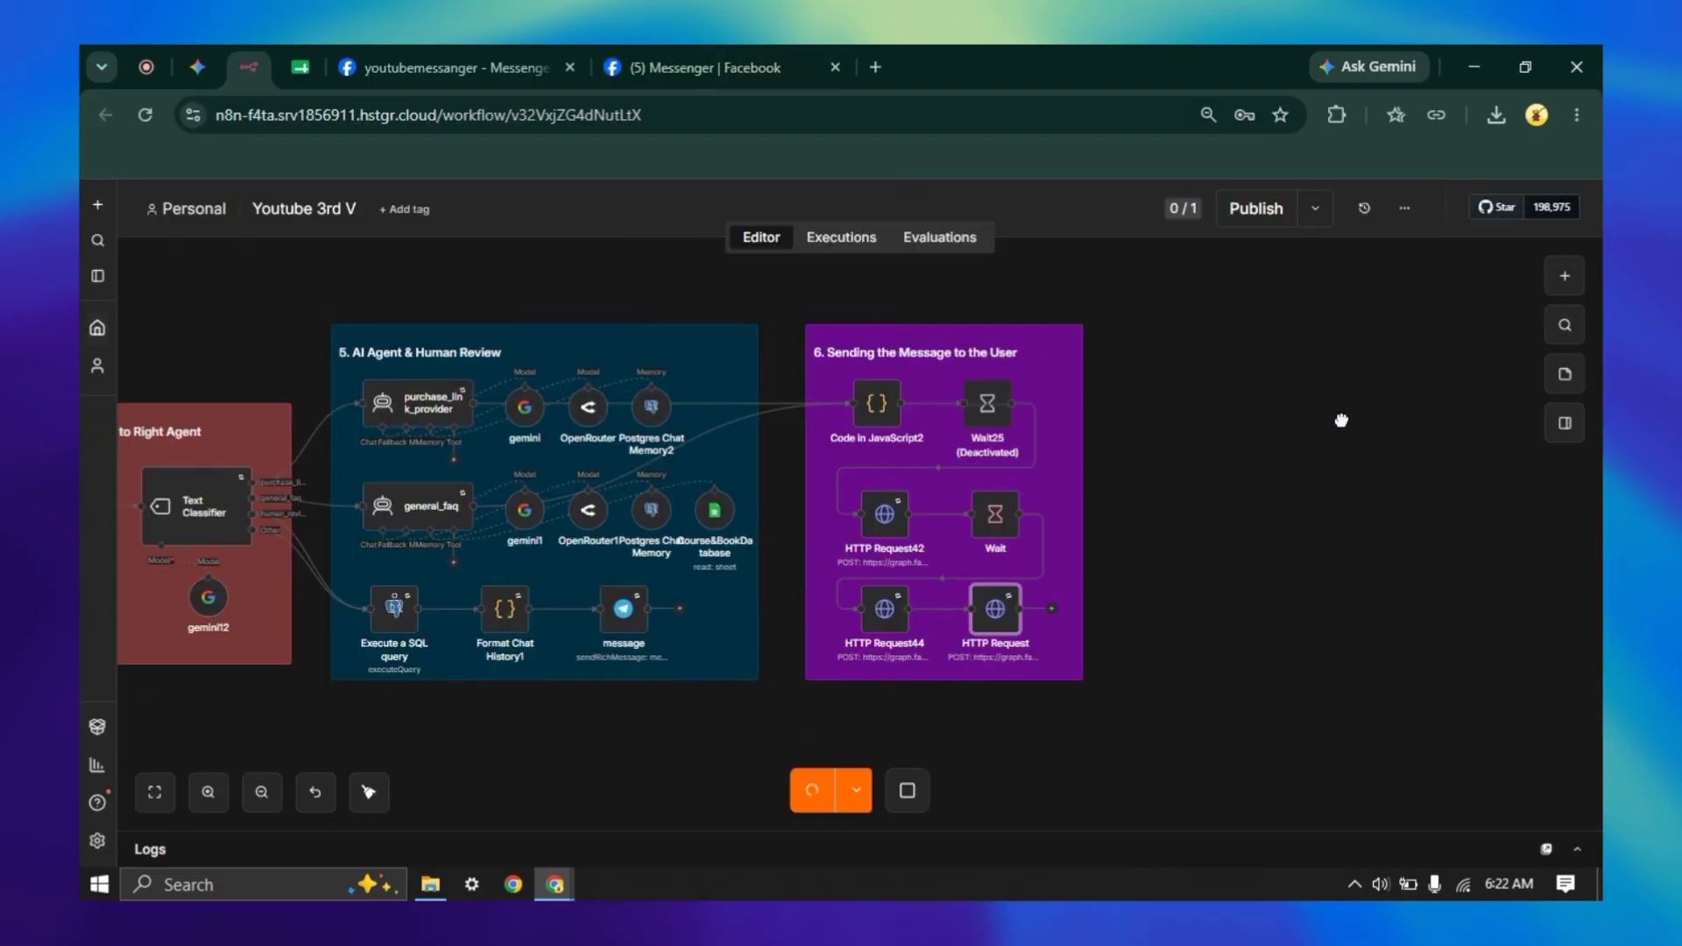
drag(1339, 423, 1457, 370)
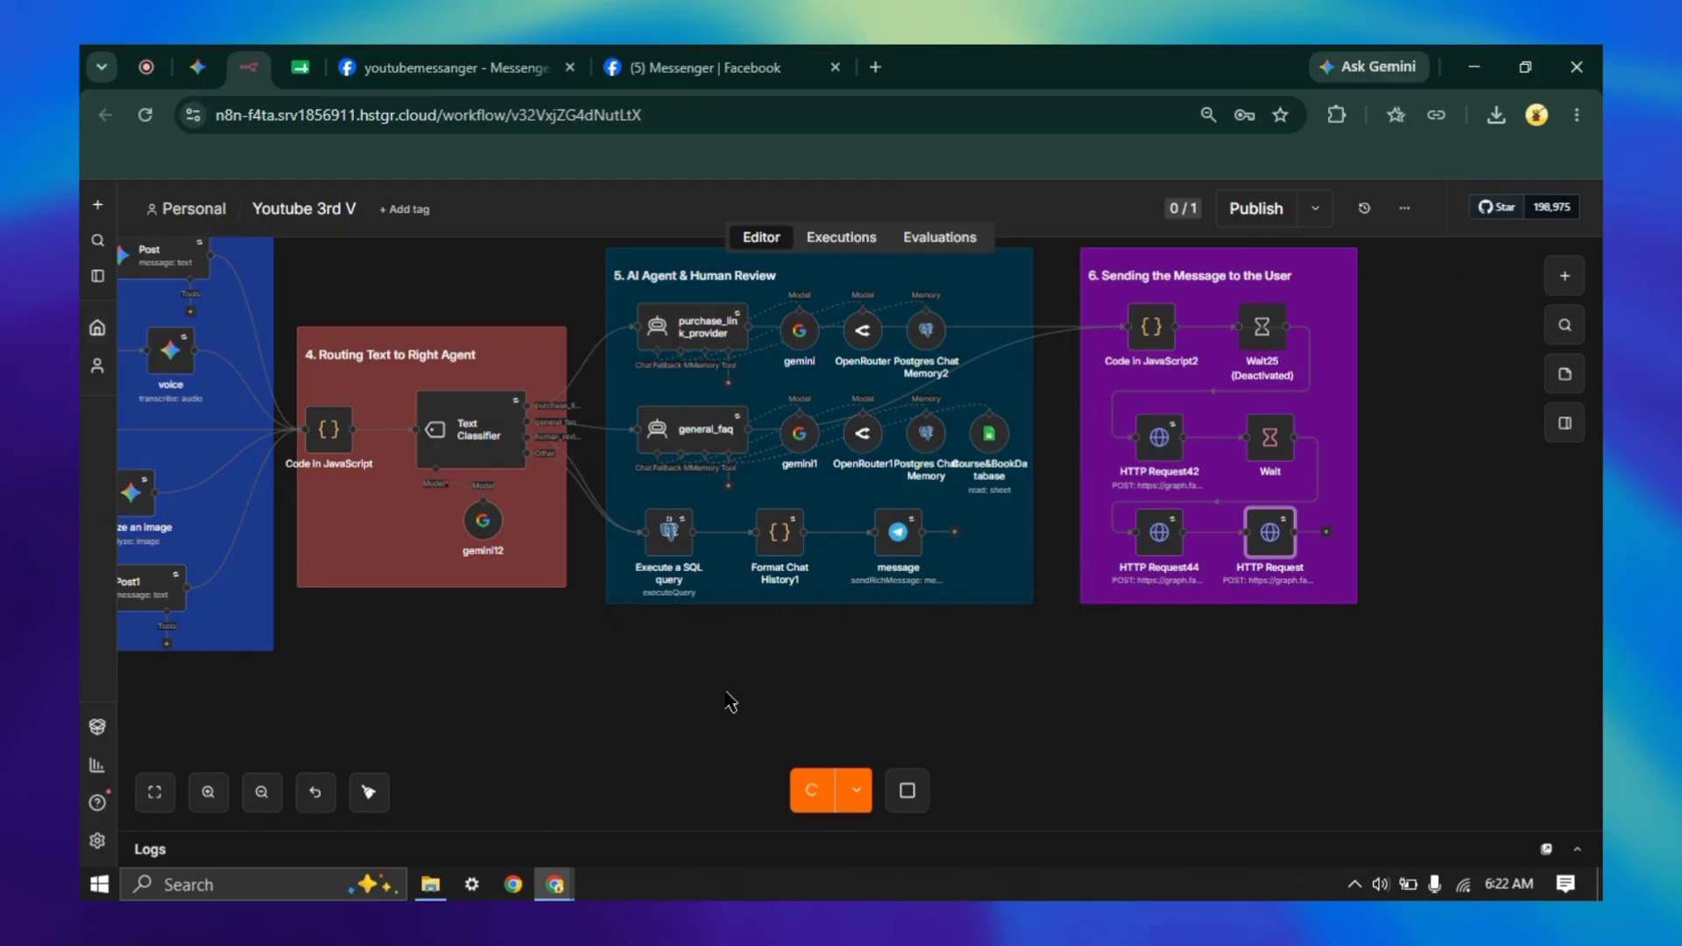
- Pan to the Sending the Message to the User group, glance at Messenger, and return to n8n
drag(687, 677, 1118, 683)
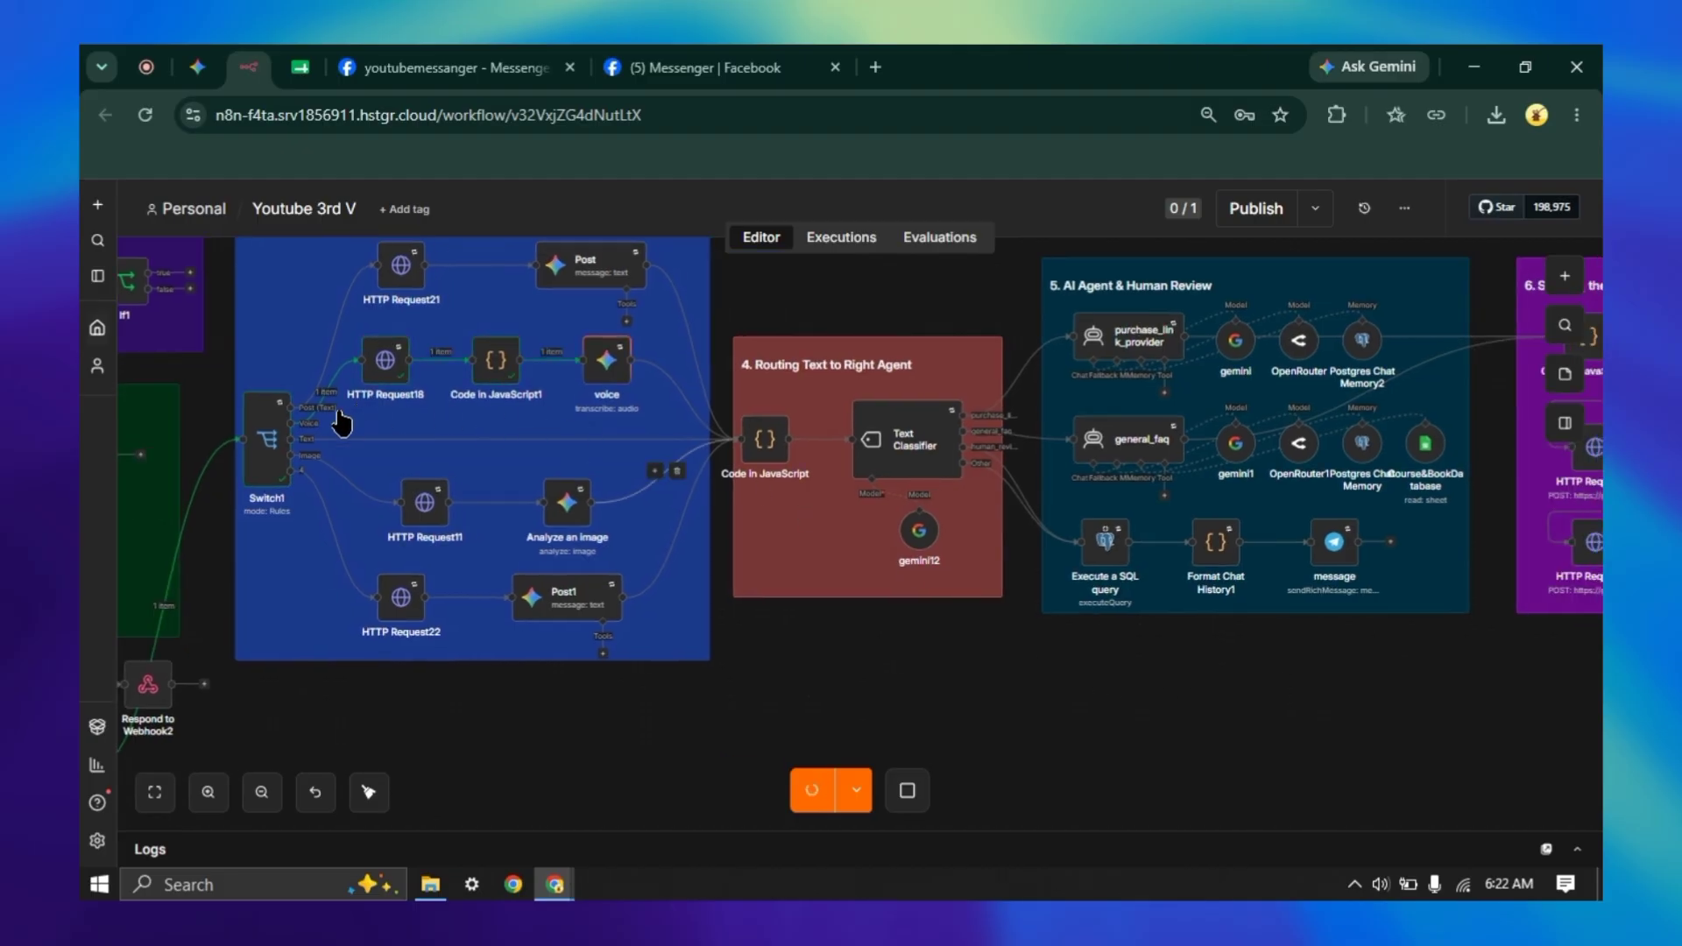
drag(1060, 694, 580, 644)
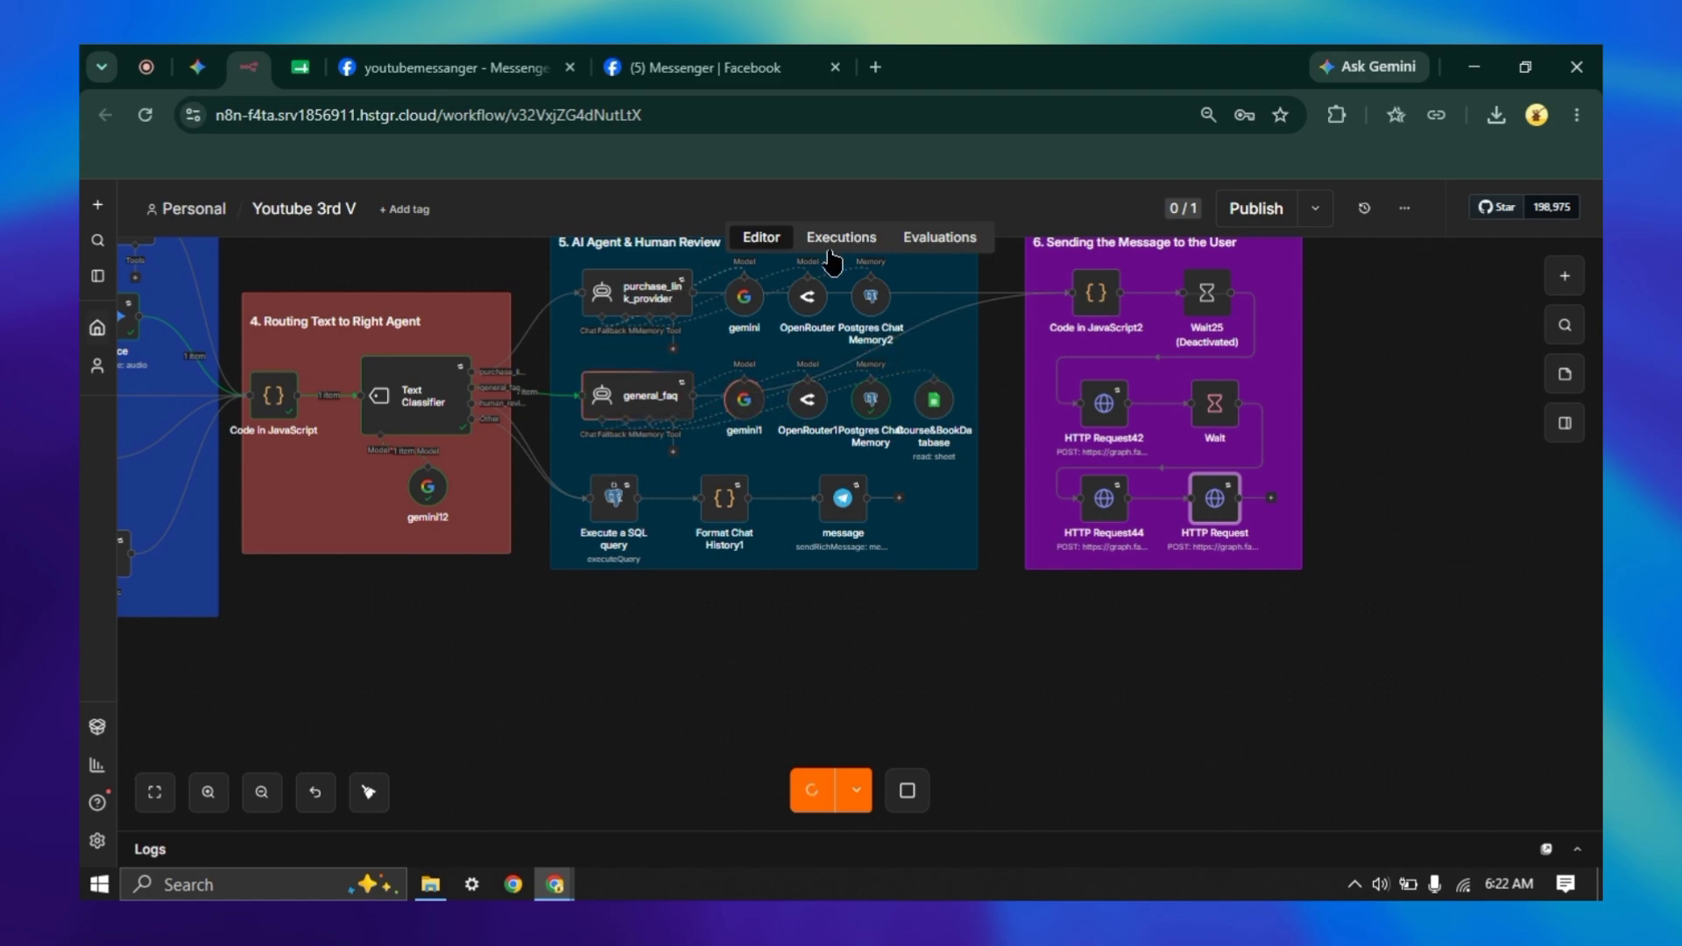
click(717, 77)
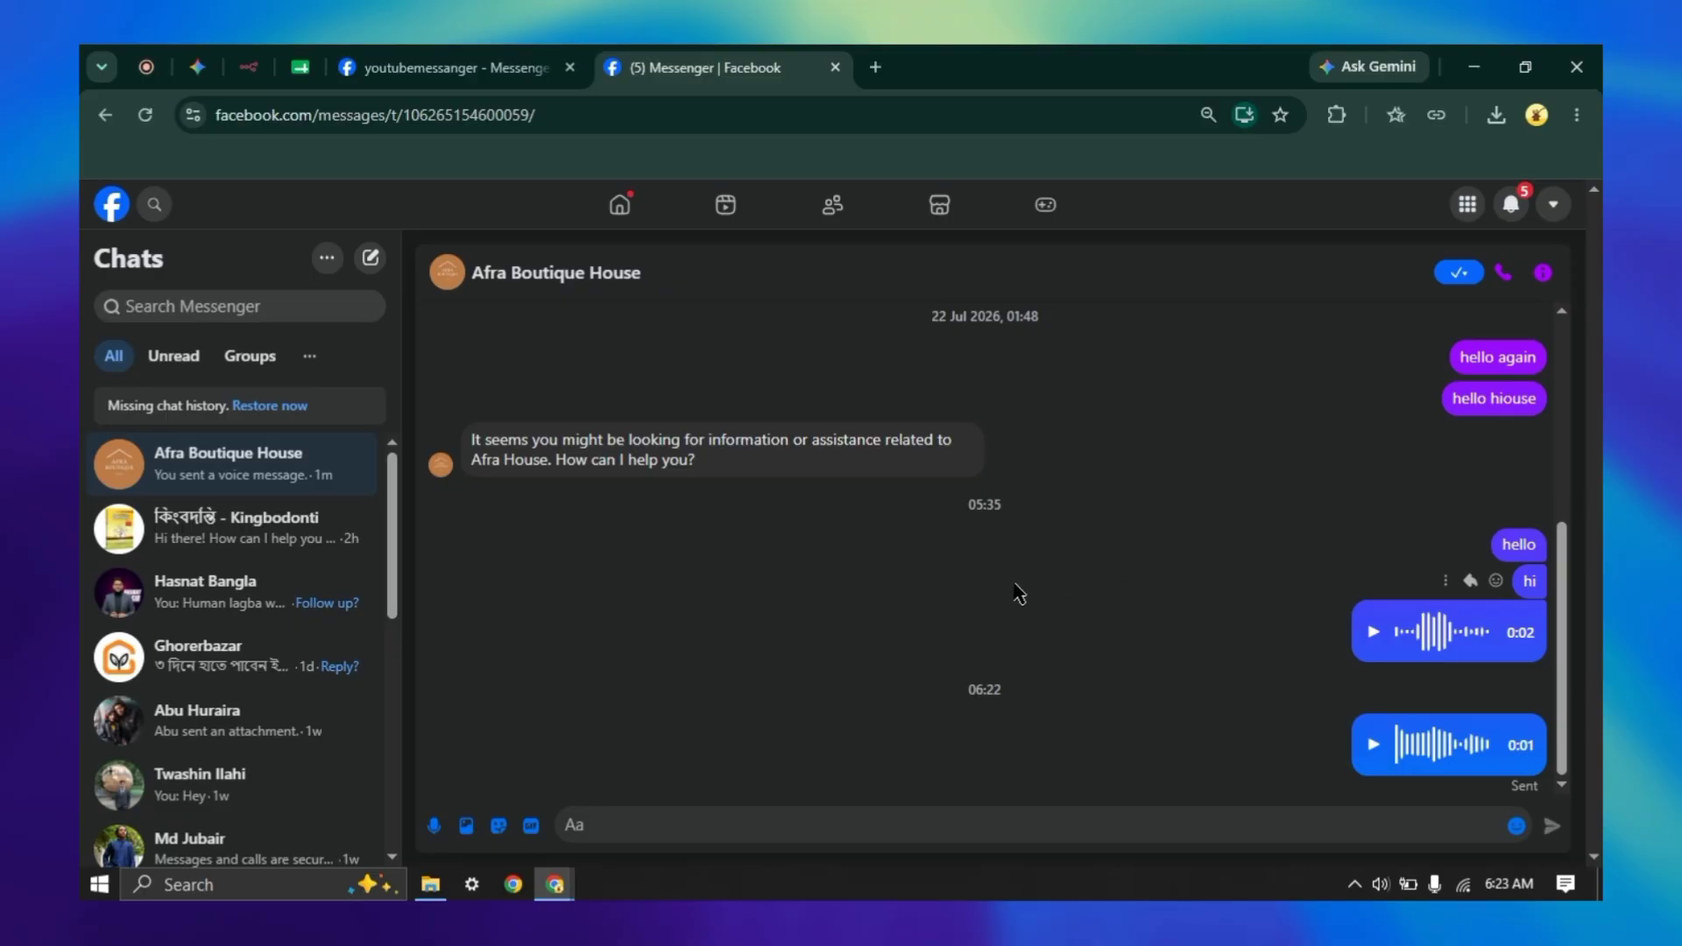
click(253, 78)
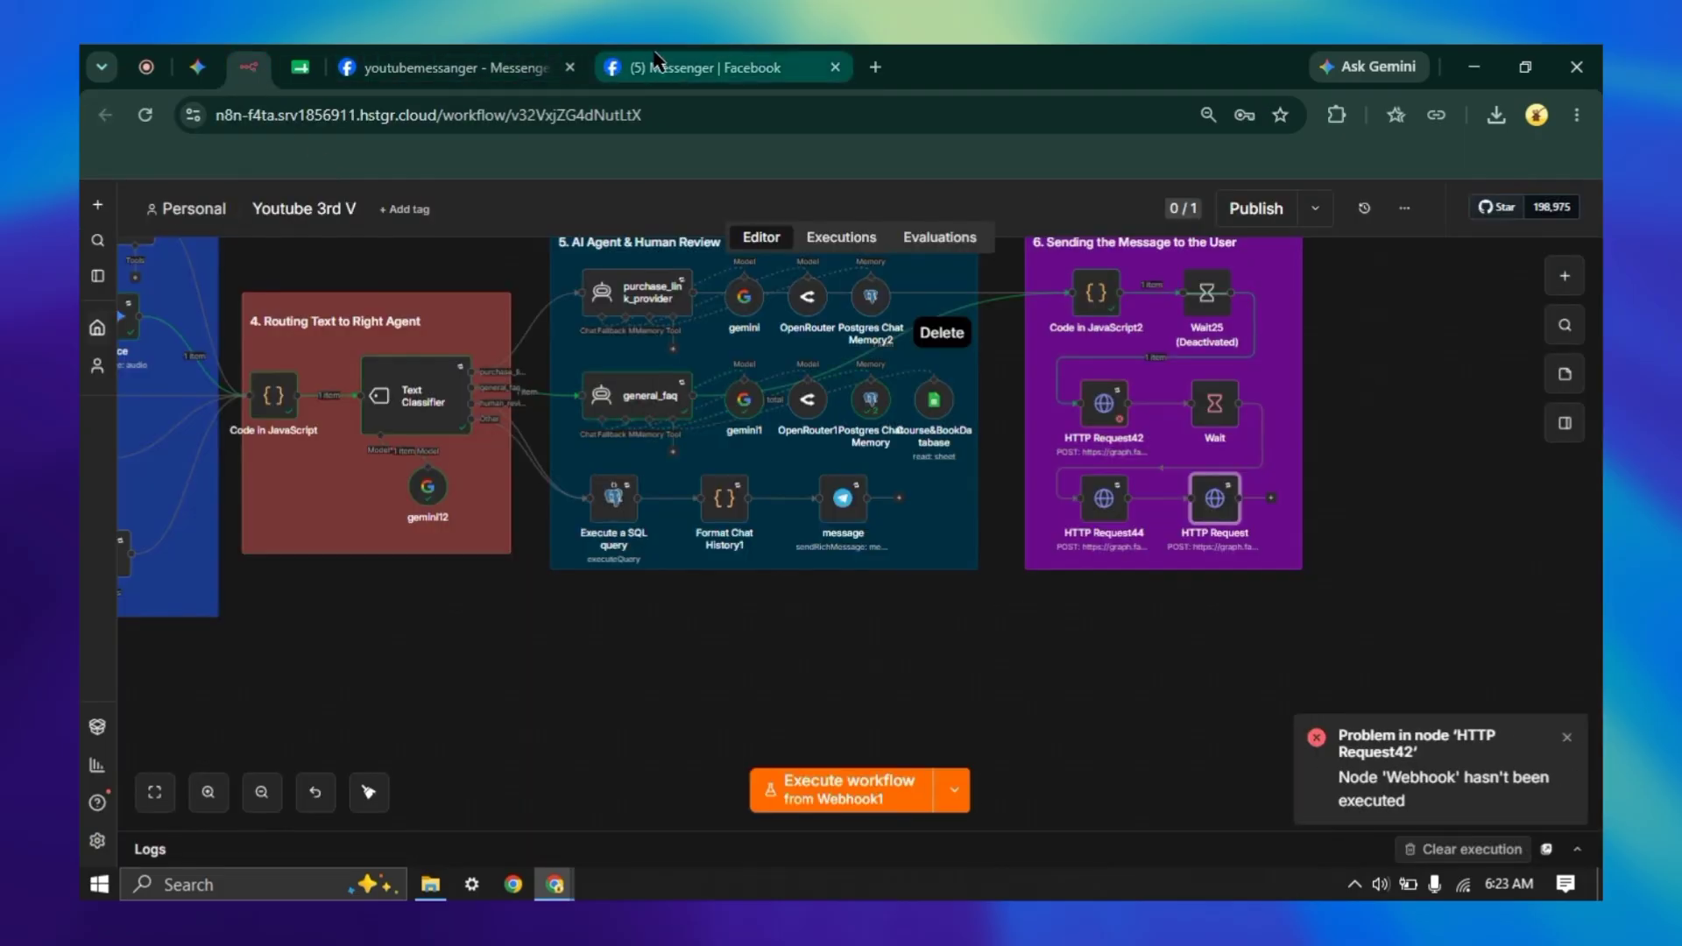
- Delete the recipient id expression from HTTP Request42's JSON body
click(1111, 408)
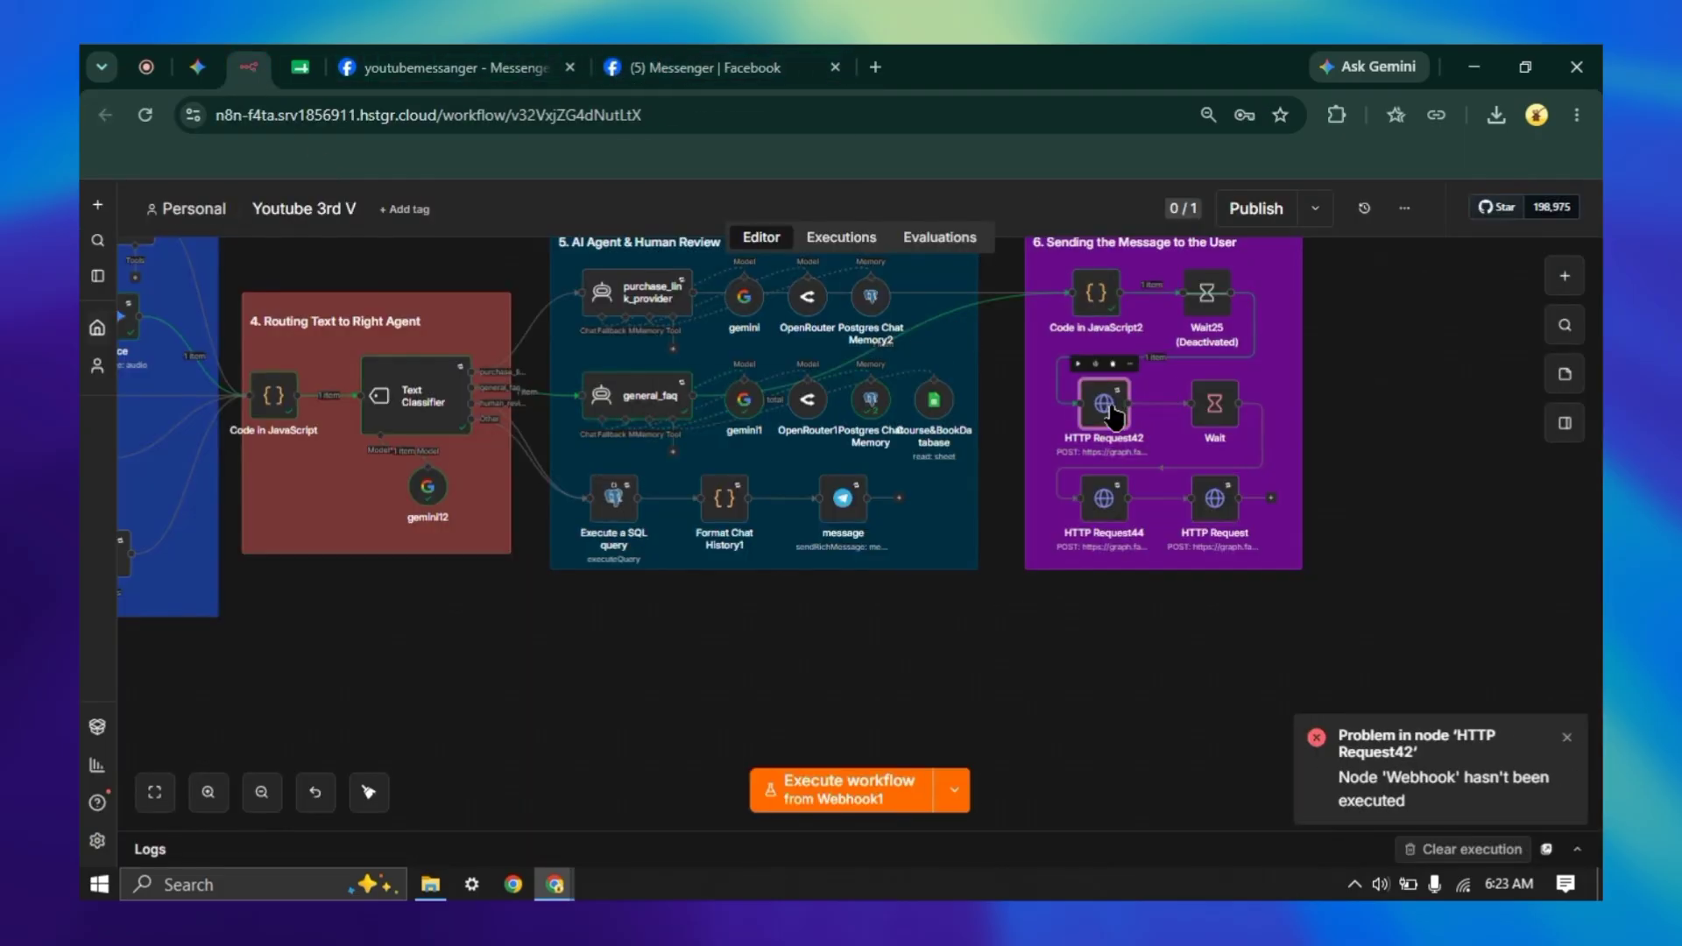
double_click(1111, 408)
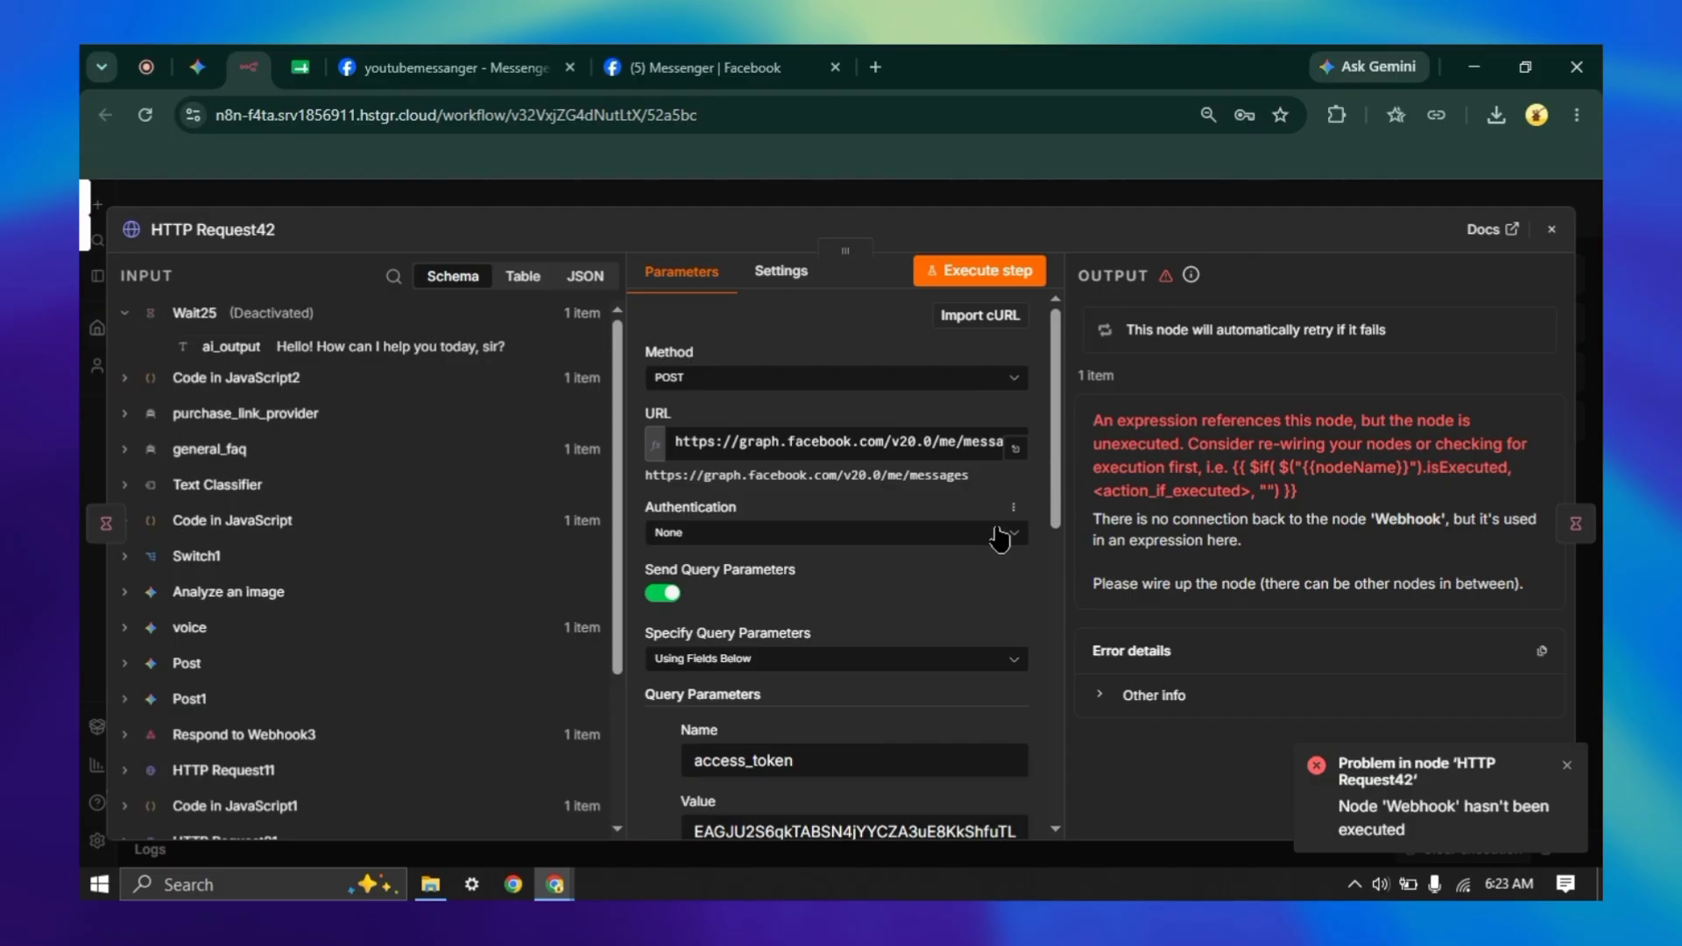
scroll(999, 539, down, 3)
scroll(1000, 539, down, 1)
scroll(1000, 539, up, 3)
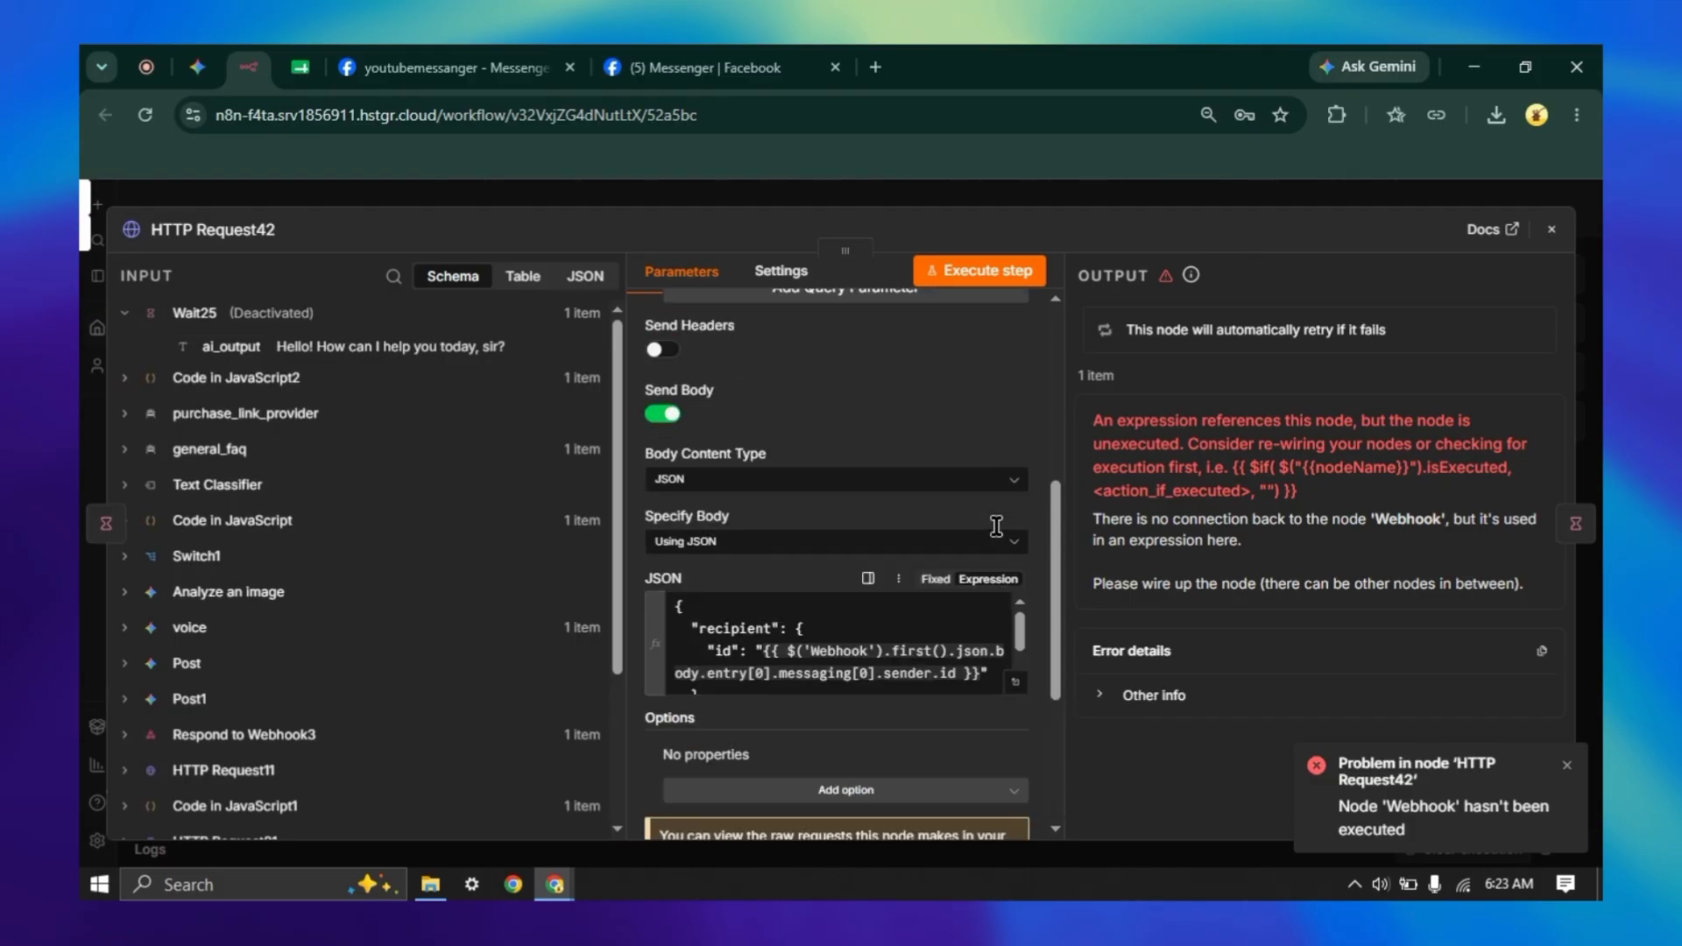
scroll(1002, 537, down, 2)
scroll(1001, 536, down, 1)
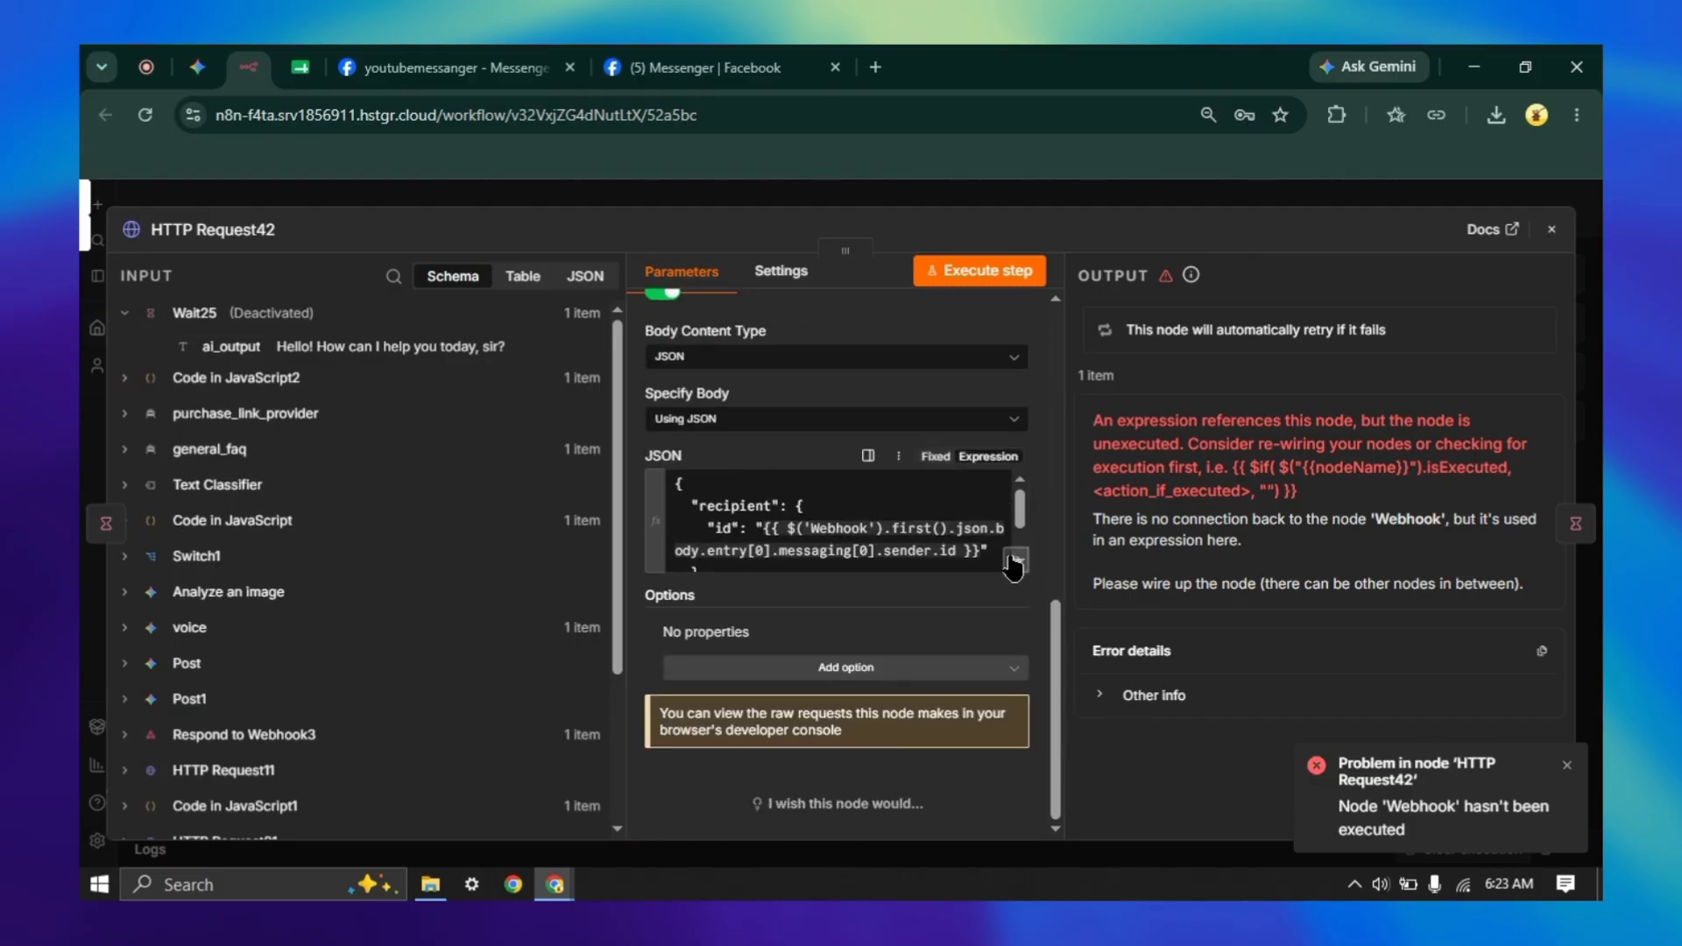
click(1015, 578)
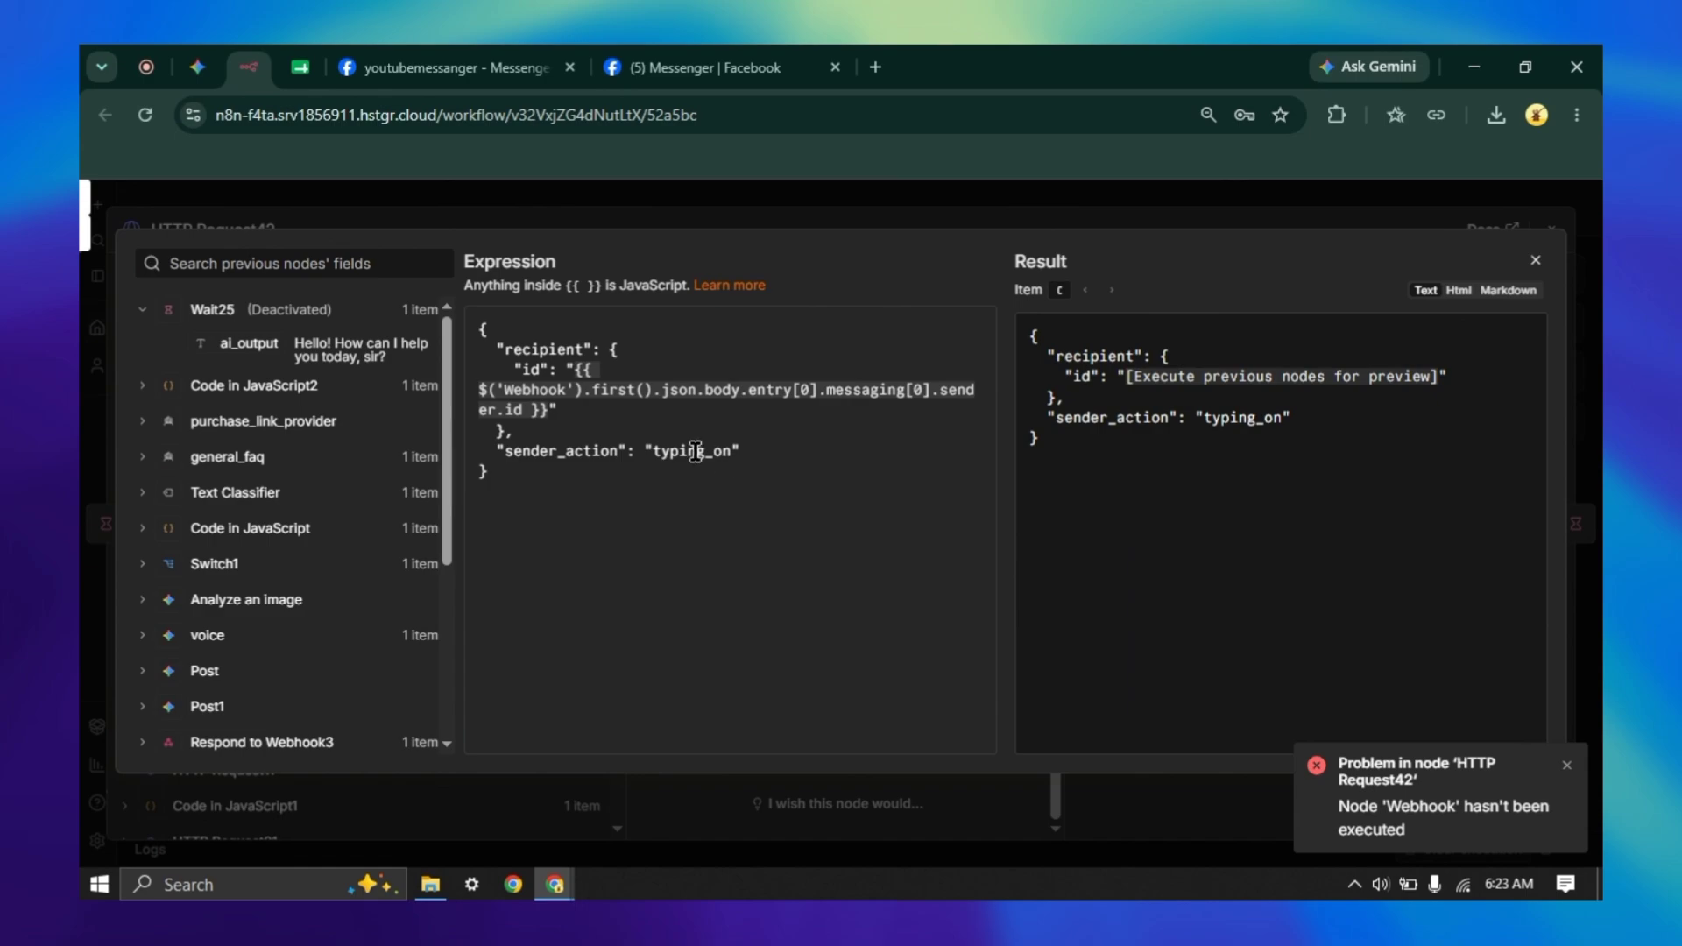
drag(548, 412, 579, 375)
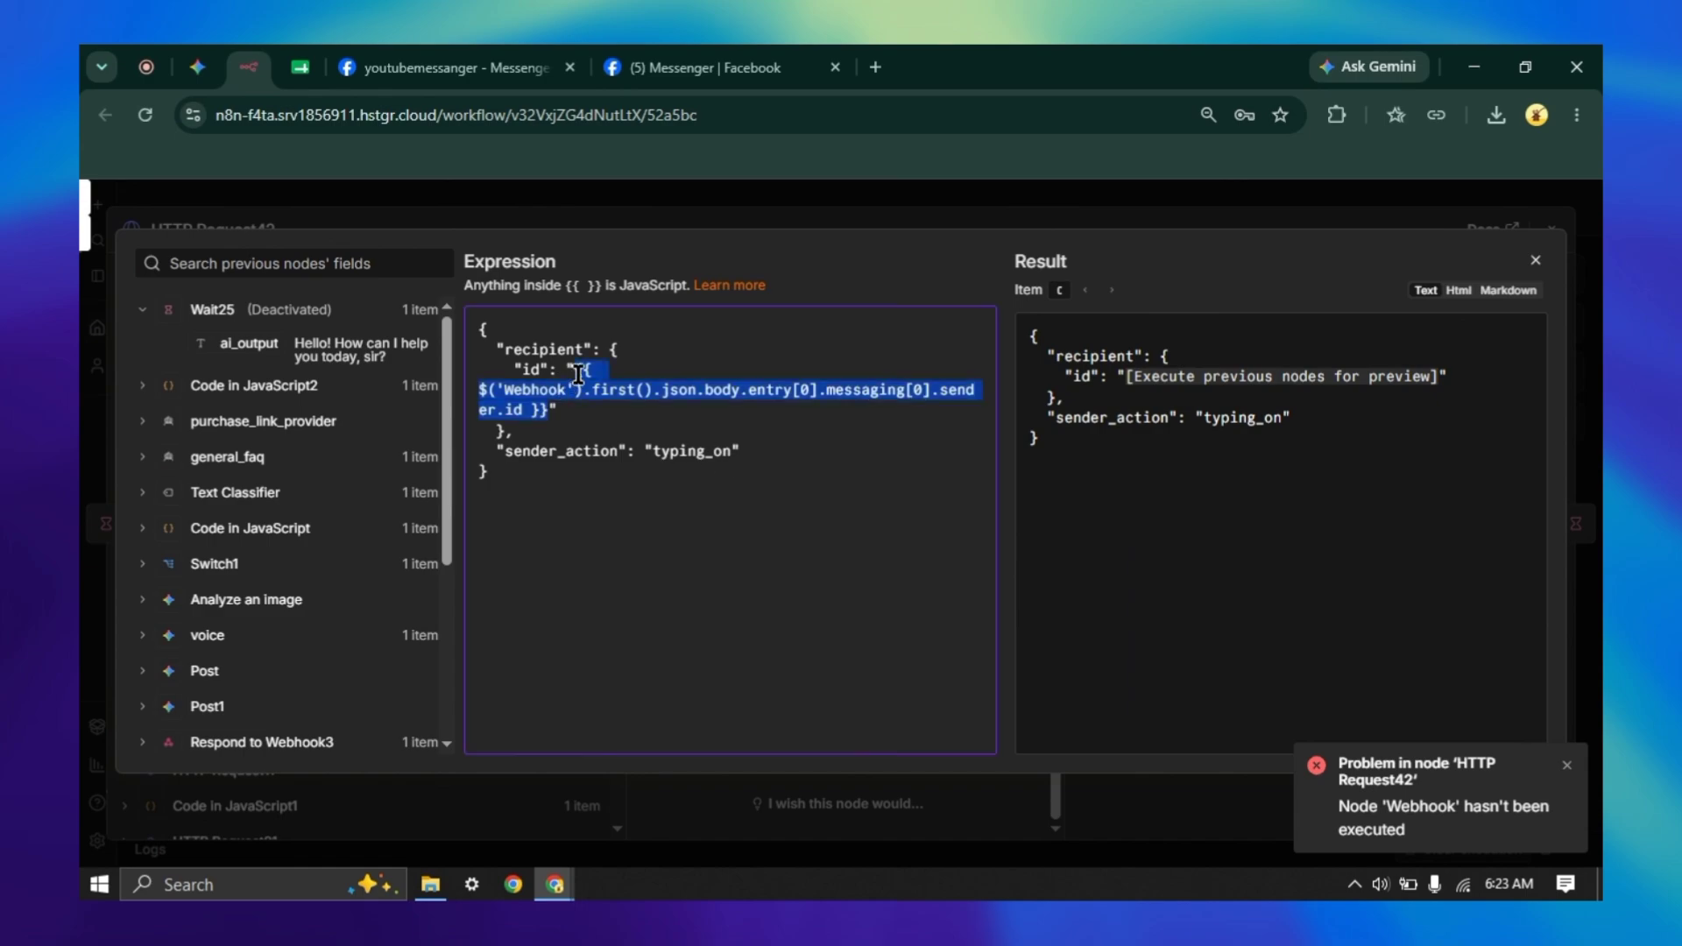
key(BackSpace)
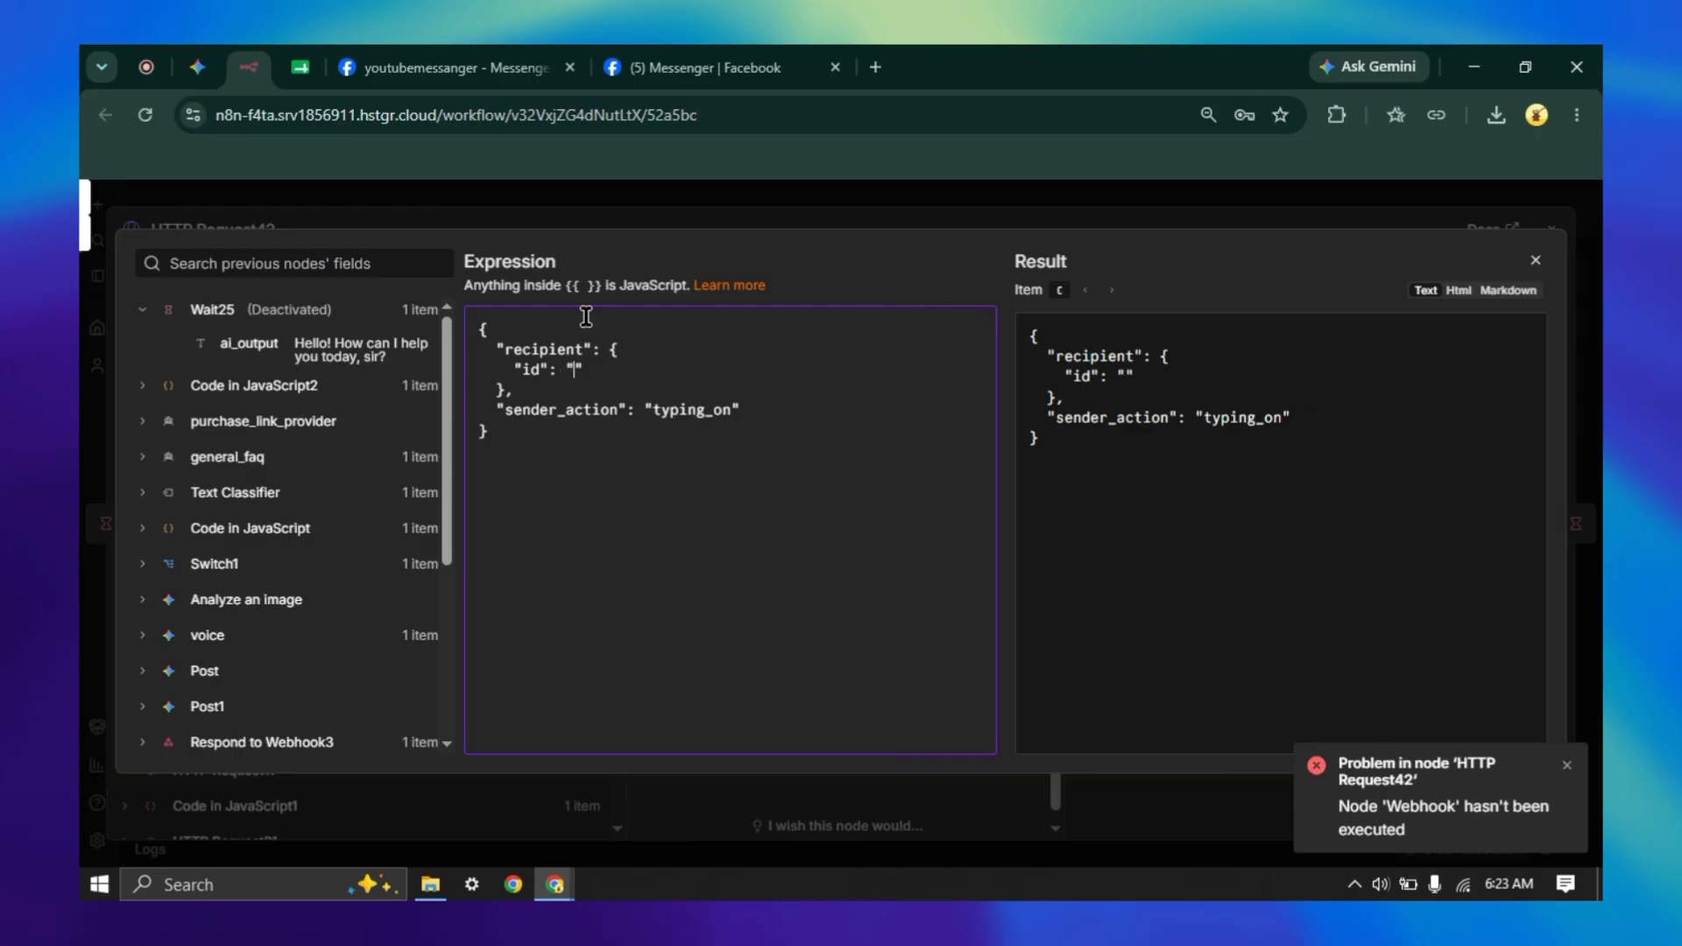
click(671, 200)
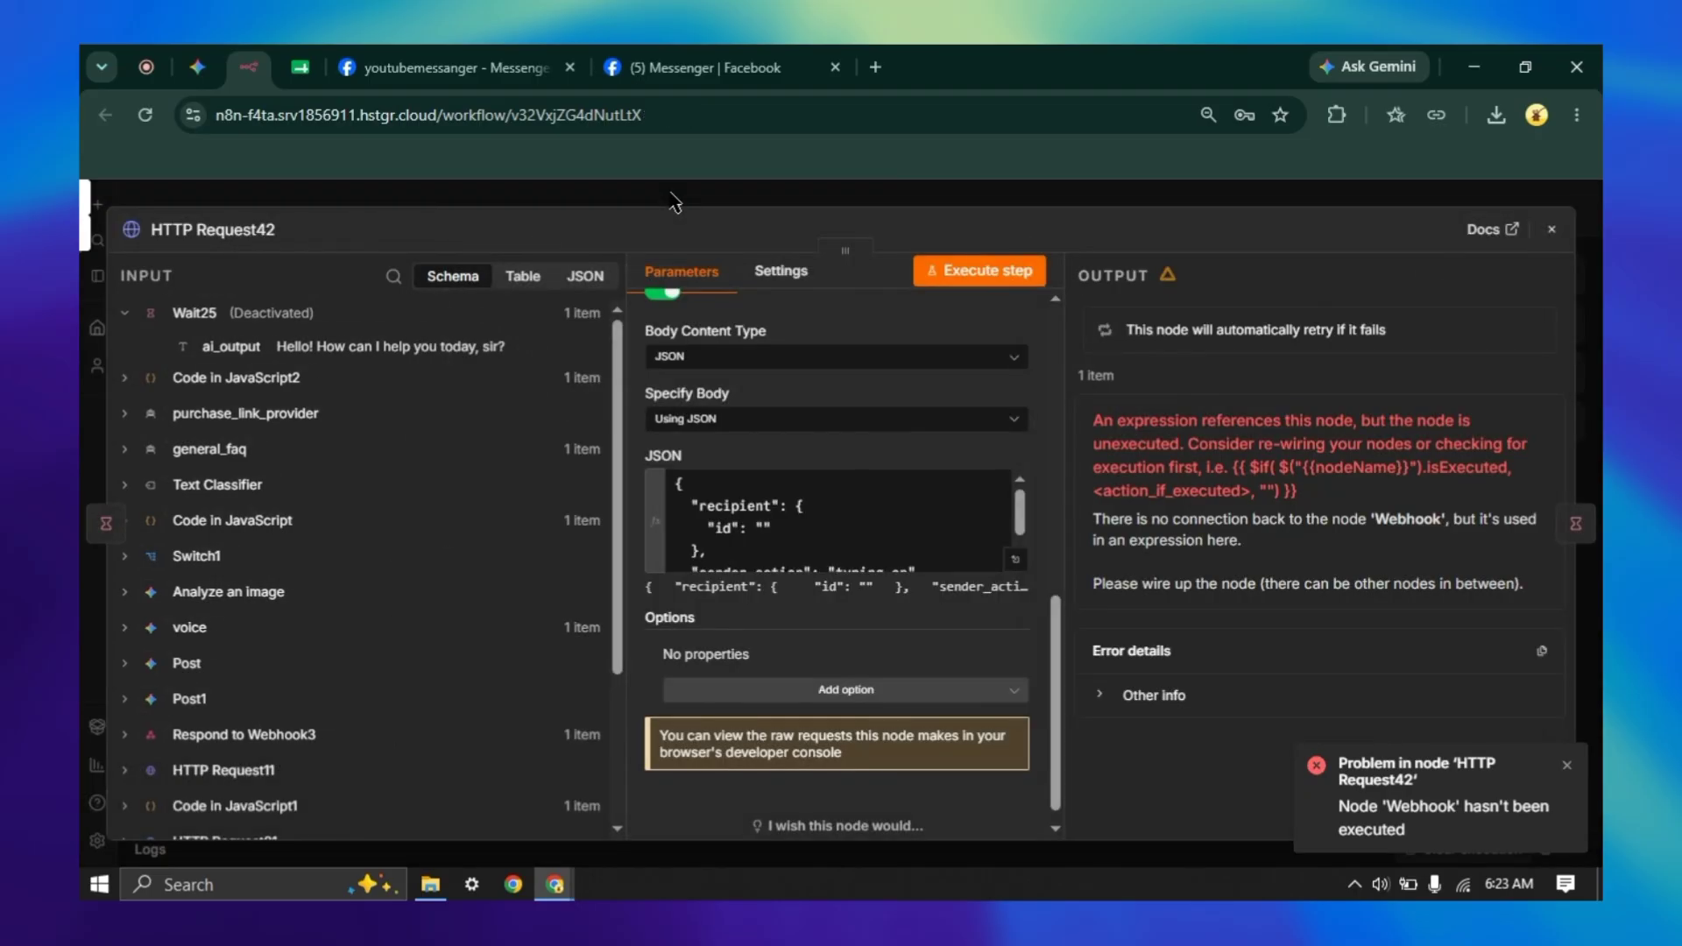
click(674, 202)
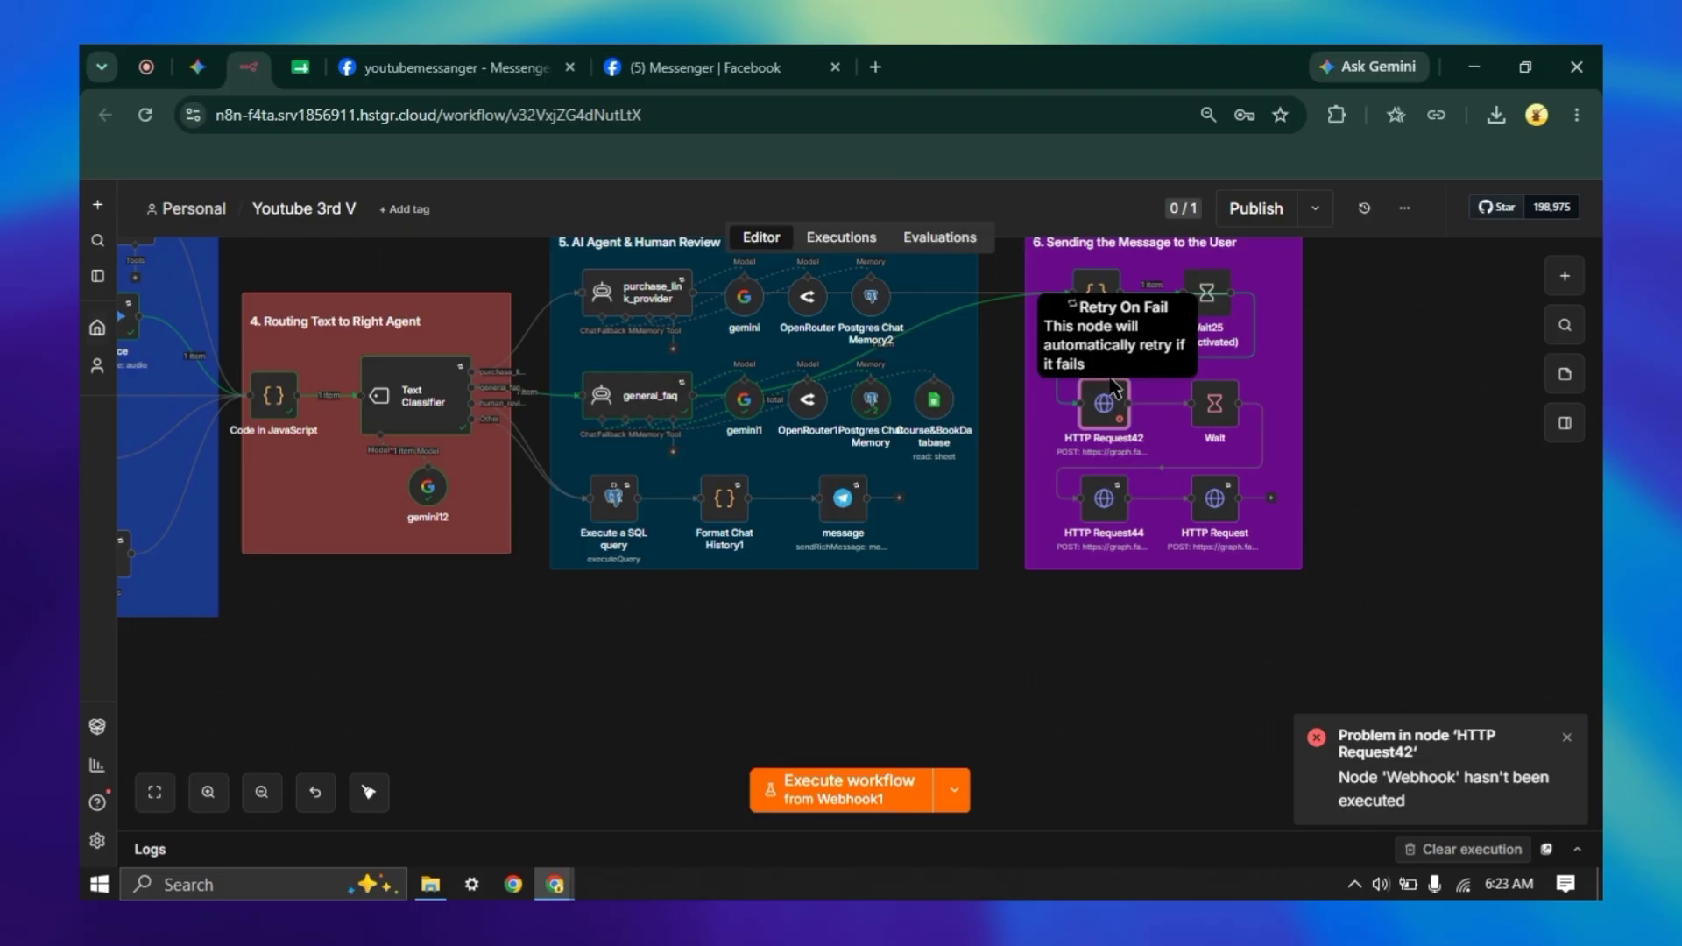
- Remove the HTTP Request42 typing-indicator node from the workflow
drag(1114, 399, 1114, 423)
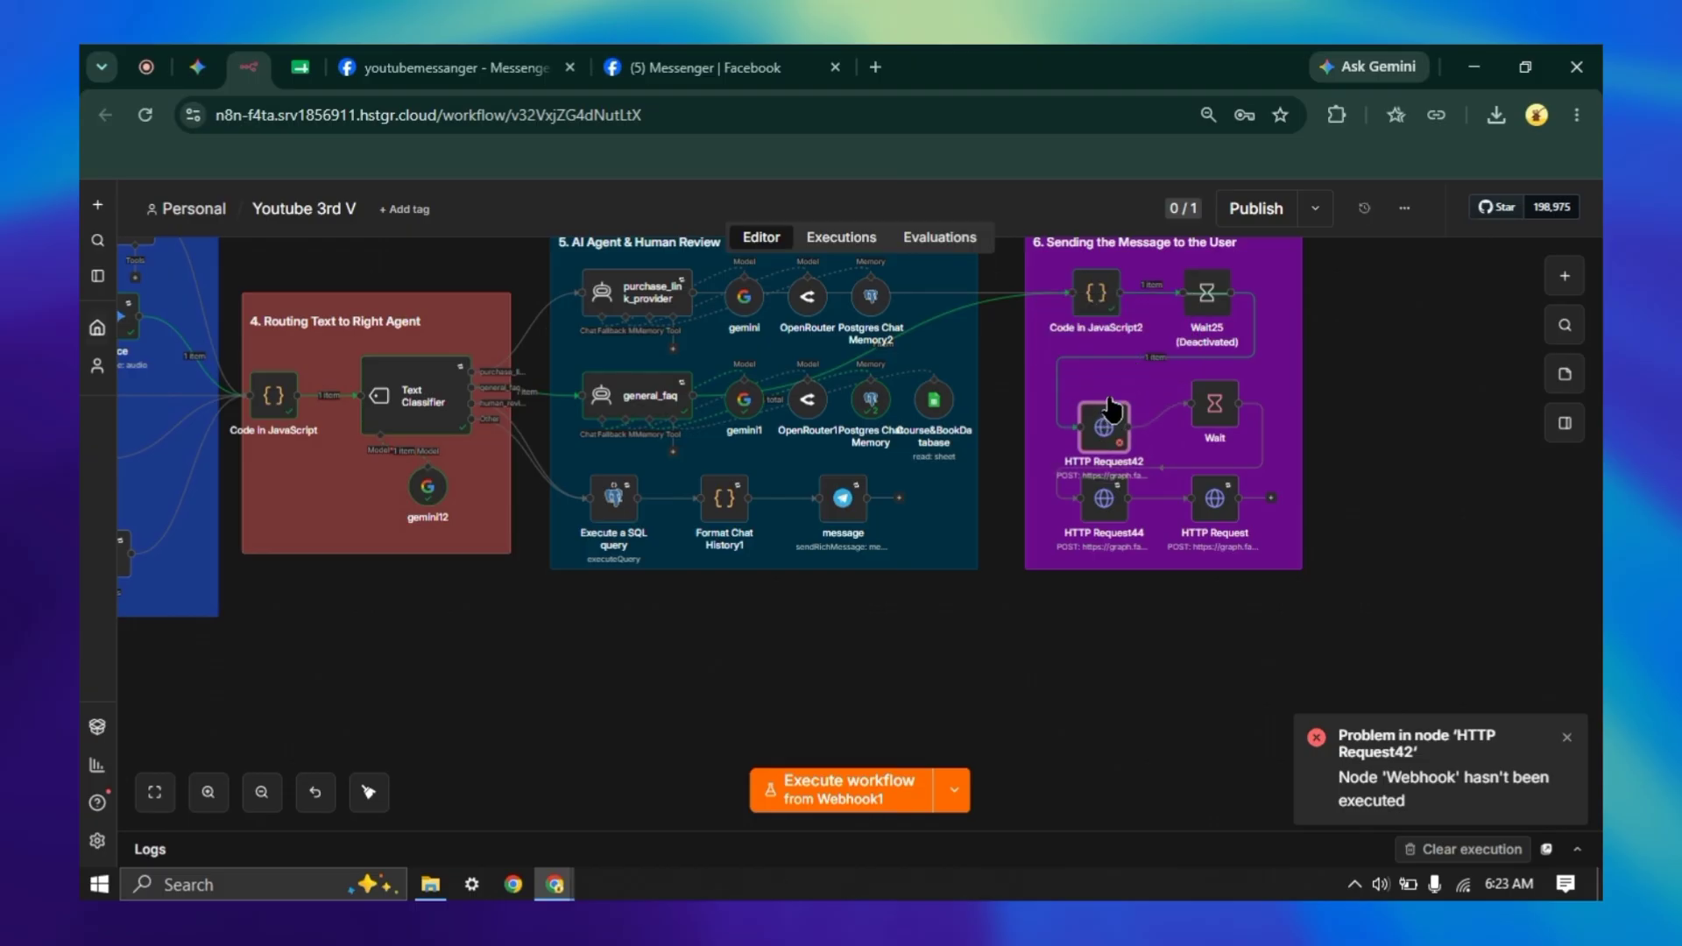
click(1112, 389)
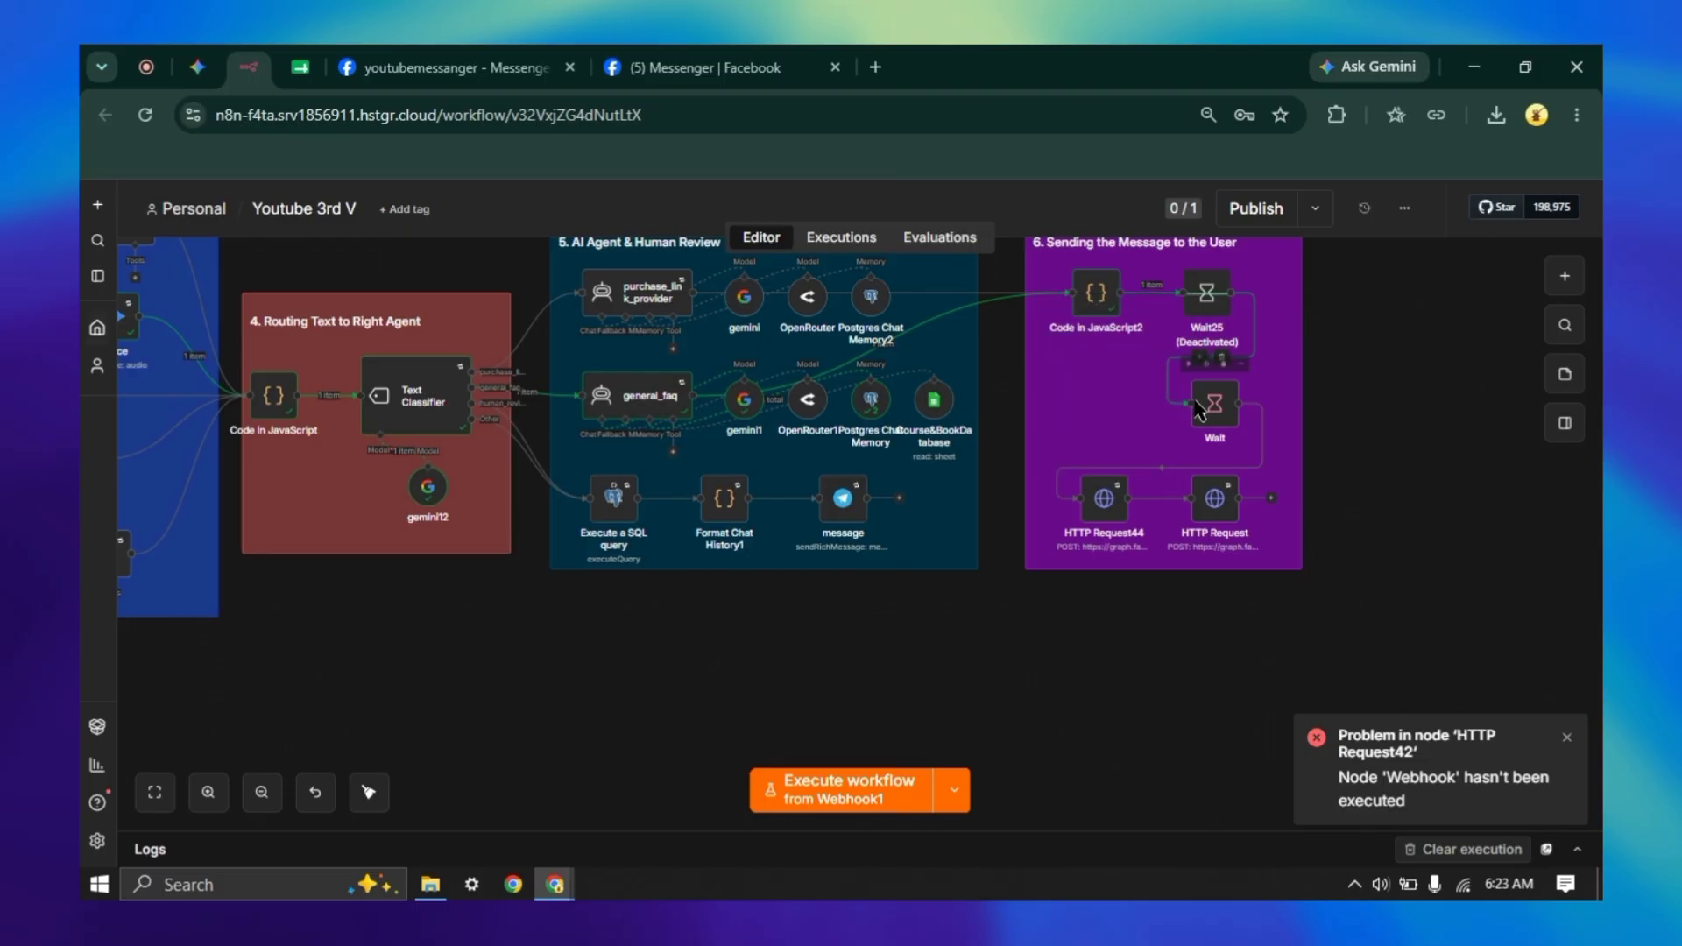
click(1114, 514)
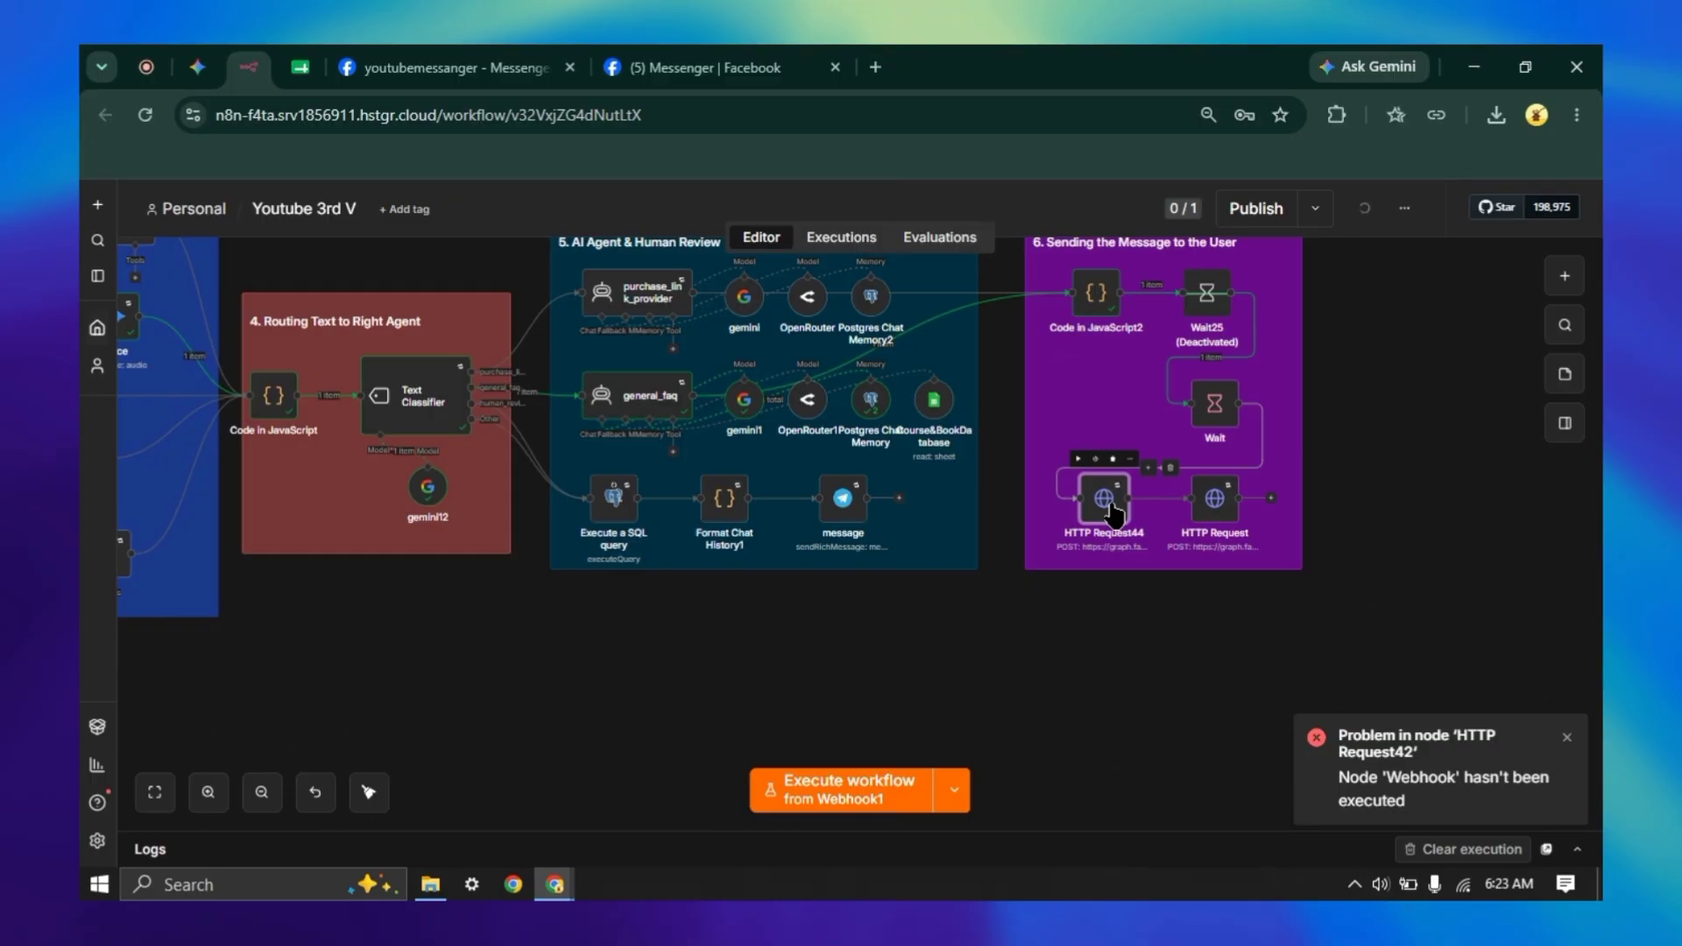
- Change HTTP Request44's JSON body id reference from $('Webhook') to $('Webhook1')
double_click(1114, 514)
scroll(999, 629, down, 5)
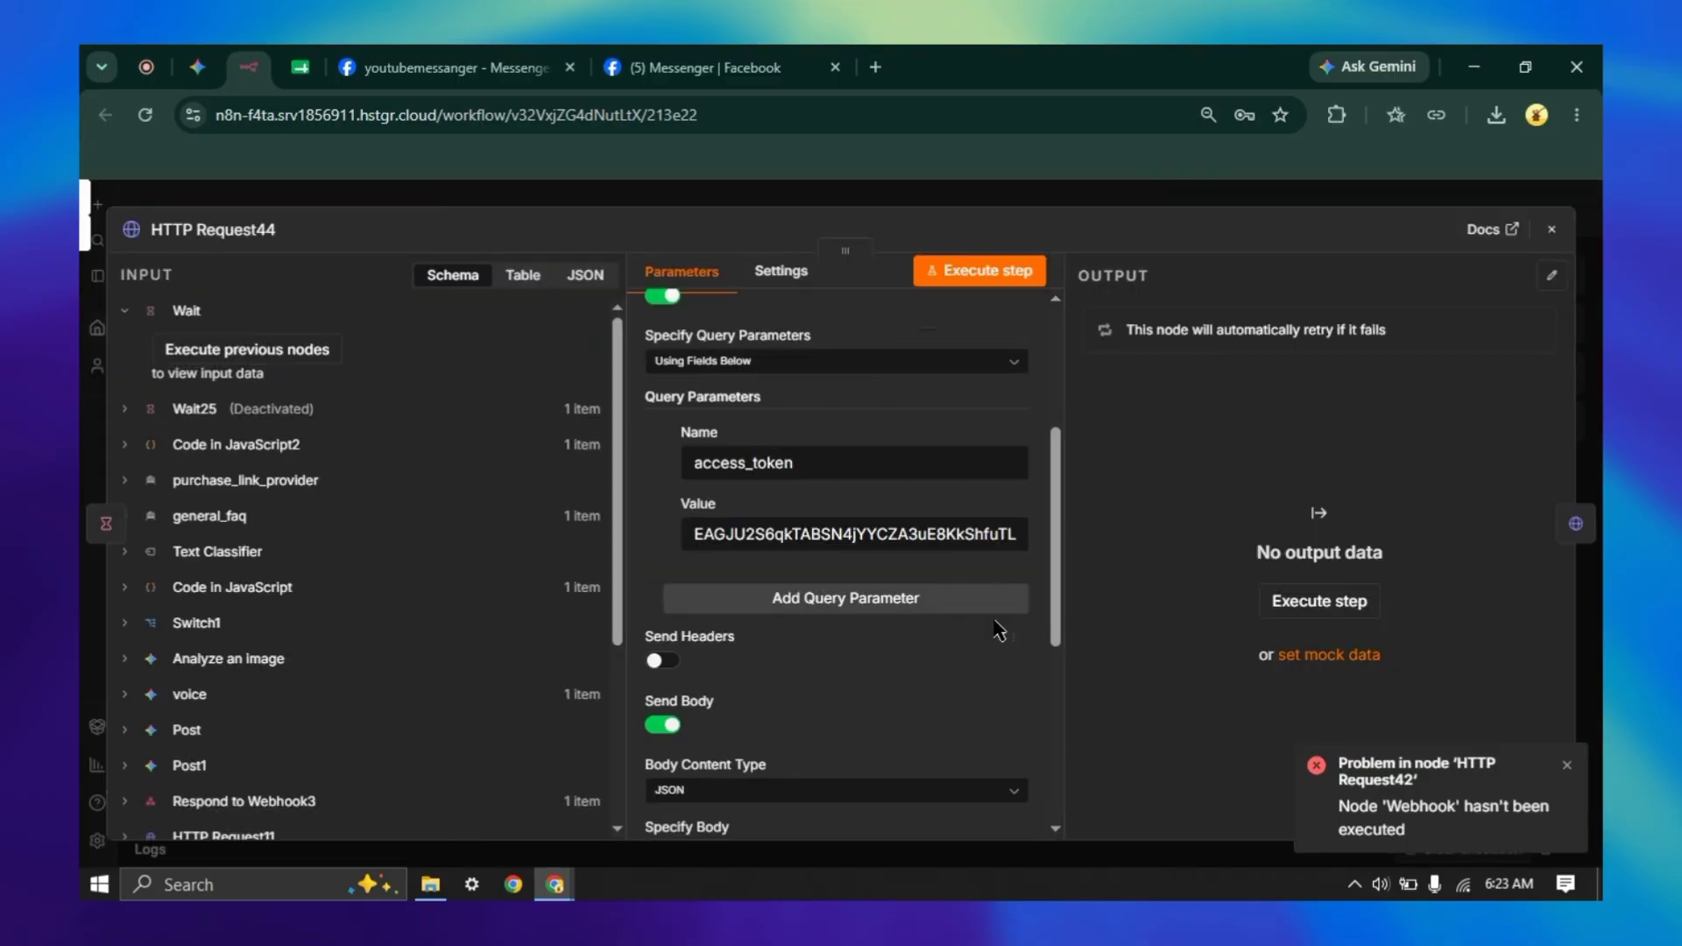
scroll(976, 746, down, 3)
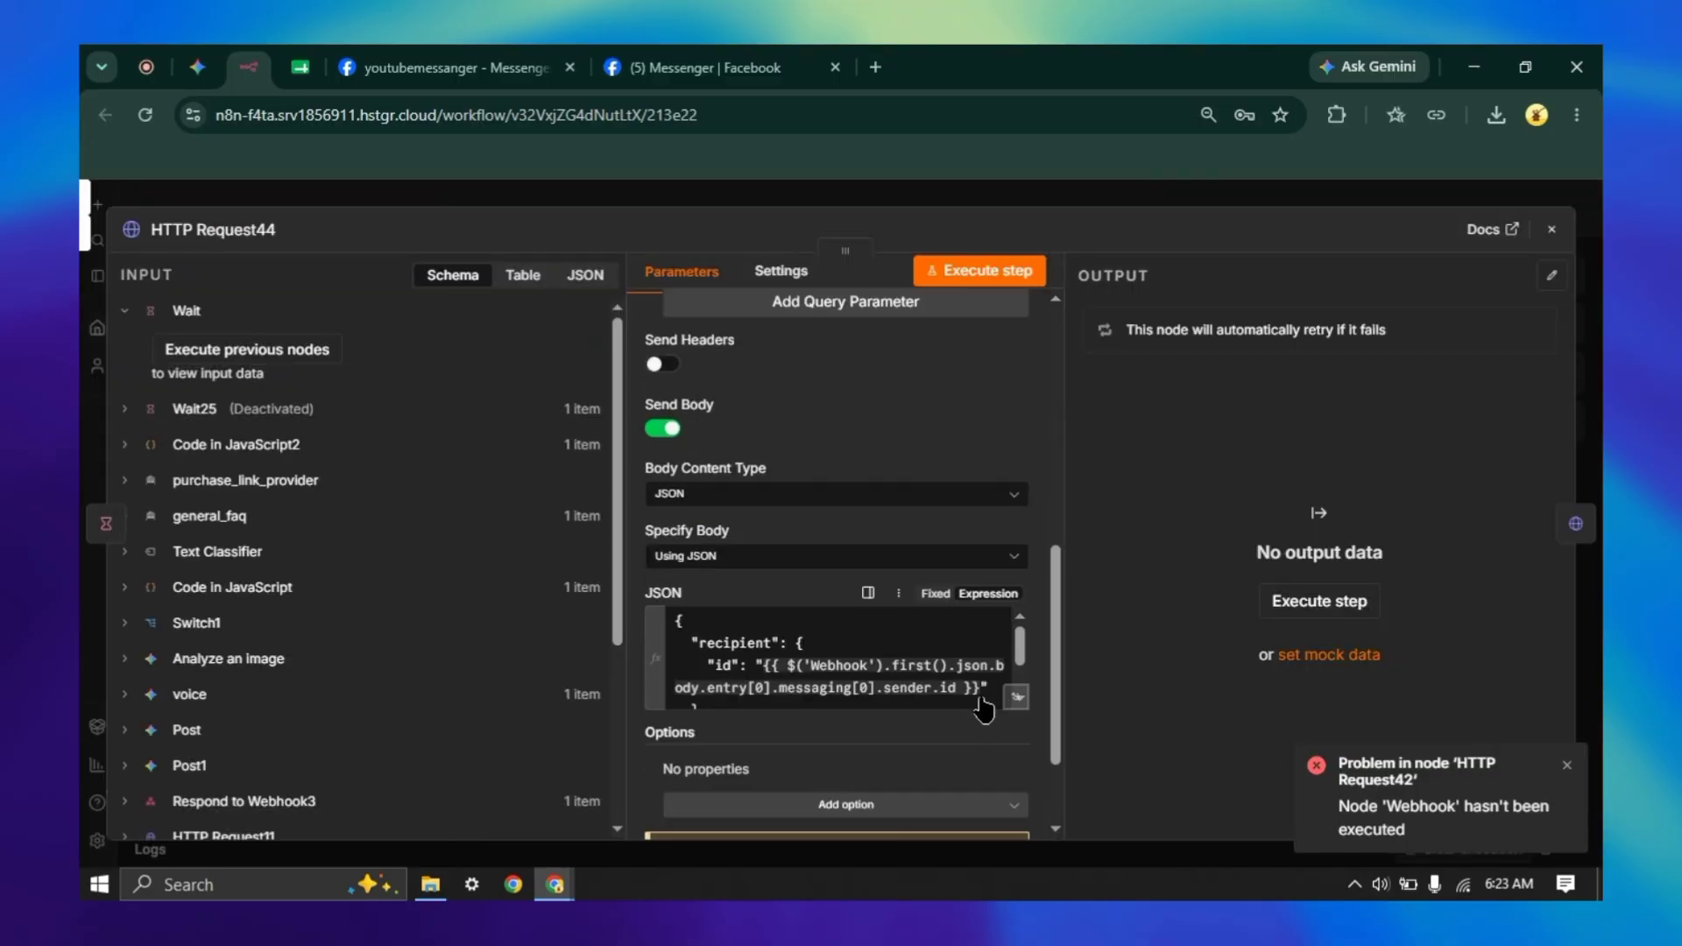
click(1016, 697)
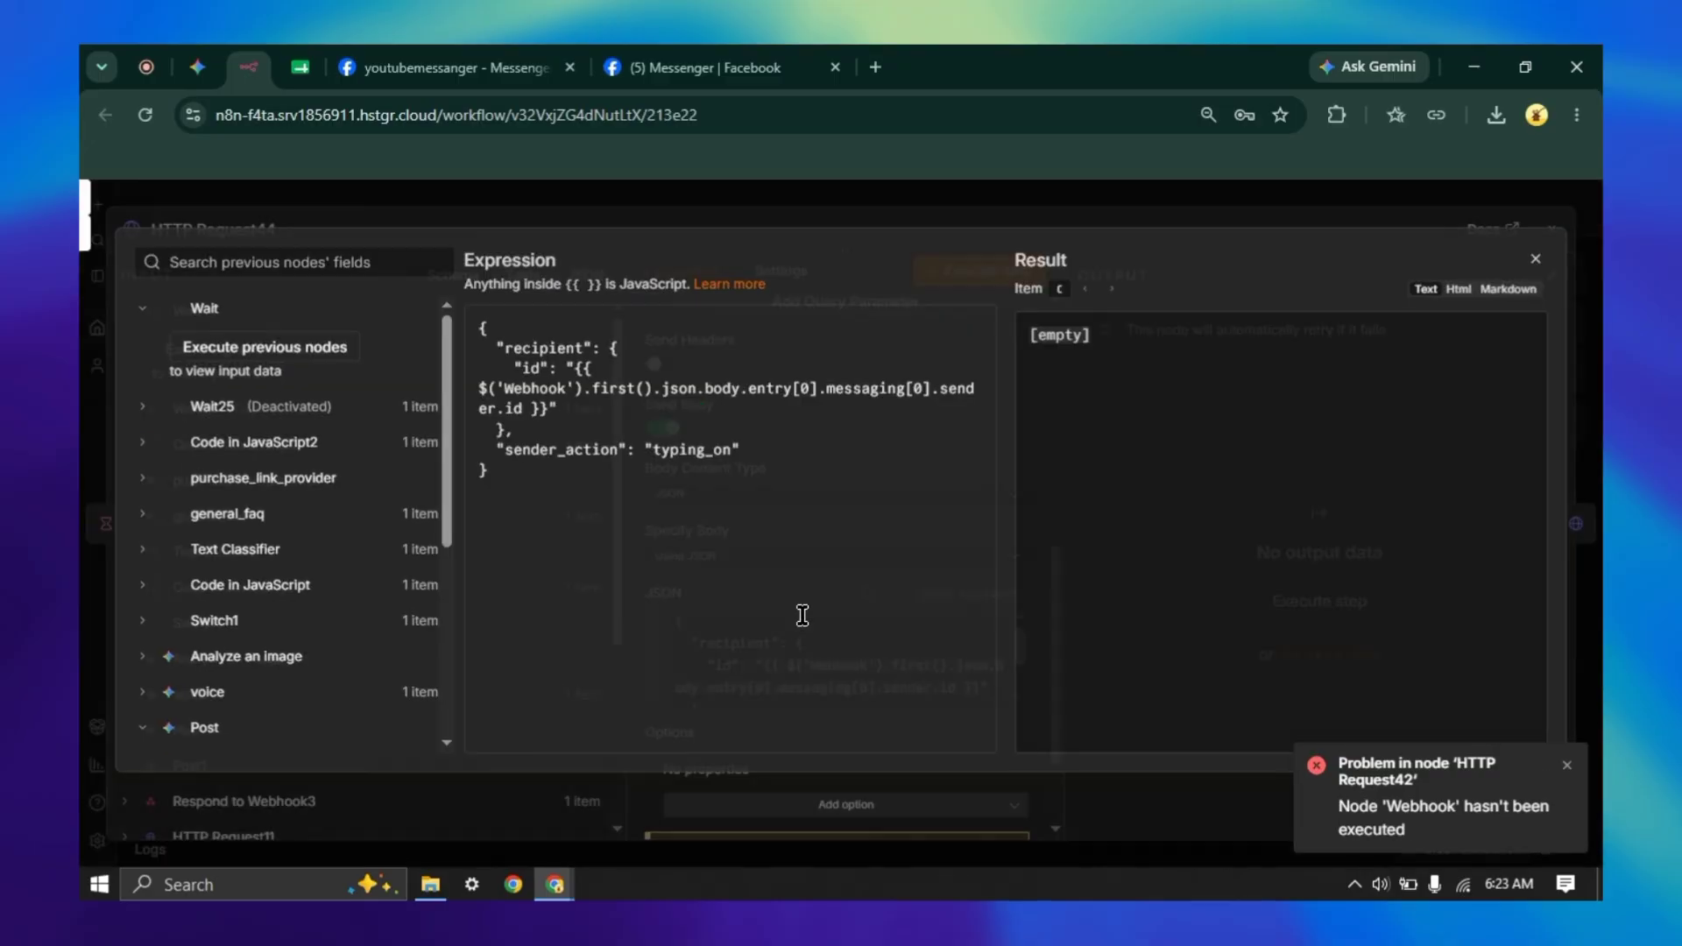
click(562, 388)
text(1)
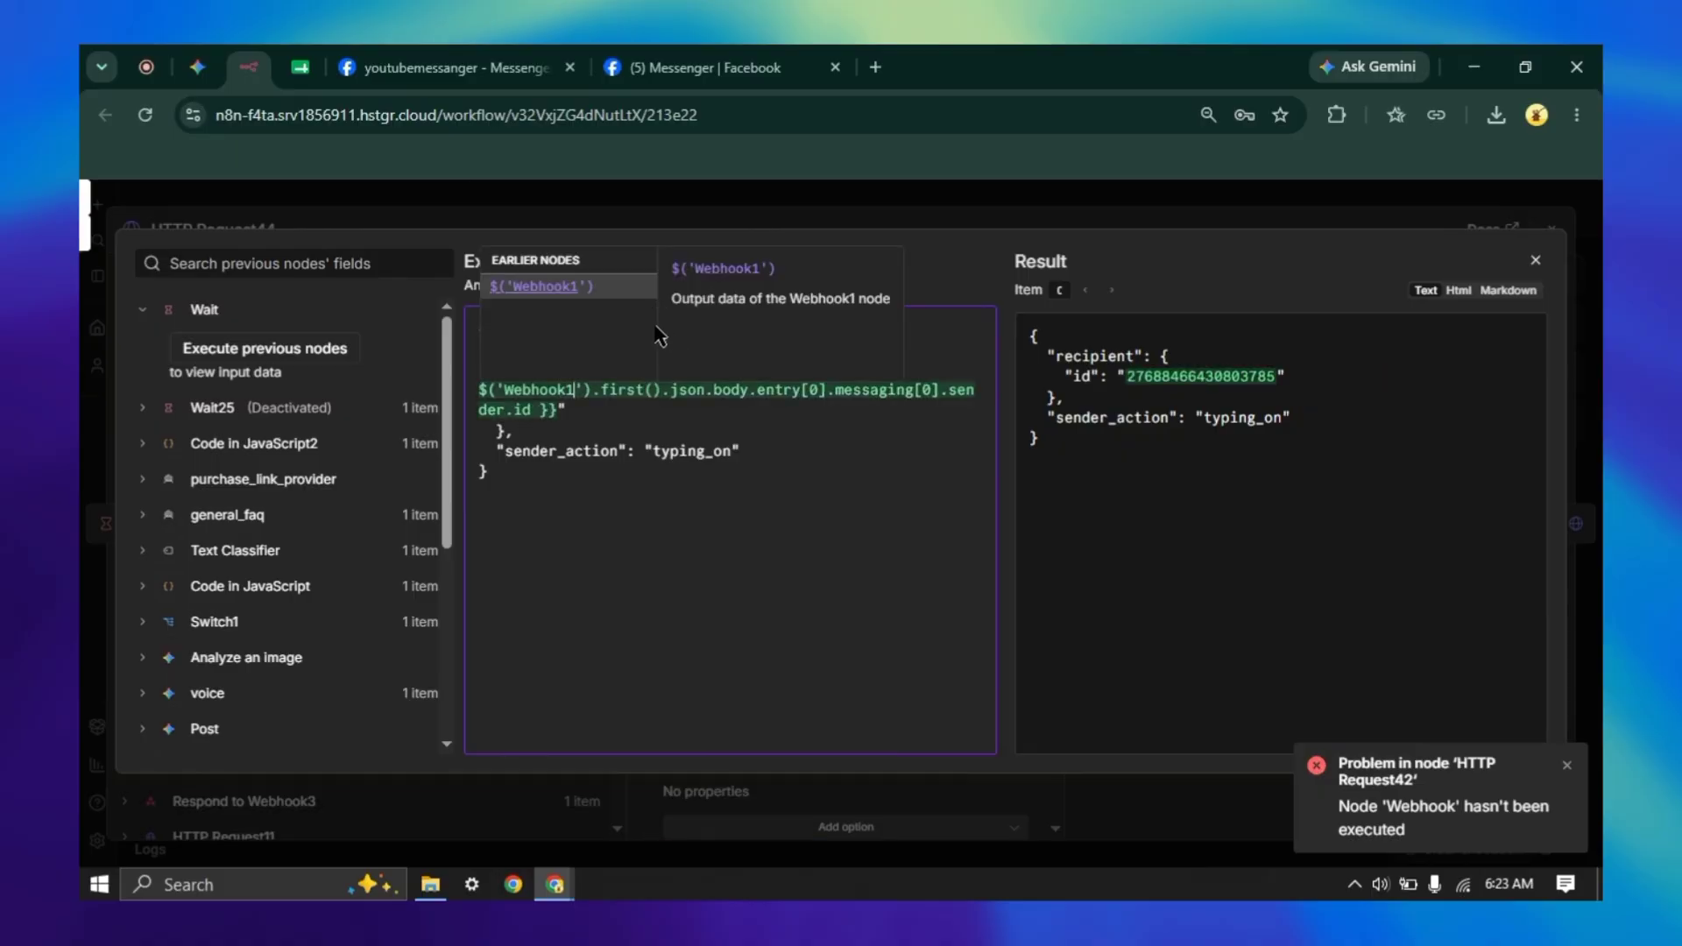
click(619, 292)
click(733, 224)
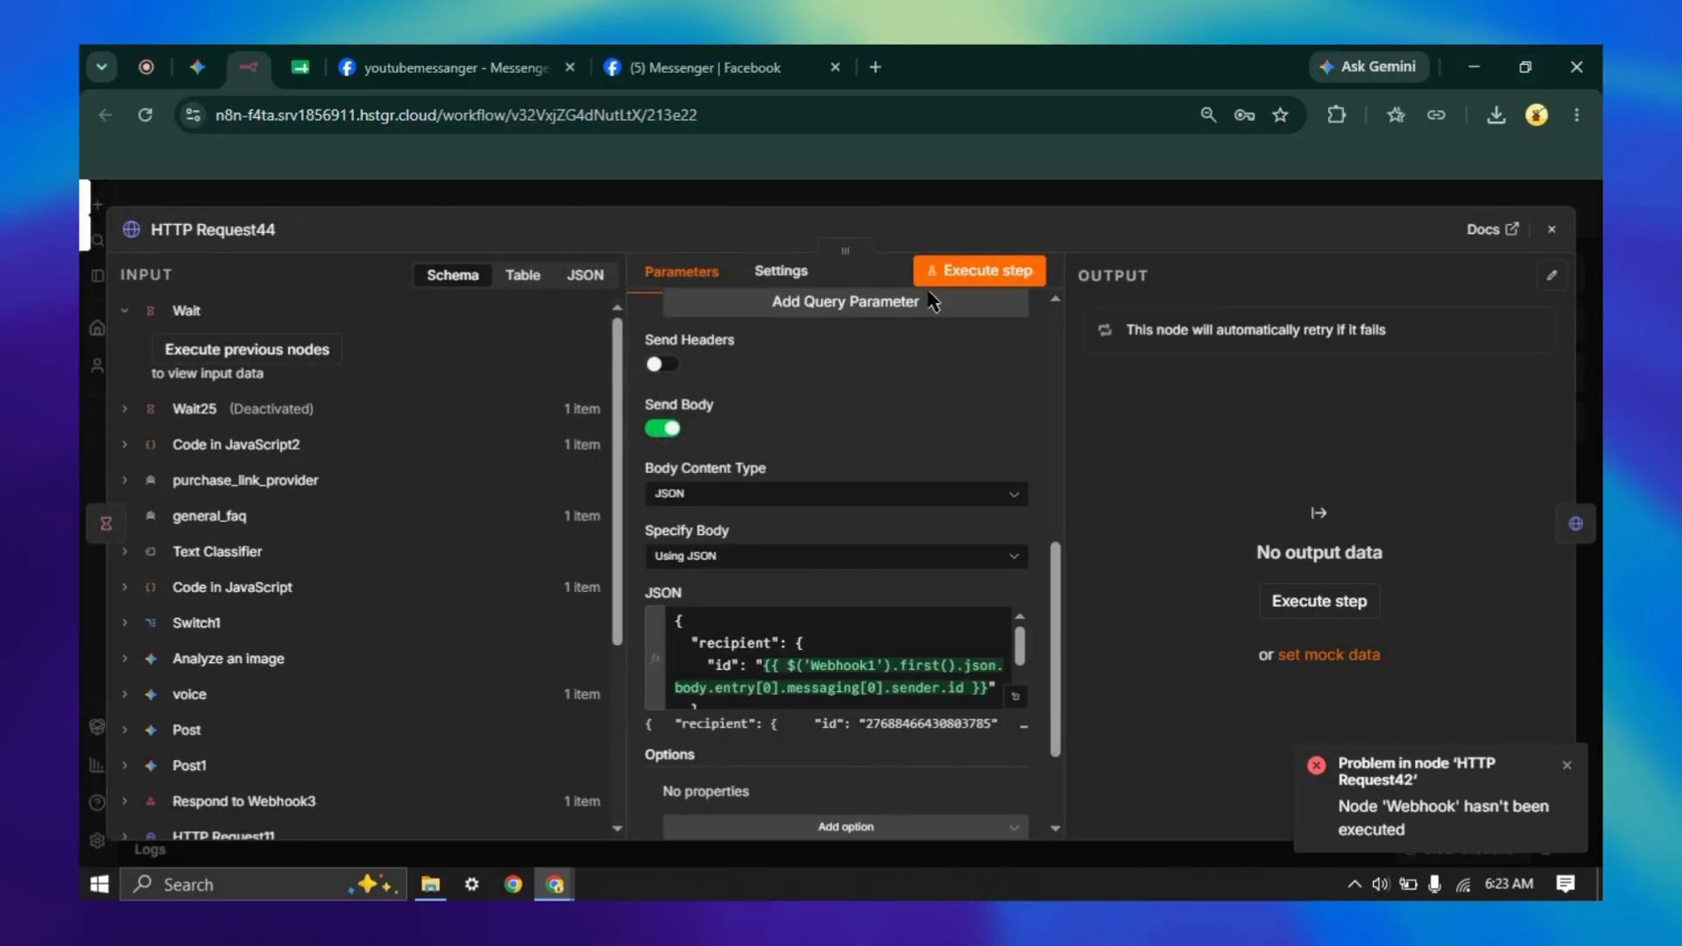
click(883, 196)
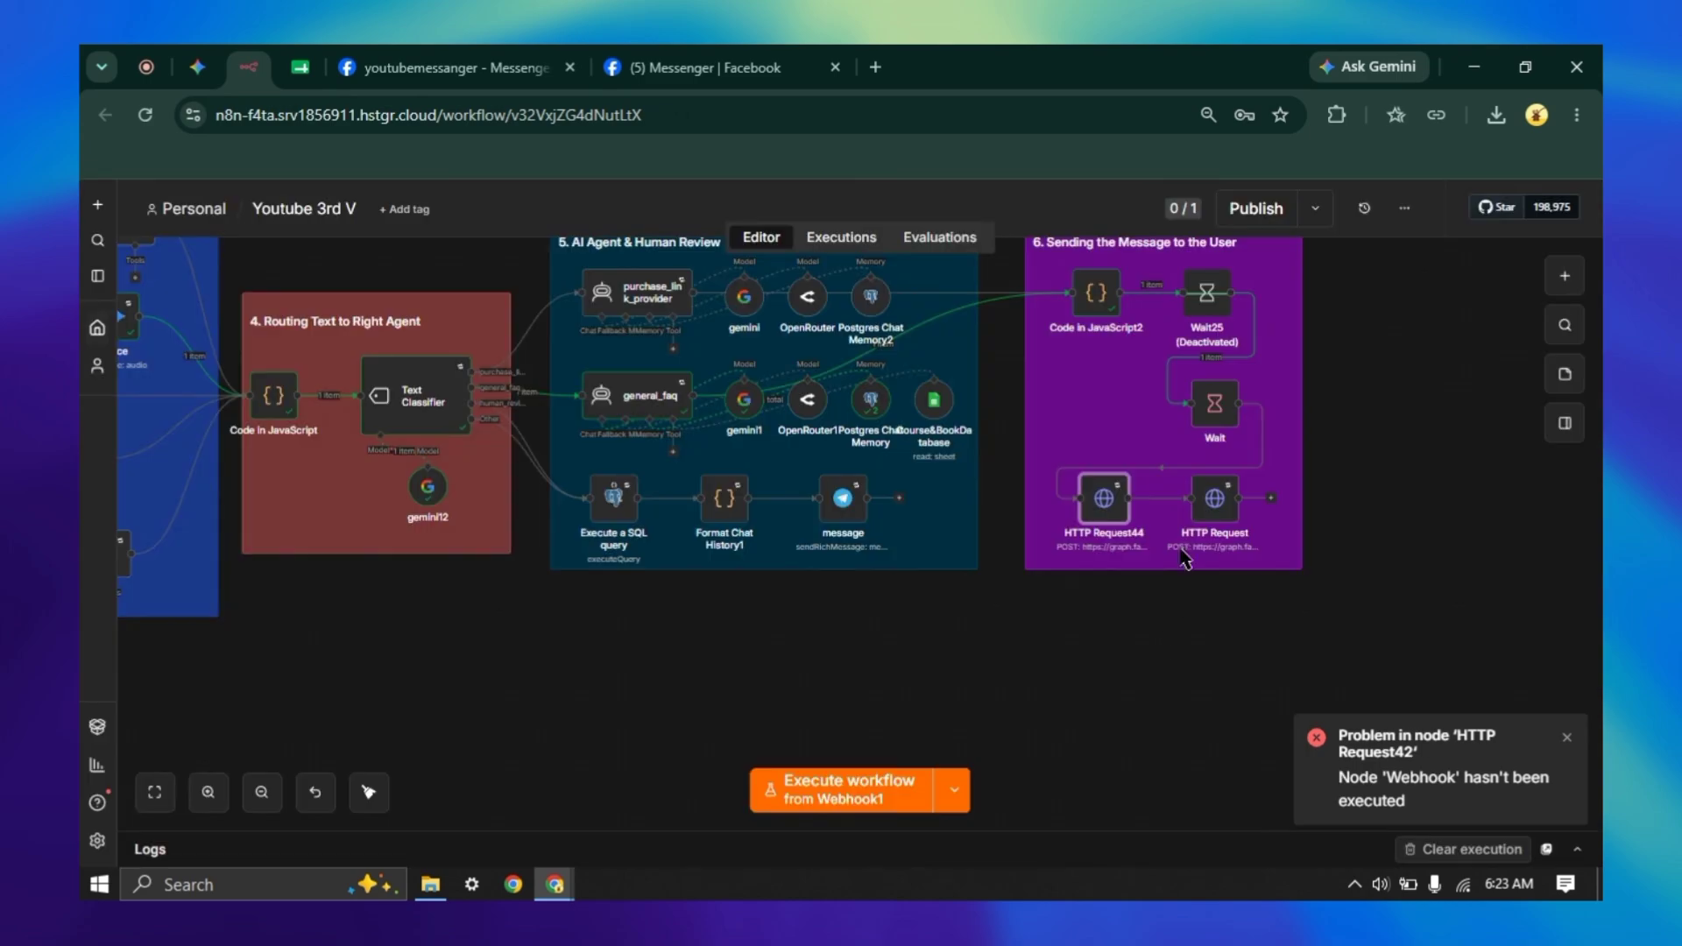
- Point HTTP Request's id at $('Webhook1') too, then run the workflow and test in Messenger
double_click(1212, 517)
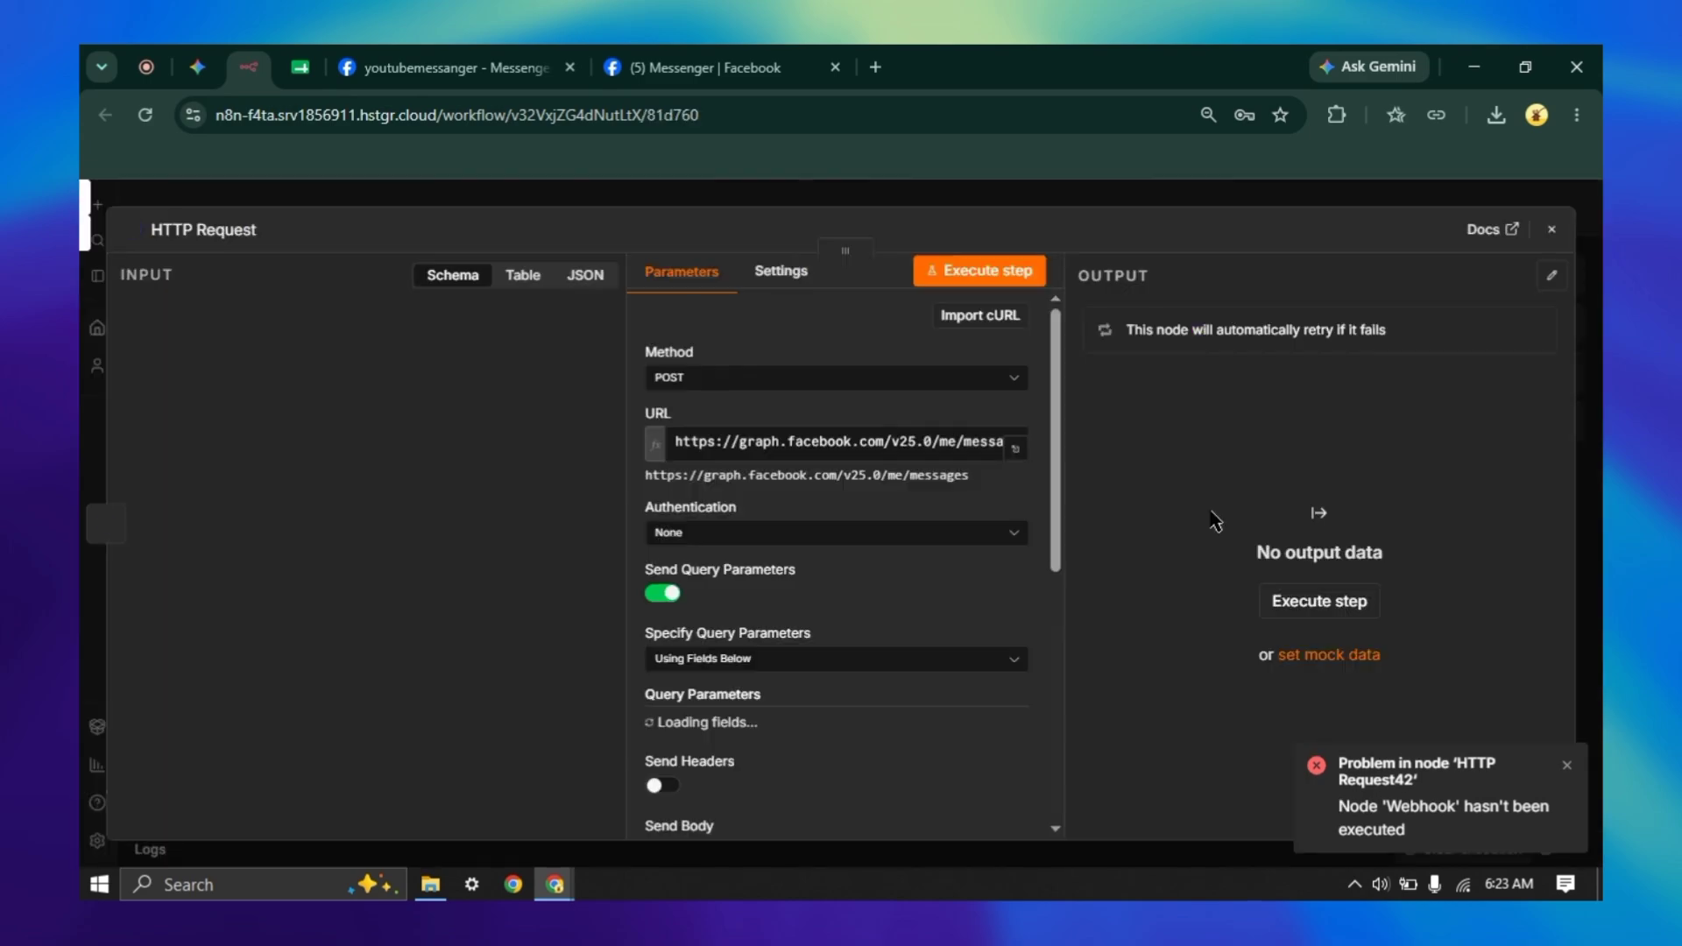
scroll(995, 701, down, 6)
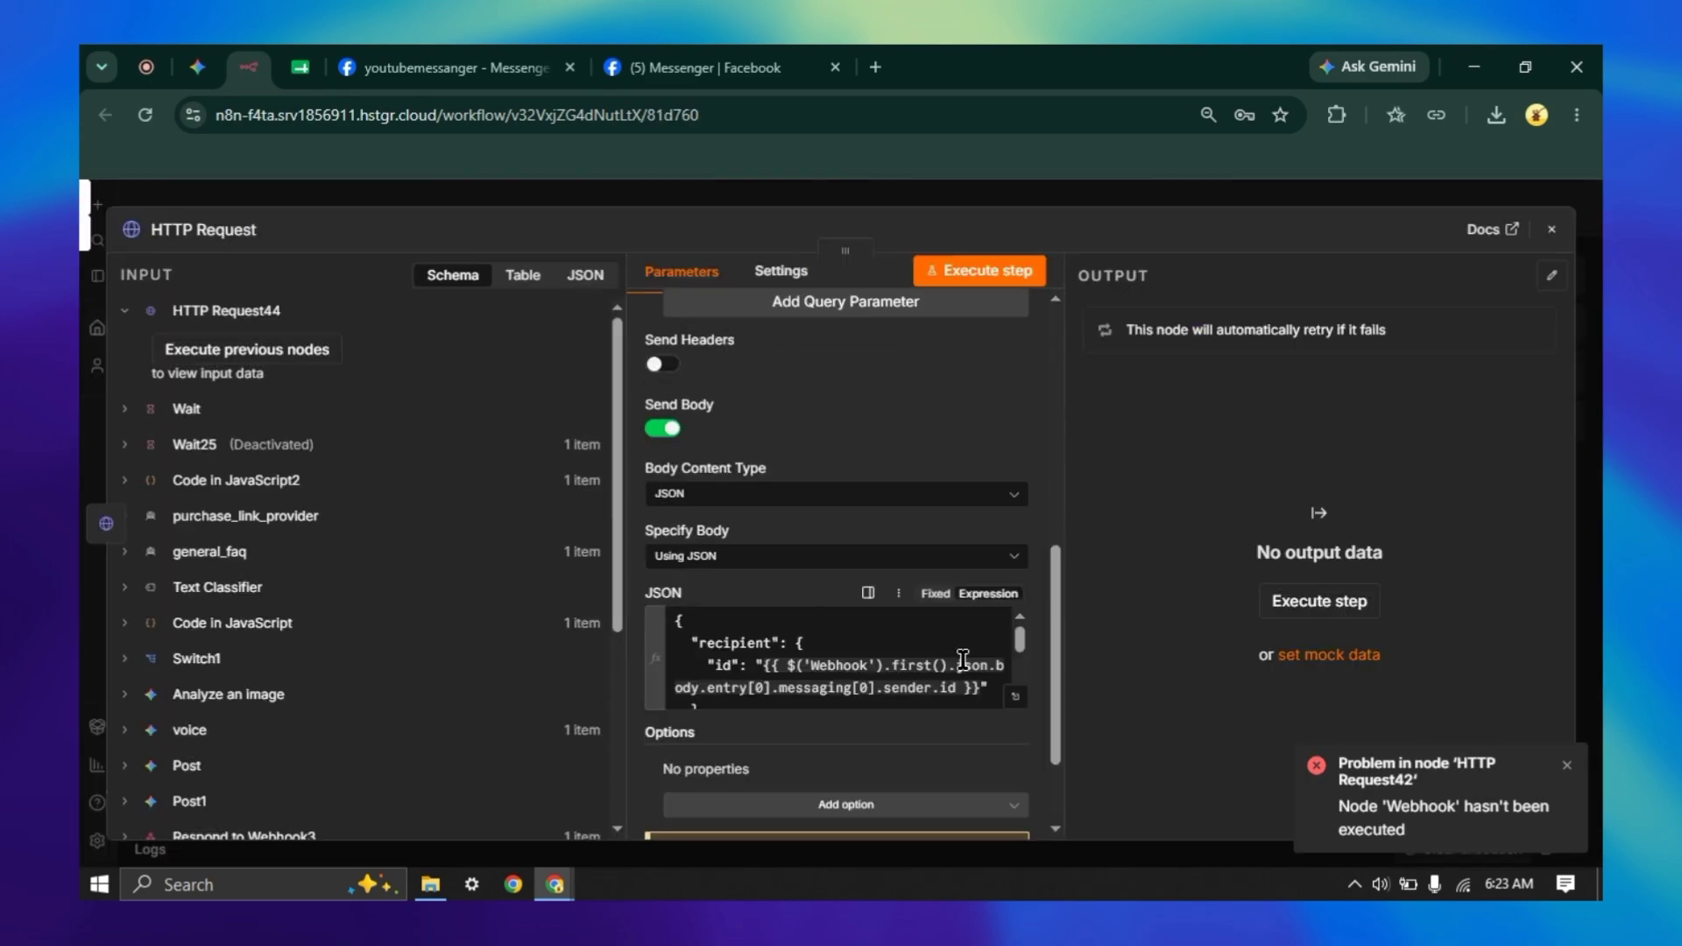
click(1016, 696)
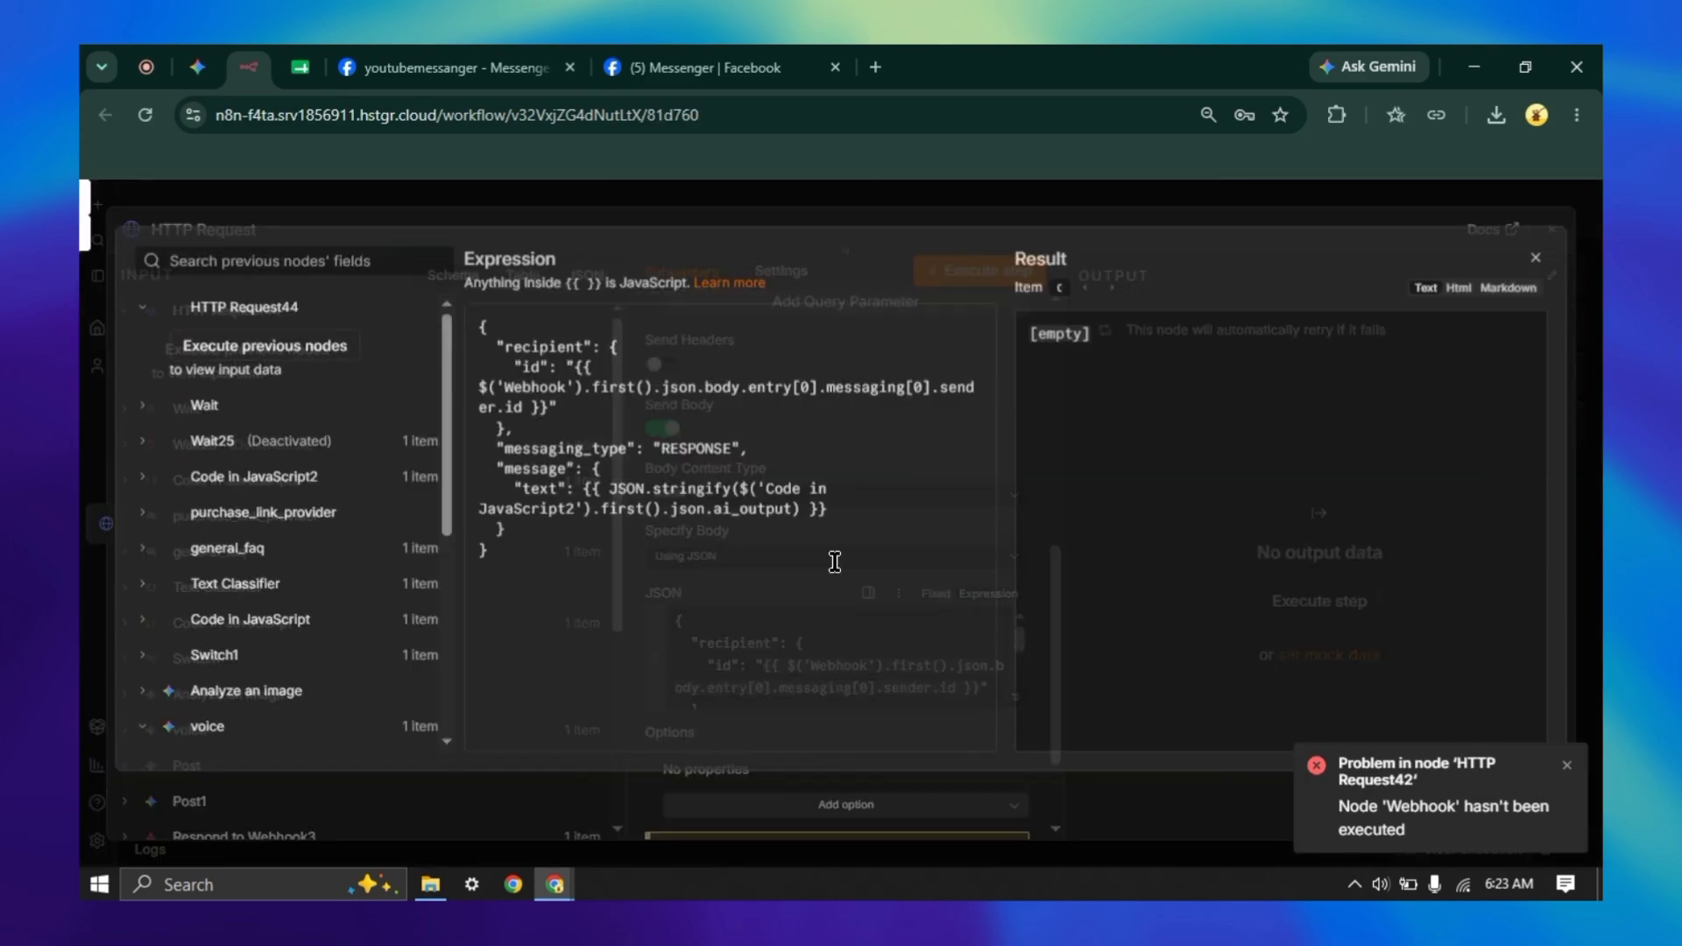
click(565, 389)
text(1)
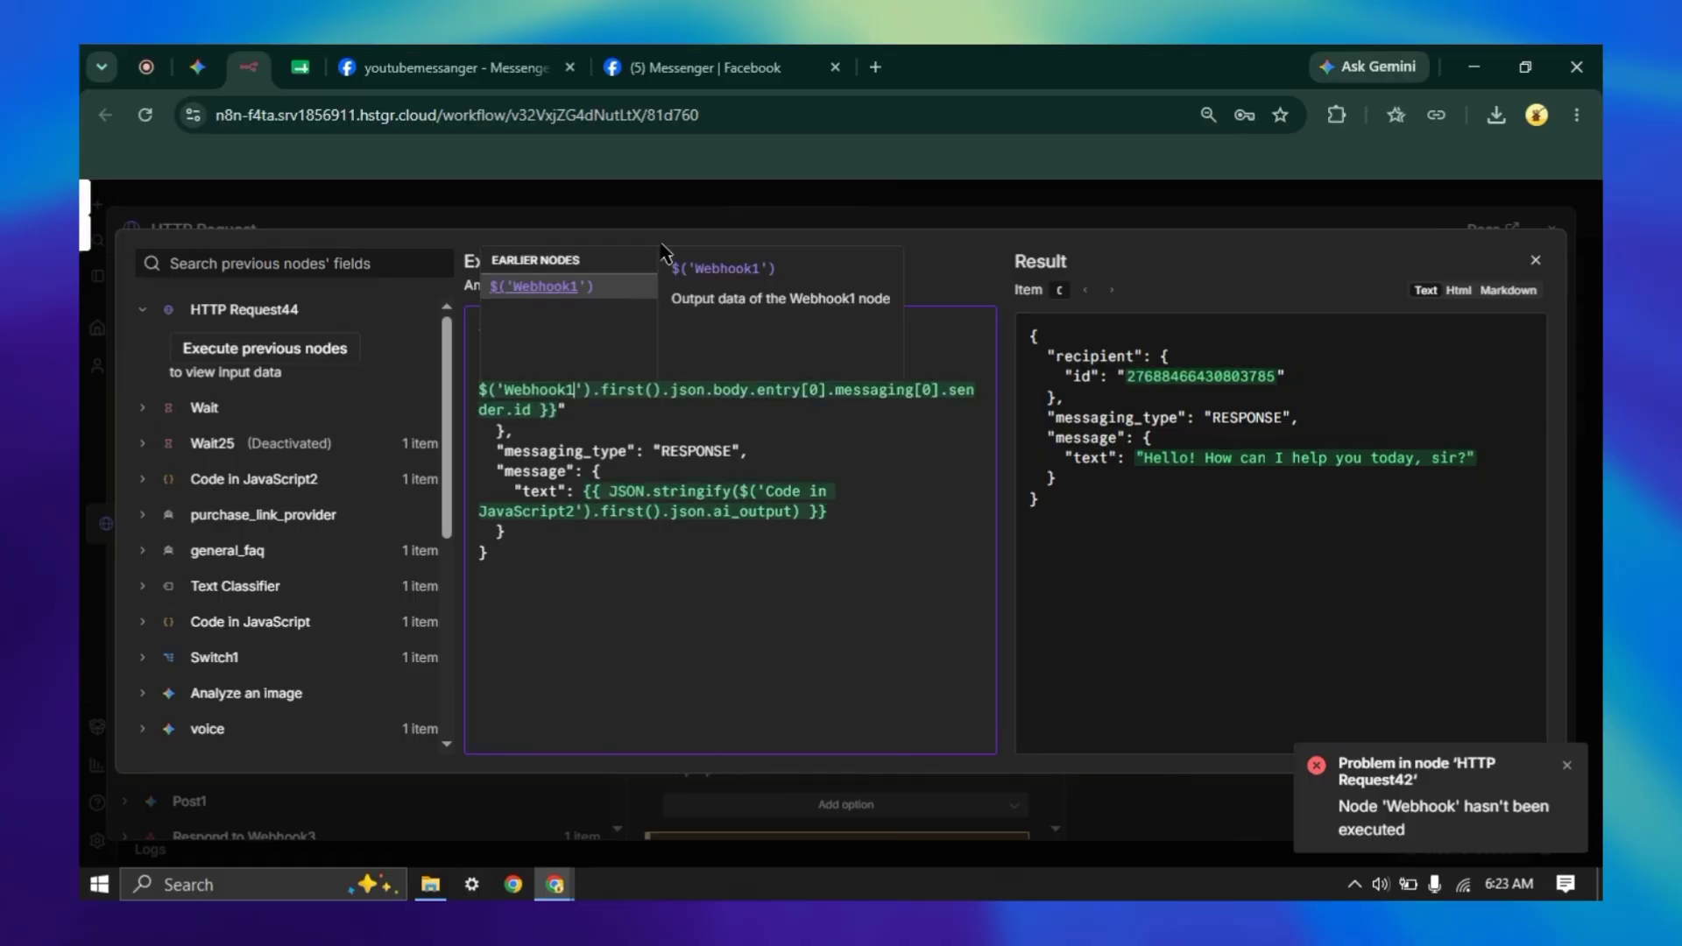
click(608, 287)
click(661, 206)
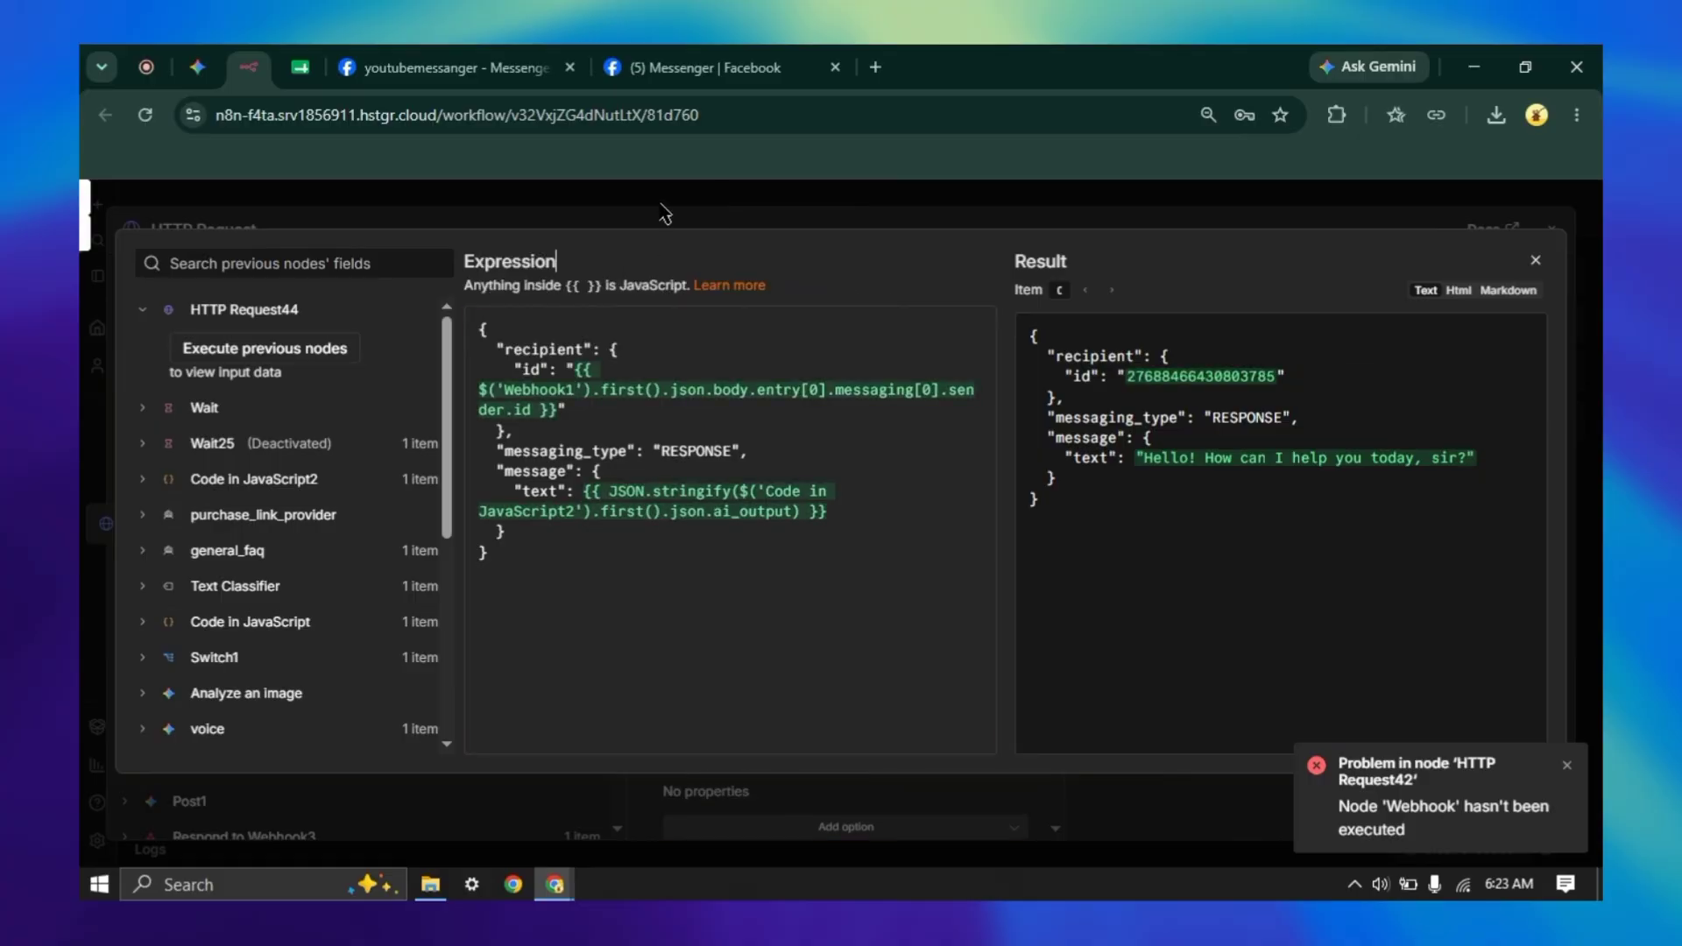
click(663, 212)
click(664, 212)
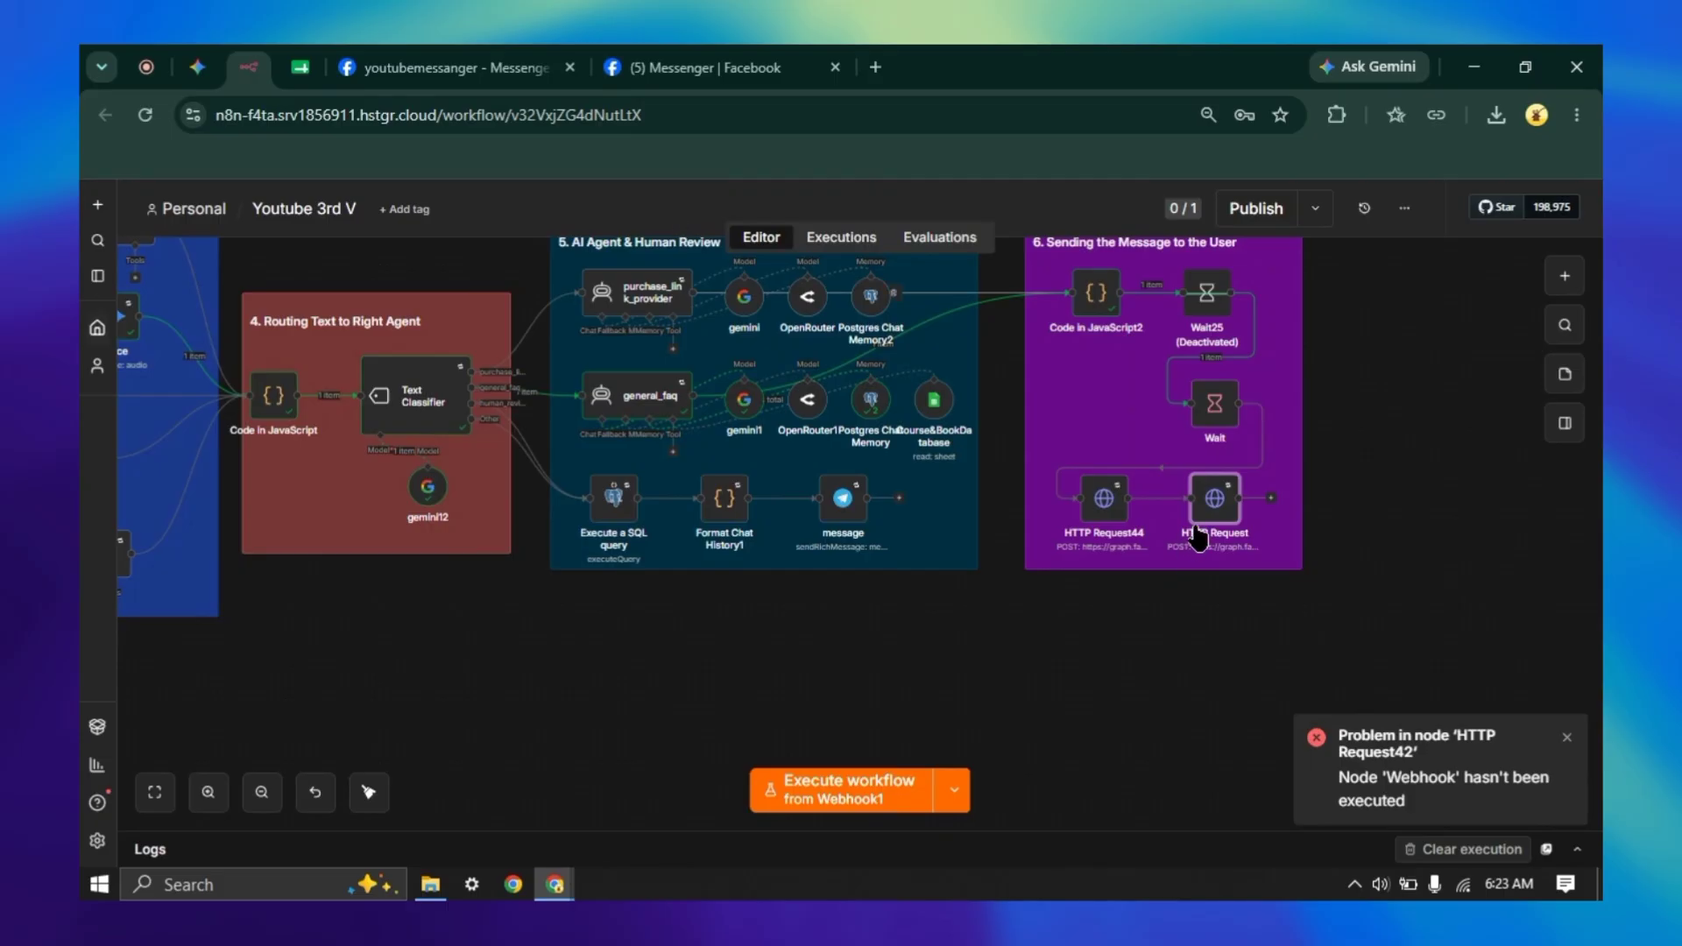
click(1189, 462)
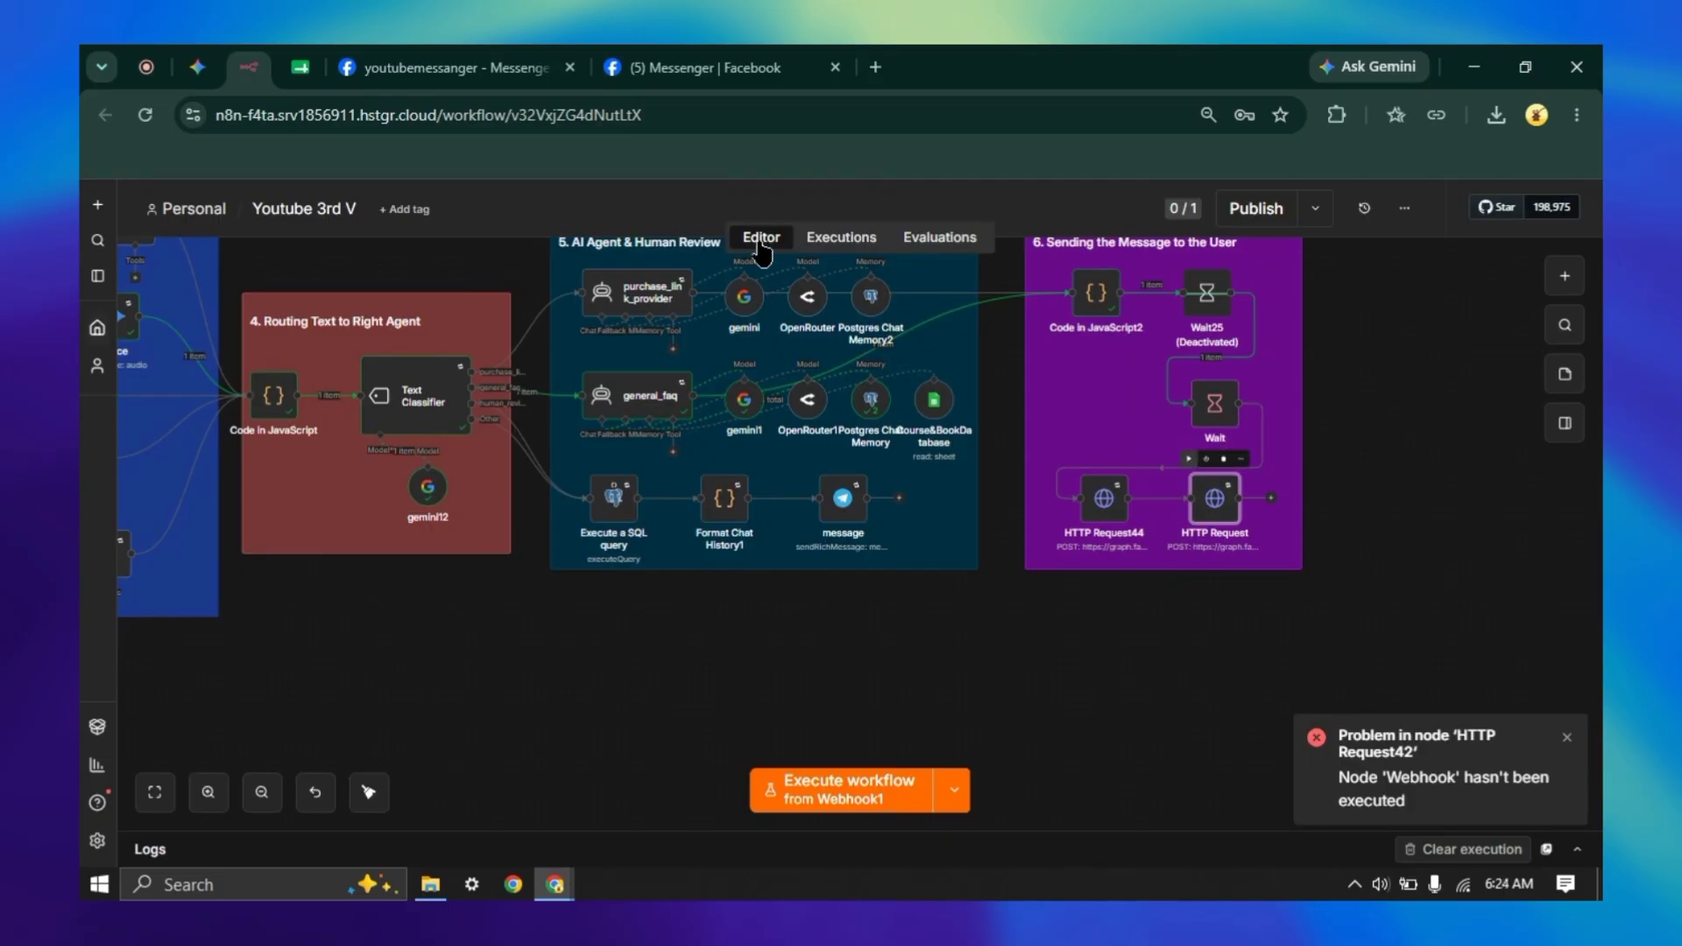
click(736, 77)
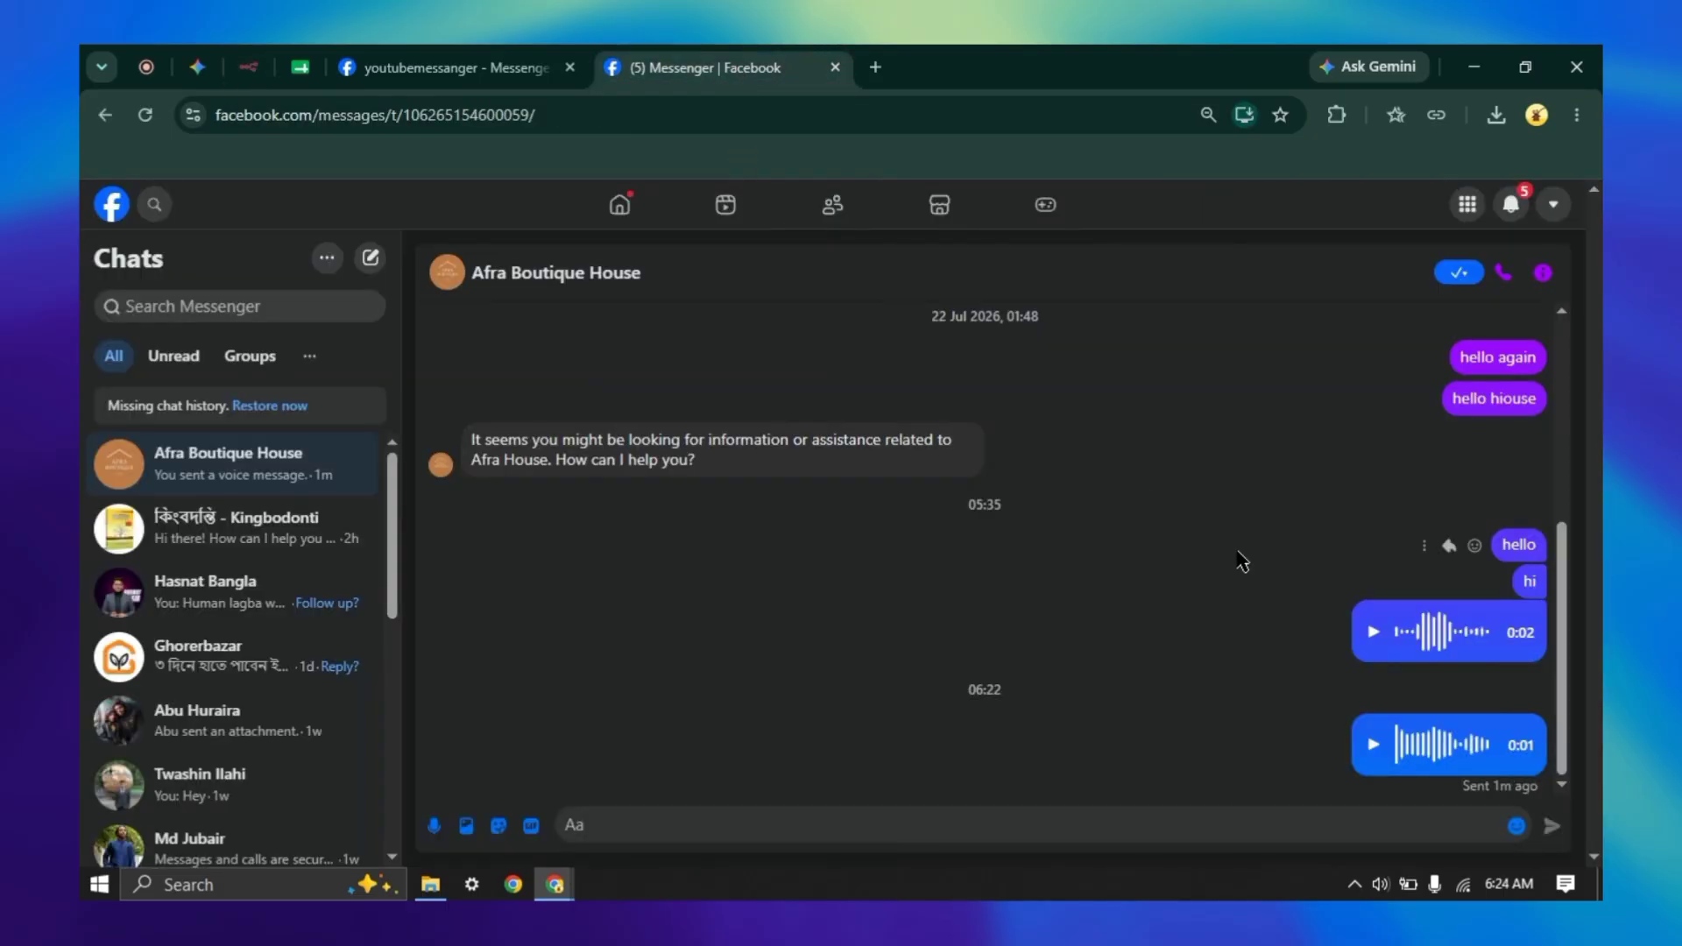